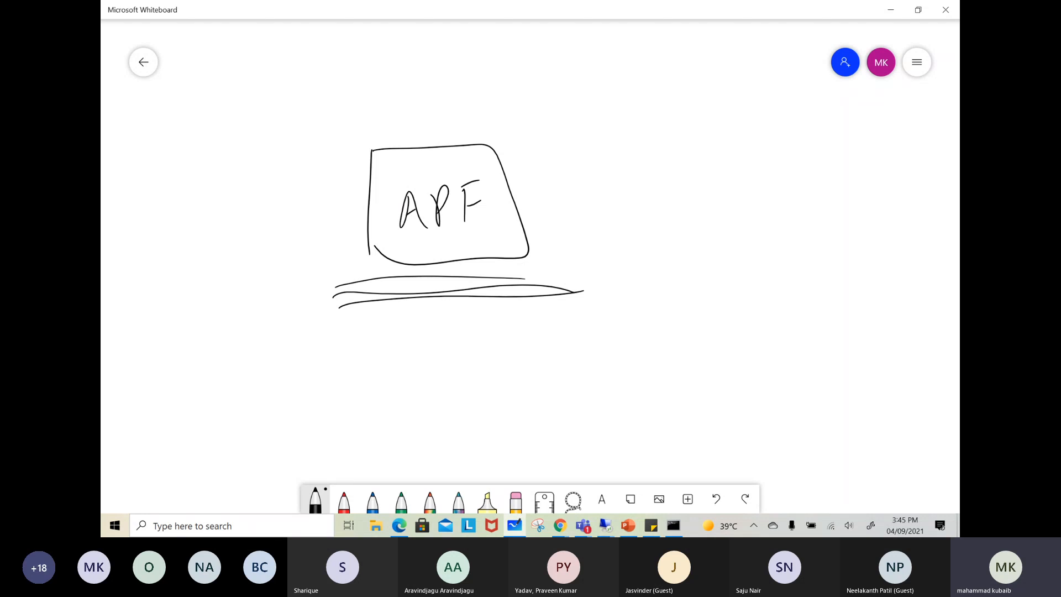
Draw a circled node at the APF box's upper-right corner with an arrow leading to a short handwritten label
{"action": "mouse_move", "coordinate": [500, 161]}
{"action": "left_mouse_down"}
{"action": "mouse_move", "coordinate": [488, 145]}
{"action": "mouse_move", "coordinate": [519, 141]}
{"action": "mouse_move", "coordinate": [506, 160]}
{"action": "mouse_move", "coordinate": [603, 143]}
{"action": "left_mouse_up"}
{"action": "mouse_move", "coordinate": [590, 131]}
{"action": "left_mouse_down"}
{"action": "mouse_move", "coordinate": [592, 156]}
{"action": "mouse_move", "coordinate": [627, 146]}
{"action": "mouse_move", "coordinate": [625, 135]}
{"action": "mouse_move", "coordinate": [640, 142]}
{"action": "left_mouse_up"}
{"action": "left_click_drag", "start_coordinate": [661, 100], "coordinate": [669, 128]}
Draw a second box to the right of the APF box, label it ANF, and attach a line ending in a small circle
{"action": "mouse_move", "coordinate": [669, 131]}
{"action": "left_mouse_down"}
{"action": "mouse_move", "coordinate": [687, 118]}
{"action": "mouse_move", "coordinate": [851, 256]}
{"action": "mouse_move", "coordinate": [717, 167]}
{"action": "left_mouse_up"}
{"action": "left_click_drag", "start_coordinate": [757, 221], "coordinate": [790, 196]}
{"action": "mouse_move", "coordinate": [783, 209]}
{"action": "left_mouse_down"}
{"action": "mouse_move", "coordinate": [796, 207]}
{"action": "mouse_move", "coordinate": [800, 183]}
{"action": "left_mouse_up"}
{"action": "left_click_drag", "start_coordinate": [811, 211], "coordinate": [829, 174]}
{"action": "left_click_drag", "start_coordinate": [810, 203], "coordinate": [825, 196]}
{"action": "mouse_move", "coordinate": [719, 226]}
{"action": "left_mouse_down"}
{"action": "mouse_move", "coordinate": [644, 243]}
{"action": "mouse_move", "coordinate": [660, 236]}
{"action": "left_mouse_up"}
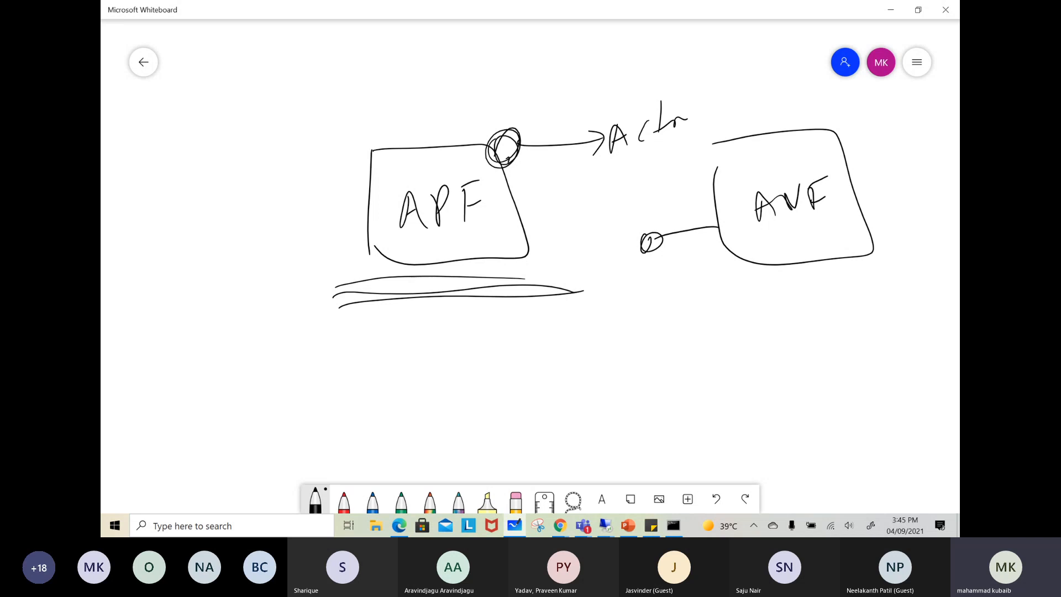
Add a node with a curved arrow at APF's upper-left corner, down and up arrows above APF, and an arrow into ANF
{"action": "mouse_move", "coordinate": [372, 146]}
{"action": "left_mouse_down"}
{"action": "mouse_move", "coordinate": [368, 155]}
{"action": "mouse_move", "coordinate": [414, 80]}
{"action": "mouse_move", "coordinate": [417, 95]}
{"action": "left_mouse_up"}
{"action": "left_click_drag", "start_coordinate": [458, 53], "coordinate": [467, 103]}
{"action": "mouse_move", "coordinate": [447, 95]}
{"action": "left_mouse_down"}
{"action": "mouse_move", "coordinate": [459, 99]}
{"action": "mouse_move", "coordinate": [472, 77]}
{"action": "left_mouse_up"}
{"action": "left_click_drag", "start_coordinate": [509, 41], "coordinate": [514, 98]}
{"action": "mouse_move", "coordinate": [503, 70]}
{"action": "left_mouse_down"}
{"action": "mouse_move", "coordinate": [510, 41]}
{"action": "mouse_move", "coordinate": [519, 52]}
{"action": "left_mouse_up"}
{"action": "mouse_move", "coordinate": [783, 84]}
{"action": "left_mouse_down"}
{"action": "mouse_move", "coordinate": [794, 133]}
{"action": "mouse_move", "coordinate": [799, 108]}
{"action": "left_mouse_up"}
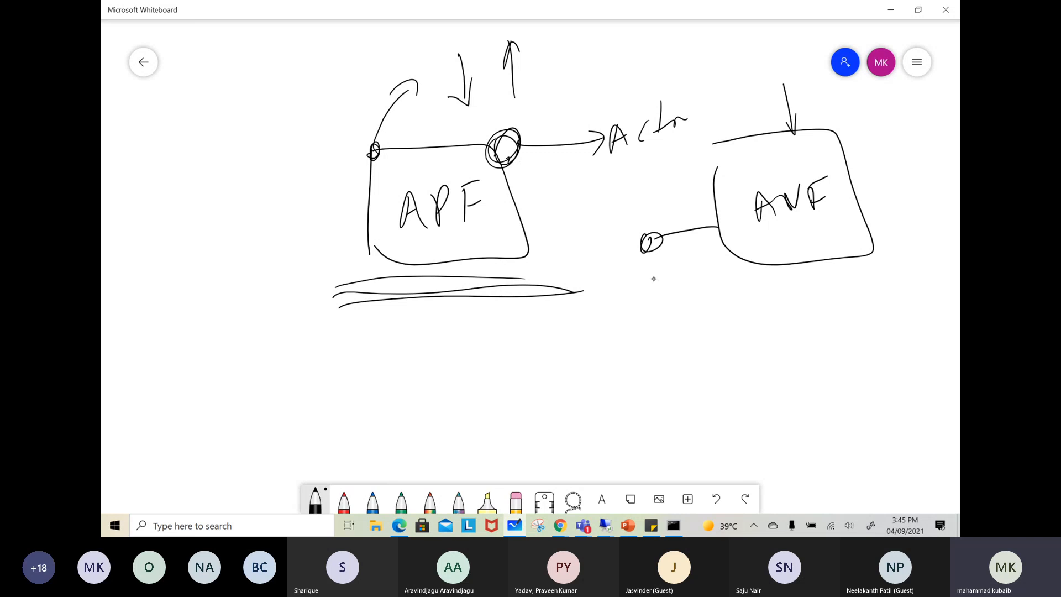
Draw a long double-ended arrow beneath the ANF box and mark it with a small cross
{"action": "mouse_move", "coordinate": [654, 304]}
{"action": "left_mouse_down"}
{"action": "mouse_move", "coordinate": [658, 330]}
{"action": "mouse_move", "coordinate": [855, 312]}
{"action": "mouse_move", "coordinate": [911, 250]}
{"action": "mouse_move", "coordinate": [916, 261]}
{"action": "left_mouse_up"}
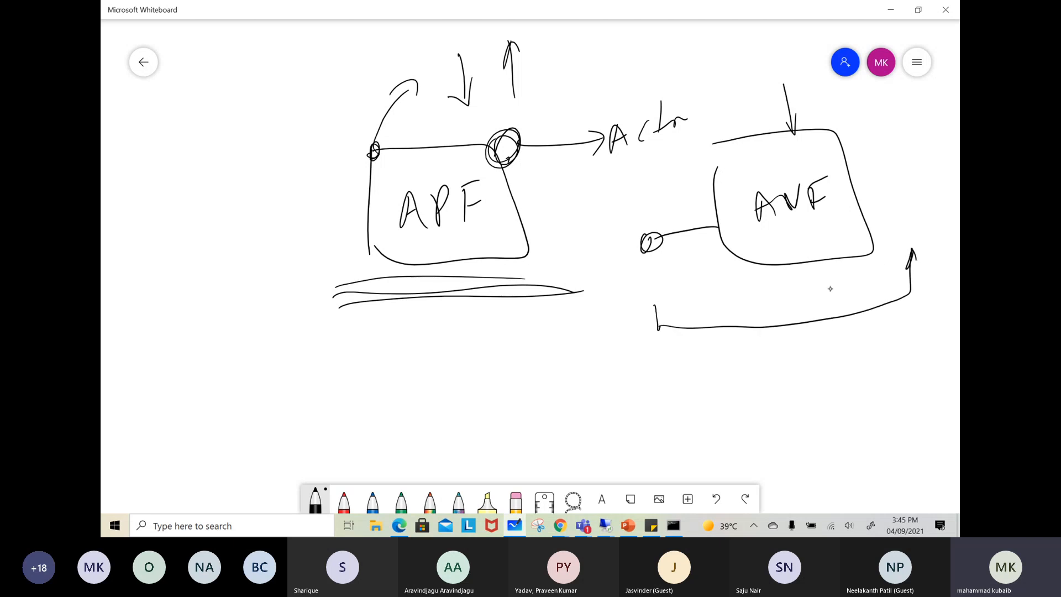
{"action": "left_click_drag", "start_coordinate": [645, 311], "coordinate": [662, 305]}
{"action": "mouse_move", "coordinate": [851, 297]}
{"action": "left_mouse_down"}
{"action": "mouse_move", "coordinate": [833, 330]}
{"action": "mouse_move", "coordinate": [856, 321]}
{"action": "mouse_move", "coordinate": [848, 296]}
{"action": "left_mouse_up"}
Cross out the ANF box and put a large tick mark on the APF box
{"action": "left_click_drag", "start_coordinate": [839, 108], "coordinate": [771, 305]}
{"action": "left_click_drag", "start_coordinate": [743, 178], "coordinate": [873, 266]}
{"action": "left_click_drag", "start_coordinate": [723, 236], "coordinate": [868, 174]}
{"action": "left_click_drag", "start_coordinate": [286, 300], "coordinate": [382, 213]}
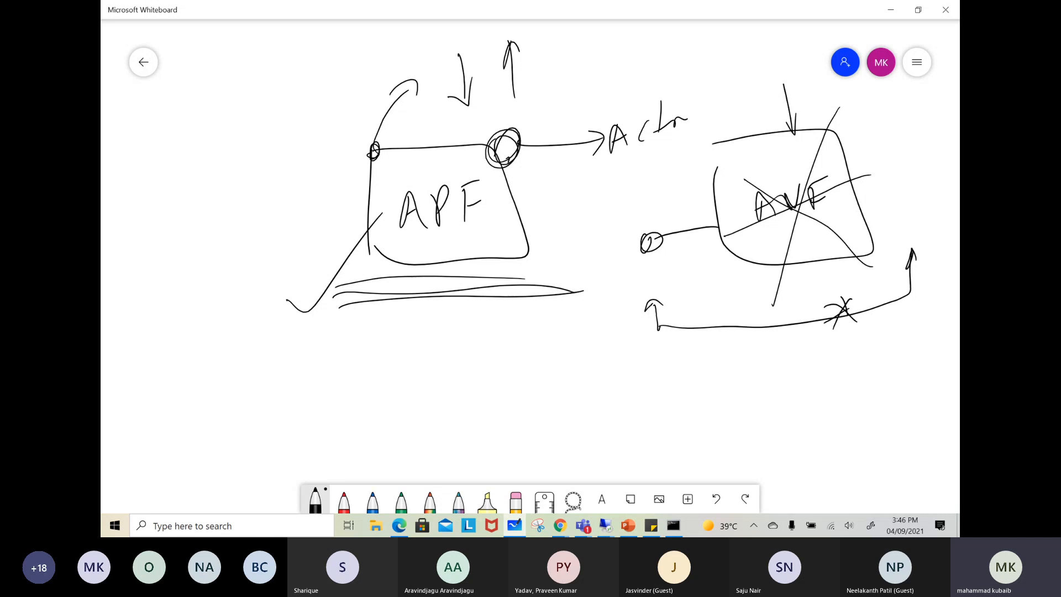
Switch to the Azure portal in Chrome, search for "storage" and open the Storage accounts service
{"action": "left_click", "coordinate": [891, 9]}
{"action": "mouse_move", "coordinate": [559, 525]}
{"action": "left_click", "coordinate": [499, 476]}
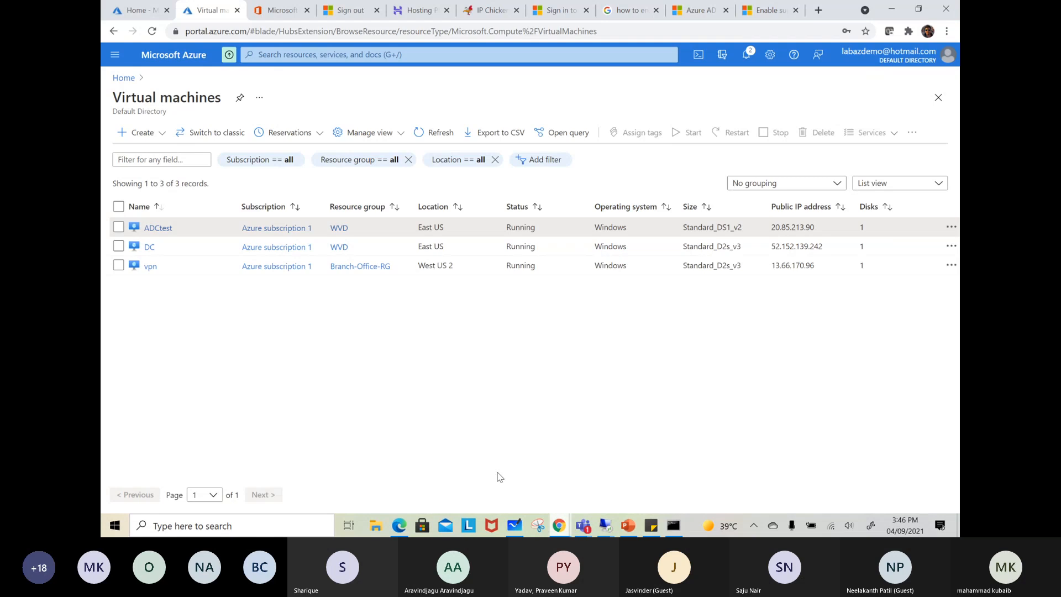
{"action": "left_click", "coordinate": [323, 55]}
{"action": "type", "text": "sr"}
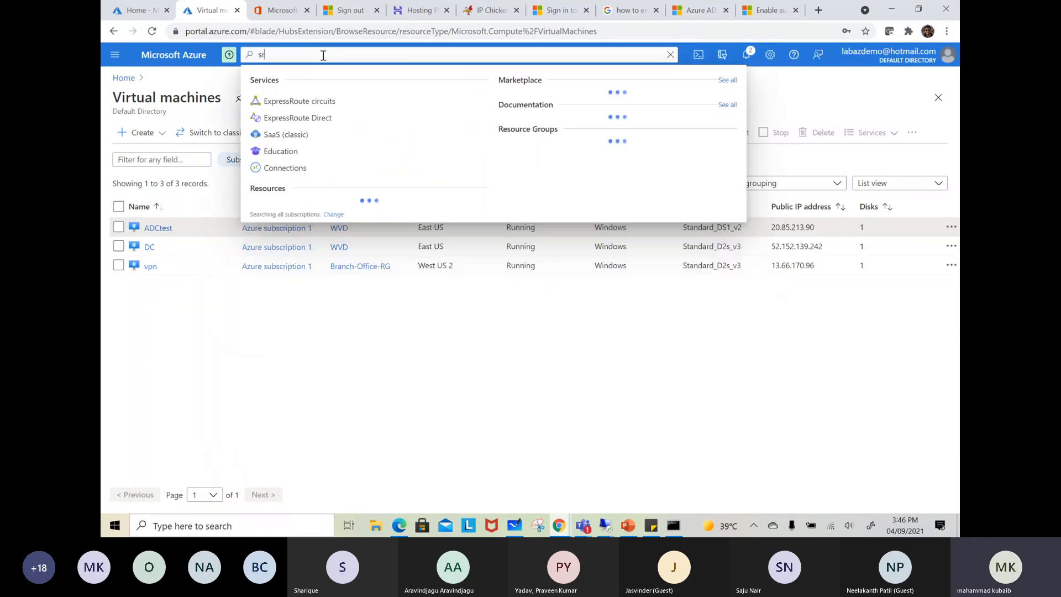
{"action": "key", "text": "BackSpace"}
{"action": "type", "text": "torage"}
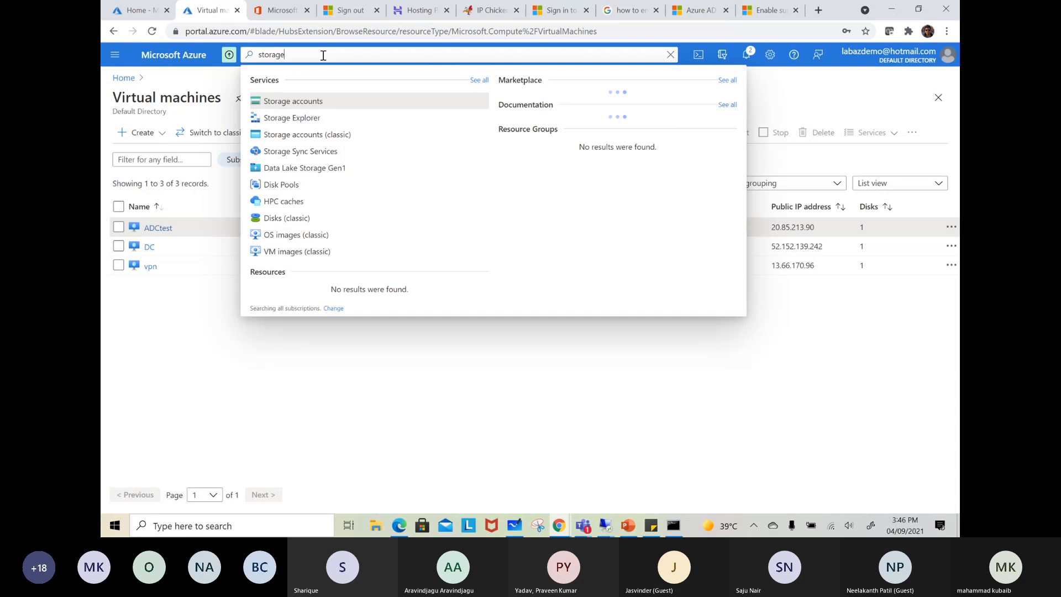
{"action": "key", "text": "Return"}
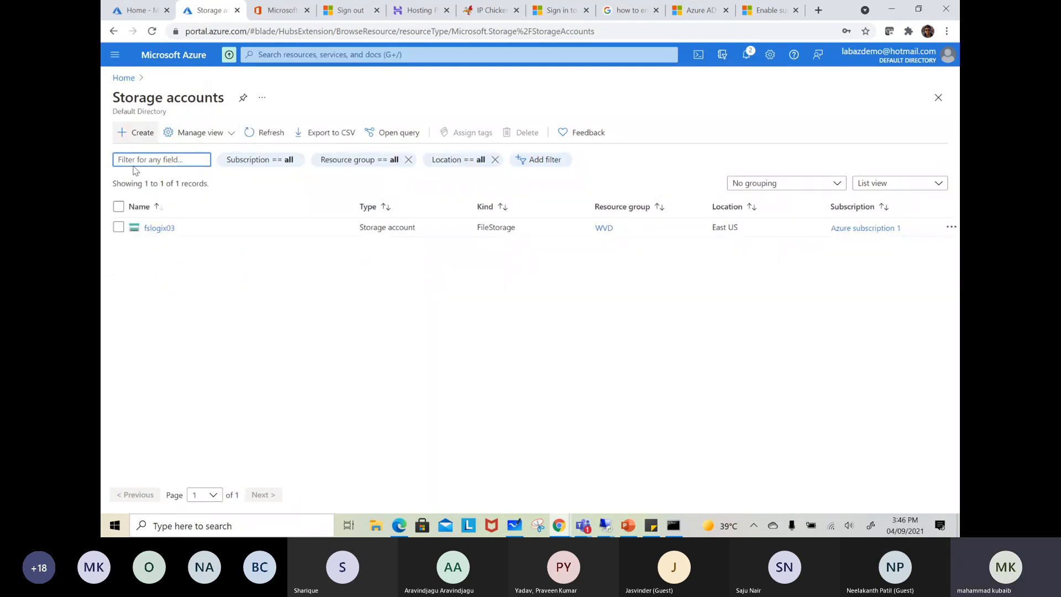
Start creating a new storage account and assign it to the WVD resource group
{"action": "left_click", "coordinate": [127, 133]}
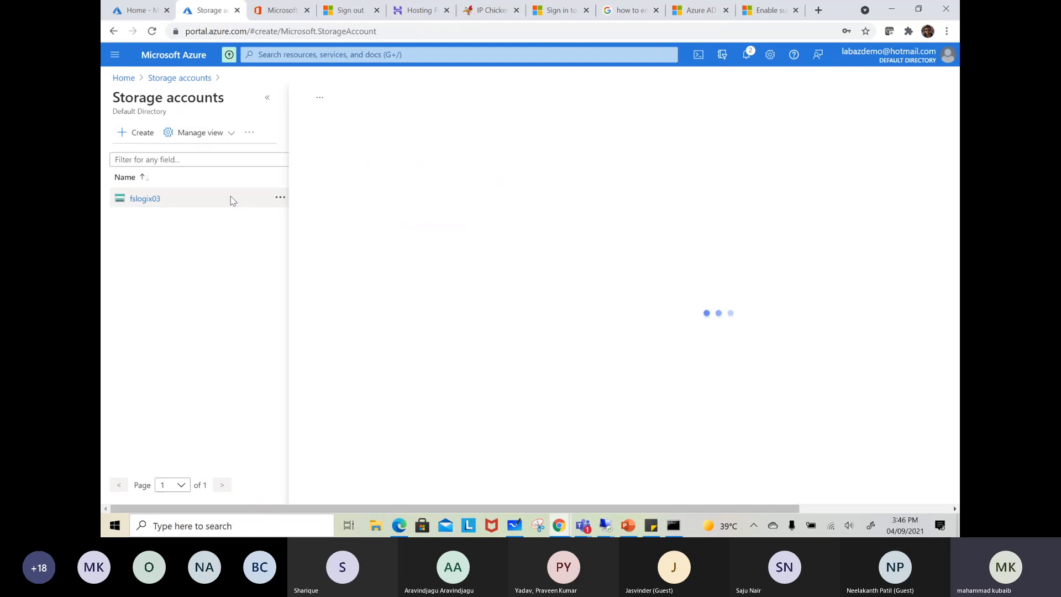
{"action": "scroll", "coordinate": [506, 263], "scroll_direction": "down", "scroll_amount": 2}
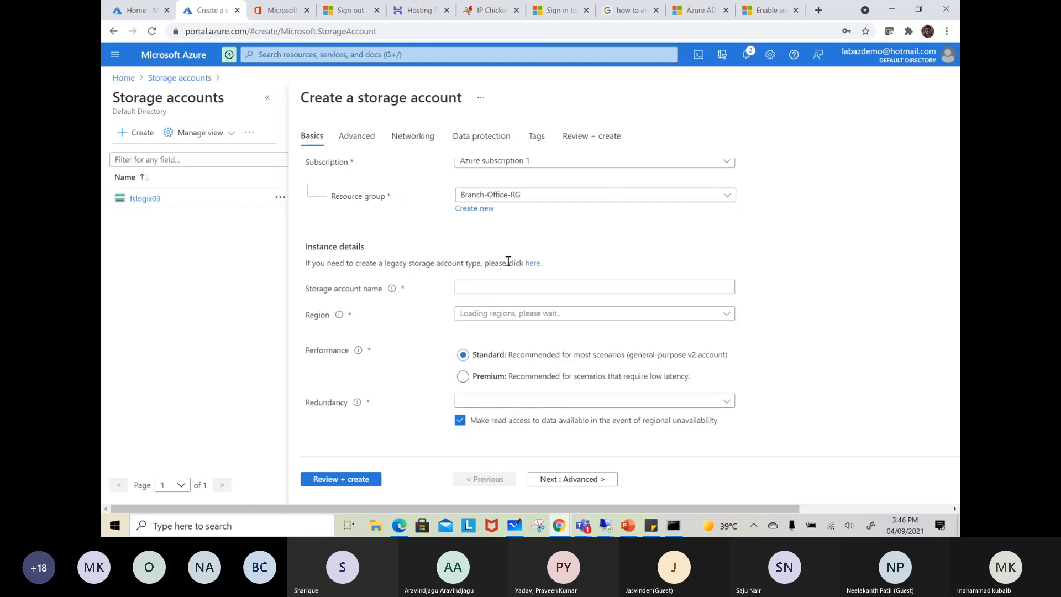
{"action": "left_click", "coordinate": [514, 196]}
{"action": "left_click", "coordinate": [482, 310]}
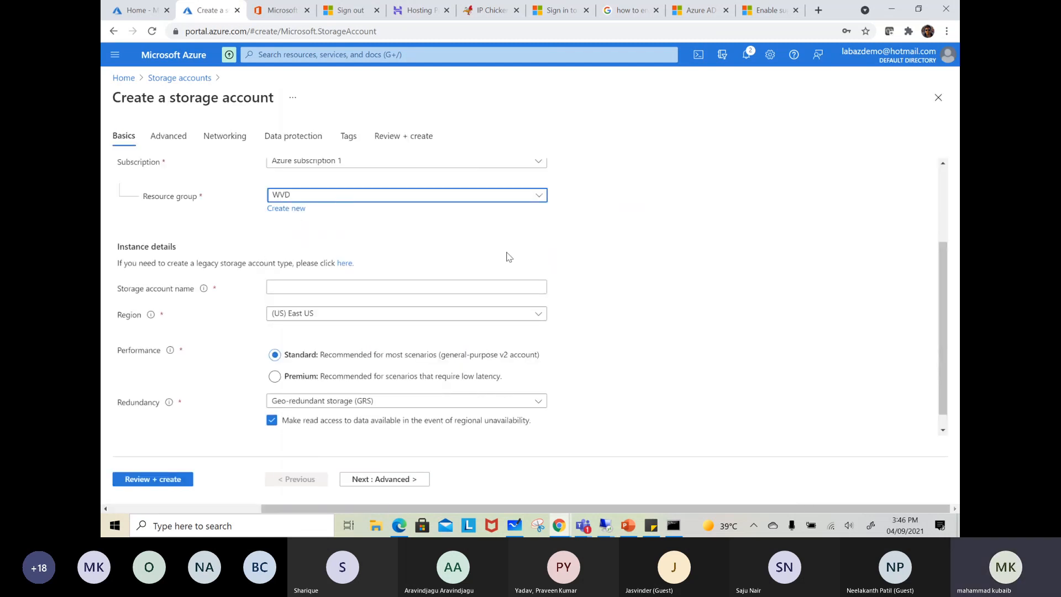
Name the storage account fslogix05
{"action": "scroll", "coordinate": [479, 261], "scroll_direction": "up", "scroll_amount": 2}
{"action": "scroll", "coordinate": [516, 322], "scroll_direction": "down", "scroll_amount": 2}
{"action": "left_click", "coordinate": [322, 286]}
{"action": "type", "text": "fslogix05"}
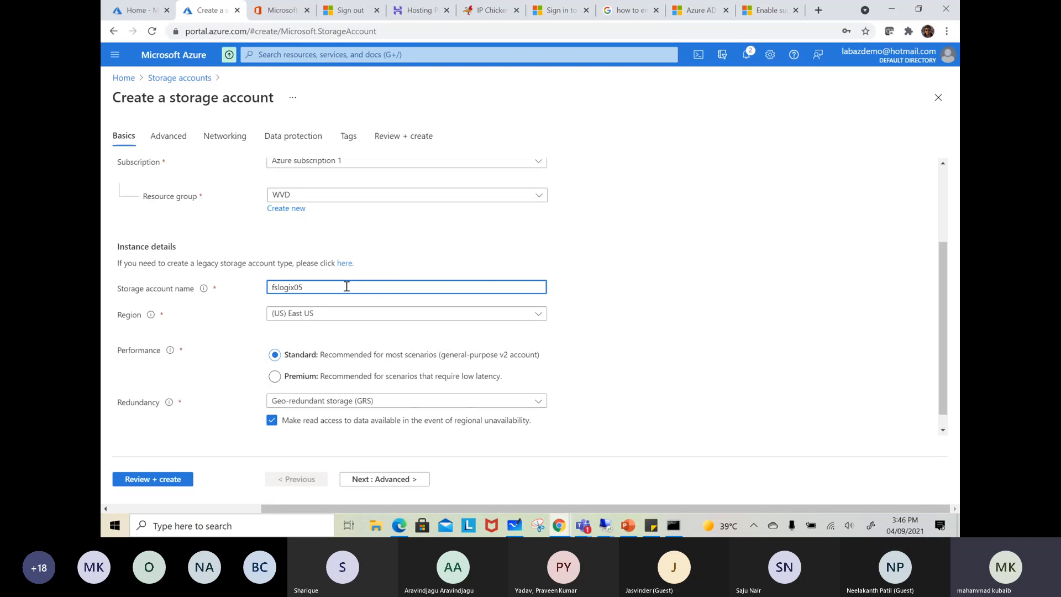
{"action": "left_click", "coordinate": [679, 288]}
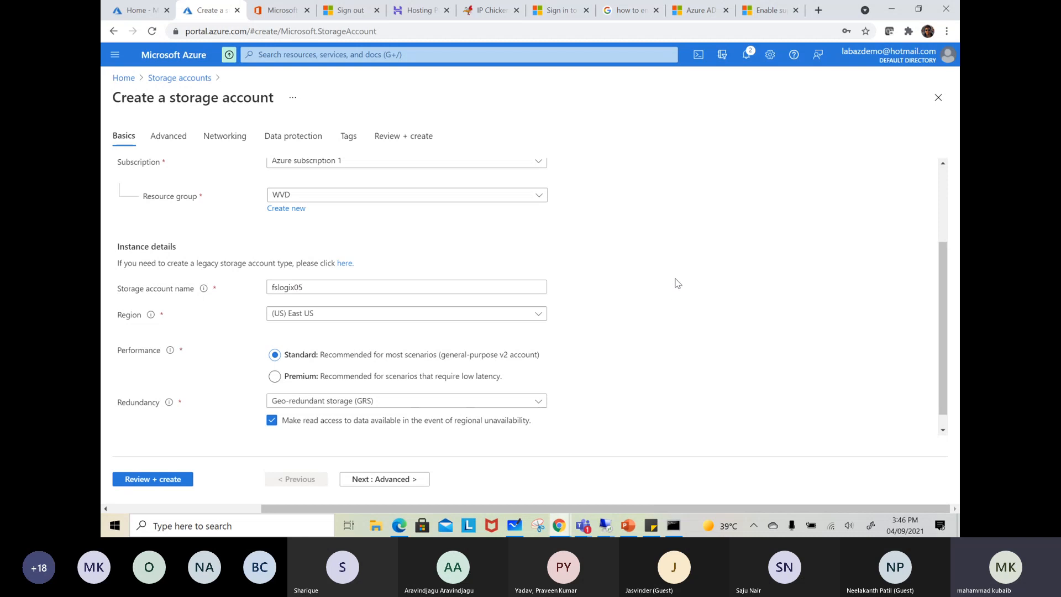
Try the storage account name without its number, as fslogix, and restore fslogix05
{"action": "left_click", "coordinate": [321, 287]}
{"action": "key", "text": "BackSpace"}
{"action": "key", "text": "BackSpace"}
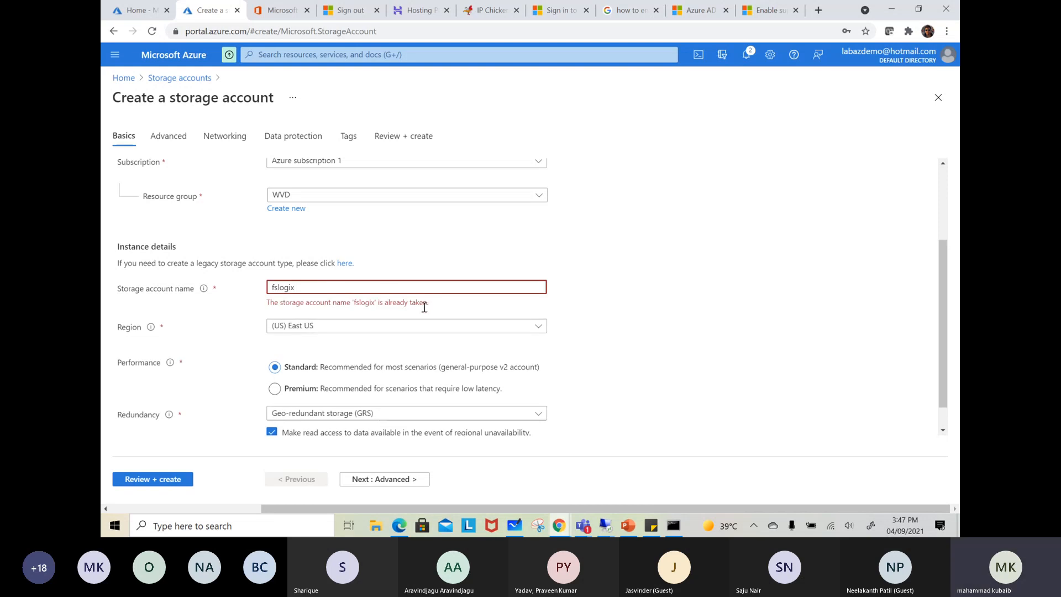
{"action": "left_click", "coordinate": [322, 286]}
{"action": "type", "text": "05"}
Set the performance to Premium with the File shares account type, keeping the redundancy at Locally-redundant storage (LRS)
{"action": "scroll", "coordinate": [321, 289], "scroll_direction": "left", "scroll_amount": 4}
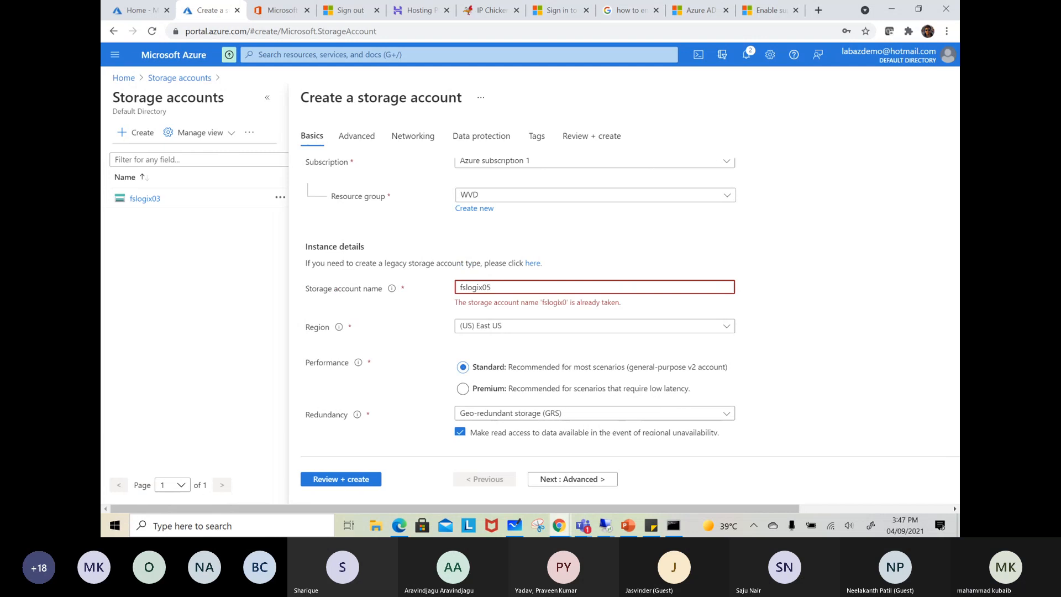
{"action": "left_click", "coordinate": [268, 101]}
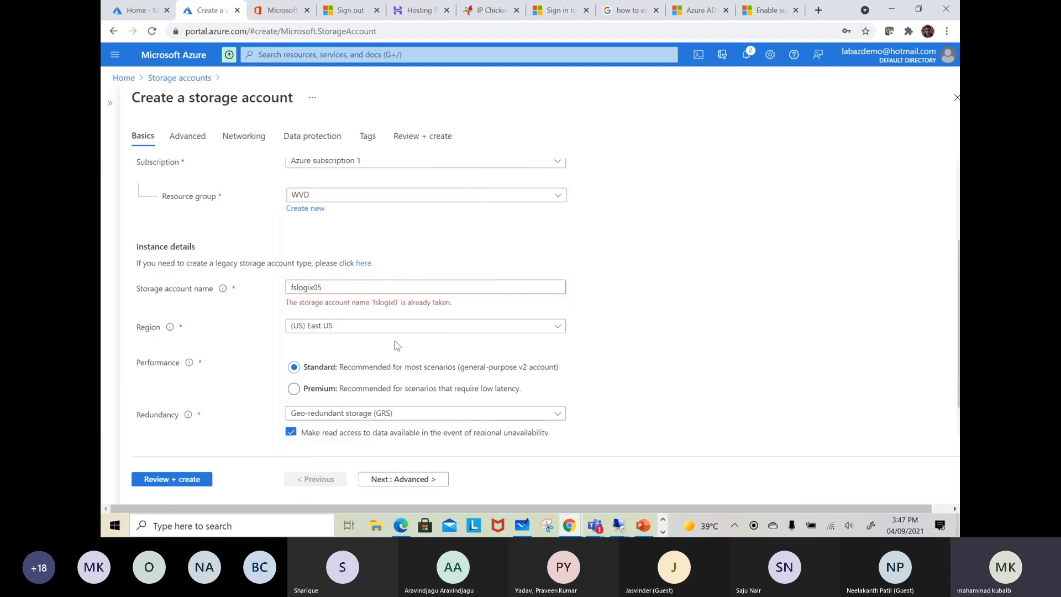
{"action": "scroll", "coordinate": [522, 357], "scroll_direction": "down", "scroll_amount": 1}
{"action": "left_click", "coordinate": [294, 359]}
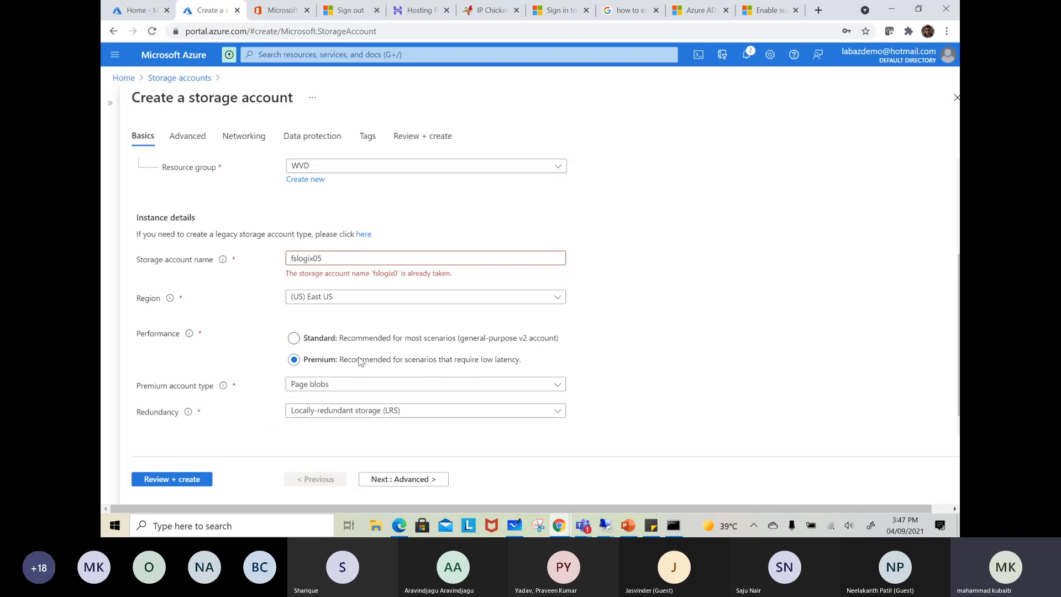
{"action": "scroll", "coordinate": [431, 348], "scroll_direction": "down", "scroll_amount": 1}
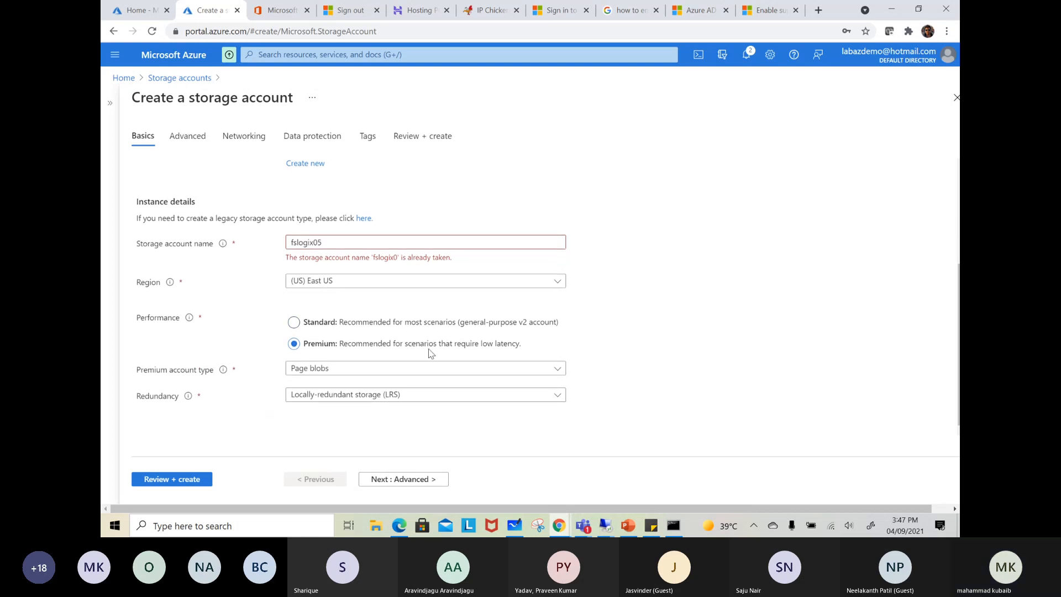
{"action": "left_click", "coordinate": [335, 369]}
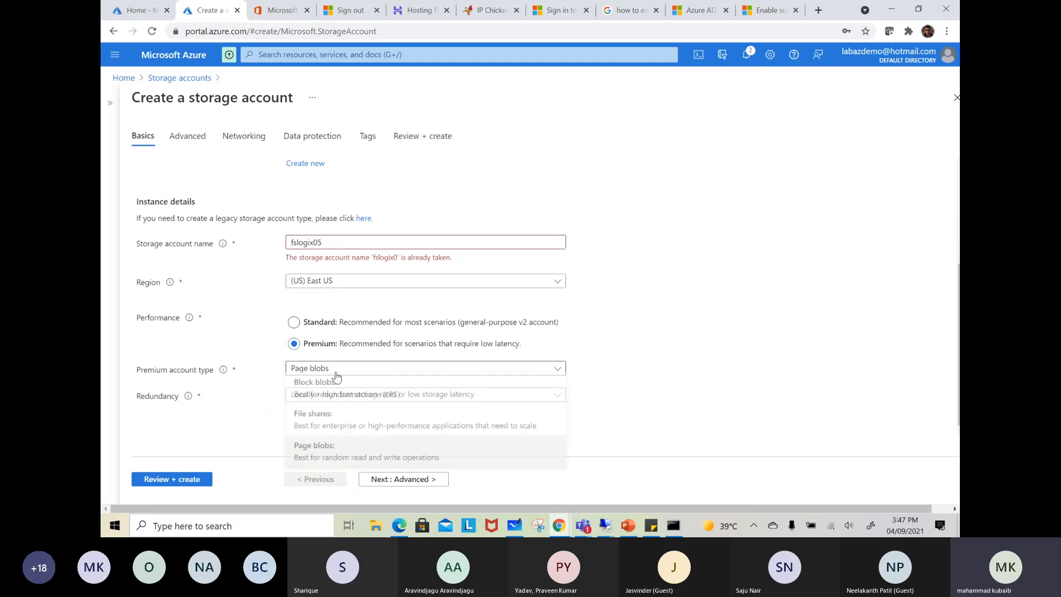
{"action": "left_click", "coordinate": [326, 424]}
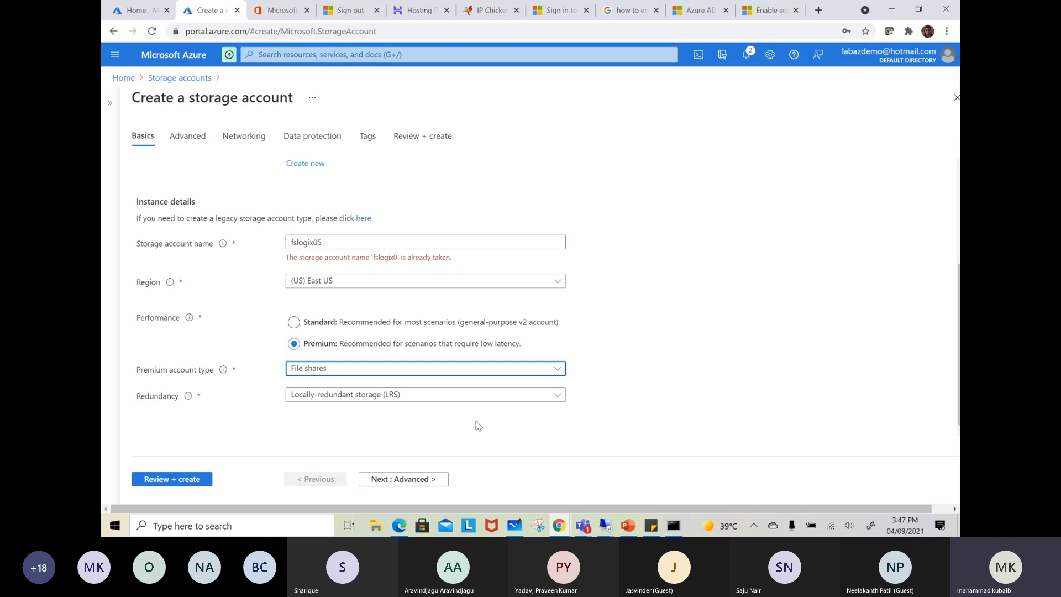
{"action": "left_click", "coordinate": [345, 396]}
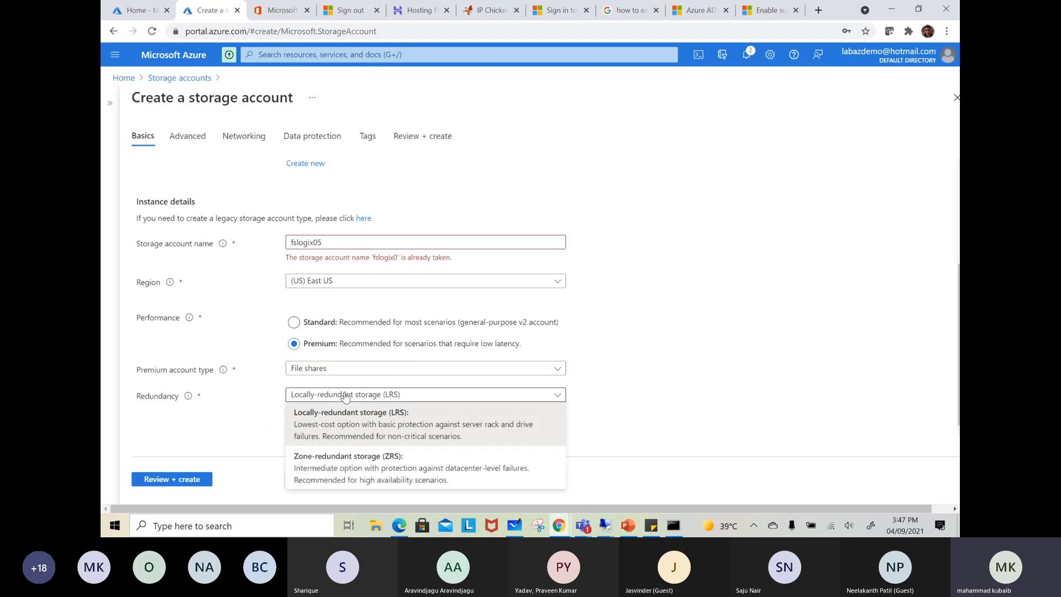
{"action": "left_click", "coordinate": [675, 410]}
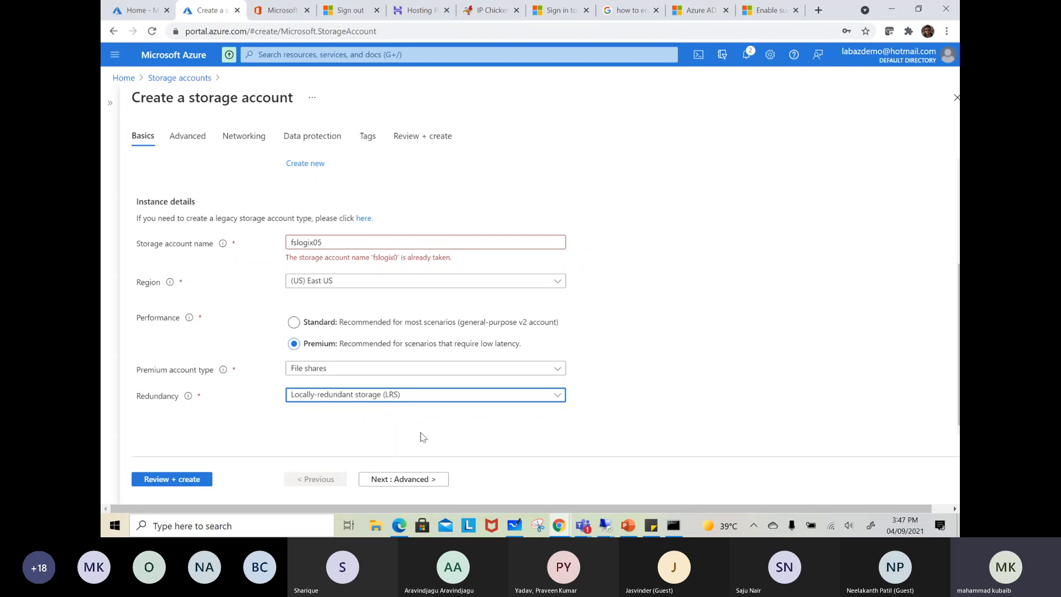
Disable blob public access in the storage account's advanced settings and review the remaining advanced options
{"action": "left_click", "coordinate": [414, 481]}
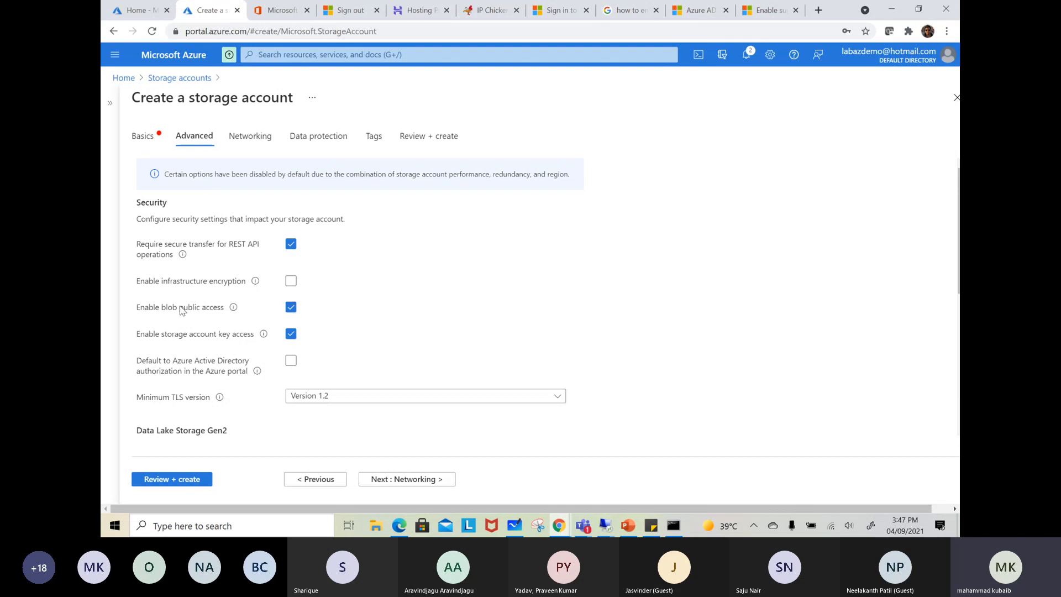
{"action": "left_click", "coordinate": [291, 309]}
{"action": "scroll", "coordinate": [313, 310], "scroll_direction": "down", "scroll_amount": 3}
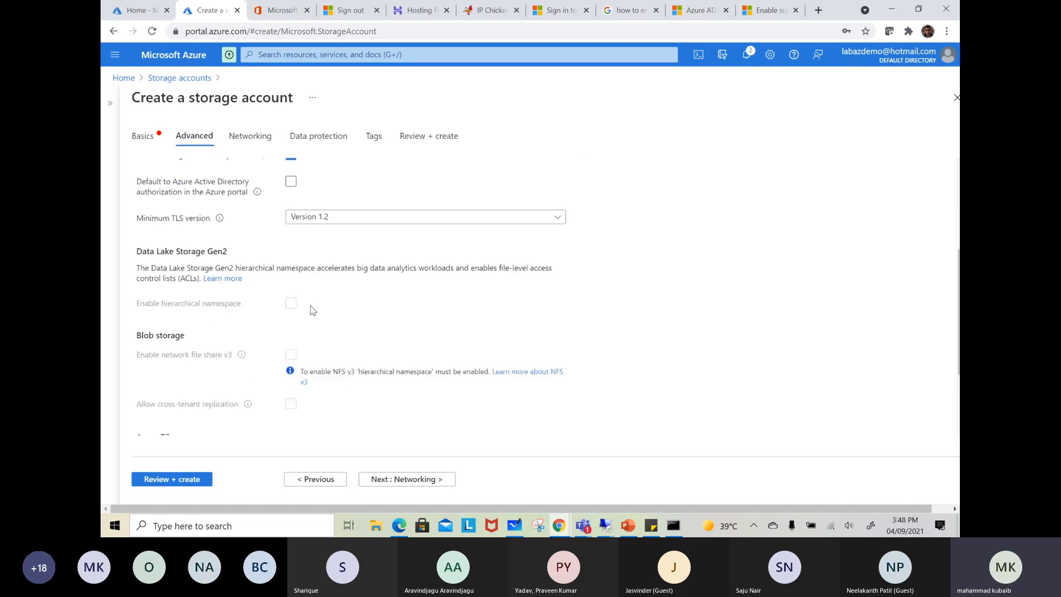
{"action": "scroll", "coordinate": [313, 310], "scroll_direction": "down", "scroll_amount": 2}
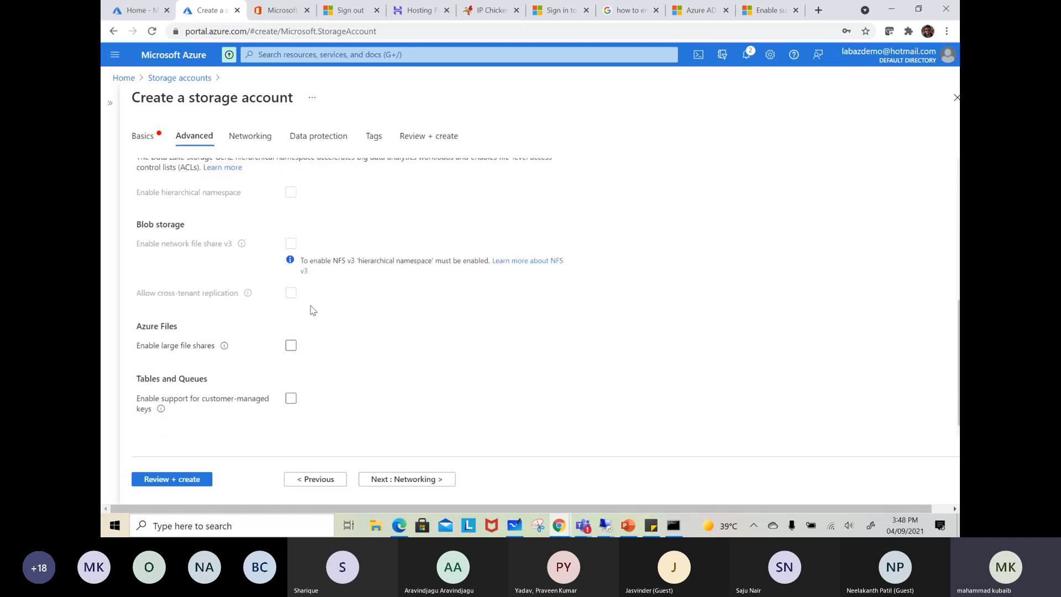
{"action": "scroll", "coordinate": [312, 310], "scroll_direction": "up", "scroll_amount": 2}
{"action": "scroll", "coordinate": [313, 309], "scroll_direction": "down", "scroll_amount": 2}
{"action": "scroll", "coordinate": [313, 310], "scroll_direction": "up", "scroll_amount": 5}
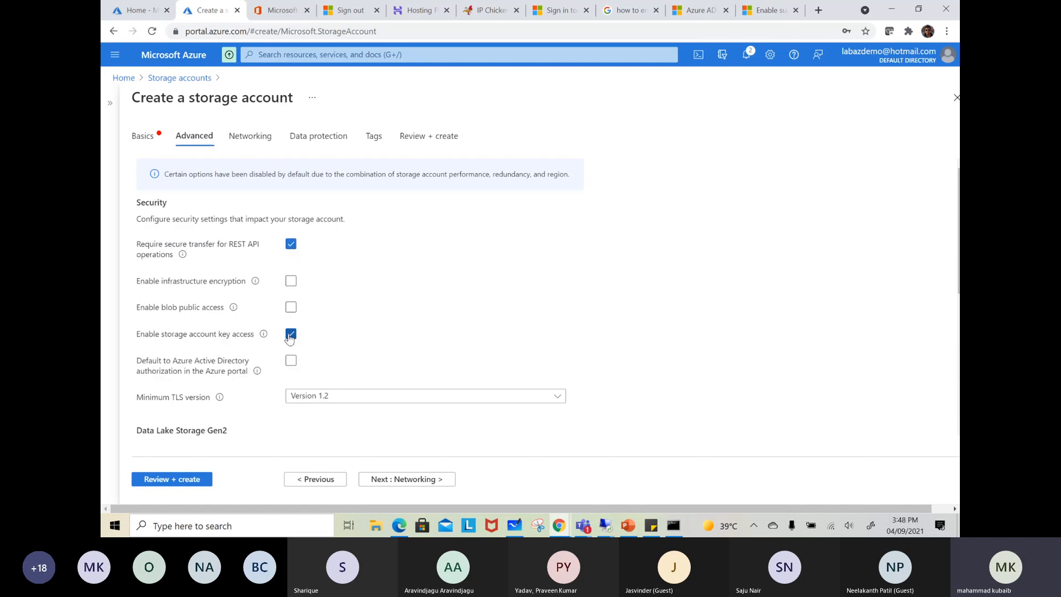
{"action": "scroll", "coordinate": [289, 338], "scroll_direction": "down", "scroll_amount": 5}
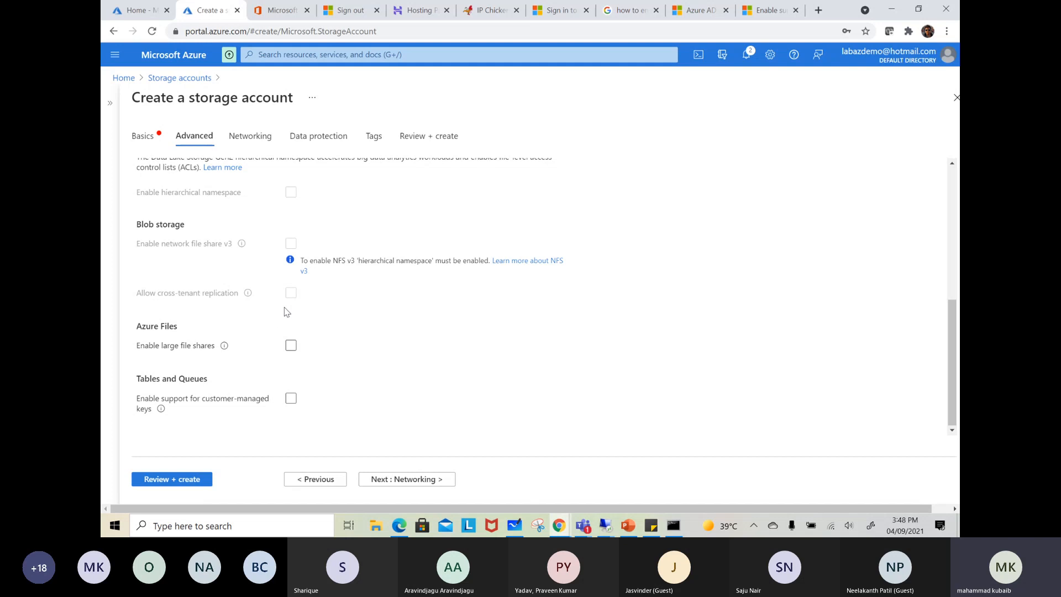
Accept the default networking and data protection settings and submit the storage account configuration for review
{"action": "left_click", "coordinate": [400, 480]}
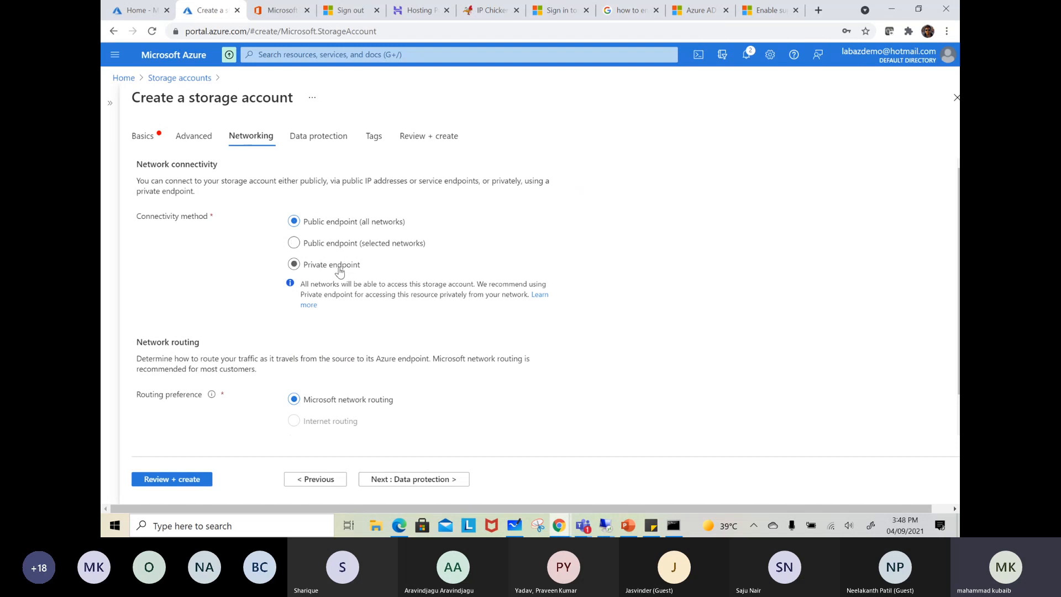
{"action": "left_click", "coordinate": [423, 480]}
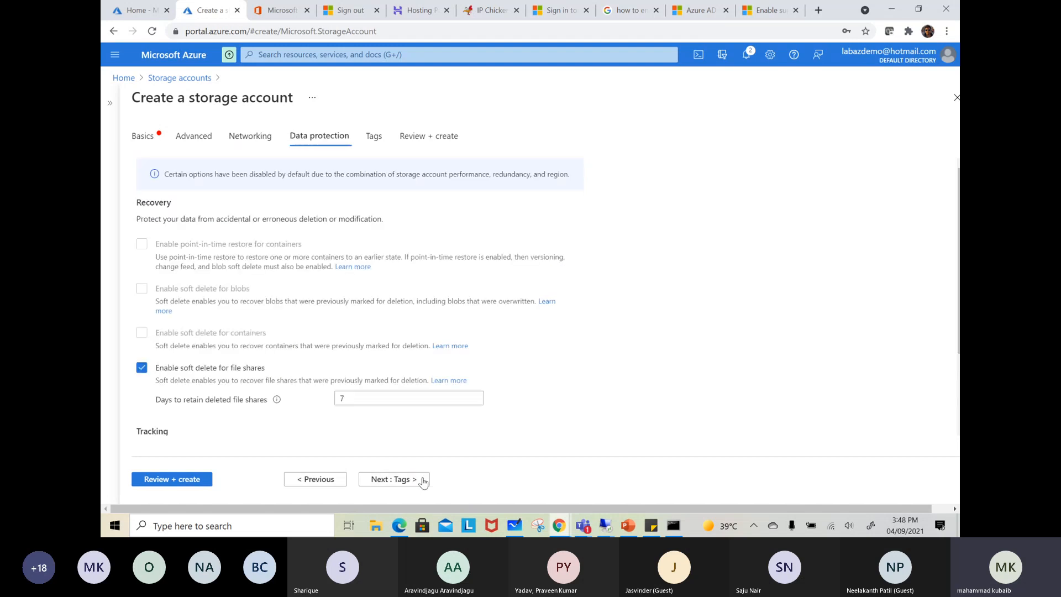
{"action": "left_click", "coordinate": [151, 480]}
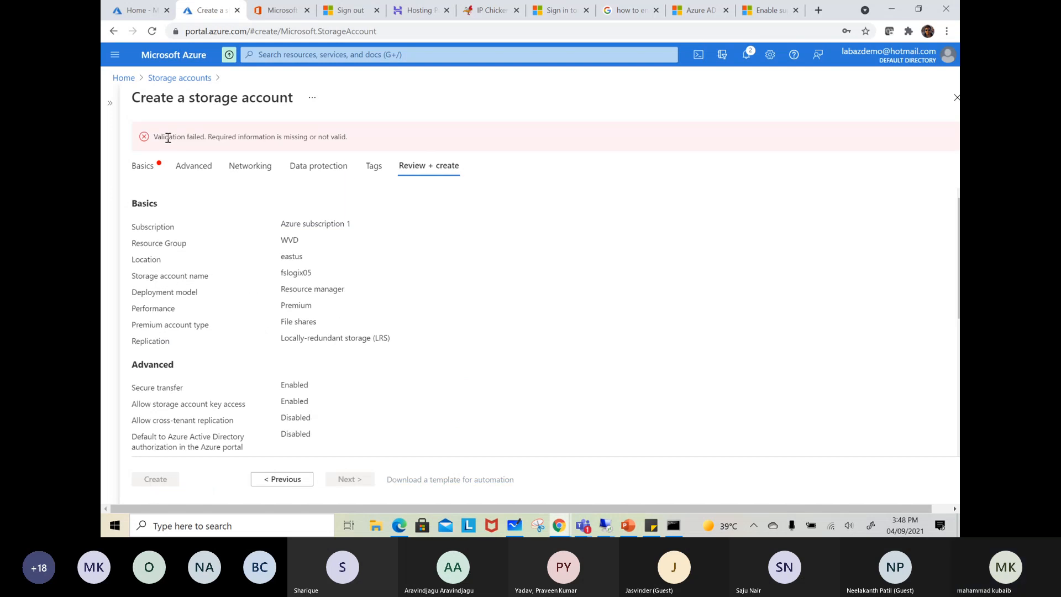
Return to the basic settings and recheck the storage account's name and instance details
{"action": "left_click", "coordinate": [150, 166]}
{"action": "scroll", "coordinate": [379, 322], "scroll_direction": "down", "scroll_amount": 3}
{"action": "scroll", "coordinate": [462, 368], "scroll_direction": "up", "scroll_amount": 2}
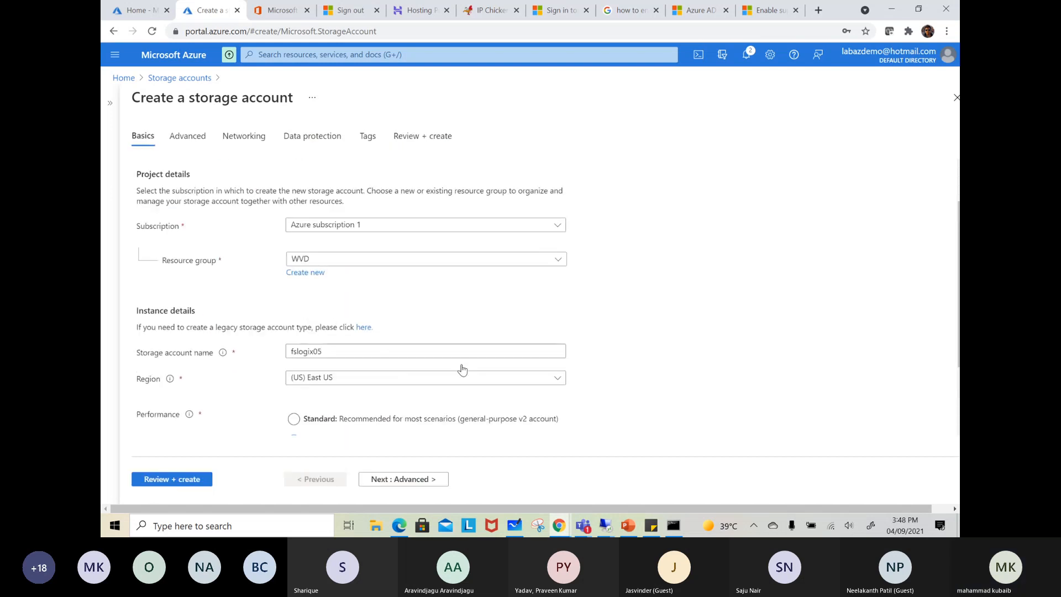
{"action": "scroll", "coordinate": [462, 369], "scroll_direction": "up", "scroll_amount": 1}
Validate the storage account configuration again, review its summary and create the account
{"action": "left_click", "coordinate": [166, 479]}
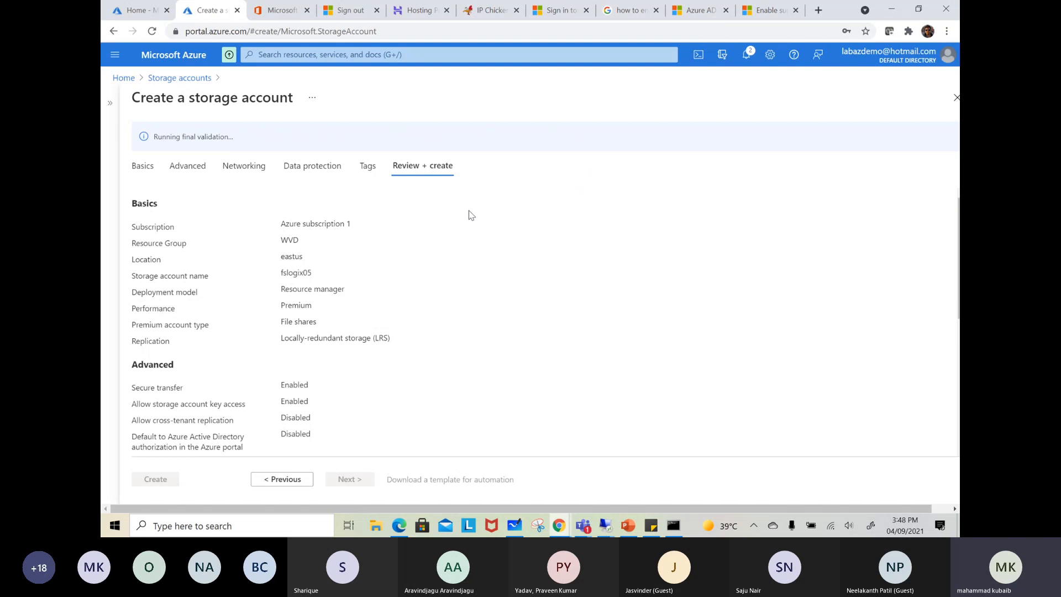
{"action": "scroll", "coordinate": [469, 215], "scroll_direction": "down", "scroll_amount": 6}
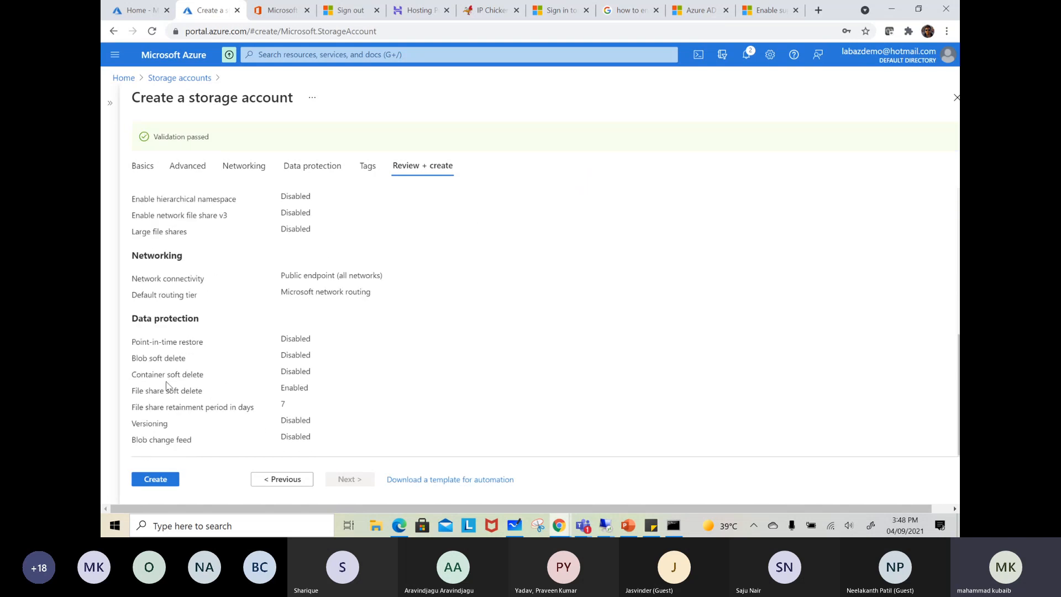
{"action": "left_click", "coordinate": [159, 484]}
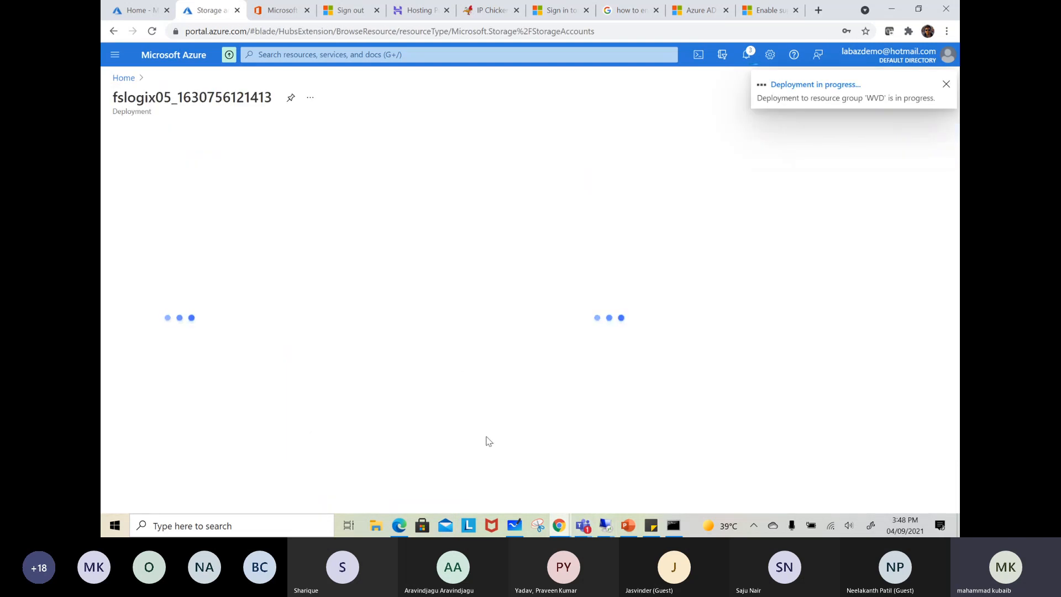
Switch to Microsoft Whiteboard and clear the existing APF and ANF drawing from the canvas
{"action": "left_click", "coordinate": [514, 525]}
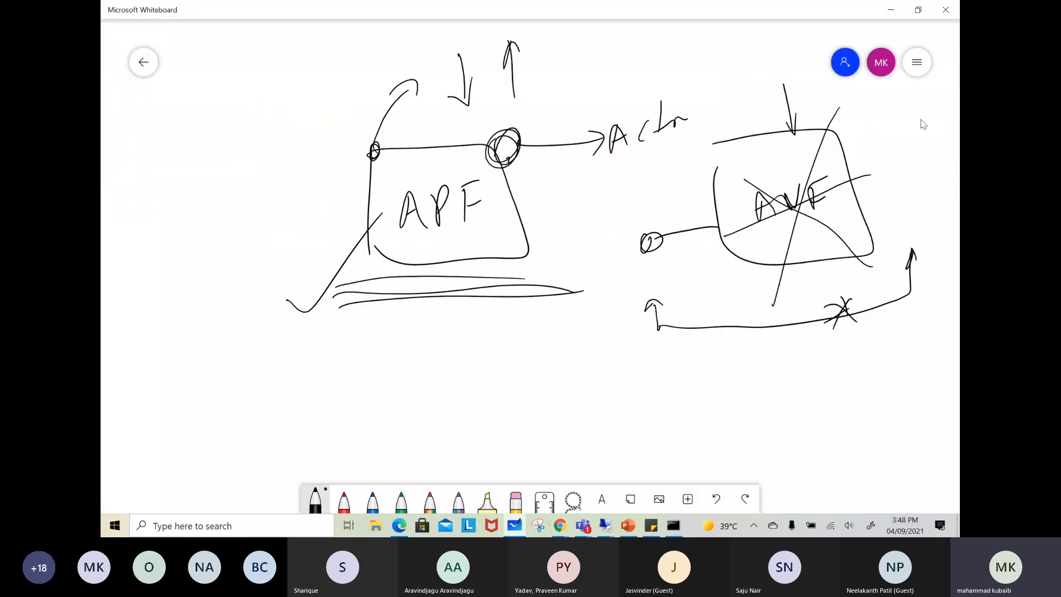
{"action": "left_click", "coordinate": [917, 64]}
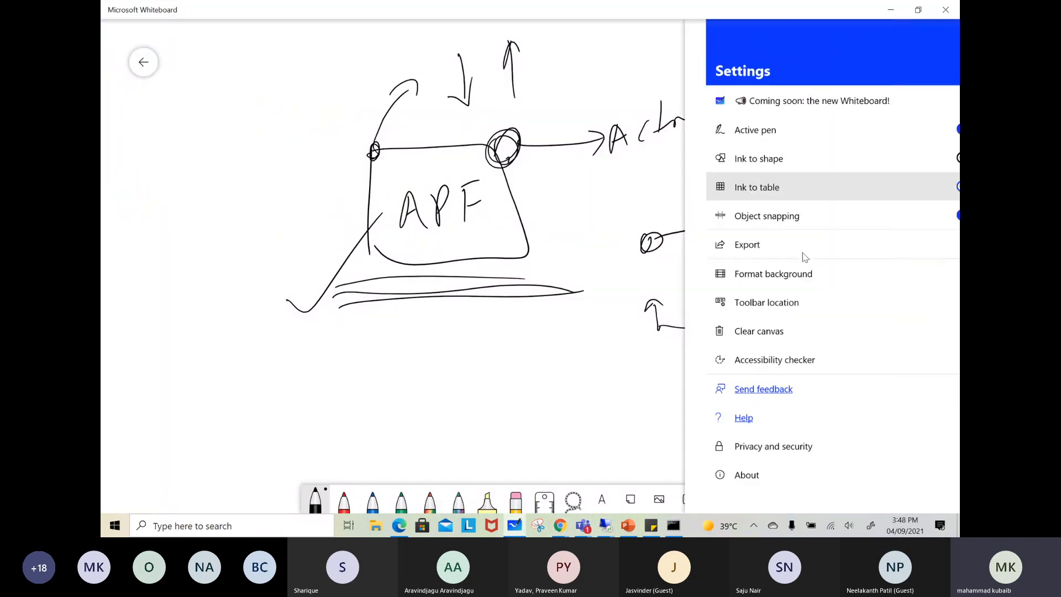
{"action": "left_click", "coordinate": [730, 330]}
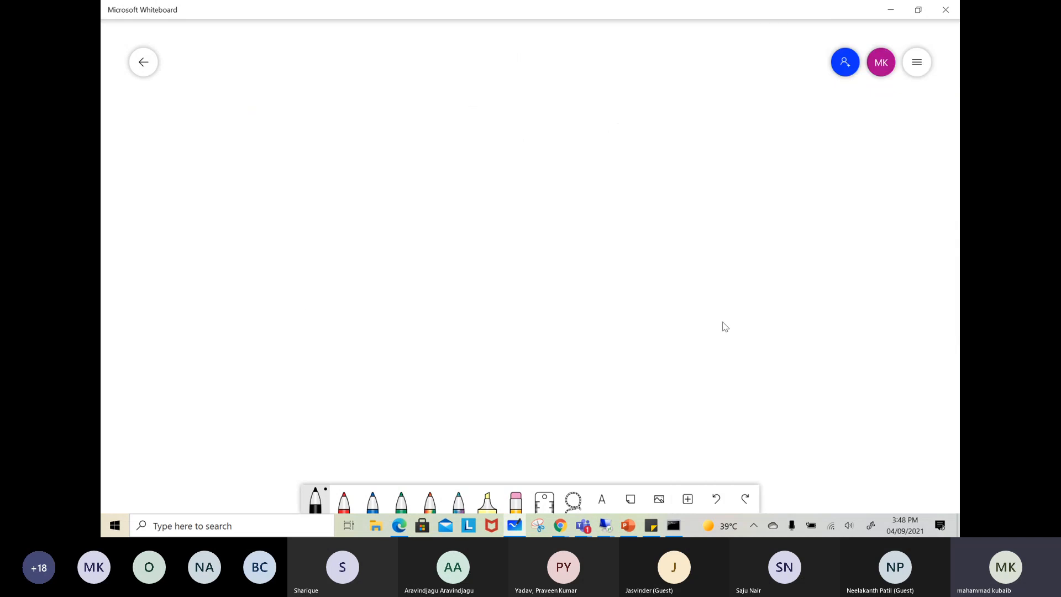
Draw a box in the middle of the empty canvas and label it APF
{"action": "mouse_move", "coordinate": [466, 152]}
{"action": "left_mouse_down"}
{"action": "mouse_move", "coordinate": [475, 249]}
{"action": "mouse_move", "coordinate": [620, 166]}
{"action": "mouse_move", "coordinate": [492, 268]}
{"action": "mouse_move", "coordinate": [481, 243]}
{"action": "mouse_move", "coordinate": [515, 181]}
{"action": "mouse_move", "coordinate": [545, 209]}
{"action": "left_mouse_up"}
{"action": "mouse_move", "coordinate": [555, 180]}
{"action": "left_mouse_down"}
{"action": "mouse_move", "coordinate": [564, 202]}
{"action": "mouse_move", "coordinate": [579, 164]}
{"action": "left_mouse_up"}
{"action": "left_click_drag", "start_coordinate": [562, 189], "coordinate": [582, 181]}
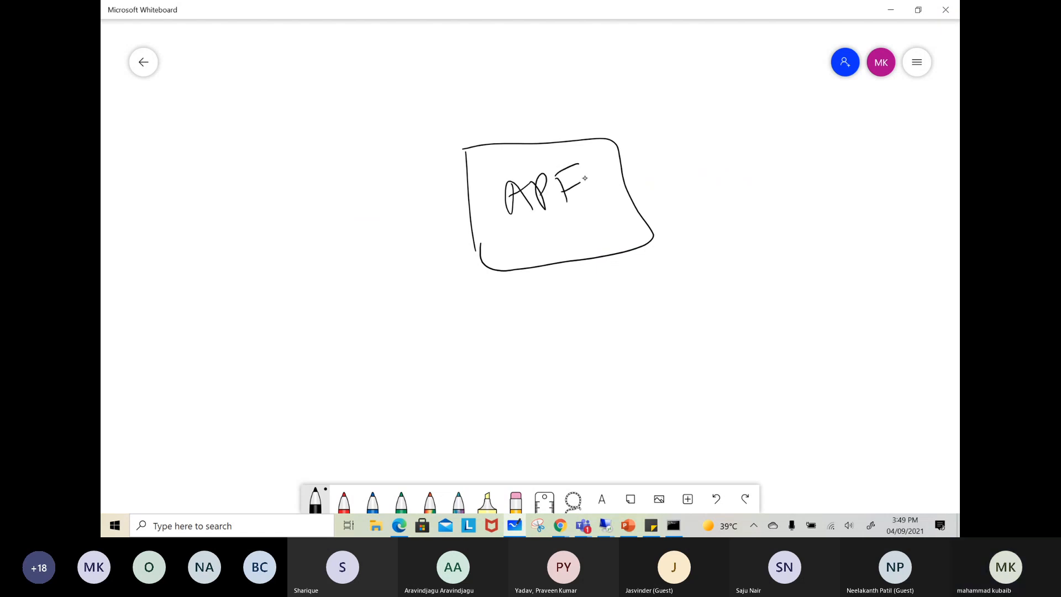
Write PAAS below the APF box and draw an arrow from the box to the word Internet
{"action": "mouse_move", "coordinate": [543, 273]}
{"action": "left_mouse_down"}
{"action": "mouse_move", "coordinate": [552, 307]}
{"action": "mouse_move", "coordinate": [550, 287]}
{"action": "left_mouse_up"}
{"action": "mouse_move", "coordinate": [564, 301]}
{"action": "left_mouse_down"}
{"action": "mouse_move", "coordinate": [569, 274]}
{"action": "mouse_move", "coordinate": [580, 299]}
{"action": "left_mouse_up"}
{"action": "mouse_move", "coordinate": [581, 294]}
{"action": "left_mouse_down"}
{"action": "mouse_move", "coordinate": [589, 271]}
{"action": "mouse_move", "coordinate": [601, 284]}
{"action": "left_mouse_up"}
{"action": "mouse_move", "coordinate": [620, 263]}
{"action": "left_mouse_down"}
{"action": "mouse_move", "coordinate": [608, 276]}
{"action": "mouse_move", "coordinate": [615, 290]}
{"action": "left_mouse_up"}
{"action": "mouse_move", "coordinate": [618, 173]}
{"action": "left_mouse_down"}
{"action": "mouse_move", "coordinate": [739, 158]}
{"action": "mouse_move", "coordinate": [722, 175]}
{"action": "left_mouse_up"}
{"action": "left_click_drag", "start_coordinate": [760, 142], "coordinate": [768, 162]}
{"action": "left_click_drag", "start_coordinate": [774, 161], "coordinate": [895, 122]}
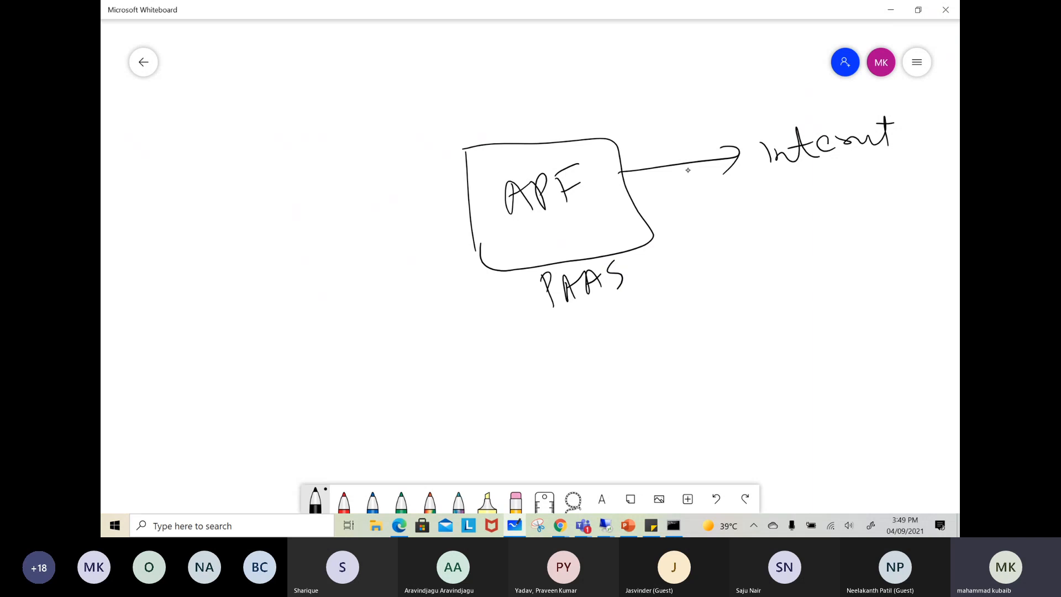
Cross out the arrow leading to the Internet and write Service End below the Internet label
{"action": "left_click_drag", "start_coordinate": [691, 142], "coordinate": [689, 184]}
{"action": "mouse_move", "coordinate": [678, 164]}
{"action": "left_mouse_down"}
{"action": "mouse_move", "coordinate": [697, 160]}
{"action": "mouse_move", "coordinate": [706, 174]}
{"action": "mouse_move", "coordinate": [682, 180]}
{"action": "left_mouse_up"}
{"action": "mouse_move", "coordinate": [780, 244]}
{"action": "left_mouse_down"}
{"action": "mouse_move", "coordinate": [768, 247]}
{"action": "mouse_move", "coordinate": [762, 273]}
{"action": "mouse_move", "coordinate": [805, 263]}
{"action": "left_mouse_up"}
{"action": "mouse_move", "coordinate": [808, 253]}
{"action": "left_mouse_down"}
{"action": "mouse_move", "coordinate": [819, 262]}
{"action": "mouse_move", "coordinate": [826, 248]}
{"action": "left_mouse_up"}
{"action": "left_click_drag", "start_coordinate": [827, 247], "coordinate": [859, 261]}
{"action": "mouse_move", "coordinate": [886, 247]}
{"action": "left_mouse_down"}
{"action": "mouse_move", "coordinate": [891, 264]}
{"action": "mouse_move", "coordinate": [900, 240]}
{"action": "left_mouse_up"}
{"action": "mouse_move", "coordinate": [886, 254]}
{"action": "left_mouse_down"}
{"action": "mouse_move", "coordinate": [924, 255]}
{"action": "mouse_move", "coordinate": [930, 234]}
{"action": "left_mouse_up"}
Draw a tall box labelled Vnet beside the APF box, containing a computer in Sub1 linked to the box edge
{"action": "mouse_move", "coordinate": [184, 134]}
{"action": "left_mouse_down"}
{"action": "mouse_move", "coordinate": [190, 319]}
{"action": "mouse_move", "coordinate": [204, 130]}
{"action": "mouse_move", "coordinate": [344, 309]}
{"action": "mouse_move", "coordinate": [190, 328]}
{"action": "left_mouse_up"}
{"action": "mouse_move", "coordinate": [277, 82]}
{"action": "left_mouse_down"}
{"action": "mouse_move", "coordinate": [302, 77]}
{"action": "mouse_move", "coordinate": [356, 101]}
{"action": "mouse_move", "coordinate": [351, 80]}
{"action": "left_mouse_up"}
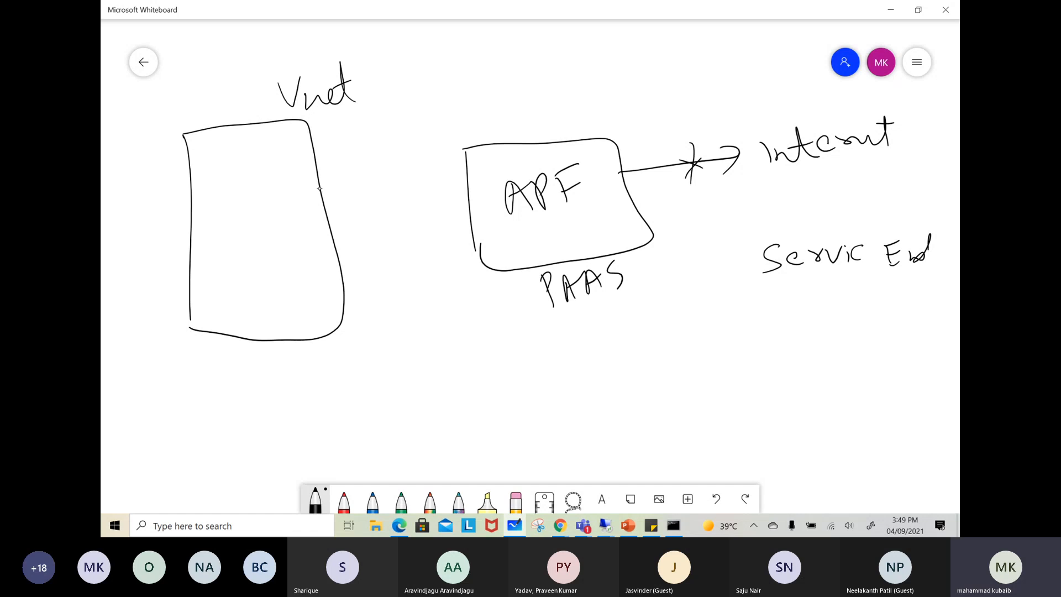
{"action": "mouse_move", "coordinate": [319, 188]}
{"action": "left_mouse_down"}
{"action": "mouse_move", "coordinate": [332, 184]}
{"action": "mouse_move", "coordinate": [268, 202]}
{"action": "mouse_move", "coordinate": [265, 214]}
{"action": "left_mouse_up"}
{"action": "mouse_move", "coordinate": [280, 198]}
{"action": "left_mouse_down"}
{"action": "mouse_move", "coordinate": [308, 207]}
{"action": "mouse_move", "coordinate": [304, 195]}
{"action": "mouse_move", "coordinate": [243, 170]}
{"action": "mouse_move", "coordinate": [260, 179]}
{"action": "mouse_move", "coordinate": [247, 224]}
{"action": "mouse_move", "coordinate": [256, 221]}
{"action": "left_mouse_up"}
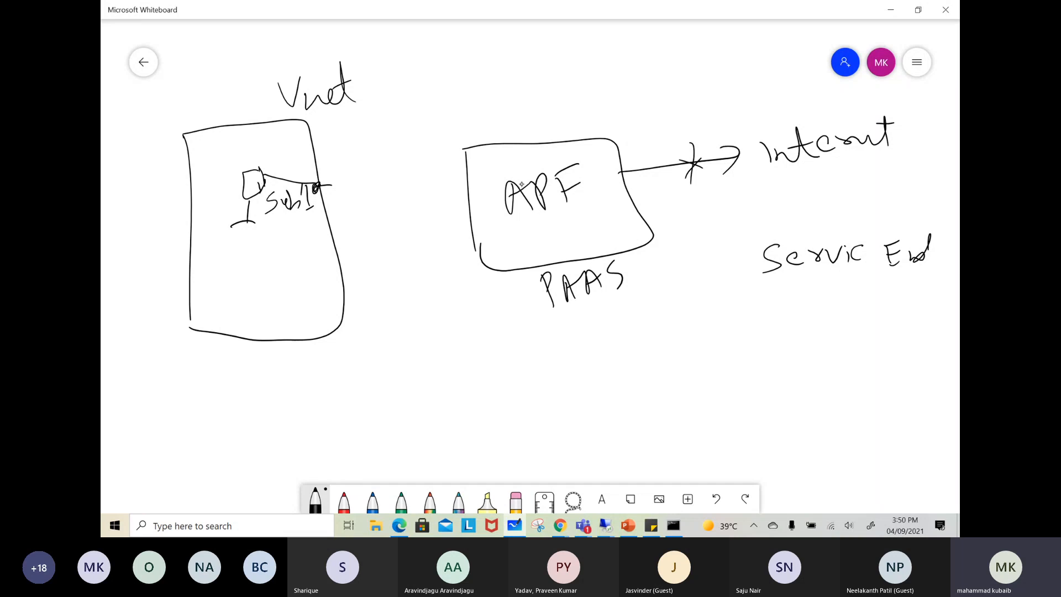
Write the share path \\share1 above the APF box and connect the Vnet computer to a user outside the Vnet
{"action": "left_click_drag", "start_coordinate": [471, 98], "coordinate": [509, 112]}
{"action": "mouse_move", "coordinate": [525, 89]}
{"action": "left_mouse_down"}
{"action": "mouse_move", "coordinate": [519, 109]}
{"action": "mouse_move", "coordinate": [559, 106]}
{"action": "mouse_move", "coordinate": [605, 81]}
{"action": "left_mouse_up"}
{"action": "left_click_drag", "start_coordinate": [605, 80], "coordinate": [606, 97]}
{"action": "left_click_drag", "start_coordinate": [595, 99], "coordinate": [618, 91]}
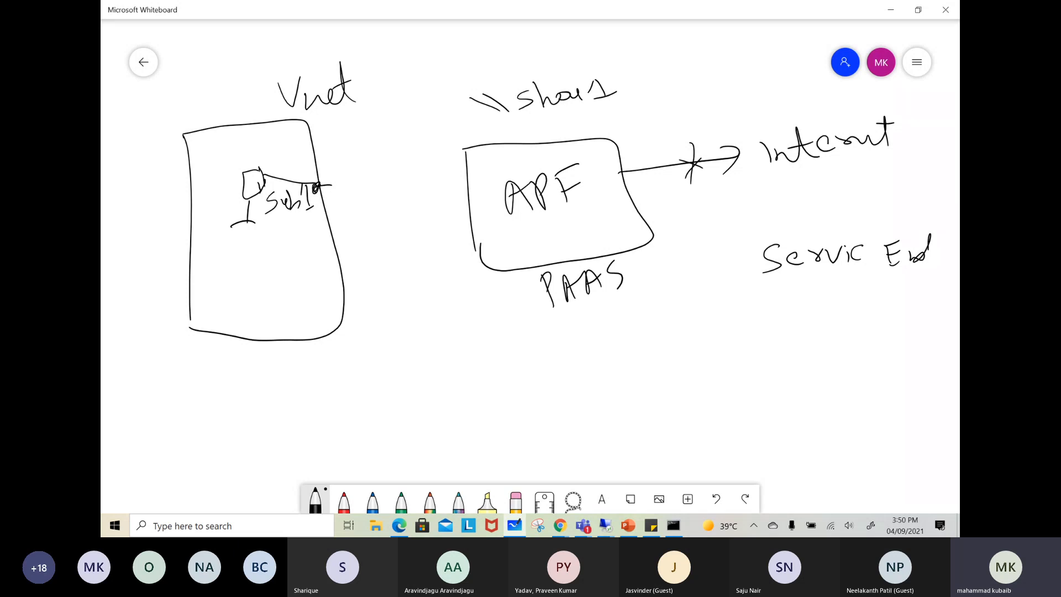
{"action": "mouse_move", "coordinate": [255, 183]}
{"action": "left_mouse_down"}
{"action": "mouse_move", "coordinate": [177, 169]}
{"action": "mouse_move", "coordinate": [164, 183]}
{"action": "mouse_move", "coordinate": [187, 180]}
{"action": "left_mouse_up"}
{"action": "left_click_drag", "start_coordinate": [463, 150], "coordinate": [468, 165]}
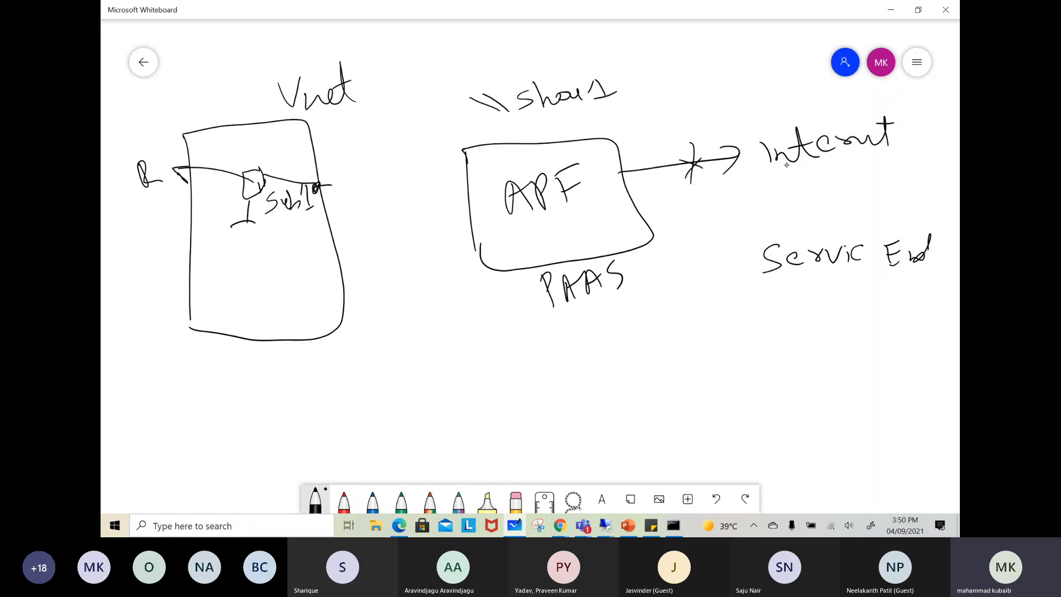
Mark a cross at the start of the Internet label and put a tick beside Service End
{"action": "mouse_move", "coordinate": [761, 135]}
{"action": "left_mouse_down"}
{"action": "mouse_move", "coordinate": [751, 164]}
{"action": "mouse_move", "coordinate": [767, 159]}
{"action": "left_mouse_up"}
{"action": "left_click_drag", "start_coordinate": [735, 163], "coordinate": [766, 153]}
{"action": "left_click_drag", "start_coordinate": [735, 261], "coordinate": [802, 229]}
Darken the Sub1 endpoint on the Vnet edge and connect it to a filled endpoint on the APF box
{"action": "left_click_drag", "start_coordinate": [325, 187], "coordinate": [321, 187]}
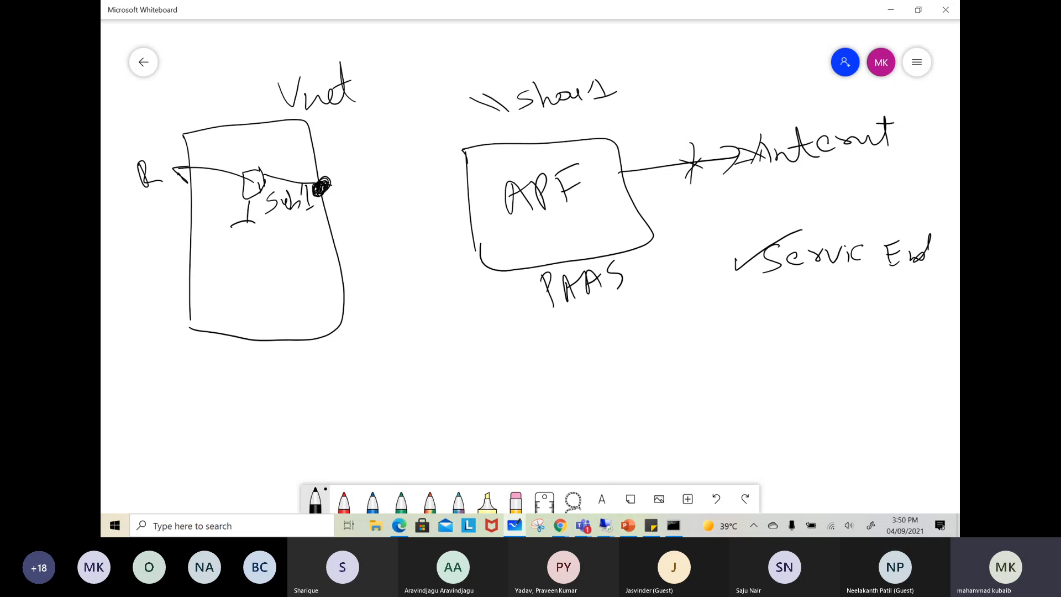
{"action": "left_click_drag", "start_coordinate": [320, 178], "coordinate": [464, 167]}
{"action": "left_click_drag", "start_coordinate": [314, 176], "coordinate": [321, 185]}
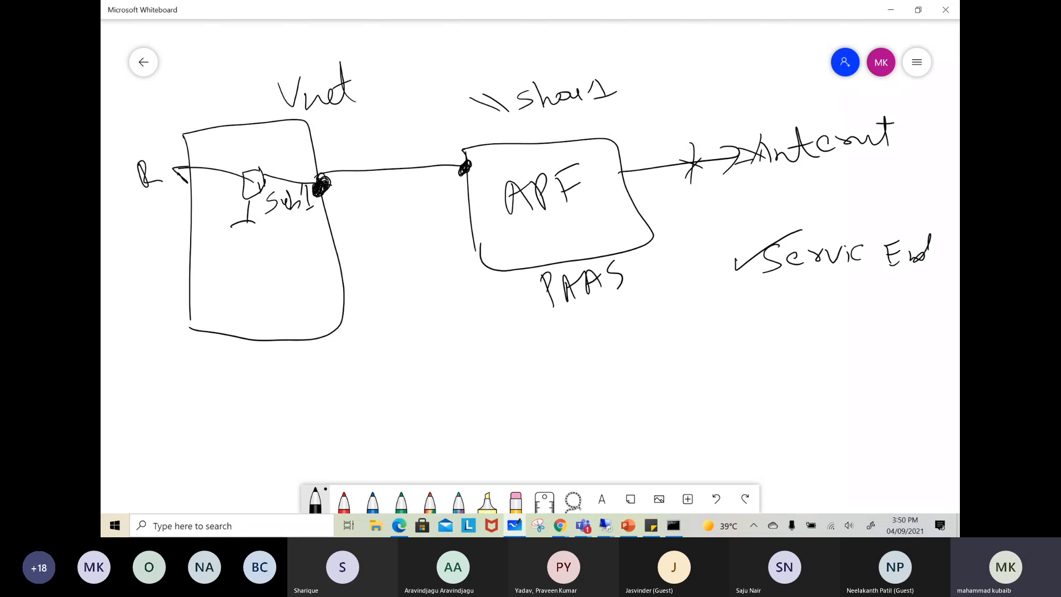
{"action": "left_click_drag", "start_coordinate": [466, 162], "coordinate": [461, 171]}
Strike through the Internet label again and draw a second endpoint connection between the Vnet and APF boxes below the first
{"action": "mouse_move", "coordinate": [816, 121]}
{"action": "left_mouse_down"}
{"action": "mouse_move", "coordinate": [810, 168]}
{"action": "mouse_move", "coordinate": [837, 158]}
{"action": "mouse_move", "coordinate": [796, 165]}
{"action": "left_mouse_up"}
{"action": "left_click_drag", "start_coordinate": [813, 130], "coordinate": [821, 153]}
{"action": "mouse_move", "coordinate": [337, 248]}
{"action": "left_mouse_down"}
{"action": "mouse_move", "coordinate": [327, 256]}
{"action": "mouse_move", "coordinate": [335, 247]}
{"action": "mouse_move", "coordinate": [361, 255]}
{"action": "left_mouse_up"}
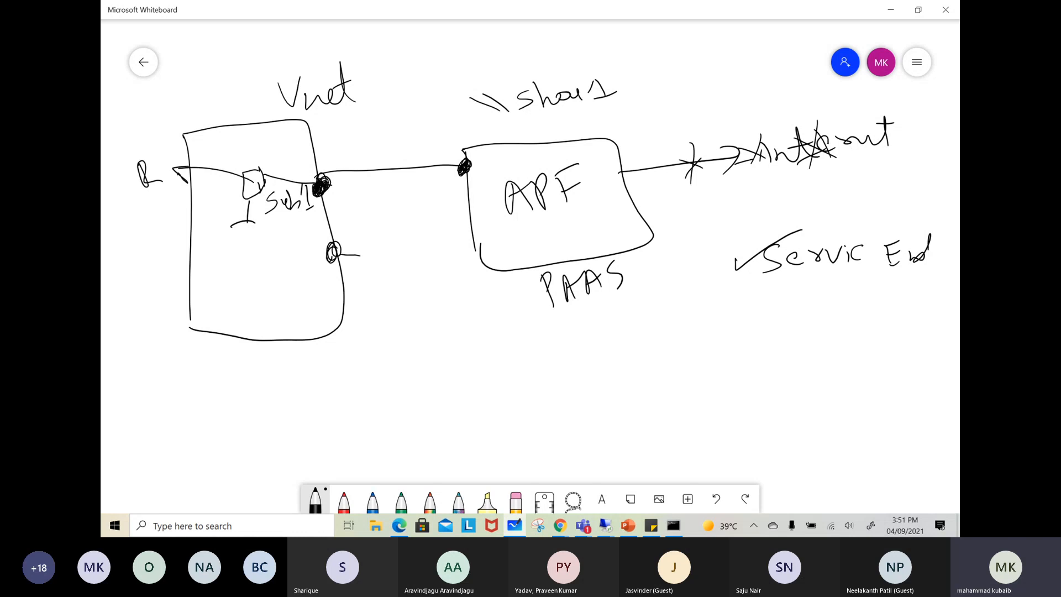
{"action": "left_click_drag", "start_coordinate": [354, 254], "coordinate": [469, 237]}
{"action": "left_click_drag", "start_coordinate": [331, 245], "coordinate": [333, 257]}
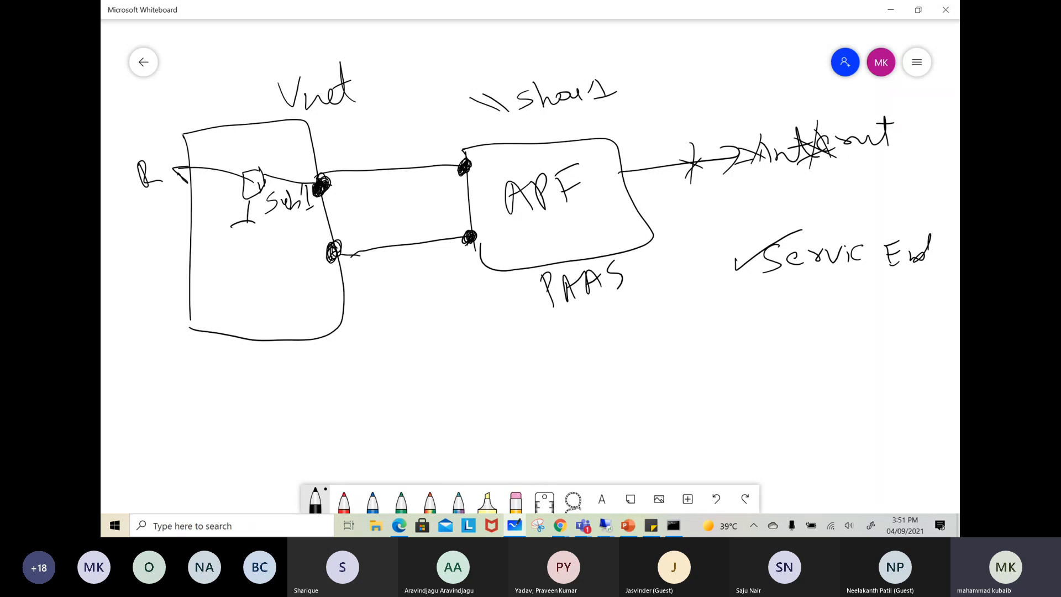
Switch to the Azure portal in Chrome and open the newly deployed fslogix05 storage account
{"action": "left_click", "coordinate": [557, 527]}
{"action": "mouse_move", "coordinate": [504, 484]}
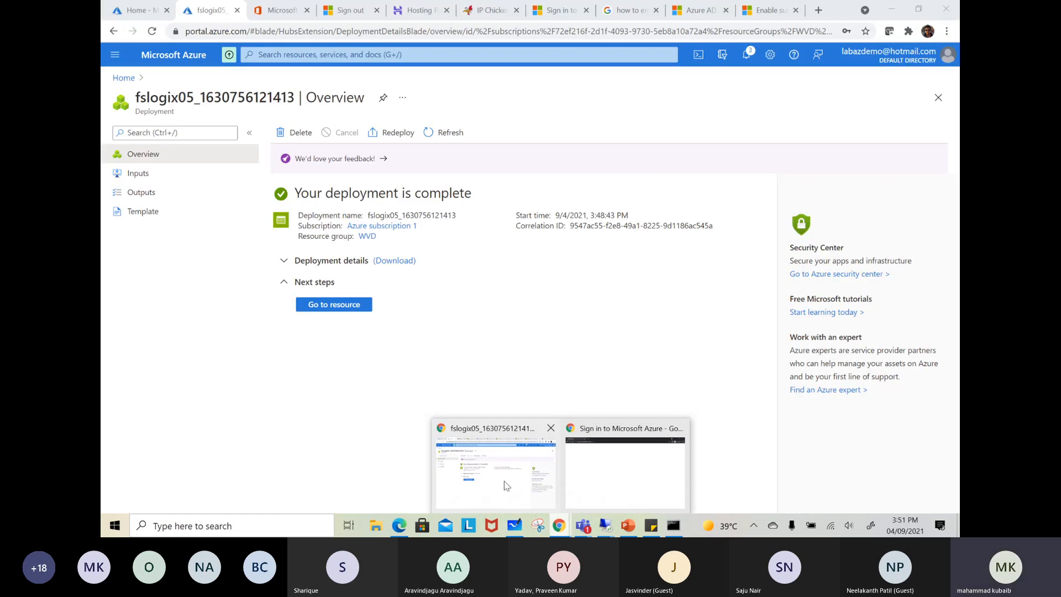
{"action": "left_click", "coordinate": [504, 483]}
{"action": "left_click", "coordinate": [322, 307]}
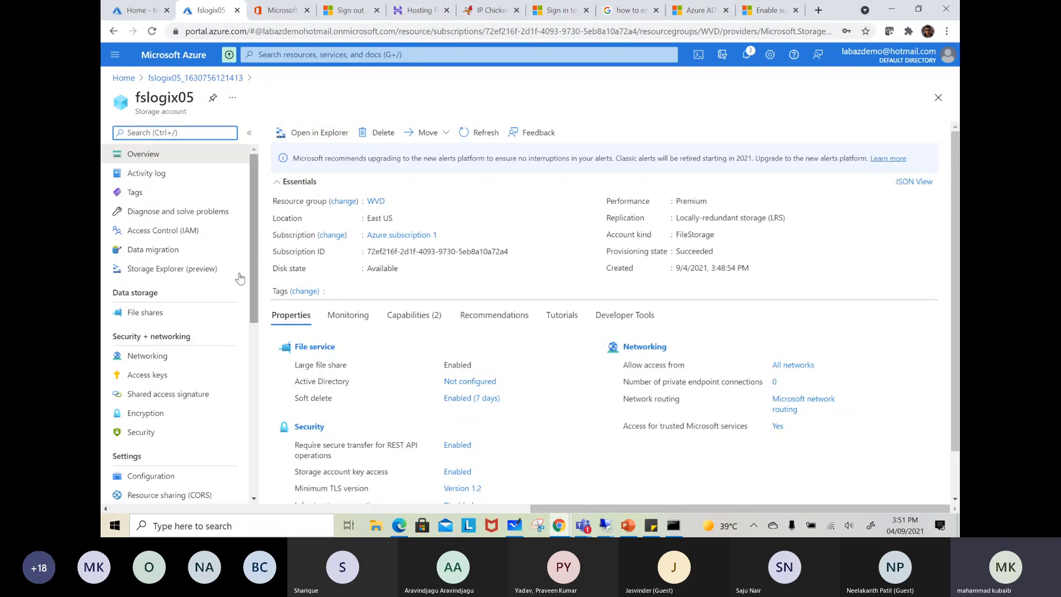
Start a new file share named profile in the storage account with a provisioned capacity of 100 GiB
{"action": "left_click", "coordinate": [167, 318]}
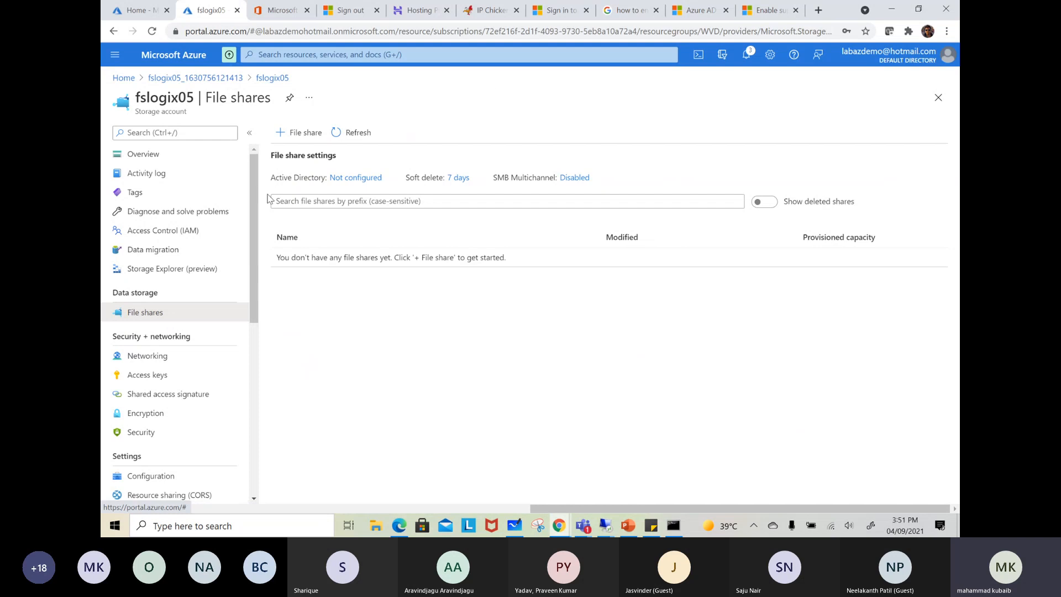
{"action": "left_click", "coordinate": [287, 134]}
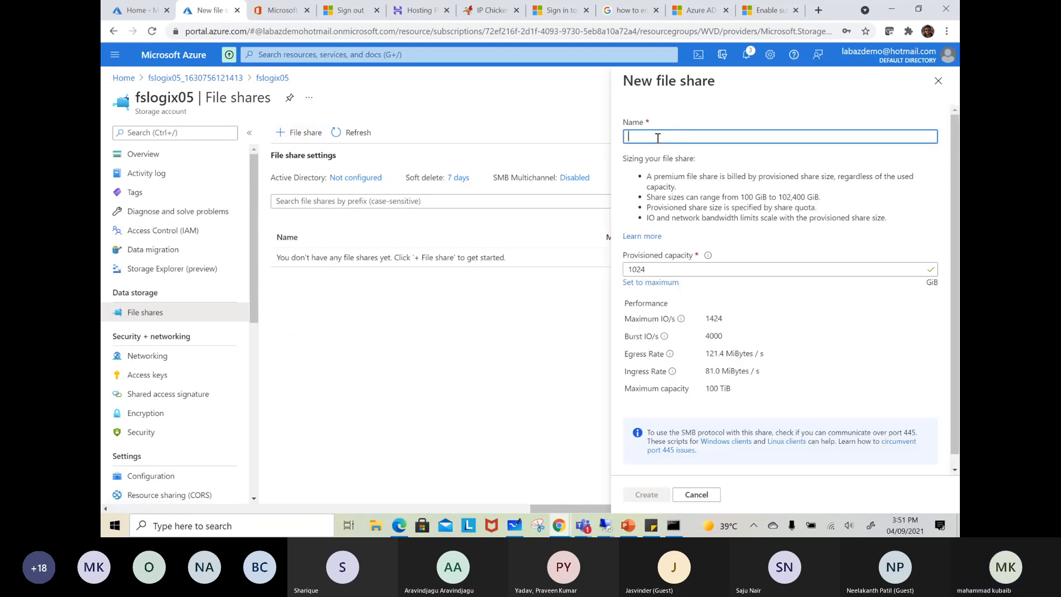
{"action": "type", "text": "F"}
{"action": "key", "text": "BackSpace"}
{"action": "type", "text": "prof"}
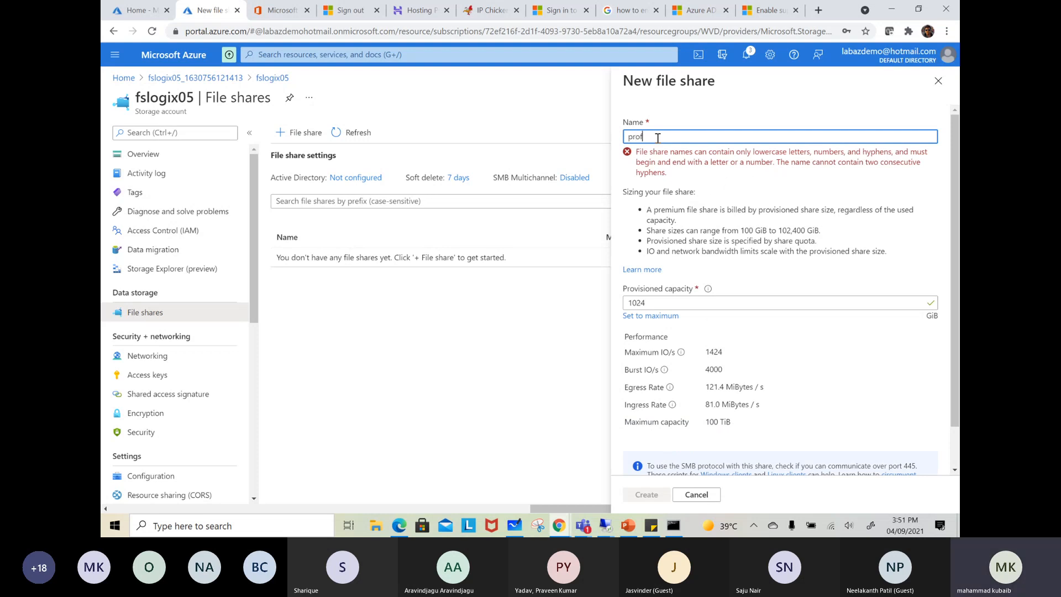
{"action": "key", "text": "BackSpace"}
{"action": "type", "text": "ile"}
{"action": "double_click", "coordinate": [635, 270]}
{"action": "type", "text": "100"}
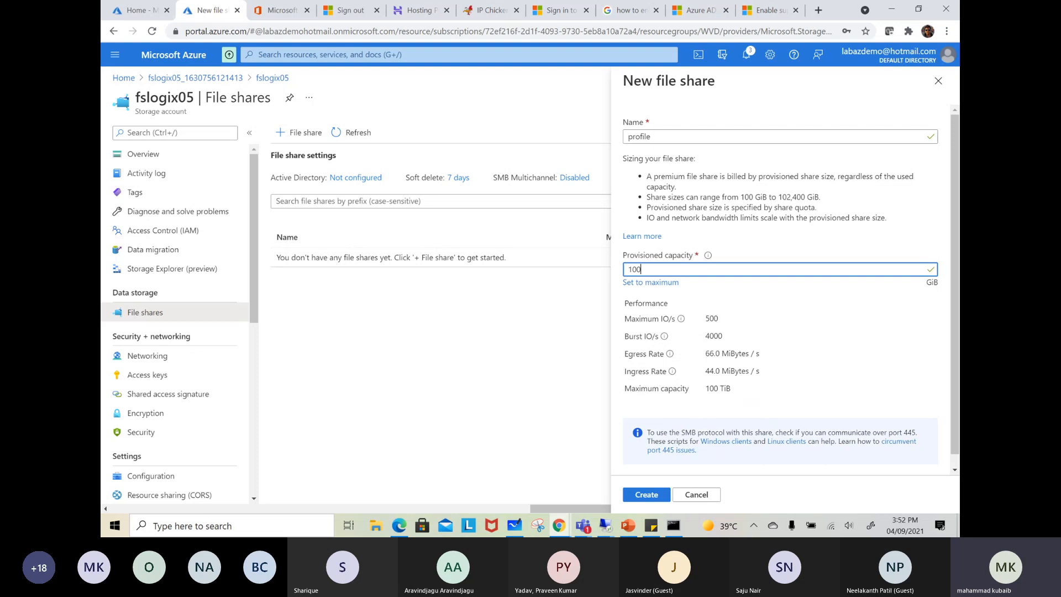
Switch to Microsoft Whiteboard and write 1TB with an arrow to 1000 IOPS below the APF box
{"action": "key", "text": "alt+Tab"}
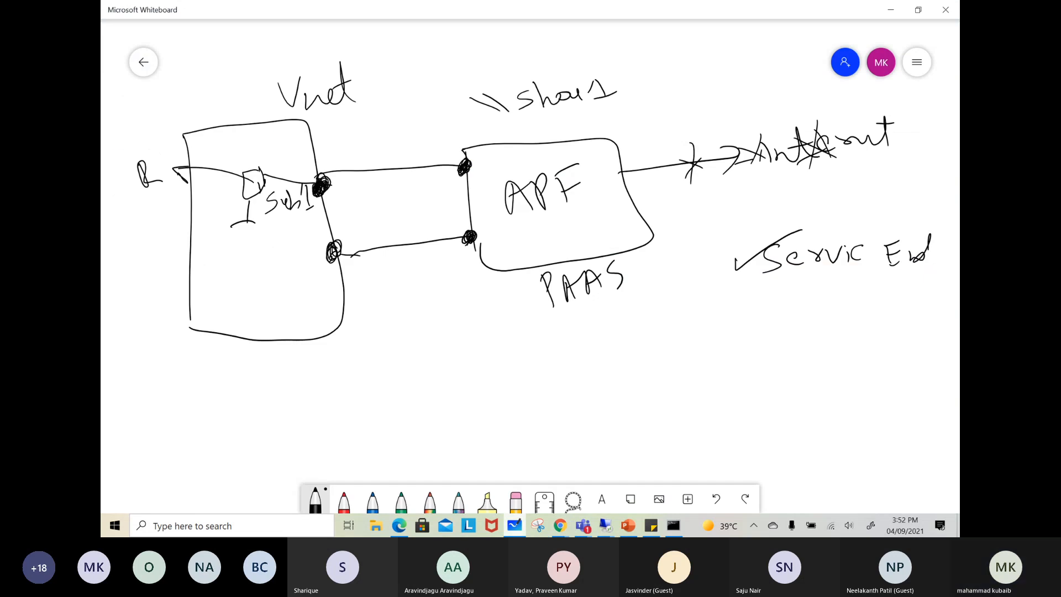
{"action": "mouse_move", "coordinate": [433, 320]}
{"action": "left_mouse_down"}
{"action": "mouse_move", "coordinate": [441, 348]}
{"action": "mouse_move", "coordinate": [465, 307]}
{"action": "left_mouse_up"}
{"action": "mouse_move", "coordinate": [470, 309]}
{"action": "left_mouse_down"}
{"action": "mouse_move", "coordinate": [481, 304]}
{"action": "mouse_move", "coordinate": [458, 384]}
{"action": "mouse_move", "coordinate": [494, 371]}
{"action": "left_mouse_up"}
{"action": "mouse_move", "coordinate": [484, 360]}
{"action": "left_mouse_down"}
{"action": "mouse_move", "coordinate": [501, 361]}
{"action": "mouse_move", "coordinate": [496, 385]}
{"action": "mouse_move", "coordinate": [513, 379]}
{"action": "left_mouse_up"}
{"action": "left_click_drag", "start_coordinate": [531, 355], "coordinate": [604, 345]}
{"action": "mouse_move", "coordinate": [622, 327]}
{"action": "left_mouse_down"}
{"action": "mouse_move", "coordinate": [619, 338]}
{"action": "mouse_move", "coordinate": [625, 326]}
{"action": "left_mouse_up"}
{"action": "mouse_move", "coordinate": [635, 312]}
{"action": "left_mouse_down"}
{"action": "mouse_move", "coordinate": [632, 347]}
{"action": "mouse_move", "coordinate": [635, 333]}
{"action": "left_mouse_up"}
{"action": "left_click_drag", "start_coordinate": [665, 308], "coordinate": [652, 335]}
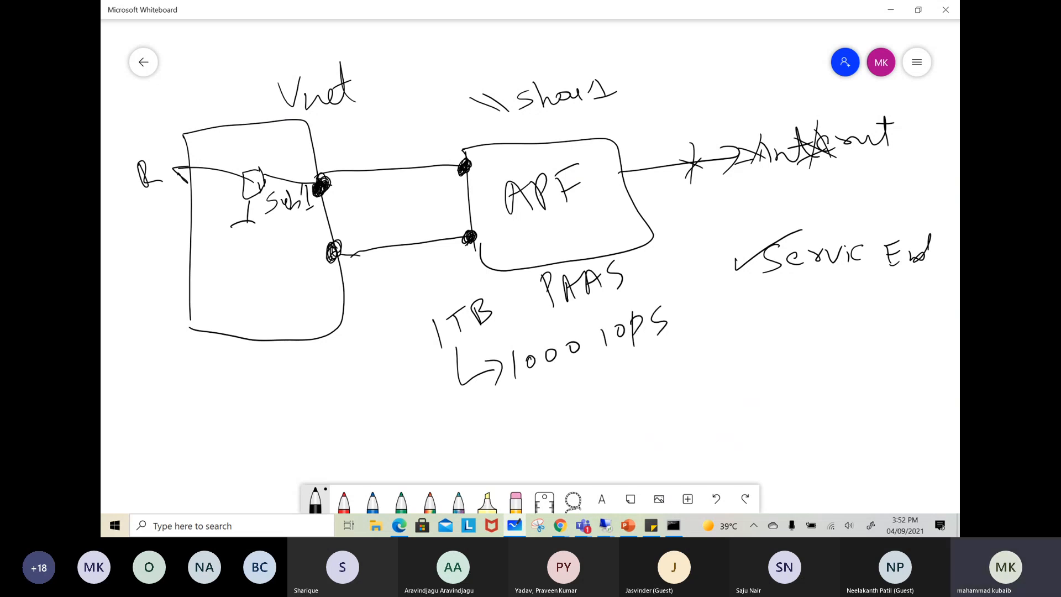
Draw two arrows under Service End leading to the values 10 and 50, and annotate the 10 with another arrow
{"action": "mouse_move", "coordinate": [759, 318]}
{"action": "left_mouse_down"}
{"action": "mouse_move", "coordinate": [846, 326]}
{"action": "mouse_move", "coordinate": [864, 305]}
{"action": "left_mouse_up"}
{"action": "mouse_move", "coordinate": [782, 369]}
{"action": "left_mouse_down"}
{"action": "mouse_move", "coordinate": [867, 365]}
{"action": "mouse_move", "coordinate": [883, 339]}
{"action": "left_mouse_up"}
{"action": "left_click_drag", "start_coordinate": [899, 341], "coordinate": [907, 380]}
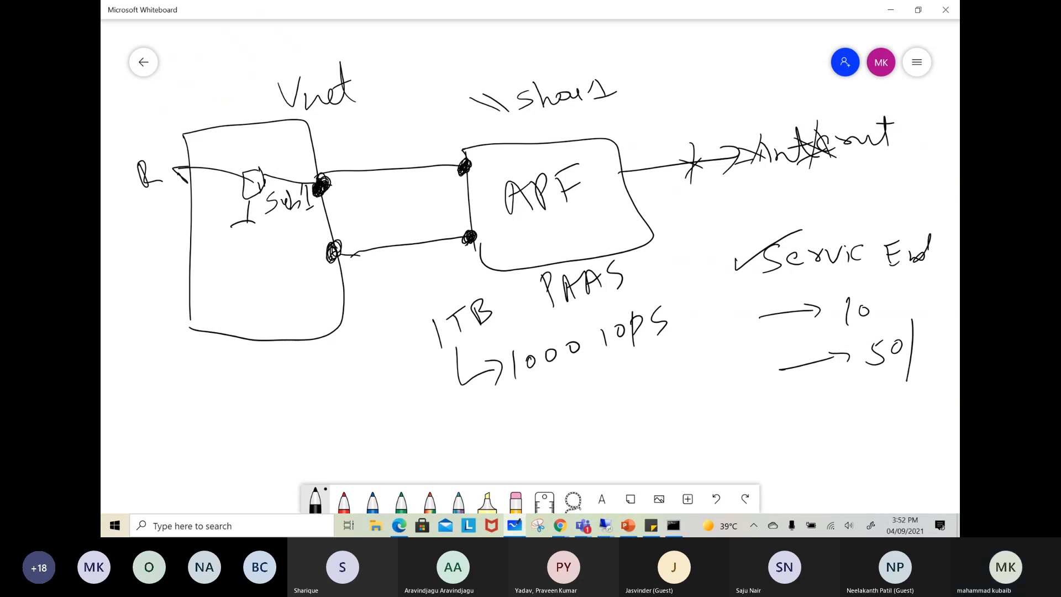
{"action": "left_click_drag", "start_coordinate": [875, 305], "coordinate": [928, 293]}
Write the 100 × 10 calculation with its result below the Vnet box
{"action": "mouse_move", "coordinate": [240, 402]}
{"action": "left_mouse_down"}
{"action": "mouse_move", "coordinate": [232, 417]}
{"action": "mouse_move", "coordinate": [269, 386]}
{"action": "left_mouse_up"}
{"action": "left_click_drag", "start_coordinate": [282, 376], "coordinate": [305, 375]}
{"action": "left_click_drag", "start_coordinate": [306, 357], "coordinate": [299, 376]}
{"action": "mouse_move", "coordinate": [311, 360]}
{"action": "left_mouse_down"}
{"action": "mouse_move", "coordinate": [335, 357]}
{"action": "mouse_move", "coordinate": [275, 391]}
{"action": "mouse_move", "coordinate": [266, 435]}
{"action": "left_mouse_up"}
{"action": "left_click_drag", "start_coordinate": [292, 424], "coordinate": [285, 433]}
{"action": "left_click_drag", "start_coordinate": [308, 399], "coordinate": [302, 413]}
{"action": "mouse_move", "coordinate": [323, 391]}
{"action": "left_mouse_down"}
{"action": "mouse_move", "coordinate": [320, 402]}
{"action": "mouse_move", "coordinate": [342, 386]}
{"action": "left_mouse_up"}
{"action": "left_click_drag", "start_coordinate": [346, 373], "coordinate": [348, 376]}
{"action": "left_click_drag", "start_coordinate": [355, 366], "coordinate": [359, 373]}
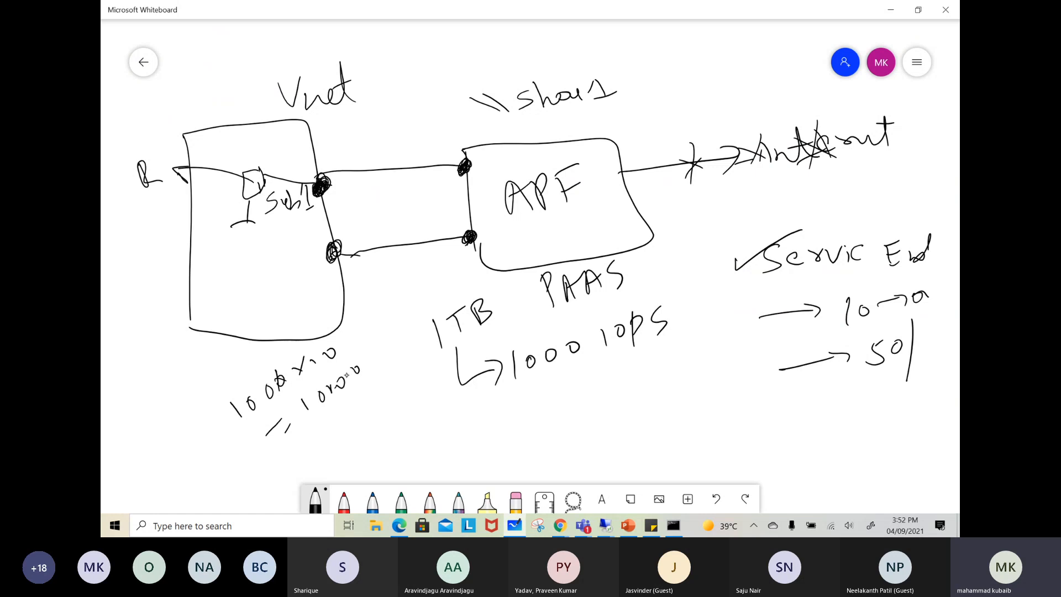
Circle 1000 IOPS, retrace the 50, and write 5000 with a double underline beneath the circled value
{"action": "mouse_move", "coordinate": [654, 293]}
{"action": "left_mouse_down"}
{"action": "mouse_move", "coordinate": [569, 380]}
{"action": "mouse_move", "coordinate": [633, 294]}
{"action": "left_mouse_up"}
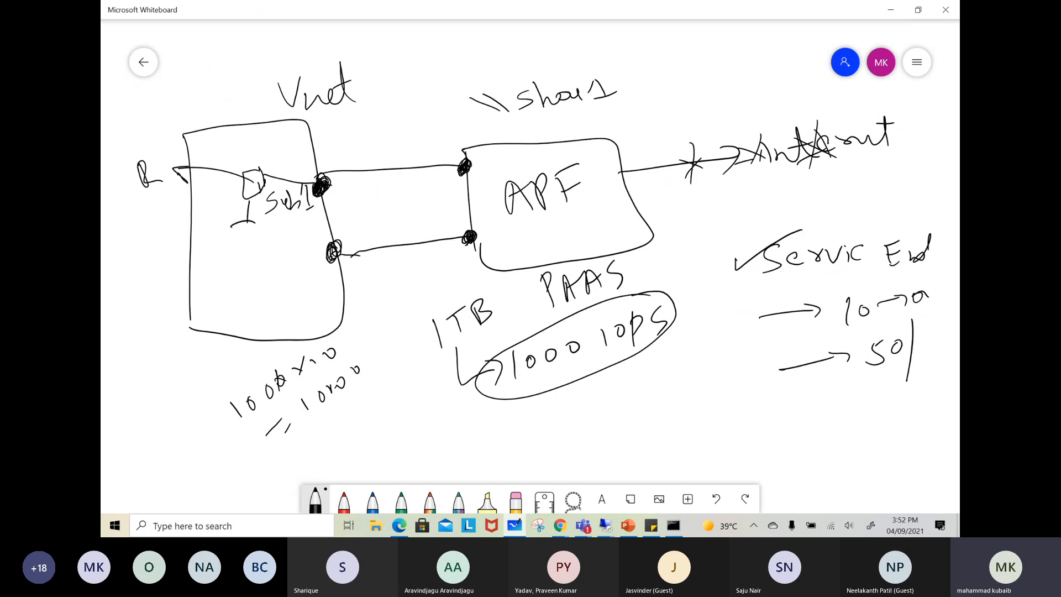
{"action": "mouse_move", "coordinate": [878, 334]}
{"action": "left_mouse_down"}
{"action": "mouse_move", "coordinate": [883, 349]}
{"action": "mouse_move", "coordinate": [865, 364]}
{"action": "left_mouse_up"}
{"action": "mouse_move", "coordinate": [612, 410]}
{"action": "left_mouse_down"}
{"action": "mouse_move", "coordinate": [607, 430]}
{"action": "mouse_move", "coordinate": [627, 397]}
{"action": "left_mouse_up"}
{"action": "left_click_drag", "start_coordinate": [642, 401], "coordinate": [674, 394]}
{"action": "mouse_move", "coordinate": [608, 459]}
{"action": "left_mouse_down"}
{"action": "mouse_move", "coordinate": [707, 406]}
{"action": "mouse_move", "coordinate": [712, 414]}
{"action": "left_mouse_up"}
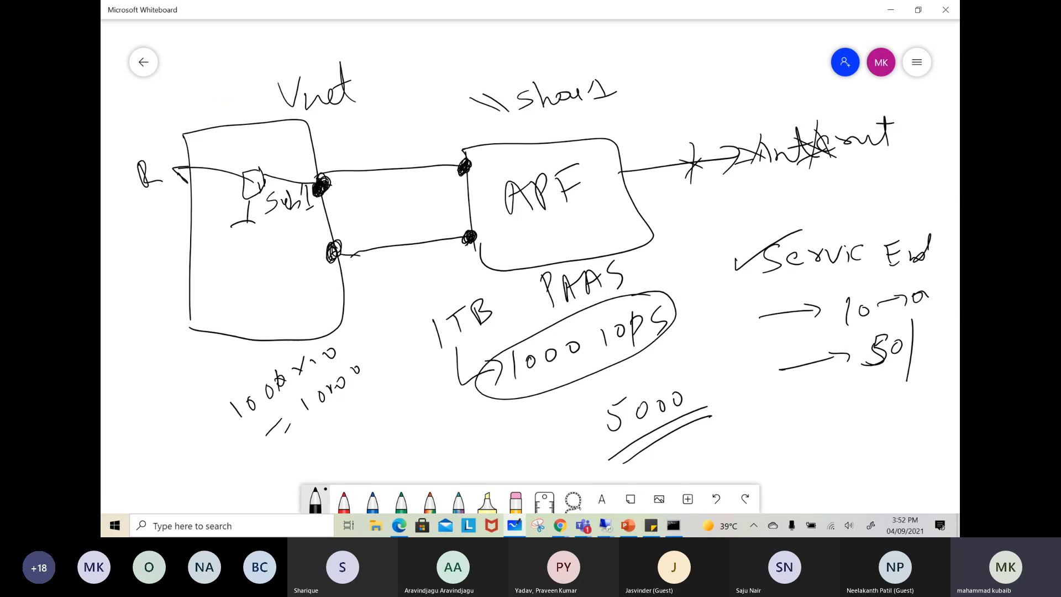
Multiply the circled 1000 IOPS by 3, write the underlined result 3000, and draw a downward arrow beside the 100 × 10 calculation
{"action": "left_click_drag", "start_coordinate": [535, 380], "coordinate": [531, 401]}
{"action": "mouse_move", "coordinate": [523, 391]}
{"action": "left_mouse_down"}
{"action": "mouse_move", "coordinate": [541, 398]}
{"action": "mouse_move", "coordinate": [534, 430]}
{"action": "left_mouse_up"}
{"action": "left_click_drag", "start_coordinate": [473, 456], "coordinate": [496, 462]}
{"action": "left_click_drag", "start_coordinate": [523, 443], "coordinate": [516, 483]}
{"action": "mouse_move", "coordinate": [532, 450]}
{"action": "left_mouse_down"}
{"action": "mouse_move", "coordinate": [535, 465]}
{"action": "mouse_move", "coordinate": [574, 424]}
{"action": "mouse_move", "coordinate": [583, 435]}
{"action": "left_mouse_up"}
{"action": "mouse_move", "coordinate": [363, 312]}
{"action": "left_mouse_down"}
{"action": "mouse_move", "coordinate": [380, 398]}
{"action": "mouse_move", "coordinate": [357, 349]}
{"action": "left_mouse_up"}
{"action": "left_click_drag", "start_coordinate": [368, 389], "coordinate": [391, 409]}
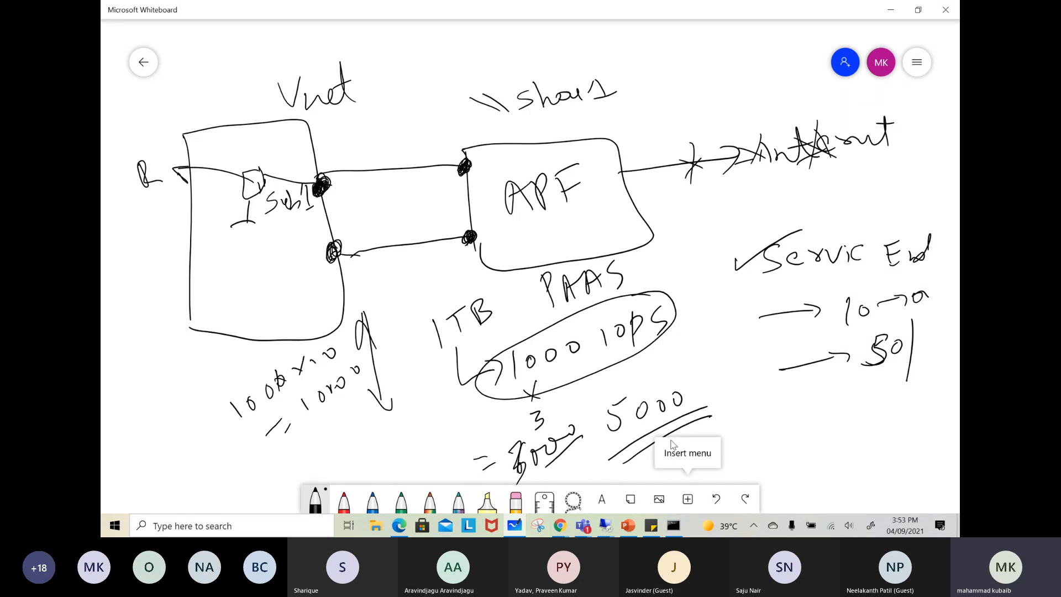
Return to the Azure portal, set the new share's provisioned capacity to 1000 GiB and examine its maximum and burst IO/s
{"action": "left_click", "coordinate": [889, 10]}
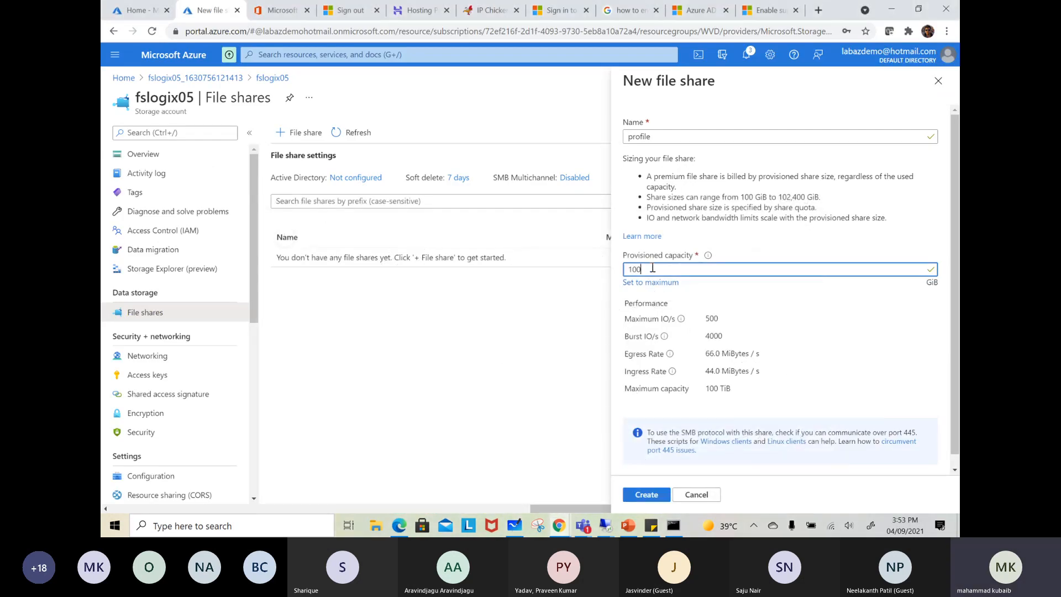
{"action": "type", "text": "0"}
{"action": "left_click", "coordinate": [774, 328]}
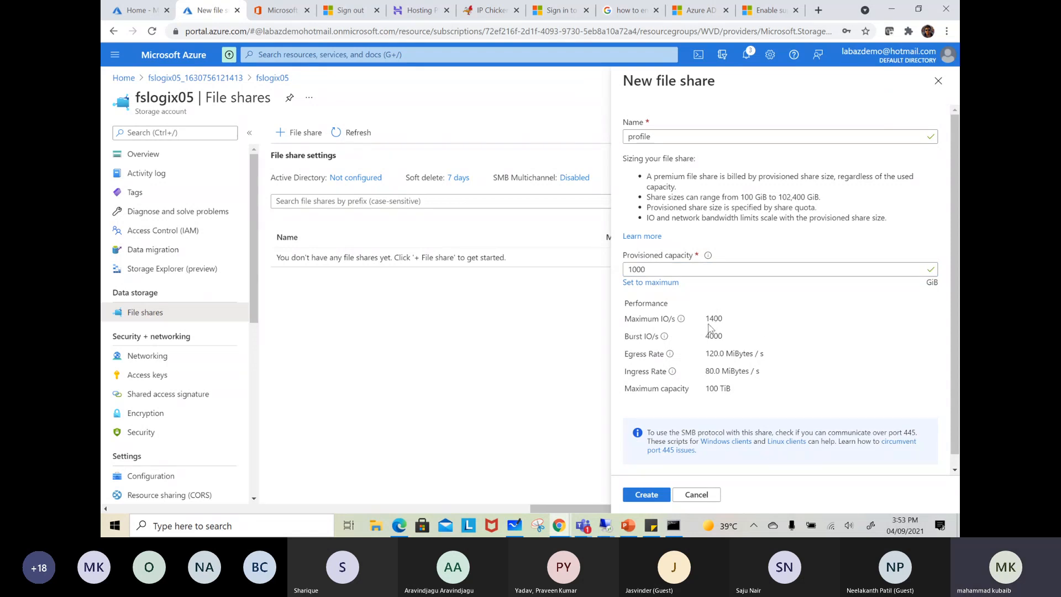
{"action": "left_click_drag", "start_coordinate": [722, 319], "coordinate": [708, 337]}
Set the profile share's provisioned capacity to 100 GiB and create the share
{"action": "left_click_drag", "start_coordinate": [648, 271], "coordinate": [607, 277]}
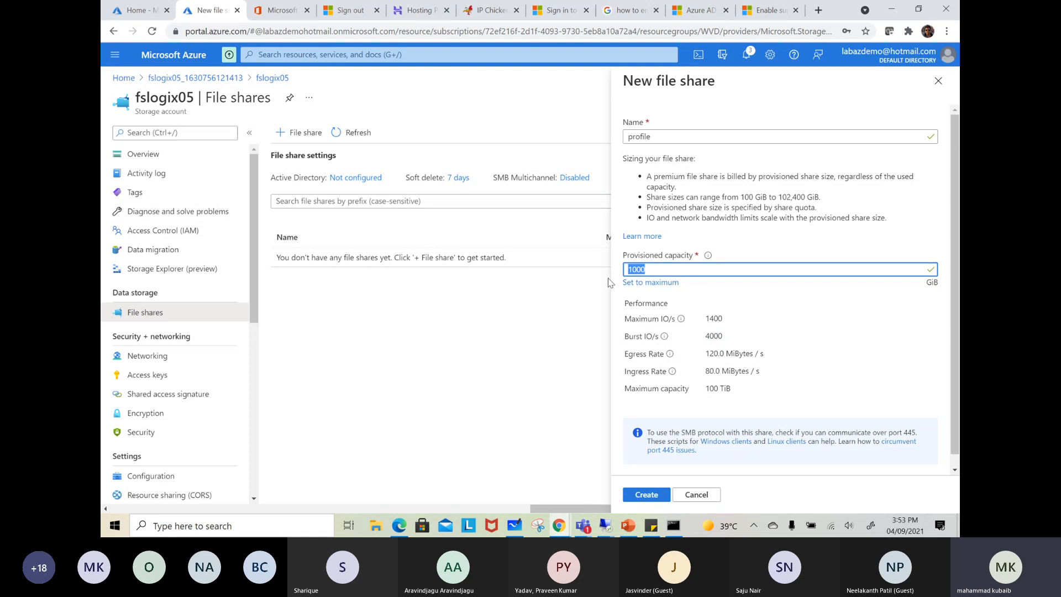
{"action": "type", "text": "100"}
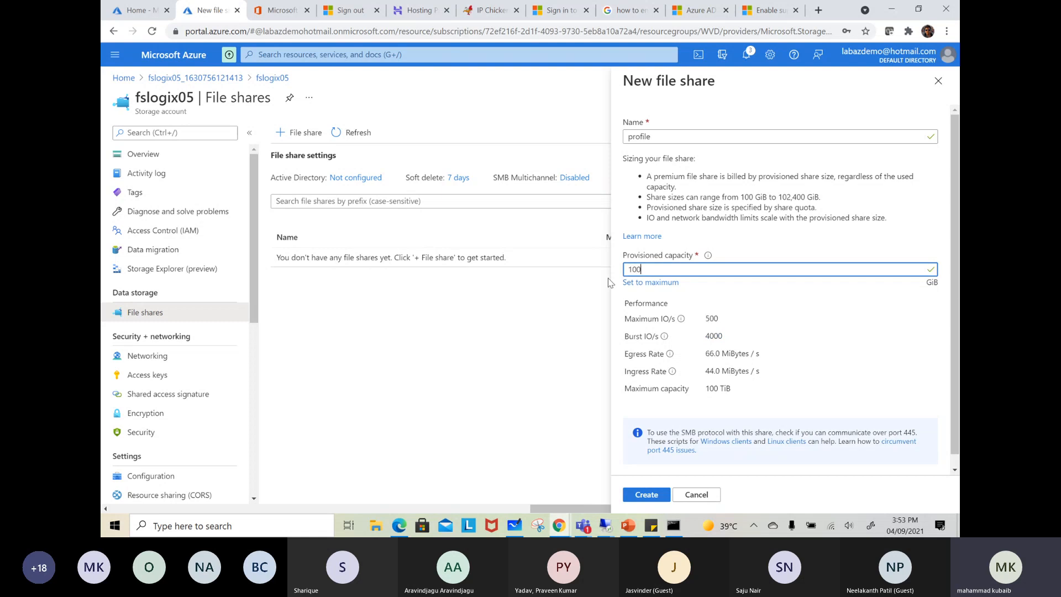
{"action": "left_click", "coordinate": [645, 493]}
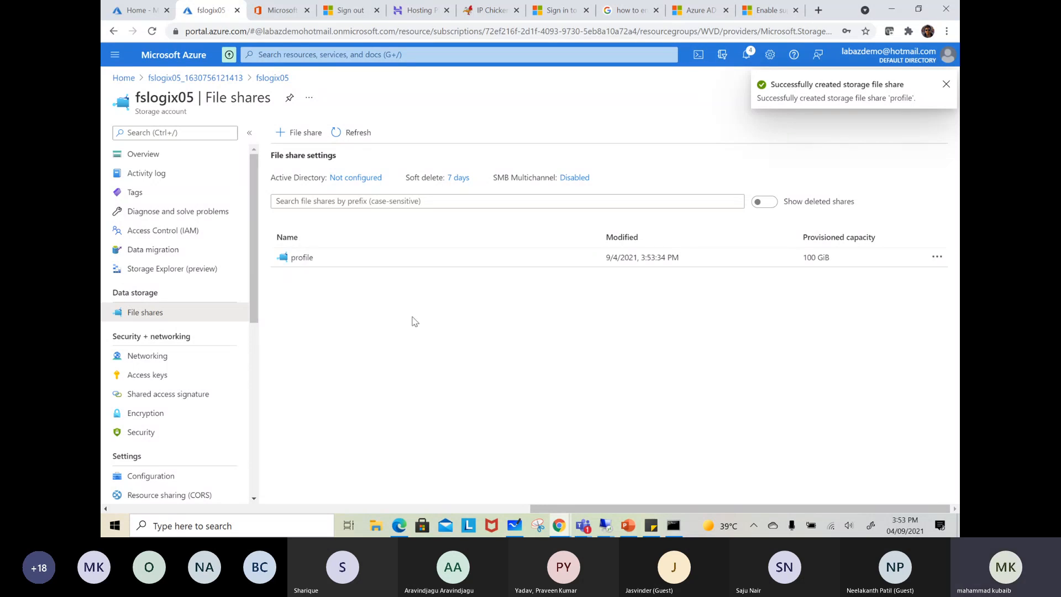
Open the storage account's overview and check the Active Directory setting of its file service
{"action": "left_click", "coordinate": [147, 155]}
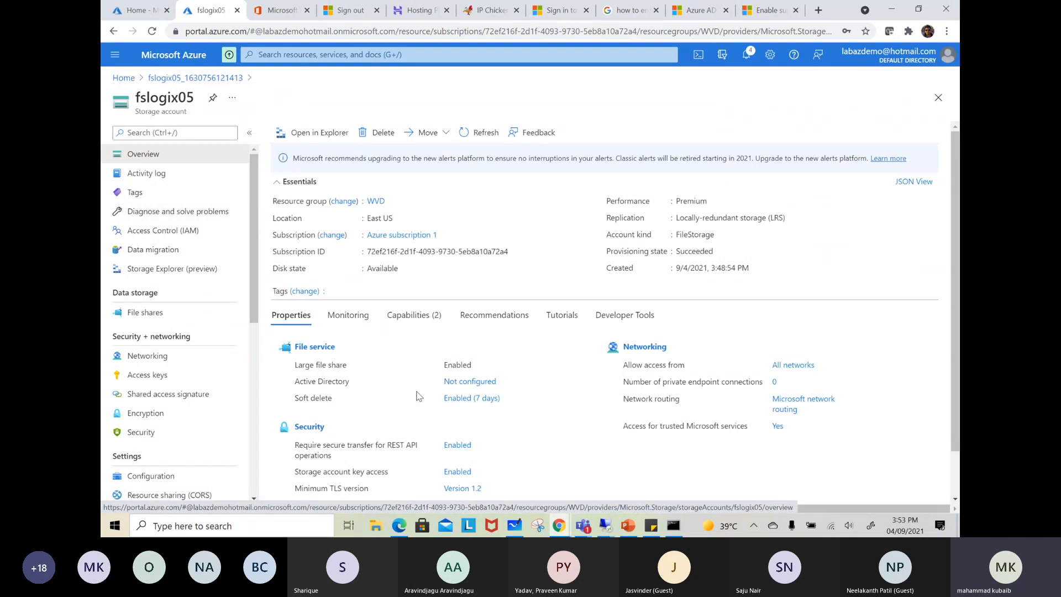
{"action": "left_click_drag", "start_coordinate": [349, 381], "coordinate": [300, 381]}
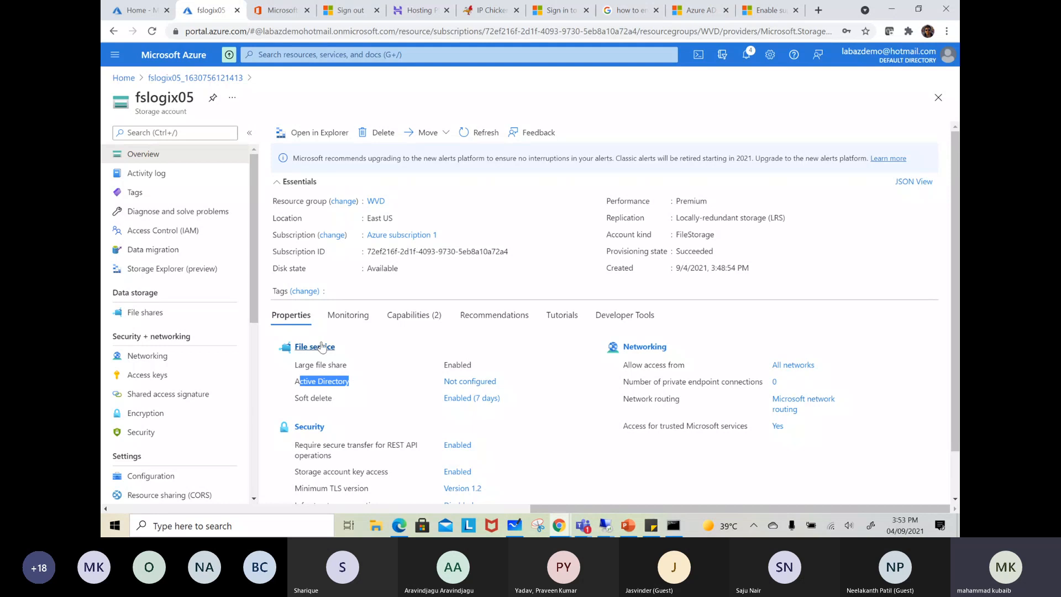
{"action": "left_click", "coordinate": [364, 385]}
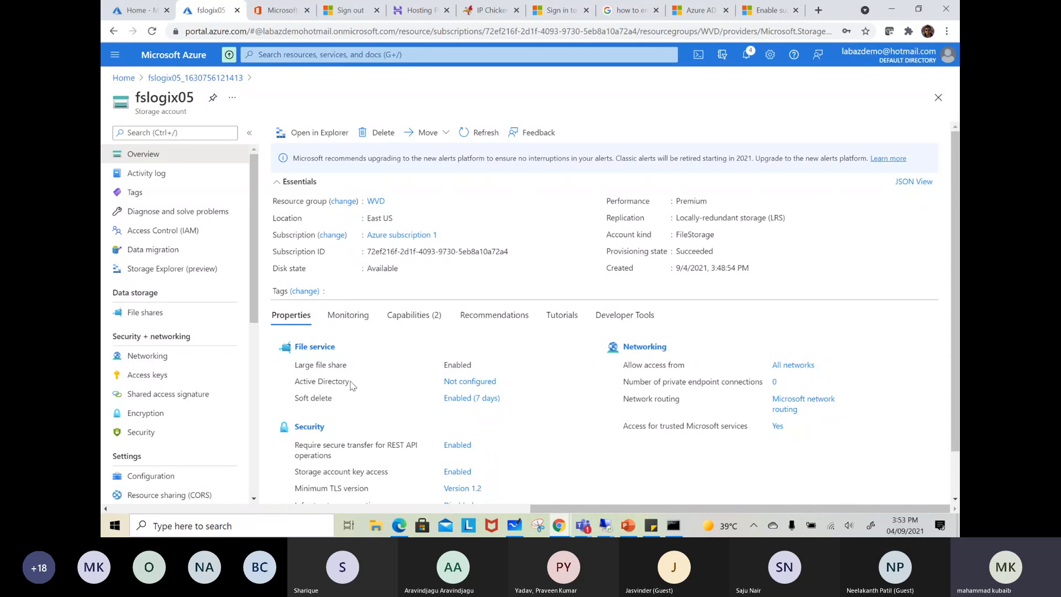
{"action": "left_click_drag", "start_coordinate": [300, 381], "coordinate": [351, 381]}
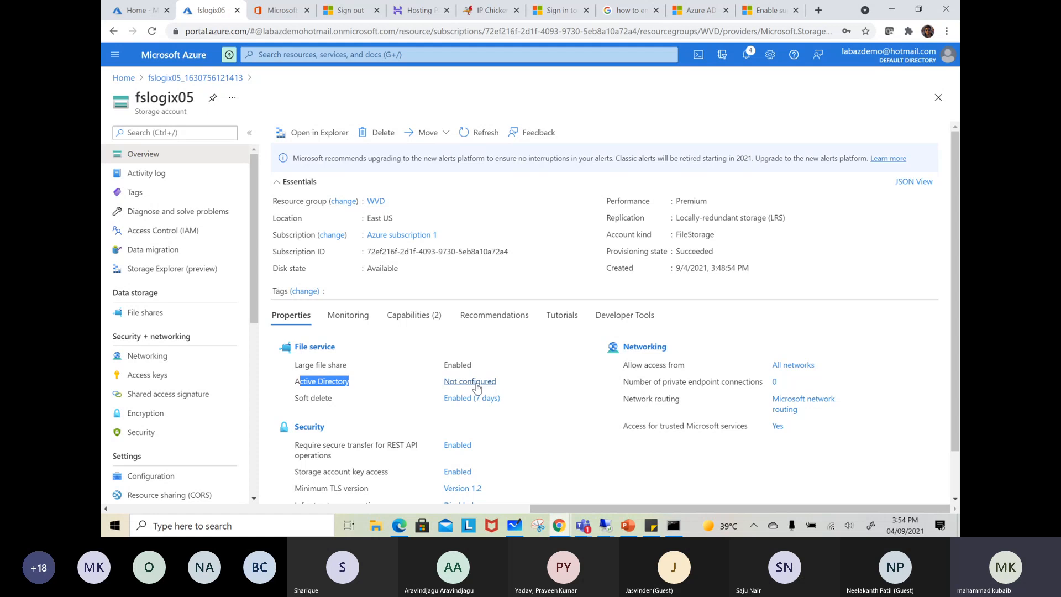
Switch to the DC remote session, open the azurefiles notes from its desktop, and highlight the first four PowerShell commands
{"action": "left_click", "coordinate": [611, 527]}
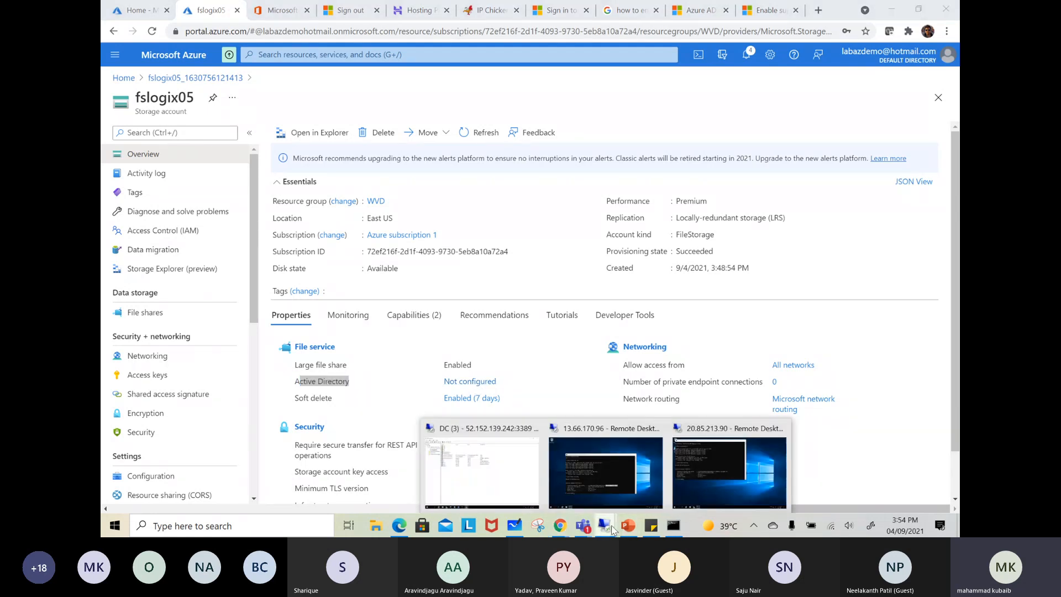
{"action": "left_click", "coordinate": [505, 473]}
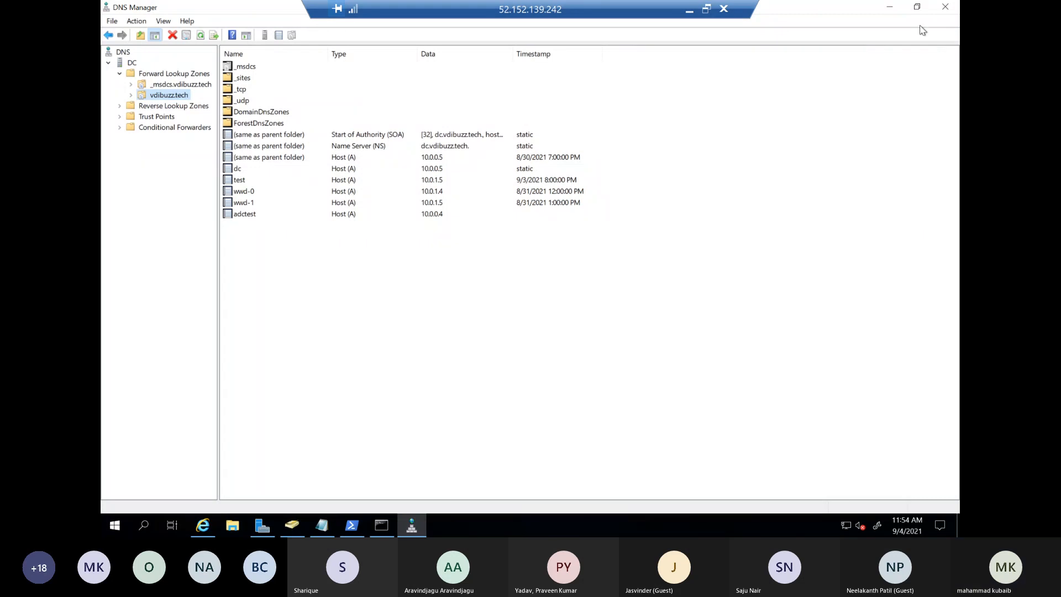
{"action": "left_click", "coordinate": [889, 8]}
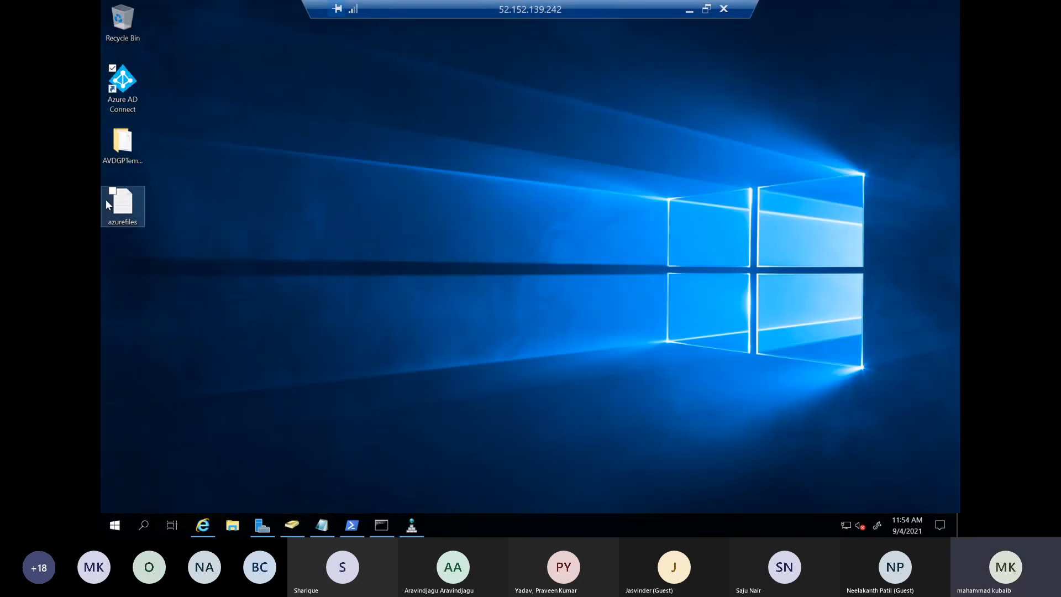
{"action": "double_click", "coordinate": [128, 205]}
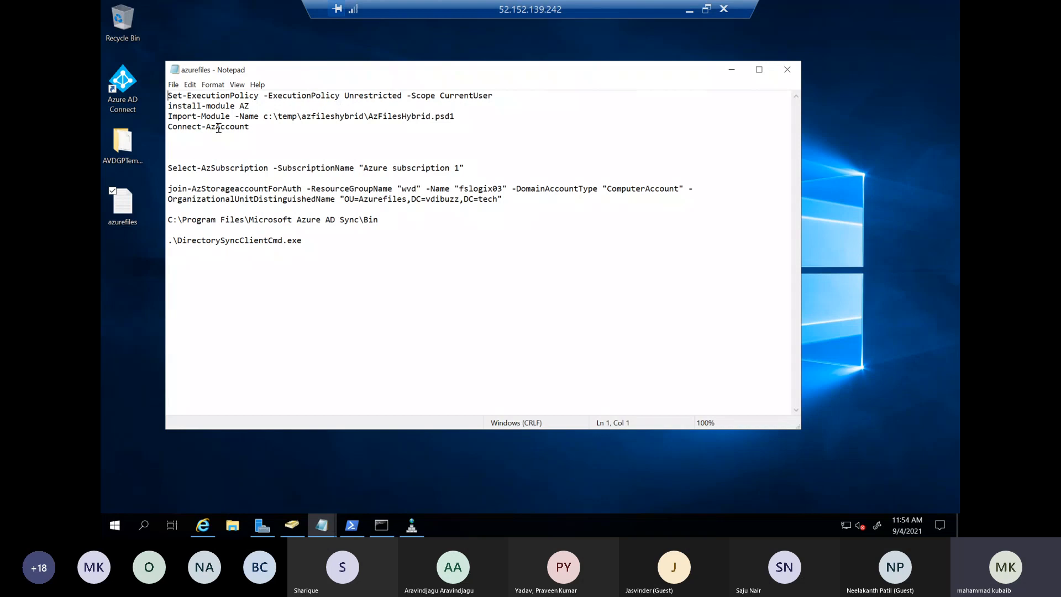
{"action": "left_click_drag", "start_coordinate": [249, 127], "coordinate": [160, 93]}
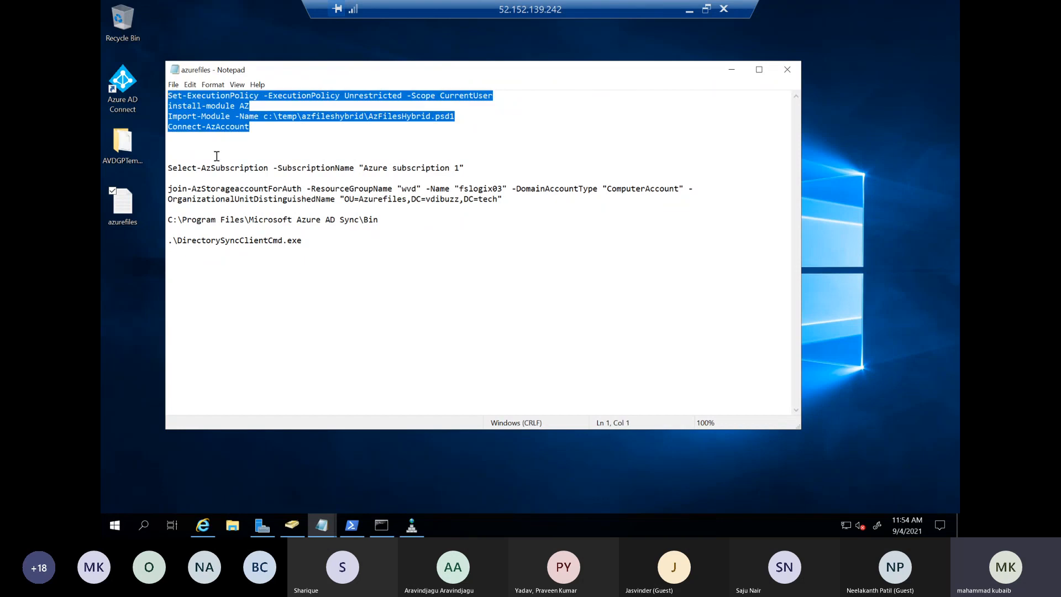
Close the old PowerShell window and open a new administrator PowerShell, placed so the Notepad commands stay readable
{"action": "left_click", "coordinate": [349, 525]}
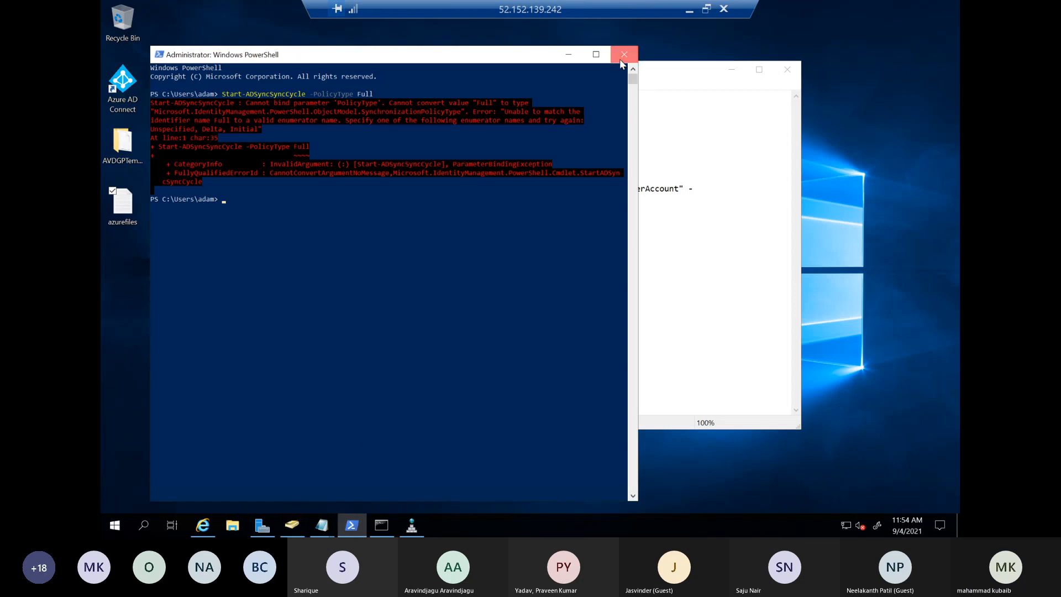
{"action": "left_click", "coordinate": [623, 60]}
{"action": "right_click", "coordinate": [115, 525]}
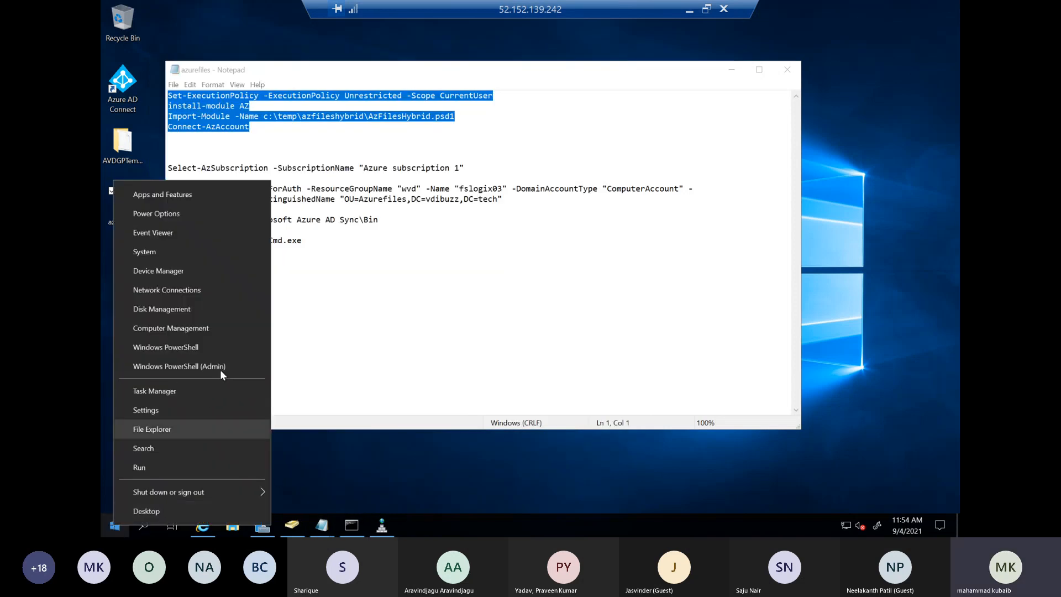
{"action": "left_click", "coordinate": [177, 367]}
{"action": "left_click_drag", "start_coordinate": [468, 64], "coordinate": [538, 138]}
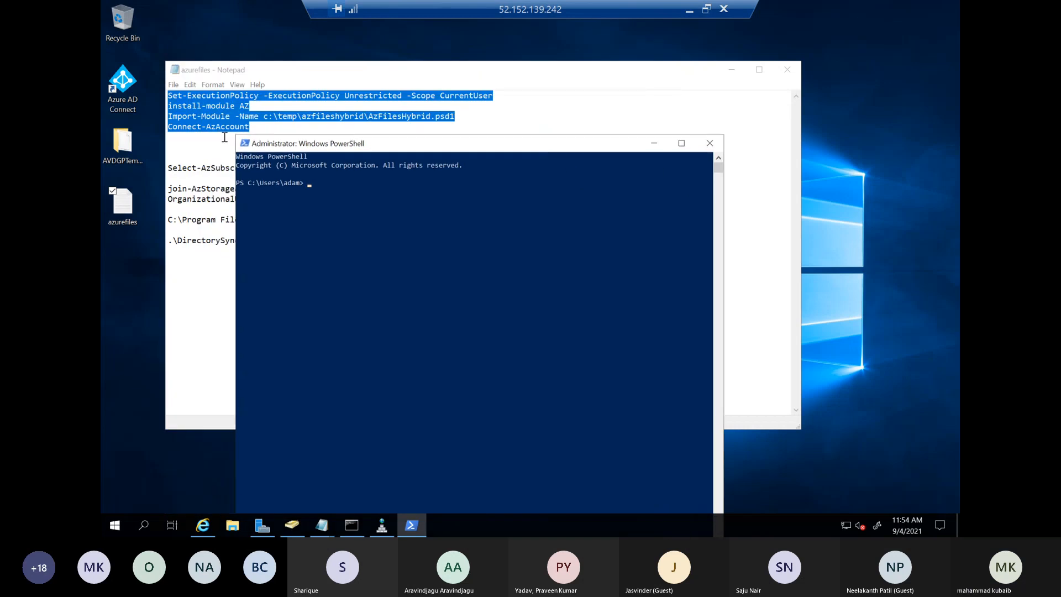
Copy Connect-AzAccount from the notes, run it in PowerShell and sign in with the already signed-in Azure account
{"action": "left_click_drag", "start_coordinate": [251, 127], "coordinate": [169, 128]}
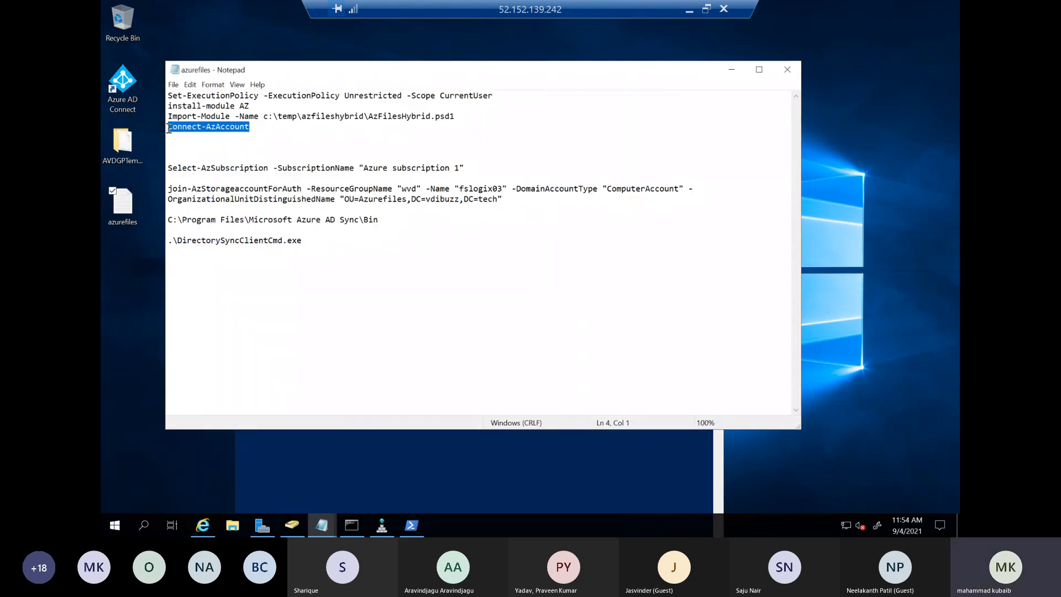
{"action": "right_click", "coordinate": [172, 128]}
{"action": "left_click", "coordinate": [159, 164]}
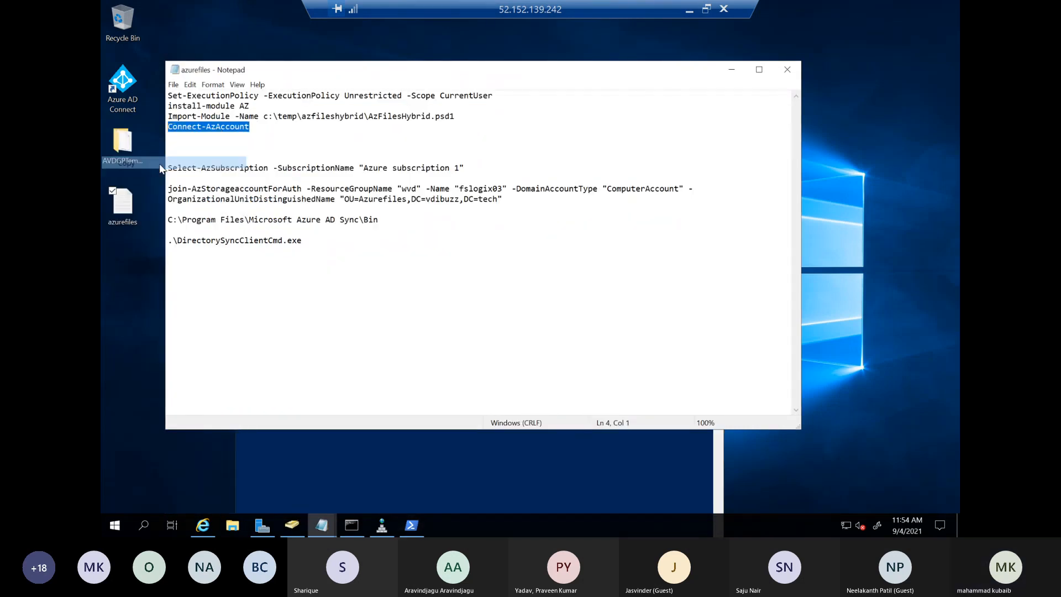
{"action": "left_click", "coordinate": [411, 525]}
{"action": "right_click", "coordinate": [440, 269]}
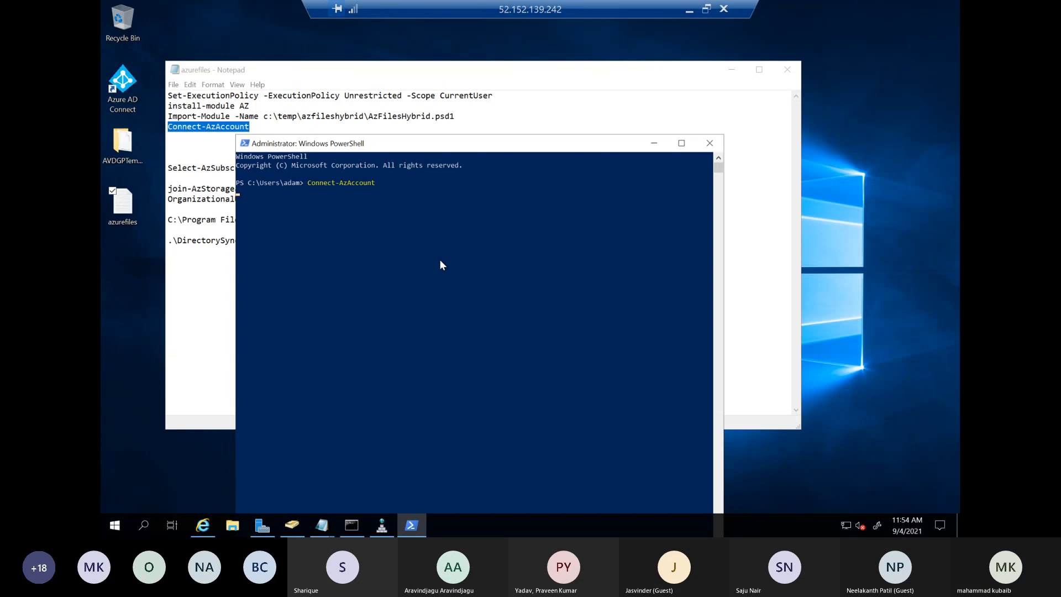
{"action": "left_click_drag", "start_coordinate": [422, 153], "coordinate": [467, 107]}
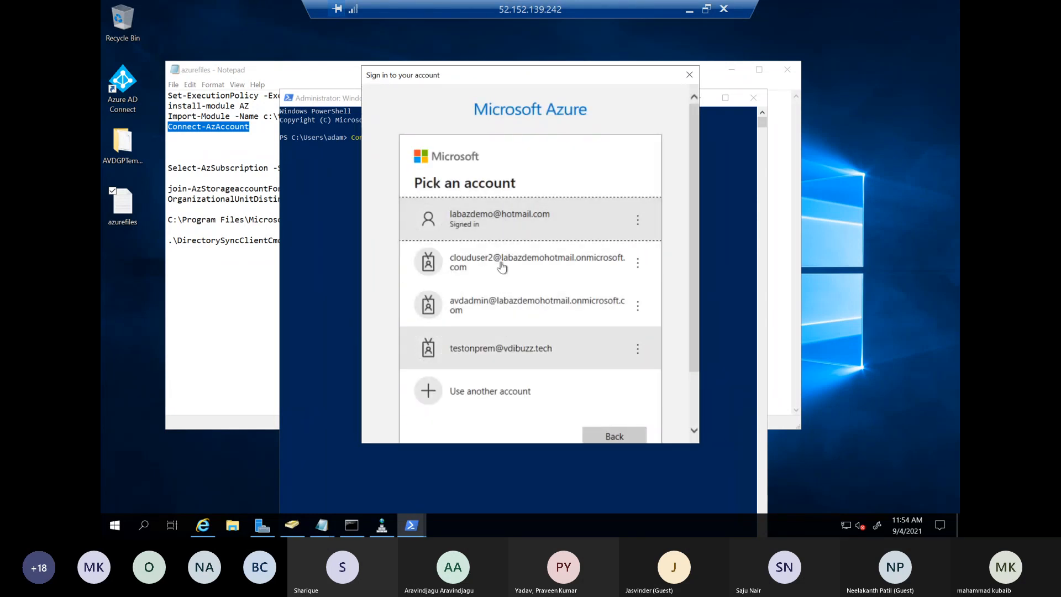
{"action": "left_click", "coordinate": [500, 224]}
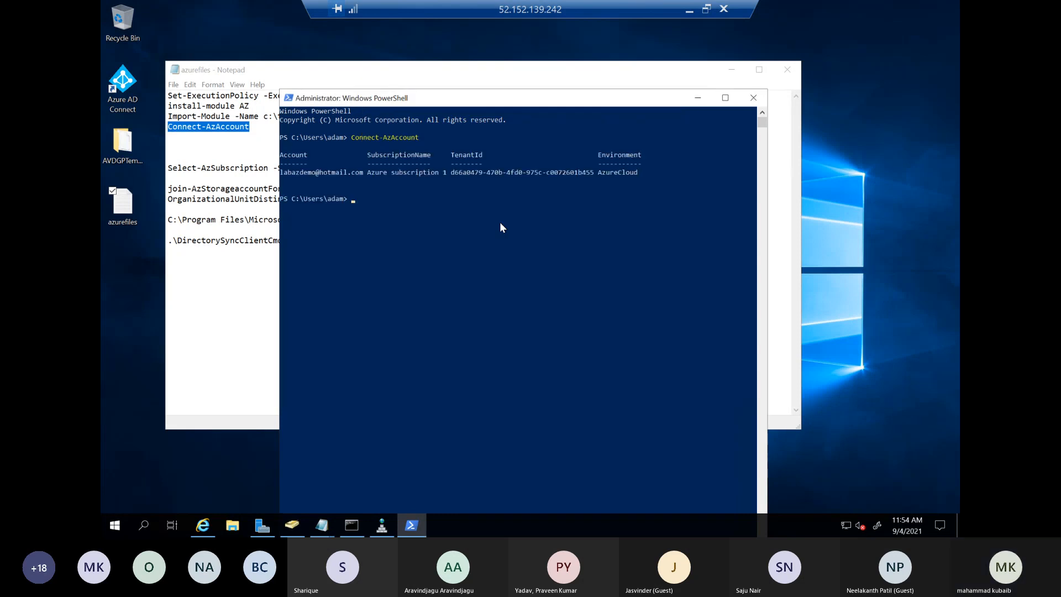
{"action": "left_click_drag", "start_coordinate": [376, 171], "coordinate": [627, 163]}
Change the storage account name in the notes' join-AzStorageaccountForAuth command to fslogix05 and review its organizational unit path
{"action": "left_click", "coordinate": [229, 230]}
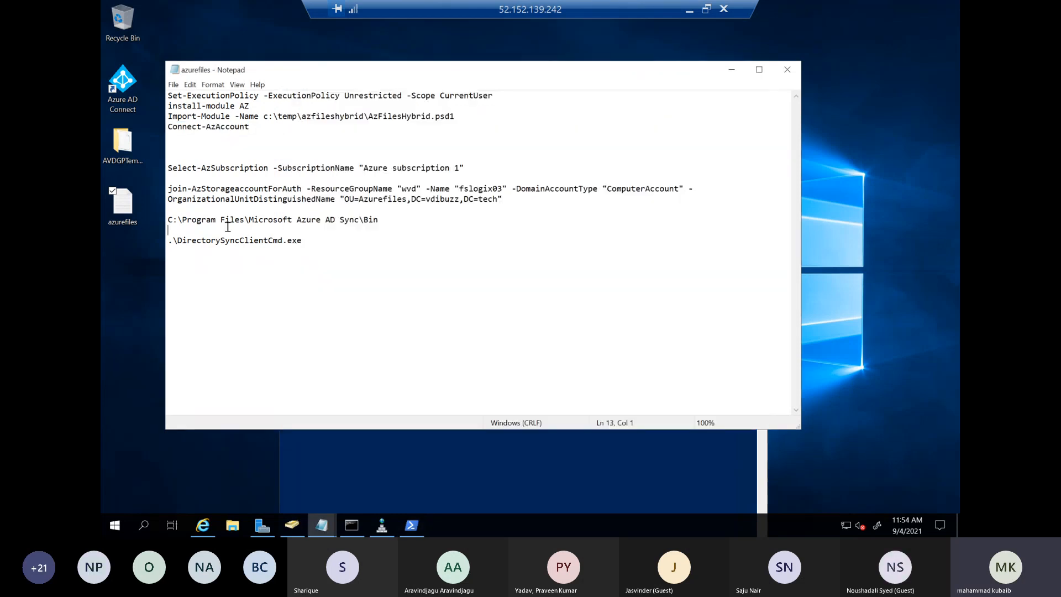
{"action": "left_click_drag", "start_coordinate": [168, 188], "coordinate": [386, 187]}
{"action": "left_click", "coordinate": [449, 201]}
{"action": "left_click", "coordinate": [503, 188]}
{"action": "key", "text": "BackSpace"}
{"action": "type", "text": "5"}
{"action": "left_click_drag", "start_coordinate": [506, 198], "coordinate": [344, 199]}
{"action": "left_click", "coordinate": [391, 212]}
{"action": "left_click_drag", "start_coordinate": [170, 188], "coordinate": [501, 199]}
{"action": "right_click", "coordinate": [499, 194]}
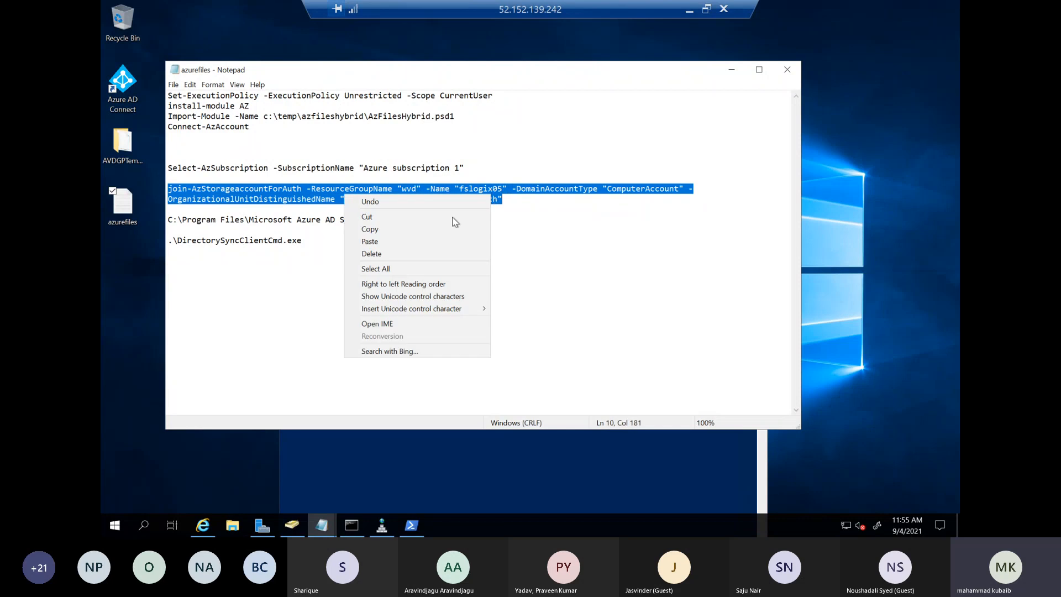
{"action": "left_click", "coordinate": [368, 234]}
{"action": "left_click", "coordinate": [427, 466]}
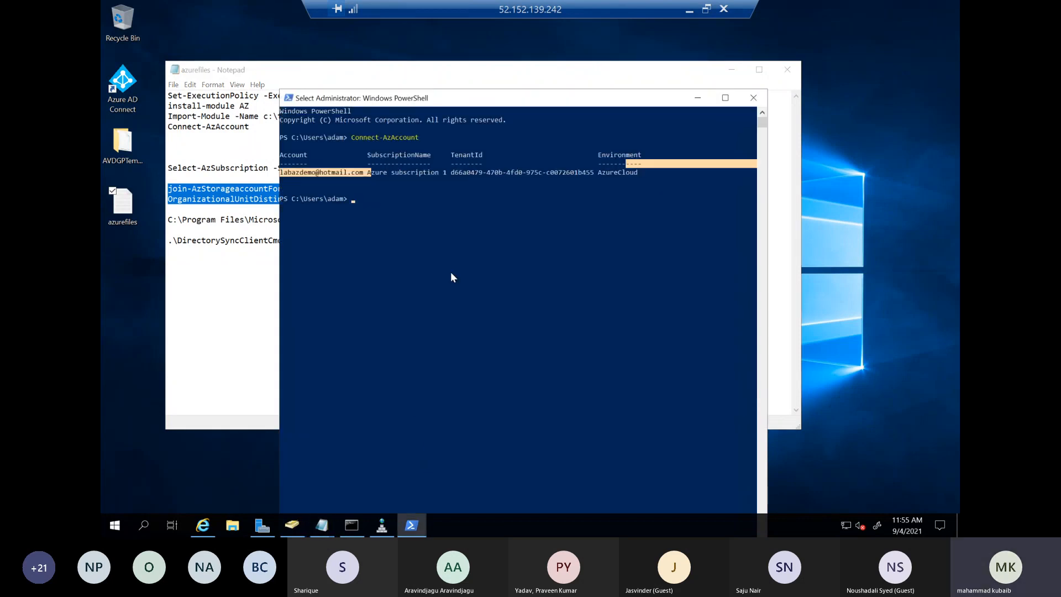
{"action": "right_click", "coordinate": [455, 251]}
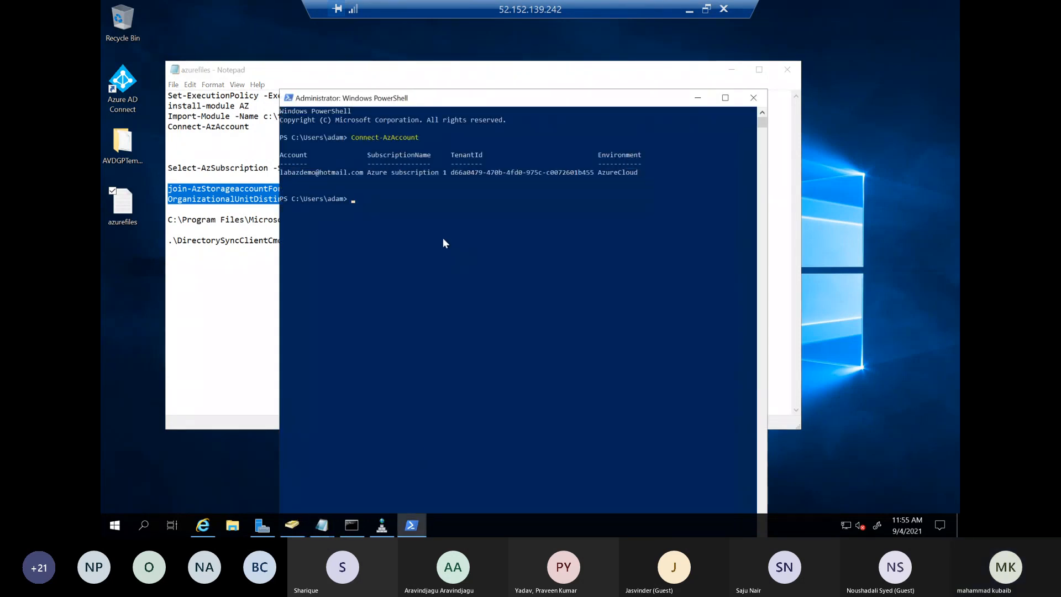
{"action": "right_click", "coordinate": [418, 232]}
{"action": "key", "text": "BackSpace"}
{"action": "key", "text": "BackSpace"}
{"action": "key", "text": "BackSpace"}
{"action": "key", "text": "BackSpace"}
{"action": "key", "text": "BackSpace"}
{"action": "key", "text": "BackSpace"}
{"action": "key", "text": "BackSpace"}
{"action": "key", "text": "BackSpace"}
{"action": "key", "text": "BackSpace"}
{"action": "key", "text": "BackSpace"}
{"action": "key", "text": "BackSpace"}
{"action": "key", "text": "BackSpace"}
{"action": "key", "text": "BackSpace"}
{"action": "key", "text": "BackSpace"}
{"action": "key", "text": "BackSpace"}
{"action": "key", "text": "BackSpace"}
{"action": "key", "text": "BackSpace"}
{"action": "key", "text": "BackSpace"}
{"action": "key", "text": "BackSpace"}
{"action": "key", "text": "BackSpace"}
Copy the join-AzStorageaccountForAuth command, maximize PowerShell and try to run it for fslogix05 in resource group wvd
{"action": "left_click", "coordinate": [204, 196]}
{"action": "right_click", "coordinate": [205, 197]}
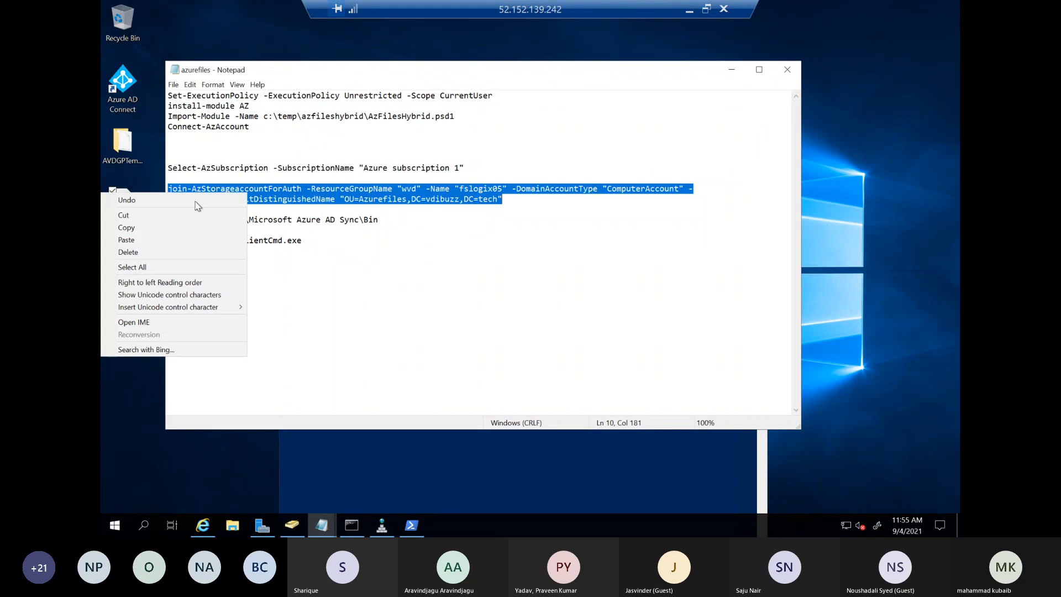
{"action": "left_click", "coordinate": [136, 228]}
{"action": "key", "text": "alt+Tab"}
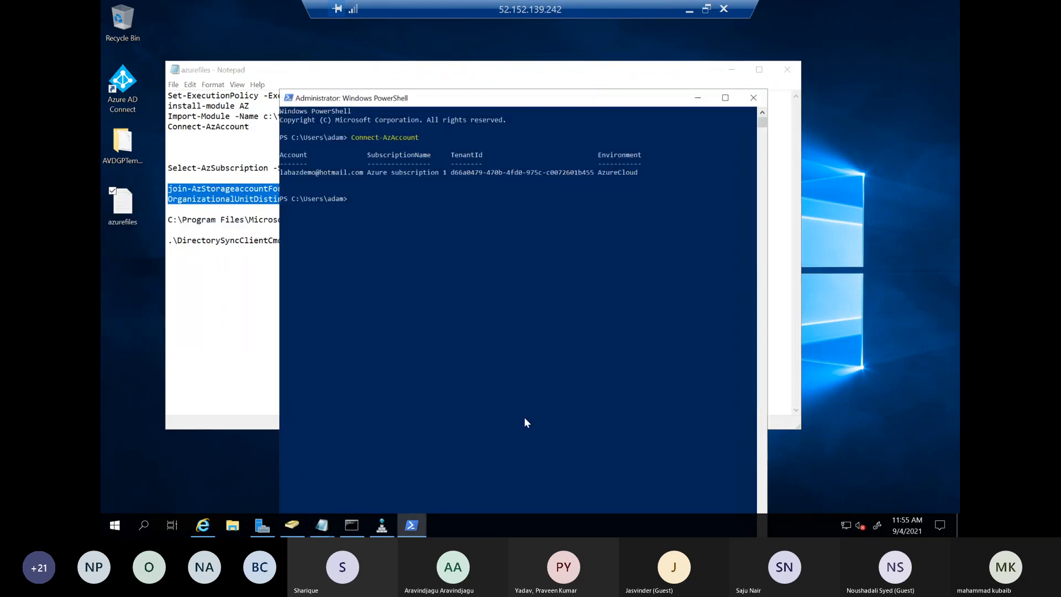
{"action": "left_click", "coordinate": [725, 98]}
{"action": "right_click", "coordinate": [402, 249]}
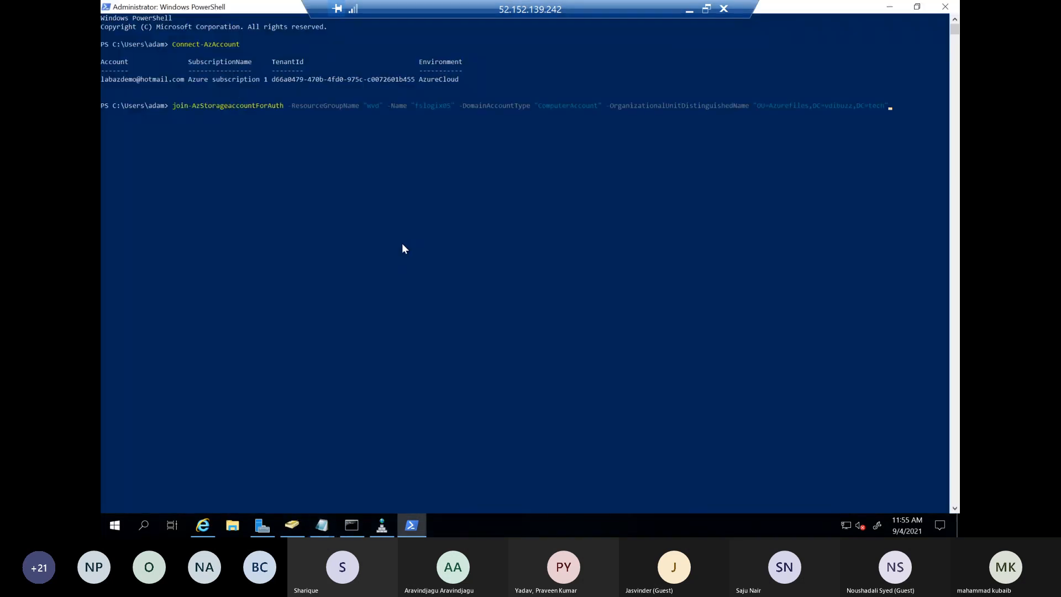
{"action": "key", "text": "Return"}
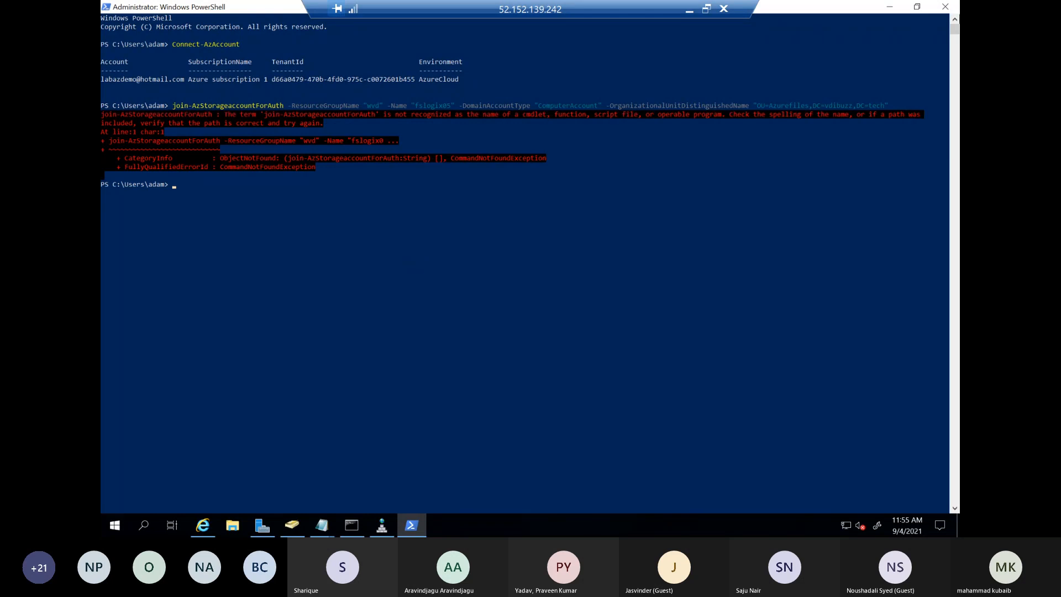
Copy the Import-Module command from the notes and run it in PowerShell to load c:\temp\azfileshybrid\AzFilesHybrid.psd1
{"action": "left_click", "coordinate": [889, 7]}
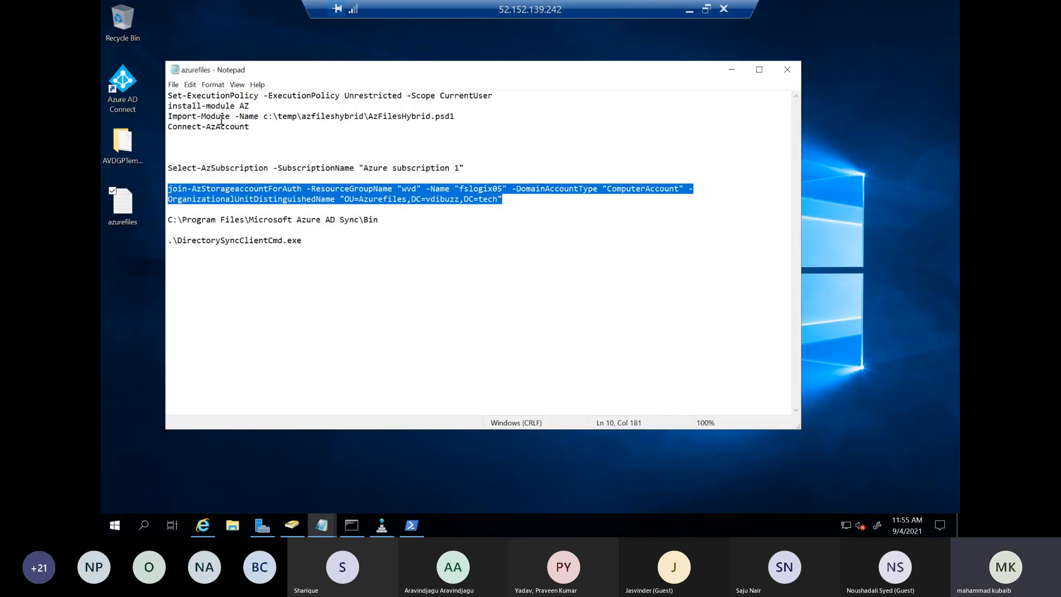
{"action": "left_click_drag", "start_coordinate": [461, 117], "coordinate": [168, 118]}
{"action": "right_click", "coordinate": [180, 120]}
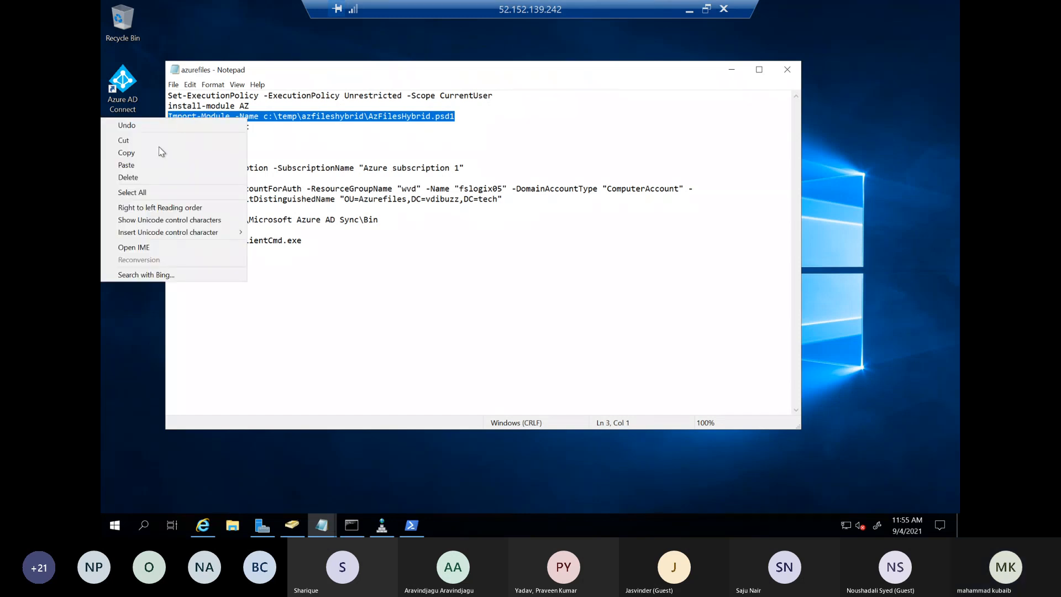
{"action": "left_click", "coordinate": [135, 152]}
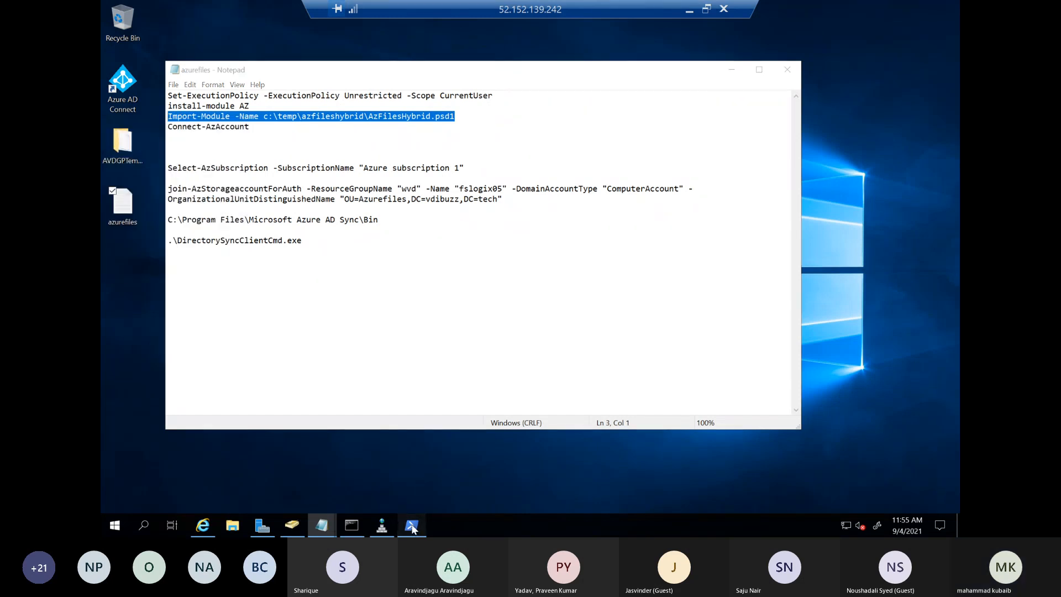
{"action": "left_click", "coordinate": [412, 528]}
{"action": "right_click", "coordinate": [482, 224]}
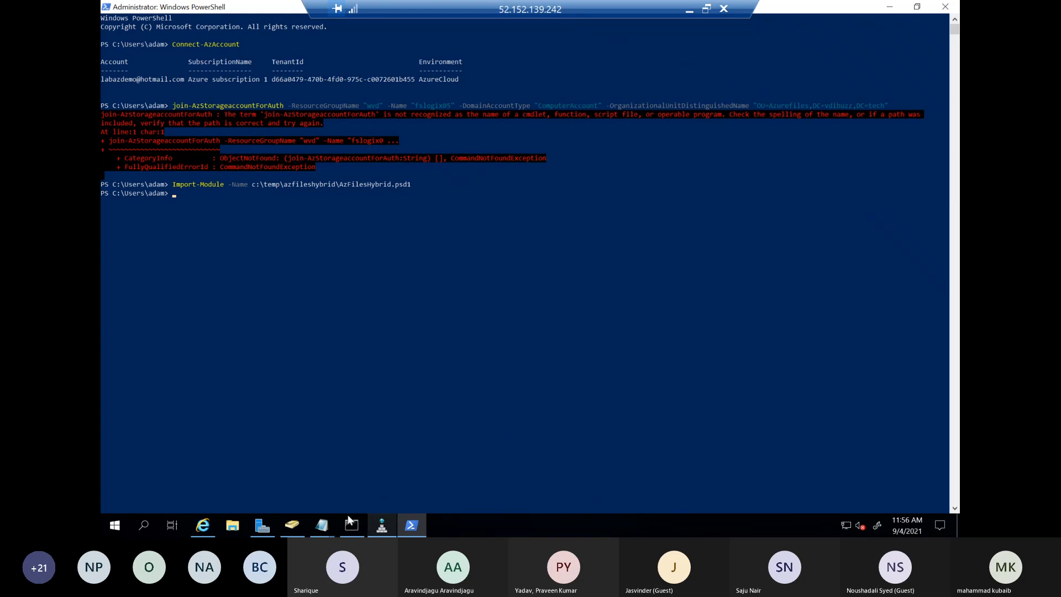
Join fslogix05 to the domain as a ComputerAccount in OU=Azurefiles,DC=vdibuzz,DC=tech by running the notes' join-AzStorageaccountForAuth command
{"action": "left_click", "coordinate": [323, 526]}
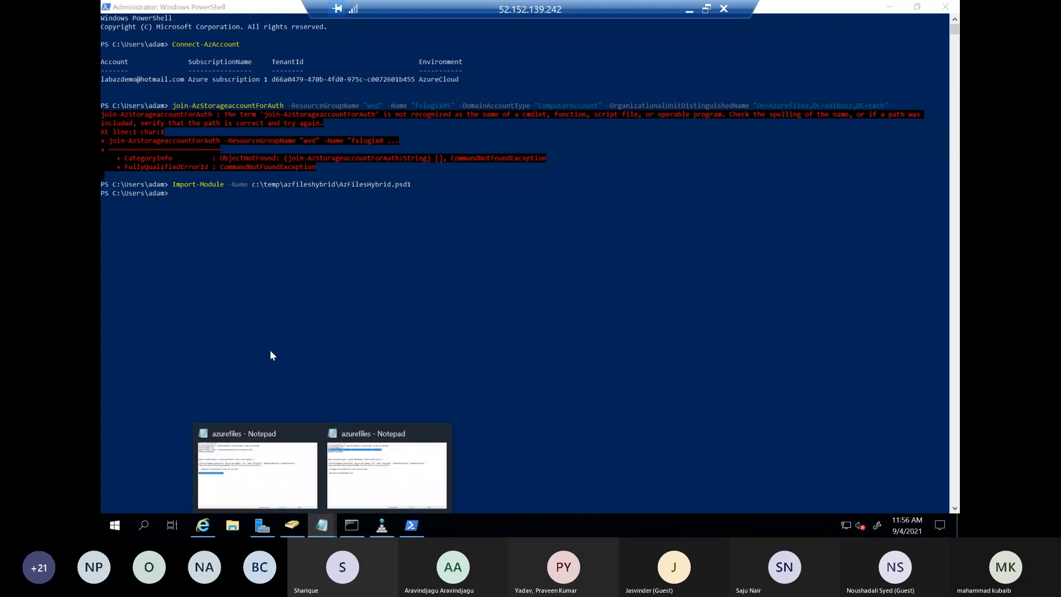
{"action": "left_click", "coordinate": [384, 469]}
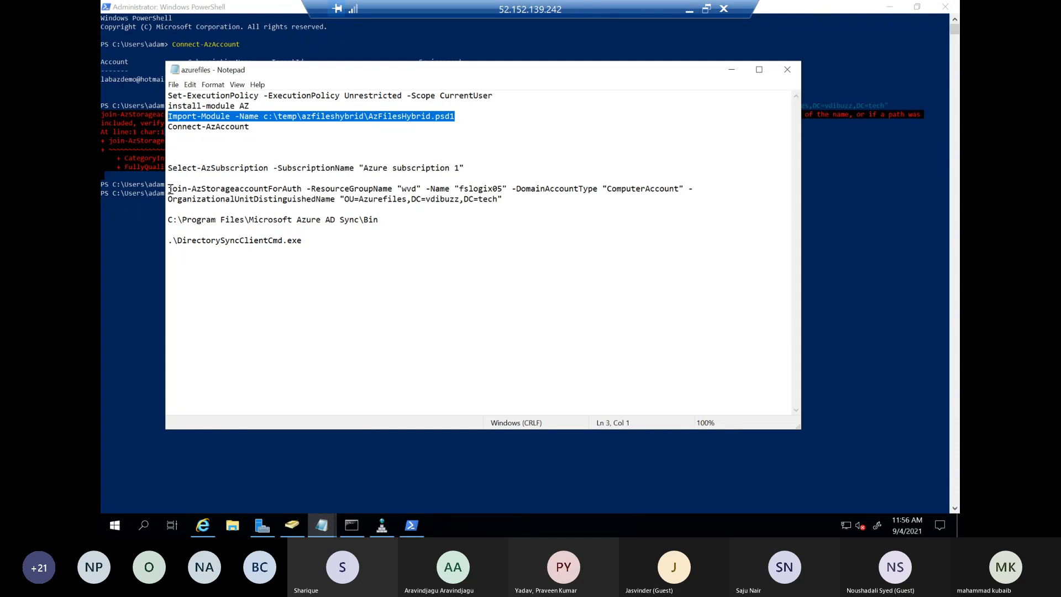
{"action": "left_click_drag", "start_coordinate": [167, 190], "coordinate": [532, 202]}
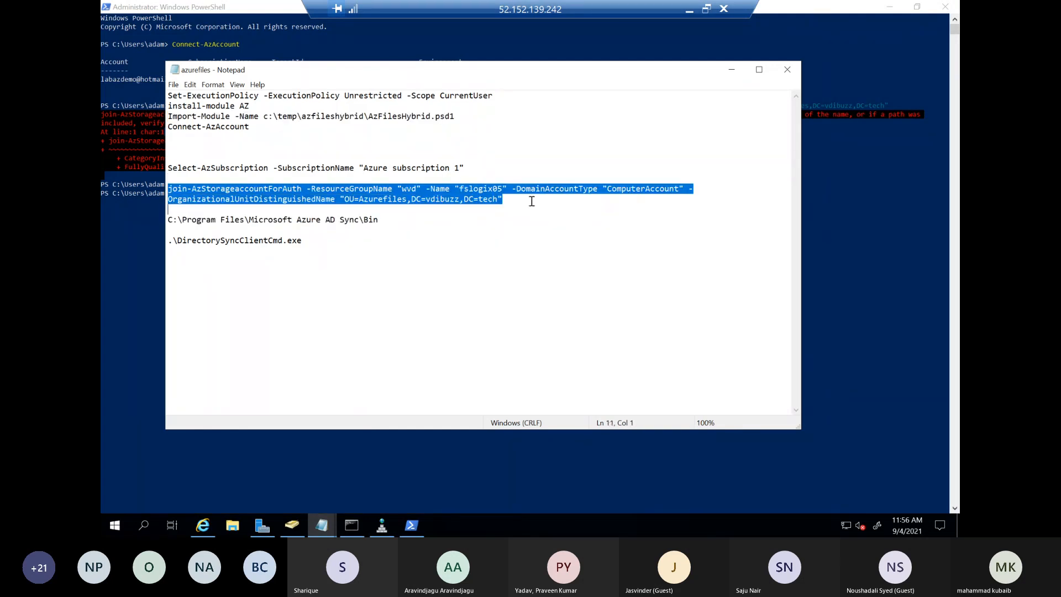
{"action": "right_click", "coordinate": [458, 186]}
{"action": "left_click", "coordinate": [375, 221]}
{"action": "left_click", "coordinate": [141, 220]}
{"action": "right_click", "coordinate": [359, 215]}
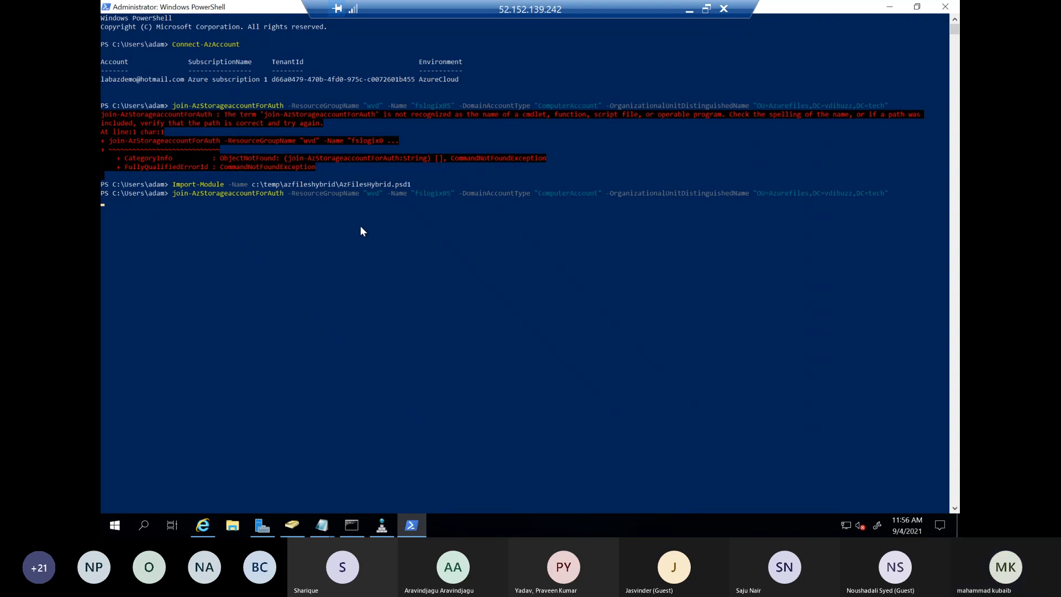
Return to the Azure portal once the join command completes, refresh the fslogix05 overview and check its Active Directory setting
{"action": "left_click", "coordinate": [688, 14]}
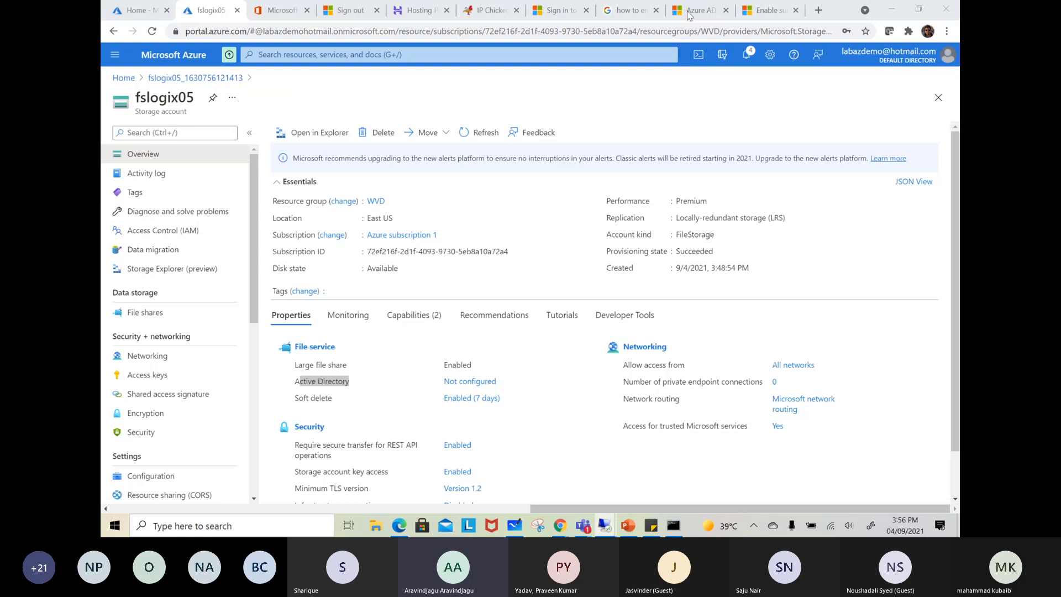
{"action": "key", "text": "alt+Tab"}
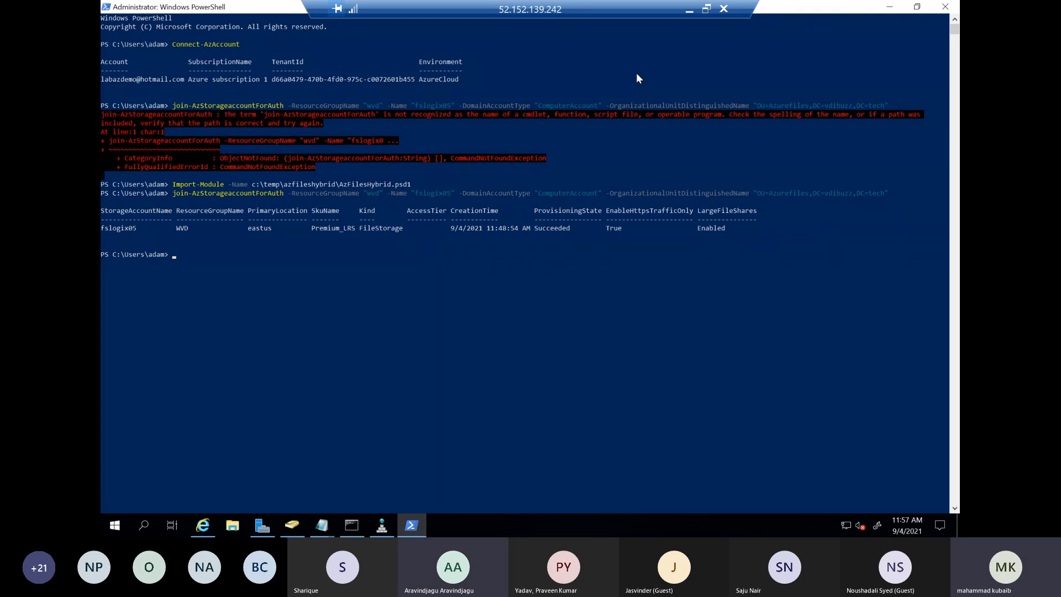
{"action": "left_click", "coordinate": [688, 14]}
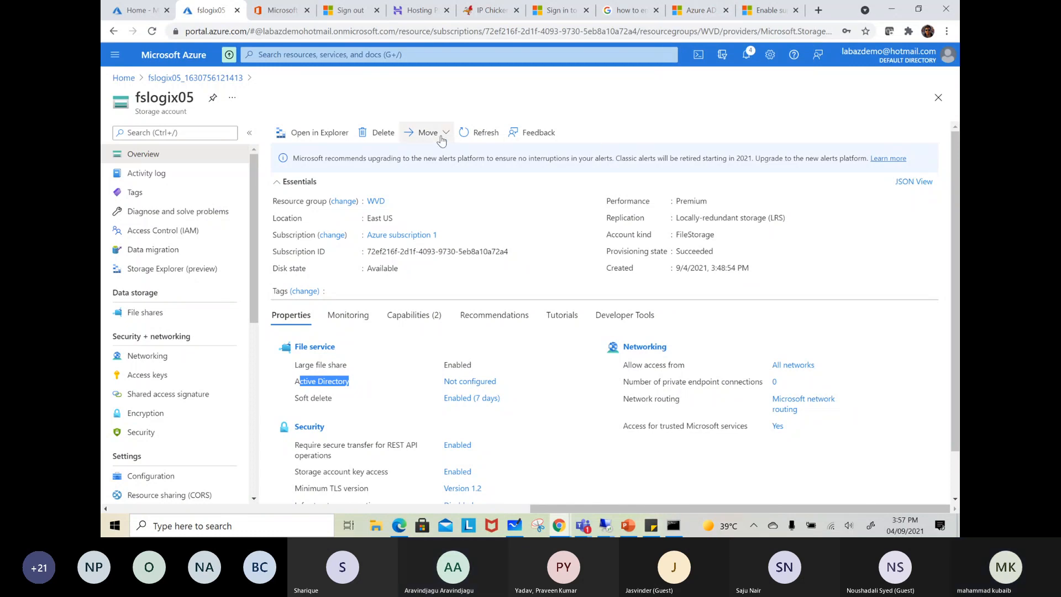
{"action": "left_click", "coordinate": [470, 137]}
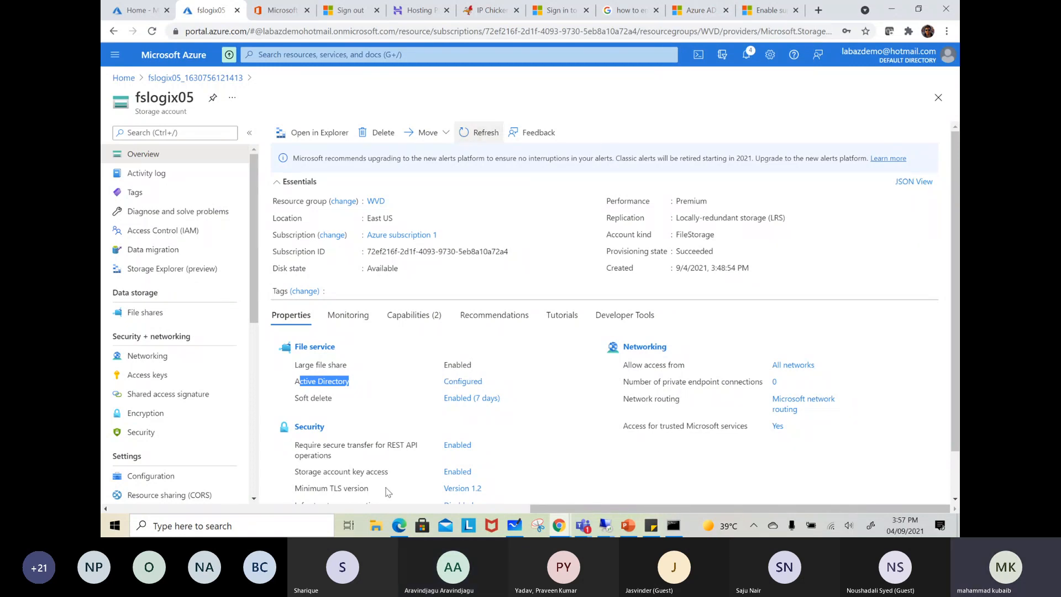
{"action": "left_click", "coordinate": [363, 383]}
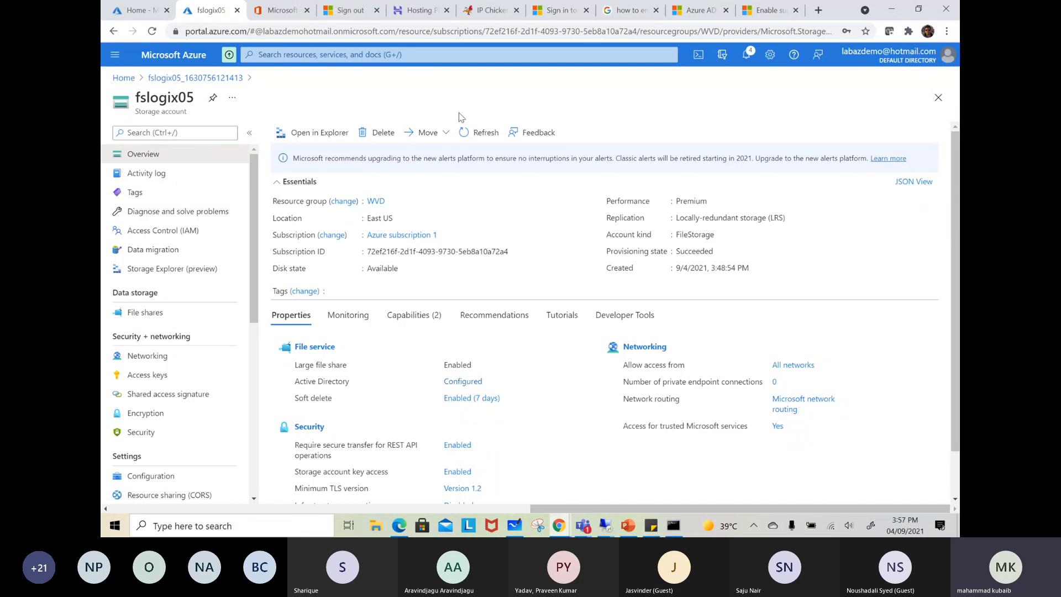
Switch to the domain controller session and check the Azurefiles OU in Active Directory Users and Computers for the fslogix05 computer account
{"action": "mouse_move", "coordinate": [605, 524]}
{"action": "left_click", "coordinate": [526, 472]}
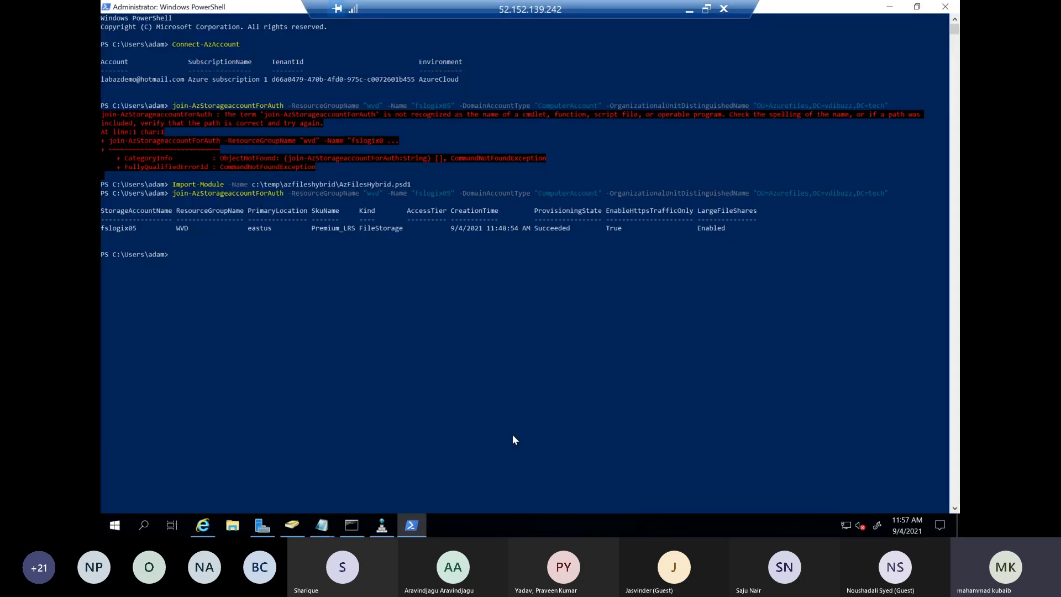
{"action": "left_click", "coordinate": [292, 519]}
{"action": "left_click", "coordinate": [147, 86]}
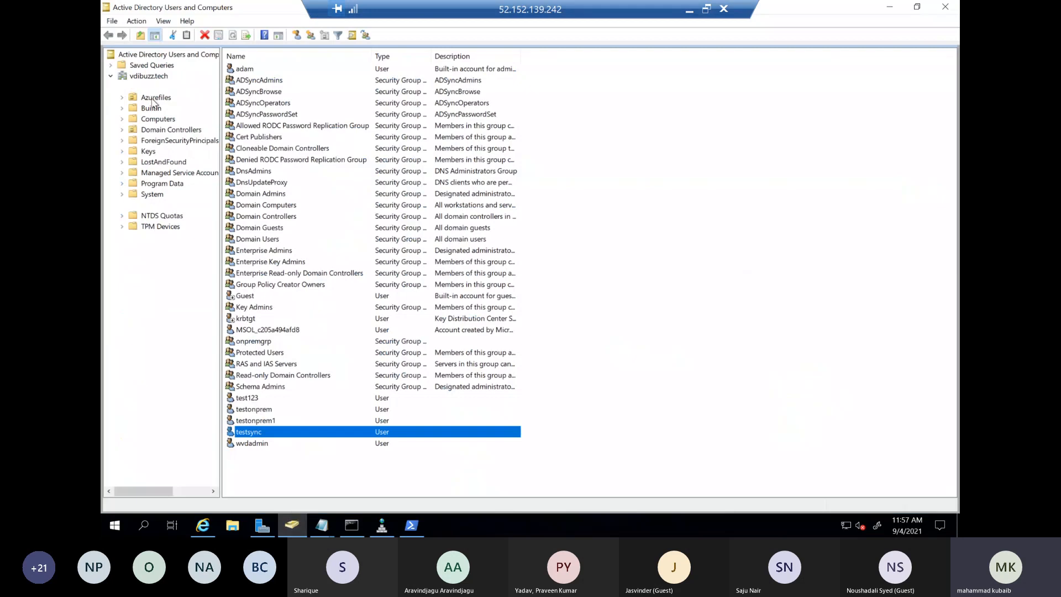
{"action": "left_click", "coordinate": [156, 97]}
{"action": "left_click", "coordinate": [256, 82]}
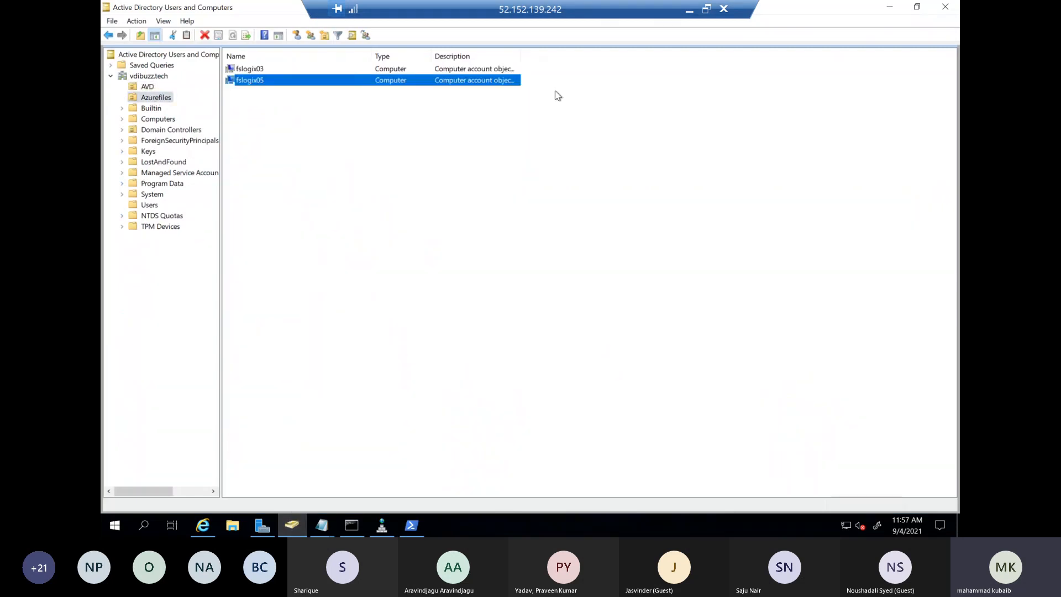
{"action": "left_click", "coordinate": [687, 13]}
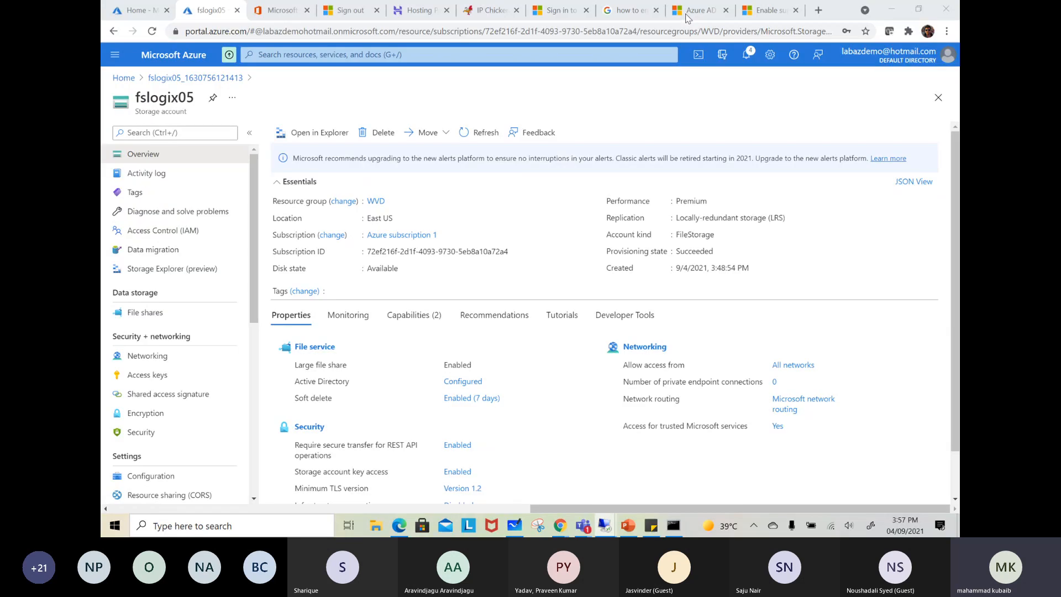
In the Azure portal, assign the Storage File Data SMB Share Elevated Contributor role on fslogix05 to wvdadmin
{"action": "left_click", "coordinate": [146, 232]}
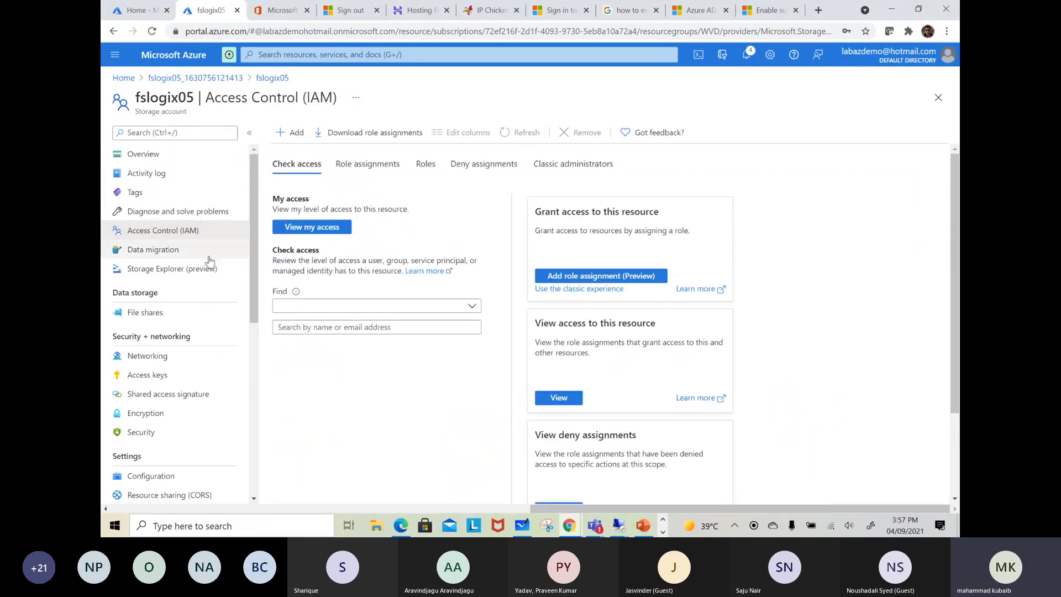
{"action": "left_click", "coordinate": [292, 138]}
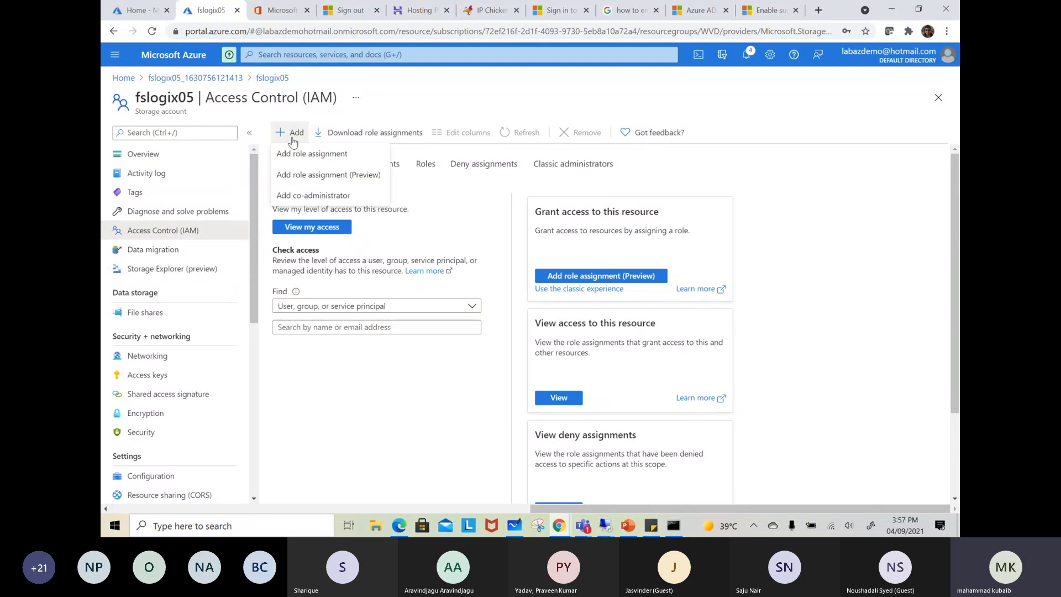
{"action": "left_click", "coordinate": [312, 154]}
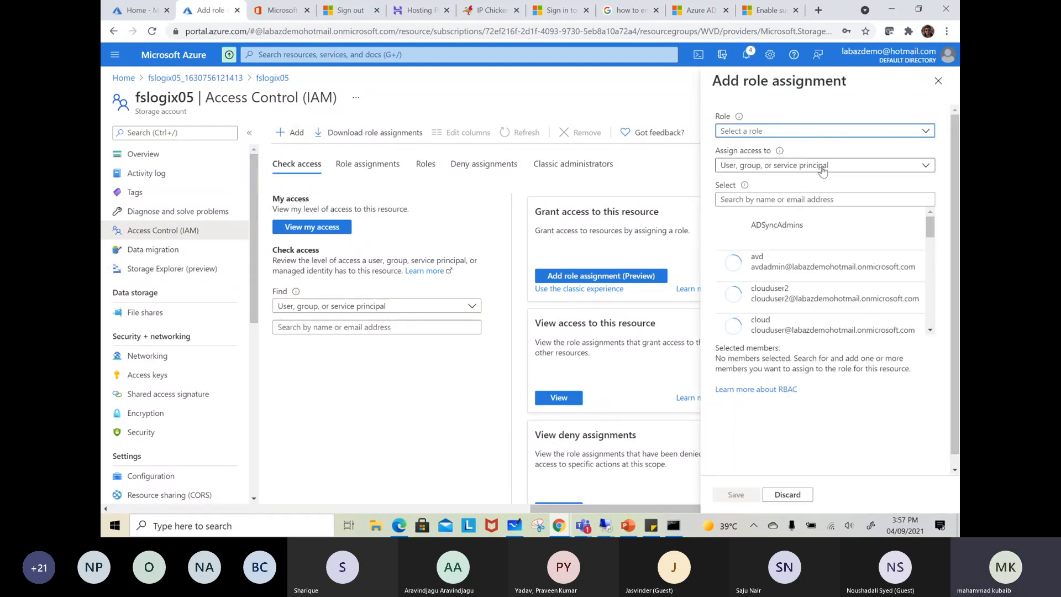
{"action": "type", "text": "smb"}
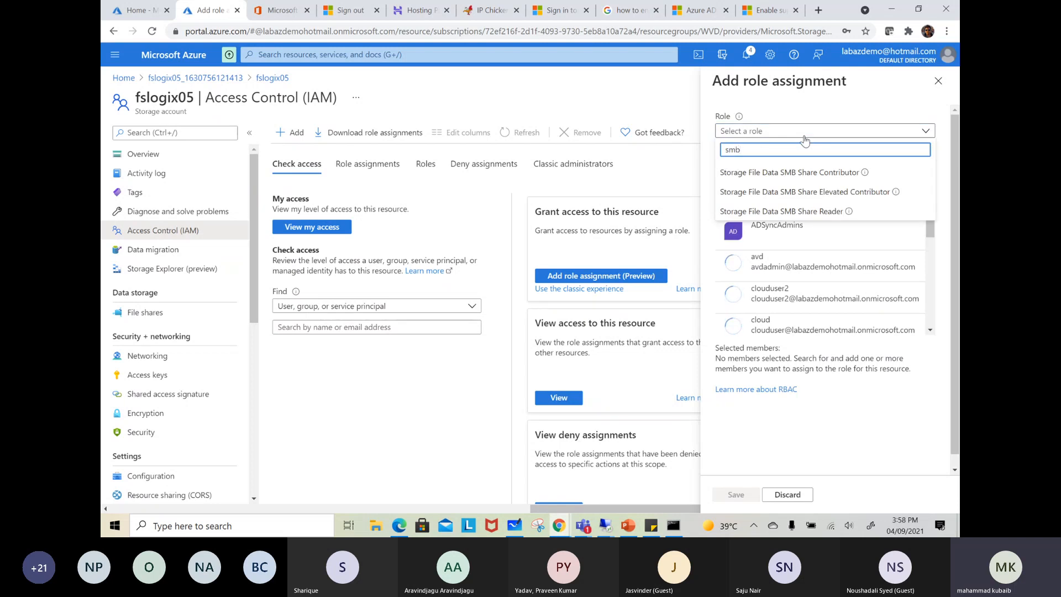
{"action": "left_click", "coordinate": [839, 195]}
{"action": "left_click", "coordinate": [768, 199]}
{"action": "type", "text": "wvd"}
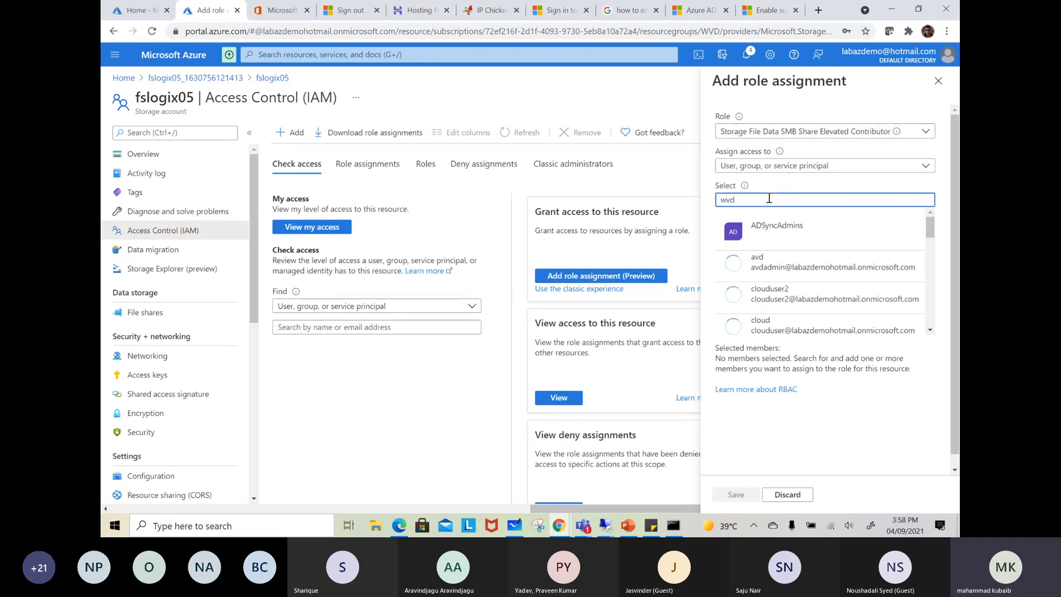
{"action": "left_click", "coordinate": [793, 231]}
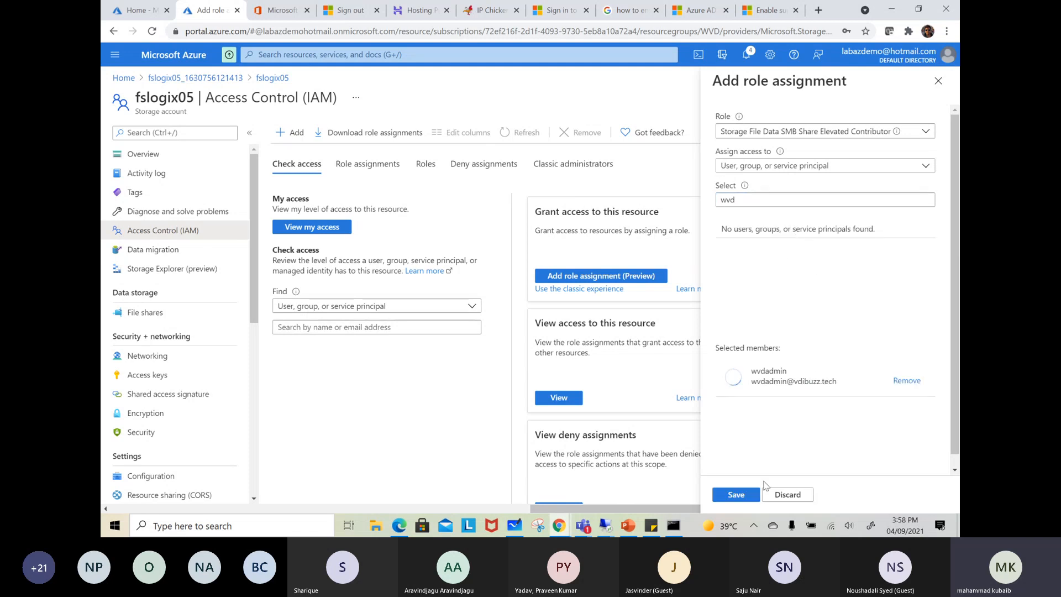
{"action": "left_click", "coordinate": [735, 494]}
Add a second role assignment on fslogix05 giving wvdadmin the Storage File Data SMB Share Contributor role
{"action": "left_click", "coordinate": [287, 130]}
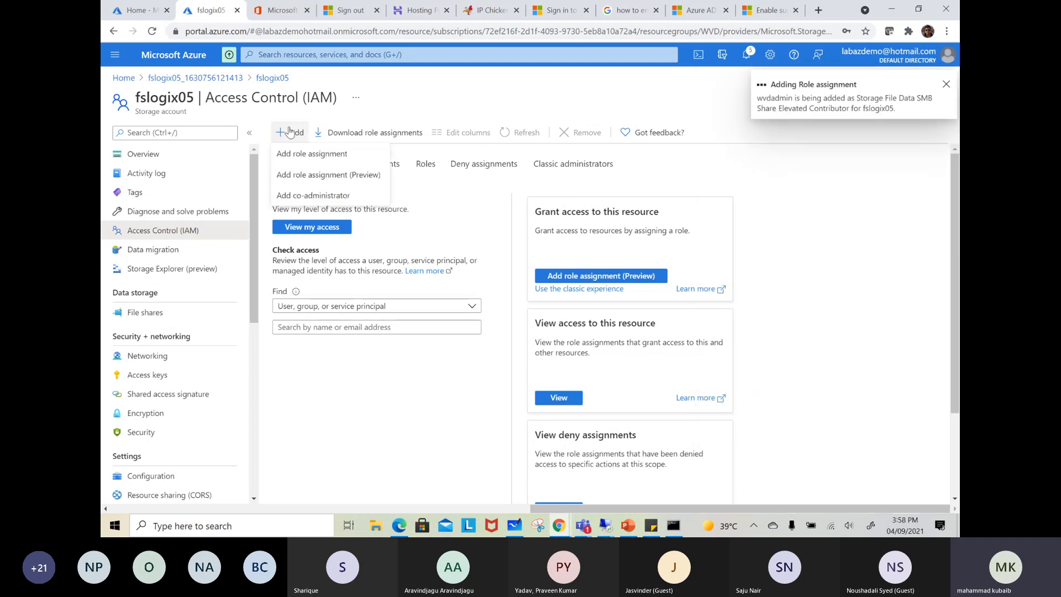
{"action": "left_click", "coordinate": [289, 152]}
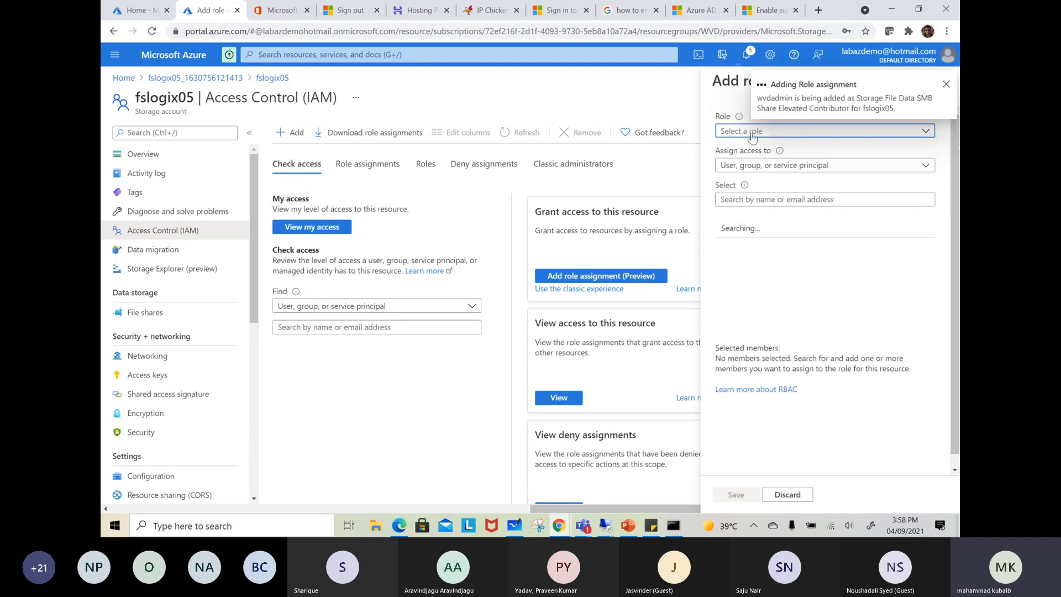
{"action": "left_click", "coordinate": [752, 133]}
{"action": "type", "text": "smb"}
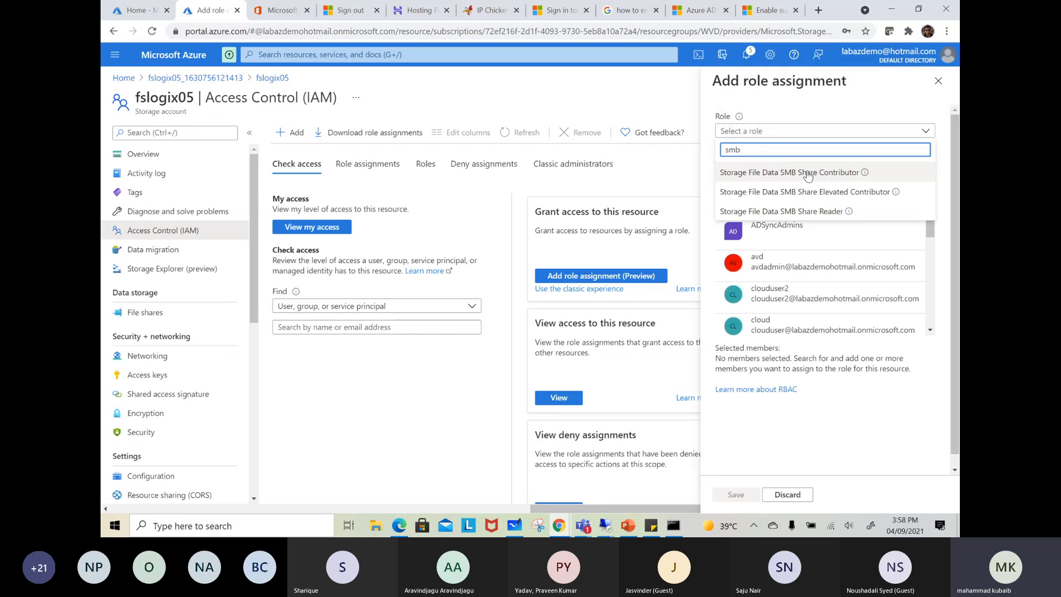
{"action": "left_click", "coordinate": [808, 173]}
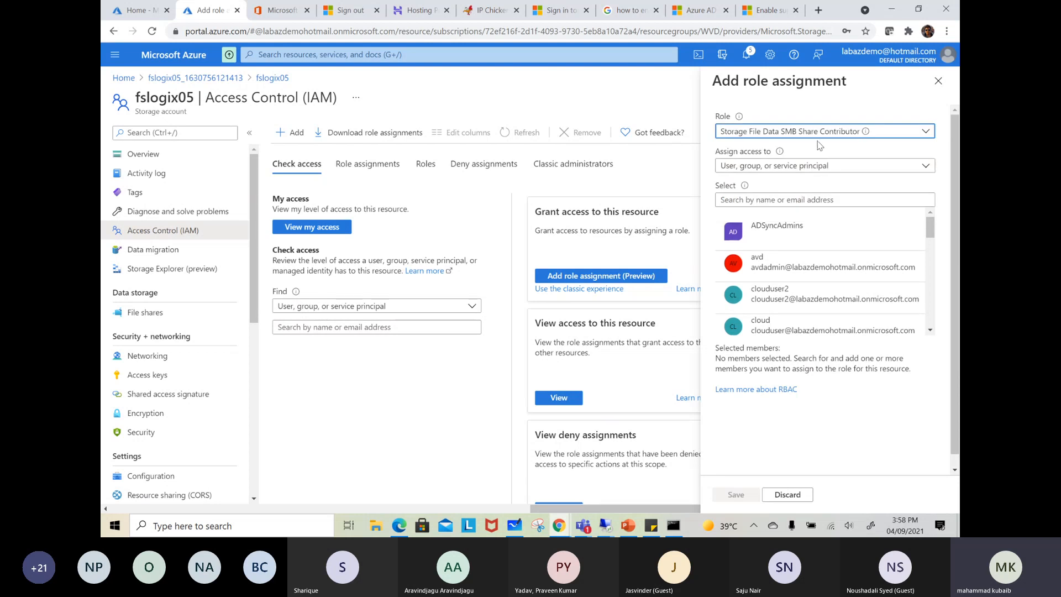
{"action": "left_click", "coordinate": [766, 201]}
{"action": "type", "text": "wvd"}
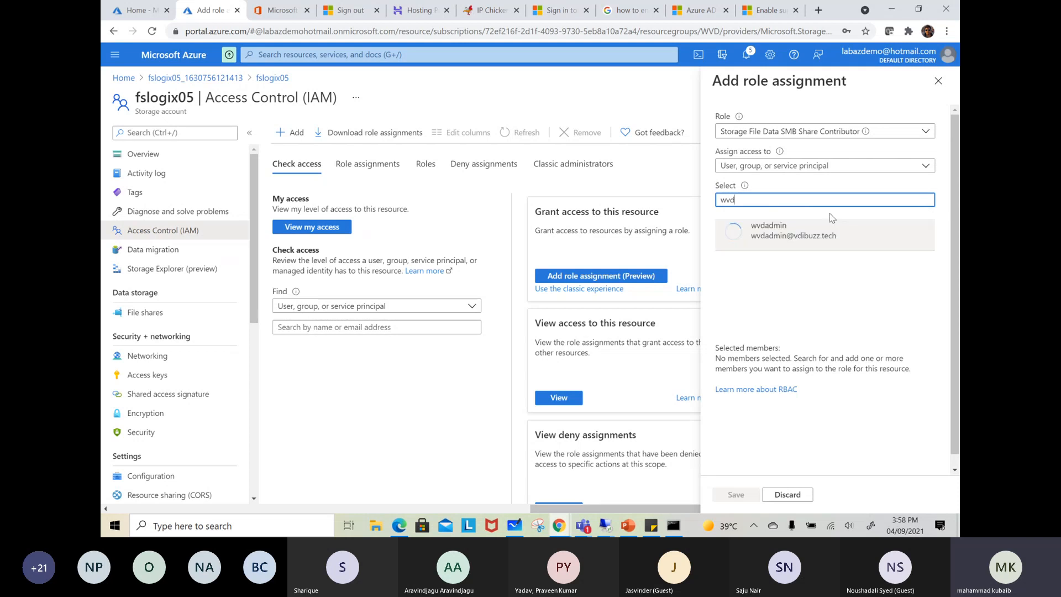
{"action": "left_click", "coordinate": [798, 236]}
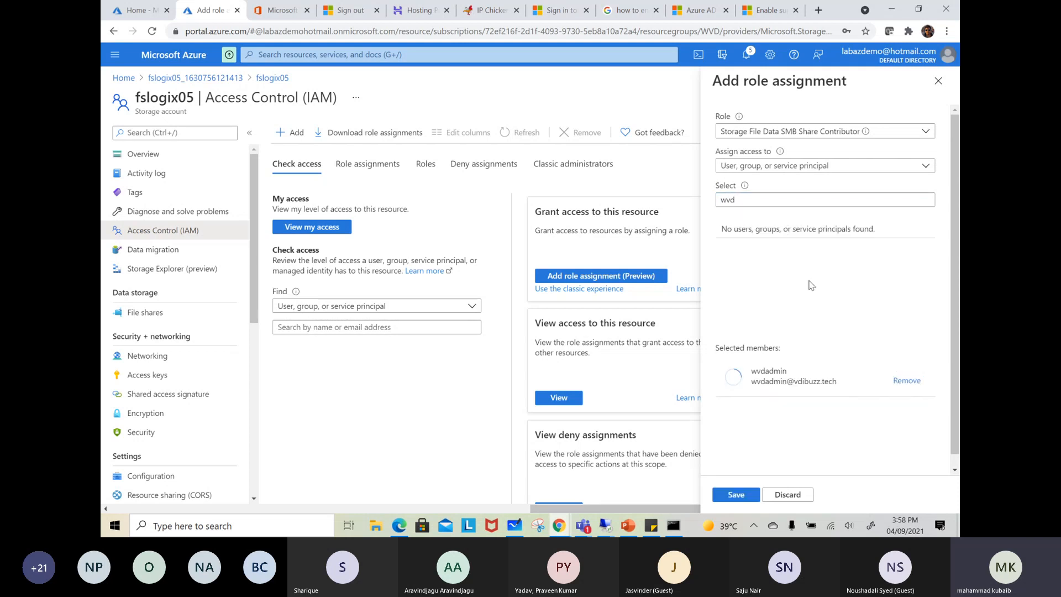
{"action": "left_click", "coordinate": [736, 494]}
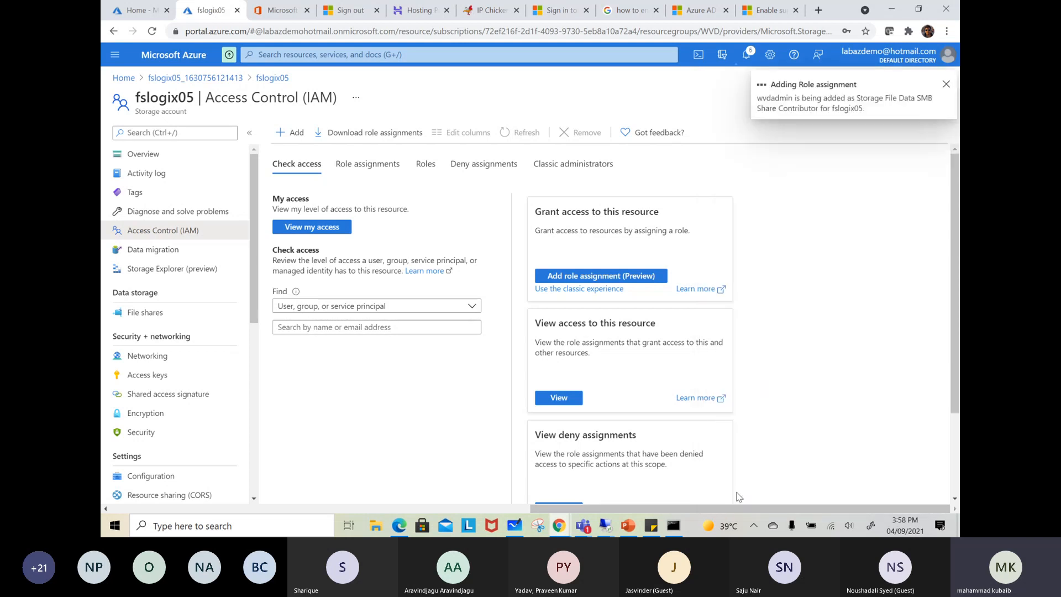
Open the properties of the profile file share in fslogix05 and copy its URL
{"action": "left_click", "coordinate": [142, 313]}
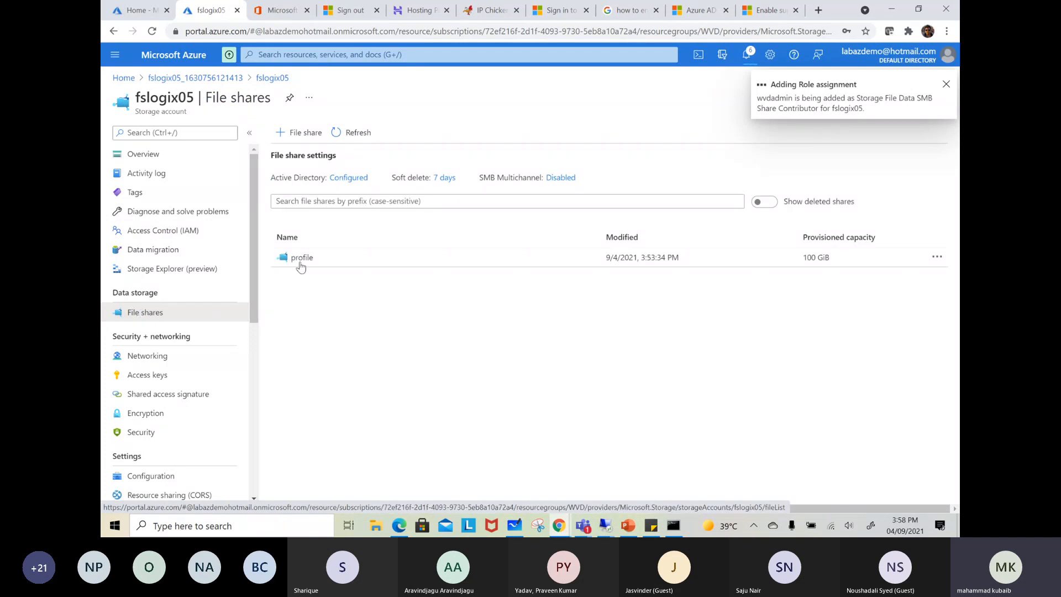
{"action": "left_click", "coordinate": [306, 260]}
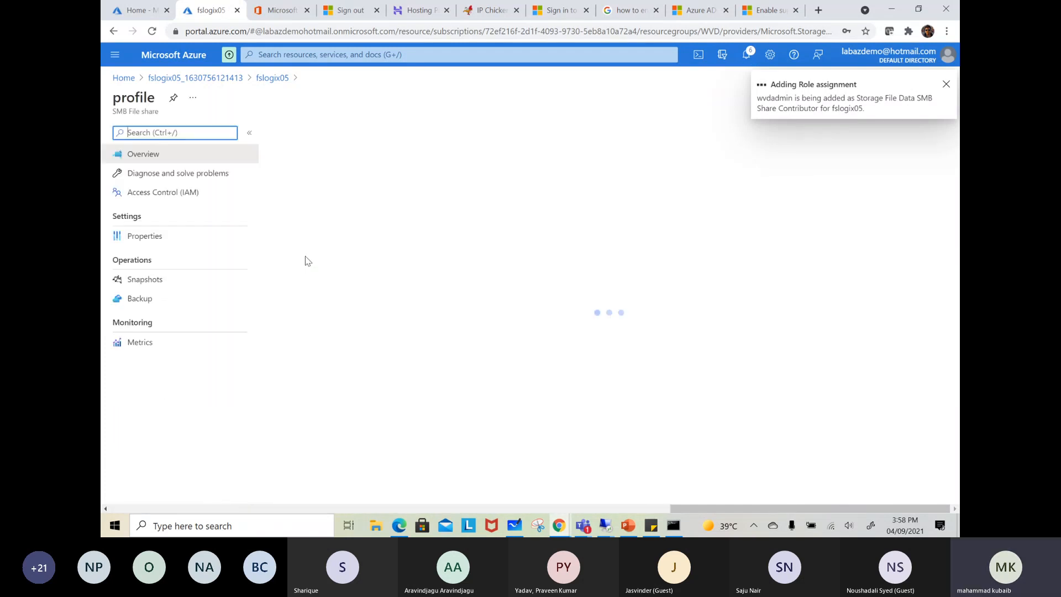
{"action": "left_click", "coordinate": [142, 238]}
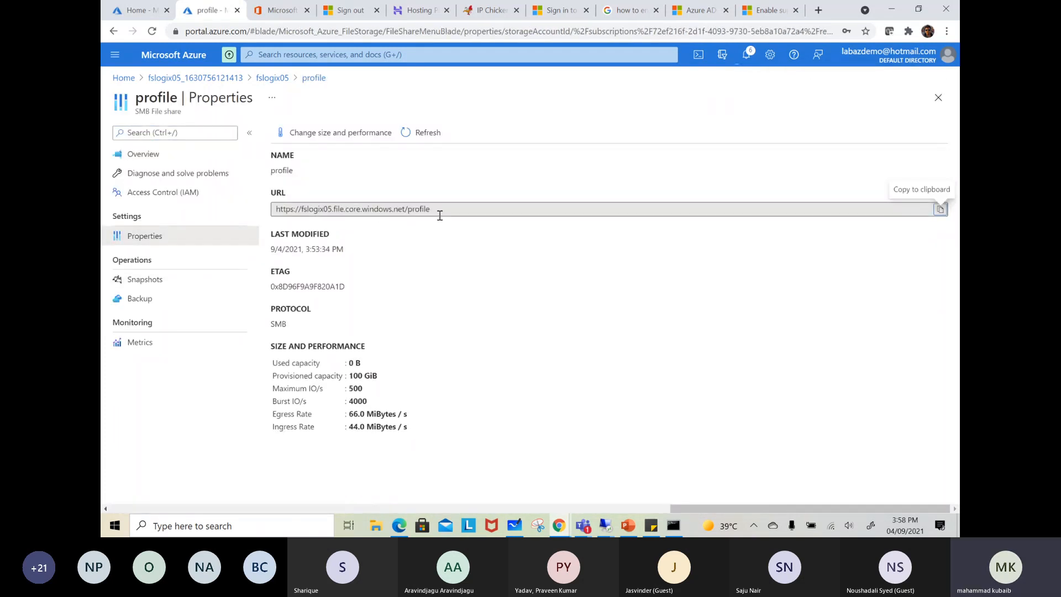
{"action": "left_click", "coordinate": [934, 209]}
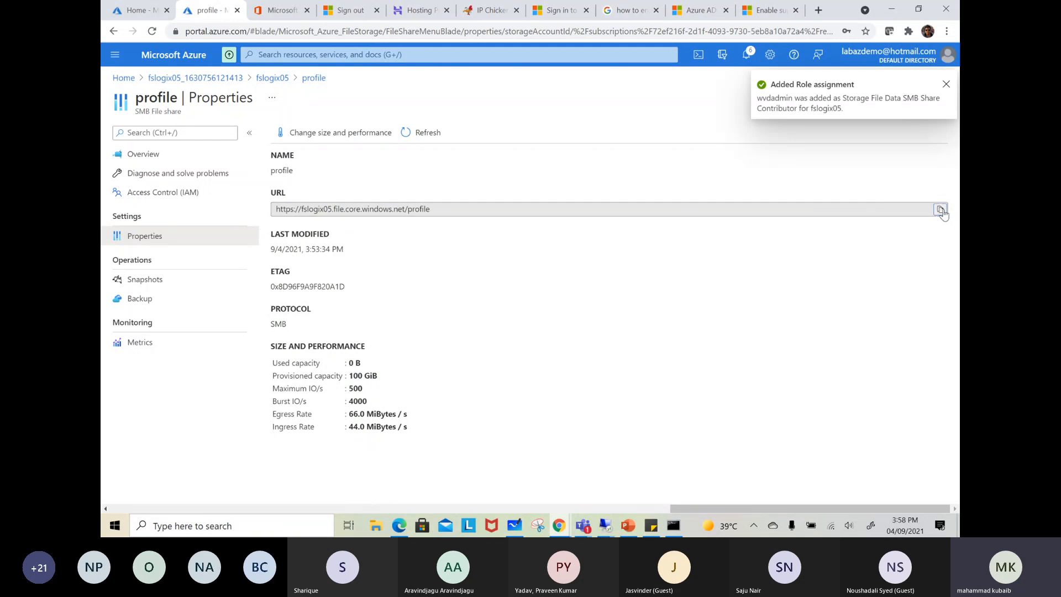
Switch to the domain controller session, open the Run dialog and paste the profile share's URL into it
{"action": "mouse_move", "coordinate": [604, 532]}
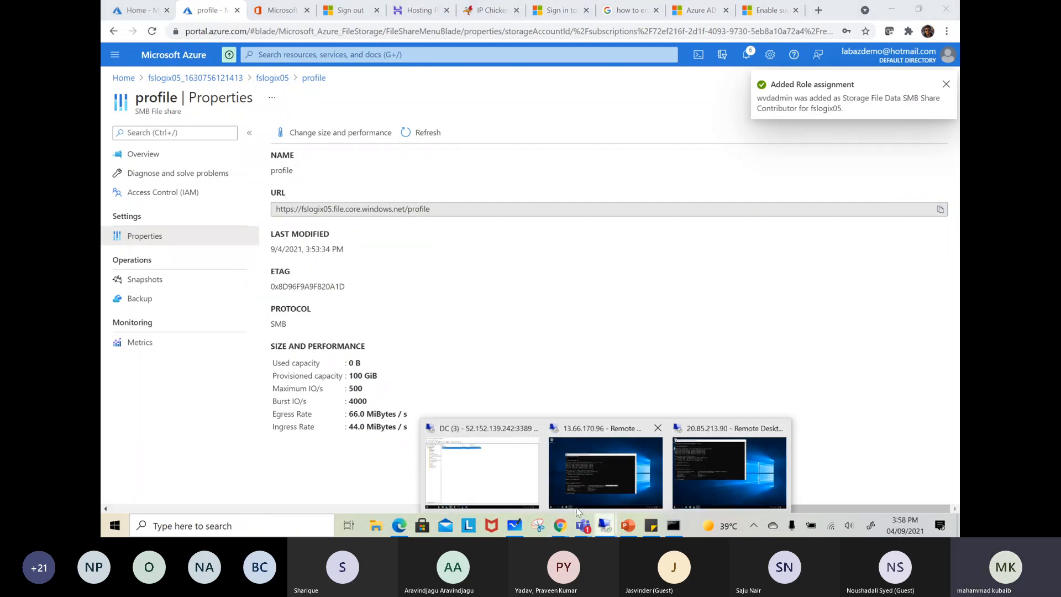
{"action": "left_click", "coordinate": [464, 466]}
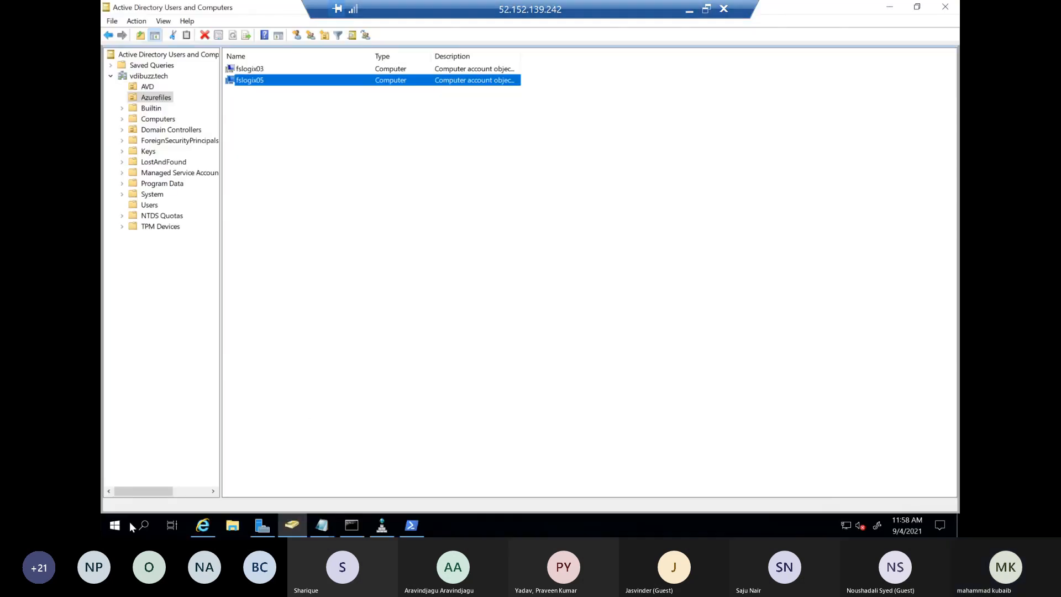
{"action": "right_click", "coordinate": [114, 525]}
{"action": "left_click", "coordinate": [139, 472]}
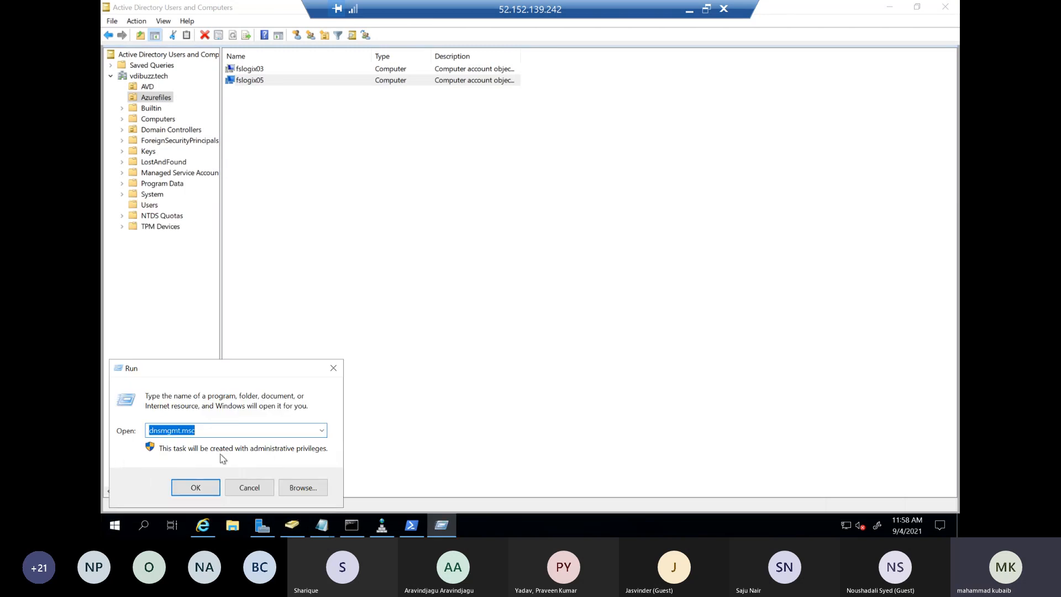
{"action": "key", "text": "ctrl+v"}
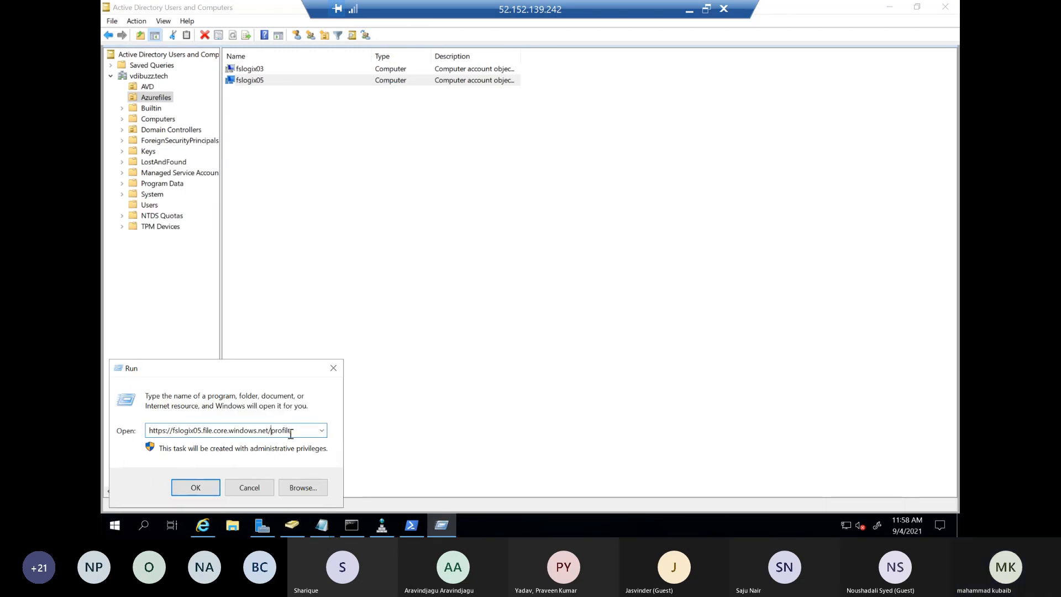
Rewrite the pasted URL as \\fslogix05.file.core.windows.net\profile, try to open the share, and bring the path back up in the Run dialog
{"action": "key", "text": "BackSpace"}
{"action": "type", "text": "\\"}
{"action": "left_click_drag", "start_coordinate": [172, 433], "coordinate": [128, 433]}
{"action": "key", "text": "BackSpace"}
{"action": "type", "text": "\\\\"}
{"action": "left_click", "coordinate": [196, 486]}
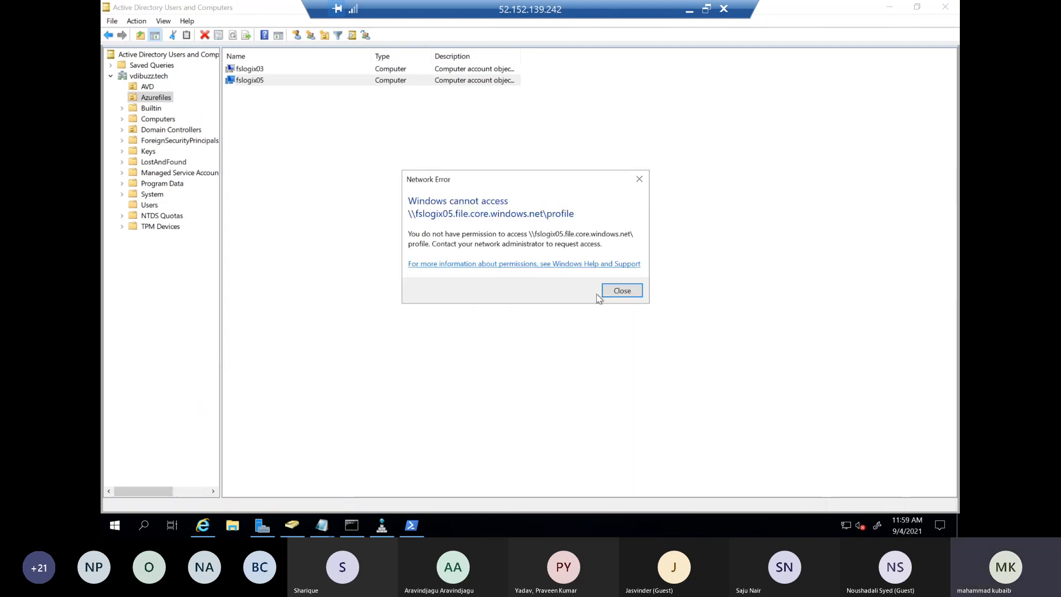
{"action": "left_click", "coordinate": [620, 296]}
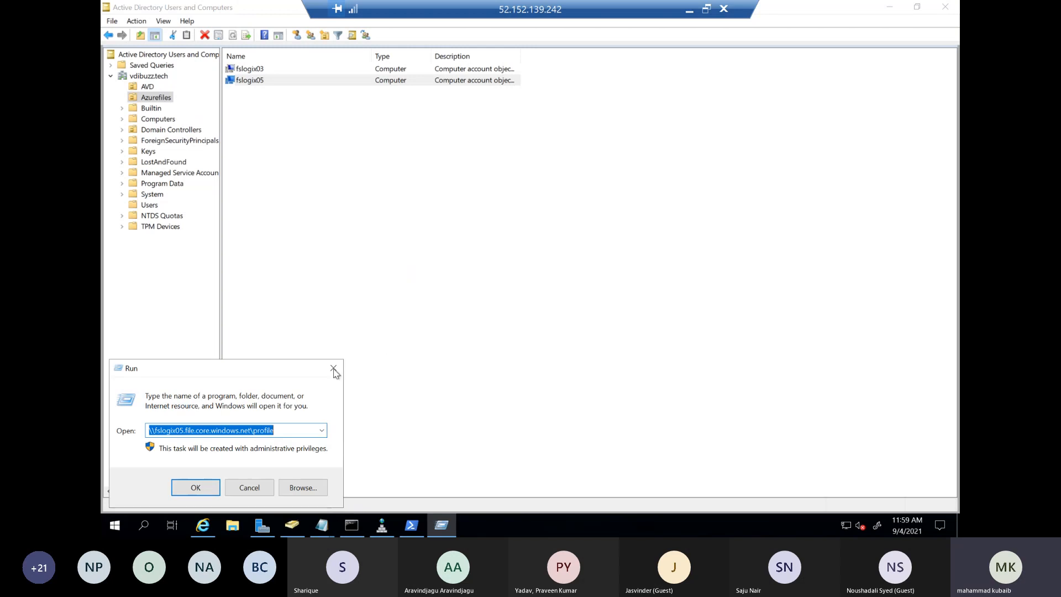
{"action": "left_click", "coordinate": [322, 432]}
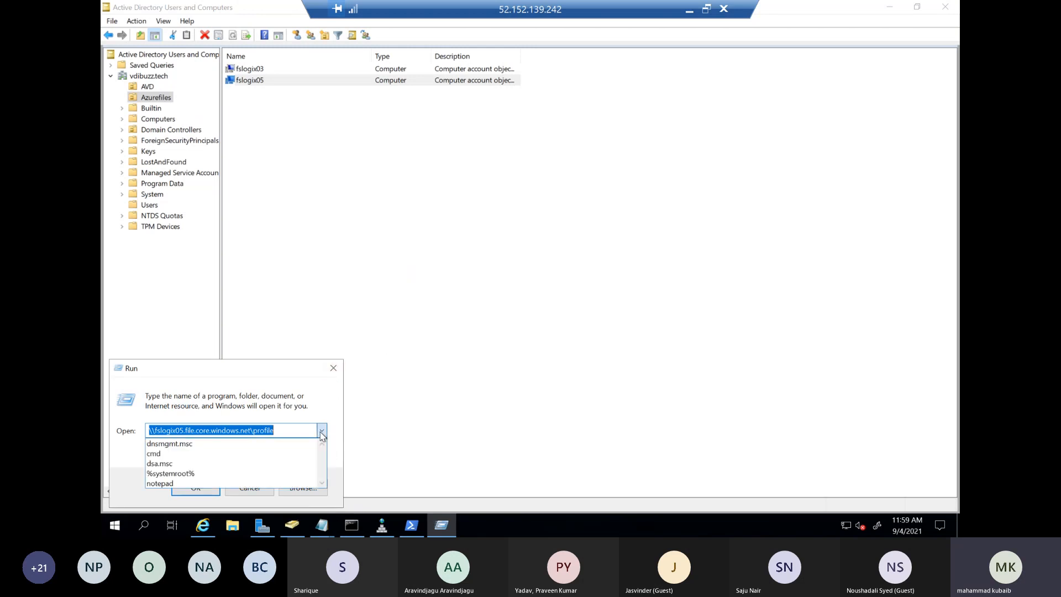
{"action": "left_click", "coordinate": [292, 430]}
{"action": "left_click", "coordinate": [292, 430]}
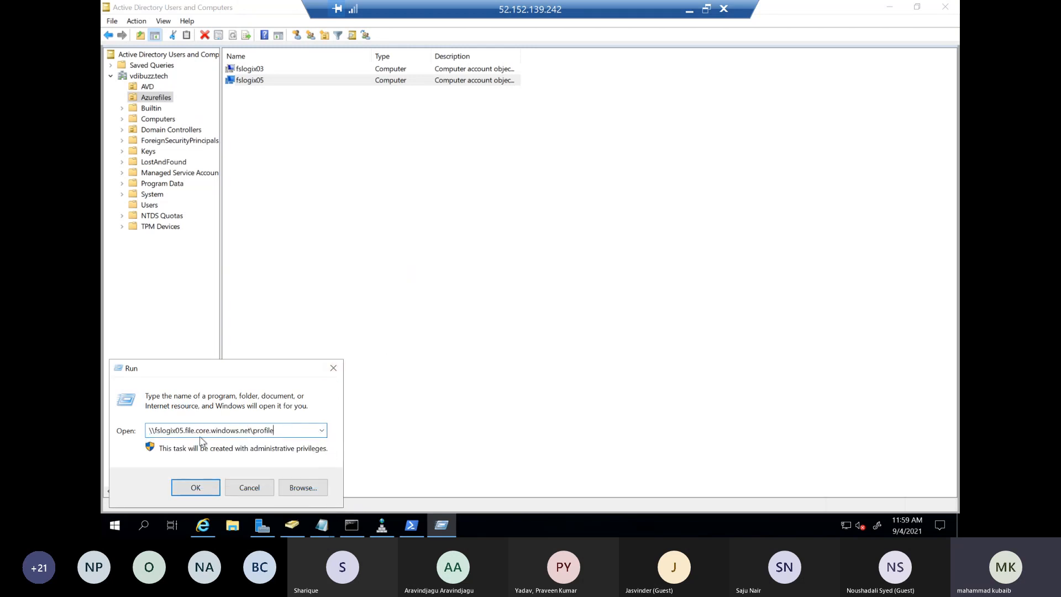
Switch to the Azure portal, open the properties of share01 in storage account fslogix03 and copy its URL
{"action": "left_click", "coordinate": [689, 10]}
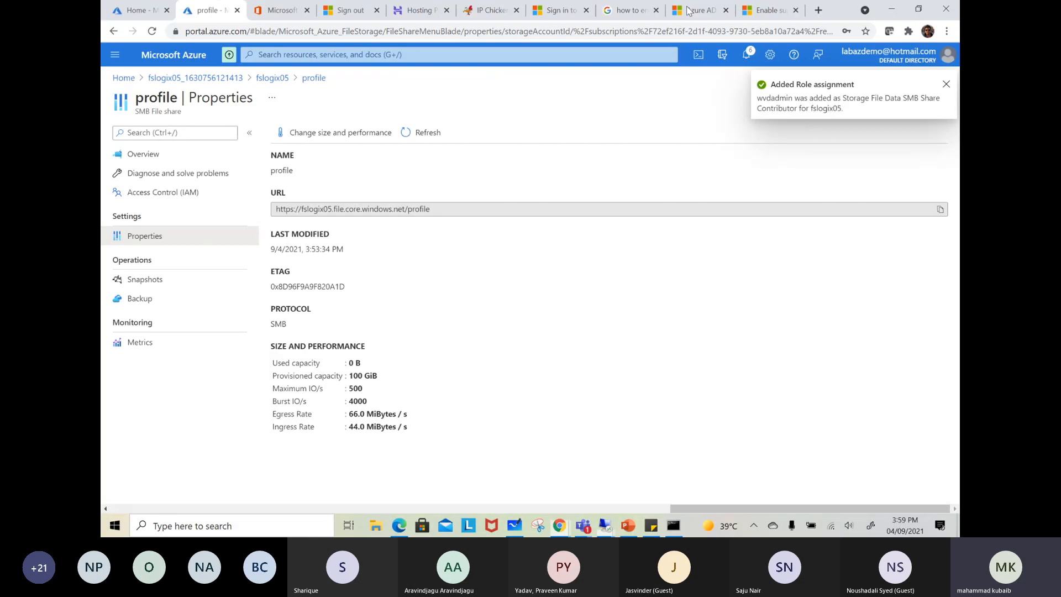
{"action": "left_click", "coordinate": [123, 78]}
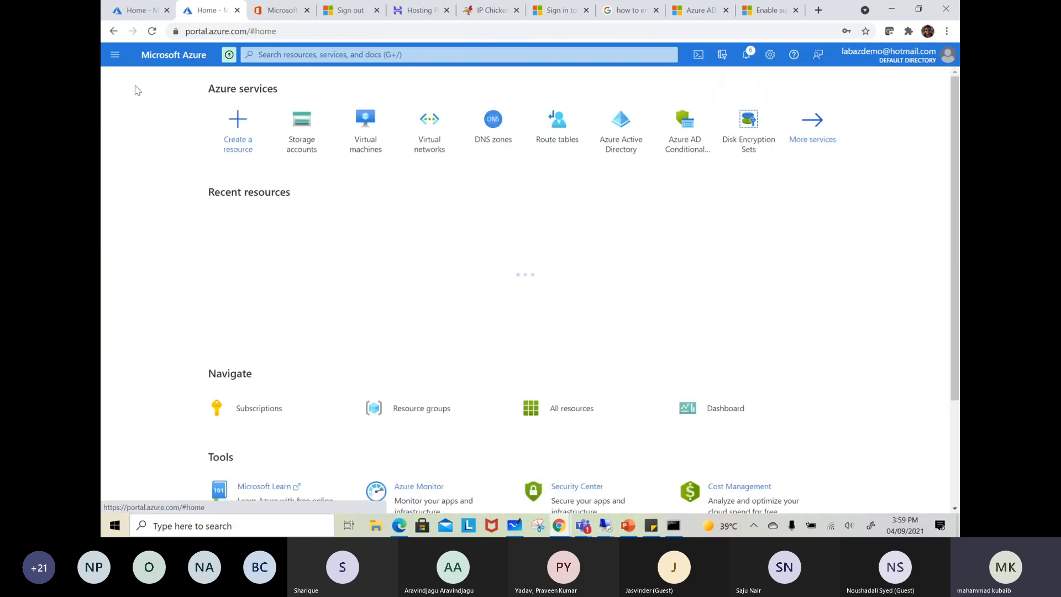
{"action": "left_click", "coordinate": [301, 130]}
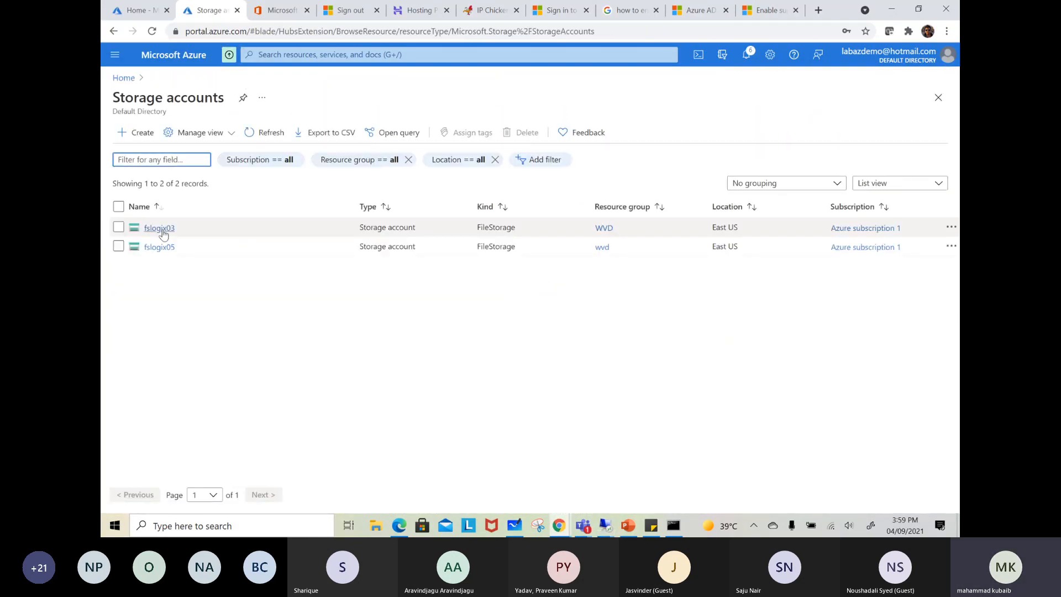
{"action": "left_click", "coordinate": [164, 230]}
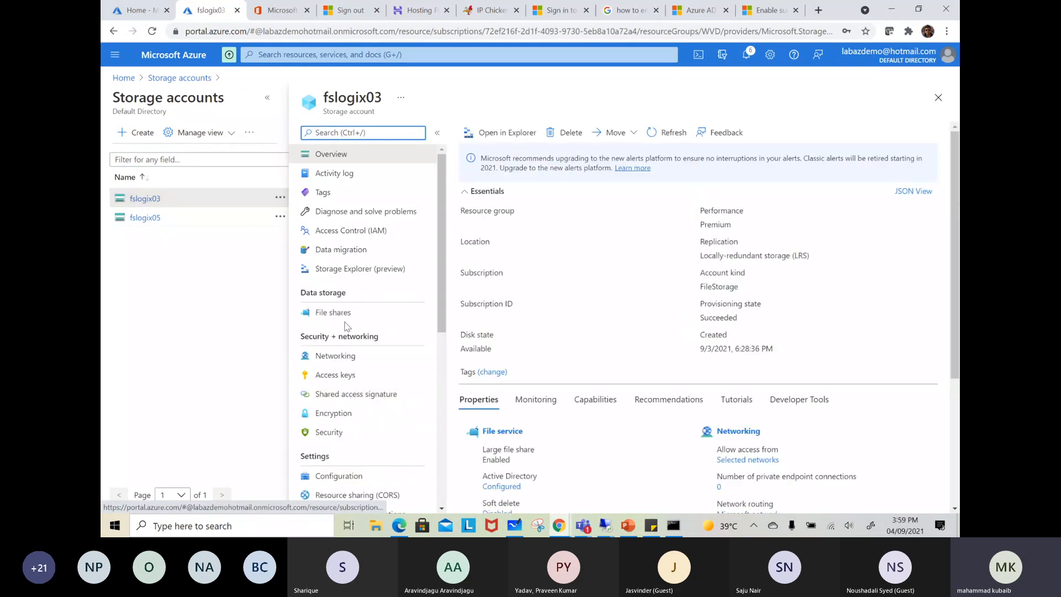
{"action": "left_click", "coordinate": [334, 312]}
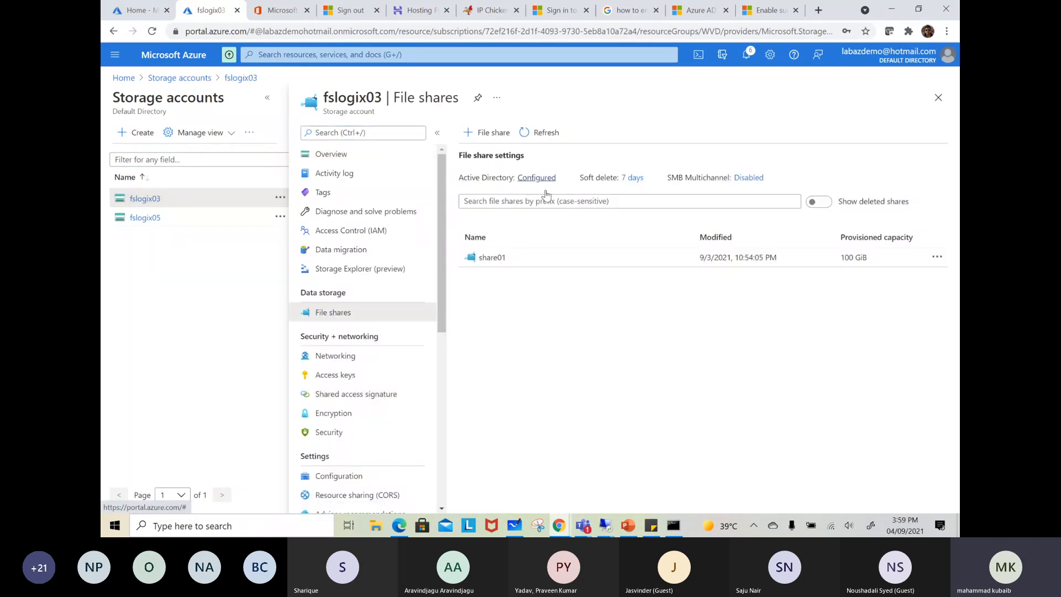
{"action": "left_click", "coordinate": [491, 257]}
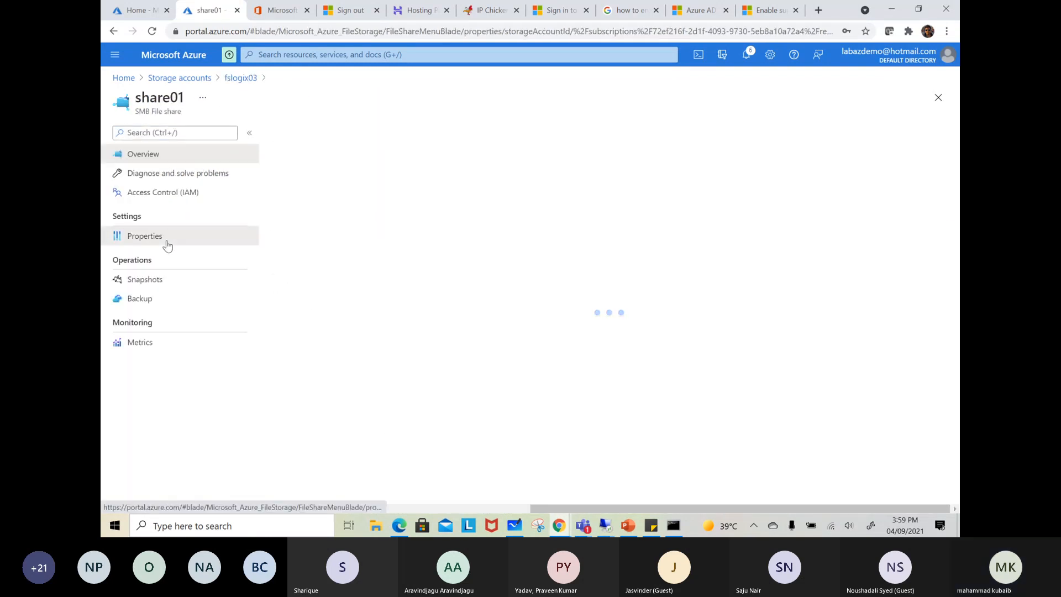
{"action": "left_click", "coordinate": [168, 245]}
{"action": "left_click", "coordinate": [939, 208]}
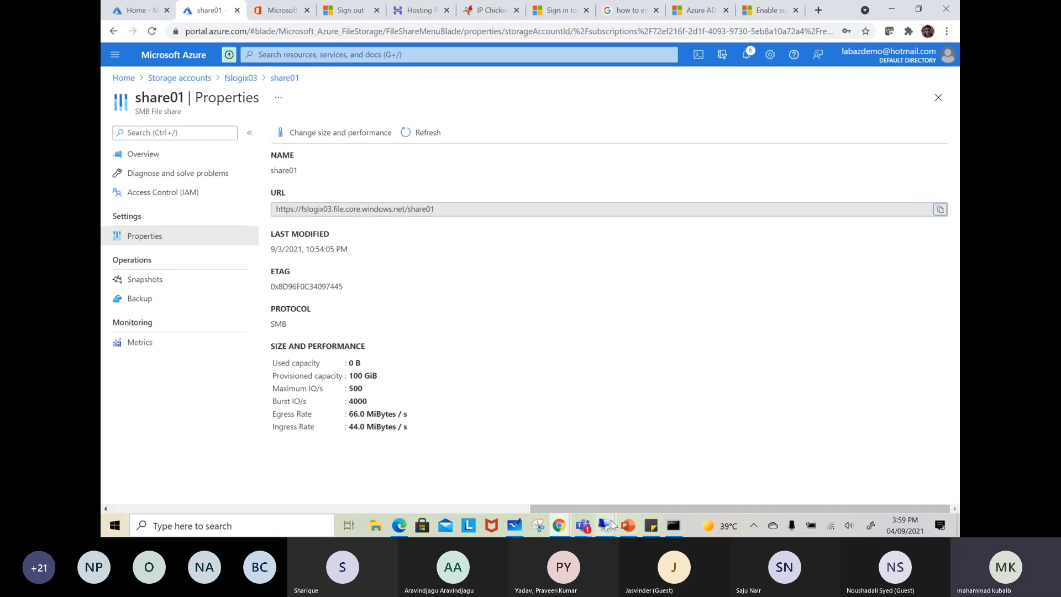
Replace the Run dialog's path on the domain controller with the copied URL and rewrite it as \\fslogix03.file.core.windows.net\share01
{"action": "mouse_move", "coordinate": [608, 524]}
{"action": "left_click", "coordinate": [506, 453]}
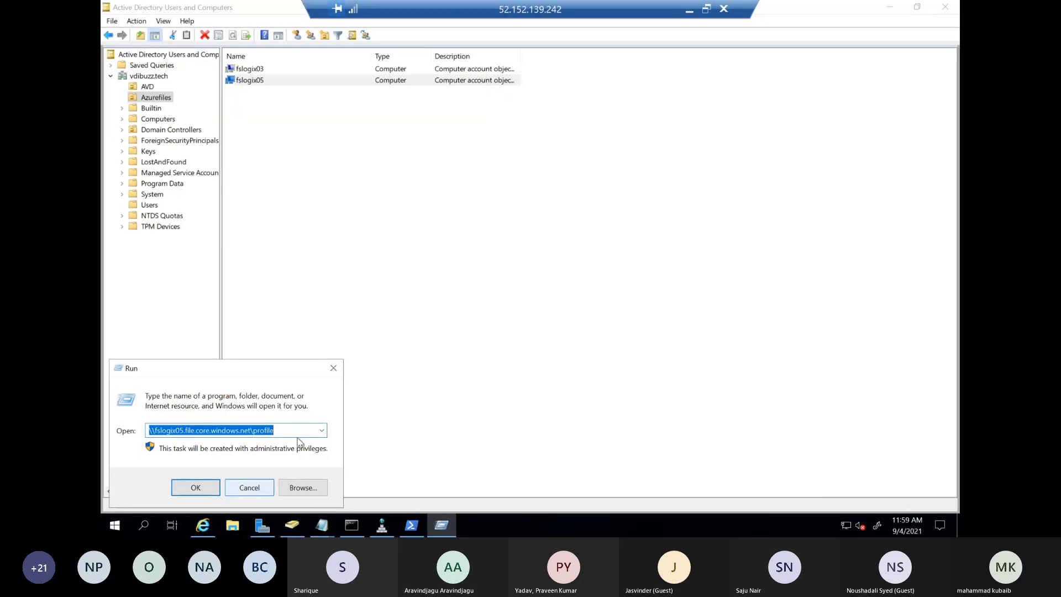
{"action": "key", "text": "BackSpace"}
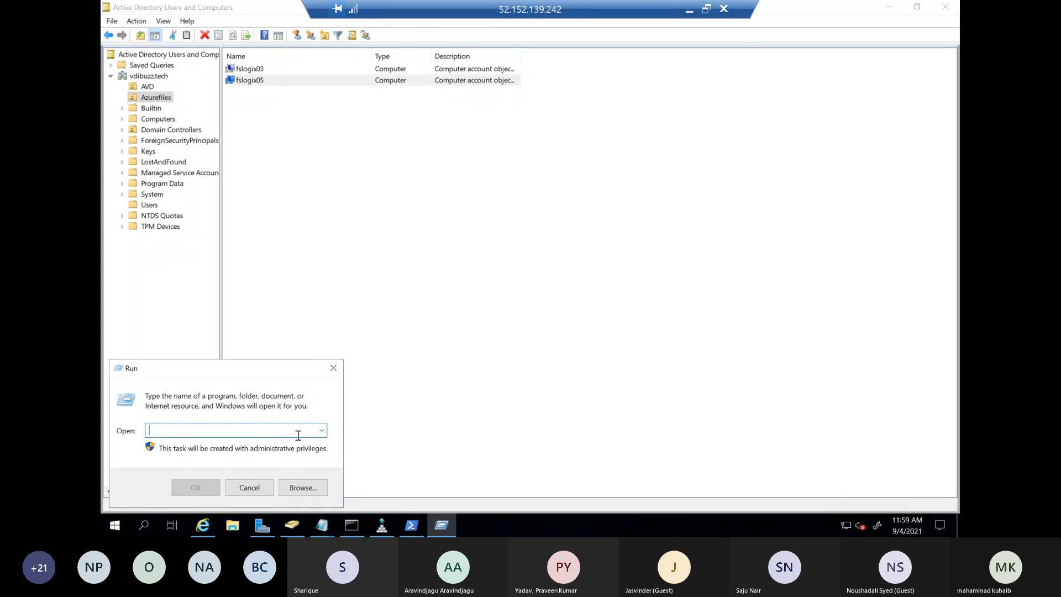
{"action": "key", "text": "ctrl+v"}
{"action": "key", "text": "BackSpace"}
{"action": "type", "text": "\\"}
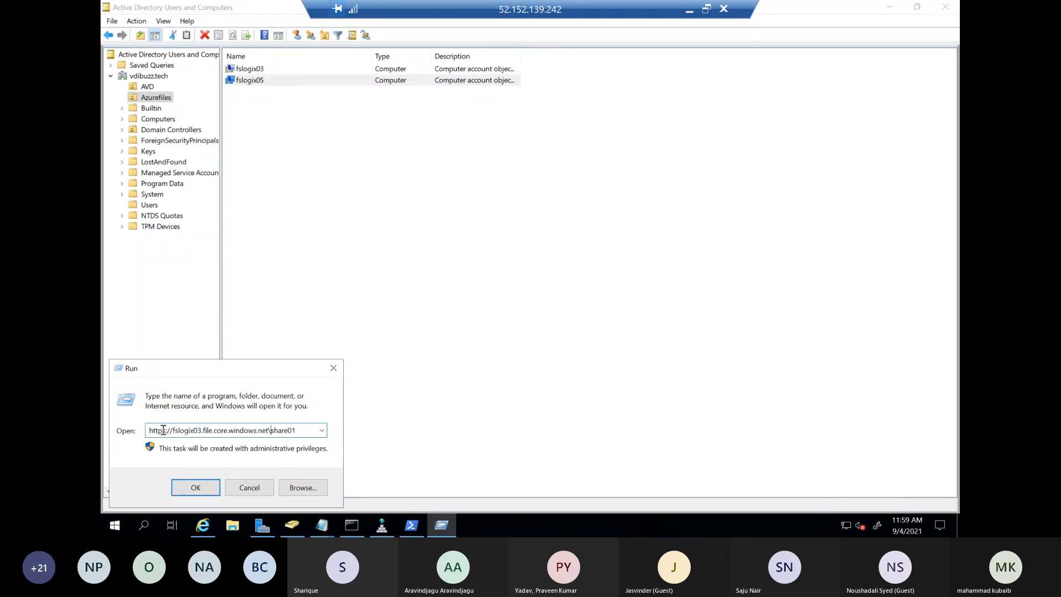
{"action": "left_click_drag", "start_coordinate": [173, 430], "coordinate": [147, 431]}
{"action": "type", "text": "\\\\"}
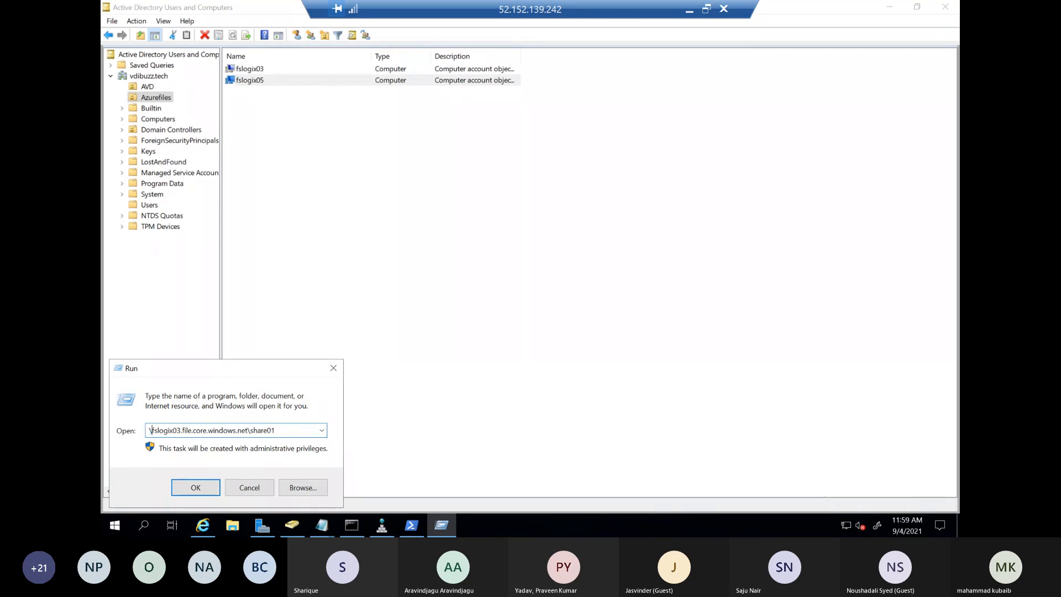
Try to open share01 from the Run dialog, and minimize the Active Directory Users and Computers window
{"action": "left_click", "coordinate": [184, 484]}
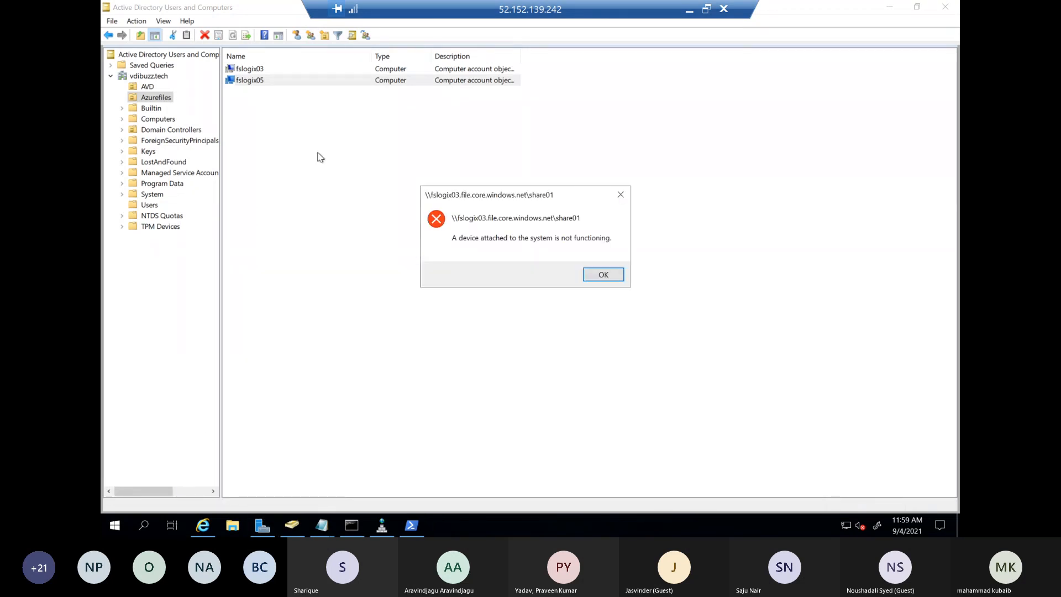
{"action": "left_click", "coordinate": [601, 283]}
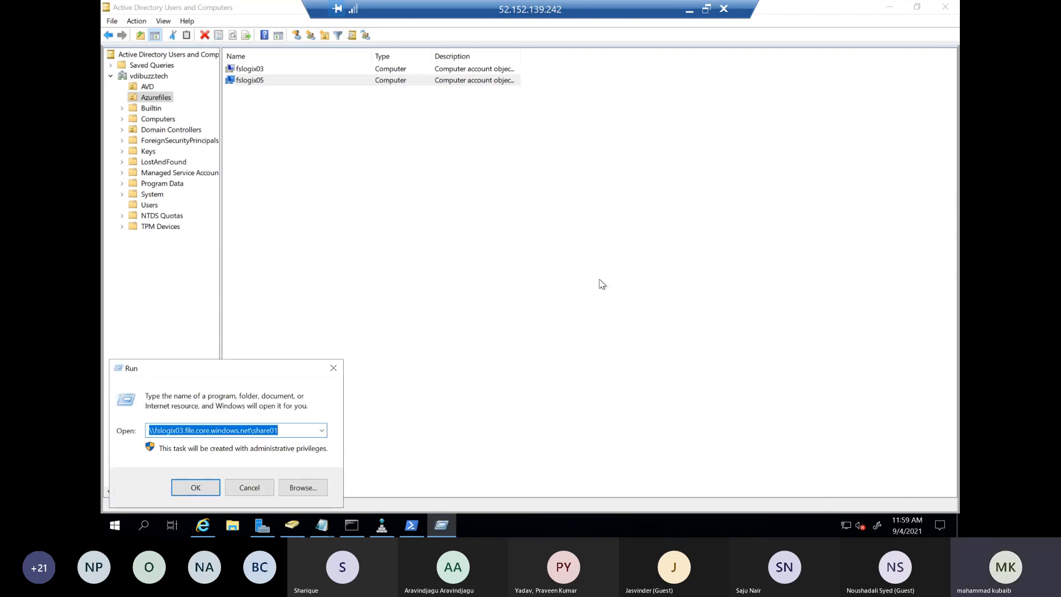
{"action": "left_click", "coordinate": [419, 342]}
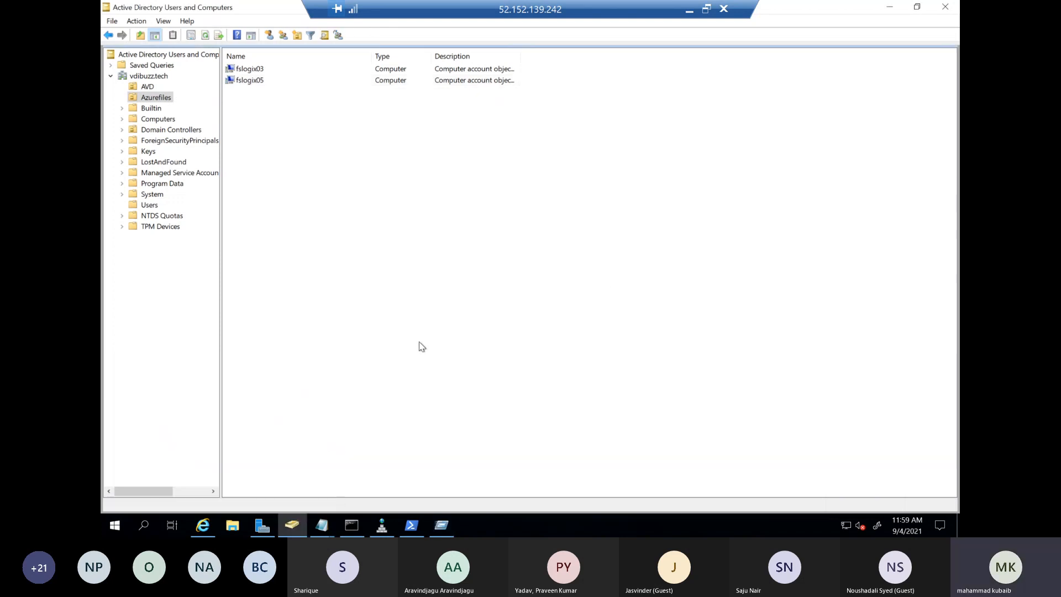
{"action": "left_click", "coordinate": [894, 9]}
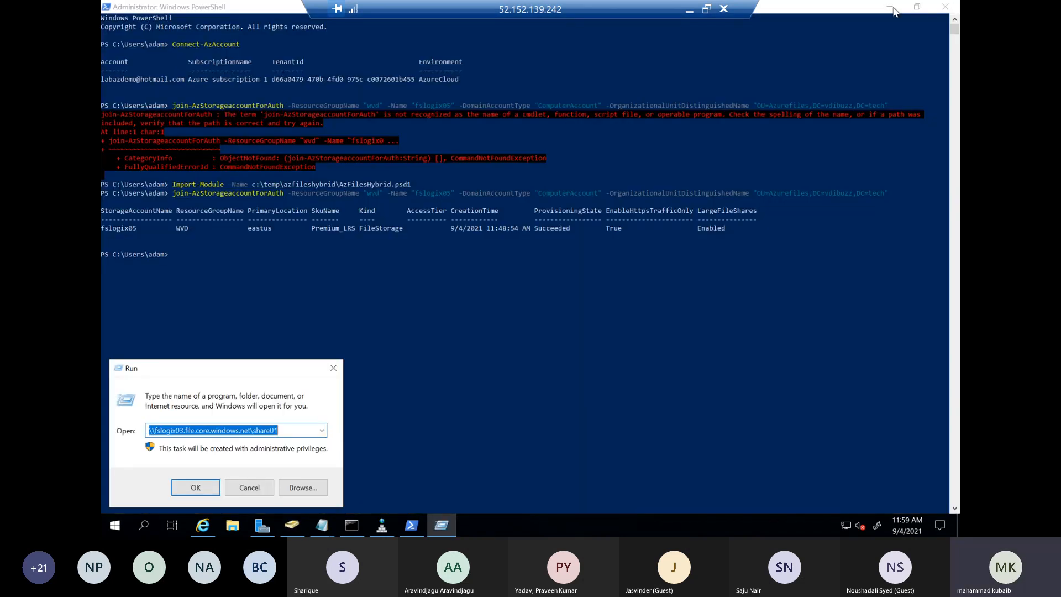
{"action": "left_click", "coordinate": [321, 430]}
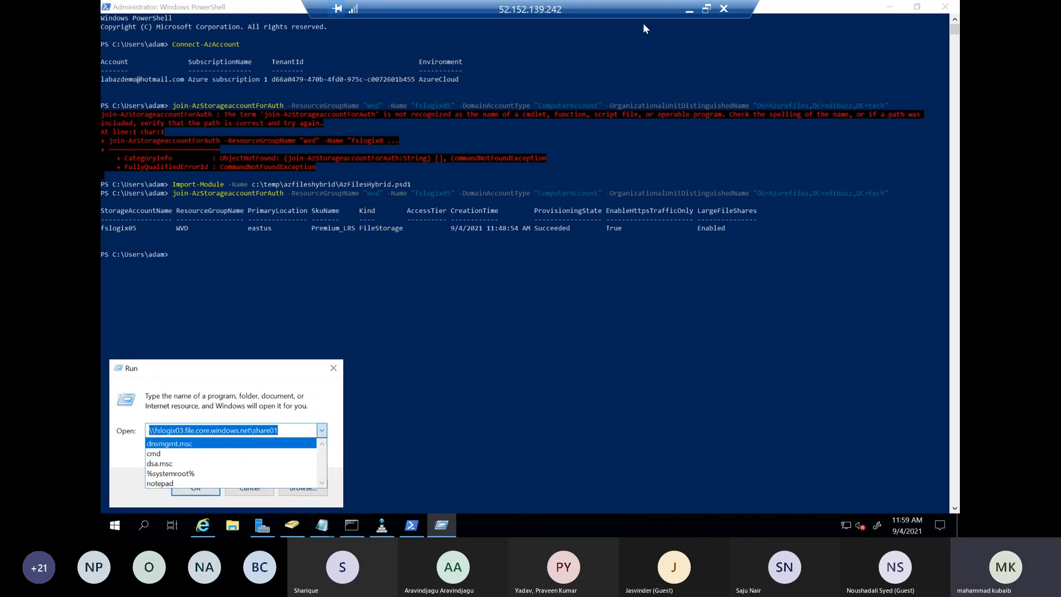
Return to the Azure portal, open the properties of the profile share in fslogix05 and copy its URL
{"action": "left_click", "coordinate": [689, 9]}
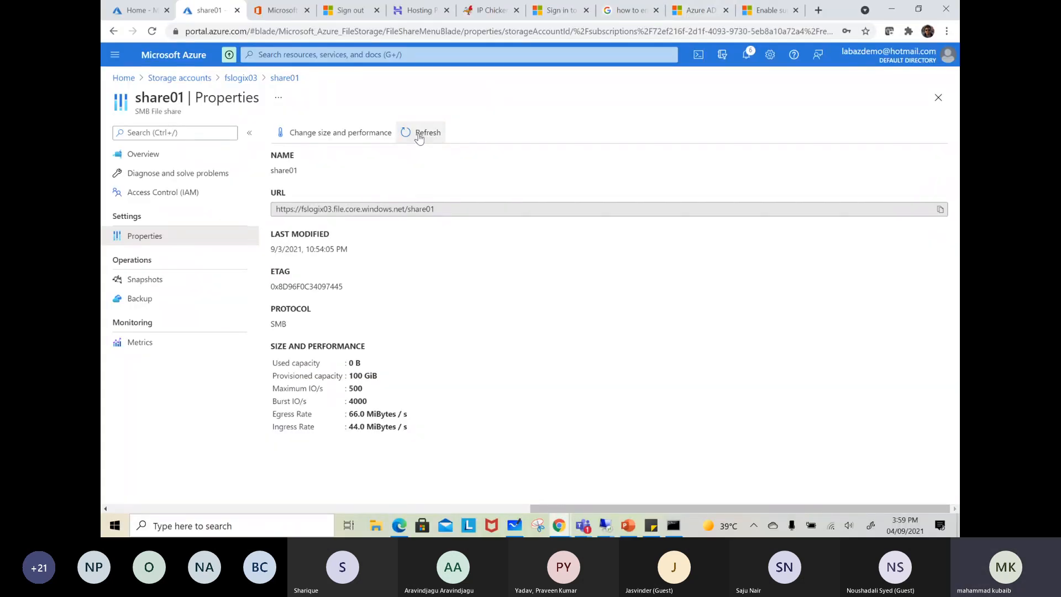
{"action": "left_click", "coordinate": [245, 79]}
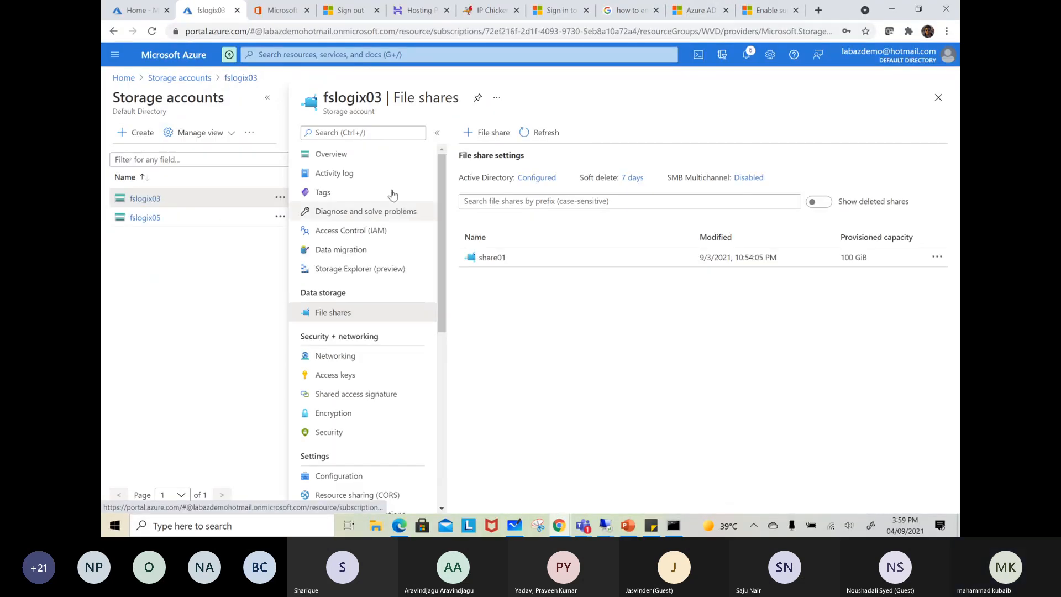
{"action": "left_click", "coordinate": [146, 218]}
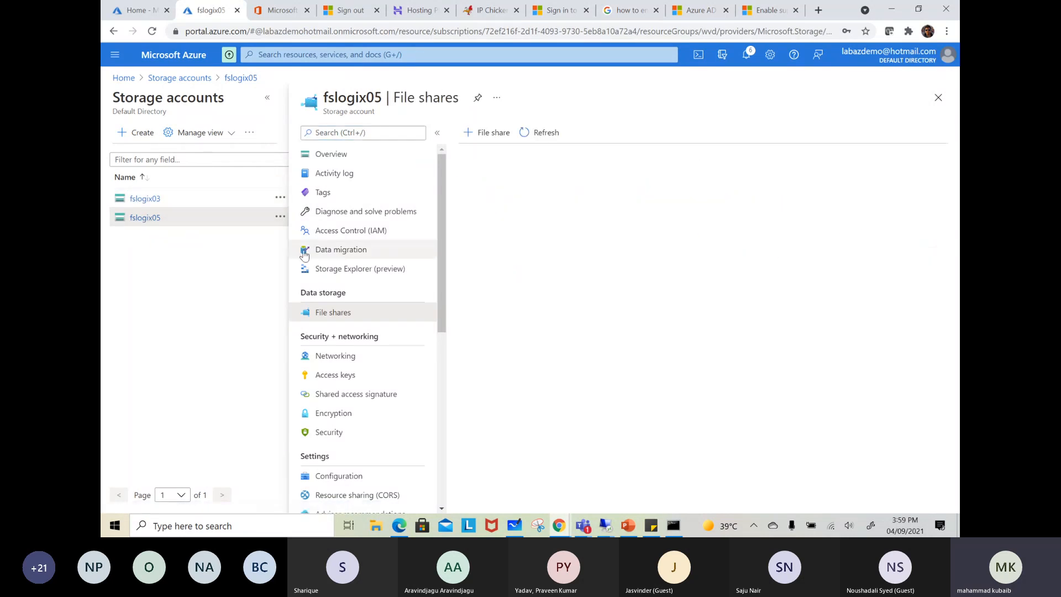
{"action": "left_click", "coordinate": [483, 263]}
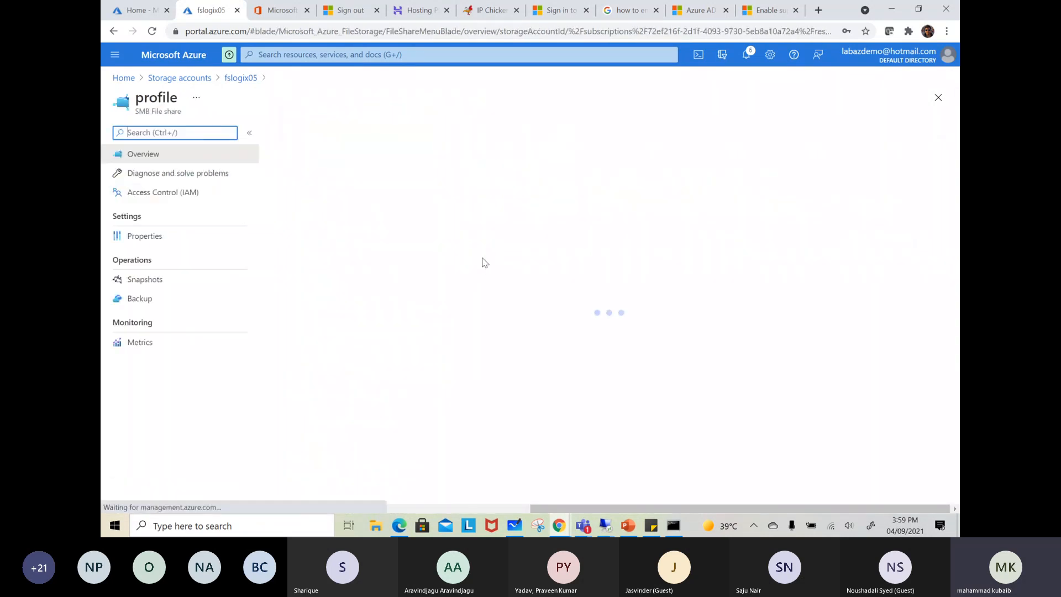
{"action": "left_click", "coordinate": [138, 238]}
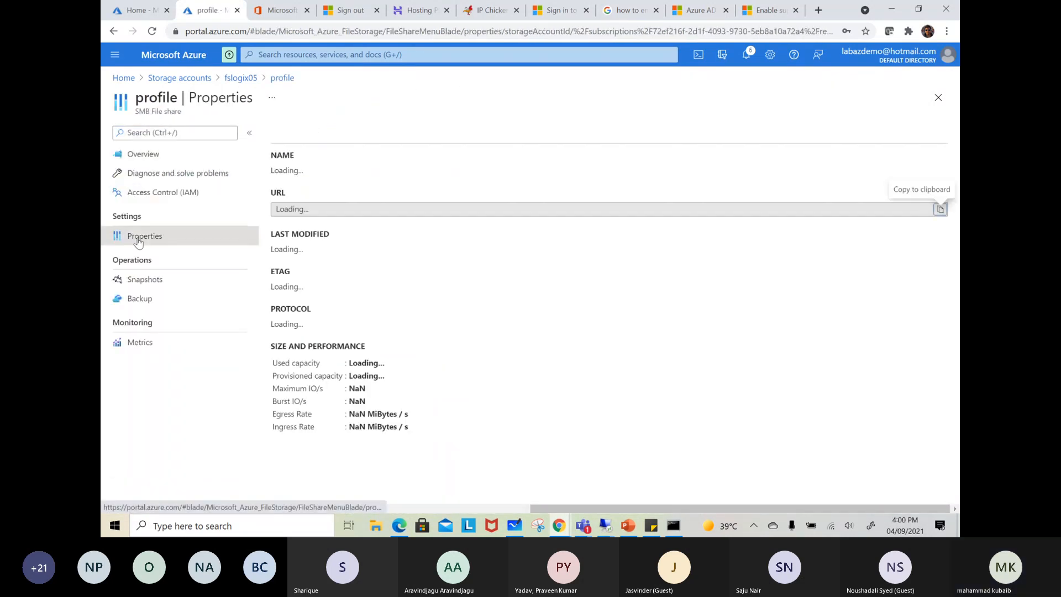
{"action": "left_click", "coordinate": [939, 208]}
In the domain controller session, try to open \\fslogix05.file.core.windows.net/profile through the Run dialog, and close the dialog
{"action": "mouse_move", "coordinate": [607, 525]}
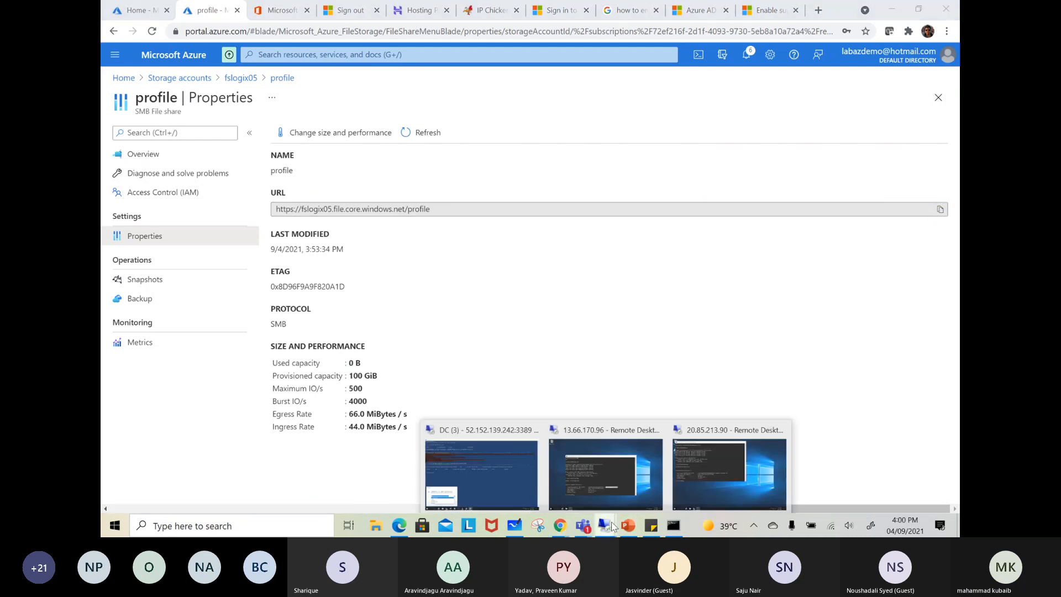
{"action": "left_click", "coordinate": [472, 479]}
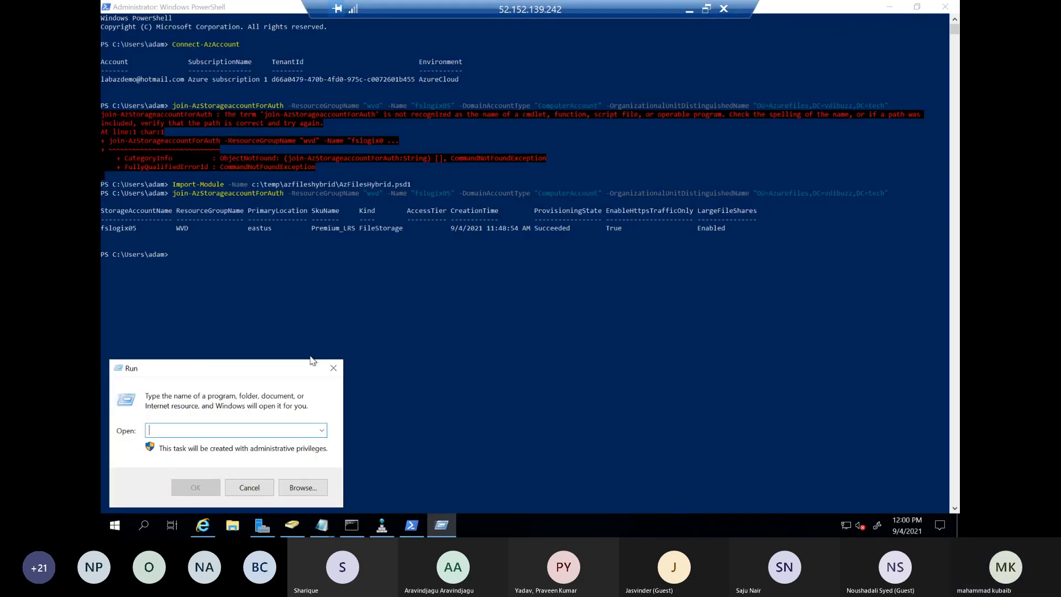
{"action": "key", "text": "ctrl+v"}
{"action": "left_click_drag", "start_coordinate": [174, 432], "coordinate": [142, 434]}
{"action": "key", "text": "BackSpace"}
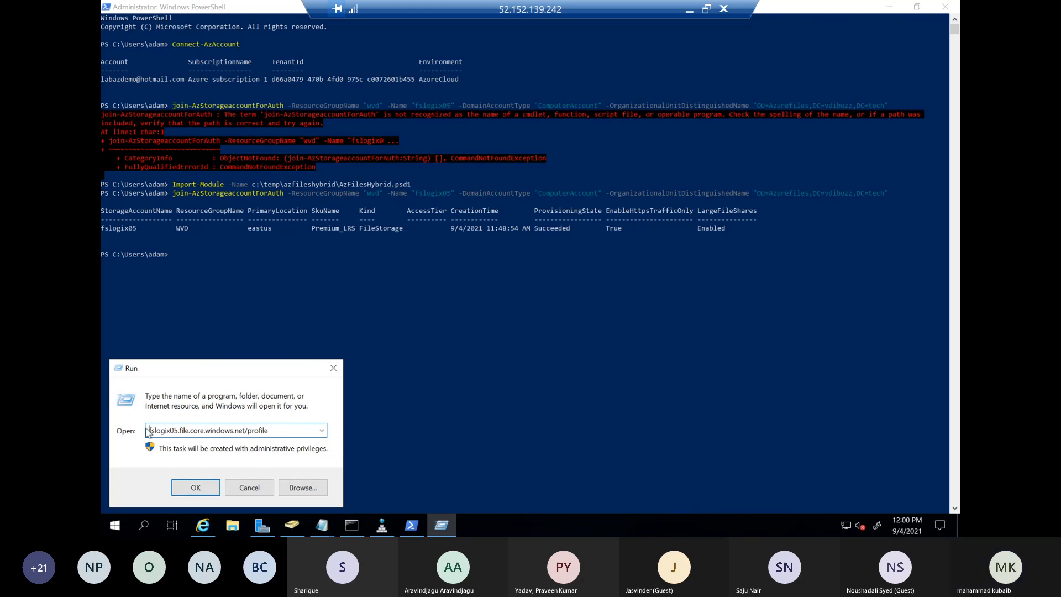
{"action": "type", "text": "\\\\"}
{"action": "left_click", "coordinate": [197, 488]}
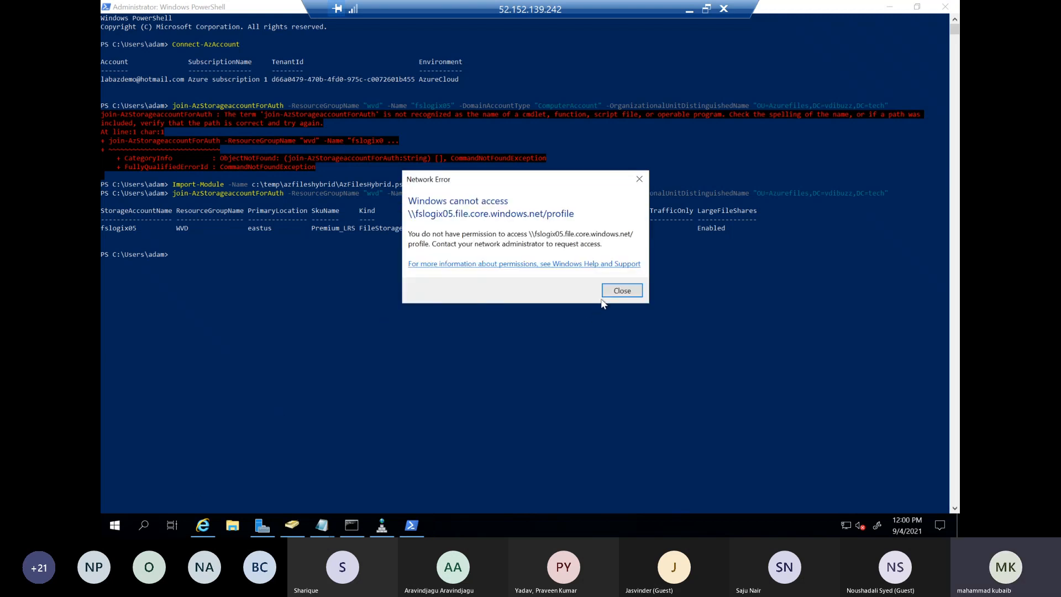
{"action": "left_click", "coordinate": [615, 289]}
{"action": "left_click", "coordinate": [332, 366]}
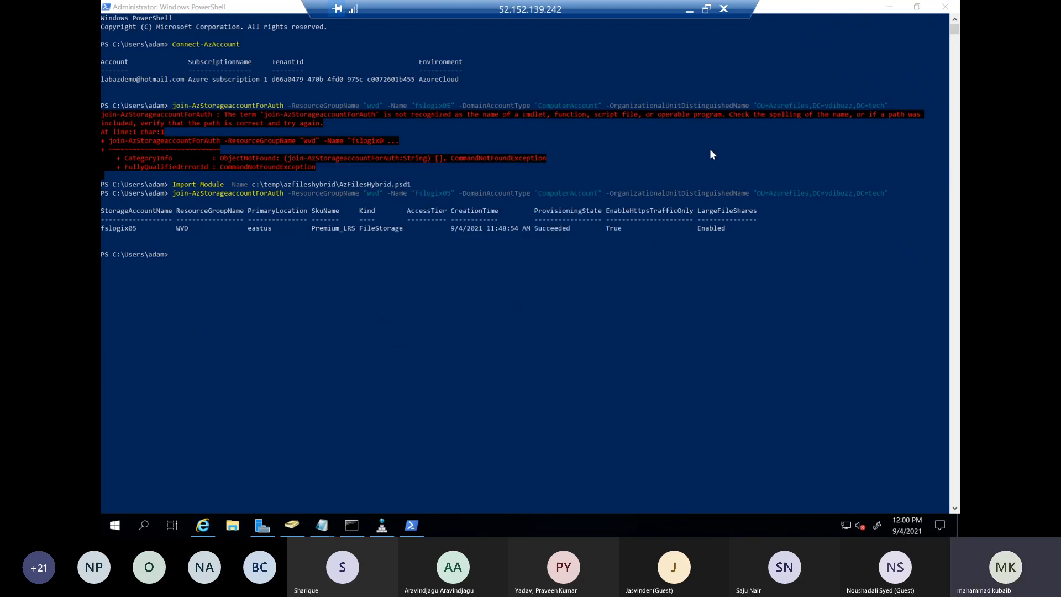
Close the PowerShell window, minimize the azurefiles notes and bring up the Command Prompt
{"action": "left_click", "coordinate": [942, 8]}
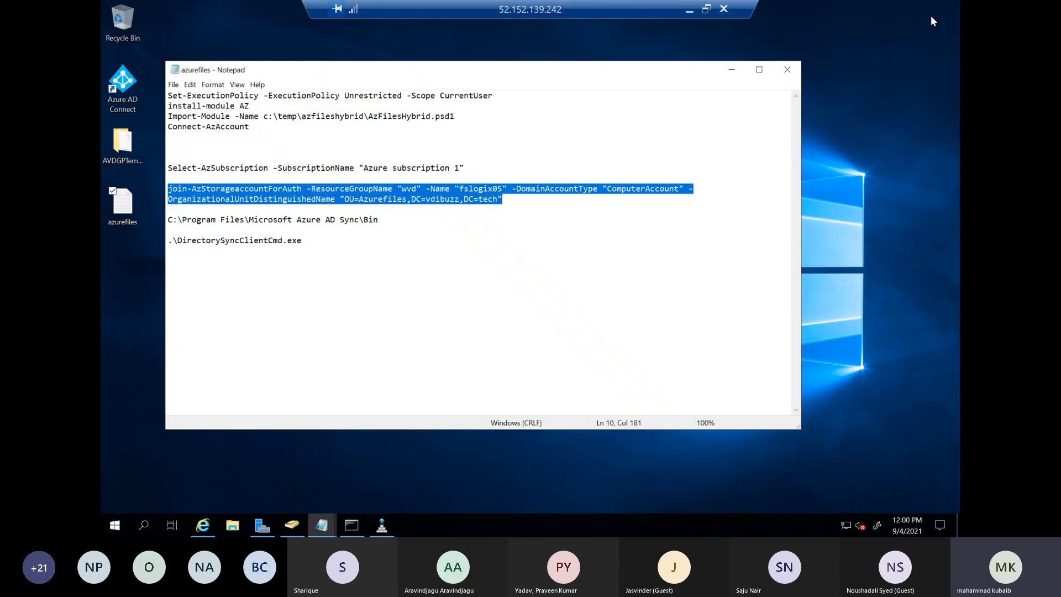
{"action": "left_click", "coordinate": [321, 524]}
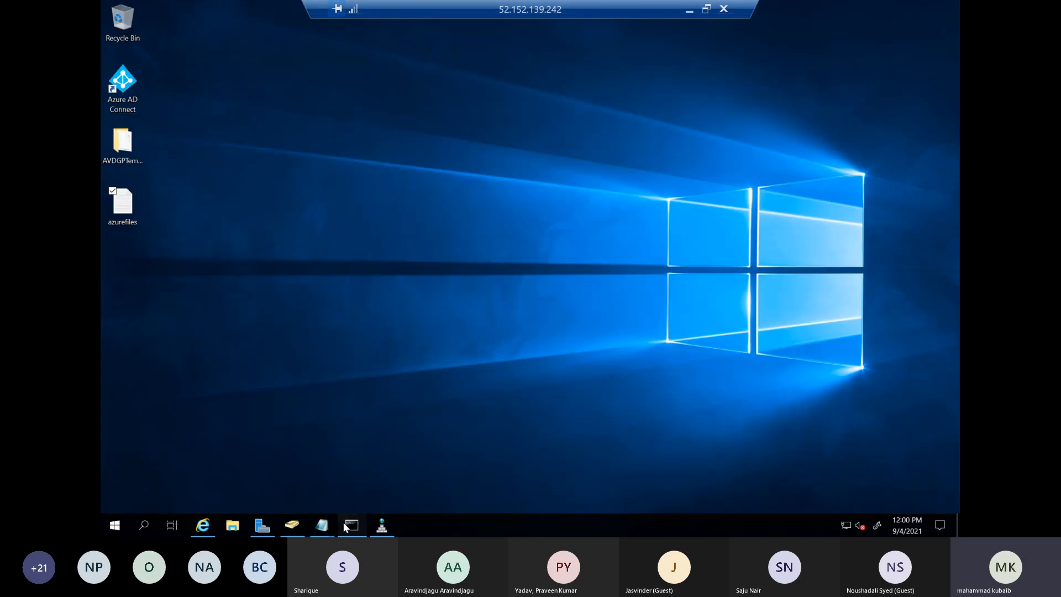
{"action": "left_click", "coordinate": [347, 524]}
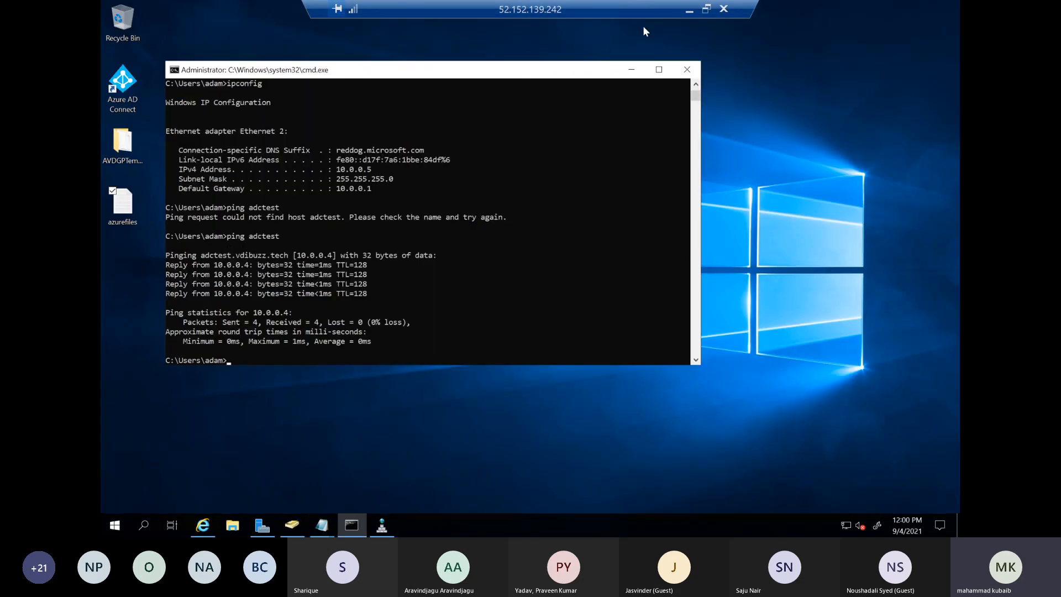
Switch to File Explorer on the local machine, launch the DC (3) remote desktop file from Downloads and accept the connection
{"action": "left_click", "coordinate": [688, 11]}
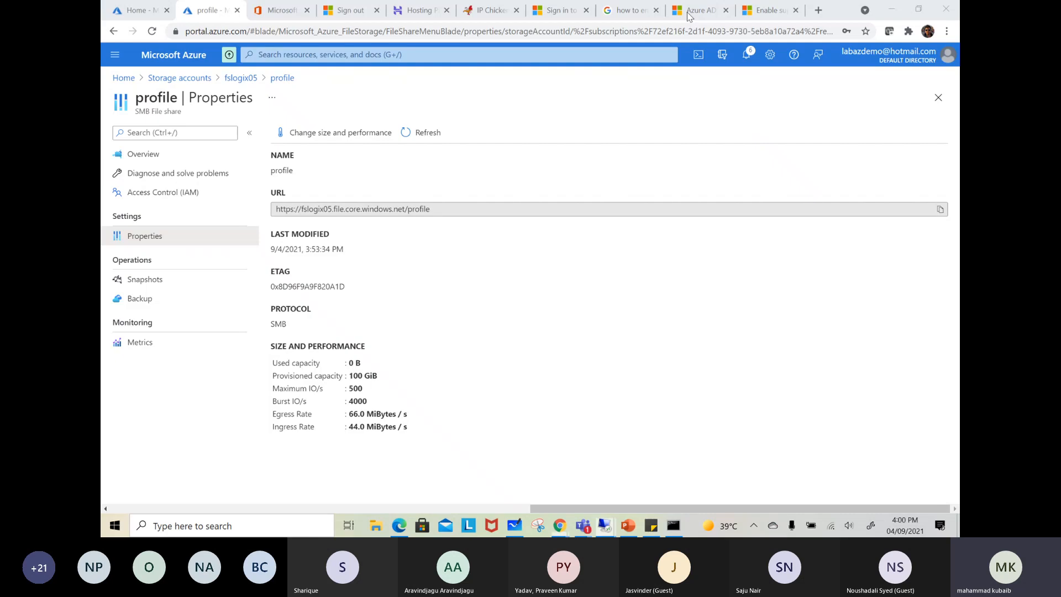
{"action": "left_click", "coordinate": [371, 525]}
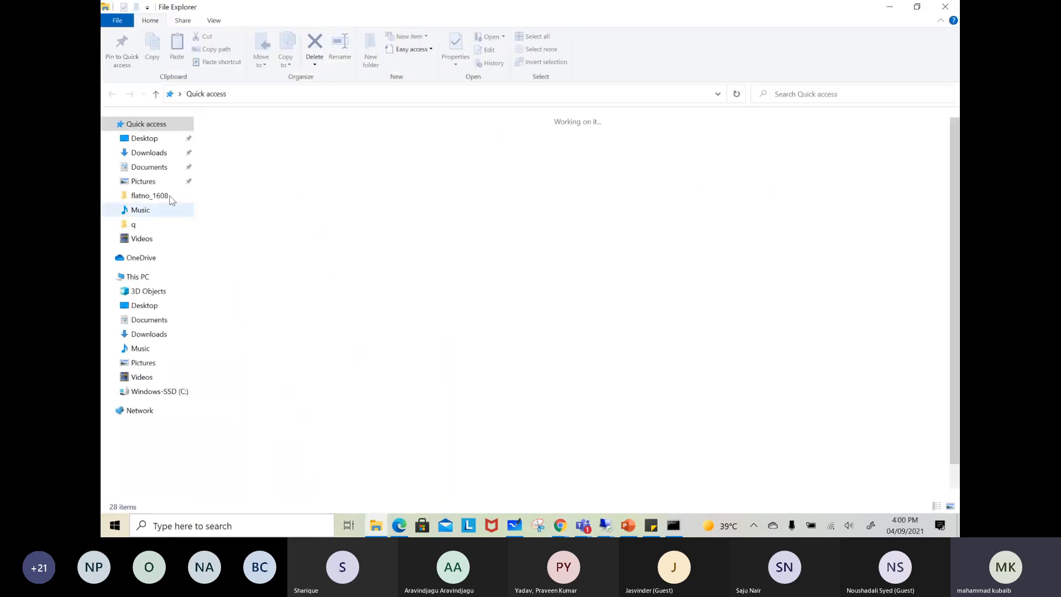
{"action": "left_click", "coordinate": [149, 151]}
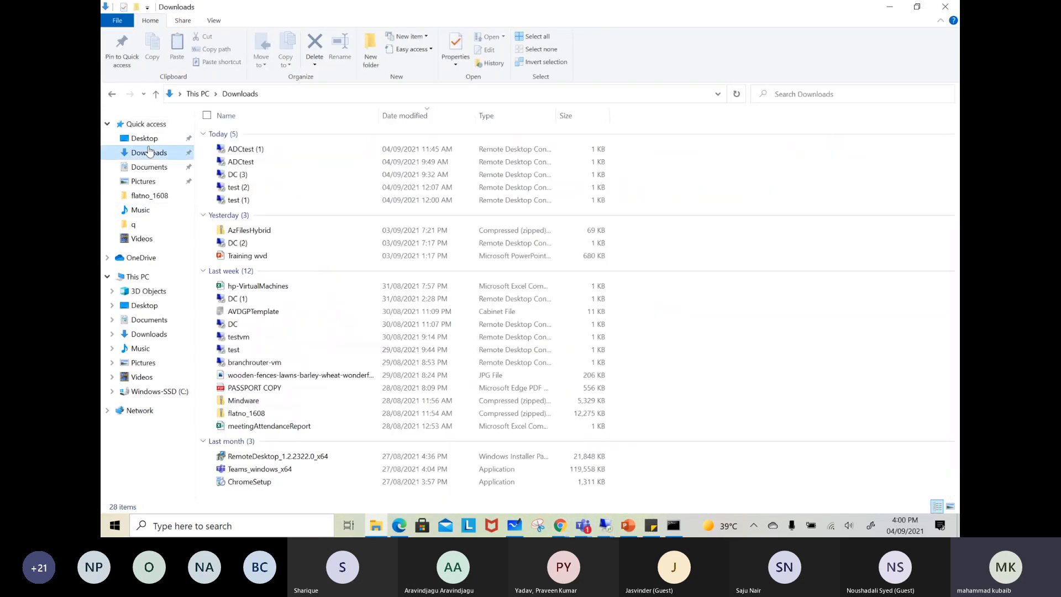
{"action": "double_click", "coordinate": [305, 175]}
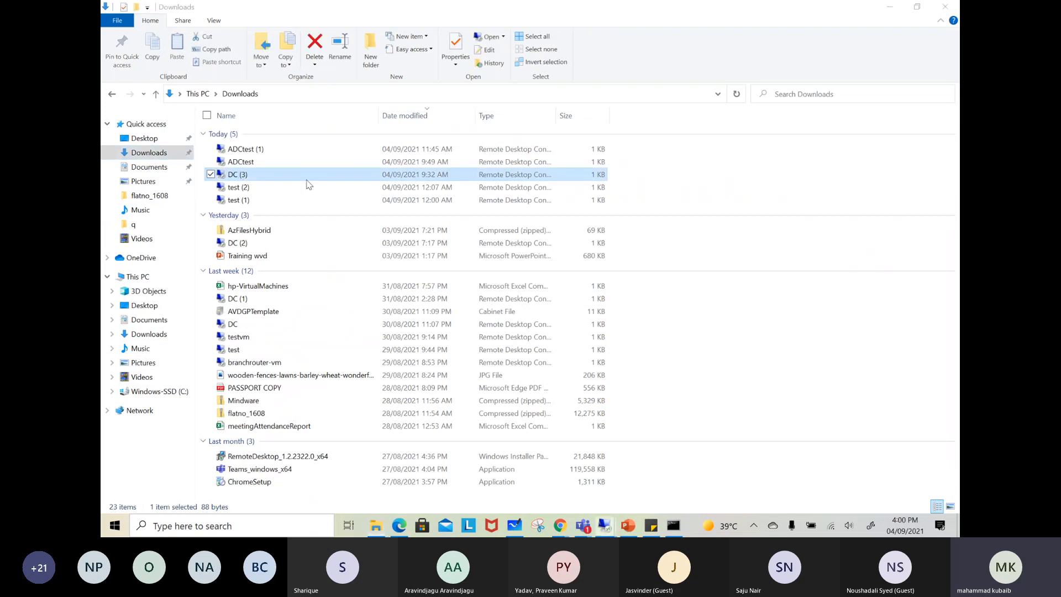
{"action": "left_click", "coordinate": [612, 326]}
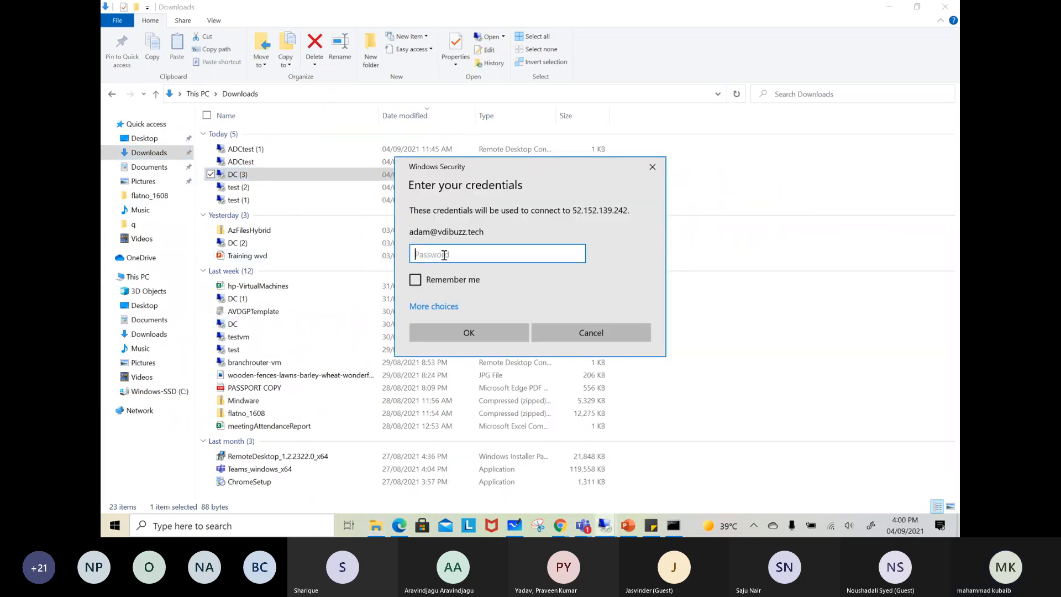
{"action": "type", "text": "•••••••••"}
{"action": "key", "text": "BackSpace"}
{"action": "key", "text": "BackSpace"}
{"action": "key", "text": "BackSpace"}
{"action": "key", "text": "BackSpace"}
{"action": "key", "text": "BackSpace"}
{"action": "key", "text": "BackSpace"}
{"action": "key", "text": "BackSpace"}
{"action": "key", "text": "BackSpace"}
{"action": "key", "text": "BackSpace"}
Sign in to the DC (3) remote session with a different account, wvdadmin, enter the account password, and accept the certificate warning
{"action": "left_click", "coordinate": [433, 306]}
{"action": "left_click", "coordinate": [465, 365]}
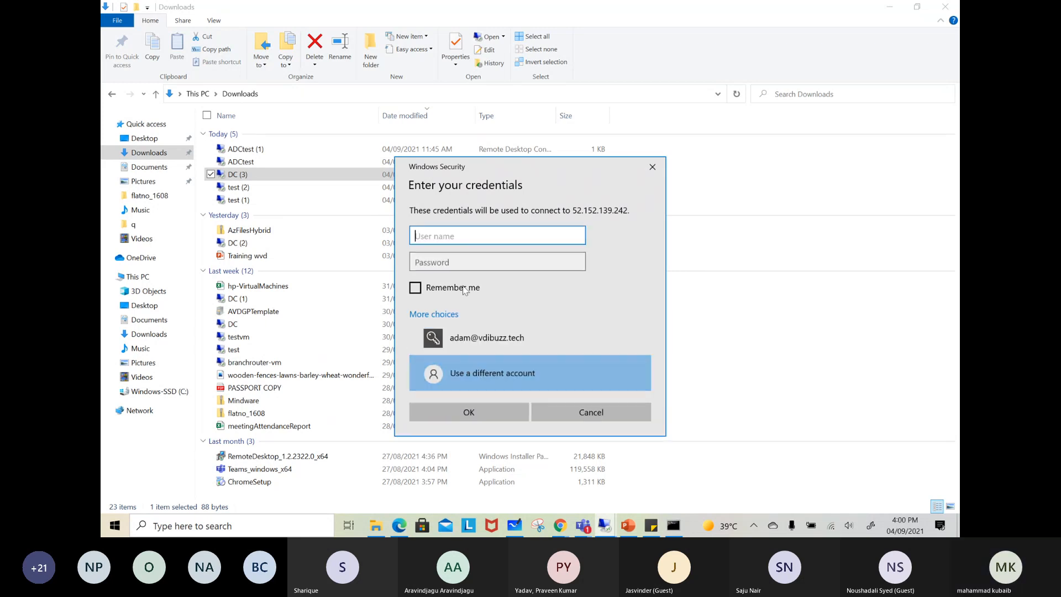
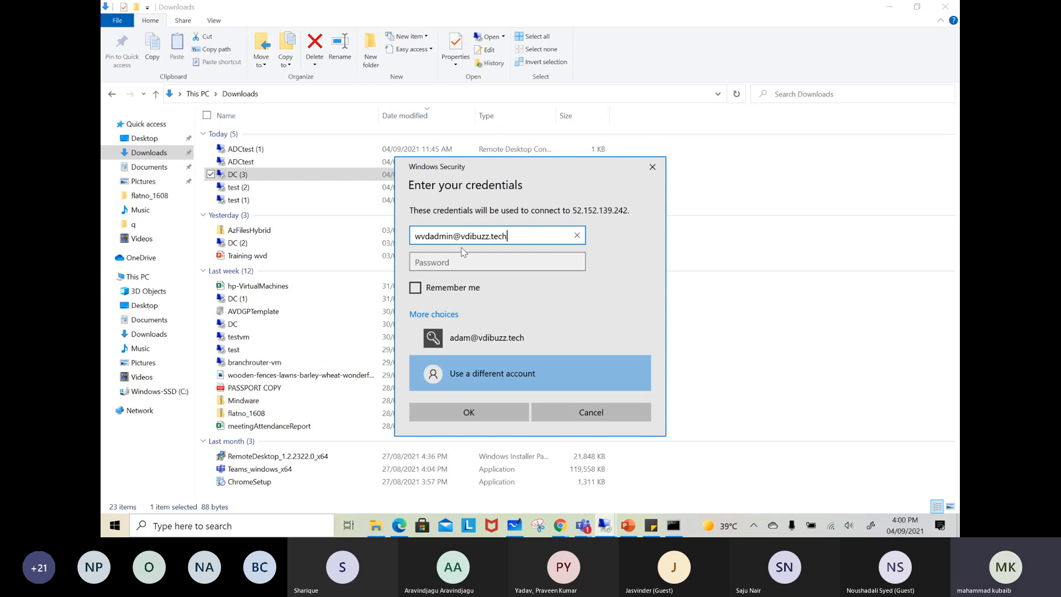
{"action": "left_click", "coordinate": [463, 258]}
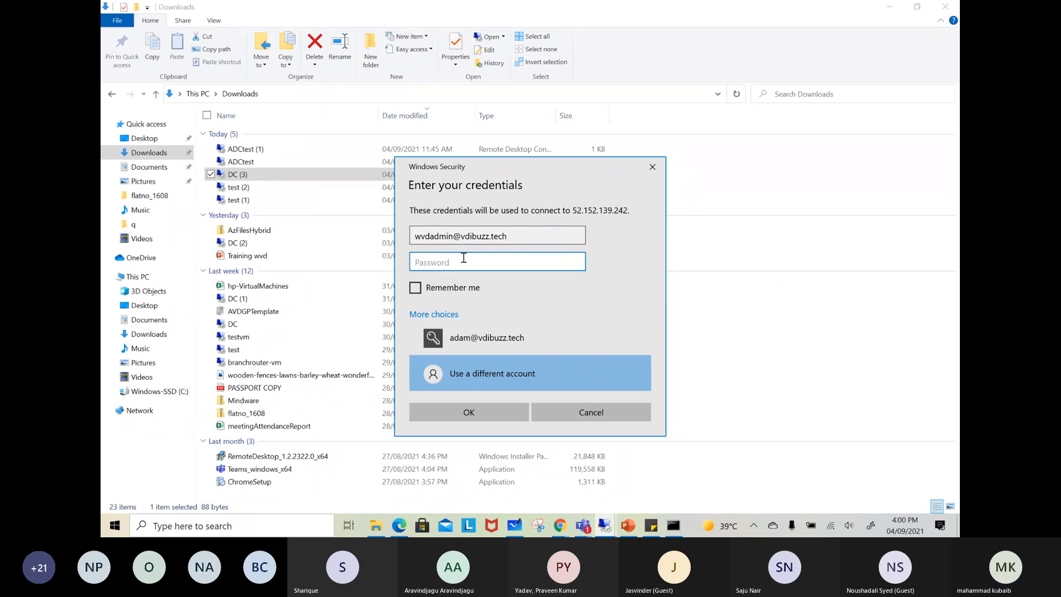
{"action": "type", "text": "•••••••"}
{"action": "key", "text": "Return"}
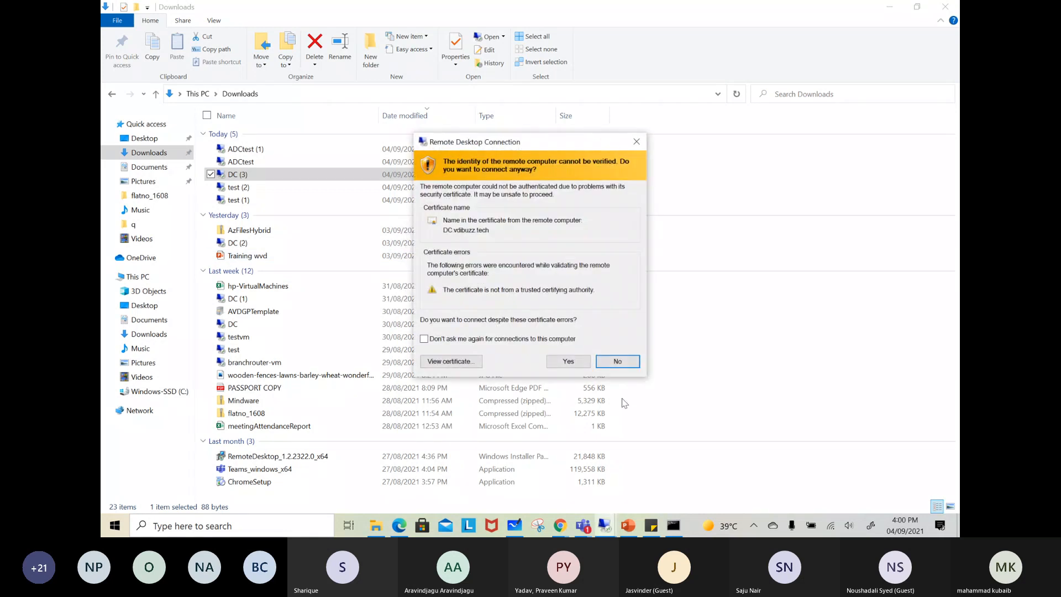
{"action": "left_click", "coordinate": [583, 362]}
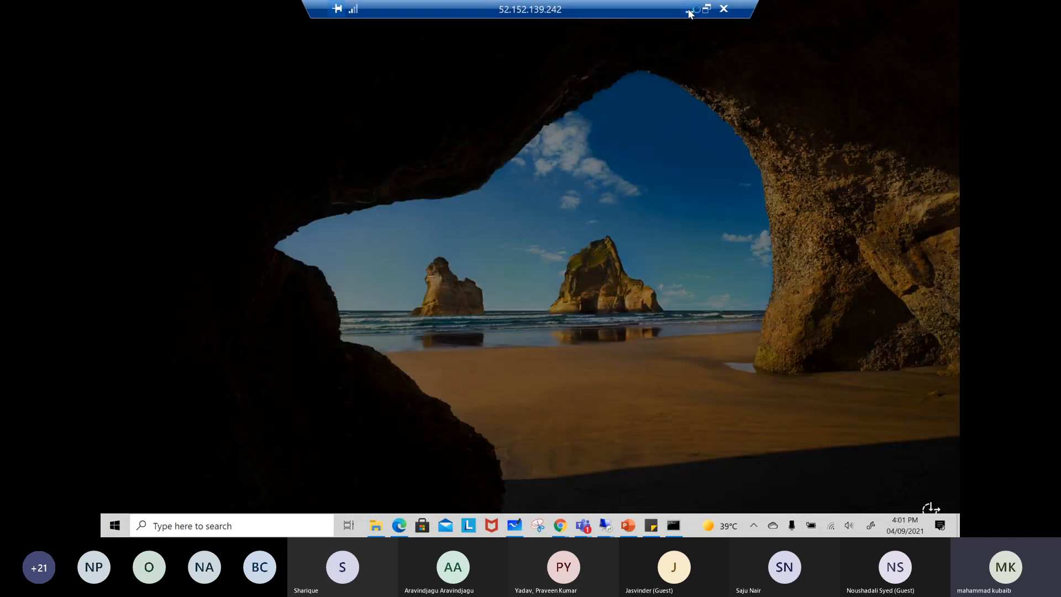
{"action": "left_click", "coordinate": [688, 10]}
{"action": "mouse_move", "coordinate": [604, 525]}
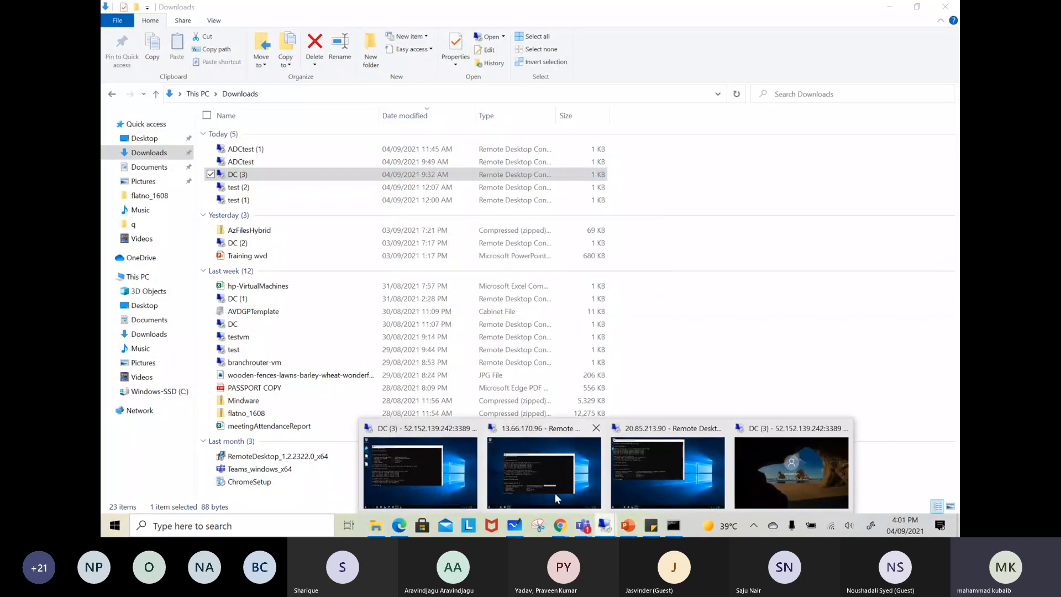
{"action": "left_click", "coordinate": [427, 479]}
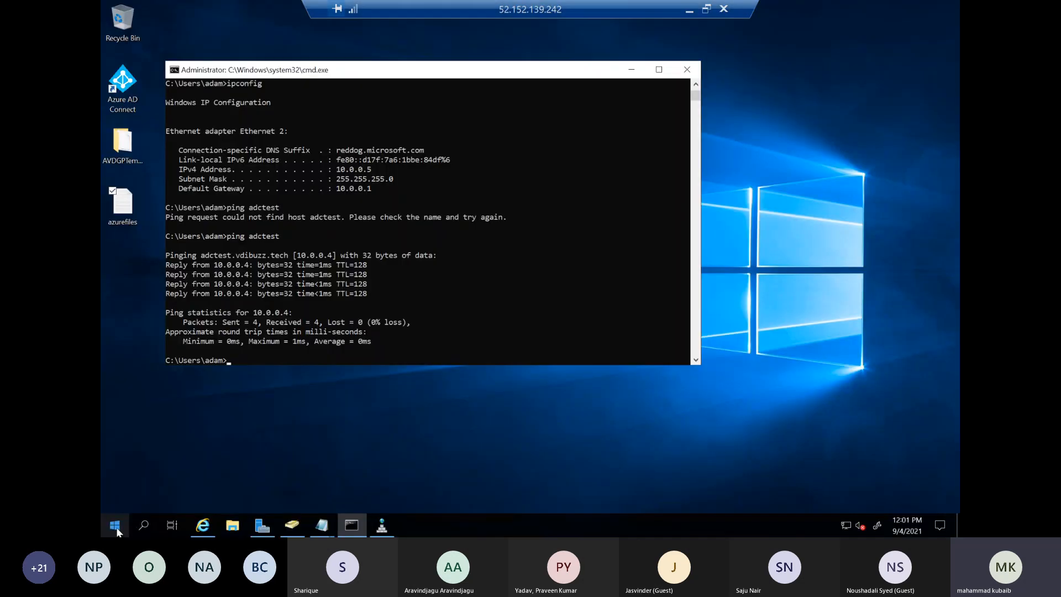
{"action": "right_click", "coordinate": [117, 530]}
{"action": "left_click", "coordinate": [141, 472]}
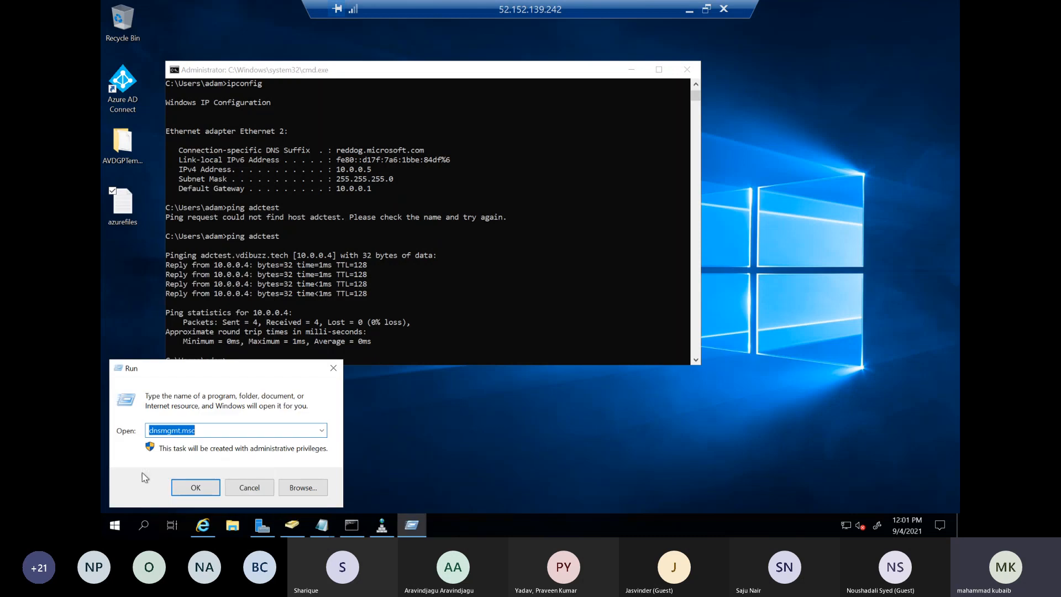
{"action": "left_click", "coordinate": [322, 431]}
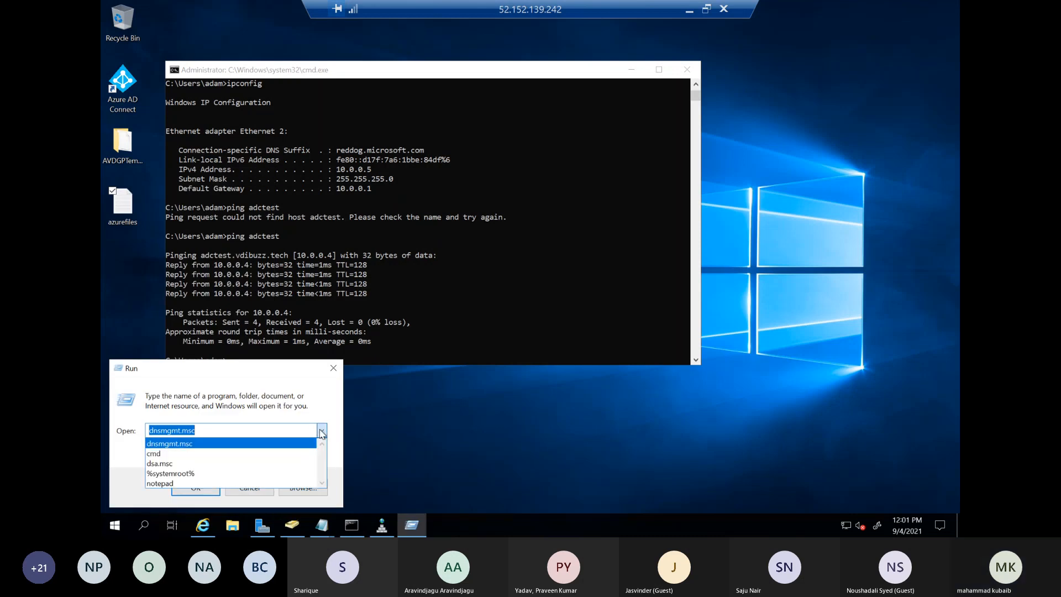
{"action": "left_click", "coordinate": [689, 12]}
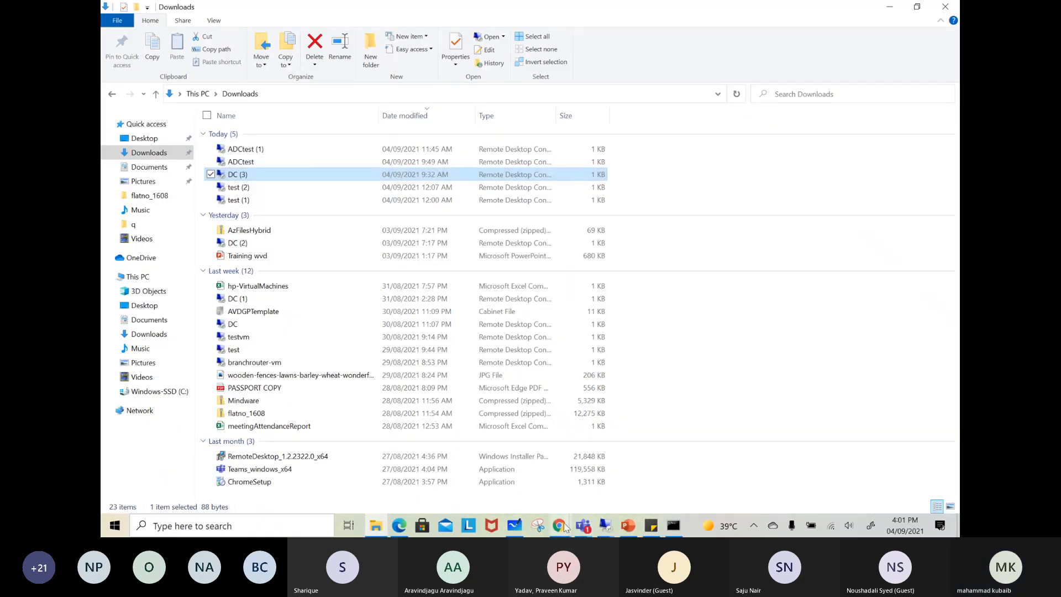
Copy the URL of the profile share from its properties in the Azure portal and switch to the wvdadmin remote session
{"action": "mouse_move", "coordinate": [564, 527]}
{"action": "left_click", "coordinate": [516, 483]}
{"action": "left_click", "coordinate": [941, 210]}
{"action": "mouse_move", "coordinate": [606, 526]}
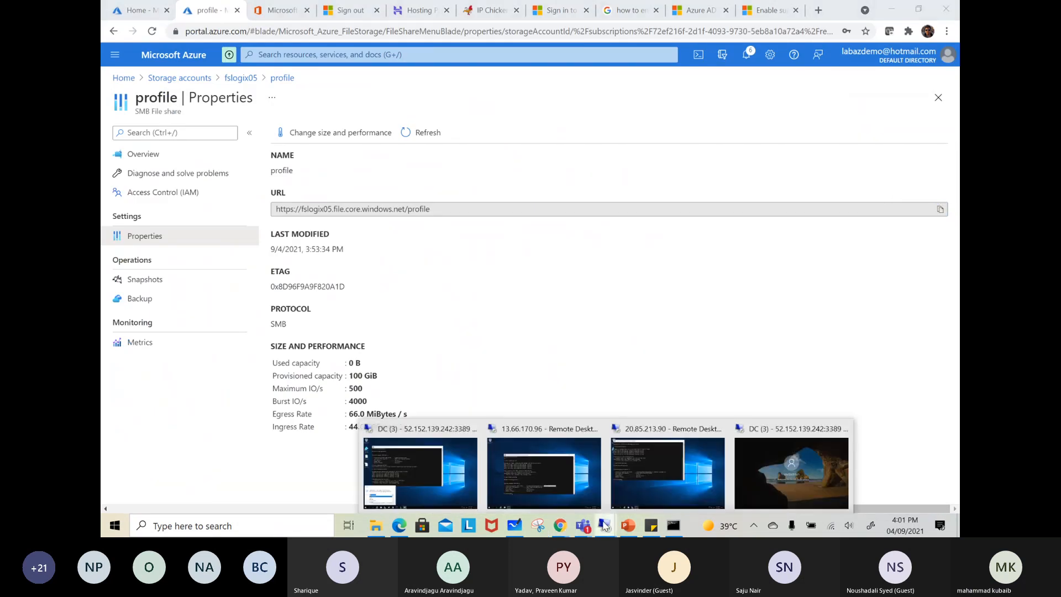
{"action": "left_click", "coordinate": [797, 467]}
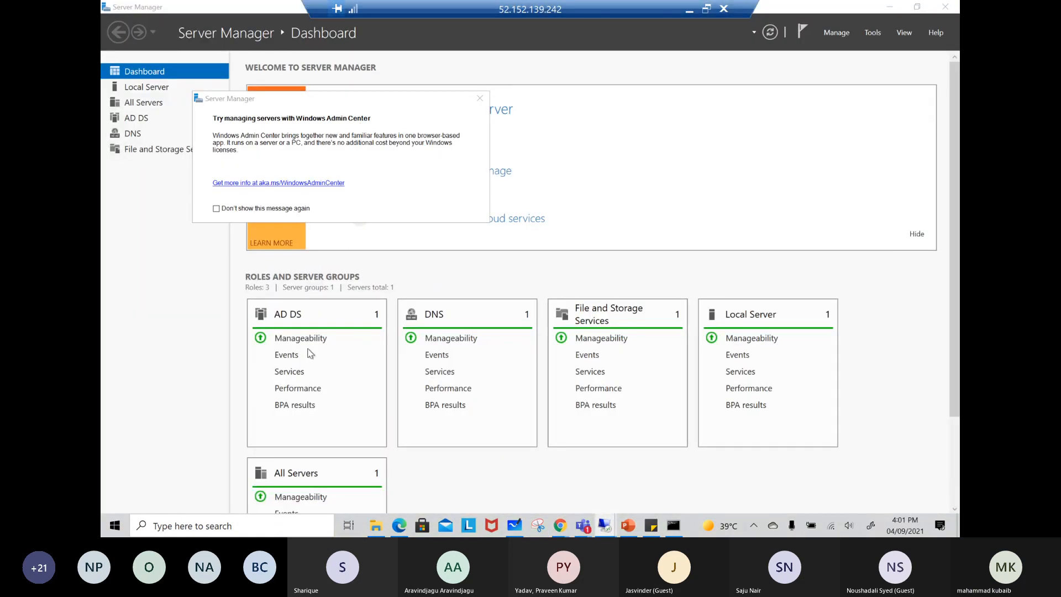
Paste the copied URL into the Run dialog, edit it to \\fslogix05.file.core.windows.net\profile and run it
{"action": "right_click", "coordinate": [115, 525]}
{"action": "left_click", "coordinate": [150, 464]}
{"action": "type", "text": "\\\\"}
{"action": "type", "text": "https://fslogix05.file.core.windows.net/profile"}
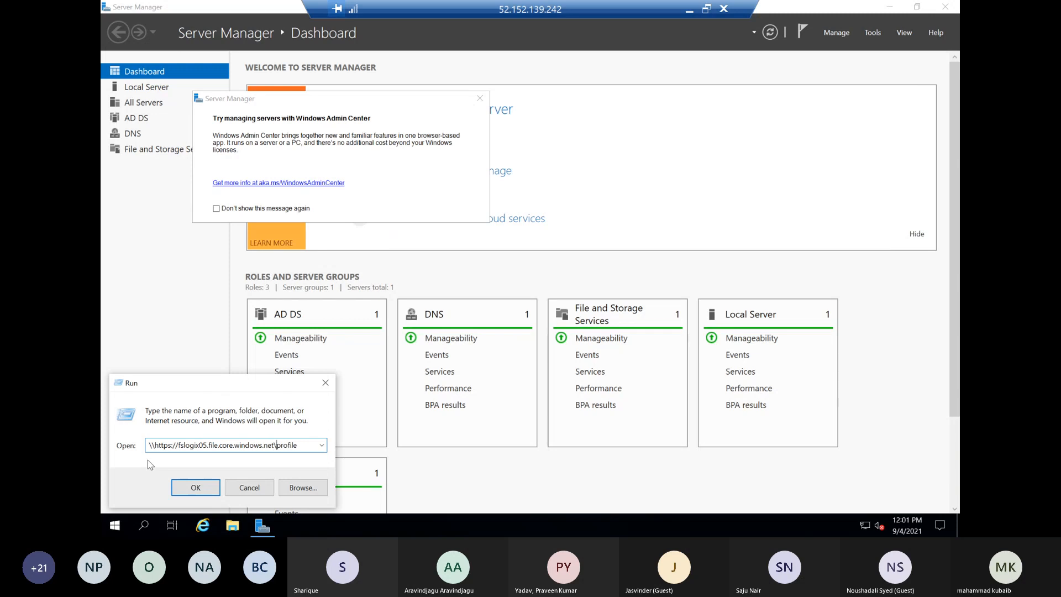
{"action": "left_click_drag", "start_coordinate": [181, 444], "coordinate": [142, 460]}
{"action": "key", "text": "BackSpace"}
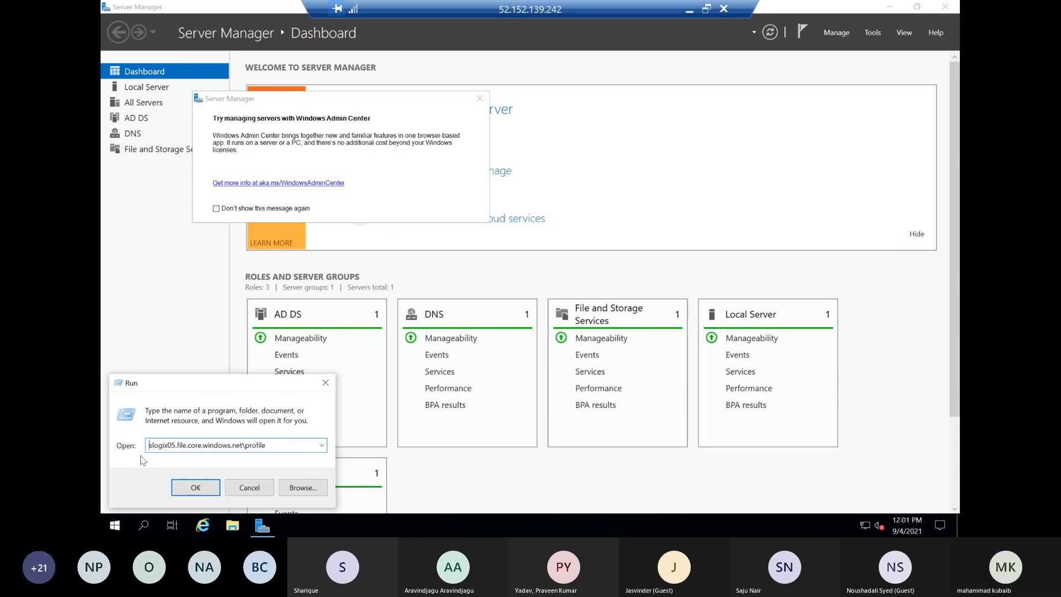
{"action": "type", "text": "\\f"}
{"action": "left_click", "coordinate": [195, 487]}
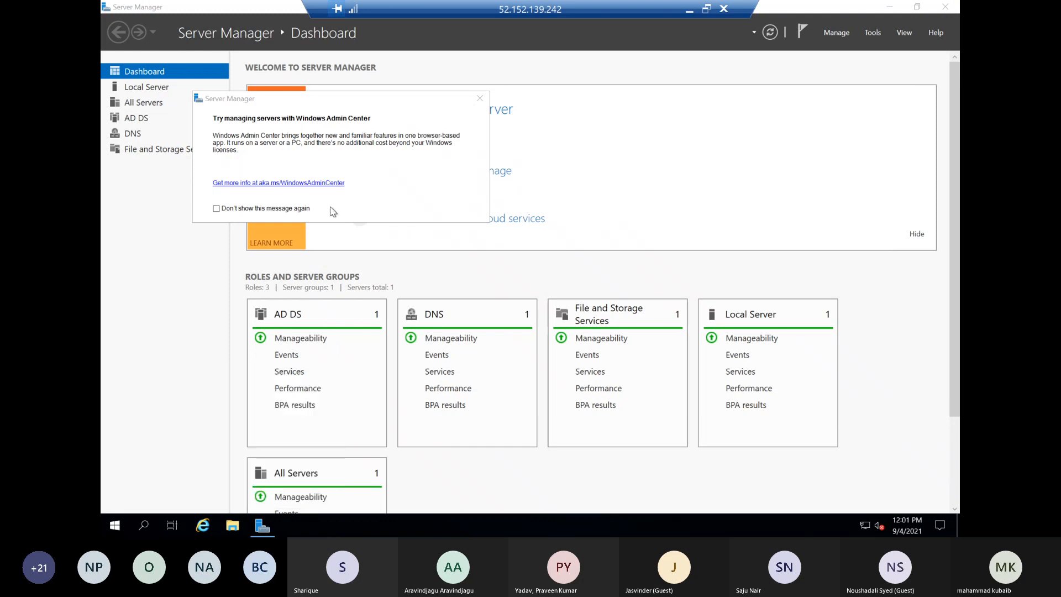
Dismiss the Windows Admin Center message and close Server Manager
{"action": "left_click", "coordinate": [481, 100]}
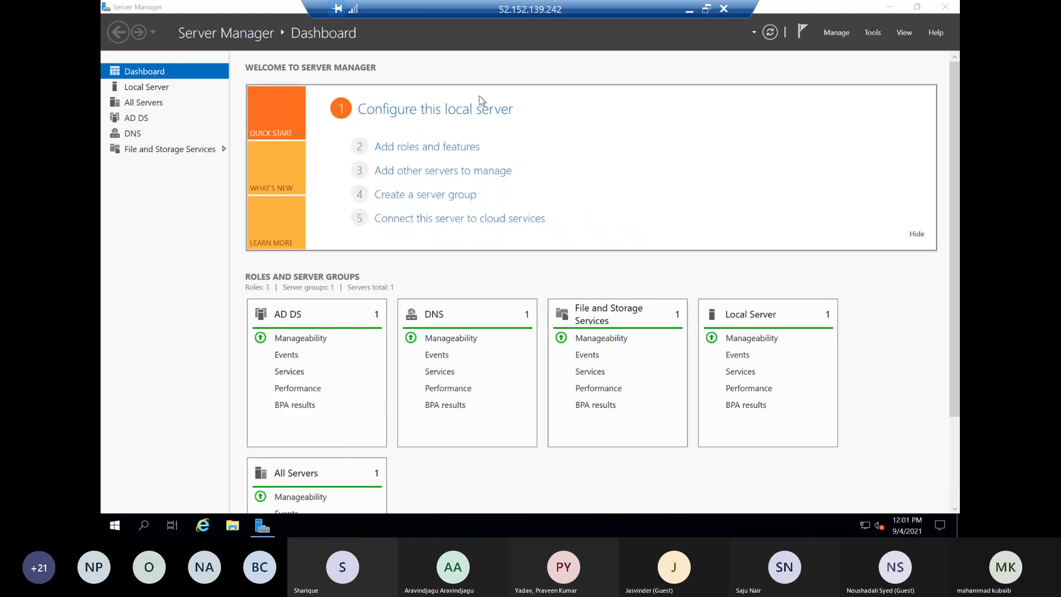
{"action": "left_click", "coordinate": [945, 8]}
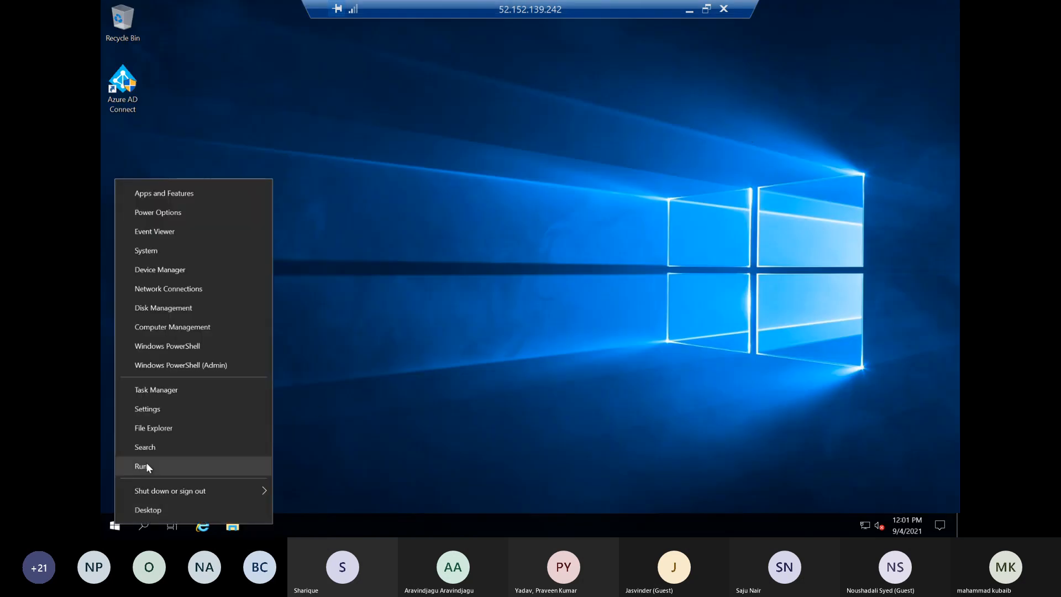
{"action": "left_click", "coordinate": [145, 464]}
{"action": "left_click", "coordinate": [321, 445]}
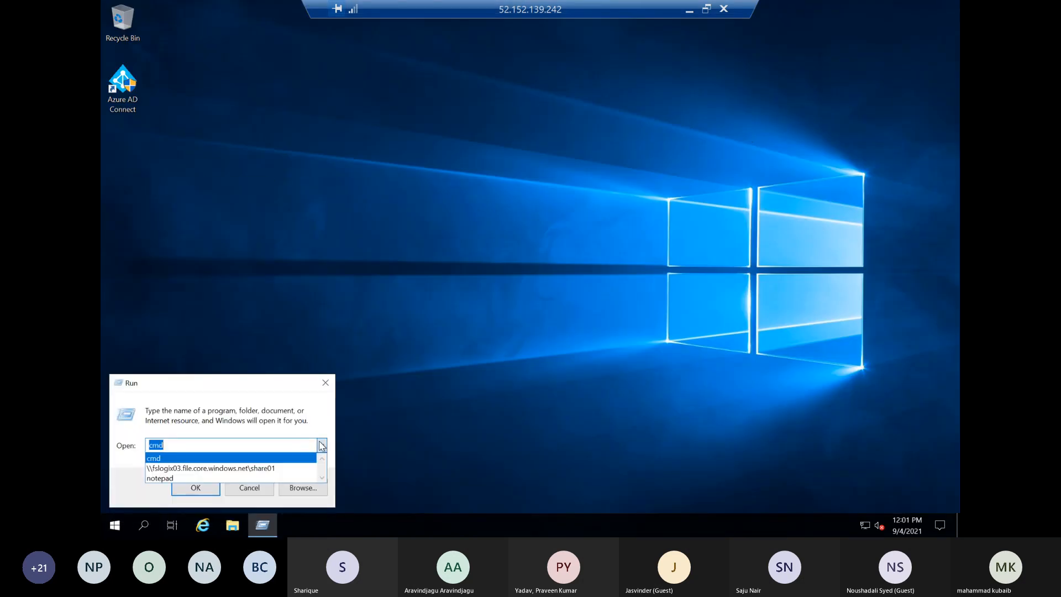
{"action": "left_click", "coordinate": [182, 468]}
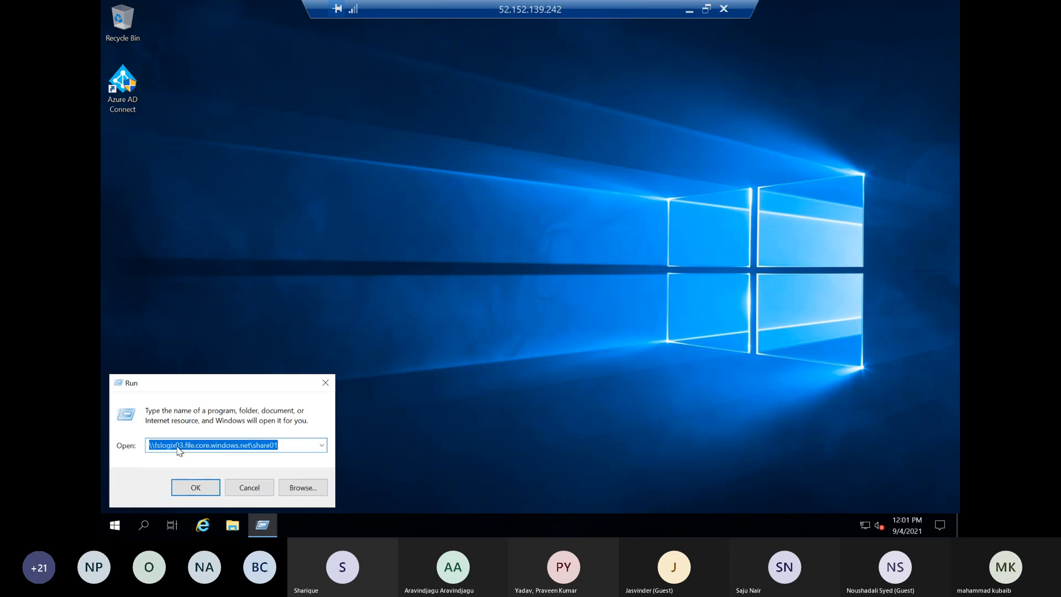
{"action": "left_click", "coordinate": [180, 445]}
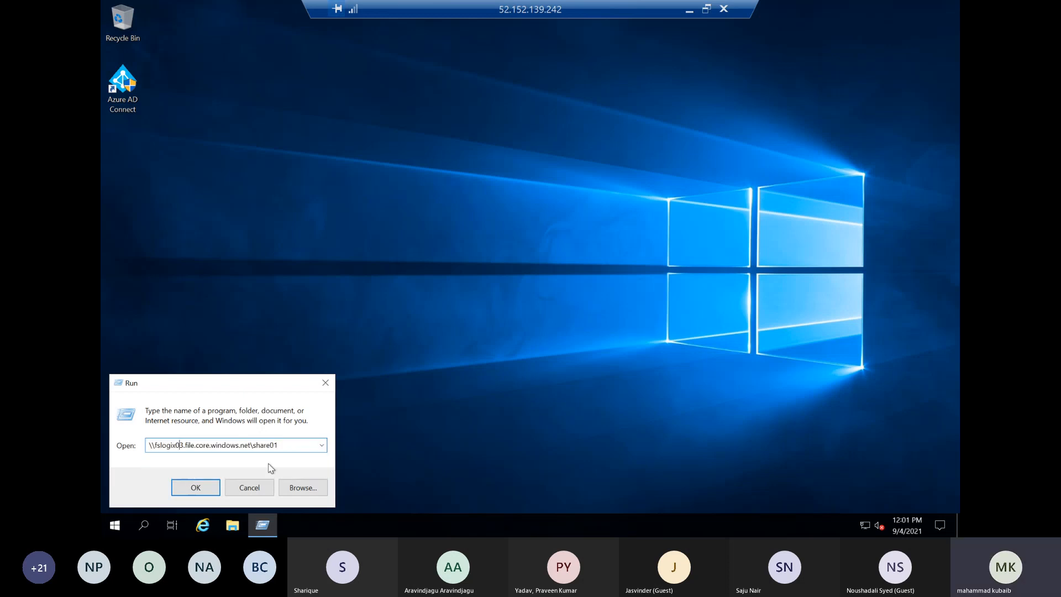
{"action": "key", "text": "BackSpace"}
Minimize the remote session, dismiss the local network credentials prompt and copy the fslogix05 profile path from the local Run dialog
{"action": "left_click", "coordinate": [686, 11]}
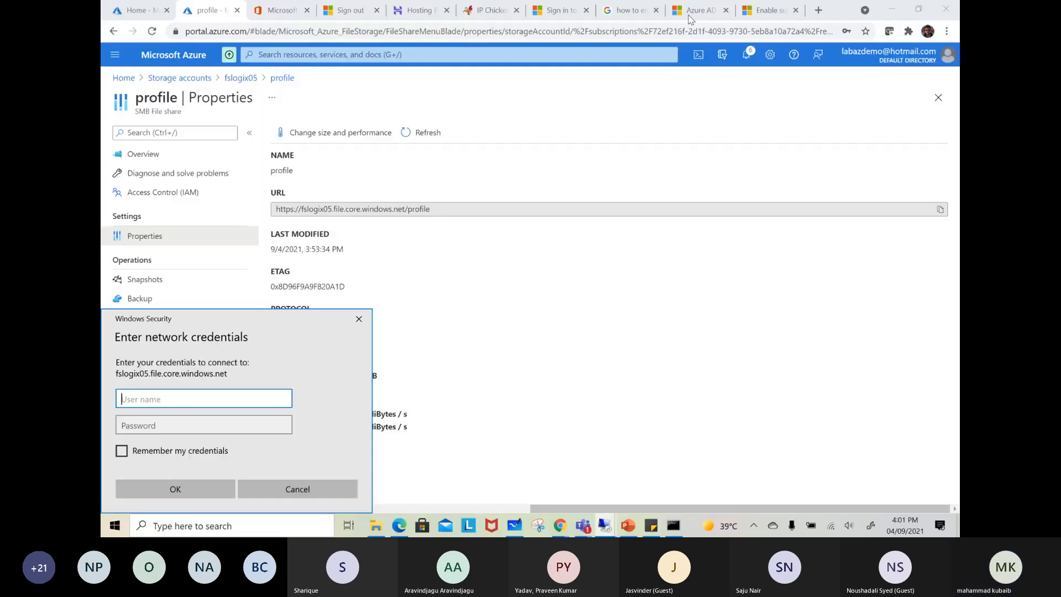
{"action": "left_click", "coordinate": [358, 319]}
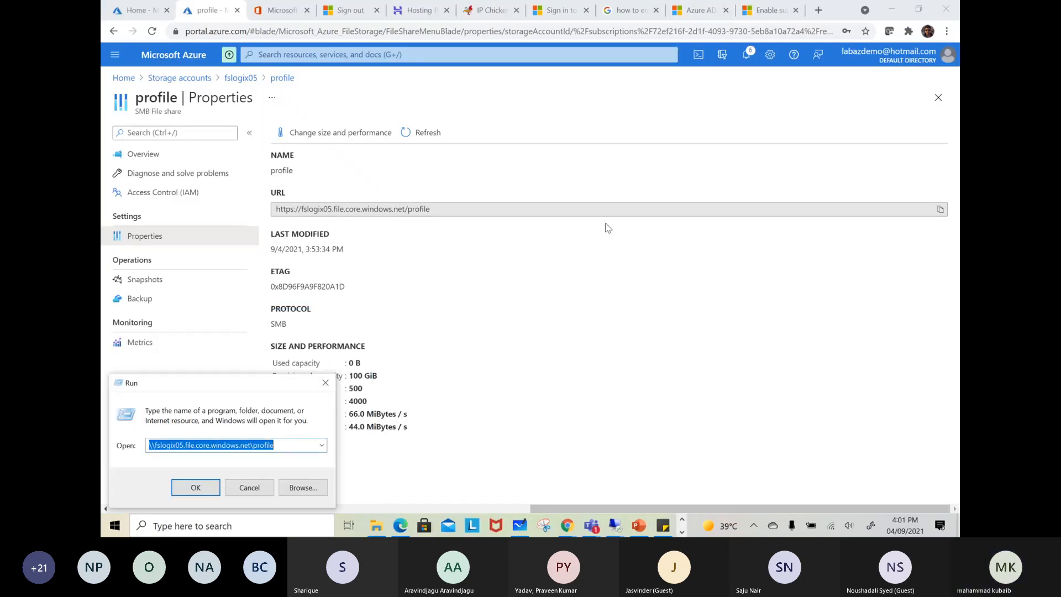
{"action": "right_click", "coordinate": [198, 450]}
{"action": "left_click", "coordinate": [130, 339]}
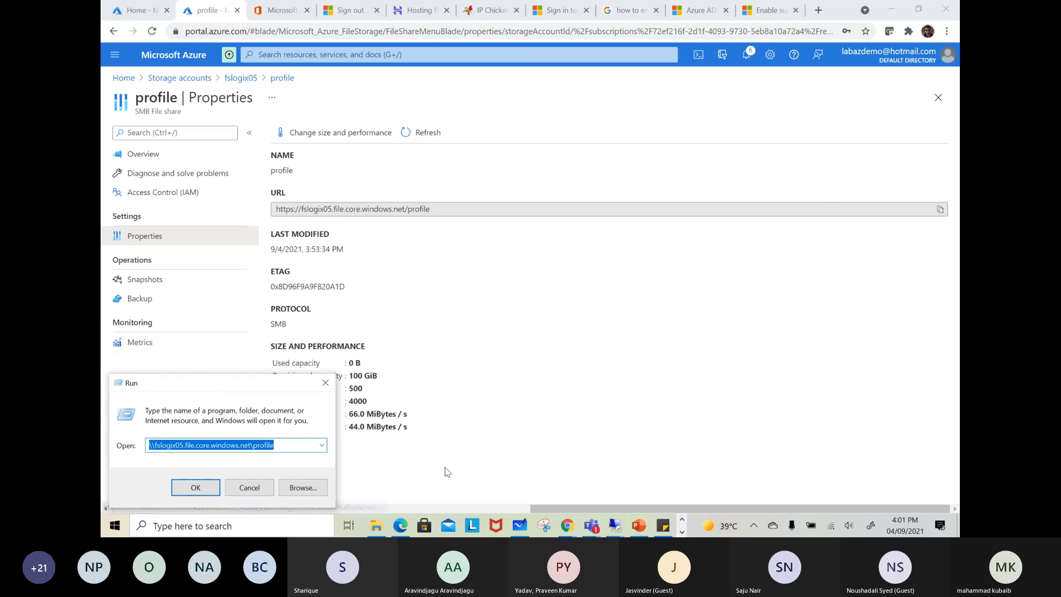
Return to the wvdadmin session on the domain controller and cancel its pending Run dialog
{"action": "mouse_move", "coordinate": [615, 525]}
{"action": "left_click", "coordinate": [775, 466]}
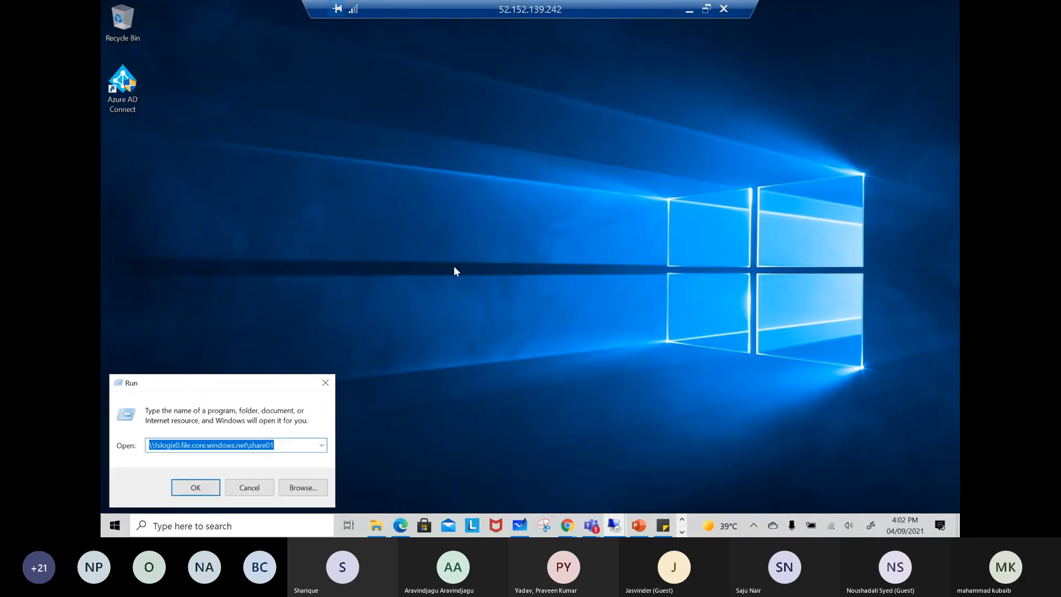
{"action": "key", "text": "super"}
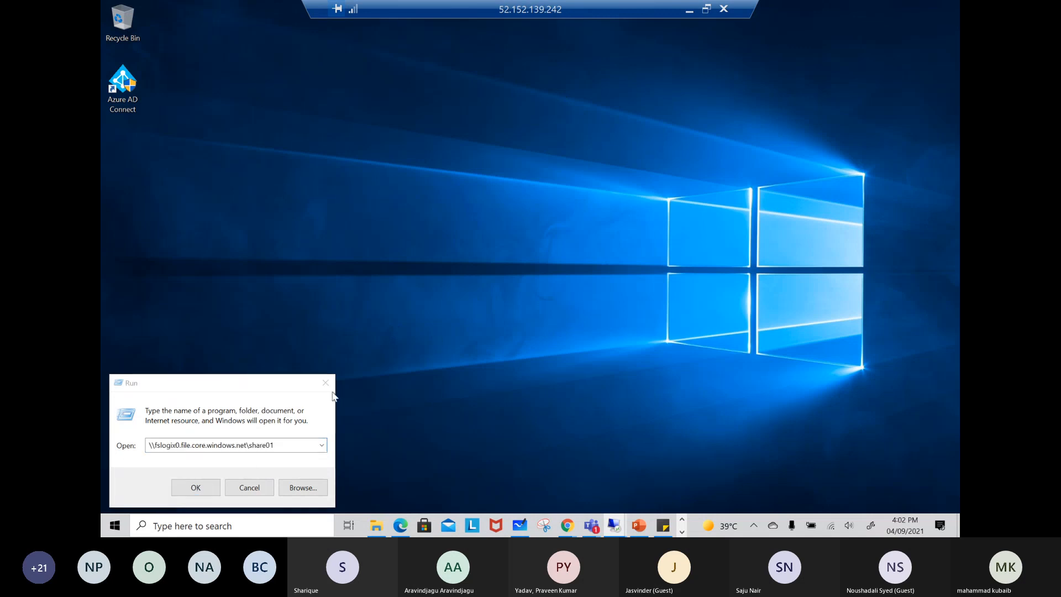
{"action": "left_click", "coordinate": [576, 385]}
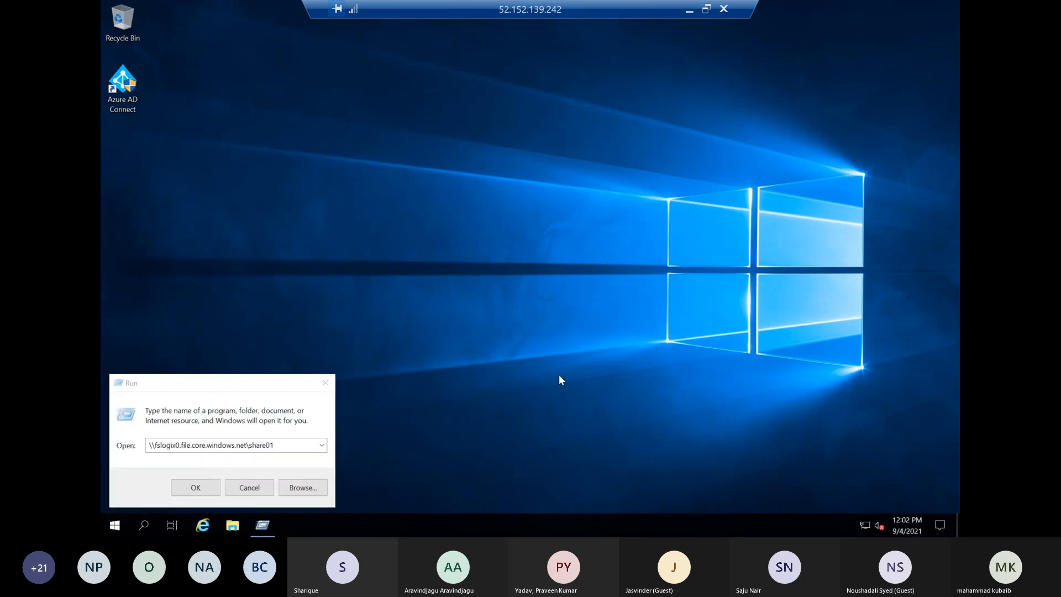
{"action": "left_click", "coordinate": [252, 489]}
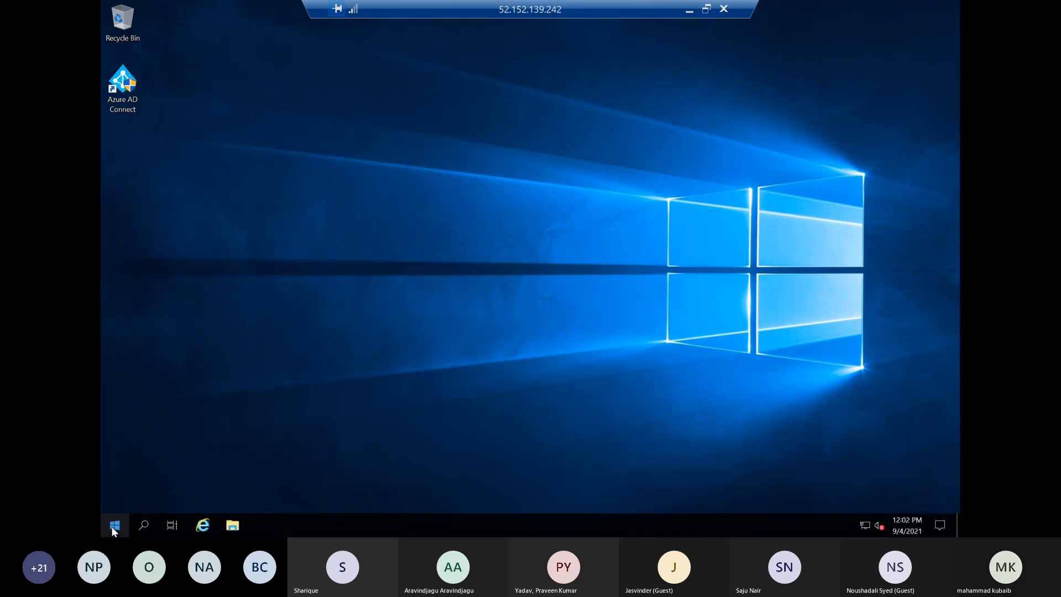
Open the \\fslogix05.file.core.windows.net\profile share by running the copied path in the wvdadmin session
{"action": "right_click", "coordinate": [115, 525]}
{"action": "left_click", "coordinate": [150, 471]}
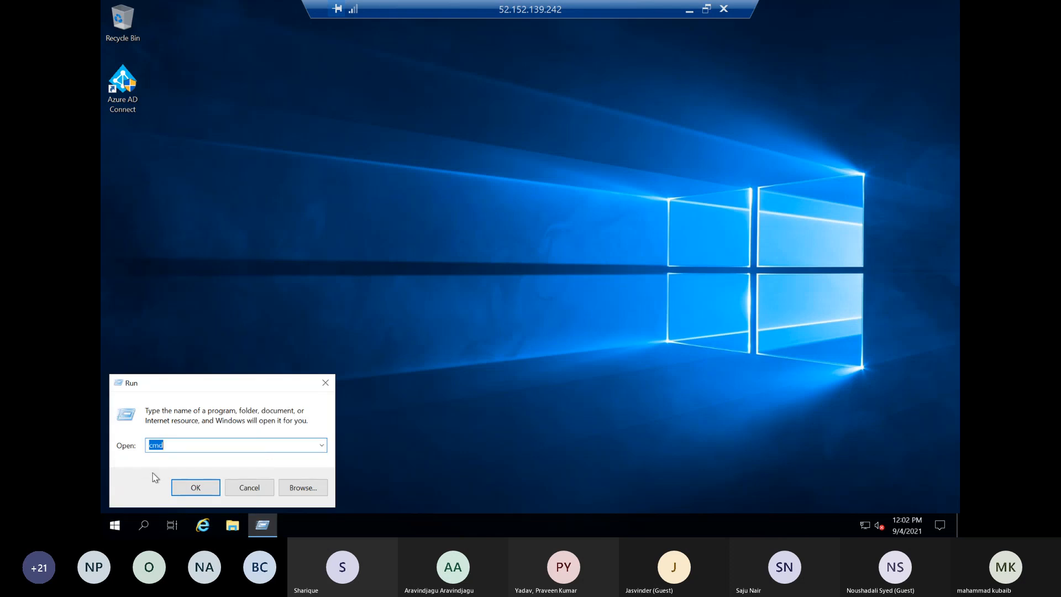
{"action": "key", "text": "ctrl+v"}
{"action": "left_click", "coordinate": [195, 487]}
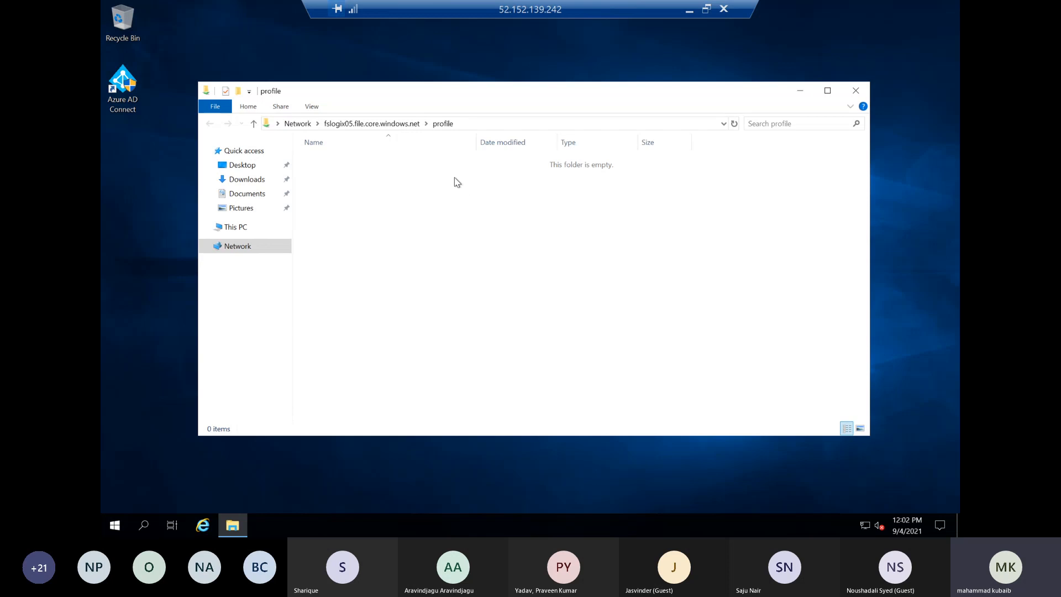
Open the profile share's security permissions for editing and start adding a group or user
{"action": "right_click", "coordinate": [435, 184]}
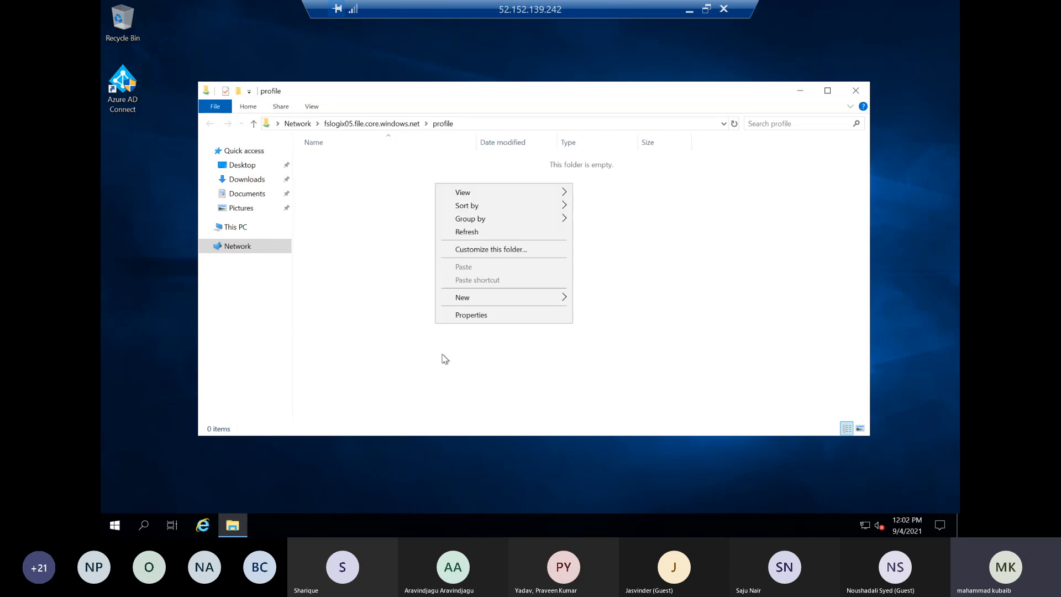
{"action": "left_click", "coordinate": [470, 315]}
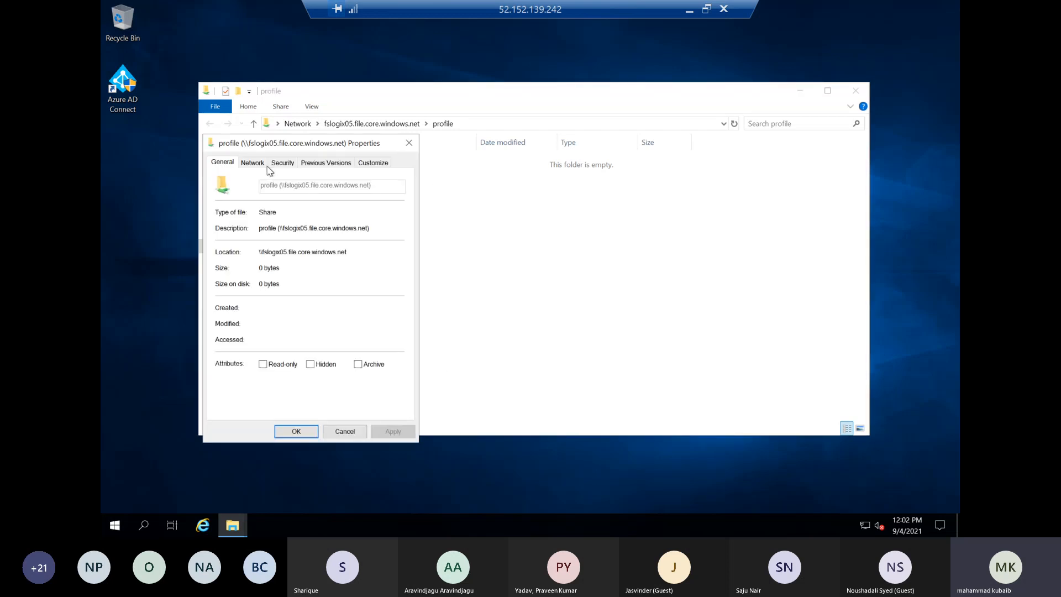
{"action": "left_click", "coordinate": [281, 163]}
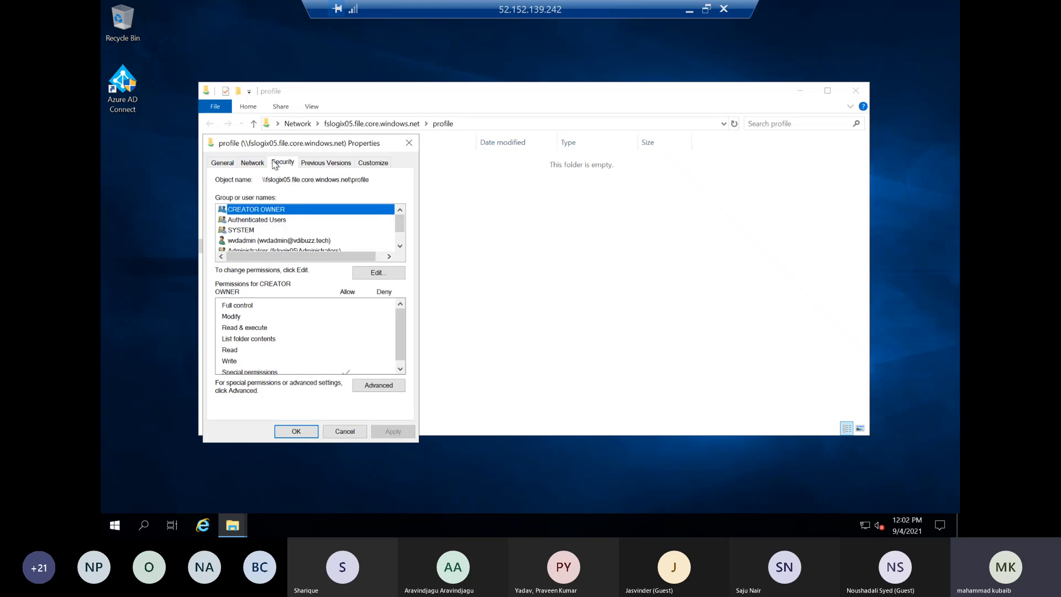
{"action": "left_click", "coordinate": [363, 273]}
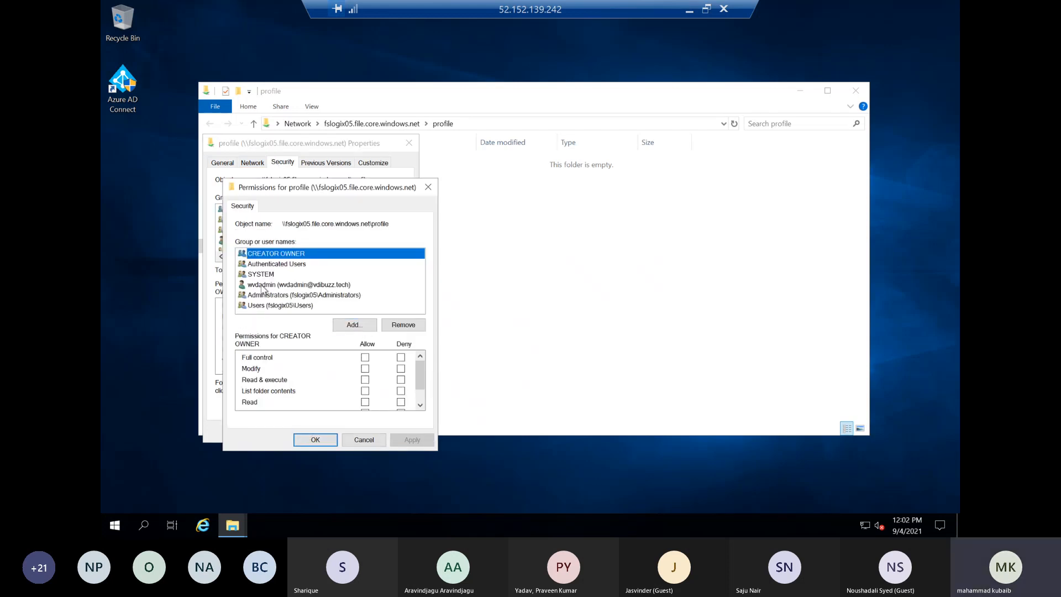
{"action": "left_click", "coordinate": [352, 324]}
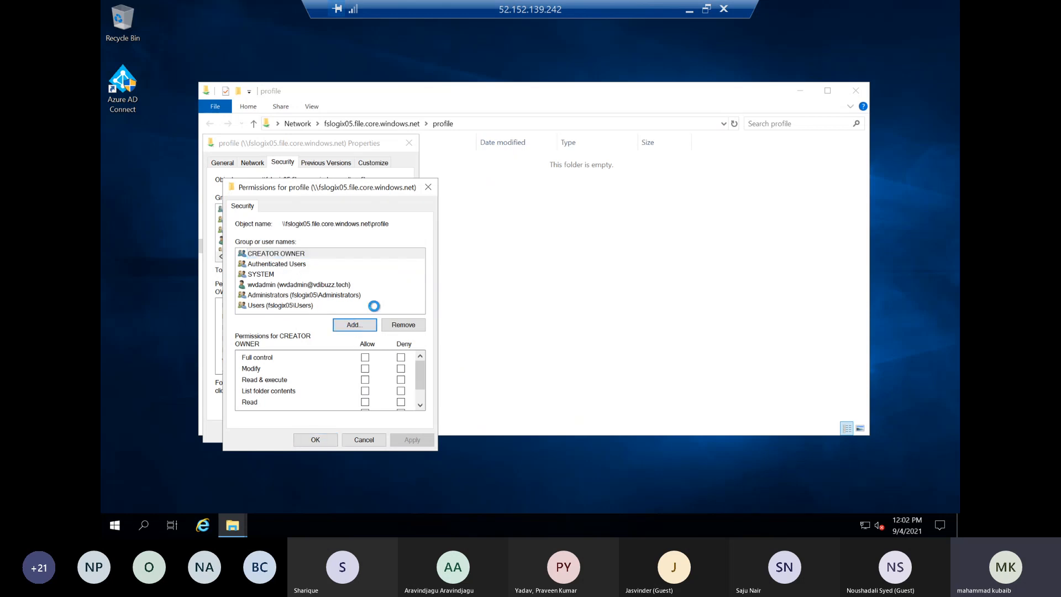
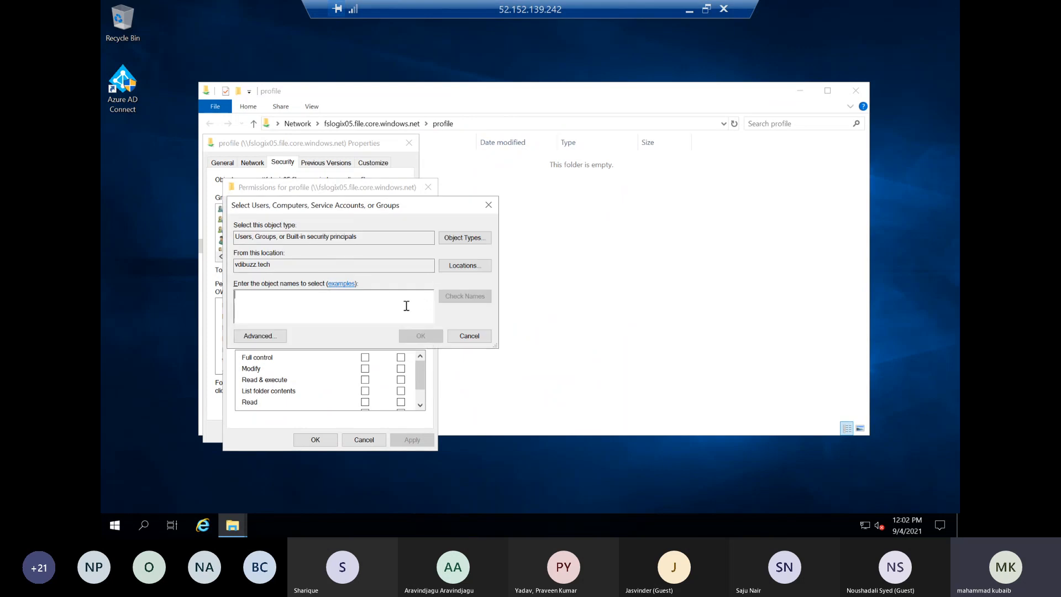
{"action": "type", "text": "domian users"}
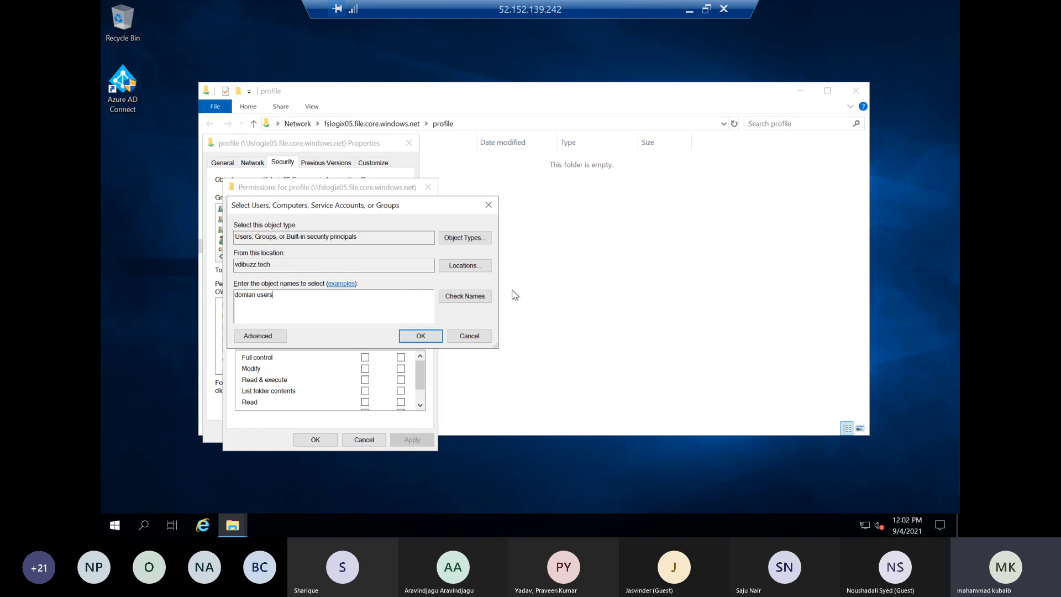
{"action": "left_click", "coordinate": [465, 296]}
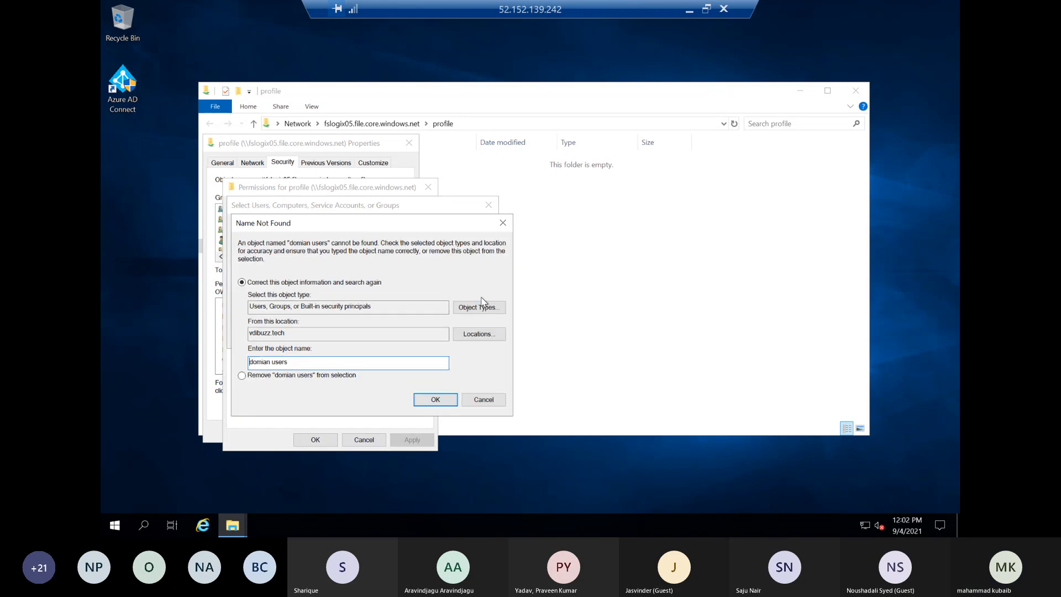
{"action": "left_click", "coordinate": [478, 401]}
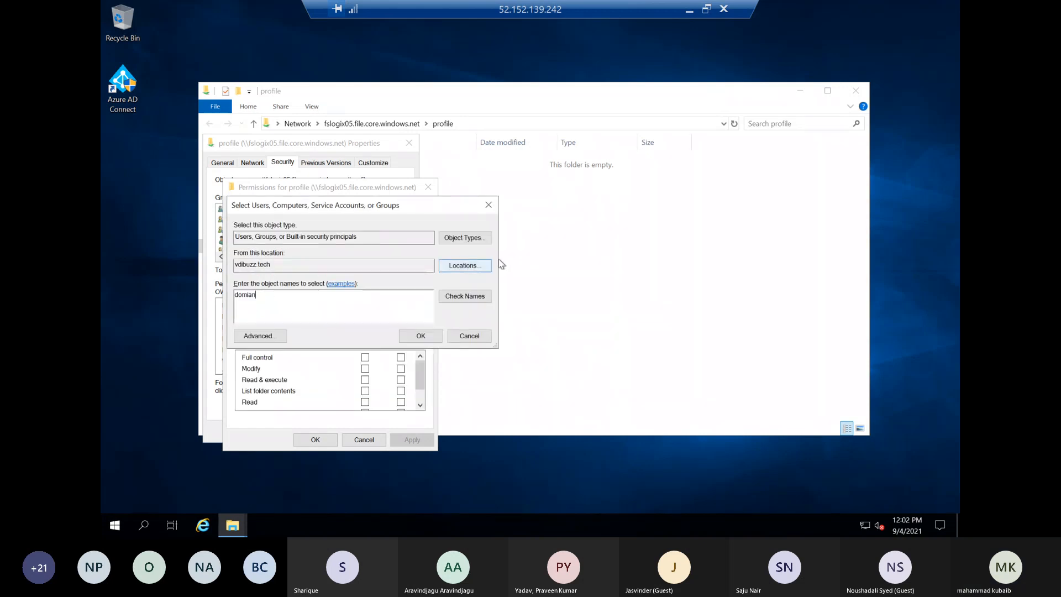
{"action": "left_click", "coordinate": [481, 297]}
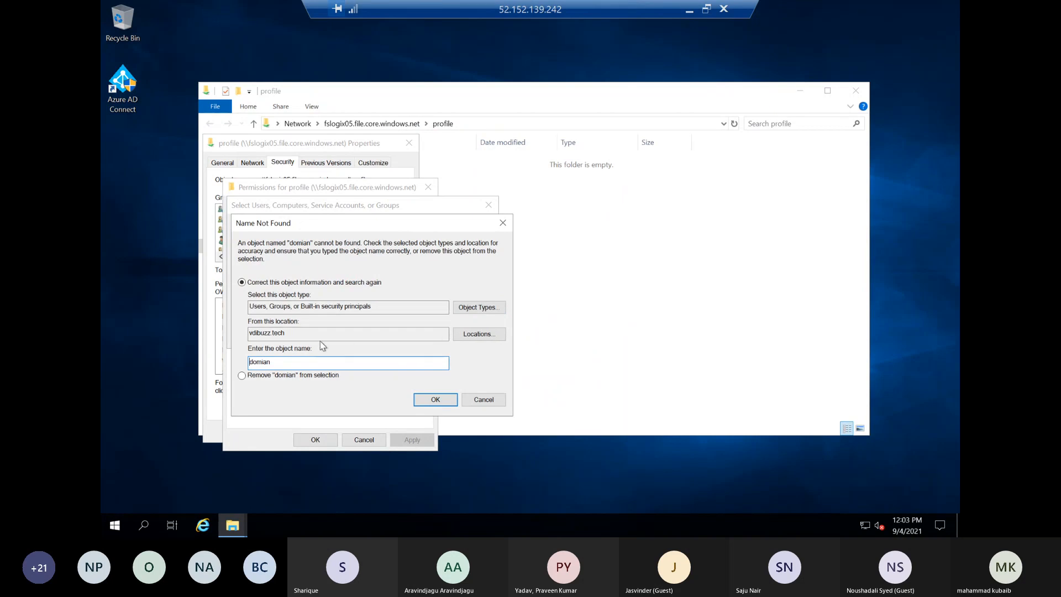
{"action": "left_click", "coordinate": [435, 399]}
Add the vdibuzz.tech Domain Users group to the profile share's permissions and apply the change
{"action": "left_click_drag", "start_coordinate": [348, 317], "coordinate": [189, 283]}
{"action": "type", "text": "domain"}
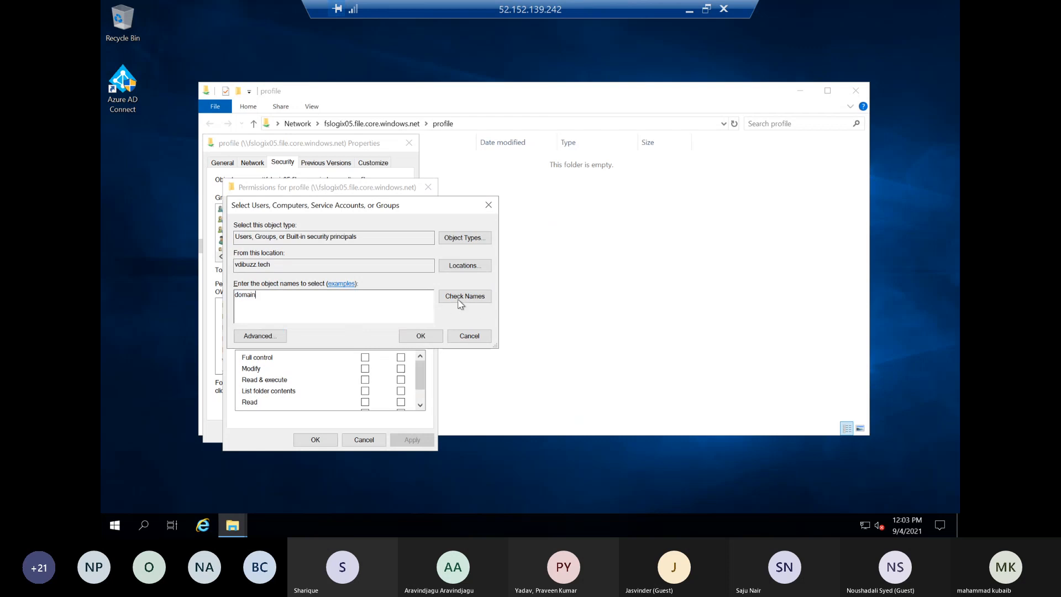
{"action": "left_click", "coordinate": [458, 303]}
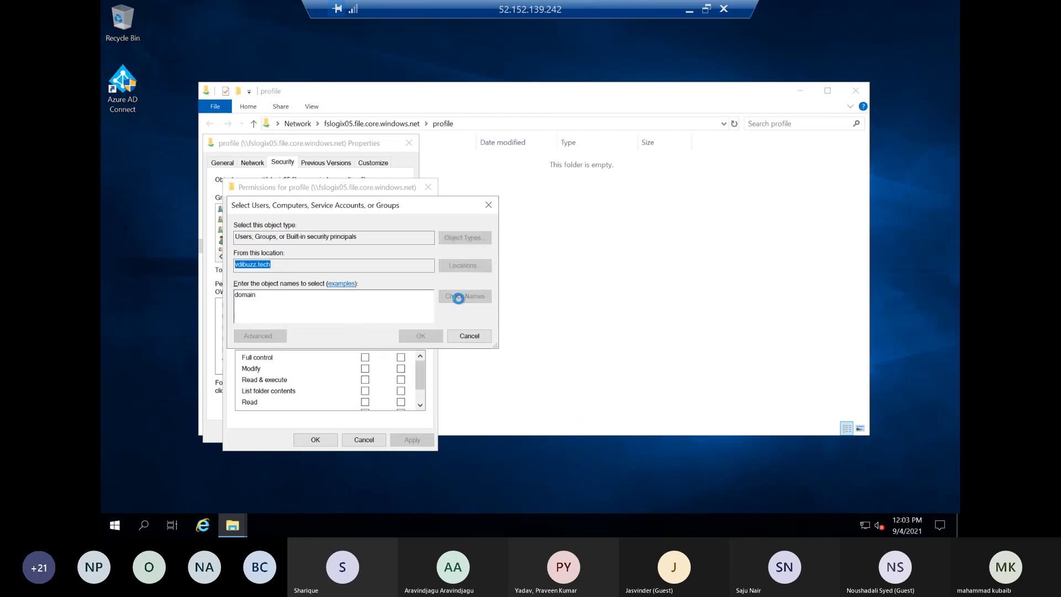
{"action": "double_click", "coordinate": [281, 338]}
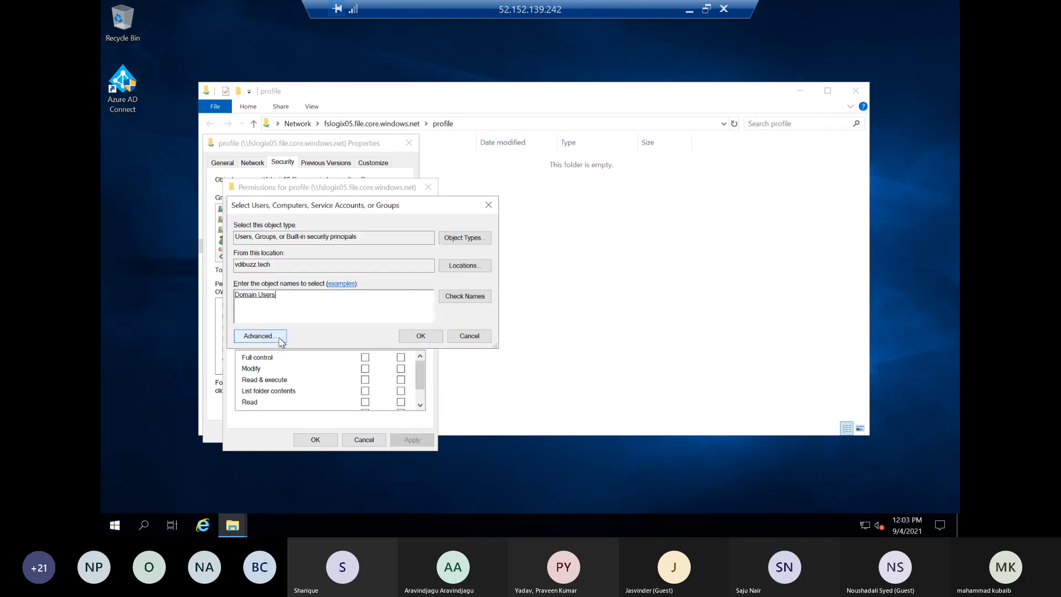
{"action": "left_click", "coordinate": [415, 334]}
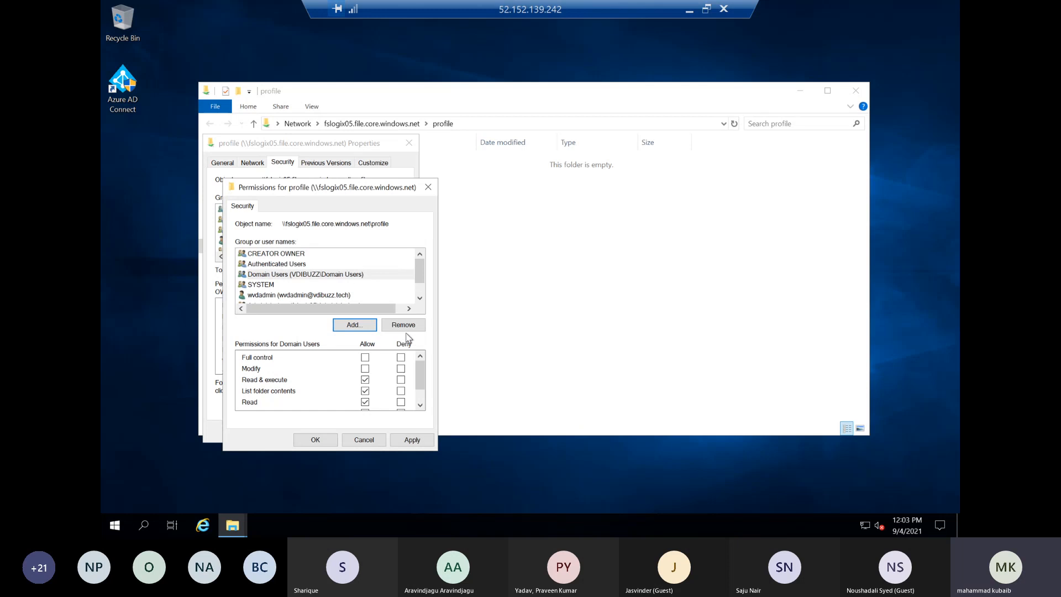
{"action": "left_click", "coordinate": [409, 441]}
{"action": "left_click", "coordinate": [574, 333]}
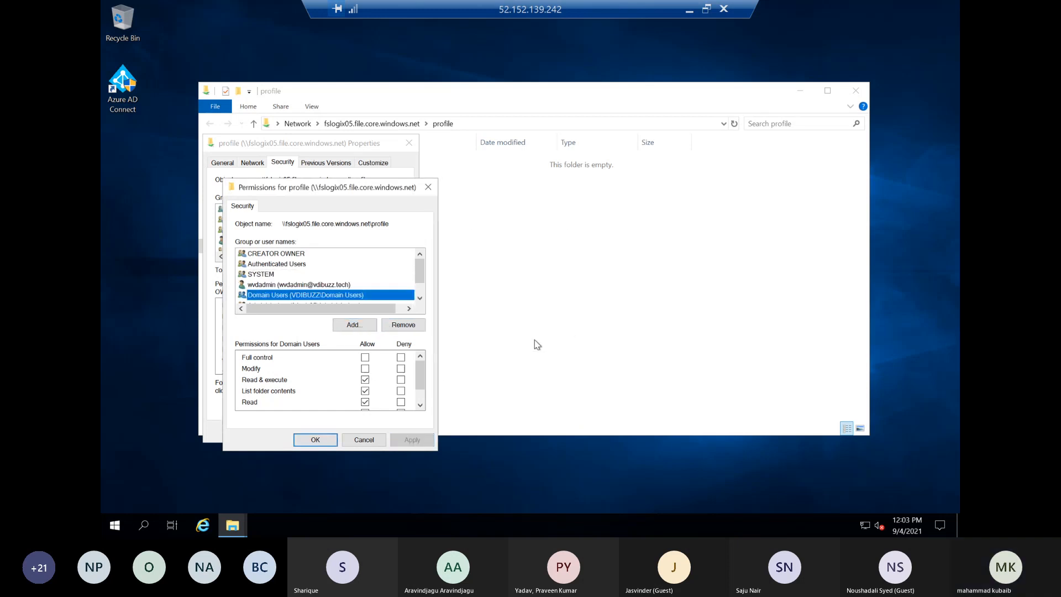
{"action": "left_click", "coordinate": [325, 441]}
In the share's advanced security settings, give Domain Users Full control applied to This folder only
{"action": "left_click", "coordinate": [388, 385]}
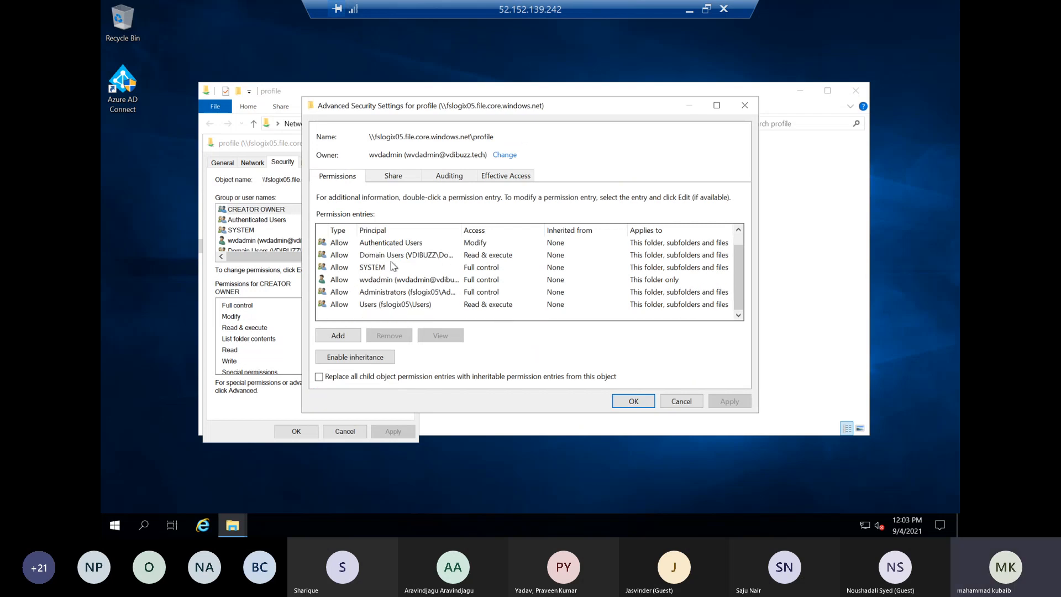
{"action": "double_click", "coordinate": [387, 267]}
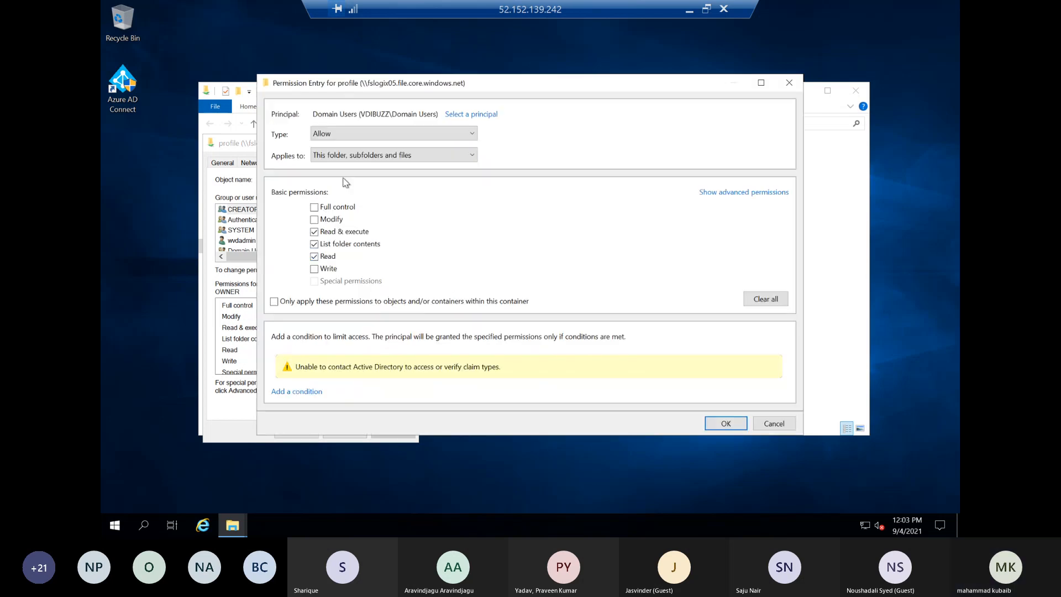
{"action": "left_click", "coordinate": [335, 157]}
{"action": "left_click", "coordinate": [334, 167]}
{"action": "left_click", "coordinate": [327, 207]}
{"action": "left_click", "coordinate": [727, 423]}
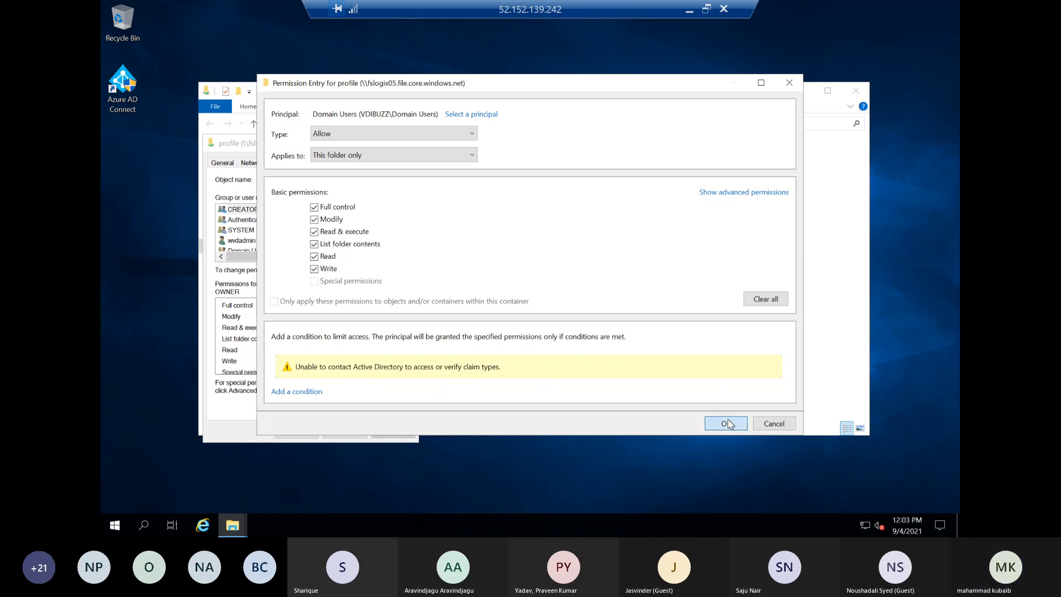
Limit the CREATOR OWNER entry to Modify on subfolders and files, and save the share's security settings
{"action": "double_click", "coordinate": [382, 243]}
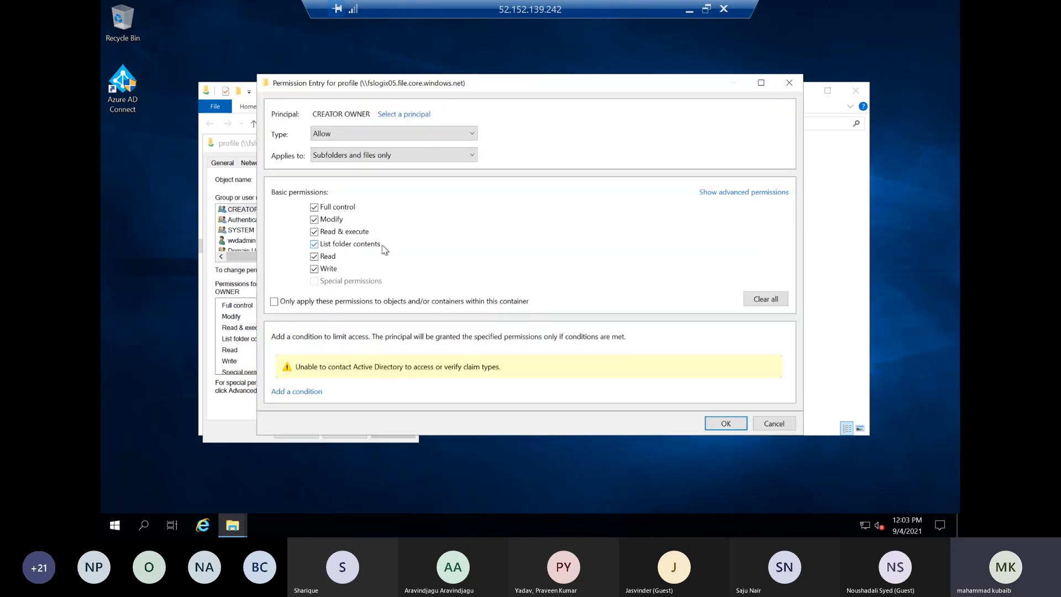
{"action": "left_click", "coordinate": [332, 221]}
{"action": "left_click", "coordinate": [725, 424]}
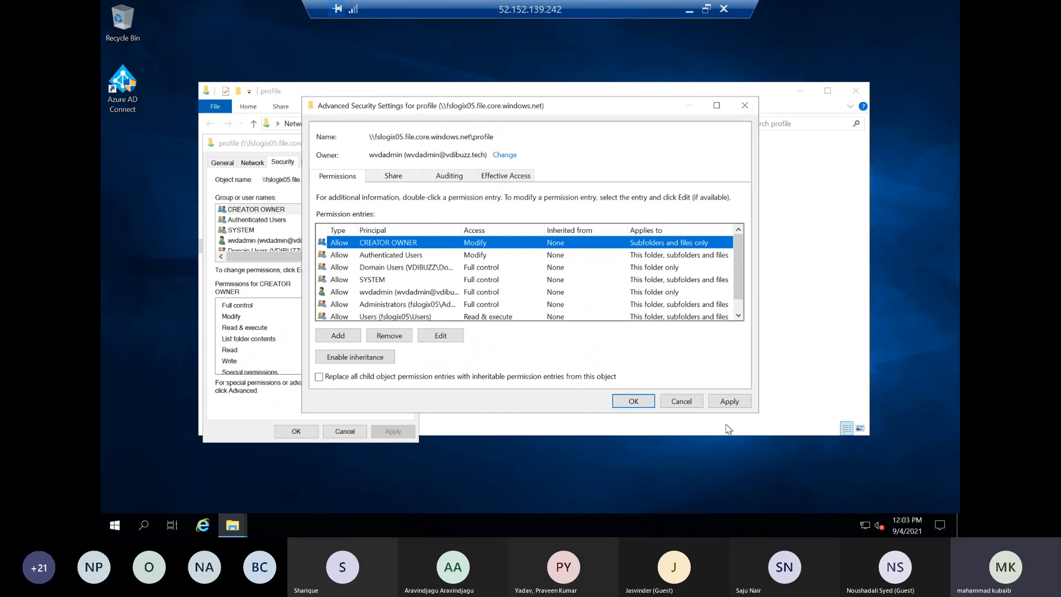
{"action": "left_click", "coordinate": [634, 401]}
{"action": "left_click", "coordinate": [296, 430]}
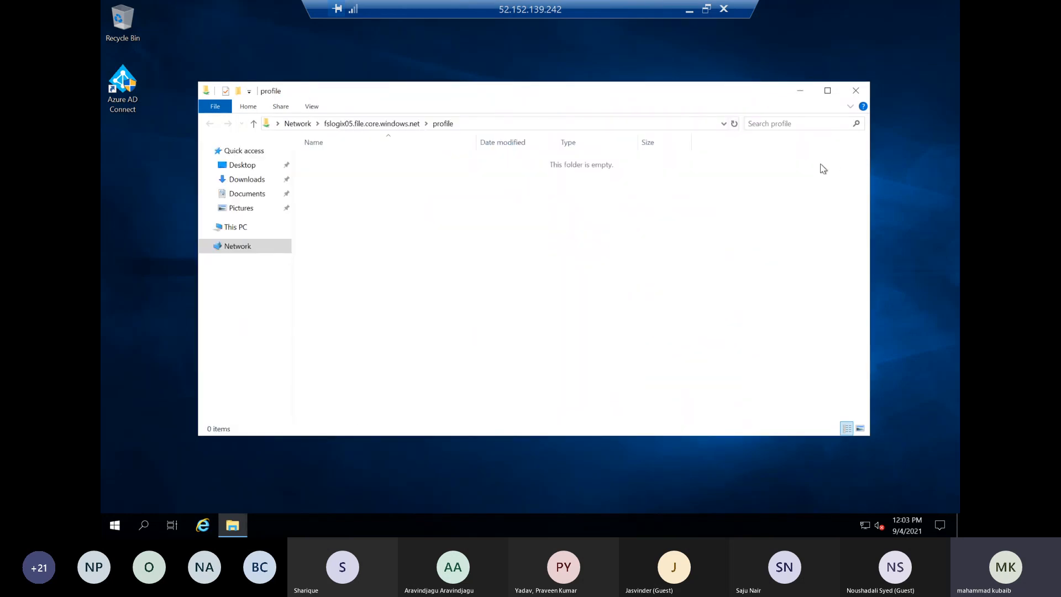
Create a folder named test in the profile share
{"action": "right_click", "coordinate": [435, 164]}
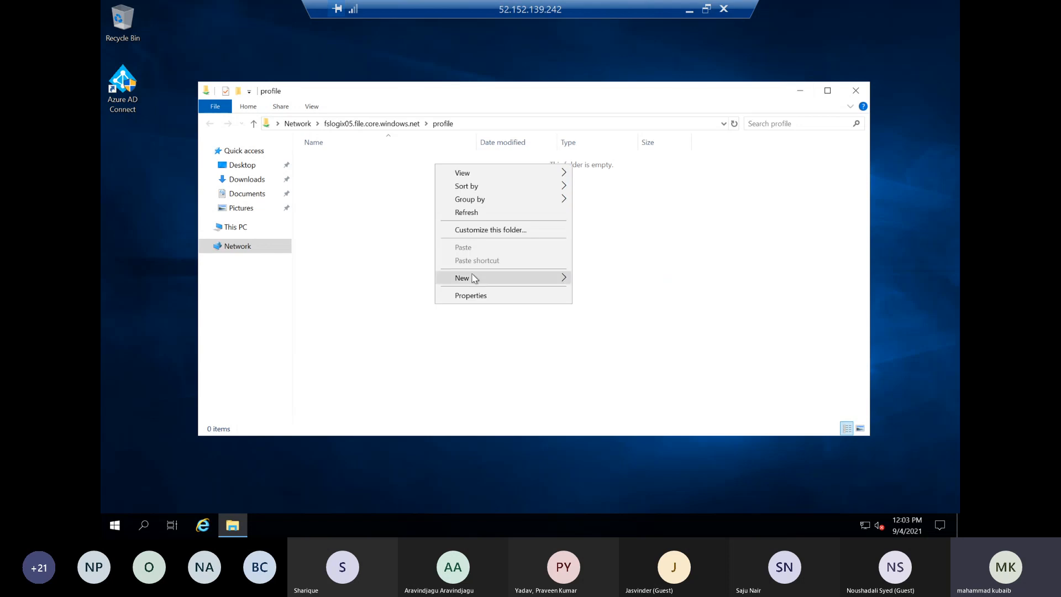
{"action": "mouse_move", "coordinate": [509, 279]}
{"action": "left_click", "coordinate": [600, 280]}
{"action": "type", "text": "test"}
{"action": "key", "text": "Return"}
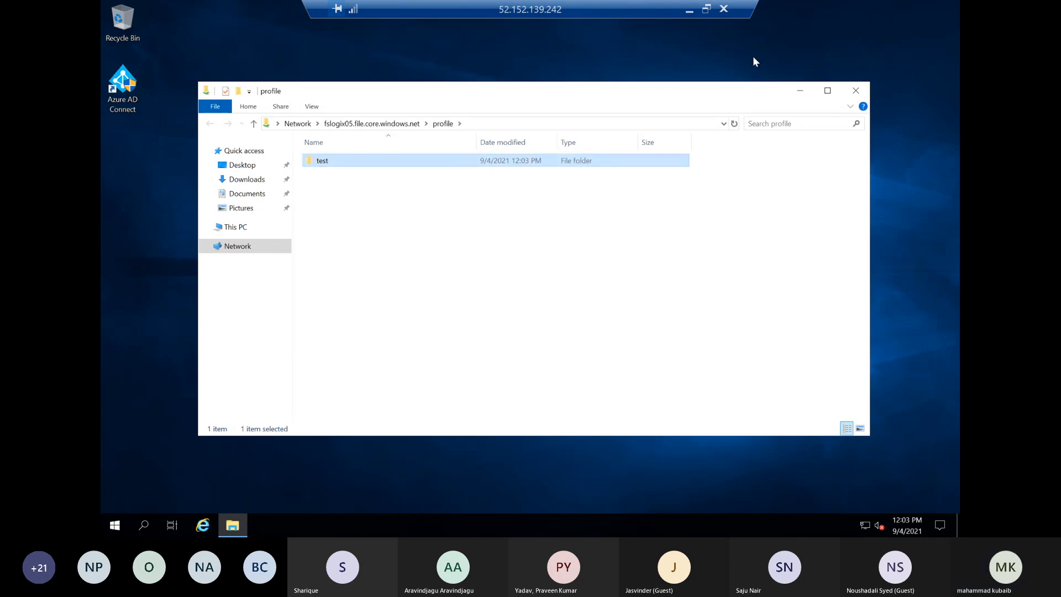
Switch to the Azure portal and inspect the test directory in the profile file share of fslogix05
{"action": "left_click", "coordinate": [687, 12]}
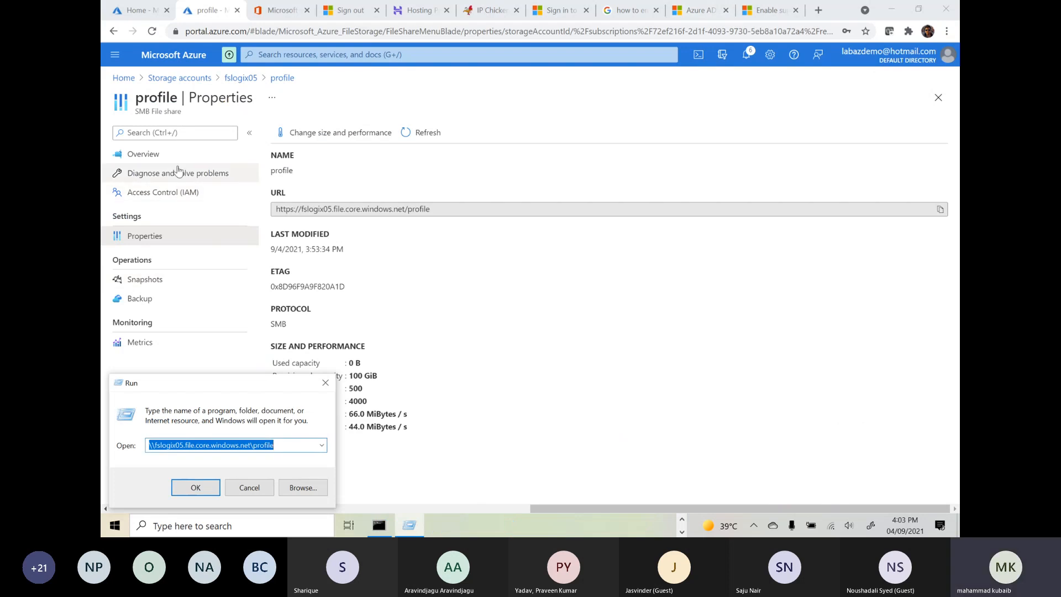
{"action": "left_click", "coordinate": [241, 77]}
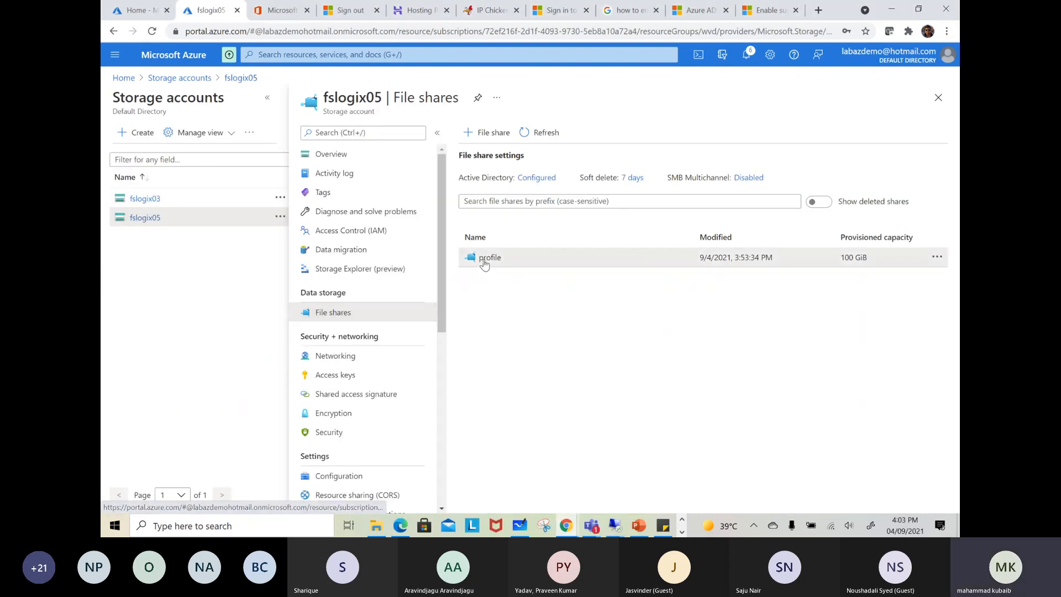
{"action": "left_click", "coordinate": [485, 261]}
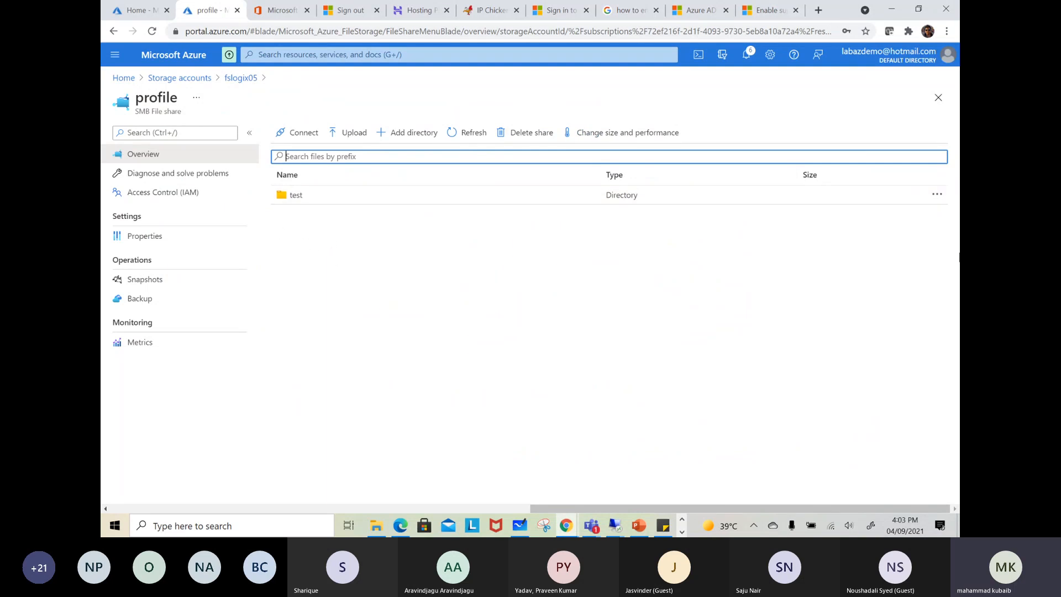
{"action": "left_click", "coordinate": [937, 194]}
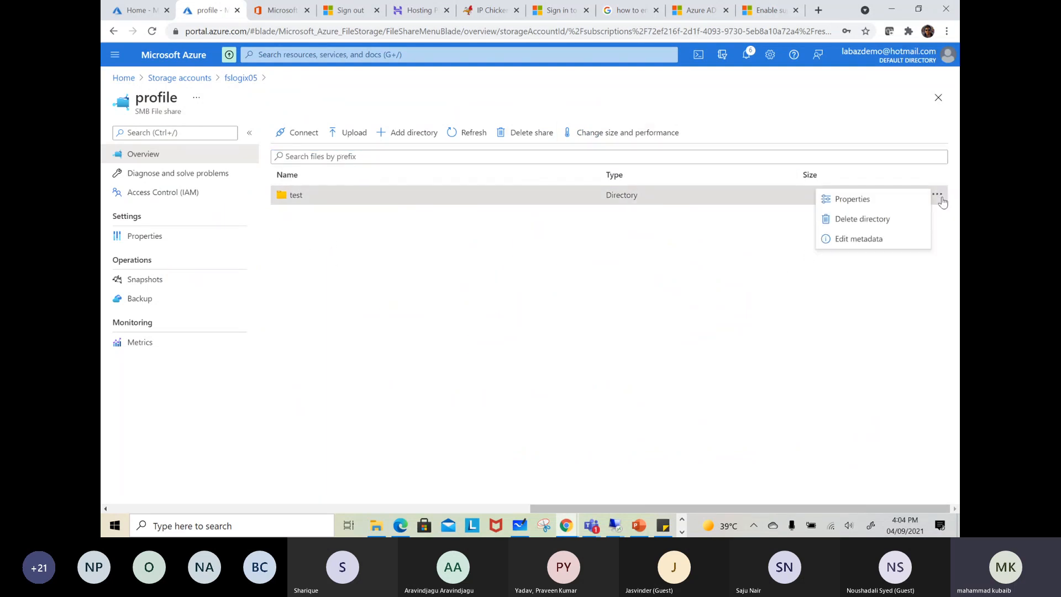
{"action": "left_click", "coordinate": [406, 203]}
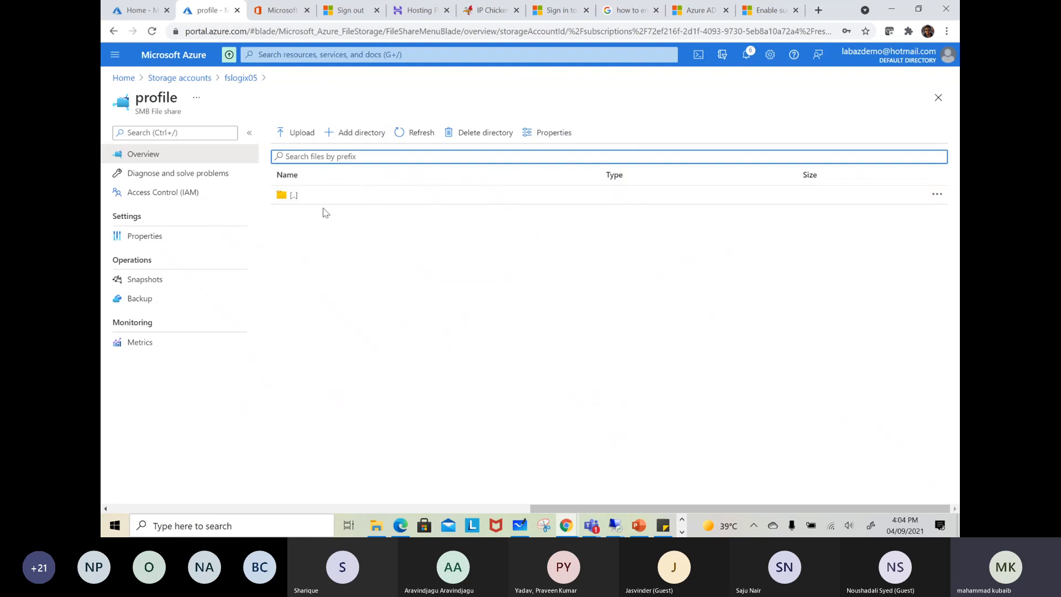
{"action": "left_click", "coordinate": [946, 194]}
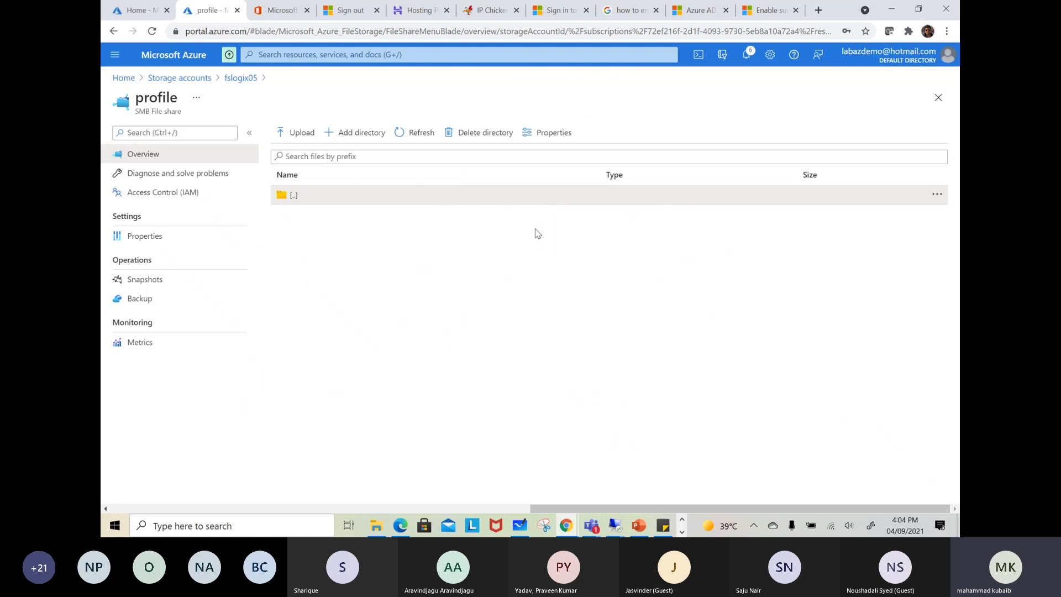
Set the networking access of storage account fslogix05 to selected networks
{"action": "left_click", "coordinate": [199, 81]}
{"action": "left_click", "coordinate": [159, 248]}
{"action": "left_click", "coordinate": [335, 355]}
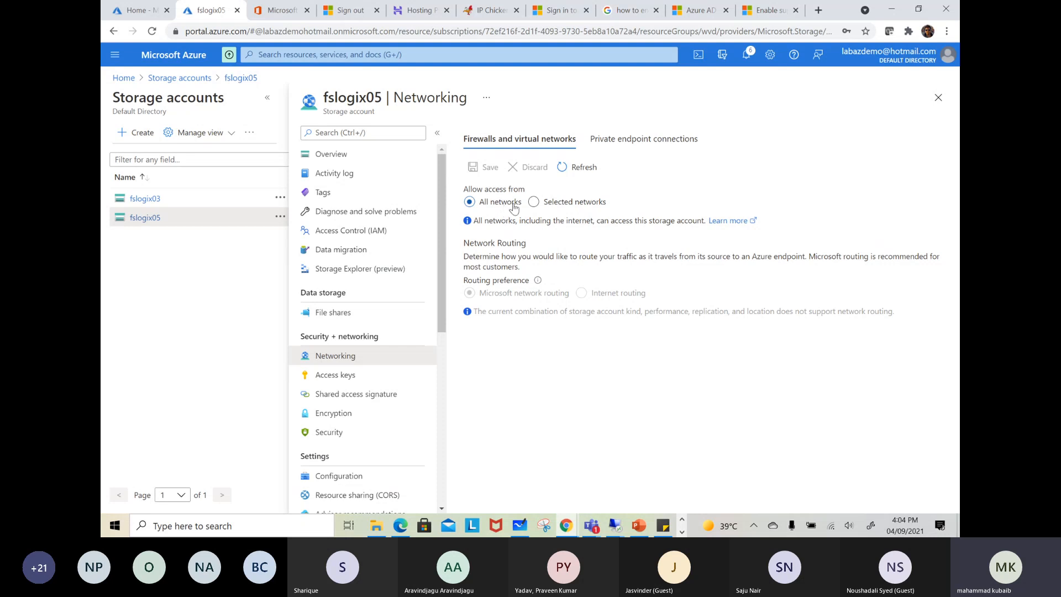
{"action": "left_click", "coordinate": [533, 203]}
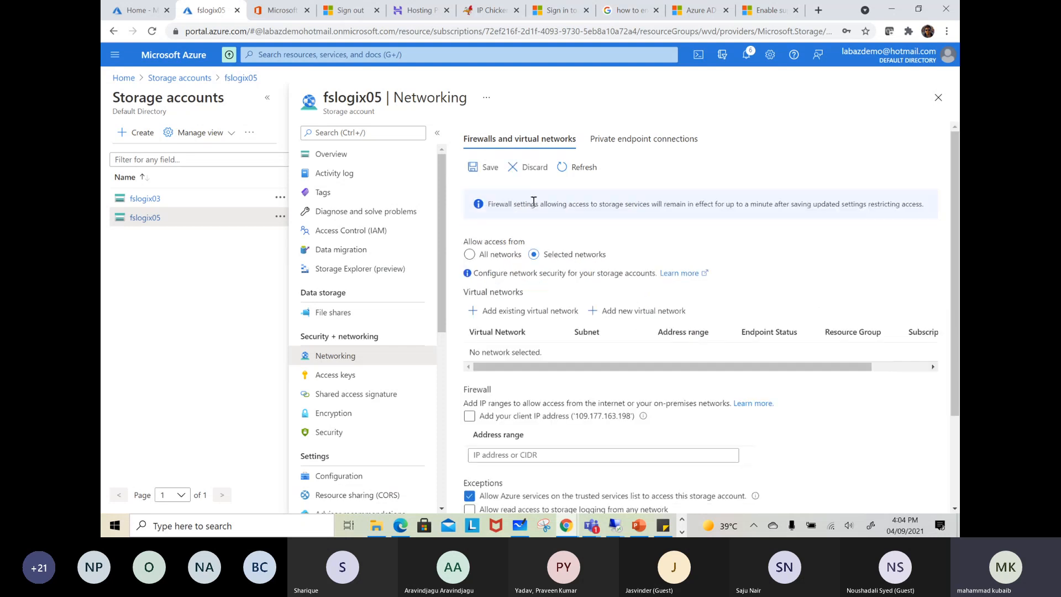
{"action": "scroll", "coordinate": [585, 209], "scroll_direction": "down", "scroll_amount": 3}
{"action": "scroll", "coordinate": [587, 208], "scroll_direction": "up", "scroll_amount": 3}
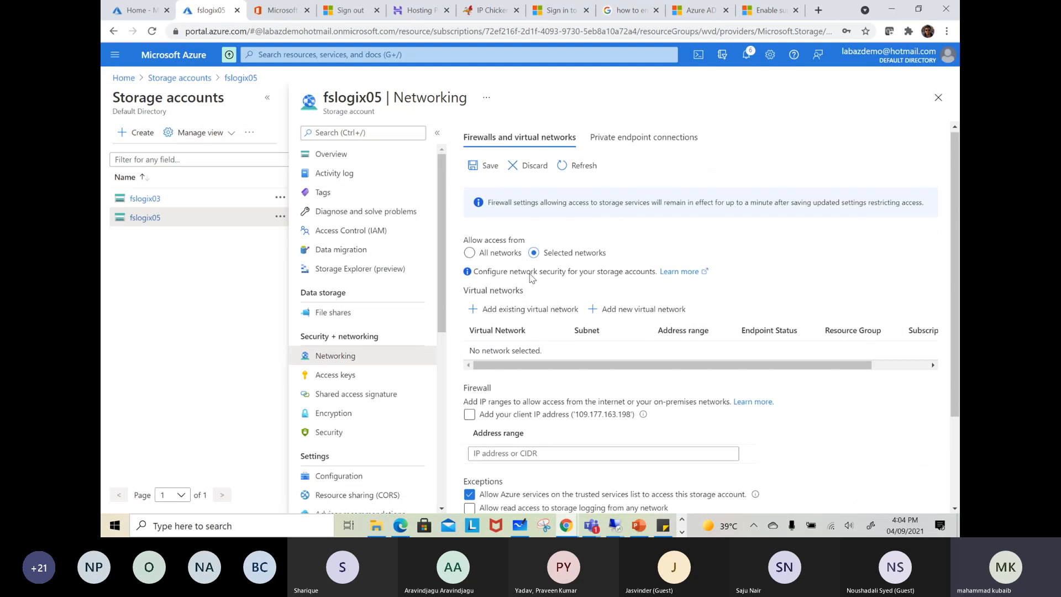
Add the existing virtual network WVD-Network with its default subnet to fslogix05's allowed networks
{"action": "left_click", "coordinate": [492, 310]}
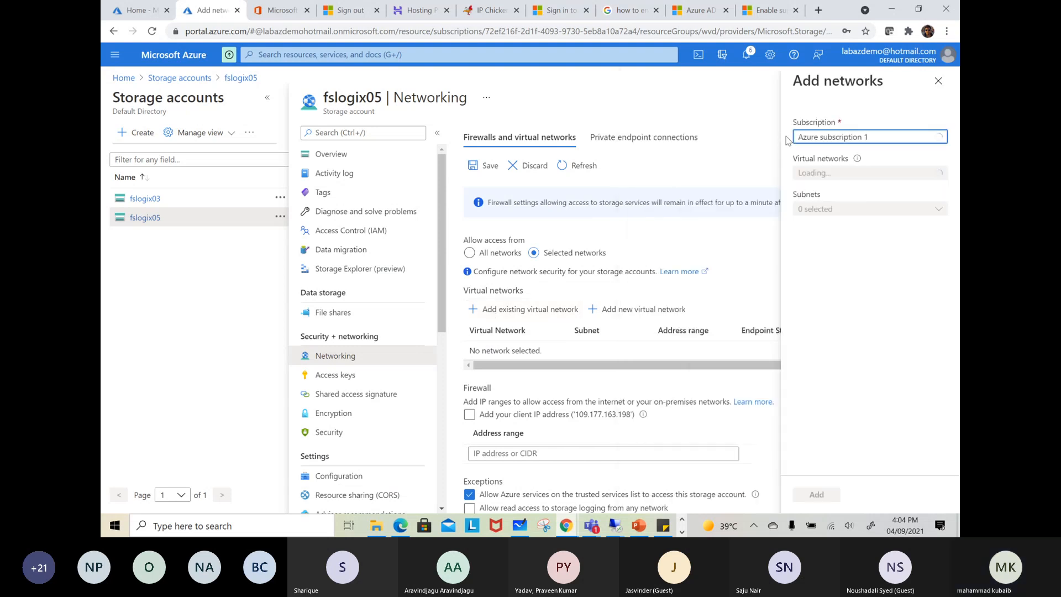
{"action": "left_click", "coordinate": [826, 172]}
{"action": "left_click", "coordinate": [804, 290]}
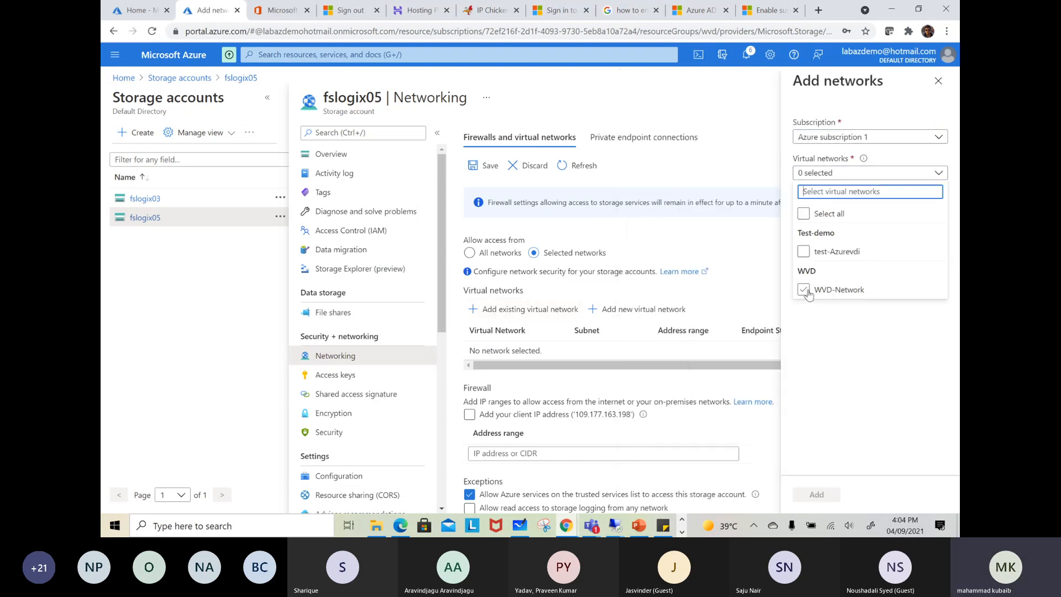
{"action": "left_click", "coordinate": [834, 327]}
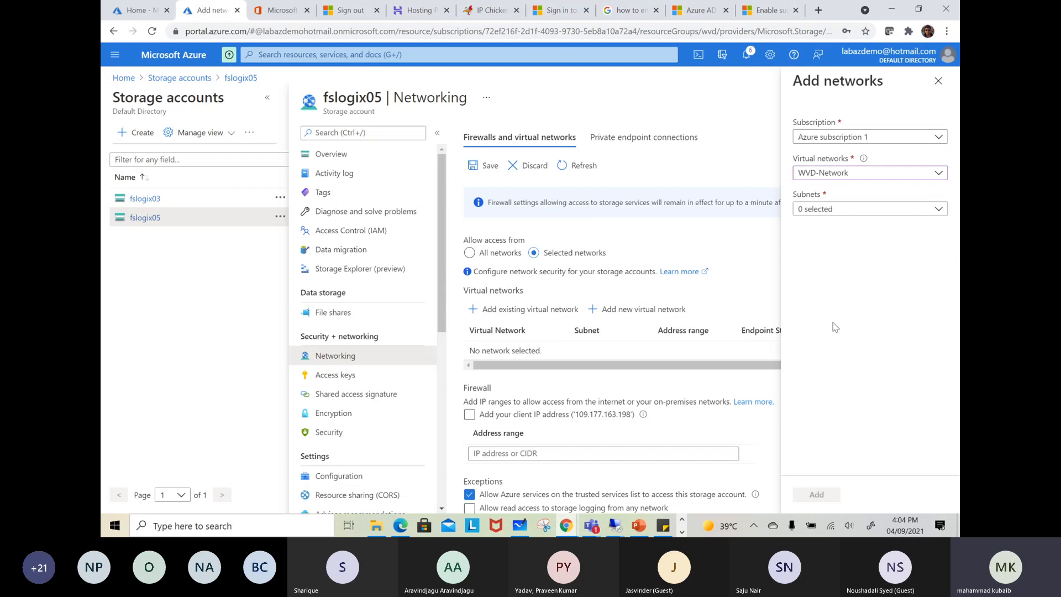
{"action": "left_click", "coordinate": [839, 210]}
{"action": "left_click", "coordinate": [804, 289]}
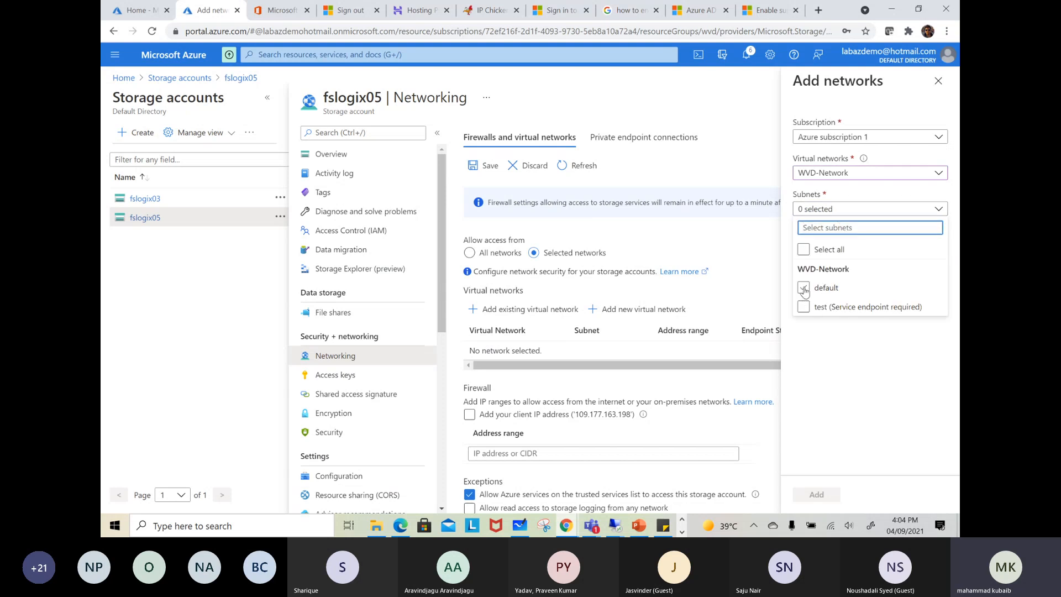
{"action": "left_click", "coordinate": [821, 496]}
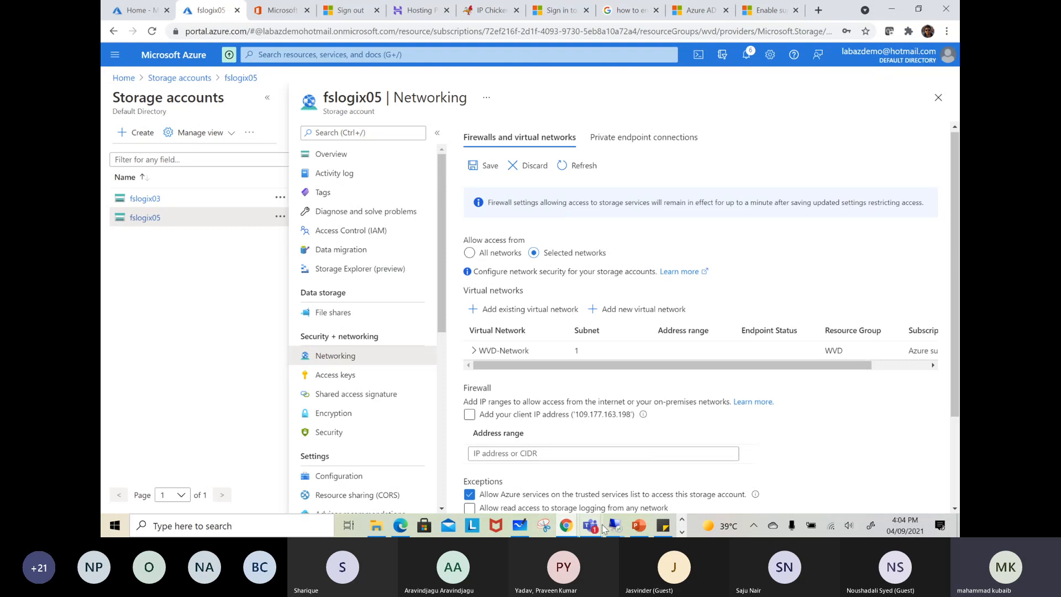
{"action": "mouse_move", "coordinate": [613, 526]}
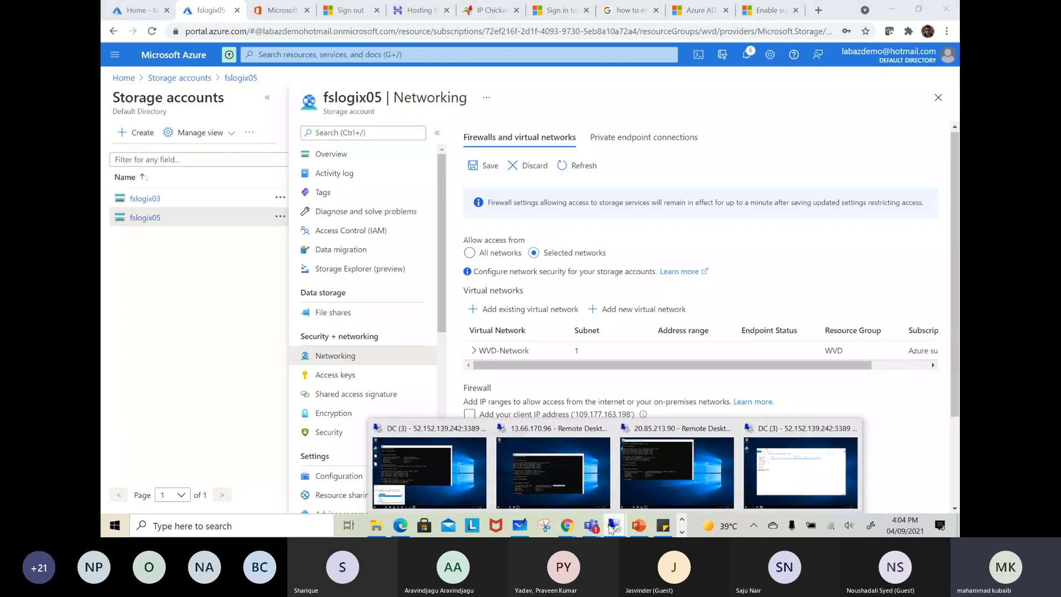
{"action": "left_click", "coordinate": [461, 470]}
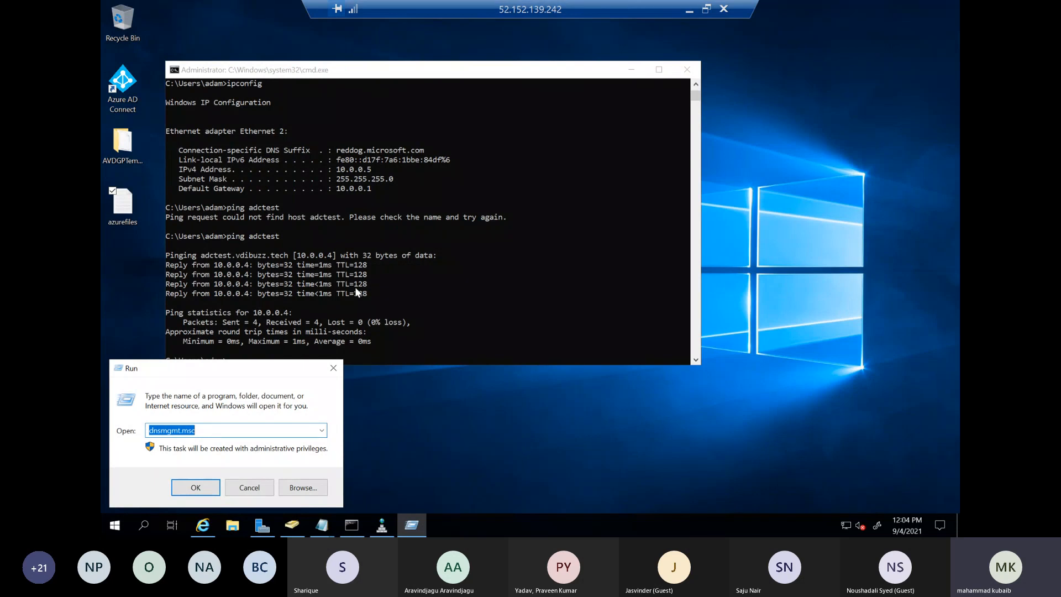
{"action": "left_click", "coordinate": [689, 11]}
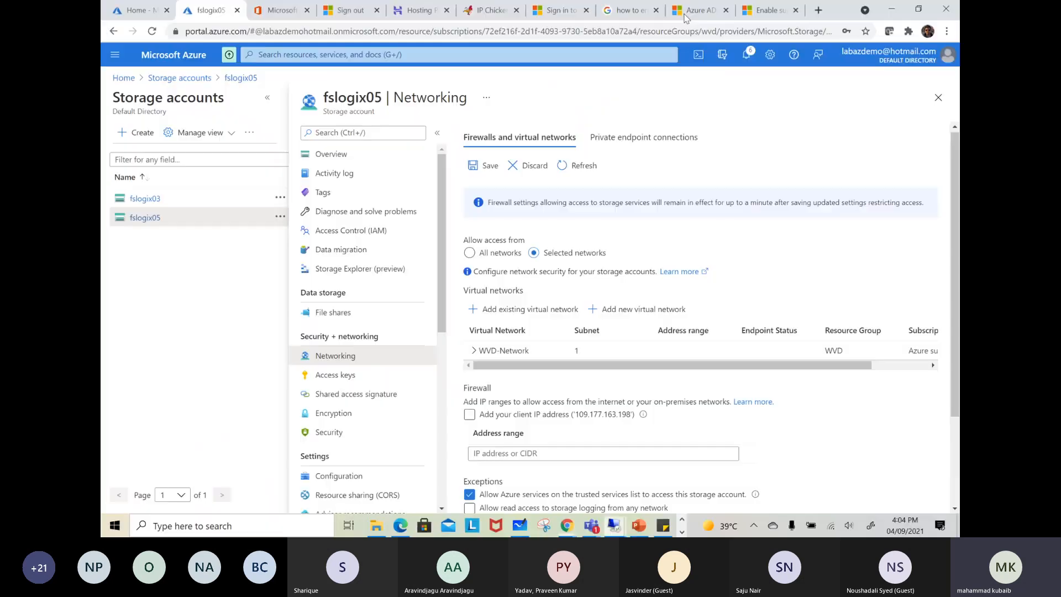
Keep the unsaved networking edits of fslogix05 and save its firewall and virtual network settings
{"action": "left_click", "coordinate": [241, 77]}
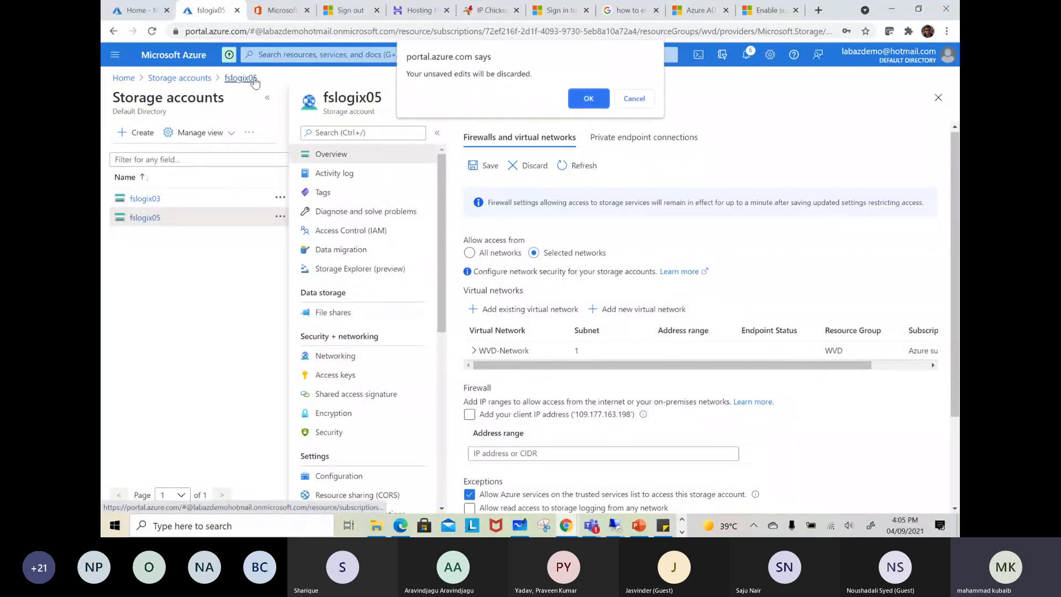
{"action": "left_click", "coordinate": [635, 99]}
{"action": "left_click", "coordinate": [488, 167]}
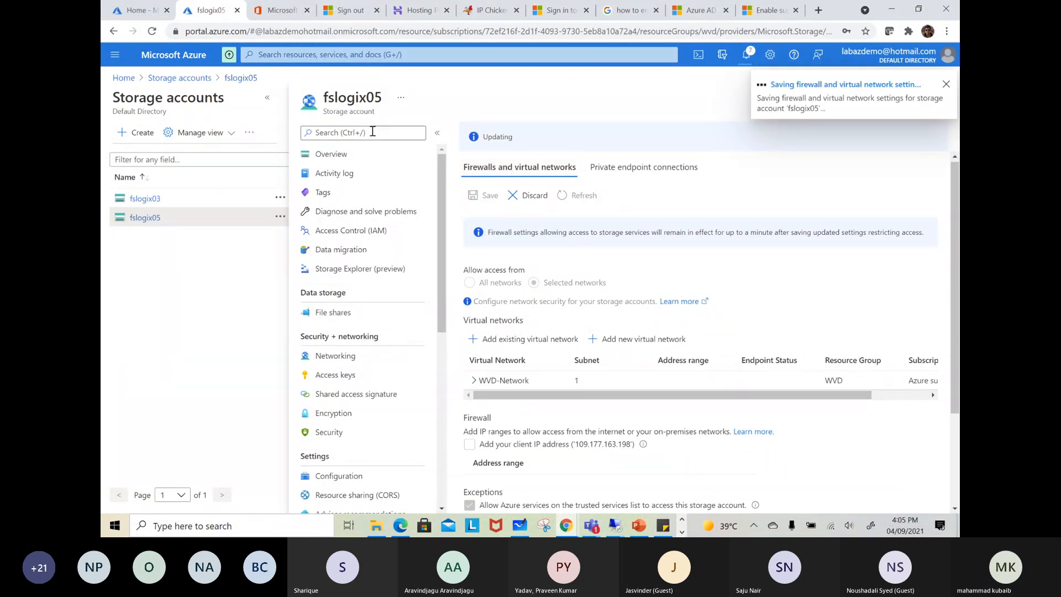
{"action": "left_click", "coordinate": [945, 85]}
Open the profile file share of fslogix05 to test access from this machine
{"action": "left_click", "coordinate": [266, 97]}
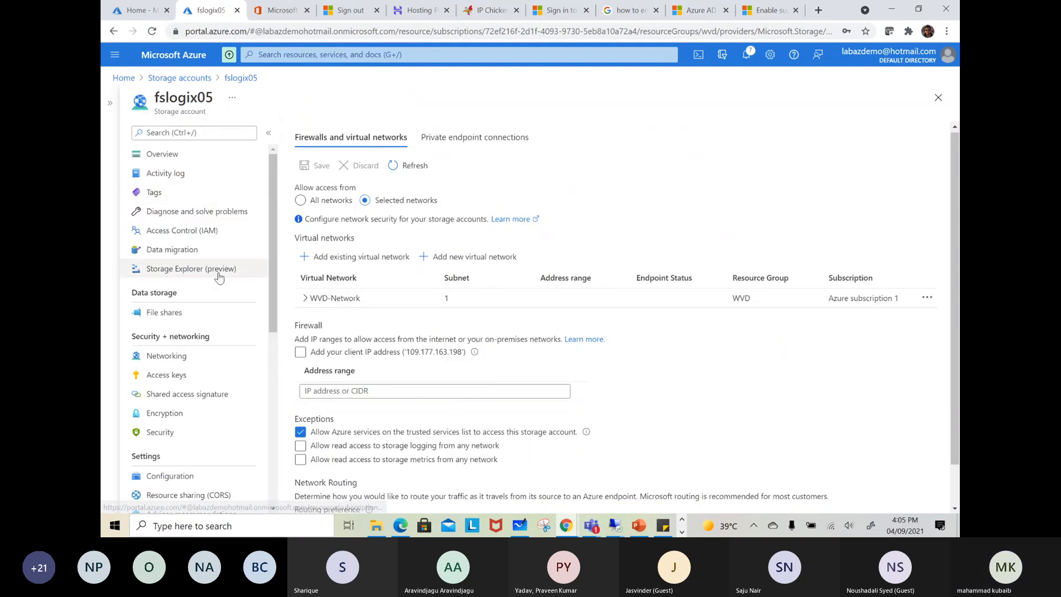
{"action": "left_click", "coordinate": [179, 312]}
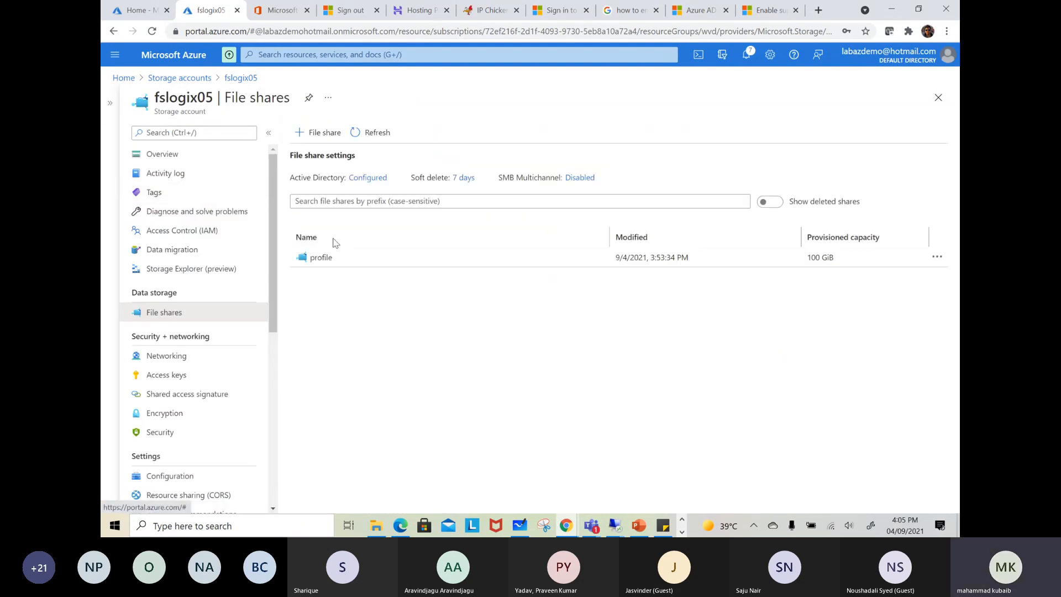
{"action": "left_click", "coordinate": [318, 258]}
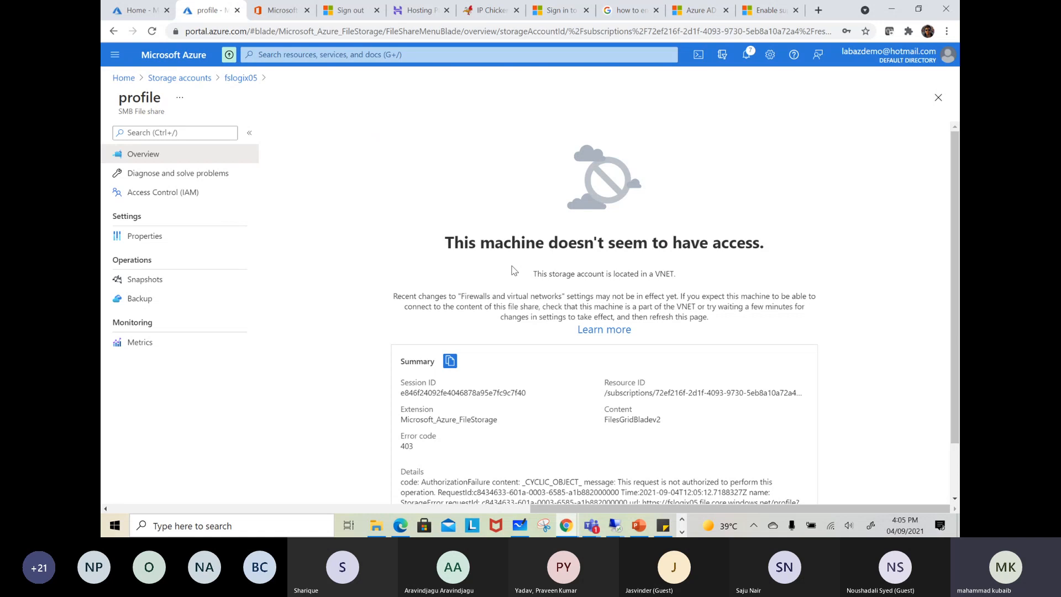
Review fslogix05's networking settings and file shares, and expand WVD-Network in the allowed networks to check its subnet and endpoint status
{"action": "left_click", "coordinate": [193, 79]}
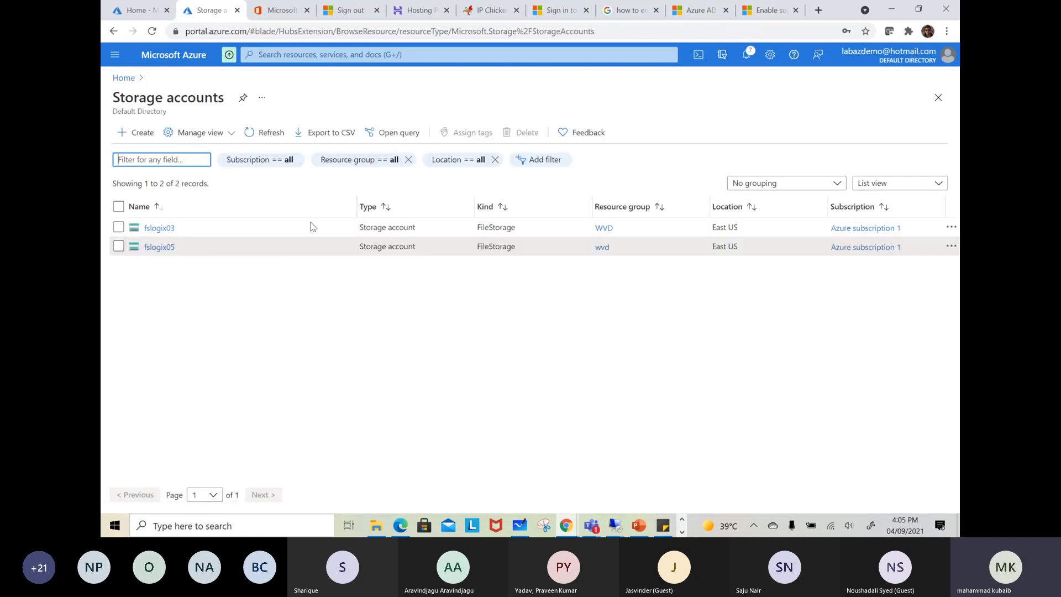
{"action": "left_click", "coordinate": [161, 246]}
{"action": "left_click", "coordinate": [353, 357]}
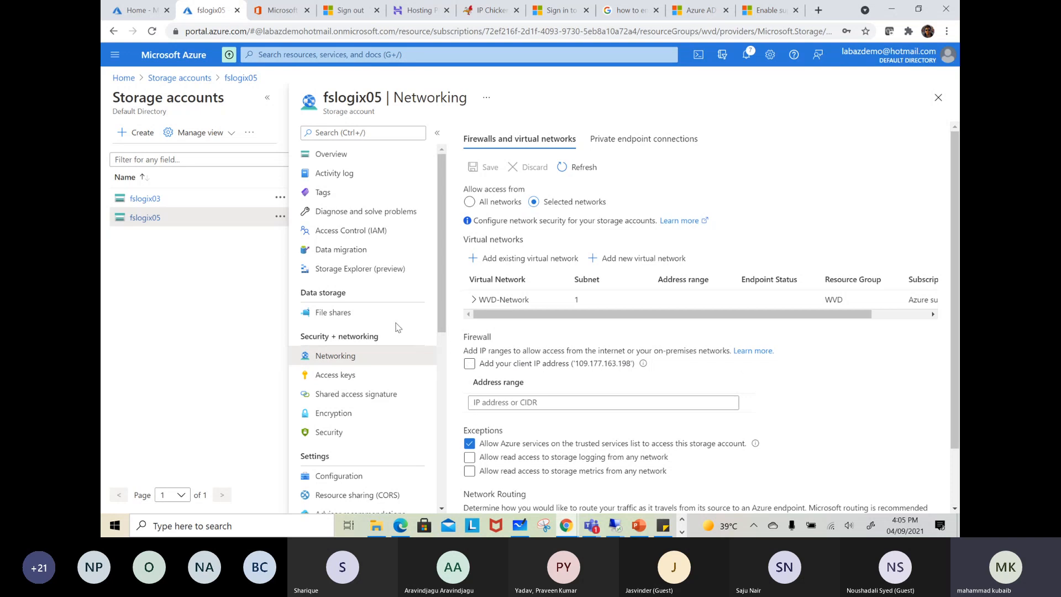
{"action": "left_click", "coordinate": [367, 313]}
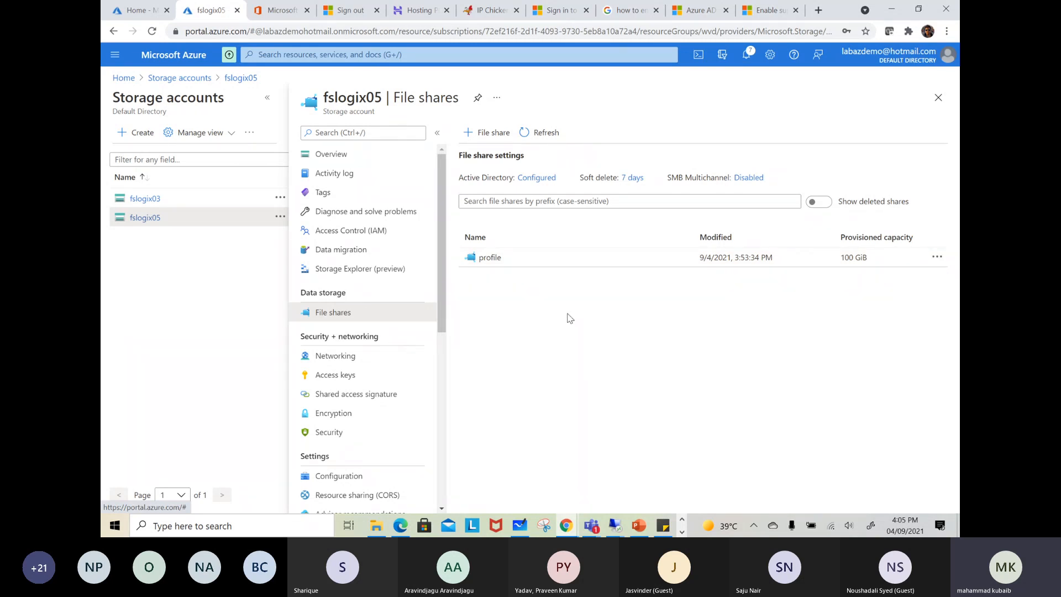
{"action": "scroll", "coordinate": [426, 365], "scroll_direction": "down", "scroll_amount": 1}
{"action": "scroll", "coordinate": [426, 365], "scroll_direction": "up", "scroll_amount": 1}
{"action": "left_click", "coordinate": [334, 355]}
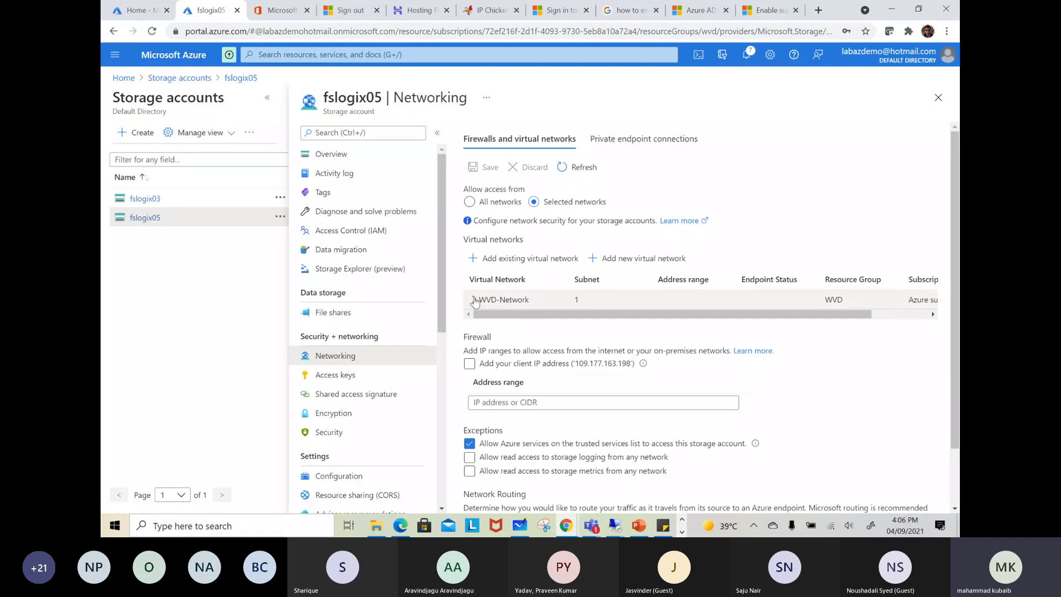
{"action": "left_click", "coordinate": [474, 299]}
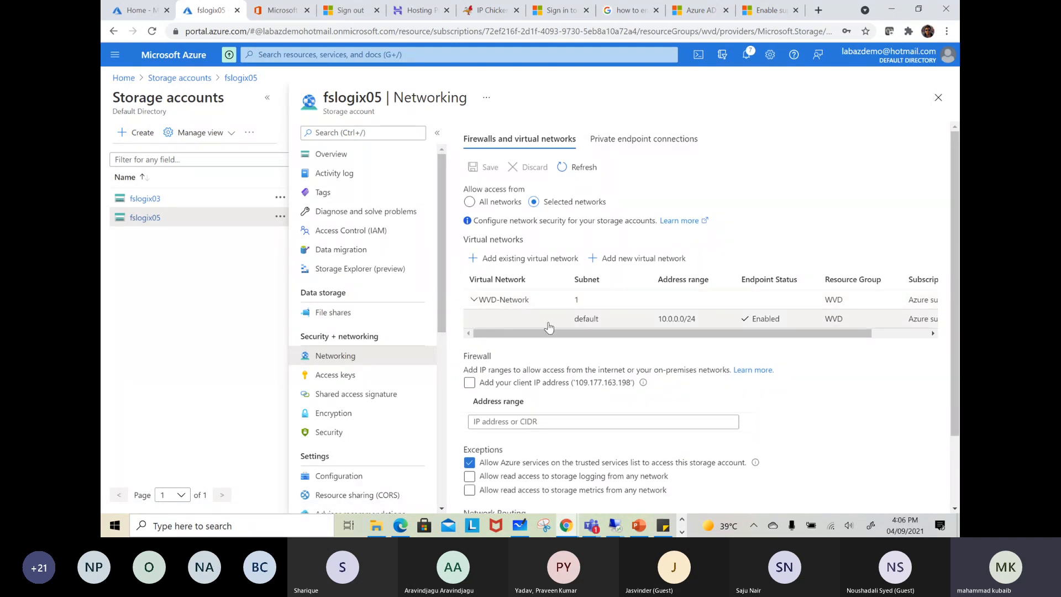
Open the virtual network WVD-Network from the portal home and view its subnets
{"action": "left_click", "coordinate": [136, 10]}
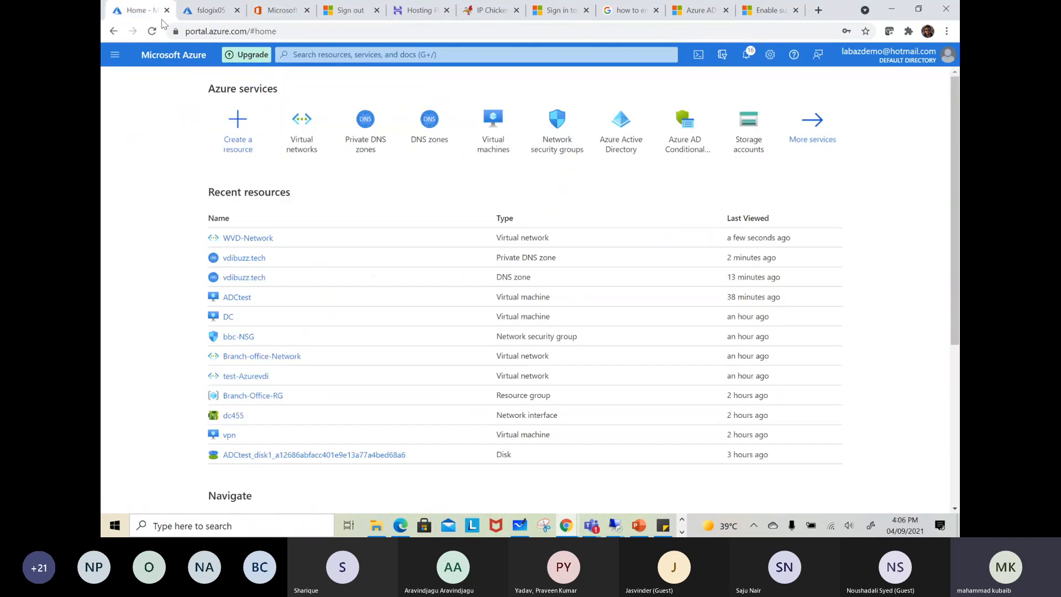
{"action": "left_click", "coordinate": [302, 132]}
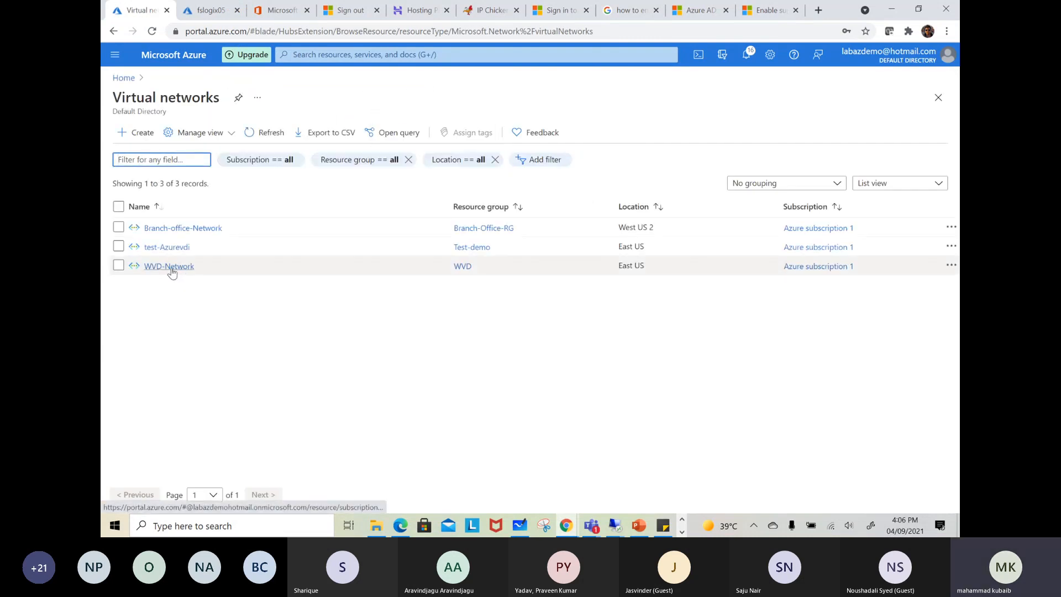
{"action": "left_click", "coordinate": [171, 267]}
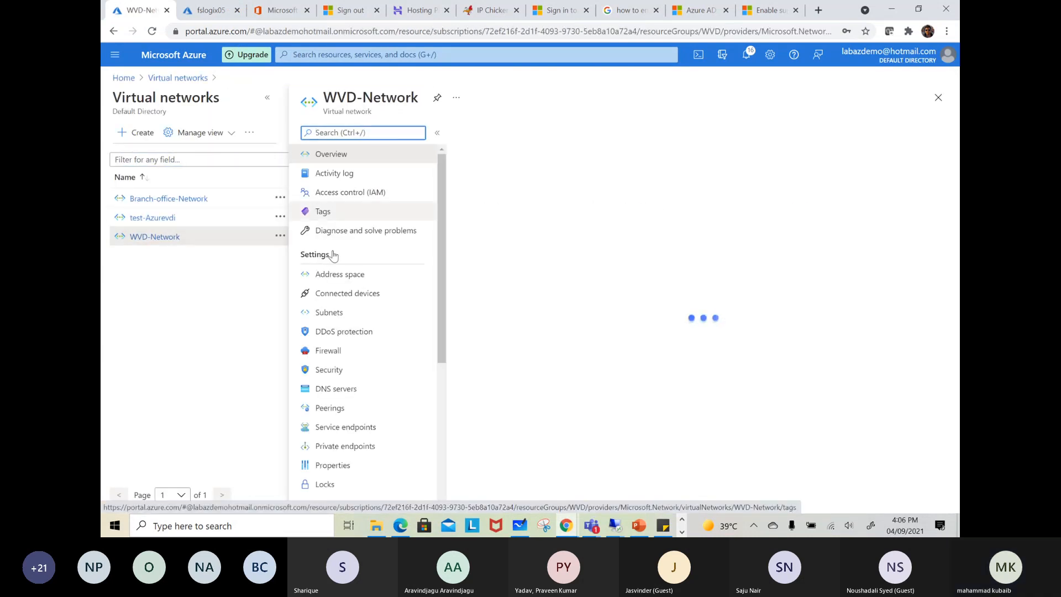
{"action": "left_click", "coordinate": [329, 313]}
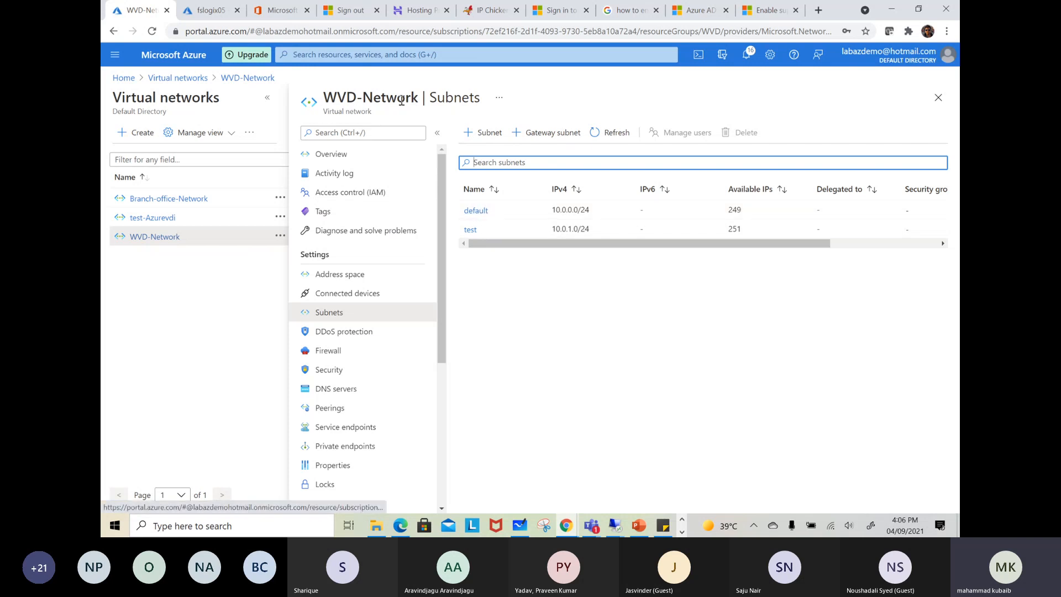
Examine the Microsoft.Storage service endpoint of WVD-Network and the subnet it covers
{"action": "scroll", "coordinate": [372, 329], "scroll_direction": "down", "scroll_amount": 1}
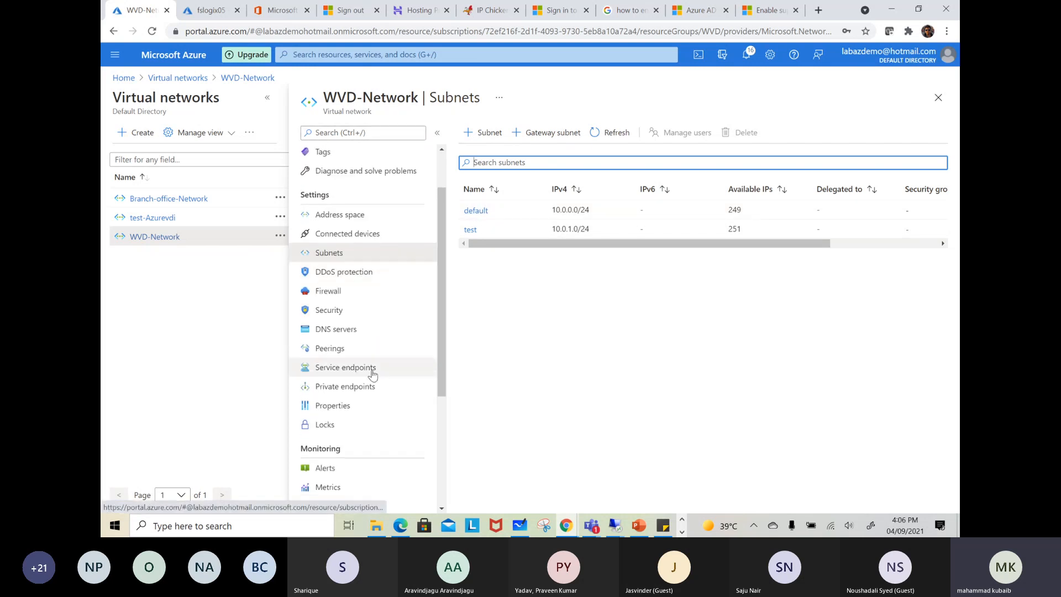
{"action": "left_click", "coordinate": [338, 369]}
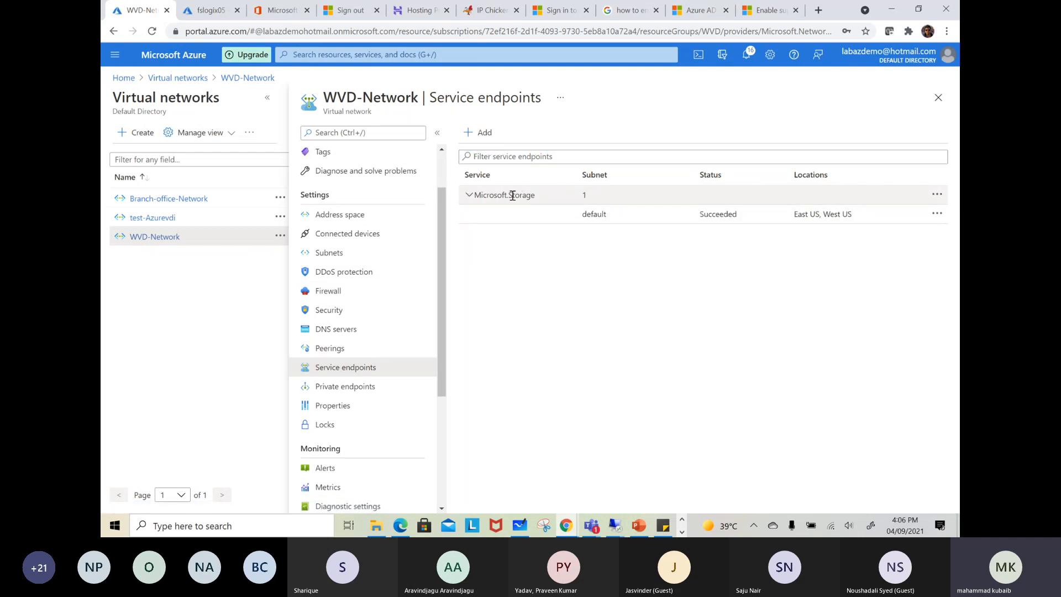
{"action": "left_click_drag", "start_coordinate": [608, 215], "coordinate": [588, 217]}
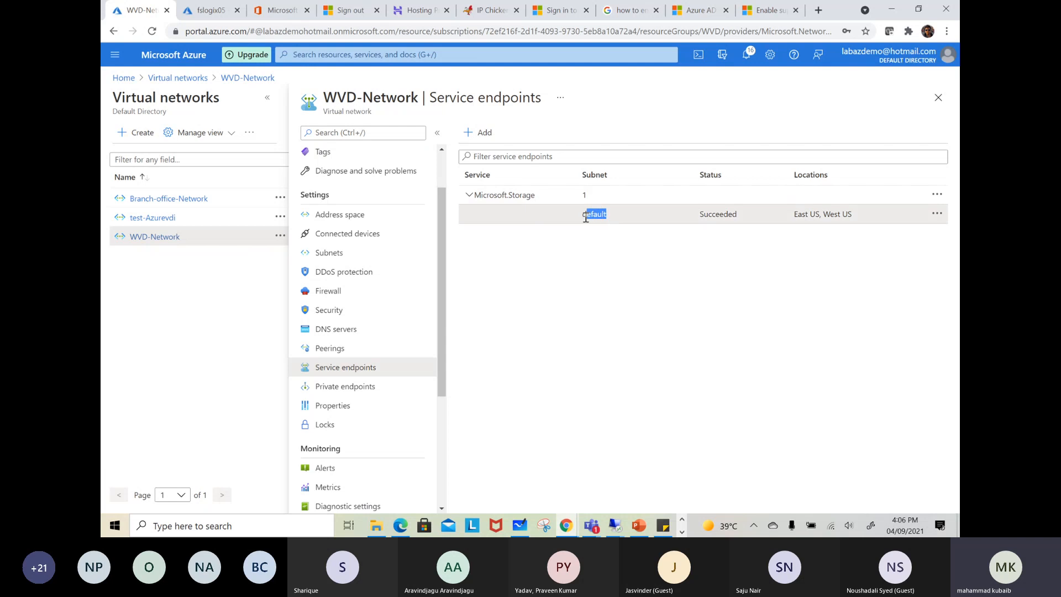
{"action": "left_click_drag", "start_coordinate": [536, 195], "coordinate": [486, 194]}
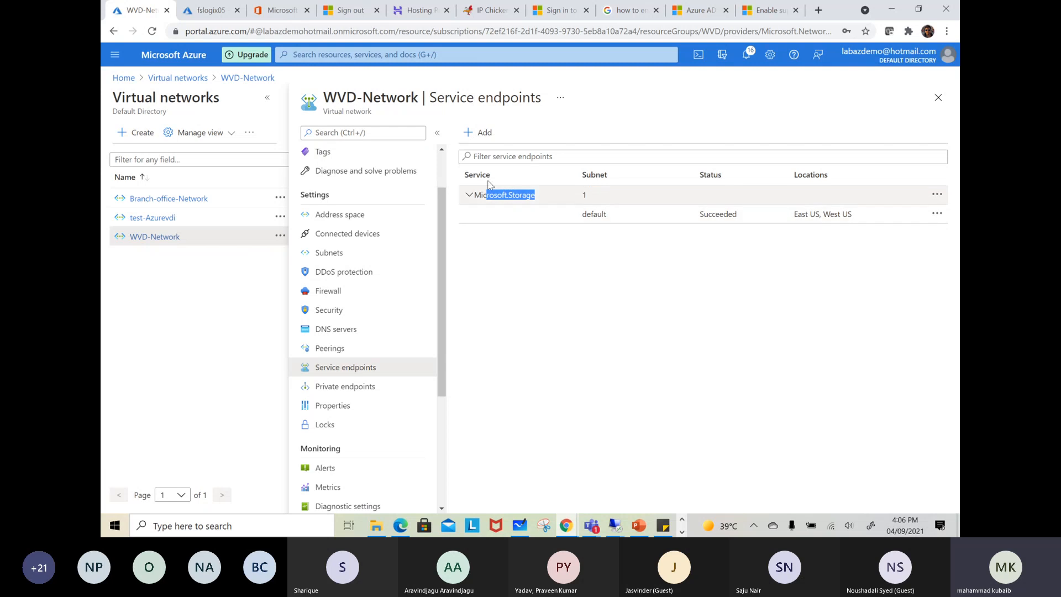
Start adding a Microsoft.Storage service endpoint to WVD-Network, look through its policies and subnets, and discard the form
{"action": "left_click", "coordinate": [478, 133]}
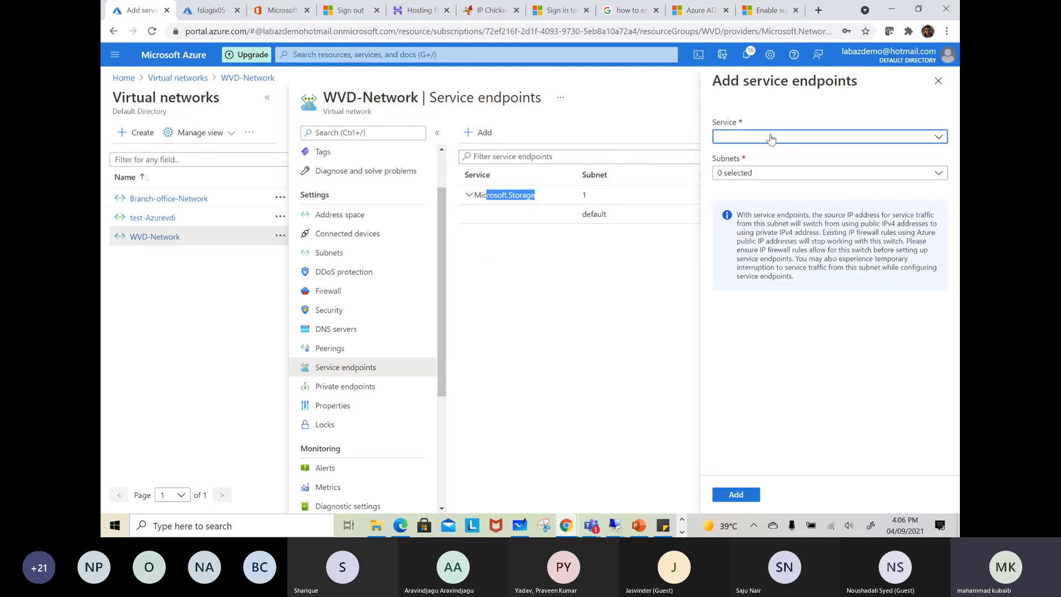
{"action": "left_click", "coordinate": [772, 137]}
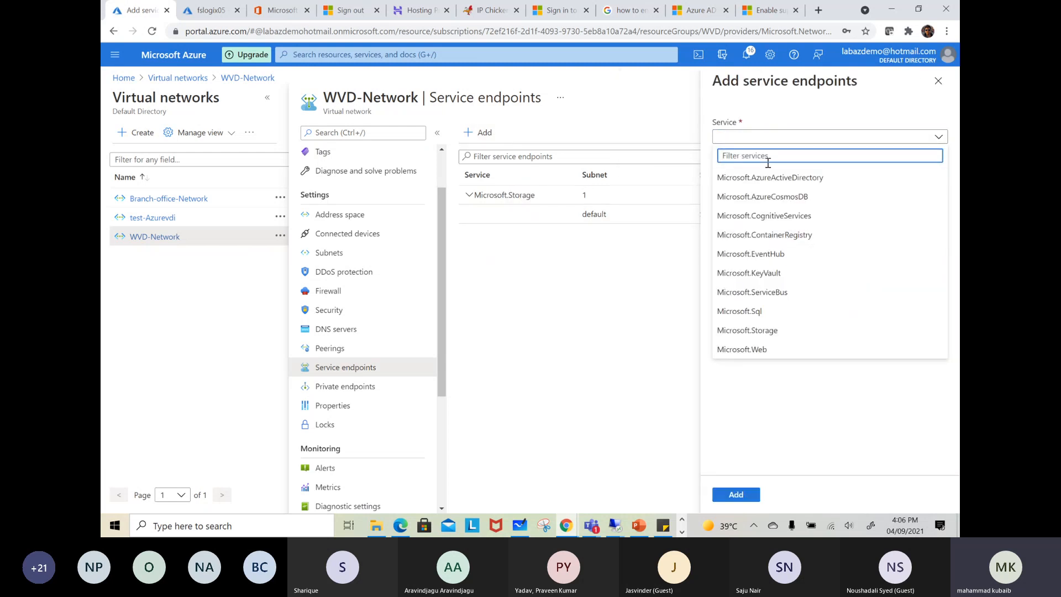
{"action": "type", "text": "st"}
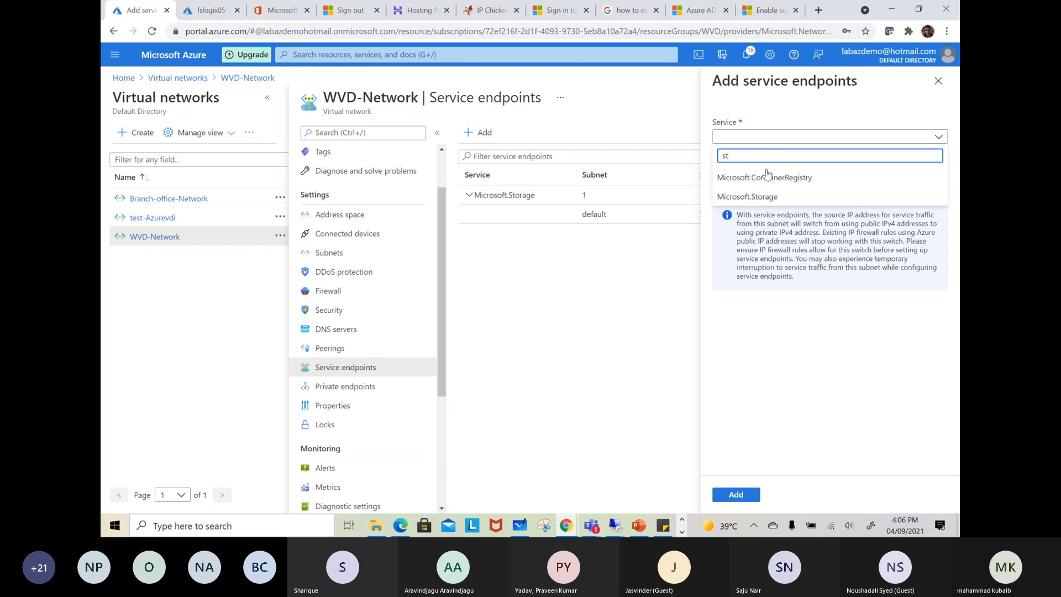
{"action": "left_click", "coordinate": [762, 198]}
{"action": "left_click", "coordinate": [768, 172]}
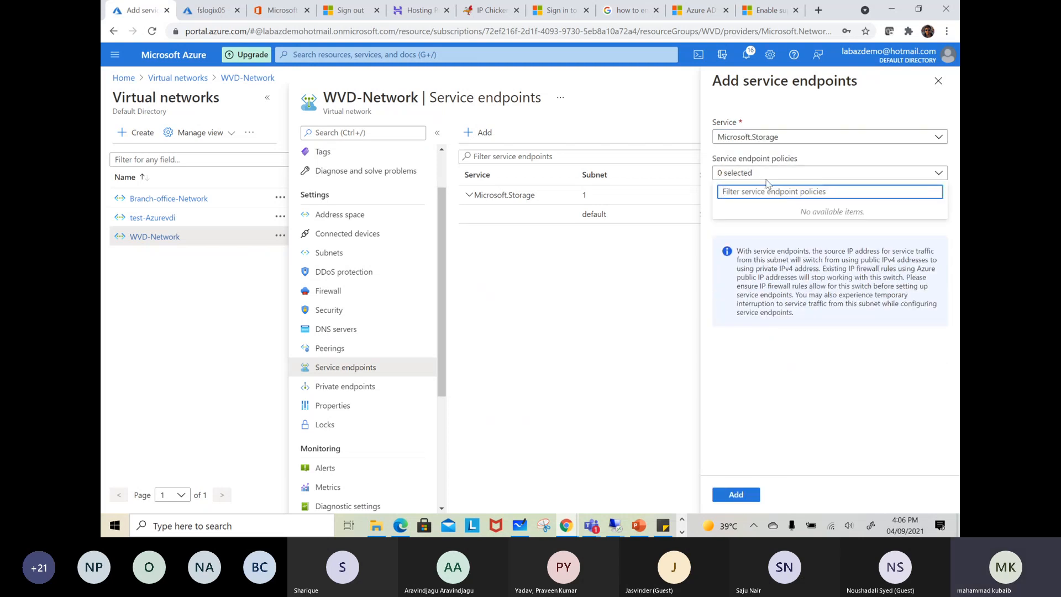
{"action": "left_click", "coordinate": [768, 176]}
{"action": "left_click", "coordinate": [741, 208]}
{"action": "left_click", "coordinate": [742, 288]}
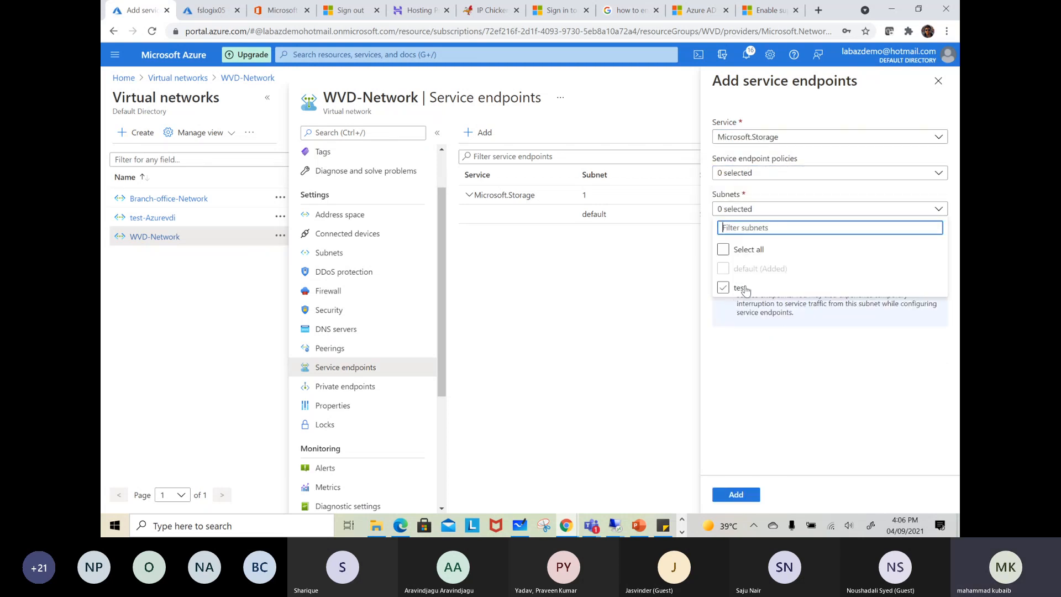
{"action": "left_click", "coordinate": [938, 81]}
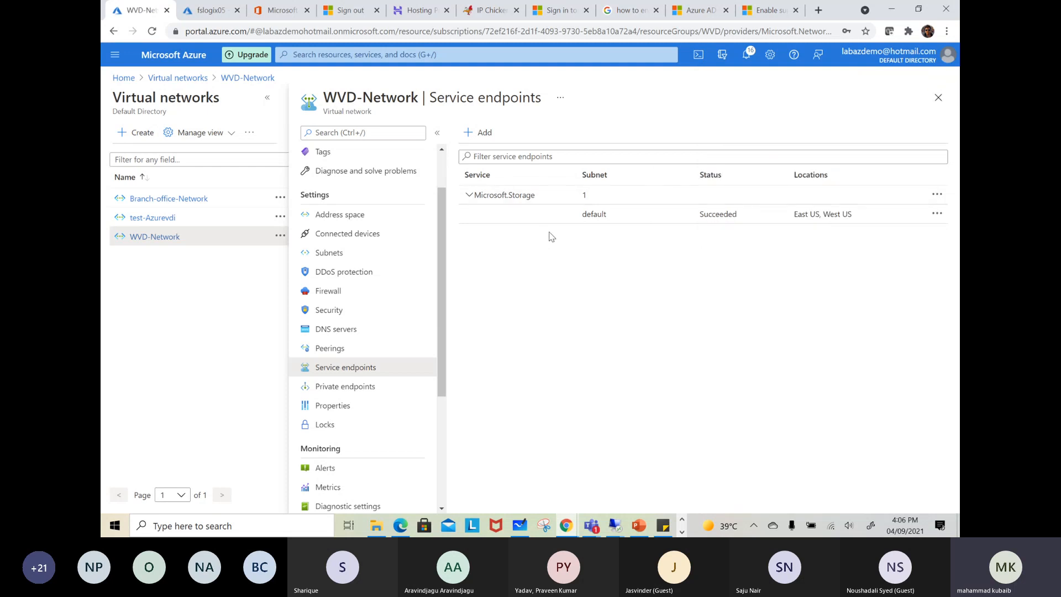
Switch to Microsoft Whiteboard and clear the canvas of the old diagram
{"action": "left_click", "coordinate": [521, 526]}
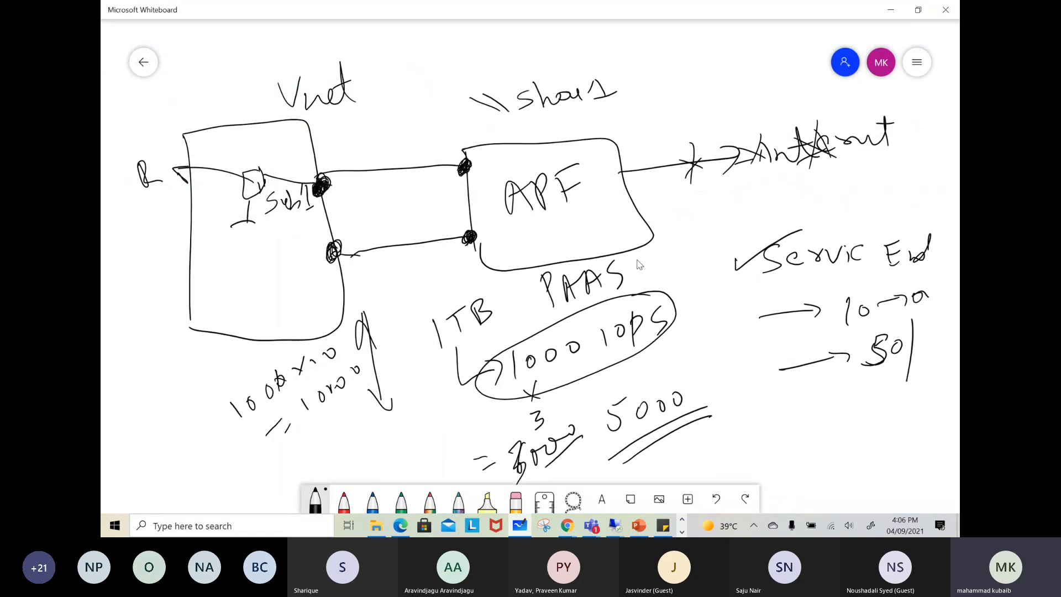
{"action": "left_click", "coordinate": [916, 62]}
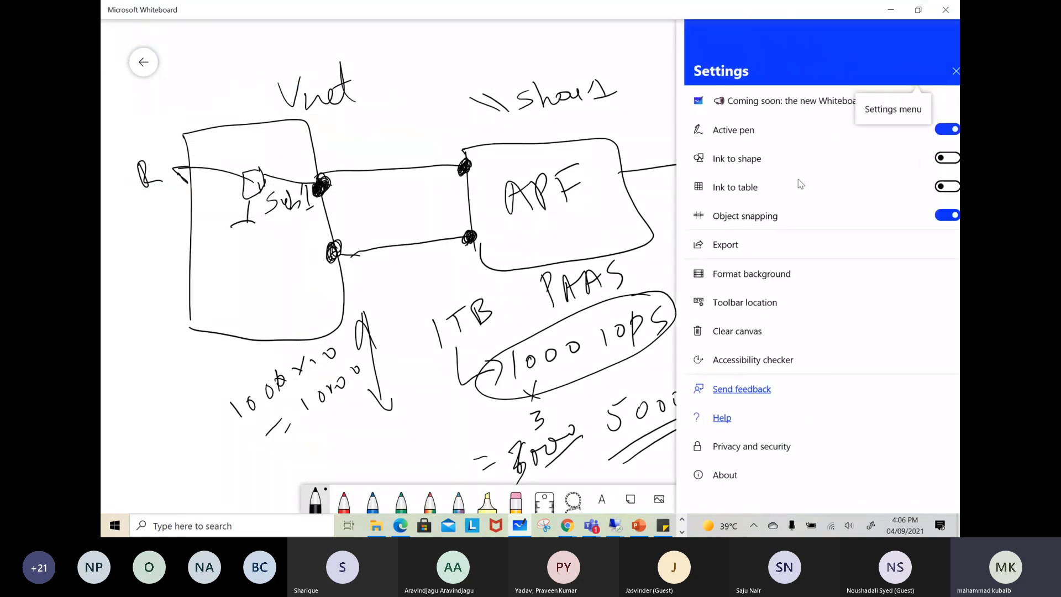
{"action": "left_click", "coordinate": [739, 331]}
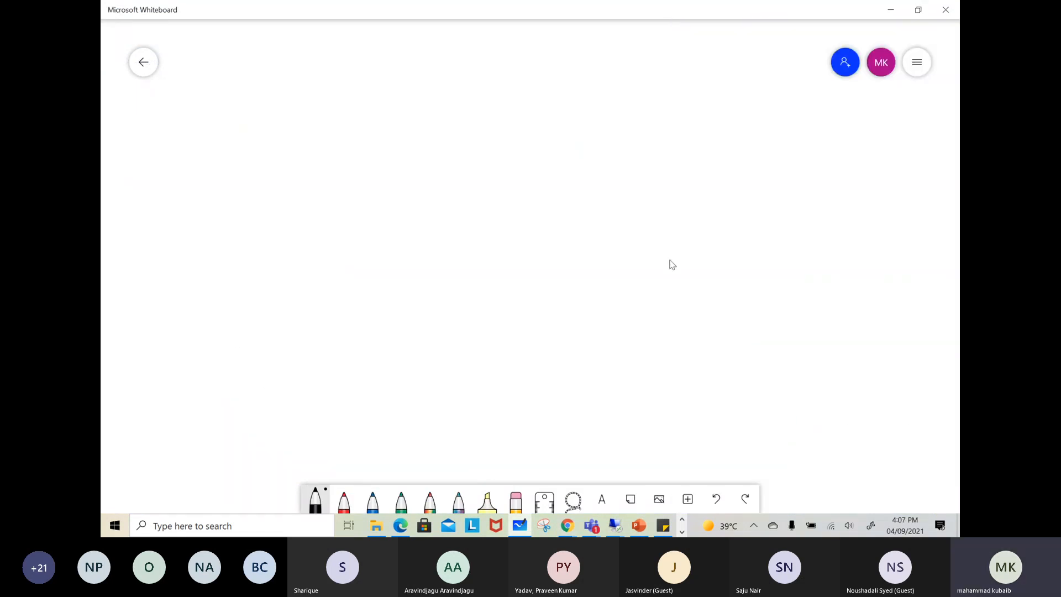
Draw a box labelled PAAS and a second, taller box beside it with an endpoint dot on its facing edge
{"action": "left_click_drag", "start_coordinate": [597, 101], "coordinate": [604, 196]}
{"action": "mouse_move", "coordinate": [594, 112]}
{"action": "left_mouse_down"}
{"action": "mouse_move", "coordinate": [668, 90]}
{"action": "mouse_move", "coordinate": [623, 203]}
{"action": "left_mouse_up"}
{"action": "mouse_move", "coordinate": [632, 93]}
{"action": "left_mouse_down"}
{"action": "mouse_move", "coordinate": [632, 71]}
{"action": "mouse_move", "coordinate": [710, 44]}
{"action": "left_mouse_up"}
{"action": "mouse_move", "coordinate": [305, 123]}
{"action": "left_mouse_down"}
{"action": "mouse_move", "coordinate": [319, 241]}
{"action": "mouse_move", "coordinate": [395, 277]}
{"action": "left_mouse_up"}
{"action": "left_click_drag", "start_coordinate": [324, 245], "coordinate": [391, 277]}
{"action": "left_click_drag", "start_coordinate": [395, 161], "coordinate": [396, 176]}
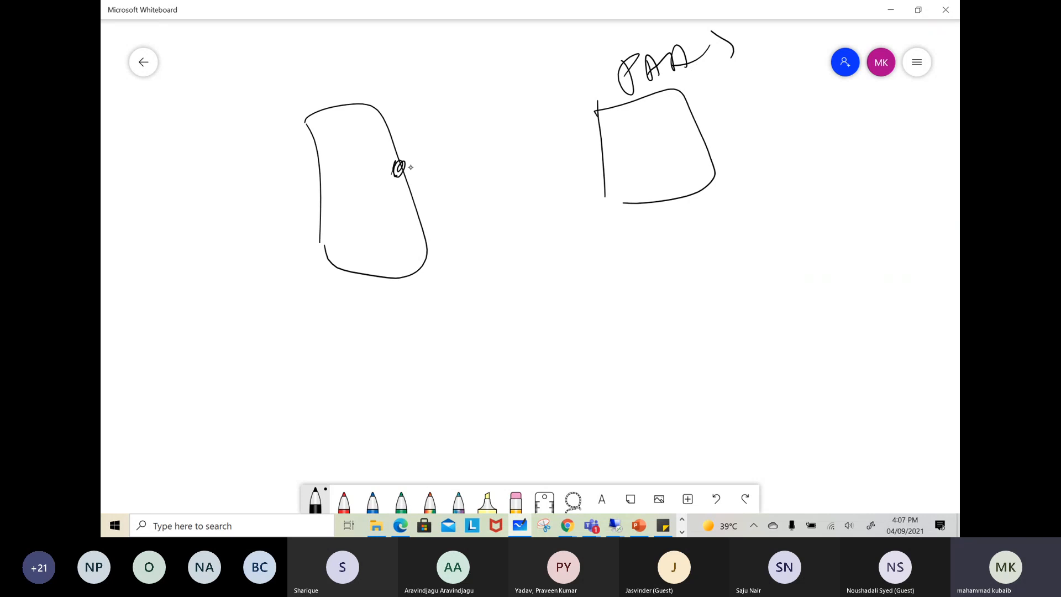
Connect the two boxes with a line between endpoint dots, label it SE and trace a second line along it
{"action": "left_click_drag", "start_coordinate": [403, 166], "coordinate": [582, 132]}
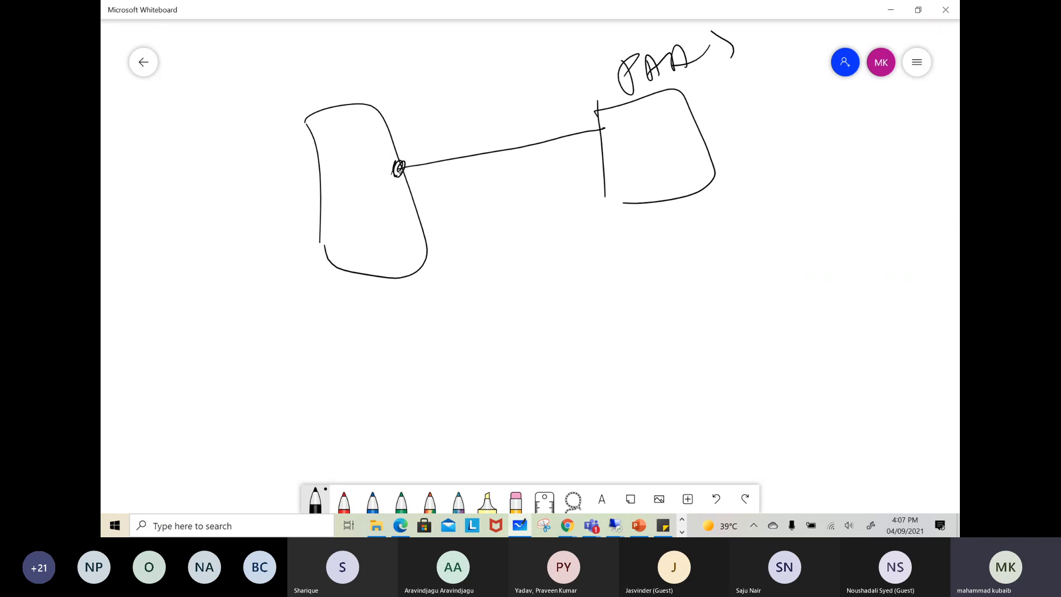
{"action": "left_click_drag", "start_coordinate": [596, 125], "coordinate": [604, 130]}
{"action": "left_click_drag", "start_coordinate": [470, 131], "coordinate": [467, 150]}
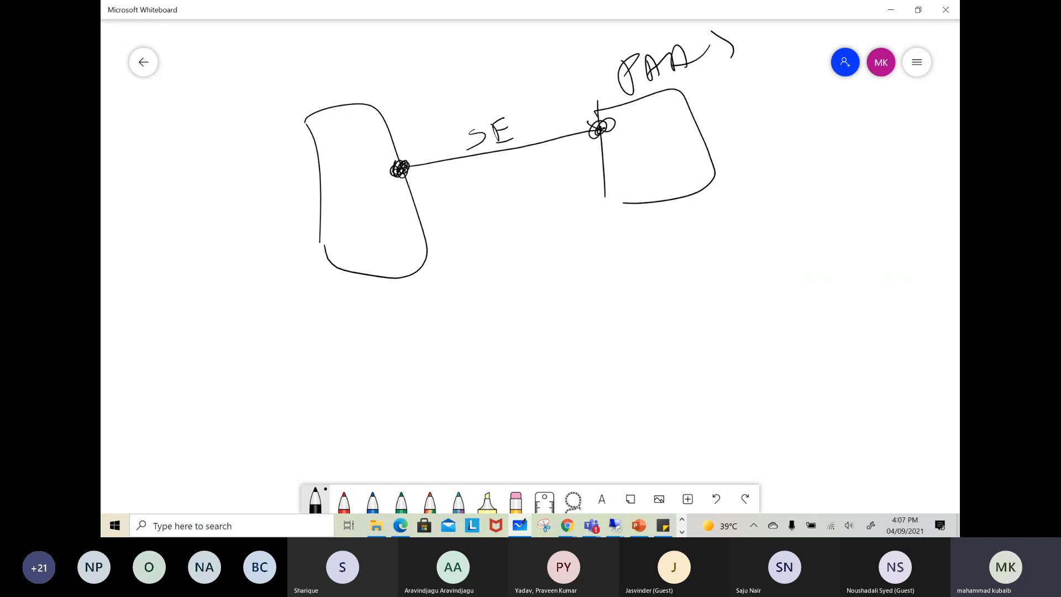
{"action": "left_click_drag", "start_coordinate": [422, 163], "coordinate": [580, 126]}
Draw a curved outside path towards the PAAS box and cross it out as blocked access
{"action": "left_click_drag", "start_coordinate": [299, 60], "coordinate": [571, 91]}
{"action": "mouse_move", "coordinate": [533, 38]}
{"action": "left_mouse_down"}
{"action": "mouse_move", "coordinate": [485, 94]}
{"action": "mouse_move", "coordinate": [553, 57]}
{"action": "left_mouse_up"}
{"action": "left_click_drag", "start_coordinate": [469, 40], "coordinate": [444, 78]}
{"action": "left_click_drag", "start_coordinate": [422, 63], "coordinate": [486, 50]}
{"action": "left_click_drag", "start_coordinate": [485, 28], "coordinate": [481, 44]}
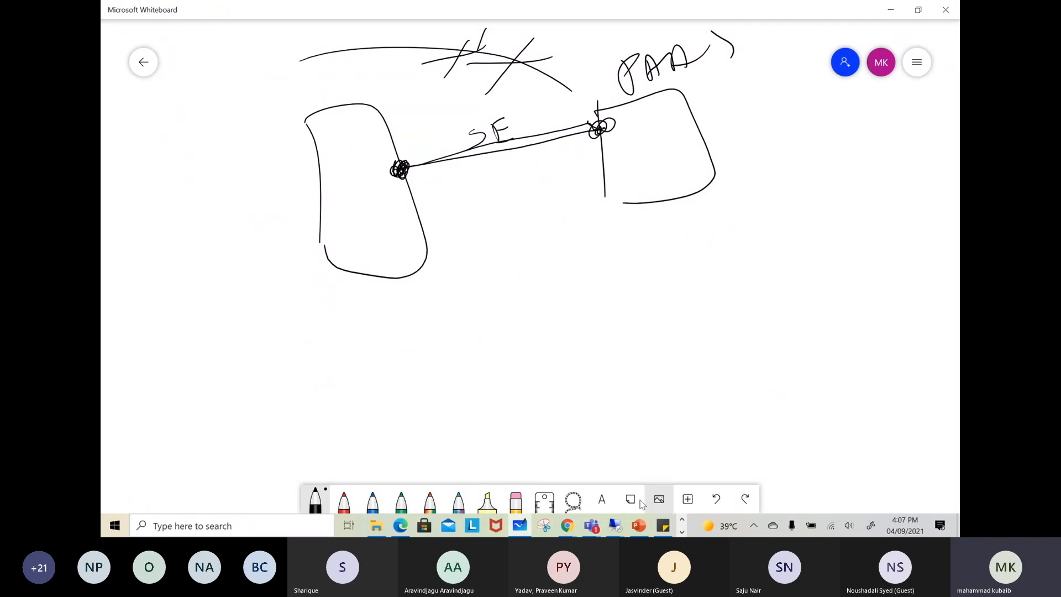
{"action": "left_click", "coordinate": [615, 525]}
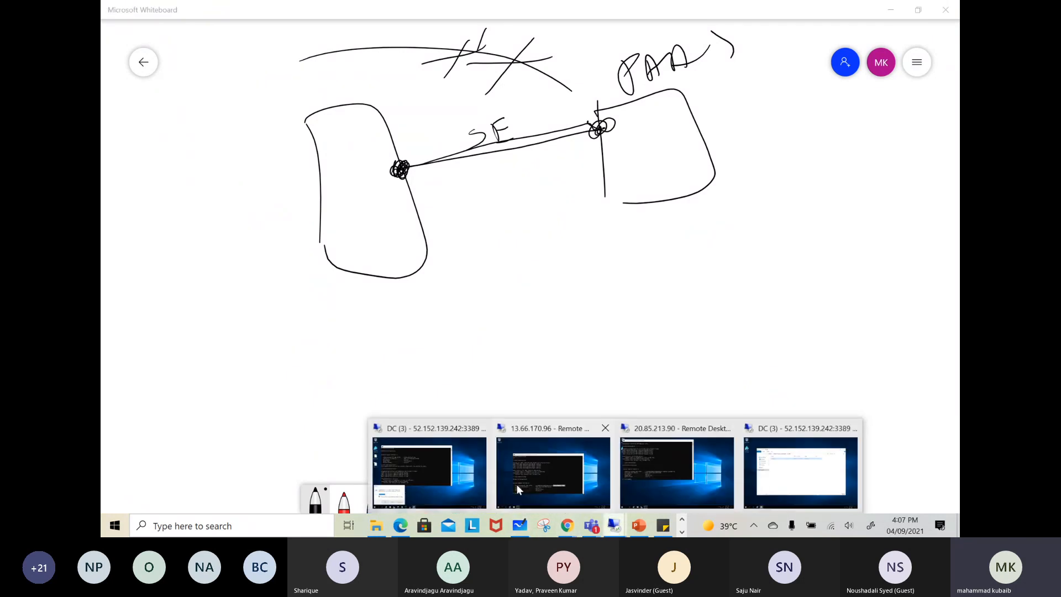
{"action": "left_click", "coordinate": [456, 473]}
{"action": "left_click", "coordinate": [320, 431]}
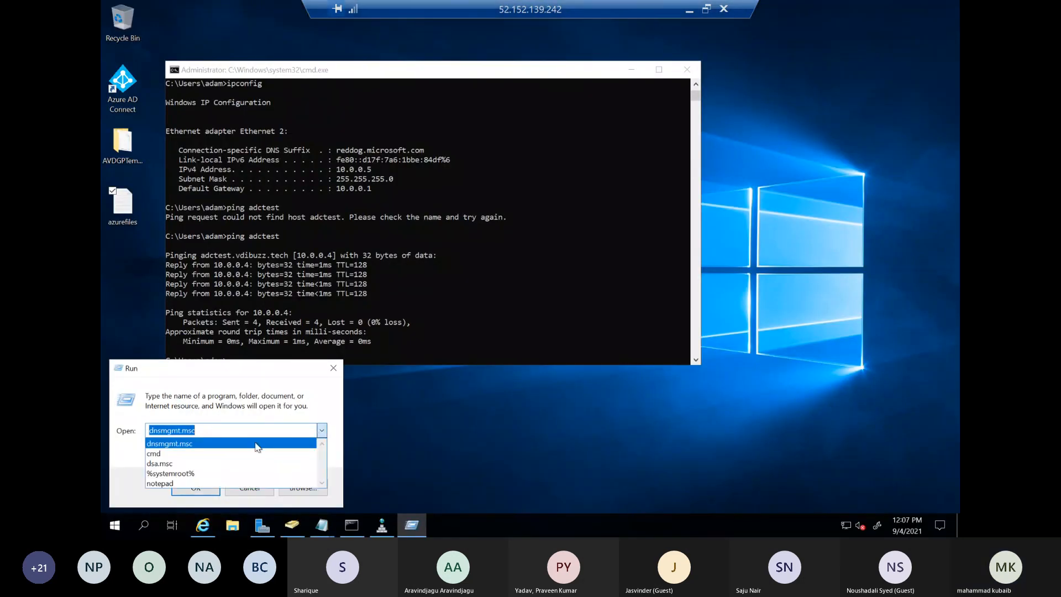
{"action": "left_click", "coordinate": [265, 380]}
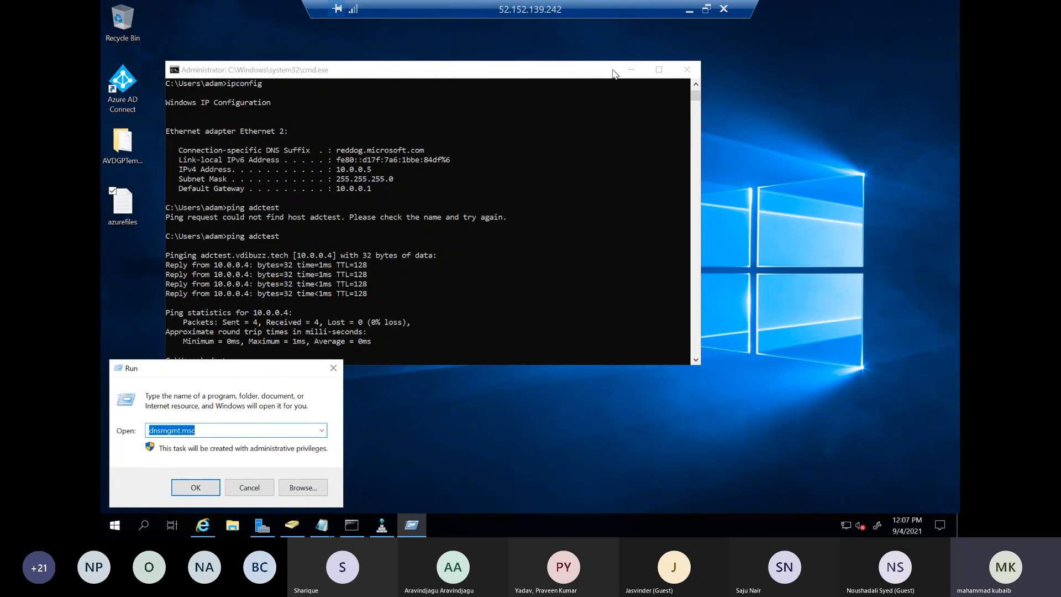
{"action": "left_click", "coordinate": [692, 11]}
{"action": "left_click", "coordinate": [402, 530]}
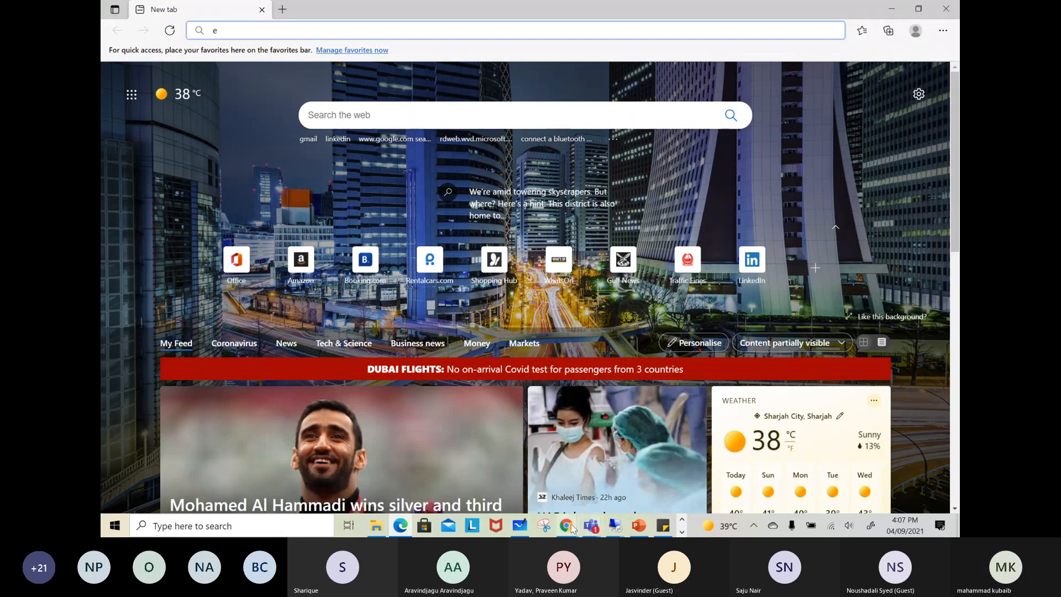
Switch to the Azure portal in Chrome and open the profile file share of storage account fslogix05
{"action": "mouse_move", "coordinate": [567, 524]}
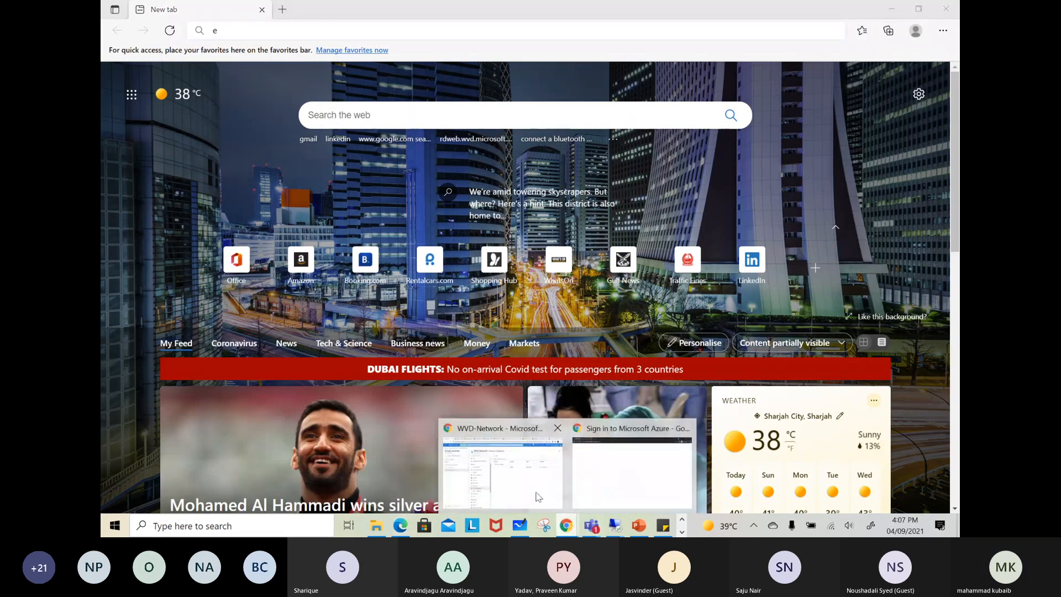
{"action": "left_click", "coordinate": [519, 484]}
{"action": "left_click", "coordinate": [309, 54]}
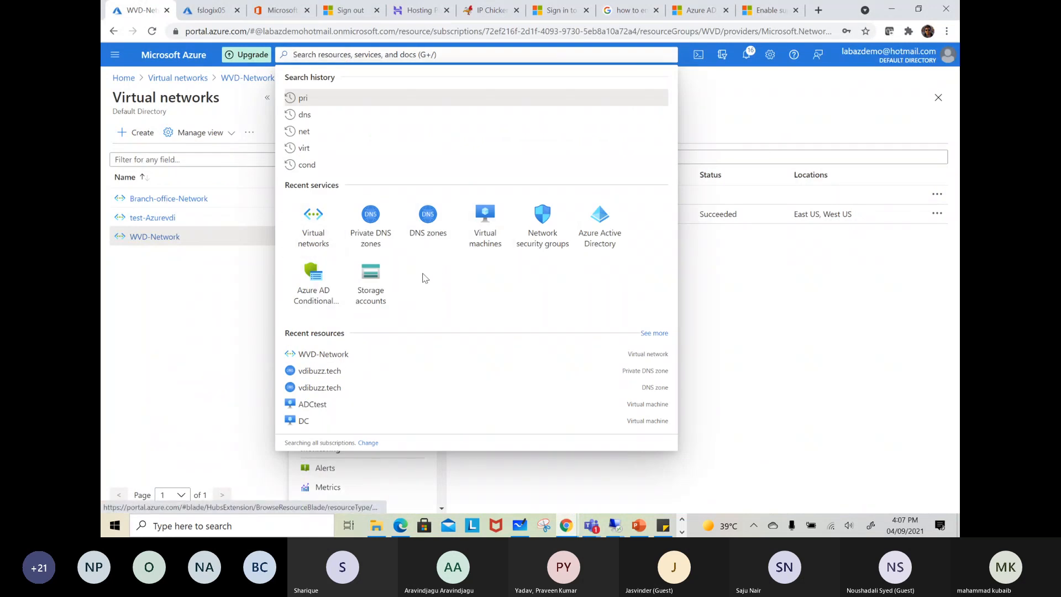
{"action": "left_click", "coordinate": [369, 272]}
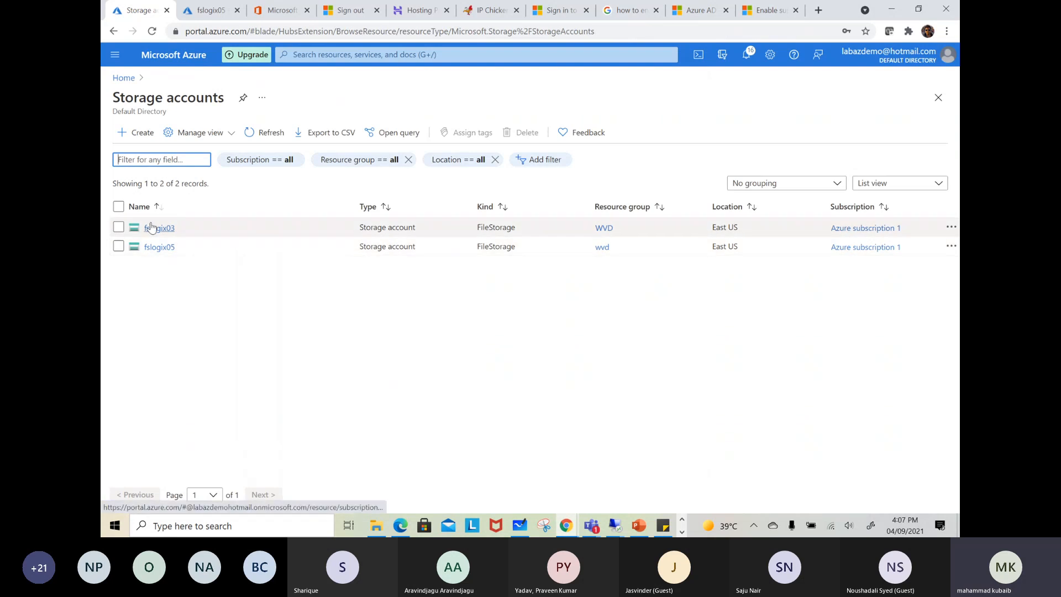
{"action": "left_click", "coordinate": [157, 248]}
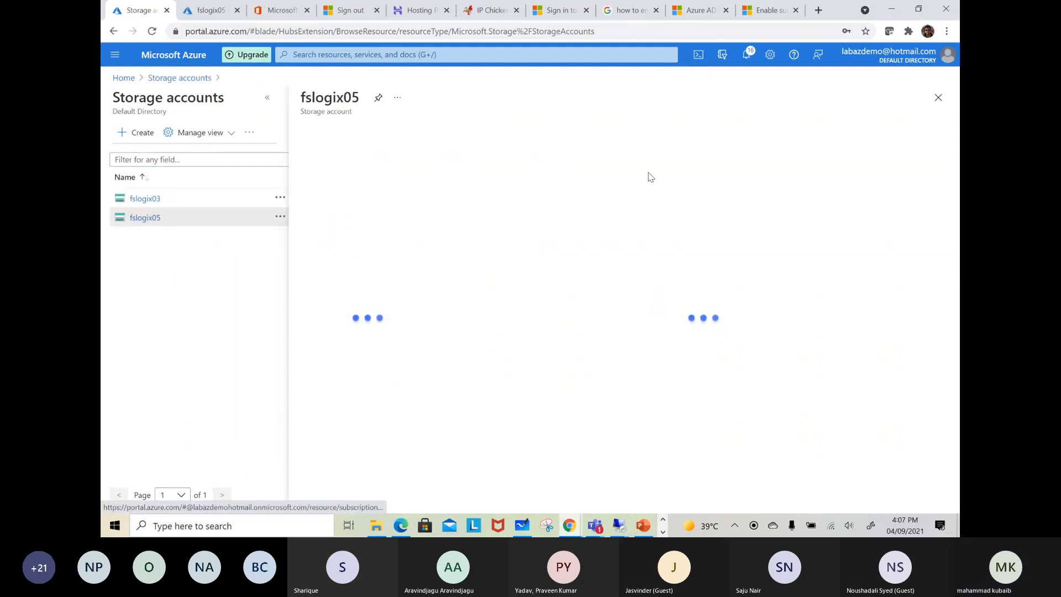
{"action": "left_click", "coordinate": [329, 312]}
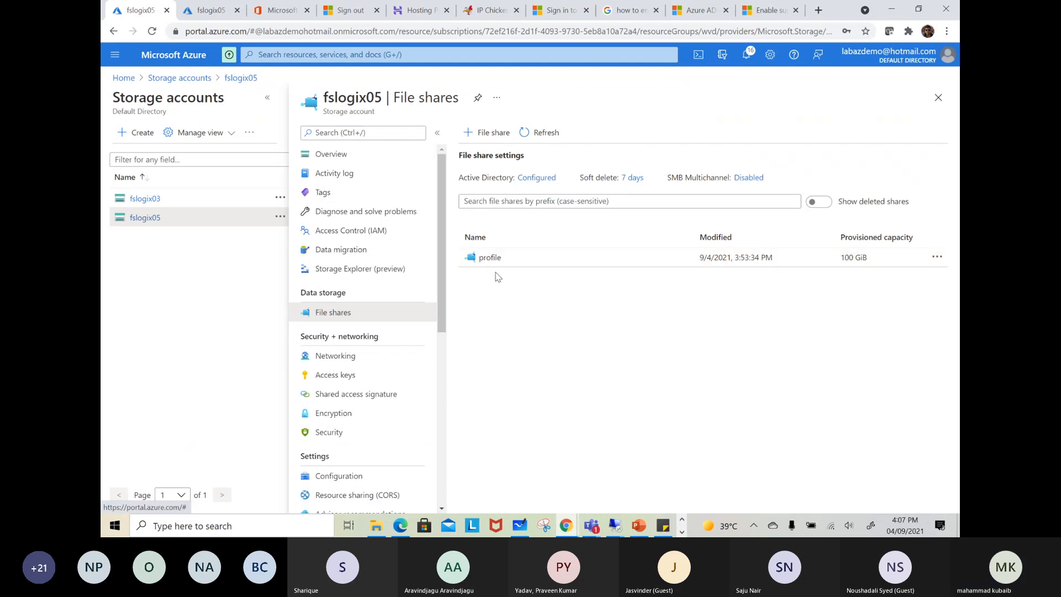
{"action": "left_click", "coordinate": [495, 256]}
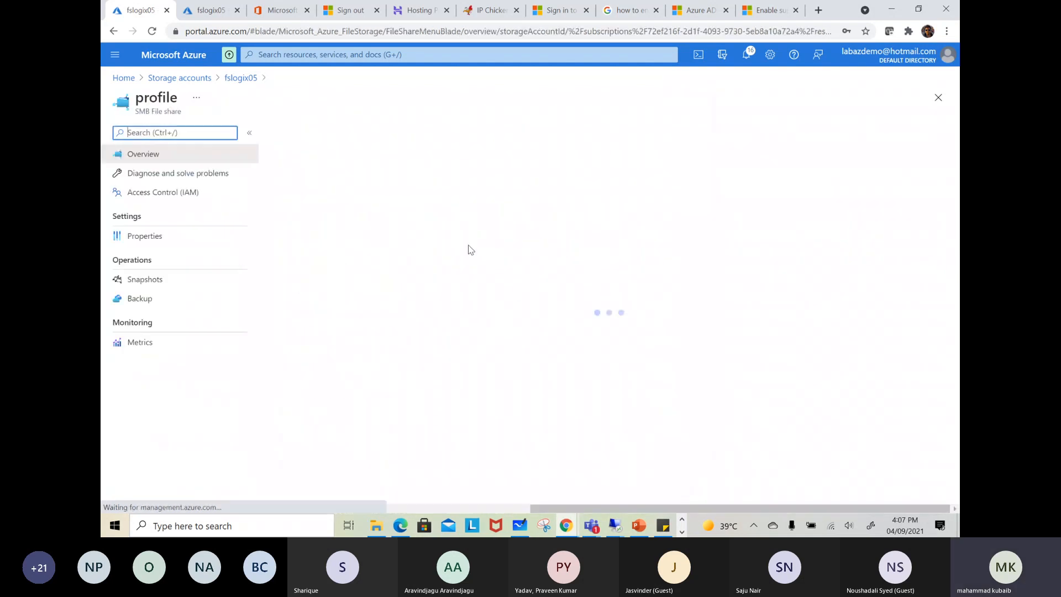
Copy the host name fslogix05.file.core.windows.net from the URL in the profile share's properties
{"action": "left_click", "coordinate": [146, 237]}
{"action": "left_click_drag", "start_coordinate": [405, 209], "coordinate": [305, 210]}
{"action": "right_click", "coordinate": [302, 210]}
{"action": "left_click", "coordinate": [334, 220]}
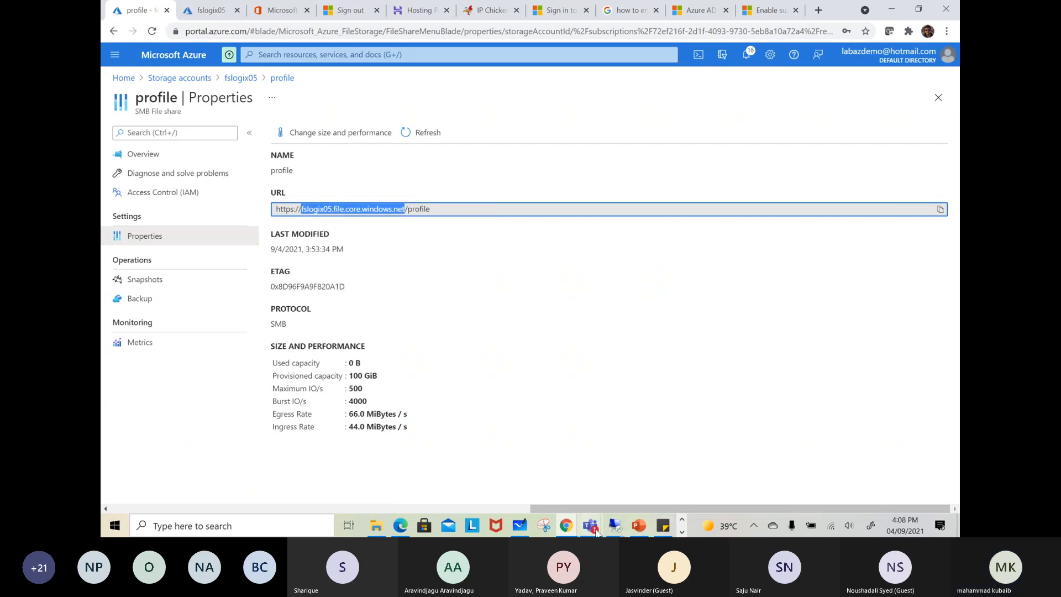
Switch to the DC remote desktop session and ping fslogix05.file.core.windows.net from its command prompt
{"action": "left_click", "coordinate": [610, 527]}
{"action": "left_click", "coordinate": [451, 468]}
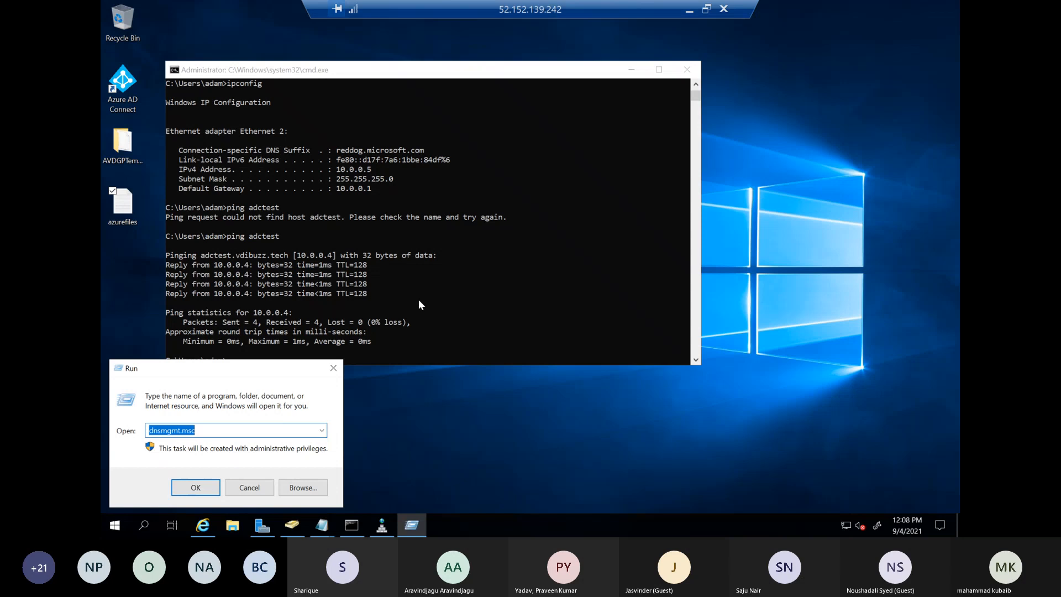
{"action": "left_click", "coordinate": [418, 300]}
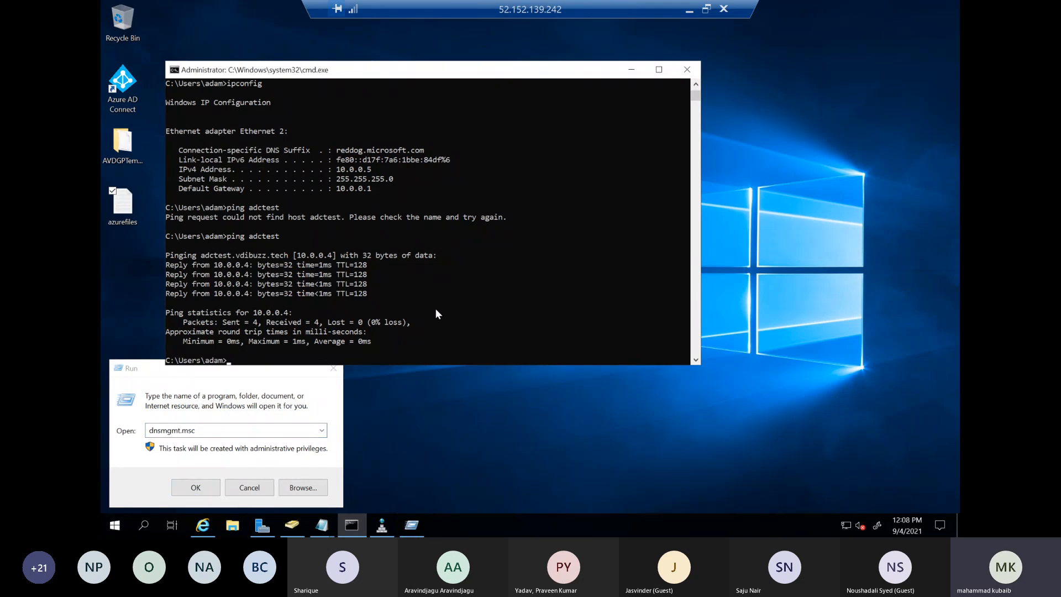
{"action": "key", "text": "ctrl+v"}
{"action": "key", "text": "Left"}
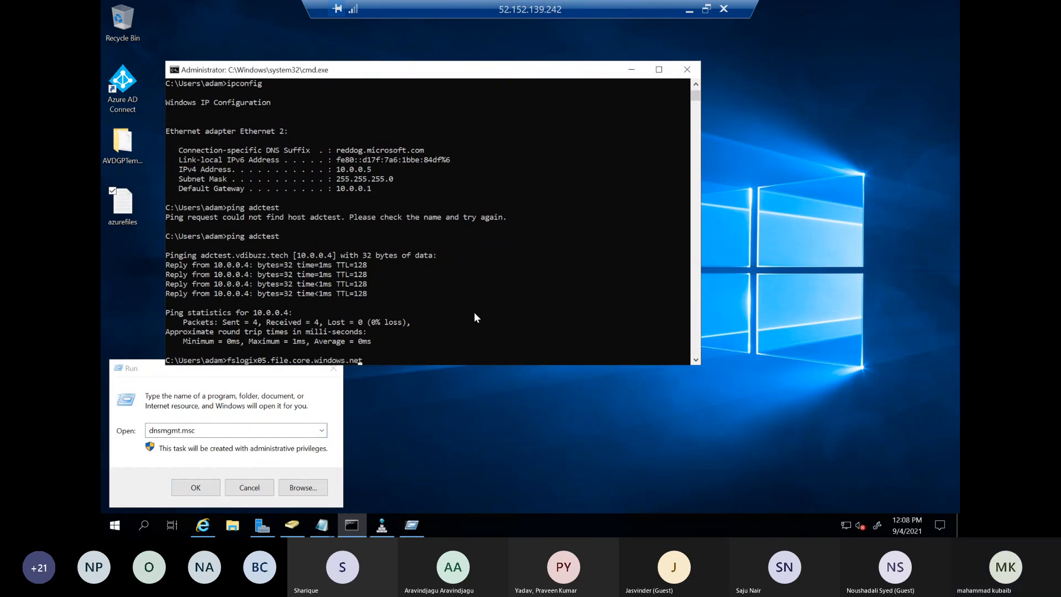
{"action": "key", "text": "Home"}
{"action": "type", "text": "ping"}
{"action": "key", "text": "Return"}
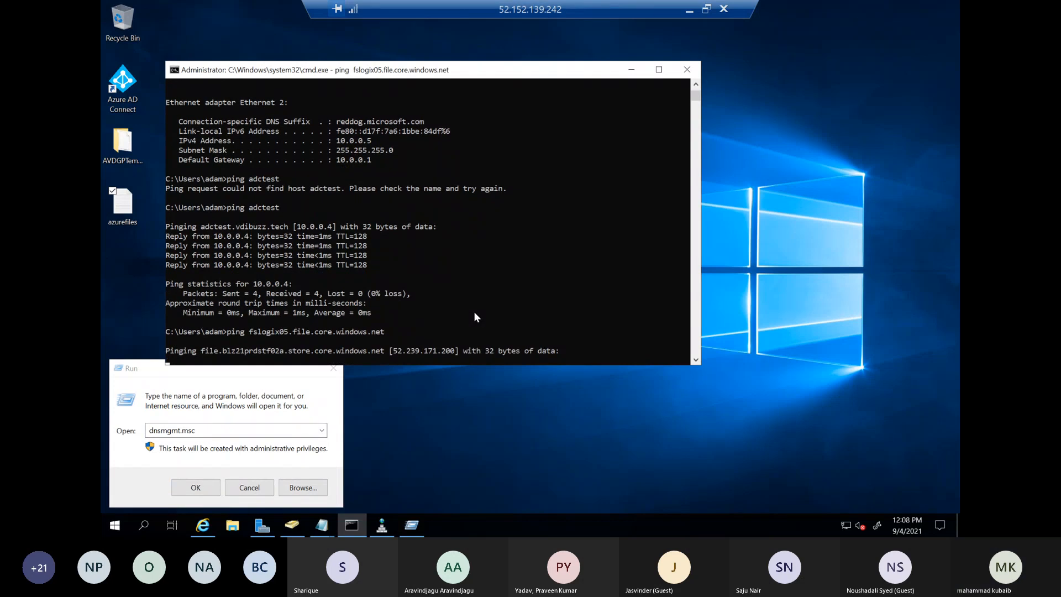
Highlight the IP address that the storage host name resolves to in the ping output
{"action": "left_click_drag", "start_coordinate": [458, 352], "coordinate": [394, 351]}
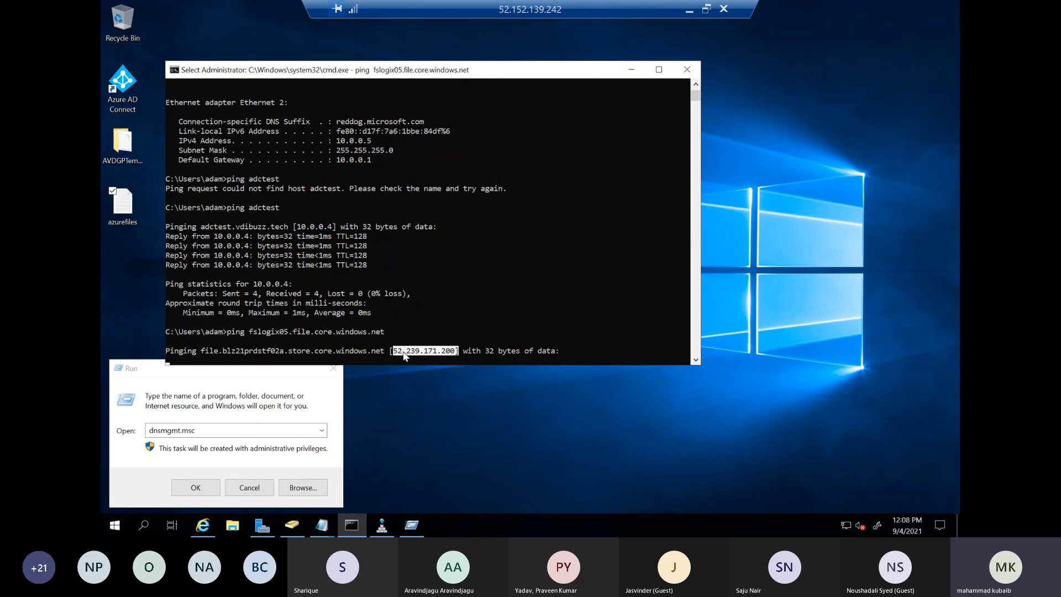
{"action": "left_click", "coordinate": [452, 342]}
{"action": "left_click", "coordinate": [399, 351]}
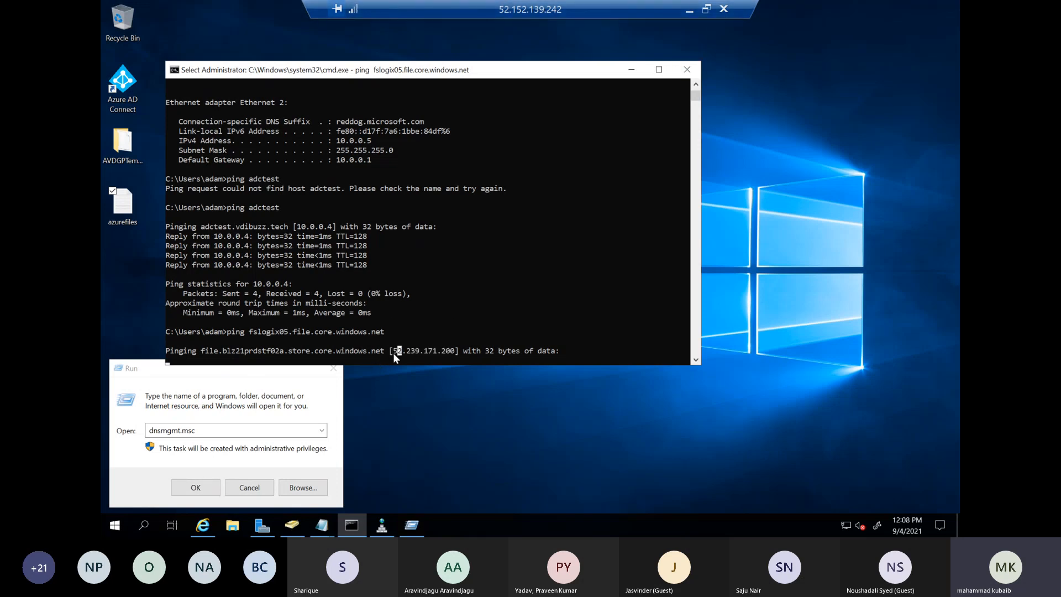
Switch to Microsoft Whiteboard, scribble over the PAAS box's endpoint and draw an A-shaped mark at the end of the blocked path
{"action": "left_click", "coordinate": [690, 11]}
{"action": "left_click", "coordinate": [519, 525]}
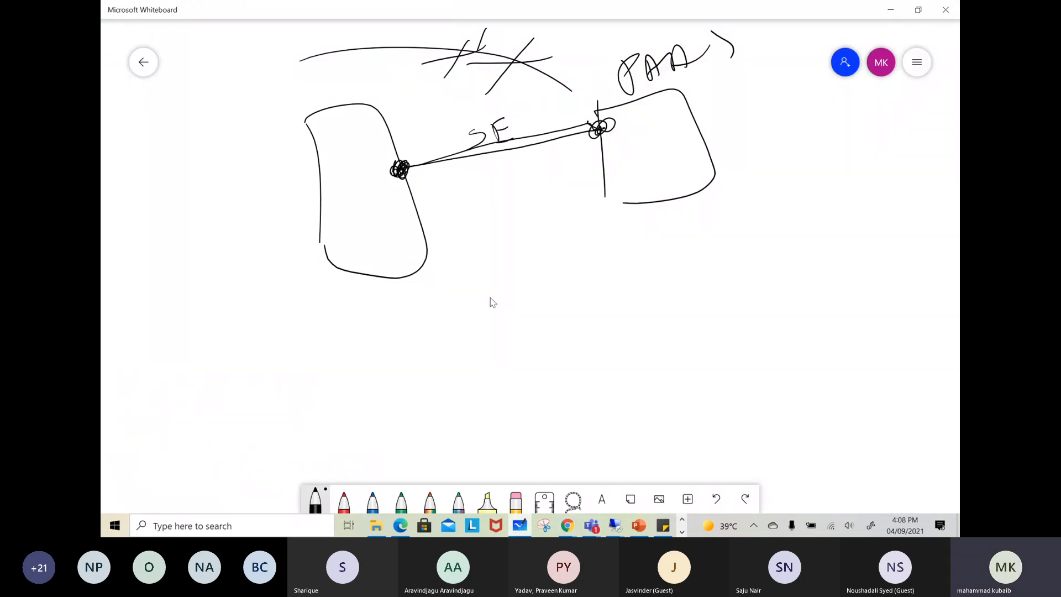
{"action": "mouse_move", "coordinate": [617, 111]}
{"action": "left_mouse_down"}
{"action": "mouse_move", "coordinate": [614, 100]}
{"action": "mouse_move", "coordinate": [625, 102]}
{"action": "left_mouse_up"}
{"action": "left_click_drag", "start_coordinate": [564, 66], "coordinate": [551, 95]}
{"action": "left_click_drag", "start_coordinate": [536, 89], "coordinate": [575, 77]}
{"action": "left_click_drag", "start_coordinate": [562, 72], "coordinate": [547, 97]}
{"action": "left_click_drag", "start_coordinate": [560, 53], "coordinate": [569, 89]}
Retrace the SE line, draw an arrow below it towards the PAAS box and enclose the diagram in a large ellipse
{"action": "mouse_move", "coordinate": [396, 171]}
{"action": "left_mouse_down"}
{"action": "mouse_move", "coordinate": [397, 181]}
{"action": "mouse_move", "coordinate": [575, 137]}
{"action": "mouse_move", "coordinate": [615, 102]}
{"action": "mouse_move", "coordinate": [599, 133]}
{"action": "left_mouse_up"}
{"action": "mouse_move", "coordinate": [624, 99]}
{"action": "left_mouse_down"}
{"action": "mouse_move", "coordinate": [602, 119]}
{"action": "mouse_move", "coordinate": [620, 111]}
{"action": "left_mouse_up"}
{"action": "left_click_drag", "start_coordinate": [385, 230], "coordinate": [576, 185]}
{"action": "mouse_move", "coordinate": [575, 168]}
{"action": "left_mouse_down"}
{"action": "mouse_move", "coordinate": [596, 177]}
{"action": "mouse_move", "coordinate": [583, 197]}
{"action": "left_mouse_up"}
{"action": "mouse_move", "coordinate": [355, 61]}
{"action": "left_mouse_down"}
{"action": "mouse_move", "coordinate": [339, 283]}
{"action": "mouse_move", "coordinate": [671, 91]}
{"action": "mouse_move", "coordinate": [305, 85]}
{"action": "left_mouse_up"}
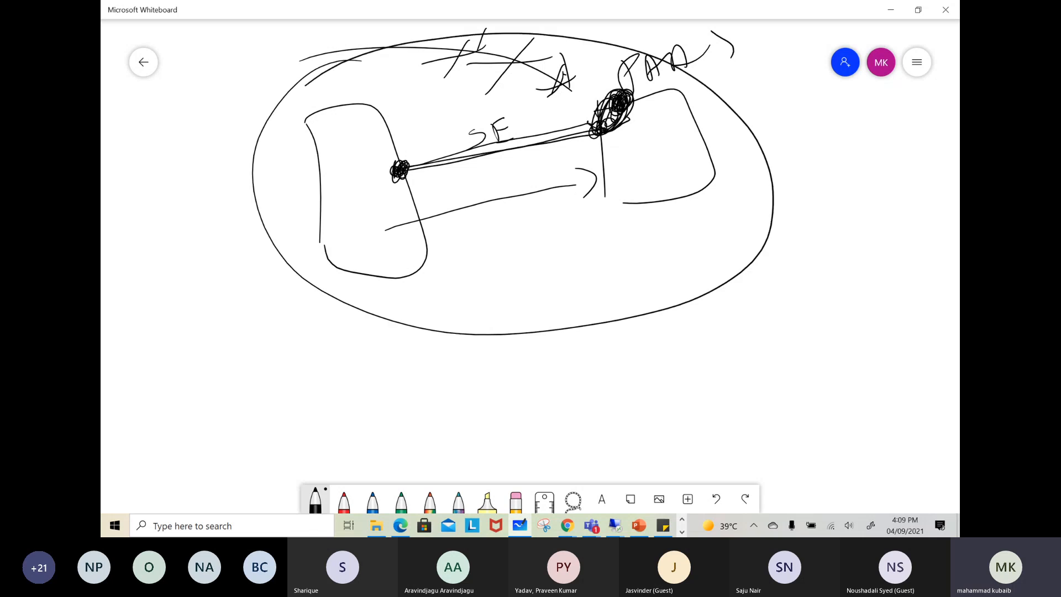
Darken the PAAS box's endpoint further and write PE beside the large ellipse
{"action": "mouse_move", "coordinate": [612, 122]}
{"action": "left_mouse_down"}
{"action": "mouse_move", "coordinate": [623, 131]}
{"action": "mouse_move", "coordinate": [628, 113]}
{"action": "left_mouse_up"}
{"action": "left_click_drag", "start_coordinate": [615, 118], "coordinate": [610, 134]}
{"action": "mouse_move", "coordinate": [825, 140]}
{"action": "left_mouse_down"}
{"action": "mouse_move", "coordinate": [833, 204]}
{"action": "mouse_move", "coordinate": [830, 164]}
{"action": "left_mouse_up"}
{"action": "left_click_drag", "start_coordinate": [880, 134], "coordinate": [883, 184]}
{"action": "mouse_move", "coordinate": [880, 135]}
{"action": "left_mouse_down"}
{"action": "mouse_move", "coordinate": [914, 131]}
{"action": "mouse_move", "coordinate": [909, 157]}
{"action": "left_mouse_up"}
{"action": "left_click_drag", "start_coordinate": [889, 184], "coordinate": [921, 181]}
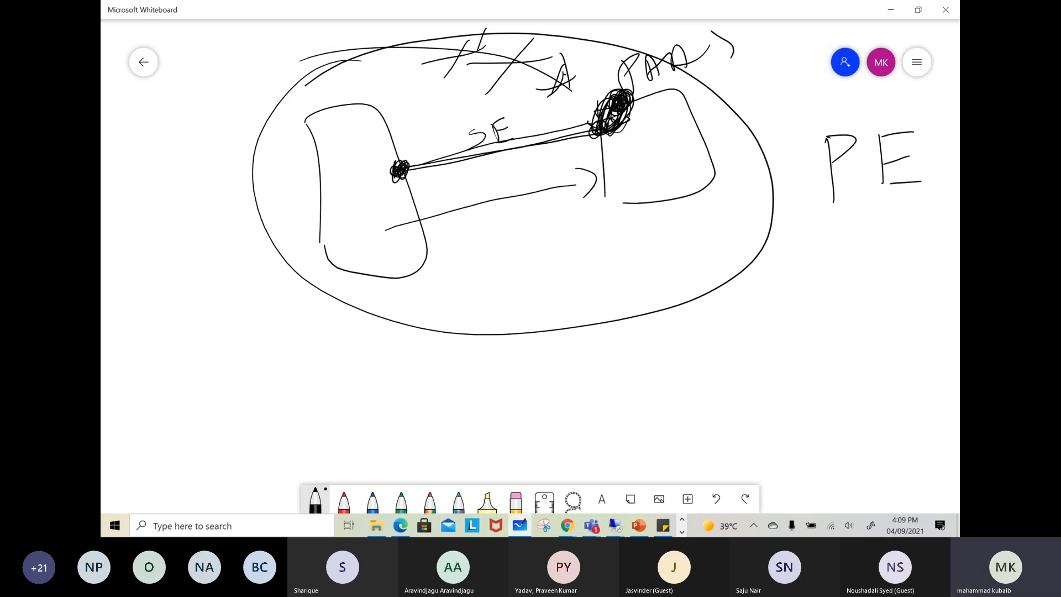
Add a second endpoint dot below the PAAS box's first one, darken the taller box's dot and draw an arrow outside the ellipse
{"action": "left_click_drag", "start_coordinate": [601, 155], "coordinate": [603, 165]}
{"action": "left_click_drag", "start_coordinate": [408, 167], "coordinate": [399, 178]}
{"action": "mouse_move", "coordinate": [410, 165]}
{"action": "left_mouse_down"}
{"action": "mouse_move", "coordinate": [398, 182]}
{"action": "mouse_move", "coordinate": [408, 185]}
{"action": "left_mouse_up"}
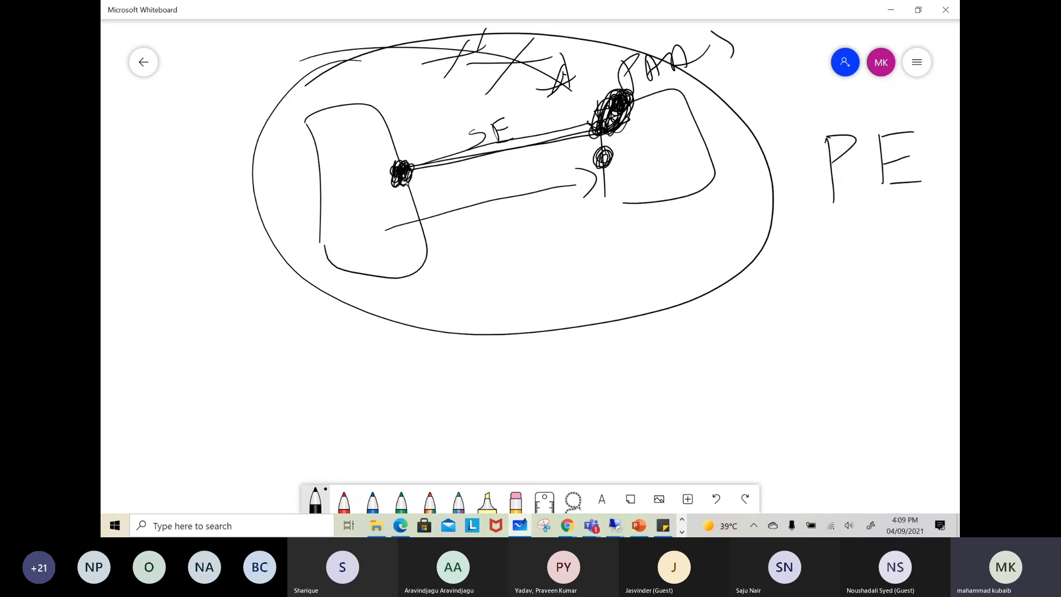
{"action": "mouse_move", "coordinate": [605, 152]}
{"action": "left_mouse_down"}
{"action": "mouse_move", "coordinate": [593, 169]}
{"action": "mouse_move", "coordinate": [607, 151]}
{"action": "left_mouse_up"}
{"action": "mouse_move", "coordinate": [215, 348]}
{"action": "left_mouse_down"}
{"action": "mouse_move", "coordinate": [279, 323]}
{"action": "mouse_move", "coordinate": [275, 339]}
{"action": "left_mouse_up"}
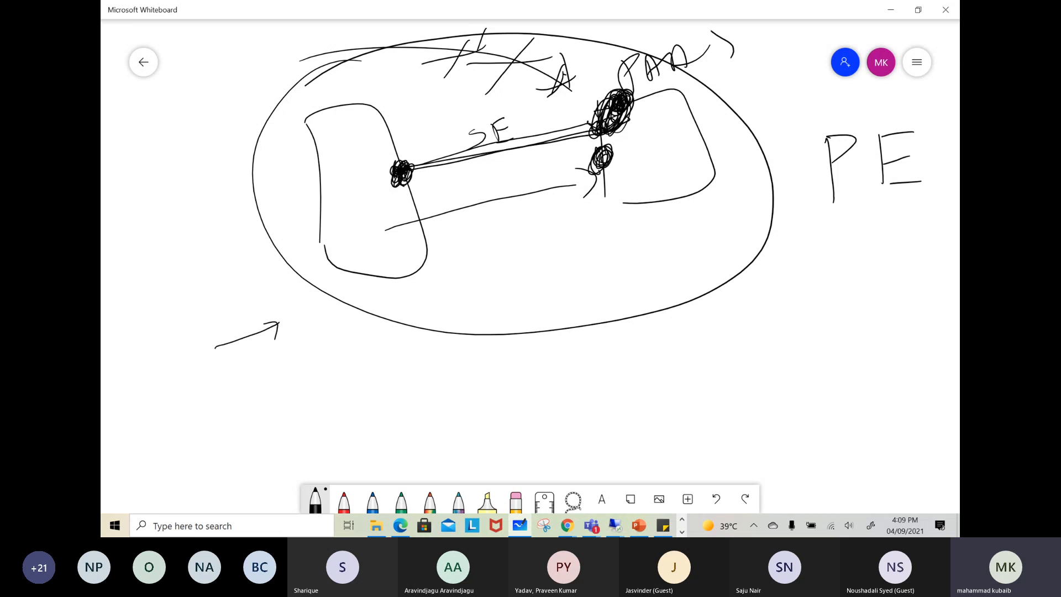
Darken the facing endpoint dots, circle the PAAS box and draw a small circled mark inside the taller box
{"action": "mouse_move", "coordinate": [409, 163]}
{"action": "left_mouse_down"}
{"action": "mouse_move", "coordinate": [417, 181]}
{"action": "mouse_move", "coordinate": [403, 178]}
{"action": "left_mouse_up"}
{"action": "left_click_drag", "start_coordinate": [601, 150], "coordinate": [608, 149]}
{"action": "mouse_move", "coordinate": [657, 89]}
{"action": "left_mouse_down"}
{"action": "mouse_move", "coordinate": [606, 118]}
{"action": "mouse_move", "coordinate": [685, 93]}
{"action": "left_mouse_up"}
{"action": "mouse_move", "coordinate": [382, 197]}
{"action": "left_mouse_down"}
{"action": "mouse_move", "coordinate": [356, 213]}
{"action": "mouse_move", "coordinate": [366, 187]}
{"action": "mouse_move", "coordinate": [359, 204]}
{"action": "left_mouse_up"}
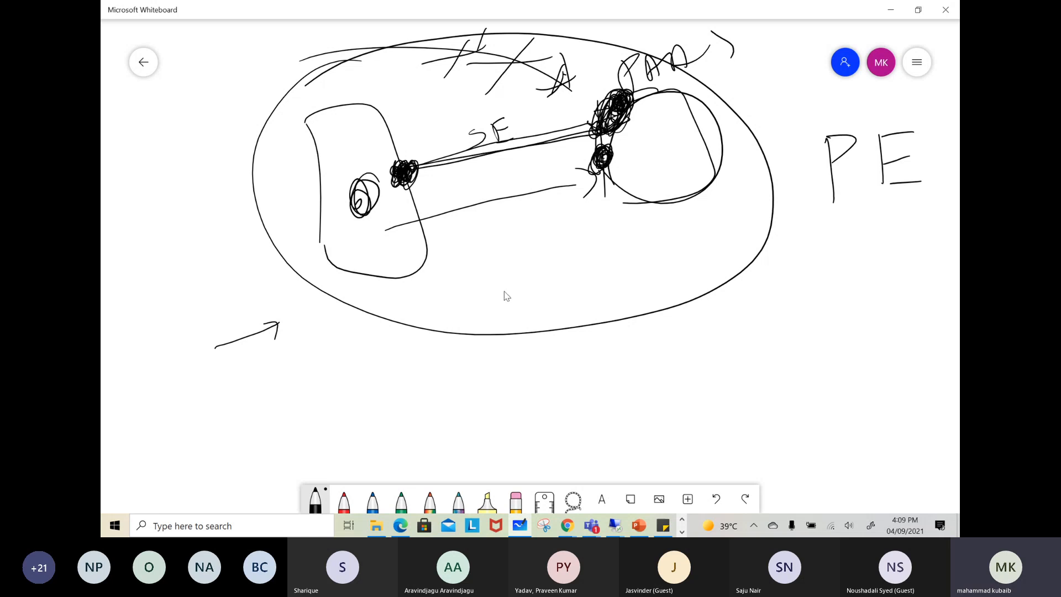
Return to the Azure portal and open the networking settings of storage account fslogix05
{"action": "left_click", "coordinate": [890, 10]}
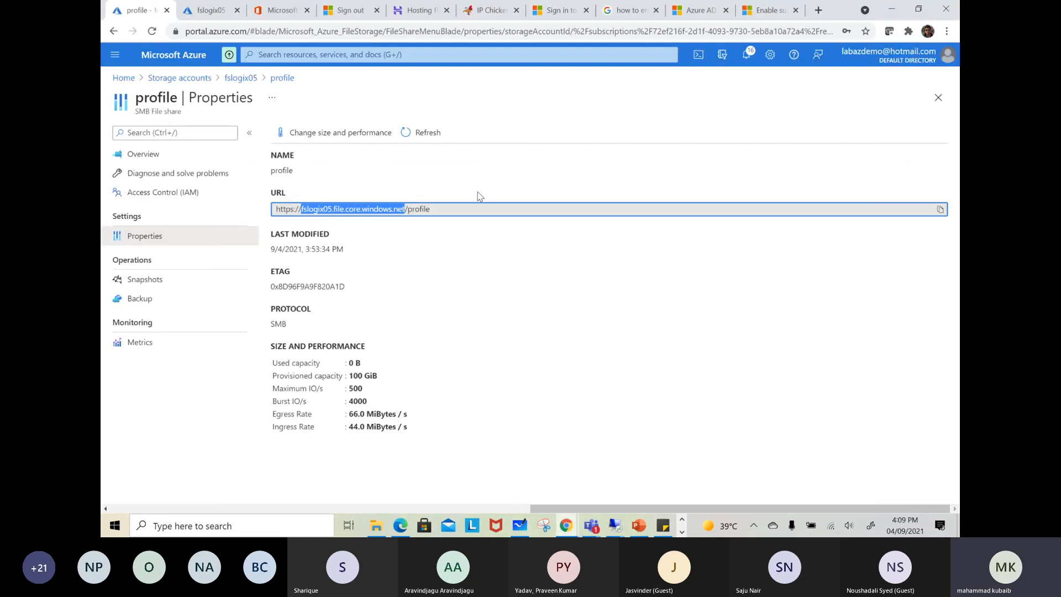
{"action": "left_click", "coordinate": [192, 79]}
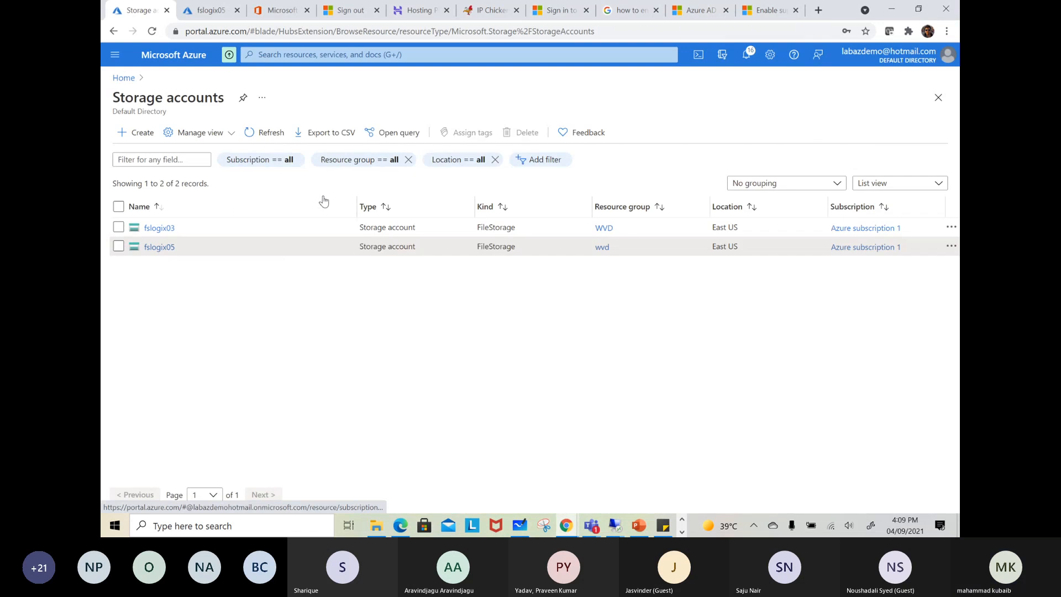
{"action": "left_click", "coordinate": [157, 247]}
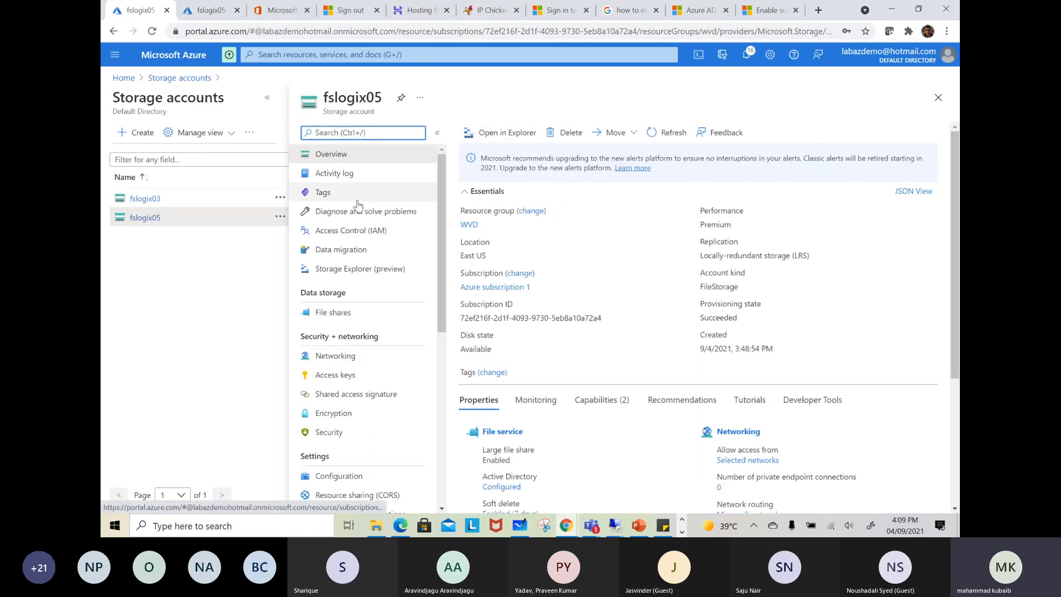
{"action": "left_click", "coordinate": [335, 356]}
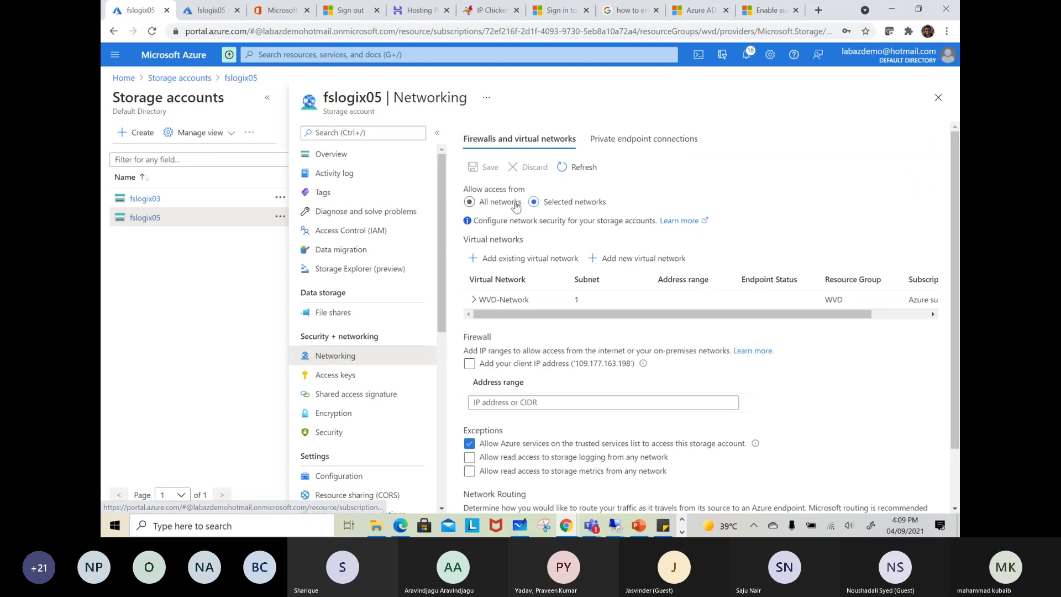
Remove WVD-Network from the virtual networks allowed to access fslogix05 and save the firewall settings
{"action": "left_click_drag", "start_coordinate": [867, 316], "coordinate": [929, 314]}
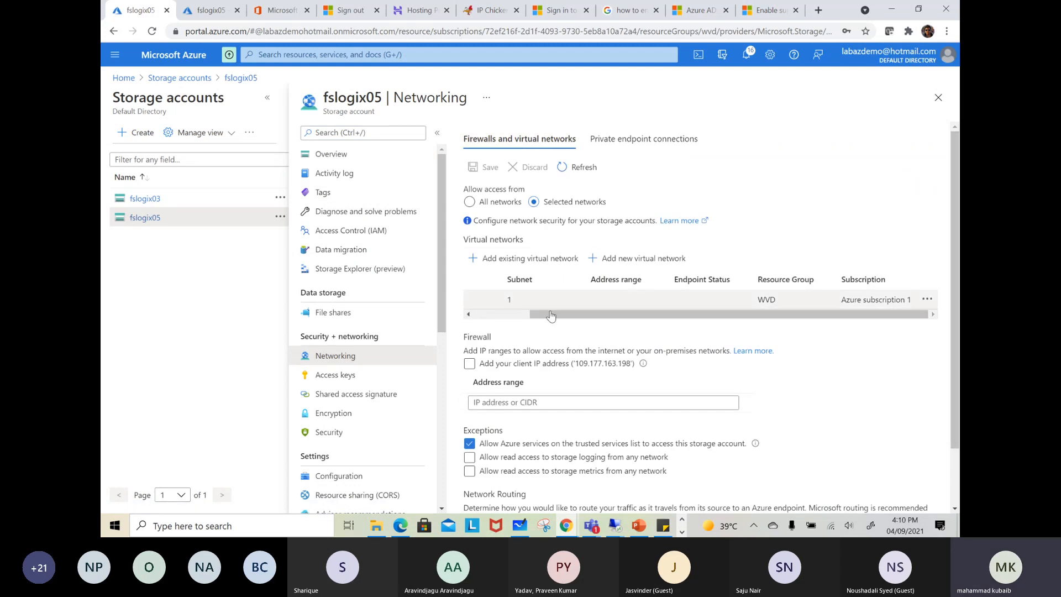
{"action": "mouse_move", "coordinate": [555, 316]}
{"action": "left_mouse_down"}
{"action": "mouse_move", "coordinate": [497, 315]}
{"action": "mouse_move", "coordinate": [558, 314]}
{"action": "left_mouse_up"}
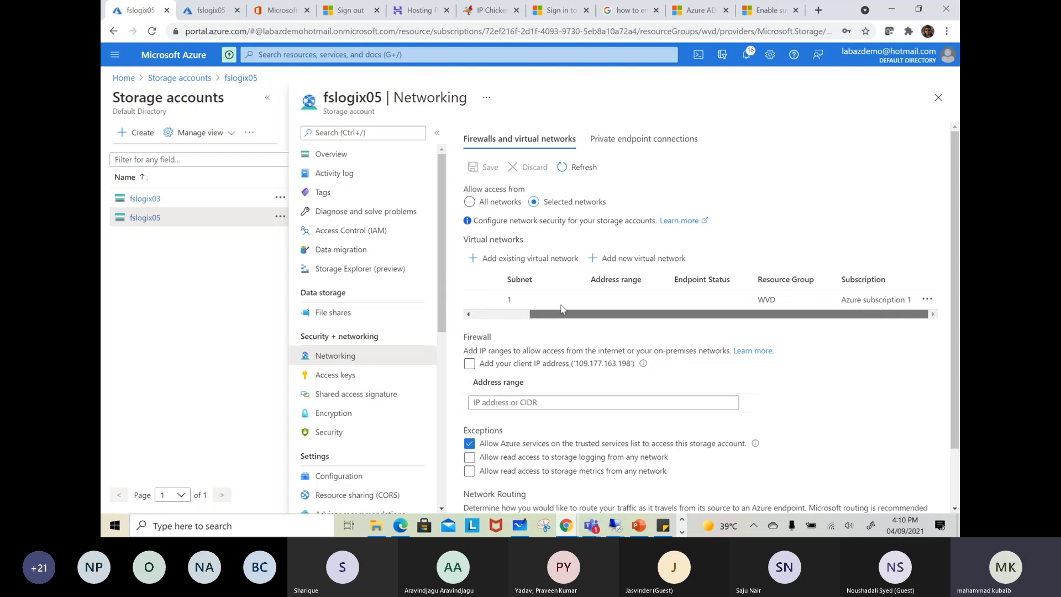
{"action": "left_click", "coordinate": [926, 299]}
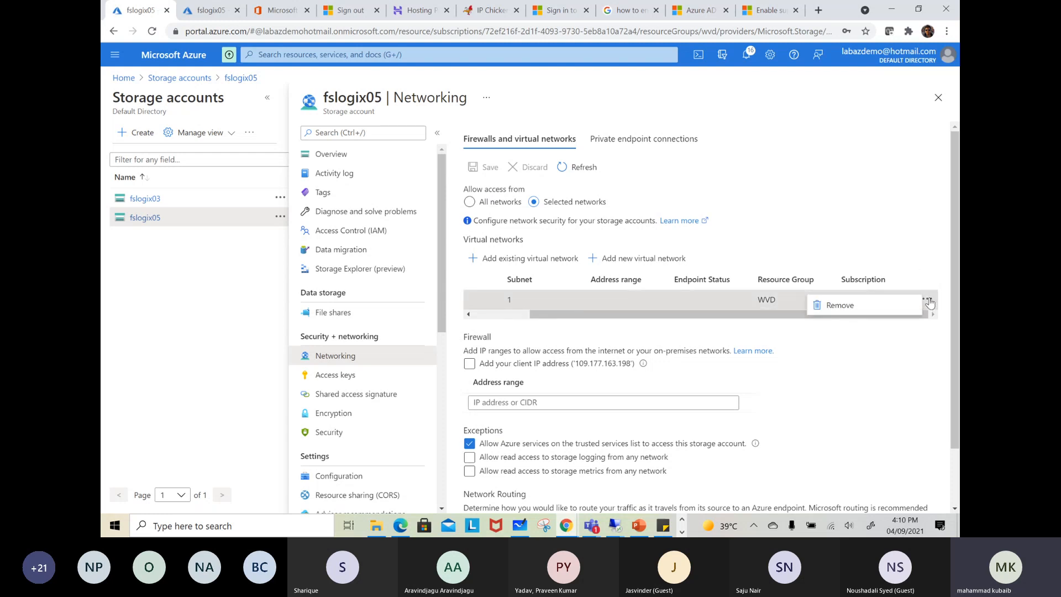
{"action": "left_click", "coordinate": [881, 304]}
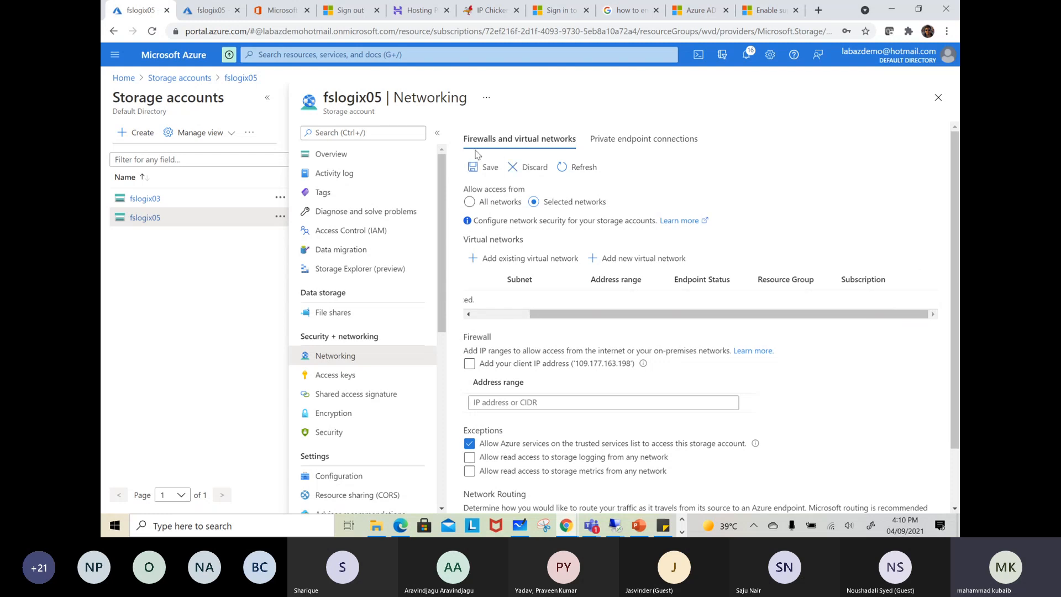
{"action": "left_click", "coordinate": [478, 167]}
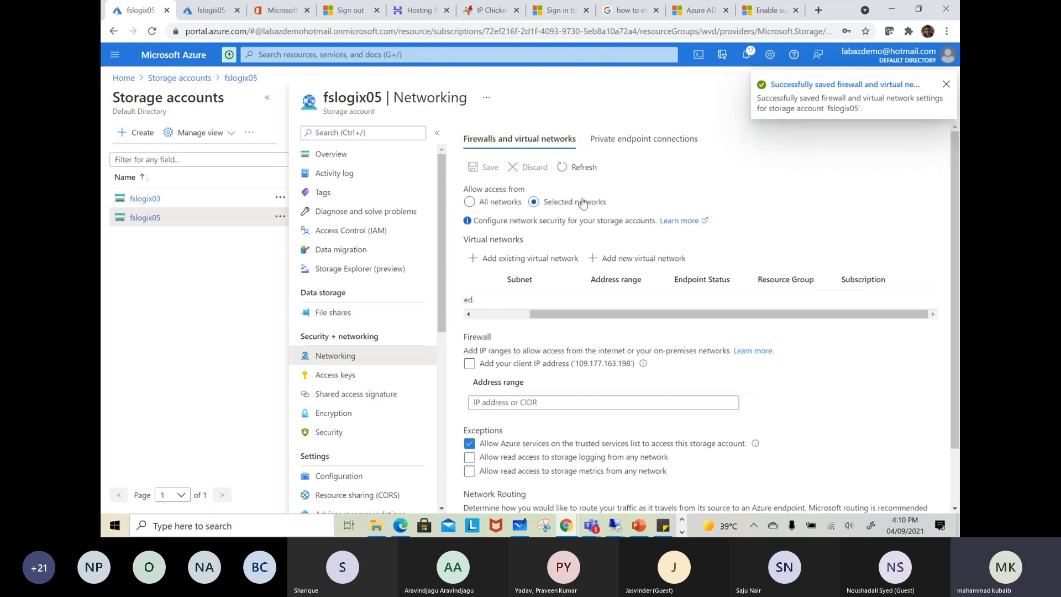
{"action": "left_click", "coordinate": [945, 85]}
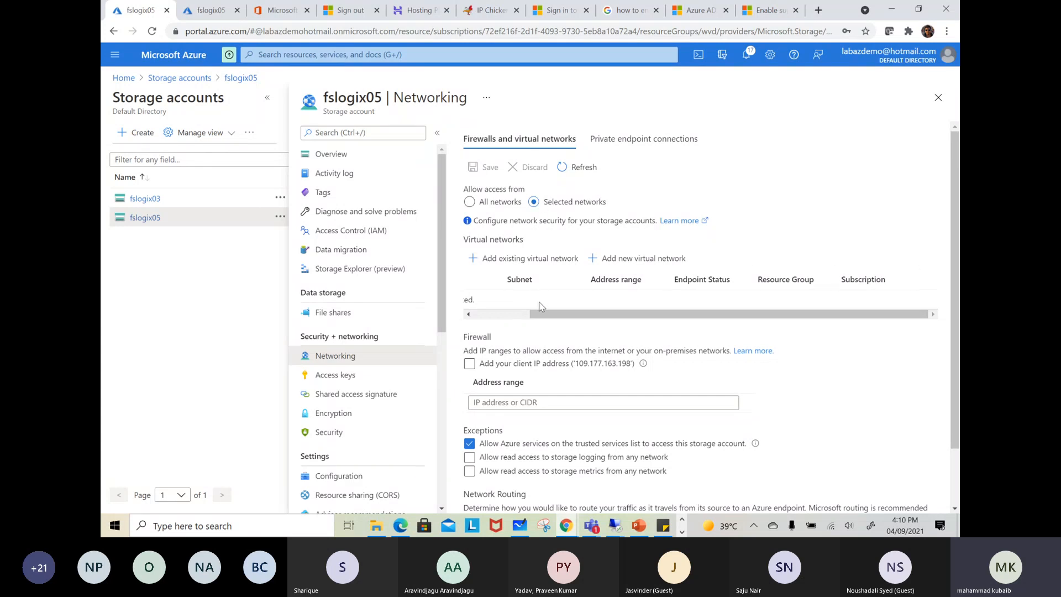
Start a new private endpoint for storage account fslogix05, name it strPE and continue to its resource settings
{"action": "left_click", "coordinate": [634, 143]}
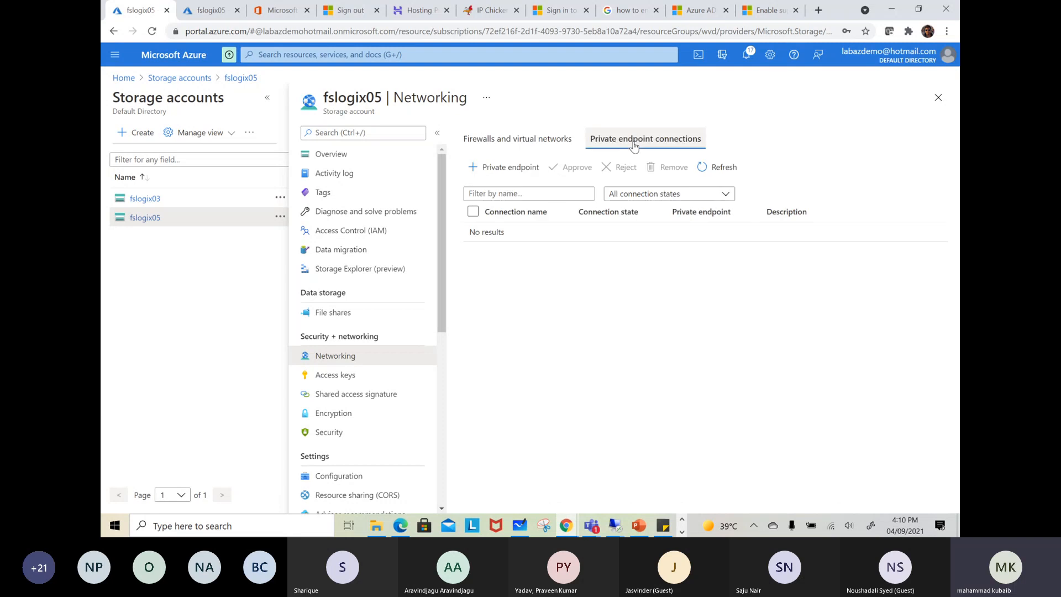
{"action": "left_click", "coordinate": [478, 167]}
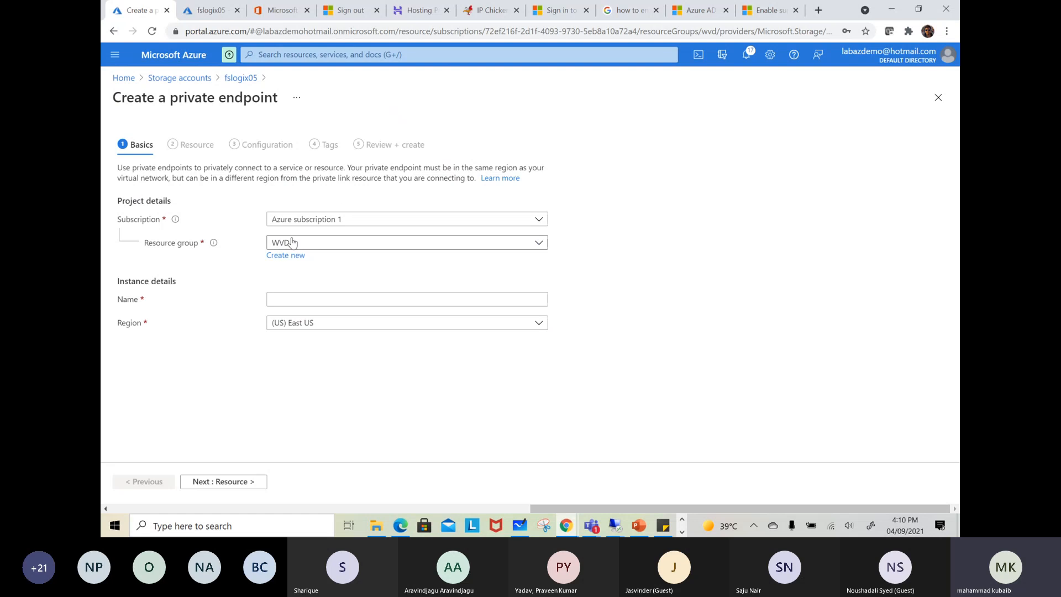
{"action": "left_click", "coordinate": [295, 296]}
{"action": "type", "text": "strPE"}
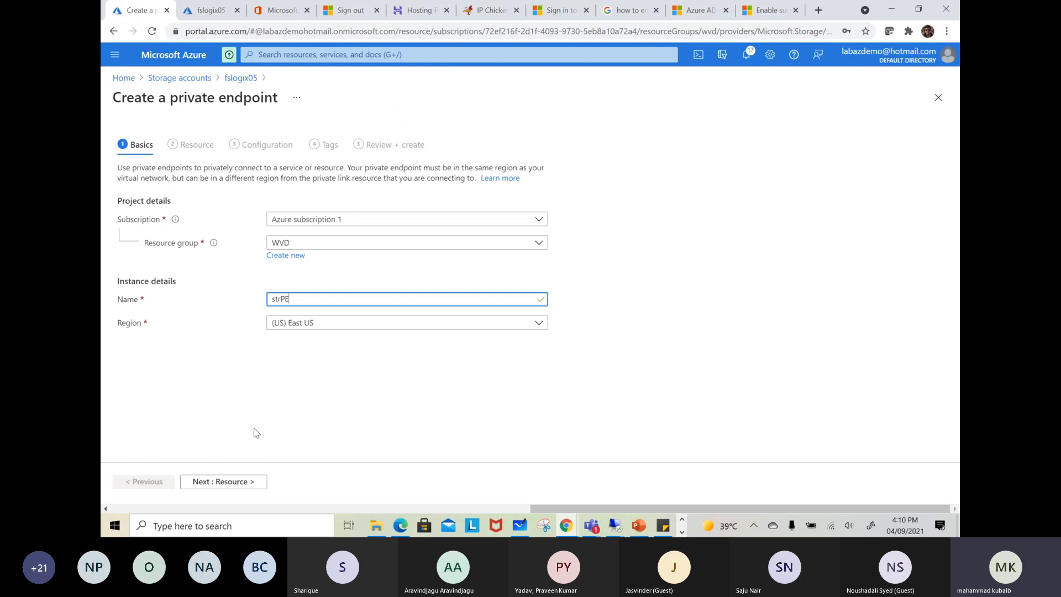
{"action": "left_click", "coordinate": [241, 482]}
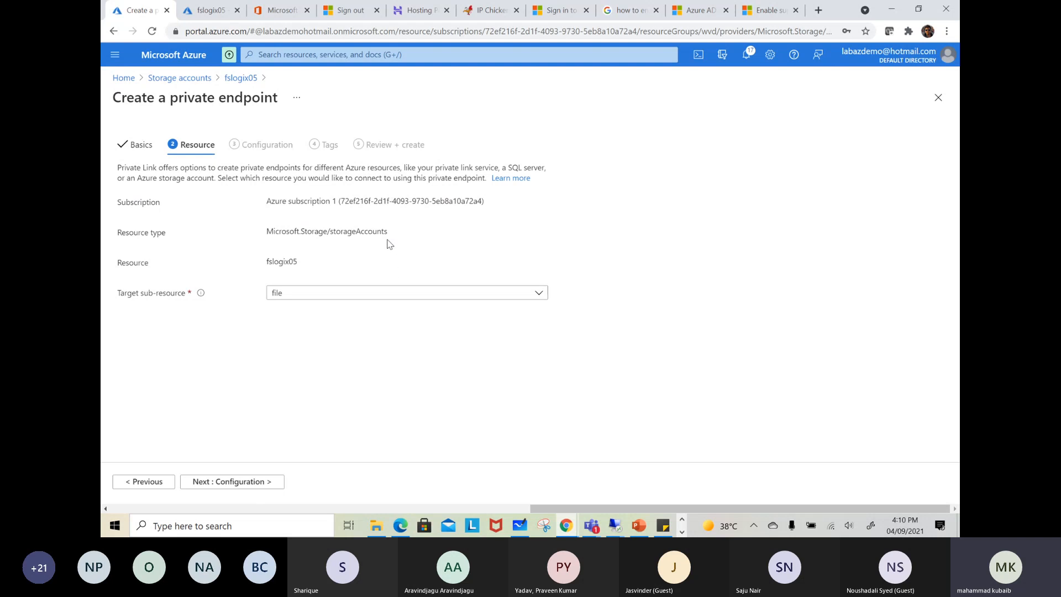
Place the endpoint in WVD-Network's default (10.0.0.0/24) subnet and set private DNS zone integration to No
{"action": "left_click_drag", "start_coordinate": [386, 232], "coordinate": [272, 231]}
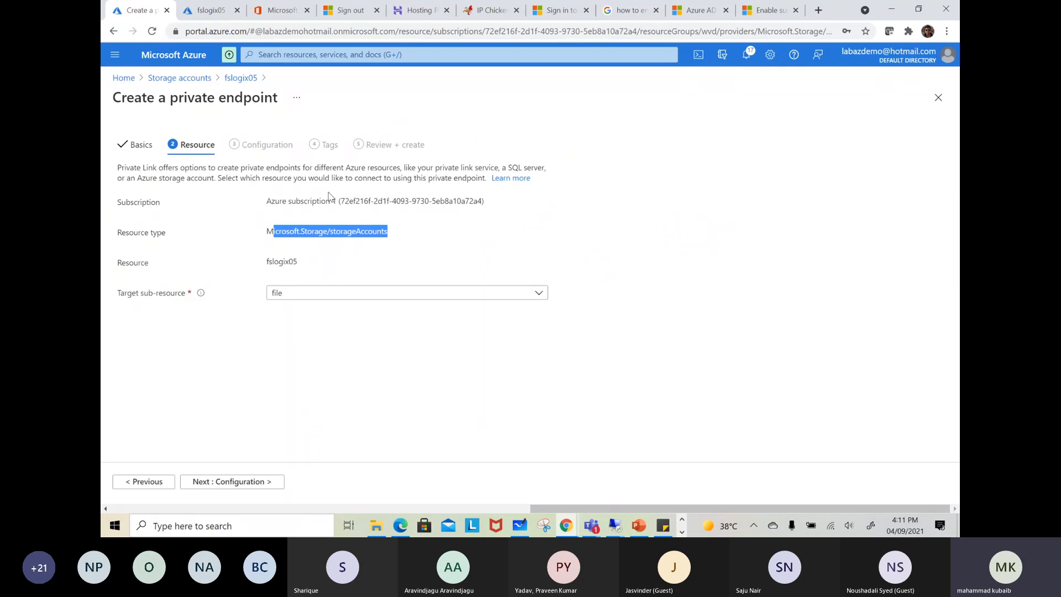
{"action": "left_click", "coordinate": [247, 490]}
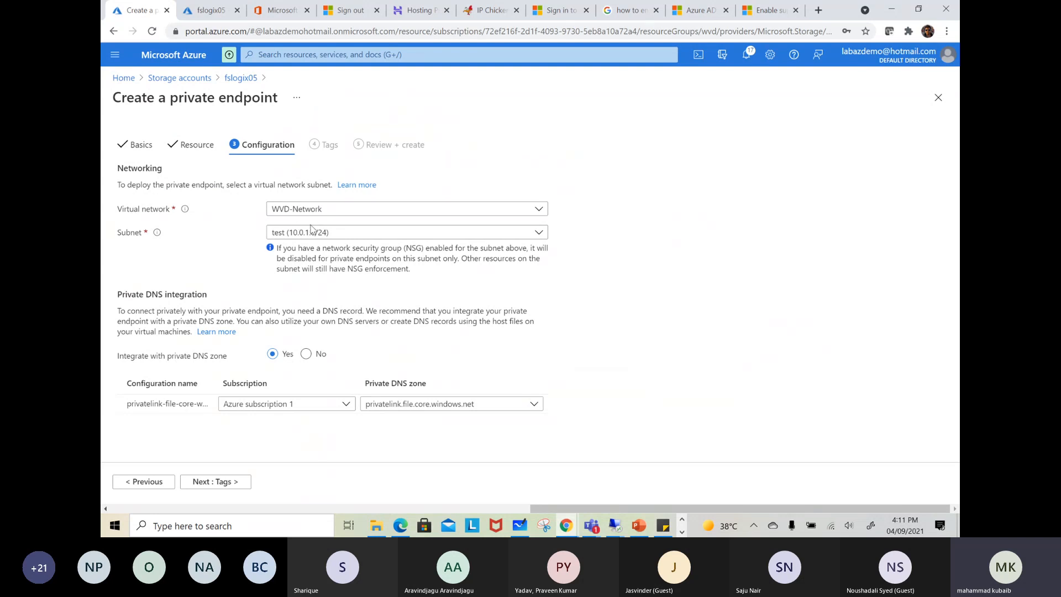
{"action": "left_click", "coordinate": [314, 231]}
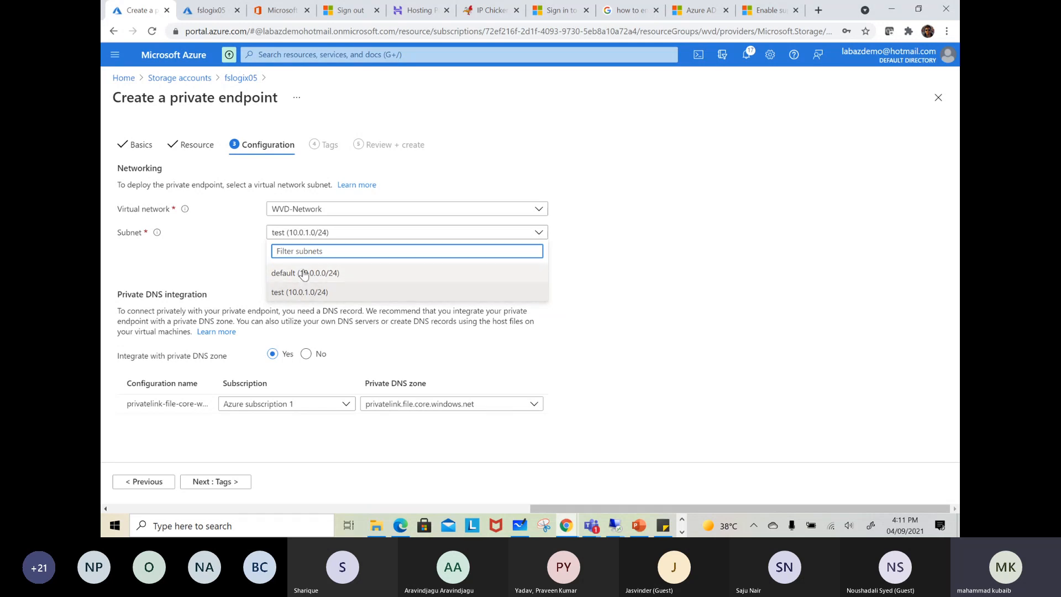
{"action": "left_click", "coordinate": [303, 275]}
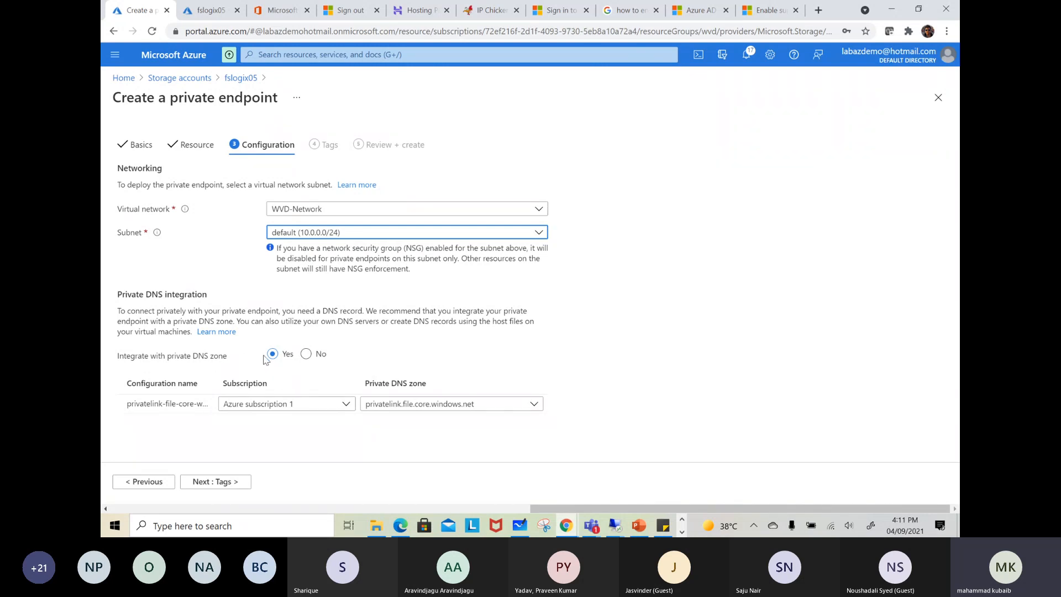
{"action": "left_click", "coordinate": [306, 355]}
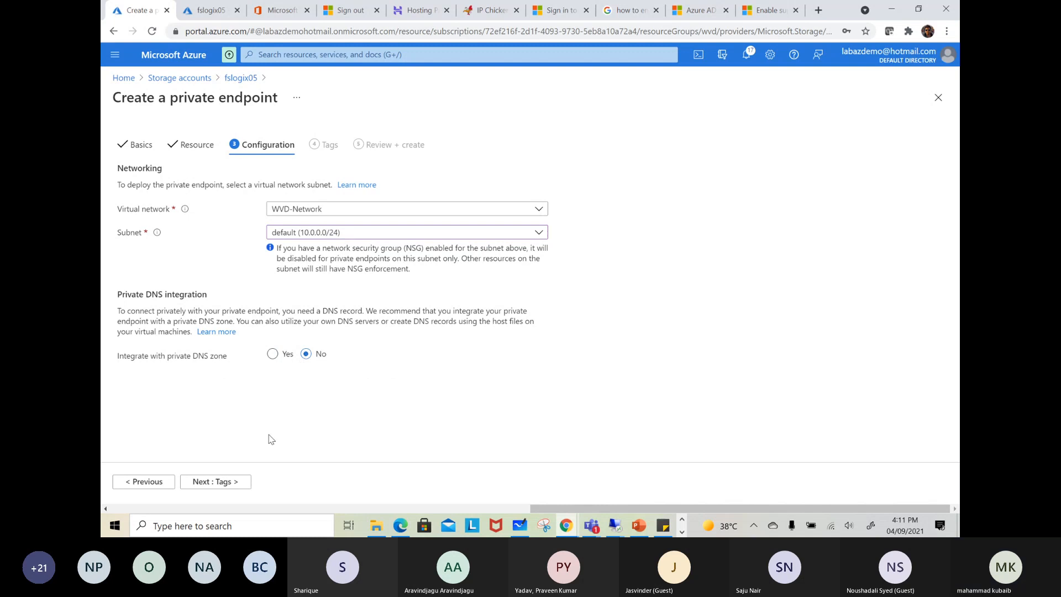
Leave the tags empty, review the private endpoint configuration and create the endpoint
{"action": "left_click", "coordinate": [214, 481]}
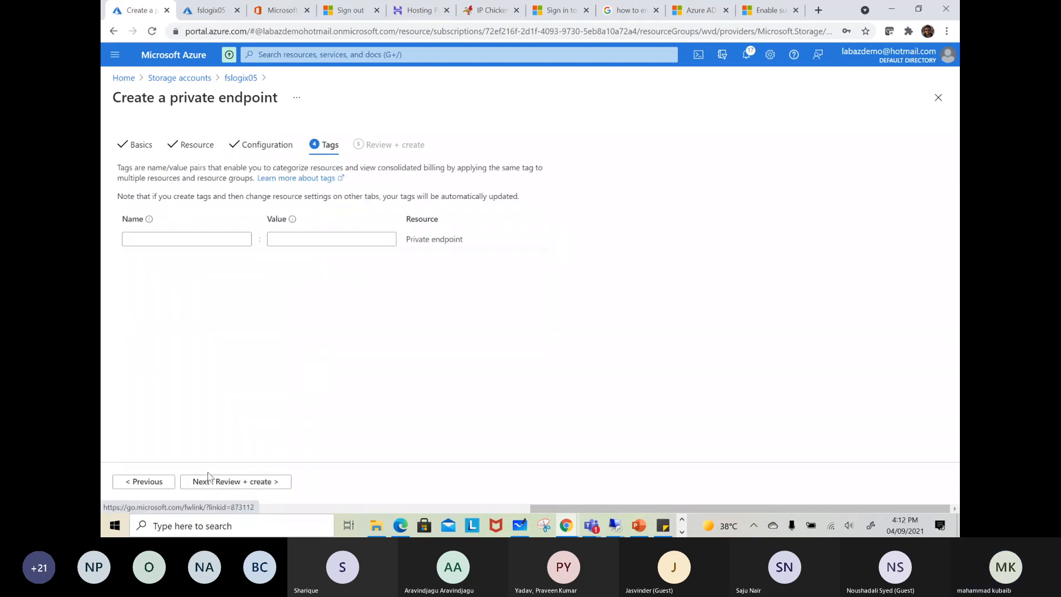
{"action": "left_click", "coordinate": [214, 482]}
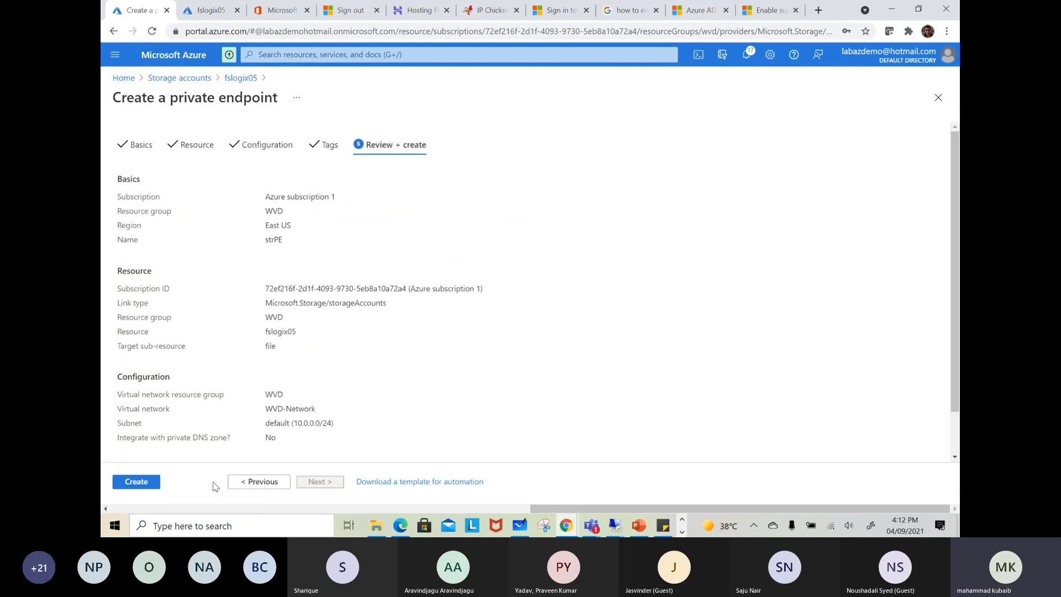
{"action": "left_click", "coordinate": [118, 478]}
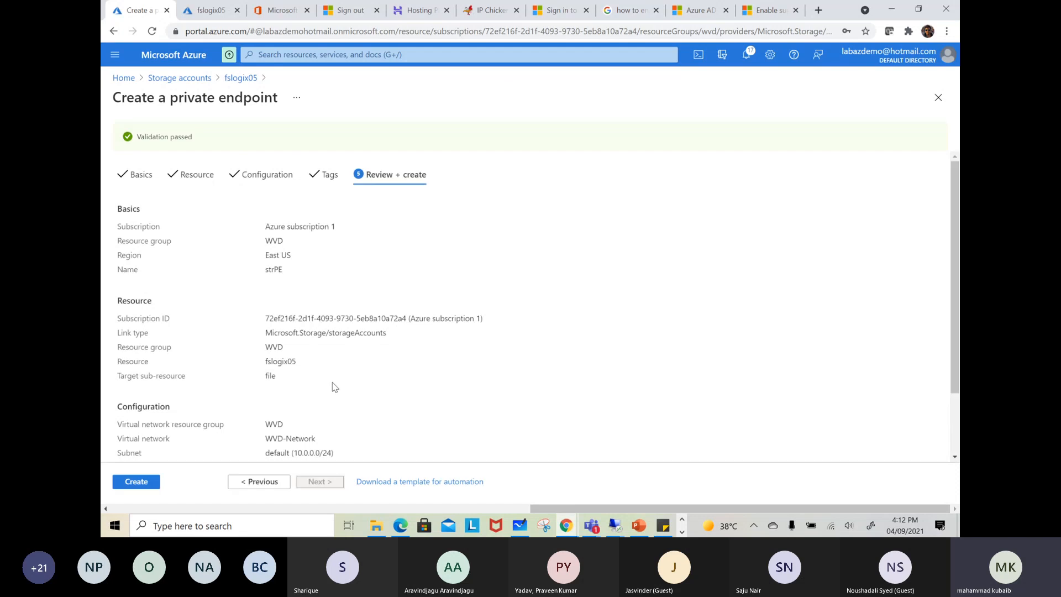
{"action": "left_click", "coordinate": [136, 480]}
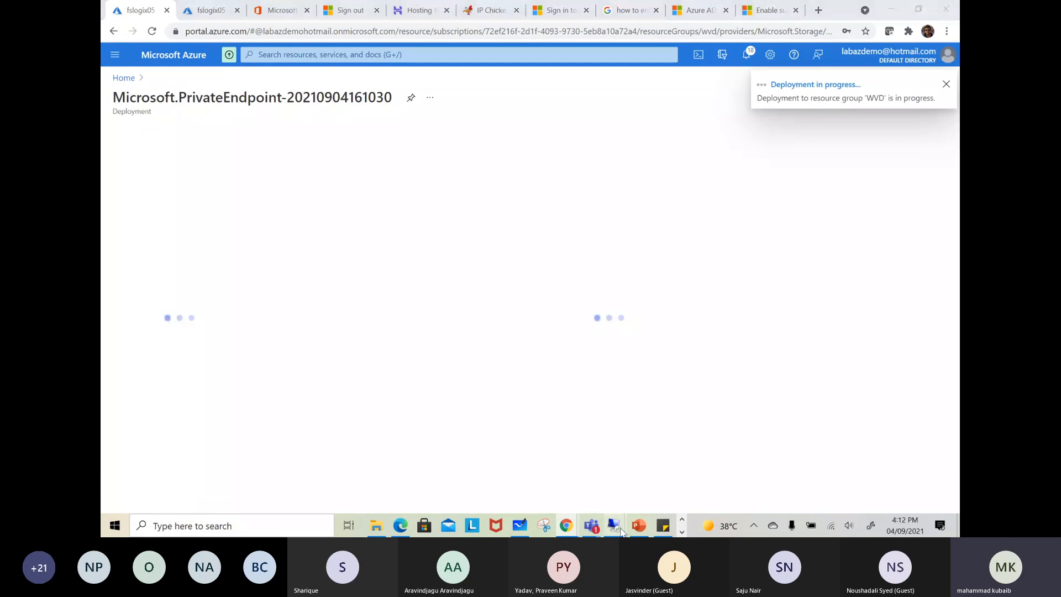
Switch to the remote desktop session on the server and close the Run dialog left open there
{"action": "mouse_move", "coordinate": [615, 524]}
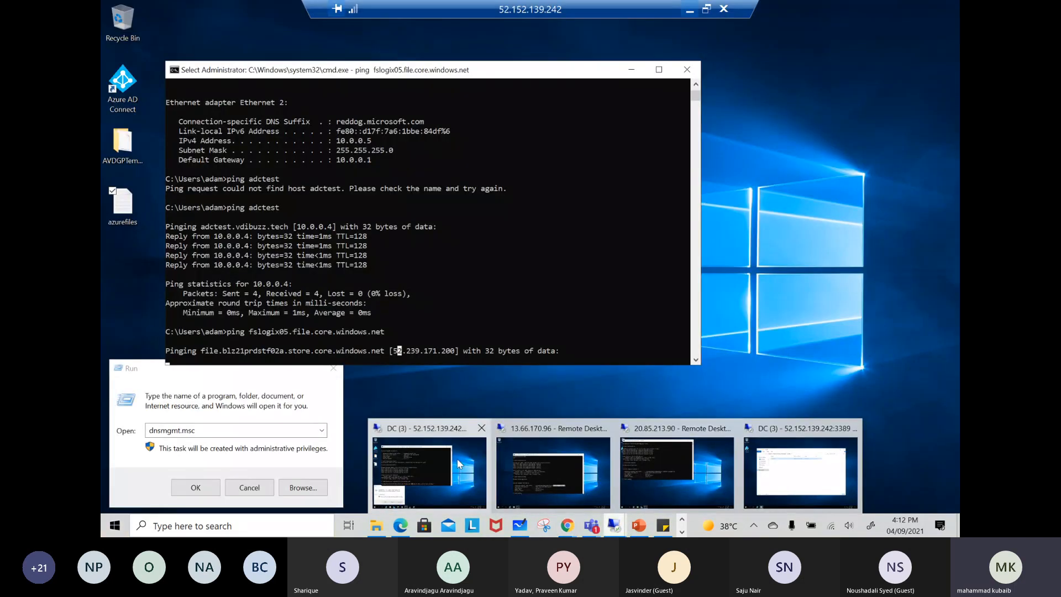
{"action": "left_click", "coordinate": [429, 472]}
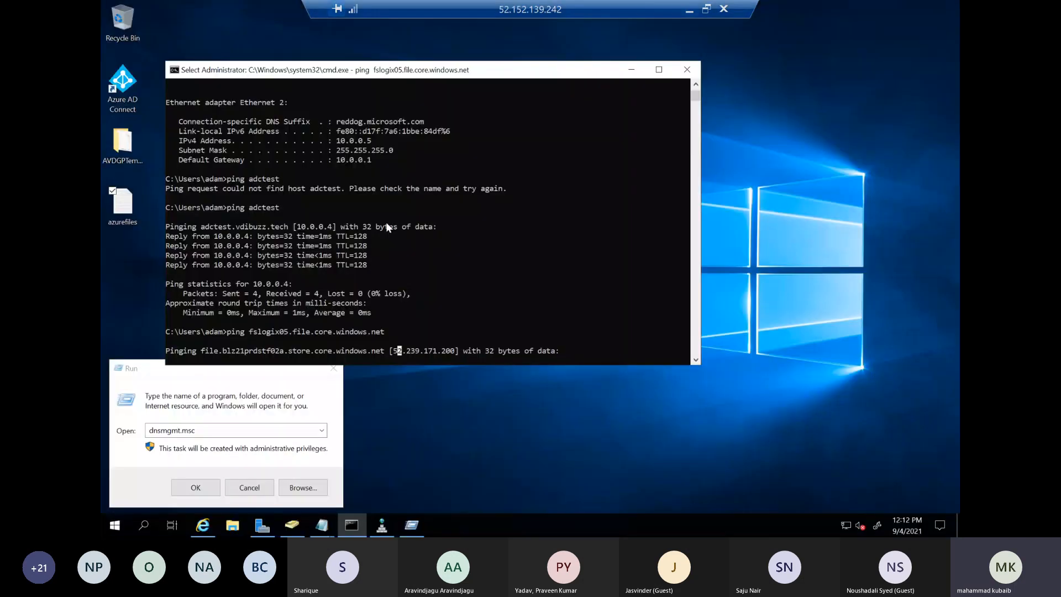
{"action": "left_click", "coordinate": [322, 430]}
{"action": "left_click", "coordinate": [298, 307]}
{"action": "left_click", "coordinate": [333, 368]}
{"action": "left_click", "coordinate": [338, 375]}
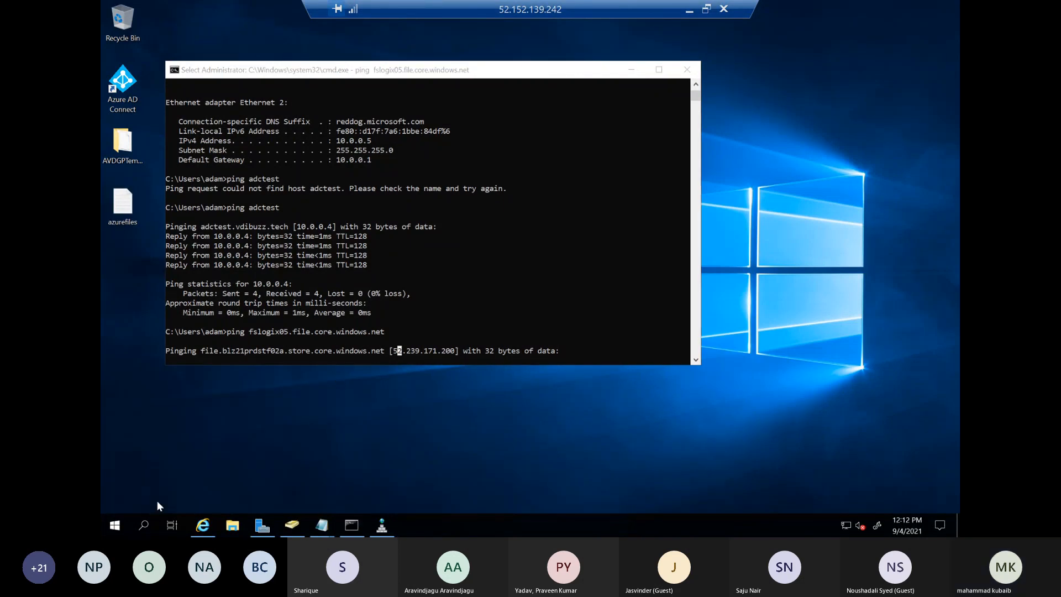
Try to open the share \\fslogix05.file.core.windows.net\profile through a new Run dialog, and dismiss the dialogs
{"action": "right_click", "coordinate": [113, 523]}
{"action": "left_click", "coordinate": [150, 465]}
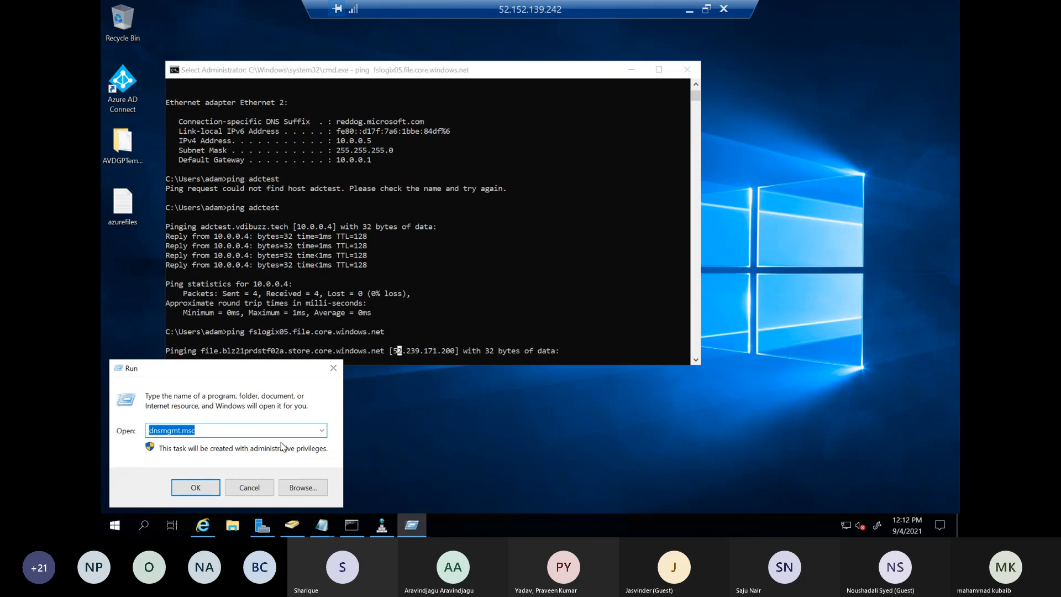
{"action": "type", "text": "fslogix05.file.core.windows.net"}
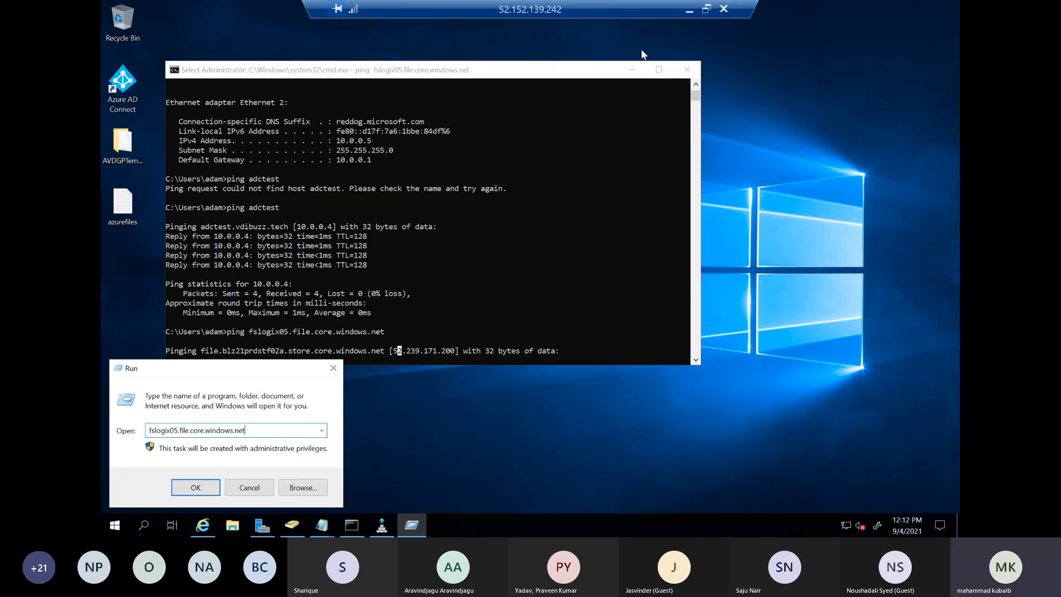
{"action": "left_click", "coordinate": [325, 431]}
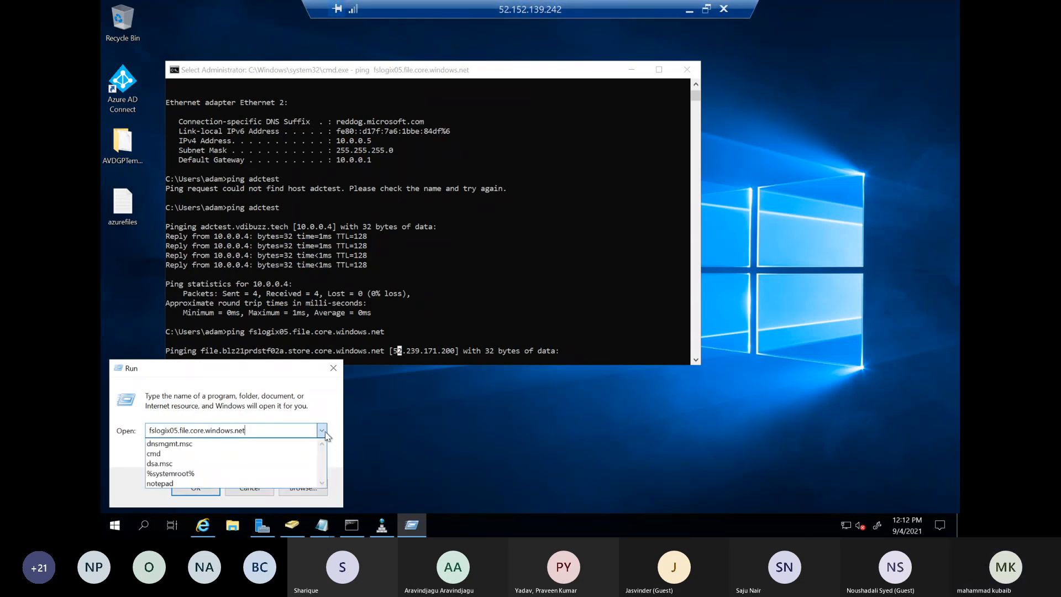
{"action": "left_click", "coordinate": [150, 431]}
{"action": "type", "text": "\\\\"}
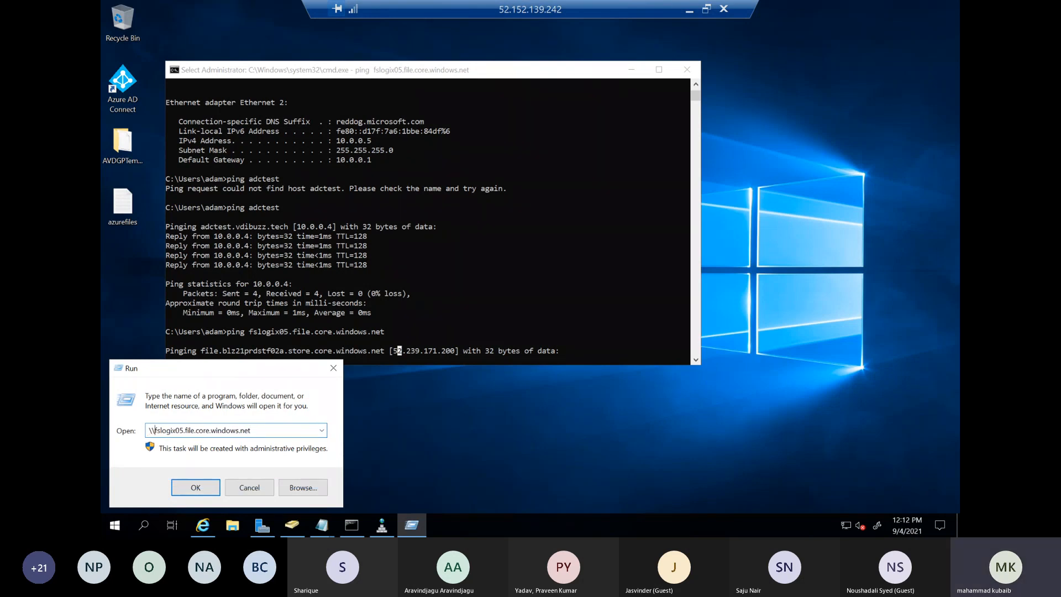
{"action": "type", "text": "\\"}
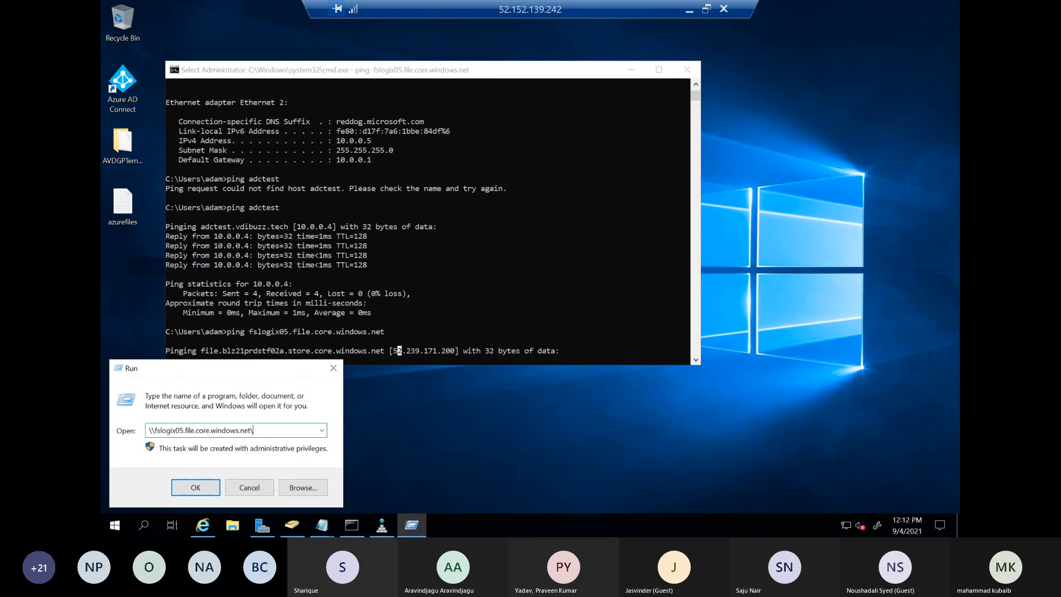
{"action": "type", "text": "profile"}
{"action": "key", "text": "Return"}
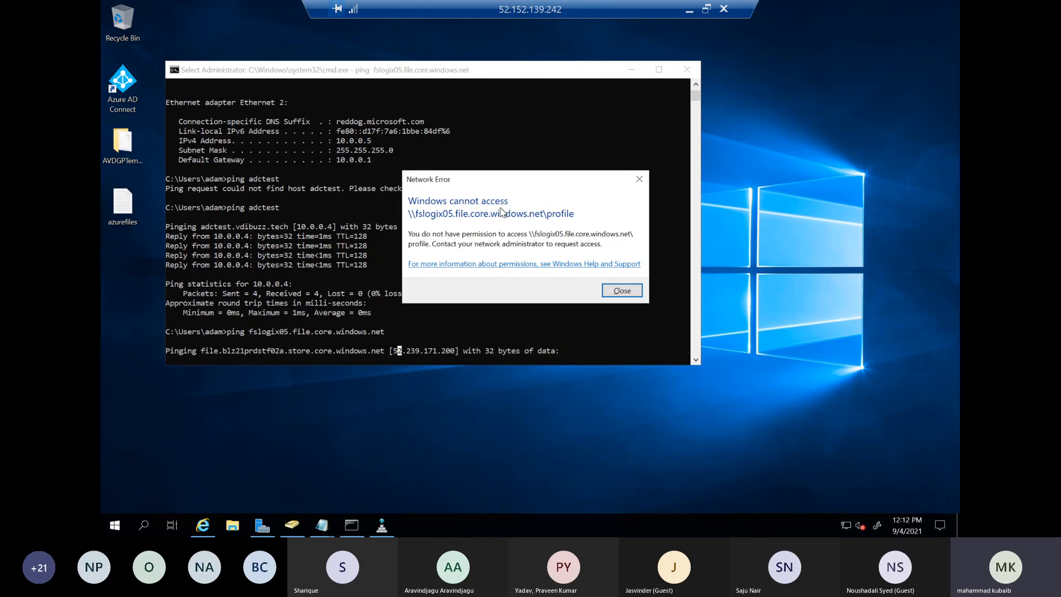
{"action": "left_click", "coordinate": [622, 290]}
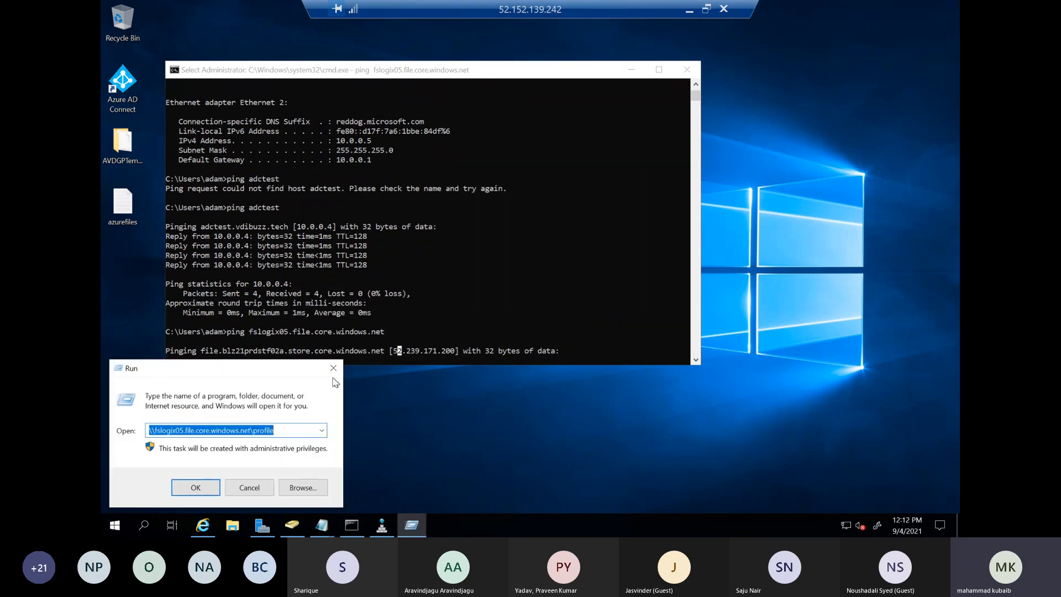
{"action": "left_click", "coordinate": [333, 368]}
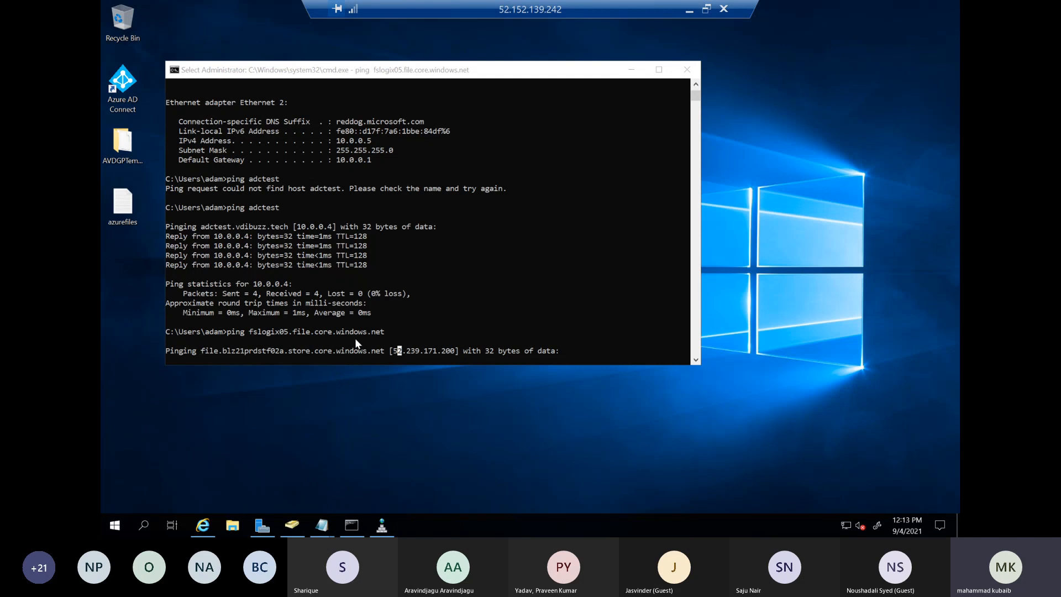
Highlight the IP address resolved in the fslogix05 ping output, and return to the Azure portal to open the deployed endpoint strPE
{"action": "left_click", "coordinate": [307, 335]}
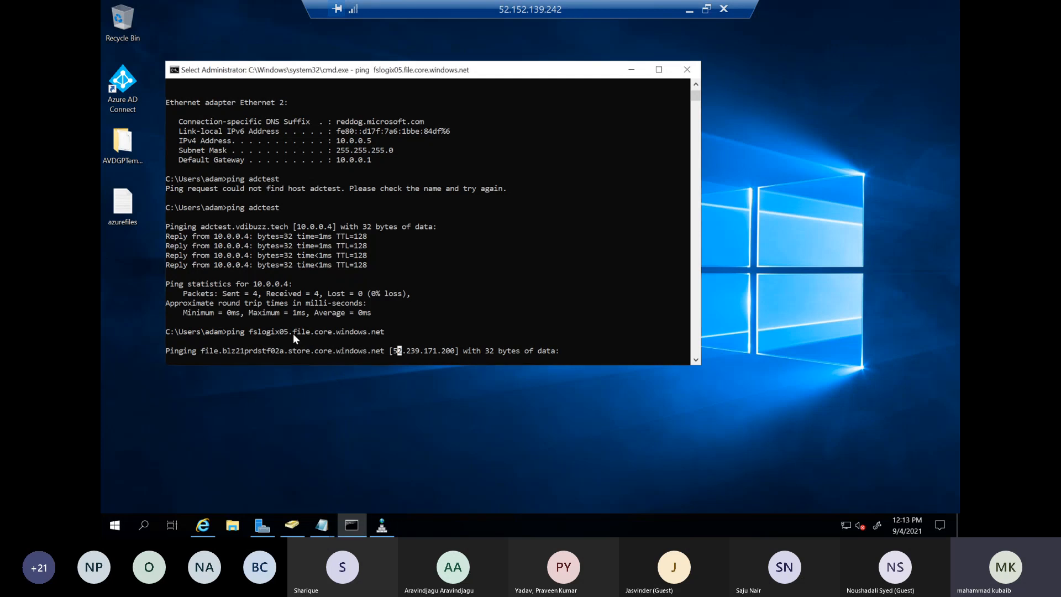
{"action": "left_click_drag", "start_coordinate": [453, 348], "coordinate": [398, 349]}
{"action": "left_click", "coordinate": [690, 12]}
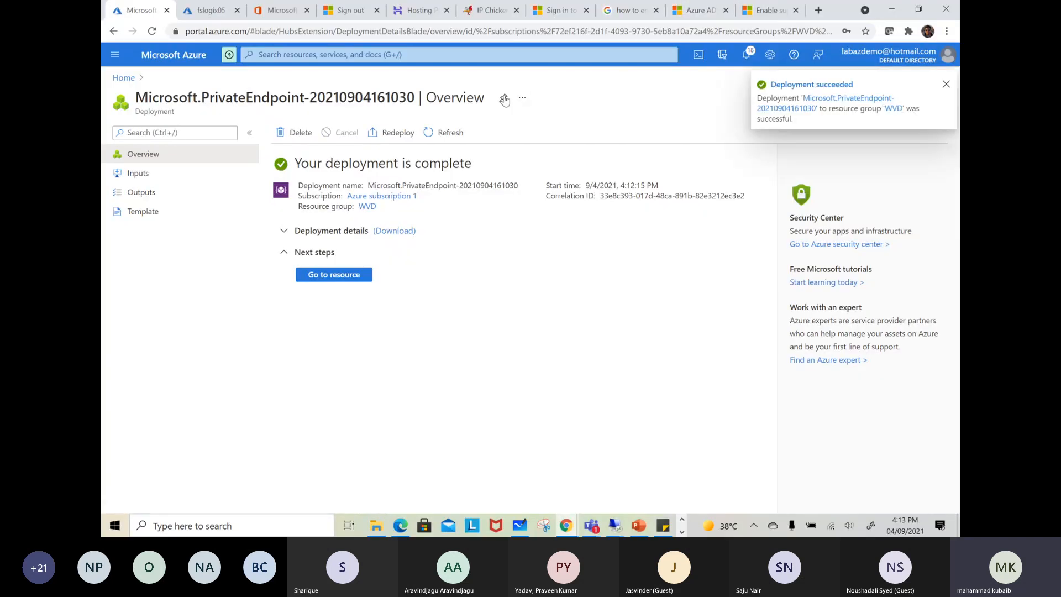
{"action": "left_click", "coordinate": [339, 278]}
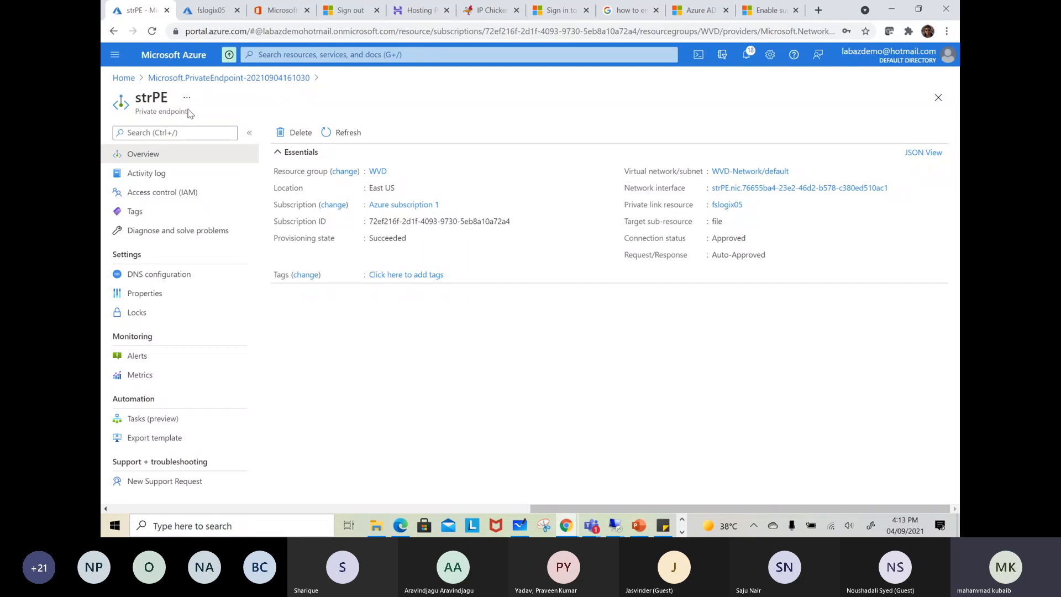
Switch to Microsoft Whiteboard and clear the canvas of the previous diagram
{"action": "left_click", "coordinate": [522, 526]}
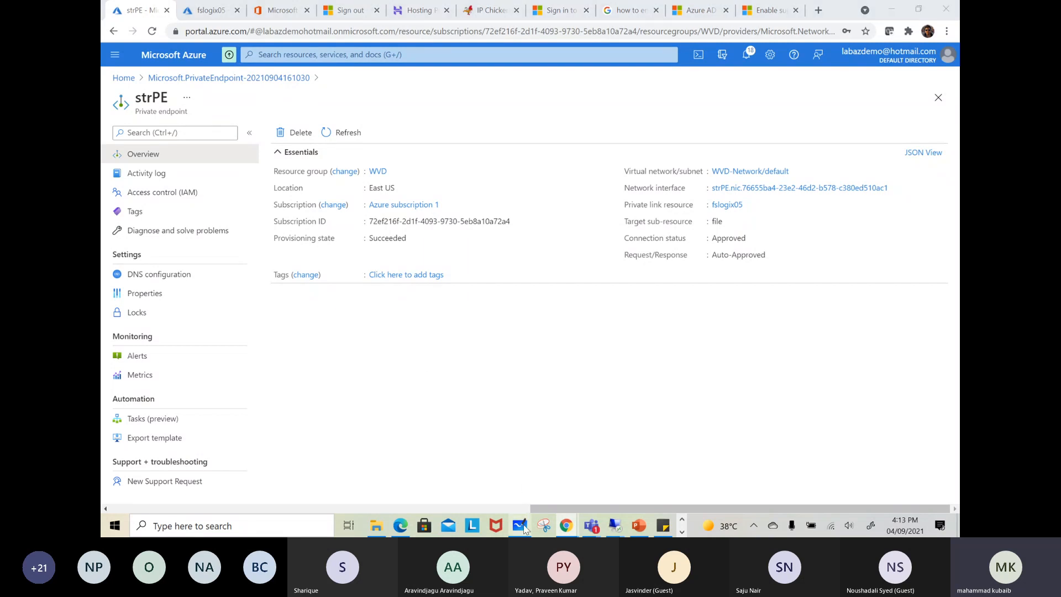
{"action": "left_click", "coordinate": [914, 59]}
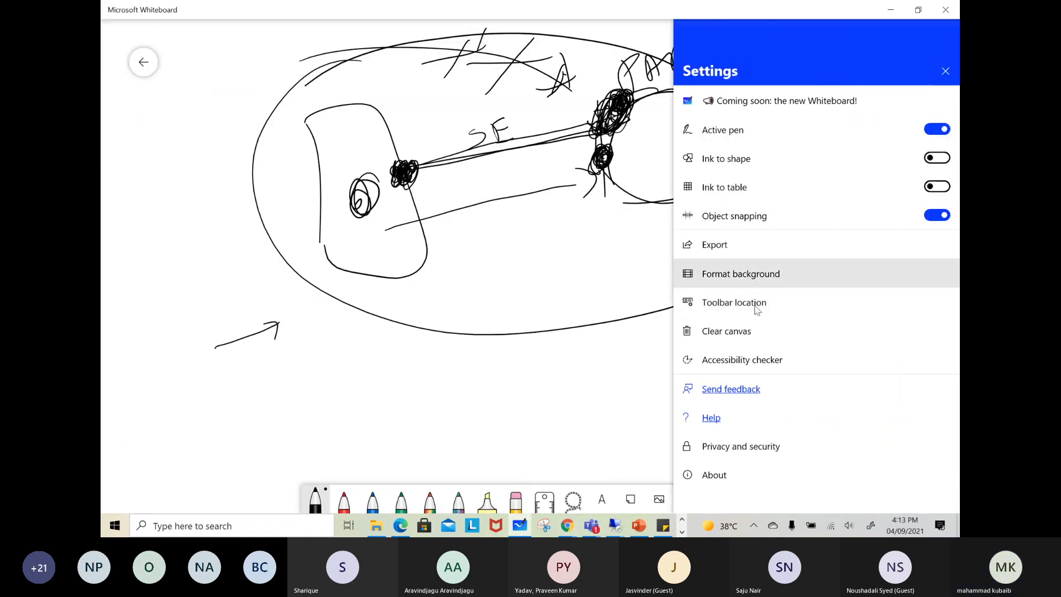
{"action": "left_click", "coordinate": [762, 331]}
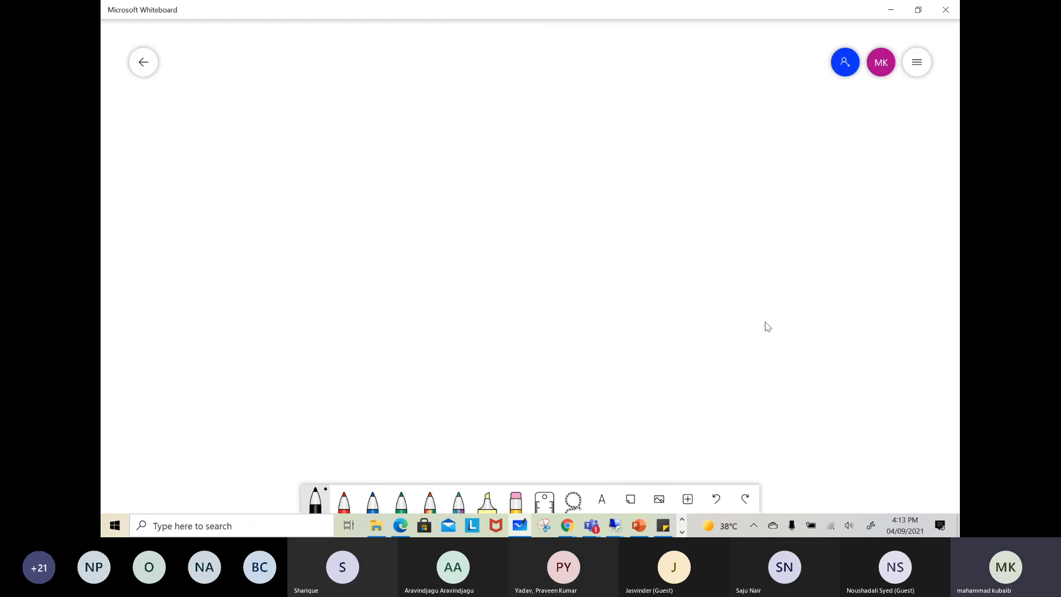
Sketch two separate boxes side by side, the left one taller, and write "Vnet" above the taller box
{"action": "mouse_move", "coordinate": [622, 136]}
{"action": "left_mouse_down"}
{"action": "mouse_move", "coordinate": [633, 260]}
{"action": "mouse_move", "coordinate": [790, 255]}
{"action": "left_mouse_up"}
{"action": "left_click_drag", "start_coordinate": [653, 268], "coordinate": [790, 246]}
{"action": "left_click_drag", "start_coordinate": [247, 142], "coordinate": [237, 293]}
{"action": "mouse_move", "coordinate": [254, 134]}
{"action": "left_mouse_down"}
{"action": "mouse_move", "coordinate": [348, 116]}
{"action": "mouse_move", "coordinate": [265, 327]}
{"action": "left_mouse_up"}
{"action": "left_click_drag", "start_coordinate": [308, 89], "coordinate": [367, 92]}
{"action": "left_click_drag", "start_coordinate": [385, 42], "coordinate": [345, 97]}
{"action": "left_click_drag", "start_coordinate": [374, 60], "coordinate": [412, 48]}
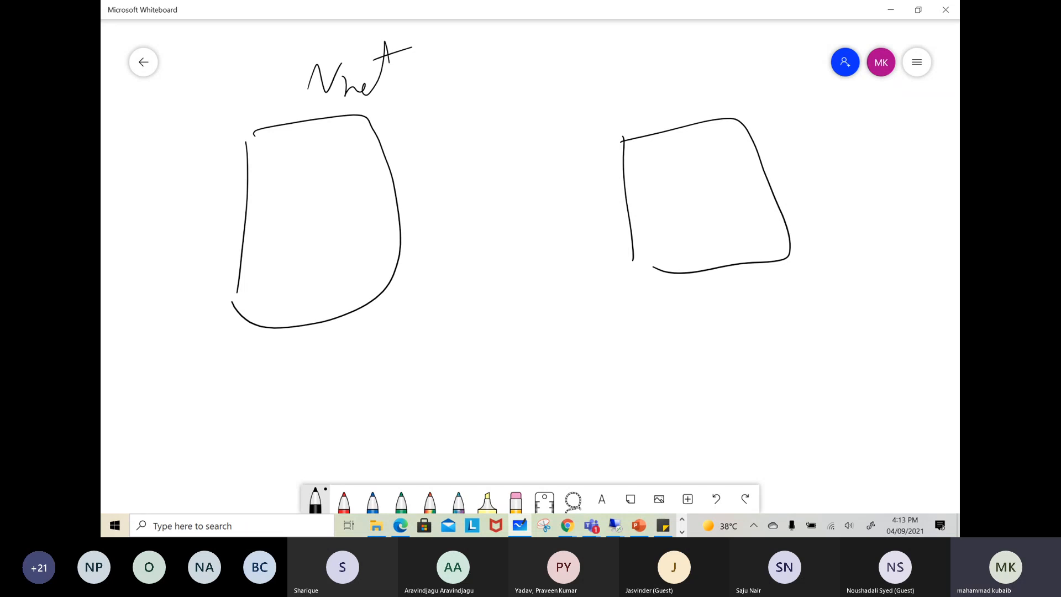
Draw endpoint dots on the facing sides of the two boxes and connect them with a line
{"action": "mouse_move", "coordinate": [368, 187]}
{"action": "left_mouse_down"}
{"action": "mouse_move", "coordinate": [411, 174]}
{"action": "mouse_move", "coordinate": [378, 203]}
{"action": "left_mouse_up"}
{"action": "left_click_drag", "start_coordinate": [628, 172], "coordinate": [623, 186]}
{"action": "mouse_move", "coordinate": [401, 200]}
{"action": "left_mouse_down"}
{"action": "mouse_move", "coordinate": [615, 181]}
{"action": "mouse_move", "coordinate": [623, 200]}
{"action": "left_mouse_up"}
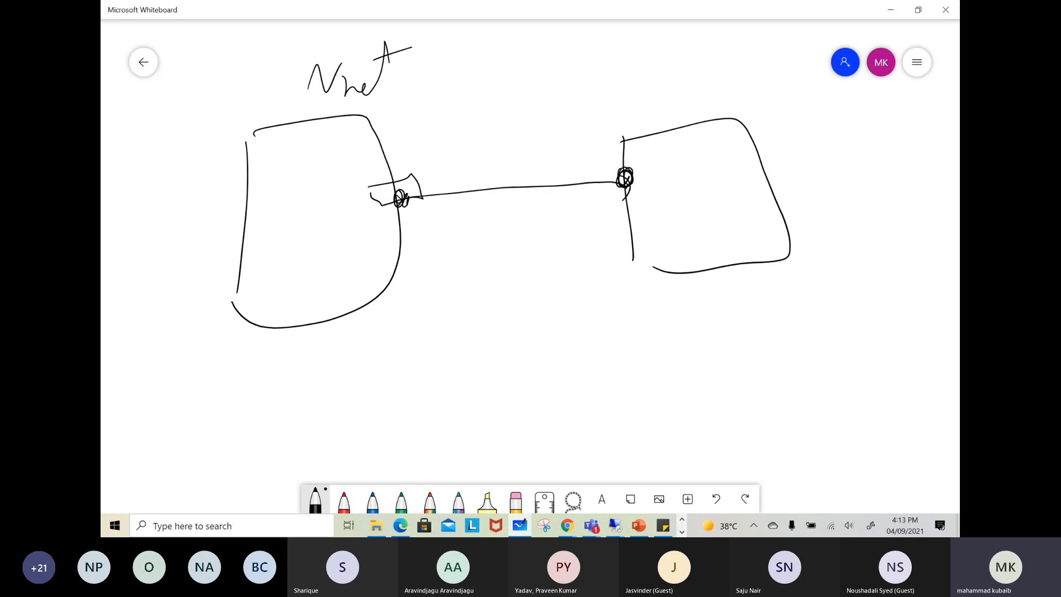
Inside the Vnet box, add a dot beside the endpoint and a small square linked to the box edge and the dot
{"action": "left_click_drag", "start_coordinate": [372, 195], "coordinate": [365, 208]}
{"action": "mouse_move", "coordinate": [393, 275]}
{"action": "left_mouse_down"}
{"action": "mouse_move", "coordinate": [315, 264]}
{"action": "mouse_move", "coordinate": [344, 288]}
{"action": "left_mouse_up"}
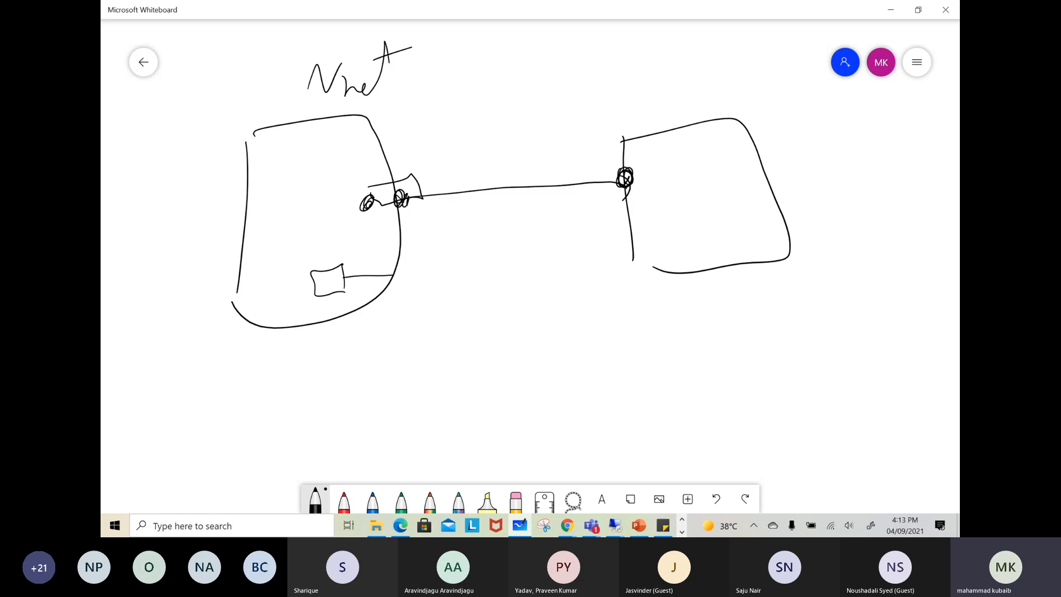
{"action": "left_click_drag", "start_coordinate": [326, 259], "coordinate": [382, 214]}
Switch to the Azure portal in Chrome and open the properties of the profile file share in storage account fslogix05
{"action": "left_click", "coordinate": [407, 524]}
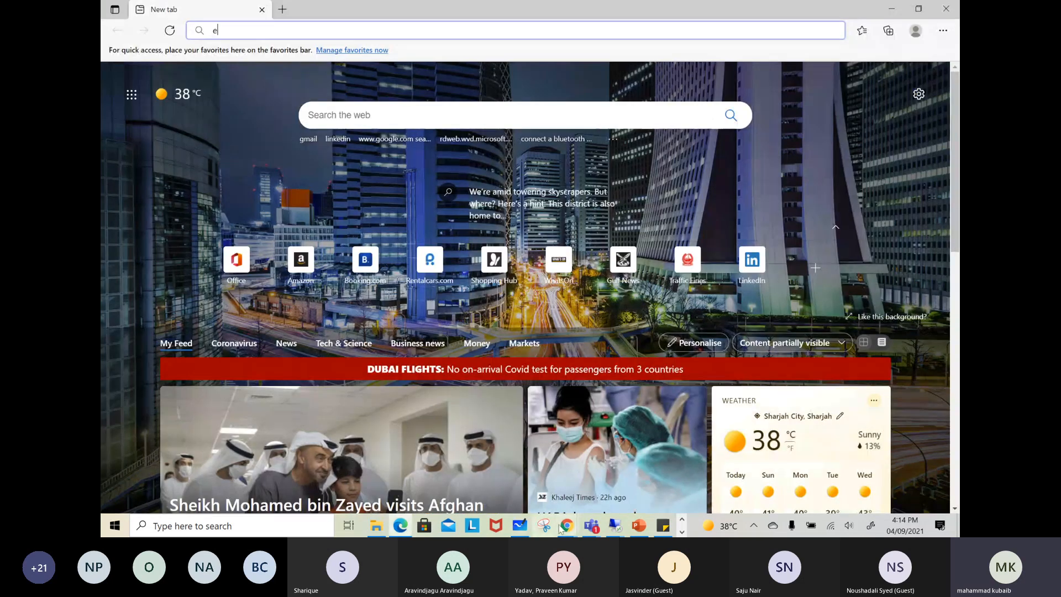
{"action": "mouse_move", "coordinate": [566, 525]}
{"action": "left_click", "coordinate": [527, 490]}
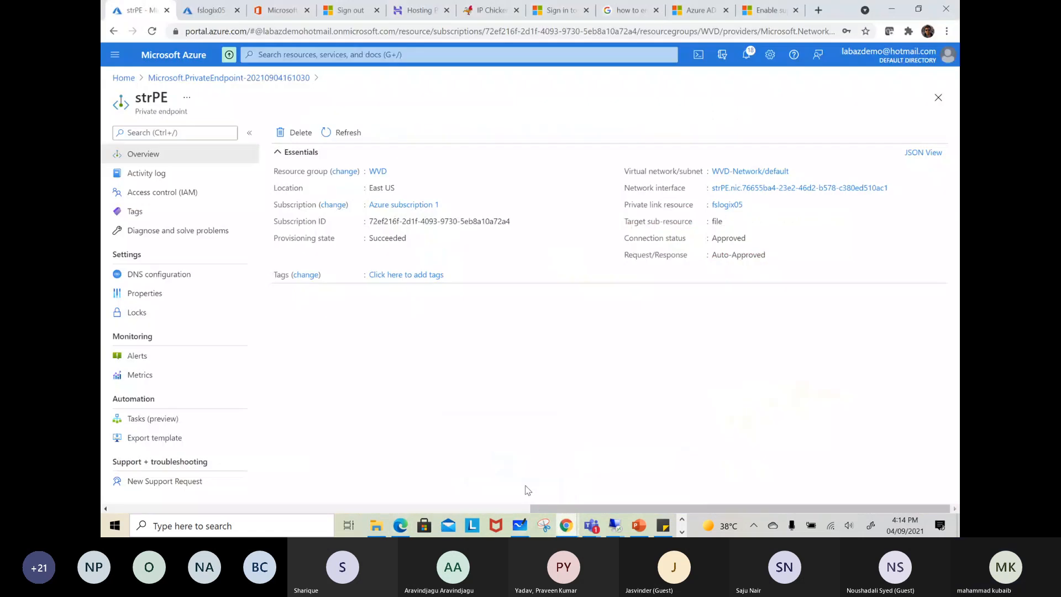
{"action": "left_click", "coordinate": [320, 54]}
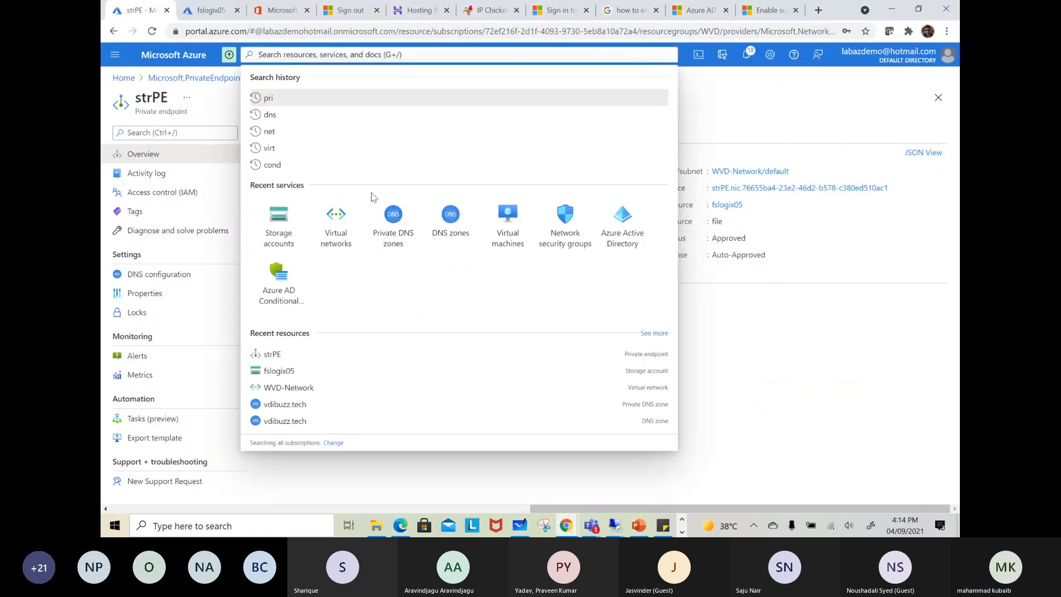
{"action": "left_click", "coordinate": [284, 222]}
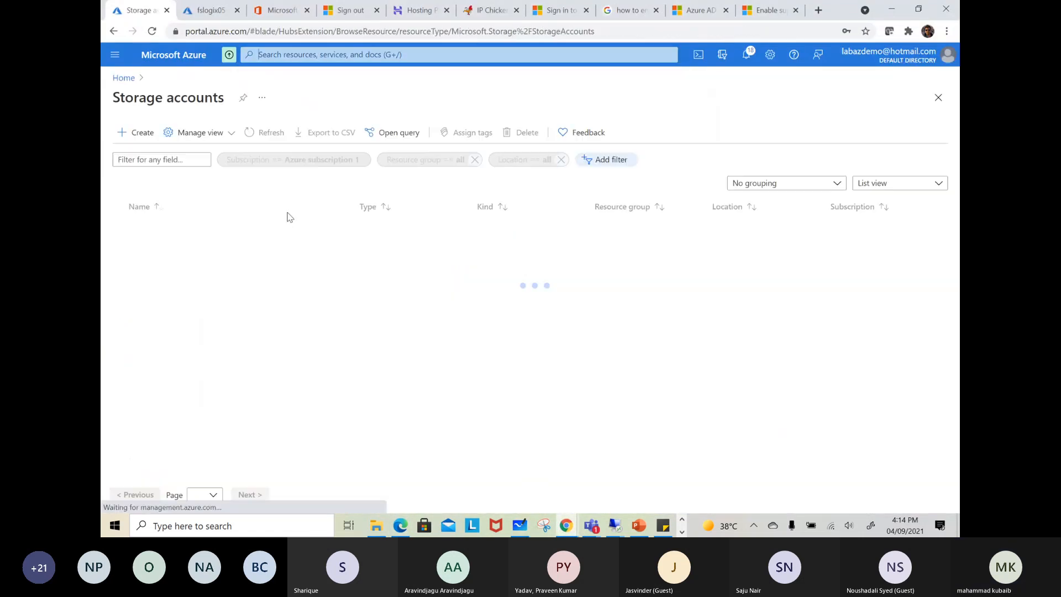
{"action": "left_click", "coordinate": [168, 253]}
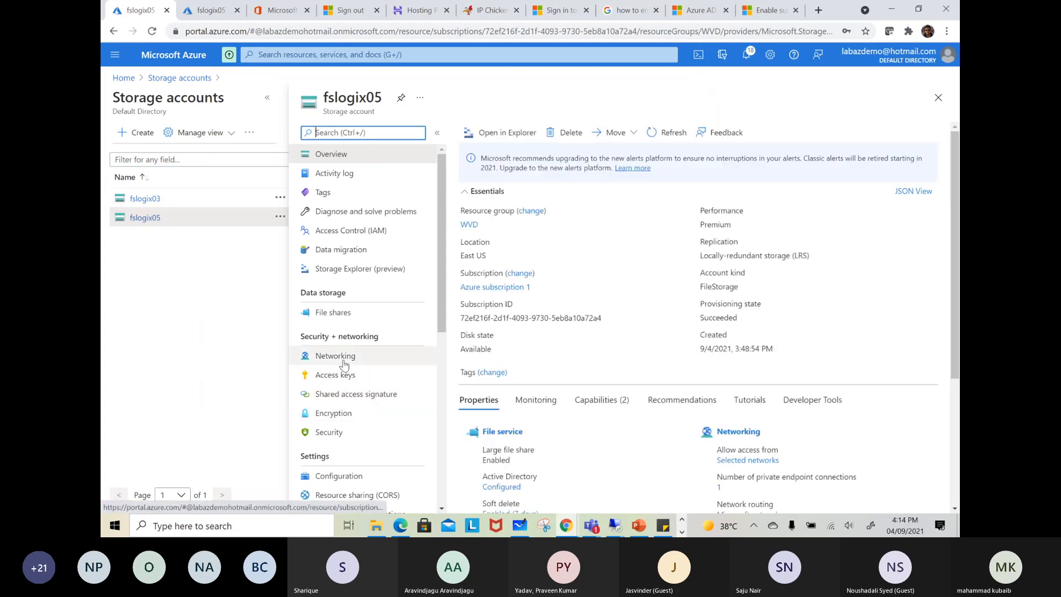
{"action": "left_click", "coordinate": [337, 313]}
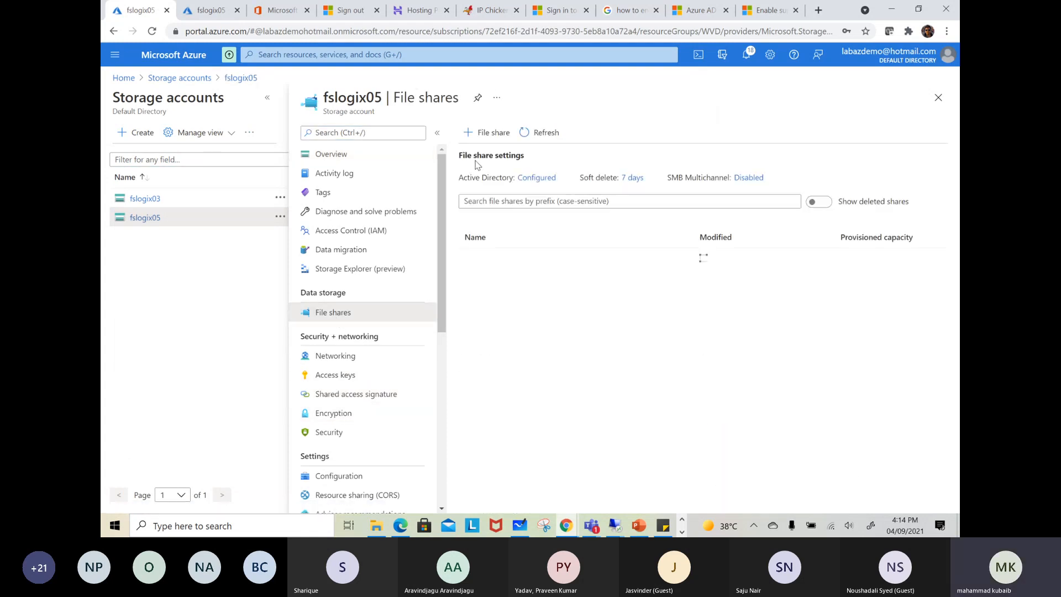
{"action": "left_click", "coordinate": [502, 268]}
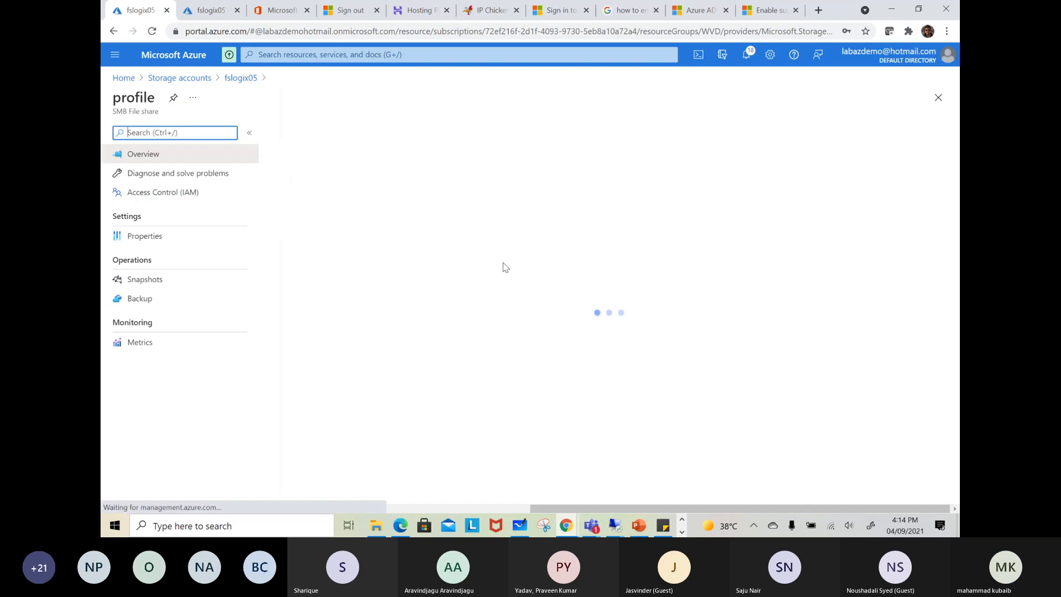
{"action": "left_click", "coordinate": [144, 238]}
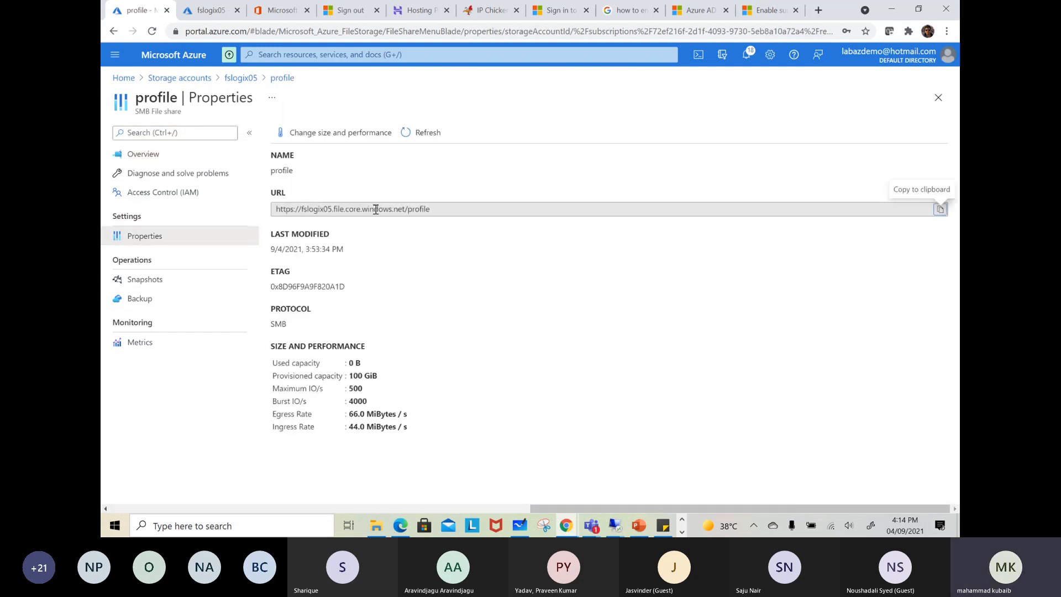
Copy the host name fslogix05.file.core.windows.net from the profile share's URL
{"action": "left_click_drag", "start_coordinate": [406, 208], "coordinate": [303, 211]}
{"action": "right_click", "coordinate": [303, 211]}
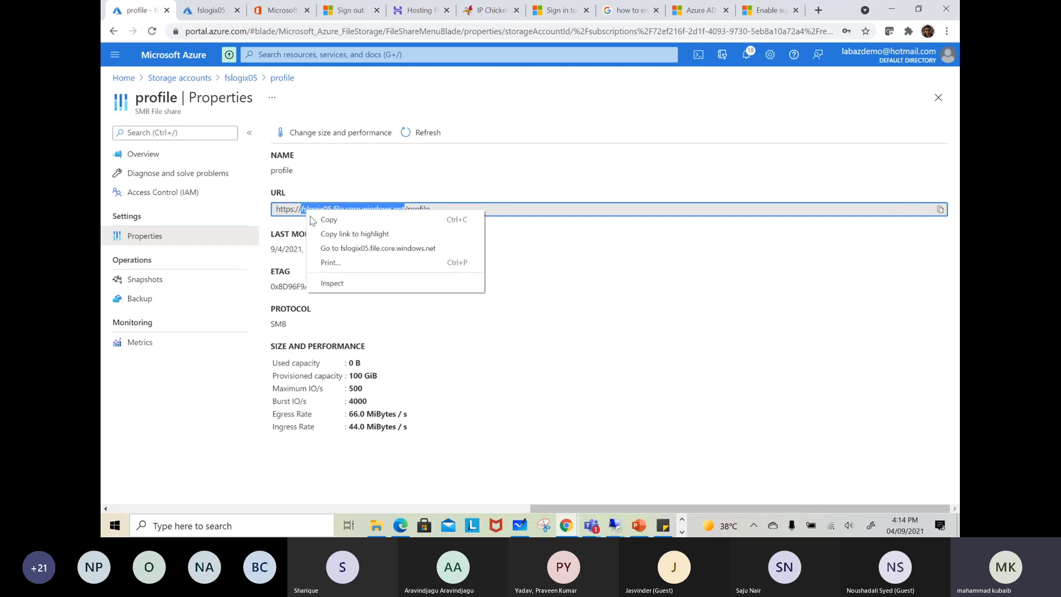
{"action": "left_click", "coordinate": [324, 222]}
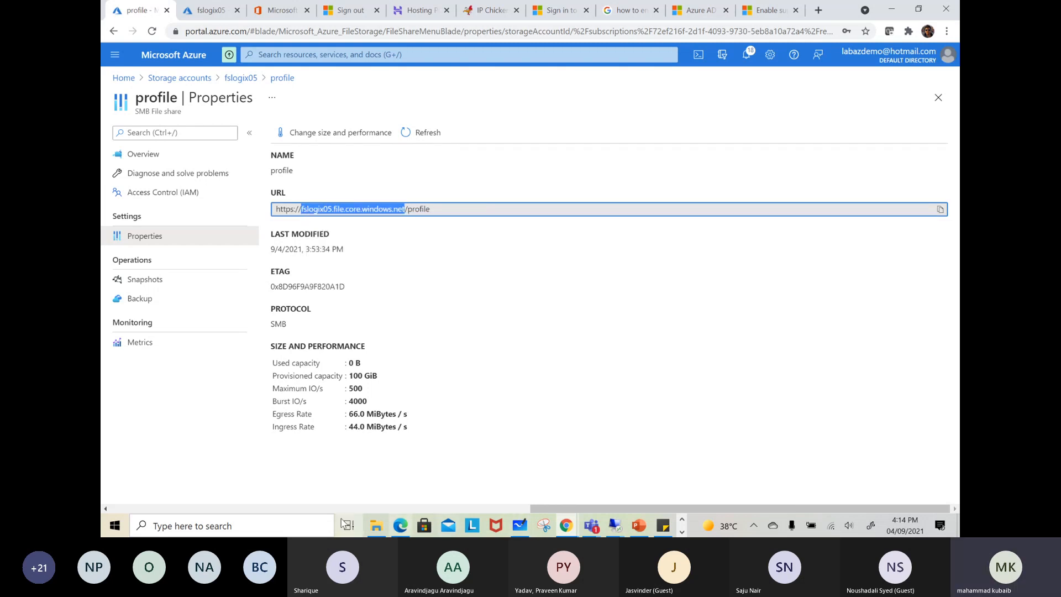
Launch Notepad, paste the copied host name into the blank document, and move its window clear of the portal's navigation
{"action": "right_click", "coordinate": [121, 525]}
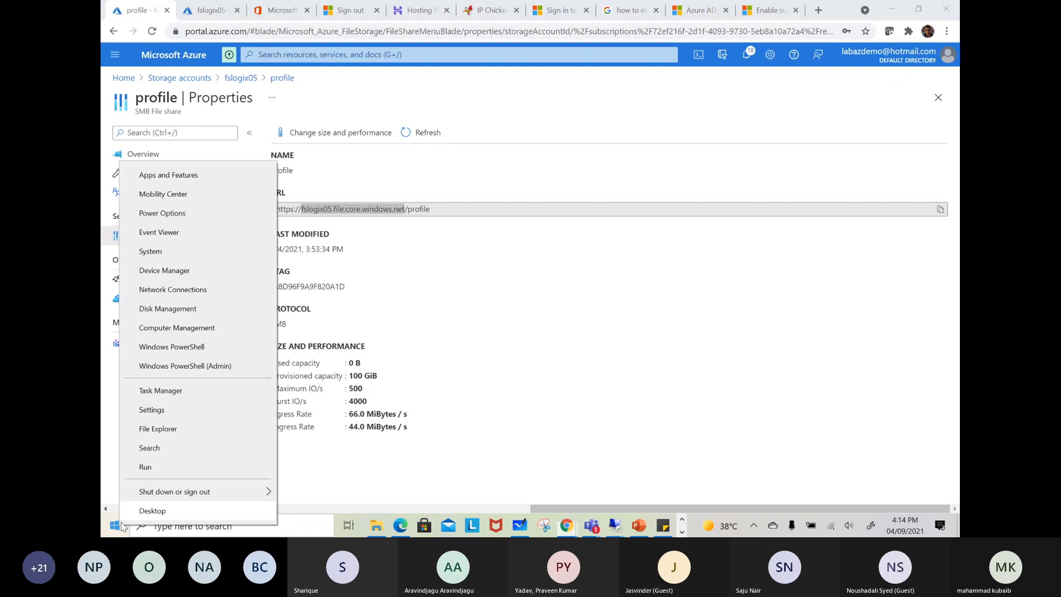
{"action": "left_click", "coordinate": [146, 467]}
{"action": "type", "text": "not"}
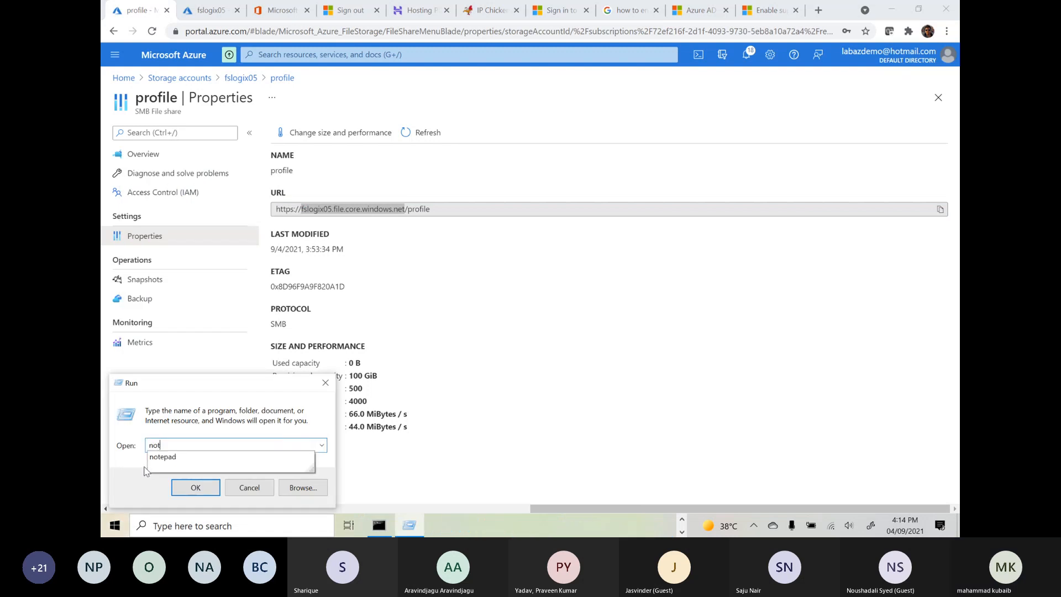
{"action": "key", "text": "Down"}
{"action": "key", "text": "Return"}
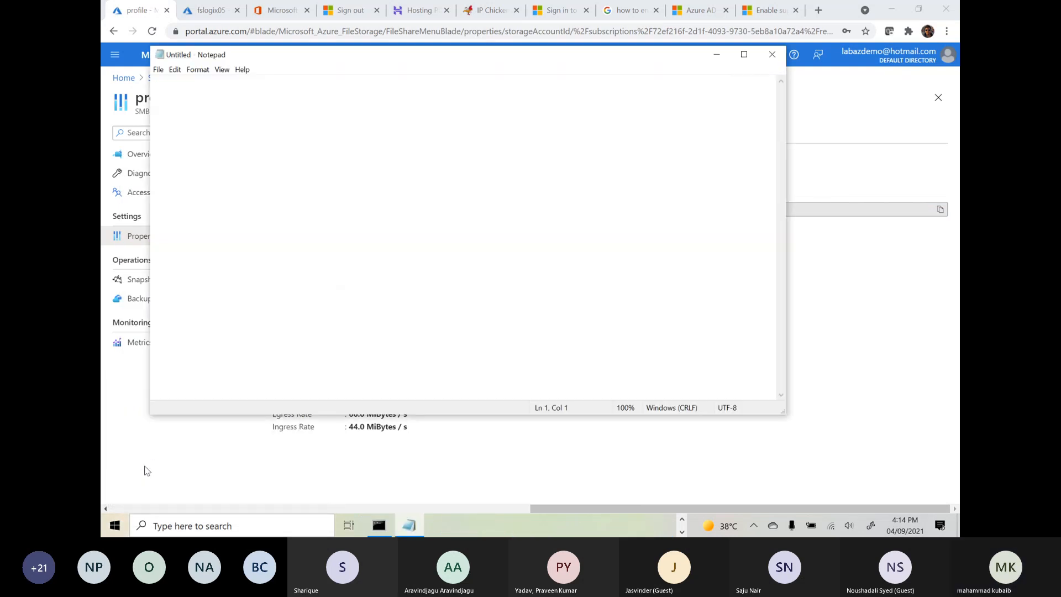
{"action": "right_click", "coordinate": [371, 119]}
{"action": "left_click", "coordinate": [288, 167]}
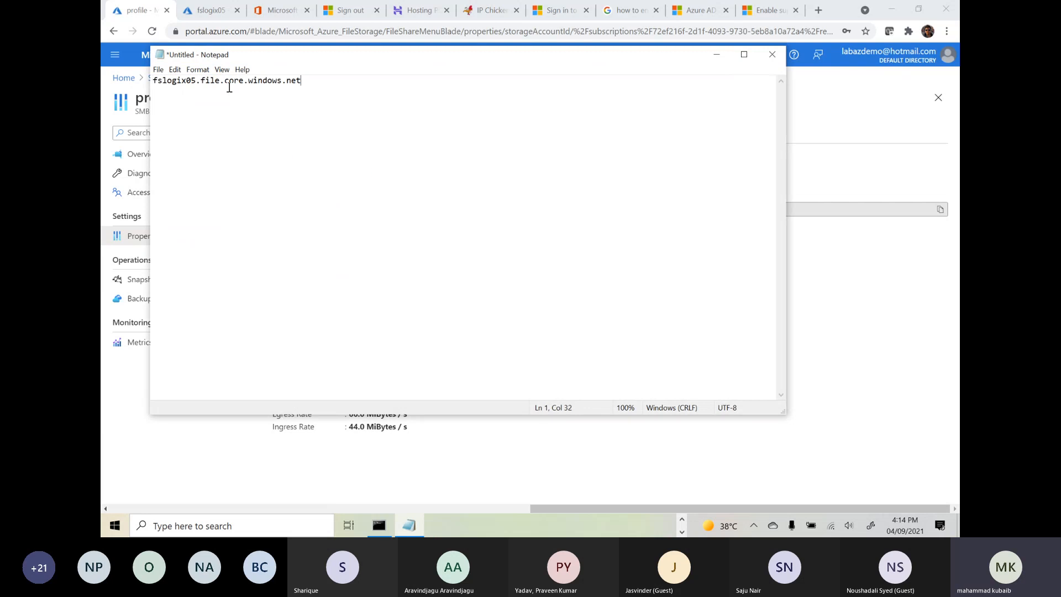
{"action": "left_click_drag", "start_coordinate": [234, 56], "coordinate": [378, 118]}
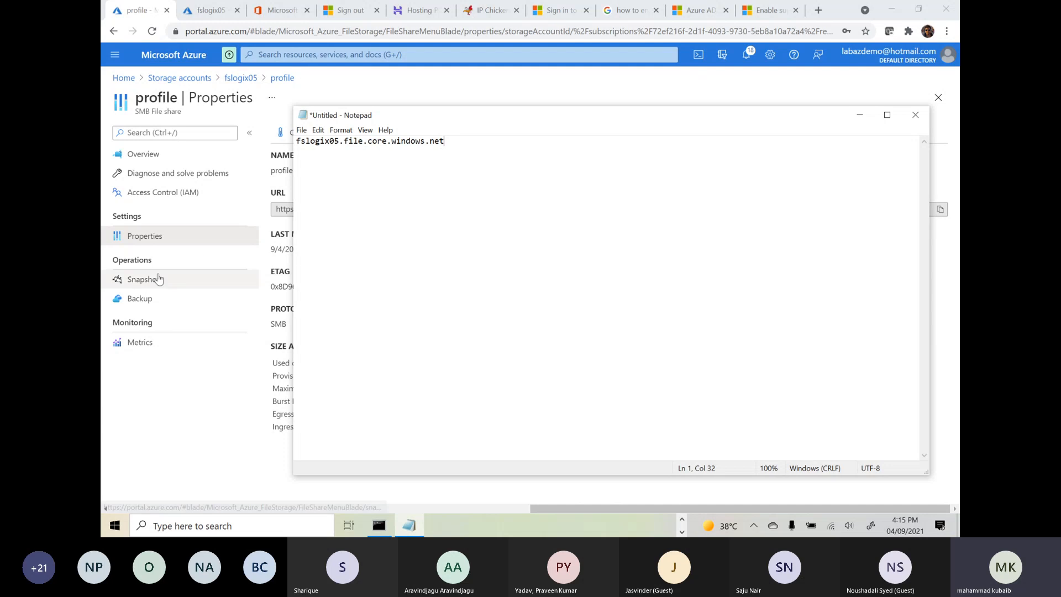
Look up the IP address of private endpoint strPE in its DNS configuration, reached through Private Link Center
{"action": "left_click", "coordinate": [172, 403]}
{"action": "left_click", "coordinate": [284, 54]}
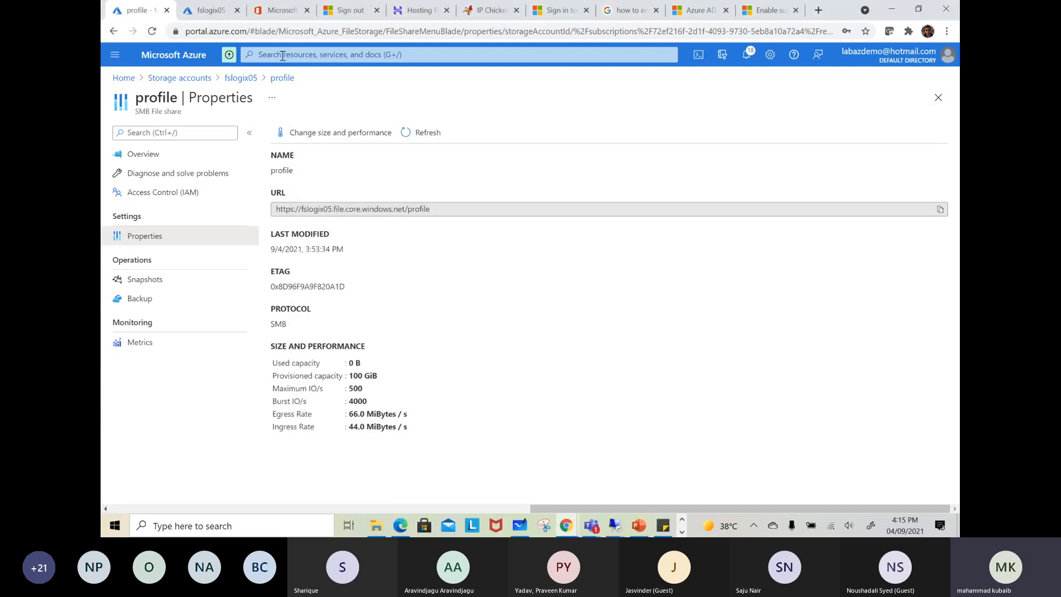
{"action": "type", "text": "pri"}
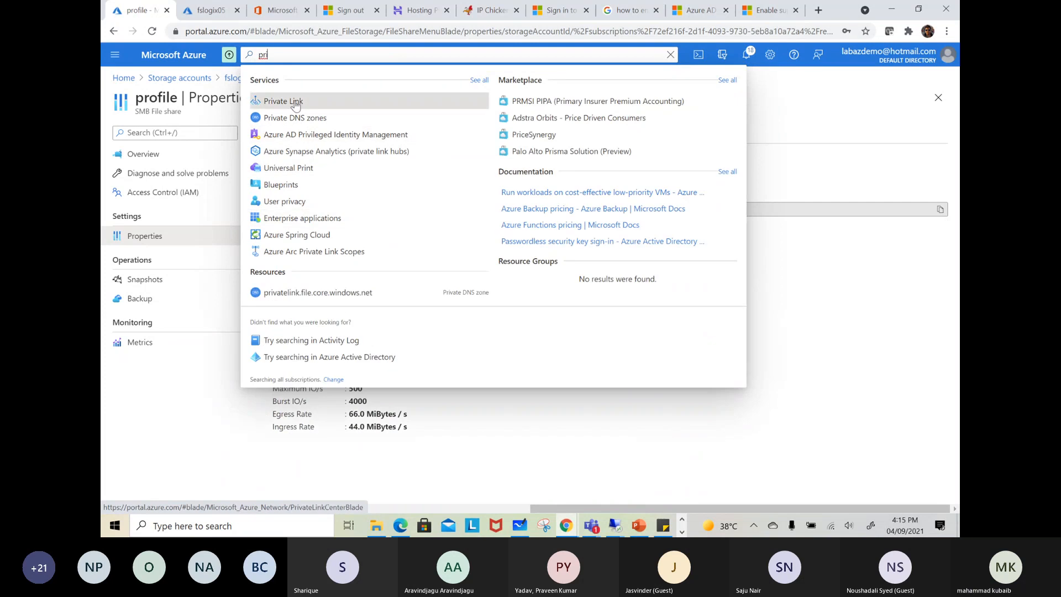
{"action": "left_click", "coordinate": [293, 102]}
{"action": "left_click", "coordinate": [166, 188]}
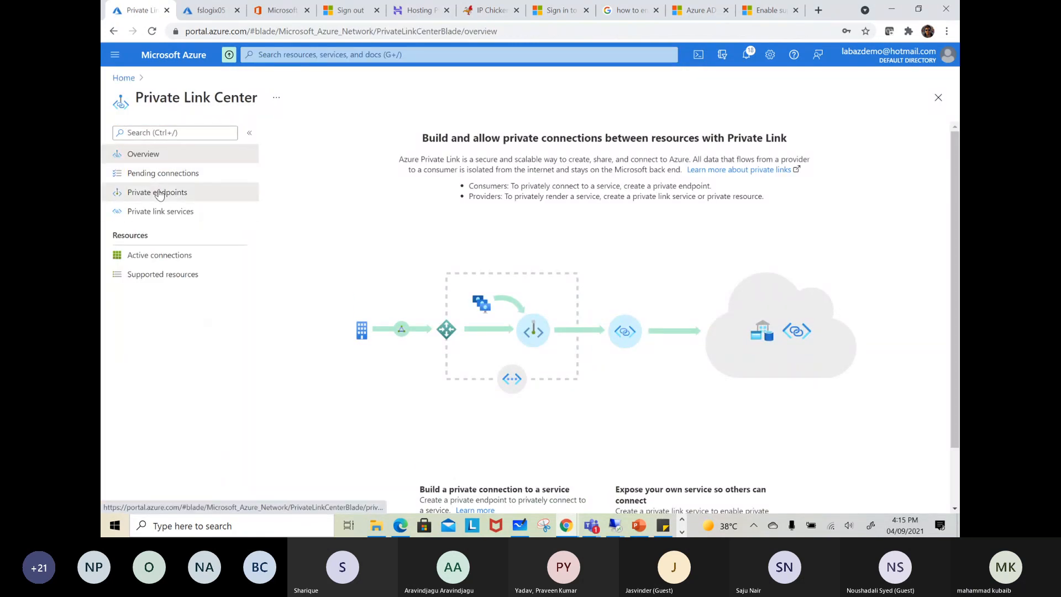
{"action": "left_click", "coordinate": [298, 222]}
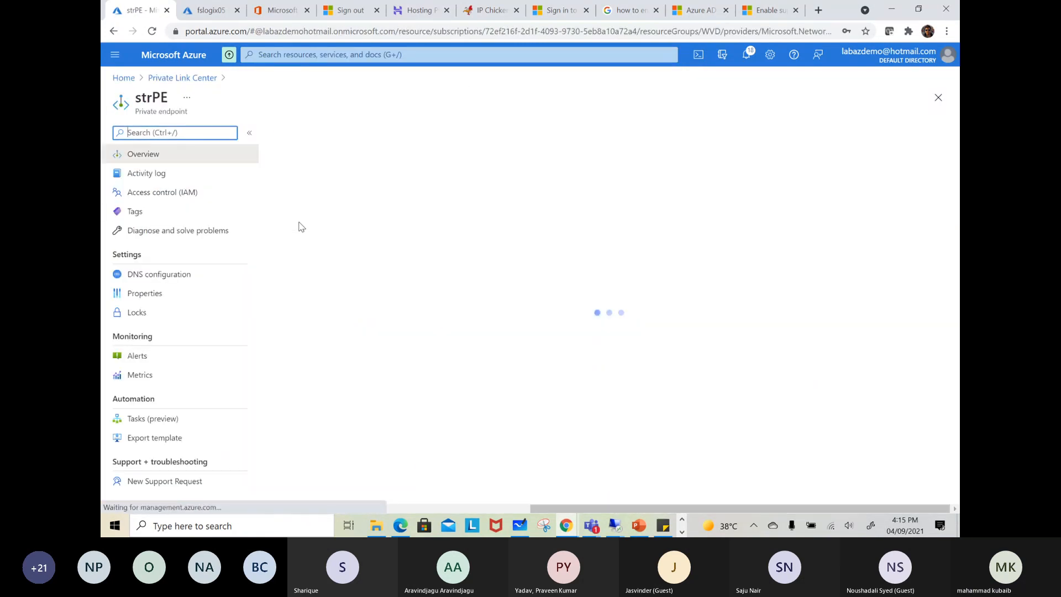
{"action": "left_click", "coordinate": [206, 273]}
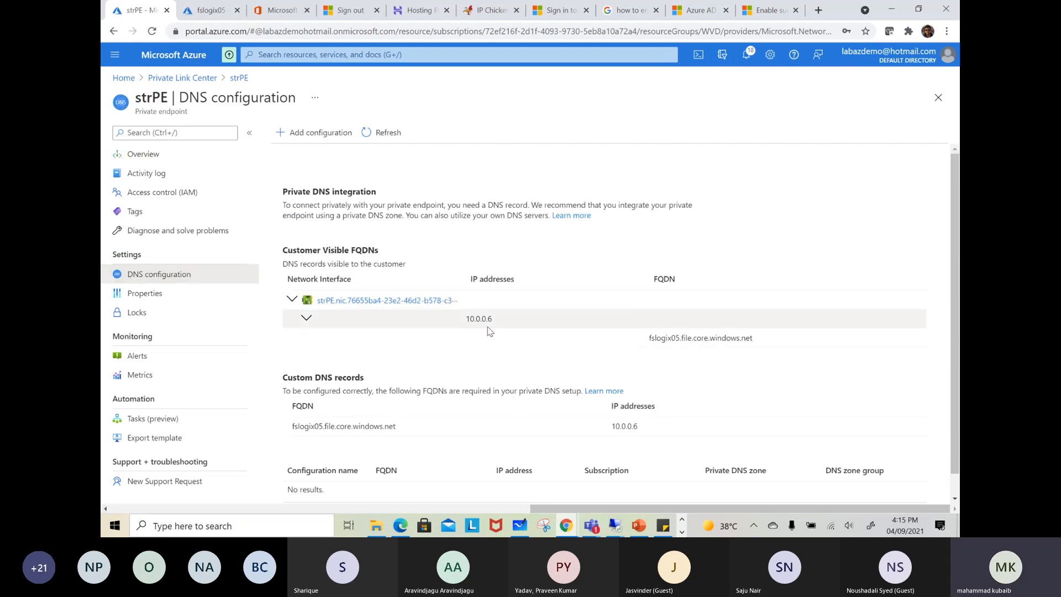
{"action": "left_click_drag", "start_coordinate": [492, 321], "coordinate": [463, 325]}
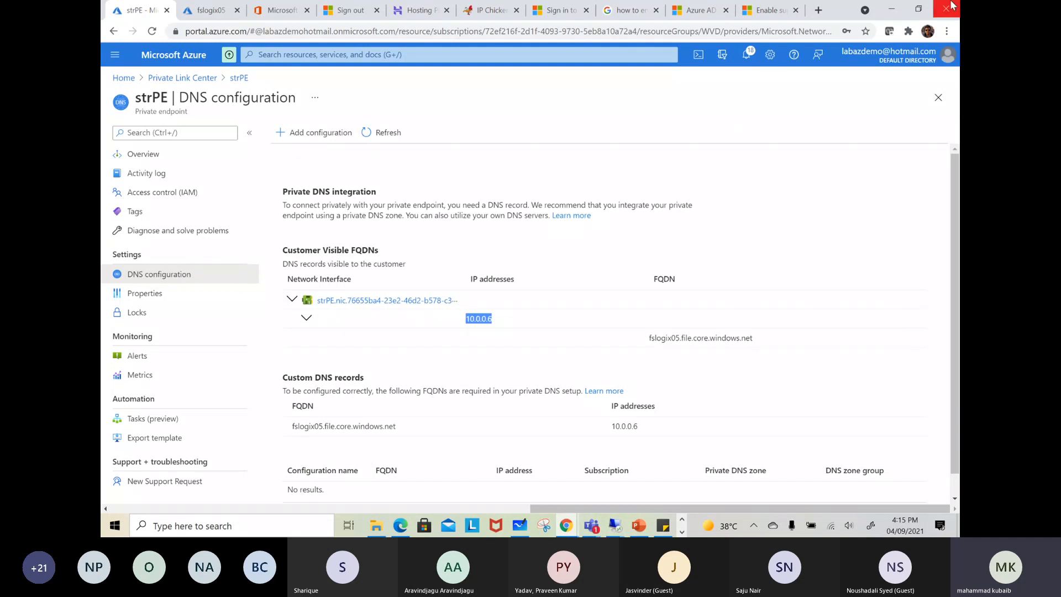
Return to the Notepad note, add 10.0.0.6 after the host name, and minimize the note
{"action": "left_click", "coordinate": [895, 10]}
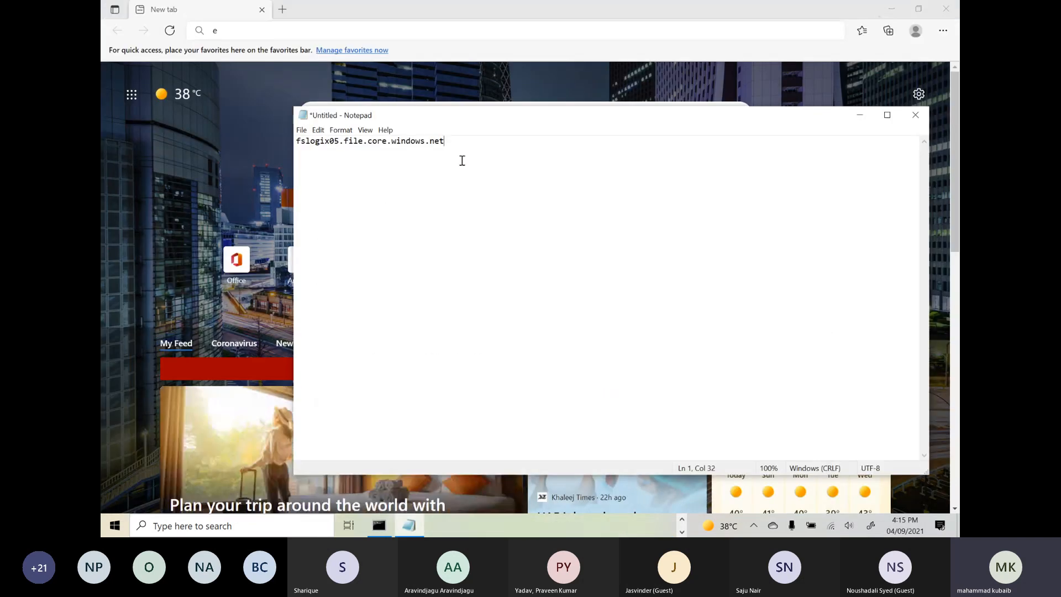
{"action": "type", "text": ".0.0.6"}
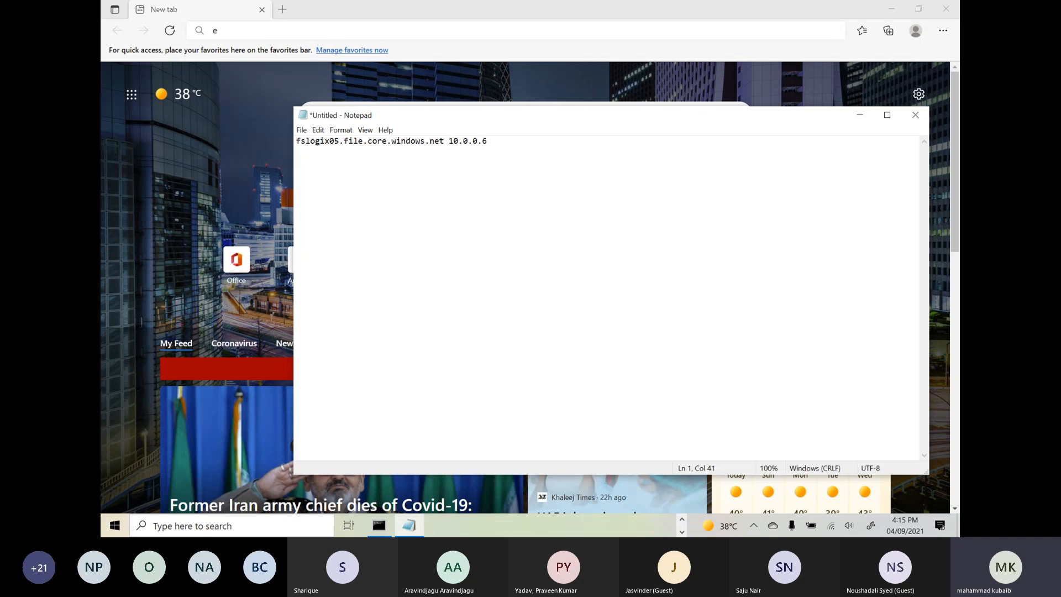
{"action": "left_click", "coordinate": [891, 9]}
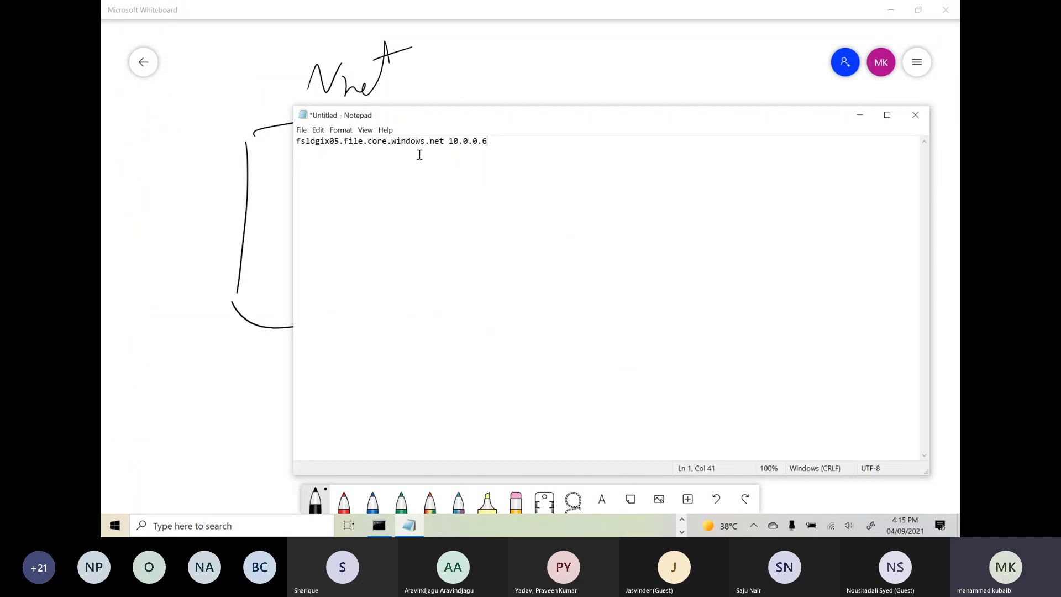
{"action": "left_click_drag", "start_coordinate": [440, 141], "coordinate": [308, 135]}
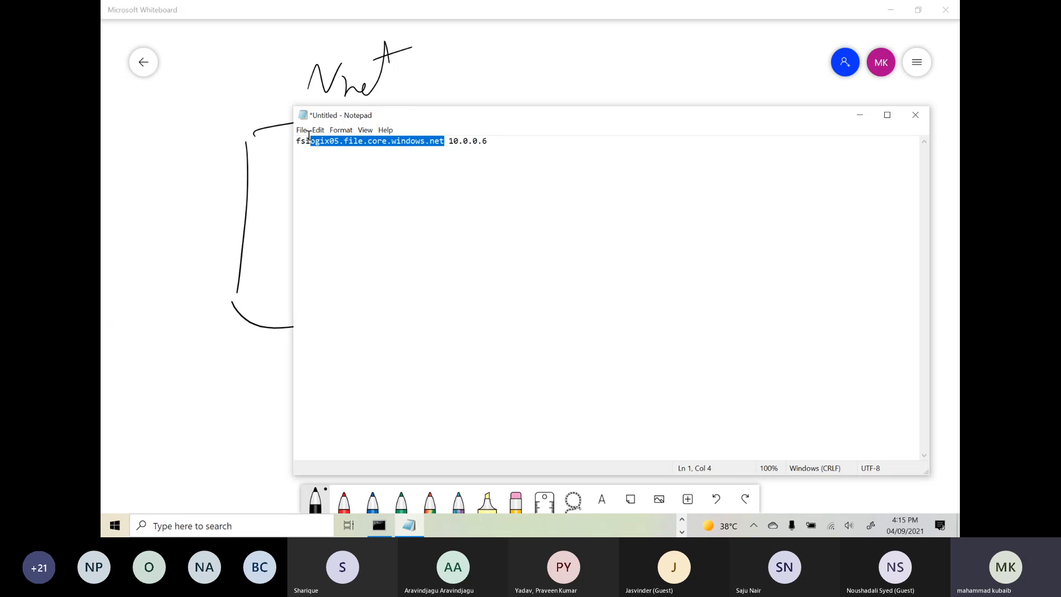
{"action": "left_click_drag", "start_coordinate": [491, 142], "coordinate": [455, 142]}
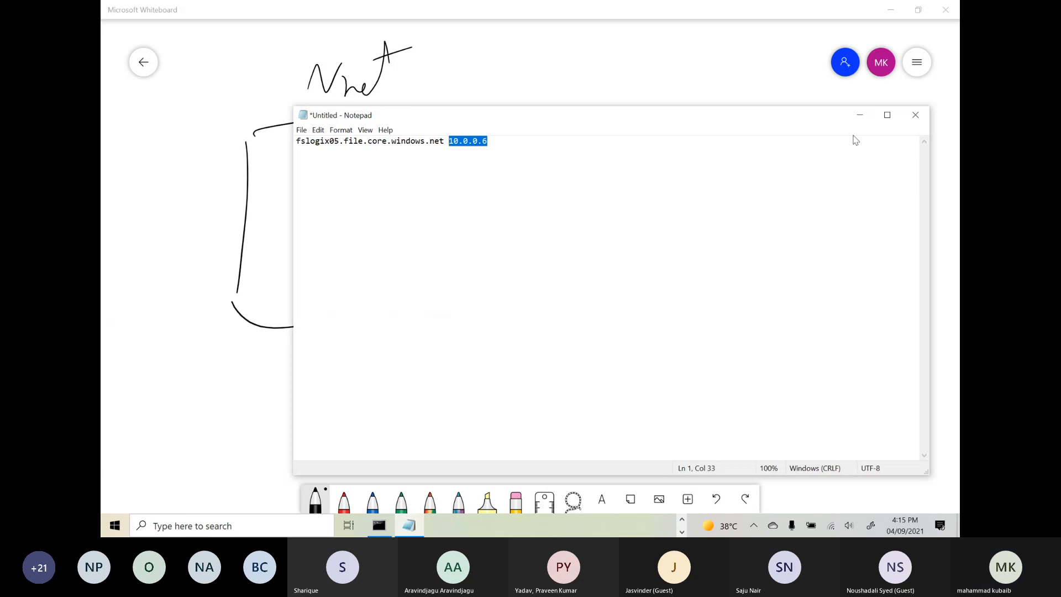
{"action": "left_click", "coordinate": [859, 115]}
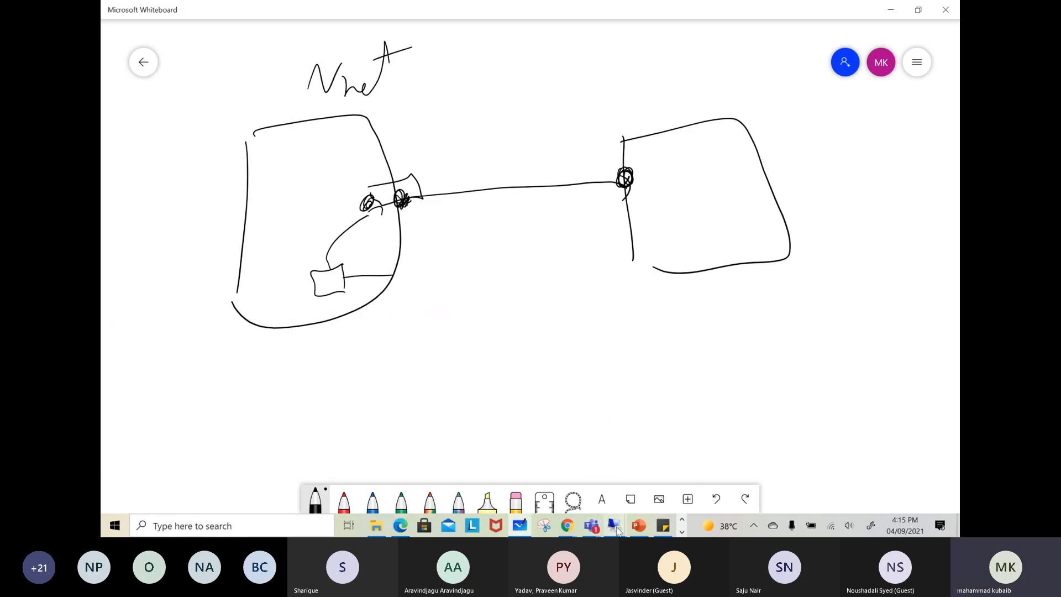
{"action": "mouse_move", "coordinate": [615, 527]}
{"action": "left_click", "coordinate": [816, 472]}
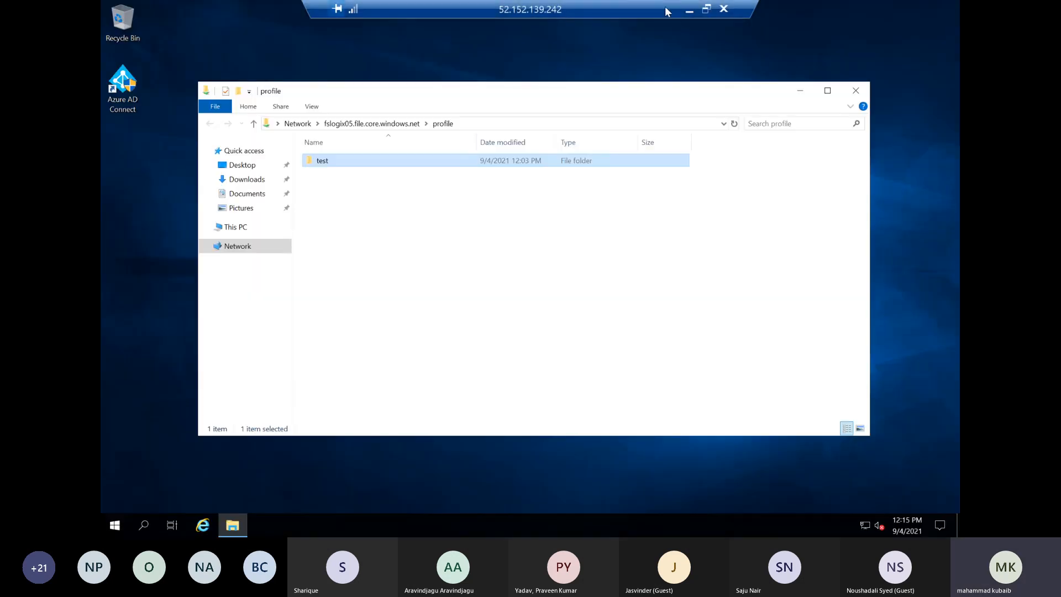
{"action": "left_click", "coordinate": [688, 14]}
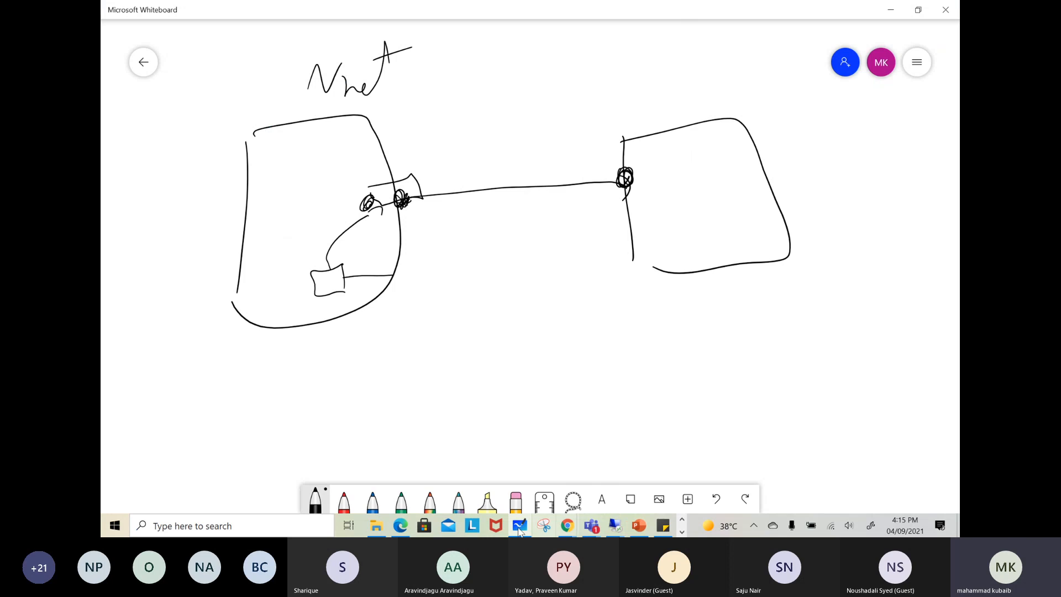
{"action": "left_click", "coordinate": [889, 12]}
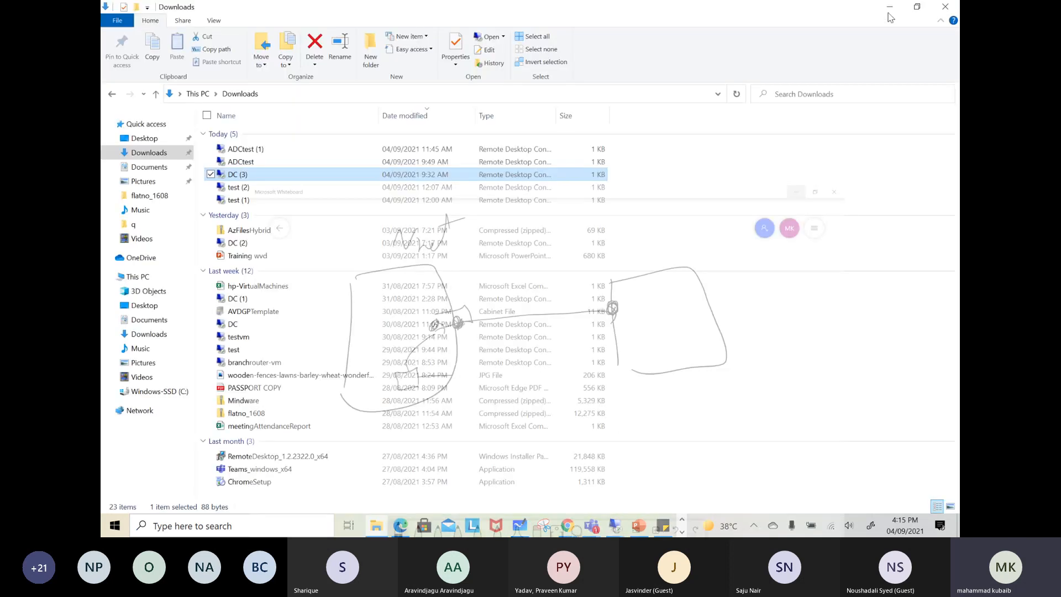
{"action": "left_click", "coordinate": [890, 12]}
{"action": "left_click", "coordinate": [889, 12]}
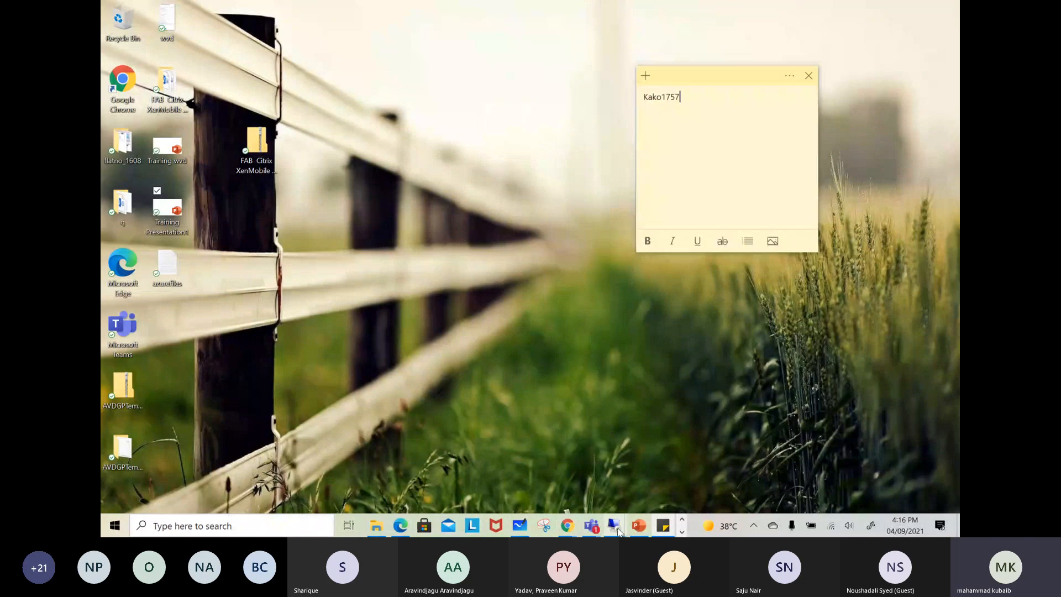
{"action": "mouse_move", "coordinate": [616, 528]}
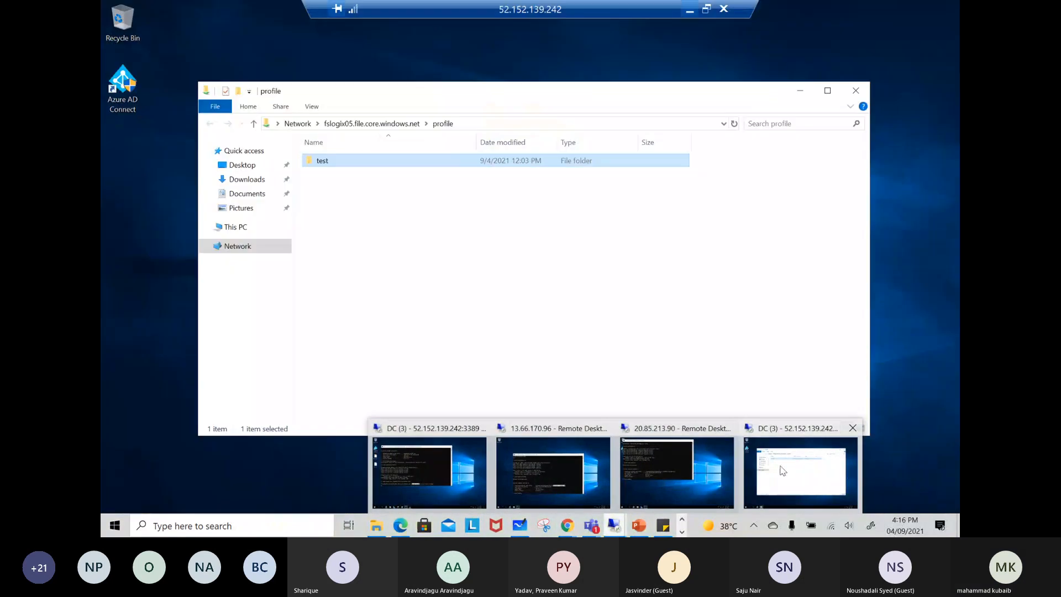
{"action": "left_click", "coordinate": [783, 470]}
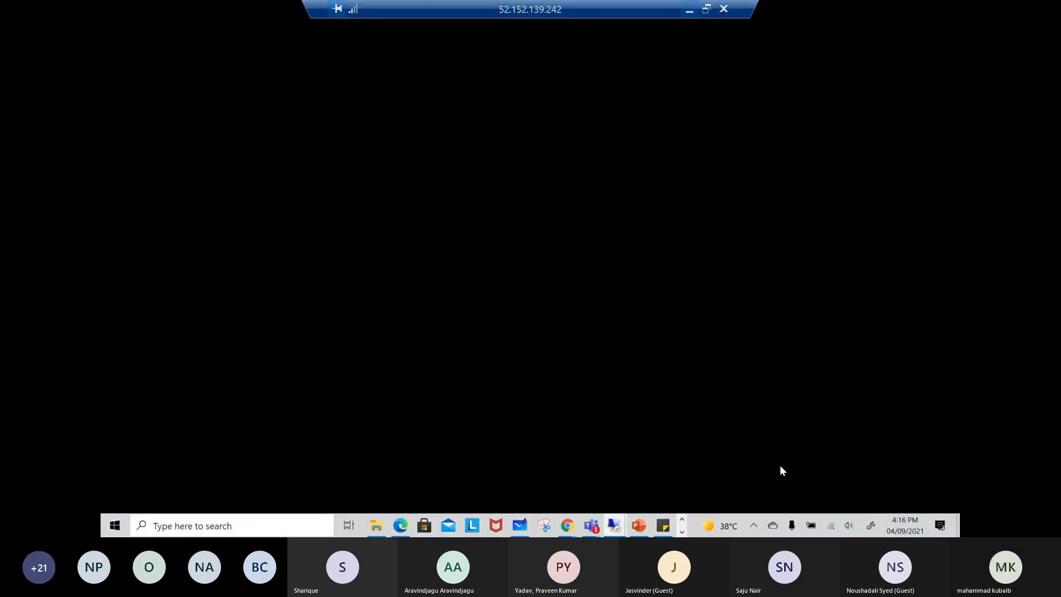
{"action": "left_click", "coordinate": [689, 12]}
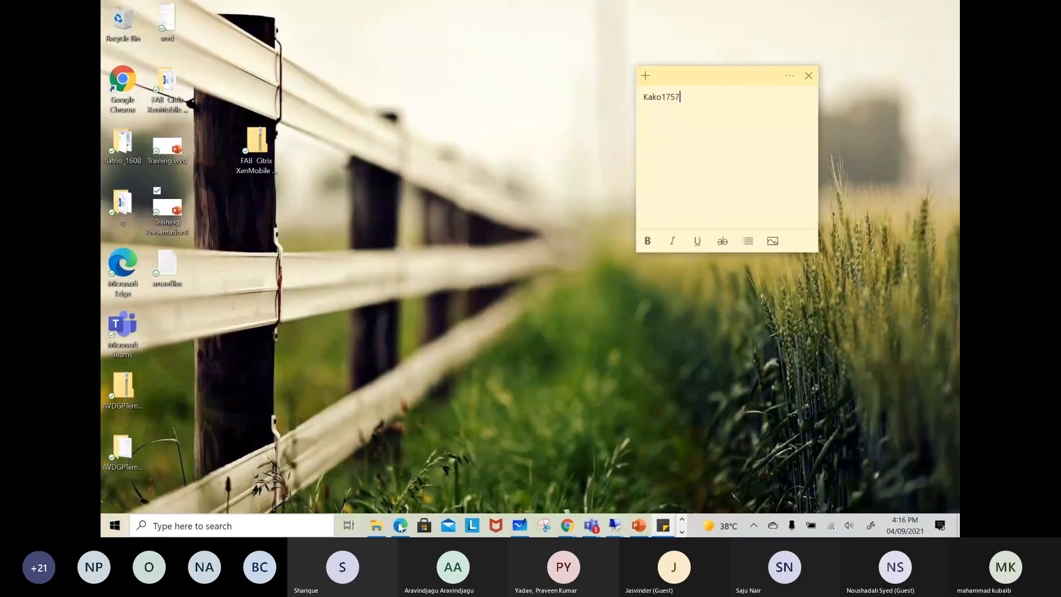
Switch to the DC (3) Remote Desktop session that has the command window open, and minimize that window
{"action": "mouse_move", "coordinate": [615, 526]}
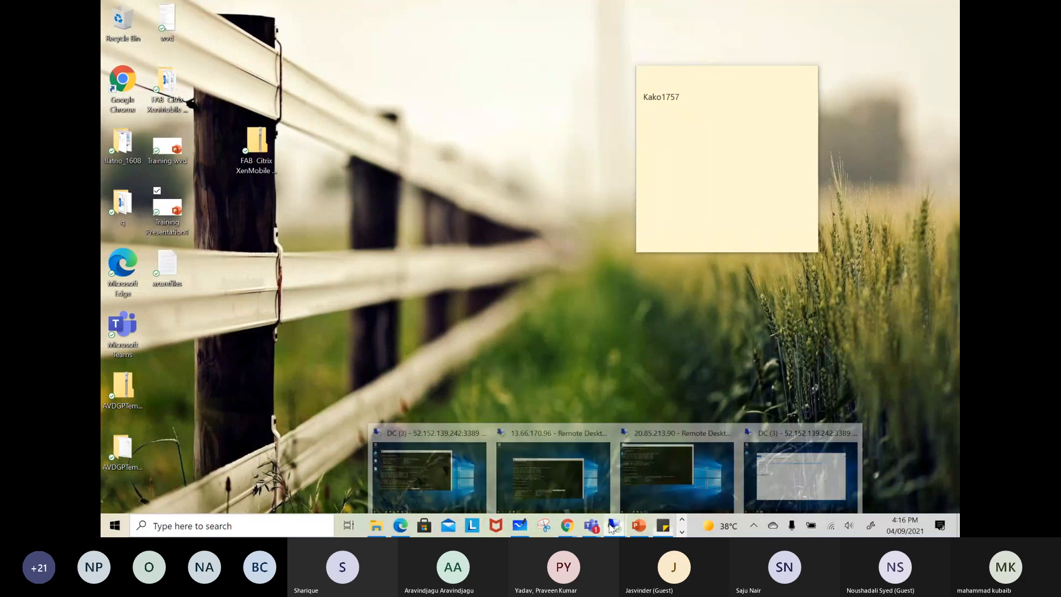
{"action": "left_click", "coordinate": [429, 486]}
{"action": "left_click", "coordinate": [632, 70]}
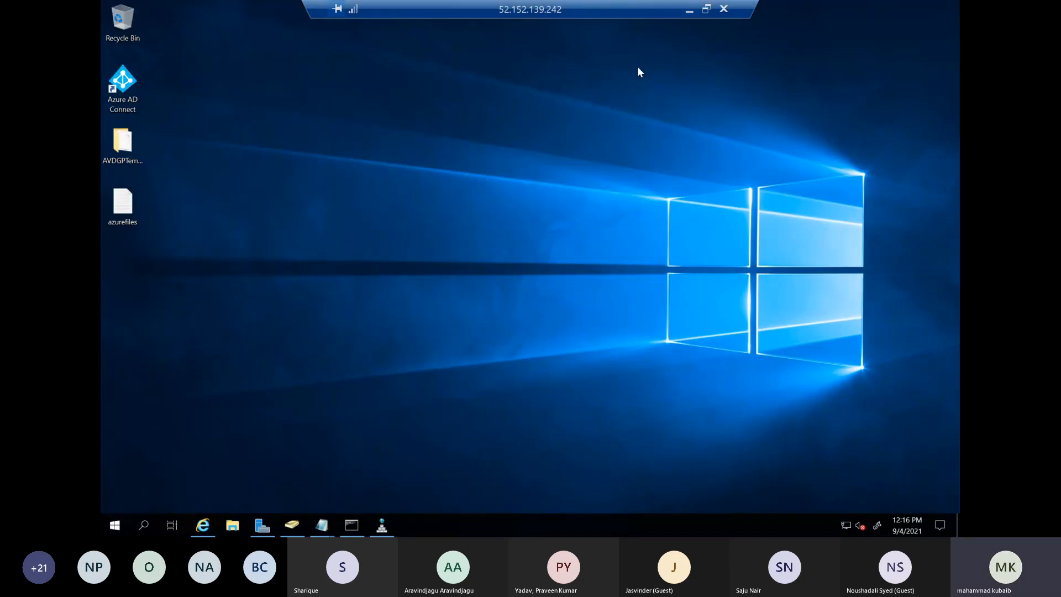
Open the Windows drivers folder with the Run command drivers and enter its etc subfolder
{"action": "right_click", "coordinate": [117, 525]}
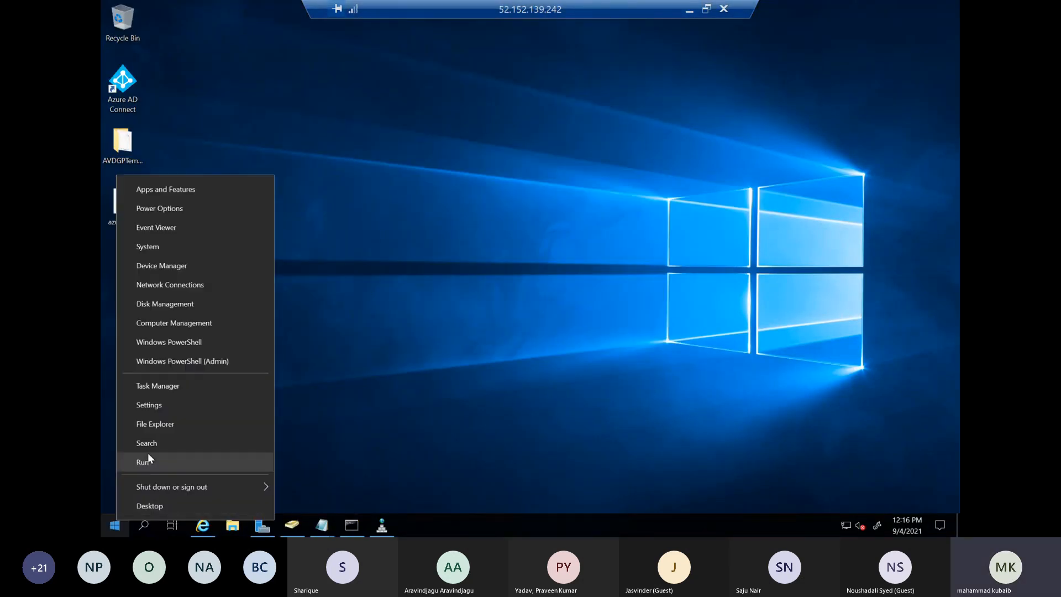
{"action": "left_click", "coordinate": [147, 452]}
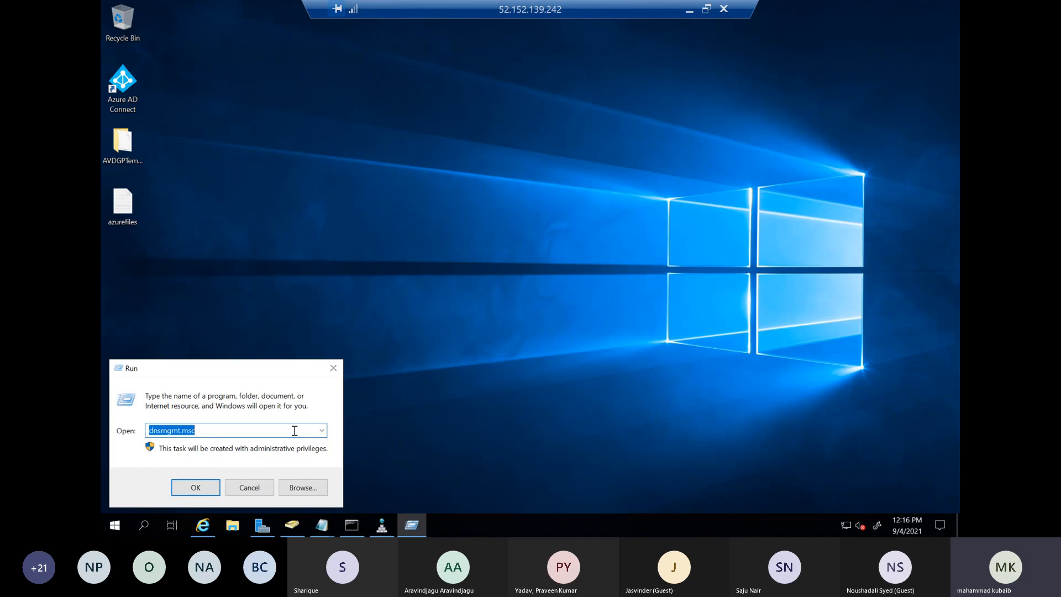
{"action": "type", "text": "drivers"}
{"action": "key", "text": "Return"}
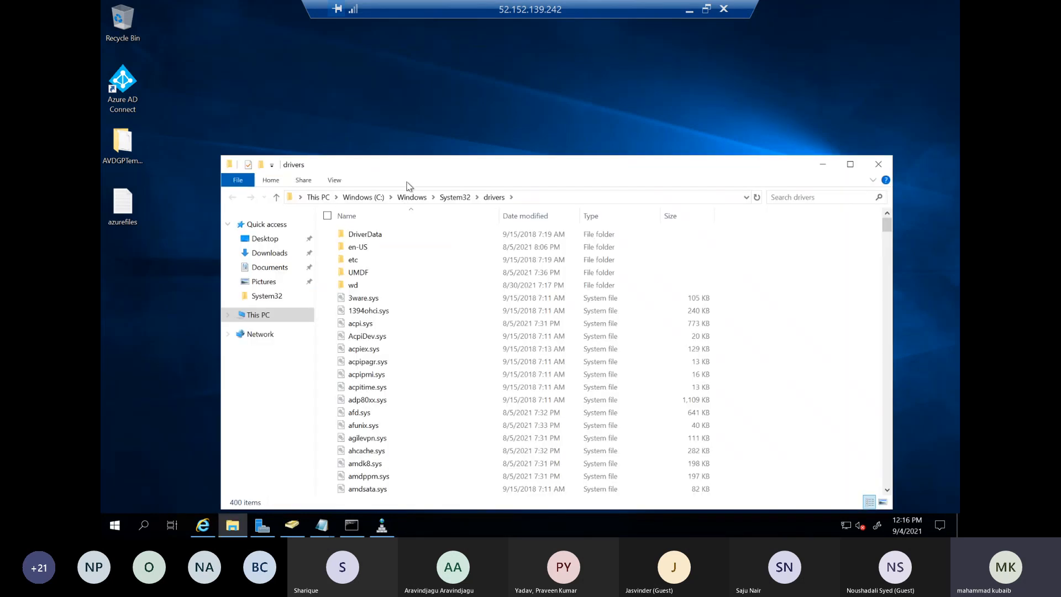
{"action": "double_click", "coordinate": [354, 259]}
Grant the Users group full control of the hosts file in its security properties and accept the system folder warning
{"action": "right_click", "coordinate": [354, 235]}
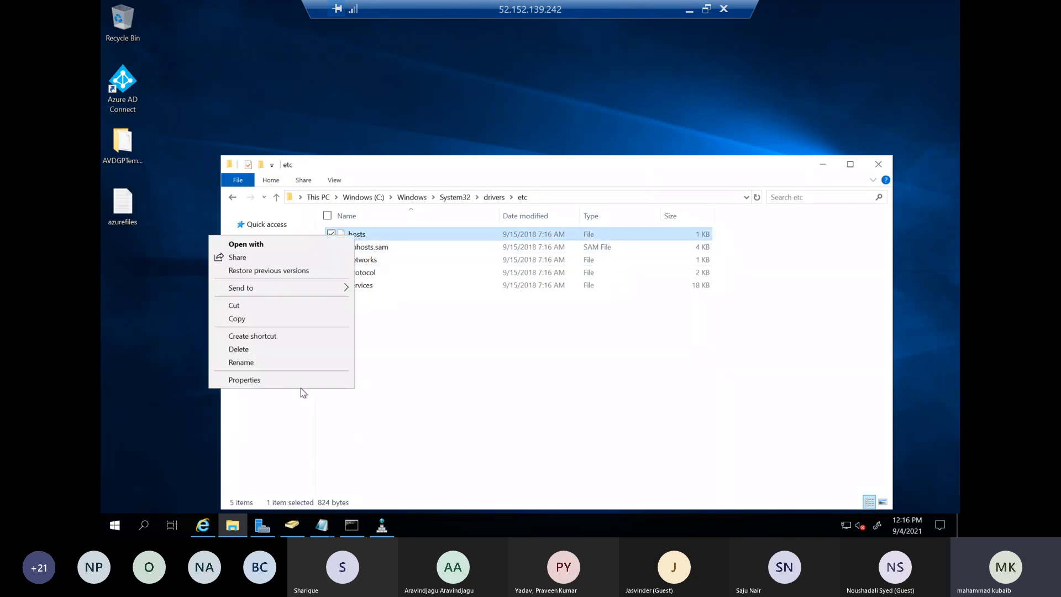
{"action": "left_click", "coordinate": [301, 383]}
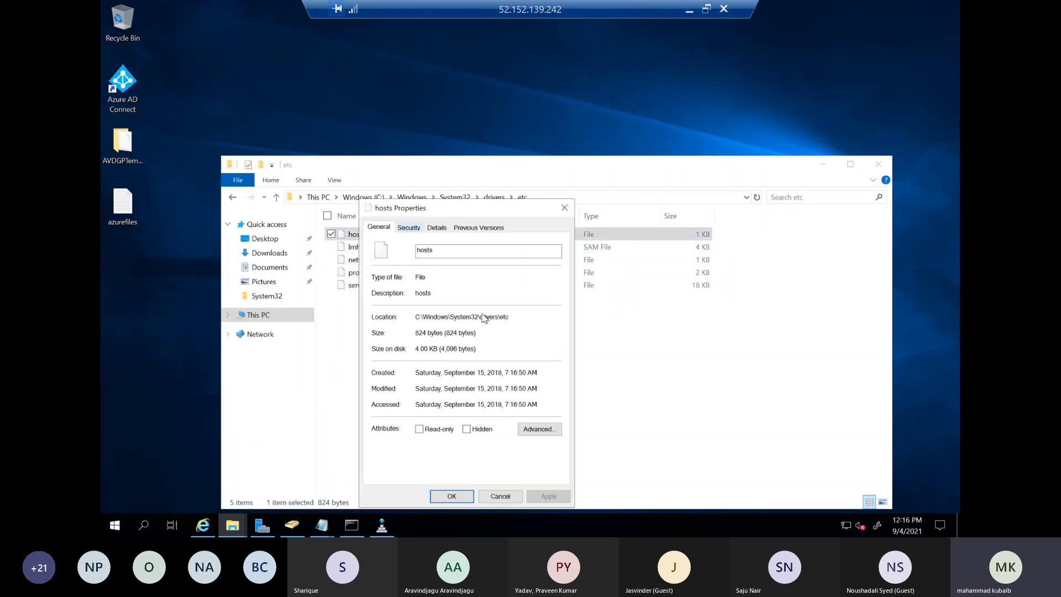
{"action": "left_click", "coordinate": [409, 228]}
{"action": "left_click", "coordinate": [534, 338]}
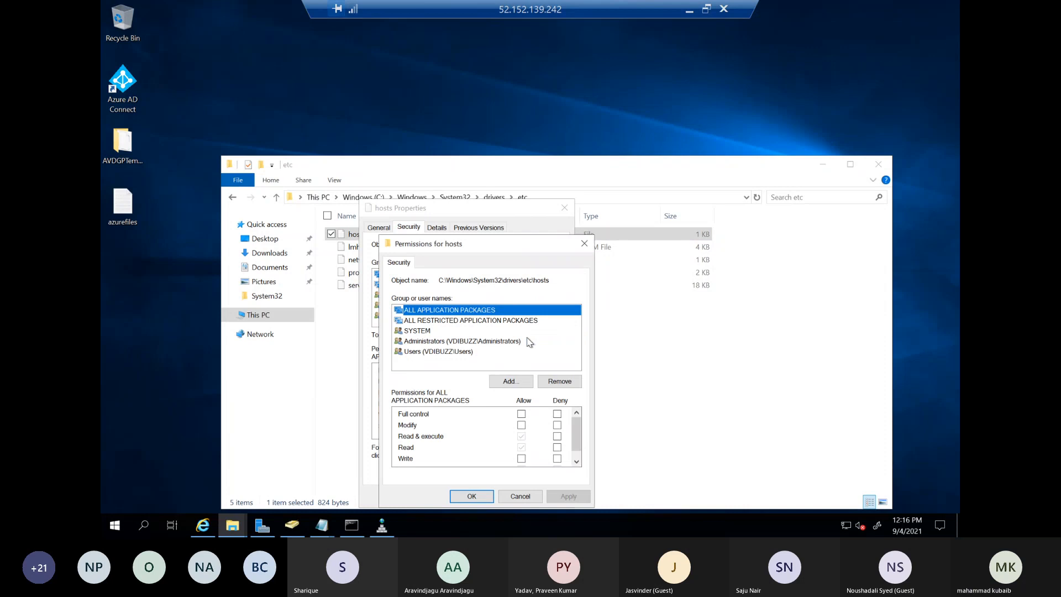
{"action": "left_click", "coordinate": [426, 352]}
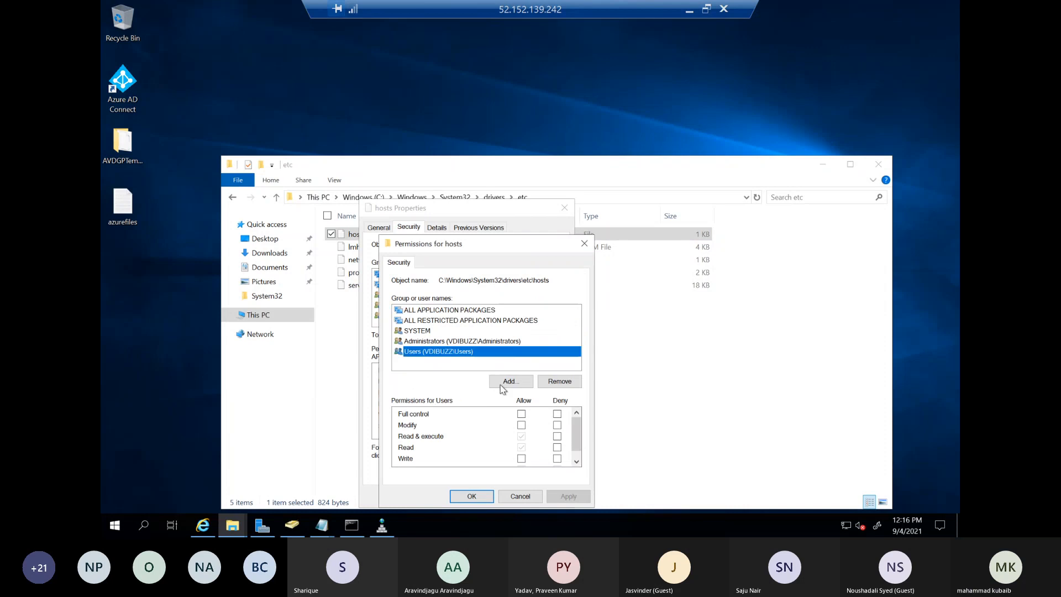
{"action": "left_click", "coordinate": [521, 424]}
{"action": "left_click", "coordinate": [471, 496]}
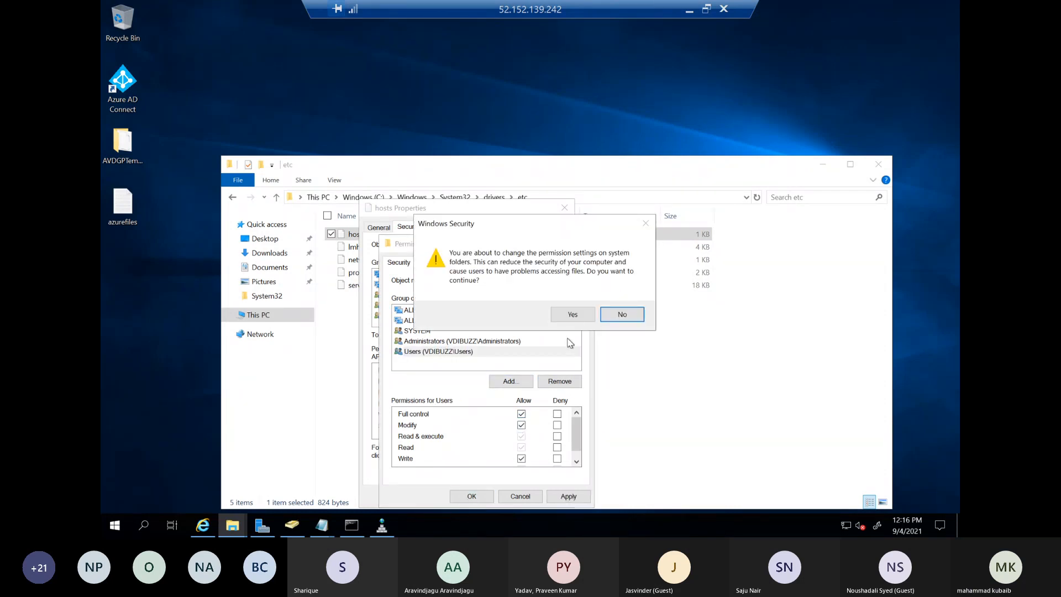
{"action": "left_click", "coordinate": [572, 315]}
{"action": "left_click", "coordinate": [436, 500]}
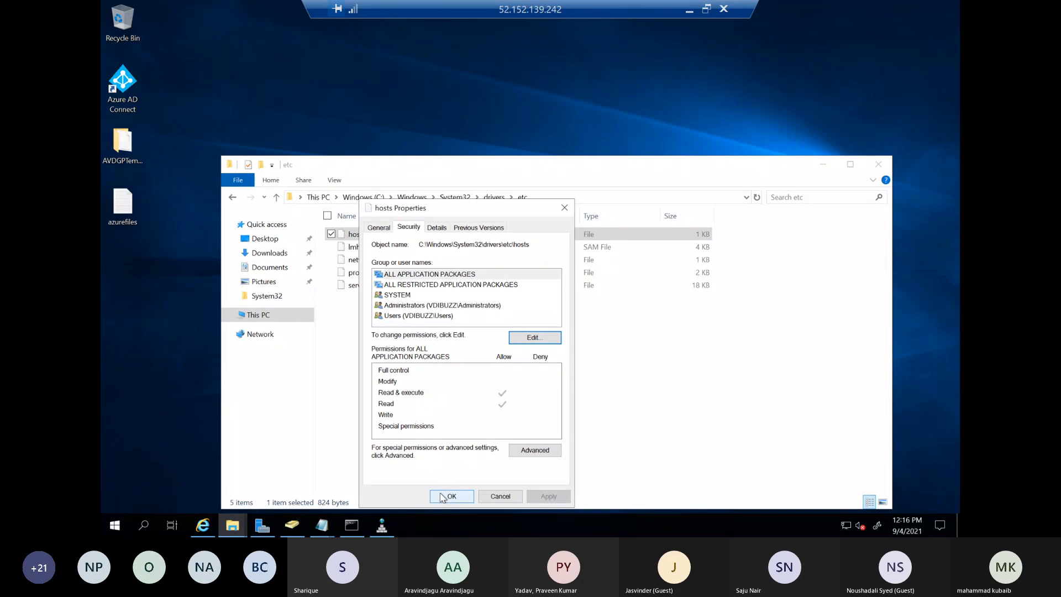
Launch Notepad in the remote session with the Run command notepad
{"action": "right_click", "coordinate": [354, 235]}
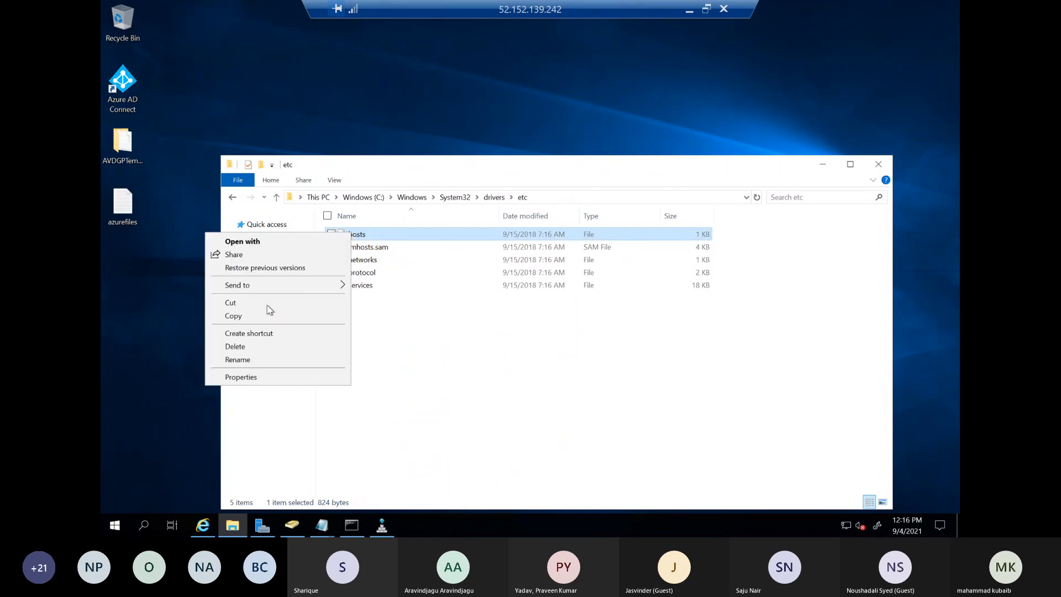
{"action": "left_click", "coordinate": [335, 398]}
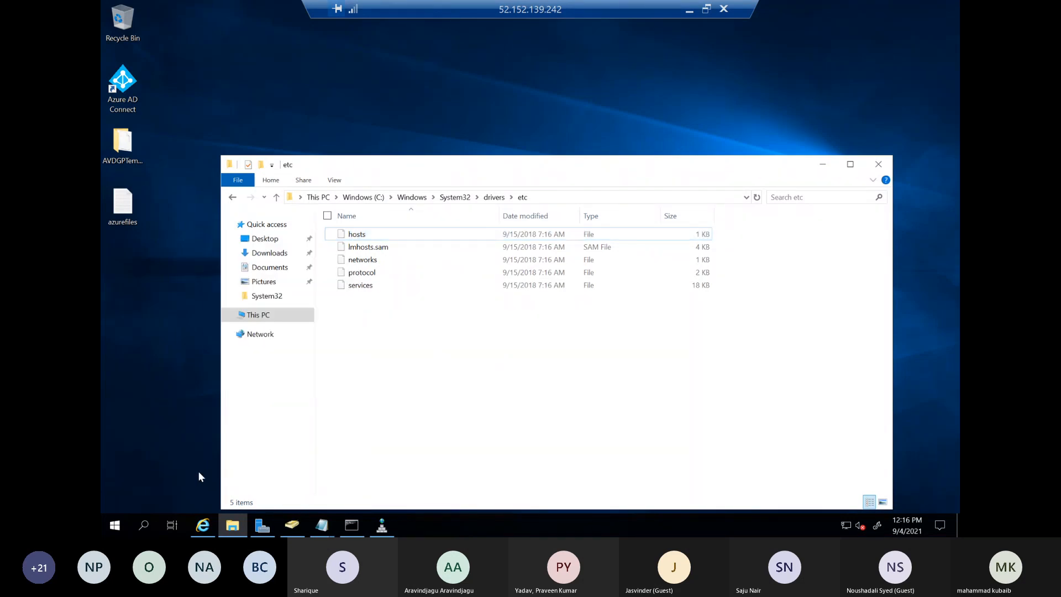
{"action": "right_click", "coordinate": [116, 525]}
{"action": "left_click", "coordinate": [158, 465]}
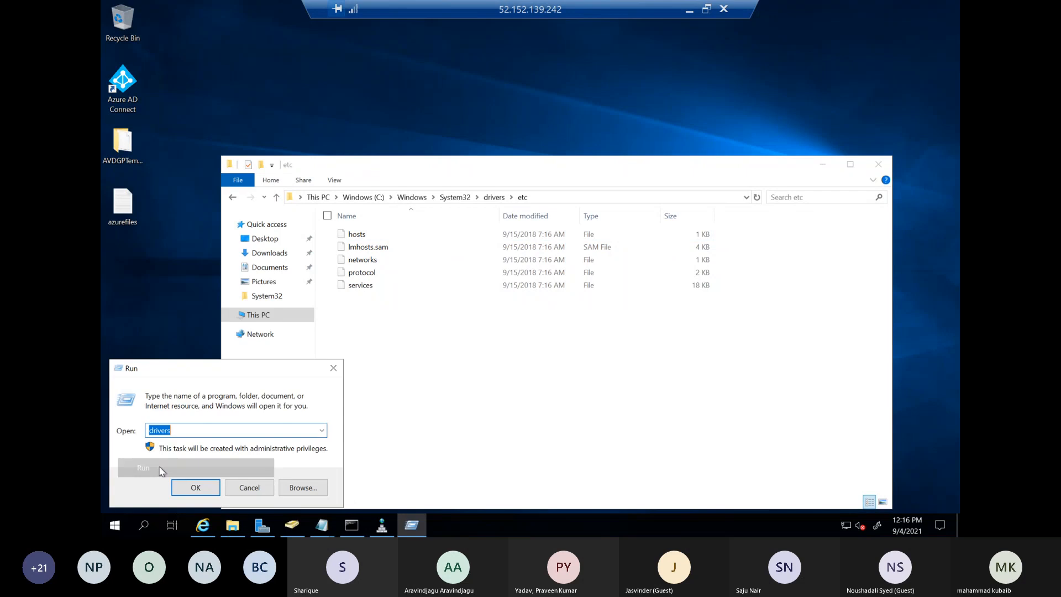
{"action": "type", "text": "notepad"}
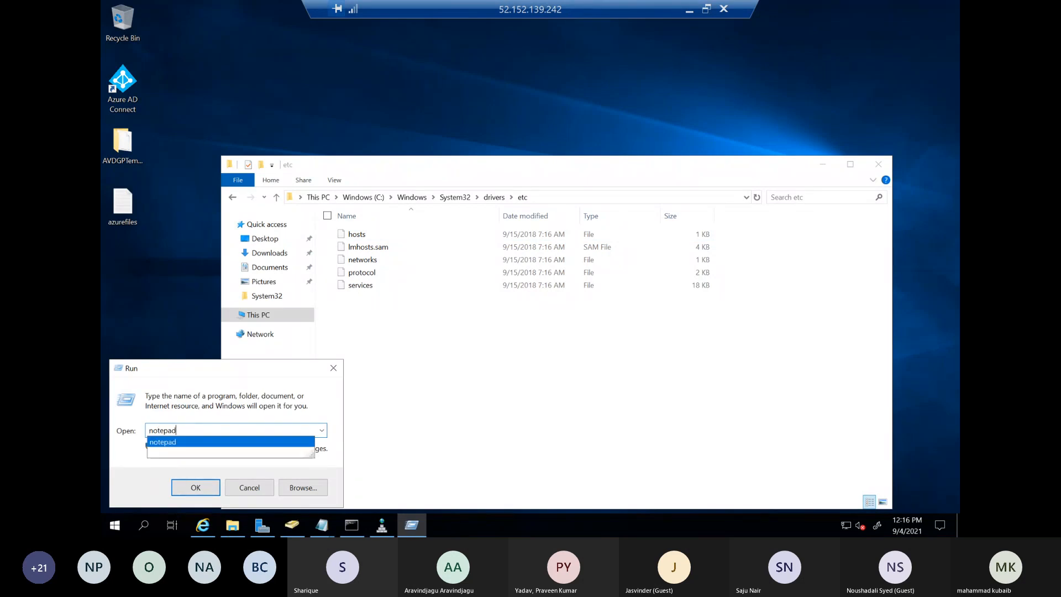
{"action": "key", "text": "Return"}
Load the hosts file into Notepad and enter 10.0.0.6 followed by a space below the localhost lines
{"action": "left_click_drag", "start_coordinate": [291, 77], "coordinate": [396, 314]}
{"action": "left_click_drag", "start_coordinate": [359, 239], "coordinate": [421, 364]}
{"action": "left_click_drag", "start_coordinate": [574, 312], "coordinate": [565, 113]}
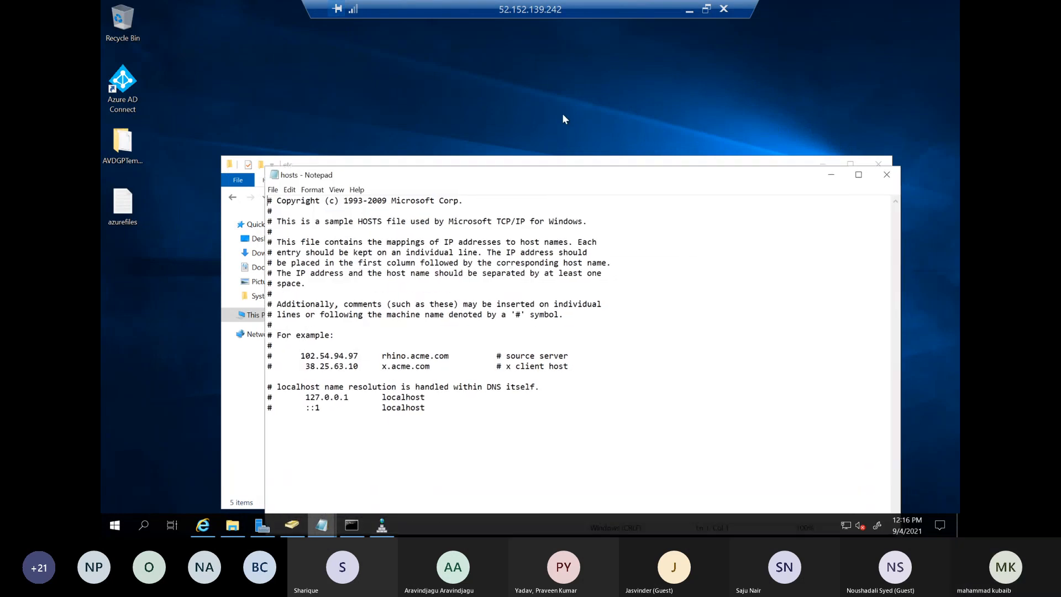
{"action": "left_click", "coordinate": [439, 338]}
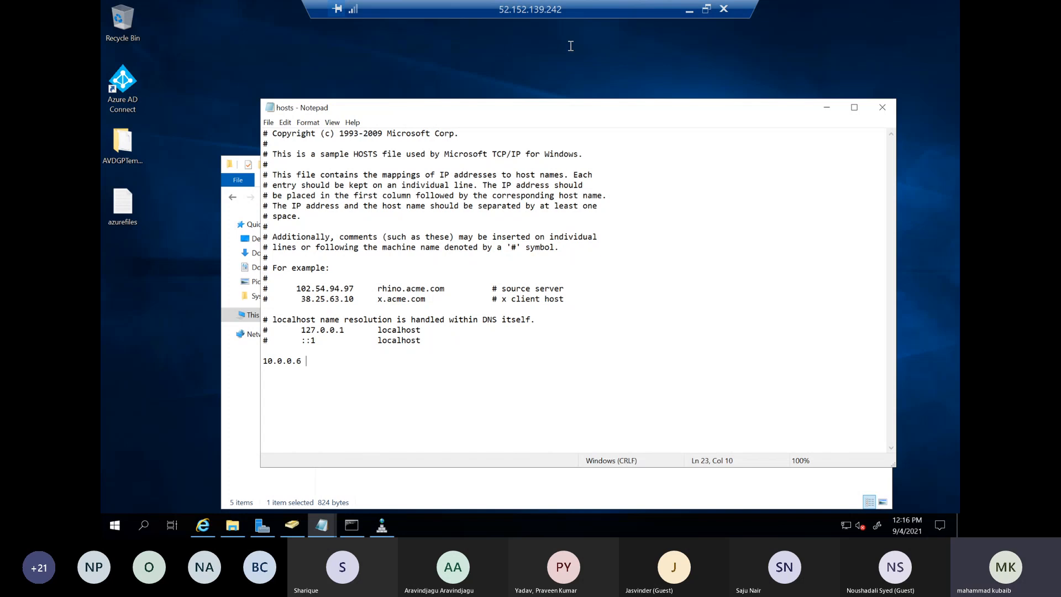
Switch to the Azure portal in Chrome and copy the host name fslogix05.file.core.windows.net from strPE's custom DNS records
{"action": "left_click", "coordinate": [689, 16]}
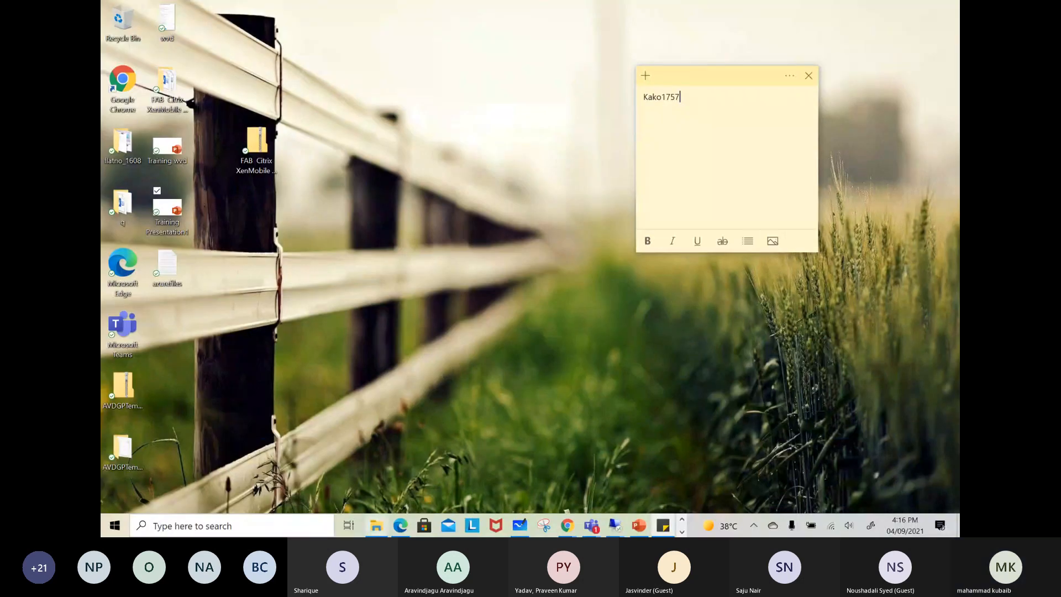
{"action": "left_click", "coordinate": [401, 525]}
{"action": "type", "text": "e"}
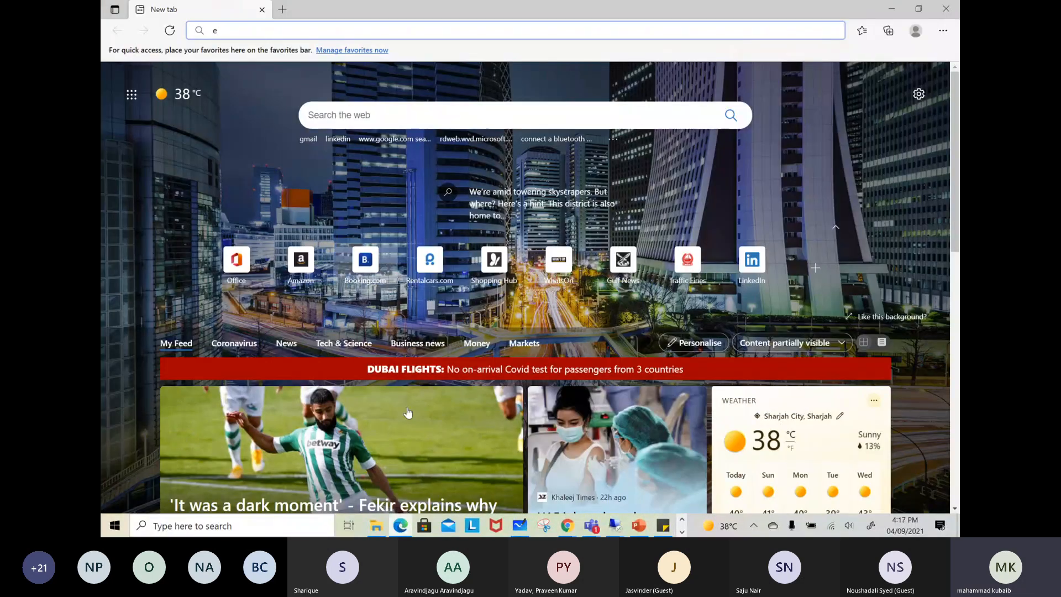
{"action": "left_click", "coordinate": [568, 525]}
{"action": "left_click", "coordinate": [506, 470]}
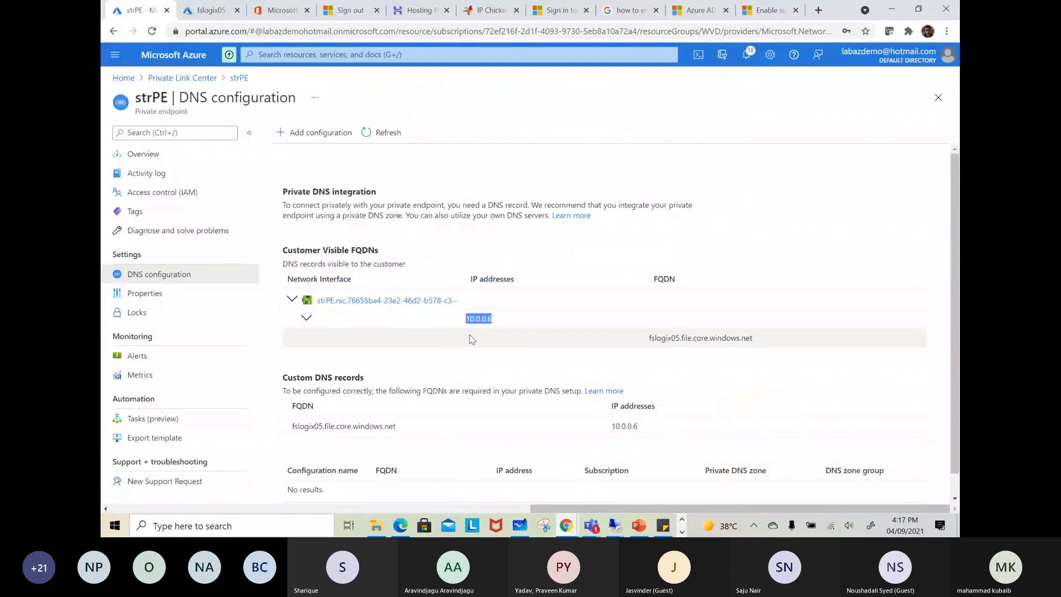
{"action": "scroll", "coordinate": [474, 350], "scroll_direction": "down", "scroll_amount": 1}
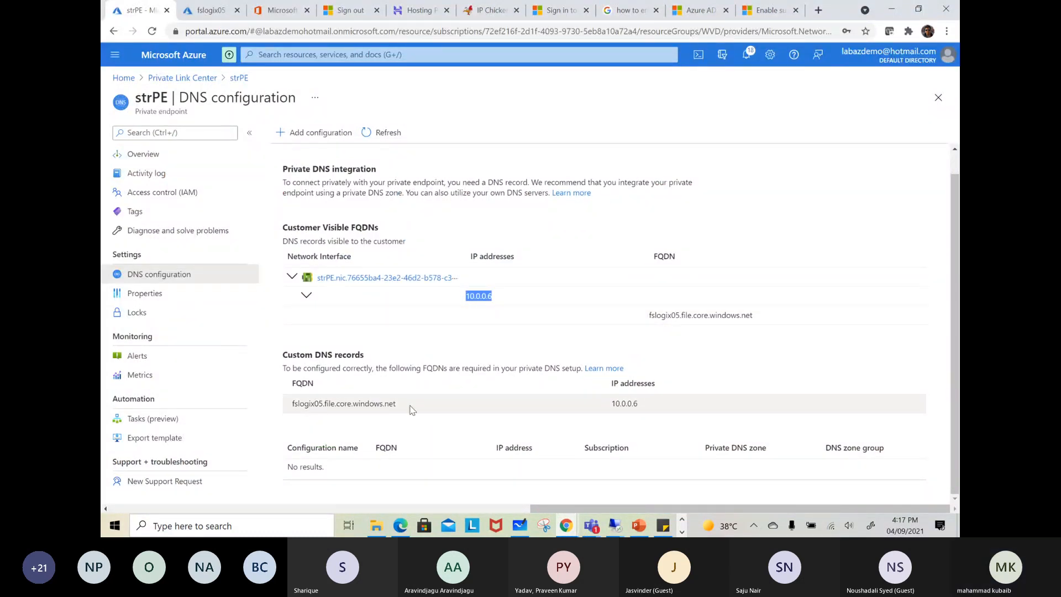
{"action": "left_click", "coordinate": [397, 410]}
{"action": "left_click_drag", "start_coordinate": [398, 410], "coordinate": [301, 409]}
{"action": "right_click", "coordinate": [294, 412]}
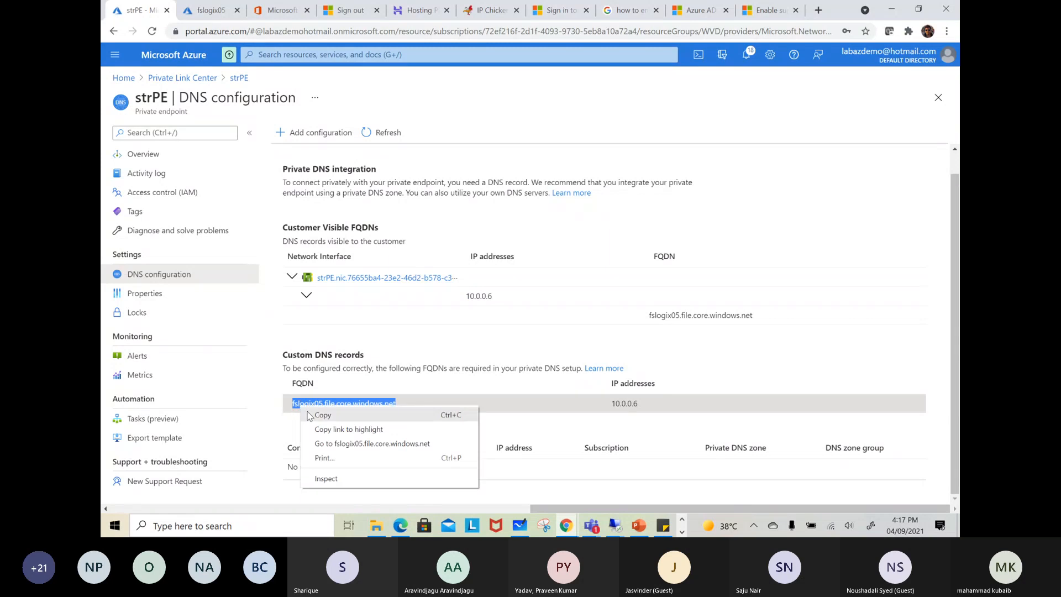
{"action": "left_click", "coordinate": [318, 418]}
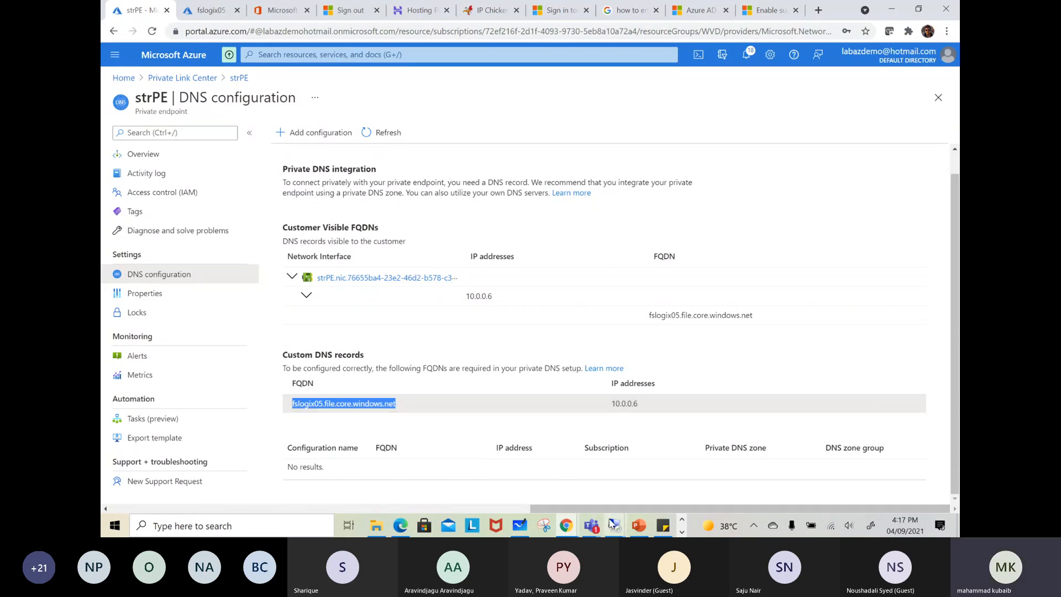
Return to the remote session, paste the host name after 10.0.0.6 in hosts, save the file and minimize Notepad
{"action": "left_click", "coordinate": [615, 524]}
{"action": "left_click", "coordinate": [465, 482]}
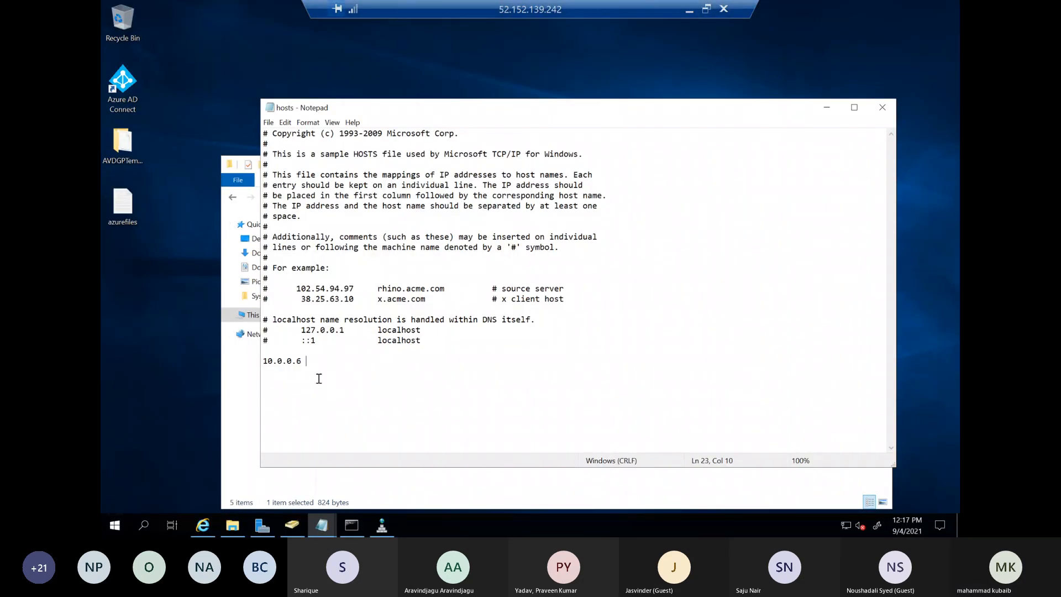
{"action": "key", "text": "ctrl+v"}
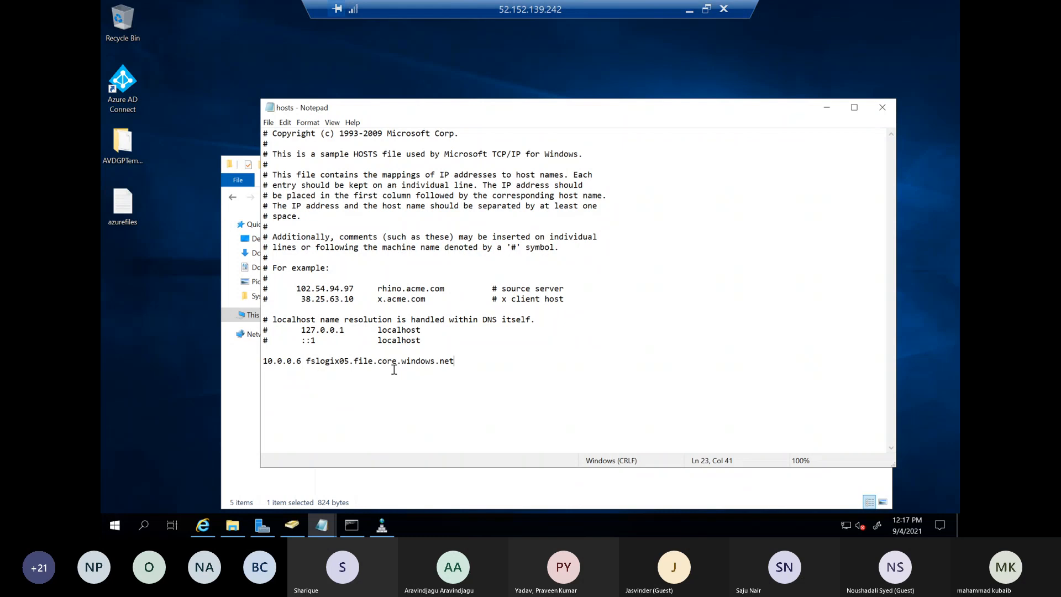
{"action": "left_click", "coordinate": [268, 122]}
{"action": "left_click", "coordinate": [283, 160]}
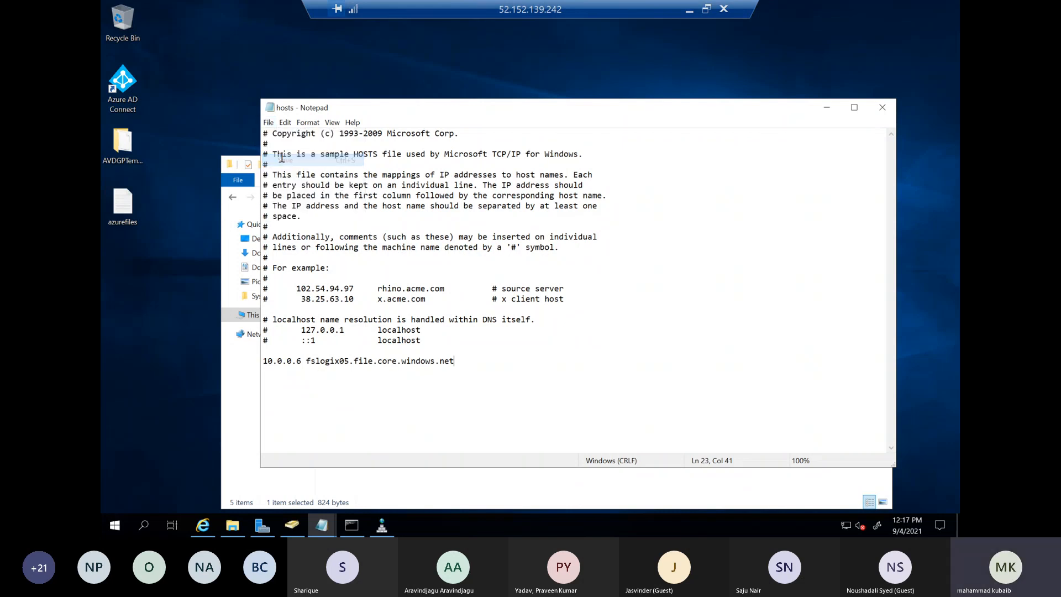
{"action": "left_click", "coordinate": [827, 103]}
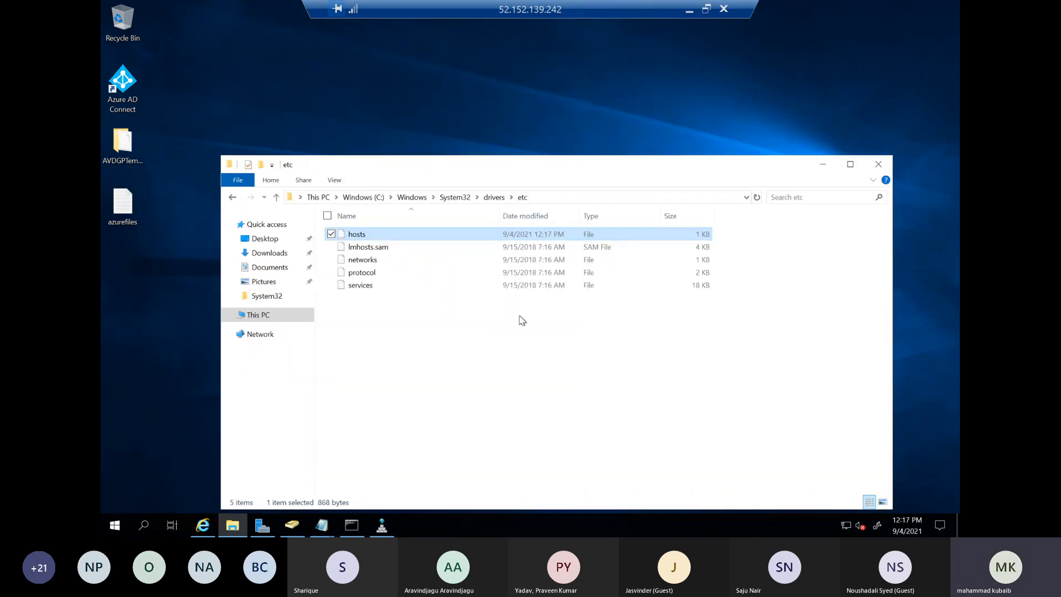
Stop the running ping in the command window and ping fslogix05.file.core.windows.net again
{"action": "left_click", "coordinate": [352, 525]}
{"action": "scroll", "coordinate": [538, 250], "scroll_direction": "down", "scroll_amount": 2}
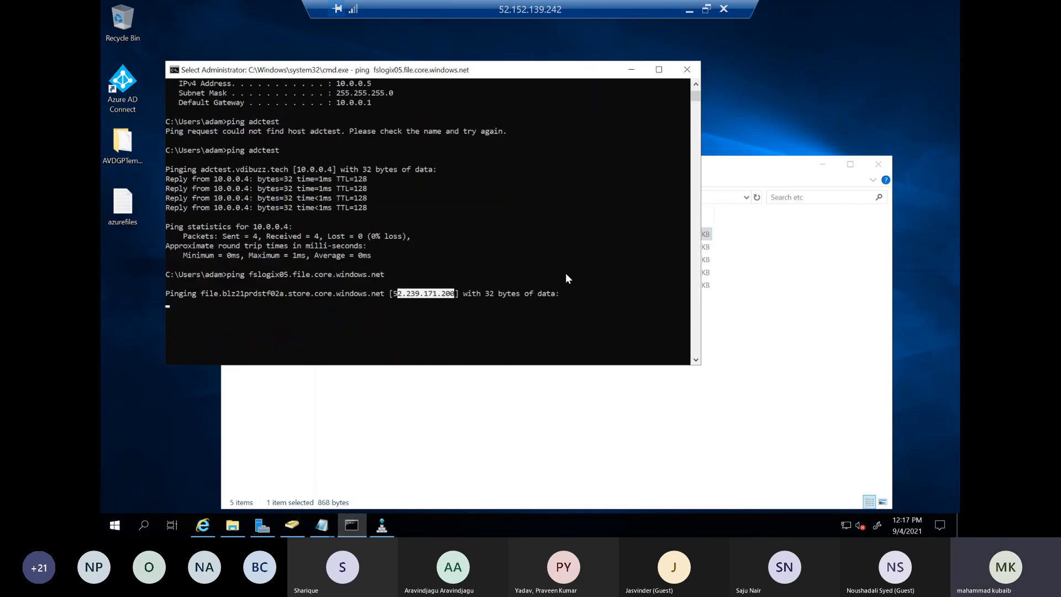
{"action": "key", "text": "Return"}
{"action": "key", "text": "ctrl+c"}
{"action": "key", "text": "Up"}
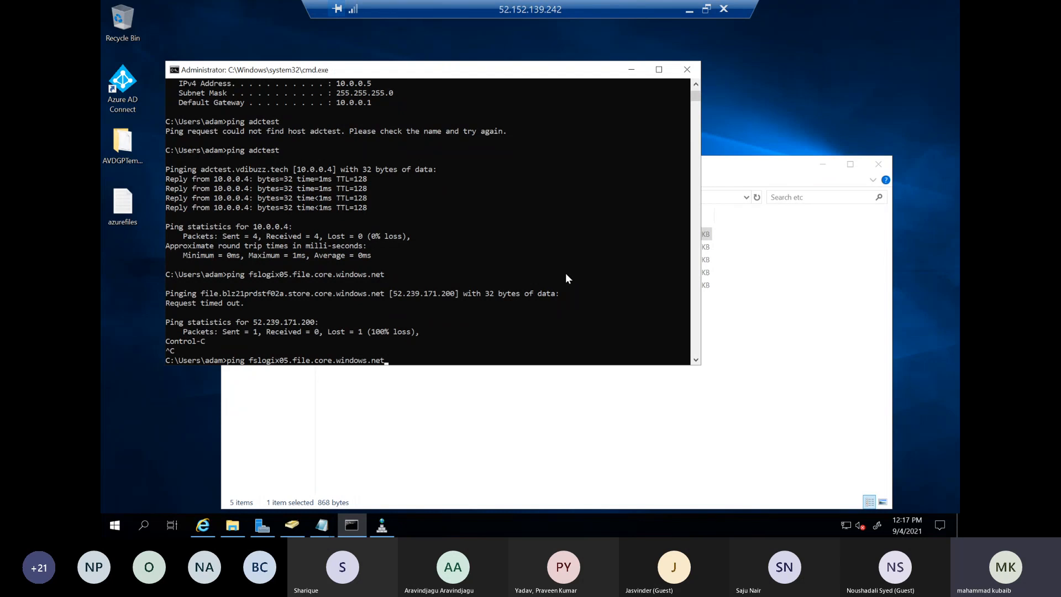
{"action": "key", "text": "Return"}
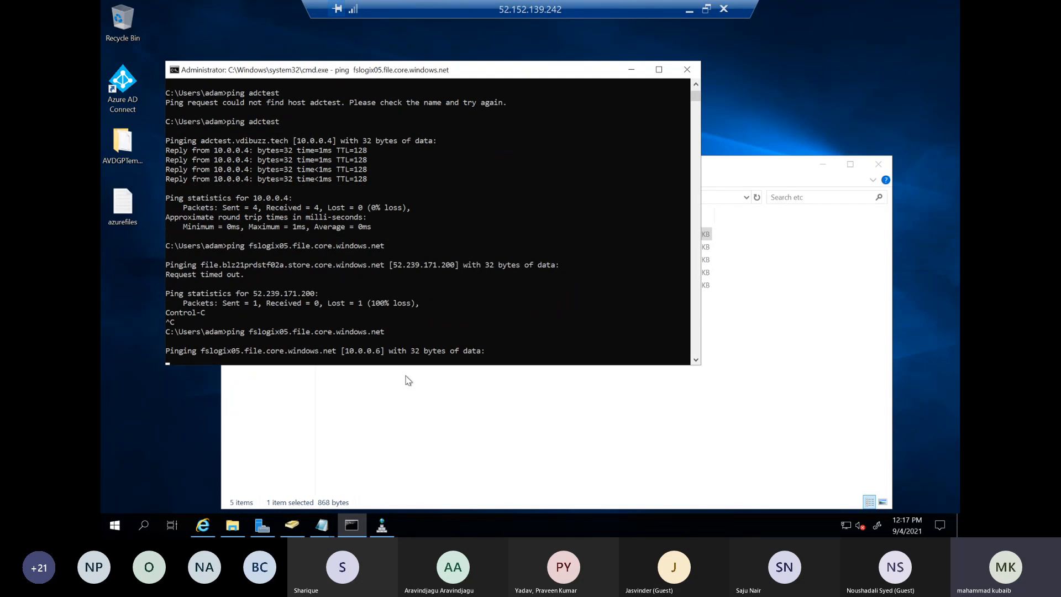
Look through the recent Run commands in the remote session and on the local computer
{"action": "right_click", "coordinate": [116, 526]}
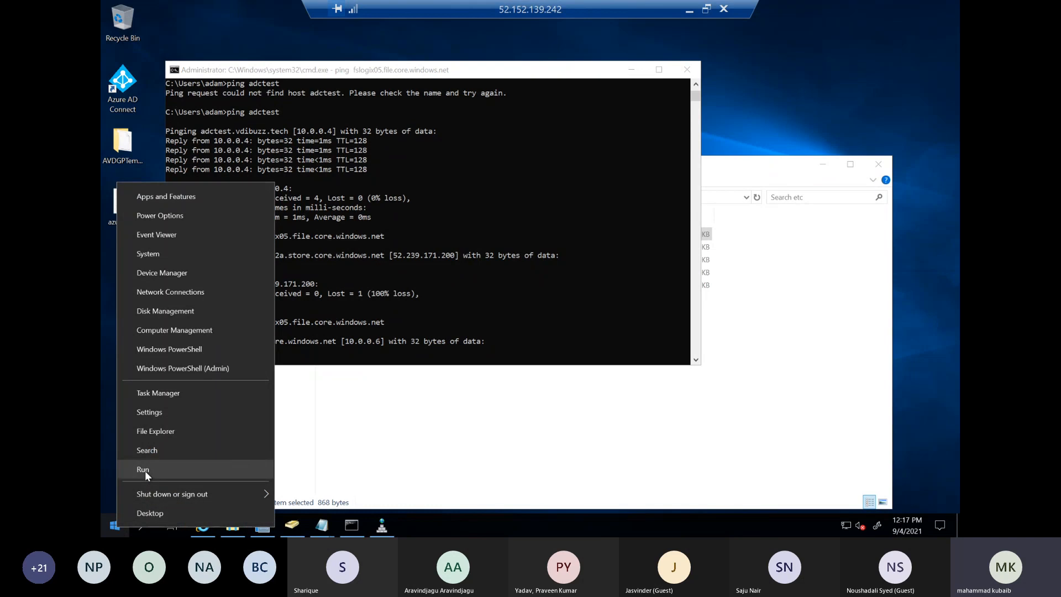
{"action": "left_click", "coordinate": [145, 469]}
{"action": "left_click", "coordinate": [322, 431]}
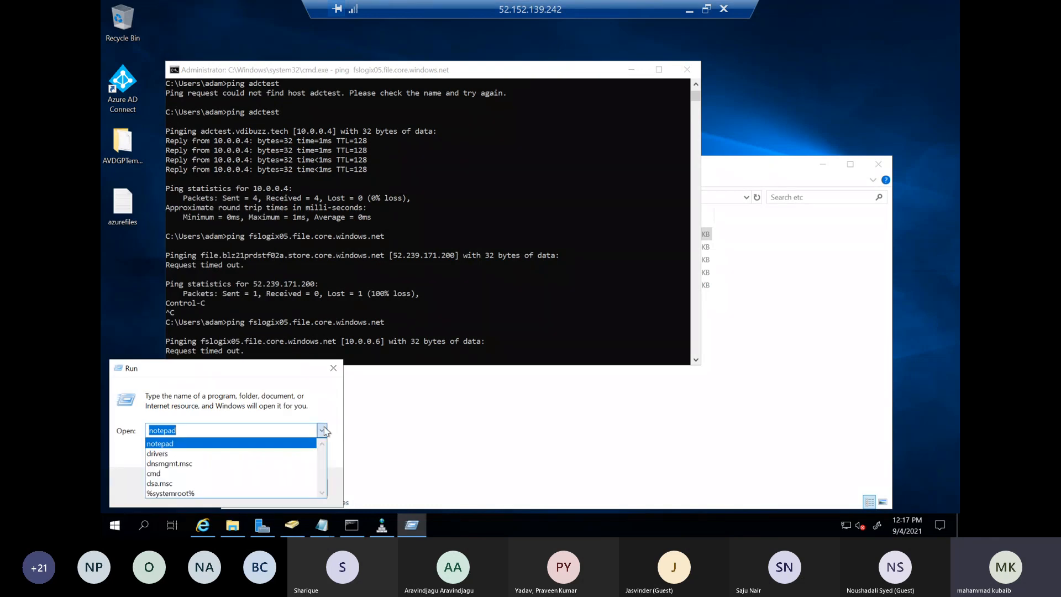
{"action": "left_click", "coordinate": [689, 10]}
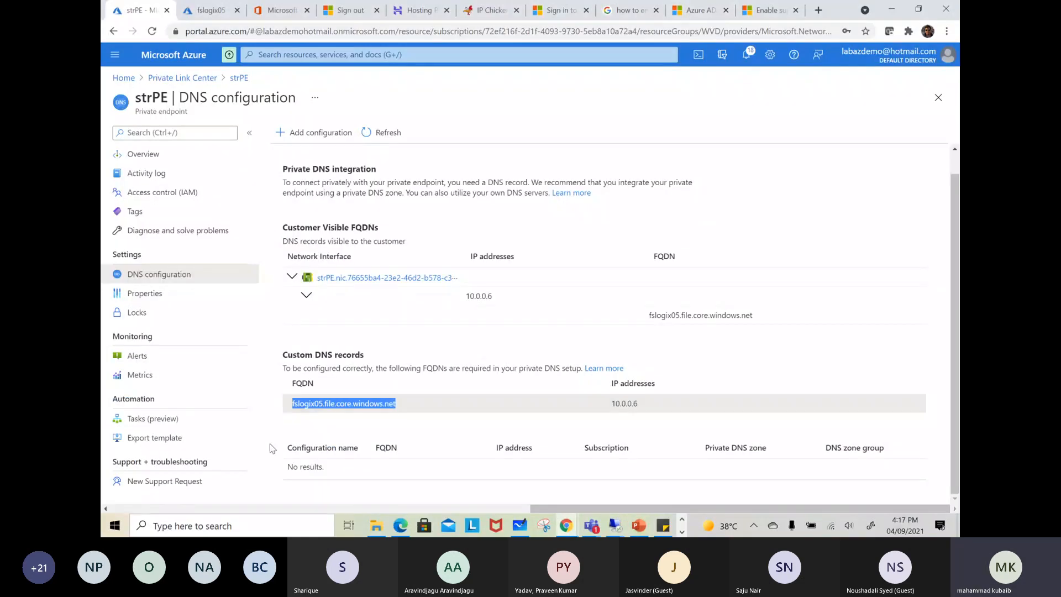
{"action": "right_click", "coordinate": [111, 528]}
{"action": "left_click", "coordinate": [138, 448]}
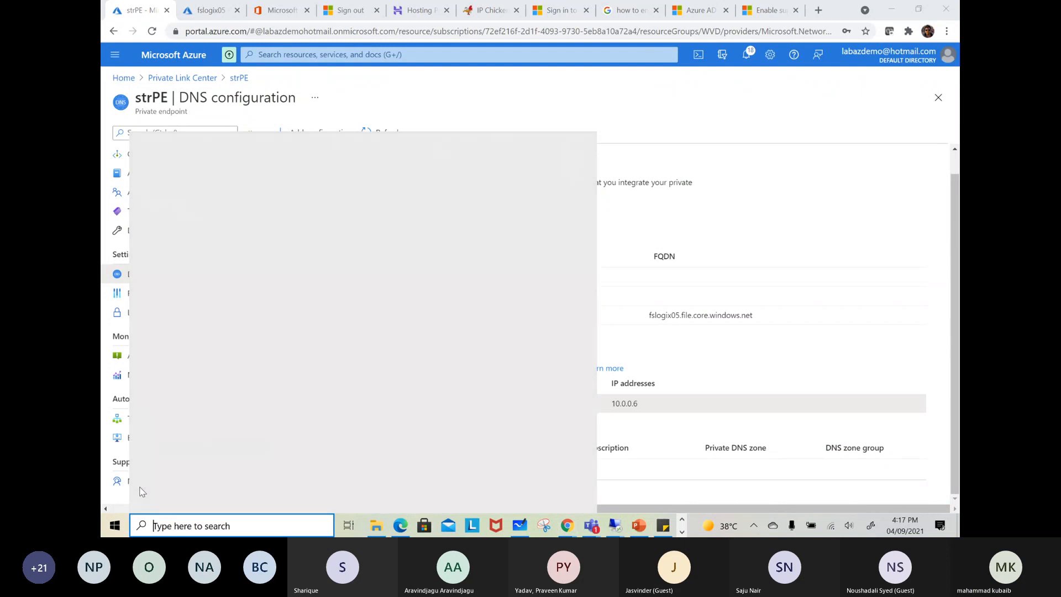
{"action": "right_click", "coordinate": [115, 526]}
{"action": "left_click", "coordinate": [138, 467]}
{"action": "left_click", "coordinate": [322, 446]}
{"action": "left_click", "coordinate": [322, 446]}
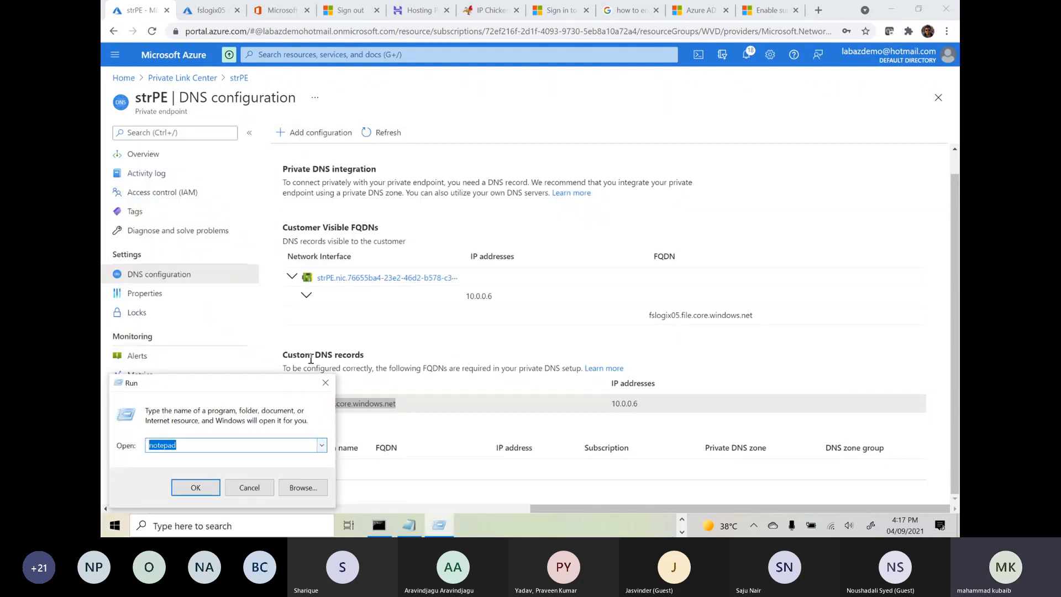
Open storage account fslogix05 from the portal's list of storage accounts
{"action": "left_click", "coordinate": [303, 54]}
{"action": "left_click", "coordinate": [332, 226]}
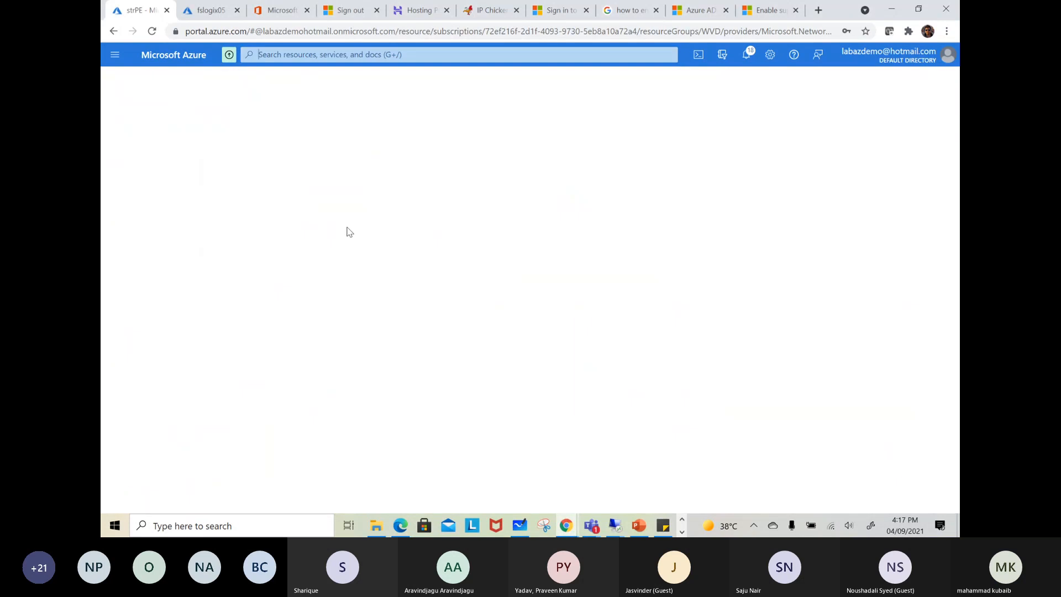
{"action": "left_click", "coordinate": [161, 246]}
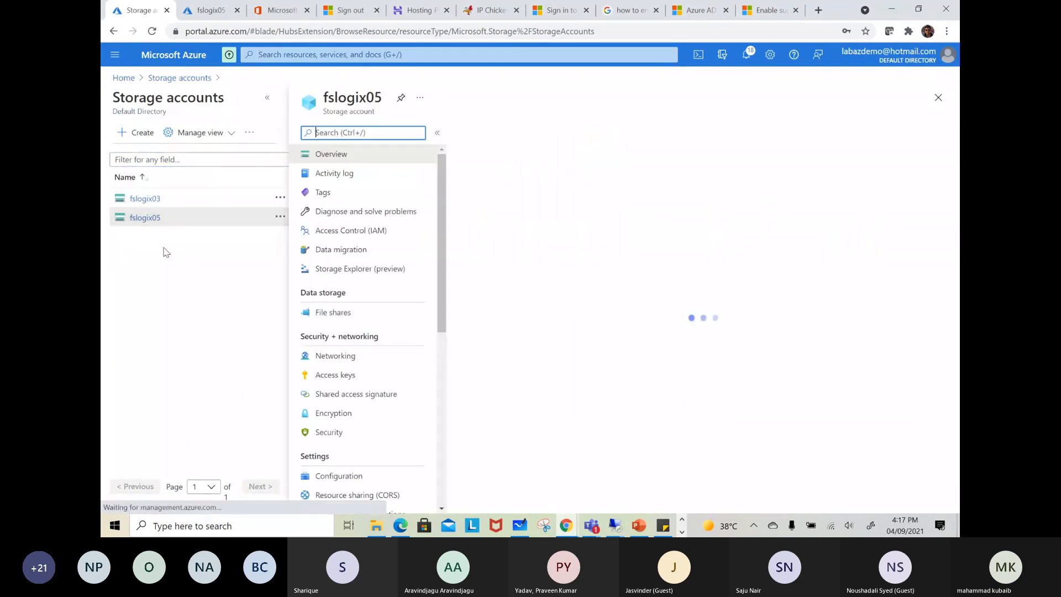
Open the properties of file share profile in fslogix05 and copy its URL
{"action": "left_click", "coordinate": [333, 312]}
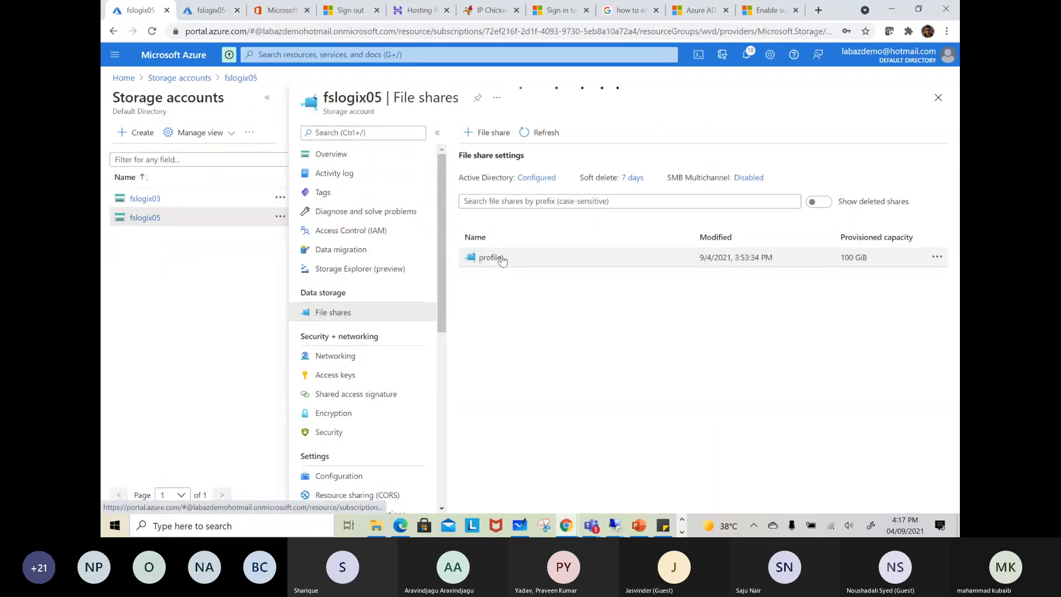
{"action": "left_click", "coordinate": [490, 257]}
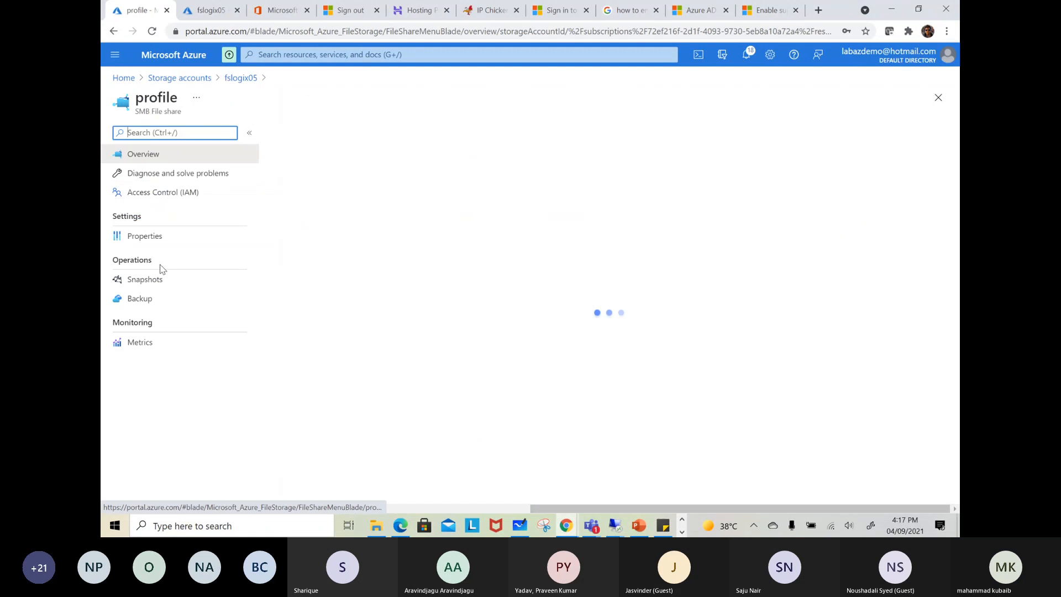
{"action": "left_click", "coordinate": [147, 238]}
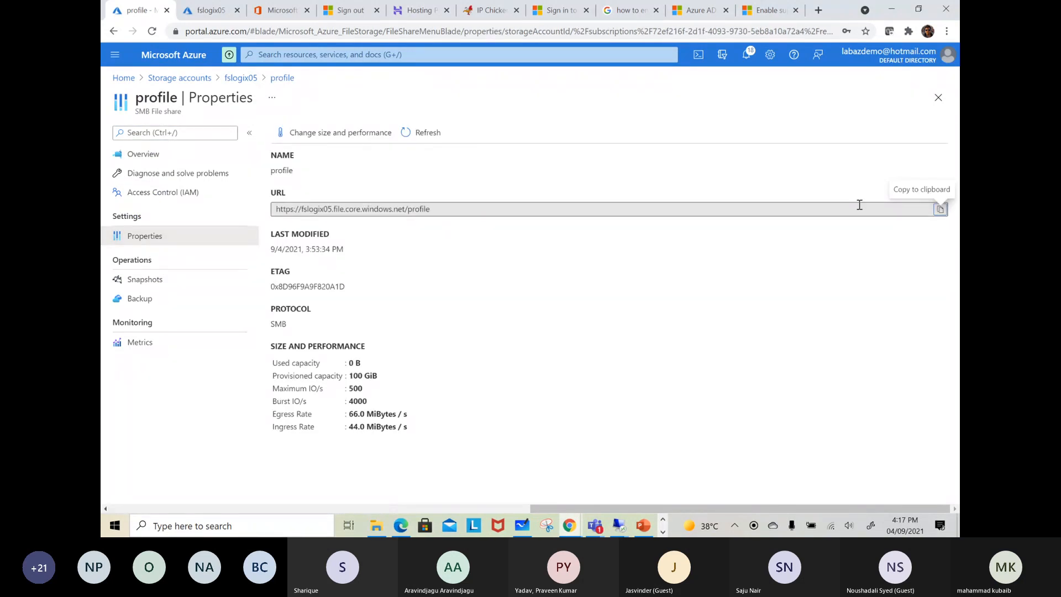
{"action": "left_click", "coordinate": [940, 211]}
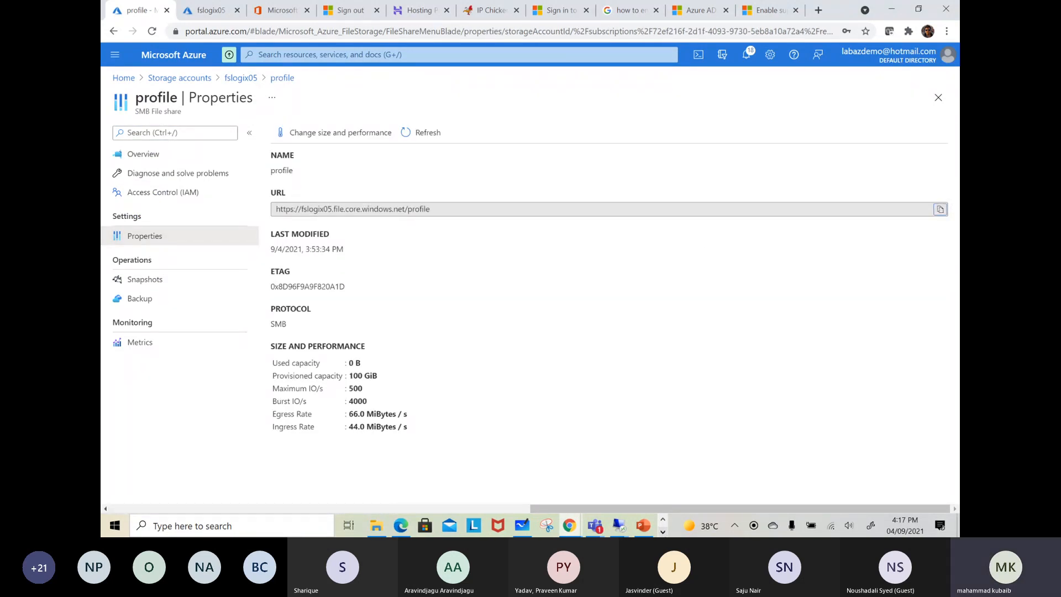
Return to the remote session and try to open \\fslogix05.file.core.windows.net\profile through Run
{"action": "mouse_move", "coordinate": [619, 529]}
{"action": "left_click", "coordinate": [455, 475]}
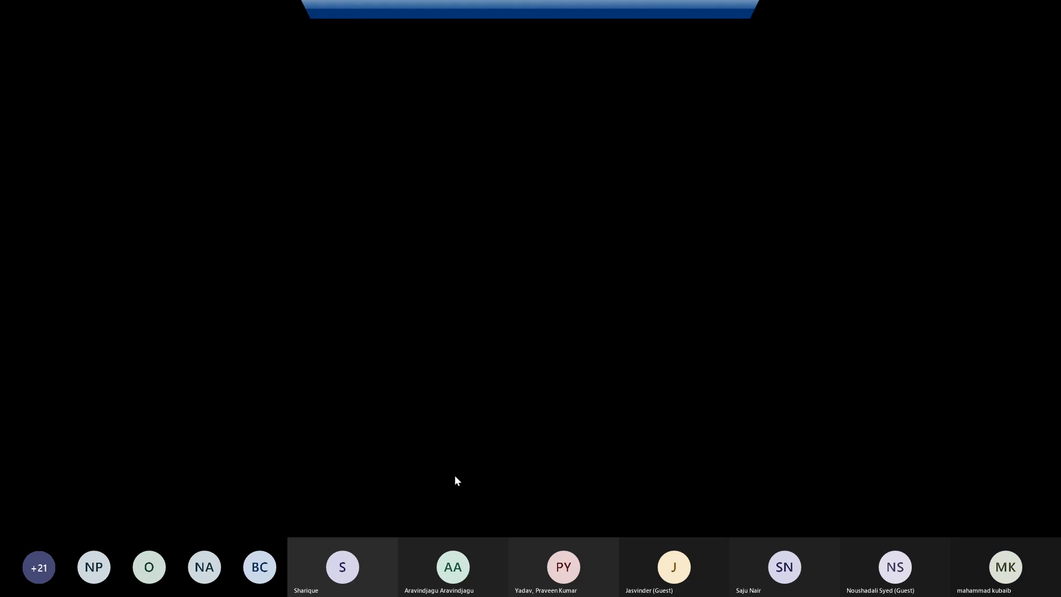
{"action": "type", "text": "\\\\"}
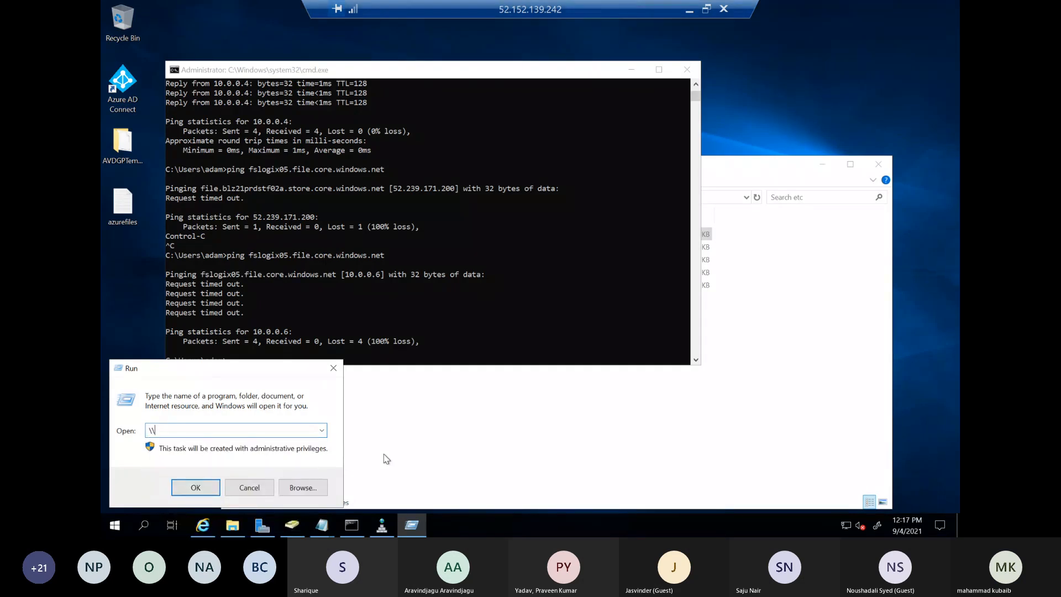
{"action": "key", "text": "ctrl+v"}
{"action": "key", "text": "Left"}
{"action": "key", "text": "Left"}
{"action": "key", "text": "Left"}
{"action": "key", "text": "Left"}
{"action": "key", "text": "Left"}
{"action": "key", "text": "Left"}
{"action": "key", "text": "Left"}
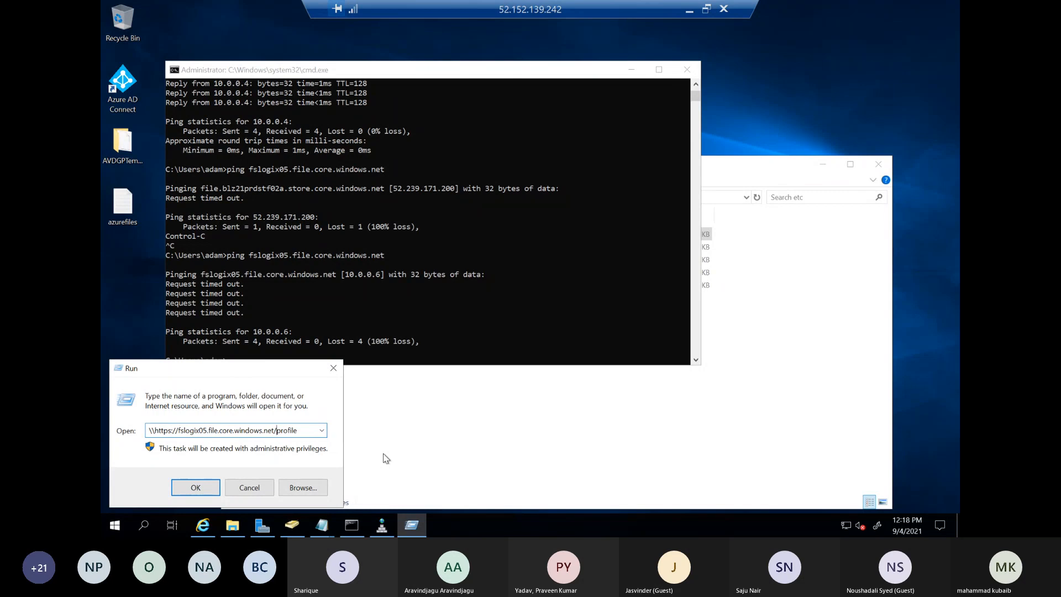
{"action": "key", "text": "BackSpace"}
{"action": "type", "text": "\\"}
{"action": "key", "text": "shift+Home"}
{"action": "type", "text": "\\"}
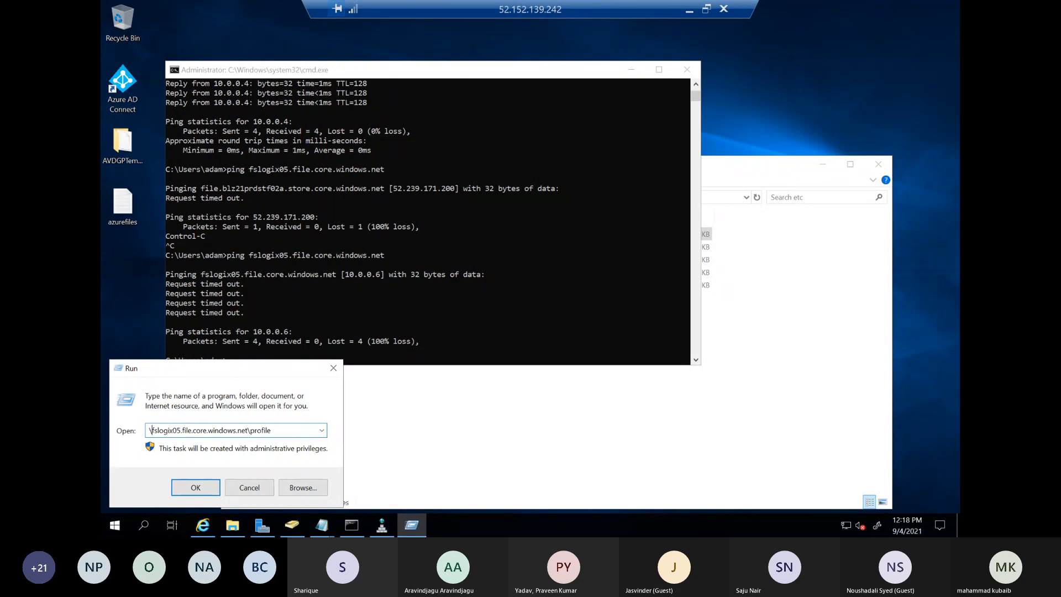
{"action": "type", "text": "\\"}
{"action": "left_click", "coordinate": [212, 486]}
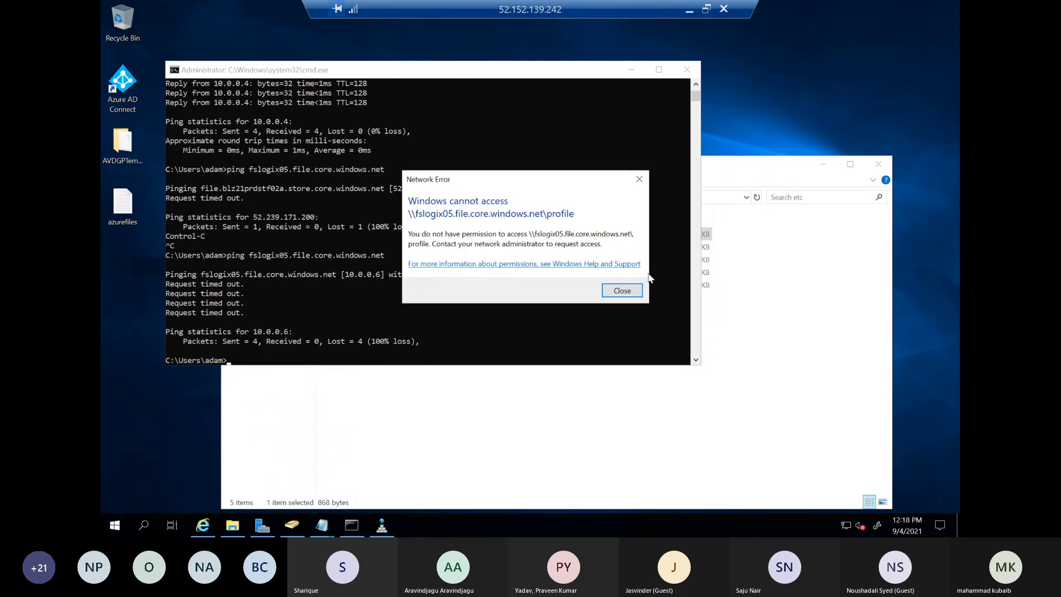
{"action": "left_click", "coordinate": [615, 298]}
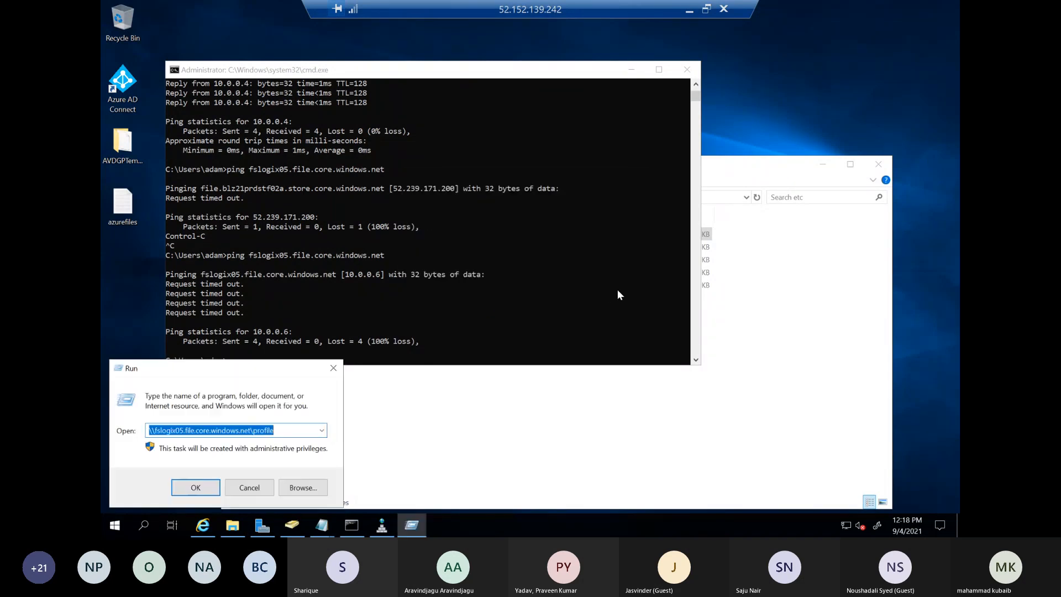
Close the current DC remote session and switch to the other DC session showing the profile share
{"action": "left_click", "coordinate": [390, 314]}
{"action": "left_click", "coordinate": [688, 11]}
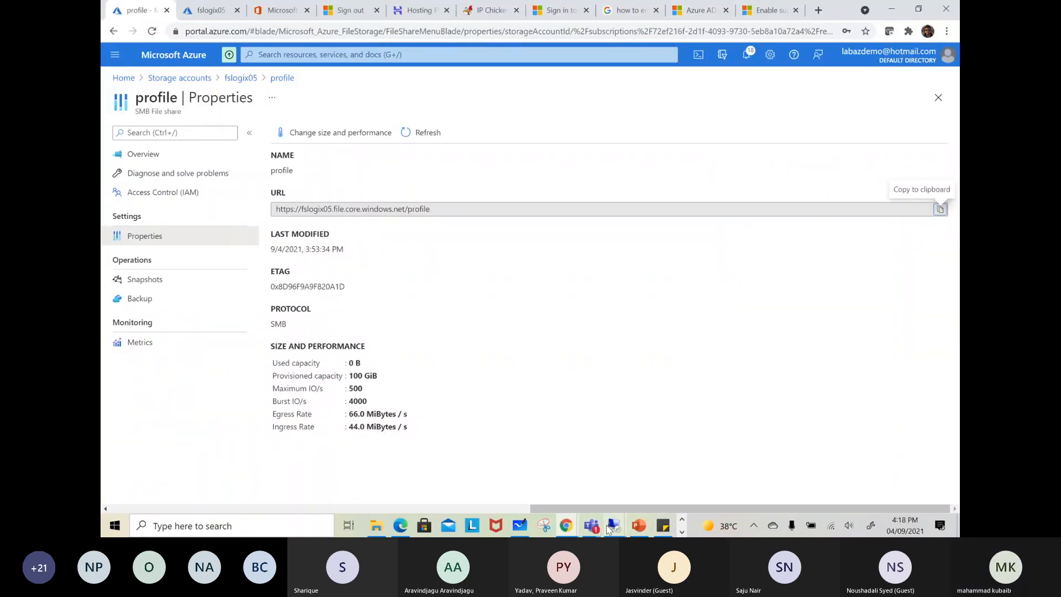
{"action": "mouse_move", "coordinate": [613, 526]}
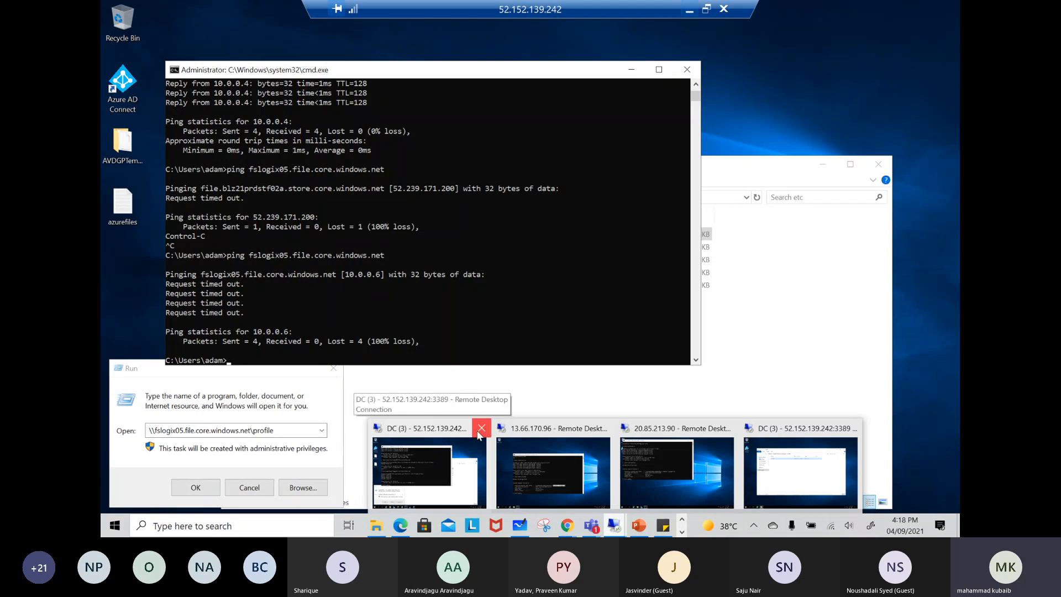
{"action": "left_click", "coordinate": [478, 433]}
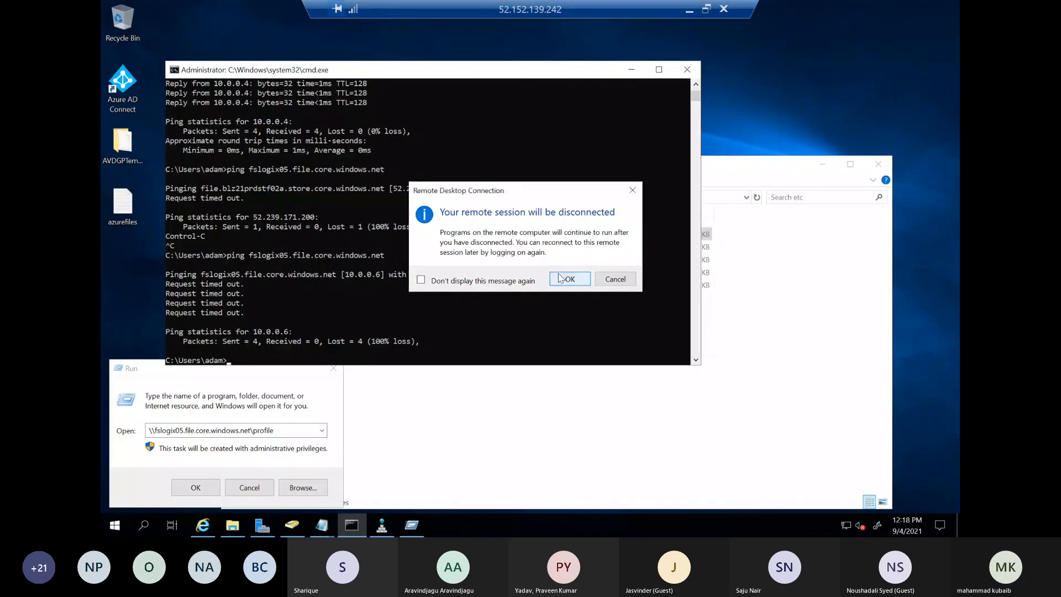
{"action": "left_click", "coordinate": [560, 278]}
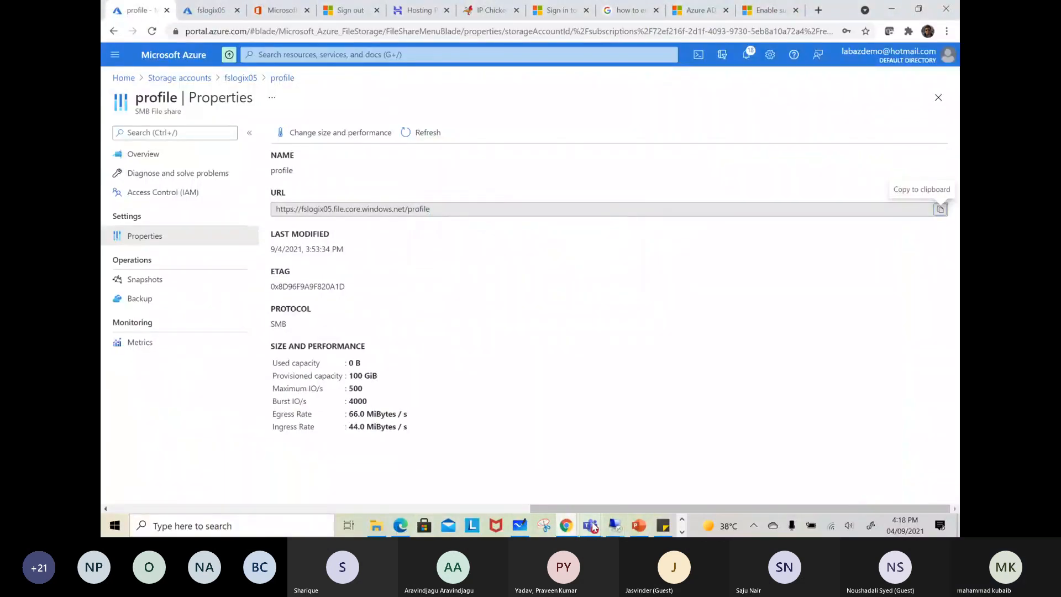
{"action": "mouse_move", "coordinate": [614, 525]}
{"action": "left_click", "coordinate": [721, 463]}
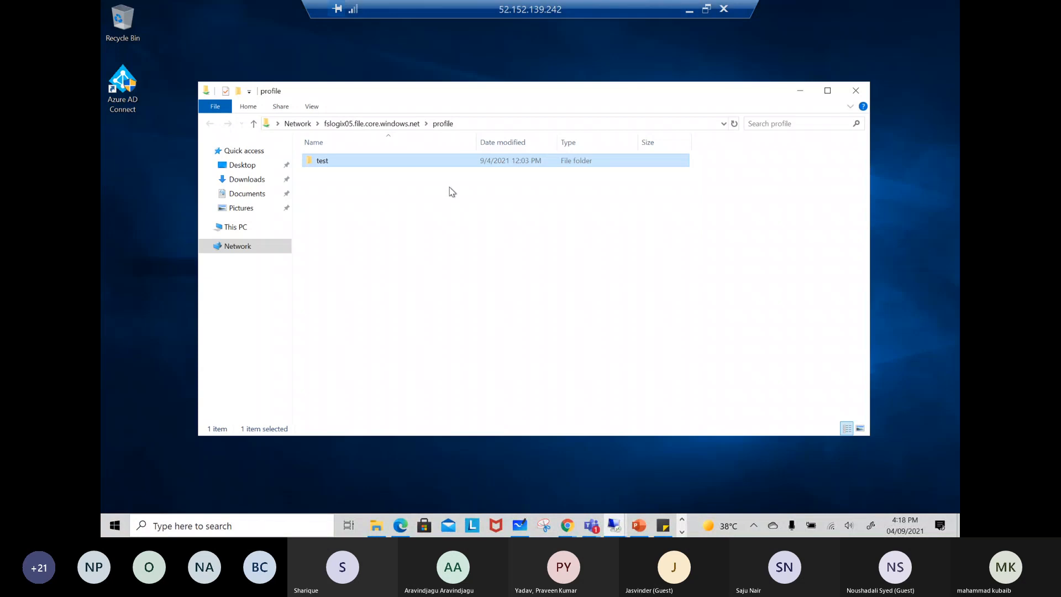
Run drivers in this session and go into the etc folder
{"action": "right_click", "coordinate": [115, 525]}
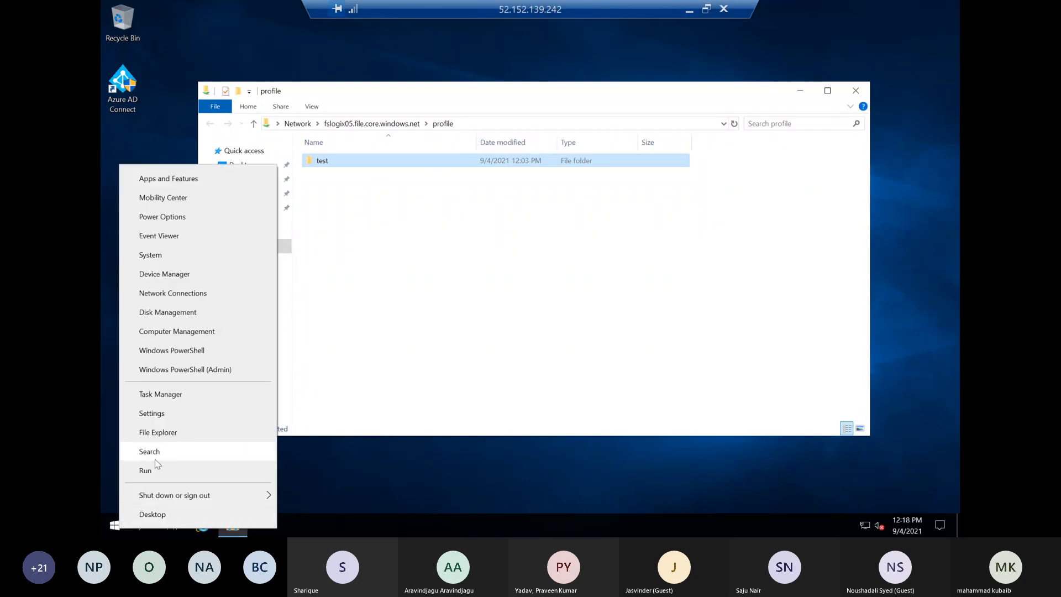
{"action": "left_click", "coordinate": [154, 459]}
{"action": "left_click", "coordinate": [763, 330]}
{"action": "right_click", "coordinate": [111, 529]}
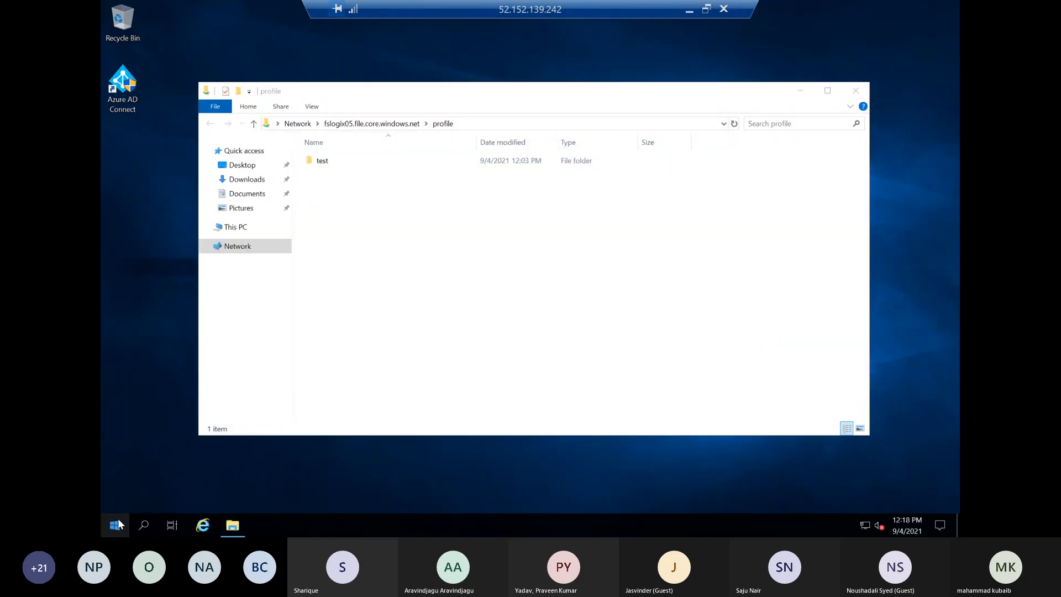
{"action": "right_click", "coordinate": [114, 525]}
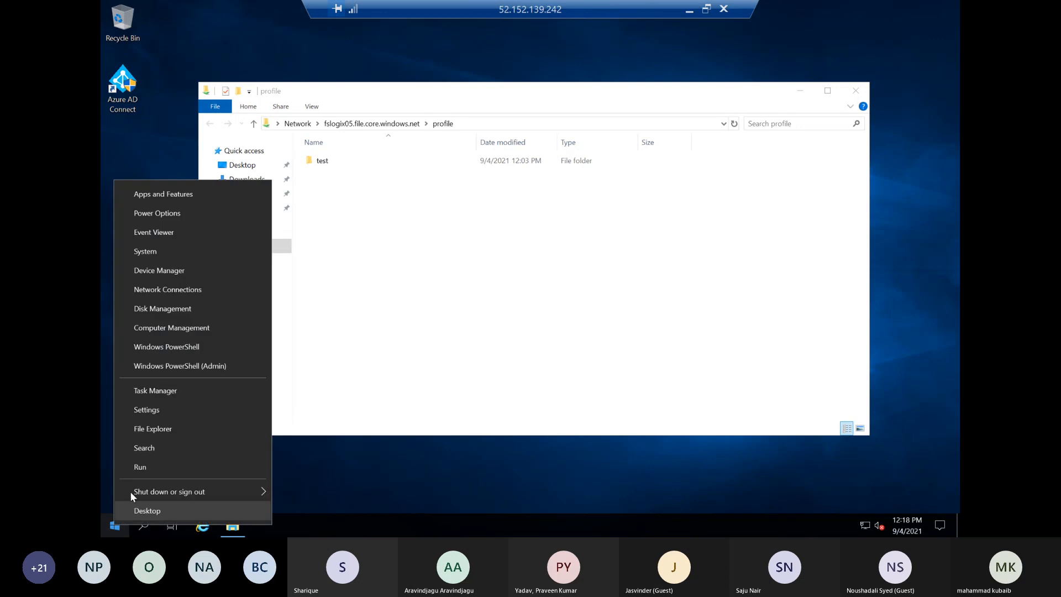
{"action": "left_click", "coordinate": [140, 467]}
{"action": "type", "text": "drivers"}
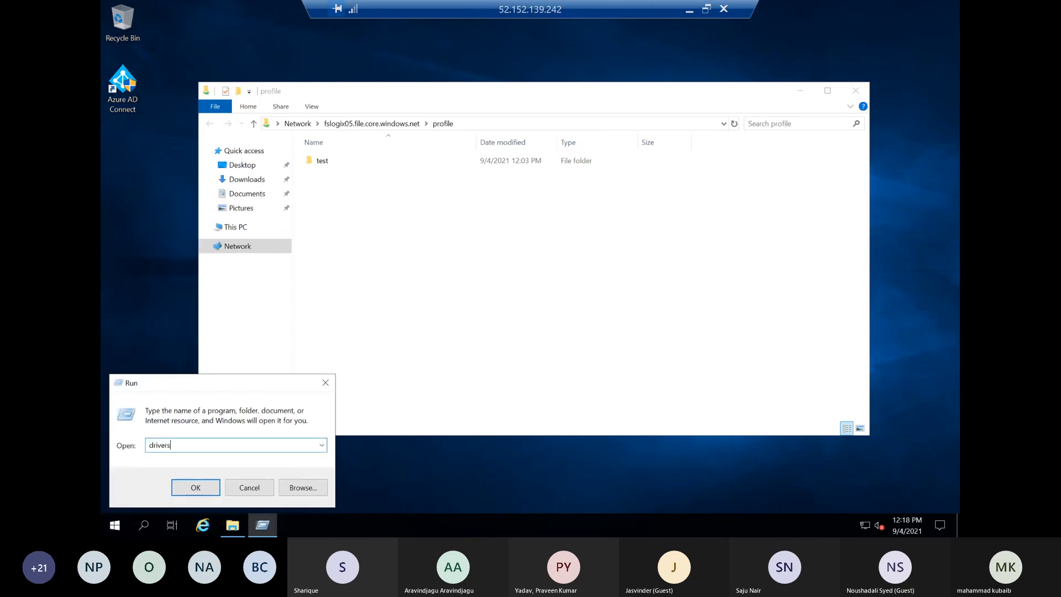
{"action": "key", "text": "Return"}
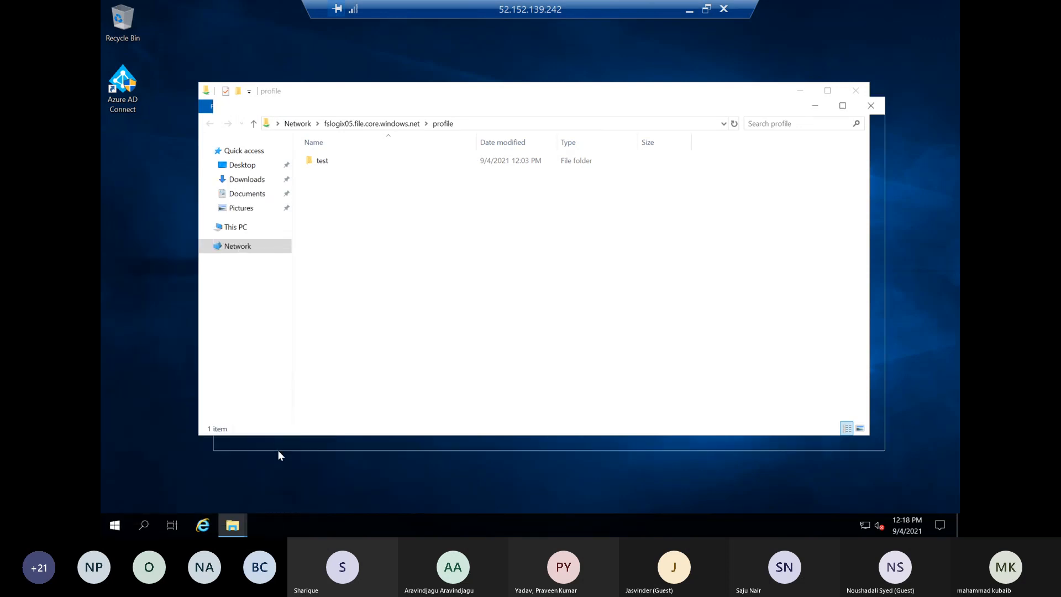
{"action": "double_click", "coordinate": [337, 202]}
{"action": "left_click", "coordinate": [345, 178]}
{"action": "right_click", "coordinate": [345, 178]}
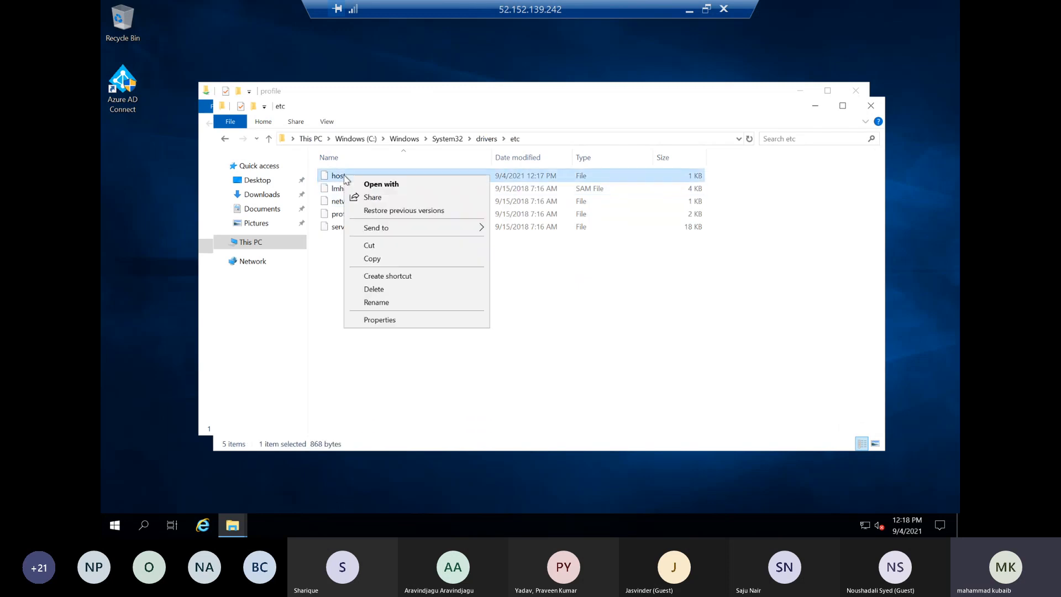
{"action": "left_click", "coordinate": [407, 395]}
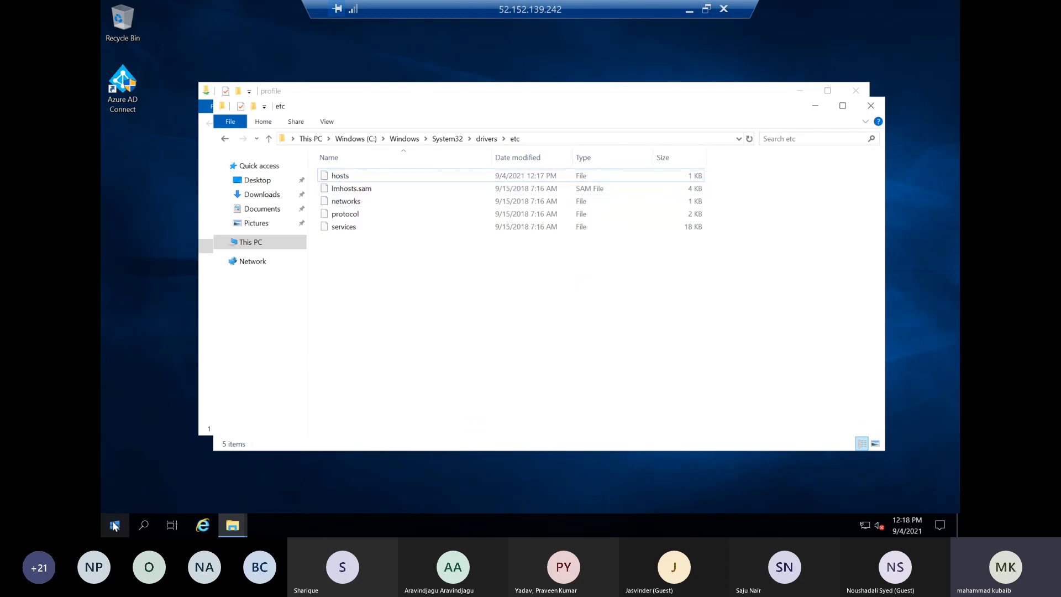
Start Notepad through Run, load the hosts file into it to check the fslogix05.file.core.windows.net entry, and close it
{"action": "right_click", "coordinate": [116, 527]}
{"action": "left_click", "coordinate": [144, 466]}
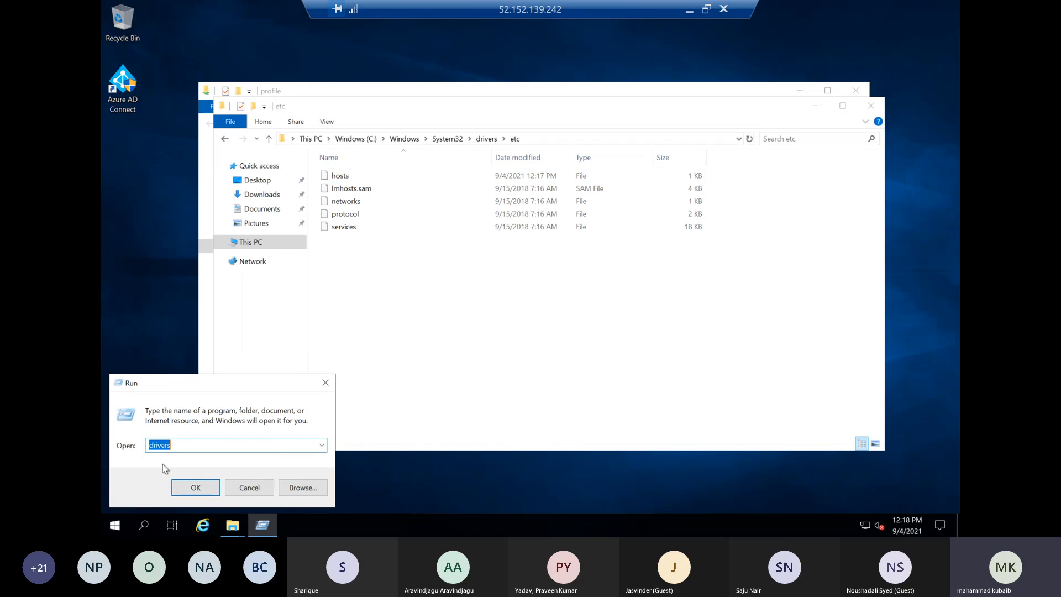
{"action": "type", "text": "note"}
{"action": "key", "text": "Down"}
{"action": "key", "text": "Return"}
{"action": "left_click_drag", "start_coordinate": [310, 44], "coordinate": [515, 325]}
{"action": "left_click_drag", "start_coordinate": [344, 183], "coordinate": [464, 411]}
{"action": "double_click", "coordinate": [474, 323]}
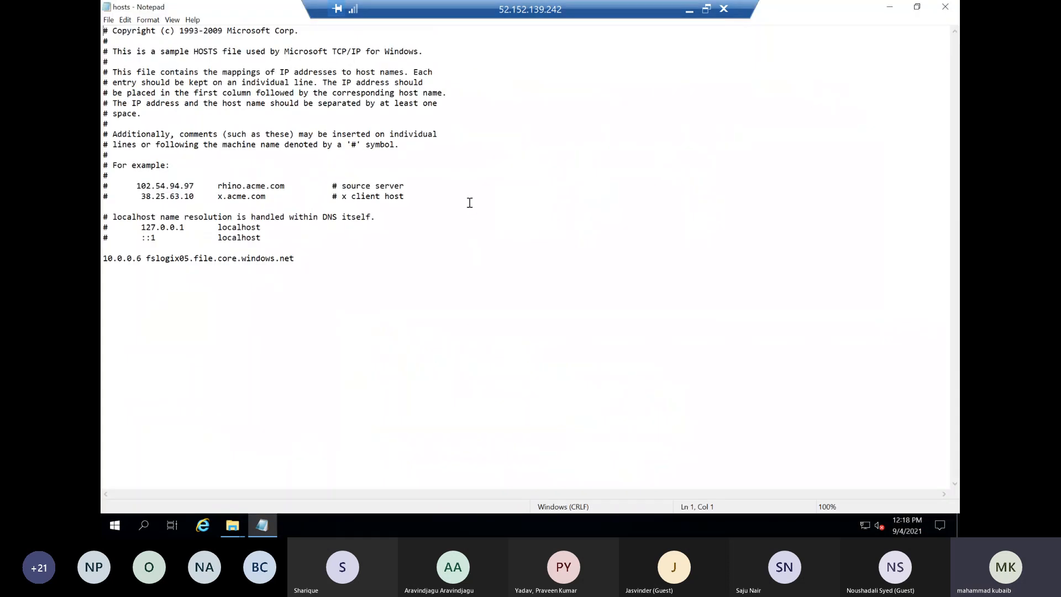
{"action": "left_click", "coordinate": [945, 7]}
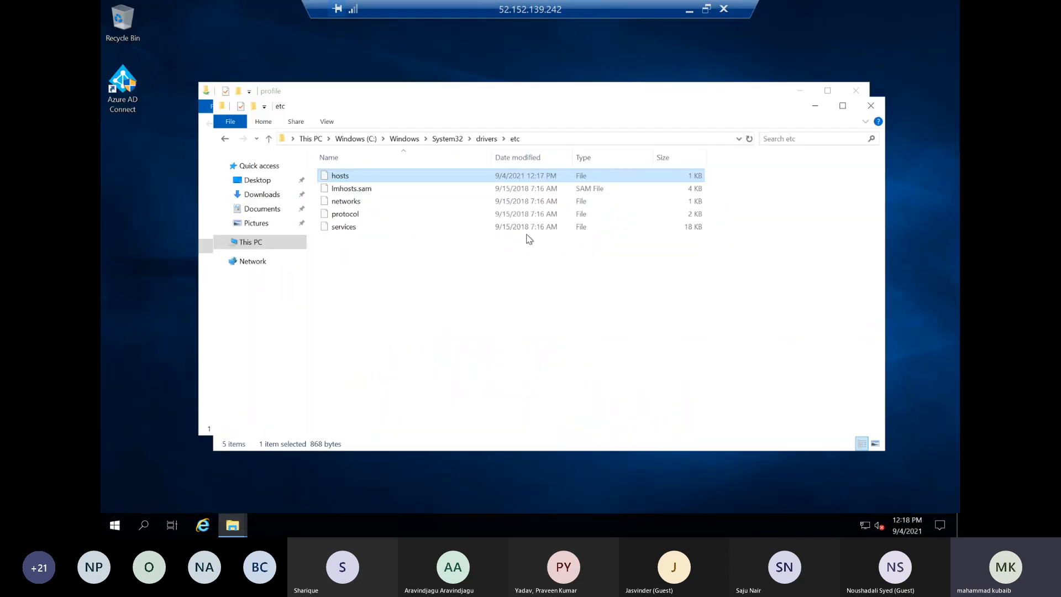
Run the recent \\fslogix05.file.core.windows.net\profile path again and open the test folder on the share
{"action": "right_click", "coordinate": [109, 523]}
{"action": "left_click", "coordinate": [140, 469]}
{"action": "left_click", "coordinate": [322, 448]}
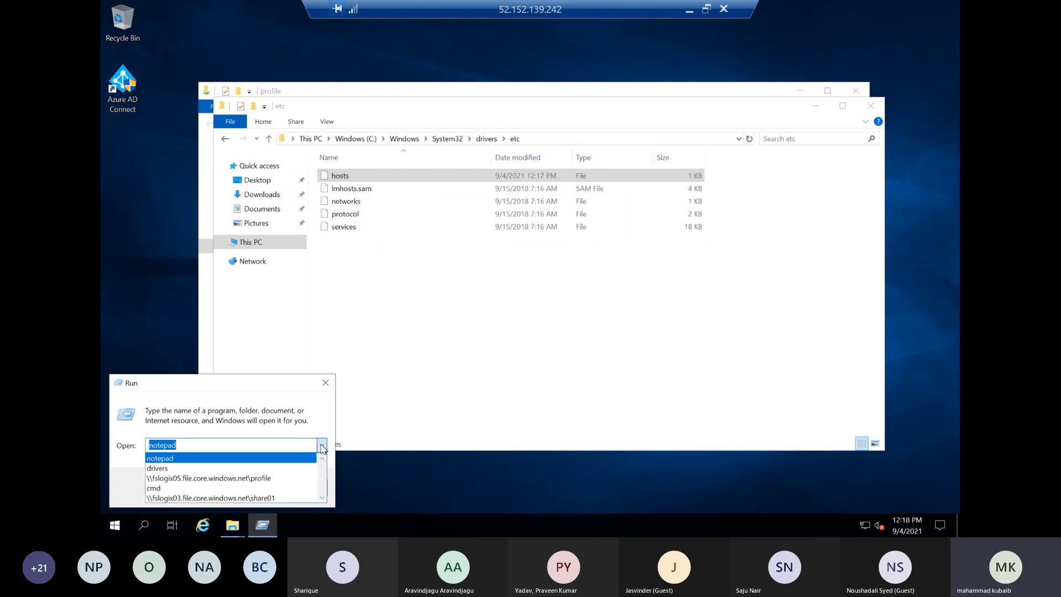
{"action": "left_click", "coordinate": [175, 479]}
{"action": "left_click", "coordinate": [196, 486]}
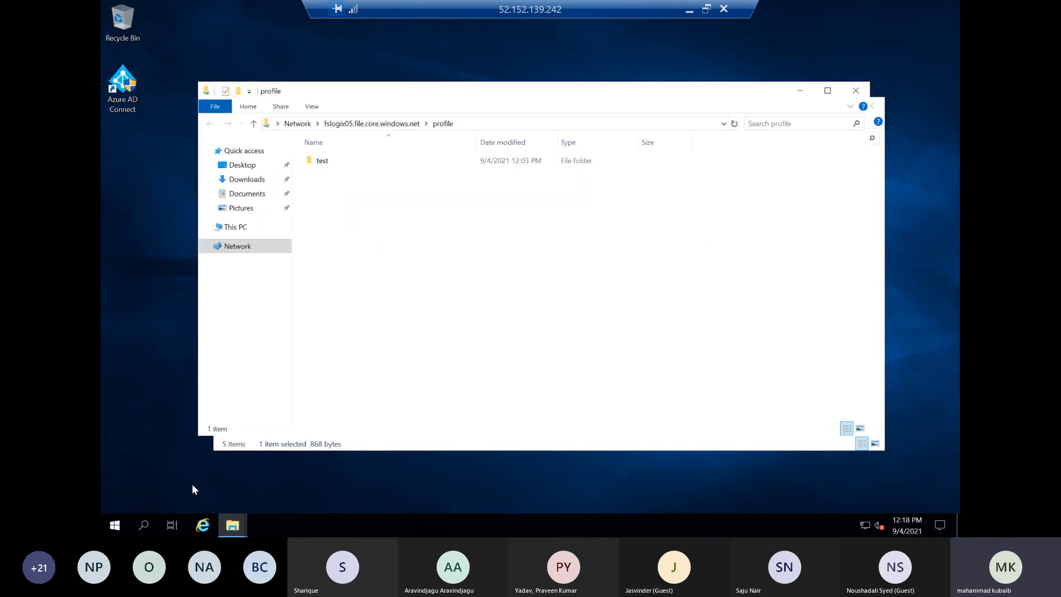
{"action": "double_click", "coordinate": [318, 164]}
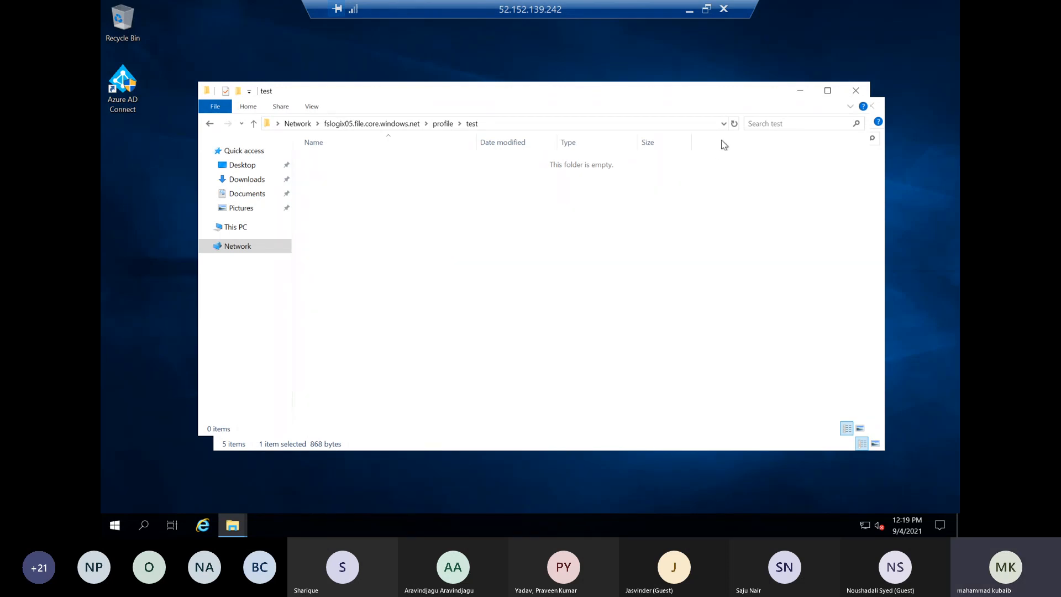
Switch to Microsoft Whiteboard, mark both connection ends, draw a large loop around the connection and an arrow above it
{"action": "left_click", "coordinate": [689, 10]}
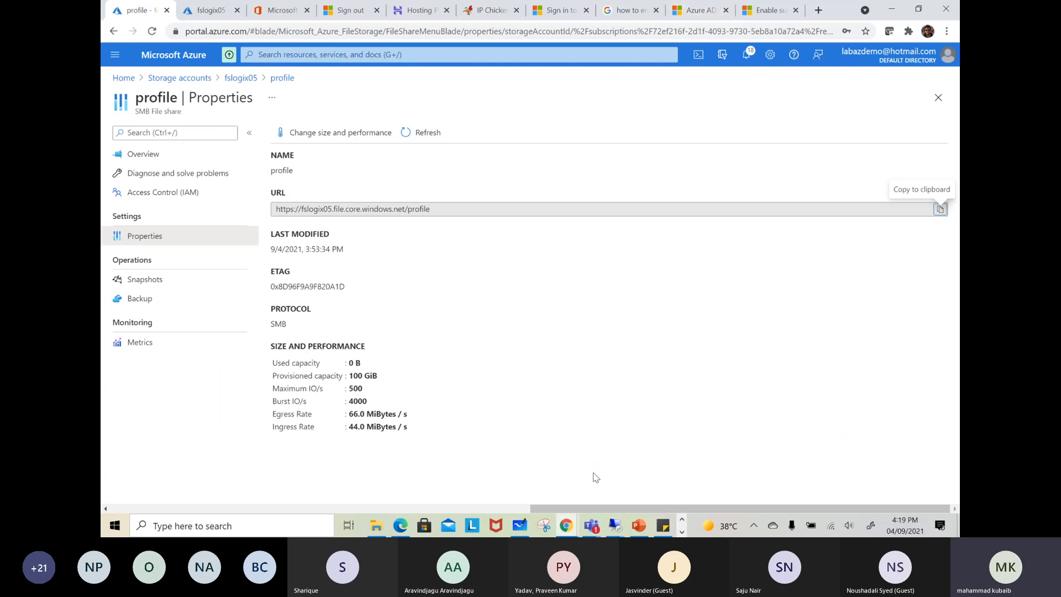
{"action": "left_click", "coordinate": [519, 525]}
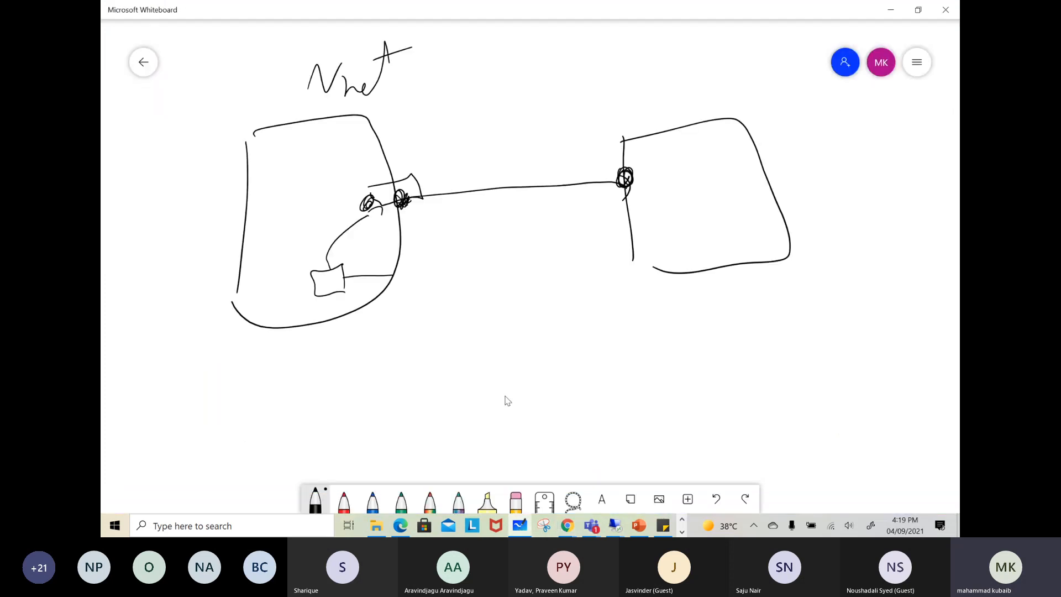
{"action": "left_click_drag", "start_coordinate": [646, 165], "coordinate": [635, 179]}
{"action": "left_click_drag", "start_coordinate": [357, 158], "coordinate": [386, 133]}
{"action": "mouse_move", "coordinate": [728, 84]}
{"action": "left_mouse_down"}
{"action": "mouse_move", "coordinate": [406, 150]}
{"action": "mouse_move", "coordinate": [774, 169]}
{"action": "mouse_move", "coordinate": [553, 84]}
{"action": "left_mouse_up"}
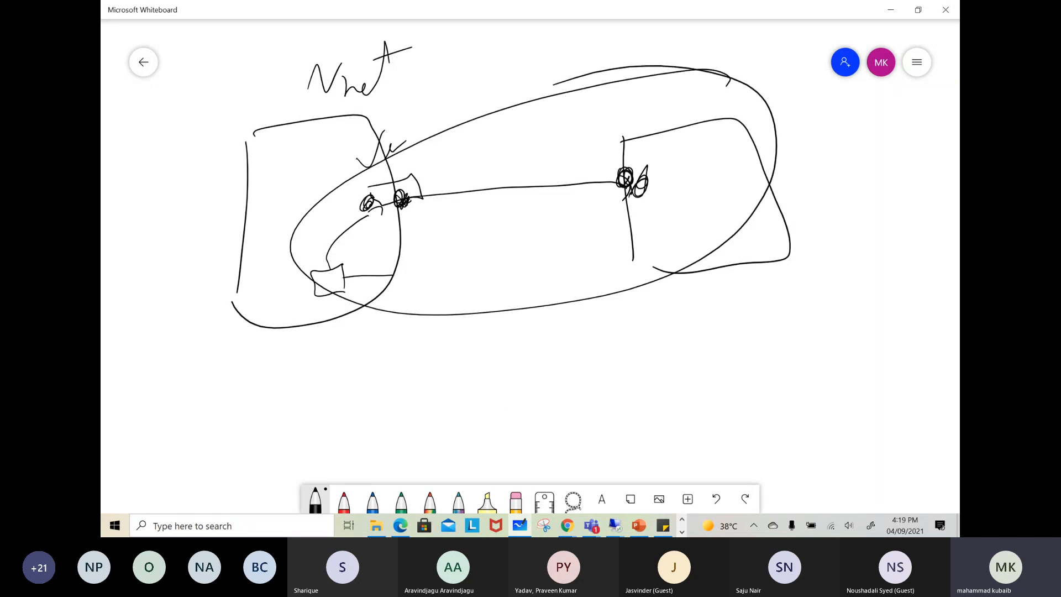
{"action": "left_click_drag", "start_coordinate": [448, 89], "coordinate": [537, 53]}
{"action": "left_click_drag", "start_coordinate": [513, 47], "coordinate": [535, 74]}
Write "PE" beside the second shape and draw over the connection's endpoint on that shape
{"action": "left_click_drag", "start_coordinate": [849, 181], "coordinate": [847, 209]}
{"action": "left_click_drag", "start_coordinate": [843, 147], "coordinate": [841, 185]}
{"action": "left_click_drag", "start_coordinate": [883, 155], "coordinate": [880, 195]}
{"action": "left_click_drag", "start_coordinate": [877, 155], "coordinate": [904, 143]}
{"action": "mouse_move", "coordinate": [635, 172]}
{"action": "left_mouse_down"}
{"action": "mouse_move", "coordinate": [624, 193]}
{"action": "mouse_move", "coordinate": [625, 178]}
{"action": "left_mouse_up"}
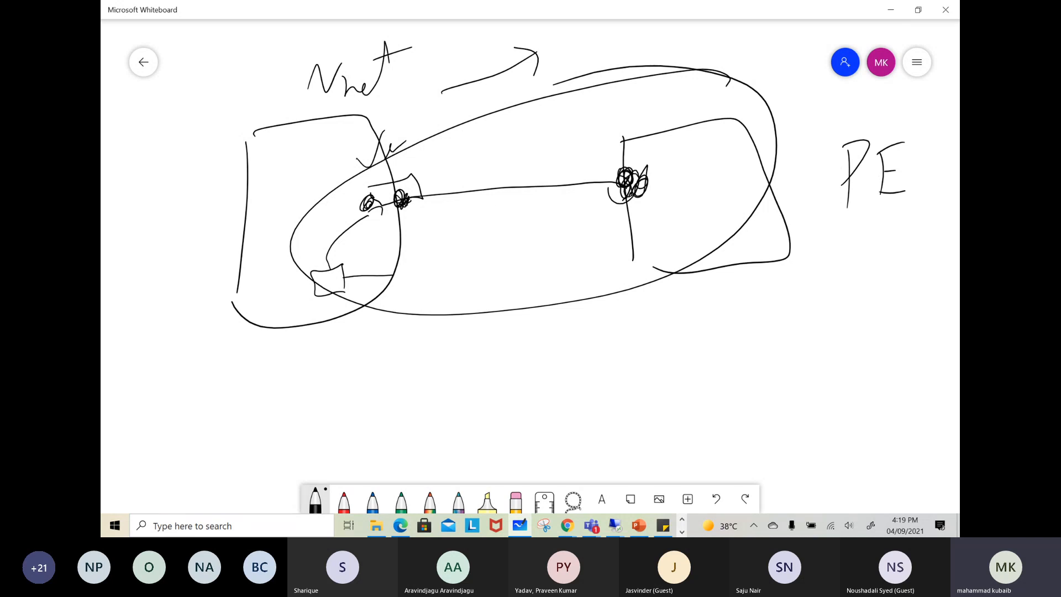
Return to the DC remote session showing the test folder of the profile share
{"action": "mouse_move", "coordinate": [616, 524]}
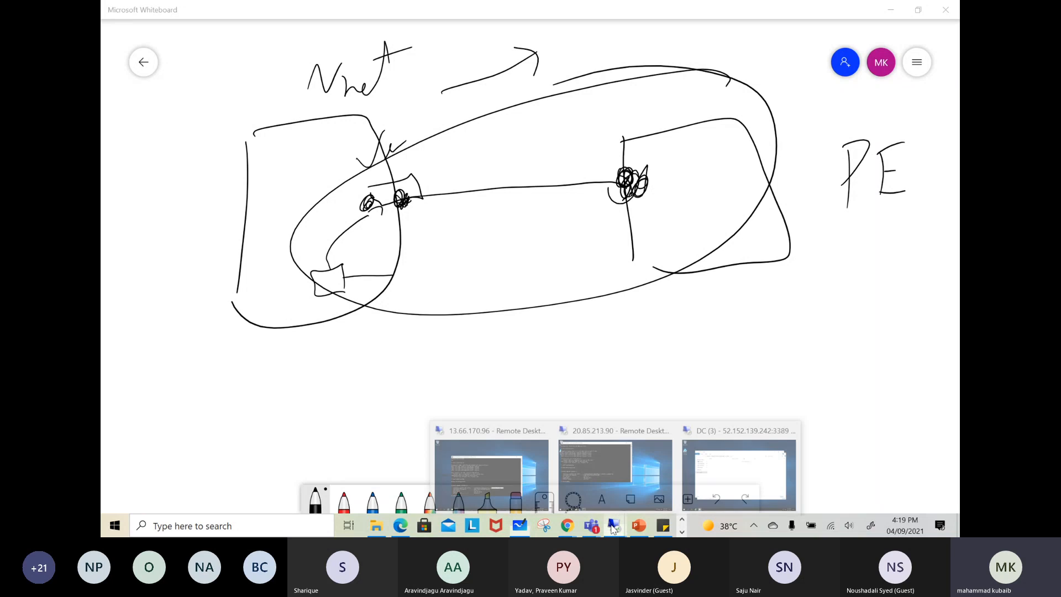
{"action": "left_click", "coordinate": [708, 470]}
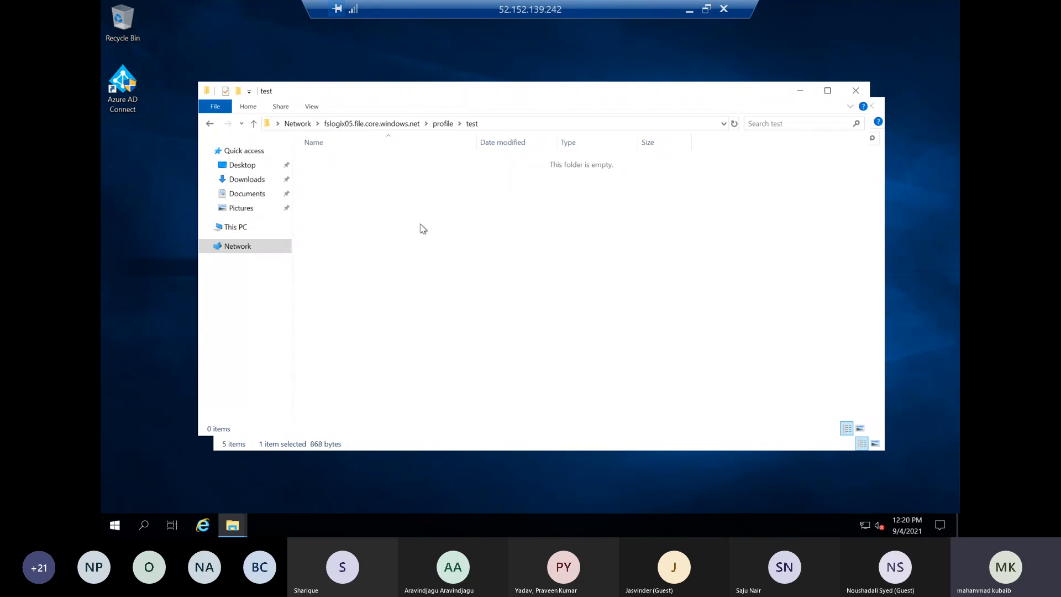
Run dnsmgmt.msc to open DNS Manager, move its window clear of the desktop icons and expand the DC server
{"action": "left_click", "coordinate": [118, 525]}
{"action": "left_click", "coordinate": [146, 464]}
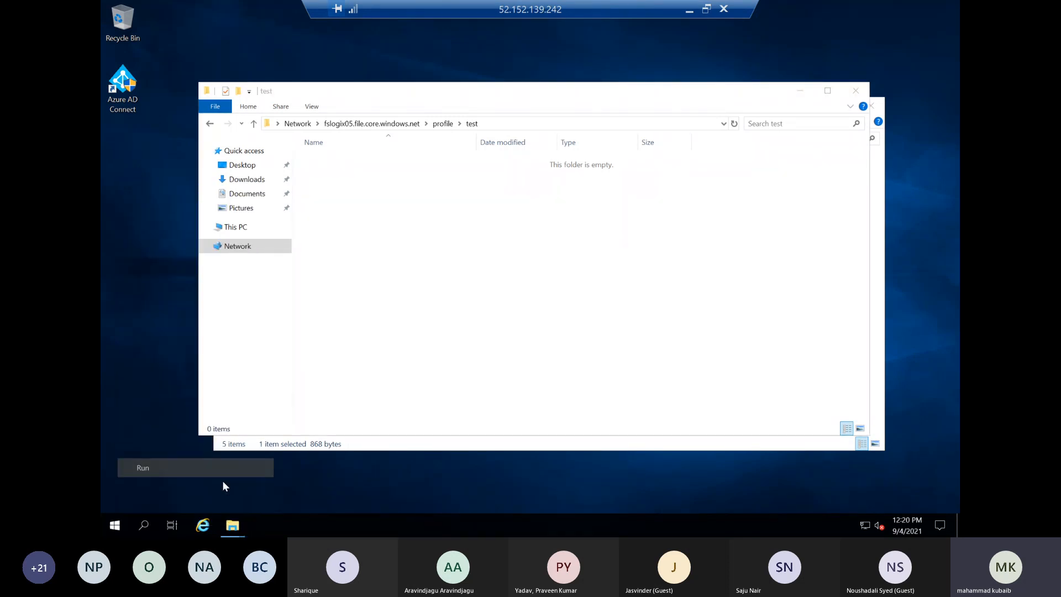
{"action": "type", "text": "dnsmgm"}
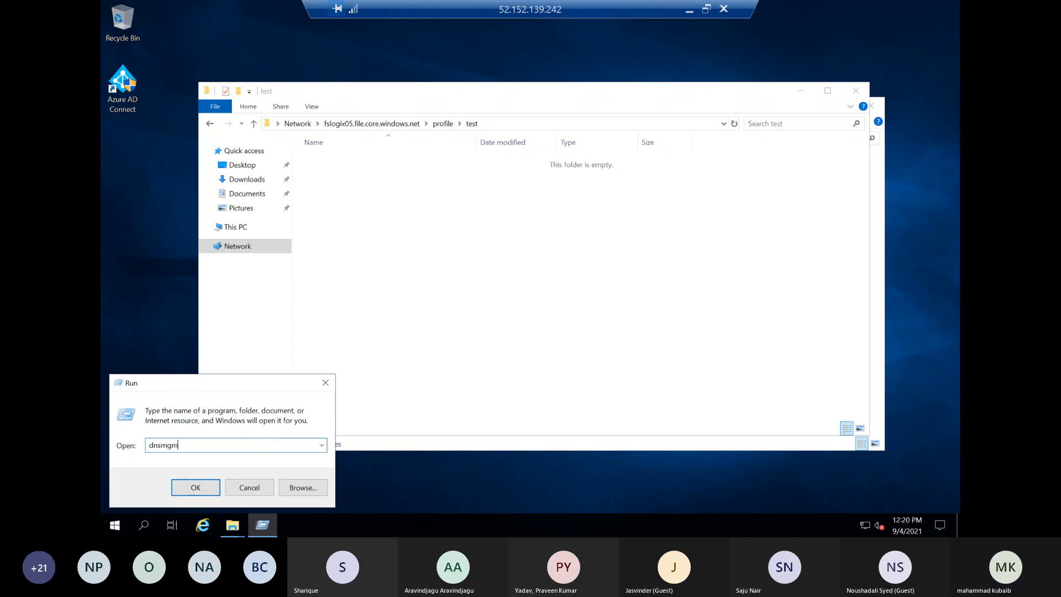
{"action": "type", "text": "t"}
{"action": "key", "text": "Return"}
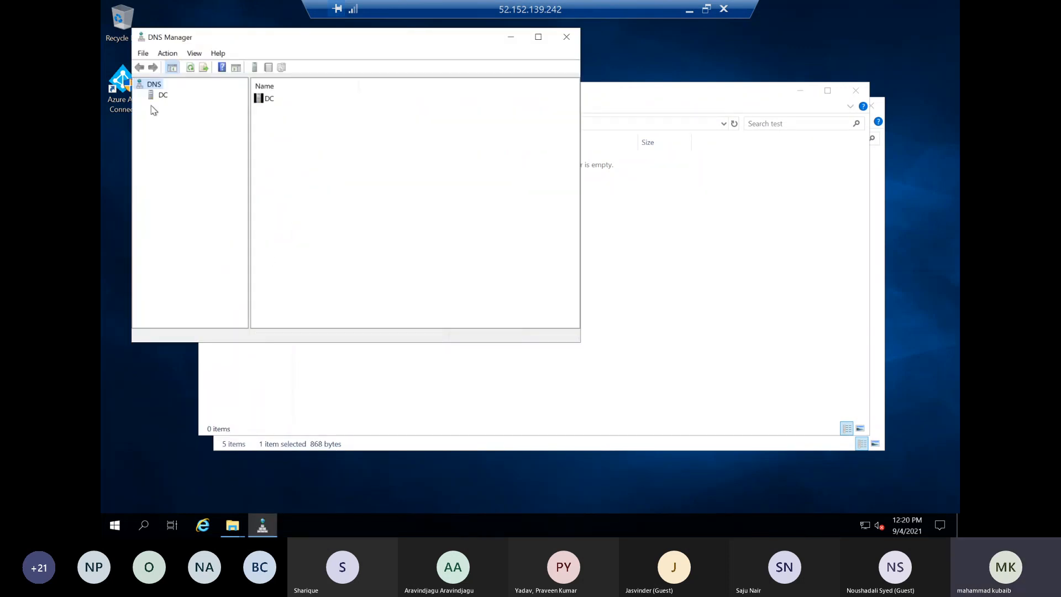
{"action": "left_click_drag", "start_coordinate": [220, 38], "coordinate": [418, 126]}
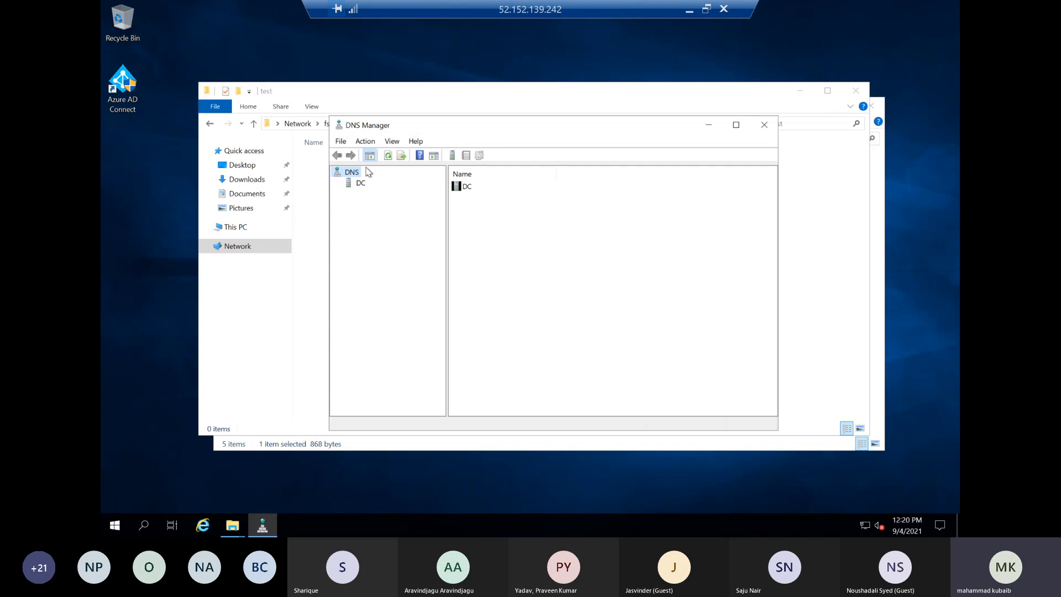
{"action": "double_click", "coordinate": [356, 185]}
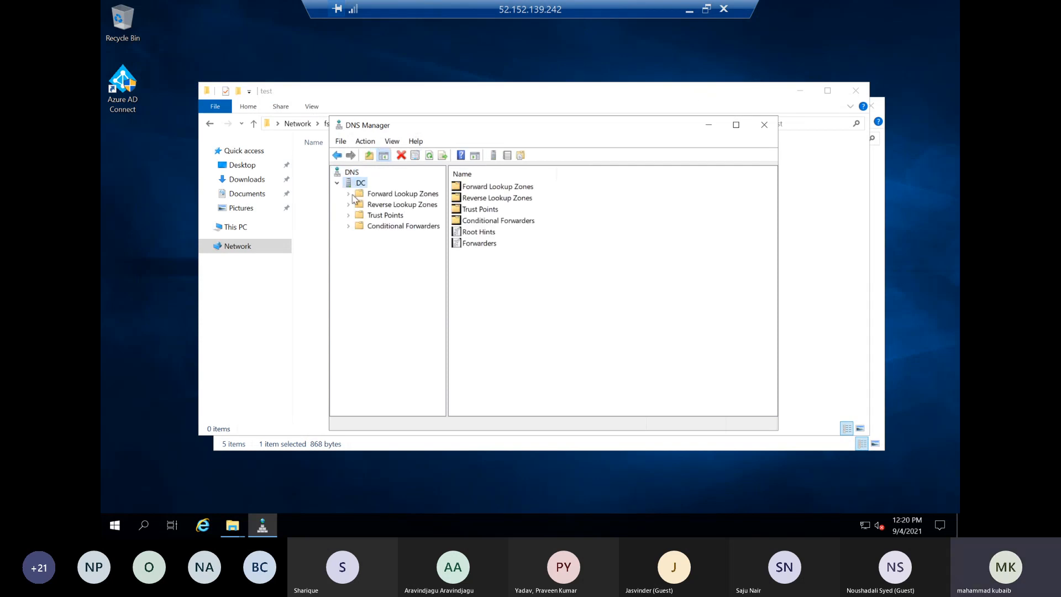
Start a new forward lookup zone on the DC server, replicated to all DNS servers on domain controllers in the vdibuzz.tech domain
{"action": "right_click", "coordinate": [358, 187]}
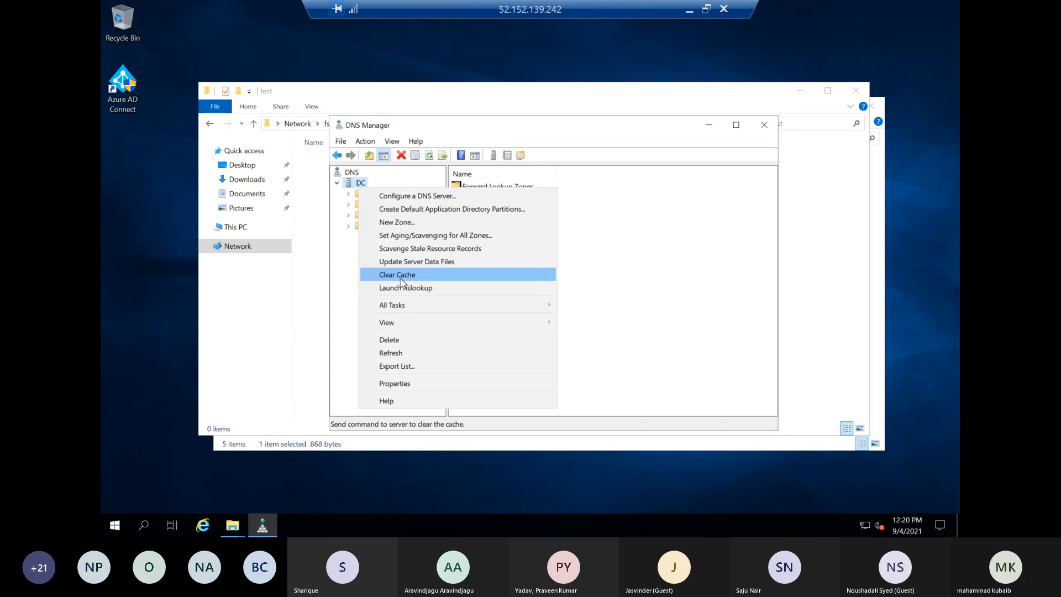
{"action": "left_click", "coordinate": [401, 223]}
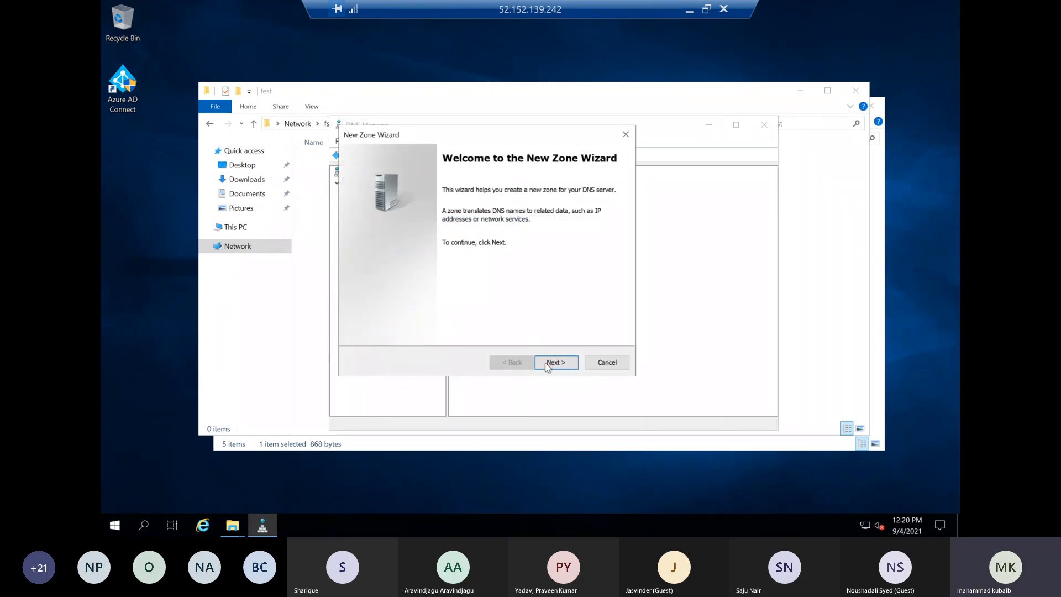
{"action": "left_click", "coordinate": [546, 366]}
{"action": "left_click", "coordinate": [549, 365]}
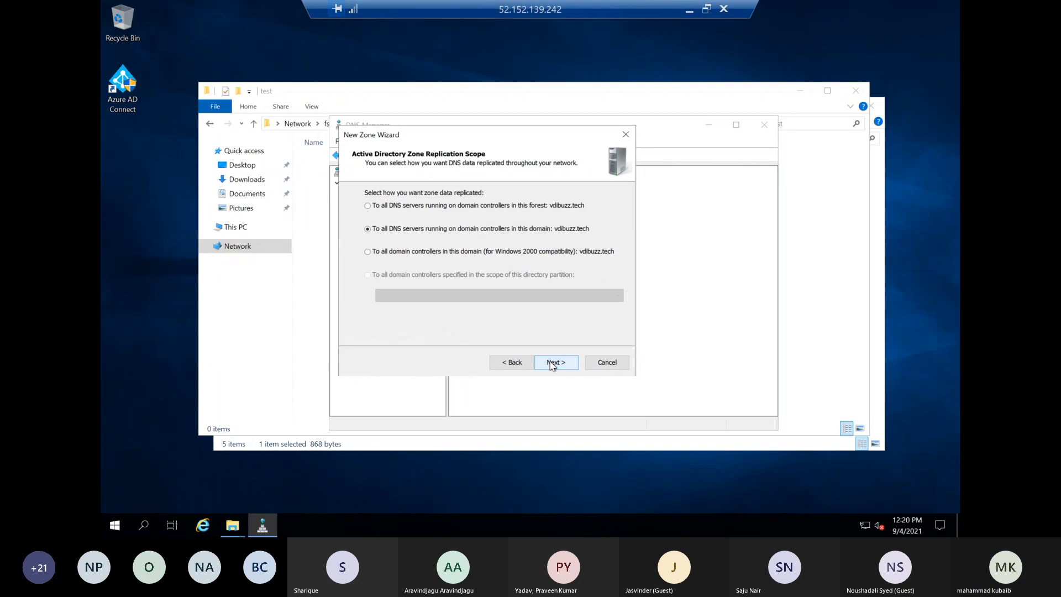
{"action": "left_click", "coordinate": [550, 364]}
{"action": "left_click", "coordinate": [550, 364]}
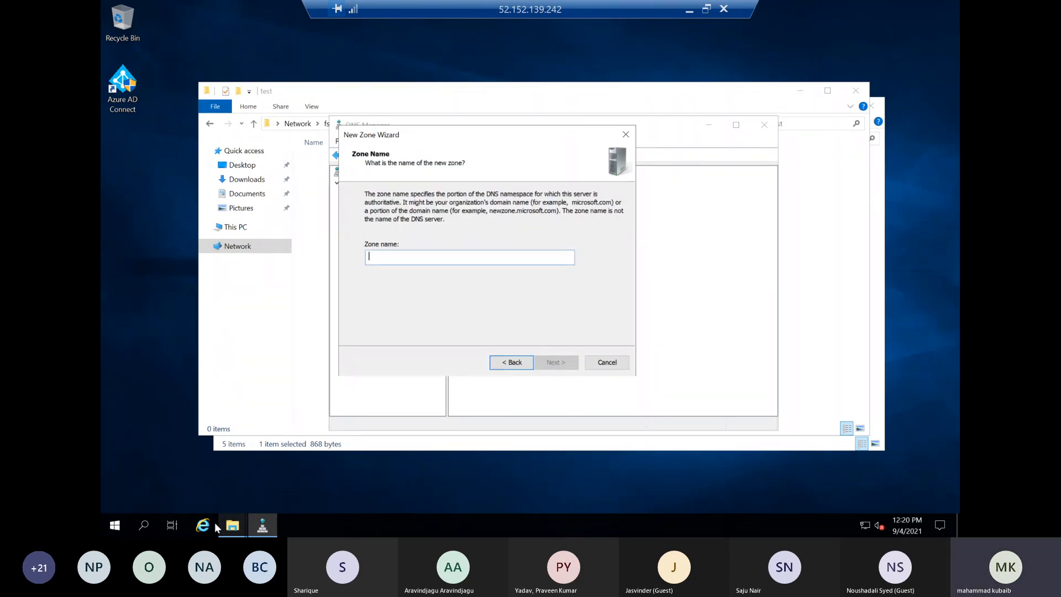
Copy the host name fslogix05.file.core.windows.net from the recent profile share path in Run
{"action": "right_click", "coordinate": [110, 526]}
{"action": "left_click", "coordinate": [142, 471]}
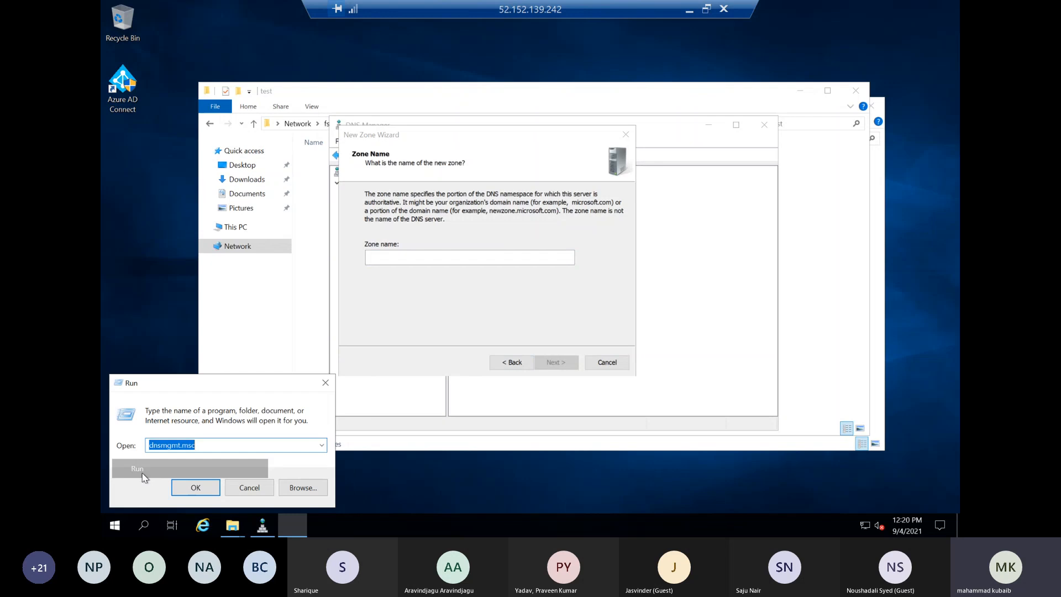
{"action": "left_click", "coordinate": [321, 445]}
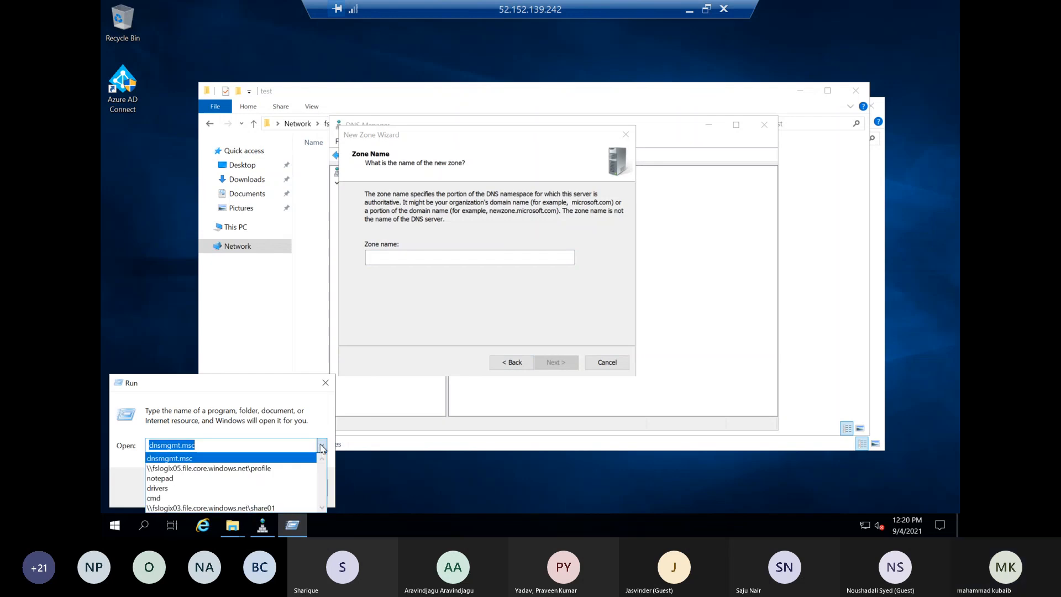
{"action": "left_click", "coordinate": [208, 470]}
{"action": "left_click", "coordinate": [222, 445]}
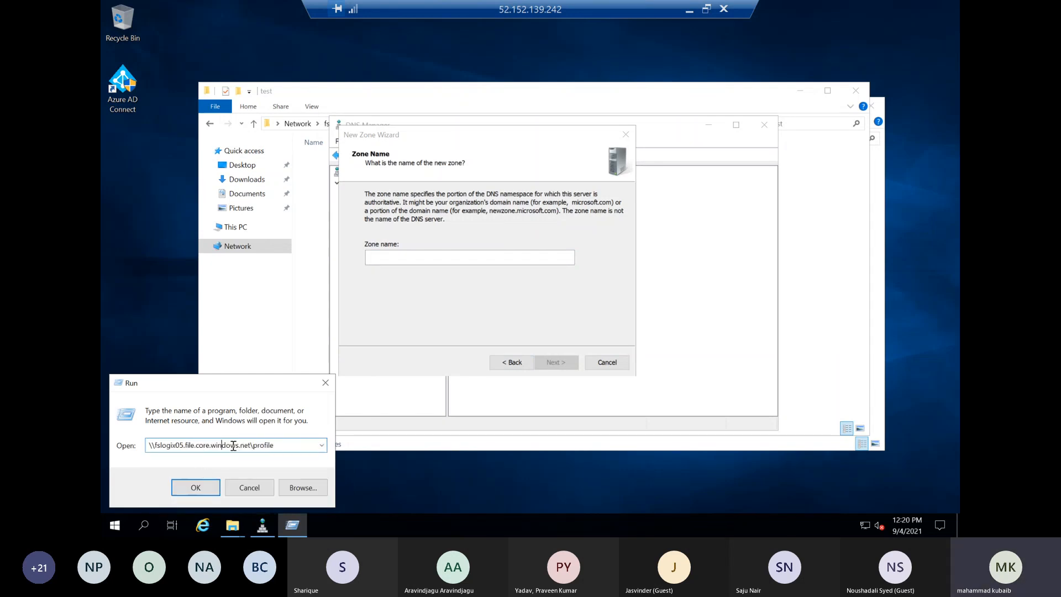
{"action": "left_click_drag", "start_coordinate": [251, 445], "coordinate": [154, 447]}
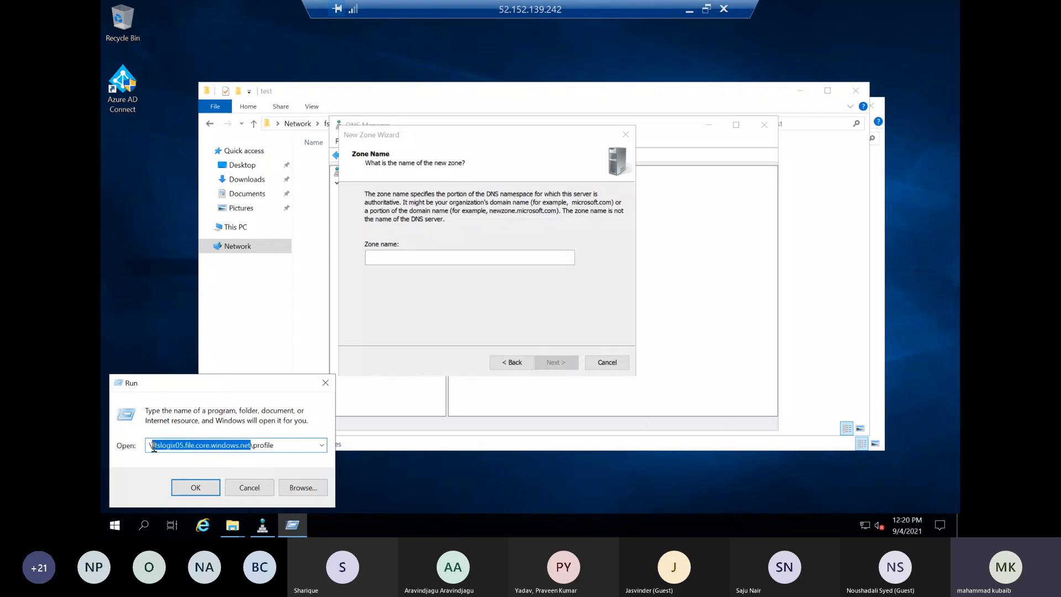
{"action": "right_click", "coordinate": [164, 447]}
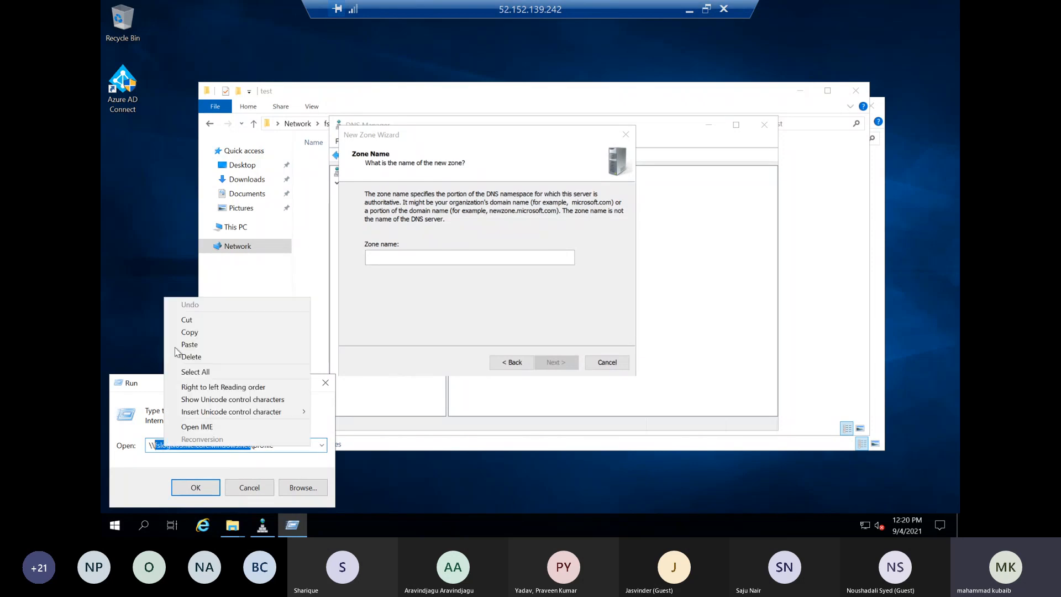
{"action": "left_click", "coordinate": [191, 333]}
Name the zone fslogix05.file.core.windows.net, allow only secure dynamic updates and complete the wizard
{"action": "left_click", "coordinate": [462, 257]}
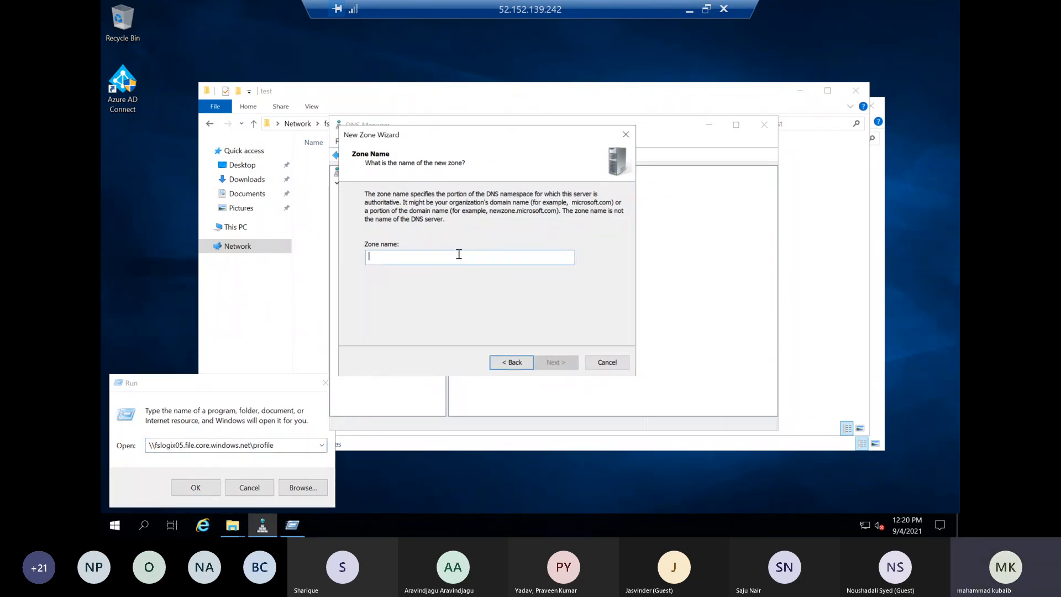
{"action": "key", "text": "ctrl+v"}
{"action": "left_click", "coordinate": [555, 362]}
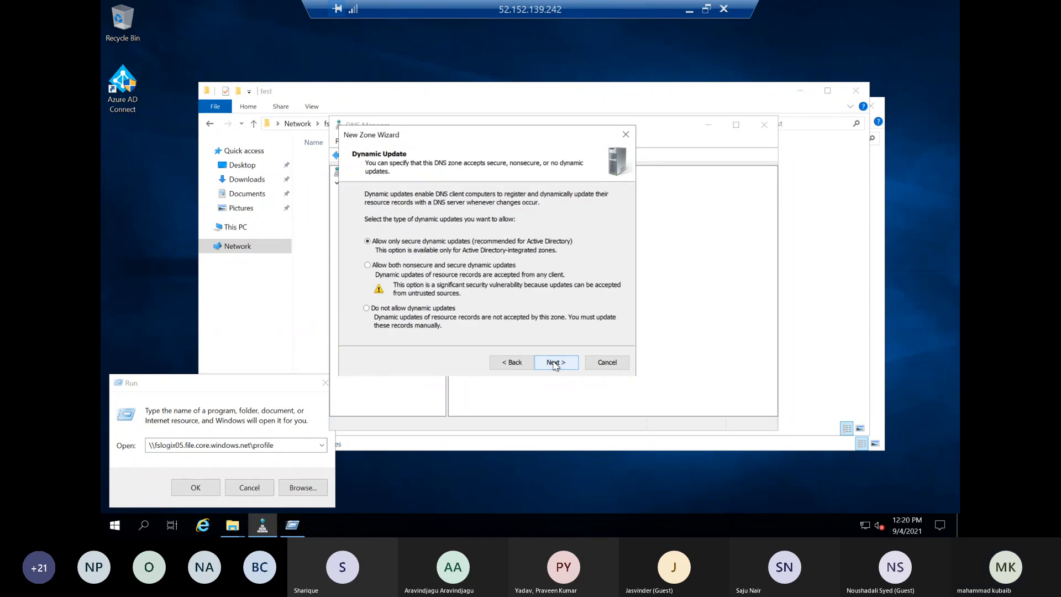
{"action": "left_click", "coordinate": [555, 362]}
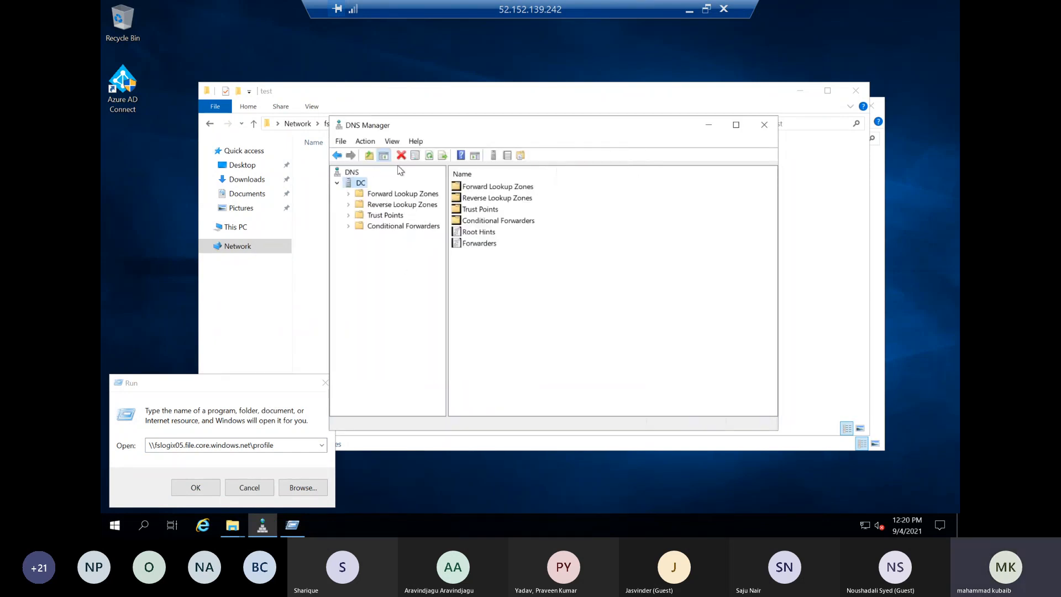
Refresh the DC server and check its forward and reverse lookup zones
{"action": "left_click", "coordinate": [429, 156]}
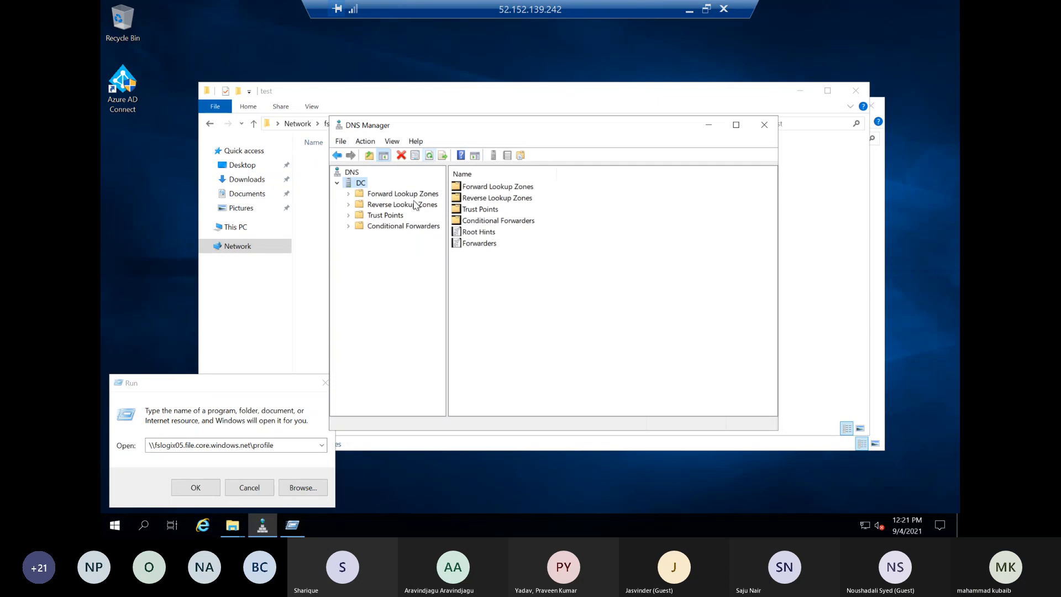
{"action": "left_click", "coordinate": [350, 195]}
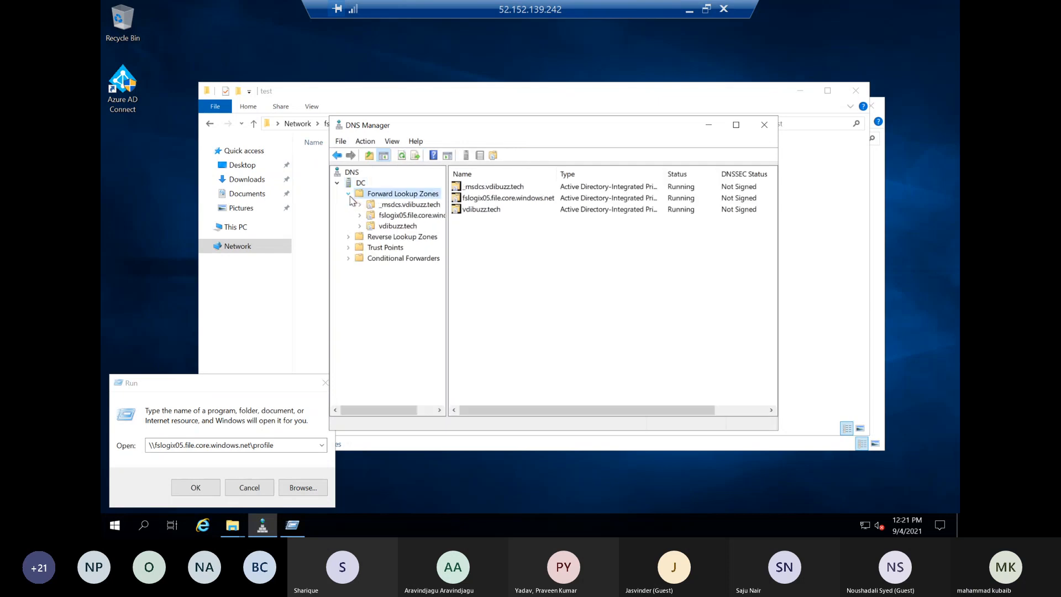
{"action": "left_click", "coordinate": [358, 238]}
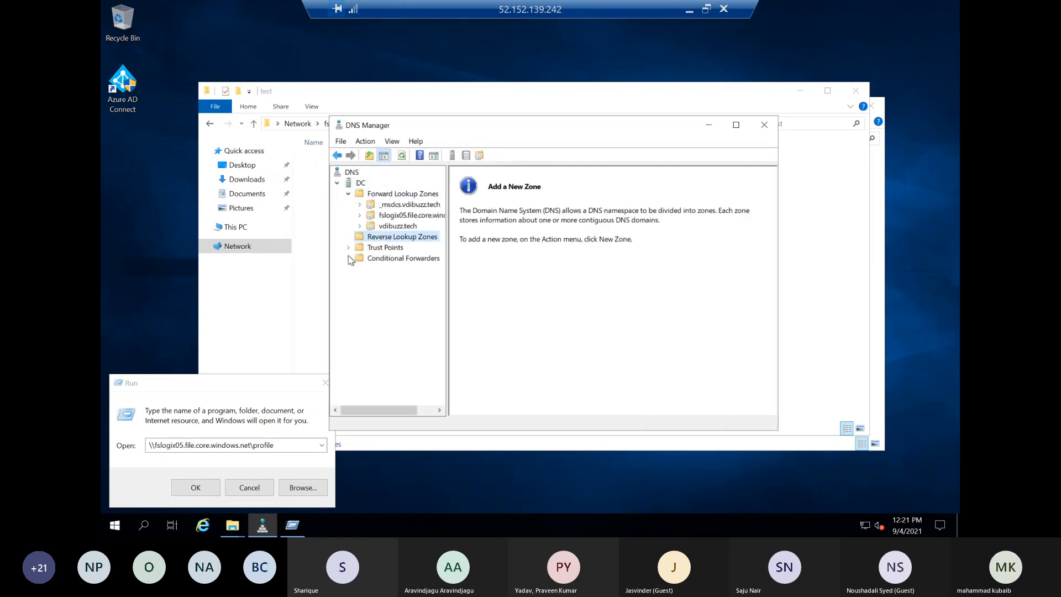
View the conditional forwarders, open the form for a new one and dismiss it
{"action": "left_click", "coordinate": [386, 260]}
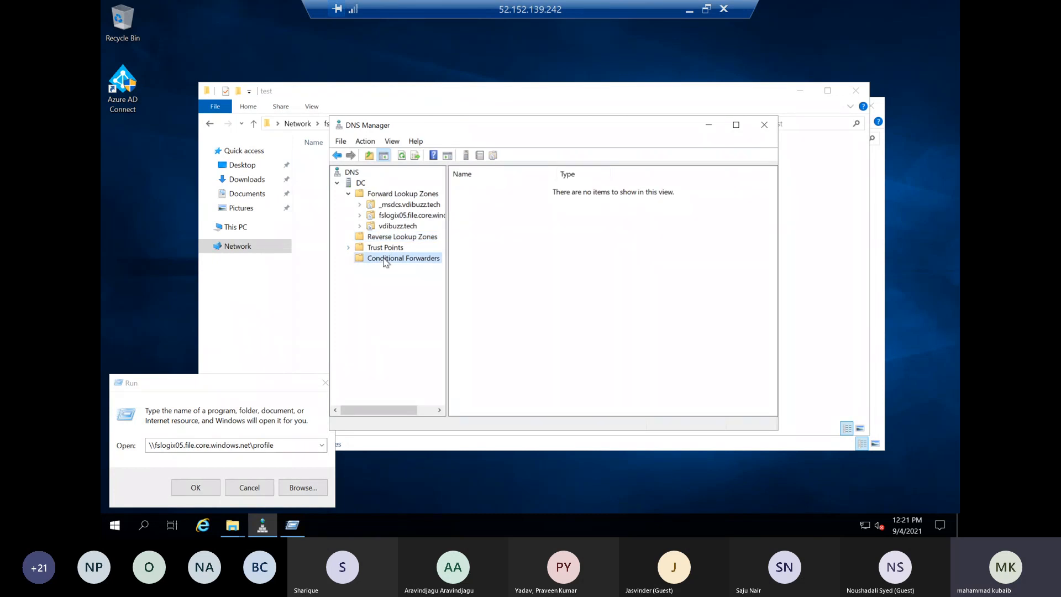
{"action": "right_click", "coordinate": [385, 260]}
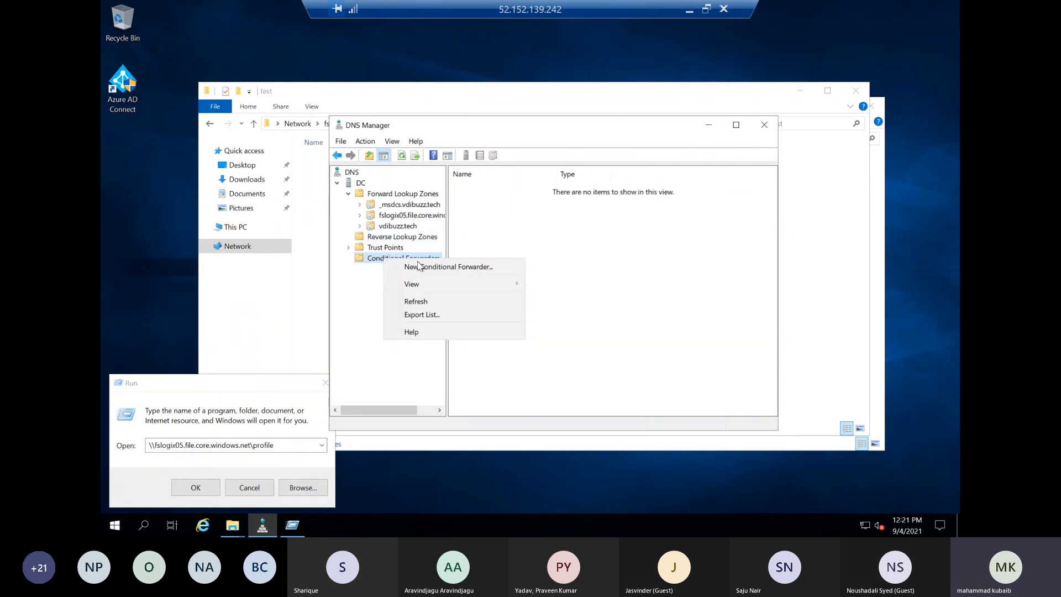
{"action": "left_click", "coordinate": [420, 266]}
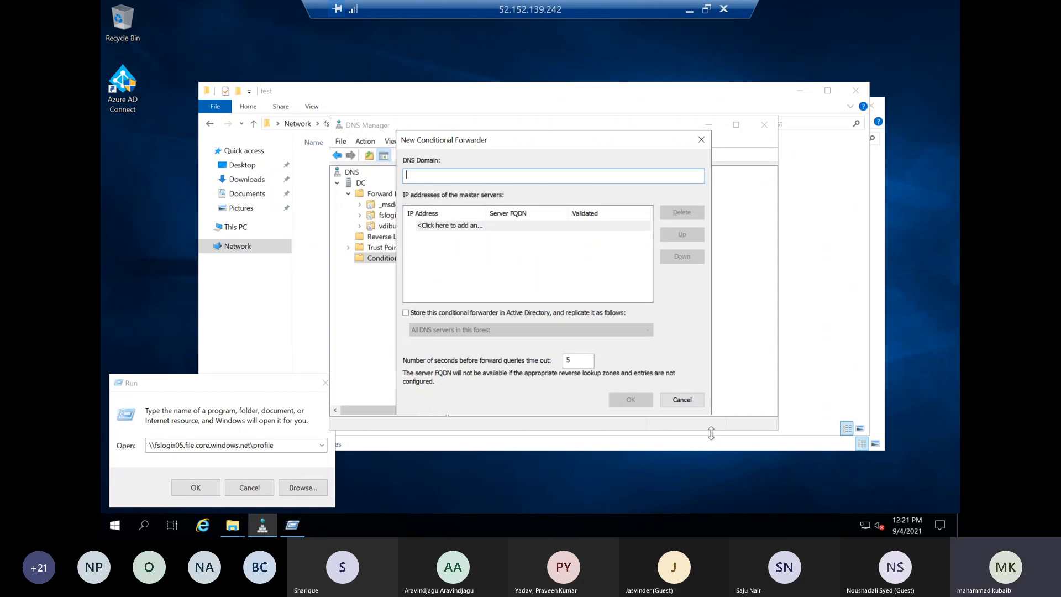
{"action": "left_click", "coordinate": [691, 402]}
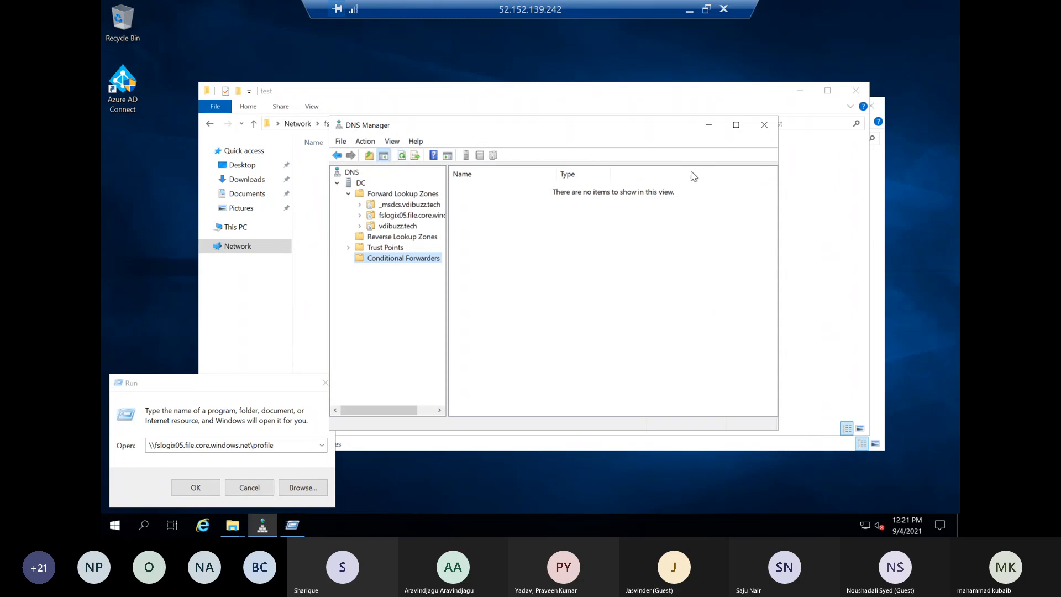
Close the test and etc folder windows, DNS Manager and the Run dialog, and refresh the desktop
{"action": "left_click", "coordinate": [854, 92]}
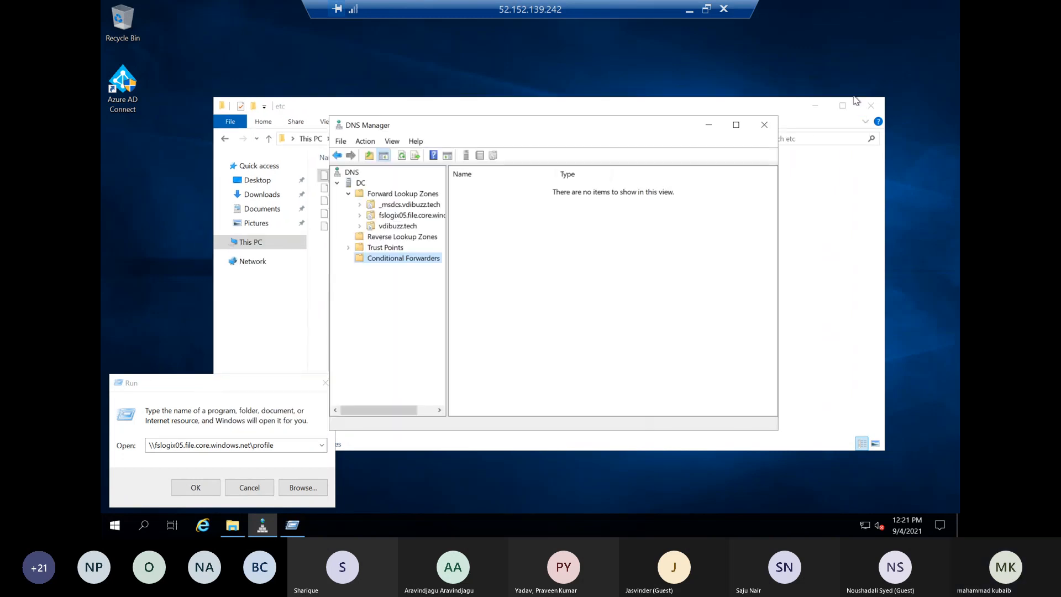
{"action": "left_click", "coordinate": [868, 106]}
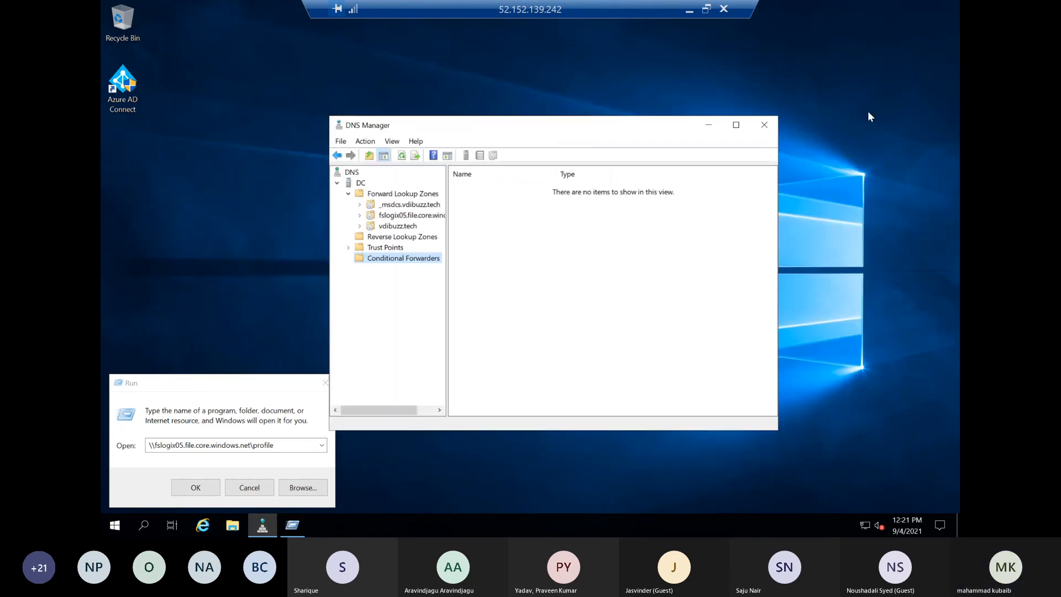
{"action": "left_click", "coordinate": [764, 125]}
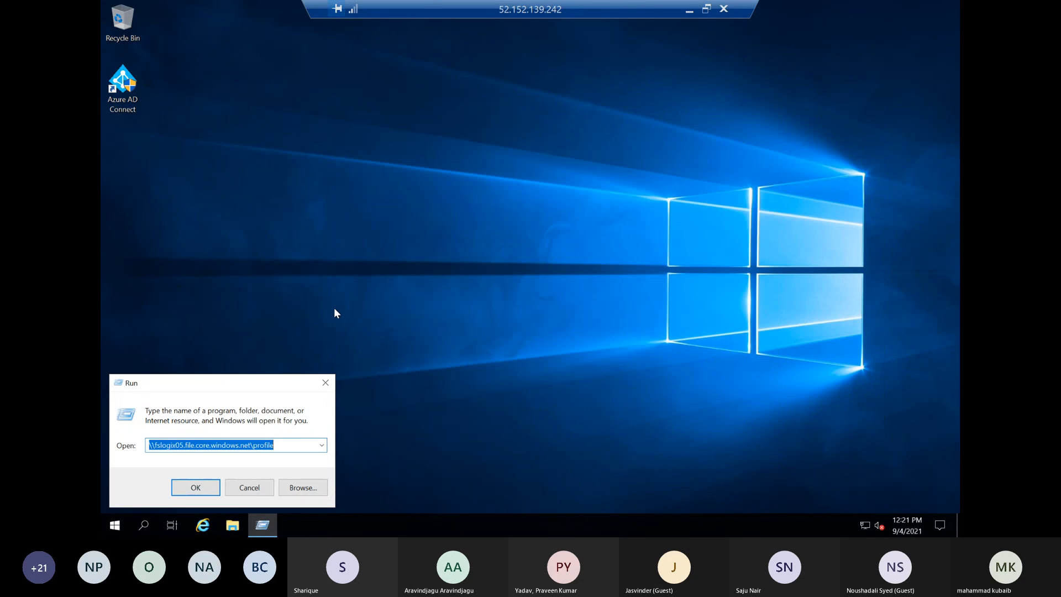
{"action": "left_click", "coordinate": [325, 382]}
{"action": "right_click", "coordinate": [265, 266]}
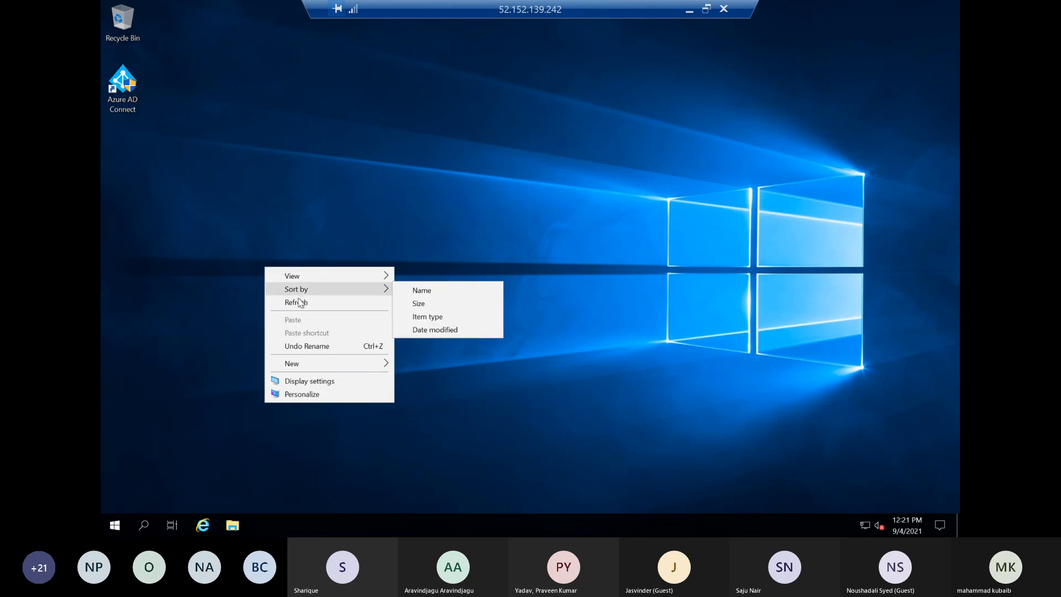
{"action": "left_click", "coordinate": [299, 302]}
Reopen DNS Manager, expand the forward lookup zones, maximize the window and widen the tree to show full zone names
{"action": "right_click", "coordinate": [118, 525]}
{"action": "left_click", "coordinate": [149, 469]}
{"action": "key", "text": "Return"}
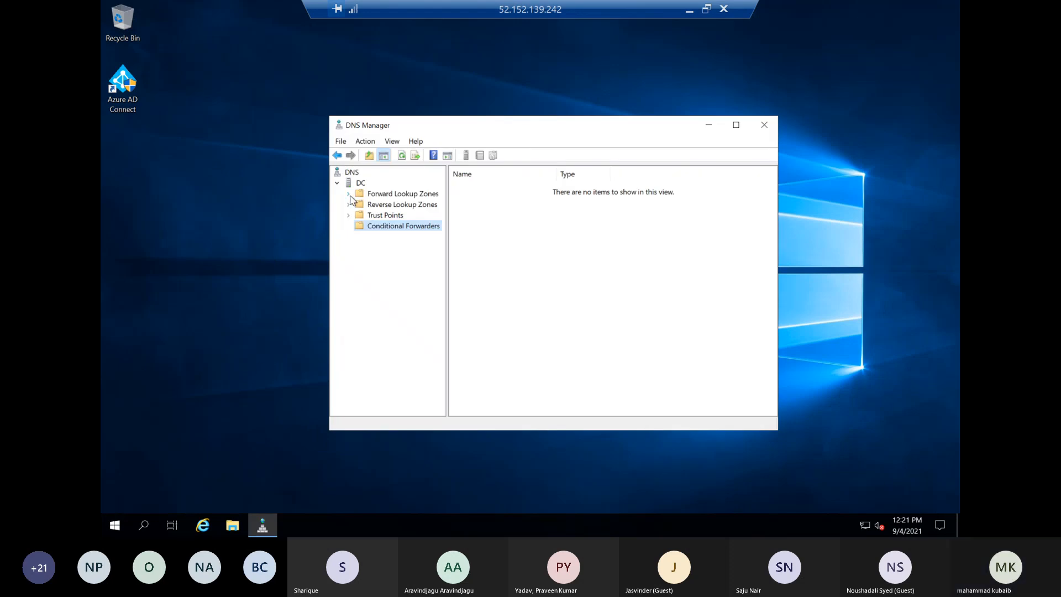
{"action": "left_click", "coordinate": [350, 196]}
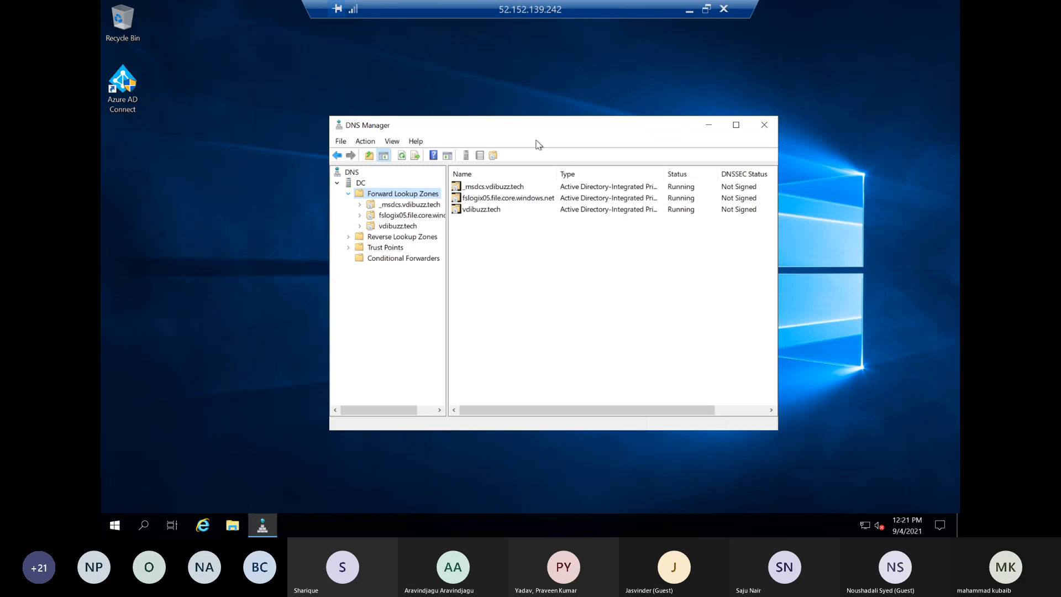
{"action": "left_click", "coordinate": [736, 126]}
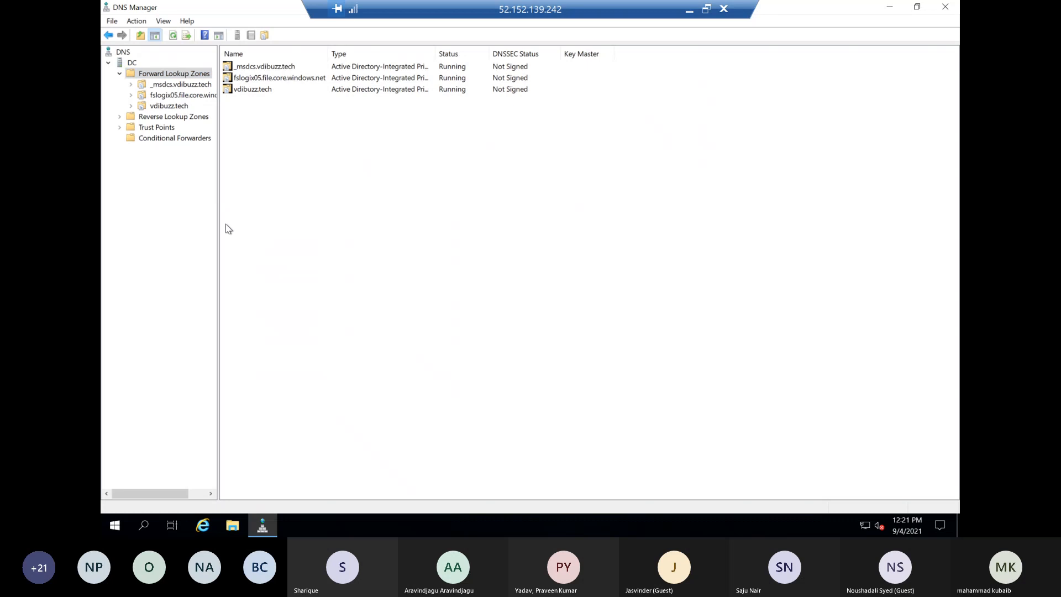
{"action": "left_click_drag", "start_coordinate": [218, 229], "coordinate": [313, 208]}
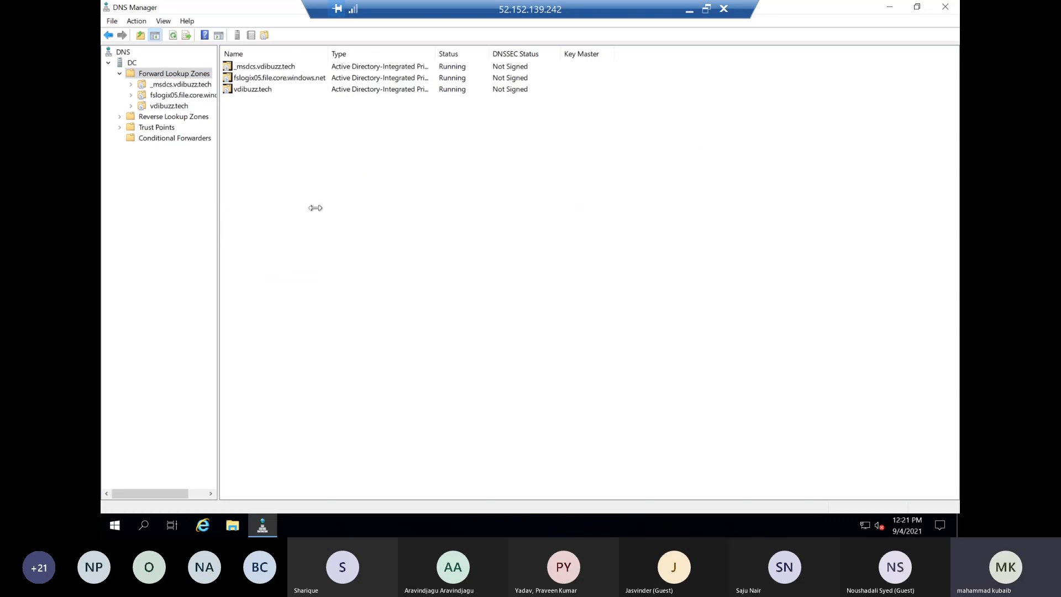
Delete the fslogix05.file.core.windows.net forward lookup zone from the DNS server and Active Directory
{"action": "left_click", "coordinate": [188, 97]}
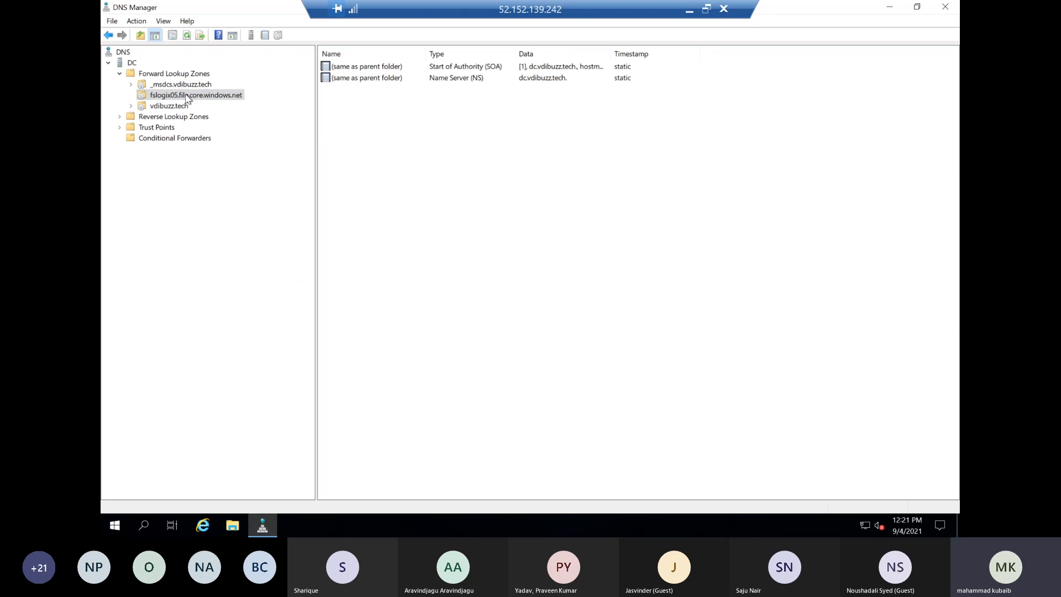
{"action": "right_click", "coordinate": [188, 97]}
{"action": "left_click", "coordinate": [210, 262]}
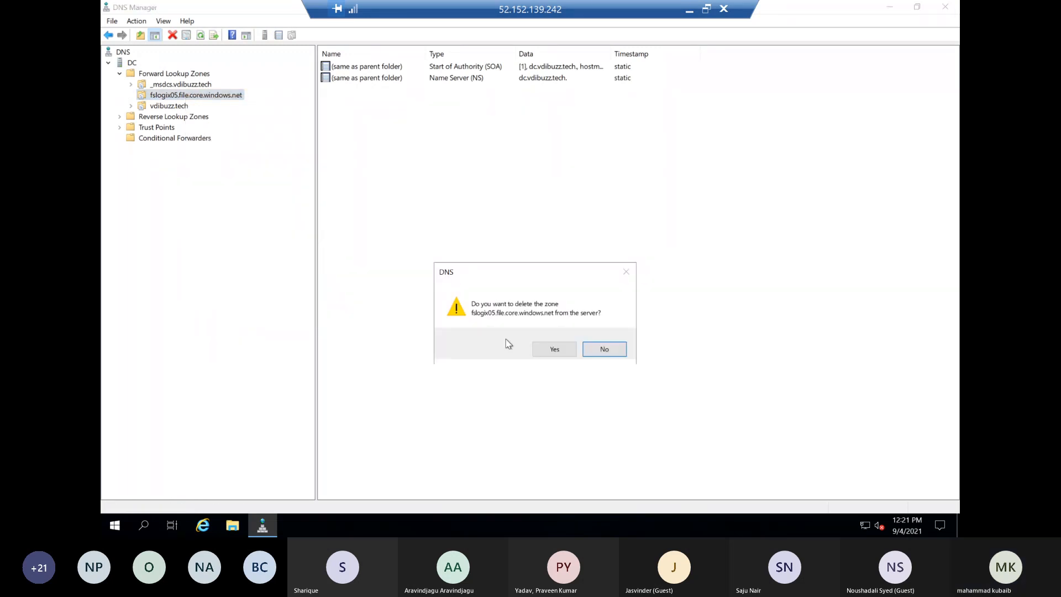
{"action": "left_click", "coordinate": [550, 349]}
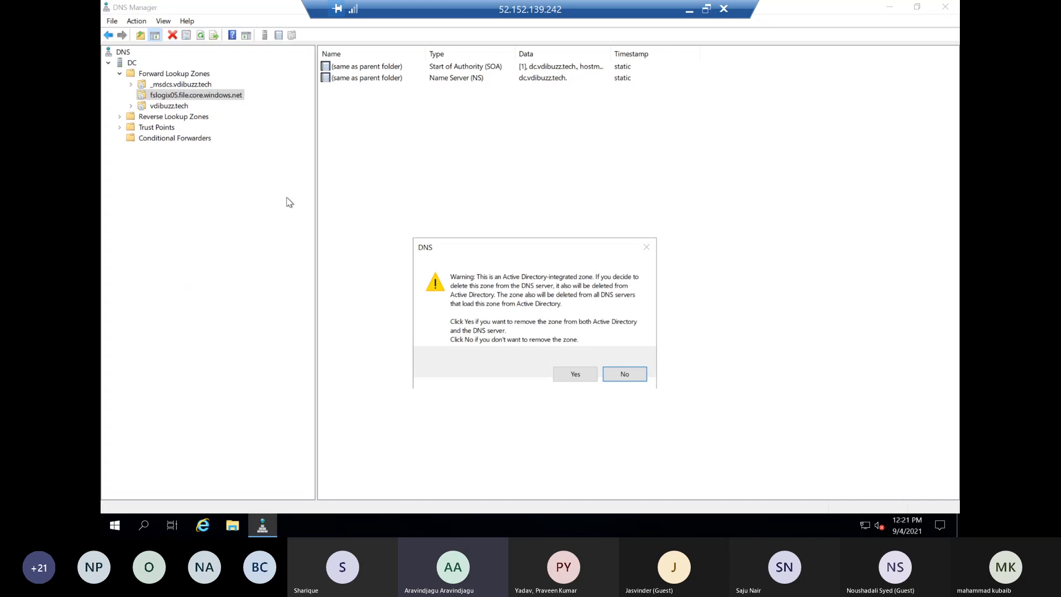
Start a new zone on DC as a primary forward lookup zone stored in Active Directory, with the default replication scope
{"action": "right_click", "coordinate": [130, 63]}
{"action": "left_click", "coordinate": [167, 100]}
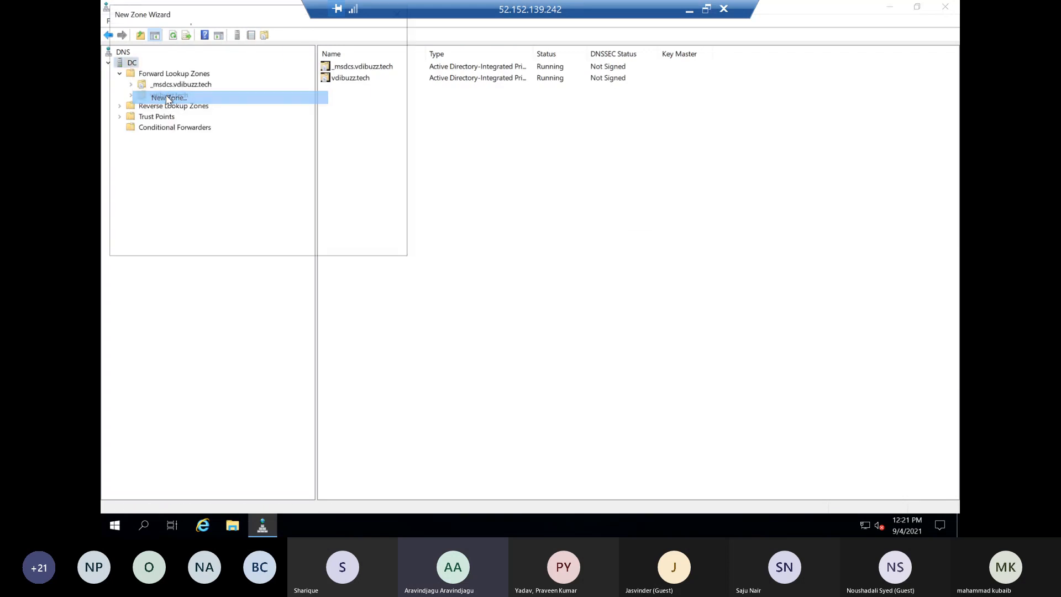
{"action": "left_click", "coordinate": [327, 243]}
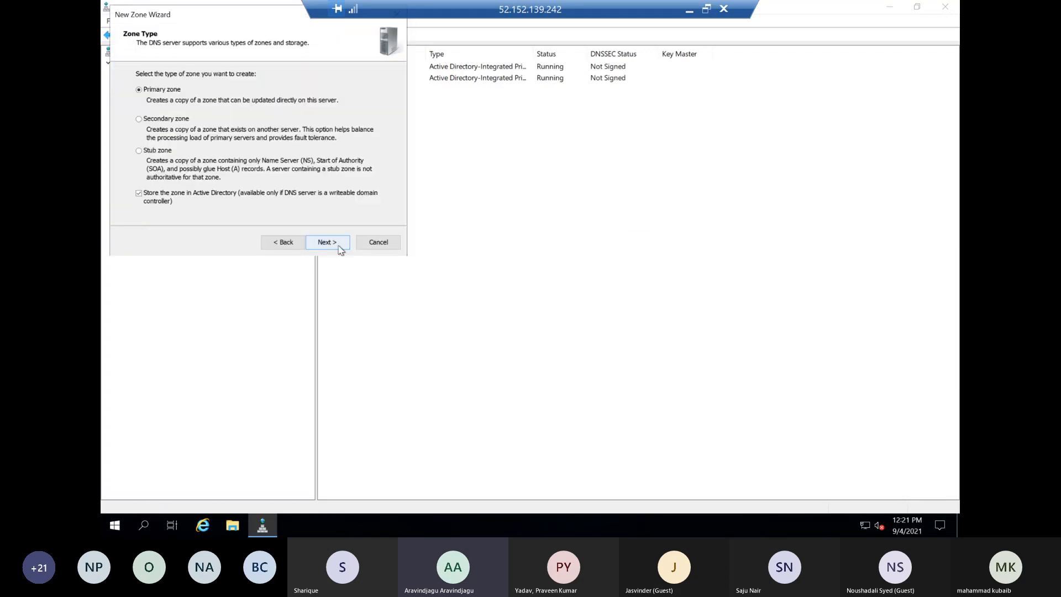
{"action": "left_click", "coordinate": [340, 245]}
{"action": "left_click", "coordinate": [339, 245]}
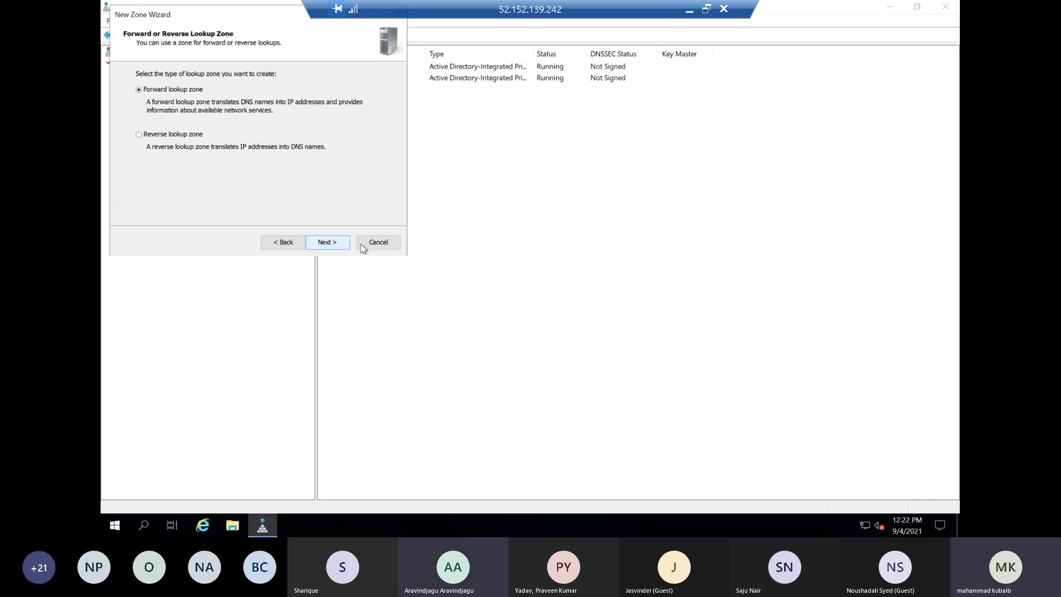
{"action": "left_click", "coordinate": [326, 246]}
Name the new zone file.core.windows.net and finish creating it with the default dynamic update setting
{"action": "type", "text": "fslogix05.file.core.windows.net"}
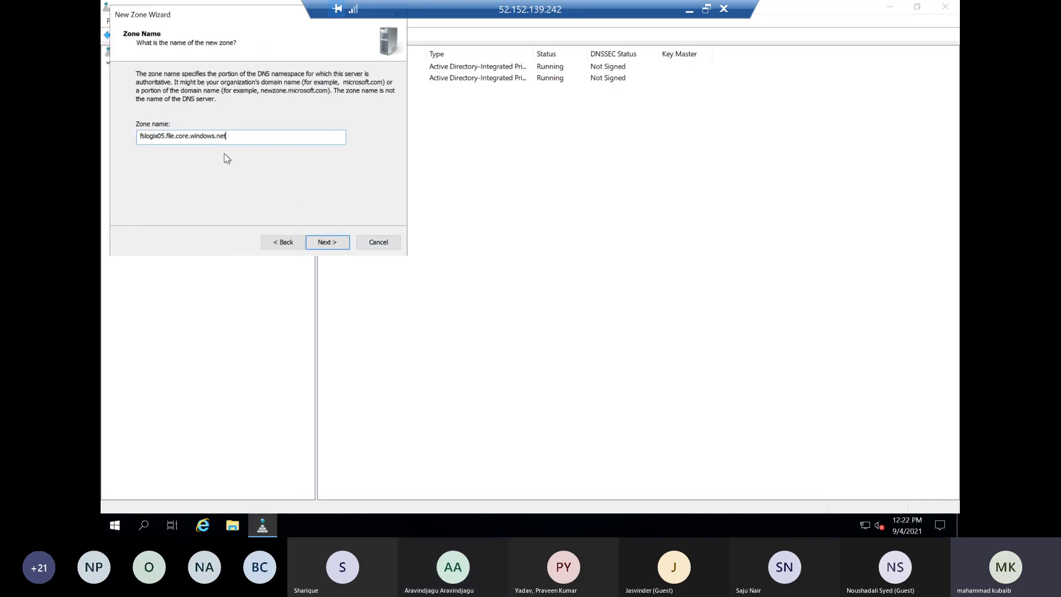
{"action": "double_click", "coordinate": [135, 137]}
{"action": "key", "text": "BackSpace"}
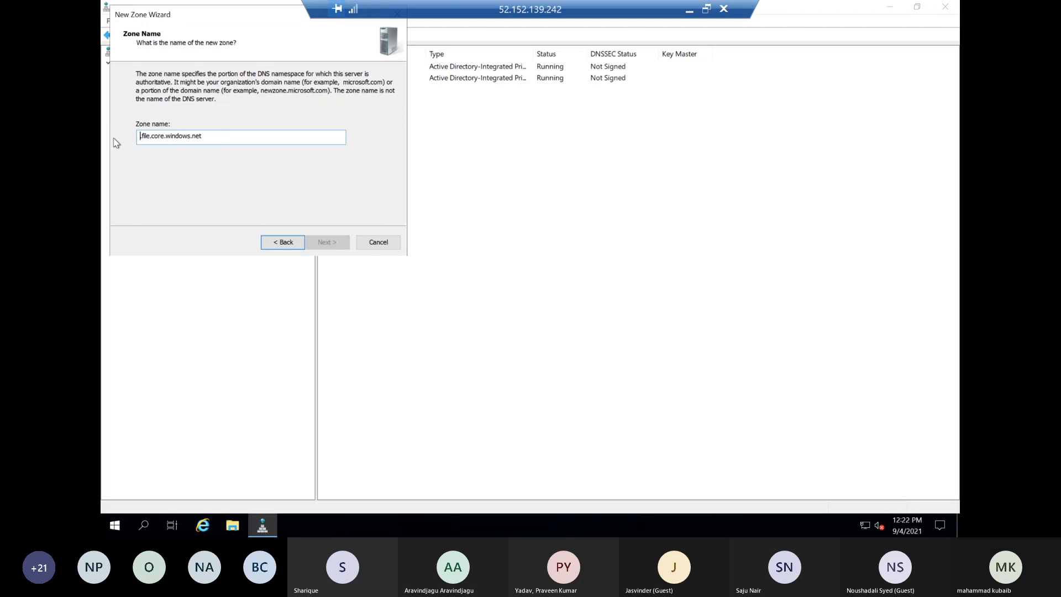
{"action": "key", "text": "Delete"}
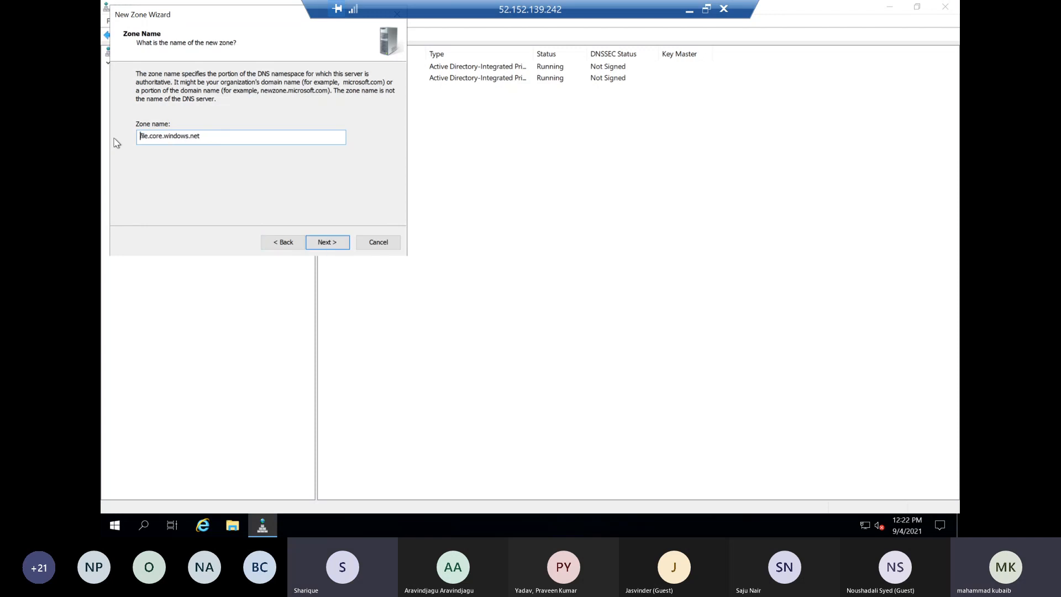
{"action": "left_click", "coordinate": [336, 243]}
{"action": "left_click", "coordinate": [336, 244]}
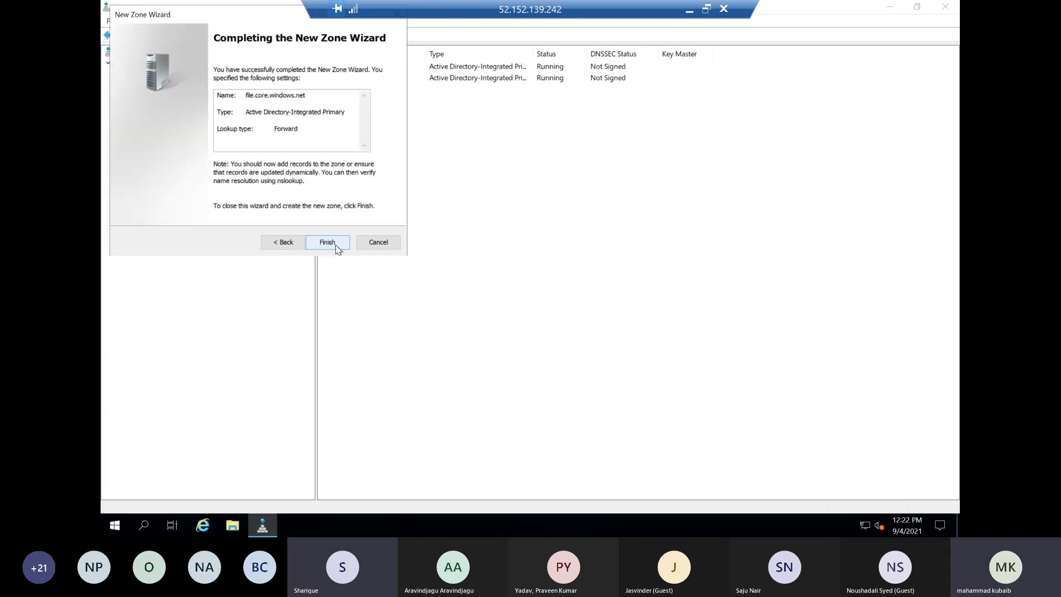
{"action": "left_click", "coordinate": [336, 244]}
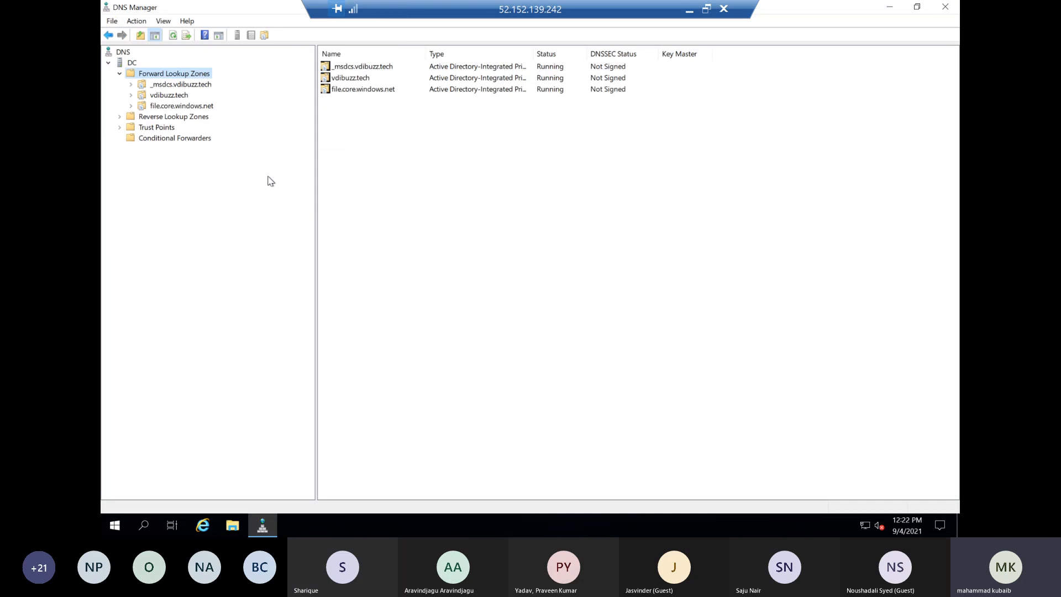
View the vdibuzz.tech zone's records and examine the host name fslogix05.file.core.windows.net in the Run dialog without running it
{"action": "left_click", "coordinate": [166, 95]}
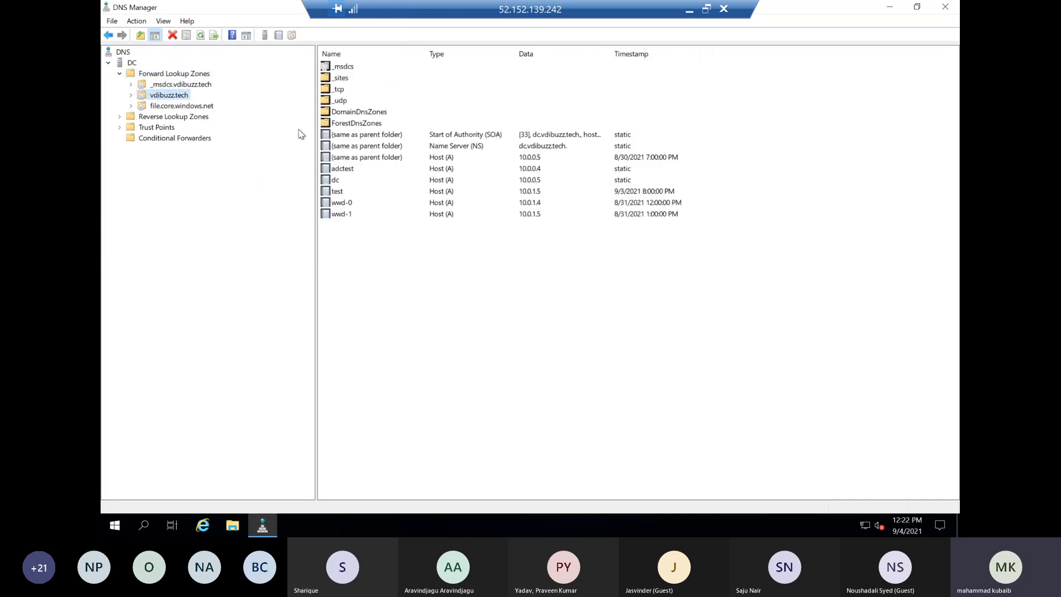
{"action": "right_click", "coordinate": [115, 524]}
{"action": "left_click", "coordinate": [144, 470]}
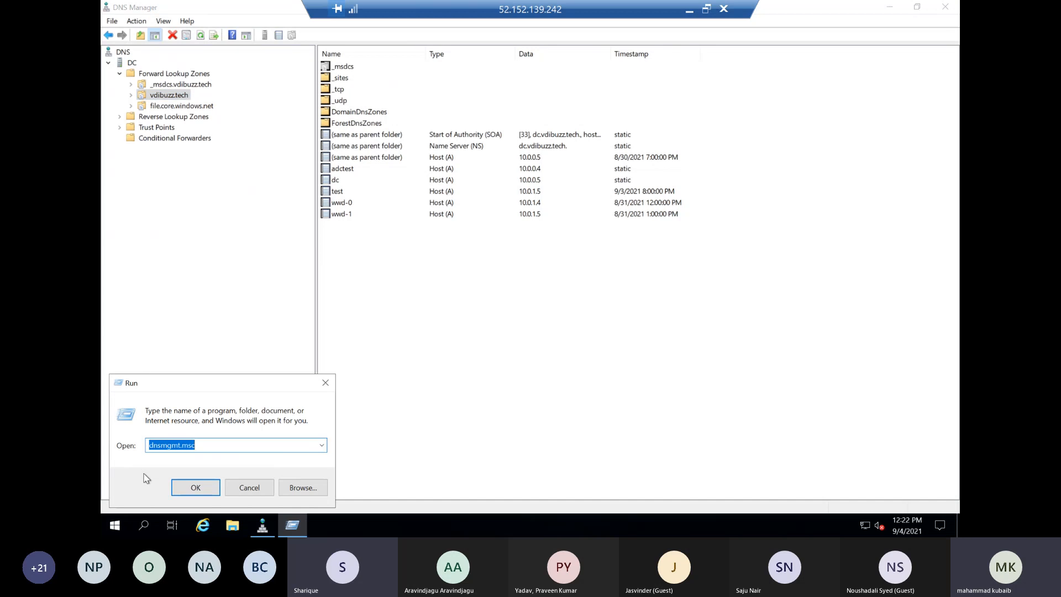
{"action": "type", "text": "fslogix05.file.core.windows.net"}
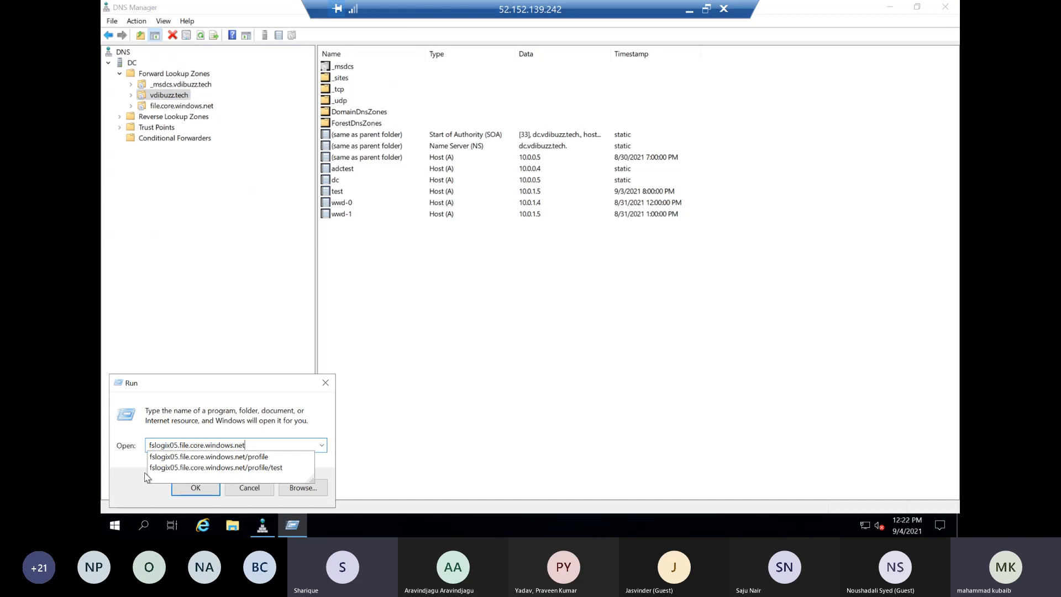
{"action": "left_click", "coordinate": [266, 420]}
{"action": "left_click_drag", "start_coordinate": [177, 446], "coordinate": [151, 445]}
{"action": "left_click_drag", "start_coordinate": [253, 446], "coordinate": [149, 444]}
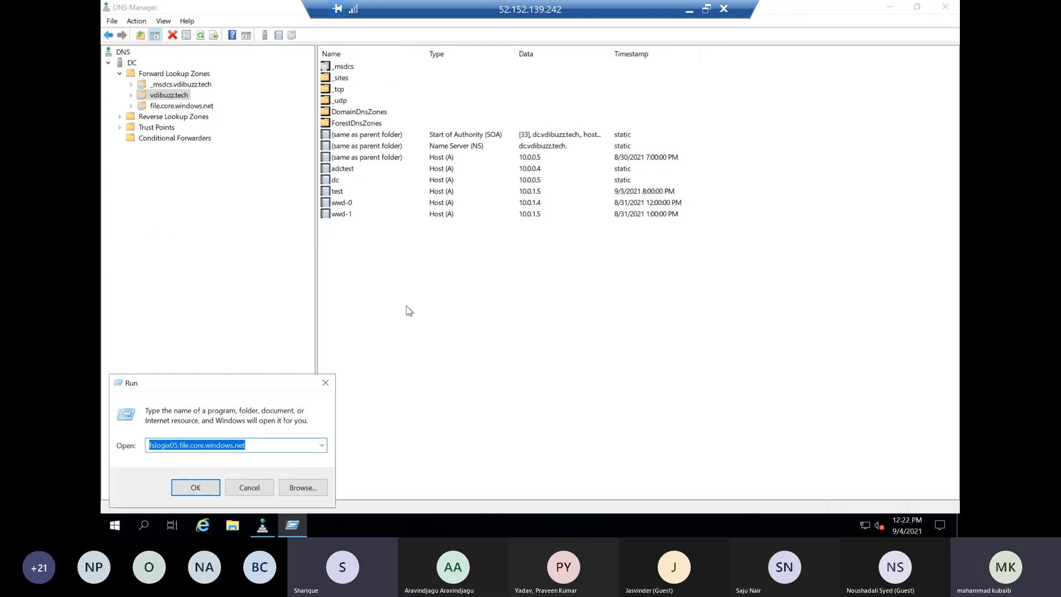
{"action": "left_click", "coordinate": [326, 383]}
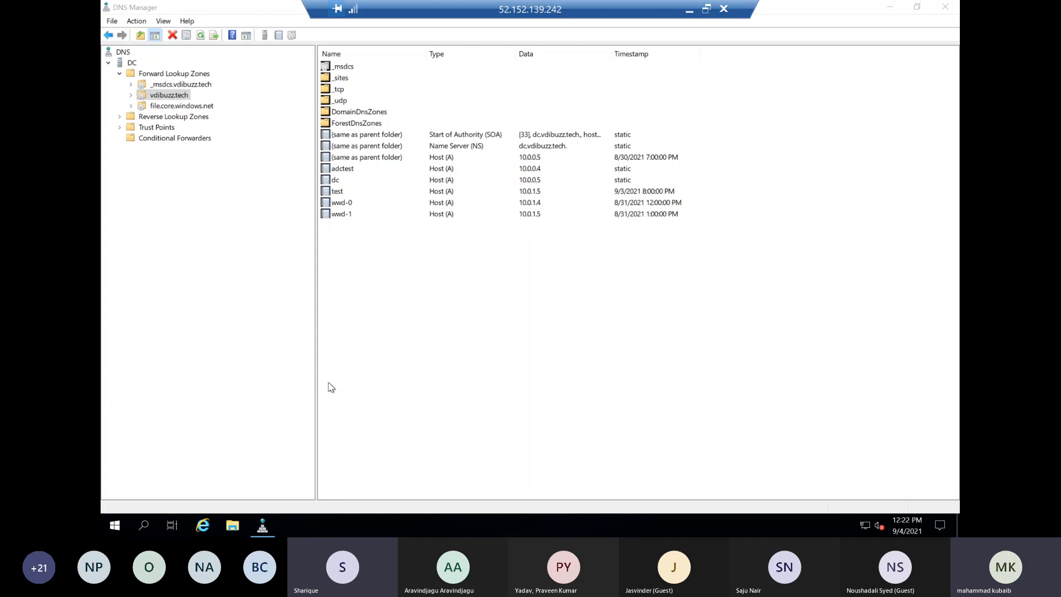
{"action": "right_click", "coordinate": [347, 293]}
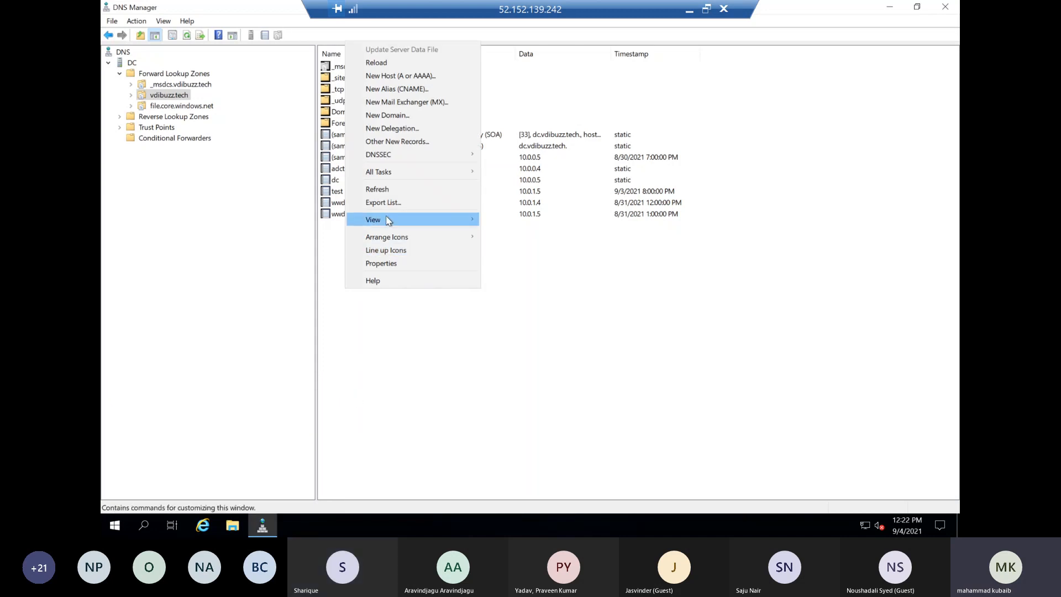
{"action": "left_click", "coordinate": [386, 76]}
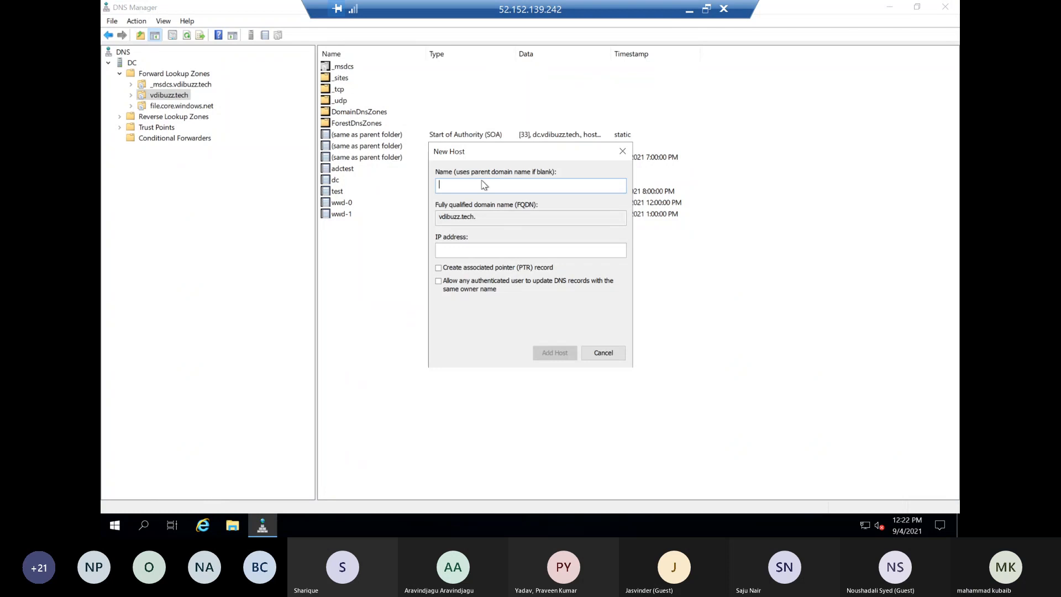
{"action": "type", "text": "fslogix05"}
{"action": "left_click", "coordinate": [600, 352]}
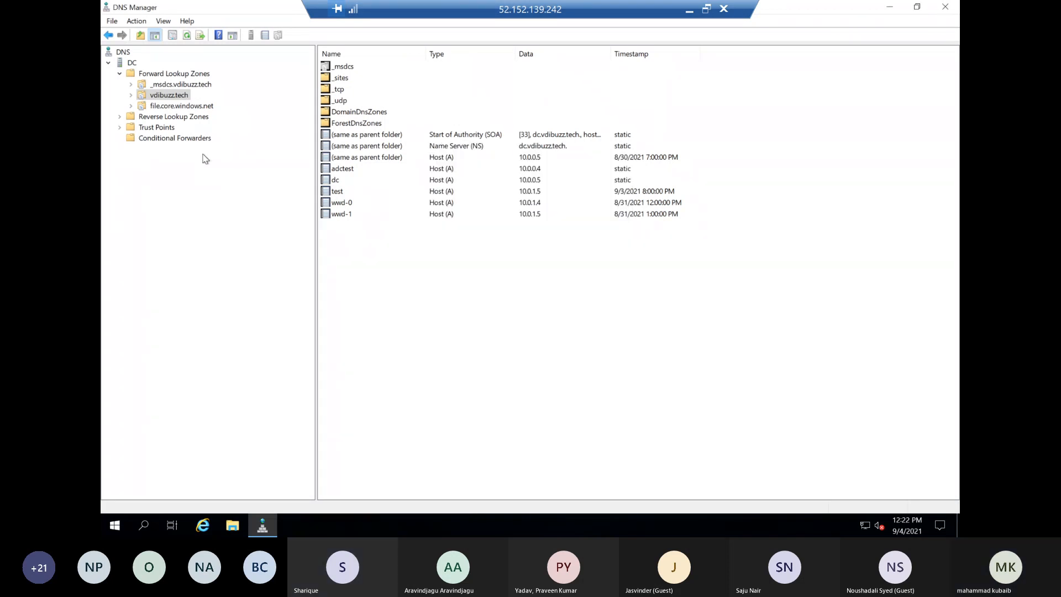
Add a host (A) record named fslogix05 with IP address 10.0.0.6 to the file.core.windows.net zone
{"action": "left_click", "coordinate": [191, 106]}
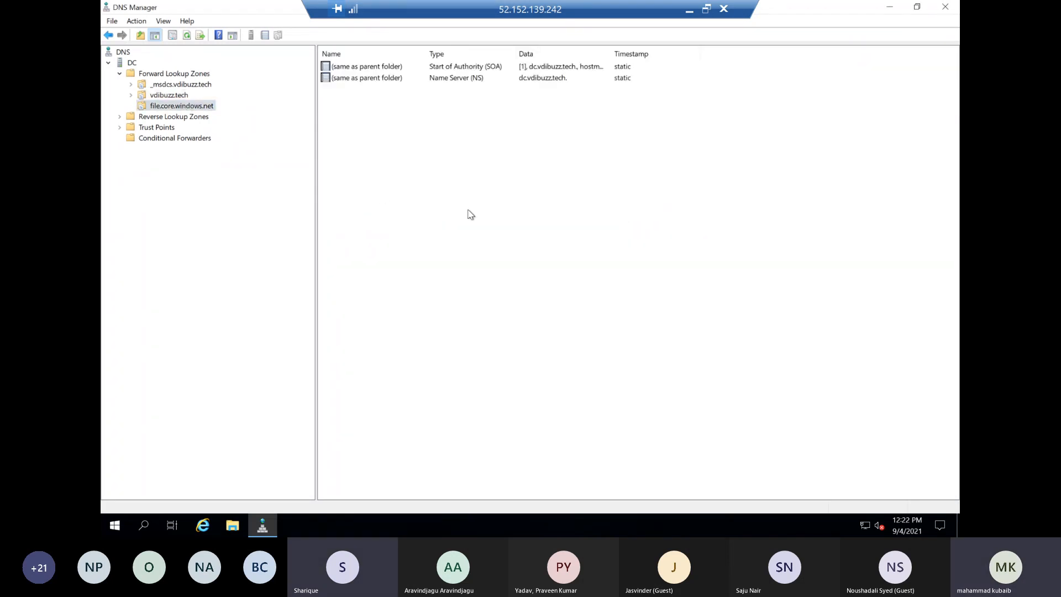
{"action": "right_click", "coordinate": [469, 214]}
{"action": "left_click", "coordinate": [509, 244]}
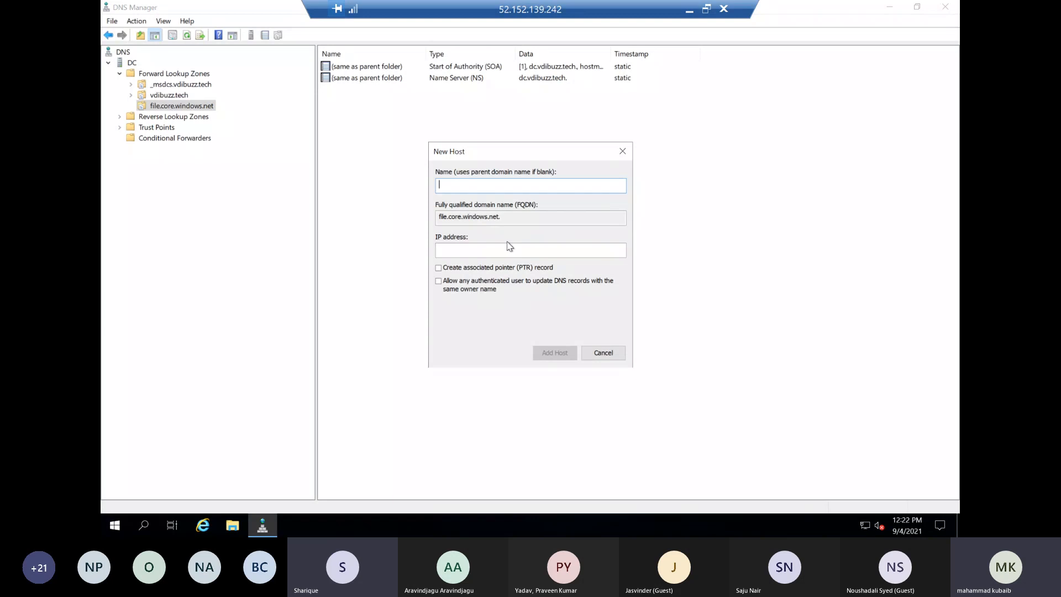
{"action": "type", "text": "fslogix05"}
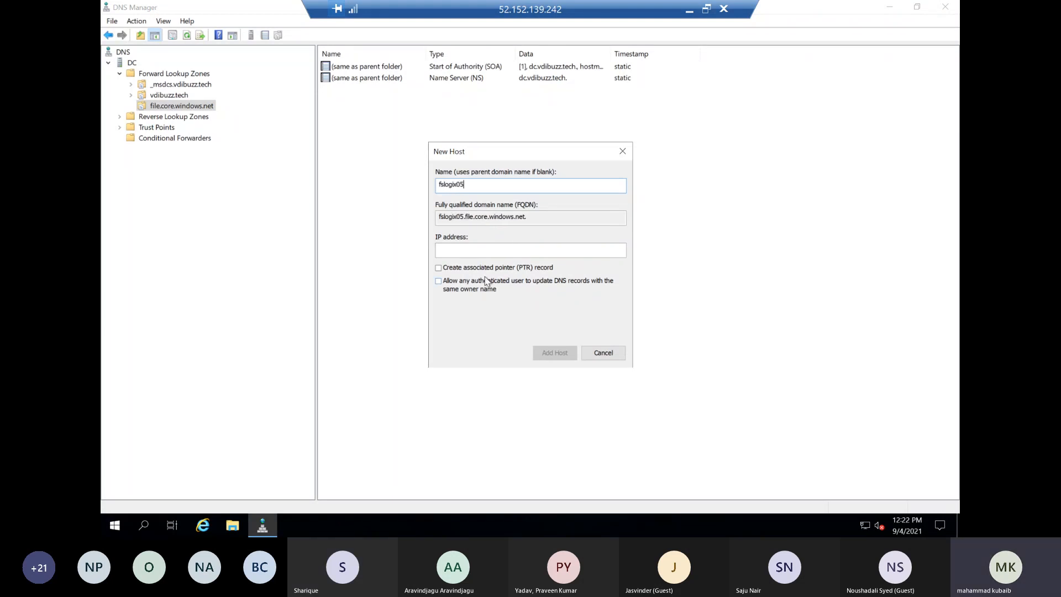
{"action": "left_click", "coordinate": [471, 249]}
{"action": "type", "text": "10.0.0.6"}
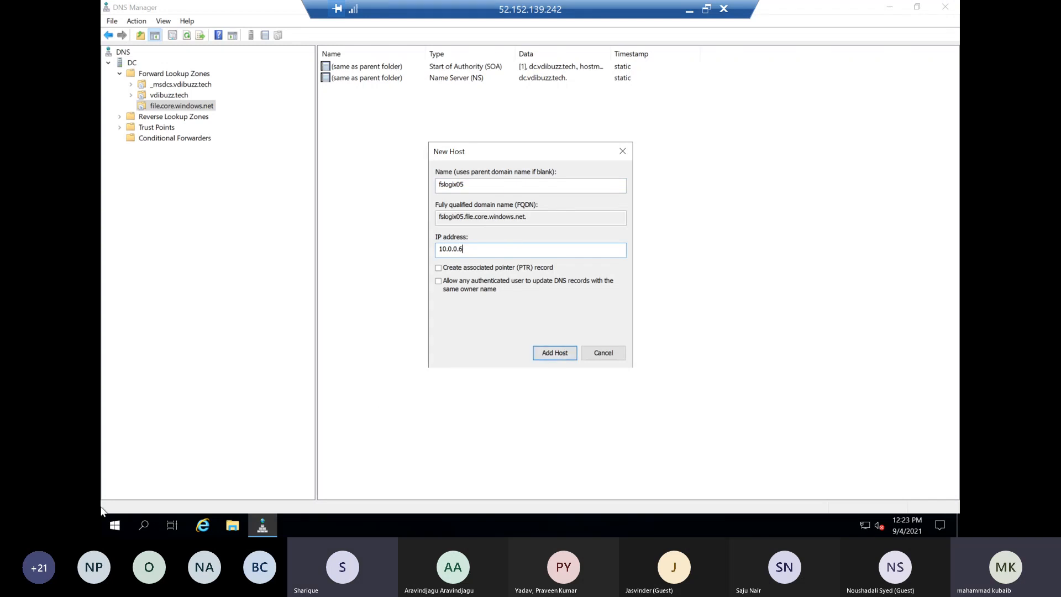
{"action": "left_click", "coordinate": [557, 357]}
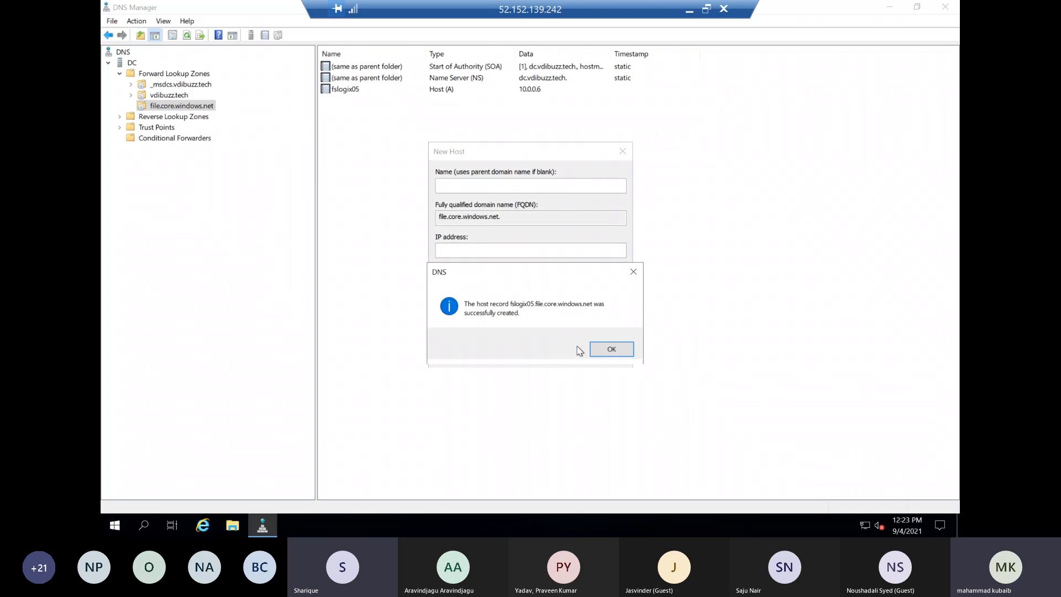
{"action": "left_click", "coordinate": [603, 350]}
{"action": "left_click", "coordinate": [604, 353]}
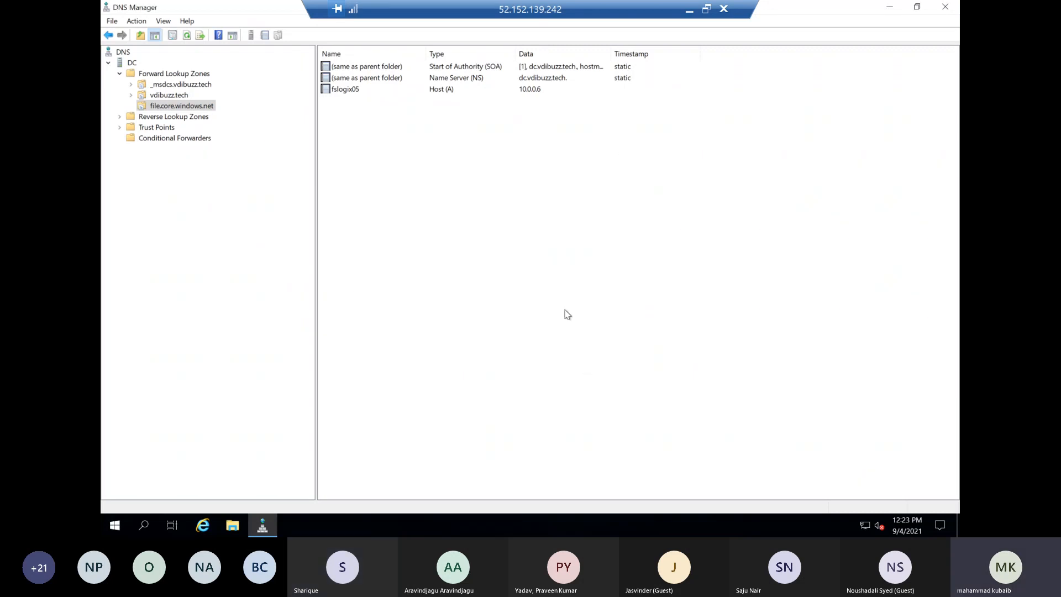
View the general properties of the file.core.windows.net zone and close them unchanged
{"action": "right_click", "coordinate": [191, 111]}
{"action": "left_click", "coordinate": [229, 319]}
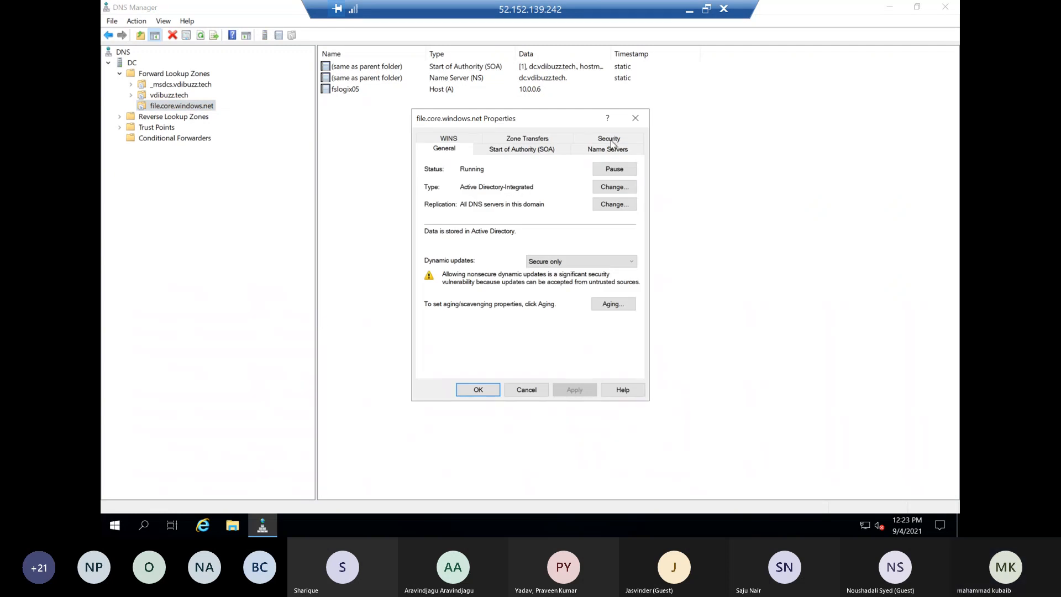
{"action": "left_click", "coordinate": [635, 117]}
Run drivers to open the system drivers folder and go into its etc subfolder
{"action": "right_click", "coordinate": [120, 519]}
{"action": "left_click", "coordinate": [147, 468]}
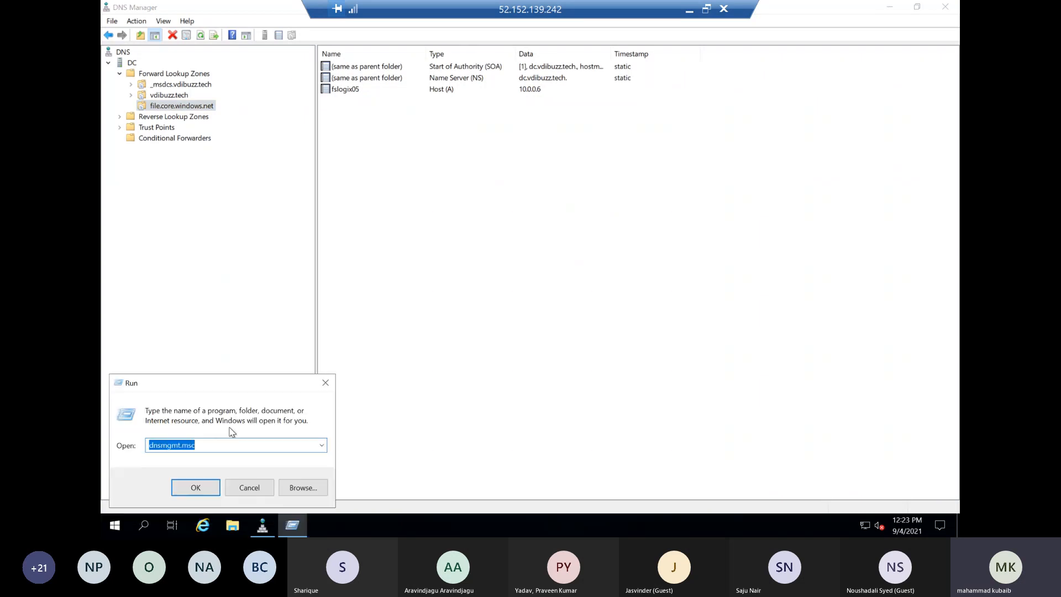
{"action": "type", "text": "dr"}
{"action": "key", "text": "Down"}
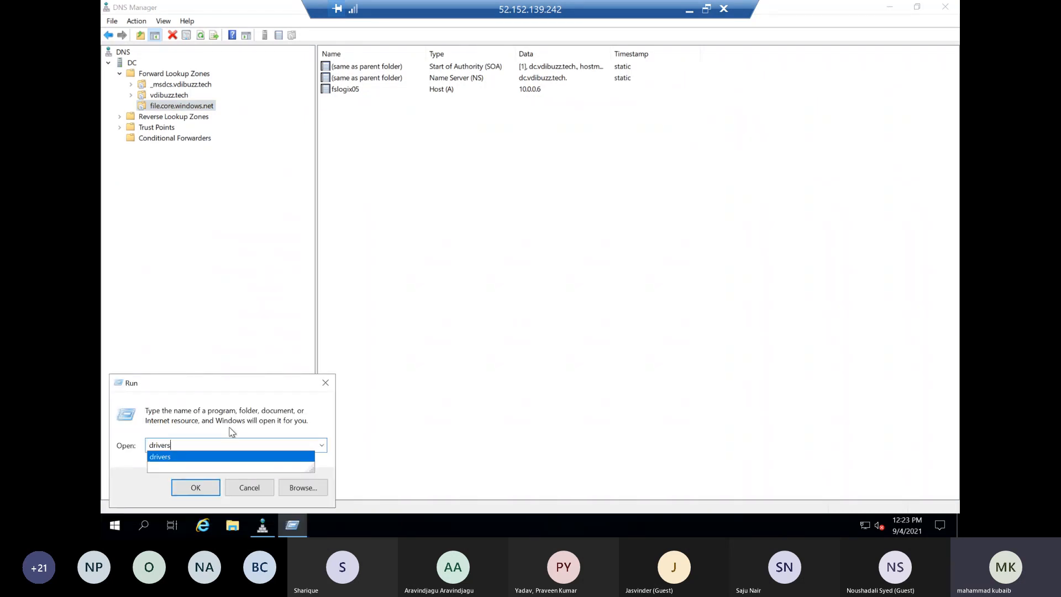
{"action": "key", "text": "Return"}
{"action": "left_click", "coordinate": [326, 174]}
{"action": "double_click", "coordinate": [325, 174]}
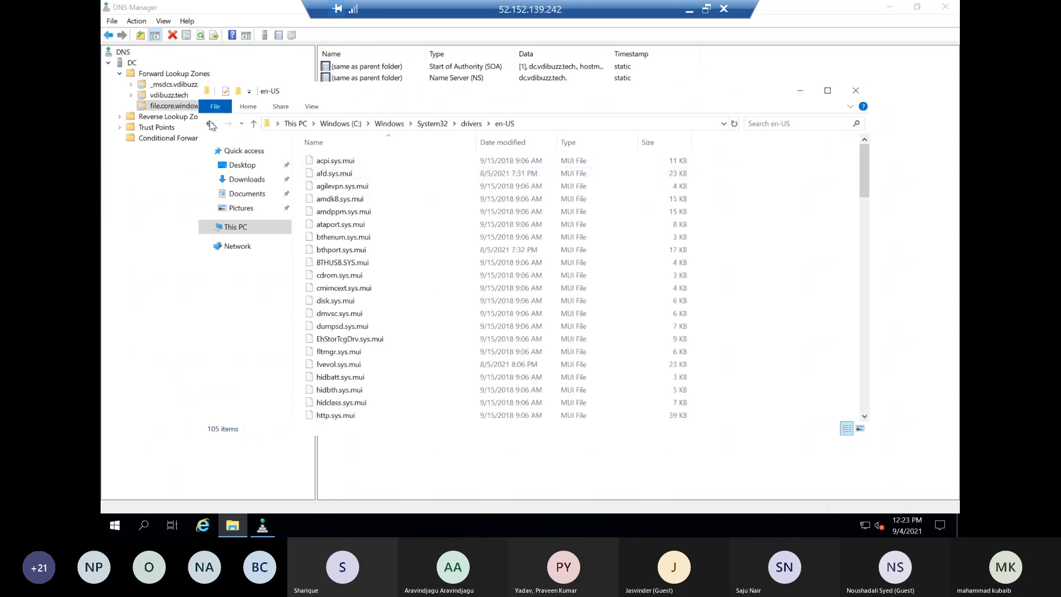
{"action": "key", "text": "BackSpace"}
{"action": "double_click", "coordinate": [321, 186]}
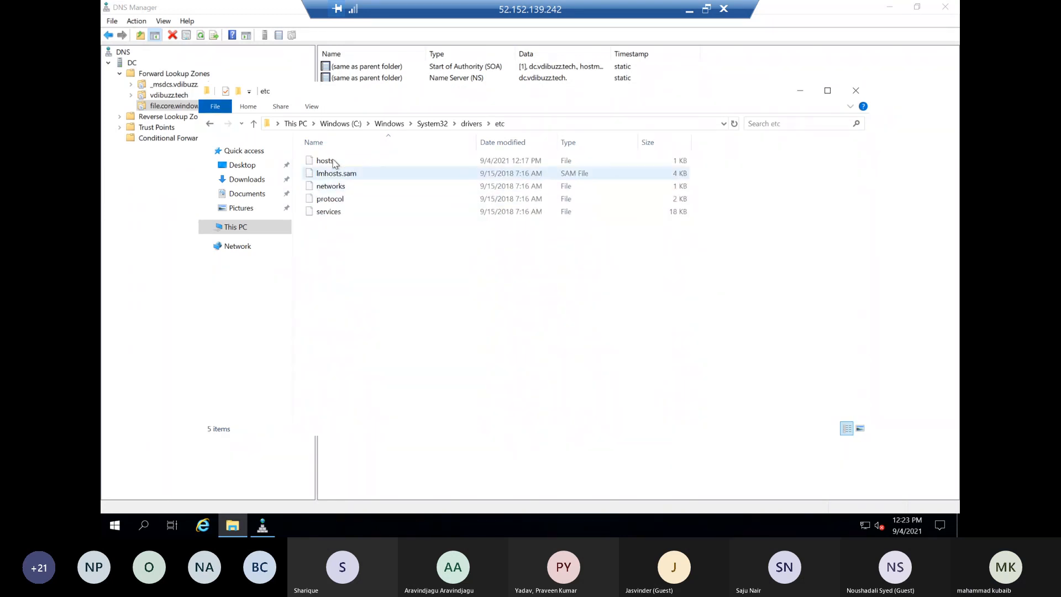
Open the hosts file in Notepad, comment out the 10.0.0.6 fslogix05.file.core.windows.net entry with #, and save it
{"action": "left_click", "coordinate": [334, 161]}
{"action": "double_click", "coordinate": [333, 161]}
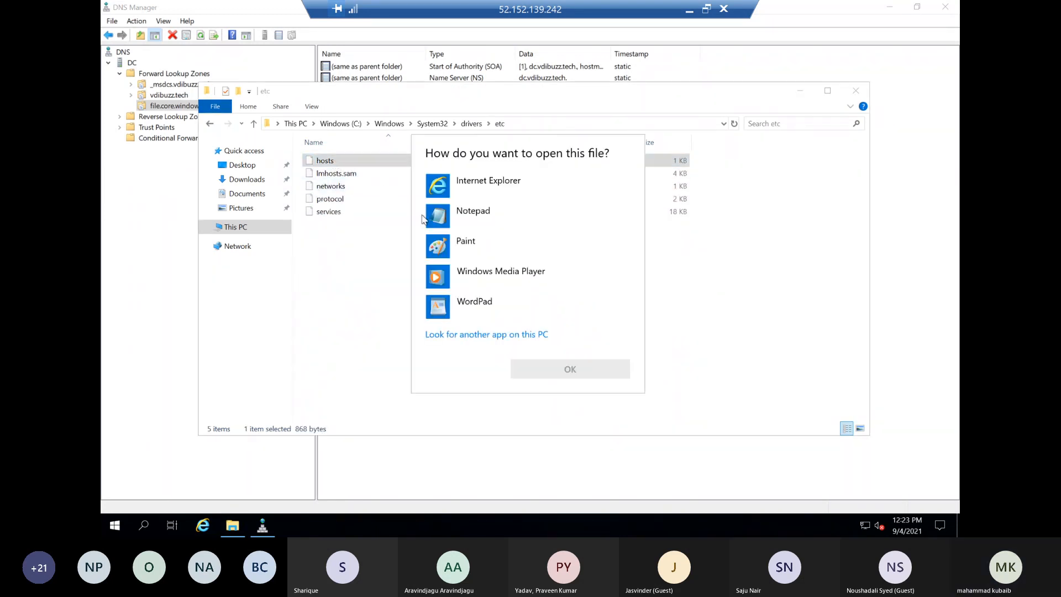
{"action": "double_click", "coordinate": [450, 209]}
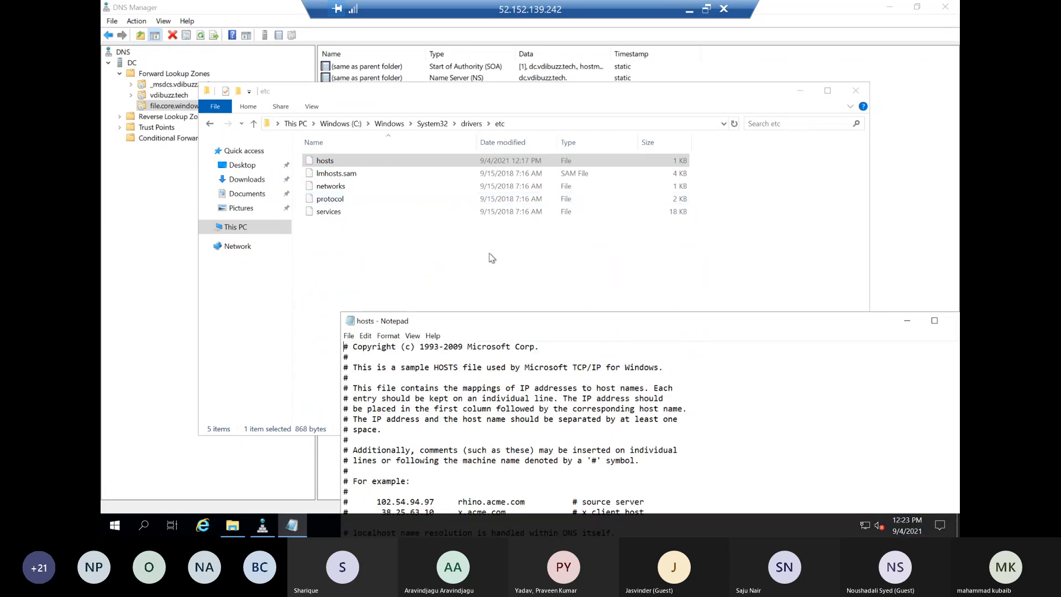
{"action": "left_click", "coordinate": [310, 435]}
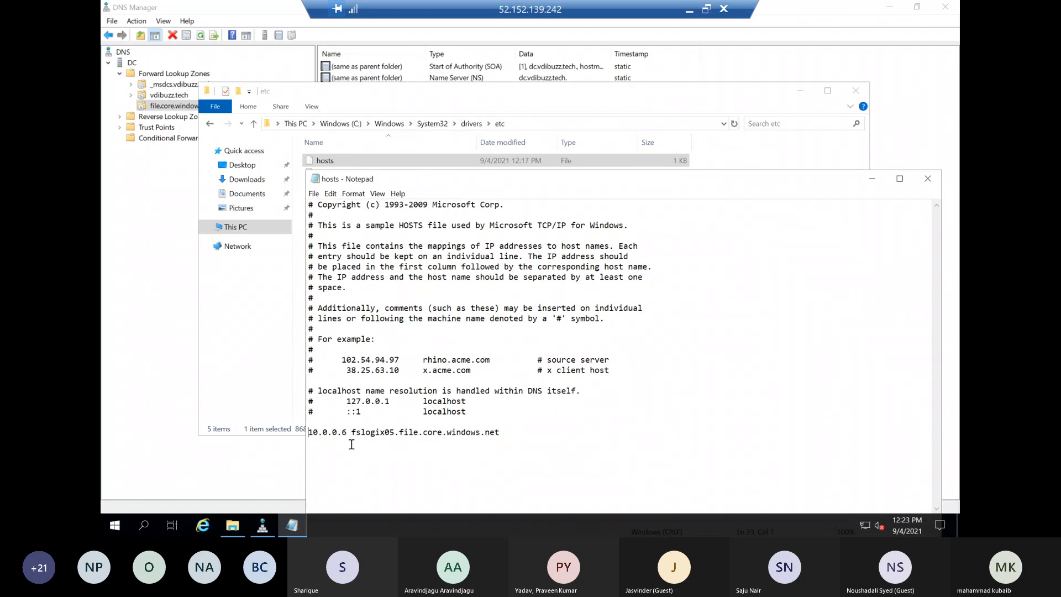
{"action": "type", "text": "#"}
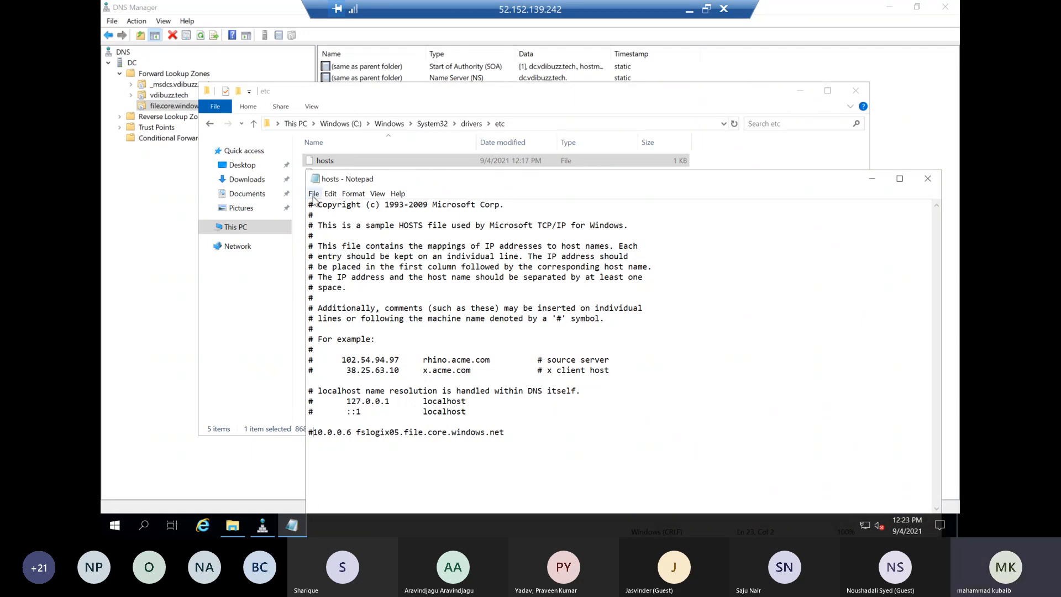
{"action": "left_click", "coordinate": [314, 194]}
{"action": "left_click", "coordinate": [332, 231]}
Copy the host name fslogix05.file.core.windows.net from the hosts file and ping it from a Command Prompt
{"action": "left_click_drag", "start_coordinate": [503, 432], "coordinate": [355, 435]}
{"action": "right_click", "coordinate": [369, 437]}
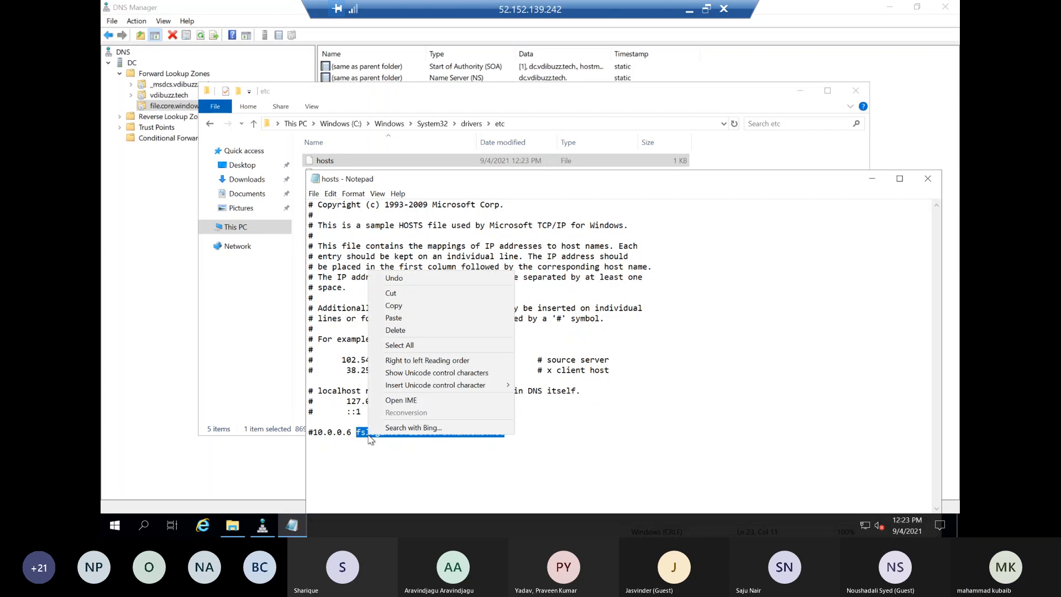
{"action": "left_click", "coordinate": [393, 305]}
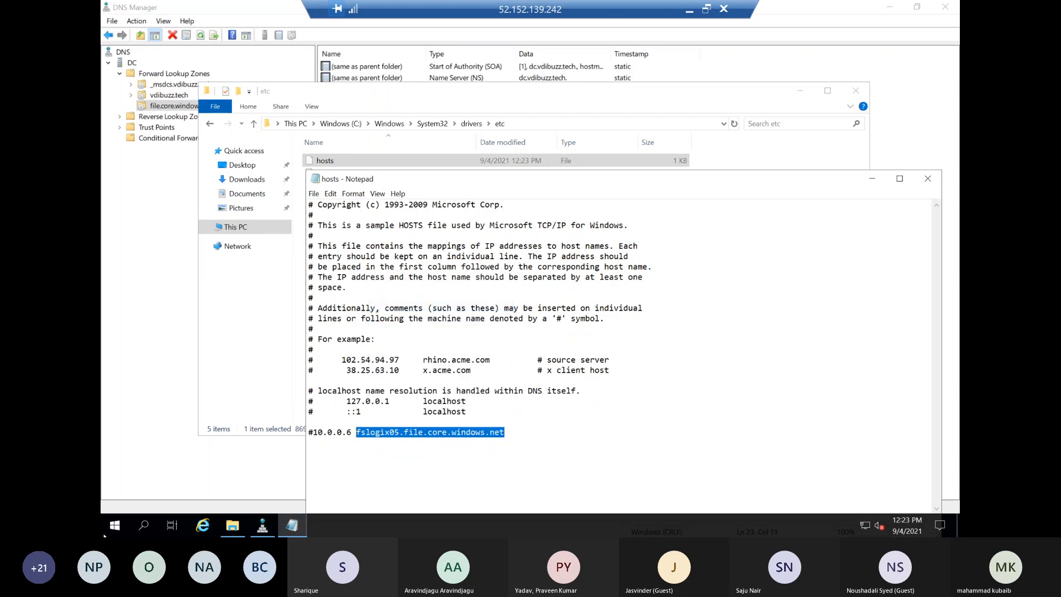
{"action": "right_click", "coordinate": [114, 525]}
{"action": "left_click", "coordinate": [253, 467]}
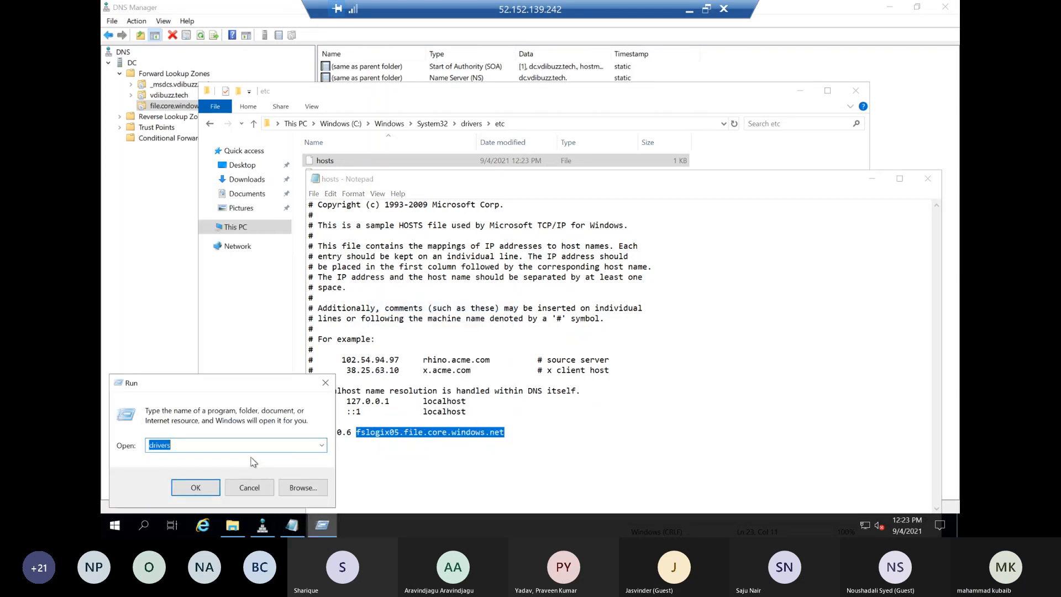
{"action": "type", "text": "cmd"}
{"action": "key", "text": "Return"}
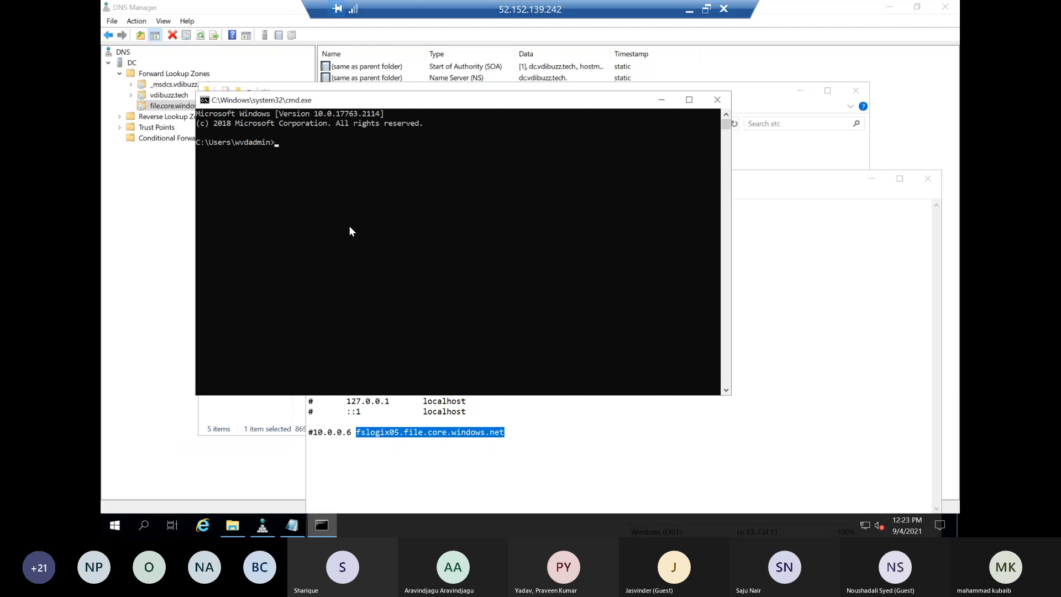
{"action": "type", "text": "ping"}
{"action": "key", "text": "ctrl+v"}
{"action": "key", "text": "Return"}
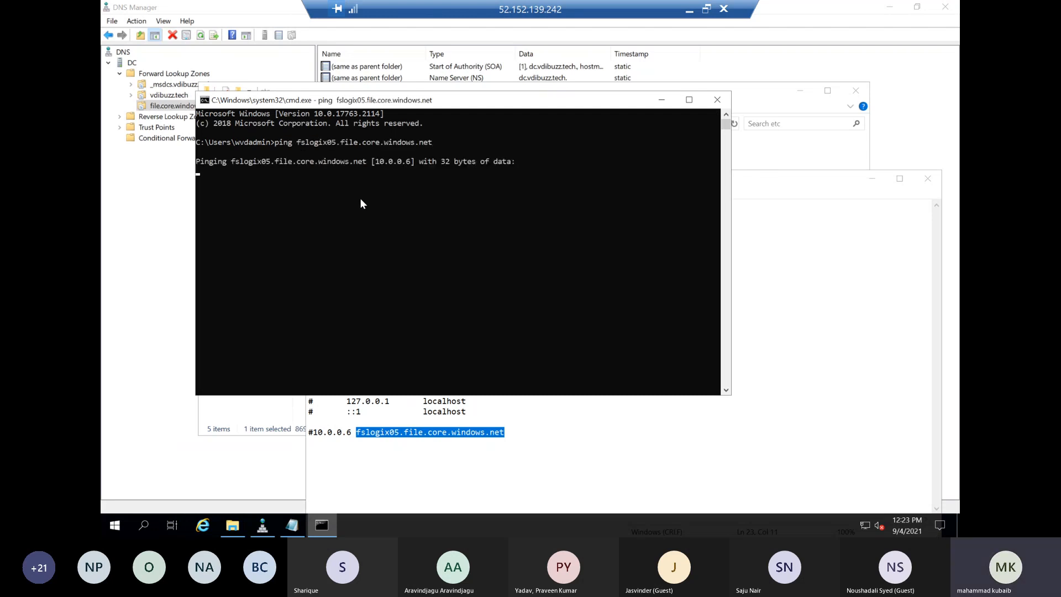
Open the \\fslogix05.file.core.windows.net\profile share through Run to check access
{"action": "right_click", "coordinate": [114, 526]}
{"action": "left_click", "coordinate": [146, 469]}
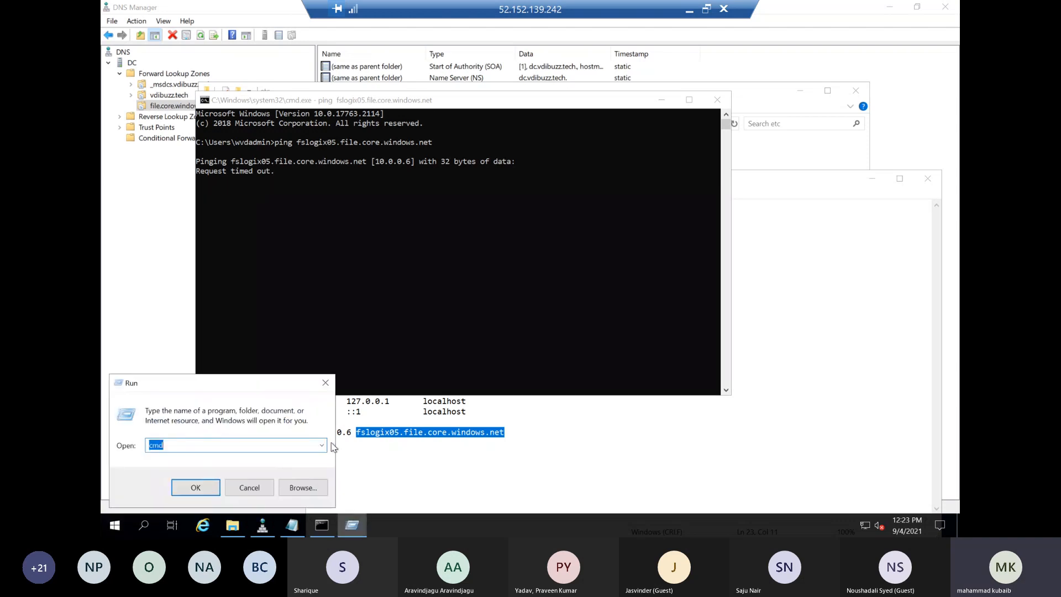
{"action": "left_click", "coordinate": [323, 445]}
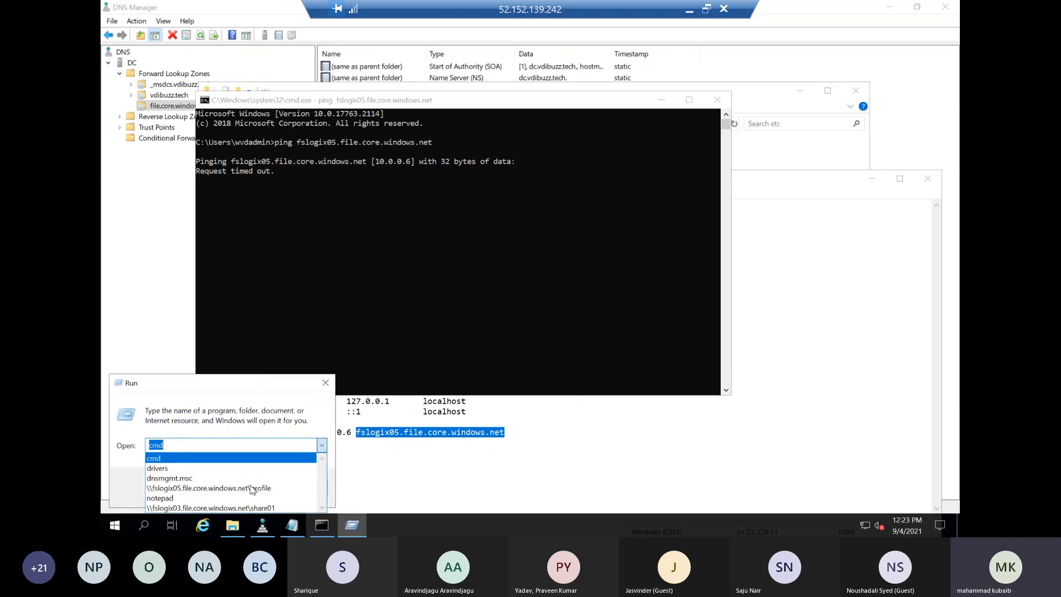
{"action": "left_click", "coordinate": [207, 486]}
{"action": "left_click", "coordinate": [197, 494]}
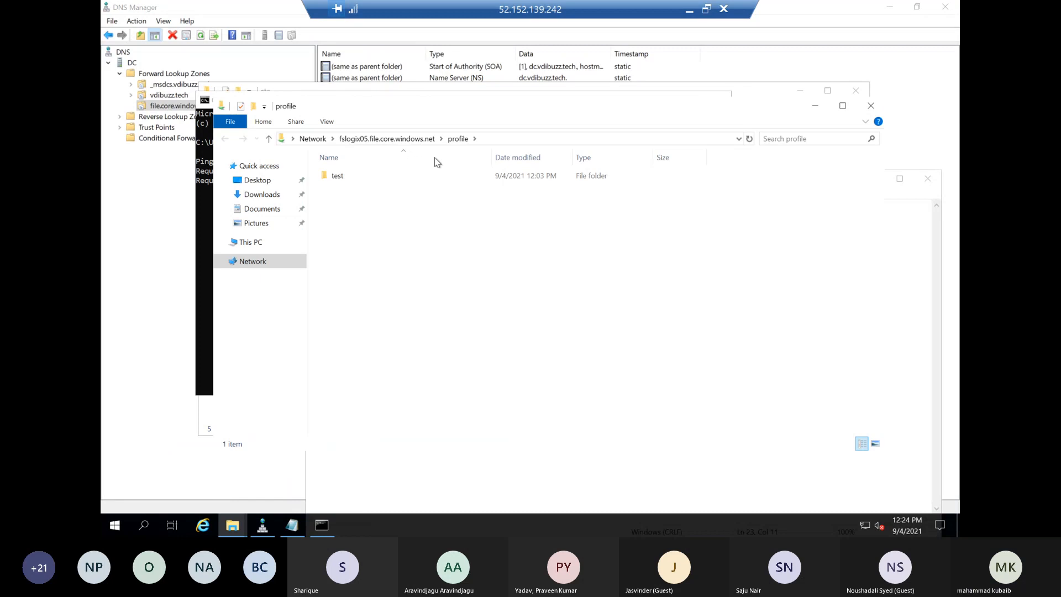
Close the profile share and etc folder windows, and minimize the hosts file and Command Prompt to reveal the DNS zone records
{"action": "left_click", "coordinate": [870, 105]}
{"action": "left_click", "coordinate": [856, 93]}
{"action": "left_click", "coordinate": [877, 181]}
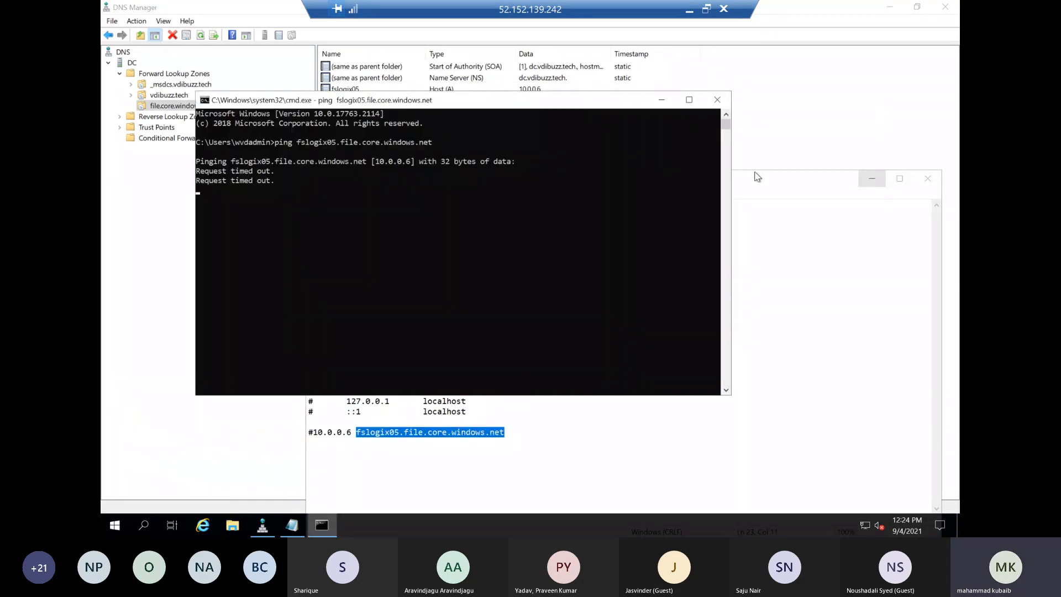
{"action": "left_click", "coordinate": [661, 101]}
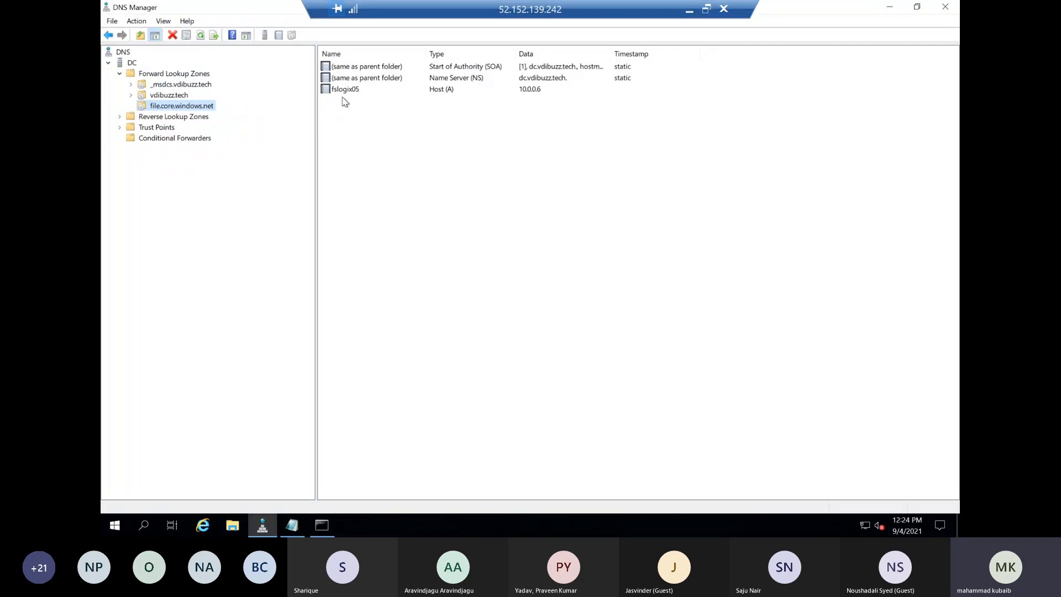
Switch to the Azure portal, examine the privatelink.file.core.windows.net private DNS zone and its record sets, and close the zone
{"action": "left_click", "coordinate": [690, 12]}
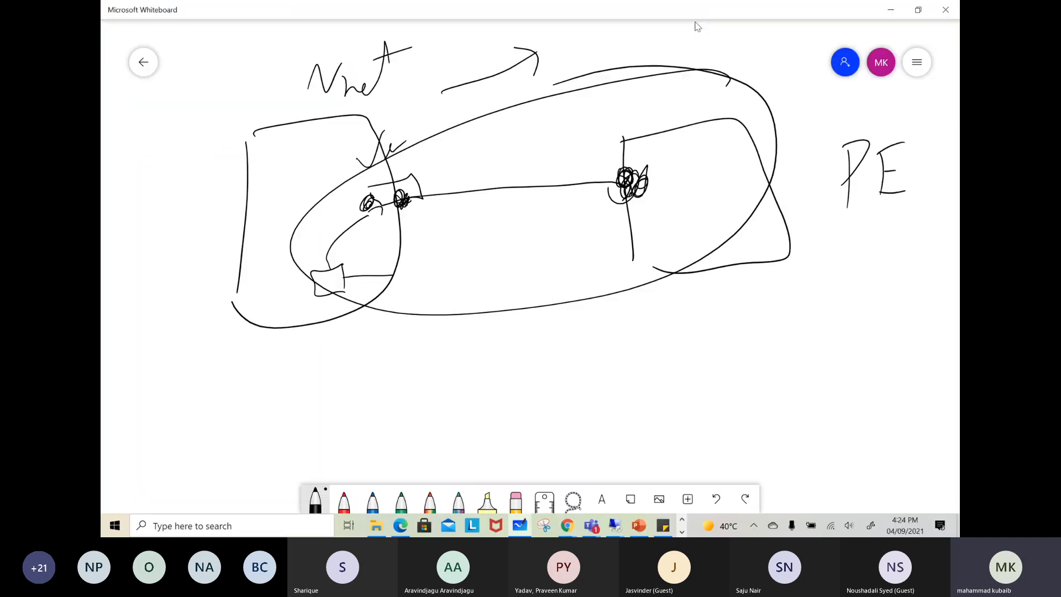
{"action": "left_click", "coordinate": [890, 10]}
{"action": "left_click", "coordinate": [390, 54]}
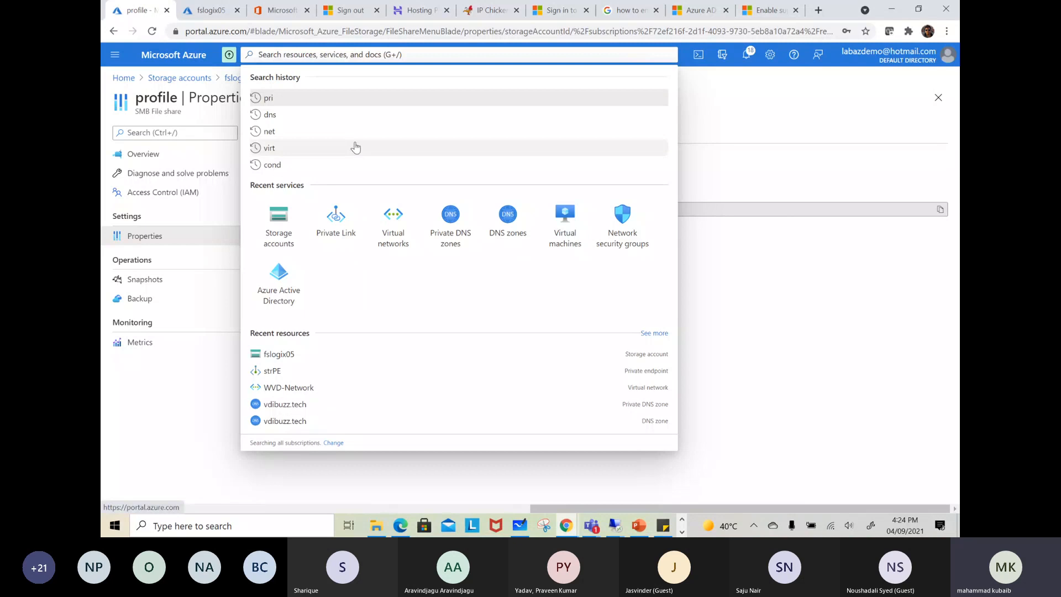
{"action": "type", "text": "priv"}
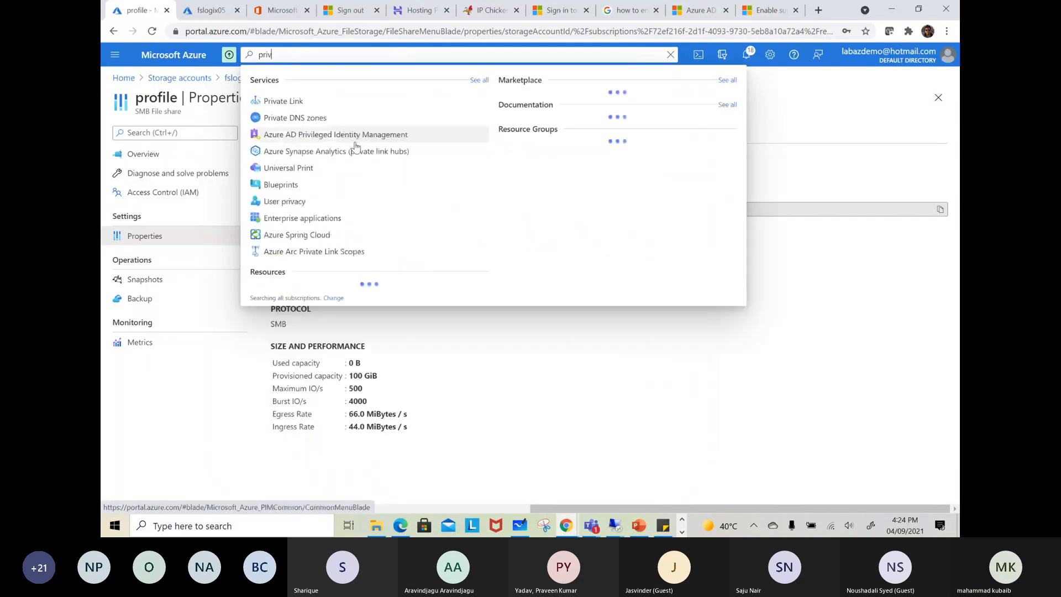
{"action": "left_click", "coordinate": [324, 118]}
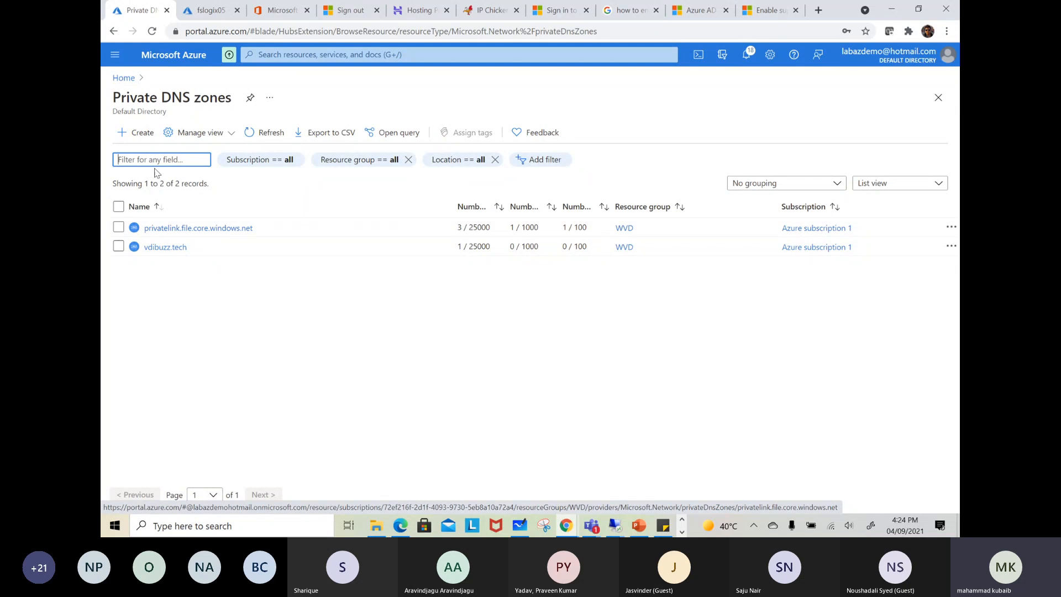
{"action": "left_click", "coordinate": [171, 230]}
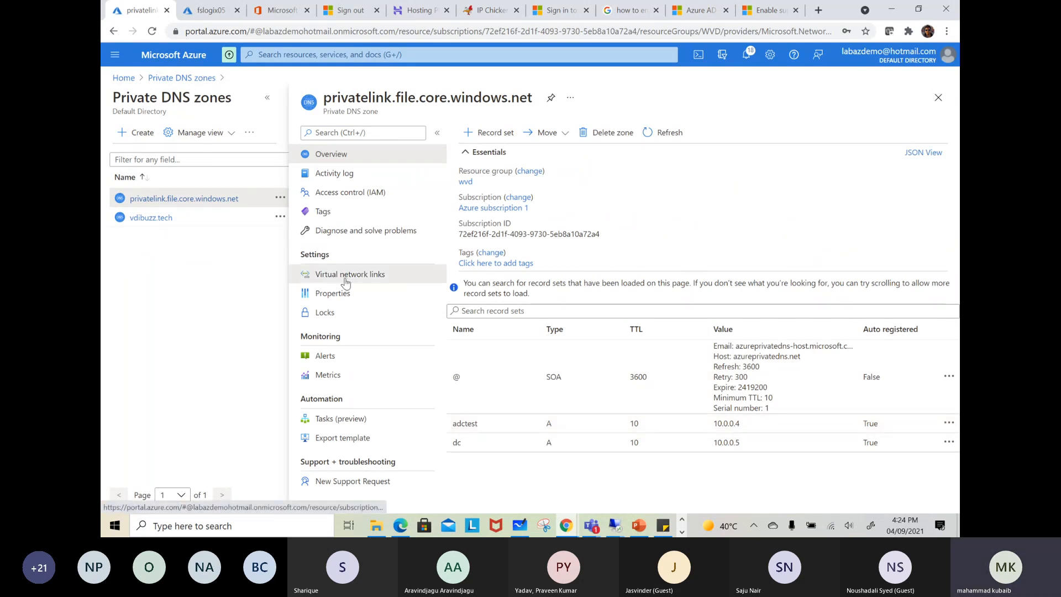
{"action": "left_click", "coordinate": [326, 275]}
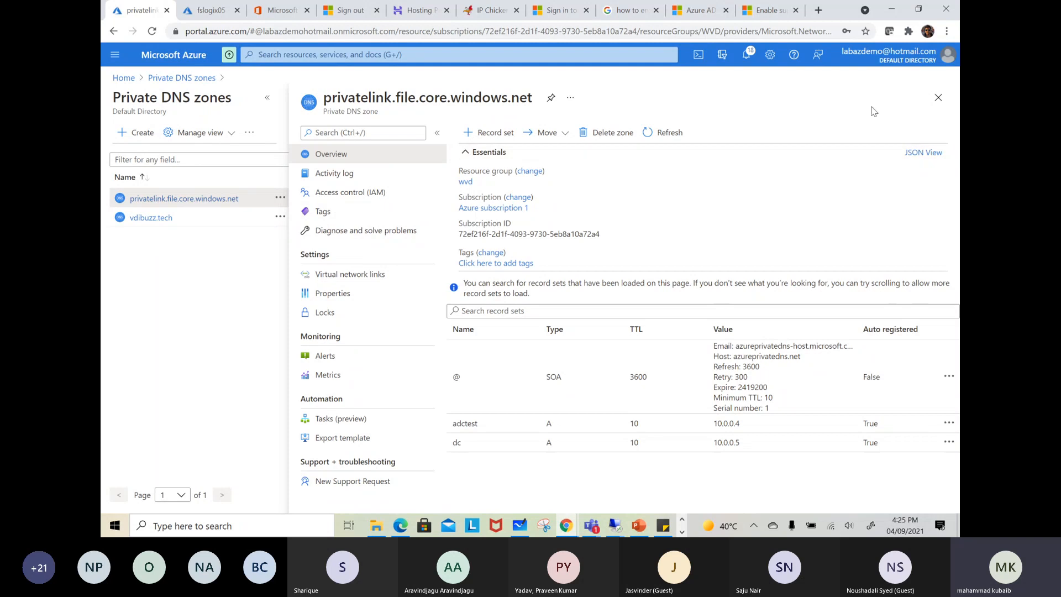
{"action": "left_click", "coordinate": [937, 98]}
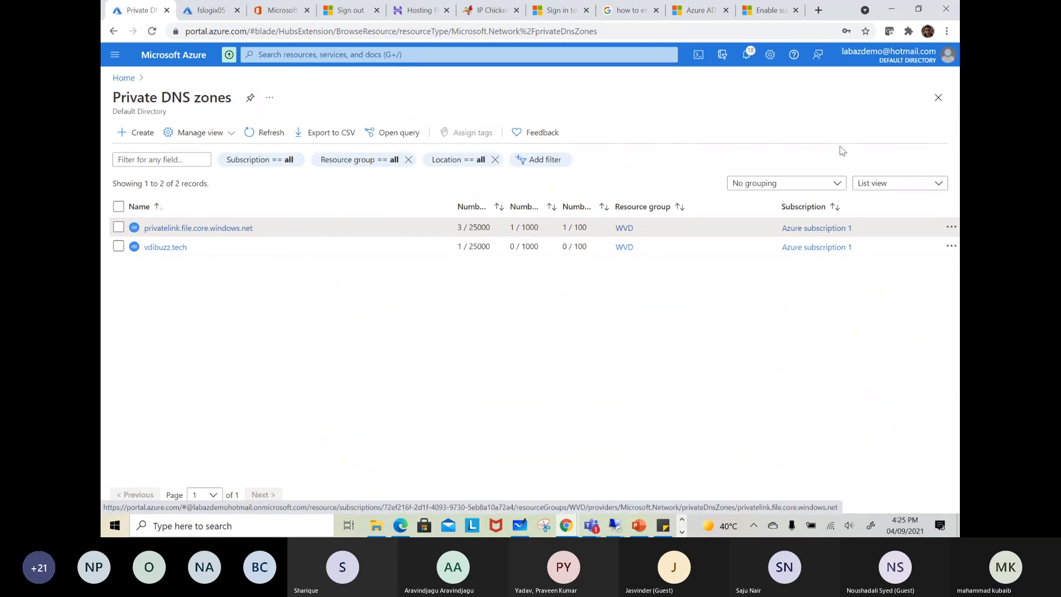
{"action": "left_click", "coordinate": [593, 524]}
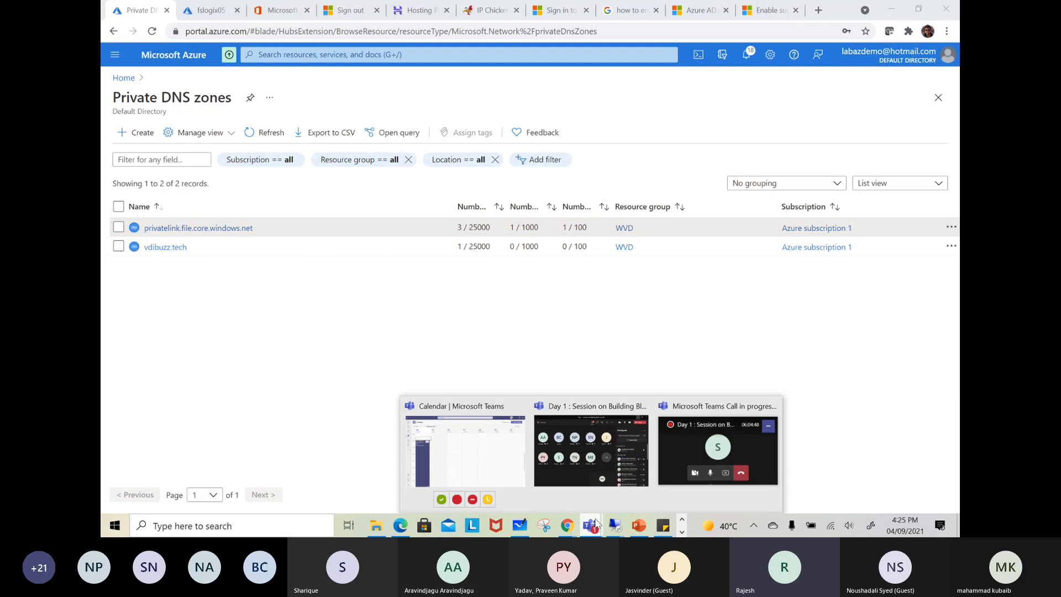
{"action": "left_click", "coordinate": [610, 319]}
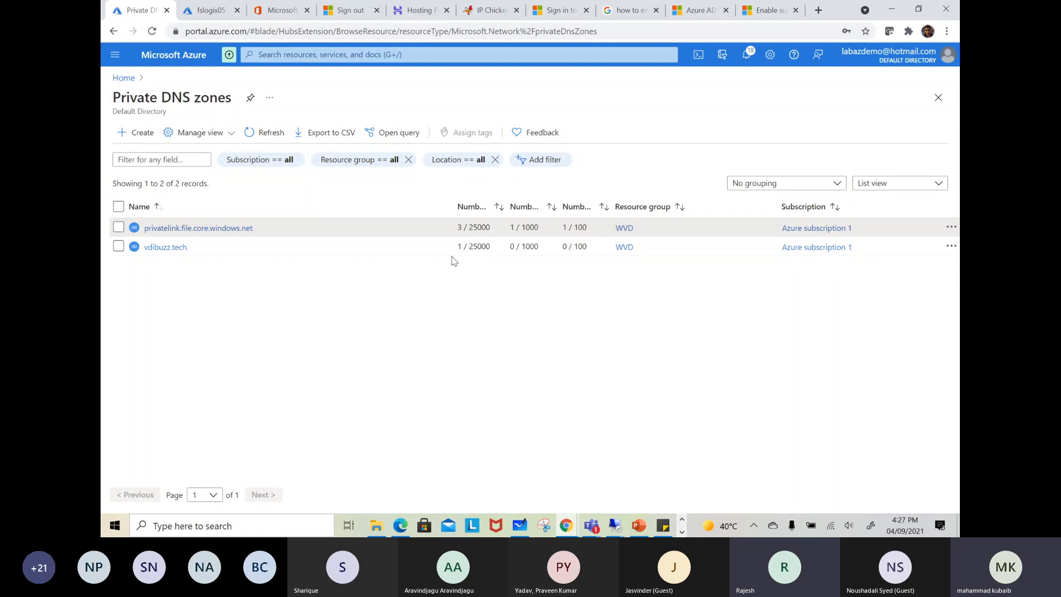
{"action": "left_click", "coordinate": [595, 529]}
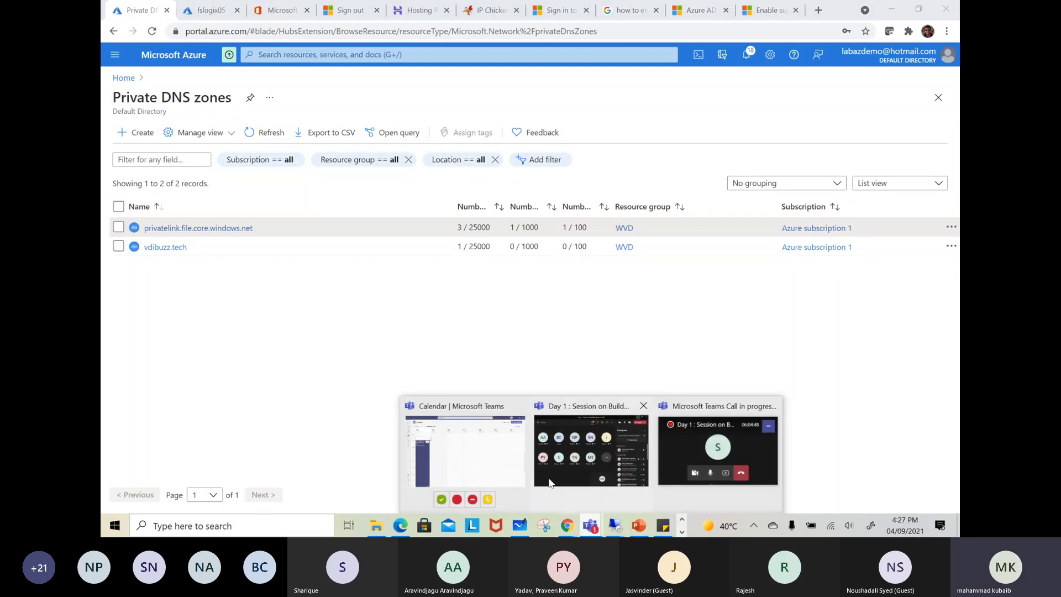
{"action": "left_click", "coordinate": [556, 457]}
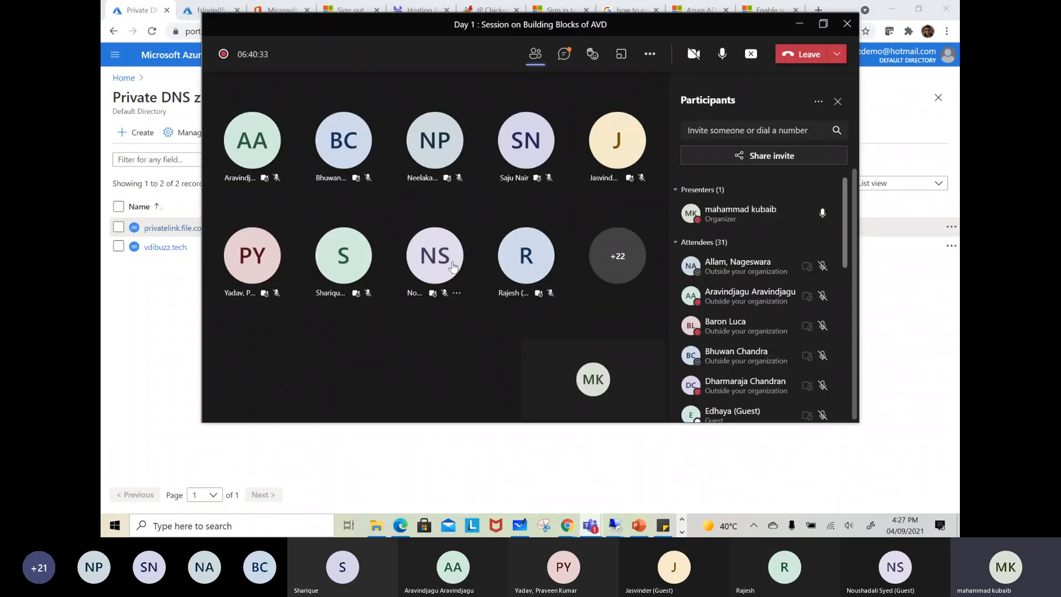
{"action": "mouse_move", "coordinate": [452, 266]}
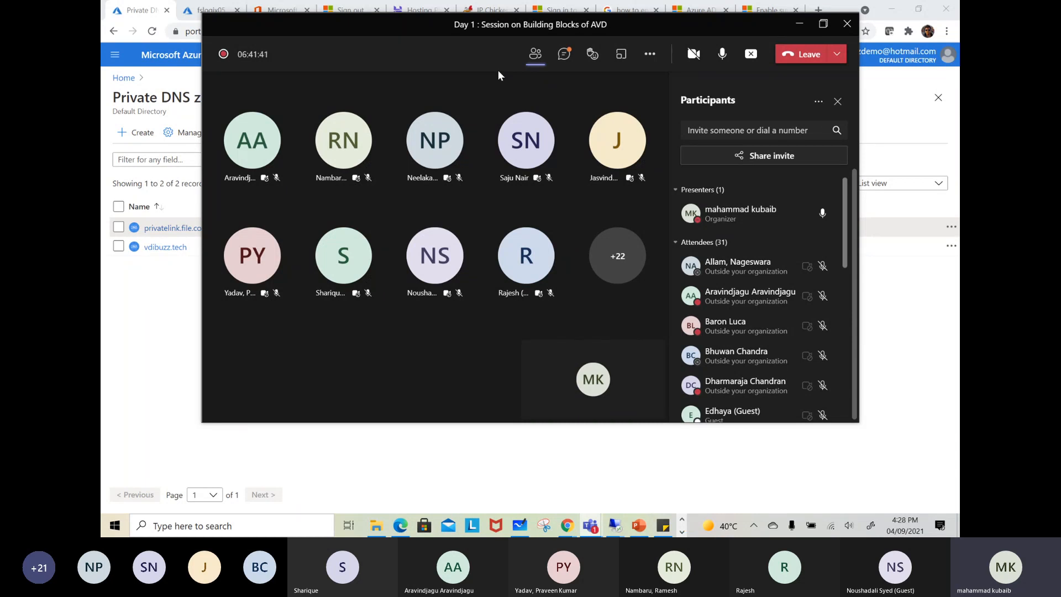
{"action": "left_click", "coordinate": [799, 26]}
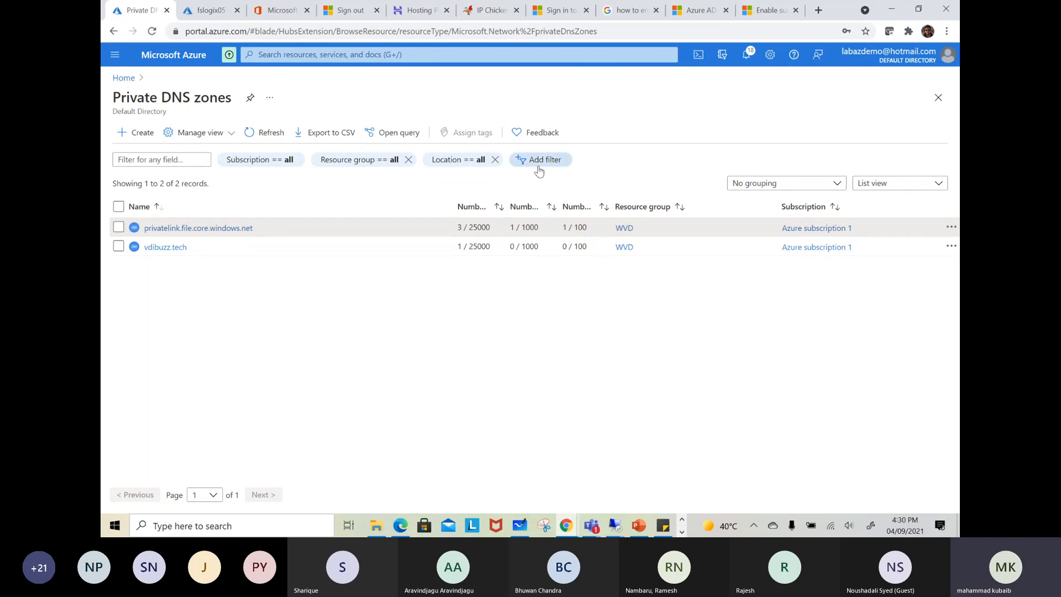
{"action": "left_click", "coordinate": [824, 443]}
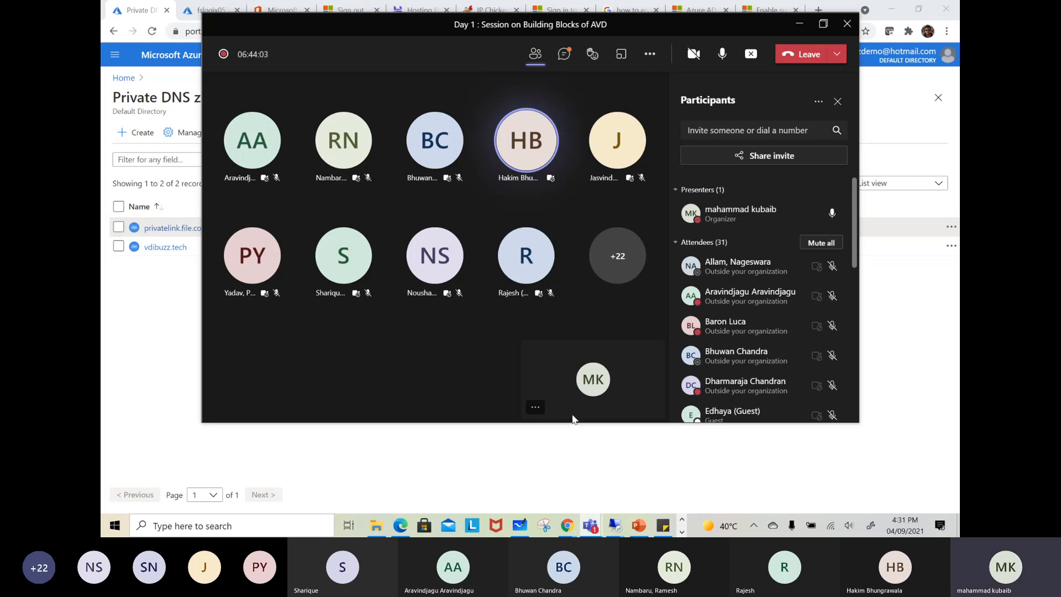
{"action": "left_click", "coordinate": [804, 28]}
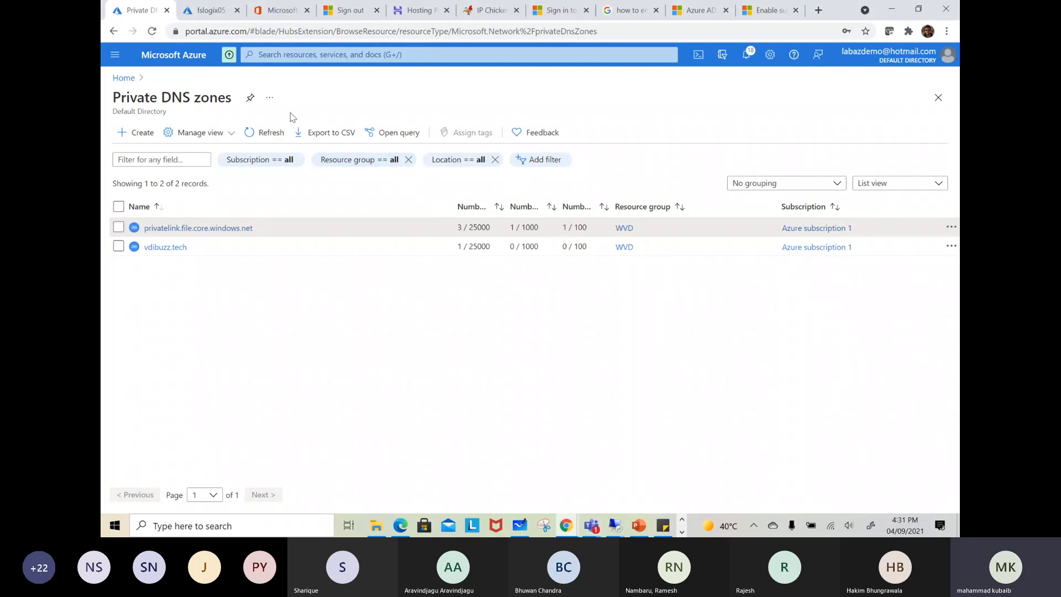
Switch to Microsoft Whiteboard and sketch two check-marked boxes inside an oval below the existing diagram, with a handwritten label beside the oval
{"action": "left_click", "coordinate": [129, 78]}
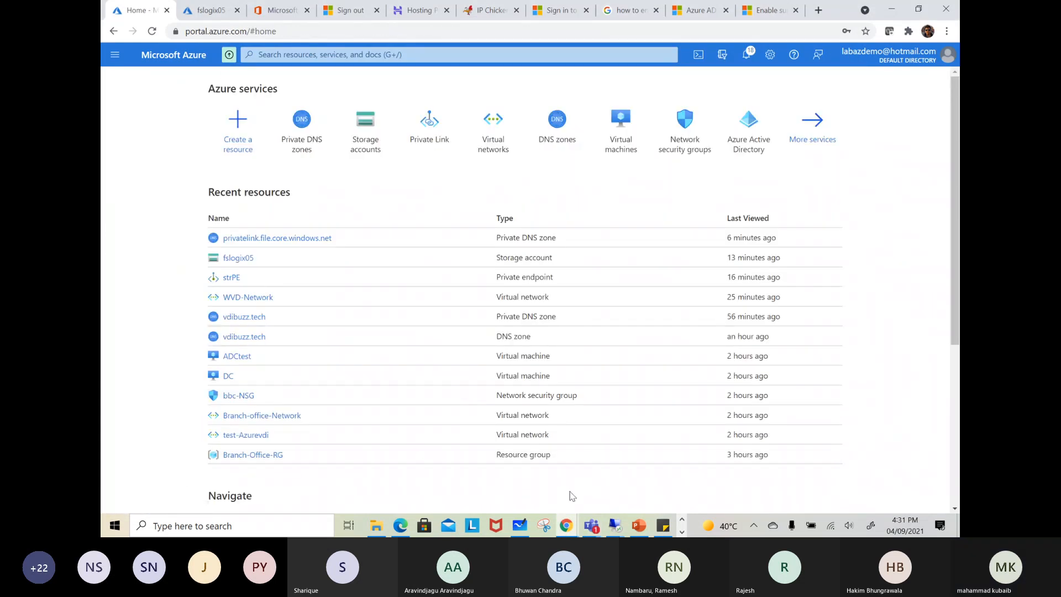
{"action": "left_click", "coordinate": [523, 525]}
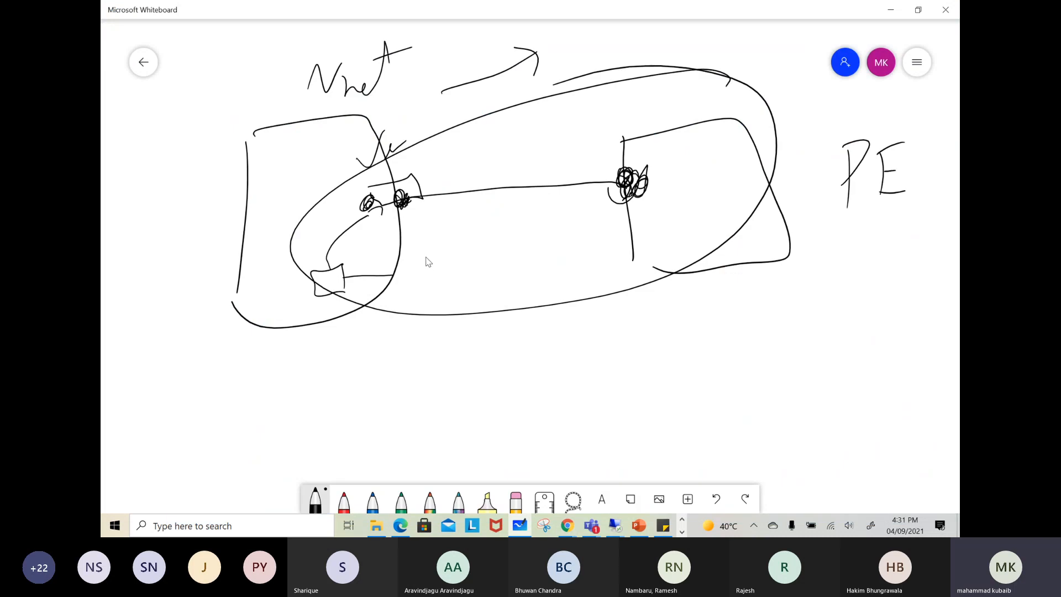
{"action": "mouse_move", "coordinate": [647, 342]}
{"action": "left_mouse_down"}
{"action": "mouse_move", "coordinate": [655, 393]}
{"action": "mouse_move", "coordinate": [674, 402]}
{"action": "left_mouse_up"}
{"action": "left_click_drag", "start_coordinate": [452, 357], "coordinate": [465, 418]}
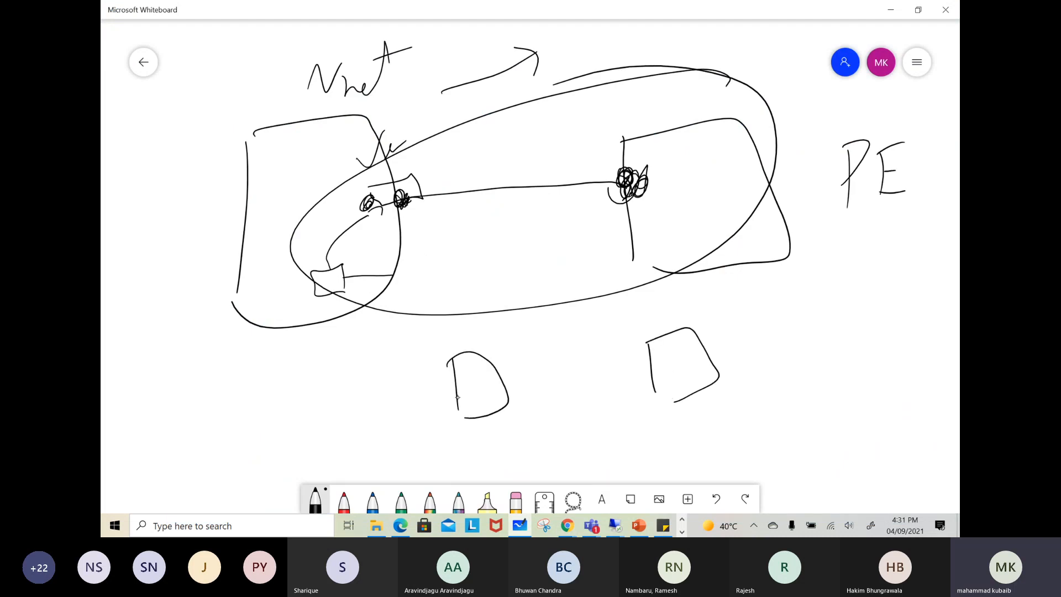
{"action": "mouse_move", "coordinate": [735, 313]}
{"action": "left_mouse_down"}
{"action": "mouse_move", "coordinate": [390, 382]}
{"action": "mouse_move", "coordinate": [768, 332]}
{"action": "mouse_move", "coordinate": [714, 301]}
{"action": "left_mouse_up"}
{"action": "left_click_drag", "start_coordinate": [807, 316], "coordinate": [809, 319]}
{"action": "mouse_move", "coordinate": [832, 316]}
{"action": "left_mouse_down"}
{"action": "mouse_move", "coordinate": [832, 334]}
{"action": "mouse_move", "coordinate": [865, 308]}
{"action": "left_mouse_up"}
{"action": "left_click_drag", "start_coordinate": [895, 303], "coordinate": [916, 303]}
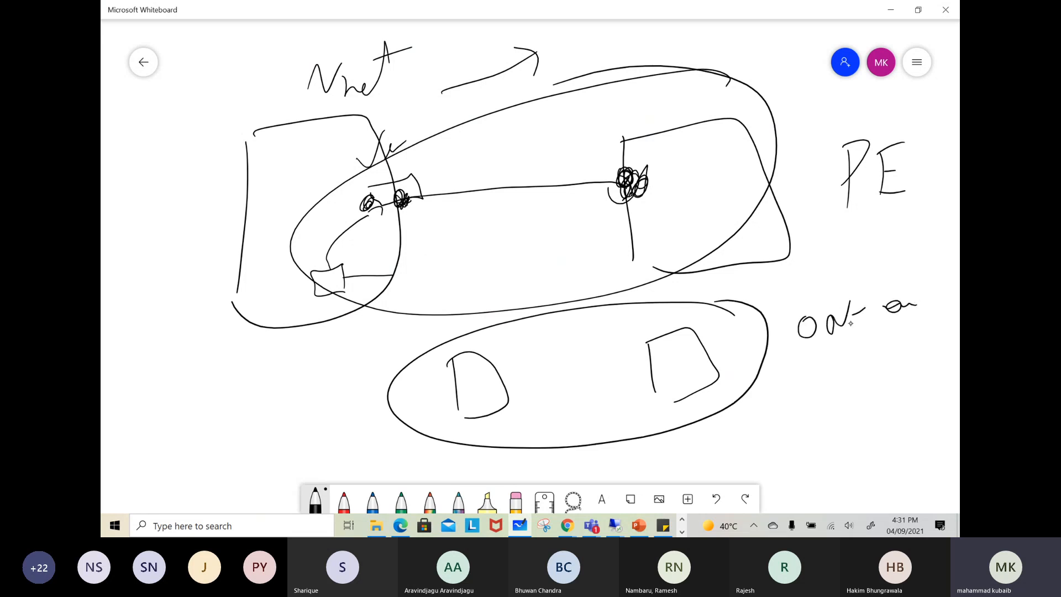
{"action": "left_click_drag", "start_coordinate": [674, 349], "coordinate": [744, 327]}
{"action": "left_click_drag", "start_coordinate": [466, 374], "coordinate": [553, 322]}
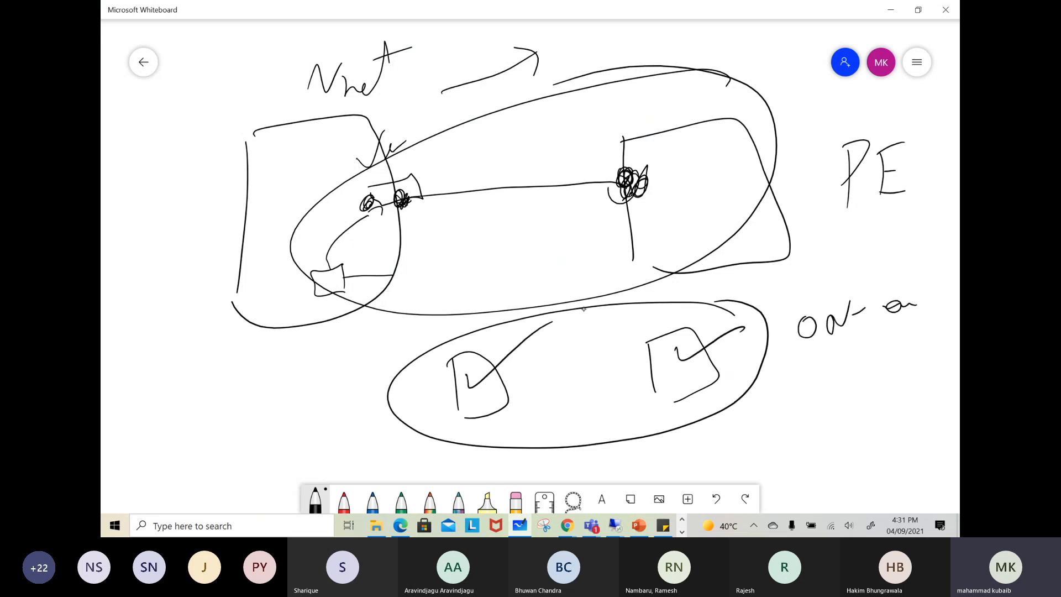
Sketch a divided enclosure beside the oval, add a small labelled box inside it, and strike two slashes across its edge
{"action": "mouse_move", "coordinate": [125, 372]}
{"action": "left_mouse_down"}
{"action": "mouse_move", "coordinate": [287, 353]}
{"action": "mouse_move", "coordinate": [269, 442]}
{"action": "mouse_move", "coordinate": [119, 385]}
{"action": "left_mouse_up"}
{"action": "left_click_drag", "start_coordinate": [206, 350], "coordinate": [239, 423]}
{"action": "mouse_move", "coordinate": [270, 370]}
{"action": "left_mouse_down"}
{"action": "mouse_move", "coordinate": [314, 376]}
{"action": "mouse_move", "coordinate": [280, 412]}
{"action": "left_mouse_up"}
{"action": "mouse_move", "coordinate": [312, 354]}
{"action": "left_mouse_down"}
{"action": "mouse_move", "coordinate": [320, 388]}
{"action": "mouse_move", "coordinate": [353, 358]}
{"action": "left_mouse_up"}
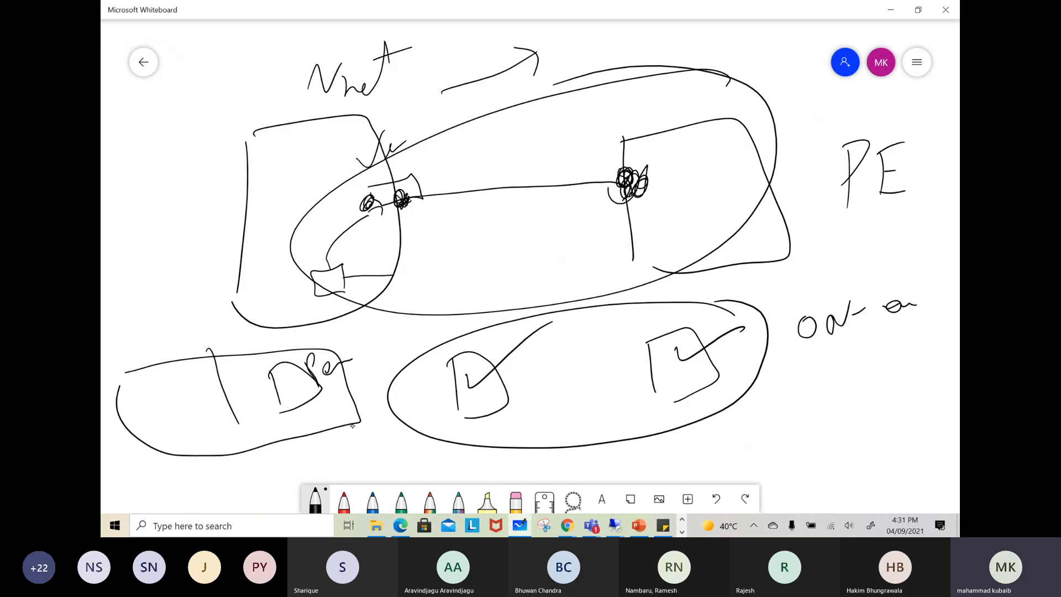
{"action": "left_click_drag", "start_coordinate": [292, 449], "coordinate": [365, 351]}
{"action": "left_click_drag", "start_coordinate": [313, 441], "coordinate": [371, 358]}
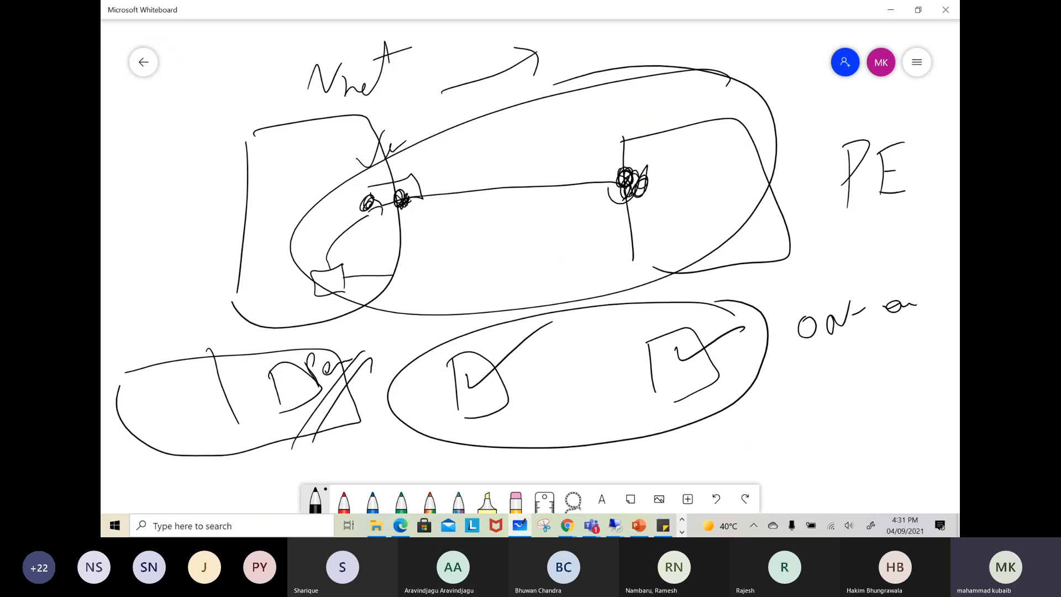
Sketch a box with arrows to and from a scribbled second box beside the Vnet, and retrace the box in the divided enclosure
{"action": "left_click_drag", "start_coordinate": [124, 169], "coordinate": [136, 218]}
{"action": "left_click_drag", "start_coordinate": [127, 165], "coordinate": [148, 222]}
{"action": "mouse_move", "coordinate": [174, 102]}
{"action": "left_mouse_down"}
{"action": "mouse_move", "coordinate": [215, 134]}
{"action": "mouse_move", "coordinate": [247, 96]}
{"action": "mouse_move", "coordinate": [226, 133]}
{"action": "left_mouse_up"}
{"action": "mouse_move", "coordinate": [204, 88]}
{"action": "left_mouse_down"}
{"action": "mouse_move", "coordinate": [195, 105]}
{"action": "mouse_move", "coordinate": [225, 94]}
{"action": "left_mouse_up"}
{"action": "mouse_move", "coordinate": [139, 196]}
{"action": "left_mouse_down"}
{"action": "mouse_move", "coordinate": [203, 115]}
{"action": "mouse_move", "coordinate": [205, 135]}
{"action": "left_mouse_up"}
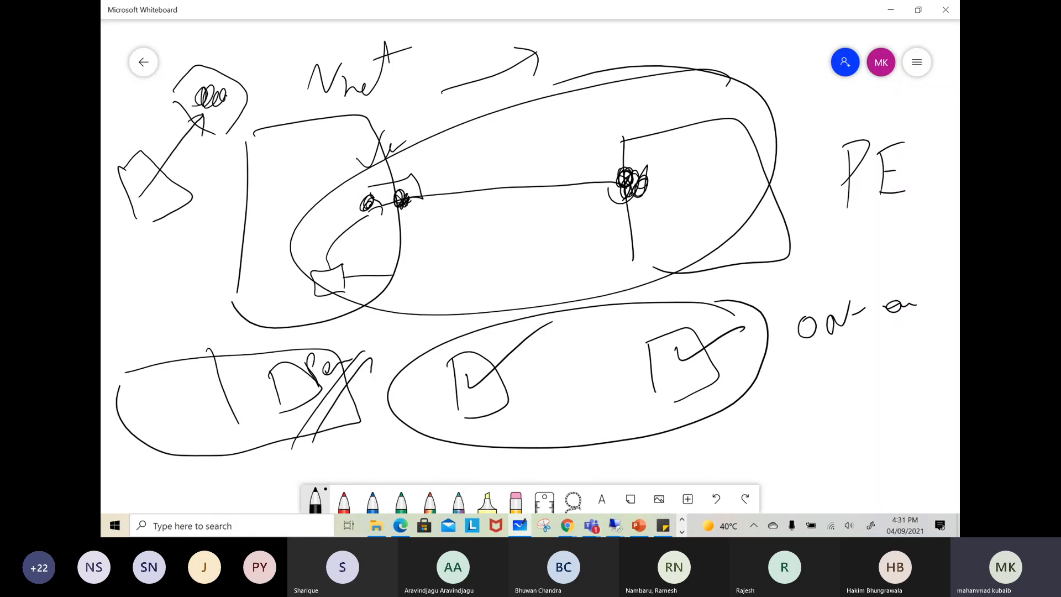
{"action": "left_click_drag", "start_coordinate": [166, 180], "coordinate": [170, 189]}
{"action": "left_click_drag", "start_coordinate": [180, 162], "coordinate": [177, 183]}
{"action": "left_click_drag", "start_coordinate": [192, 119], "coordinate": [210, 115]}
{"action": "mouse_move", "coordinate": [273, 365]}
{"action": "left_mouse_down"}
{"action": "mouse_move", "coordinate": [290, 405]}
{"action": "mouse_move", "coordinate": [312, 356]}
{"action": "mouse_move", "coordinate": [289, 412]}
{"action": "left_mouse_up"}
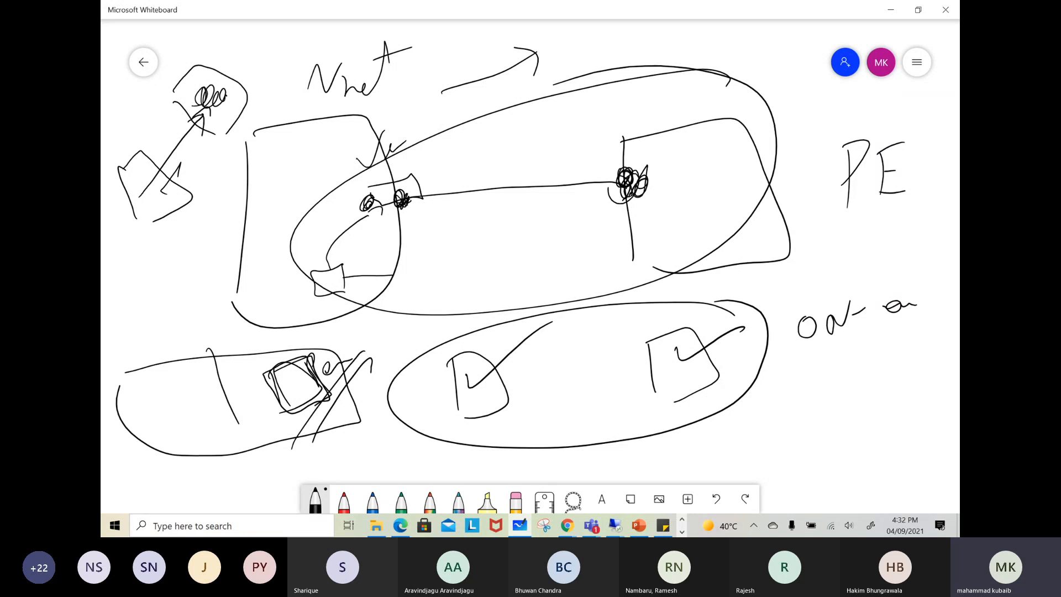
Clear the whiteboard canvas and sketch a box with a curved arrow beside it pointing away
{"action": "left_click", "coordinate": [916, 62]}
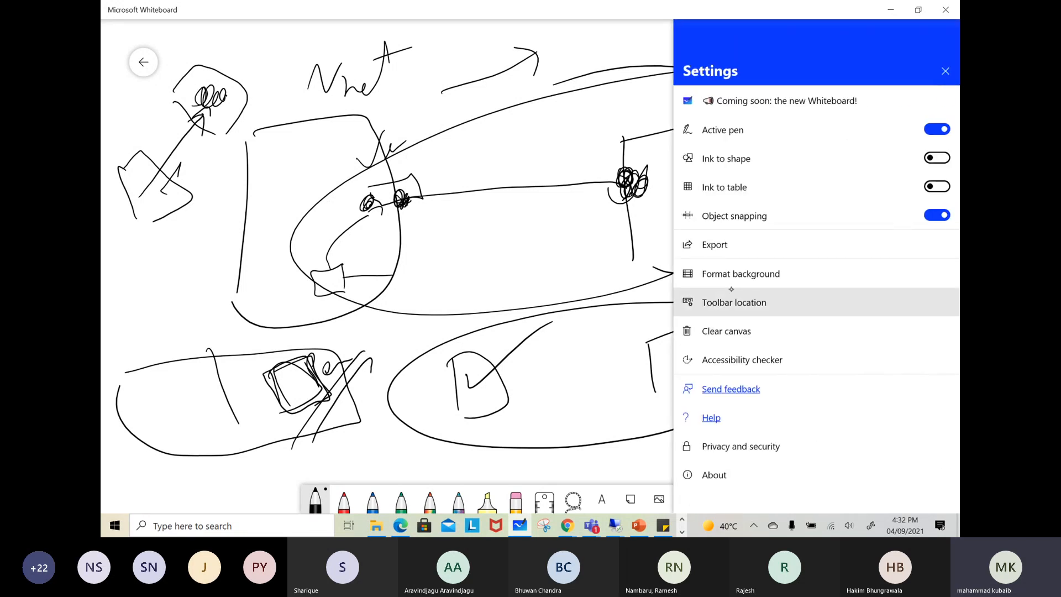
{"action": "left_click", "coordinate": [726, 331]}
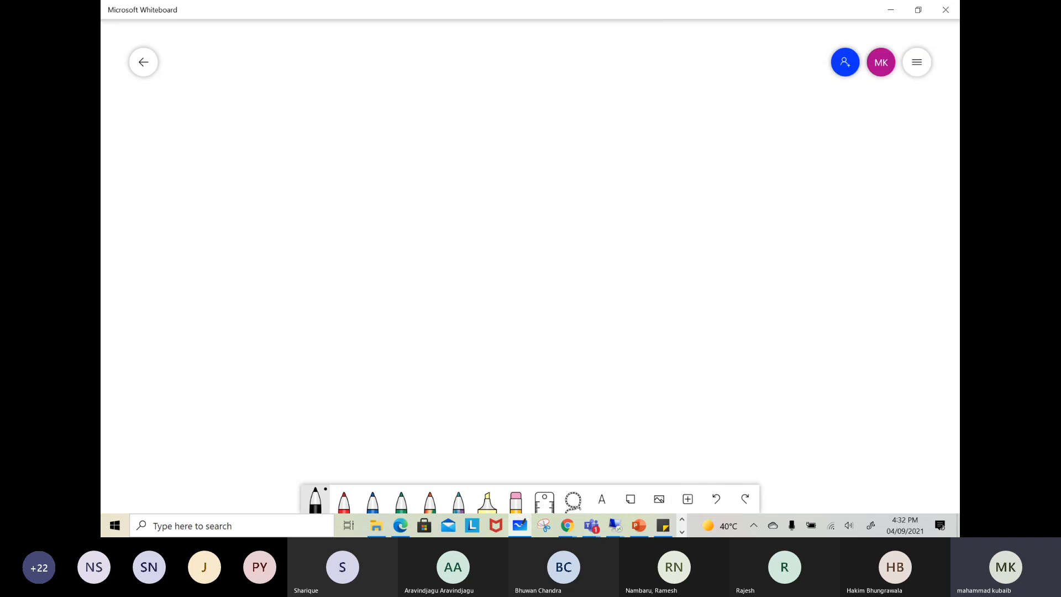
{"action": "left_click_drag", "start_coordinate": [638, 129], "coordinate": [636, 212]}
{"action": "mouse_move", "coordinate": [628, 130]}
{"action": "left_mouse_down"}
{"action": "mouse_move", "coordinate": [635, 124]}
{"action": "mouse_move", "coordinate": [655, 221]}
{"action": "left_mouse_up"}
{"action": "left_click_drag", "start_coordinate": [572, 111], "coordinate": [456, 147]}
{"action": "left_click_drag", "start_coordinate": [461, 125], "coordinate": [459, 156]}
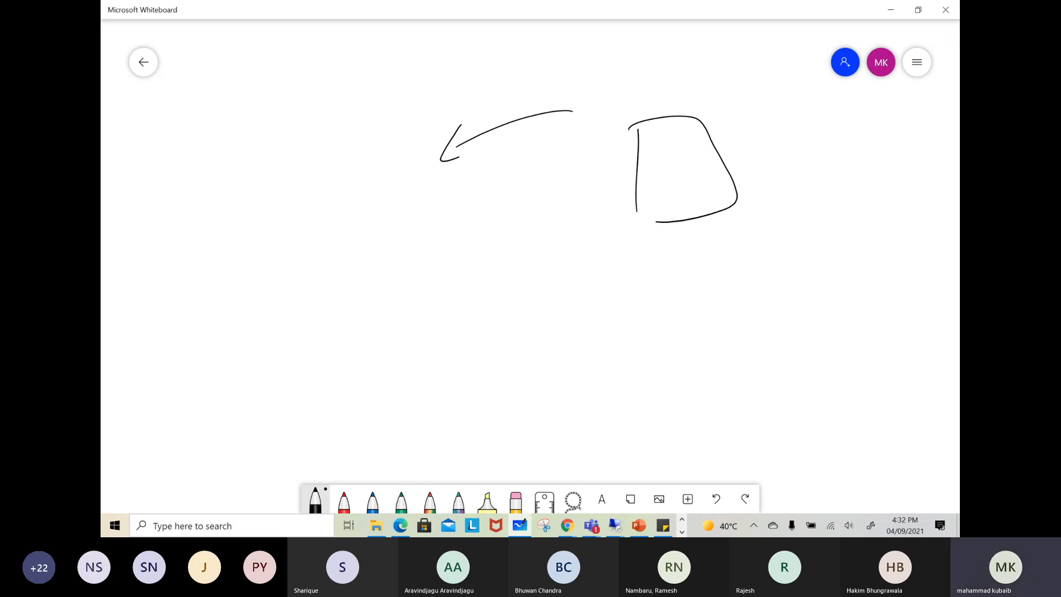
Outline the box again, add an arrow from it to a handwritten label, and draw a long curved arrow towards a double slanted line
{"action": "mouse_move", "coordinate": [652, 114]}
{"action": "left_mouse_down"}
{"action": "mouse_move", "coordinate": [623, 214]}
{"action": "mouse_move", "coordinate": [757, 166]}
{"action": "mouse_move", "coordinate": [658, 103]}
{"action": "mouse_move", "coordinate": [756, 172]}
{"action": "left_mouse_up"}
{"action": "left_click_drag", "start_coordinate": [711, 109], "coordinate": [752, 171]}
{"action": "mouse_move", "coordinate": [666, 158]}
{"action": "left_mouse_down"}
{"action": "mouse_move", "coordinate": [788, 143]}
{"action": "mouse_move", "coordinate": [789, 158]}
{"action": "mouse_move", "coordinate": [819, 178]}
{"action": "mouse_move", "coordinate": [833, 147]}
{"action": "left_mouse_up"}
{"action": "left_click_drag", "start_coordinate": [822, 165], "coordinate": [876, 159]}
{"action": "mouse_move", "coordinate": [673, 144]}
{"action": "left_mouse_down"}
{"action": "mouse_move", "coordinate": [464, 115]}
{"action": "mouse_move", "coordinate": [358, 175]}
{"action": "left_mouse_up"}
{"action": "left_click_drag", "start_coordinate": [349, 165], "coordinate": [379, 187]}
{"action": "left_click_drag", "start_coordinate": [244, 271], "coordinate": [420, 188]}
Draw a vertical dividing line and sketch a double-outlined box with two check marks below the first box, linked by an arrow
{"action": "left_click_drag", "start_coordinate": [615, 42], "coordinate": [630, 409]}
{"action": "mouse_move", "coordinate": [660, 278]}
{"action": "left_mouse_down"}
{"action": "mouse_move", "coordinate": [749, 390]}
{"action": "mouse_move", "coordinate": [661, 300]}
{"action": "left_mouse_up"}
{"action": "left_click_drag", "start_coordinate": [711, 276], "coordinate": [862, 275]}
{"action": "mouse_move", "coordinate": [705, 332]}
{"action": "left_mouse_down"}
{"action": "mouse_move", "coordinate": [741, 345]}
{"action": "mouse_move", "coordinate": [822, 315]}
{"action": "left_mouse_up"}
{"action": "mouse_move", "coordinate": [664, 405]}
{"action": "left_mouse_down"}
{"action": "mouse_move", "coordinate": [708, 427]}
{"action": "mouse_move", "coordinate": [748, 424]}
{"action": "left_mouse_up"}
{"action": "mouse_move", "coordinate": [732, 263]}
{"action": "left_mouse_down"}
{"action": "mouse_move", "coordinate": [770, 330]}
{"action": "mouse_move", "coordinate": [745, 424]}
{"action": "left_mouse_up"}
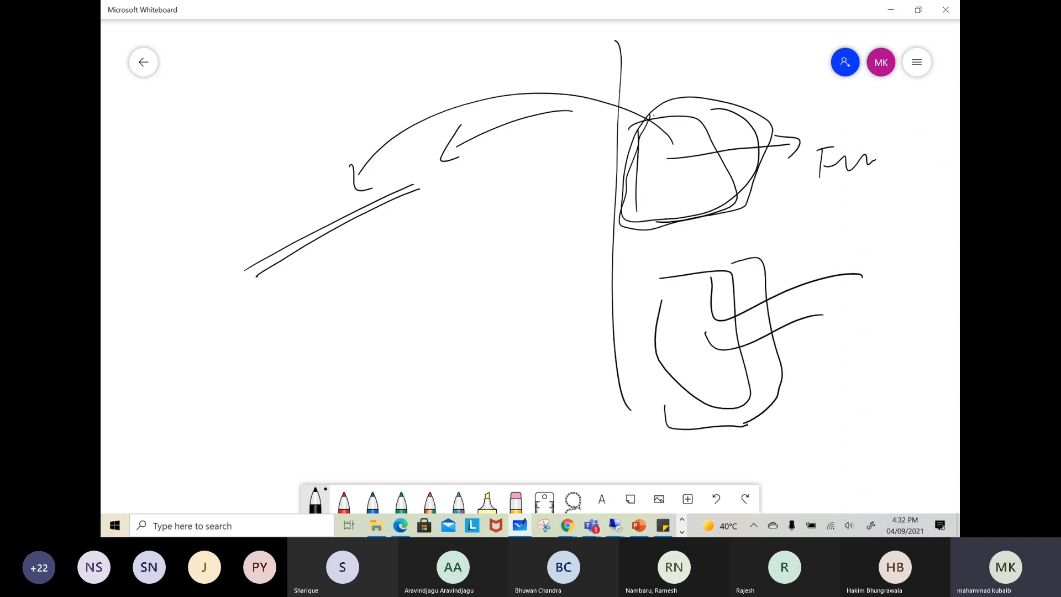
{"action": "left_click_drag", "start_coordinate": [672, 234], "coordinate": [722, 269]}
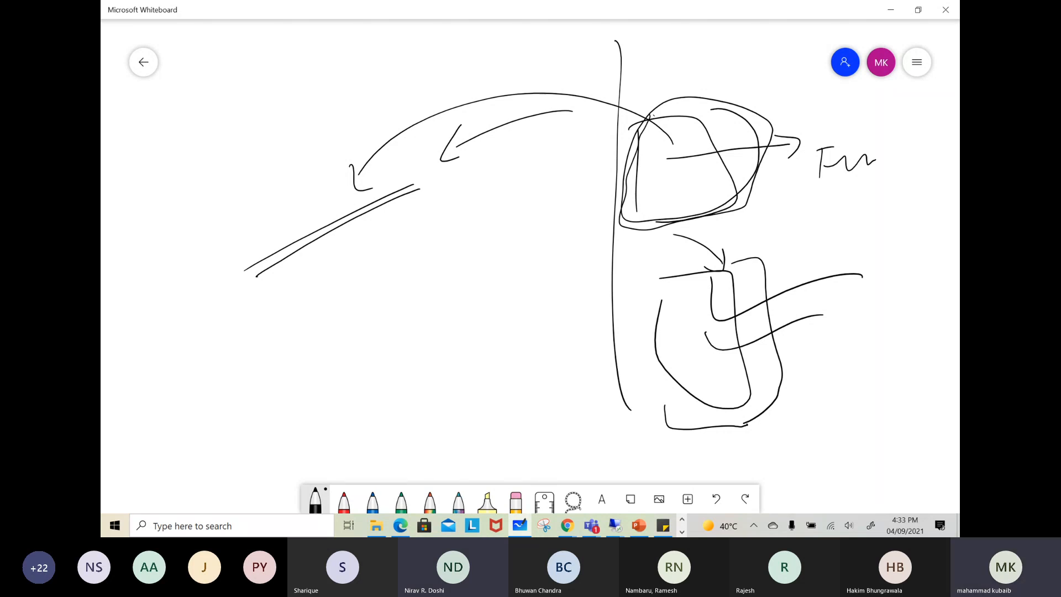
Sketch two boxes with outgoing arrows across the dividing line, add a check stroke and crossing marks, and bracket the boxes with two dashes
{"action": "mouse_move", "coordinate": [327, 291]}
{"action": "left_mouse_down"}
{"action": "mouse_move", "coordinate": [361, 280]}
{"action": "mouse_move", "coordinate": [318, 302]}
{"action": "left_mouse_up"}
{"action": "mouse_move", "coordinate": [382, 328]}
{"action": "left_mouse_down"}
{"action": "mouse_move", "coordinate": [465, 310]}
{"action": "mouse_move", "coordinate": [467, 326]}
{"action": "left_mouse_up"}
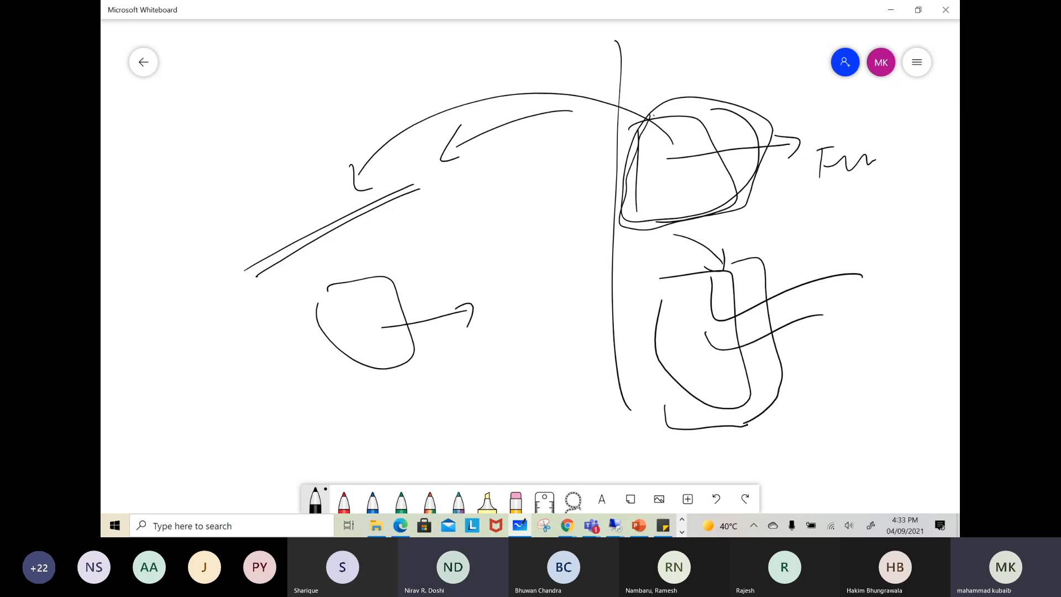
{"action": "left_click_drag", "start_coordinate": [482, 298], "coordinate": [619, 211]}
{"action": "mouse_move", "coordinate": [394, 384]}
{"action": "left_mouse_down"}
{"action": "mouse_move", "coordinate": [422, 456]}
{"action": "mouse_move", "coordinate": [449, 468]}
{"action": "left_mouse_up"}
{"action": "mouse_move", "coordinate": [476, 414]}
{"action": "left_mouse_down"}
{"action": "mouse_move", "coordinate": [569, 366]}
{"action": "mouse_move", "coordinate": [568, 380]}
{"action": "left_mouse_up"}
{"action": "left_click_drag", "start_coordinate": [491, 383], "coordinate": [517, 406]}
{"action": "left_click_drag", "start_coordinate": [521, 360], "coordinate": [556, 422]}
{"action": "left_click_drag", "start_coordinate": [554, 362], "coordinate": [551, 375]}
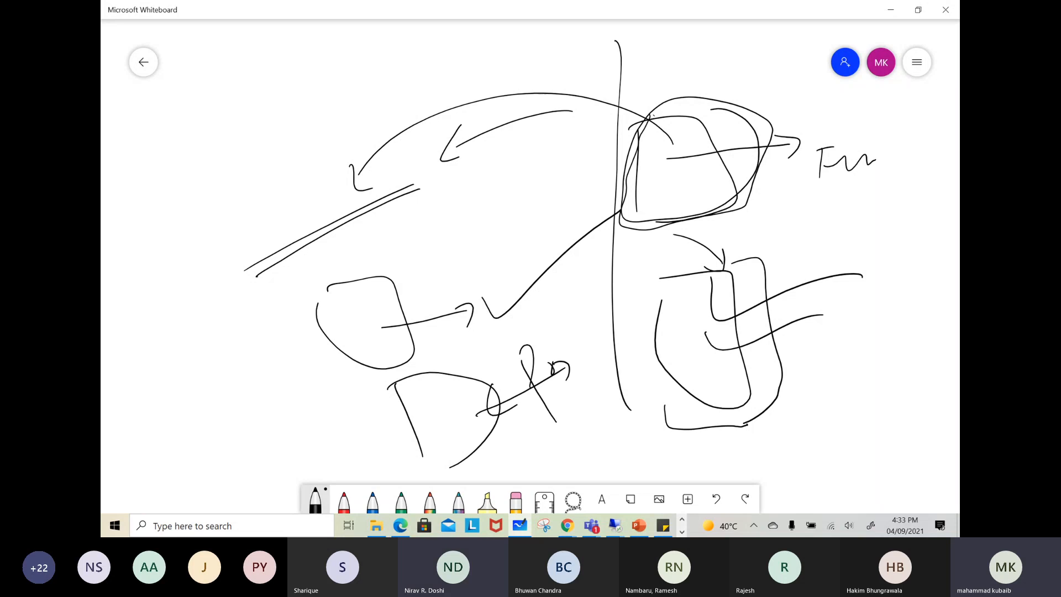
{"action": "left_click_drag", "start_coordinate": [273, 298], "coordinate": [348, 434]}
{"action": "left_click_drag", "start_coordinate": [240, 315], "coordinate": [224, 347]}
{"action": "left_click_drag", "start_coordinate": [266, 401], "coordinate": [252, 415]}
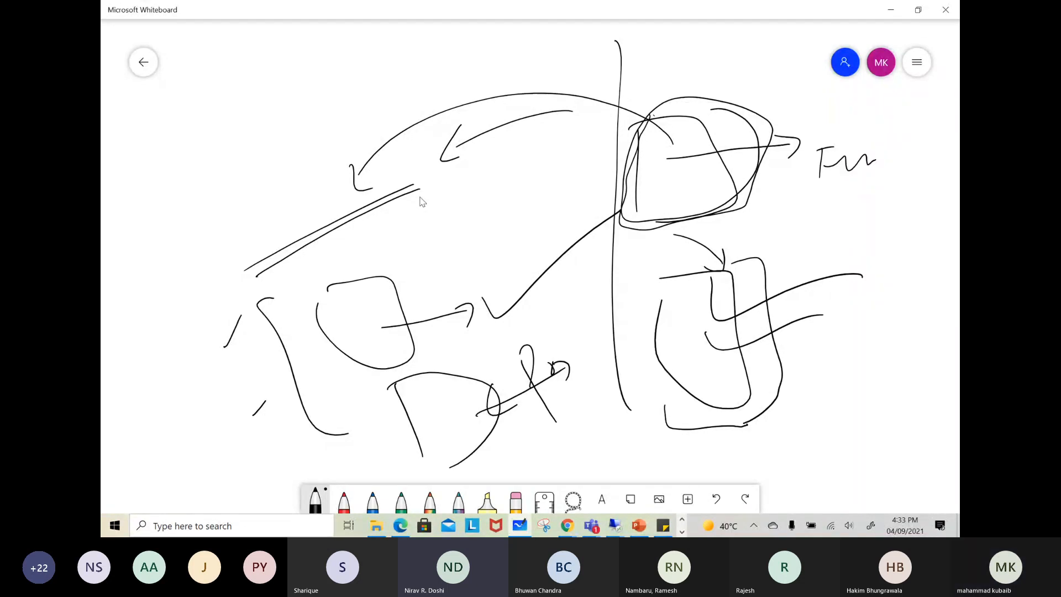
Write two double-underlined labels above the slanted lines and sketch two small boxes with cross marks beyond the bracket
{"action": "mouse_move", "coordinate": [192, 98]}
{"action": "left_mouse_down"}
{"action": "mouse_move", "coordinate": [228, 75]}
{"action": "mouse_move", "coordinate": [285, 61]}
{"action": "left_mouse_up"}
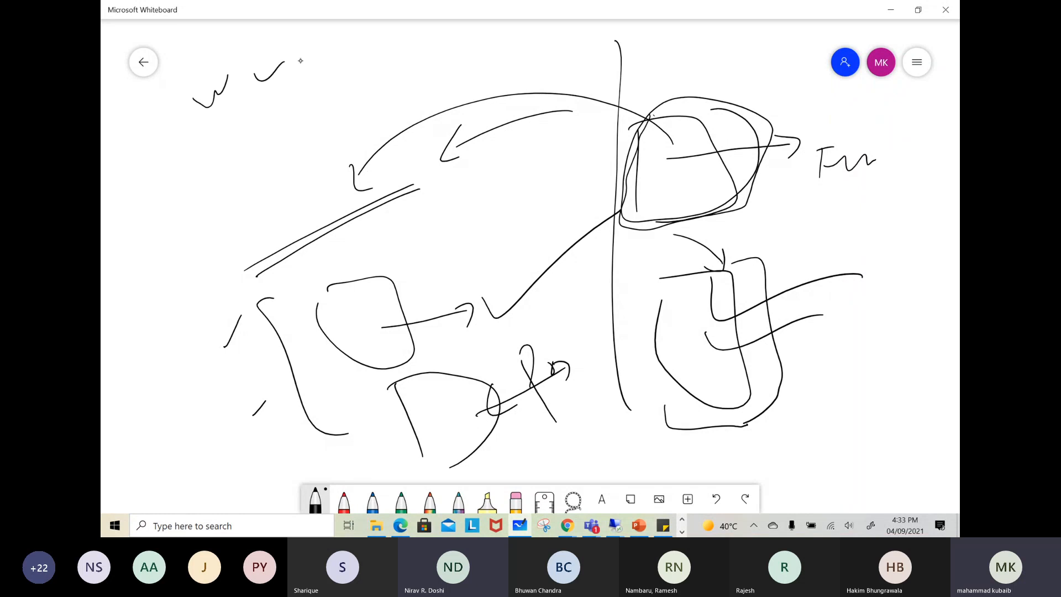
{"action": "left_click_drag", "start_coordinate": [170, 156], "coordinate": [326, 57]}
{"action": "left_click_drag", "start_coordinate": [159, 172], "coordinate": [329, 71]}
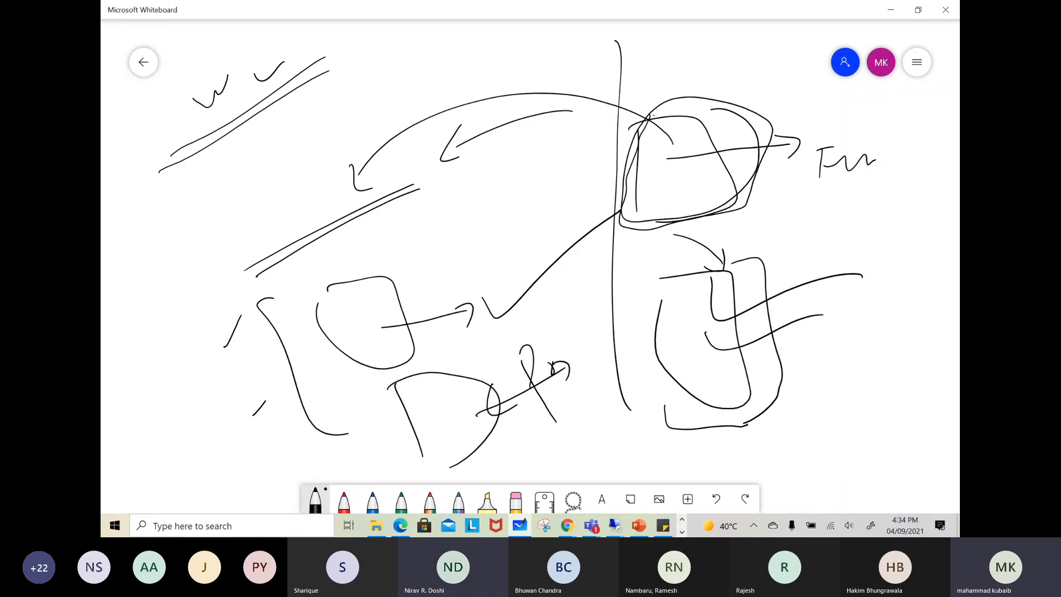
{"action": "mouse_move", "coordinate": [173, 188]}
{"action": "left_mouse_down"}
{"action": "mouse_move", "coordinate": [196, 228]}
{"action": "mouse_move", "coordinate": [186, 171]}
{"action": "mouse_move", "coordinate": [237, 182]}
{"action": "mouse_move", "coordinate": [283, 147]}
{"action": "left_mouse_up"}
{"action": "left_click_drag", "start_coordinate": [304, 145], "coordinate": [342, 122]}
{"action": "left_click_drag", "start_coordinate": [188, 242], "coordinate": [384, 112]}
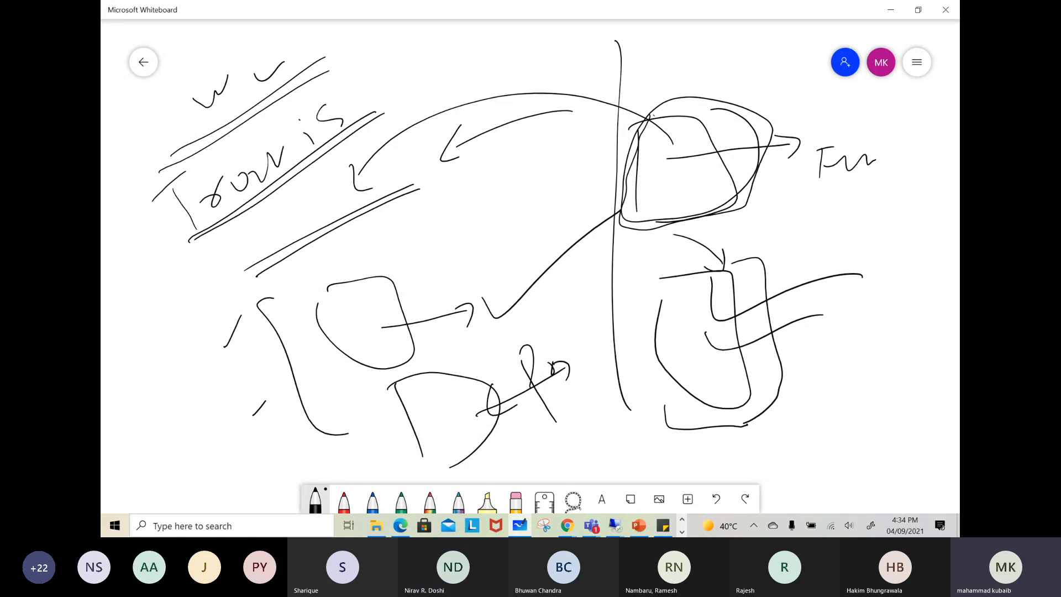
{"action": "mouse_move", "coordinate": [365, 63]}
{"action": "left_mouse_down"}
{"action": "mouse_move", "coordinate": [367, 111]}
{"action": "mouse_move", "coordinate": [382, 79]}
{"action": "left_mouse_up"}
{"action": "left_click_drag", "start_coordinate": [371, 100], "coordinate": [388, 94]}
{"action": "mouse_move", "coordinate": [138, 390]}
{"action": "left_mouse_down"}
{"action": "mouse_move", "coordinate": [165, 436]}
{"action": "mouse_move", "coordinate": [234, 432]}
{"action": "mouse_move", "coordinate": [186, 453]}
{"action": "mouse_move", "coordinate": [197, 492]}
{"action": "left_mouse_up"}
{"action": "left_click_drag", "start_coordinate": [203, 469], "coordinate": [213, 477]}
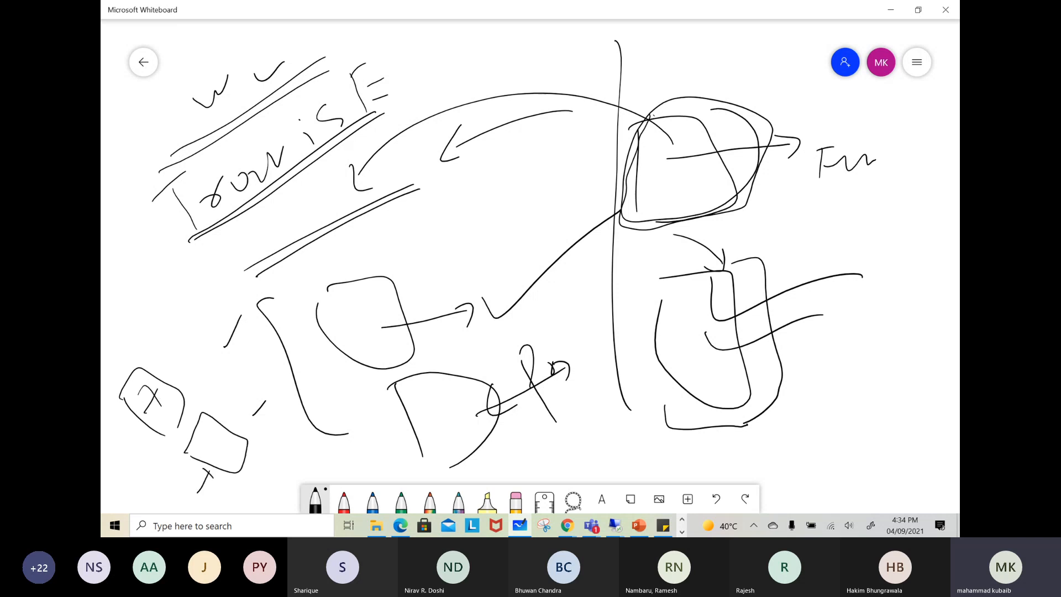
Clear the canvas and sketch a box with a cross above it and a long arrow passing through it
{"action": "left_click", "coordinate": [917, 62]}
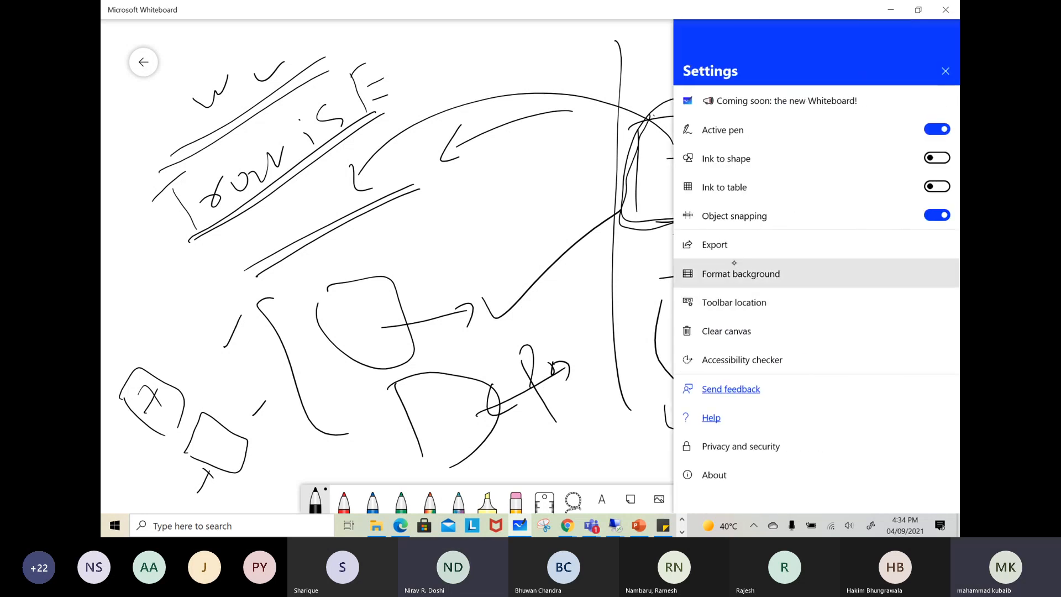
{"action": "left_click", "coordinate": [726, 331]}
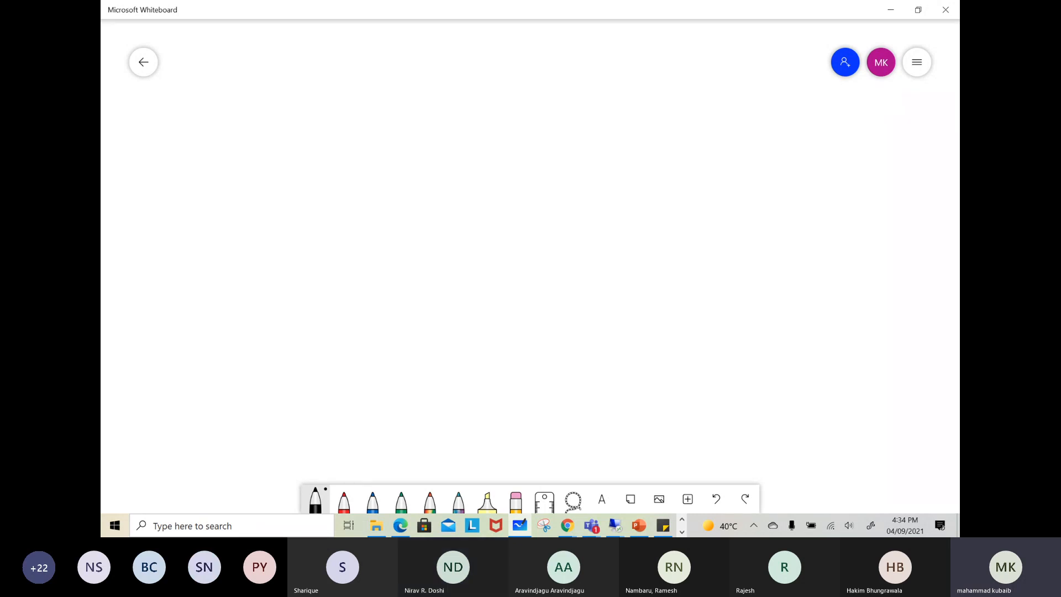
{"action": "left_click_drag", "start_coordinate": [489, 97], "coordinate": [491, 170]}
{"action": "left_click_drag", "start_coordinate": [482, 100], "coordinate": [504, 159]}
{"action": "mouse_move", "coordinate": [618, 45]}
{"action": "left_mouse_down"}
{"action": "mouse_move", "coordinate": [597, 80]}
{"action": "mouse_move", "coordinate": [634, 70]}
{"action": "left_mouse_up"}
{"action": "left_click_drag", "start_coordinate": [442, 133], "coordinate": [608, 130]}
{"action": "mouse_move", "coordinate": [406, 158]}
{"action": "left_mouse_down"}
{"action": "mouse_move", "coordinate": [641, 110]}
{"action": "mouse_move", "coordinate": [591, 116]}
{"action": "left_mouse_up"}
{"action": "left_click_drag", "start_coordinate": [449, 127], "coordinate": [426, 150]}
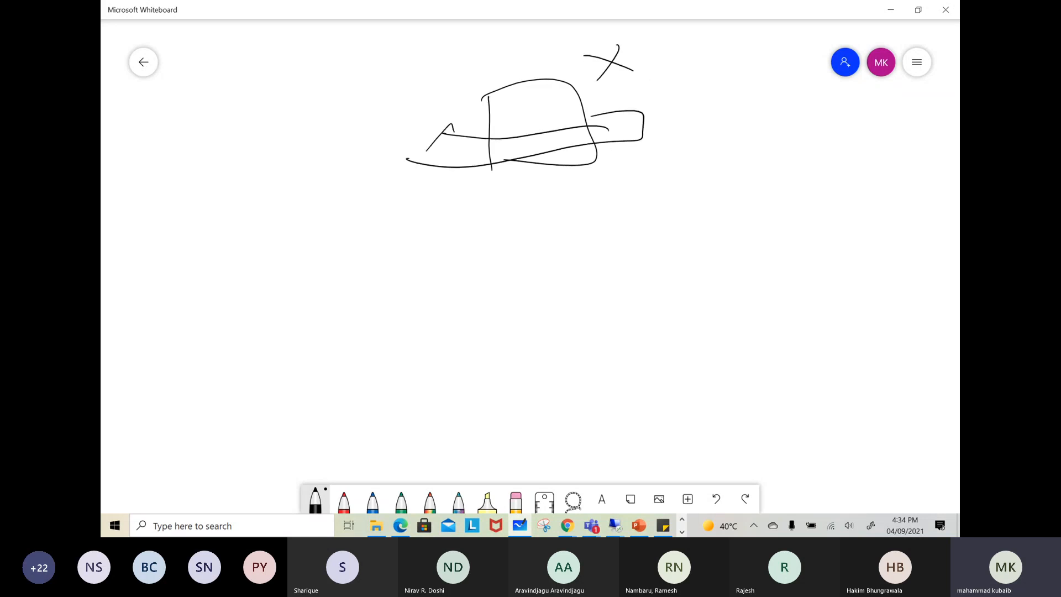
Add a check mark with the notes "24 x" and "18 x" beside the box, and a curved line from the arrow to a scribbled label
{"action": "mouse_move", "coordinate": [669, 125]}
{"action": "left_mouse_down"}
{"action": "mouse_move", "coordinate": [676, 132]}
{"action": "mouse_move", "coordinate": [714, 109]}
{"action": "mouse_move", "coordinate": [748, 133]}
{"action": "mouse_move", "coordinate": [789, 129]}
{"action": "left_mouse_up"}
{"action": "left_click_drag", "start_coordinate": [745, 158], "coordinate": [748, 183]}
{"action": "left_click_drag", "start_coordinate": [766, 156], "coordinate": [773, 172]}
{"action": "left_click_drag", "start_coordinate": [824, 106], "coordinate": [812, 135]}
{"action": "mouse_move", "coordinate": [802, 121]}
{"action": "left_mouse_down"}
{"action": "mouse_move", "coordinate": [829, 133]}
{"action": "mouse_move", "coordinate": [806, 173]}
{"action": "left_mouse_up"}
{"action": "left_click_drag", "start_coordinate": [799, 164], "coordinate": [816, 178]}
{"action": "left_click_drag", "start_coordinate": [464, 149], "coordinate": [343, 179]}
{"action": "mouse_move", "coordinate": [333, 210]}
{"action": "left_mouse_down"}
{"action": "mouse_move", "coordinate": [328, 199]}
{"action": "mouse_move", "coordinate": [349, 209]}
{"action": "left_mouse_up"}
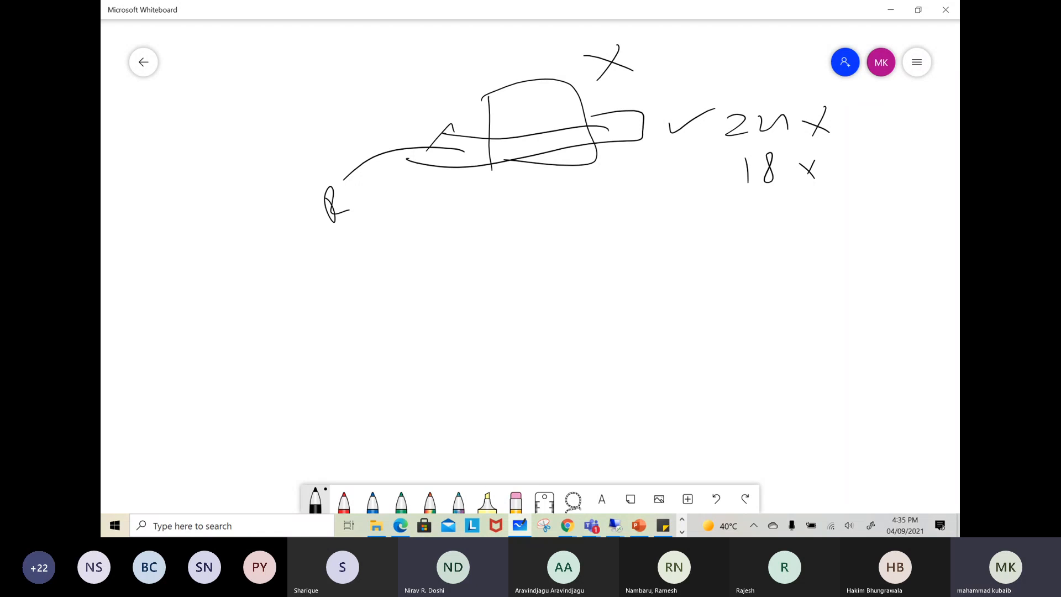
Sketch two stacked boxes with handwritten values inside below the arrow diagram, and group them with a labelled curly brace
{"action": "left_click_drag", "start_coordinate": [519, 236], "coordinate": [559, 266]}
{"action": "left_click_drag", "start_coordinate": [566, 267], "coordinate": [580, 251]}
{"action": "left_click_drag", "start_coordinate": [541, 299], "coordinate": [611, 341]}
{"action": "mouse_move", "coordinate": [569, 312]}
{"action": "left_mouse_down"}
{"action": "mouse_move", "coordinate": [574, 331]}
{"action": "mouse_move", "coordinate": [580, 303]}
{"action": "left_mouse_up"}
{"action": "mouse_move", "coordinate": [632, 229]}
{"action": "left_mouse_down"}
{"action": "mouse_move", "coordinate": [646, 254]}
{"action": "mouse_move", "coordinate": [657, 349]}
{"action": "left_mouse_up"}
{"action": "left_click_drag", "start_coordinate": [685, 243], "coordinate": [687, 276]}
{"action": "mouse_move", "coordinate": [683, 239]}
{"action": "left_mouse_down"}
{"action": "mouse_move", "coordinate": [689, 255]}
{"action": "mouse_move", "coordinate": [734, 259]}
{"action": "left_mouse_up"}
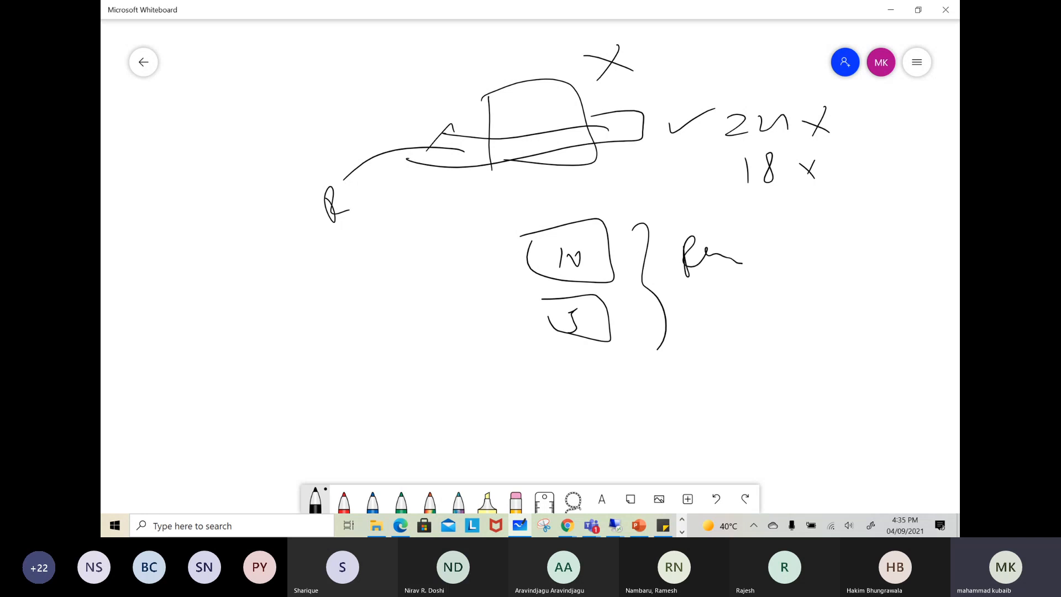
Draw several crossing strokes over the outer edge of the two stacked boxes, opposite the curly brace
{"action": "left_click_drag", "start_coordinate": [521, 240], "coordinate": [499, 332]}
{"action": "left_click_drag", "start_coordinate": [484, 268], "coordinate": [549, 312]}
{"action": "mouse_move", "coordinate": [481, 301]}
{"action": "left_mouse_down"}
{"action": "mouse_move", "coordinate": [546, 268]}
{"action": "mouse_move", "coordinate": [532, 332]}
{"action": "left_mouse_up"}
{"action": "left_click_drag", "start_coordinate": [476, 269], "coordinate": [494, 299]}
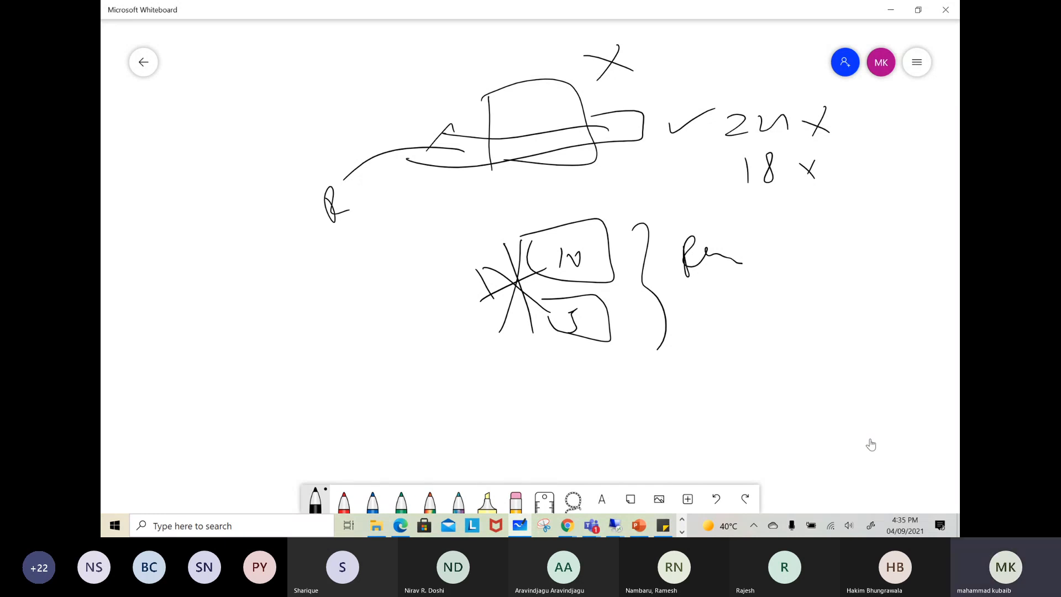
Switch to the Teams meeting, examine the participants list and the meeting chat, and minimize the meeting window
{"action": "left_click", "coordinate": [833, 438]}
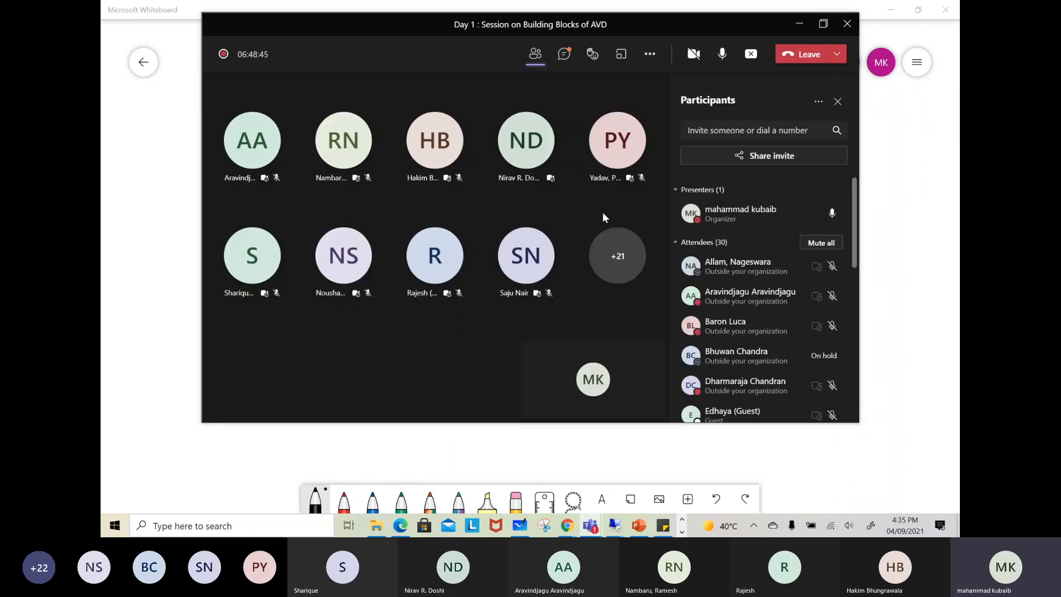
{"action": "mouse_move", "coordinate": [604, 176]}
{"action": "scroll", "coordinate": [744, 298], "scroll_direction": "down", "scroll_amount": 2}
{"action": "scroll", "coordinate": [743, 299], "scroll_direction": "down", "scroll_amount": 5}
{"action": "scroll", "coordinate": [744, 299], "scroll_direction": "down", "scroll_amount": 3}
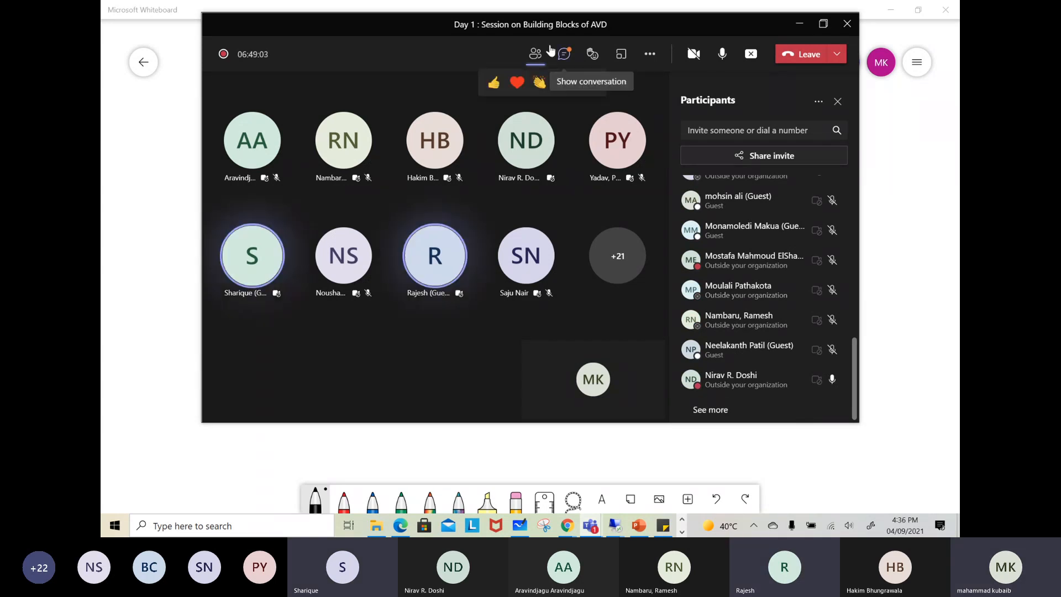
{"action": "left_click", "coordinate": [567, 56]}
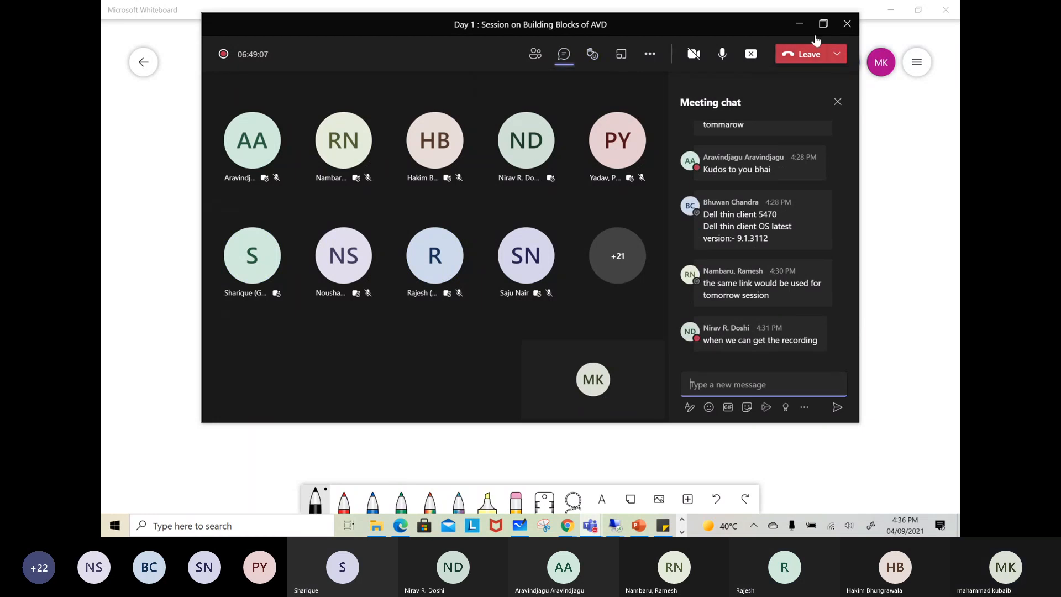
{"action": "left_click", "coordinate": [802, 25]}
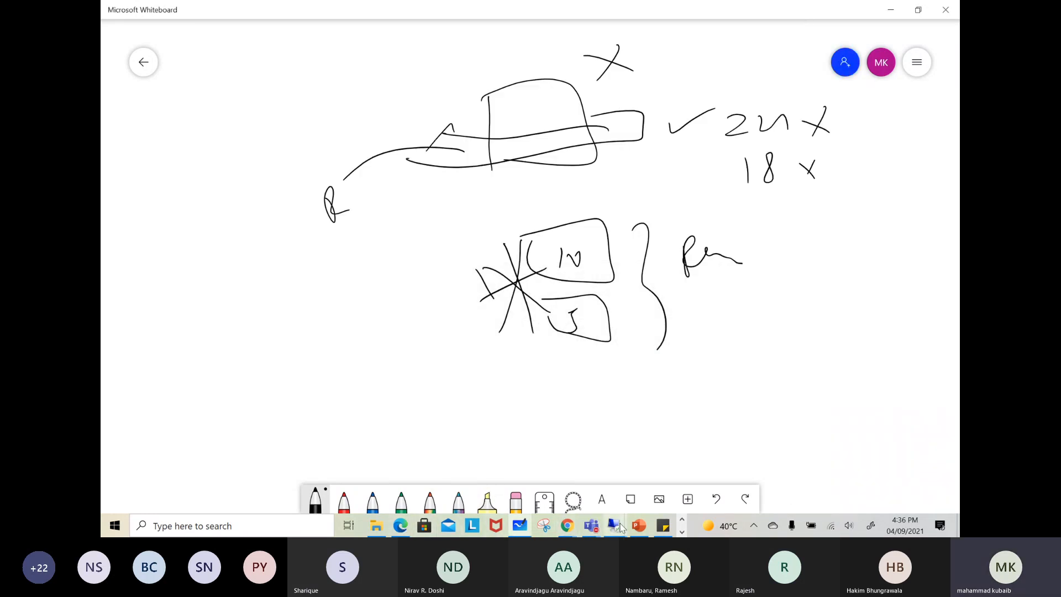
Switch to the training presentation in PowerPoint and go through the Service and Private End points, Azure VPN gateway and Azure Firewall slides
{"action": "left_click", "coordinate": [638, 526]}
{"action": "left_click", "coordinate": [175, 433]}
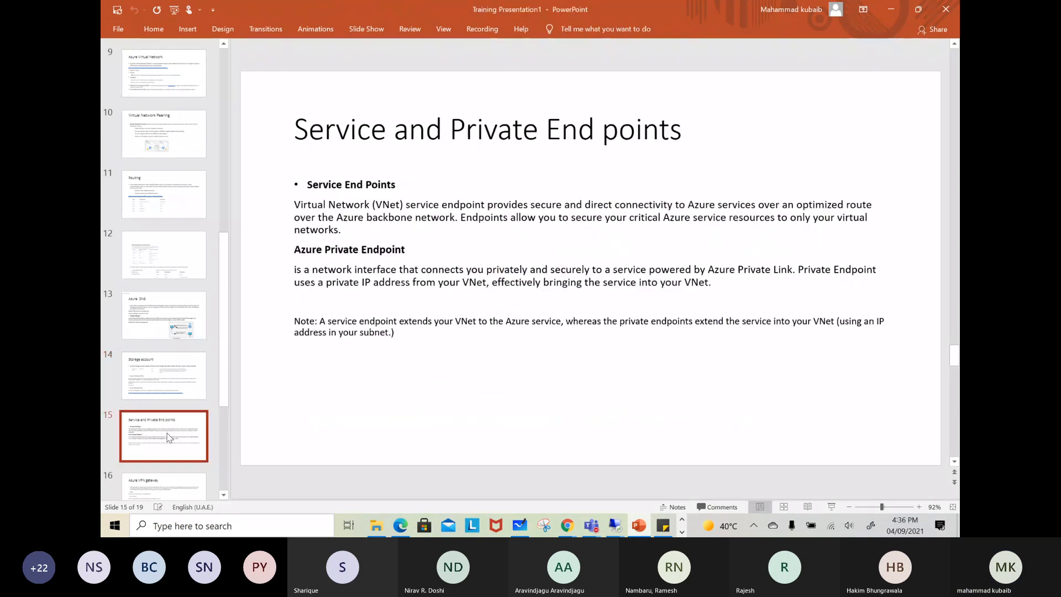
{"action": "scroll", "coordinate": [176, 332], "scroll_direction": "down", "scroll_amount": 1}
{"action": "scroll", "coordinate": [176, 322], "scroll_direction": "down", "scroll_amount": 1}
{"action": "left_click", "coordinate": [171, 359]}
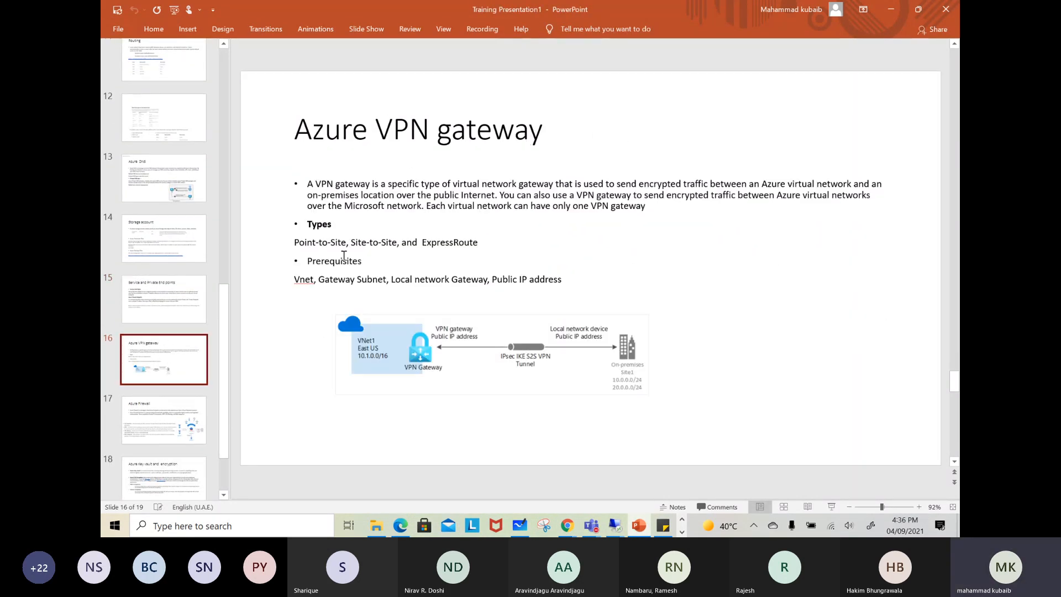
{"action": "scroll", "coordinate": [161, 298], "scroll_direction": "down", "scroll_amount": 1}
{"action": "left_click", "coordinate": [144, 390]}
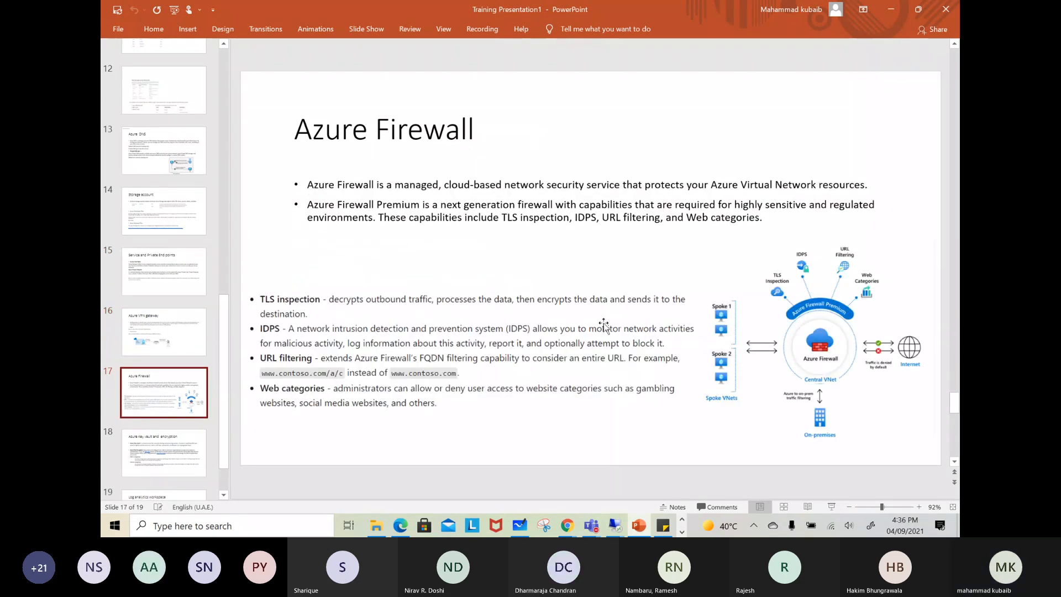
{"action": "left_click", "coordinate": [844, 459]}
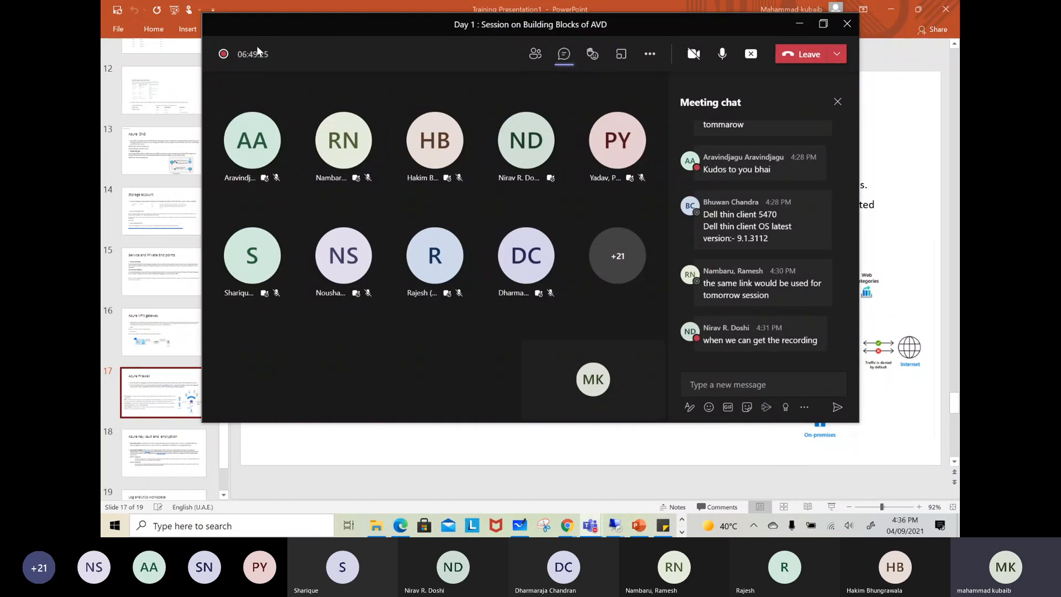
{"action": "left_click", "coordinate": [799, 25]}
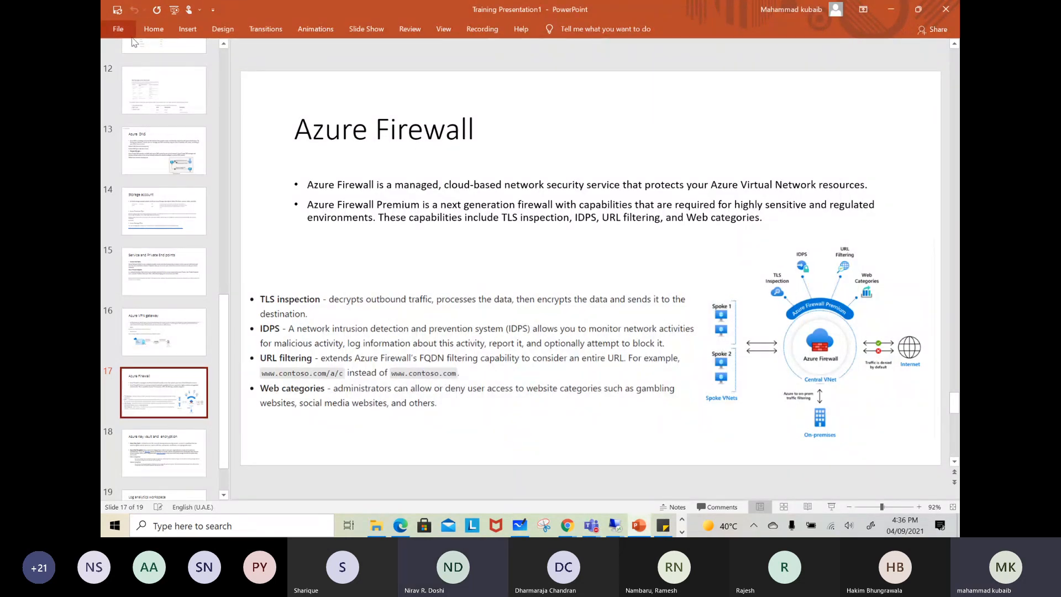
{"action": "left_click", "coordinate": [154, 30]}
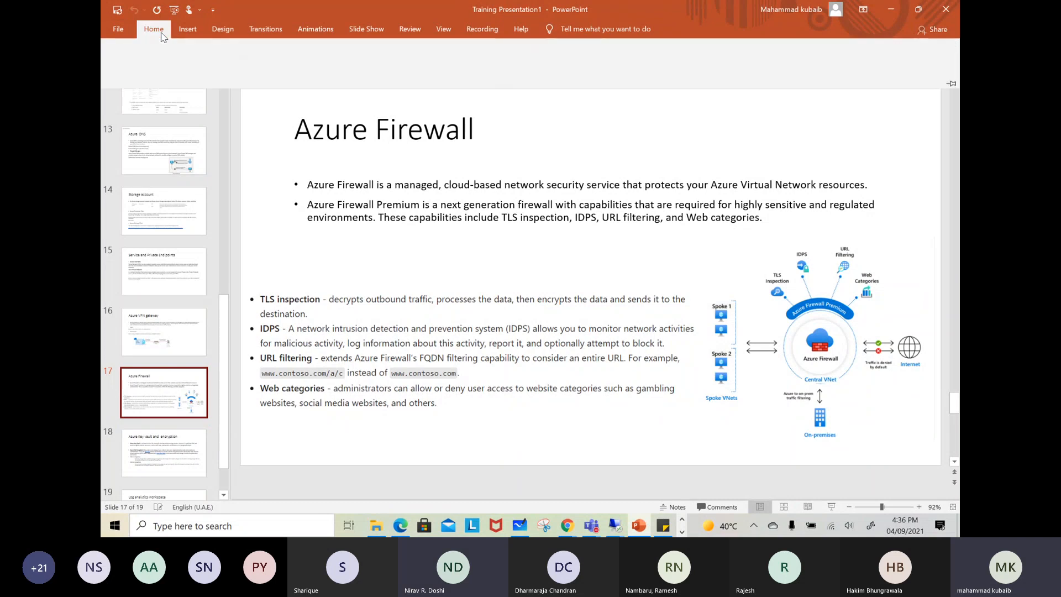
{"action": "left_click", "coordinate": [619, 137]}
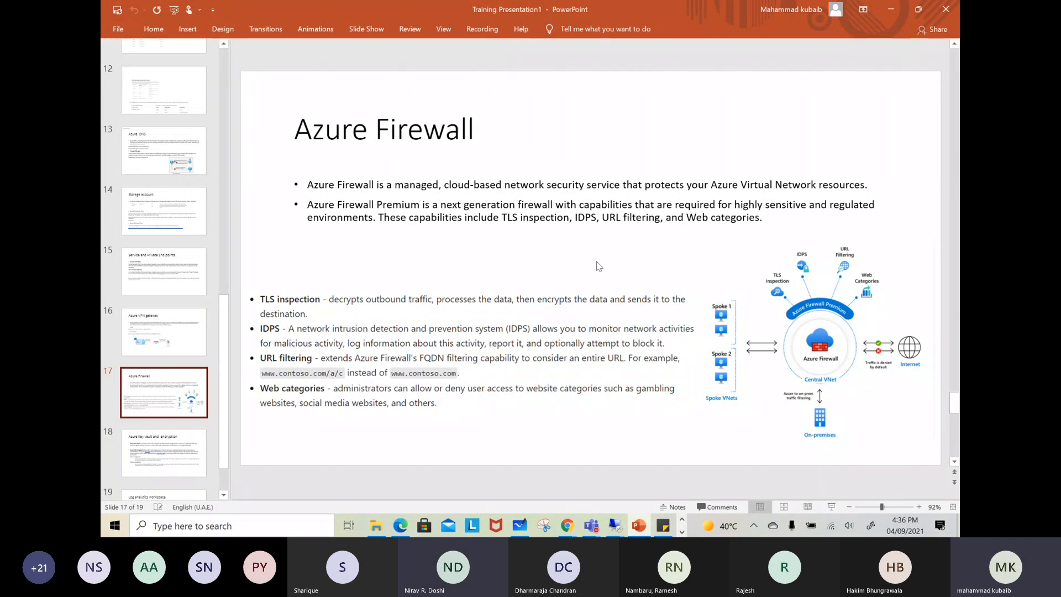
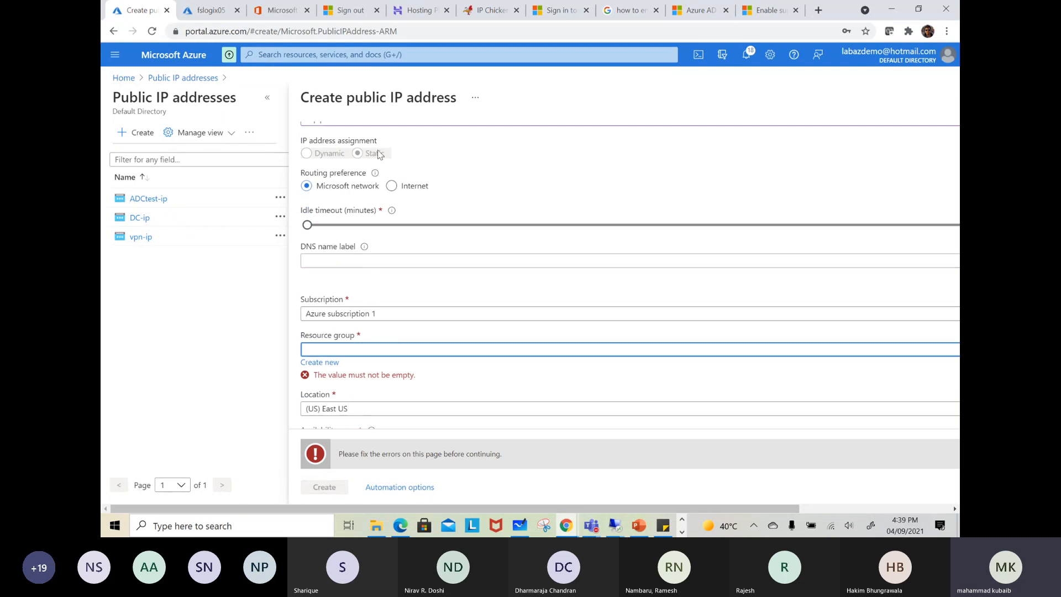
Assign the azpip public IP address to the WVD resource group and create it
{"action": "left_click", "coordinate": [363, 356]}
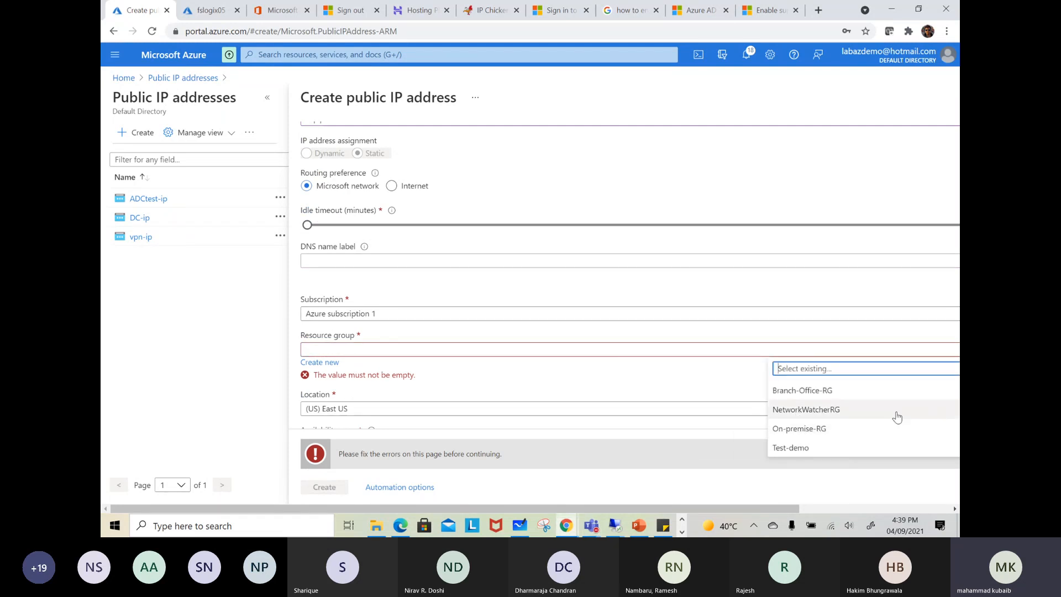
{"action": "scroll", "coordinate": [800, 431], "scroll_direction": "down", "scroll_amount": 1}
{"action": "scroll", "coordinate": [799, 431], "scroll_direction": "up", "scroll_amount": 1}
{"action": "scroll", "coordinate": [798, 436], "scroll_direction": "down", "scroll_amount": 1}
{"action": "left_click", "coordinate": [796, 449]}
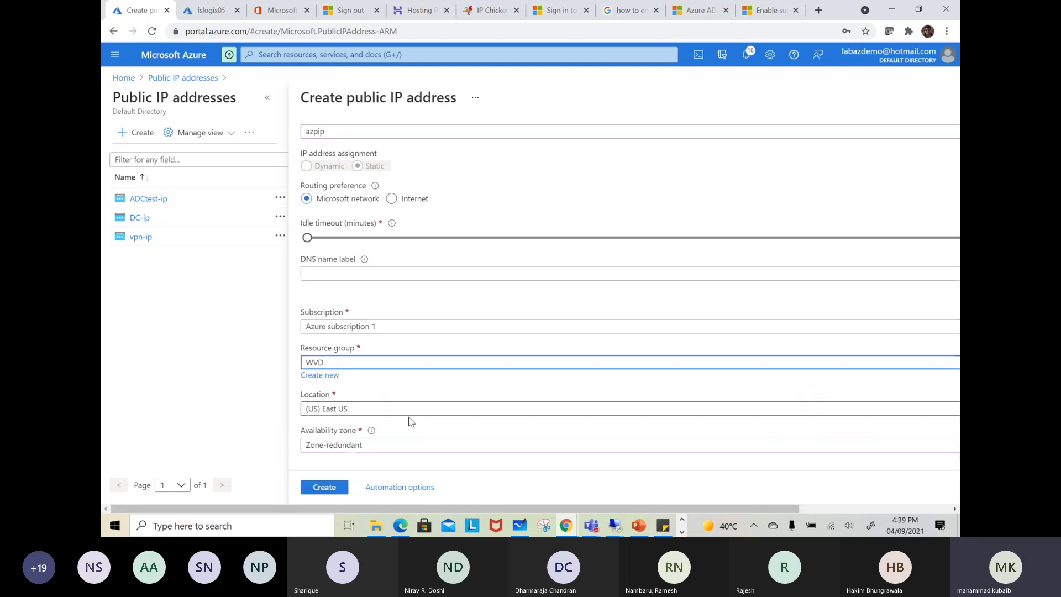
{"action": "left_click", "coordinate": [324, 487]}
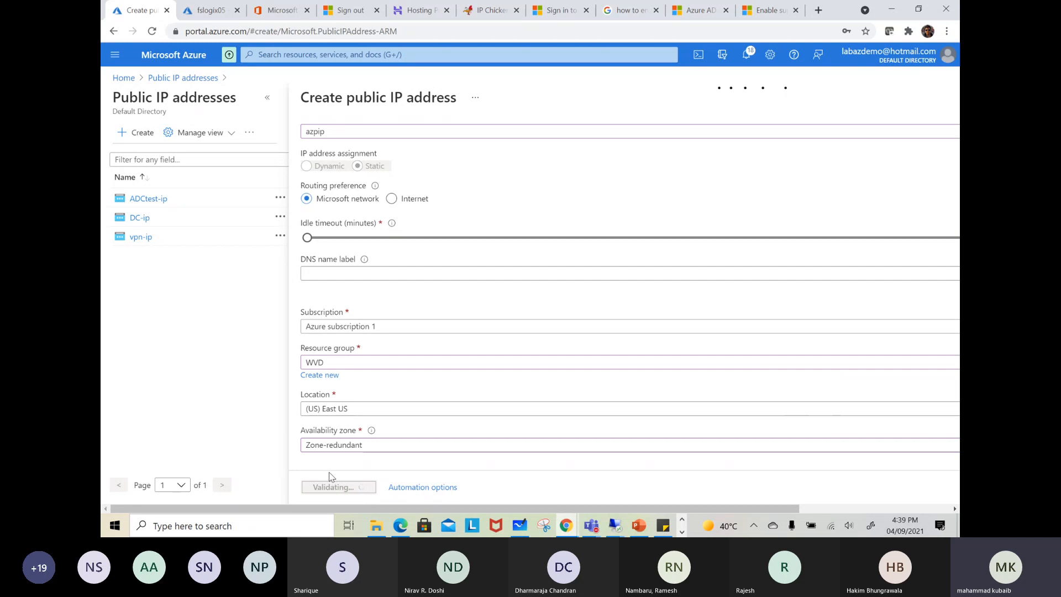
Open the subnets of the WVD-Network virtual network
{"action": "left_click", "coordinate": [316, 53]}
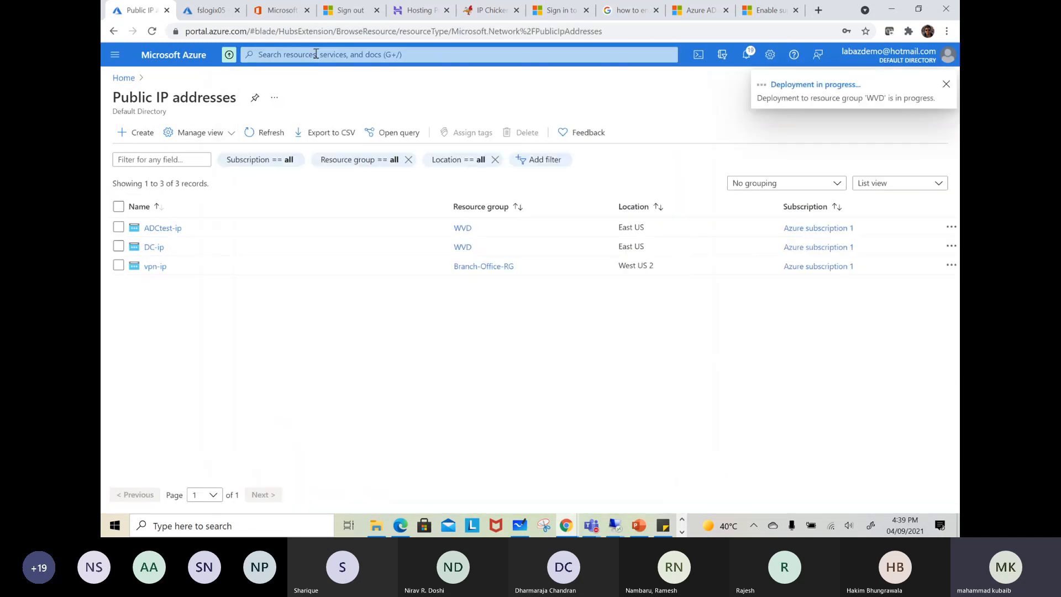
{"action": "left_click", "coordinate": [315, 54]}
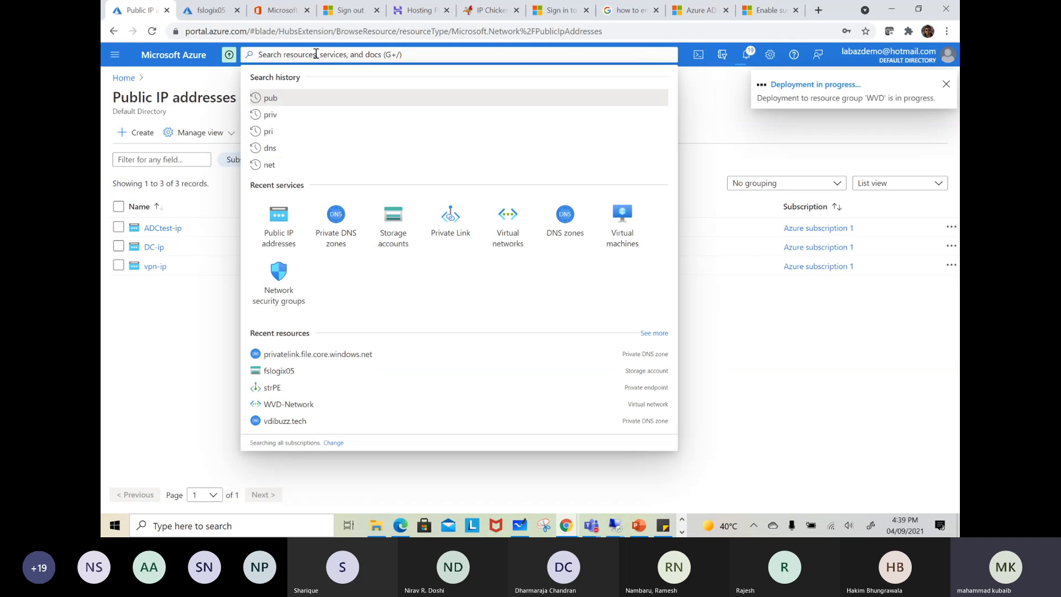
{"action": "left_click", "coordinate": [510, 229]}
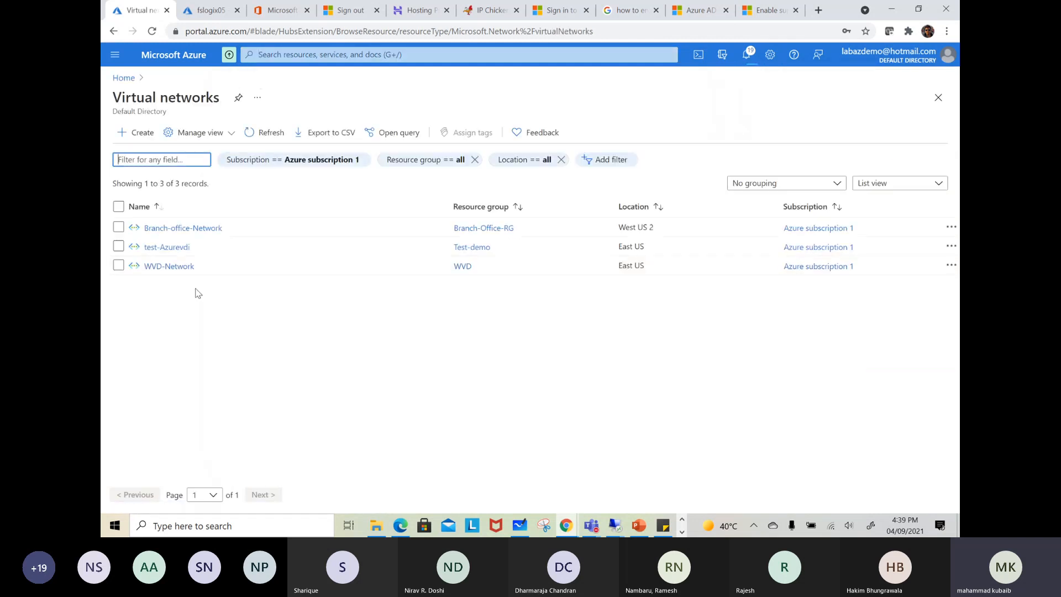
{"action": "left_click", "coordinate": [167, 268]}
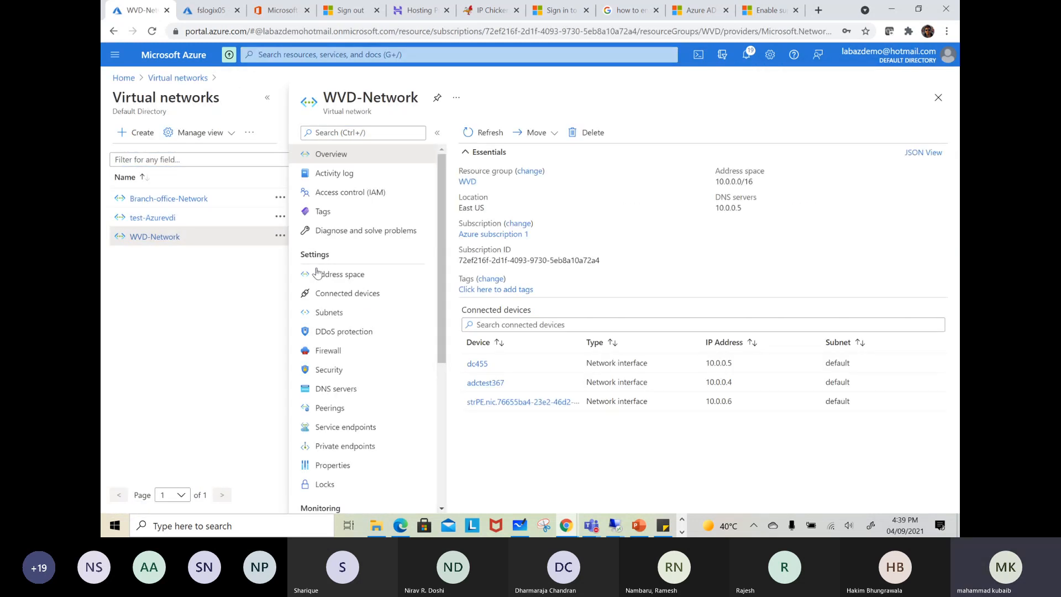
{"action": "left_click", "coordinate": [331, 311]}
Add a subnet named AzureFirewallSubnet with the address range 10.0.6.0/24 to WVD-Network
{"action": "left_click", "coordinate": [480, 139]}
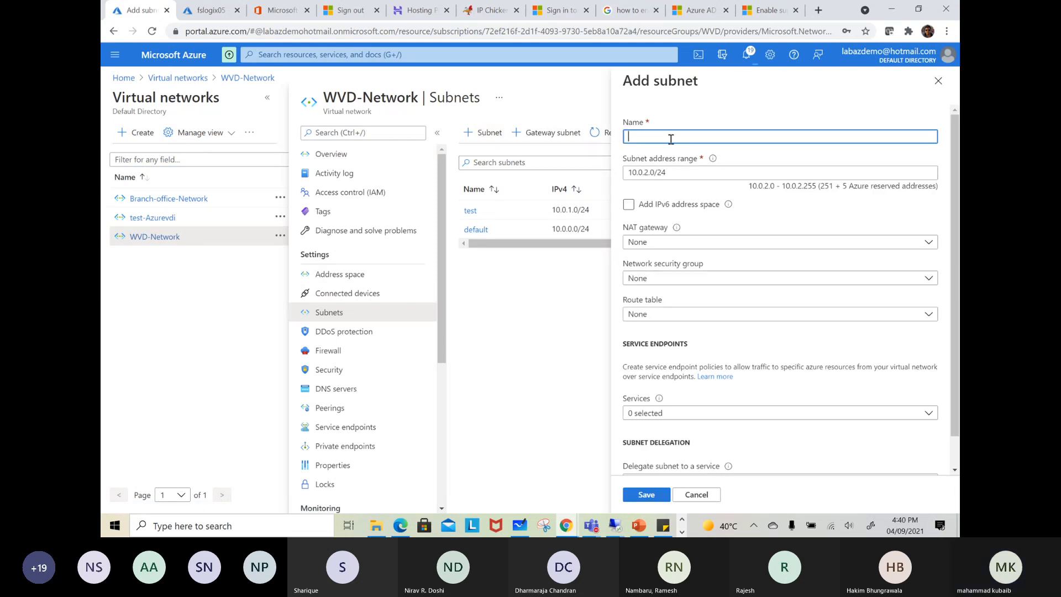
{"action": "type", "text": "AzureFirewallSubnet"}
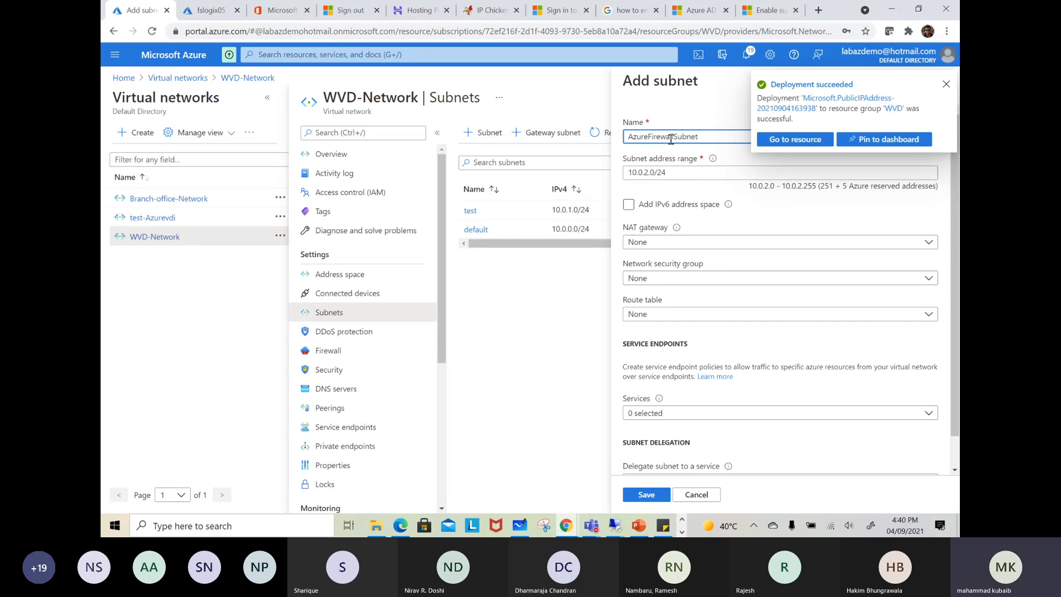
{"action": "left_click", "coordinate": [730, 173]}
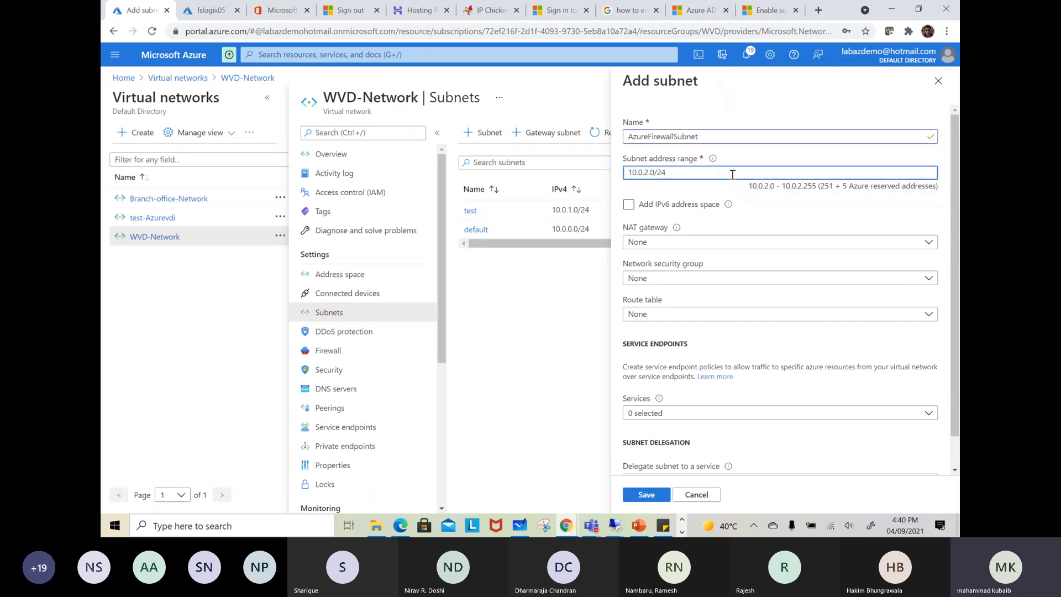
{"action": "key", "text": "BackSpace"}
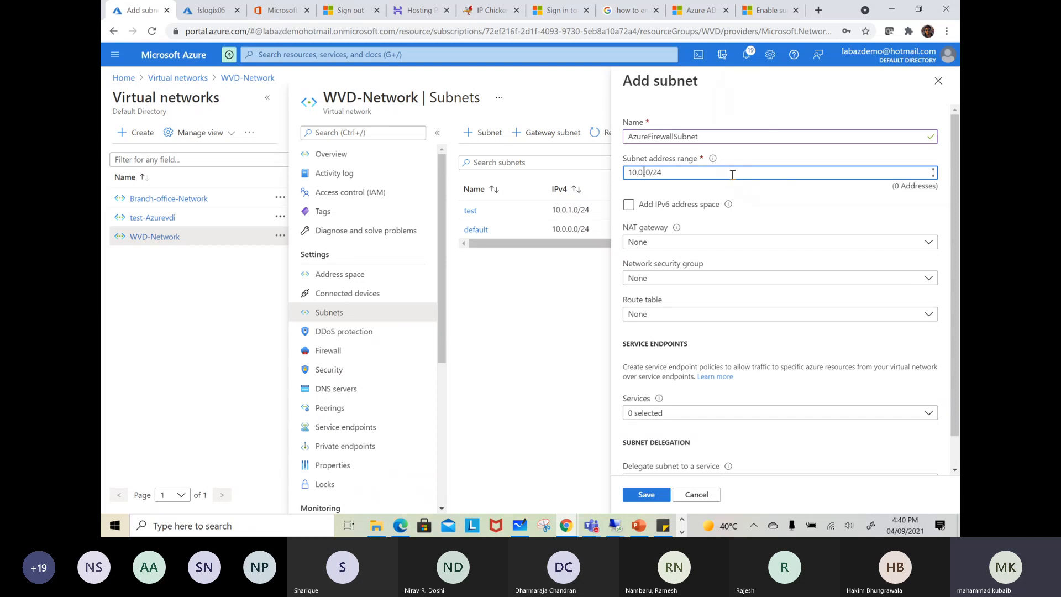
{"action": "type", "text": "6"}
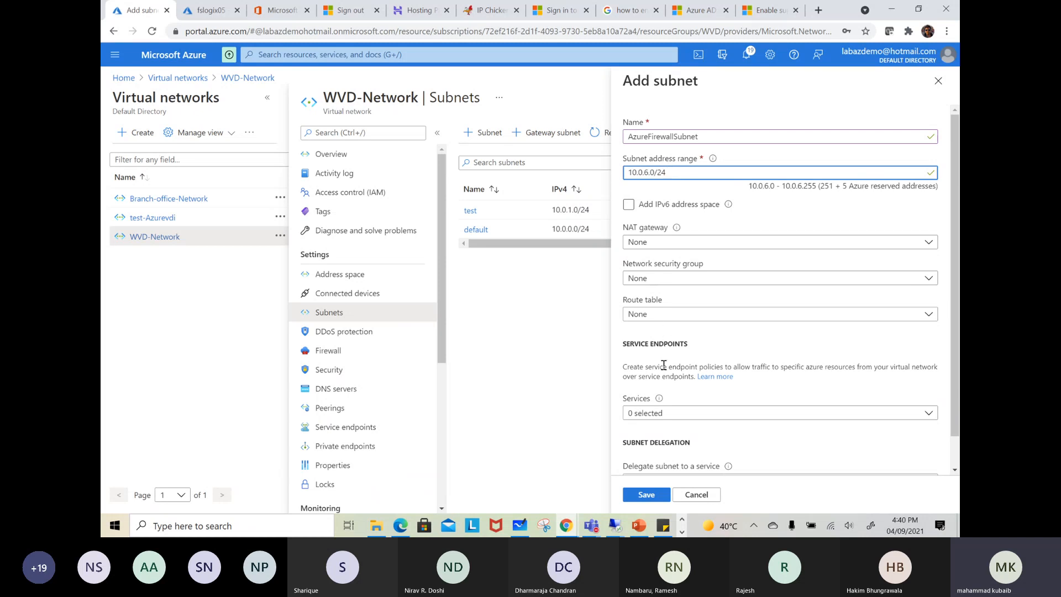
{"action": "scroll", "coordinate": [652, 370], "scroll_direction": "down", "scroll_amount": 2}
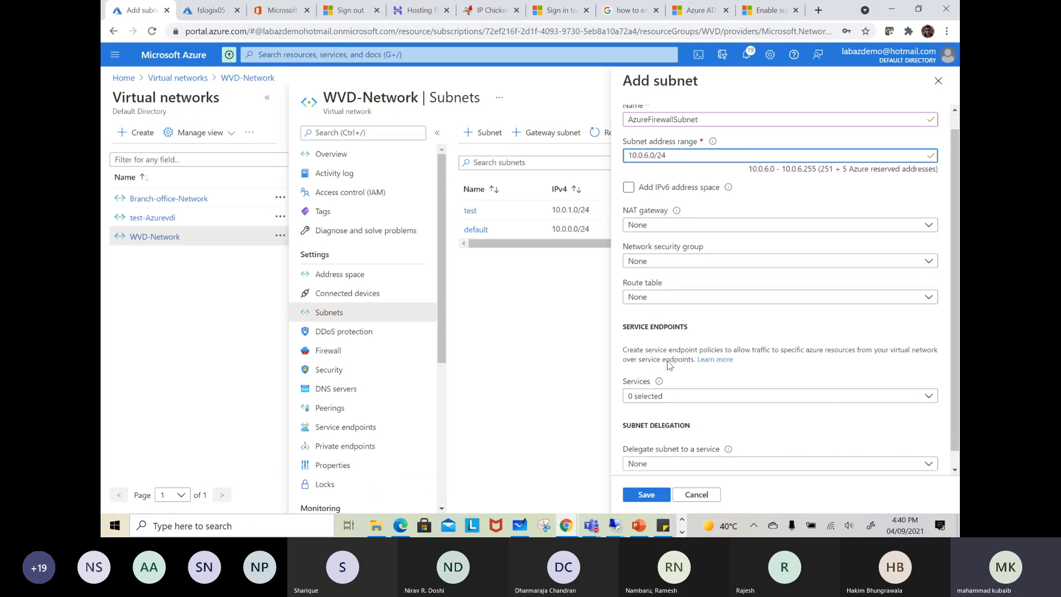
{"action": "left_click", "coordinate": [647, 493]}
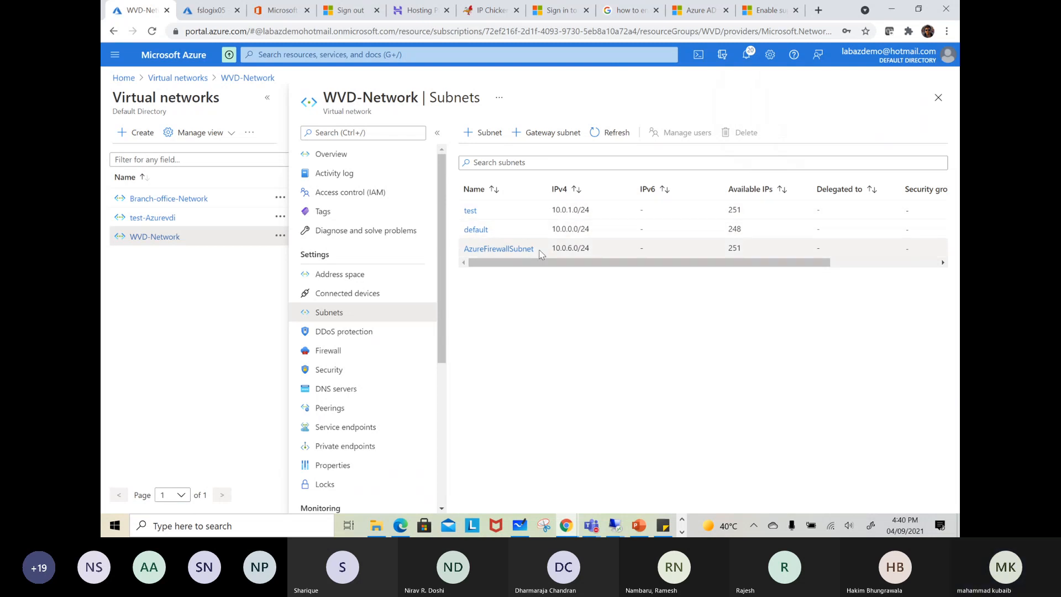
Search the portal for the Firewalls service and start creating a new firewall
{"action": "left_click", "coordinate": [350, 56]}
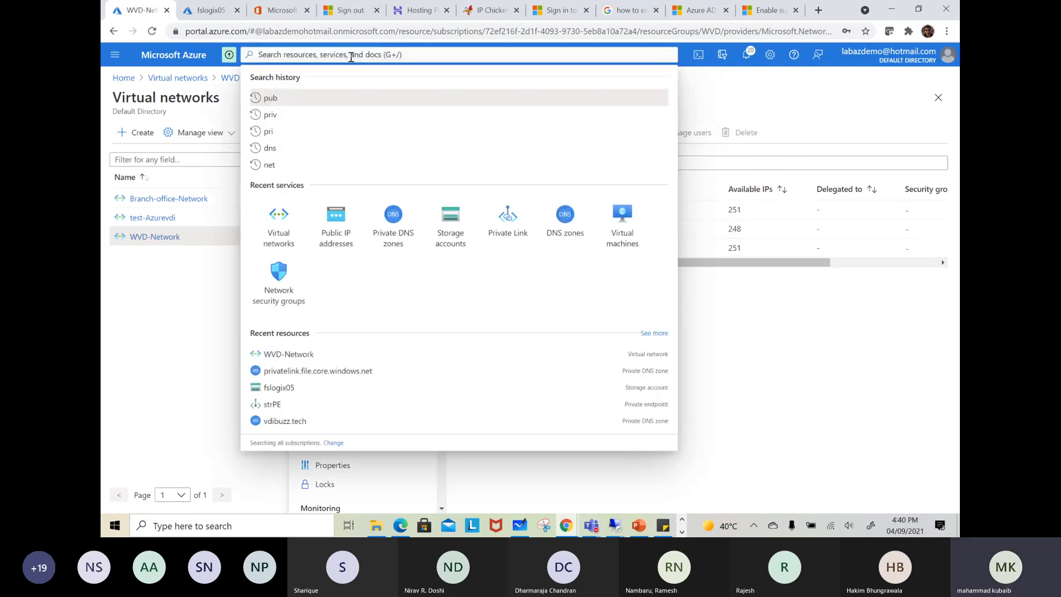
{"action": "type", "text": "azure"}
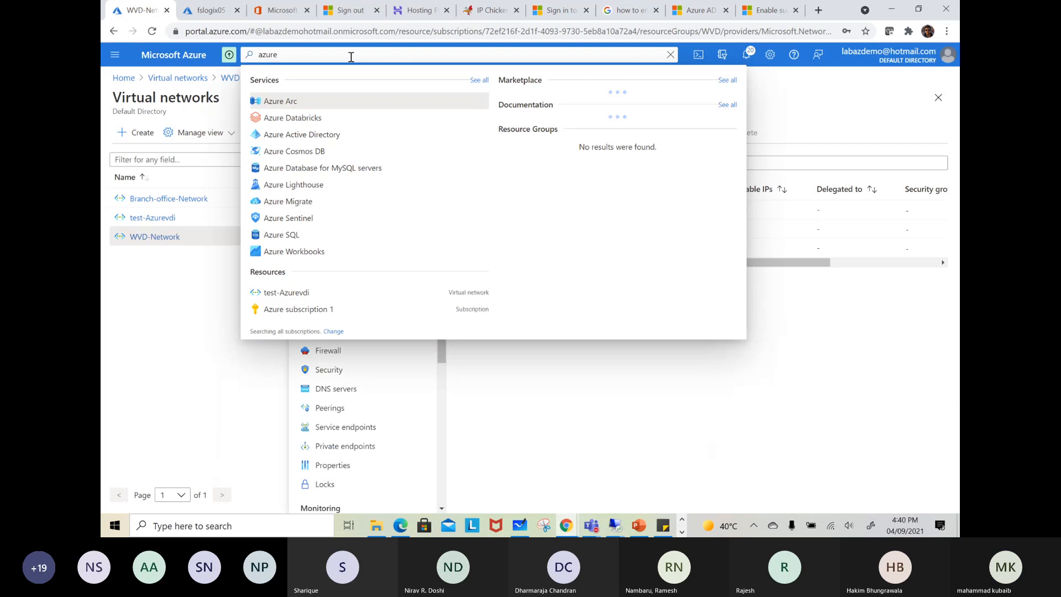
{"action": "type", "text": " fire"}
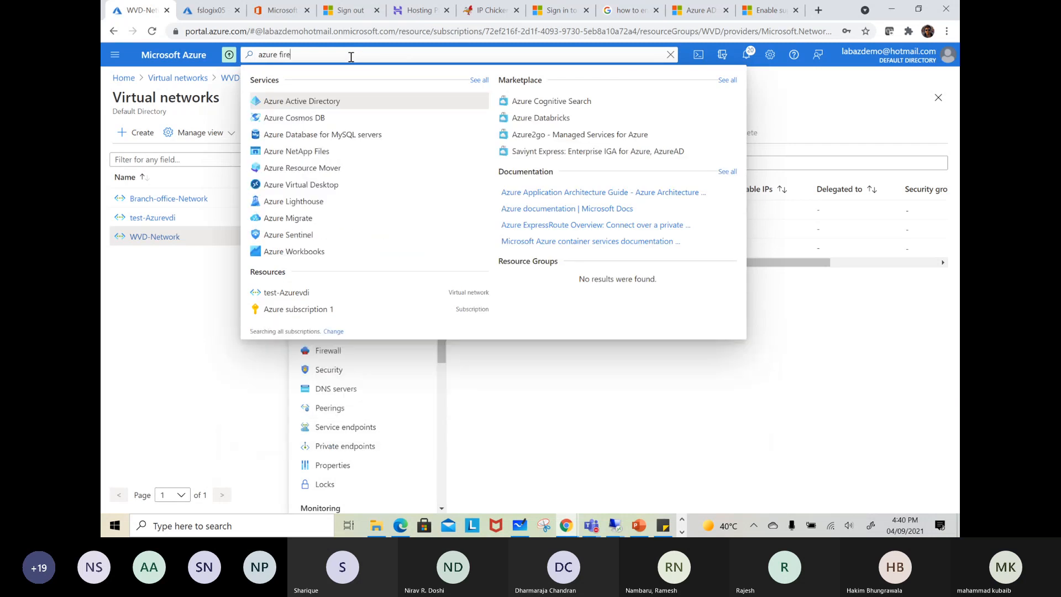
{"action": "left_click_drag", "start_coordinate": [319, 58], "coordinate": [243, 62]}
{"action": "type", "text": "f"}
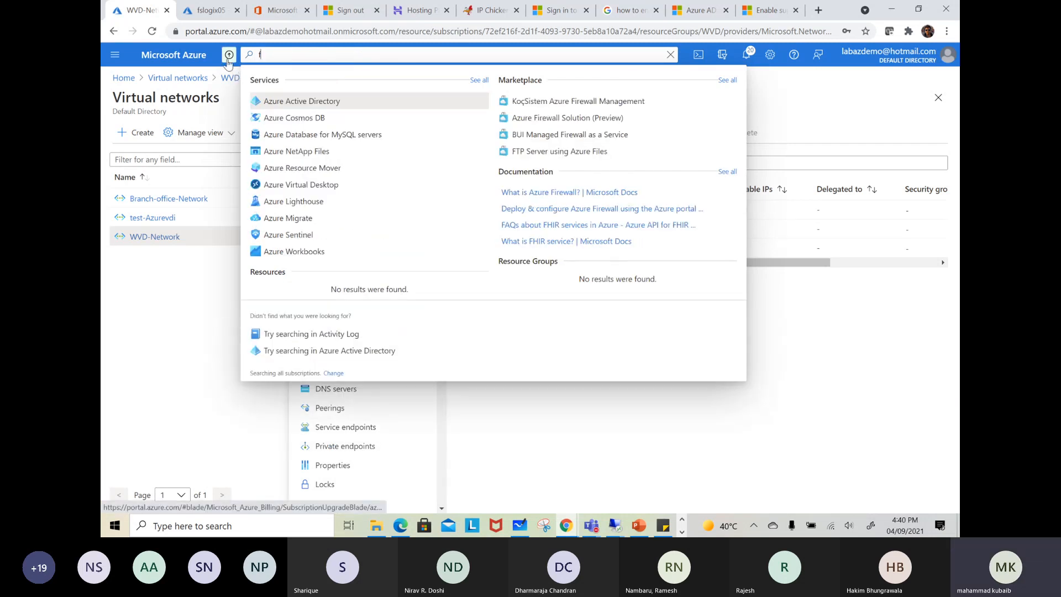
{"action": "type", "text": "irewall"}
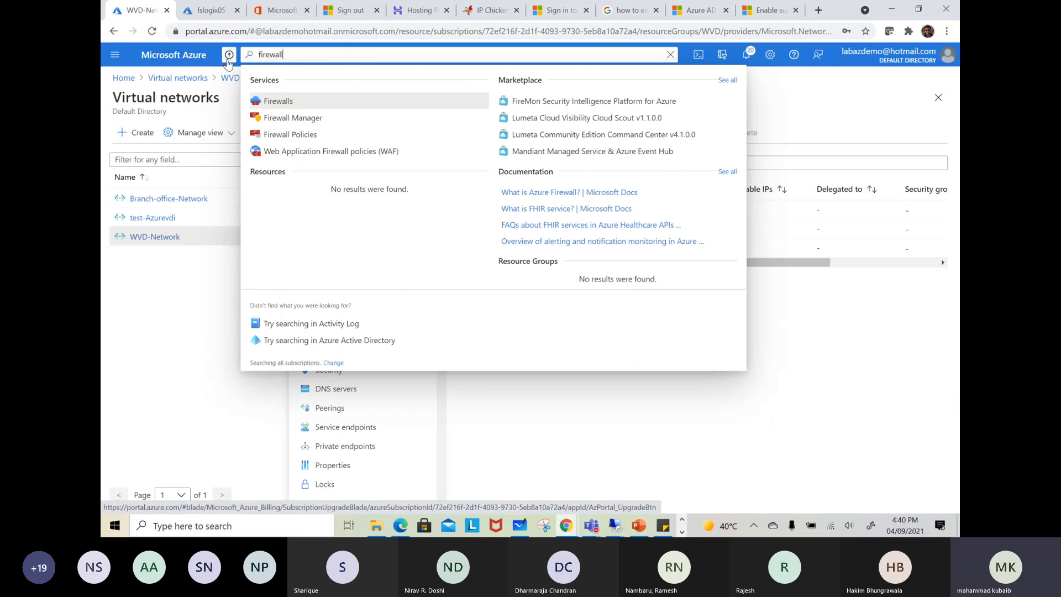
{"action": "left_click", "coordinate": [277, 100]}
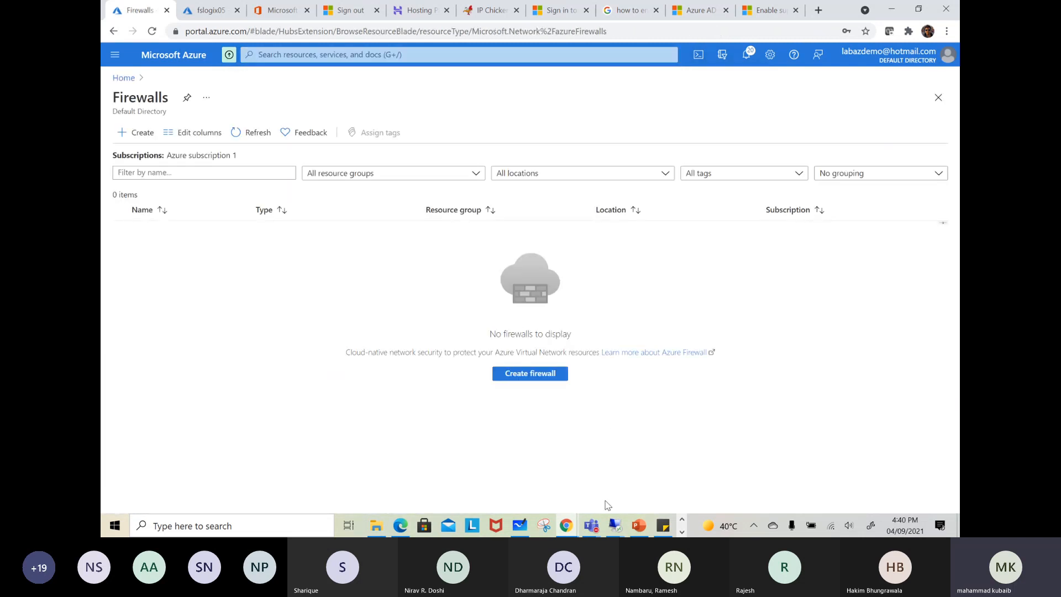
{"action": "left_click", "coordinate": [546, 380]}
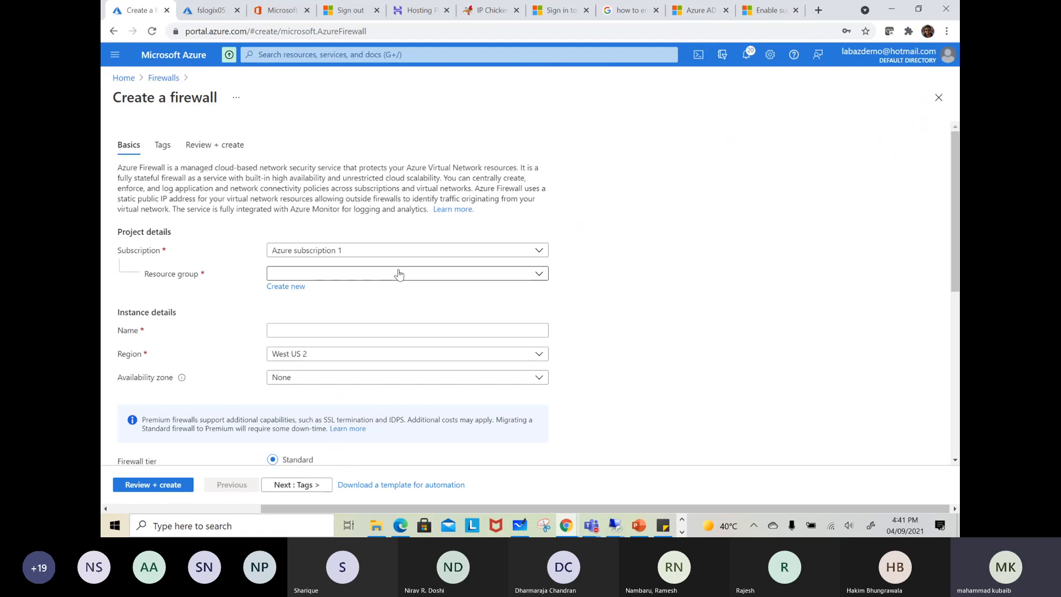
Set the firewall's resource group to WVD, its name to AZfirewall and its region to East US
{"action": "left_click", "coordinate": [406, 273]}
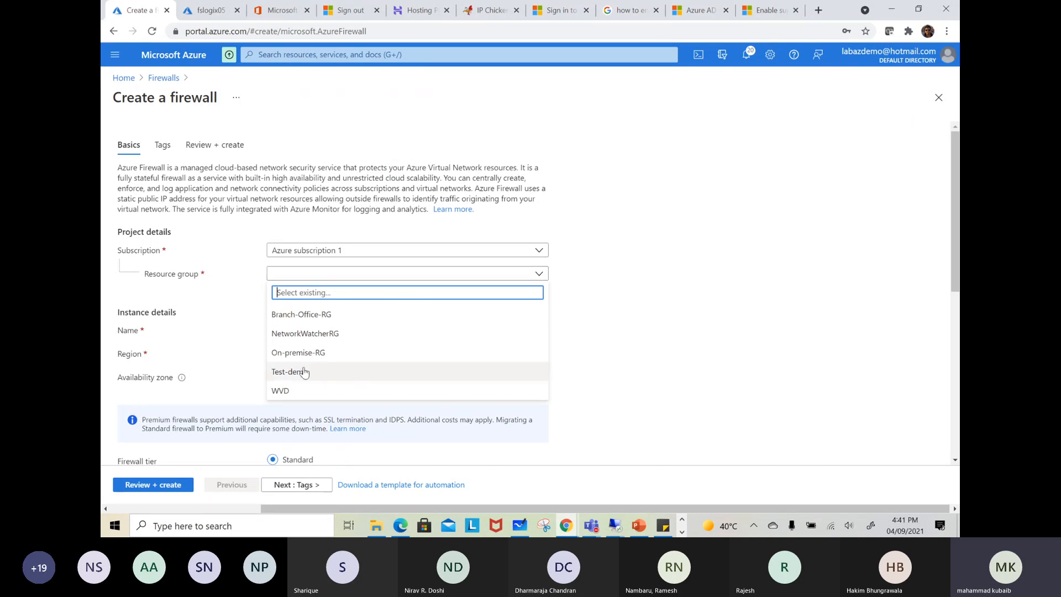
{"action": "left_click", "coordinate": [332, 390]}
{"action": "scroll", "coordinate": [352, 300], "scroll_direction": "down", "scroll_amount": 2}
{"action": "left_click", "coordinate": [303, 212]}
{"action": "type", "text": "AZfirewall"}
{"action": "left_click", "coordinate": [308, 234]}
{"action": "type", "text": "eas"}
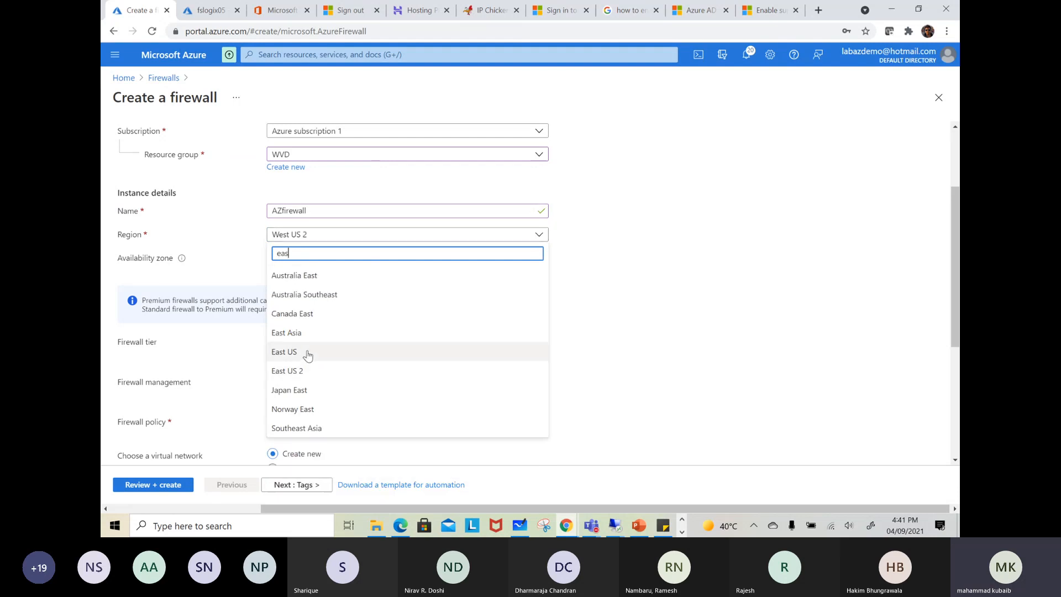
{"action": "left_click", "coordinate": [307, 353]}
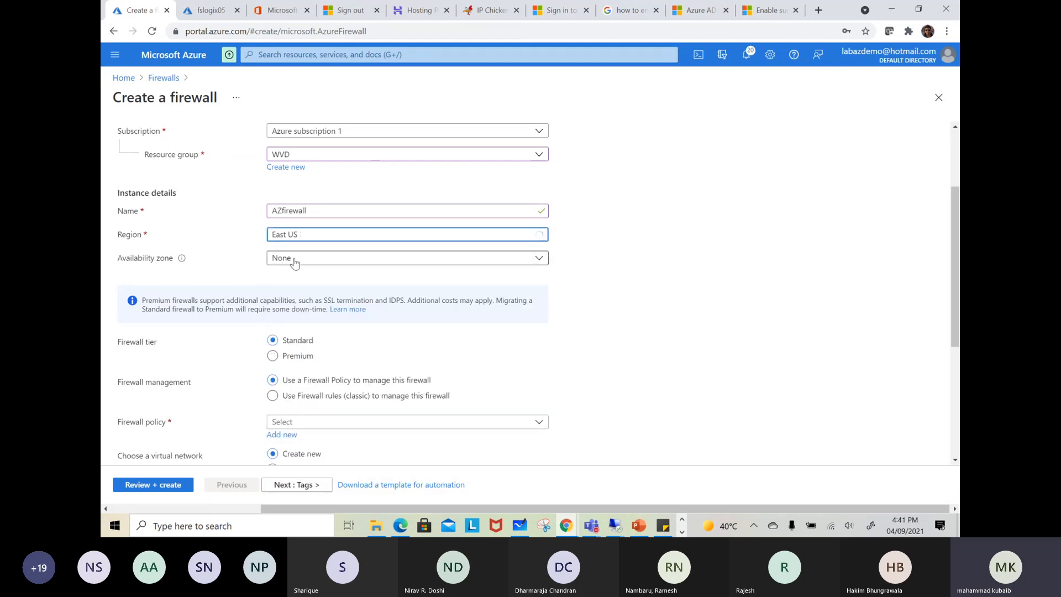
Choose the Premium firewall tier and add a new Premium firewall policy named AZFWRULE in East US
{"action": "scroll", "coordinate": [793, 327], "scroll_direction": "down", "scroll_amount": 2}
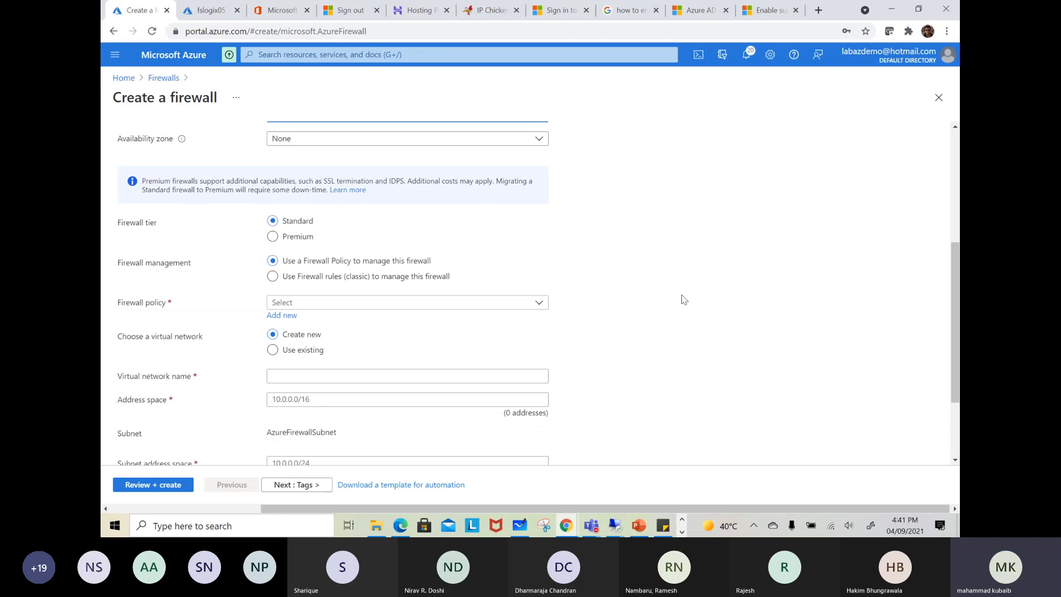
{"action": "left_click", "coordinate": [273, 238]}
{"action": "left_click", "coordinate": [282, 315]}
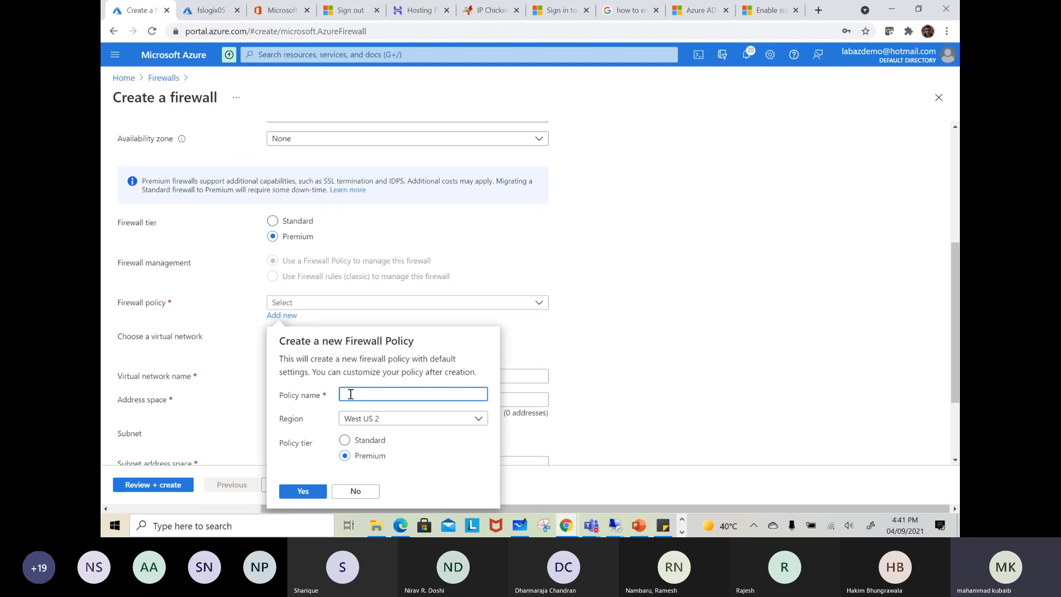
{"action": "left_click", "coordinate": [371, 420]}
{"action": "type", "text": "east"}
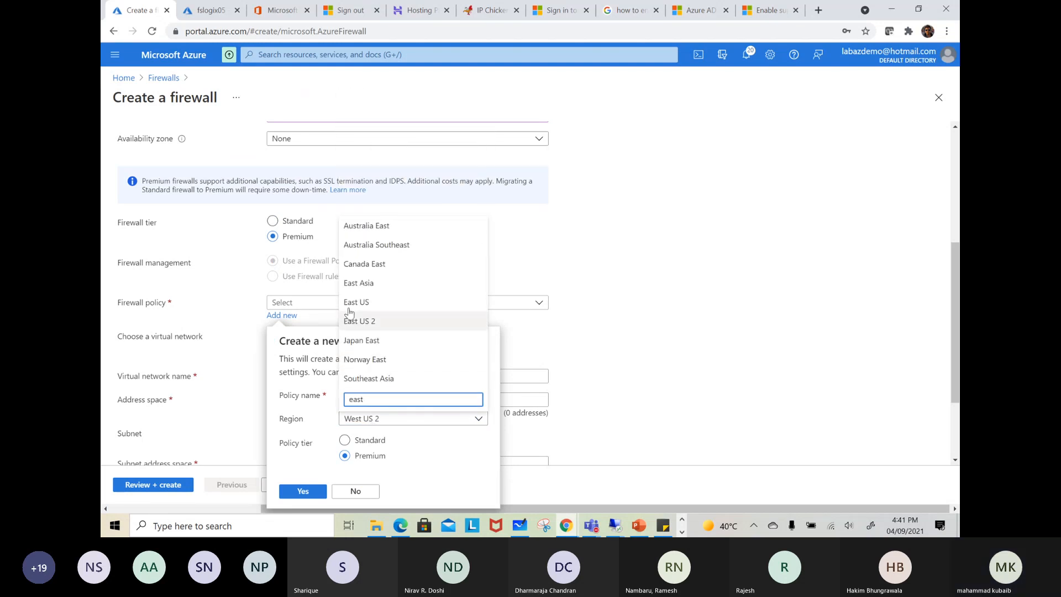
{"action": "left_click", "coordinate": [348, 308]}
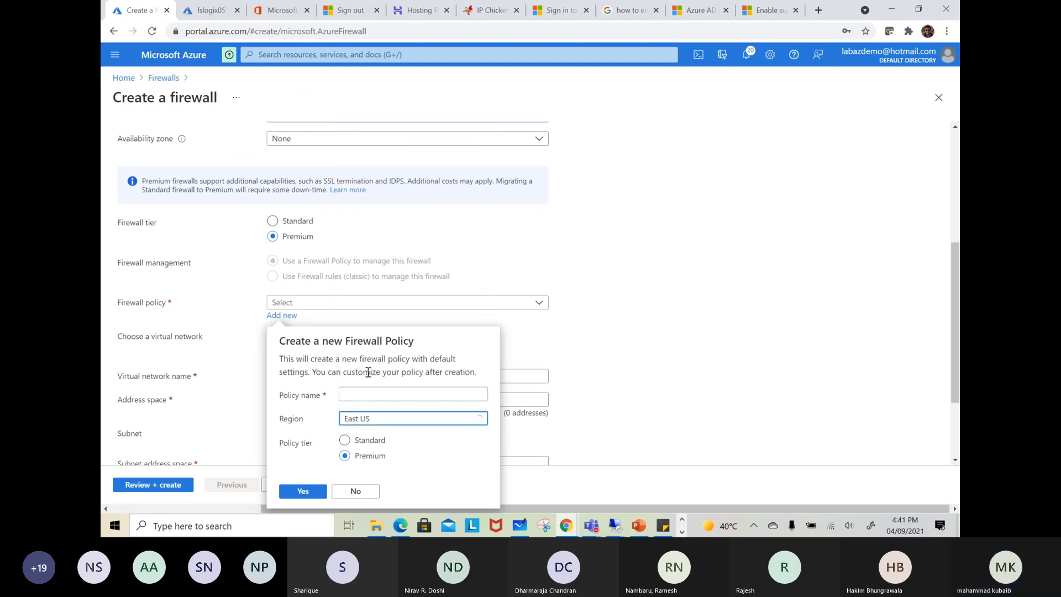
{"action": "left_click", "coordinate": [367, 392]}
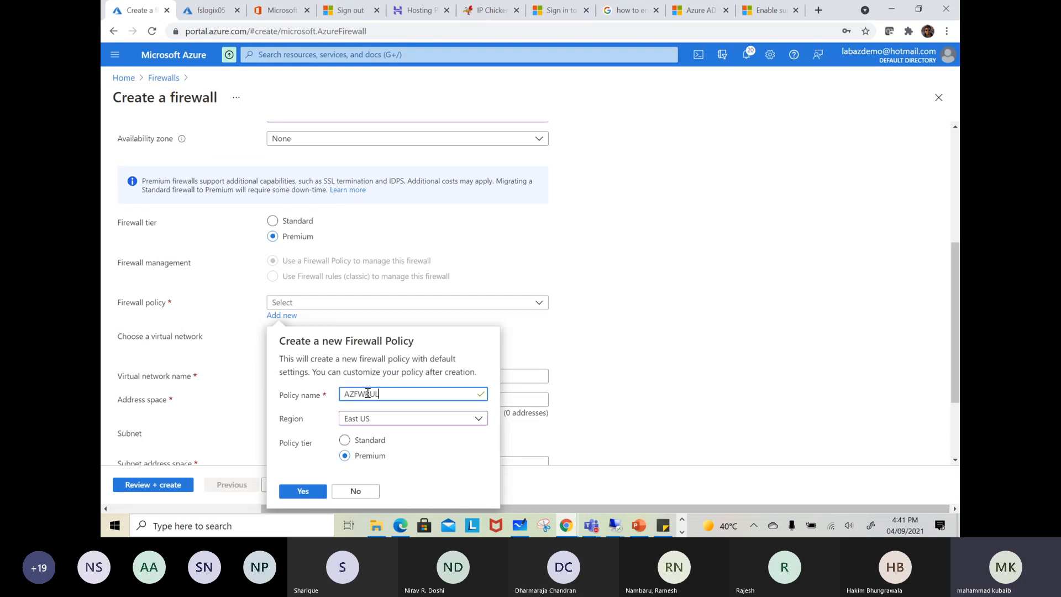
{"action": "left_click", "coordinate": [303, 491]}
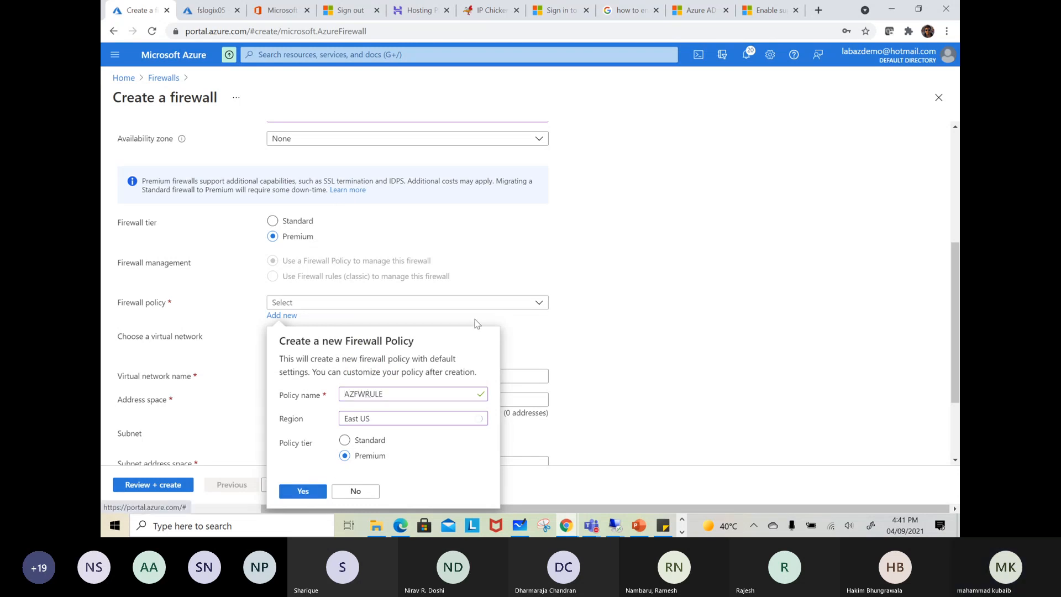
Use the existing virtual network WVD-Network for the firewall and select azpip as its public IP address
{"action": "scroll", "coordinate": [554, 364], "scroll_direction": "down", "scroll_amount": 2}
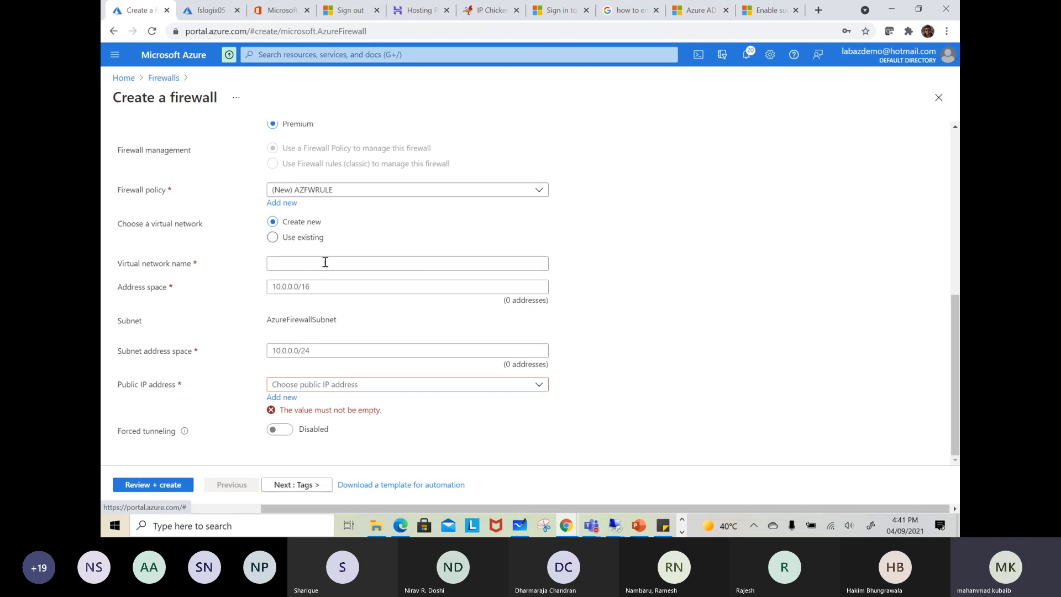
{"action": "left_click", "coordinate": [273, 237]}
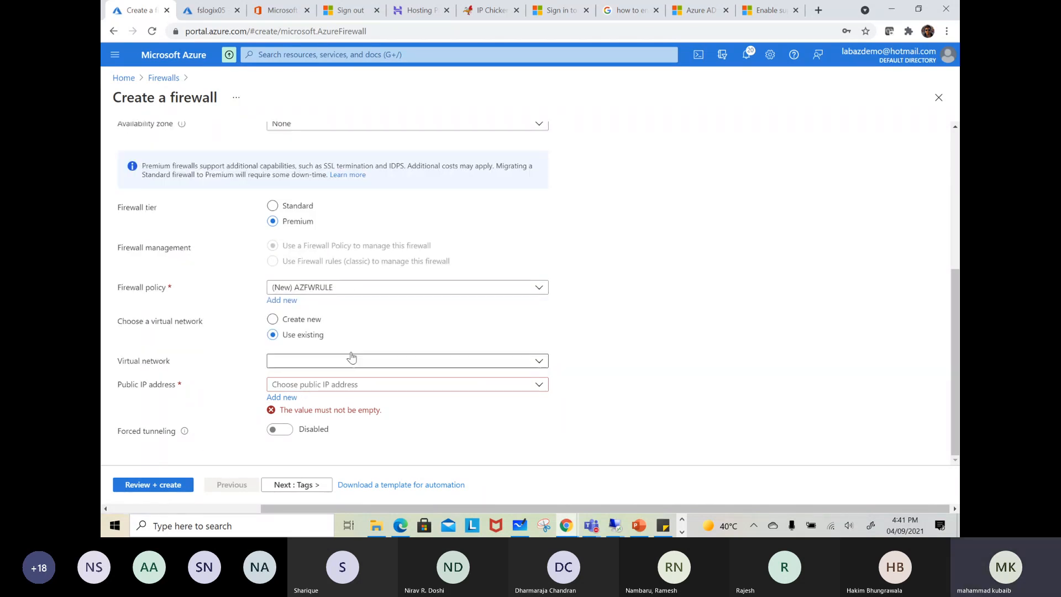
{"action": "left_click", "coordinate": [389, 369]}
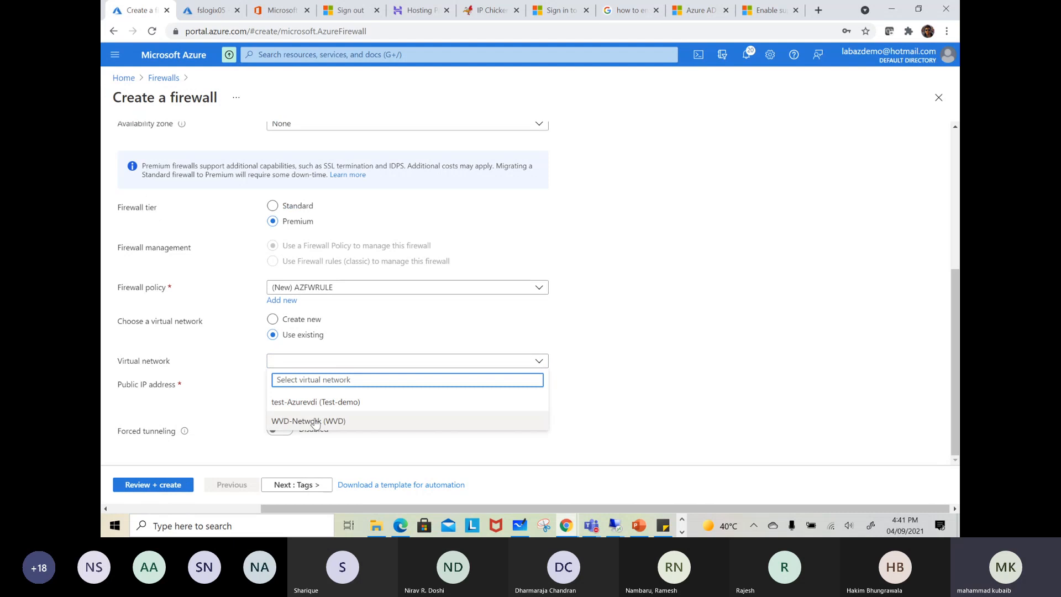
{"action": "left_click", "coordinate": [339, 422]}
{"action": "left_click", "coordinate": [332, 384]}
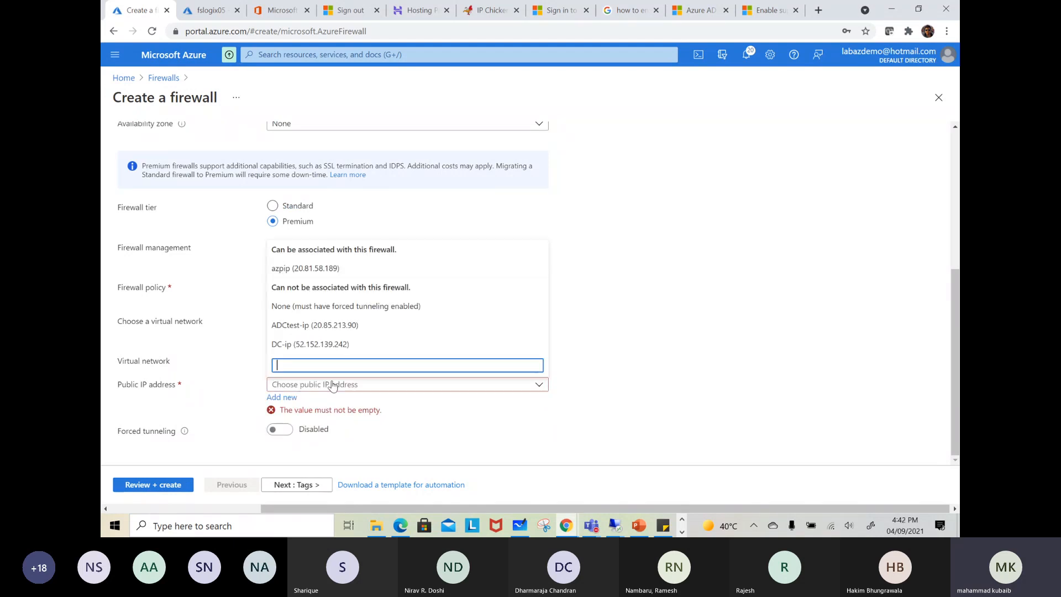
{"action": "left_click", "coordinate": [298, 270]}
{"action": "left_click", "coordinate": [672, 323]}
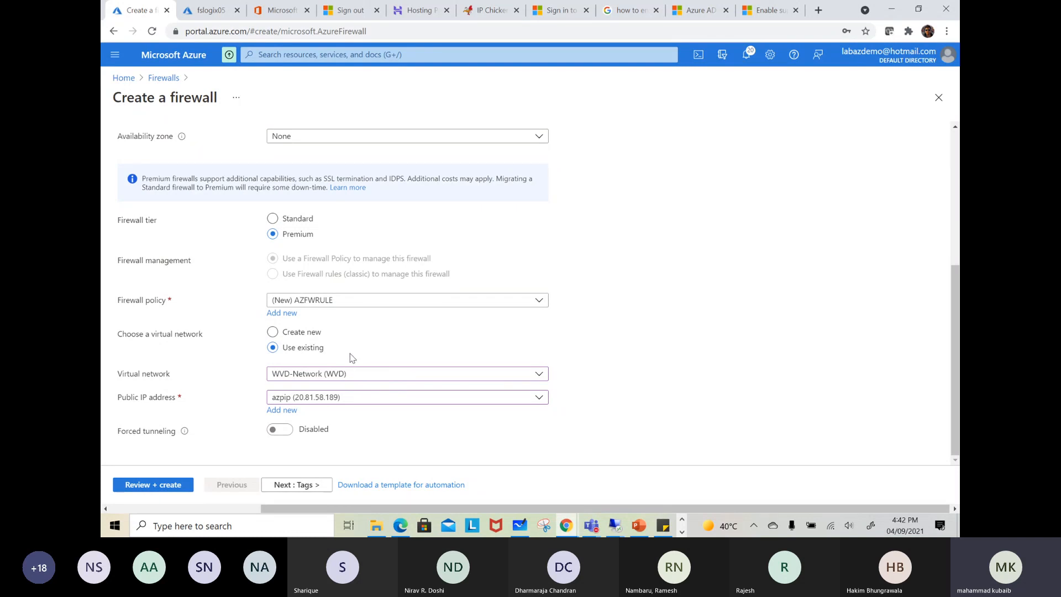
Review the firewall configuration and submit its deployment
{"action": "left_click", "coordinate": [170, 485]}
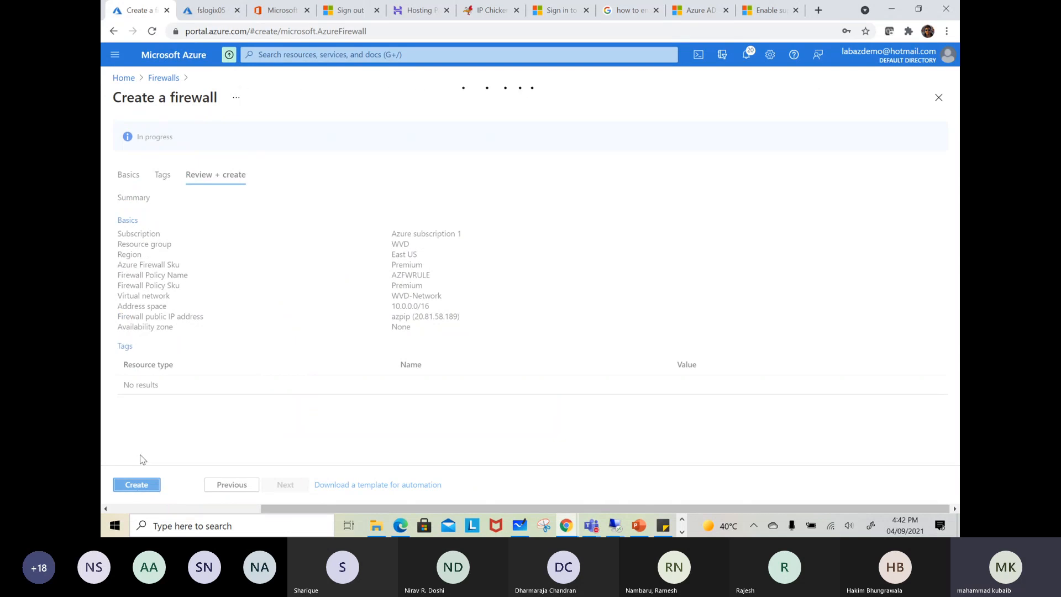
{"action": "left_click", "coordinate": [149, 484]}
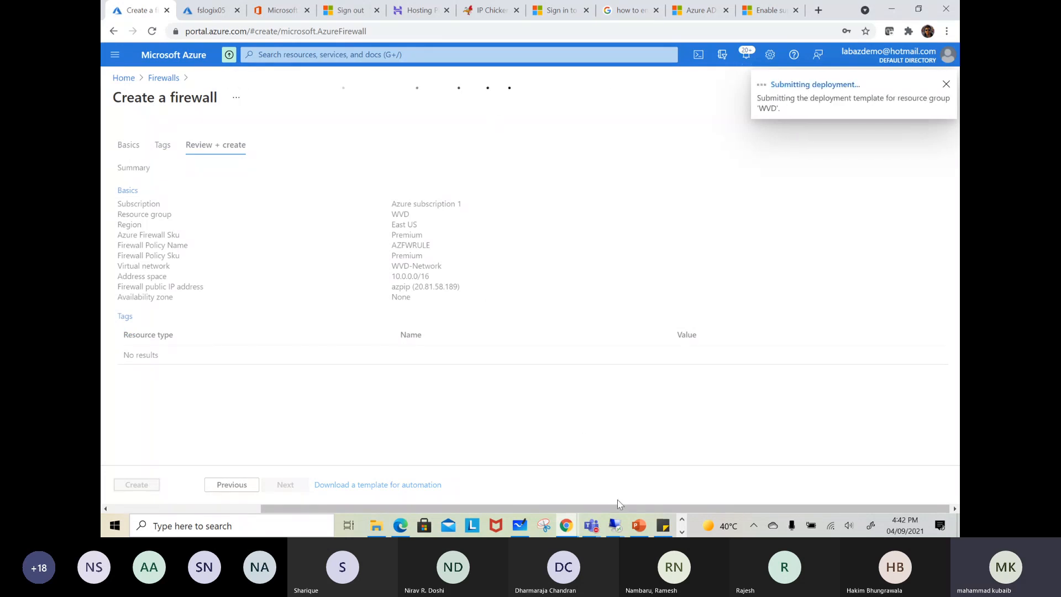
Switch to the PowerPoint training presentation and show slide 18, Azure Key vault and encryption
{"action": "left_click", "coordinate": [639, 526]}
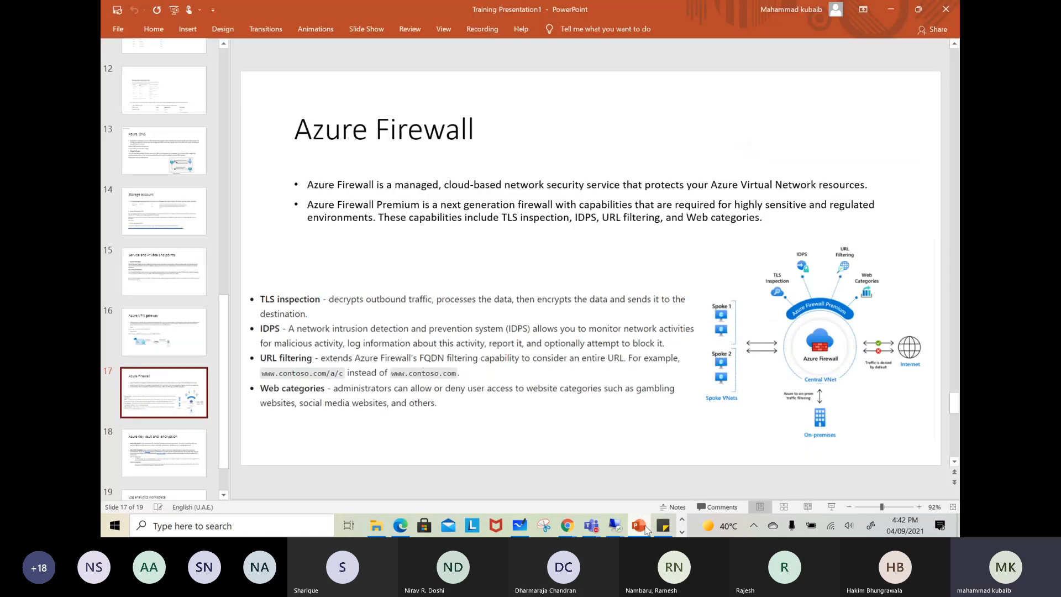
{"action": "scroll", "coordinate": [176, 345], "scroll_direction": "down", "scroll_amount": 2}
{"action": "left_click", "coordinate": [164, 398]}
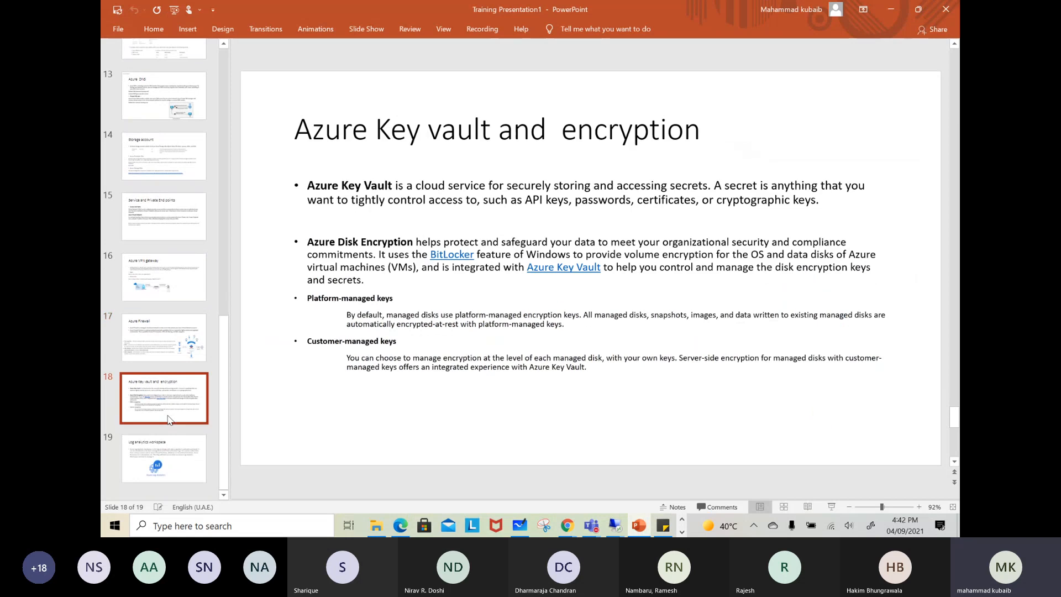
{"action": "left_click", "coordinate": [170, 290]}
{"action": "left_click", "coordinate": [174, 388]}
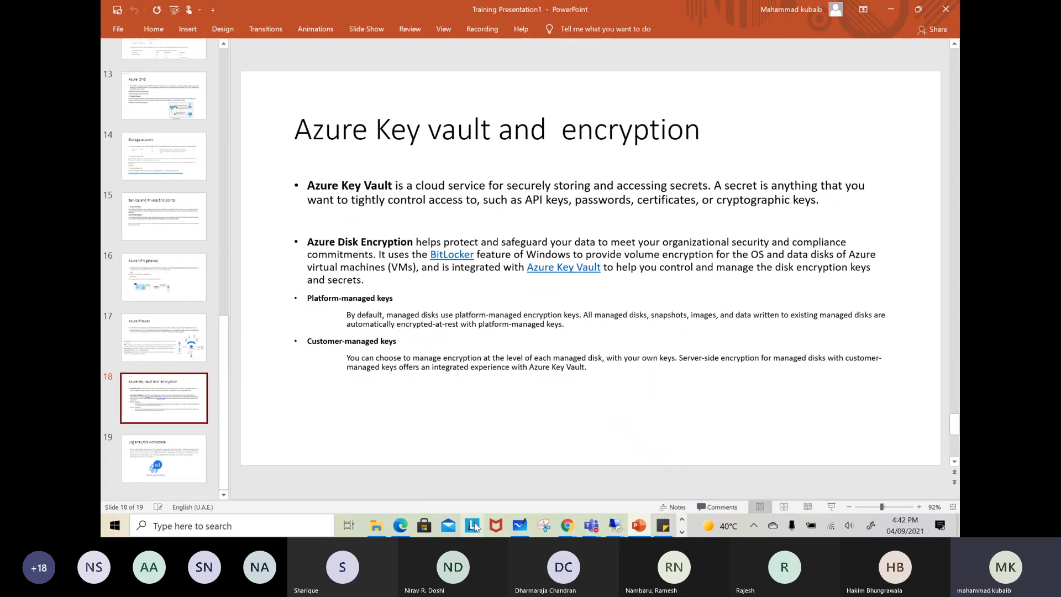
Switch to Microsoft Whiteboard and clear the old sketch from the canvas
{"action": "left_click", "coordinate": [518, 525]}
{"action": "left_click", "coordinate": [915, 60]}
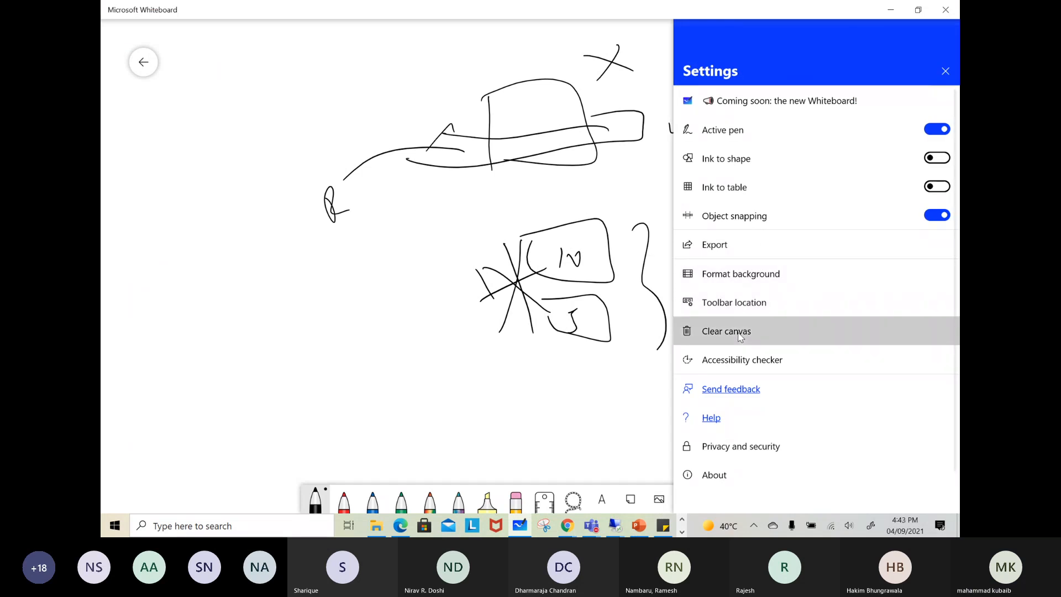
{"action": "left_click", "coordinate": [740, 331]}
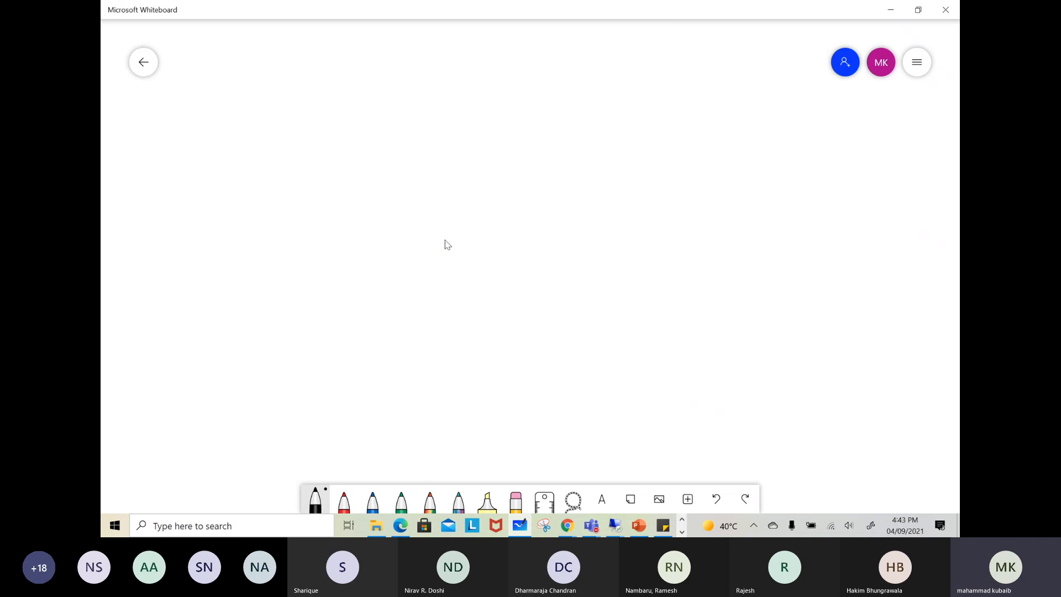
Sketch a box near the canvas centre and a second one to its upper right, joining marked points in both with a line
{"action": "mouse_move", "coordinate": [551, 167]}
{"action": "left_mouse_down"}
{"action": "mouse_move", "coordinate": [557, 215]}
{"action": "mouse_move", "coordinate": [635, 227]}
{"action": "mouse_move", "coordinate": [552, 212]}
{"action": "left_mouse_up"}
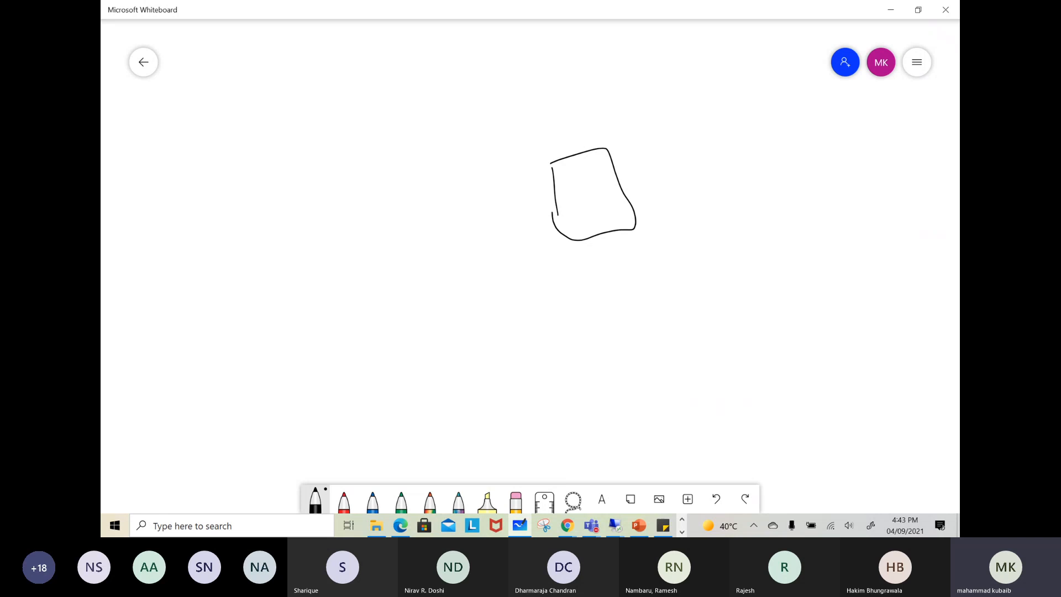
{"action": "mouse_move", "coordinate": [695, 70]}
{"action": "left_mouse_down"}
{"action": "mouse_move", "coordinate": [707, 117]}
{"action": "mouse_move", "coordinate": [753, 43]}
{"action": "mouse_move", "coordinate": [732, 115]}
{"action": "left_mouse_up"}
{"action": "mouse_move", "coordinate": [725, 73]}
{"action": "left_mouse_down"}
{"action": "mouse_move", "coordinate": [735, 83]}
{"action": "mouse_move", "coordinate": [729, 74]}
{"action": "left_mouse_up"}
{"action": "left_click_drag", "start_coordinate": [587, 181], "coordinate": [721, 81]}
{"action": "left_click_drag", "start_coordinate": [712, 95], "coordinate": [721, 87]}
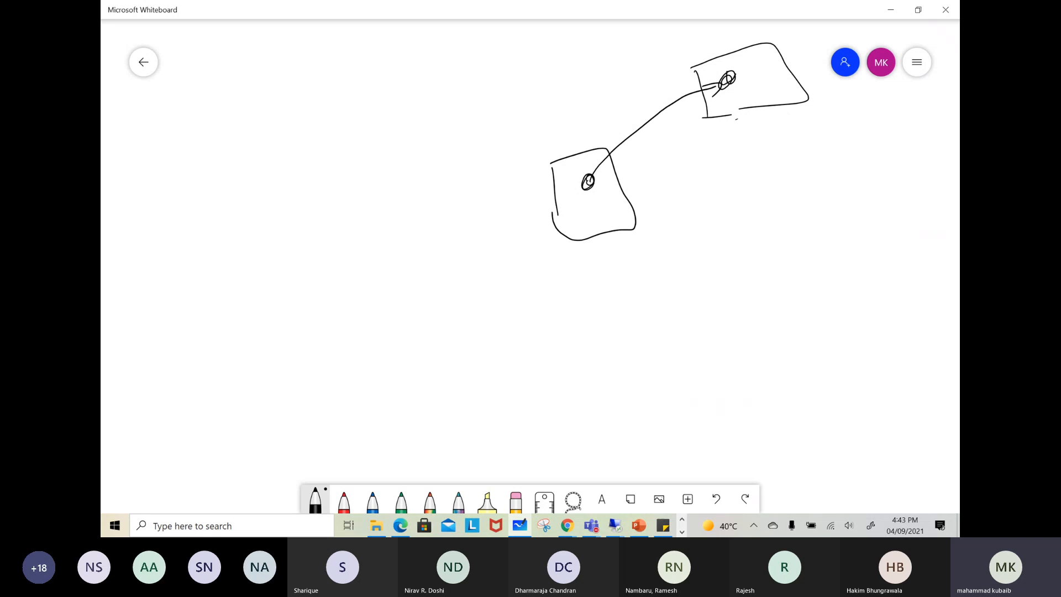
Sketch an empty box at the upper middle and a larger vault box at the upper left with three entry lines, lettering K and C
{"action": "left_click_drag", "start_coordinate": [480, 55], "coordinate": [493, 93]}
{"action": "mouse_move", "coordinate": [473, 54]}
{"action": "left_mouse_down"}
{"action": "mouse_move", "coordinate": [508, 44]}
{"action": "mouse_move", "coordinate": [520, 105]}
{"action": "mouse_move", "coordinate": [484, 92]}
{"action": "left_mouse_up"}
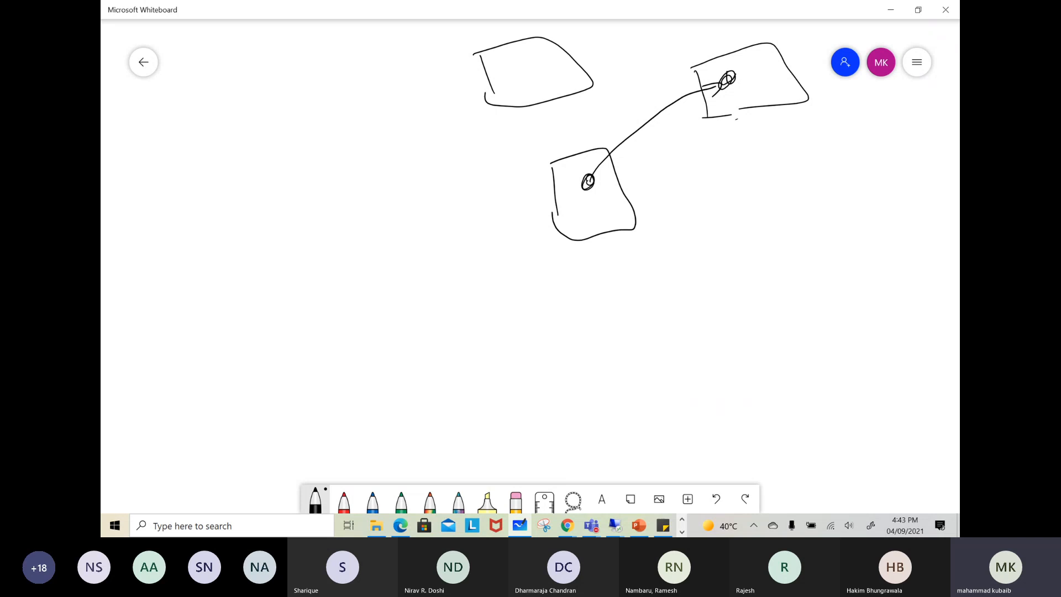
{"action": "mouse_move", "coordinate": [242, 56]}
{"action": "left_mouse_down"}
{"action": "mouse_move", "coordinate": [248, 128]}
{"action": "mouse_move", "coordinate": [336, 45]}
{"action": "mouse_move", "coordinate": [313, 152]}
{"action": "mouse_move", "coordinate": [246, 119]}
{"action": "mouse_move", "coordinate": [269, 83]}
{"action": "mouse_move", "coordinate": [284, 83]}
{"action": "left_mouse_up"}
{"action": "left_click_drag", "start_coordinate": [250, 108], "coordinate": [278, 110]}
{"action": "left_click_drag", "start_coordinate": [237, 139], "coordinate": [286, 135]}
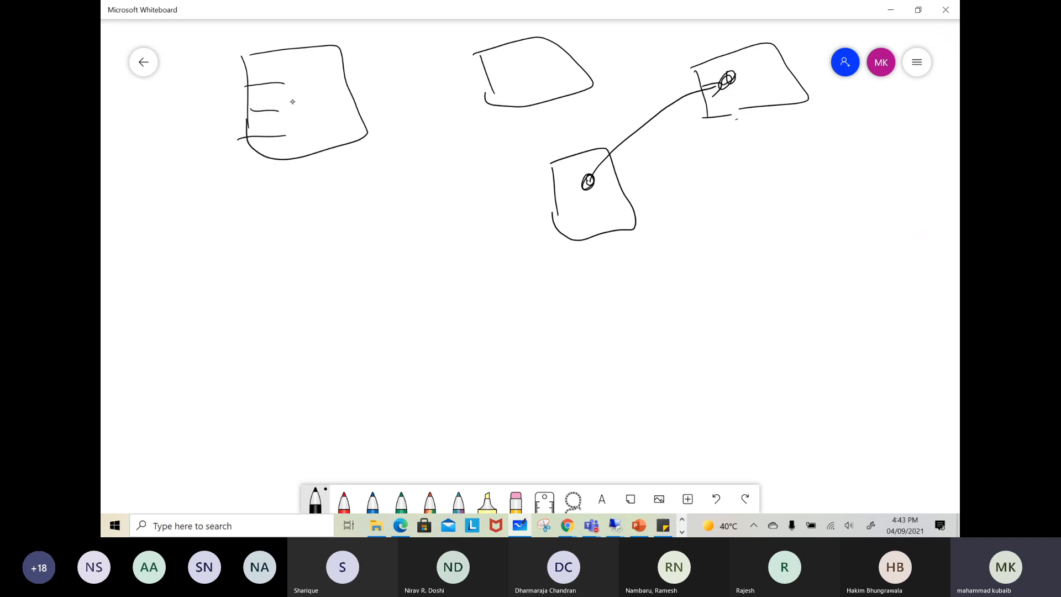
{"action": "left_click_drag", "start_coordinate": [293, 73], "coordinate": [292, 91]}
{"action": "left_click_drag", "start_coordinate": [306, 74], "coordinate": [302, 118]}
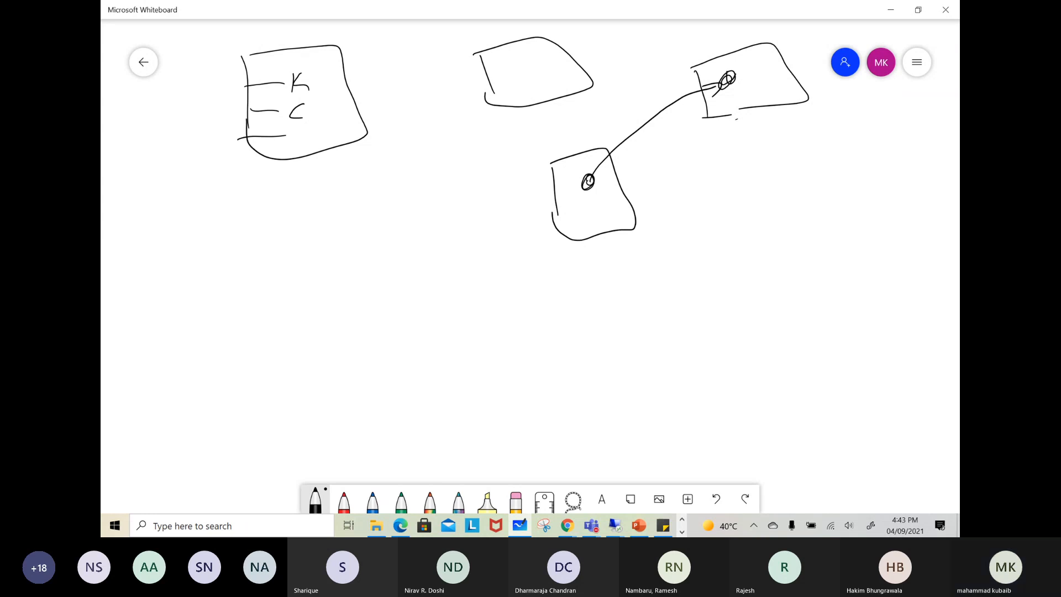
Darken the dot in the central box, sketch a box labelled SQL to its right, and connect the two with an arrow
{"action": "left_click_drag", "start_coordinate": [585, 178], "coordinate": [587, 199]}
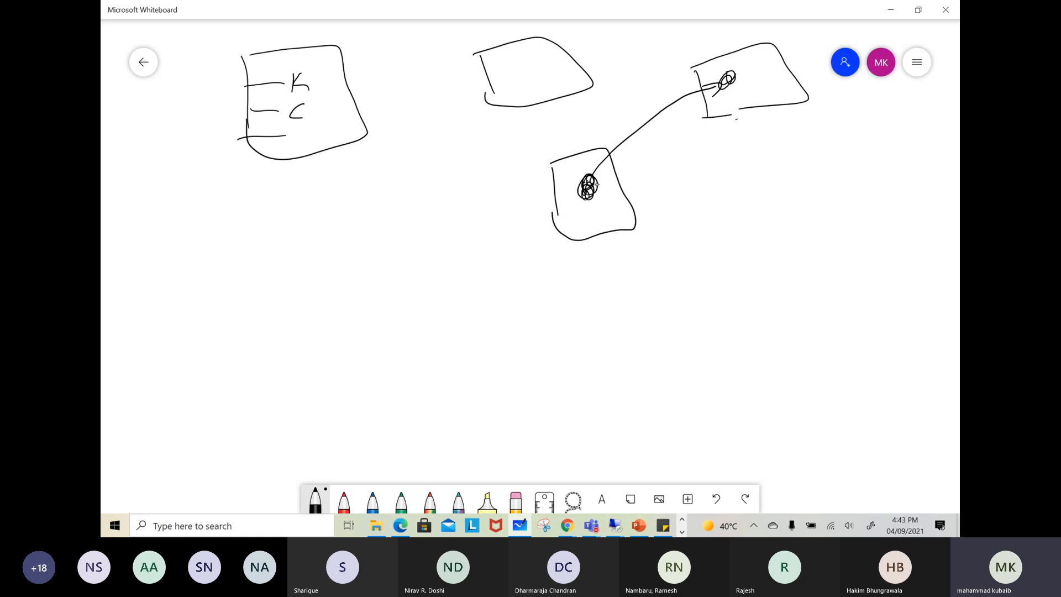
{"action": "mouse_move", "coordinate": [597, 186]}
{"action": "left_mouse_down"}
{"action": "mouse_move", "coordinate": [645, 174]}
{"action": "mouse_move", "coordinate": [595, 184]}
{"action": "mouse_move", "coordinate": [607, 194]}
{"action": "left_mouse_up"}
{"action": "mouse_move", "coordinate": [712, 155]}
{"action": "left_mouse_down"}
{"action": "mouse_move", "coordinate": [719, 222]}
{"action": "mouse_move", "coordinate": [782, 143]}
{"action": "mouse_move", "coordinate": [740, 239]}
{"action": "mouse_move", "coordinate": [722, 209]}
{"action": "left_mouse_up"}
{"action": "left_click_drag", "start_coordinate": [750, 178], "coordinate": [742, 208]}
{"action": "left_click_drag", "start_coordinate": [768, 182], "coordinate": [776, 190]}
{"action": "left_click_drag", "start_coordinate": [788, 176], "coordinate": [801, 200]}
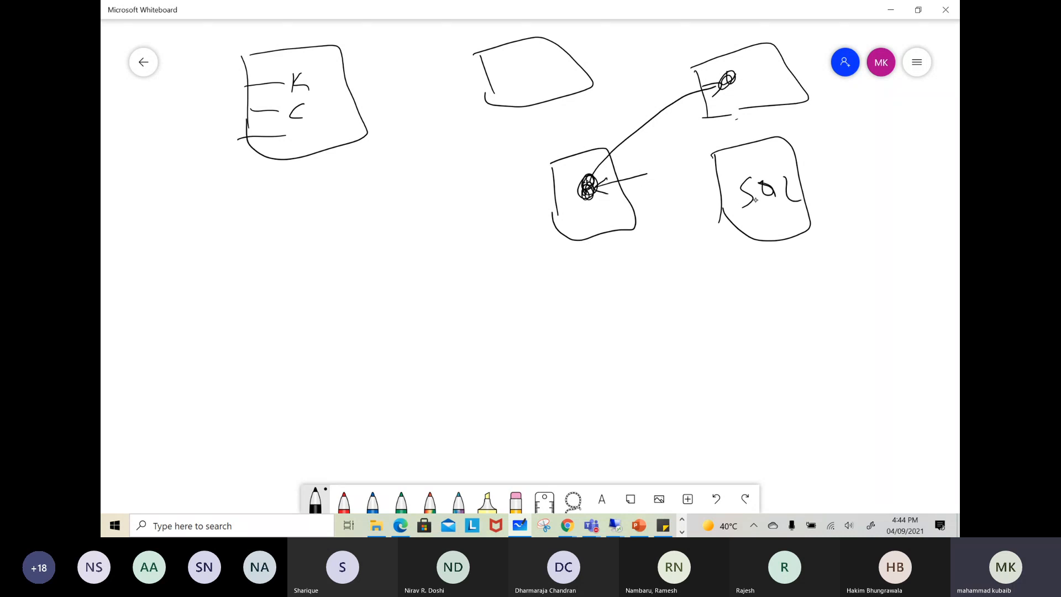
{"action": "mouse_move", "coordinate": [637, 174]}
{"action": "left_mouse_down"}
{"action": "mouse_move", "coordinate": [723, 172]}
{"action": "mouse_move", "coordinate": [718, 180]}
{"action": "left_mouse_up"}
Write a K inside the central box, star the box's upper-left corner, and scribble over the K
{"action": "left_click_drag", "start_coordinate": [585, 194], "coordinate": [599, 221]}
{"action": "mouse_move", "coordinate": [609, 205]}
{"action": "left_mouse_down"}
{"action": "mouse_move", "coordinate": [601, 215]}
{"action": "mouse_move", "coordinate": [611, 220]}
{"action": "left_mouse_up"}
{"action": "mouse_move", "coordinate": [558, 145]}
{"action": "left_mouse_down"}
{"action": "mouse_move", "coordinate": [553, 178]}
{"action": "mouse_move", "coordinate": [569, 164]}
{"action": "mouse_move", "coordinate": [545, 177]}
{"action": "left_mouse_up"}
{"action": "left_click_drag", "start_coordinate": [560, 150], "coordinate": [553, 170]}
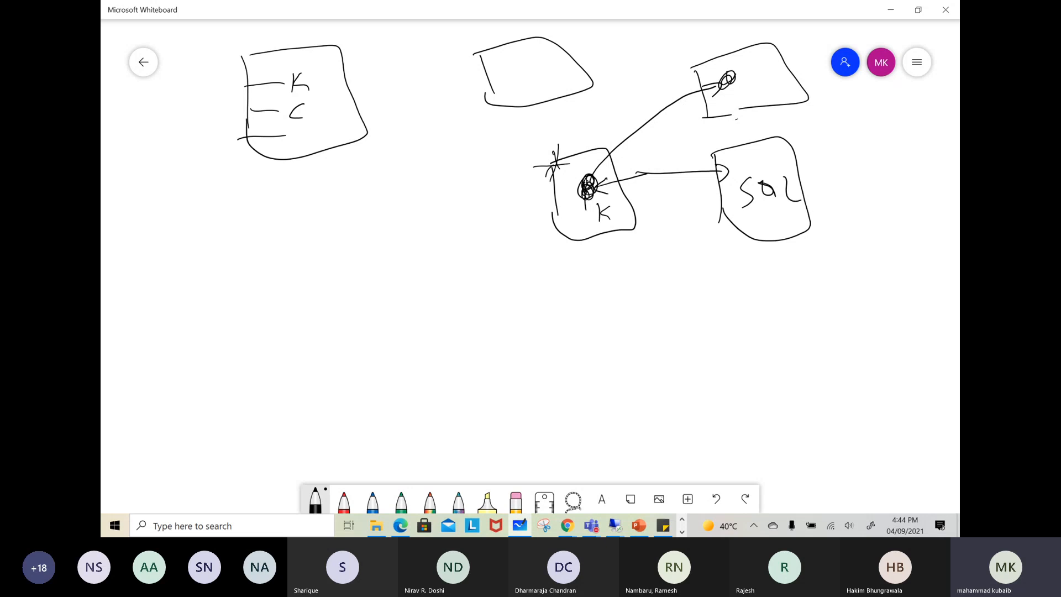
{"action": "left_click_drag", "start_coordinate": [605, 208], "coordinate": [600, 222]}
Draw arrows linking the central box, the K entry in the vault box and the SQL box, then re-mark the key and SQL connection
{"action": "mouse_move", "coordinate": [309, 74]}
{"action": "left_mouse_down"}
{"action": "mouse_move", "coordinate": [578, 181]}
{"action": "mouse_move", "coordinate": [346, 72]}
{"action": "left_mouse_up"}
{"action": "mouse_move", "coordinate": [590, 186]}
{"action": "left_mouse_down"}
{"action": "mouse_move", "coordinate": [700, 168]}
{"action": "mouse_move", "coordinate": [717, 182]}
{"action": "left_mouse_up"}
{"action": "mouse_move", "coordinate": [589, 189]}
{"action": "left_mouse_down"}
{"action": "mouse_move", "coordinate": [322, 75]}
{"action": "mouse_move", "coordinate": [328, 87]}
{"action": "left_mouse_up"}
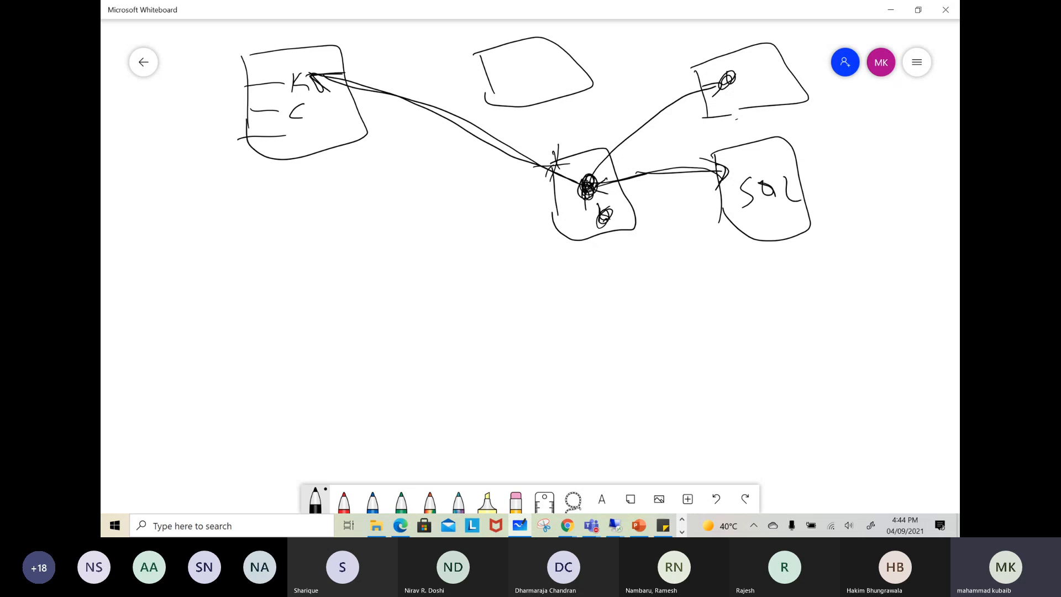
{"action": "mouse_move", "coordinate": [327, 77]}
{"action": "left_mouse_down"}
{"action": "mouse_move", "coordinate": [560, 87]}
{"action": "mouse_move", "coordinate": [712, 164]}
{"action": "left_mouse_up"}
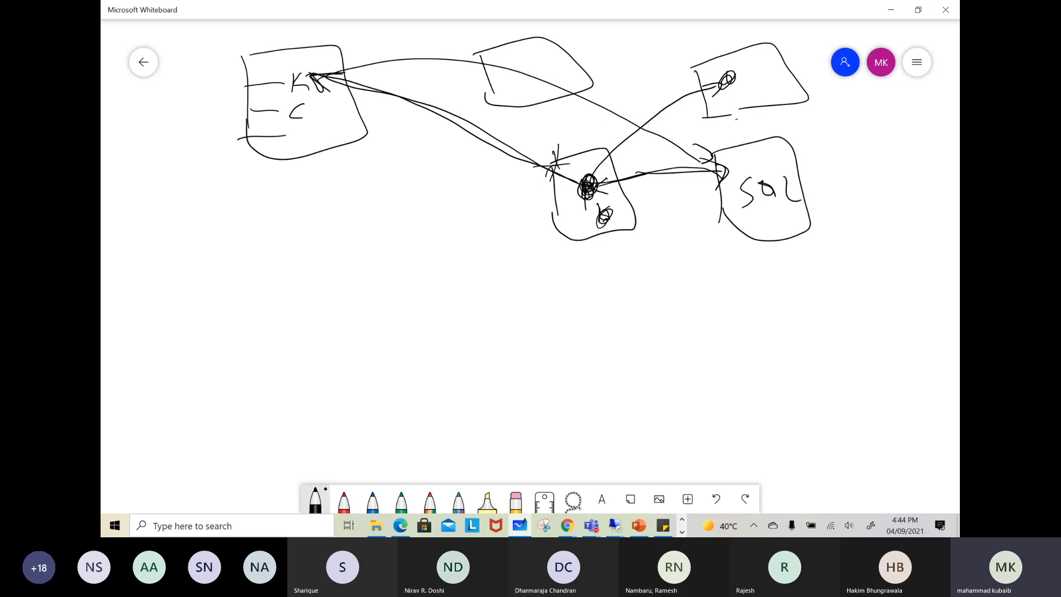
{"action": "mouse_move", "coordinate": [581, 182]}
{"action": "left_mouse_down"}
{"action": "mouse_move", "coordinate": [574, 199]}
{"action": "mouse_move", "coordinate": [585, 191]}
{"action": "left_mouse_up"}
{"action": "mouse_move", "coordinate": [309, 80]}
{"action": "left_mouse_down"}
{"action": "mouse_move", "coordinate": [321, 89]}
{"action": "mouse_move", "coordinate": [491, 62]}
{"action": "mouse_move", "coordinate": [713, 162]}
{"action": "left_mouse_up"}
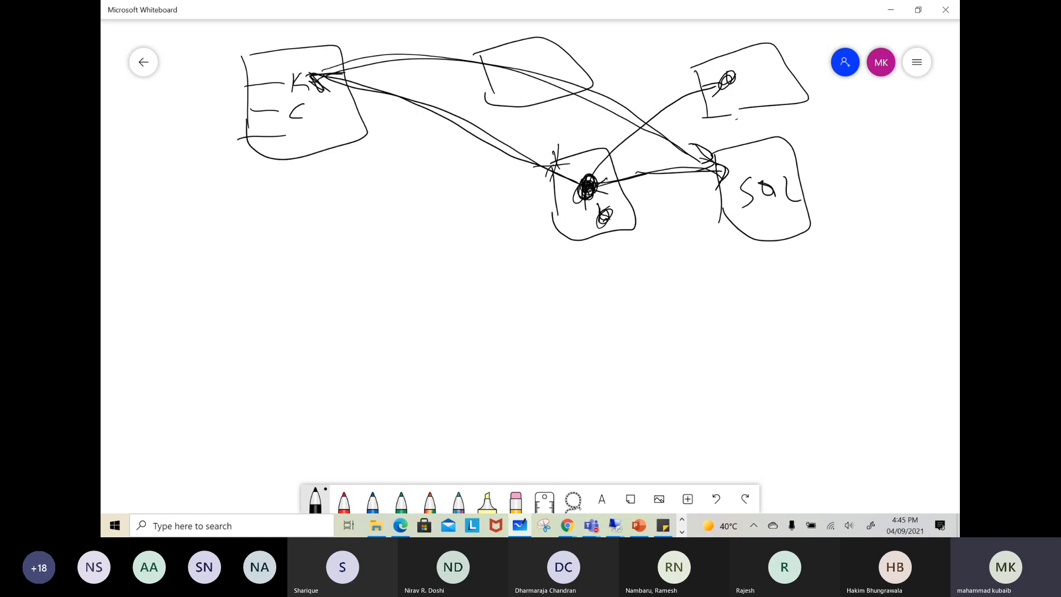
{"action": "left_click_drag", "start_coordinate": [299, 71], "coordinate": [303, 87]}
{"action": "left_click_drag", "start_coordinate": [294, 80], "coordinate": [314, 100]}
{"action": "mouse_move", "coordinate": [721, 172]}
{"action": "left_mouse_down"}
{"action": "mouse_move", "coordinate": [714, 186]}
{"action": "mouse_move", "coordinate": [730, 176]}
{"action": "left_mouse_up"}
Sketch a box with circles below the vault box and label one circle MPK with a leader line
{"action": "mouse_move", "coordinate": [203, 297]}
{"action": "left_mouse_down"}
{"action": "mouse_move", "coordinate": [313, 387]}
{"action": "mouse_move", "coordinate": [198, 374]}
{"action": "mouse_move", "coordinate": [194, 302]}
{"action": "mouse_move", "coordinate": [204, 294]}
{"action": "left_mouse_up"}
{"action": "left_click_drag", "start_coordinate": [236, 333], "coordinate": [262, 339]}
{"action": "mouse_move", "coordinate": [241, 374]}
{"action": "left_mouse_down"}
{"action": "mouse_move", "coordinate": [261, 367]}
{"action": "mouse_move", "coordinate": [407, 387]}
{"action": "mouse_move", "coordinate": [412, 351]}
{"action": "mouse_move", "coordinate": [406, 376]}
{"action": "mouse_move", "coordinate": [455, 367]}
{"action": "left_mouse_up"}
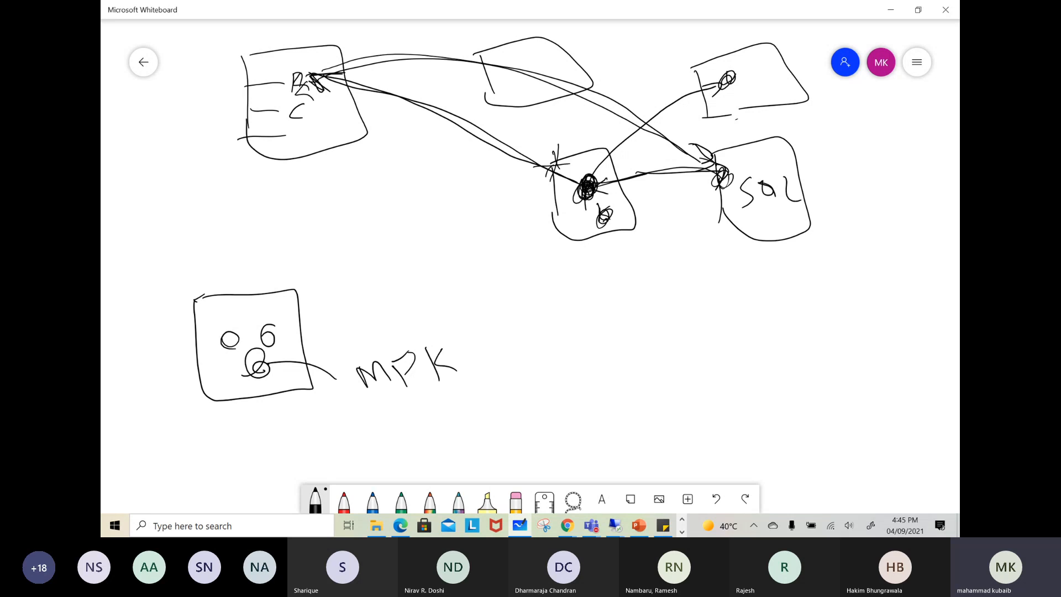
Mark the lower-left corner of the MPK box with a leader line and sketch a box with a scribbled circle at the lower right
{"action": "left_click_drag", "start_coordinate": [161, 442], "coordinate": [220, 380]}
{"action": "mouse_move", "coordinate": [849, 381]}
{"action": "left_mouse_down"}
{"action": "mouse_move", "coordinate": [849, 453]}
{"action": "mouse_move", "coordinate": [896, 369]}
{"action": "mouse_move", "coordinate": [872, 468]}
{"action": "left_mouse_up"}
{"action": "mouse_move", "coordinate": [878, 396]}
{"action": "left_mouse_down"}
{"action": "mouse_move", "coordinate": [882, 425]}
{"action": "mouse_move", "coordinate": [892, 426]}
{"action": "left_mouse_up"}
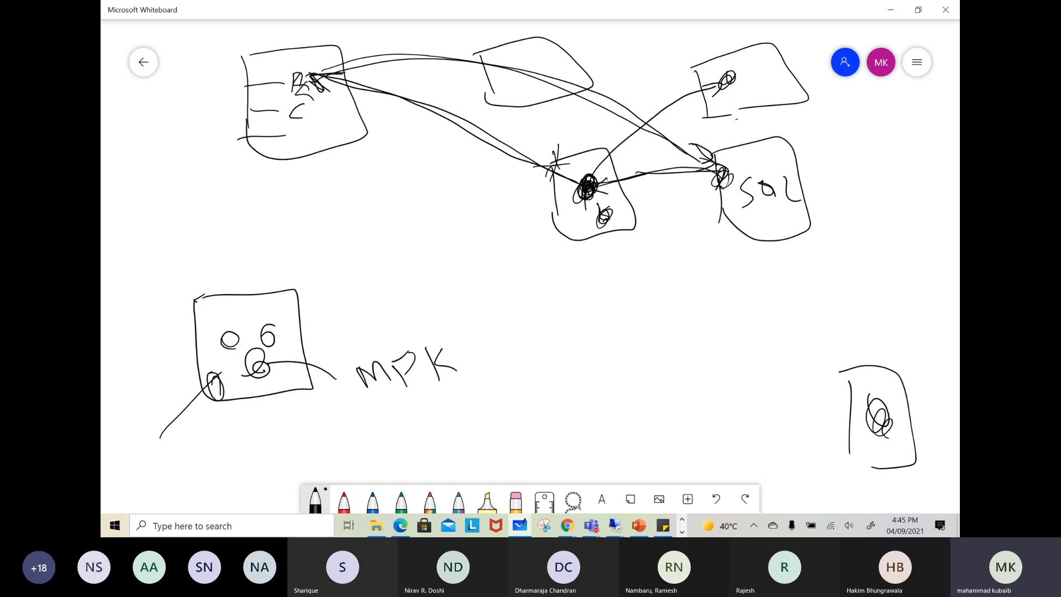
Add an asterisk beside MPK and write BYOK and CMK above it
{"action": "left_click_drag", "start_coordinate": [488, 340], "coordinate": [481, 370]}
{"action": "mouse_move", "coordinate": [467, 354]}
{"action": "left_mouse_down"}
{"action": "mouse_move", "coordinate": [505, 349]}
{"action": "mouse_move", "coordinate": [467, 365]}
{"action": "left_mouse_up"}
{"action": "left_click_drag", "start_coordinate": [476, 339], "coordinate": [504, 351]}
{"action": "left_click_drag", "start_coordinate": [340, 282], "coordinate": [348, 303]}
{"action": "mouse_move", "coordinate": [342, 275]}
{"action": "left_mouse_down"}
{"action": "mouse_move", "coordinate": [354, 279]}
{"action": "mouse_move", "coordinate": [353, 309]}
{"action": "left_mouse_up"}
{"action": "mouse_move", "coordinate": [372, 262]}
{"action": "left_mouse_down"}
{"action": "mouse_move", "coordinate": [371, 285]}
{"action": "mouse_move", "coordinate": [389, 254]}
{"action": "left_mouse_up"}
{"action": "mouse_move", "coordinate": [405, 264]}
{"action": "left_mouse_down"}
{"action": "mouse_move", "coordinate": [415, 238]}
{"action": "mouse_move", "coordinate": [427, 255]}
{"action": "left_mouse_up"}
{"action": "mouse_move", "coordinate": [403, 291]}
{"action": "left_mouse_down"}
{"action": "mouse_move", "coordinate": [407, 314]}
{"action": "mouse_move", "coordinate": [430, 281]}
{"action": "mouse_move", "coordinate": [442, 295]}
{"action": "left_mouse_up"}
{"action": "mouse_move", "coordinate": [445, 265]}
{"action": "left_mouse_down"}
{"action": "mouse_move", "coordinate": [449, 285]}
{"action": "mouse_move", "coordinate": [450, 271]}
{"action": "left_mouse_up"}
{"action": "left_click_drag", "start_coordinate": [450, 270], "coordinate": [467, 277]}
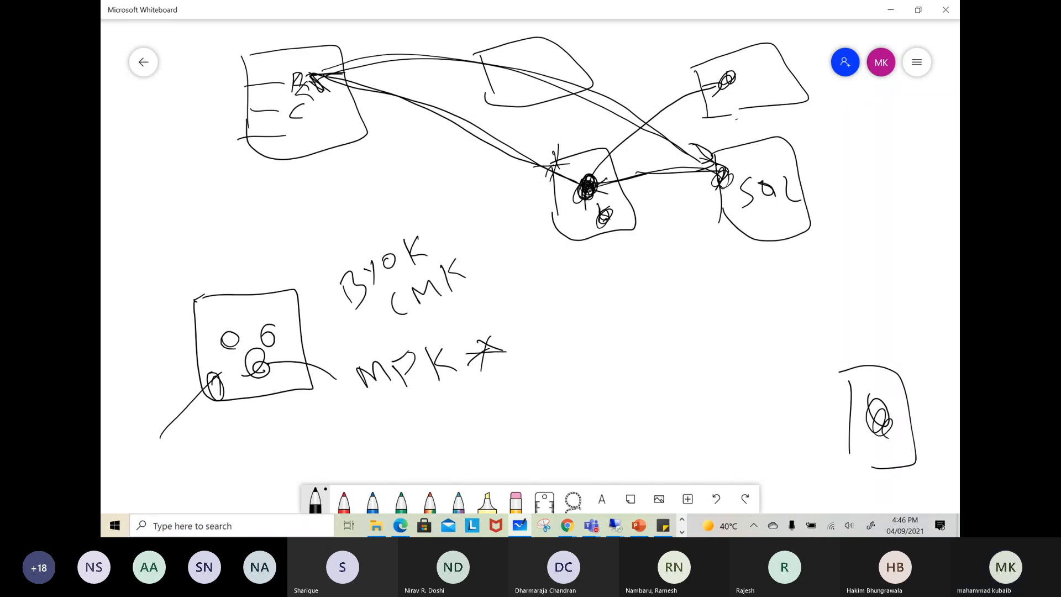
Draw a curved arrow from the vault box's K entry to the MPK box and another arrow to that box's lower-left corner
{"action": "mouse_move", "coordinate": [278, 81]}
{"action": "left_mouse_down"}
{"action": "mouse_move", "coordinate": [184, 202]}
{"action": "mouse_move", "coordinate": [205, 288]}
{"action": "mouse_move", "coordinate": [178, 296]}
{"action": "left_mouse_up"}
{"action": "left_click_drag", "start_coordinate": [224, 103], "coordinate": [248, 90]}
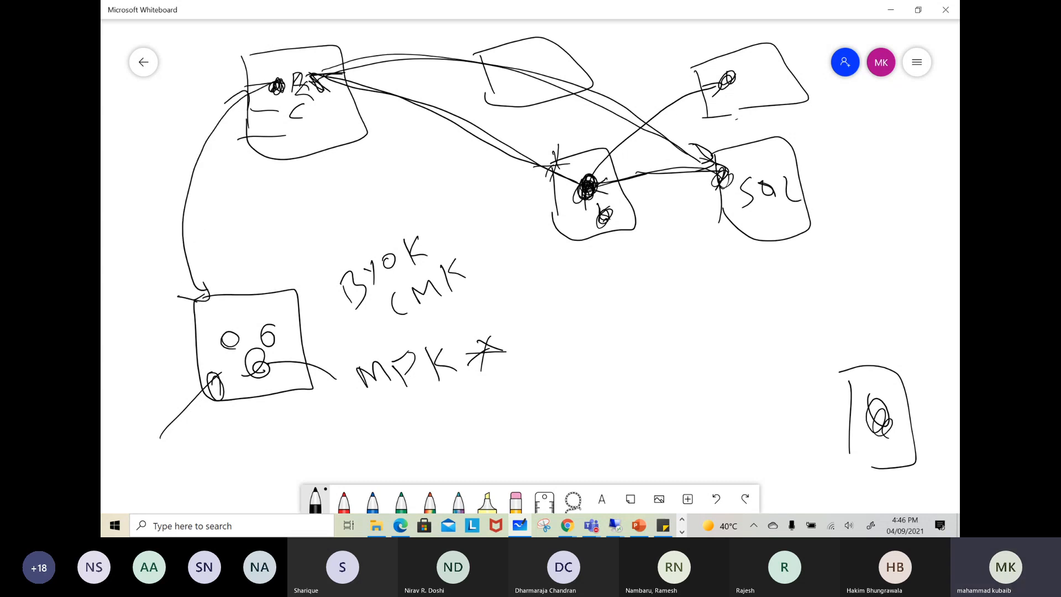
{"action": "mouse_move", "coordinate": [162, 442]}
{"action": "left_mouse_down"}
{"action": "mouse_move", "coordinate": [204, 381]}
{"action": "mouse_move", "coordinate": [207, 414]}
{"action": "left_mouse_up"}
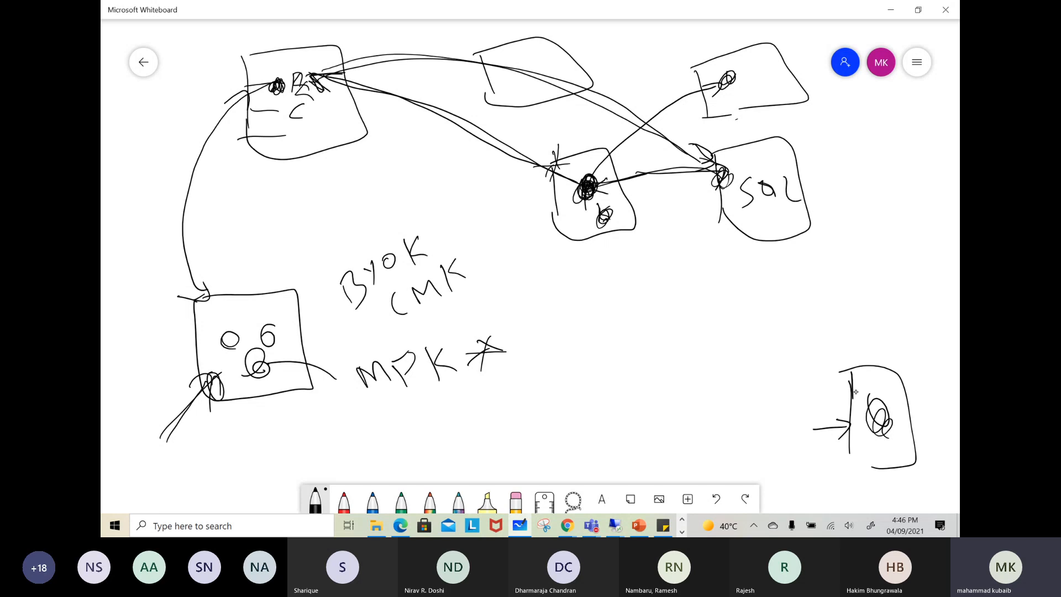
Star the top of the lower-right box with crossing strokes and draw a large check mark over the MPK box
{"action": "left_click_drag", "start_coordinate": [904, 336], "coordinate": [871, 389]}
{"action": "left_click_drag", "start_coordinate": [854, 351], "coordinate": [900, 381]}
{"action": "left_click_drag", "start_coordinate": [840, 371], "coordinate": [906, 362]}
{"action": "left_click_drag", "start_coordinate": [883, 343], "coordinate": [891, 392]}
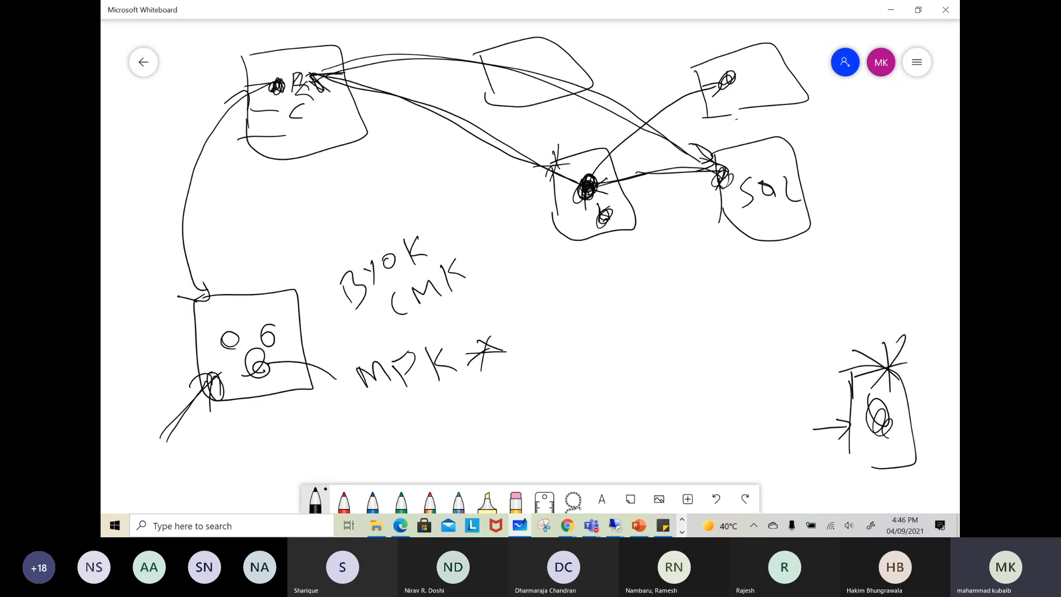
{"action": "left_click_drag", "start_coordinate": [160, 303], "coordinate": [324, 225]}
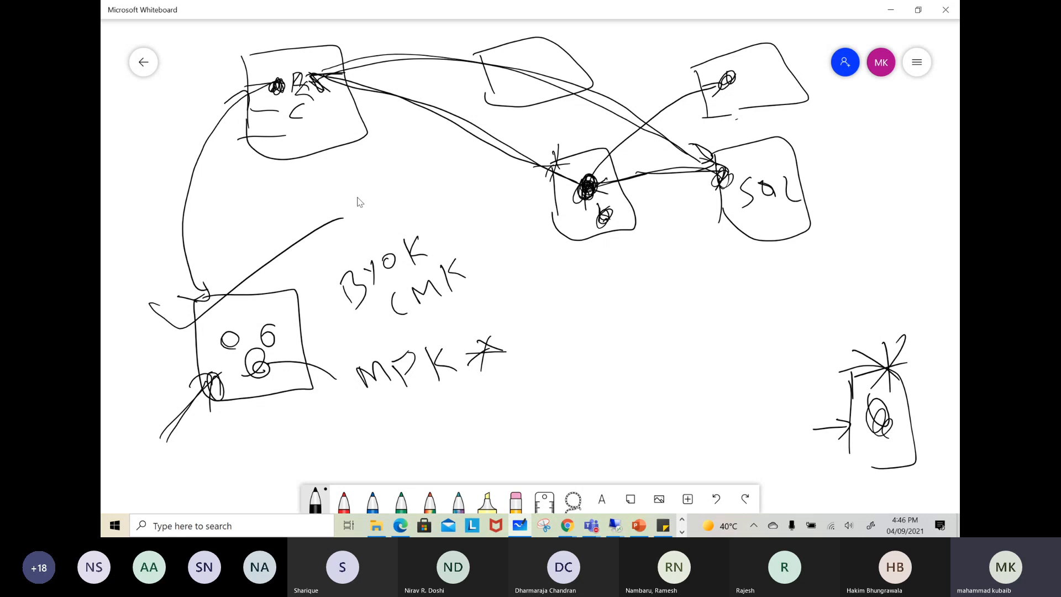
Switch to the Azure portal in Chrome, search for the Key vaults service and start creating a key vault
{"action": "mouse_move", "coordinate": [578, 522]}
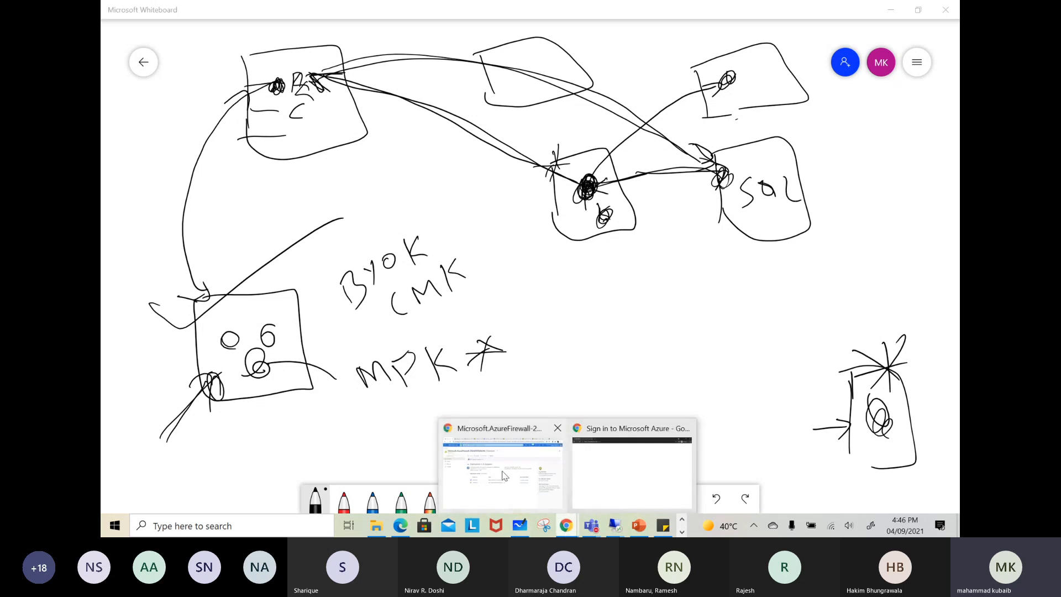
{"action": "left_click", "coordinate": [504, 475]}
{"action": "left_click", "coordinate": [219, 14]}
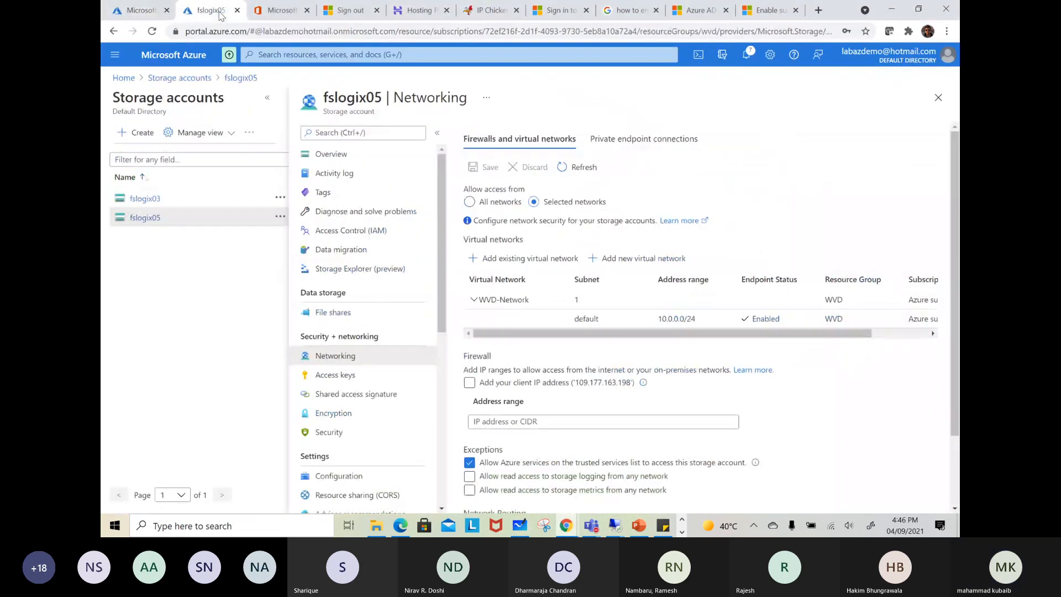
{"action": "left_click", "coordinate": [291, 55]}
{"action": "type", "text": "key"}
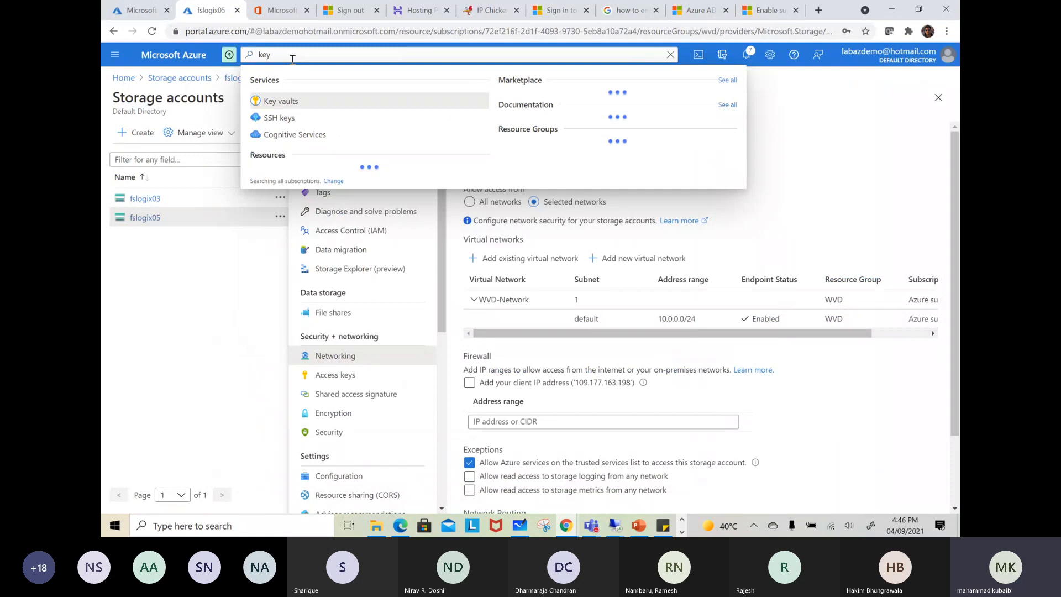
{"action": "left_click", "coordinate": [292, 105]}
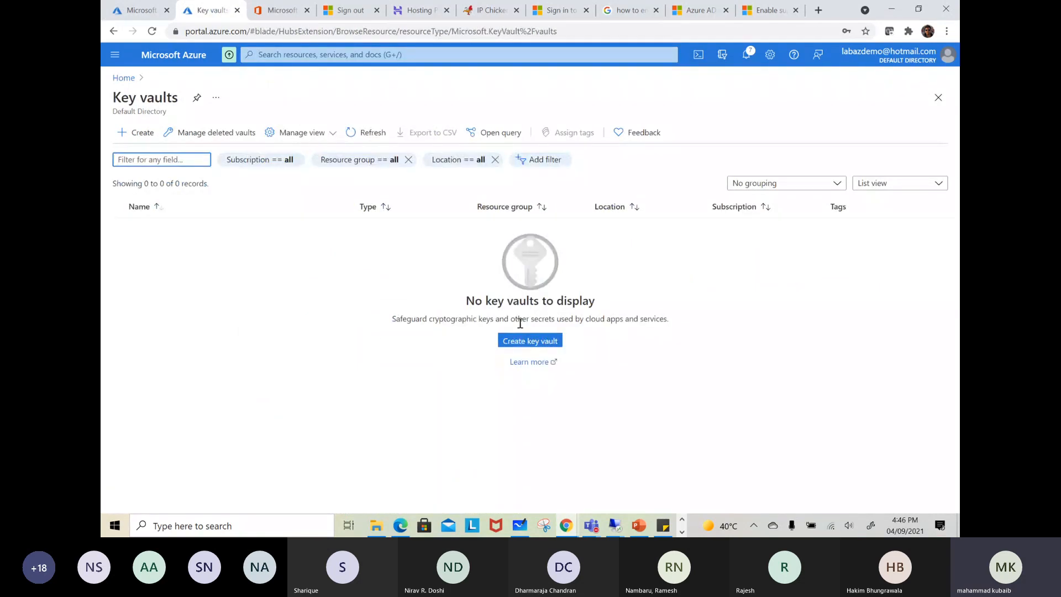
{"action": "left_click", "coordinate": [549, 341]}
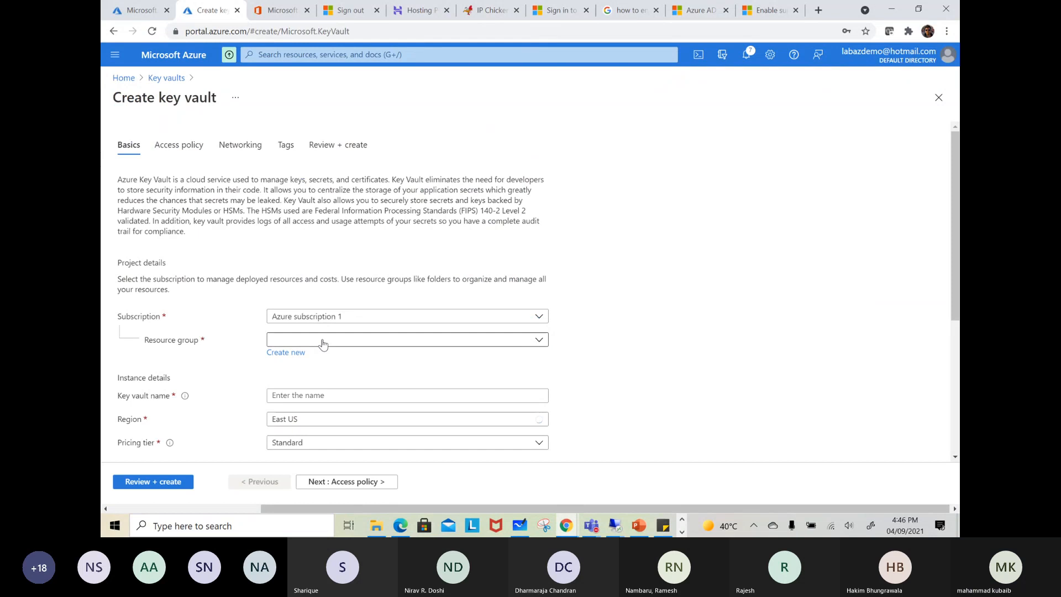
Set the key vault's resource group to WVD and its name to wvdkey06
{"action": "left_click", "coordinate": [325, 340]}
{"action": "left_click", "coordinate": [294, 456]}
{"action": "scroll", "coordinate": [360, 276], "scroll_direction": "down", "scroll_amount": 3}
{"action": "left_click", "coordinate": [350, 216]}
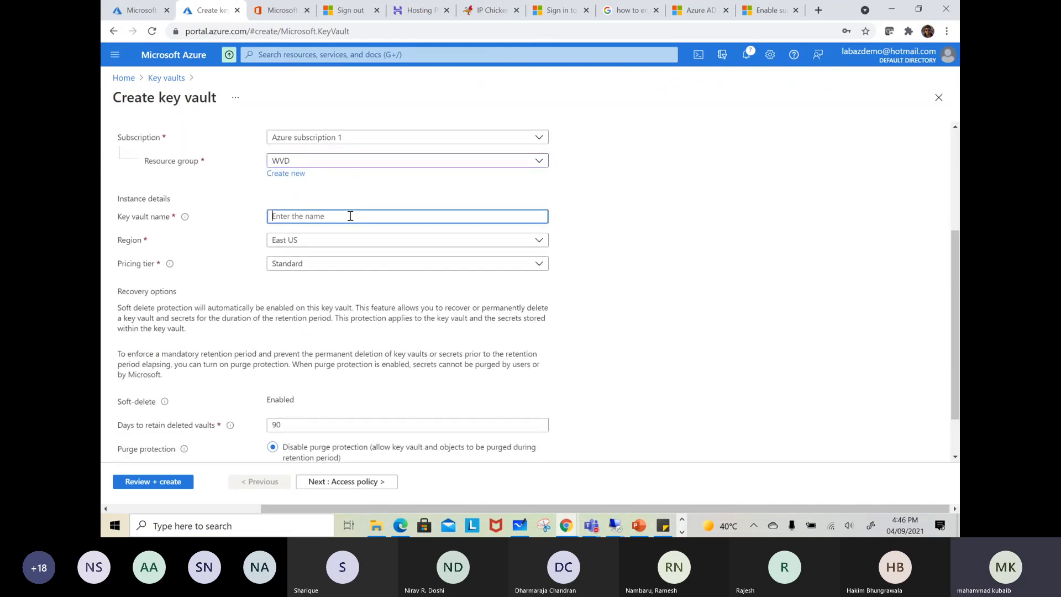
{"action": "type", "text": "wvdkey06"}
{"action": "scroll", "coordinate": [305, 194], "scroll_direction": "down", "scroll_amount": 2}
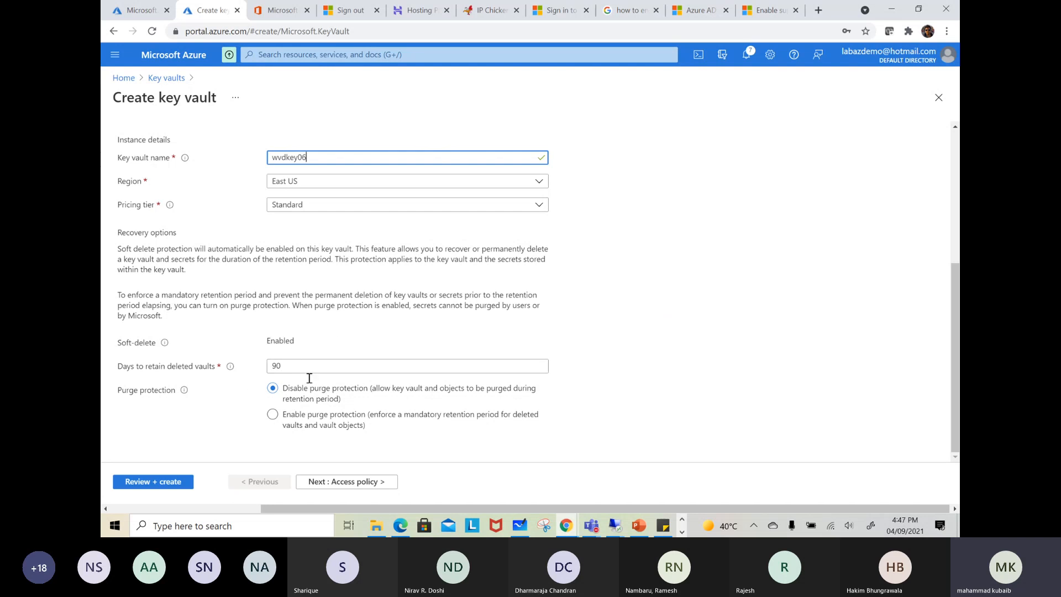
Enable key vault access to Azure Disk Encryption for volume encryption and proceed to the networking settings
{"action": "left_click", "coordinate": [350, 483]}
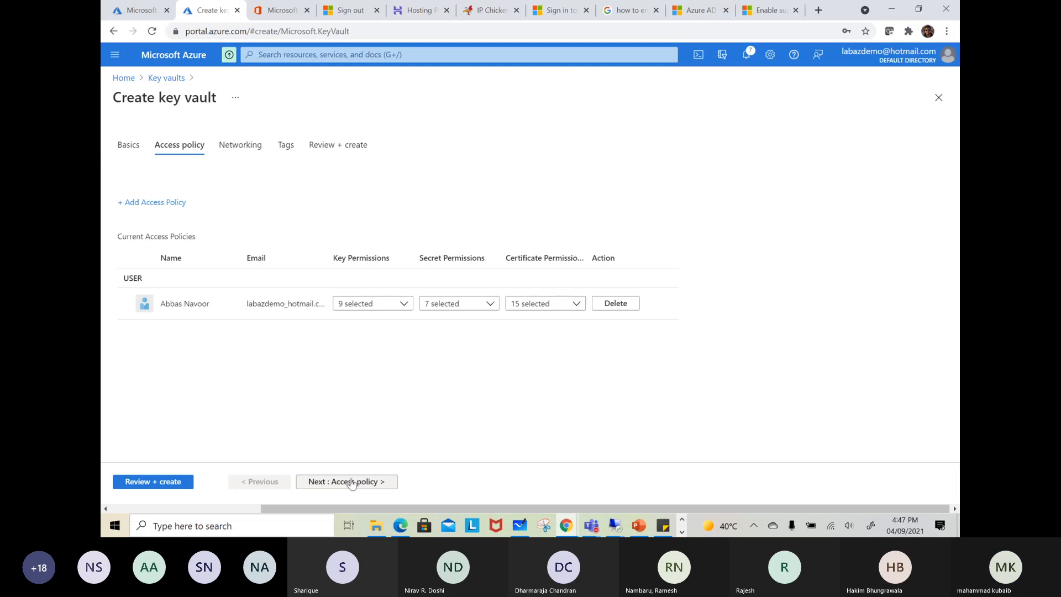
{"action": "left_click", "coordinate": [125, 243]}
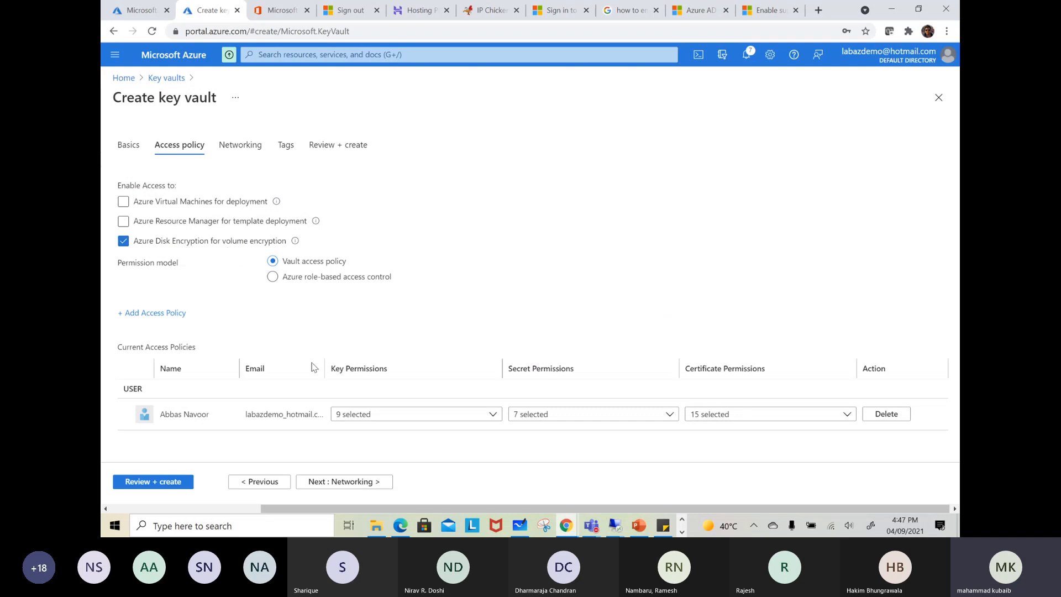
{"action": "left_click", "coordinate": [357, 484]}
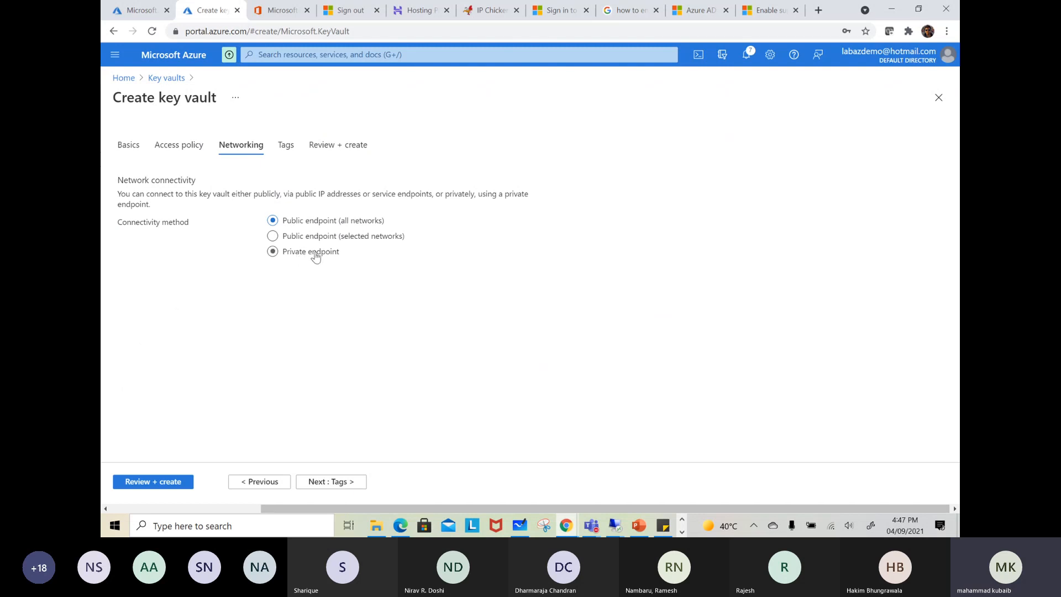
Review the key vault's settings, open the deployed AZfirewall resource in the other browser tab, and create the key vault
{"action": "left_click", "coordinate": [149, 483]}
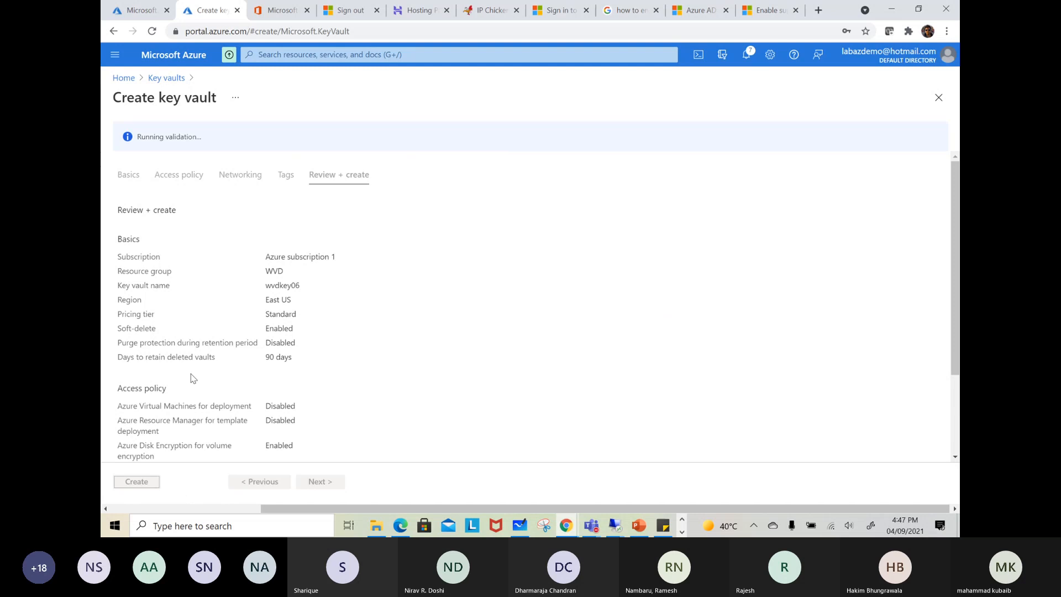
{"action": "scroll", "coordinate": [193, 379], "scroll_direction": "down", "scroll_amount": 3}
{"action": "left_click", "coordinate": [128, 11]}
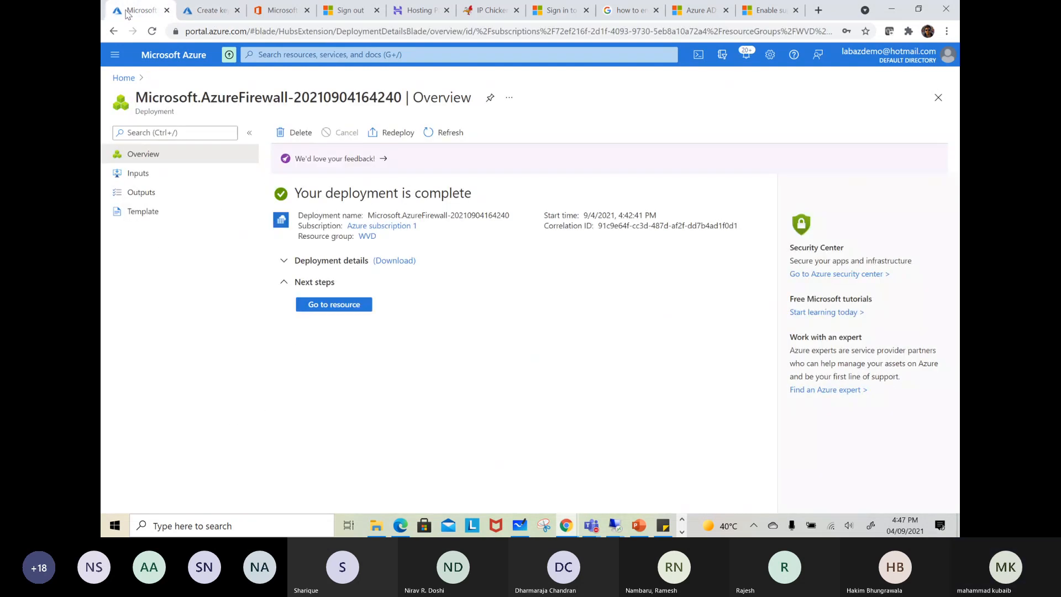
{"action": "left_click", "coordinate": [326, 307]}
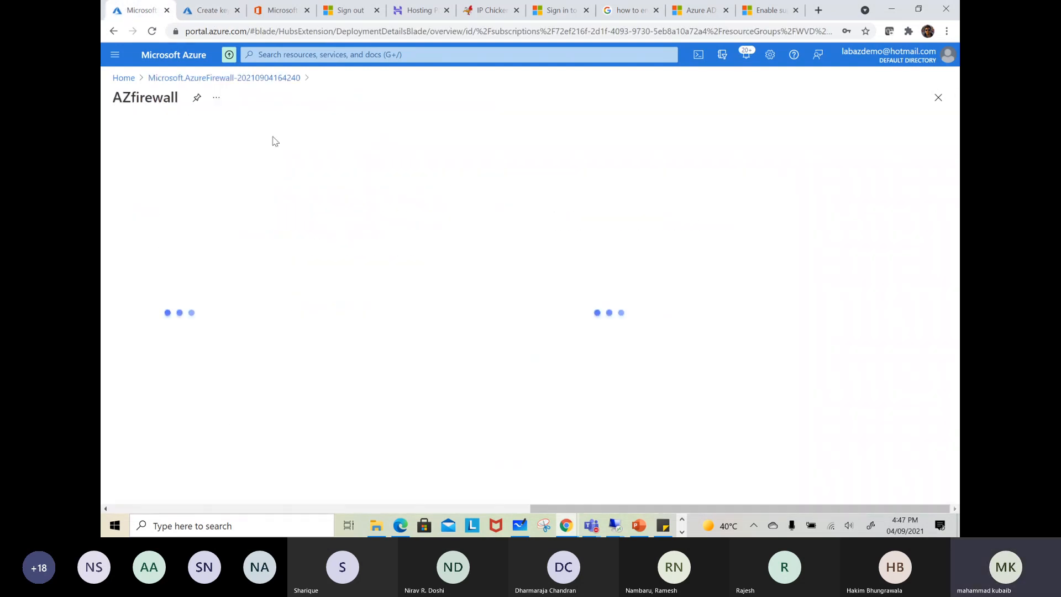
{"action": "left_click", "coordinate": [213, 16]}
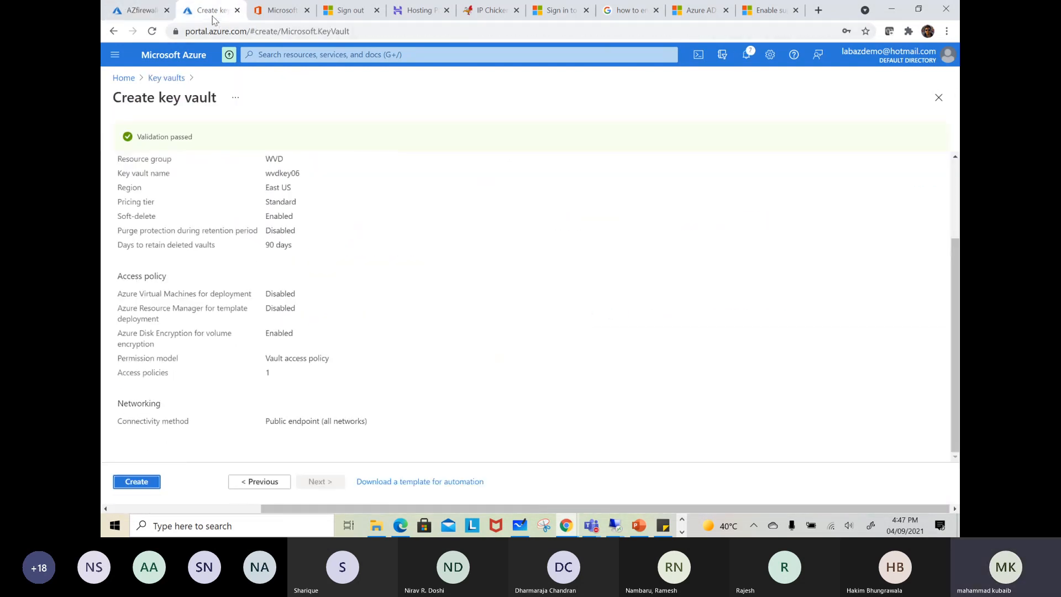
{"action": "left_click", "coordinate": [139, 479]}
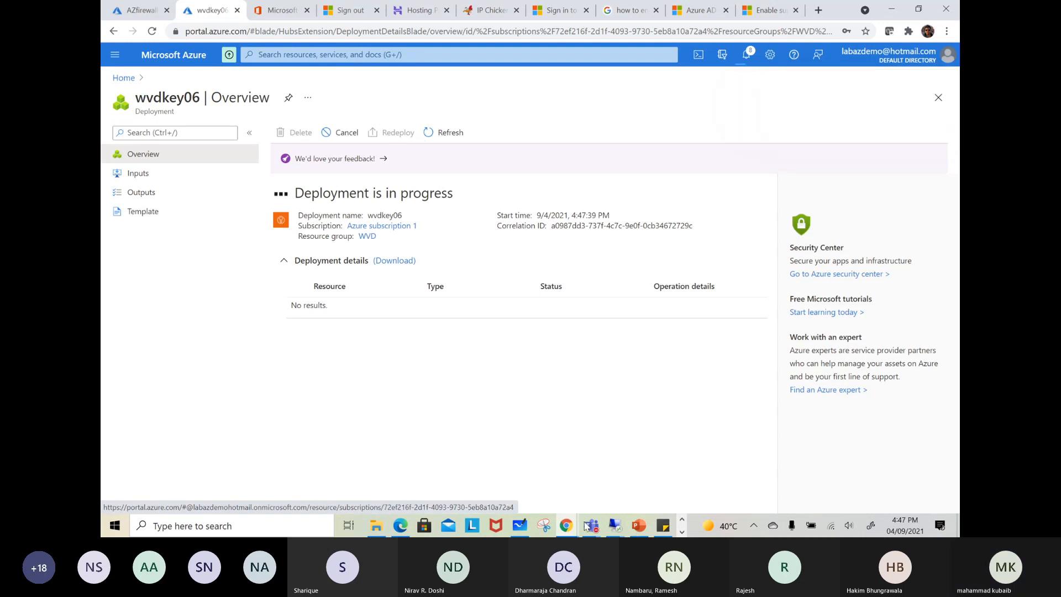
Check the chat and participant list of the Teams meeting, and return to the wvdkey06 deployment in Chrome
{"action": "left_click", "coordinate": [590, 525]}
{"action": "left_click", "coordinate": [569, 472]}
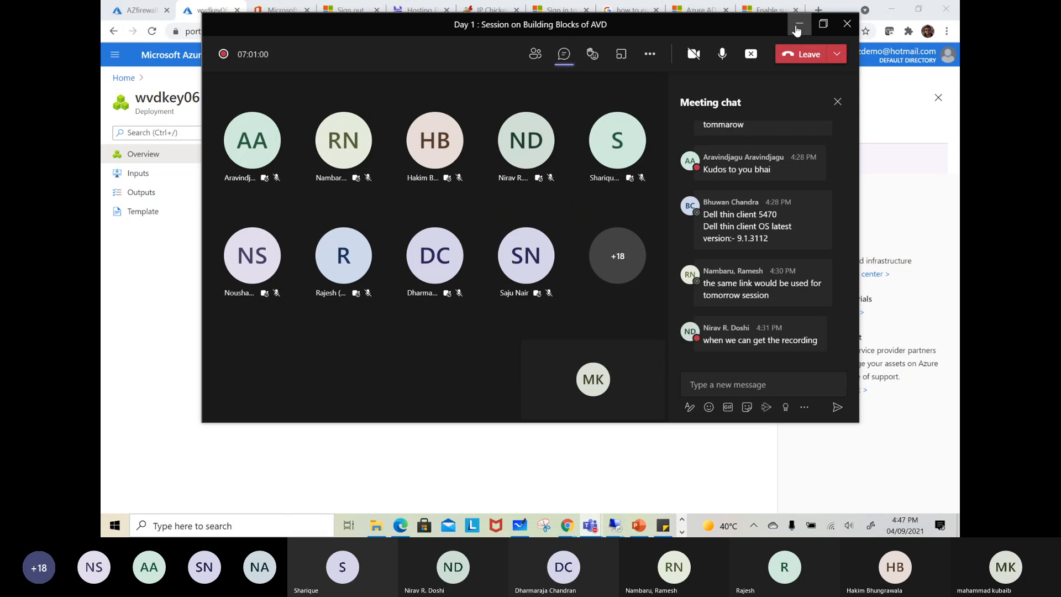
{"action": "left_click", "coordinate": [535, 53]}
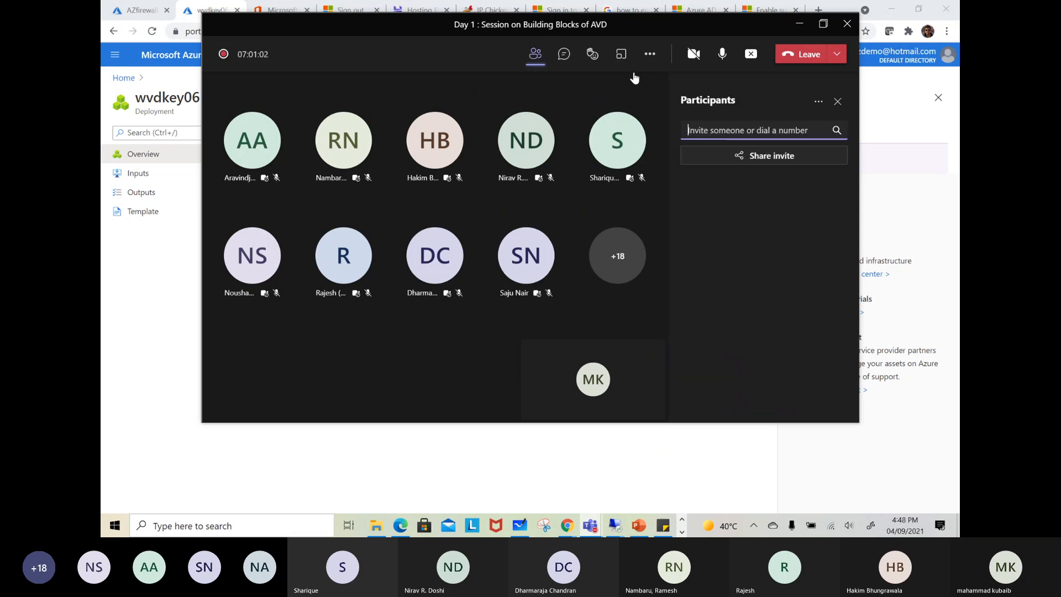
{"action": "left_click", "coordinate": [797, 26]}
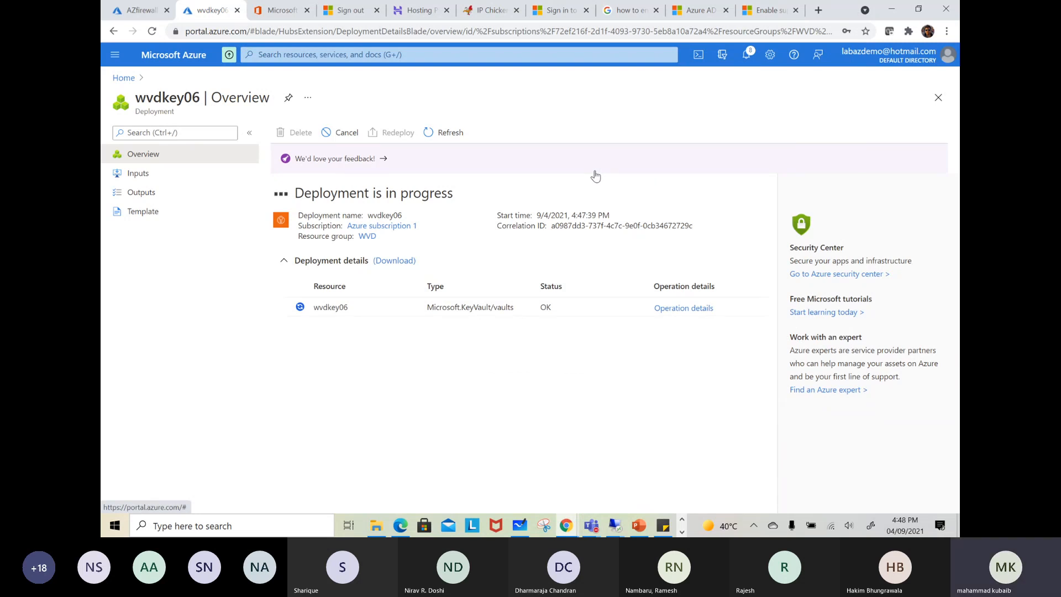
{"action": "left_click", "coordinate": [134, 11]}
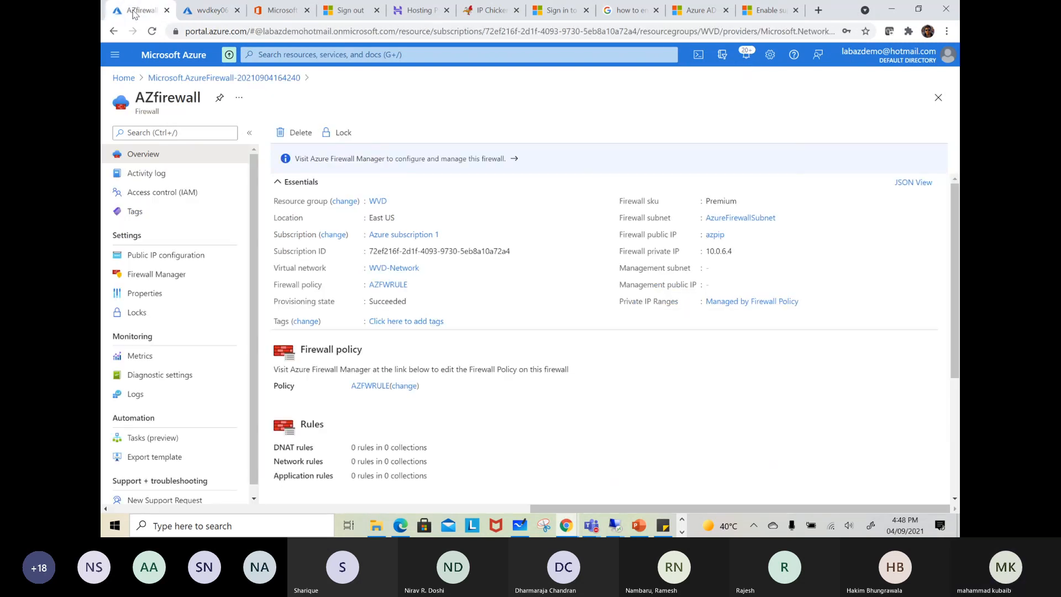
{"action": "left_click", "coordinate": [209, 13]}
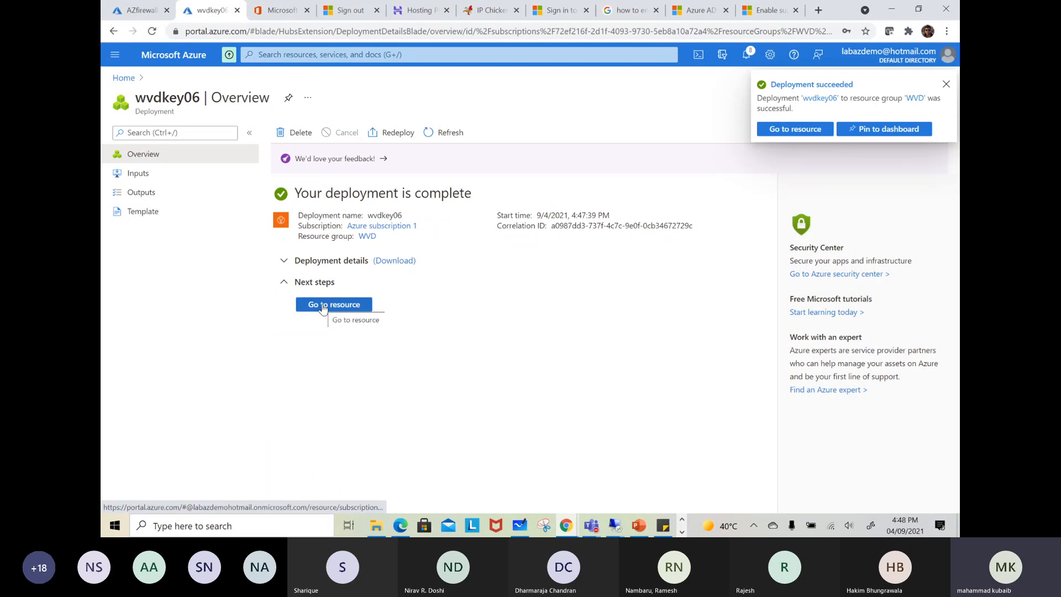
Open the encryption settings of the fslogix05 storage account and set the encryption type to customer-managed keys
{"action": "left_click", "coordinate": [273, 55]}
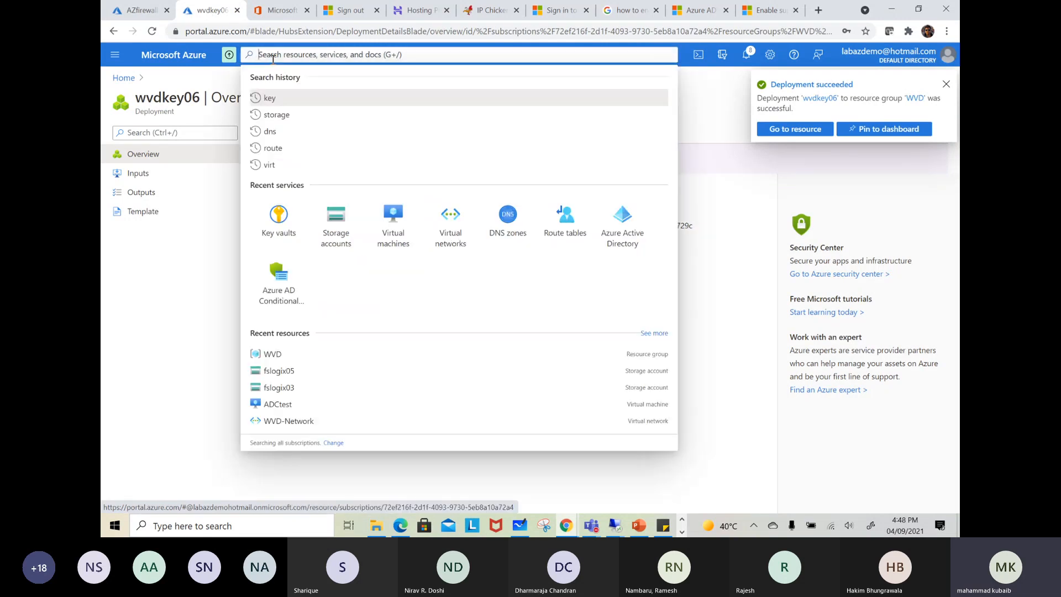
{"action": "left_click", "coordinate": [334, 221]}
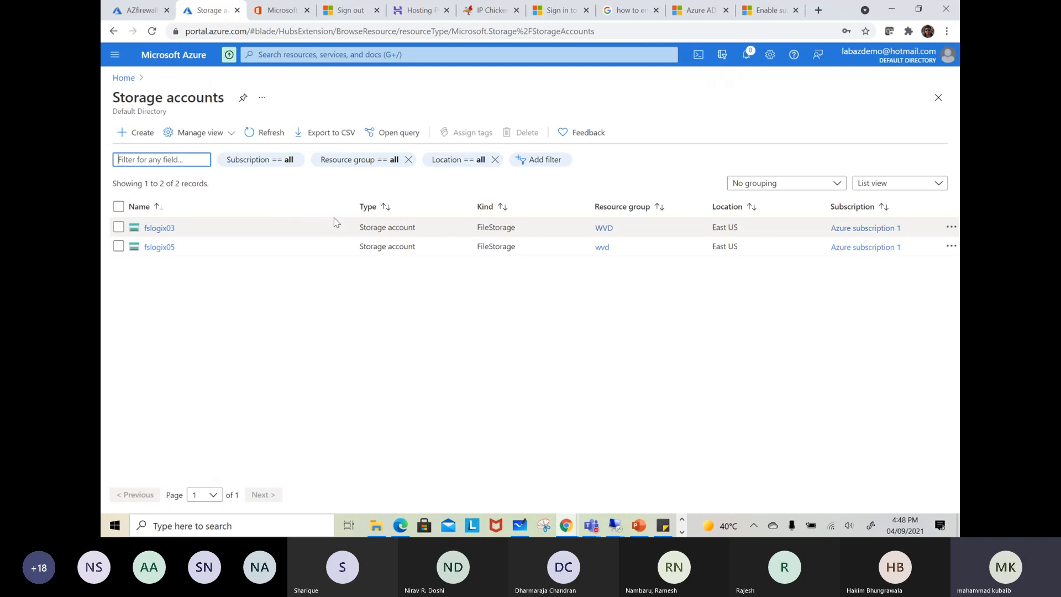
{"action": "left_click", "coordinate": [165, 247]}
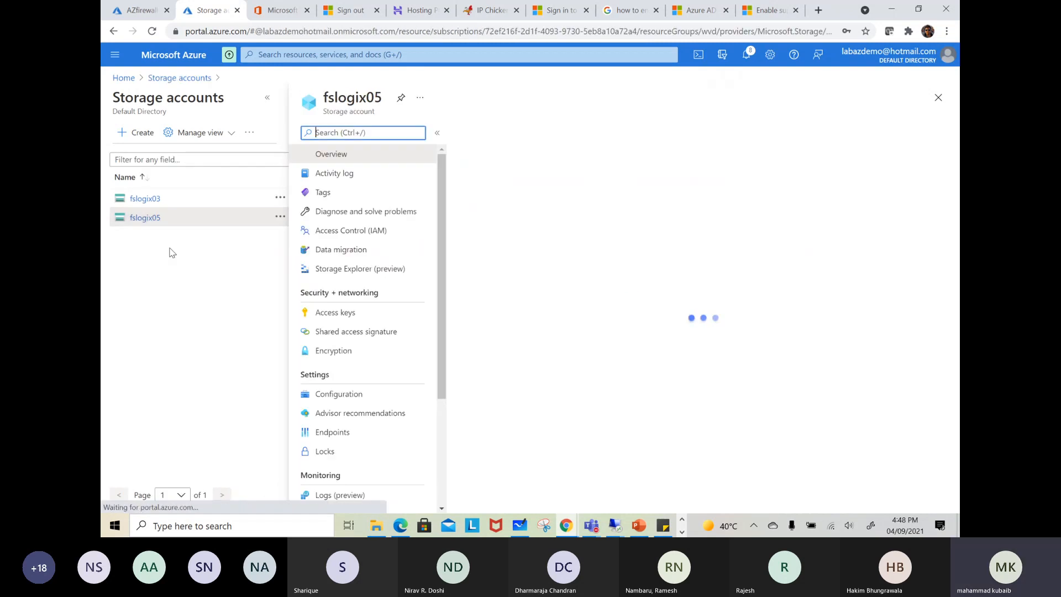
{"action": "left_click", "coordinate": [333, 396]}
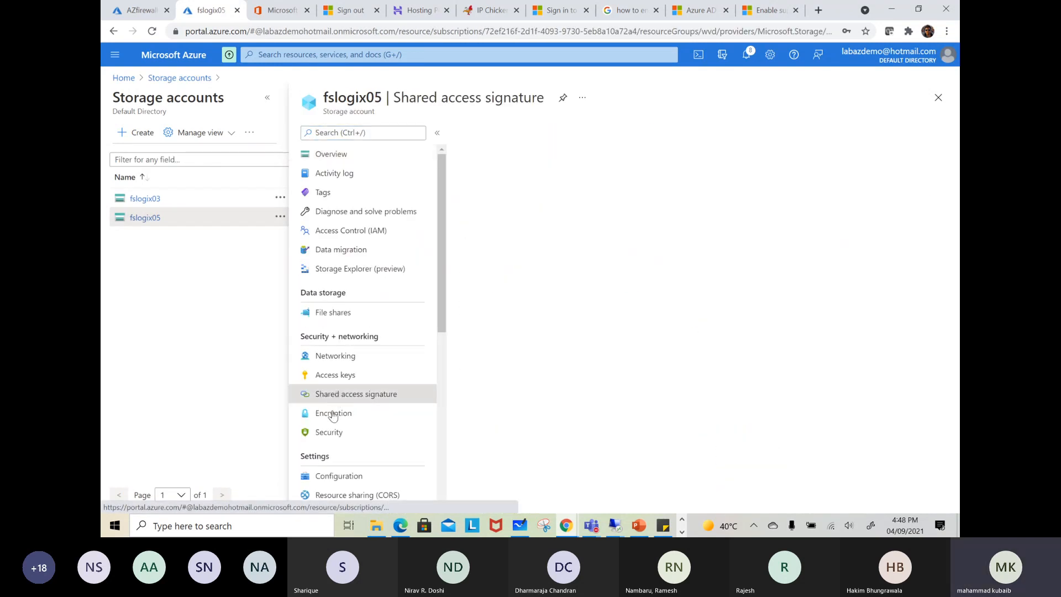
{"action": "left_click", "coordinate": [334, 412]}
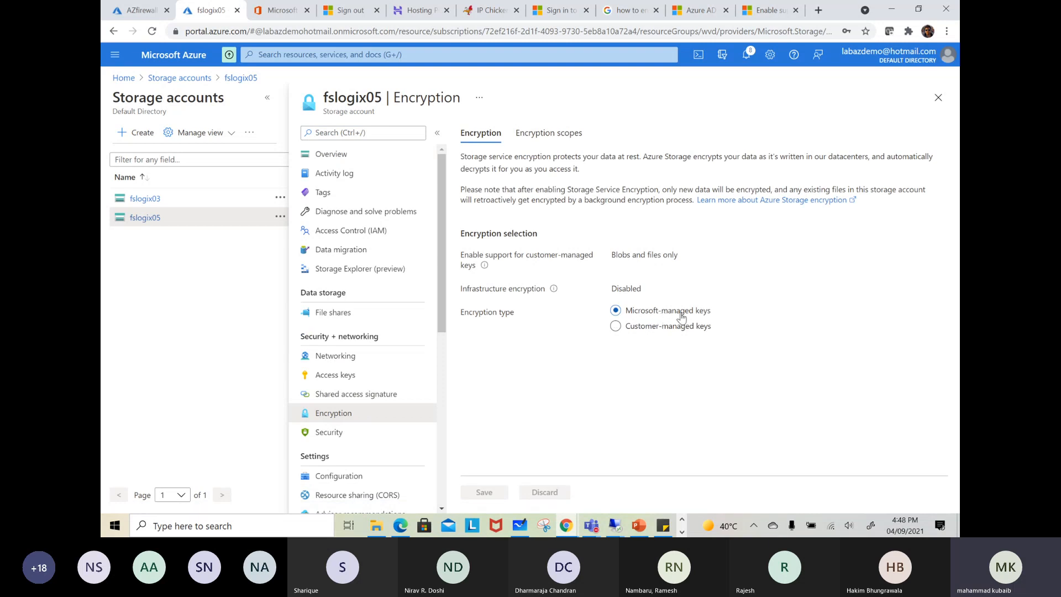
{"action": "left_click", "coordinate": [620, 328]}
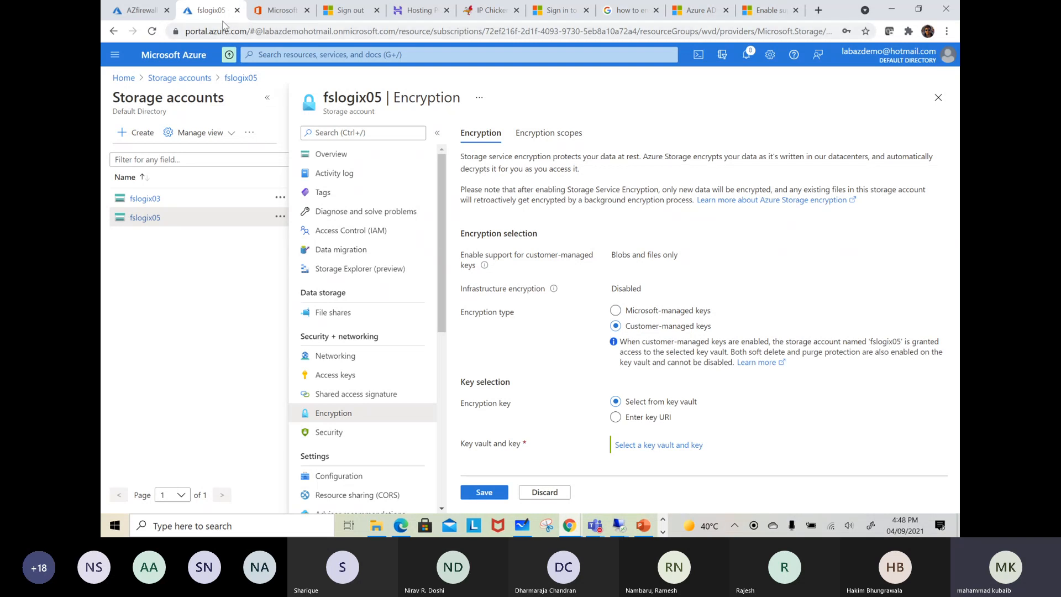
In the other browser tab, search for the Key vaults service and open the keys of wvdkey06
{"action": "left_click", "coordinate": [137, 11]}
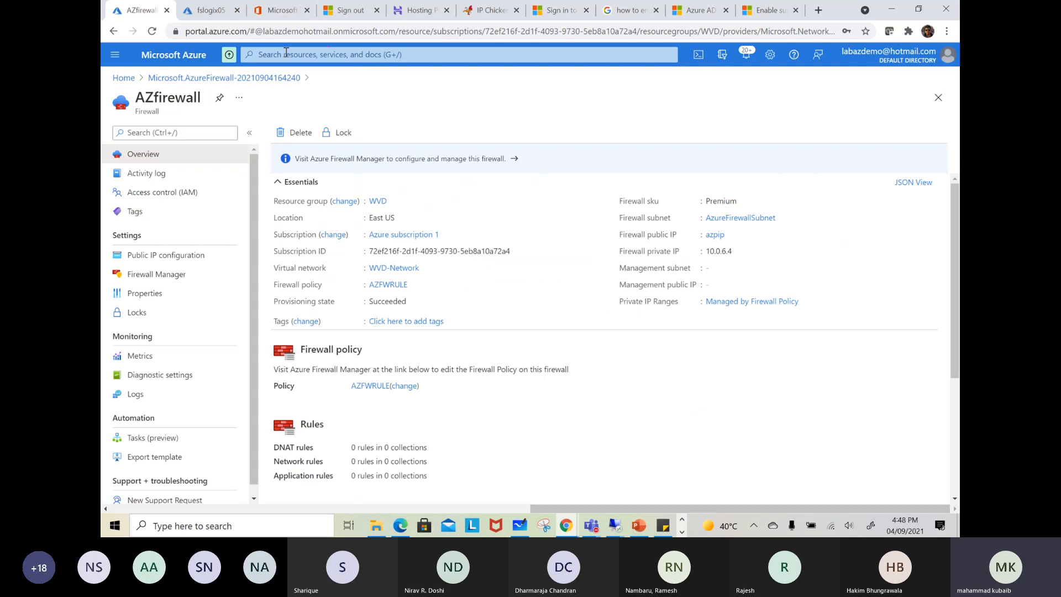
{"action": "left_click", "coordinate": [286, 54]}
{"action": "type", "text": "k"}
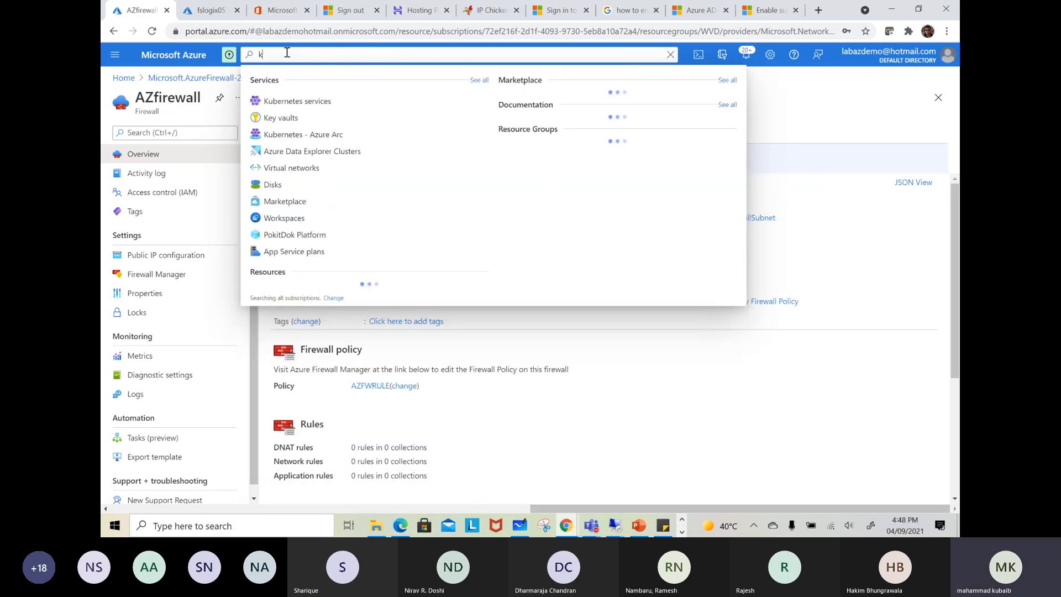
{"action": "type", "text": "ey"}
{"action": "left_click", "coordinate": [292, 103]}
{"action": "left_click", "coordinate": [160, 228]}
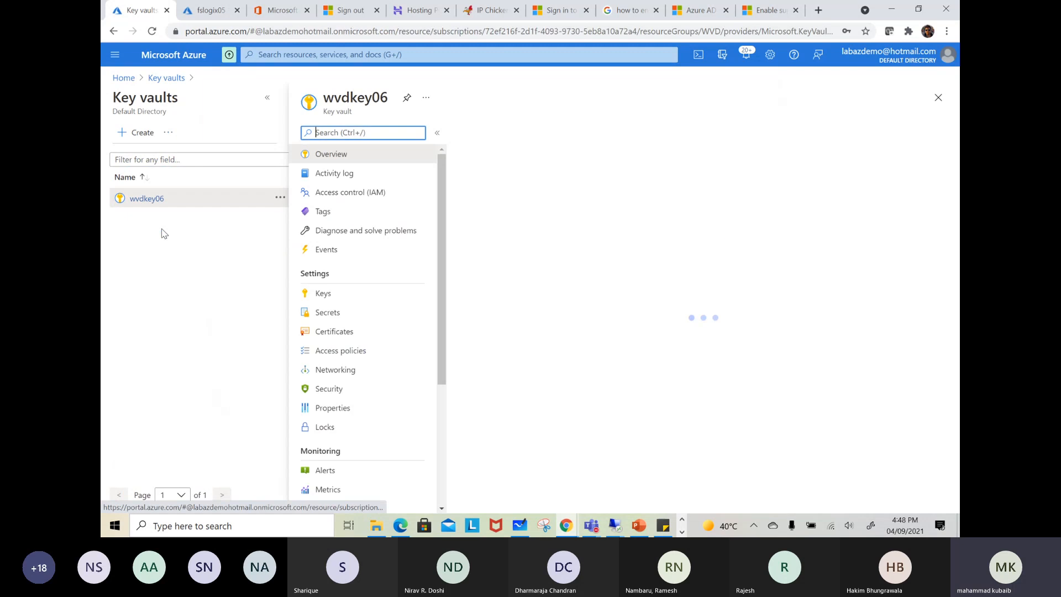
{"action": "left_click", "coordinate": [326, 299]}
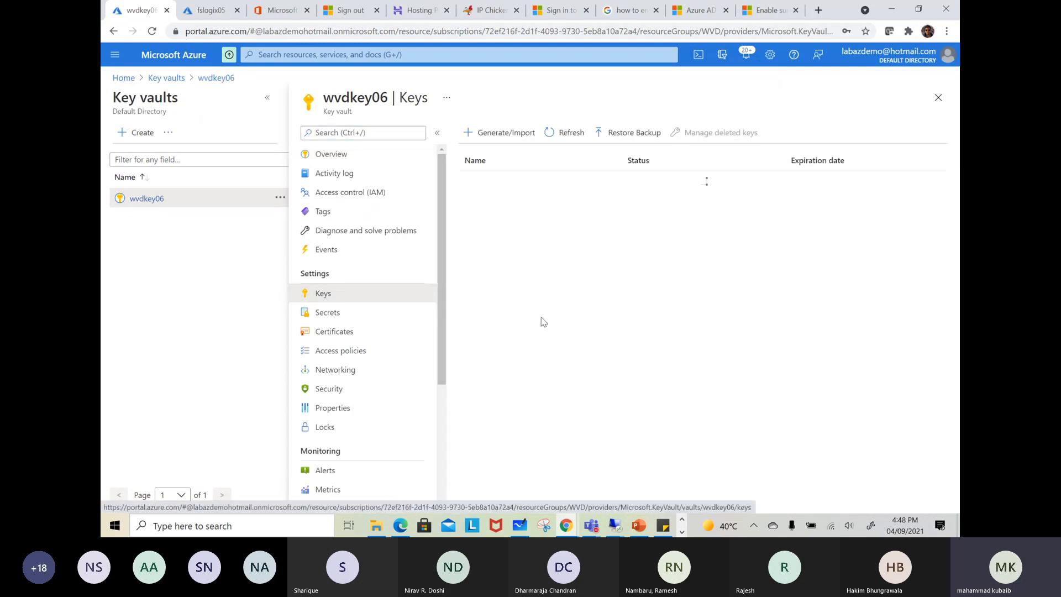
Generate an RSA key named wvdstrenc with a 4096 key size in the key vault
{"action": "left_click", "coordinate": [475, 133]}
{"action": "left_click", "coordinate": [307, 150]}
{"action": "left_click", "coordinate": [306, 153]}
{"action": "left_click", "coordinate": [301, 171]}
{"action": "type", "text": "wvdstrenc"}
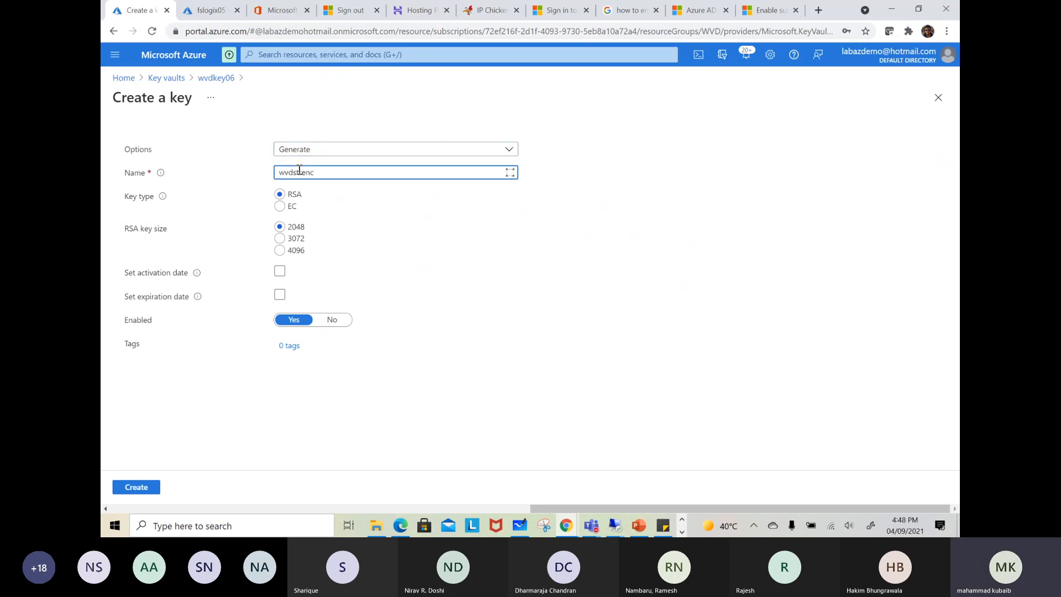
{"action": "left_click", "coordinate": [281, 251]}
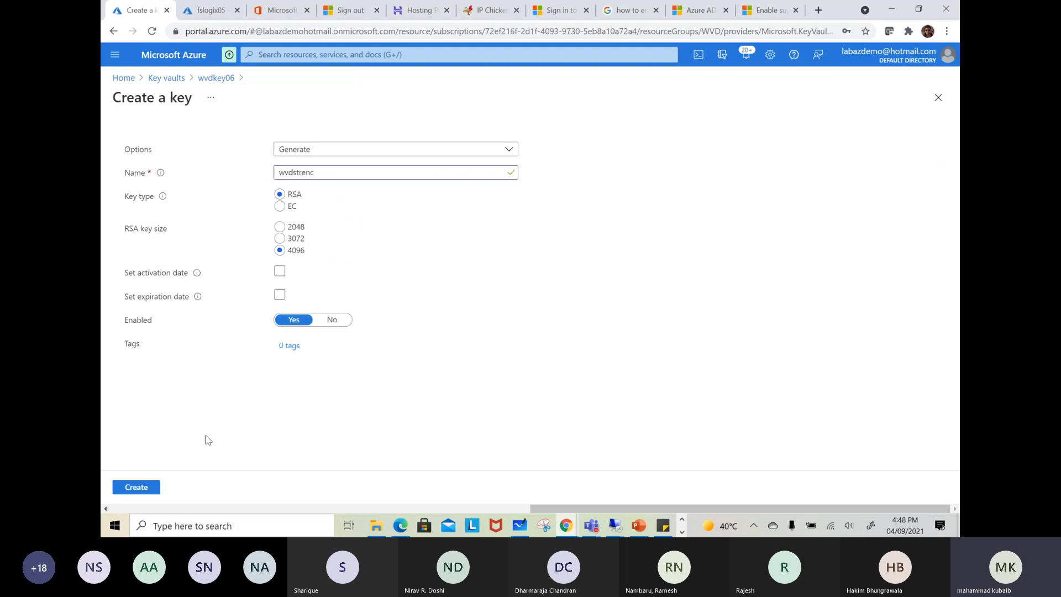
{"action": "left_click", "coordinate": [137, 487]}
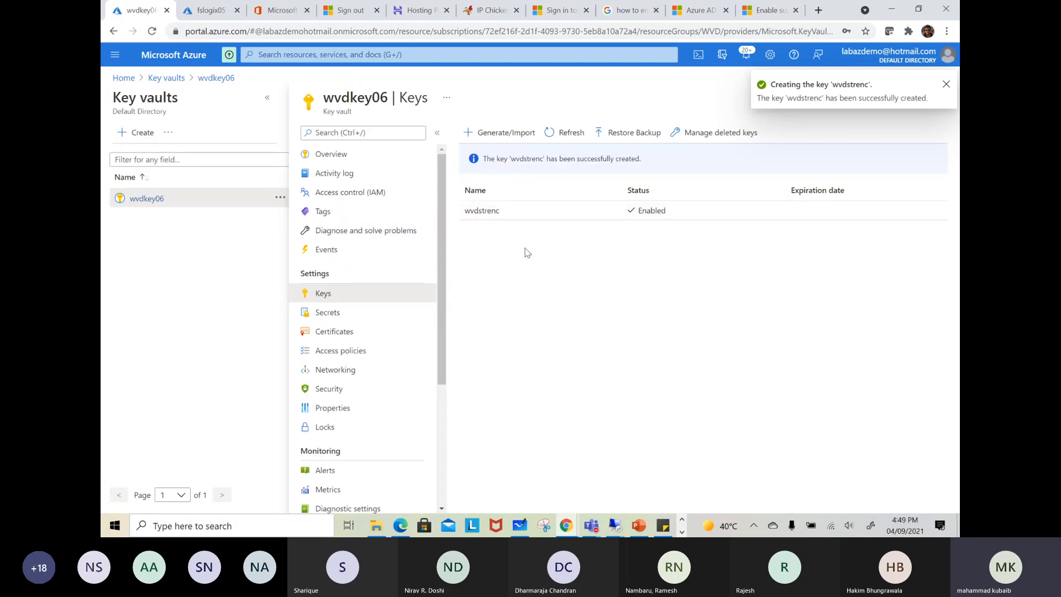
Select key vault wvdkey06 and key wvdstrenc for the fslogix05 storage account's encryption, and save the change
{"action": "left_click", "coordinate": [204, 17]}
{"action": "left_click", "coordinate": [635, 445]}
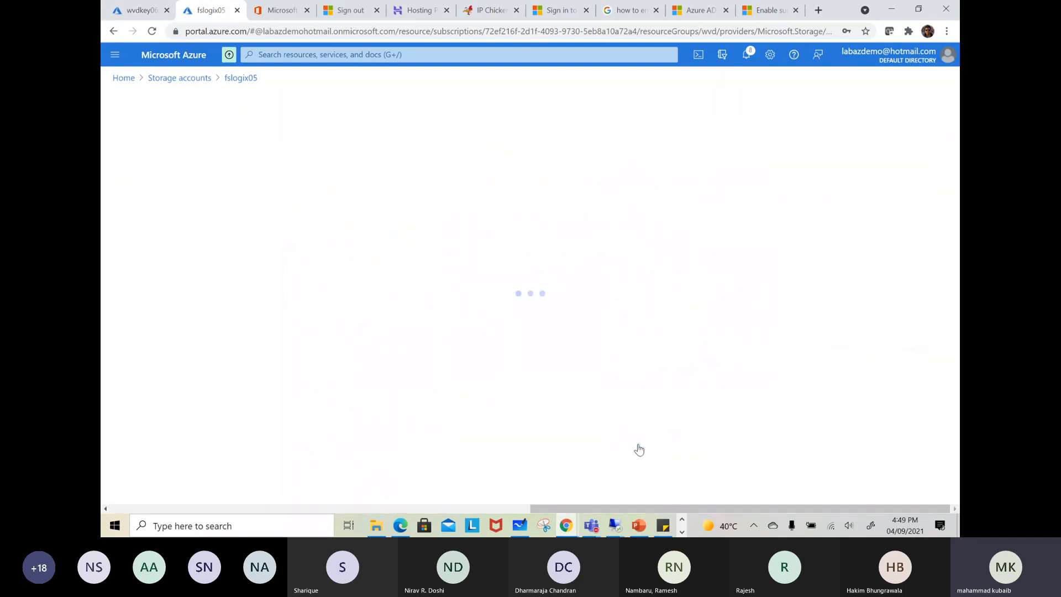
{"action": "left_click", "coordinate": [268, 162]}
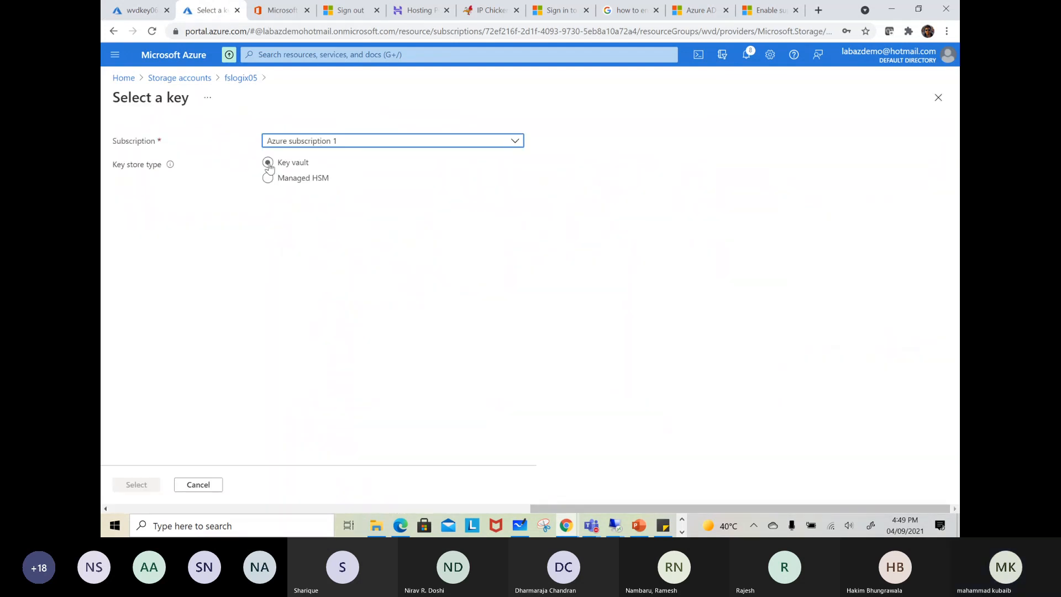
{"action": "left_click", "coordinate": [295, 206]}
{"action": "left_click", "coordinate": [291, 262]}
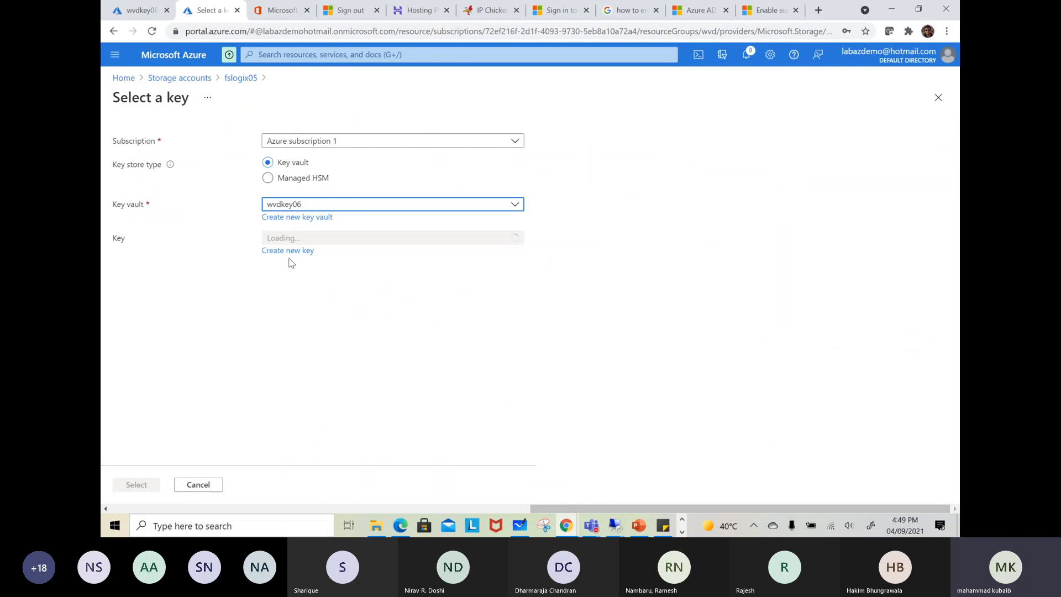
{"action": "left_click", "coordinate": [339, 238]}
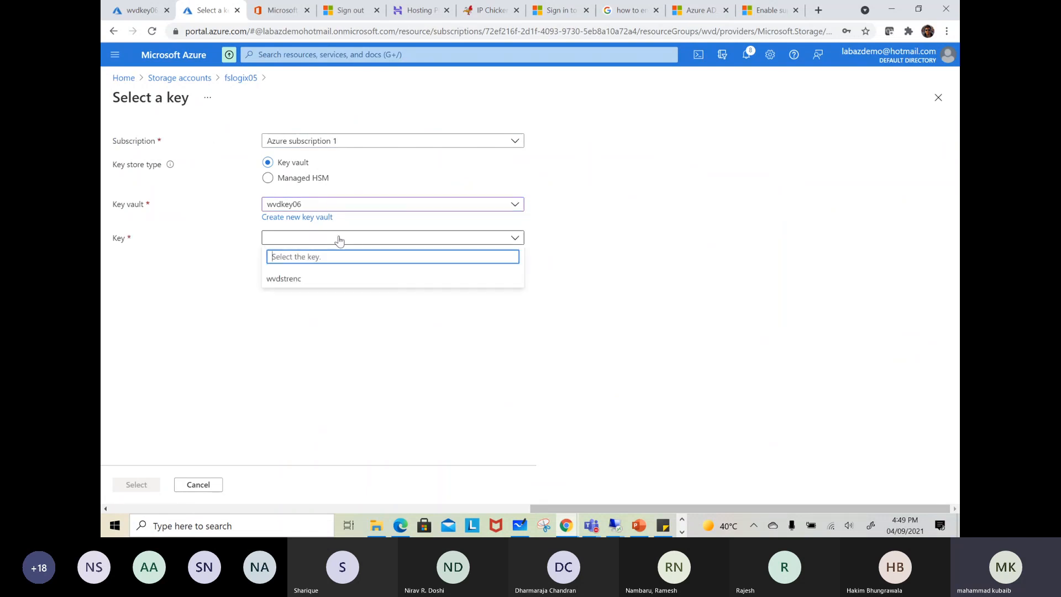
{"action": "left_click", "coordinate": [288, 279]}
{"action": "left_click", "coordinate": [138, 485]}
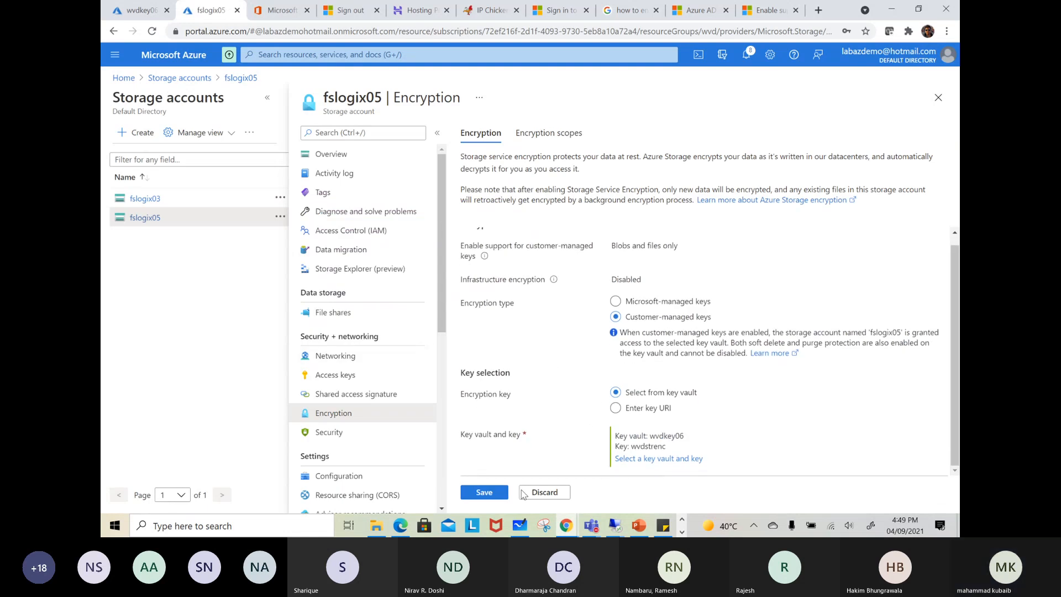
{"action": "left_click", "coordinate": [484, 493]}
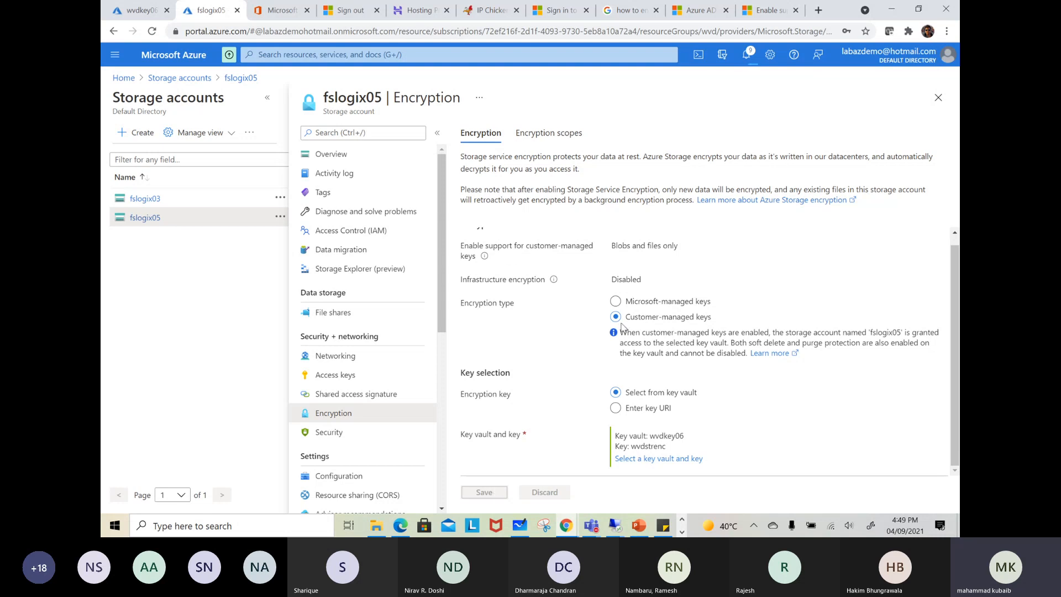
{"action": "scroll", "coordinate": [622, 326], "scroll_direction": "up", "scroll_amount": 1}
{"action": "scroll", "coordinate": [684, 301], "scroll_direction": "down", "scroll_amount": 1}
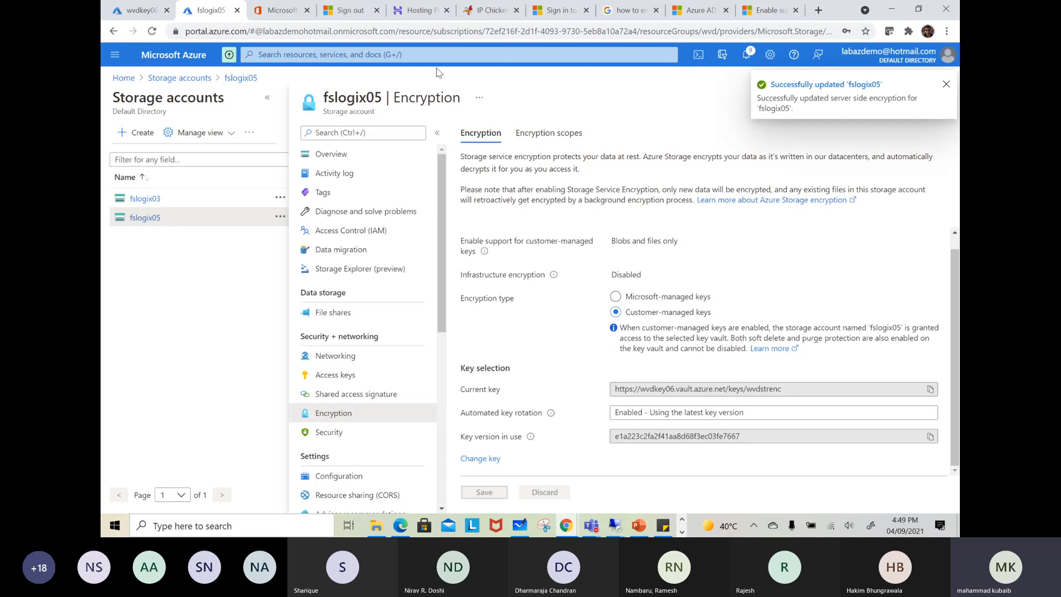
Open the OS disk of the ADCtest virtual machine from its disk settings
{"action": "left_click", "coordinate": [391, 55]}
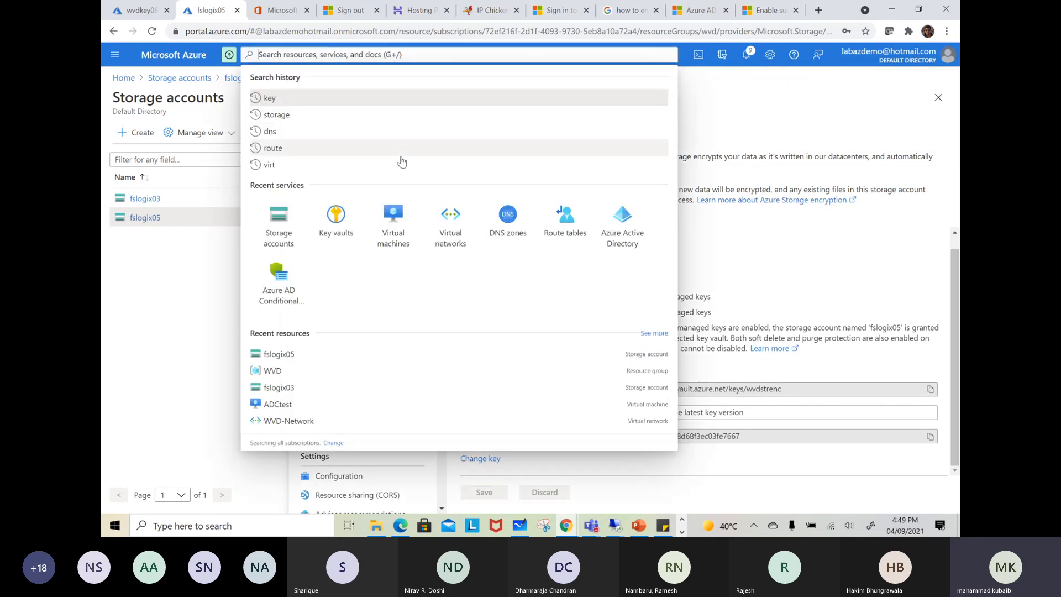
{"action": "left_click", "coordinate": [390, 220]}
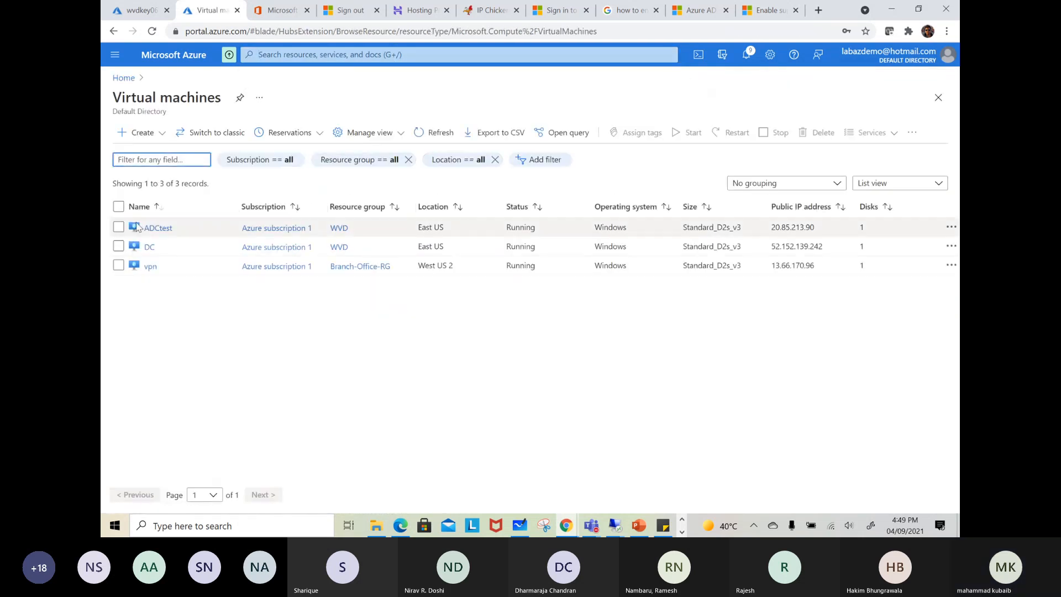
{"action": "left_click", "coordinate": [157, 227]}
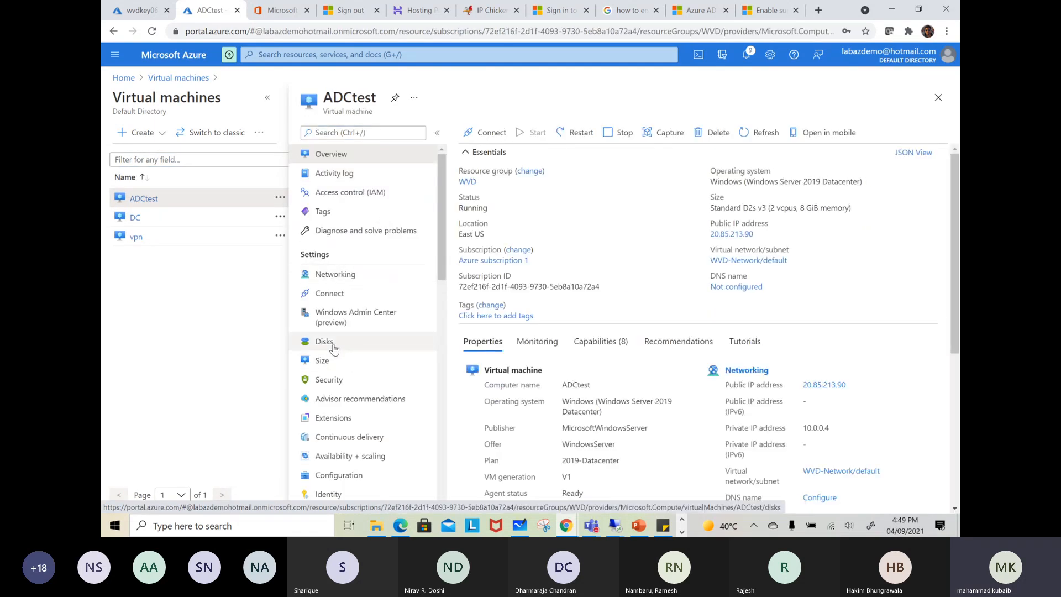
{"action": "left_click", "coordinate": [331, 343]}
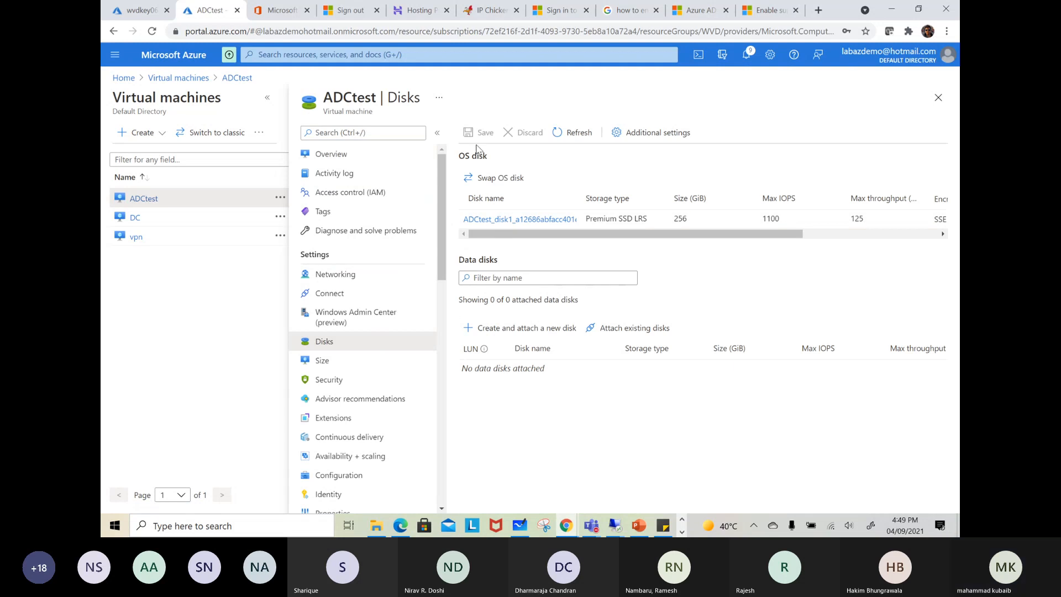
{"action": "left_click", "coordinate": [499, 220]}
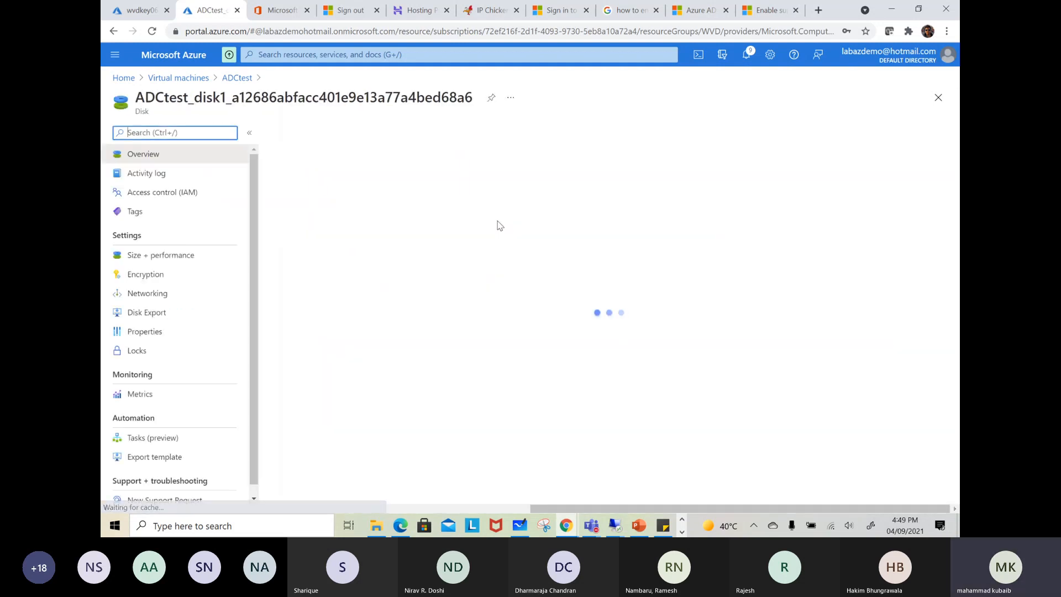
Open the encryption settings of the ADCtest OS disk and check whether its encryption type can be changed
{"action": "left_click", "coordinate": [153, 275]}
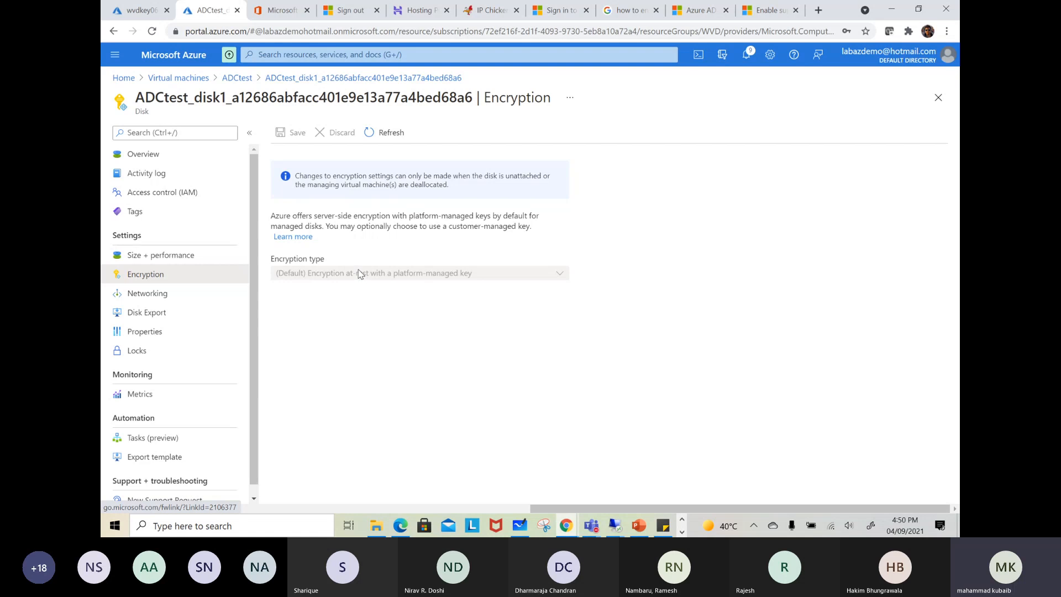
{"action": "left_click", "coordinate": [328, 274]}
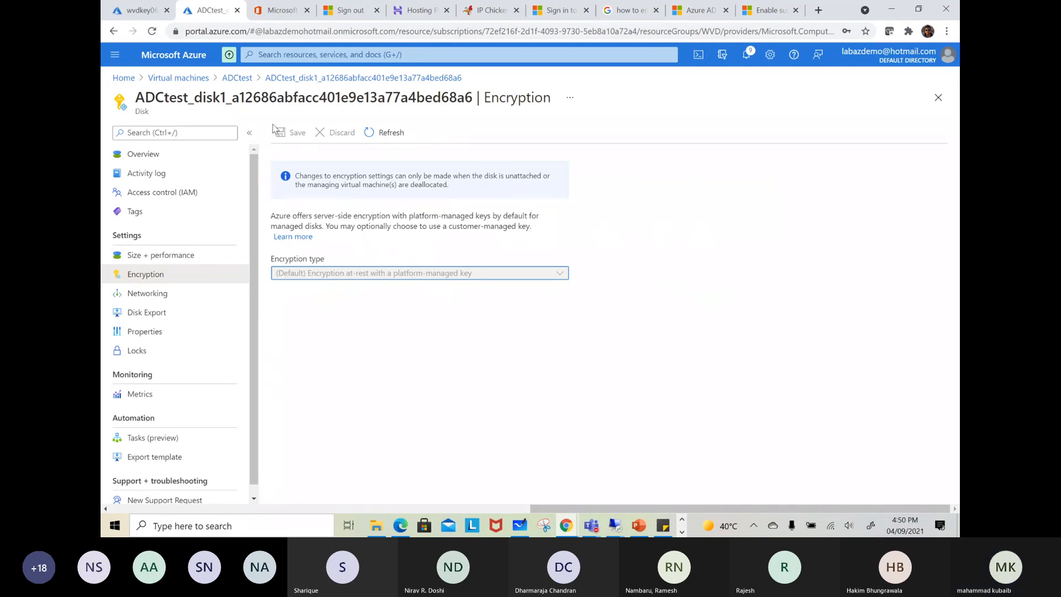
In the other portal tab, open the AZFWRULE policy of AZfirewall and review its network rules and application rules
{"action": "left_click", "coordinate": [147, 11]}
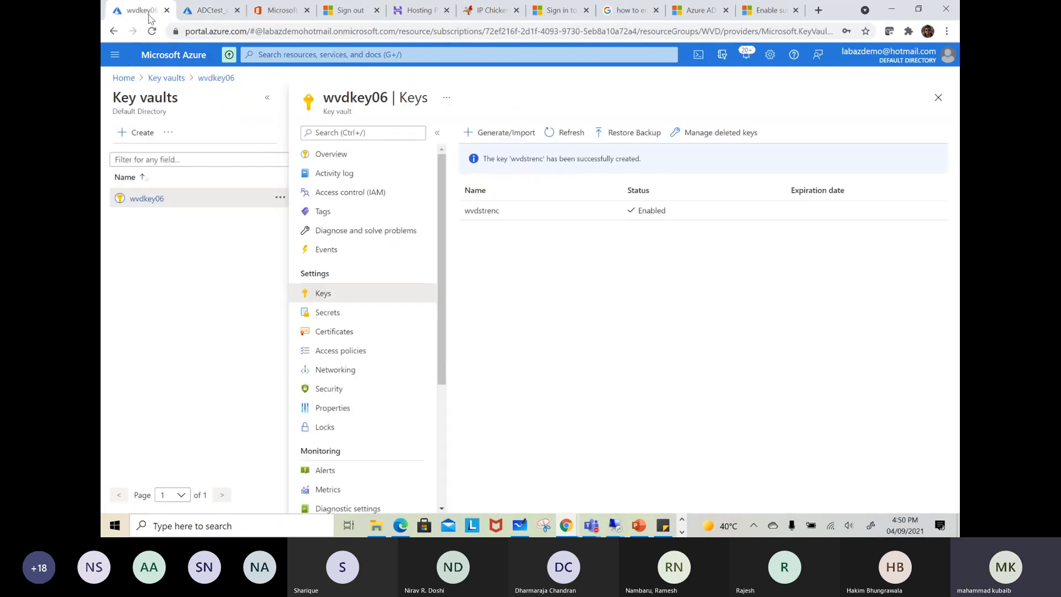
{"action": "left_click", "coordinate": [303, 54]}
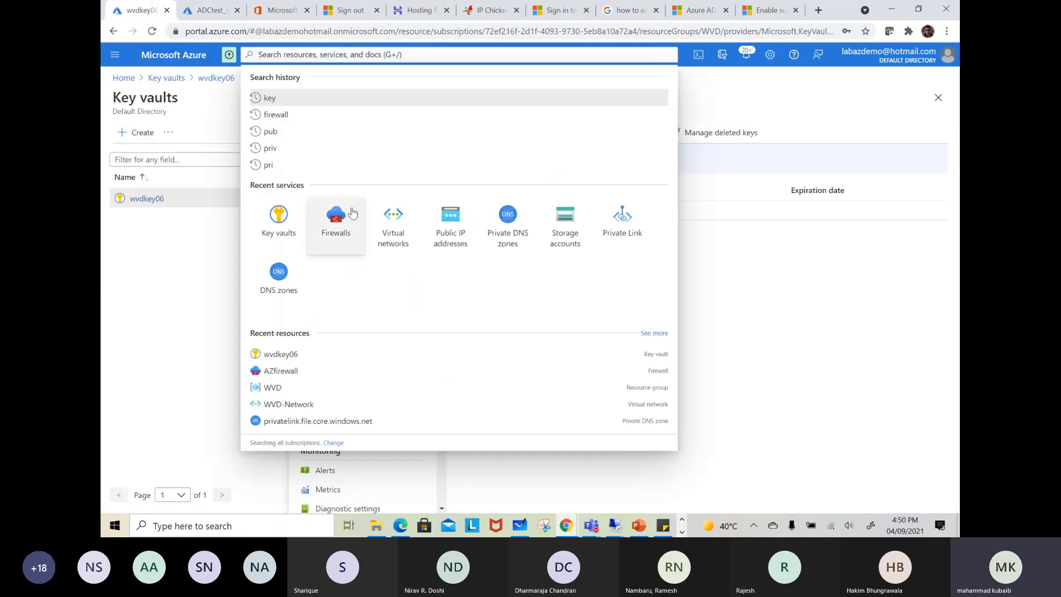
{"action": "left_click", "coordinate": [336, 219]}
{"action": "left_click", "coordinate": [160, 234]}
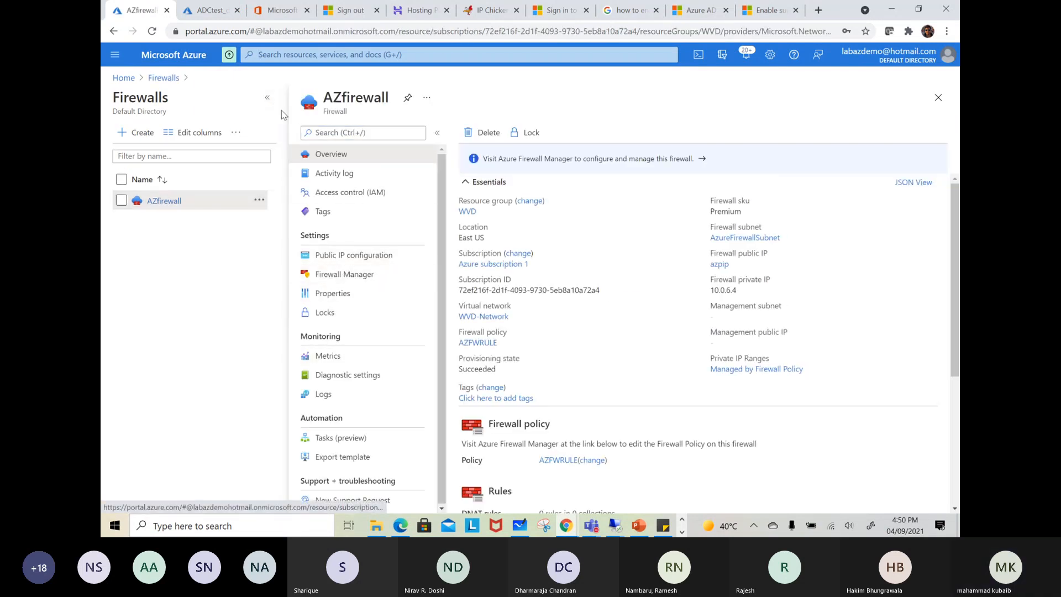
{"action": "left_click", "coordinate": [266, 97]}
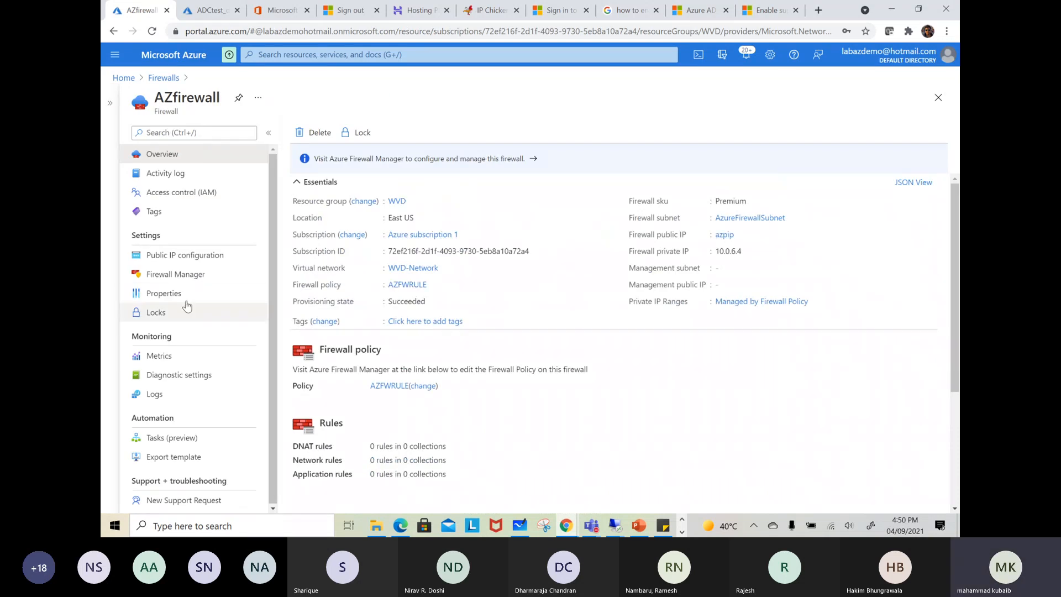
{"action": "left_click", "coordinate": [401, 388]}
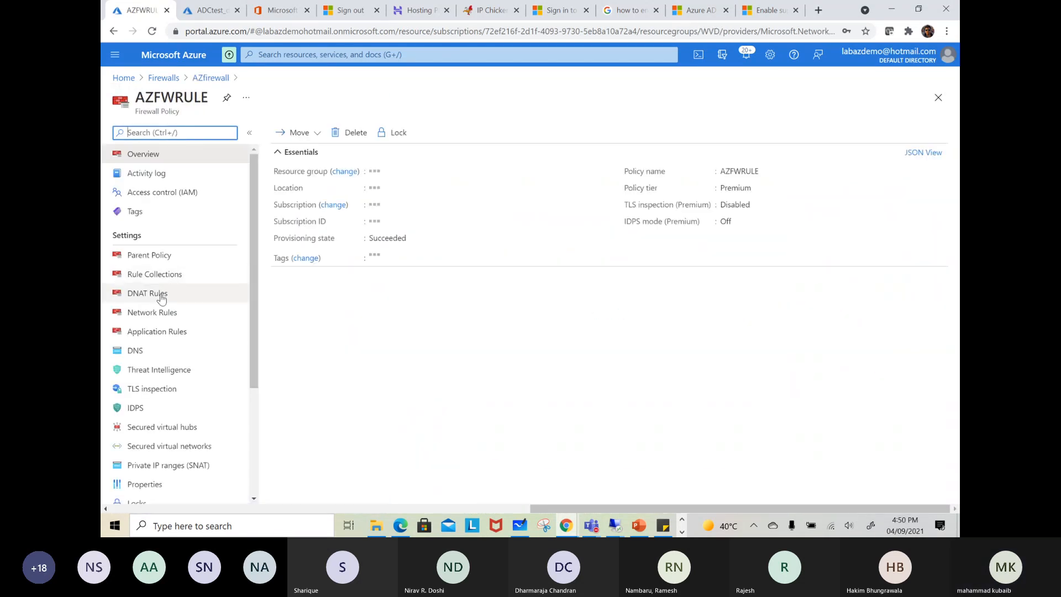
{"action": "left_click", "coordinate": [160, 312]}
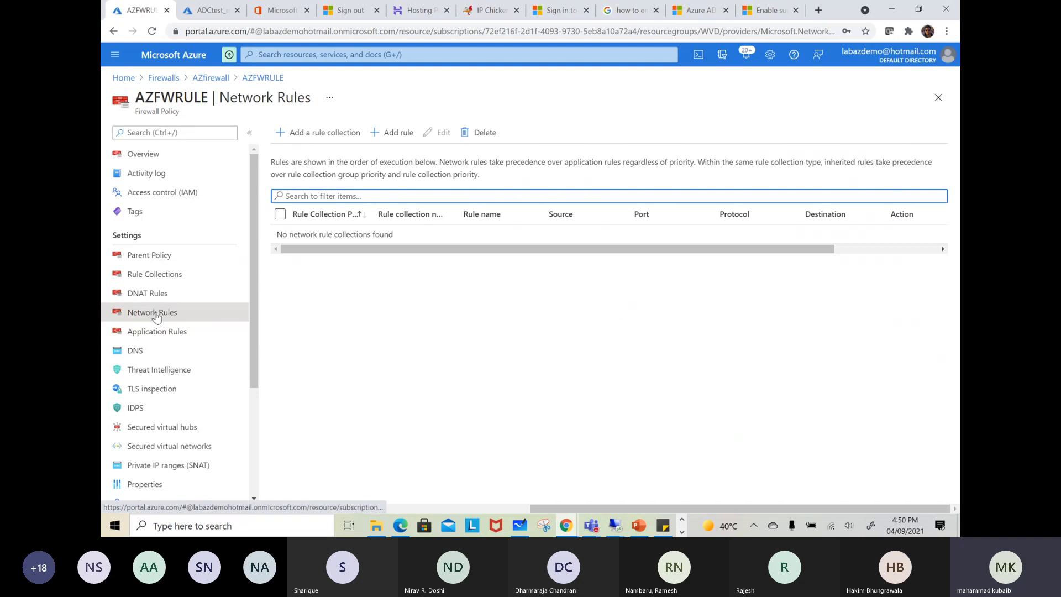
{"action": "left_click", "coordinate": [157, 333]}
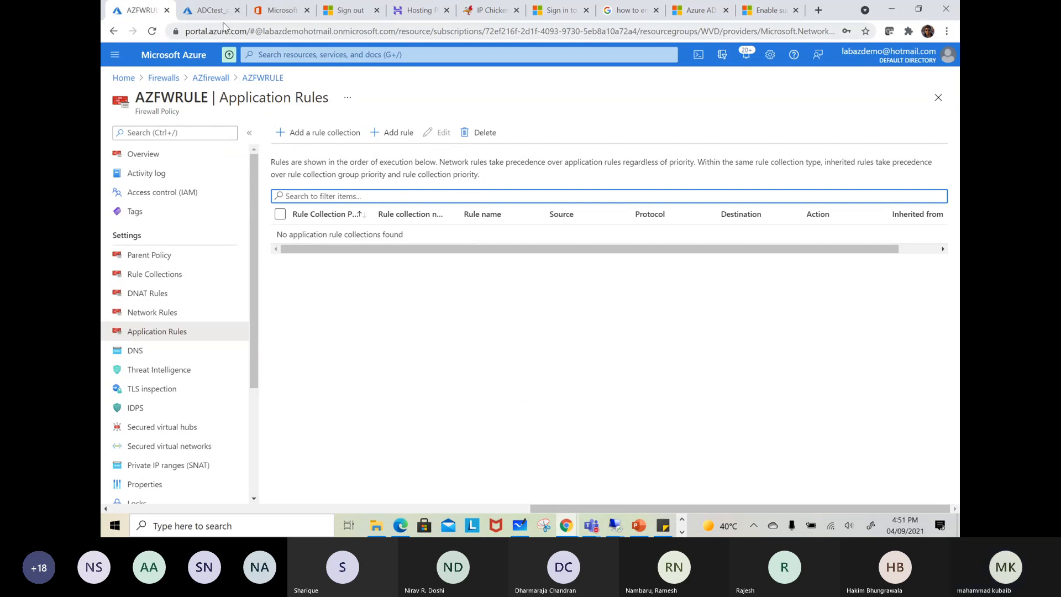
Back in the disk's browser tab, go to the virtual machines list and examine the overview properties of ADCtest and DC
{"action": "left_click", "coordinate": [212, 10]}
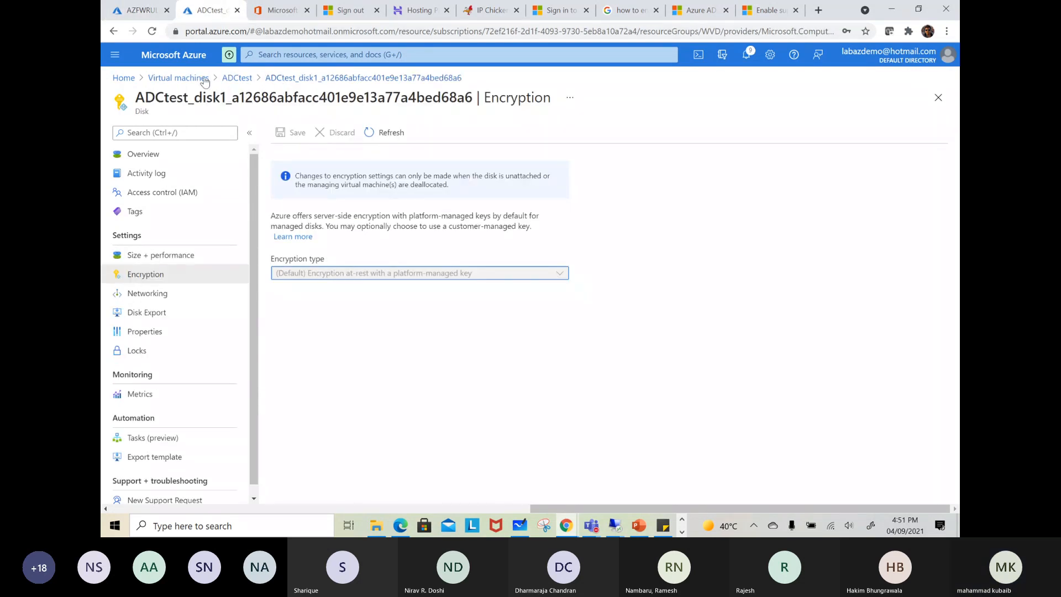
{"action": "left_click", "coordinate": [177, 79]}
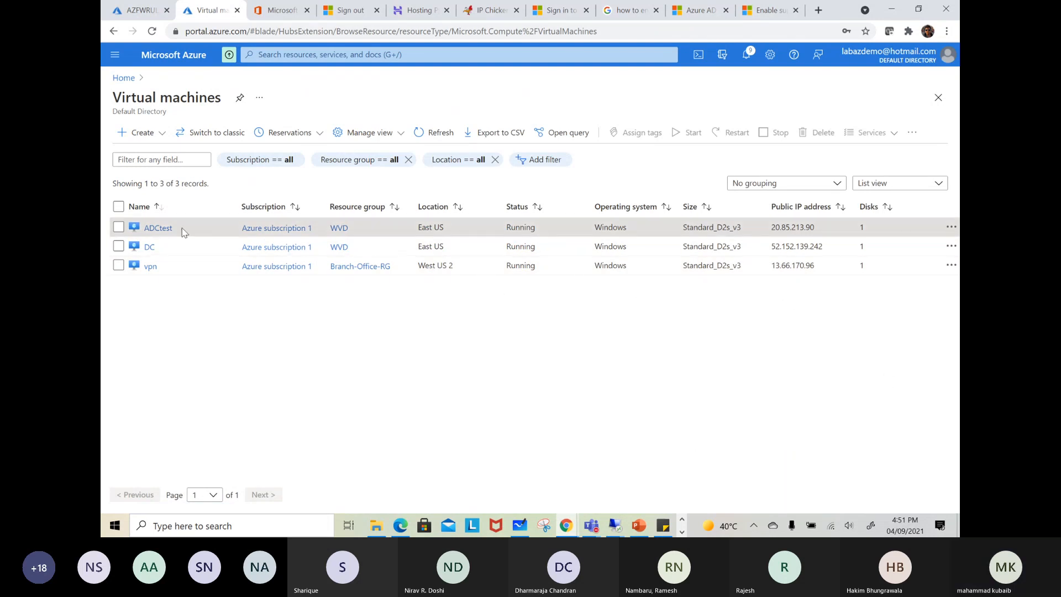
{"action": "left_click", "coordinate": [165, 228]}
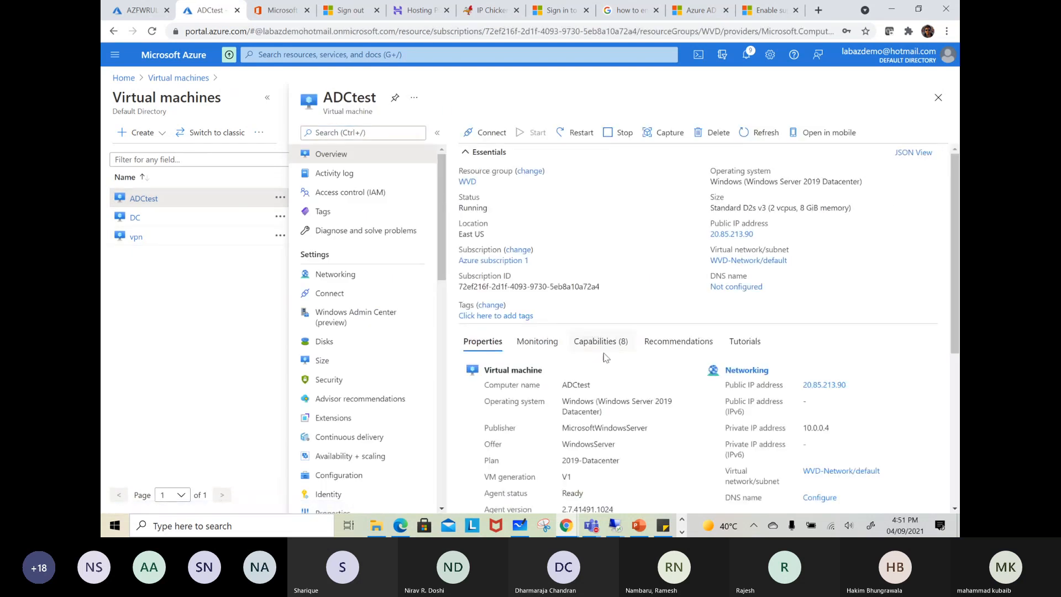
{"action": "scroll", "coordinate": [735, 396], "scroll_direction": "down", "scroll_amount": 2}
{"action": "scroll", "coordinate": [891, 297], "scroll_direction": "down", "scroll_amount": 3}
{"action": "scroll", "coordinate": [890, 297], "scroll_direction": "up", "scroll_amount": 2}
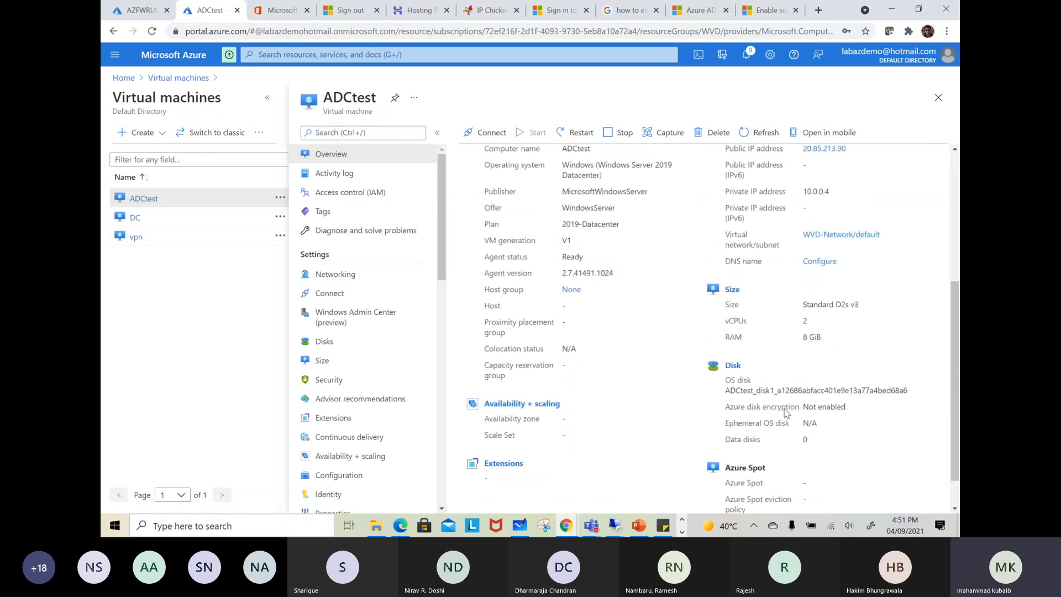
{"action": "left_click", "coordinate": [135, 218]}
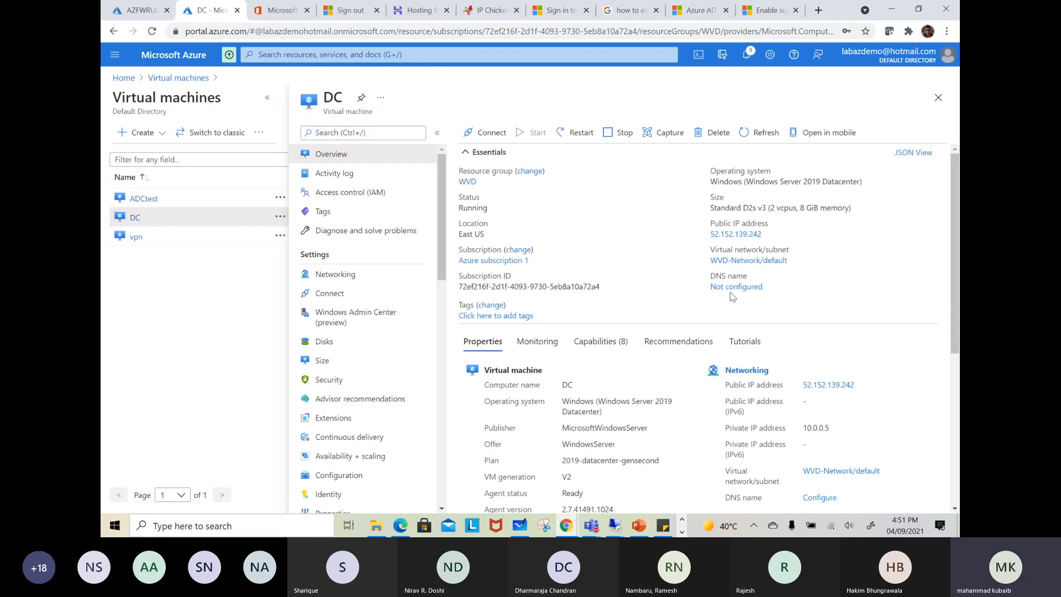
{"action": "left_click", "coordinate": [139, 199]}
{"action": "left_click", "coordinate": [937, 98]}
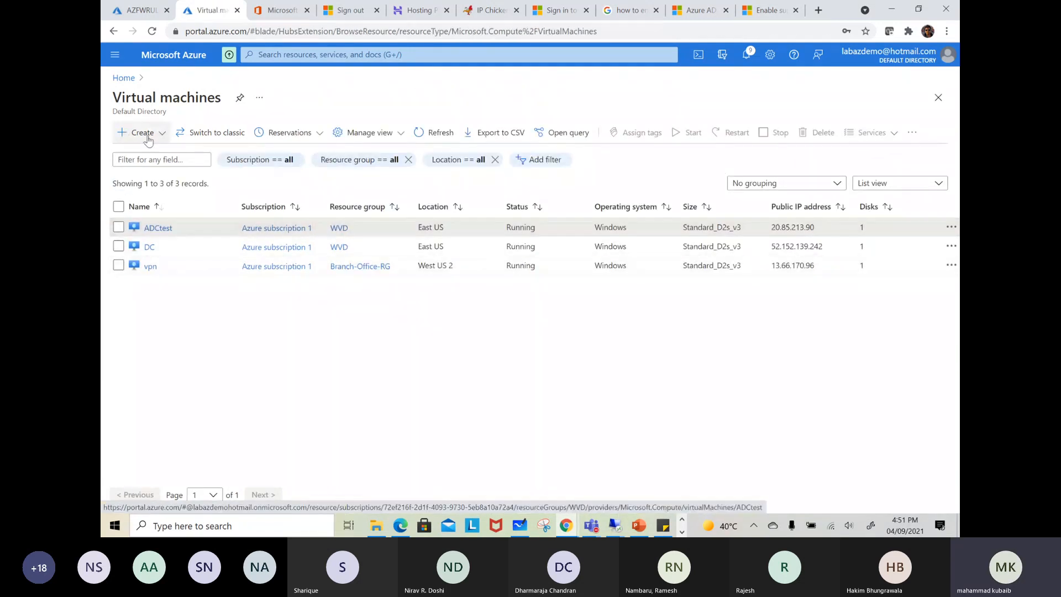
{"action": "left_click", "coordinate": [144, 135]}
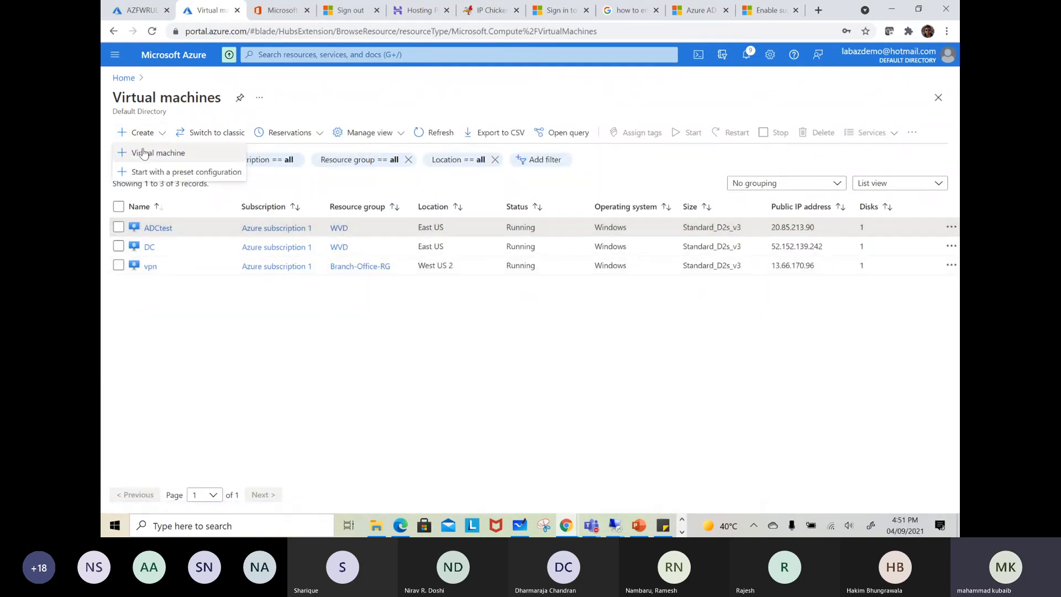
{"action": "left_click", "coordinate": [144, 153]}
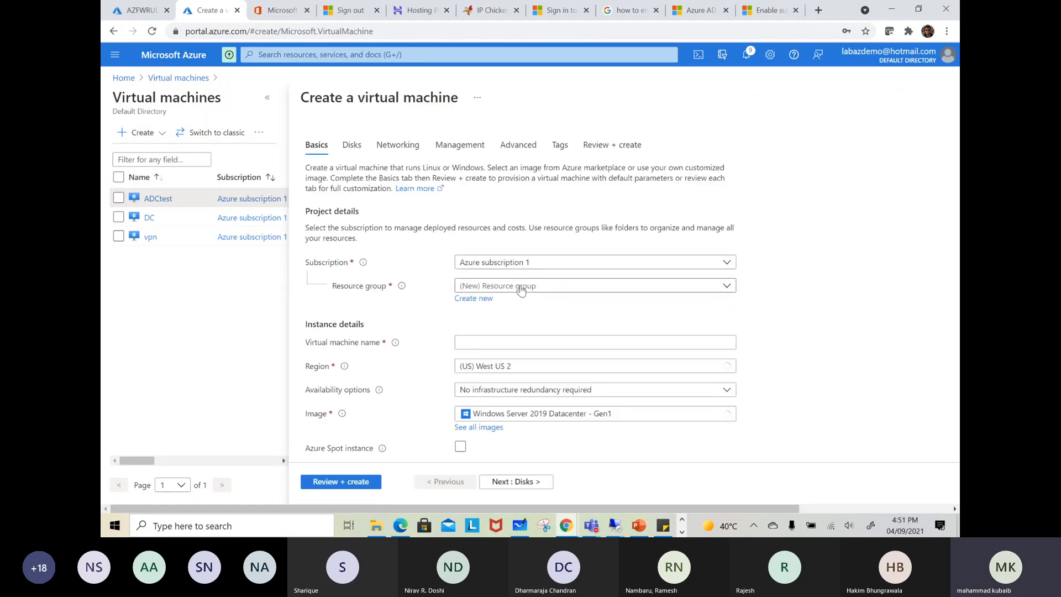
{"action": "left_click", "coordinate": [520, 288]}
{"action": "left_click", "coordinate": [487, 406]}
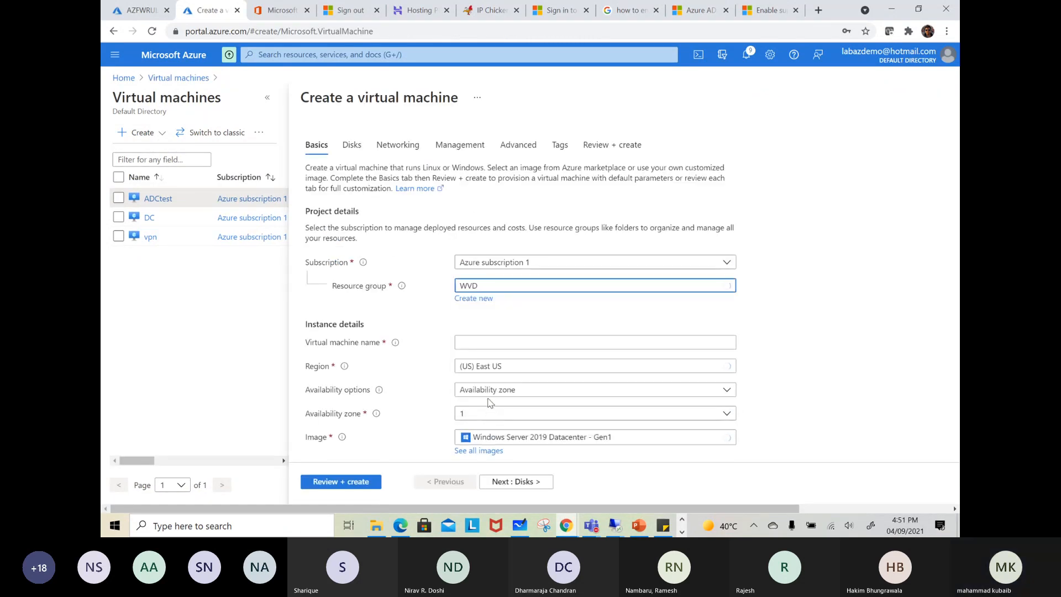
{"action": "left_click", "coordinate": [511, 339]}
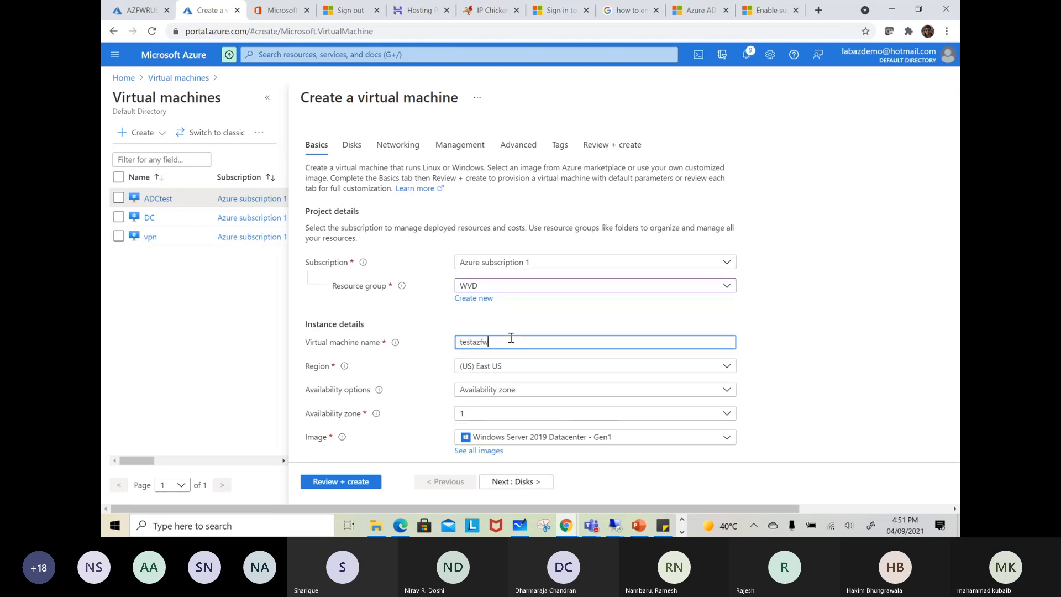
{"action": "left_click", "coordinate": [489, 365]}
{"action": "left_click", "coordinate": [489, 366]}
{"action": "scroll", "coordinate": [489, 368], "scroll_direction": "down", "scroll_amount": 2}
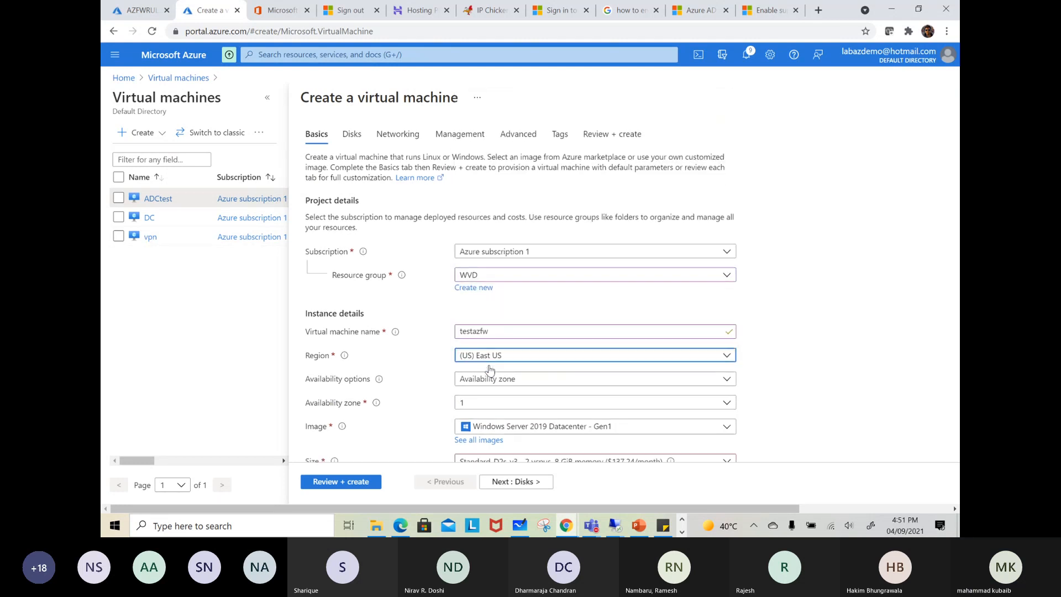
{"action": "left_click", "coordinate": [500, 270]}
{"action": "left_click", "coordinate": [504, 309]}
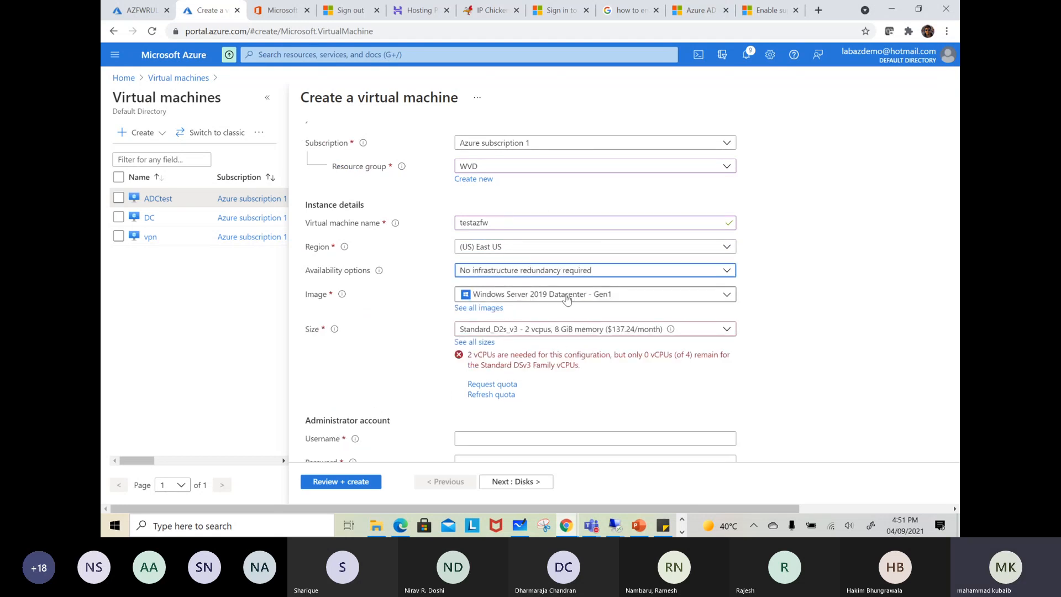
{"action": "scroll", "coordinate": [553, 303], "scroll_direction": "down", "scroll_amount": 2}
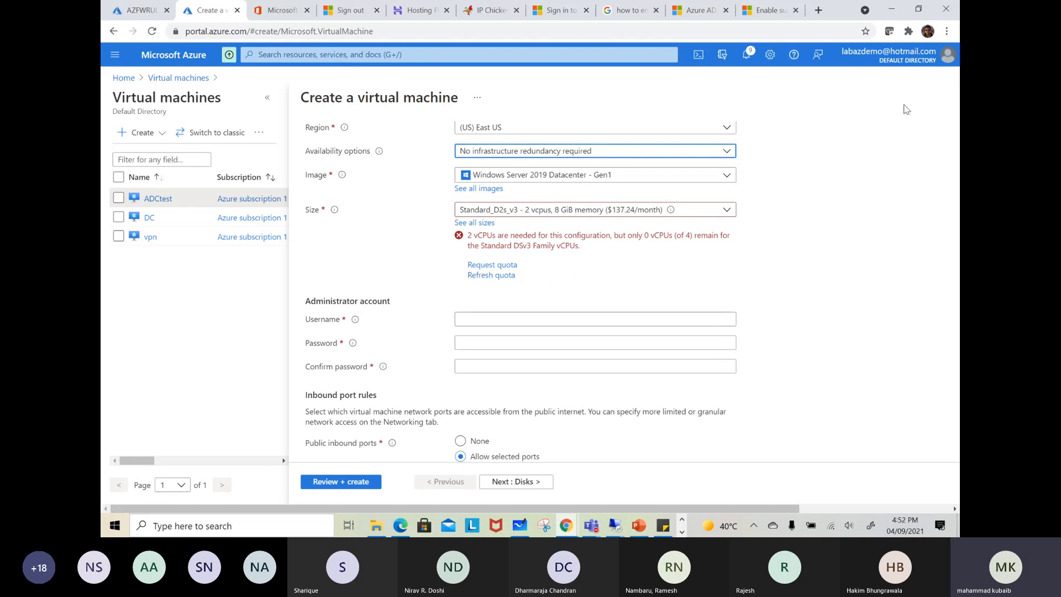
{"action": "scroll", "coordinate": [784, 227], "scroll_direction": "up", "scroll_amount": 4}
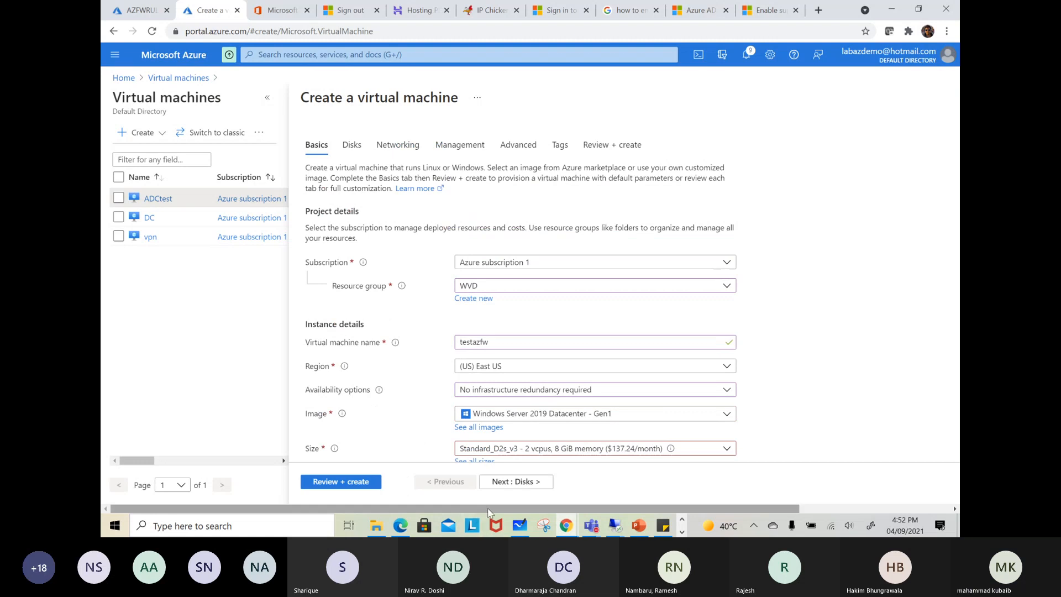
{"action": "left_click_drag", "start_coordinate": [468, 509], "coordinate": [745, 498]}
{"action": "left_click", "coordinate": [937, 100]}
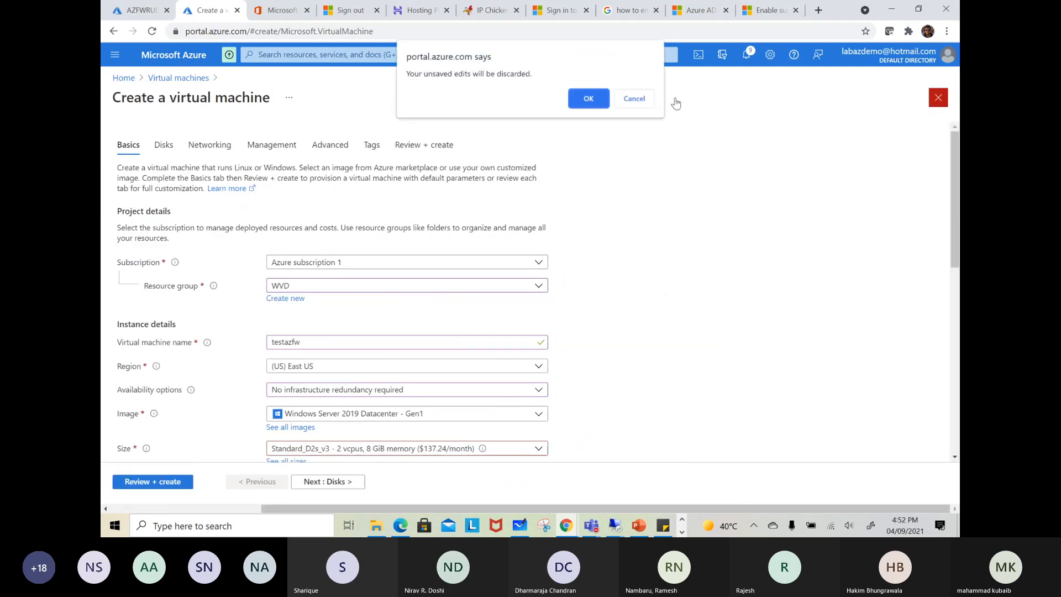
{"action": "left_click", "coordinate": [586, 99]}
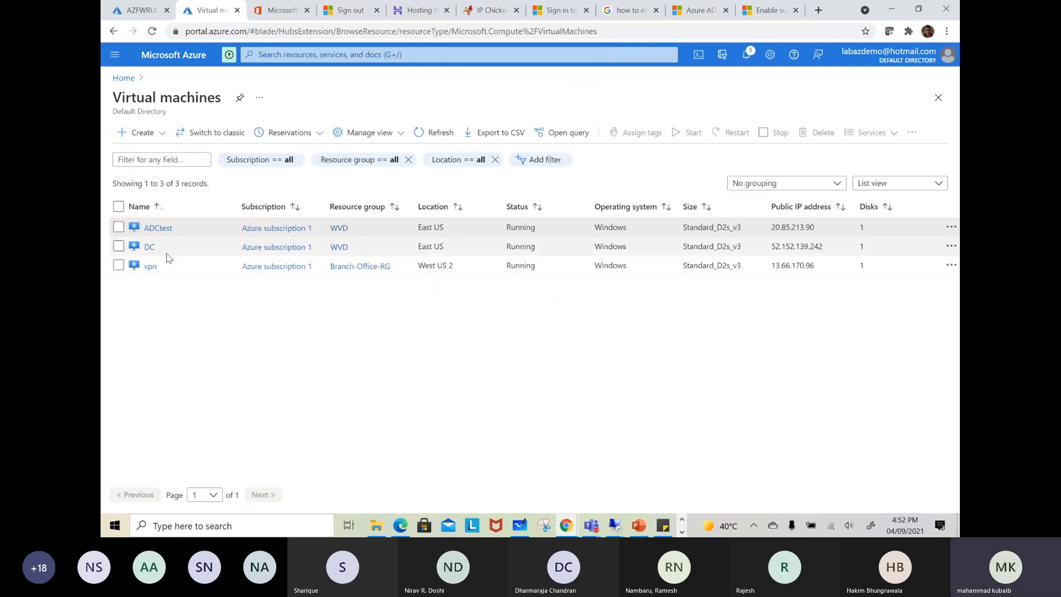
Stop the ADCtest virtual machine from the virtual machines list and confirm
{"action": "left_click", "coordinate": [118, 227]}
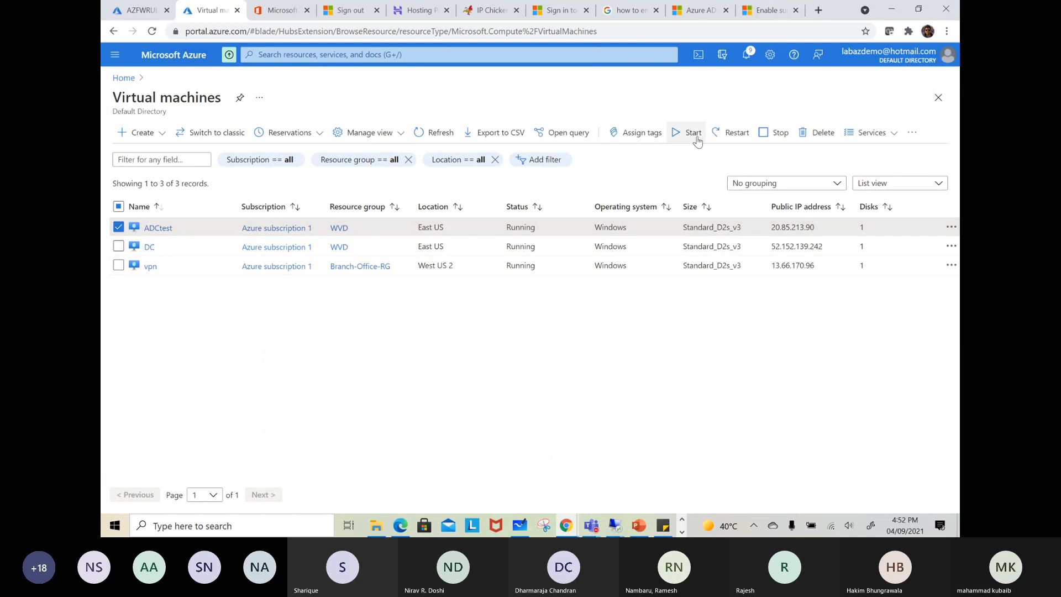
{"action": "left_click", "coordinate": [774, 133]}
{"action": "left_click", "coordinate": [139, 198]}
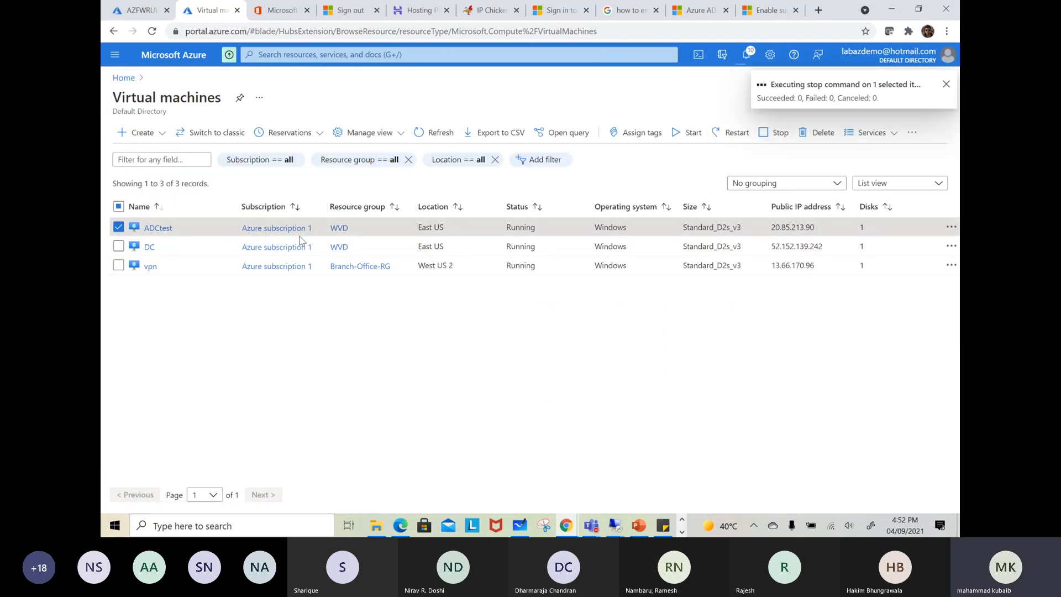
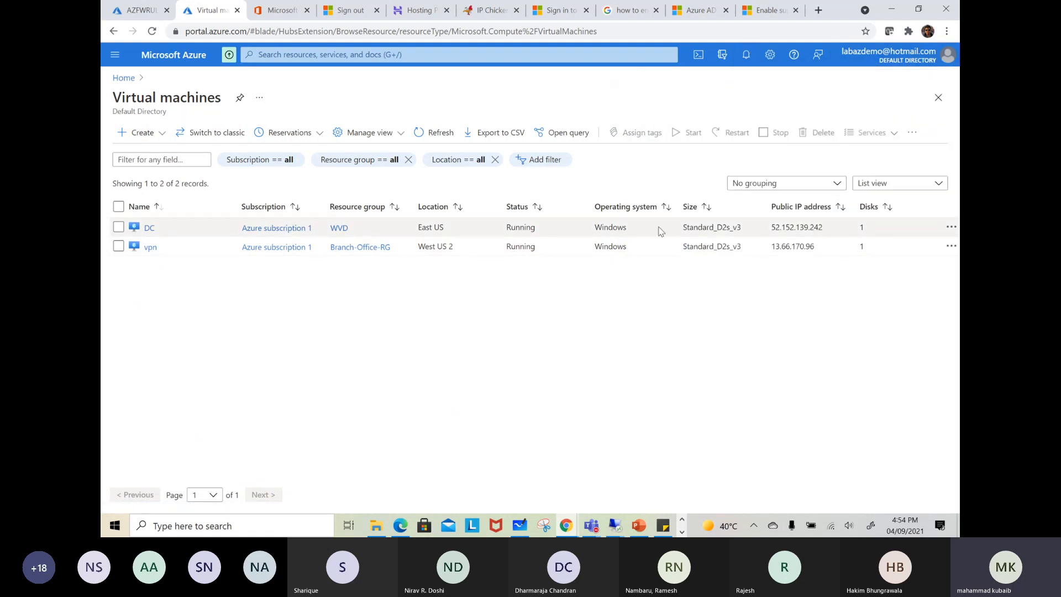
{"action": "left_click", "coordinate": [143, 132]}
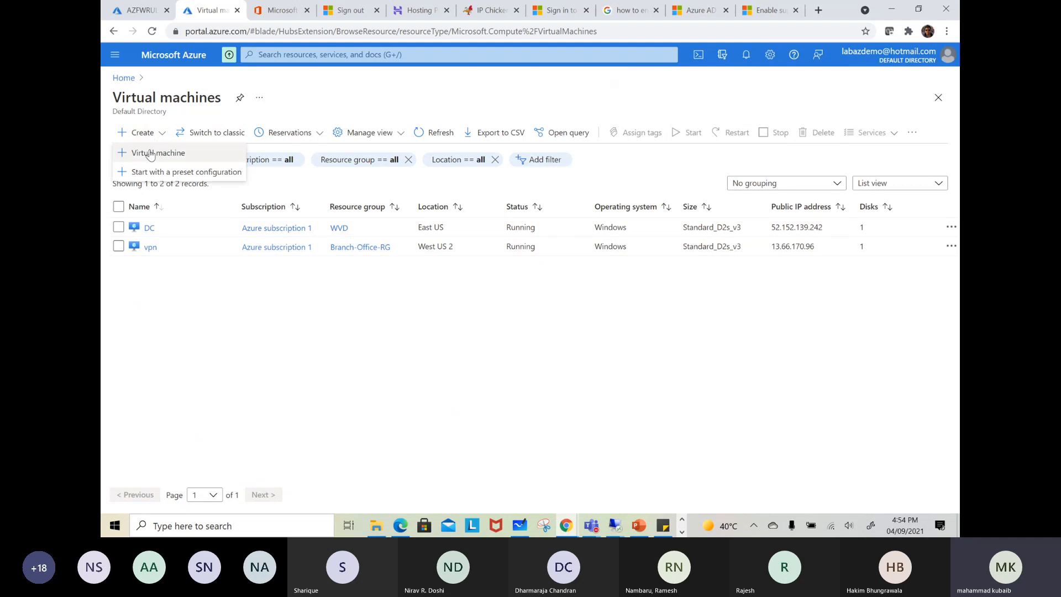
{"action": "left_click", "coordinate": [492, 286]}
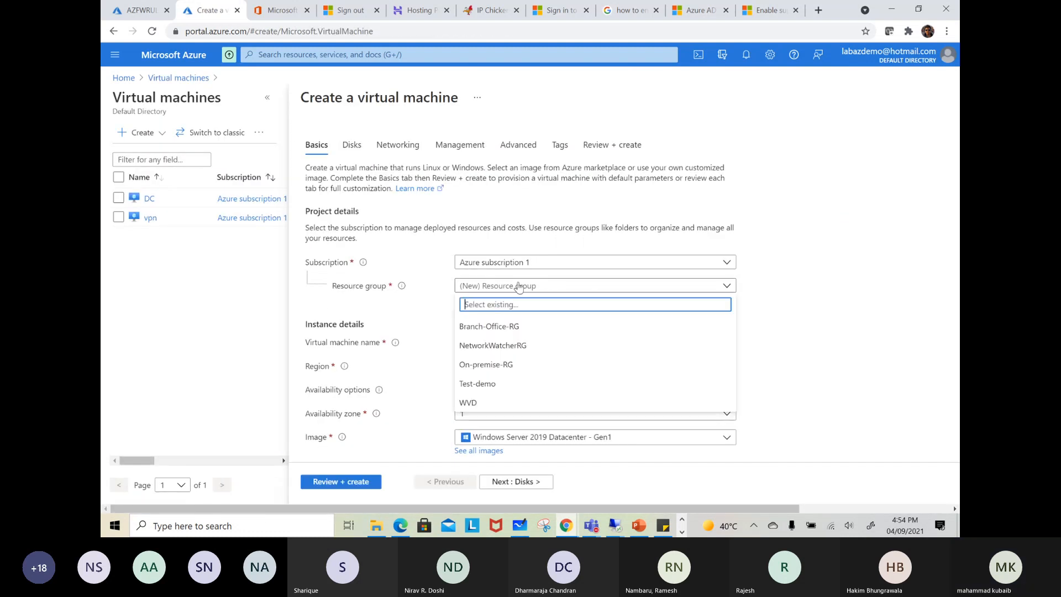
{"action": "left_click", "coordinate": [480, 403]}
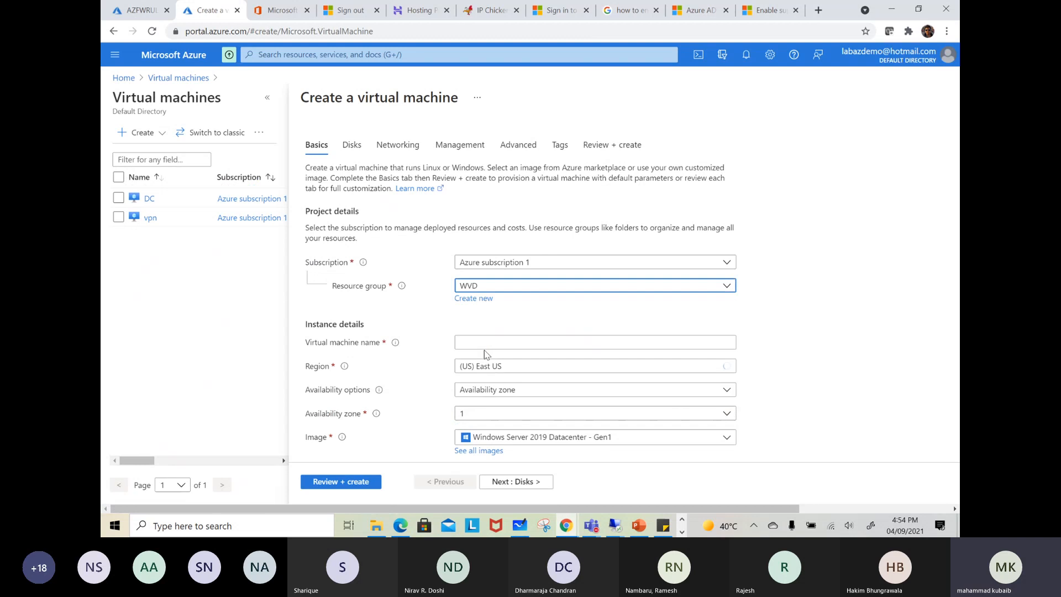
{"action": "left_click", "coordinate": [484, 347]}
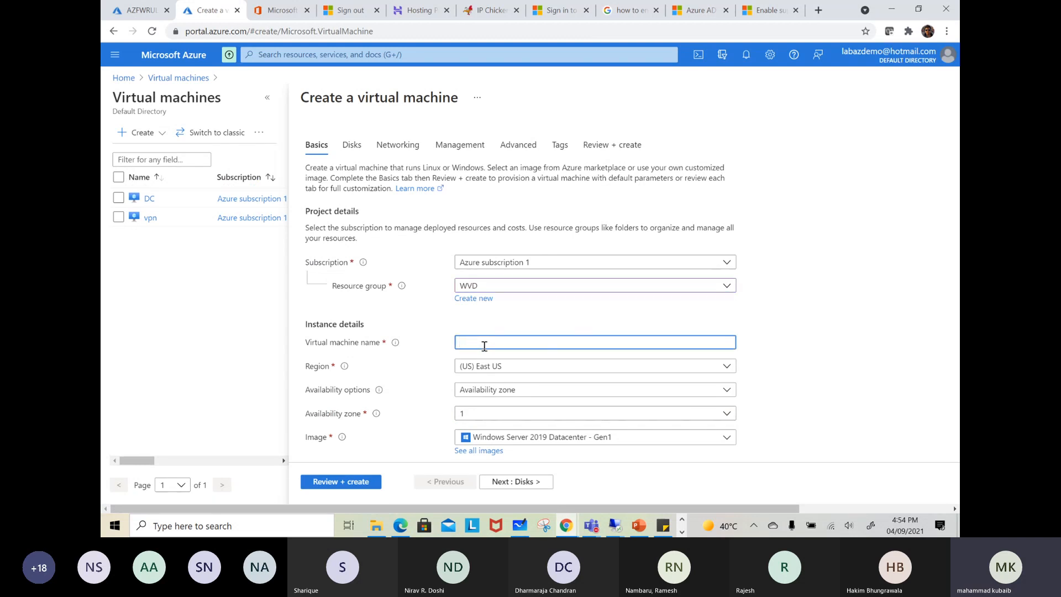
{"action": "type", "text": "testAZFW"}
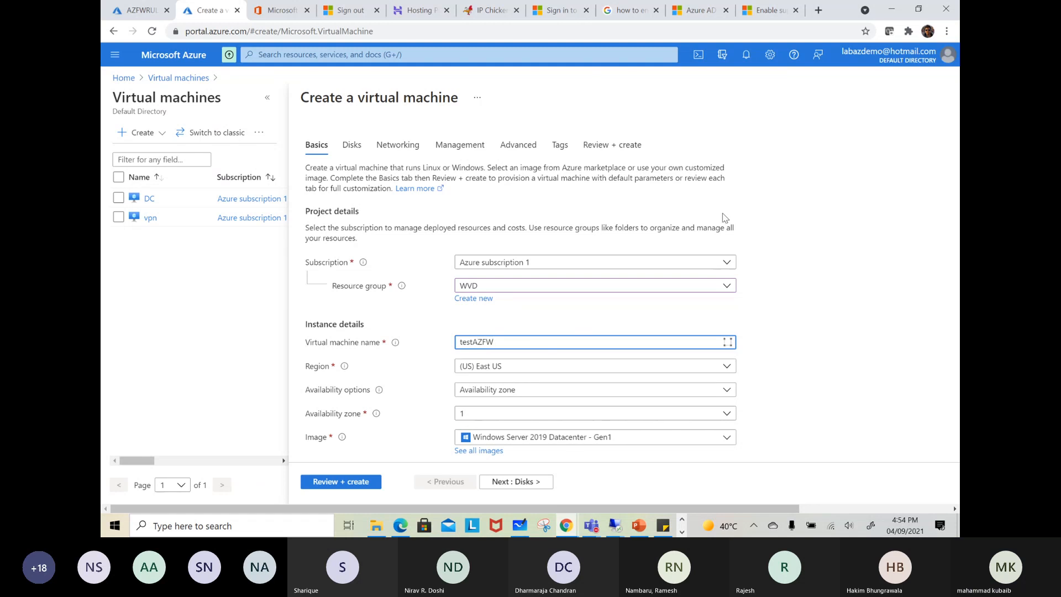
{"action": "scroll", "coordinate": [724, 217], "scroll_direction": "down", "scroll_amount": 2}
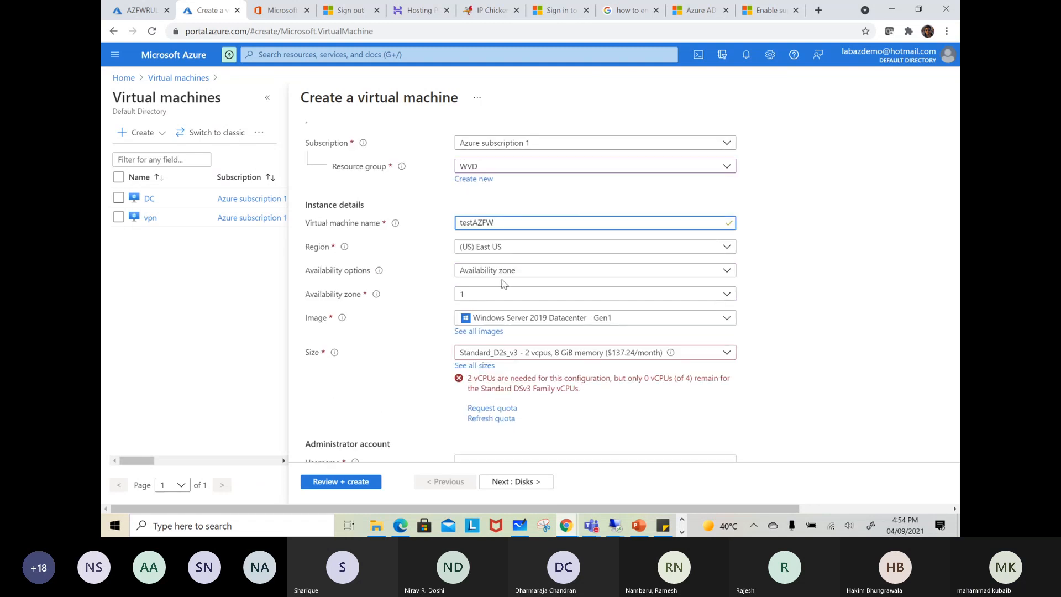
{"action": "left_click", "coordinate": [484, 270]}
{"action": "left_click", "coordinate": [485, 289]}
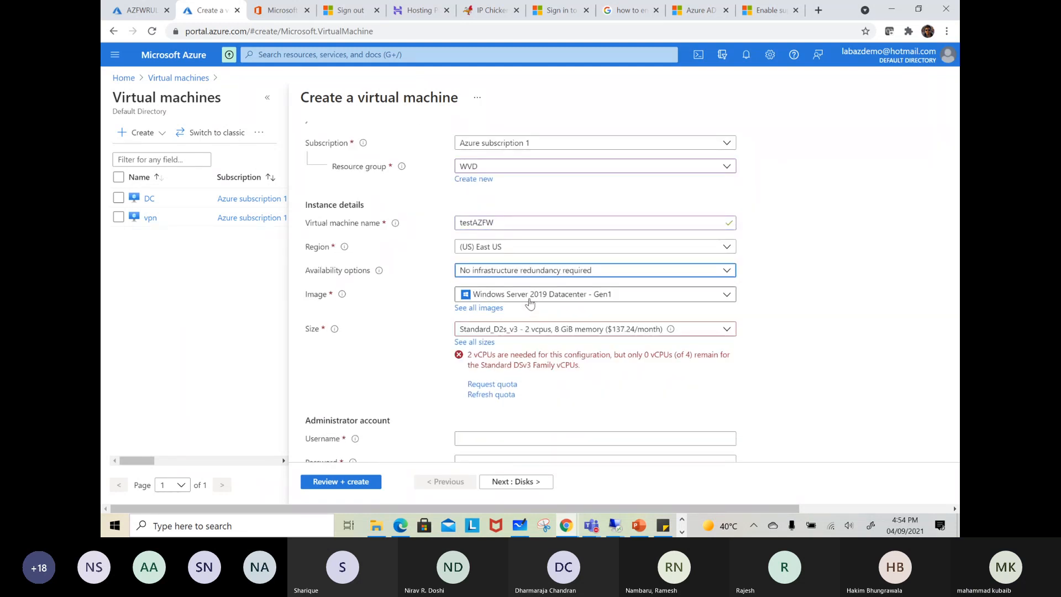
{"action": "left_click", "coordinate": [553, 329]}
{"action": "left_click", "coordinate": [909, 288]}
{"action": "left_click", "coordinate": [152, 31]}
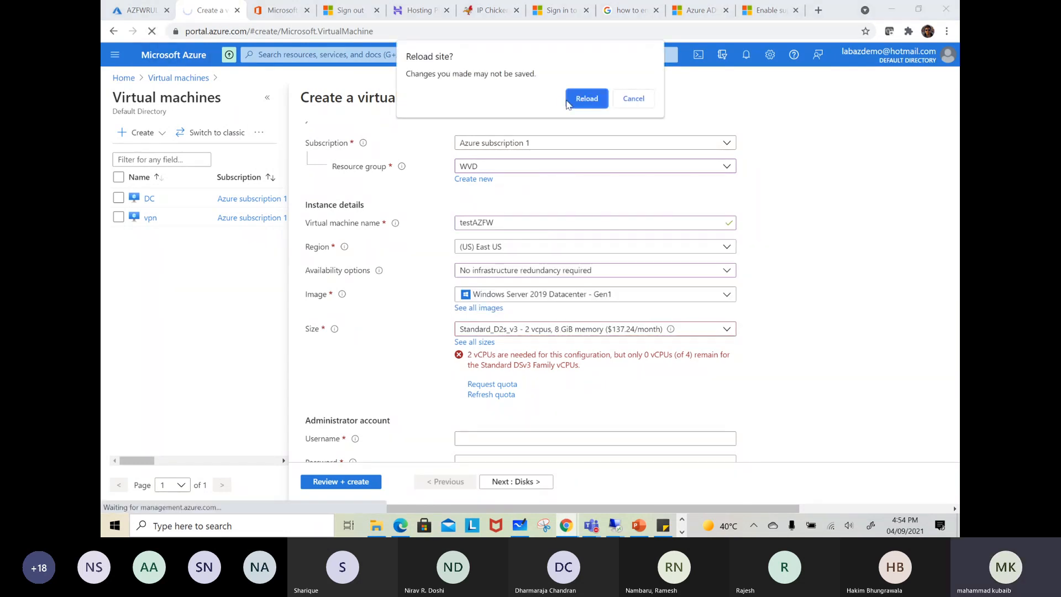
{"action": "left_click", "coordinate": [589, 99]}
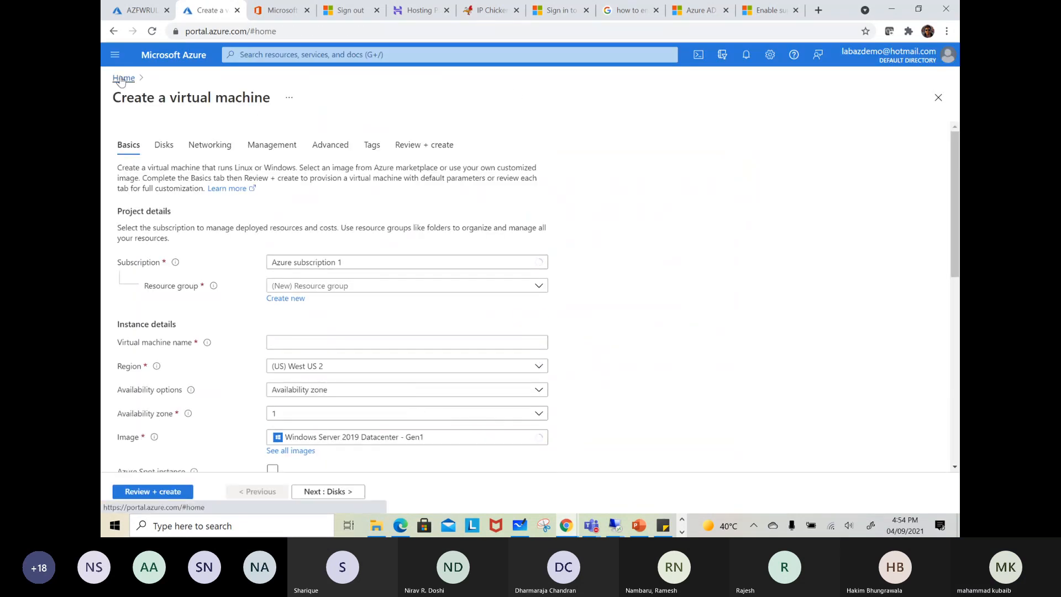
Return to the portal home, find the virtual machines service and start creating a new virtual machine under Azure subscription 1
{"action": "left_click", "coordinate": [122, 78]}
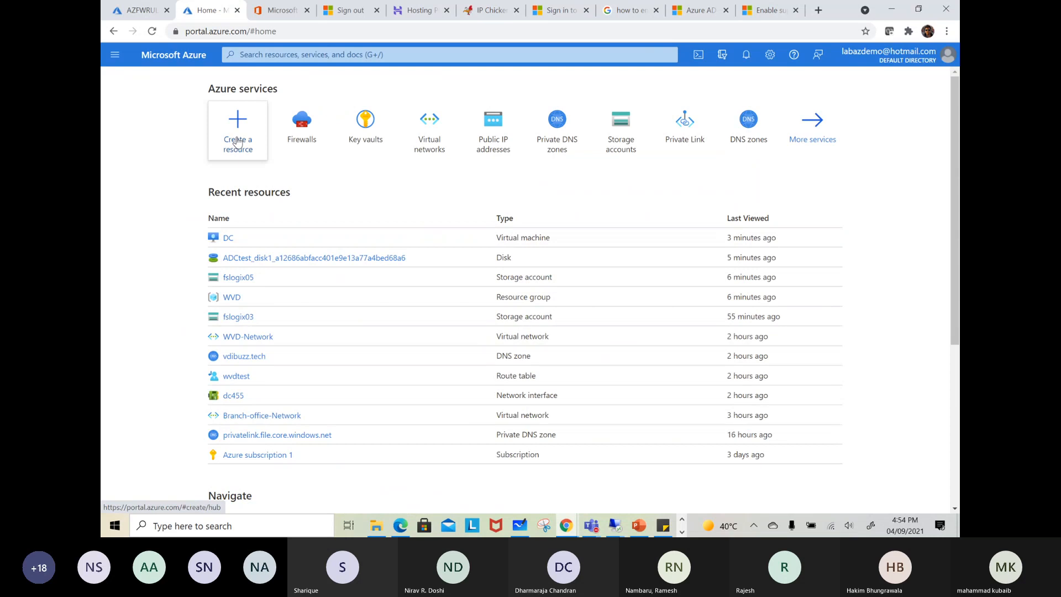
{"action": "left_click", "coordinate": [503, 54]}
{"action": "type", "text": "vir"}
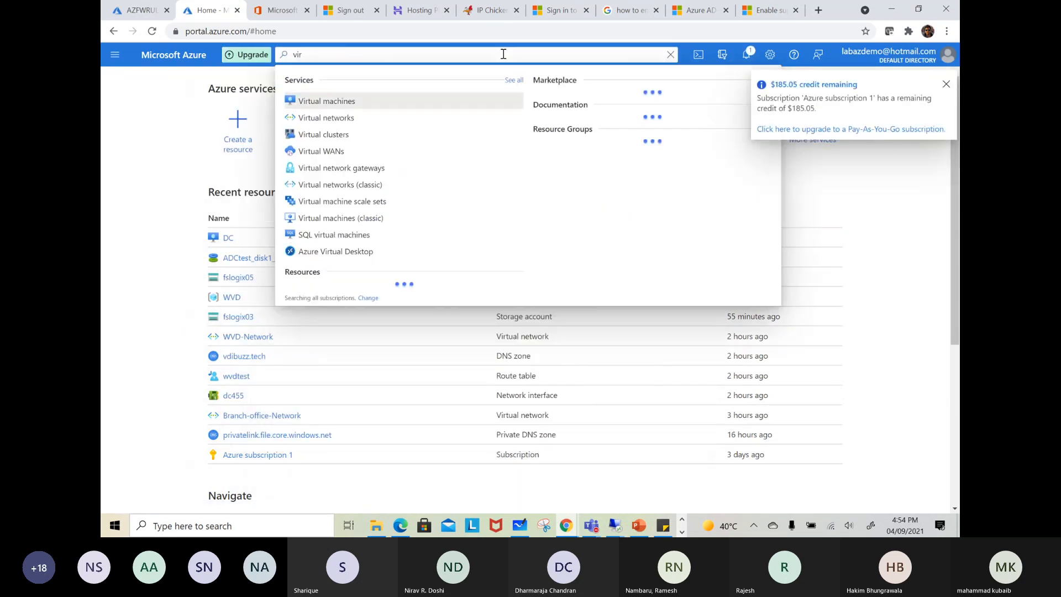
{"action": "left_click", "coordinate": [338, 102]}
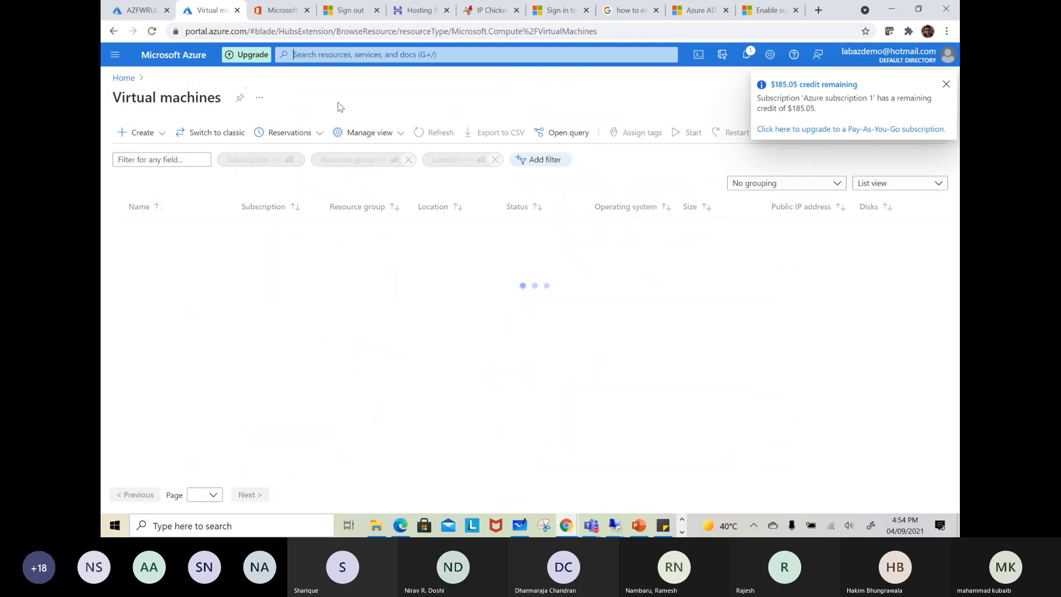
{"action": "left_click", "coordinate": [134, 132]}
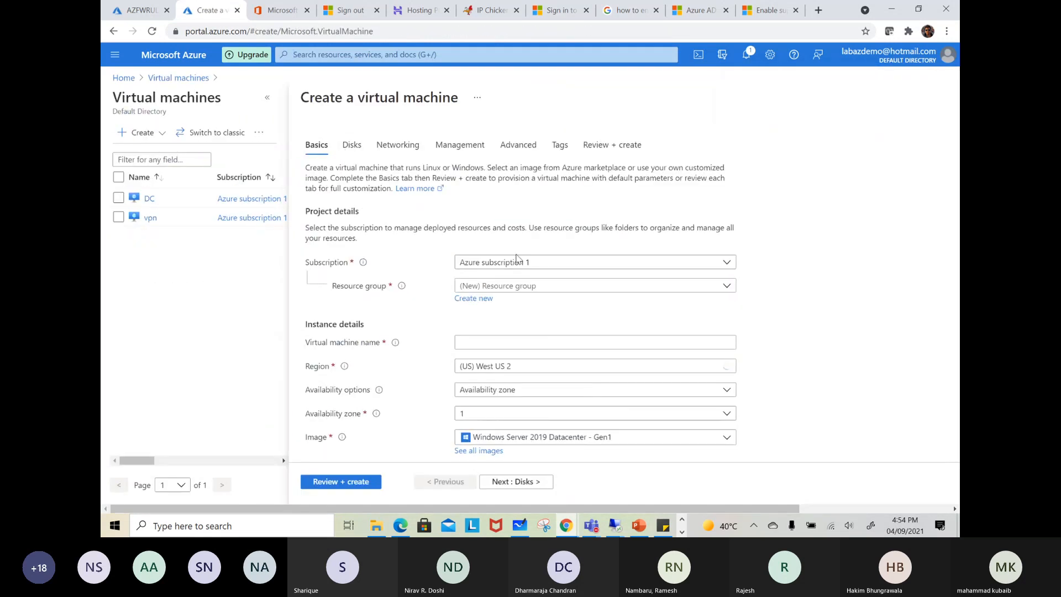
{"action": "left_click", "coordinate": [533, 262]}
{"action": "left_click", "coordinate": [532, 263]}
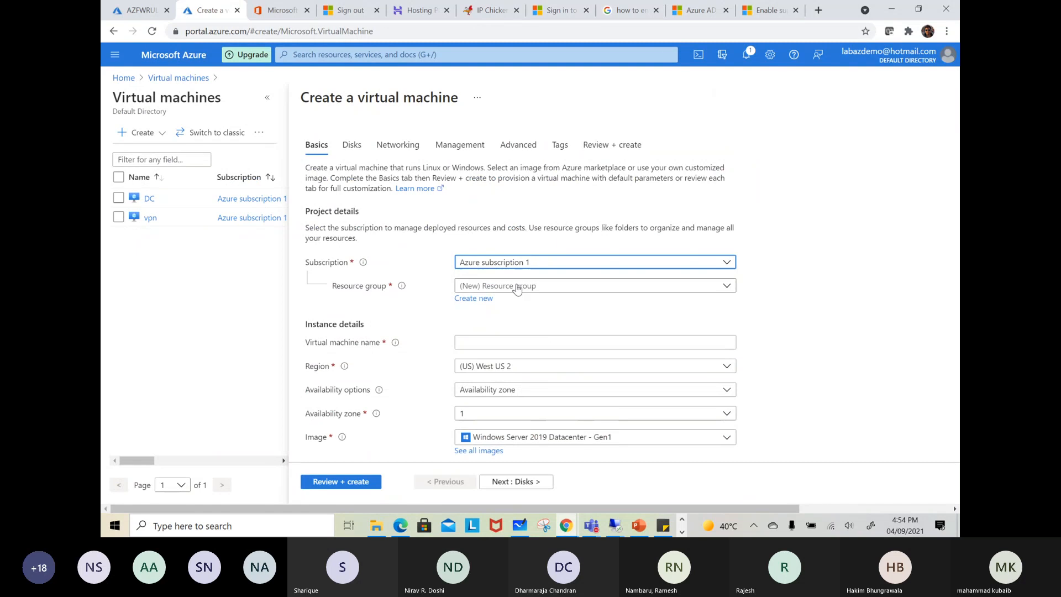
Assign the new machine to resource group WVD, name it testazfwvm and choose No infrastructure redundancy required
{"action": "left_click", "coordinate": [517, 287]}
{"action": "left_click", "coordinate": [470, 402]}
{"action": "left_click", "coordinate": [478, 342]}
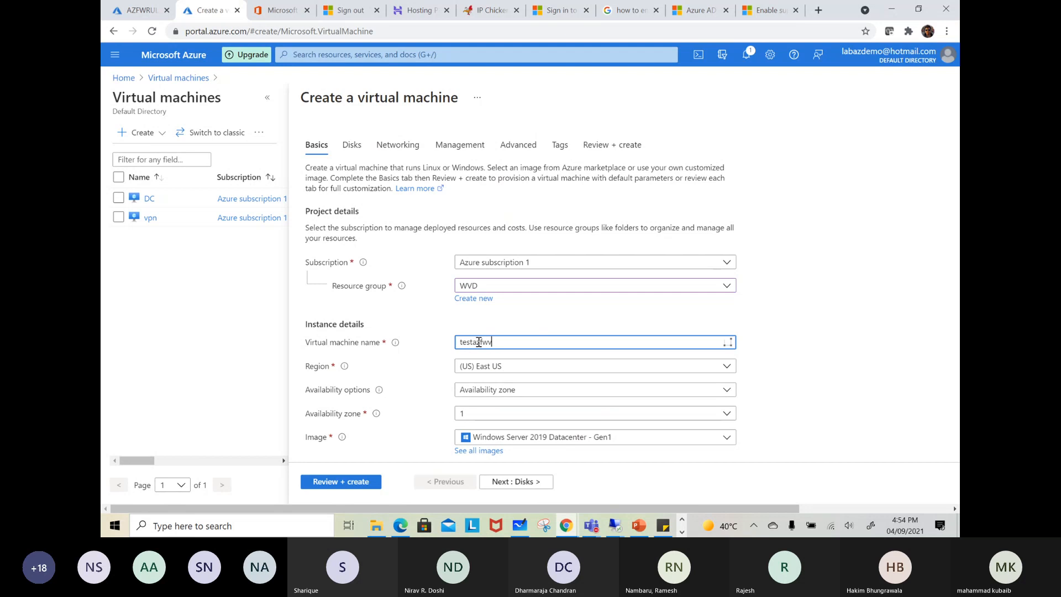
{"action": "left_click", "coordinate": [500, 394]}
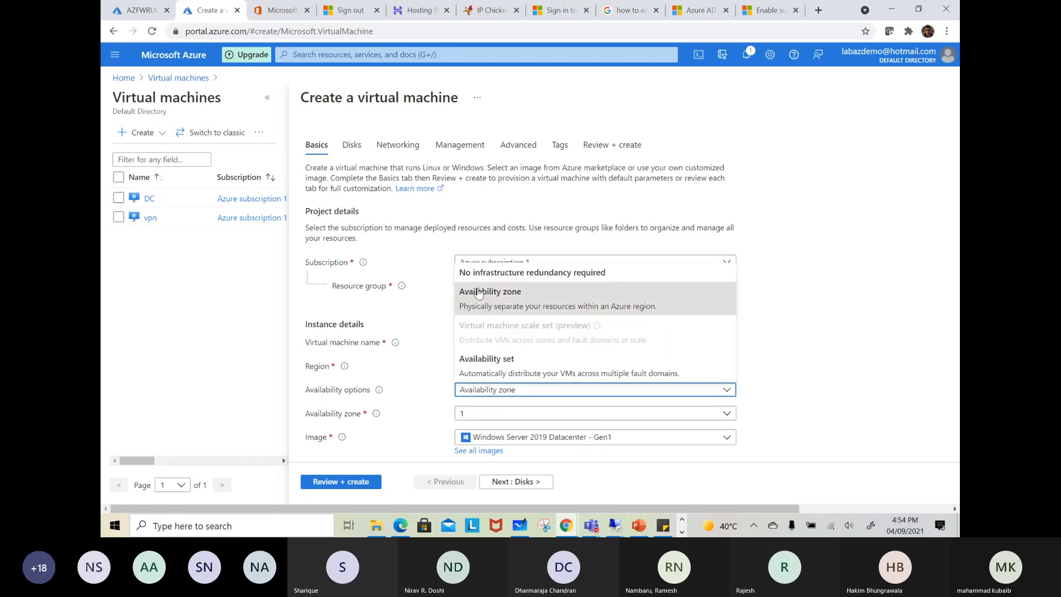
{"action": "left_click", "coordinate": [484, 269]}
Enter the administrator account's username and password for the new virtual machine, and confirm the password
{"action": "scroll", "coordinate": [485, 266], "scroll_direction": "down", "scroll_amount": 4}
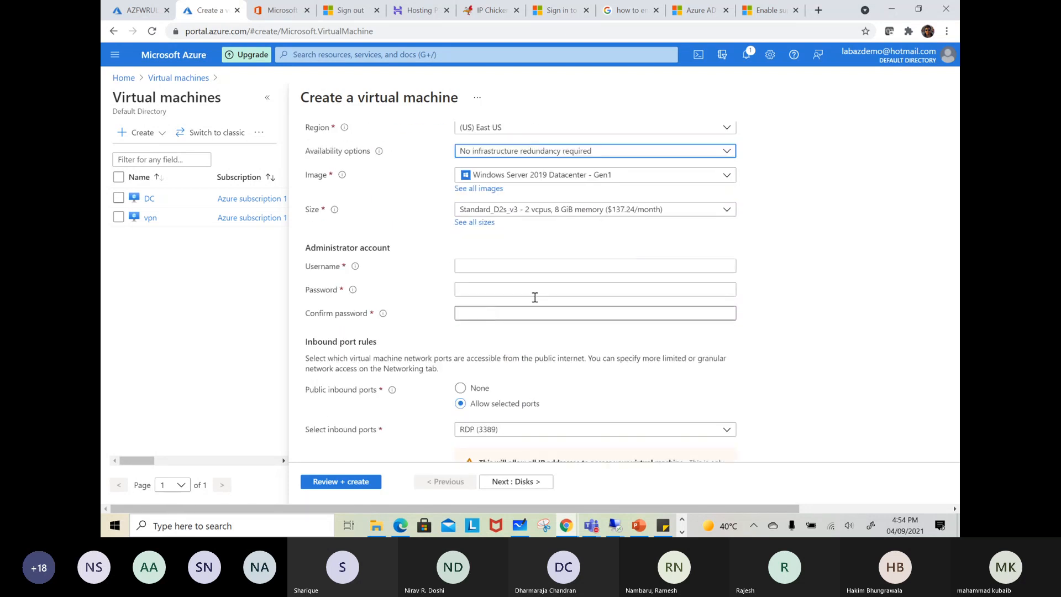
{"action": "left_click", "coordinate": [480, 266]}
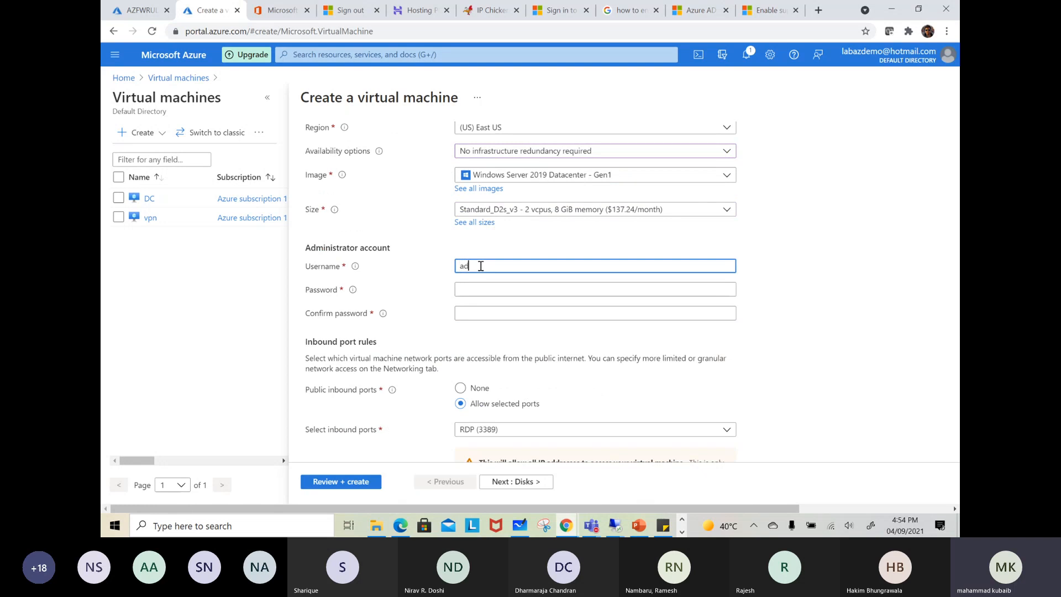
{"action": "key", "text": "Tab"}
{"action": "type", "text": "Pa"}
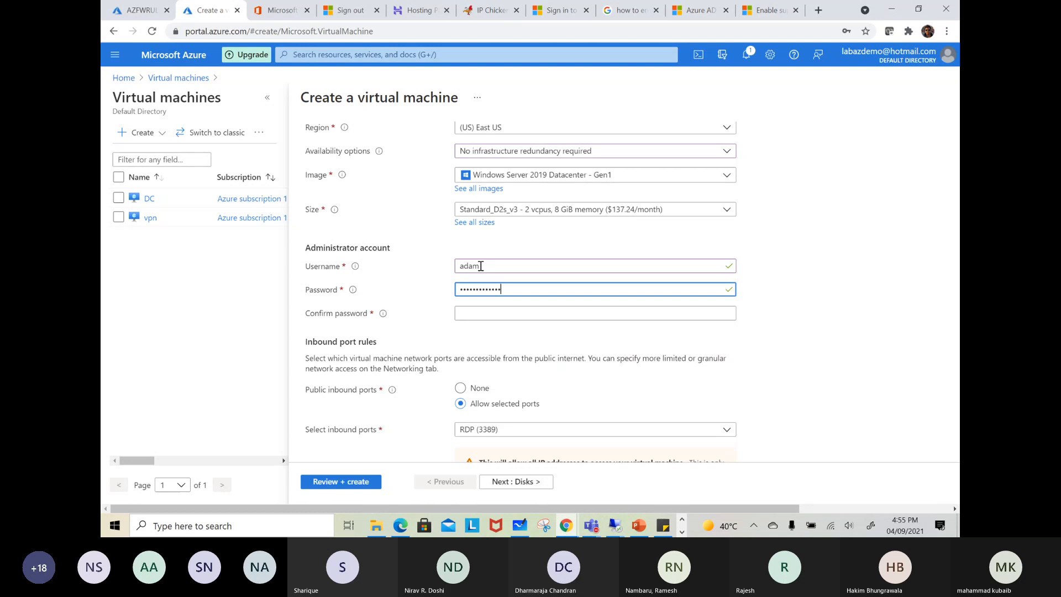
{"action": "left_click", "coordinate": [493, 313]}
{"action": "type", "text": "Password@1234"}
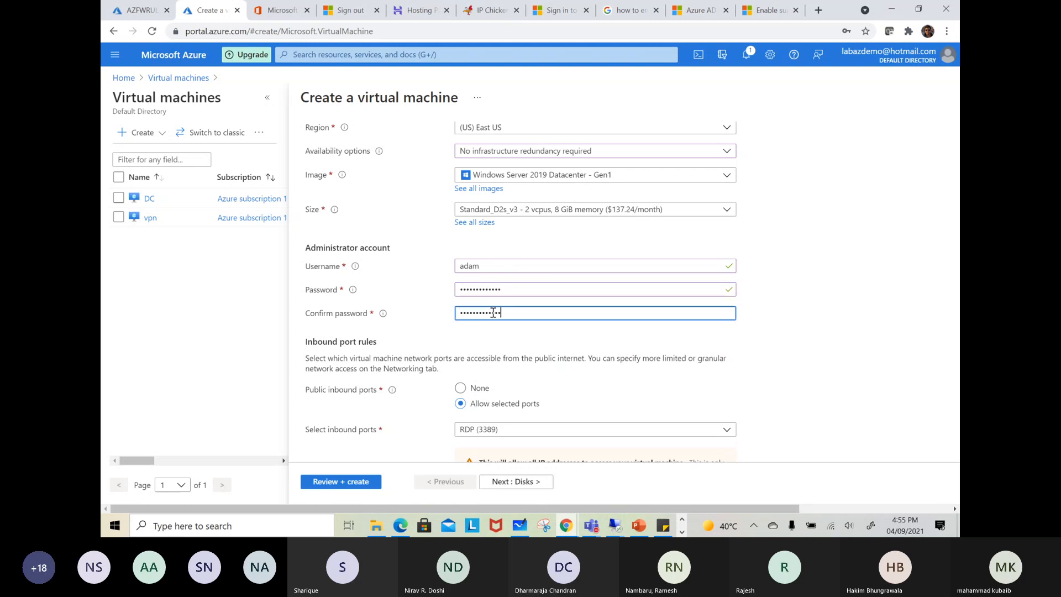
In the virtual machine's networking settings, choose the test (10.0.1.0/24) subnet of WVD-Network and keep the new public IP
{"action": "scroll", "coordinate": [529, 352], "scroll_direction": "down", "scroll_amount": 3}
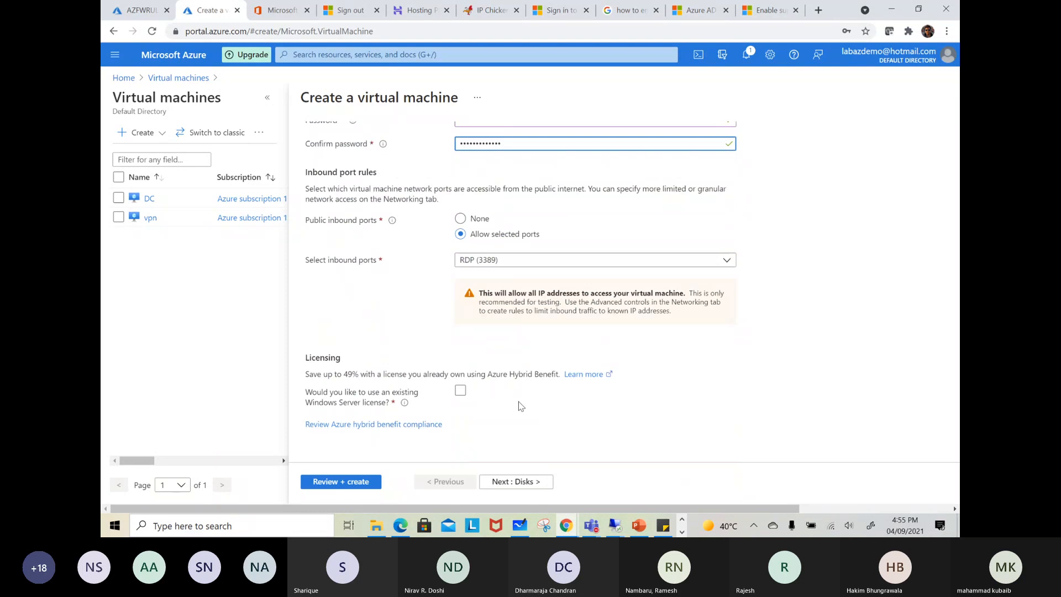
{"action": "left_click", "coordinate": [506, 482]}
{"action": "left_click", "coordinate": [526, 483]}
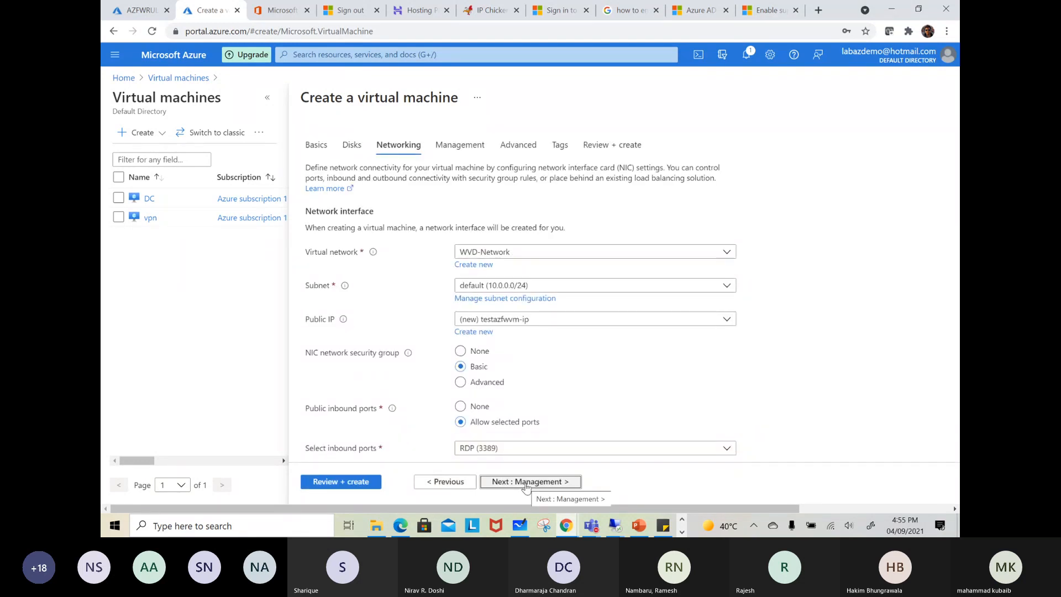
{"action": "left_click", "coordinate": [512, 285]}
{"action": "left_click", "coordinate": [497, 344]}
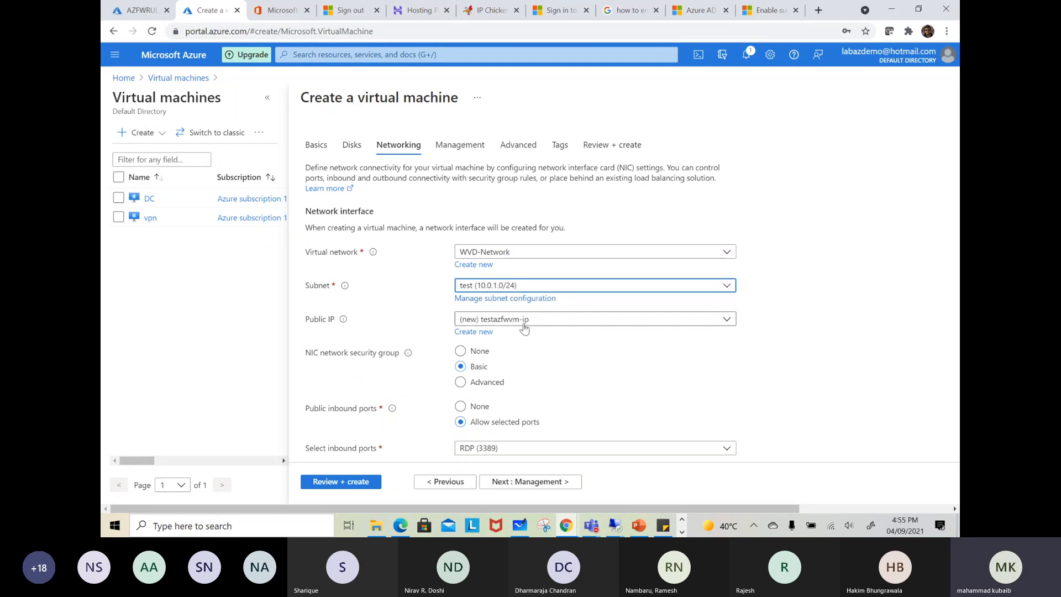
{"action": "left_click", "coordinate": [523, 327]}
{"action": "left_click", "coordinate": [522, 331]}
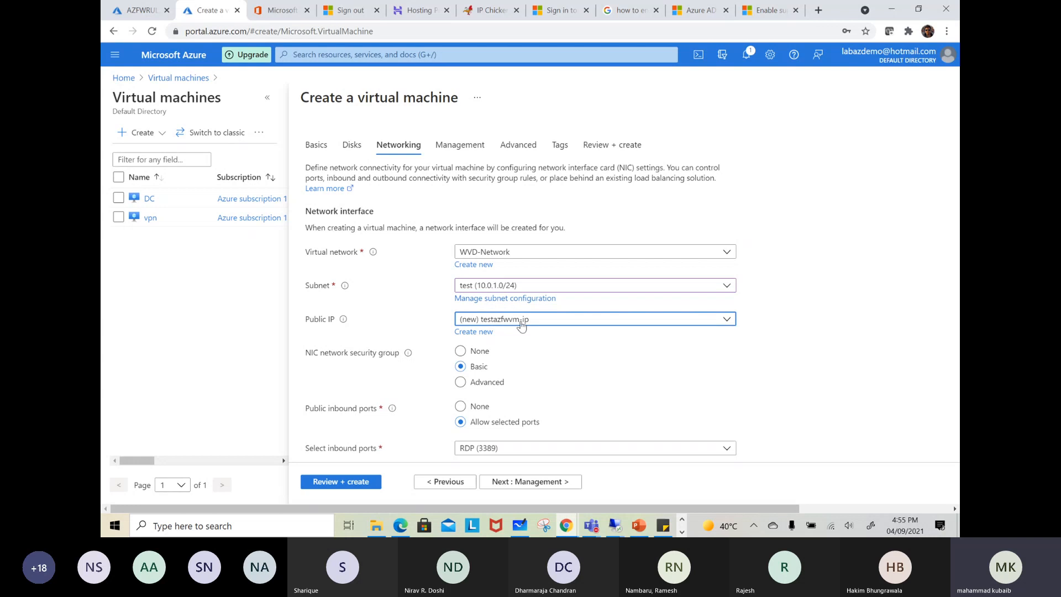
Validate the testazfwvm configuration and submit the virtual machine for creation
{"action": "scroll", "coordinate": [535, 369], "scroll_direction": "down", "scroll_amount": 2}
{"action": "left_click", "coordinate": [342, 481]}
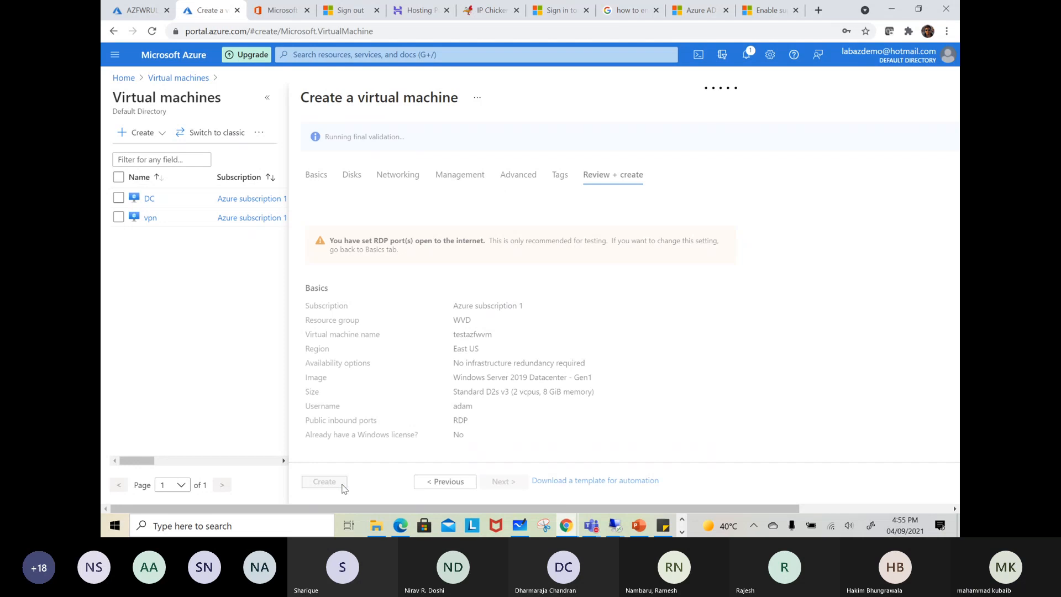
{"action": "left_click", "coordinate": [518, 526]}
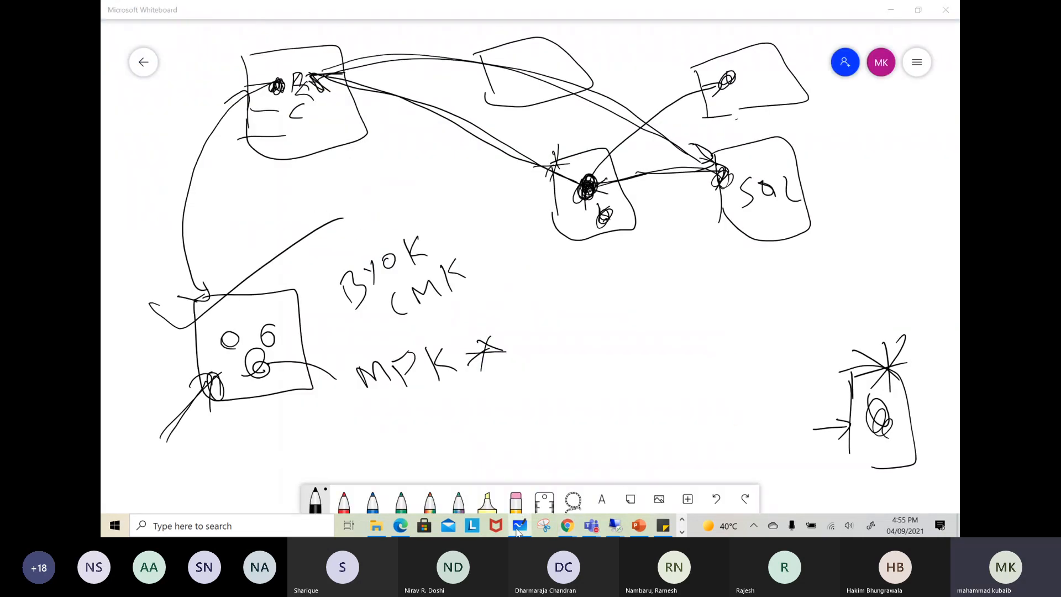
{"action": "left_click", "coordinate": [518, 526]}
{"action": "left_click", "coordinate": [339, 483]}
Switch to Microsoft Whiteboard and clear the whole canvas
{"action": "left_click", "coordinate": [518, 526]}
{"action": "left_click", "coordinate": [917, 62]}
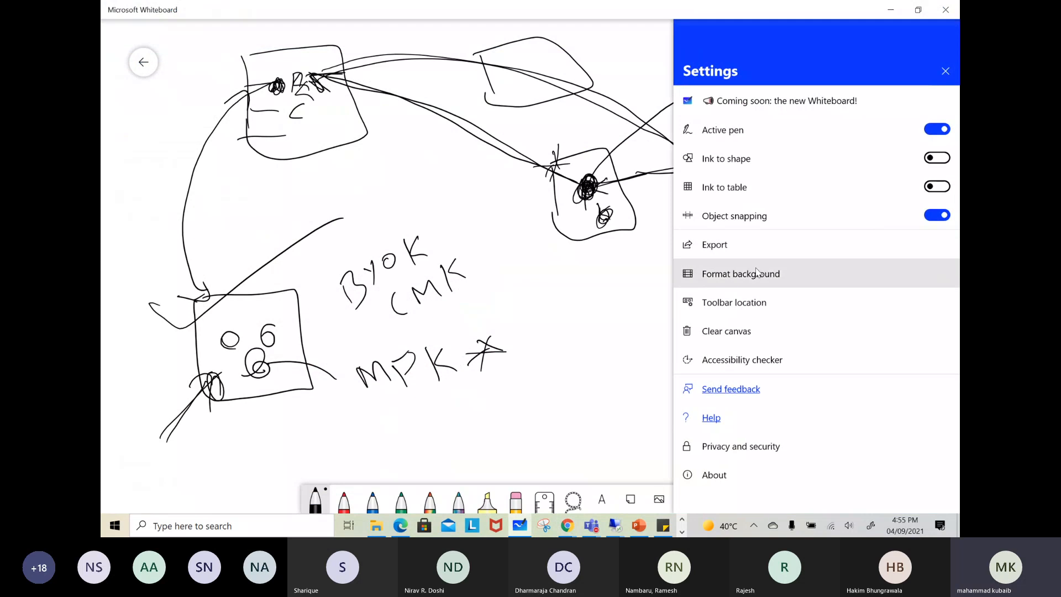
{"action": "left_click", "coordinate": [721, 331]}
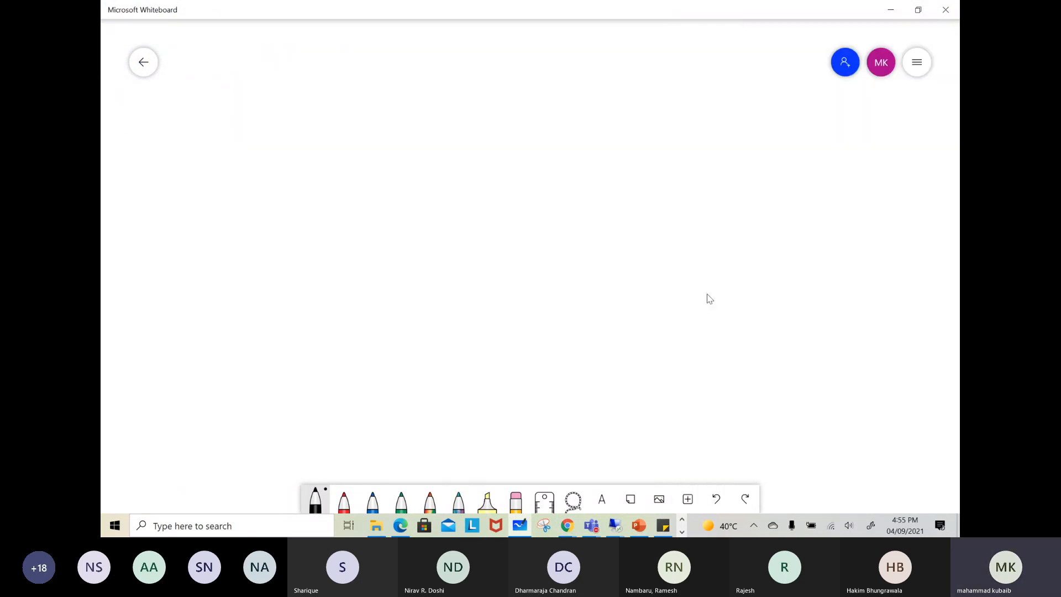
Sketch a computer inside a large box labelled Vnet, with an arrow leading from the computer out to the internet
{"action": "left_click_drag", "start_coordinate": [333, 184], "coordinate": [335, 220]}
{"action": "mouse_move", "coordinate": [330, 165]}
{"action": "left_mouse_down"}
{"action": "mouse_move", "coordinate": [367, 157]}
{"action": "mouse_move", "coordinate": [338, 226]}
{"action": "left_mouse_up"}
{"action": "mouse_move", "coordinate": [364, 215]}
{"action": "left_mouse_down"}
{"action": "mouse_move", "coordinate": [371, 247]}
{"action": "mouse_move", "coordinate": [389, 257]}
{"action": "left_mouse_up"}
{"action": "mouse_move", "coordinate": [289, 113]}
{"action": "left_mouse_down"}
{"action": "mouse_move", "coordinate": [315, 321]}
{"action": "mouse_move", "coordinate": [464, 145]}
{"action": "mouse_move", "coordinate": [325, 337]}
{"action": "left_mouse_up"}
{"action": "mouse_move", "coordinate": [382, 49]}
{"action": "left_mouse_down"}
{"action": "mouse_move", "coordinate": [401, 67]}
{"action": "mouse_move", "coordinate": [453, 57]}
{"action": "mouse_move", "coordinate": [477, 39]}
{"action": "left_mouse_up"}
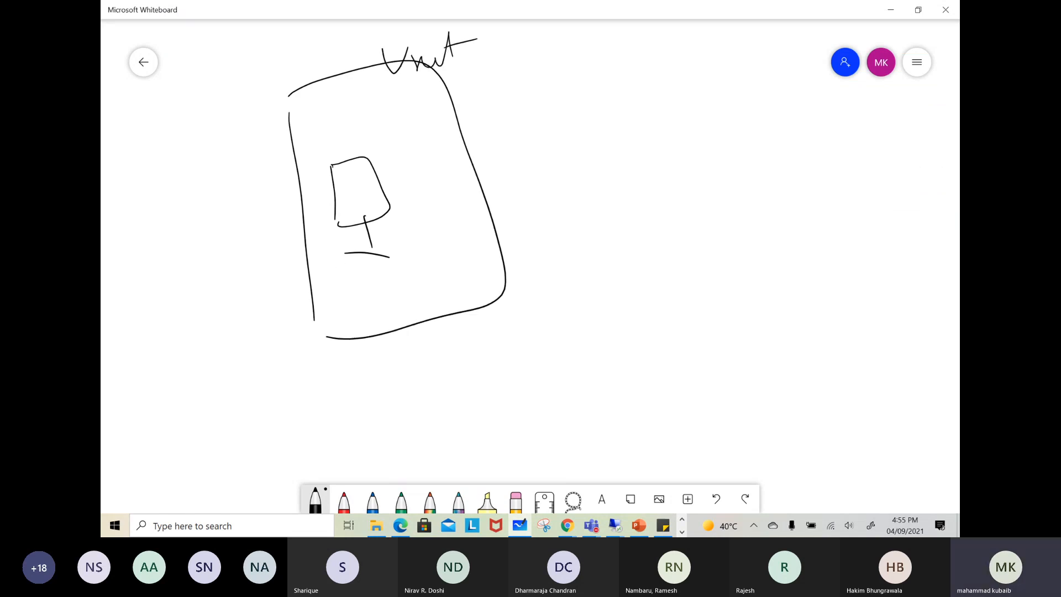
{"action": "left_click_drag", "start_coordinate": [350, 208], "coordinate": [214, 172]}
{"action": "left_click_drag", "start_coordinate": [187, 136], "coordinate": [209, 128]}
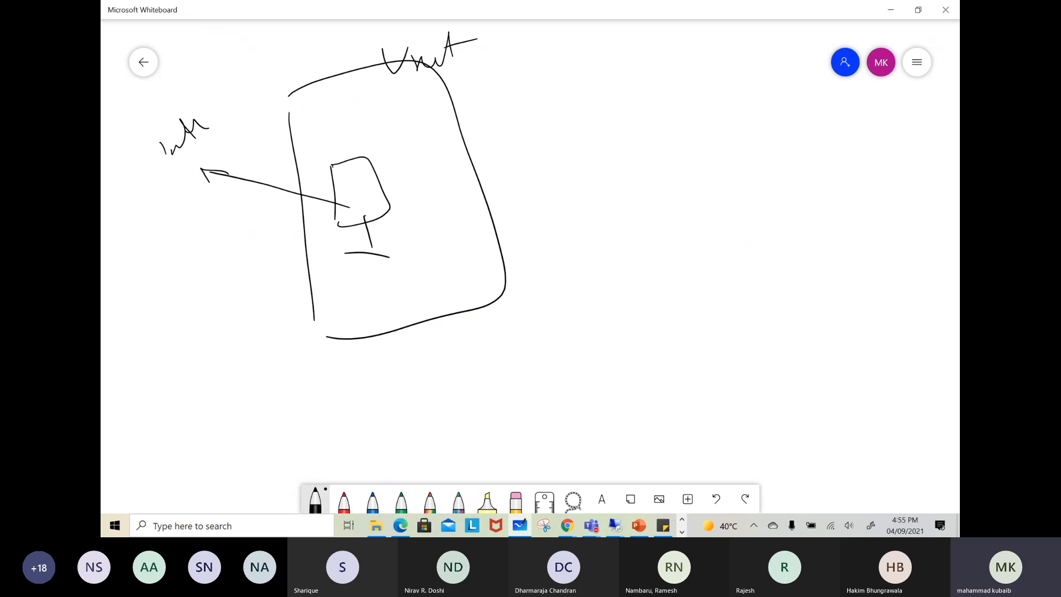
Draw a box labelled AZFW connected to the Vnet, with an arrow leading from it to a circled internet label
{"action": "left_click_drag", "start_coordinate": [429, 197], "coordinate": [587, 110]}
{"action": "left_click_drag", "start_coordinate": [587, 70], "coordinate": [597, 127]}
{"action": "left_click_drag", "start_coordinate": [596, 60], "coordinate": [621, 146]}
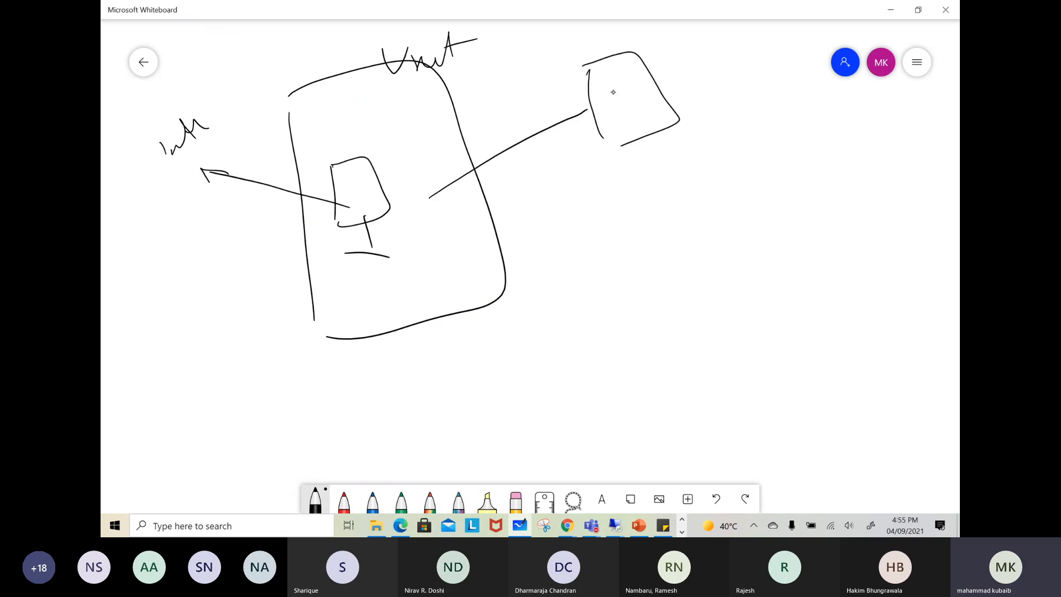
{"action": "left_click_drag", "start_coordinate": [608, 105], "coordinate": [621, 102]}
{"action": "left_click_drag", "start_coordinate": [607, 98], "coordinate": [659, 69]}
{"action": "mouse_move", "coordinate": [636, 94]}
{"action": "left_mouse_down"}
{"action": "mouse_move", "coordinate": [650, 89]}
{"action": "mouse_move", "coordinate": [692, 156]}
{"action": "left_mouse_up"}
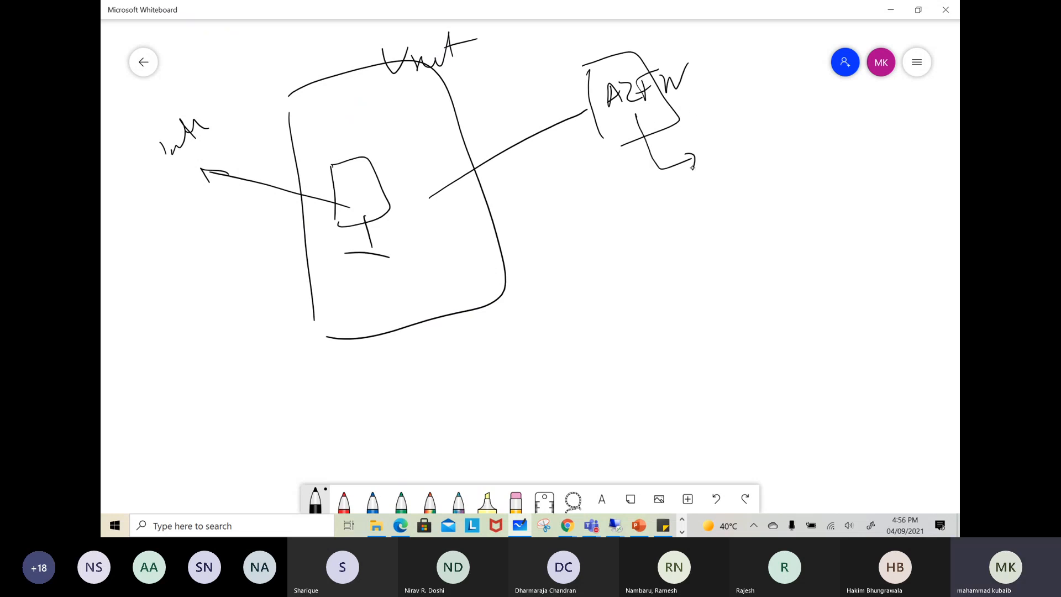
{"action": "mouse_move", "coordinate": [664, 113]}
{"action": "left_mouse_down"}
{"action": "mouse_move", "coordinate": [778, 83]}
{"action": "mouse_move", "coordinate": [802, 117]}
{"action": "mouse_move", "coordinate": [827, 109]}
{"action": "left_mouse_up"}
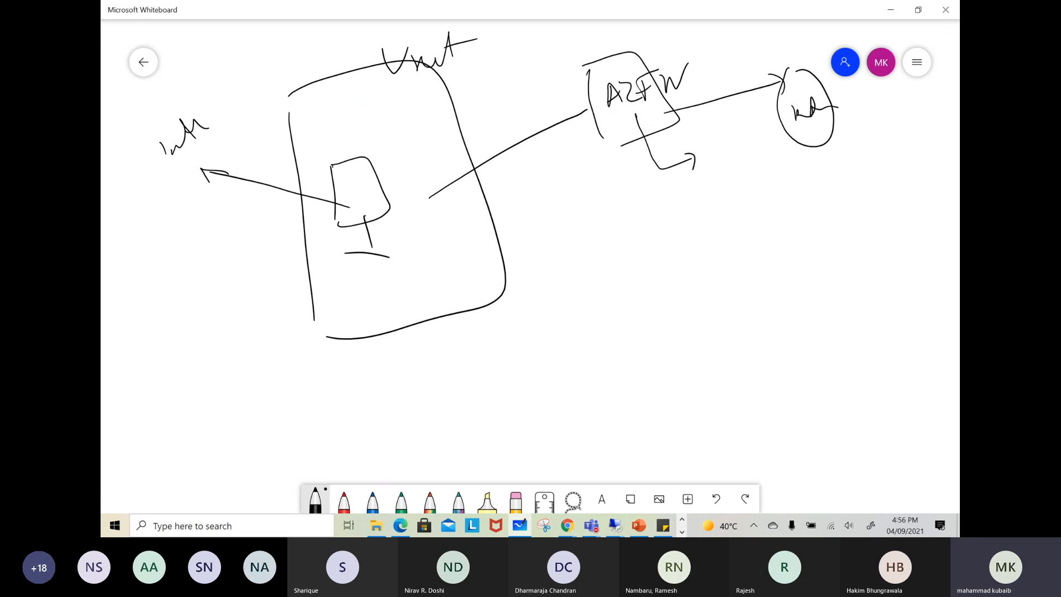
Divide the Vnet box with a line ending in a marker labelled RT, and write 0.0.0.0/0 with an arrow to a 10.0.6 address
{"action": "mouse_move", "coordinate": [307, 258]}
{"action": "left_mouse_down"}
{"action": "mouse_move", "coordinate": [485, 210]}
{"action": "mouse_move", "coordinate": [486, 228]}
{"action": "left_mouse_up"}
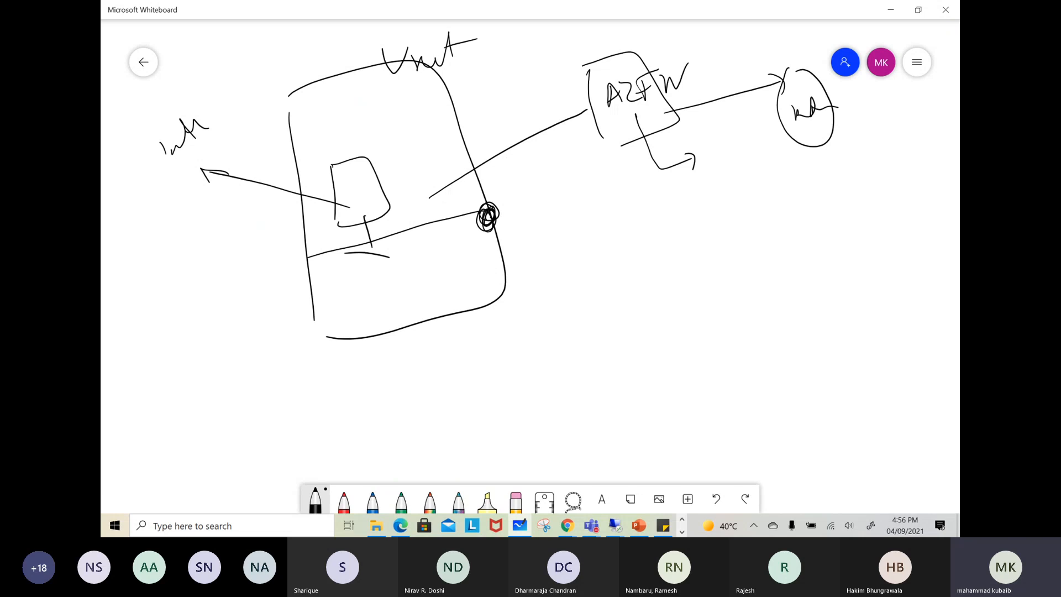
{"action": "left_click_drag", "start_coordinate": [537, 227], "coordinate": [557, 237]}
{"action": "left_click_drag", "start_coordinate": [569, 275], "coordinate": [584, 276]}
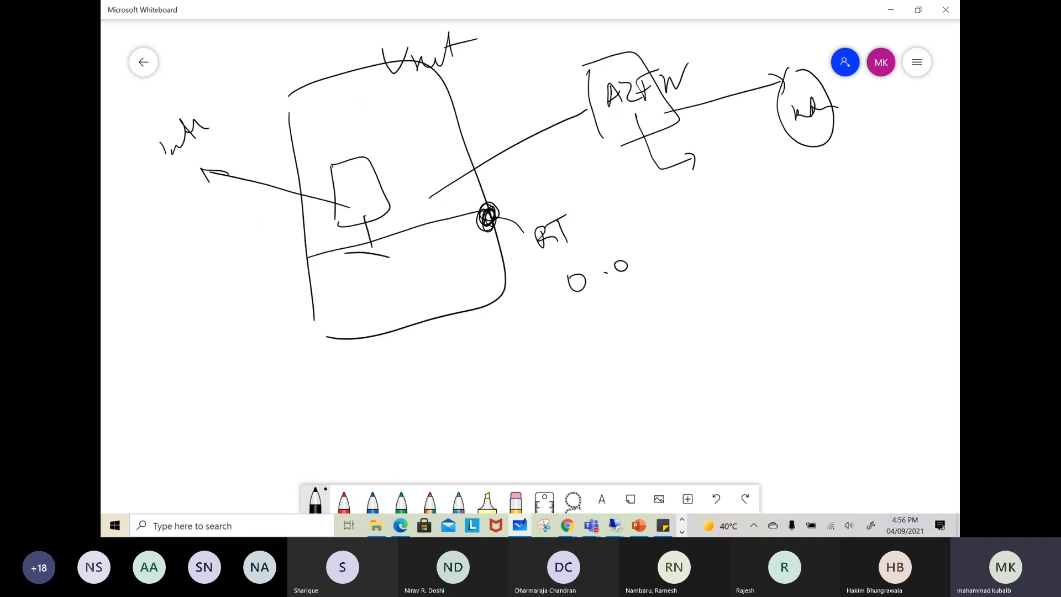
{"action": "left_click_drag", "start_coordinate": [692, 232], "coordinate": [698, 241]}
{"action": "left_click_drag", "start_coordinate": [709, 206], "coordinate": [715, 268]}
{"action": "mouse_move", "coordinate": [727, 232]}
{"action": "left_mouse_down"}
{"action": "mouse_move", "coordinate": [737, 247]}
{"action": "mouse_move", "coordinate": [792, 192]}
{"action": "left_mouse_up"}
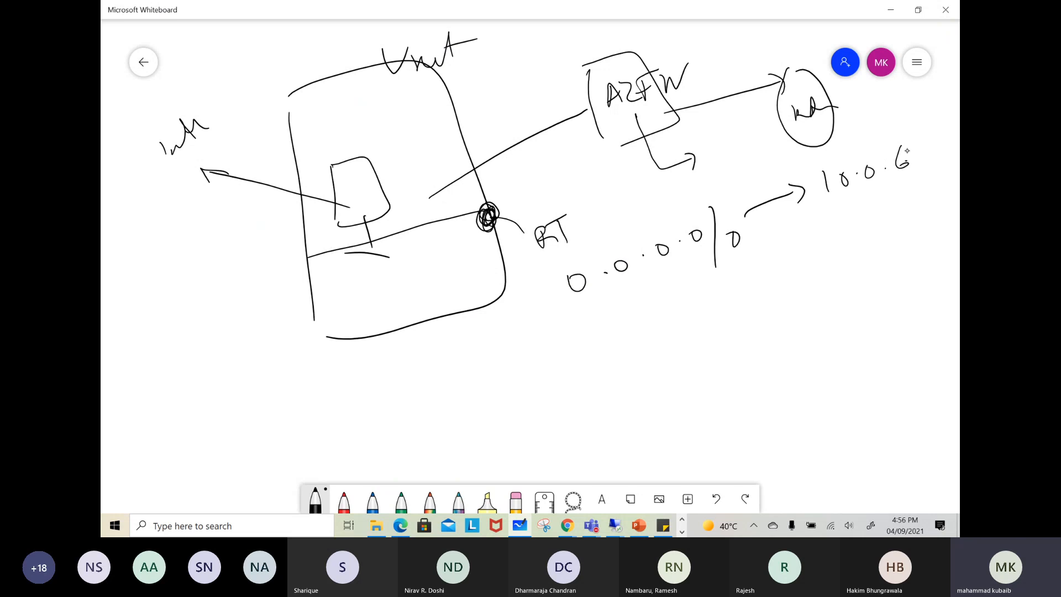
{"action": "left_click_drag", "start_coordinate": [925, 135], "coordinate": [922, 170]}
Switch to the Azure portal in Chrome, search for route tables and open the wvdtest route table
{"action": "left_click", "coordinate": [565, 528]}
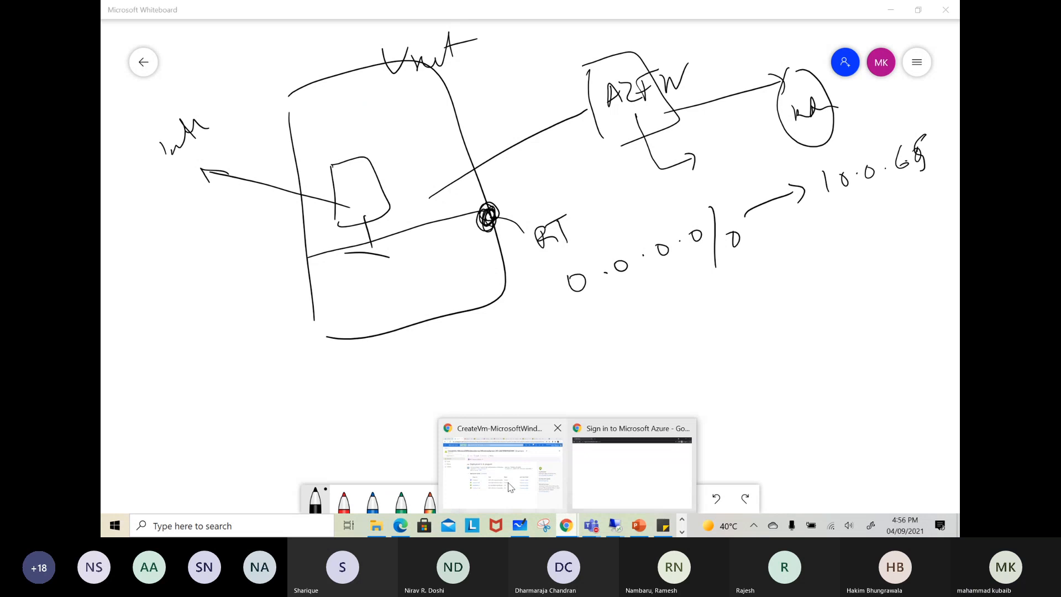
{"action": "left_click", "coordinate": [502, 461]}
{"action": "left_click", "coordinate": [138, 11]}
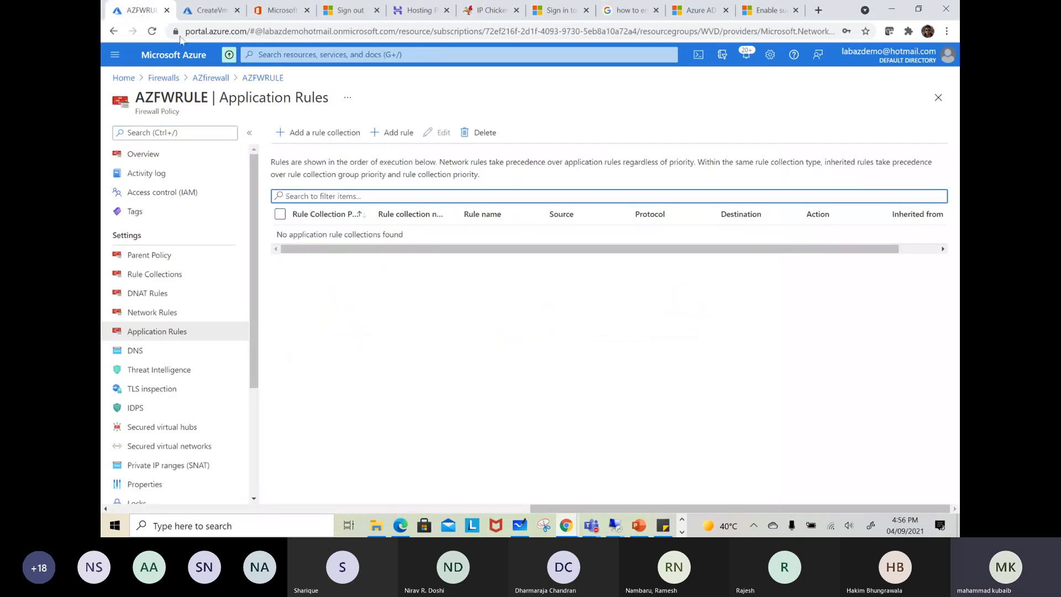
{"action": "left_click", "coordinate": [303, 53]}
{"action": "type", "text": "route"}
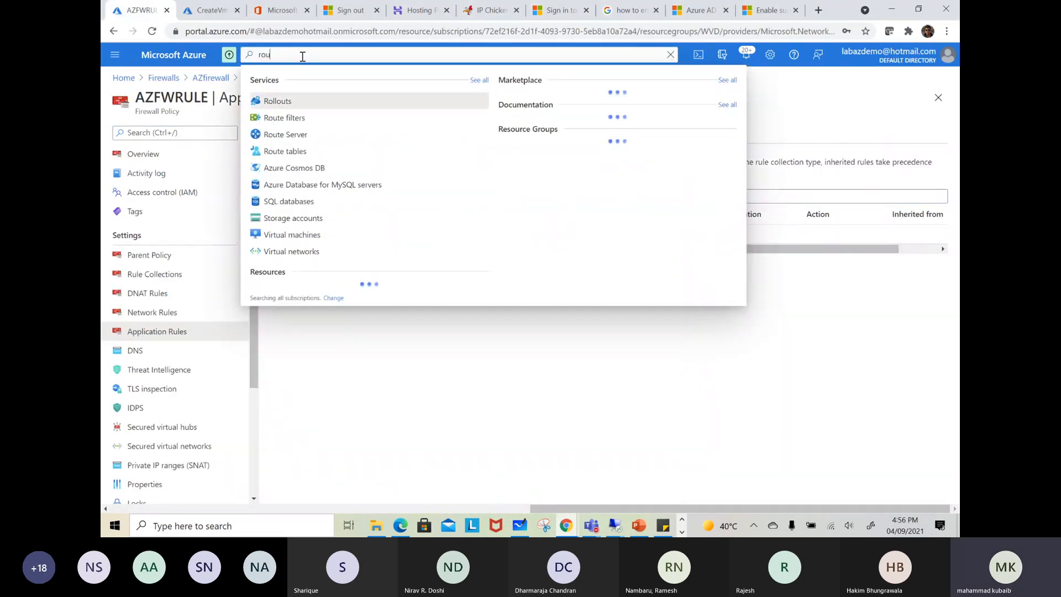
{"action": "left_click", "coordinate": [284, 135]}
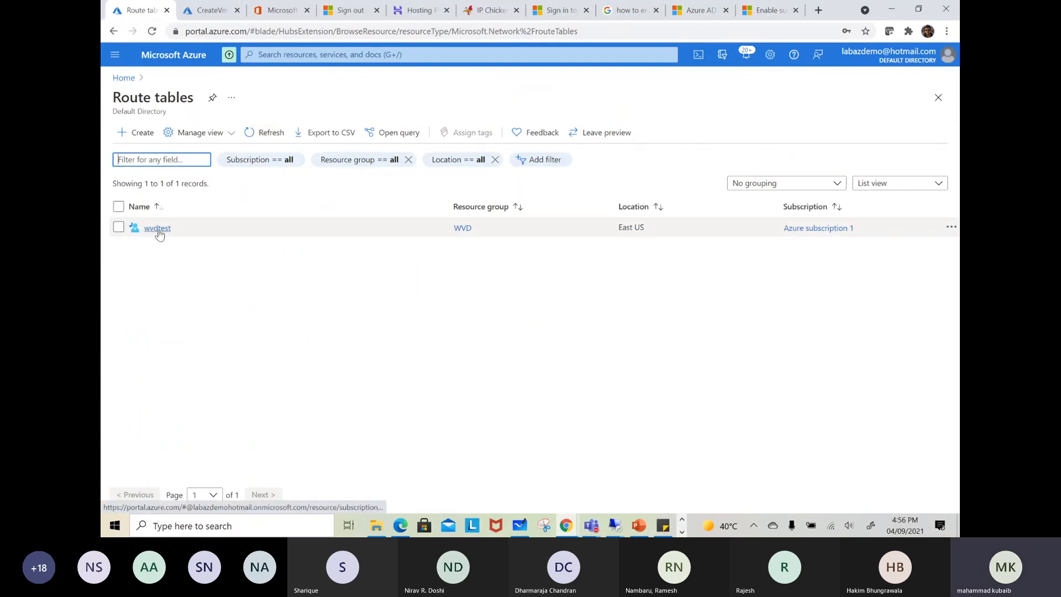
{"action": "left_click", "coordinate": [153, 229]}
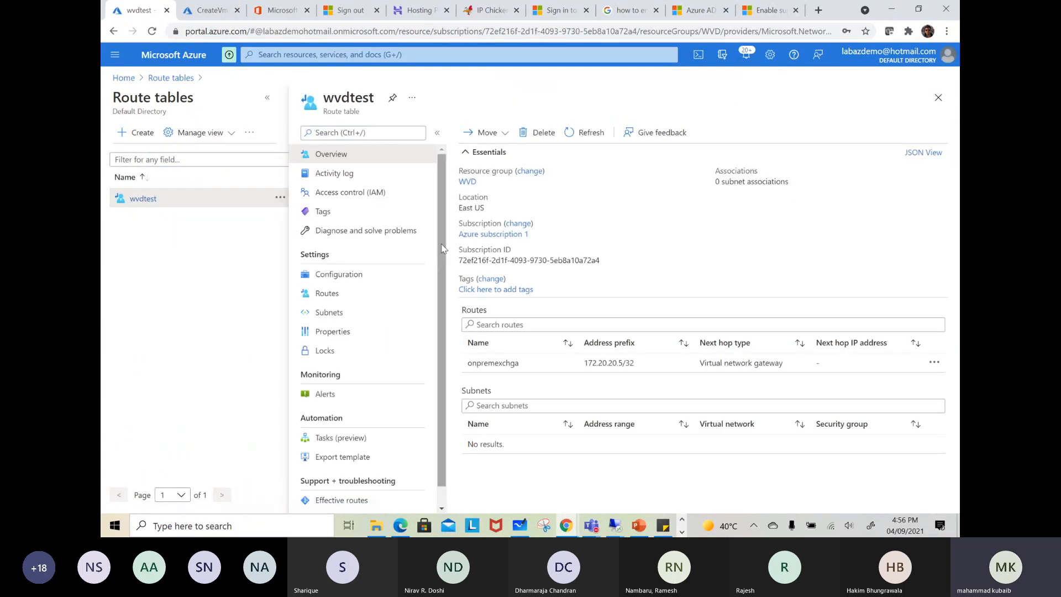
Delete the onpremexchga route from the wvdtest route table
{"action": "left_click", "coordinate": [324, 293]}
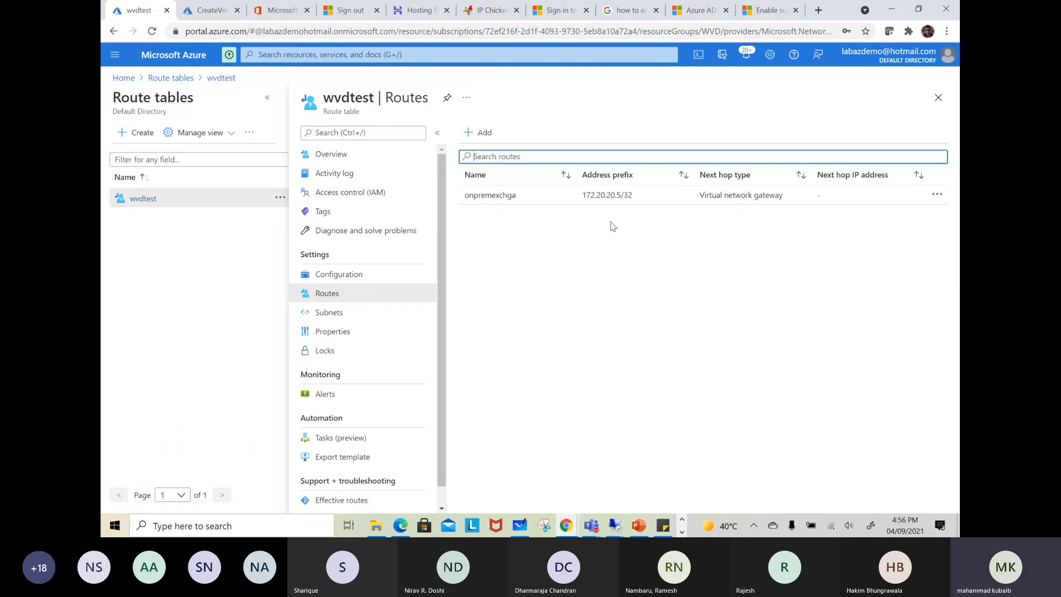
{"action": "left_click", "coordinate": [937, 195]}
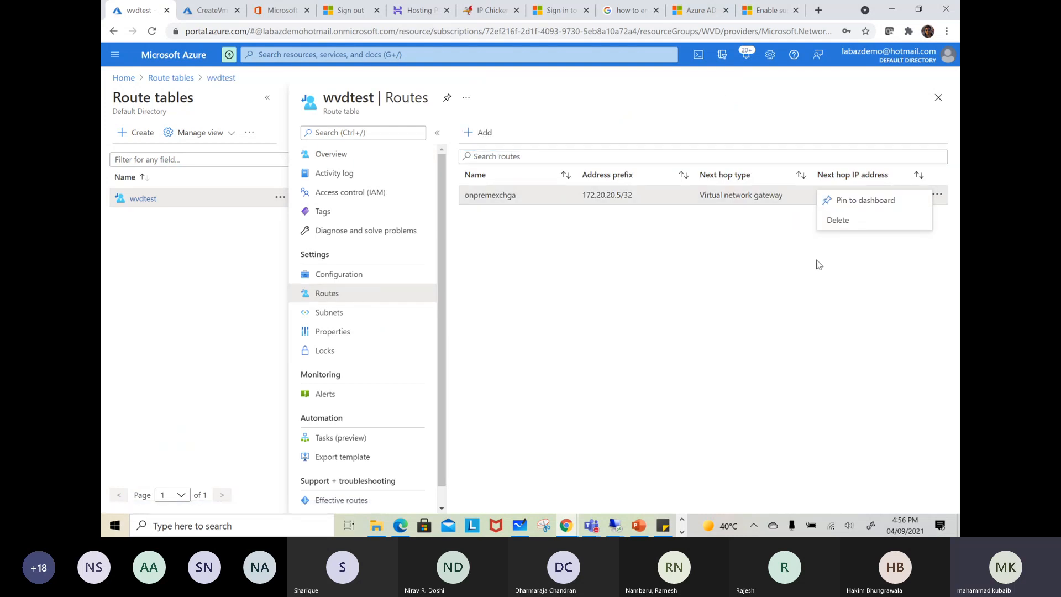
{"action": "left_click", "coordinate": [871, 221]}
{"action": "left_click", "coordinate": [494, 264]}
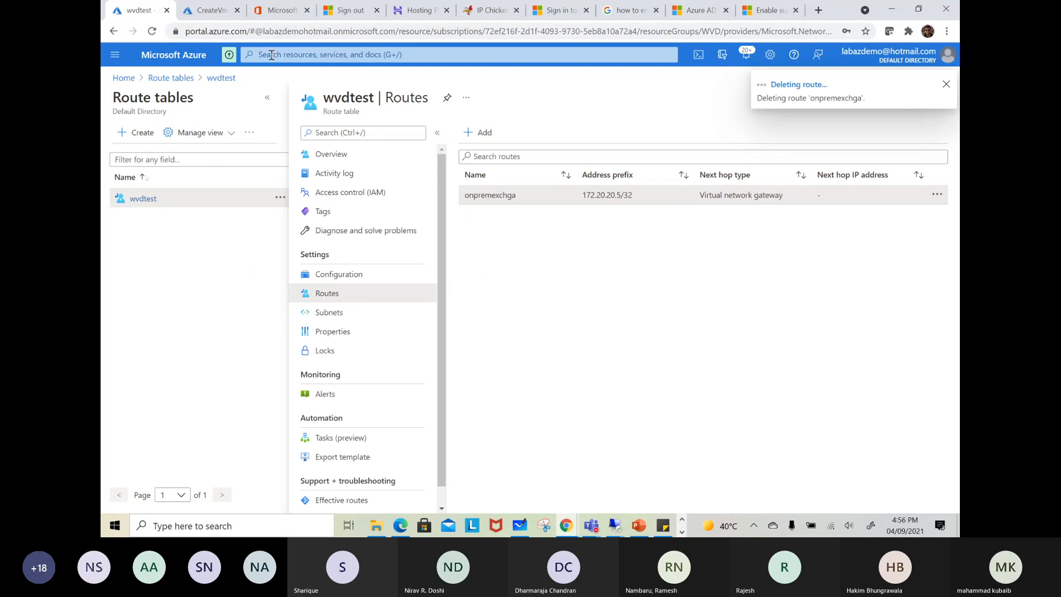
Go to the newly deployed testazfwvm virtual machine and display its networking settings
{"action": "left_click", "coordinate": [219, 16]}
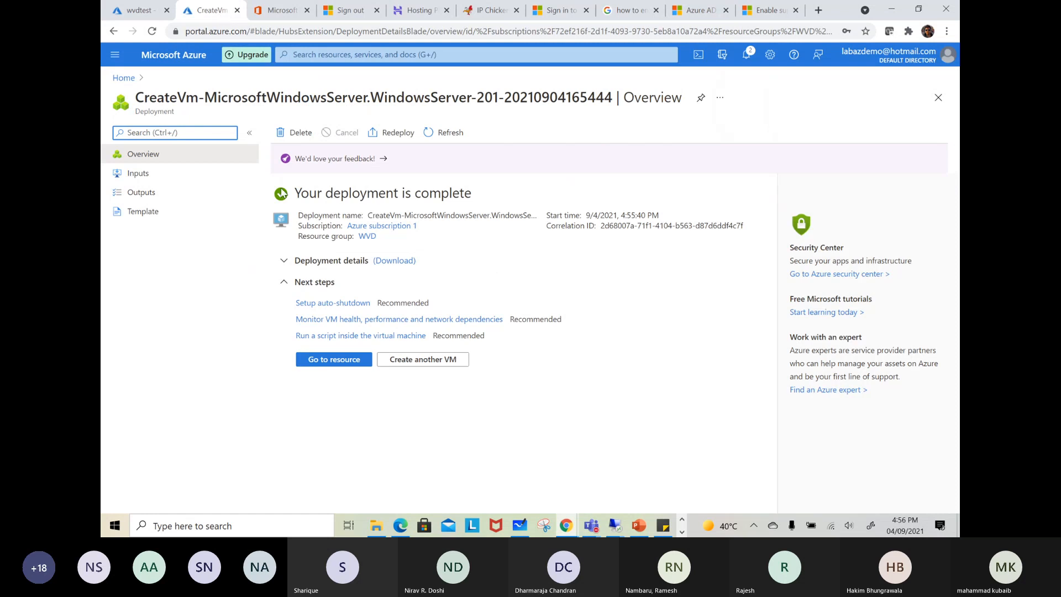
{"action": "left_click", "coordinate": [336, 360]}
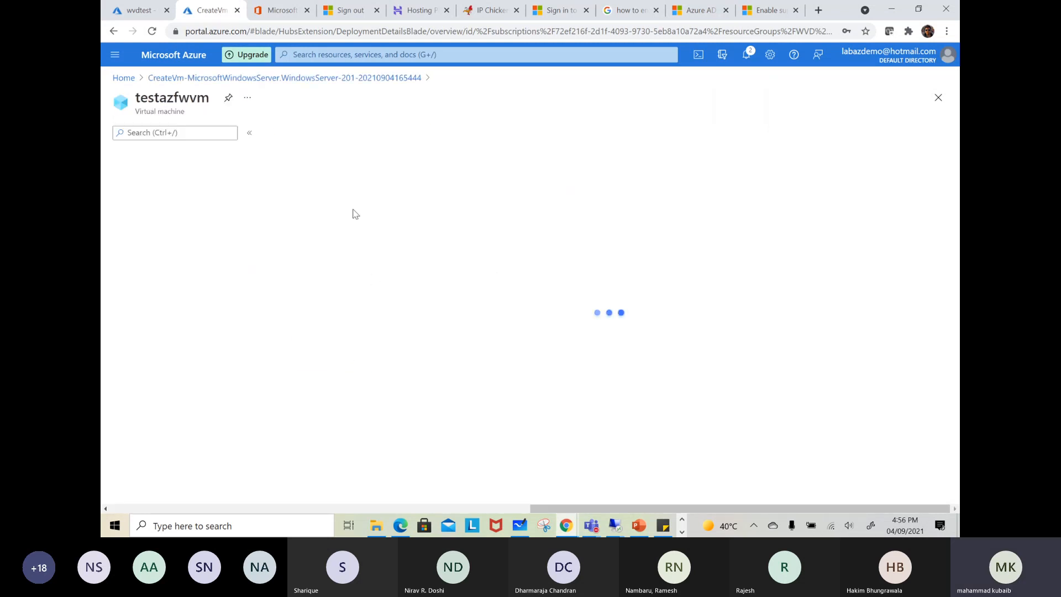
{"action": "scroll", "coordinate": [232, 337], "scroll_direction": "down", "scroll_amount": 1}
{"action": "scroll", "coordinate": [232, 337], "scroll_direction": "down", "scroll_amount": 10}
{"action": "scroll", "coordinate": [213, 379], "scroll_direction": "up", "scroll_amount": 6}
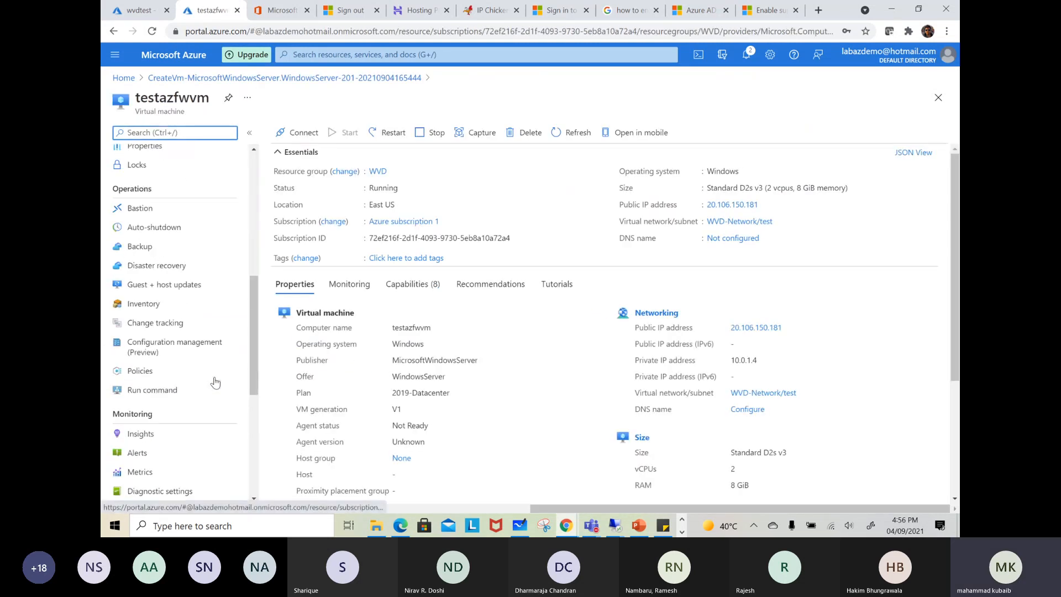
{"action": "scroll", "coordinate": [158, 299], "scroll_direction": "up", "scroll_amount": 6}
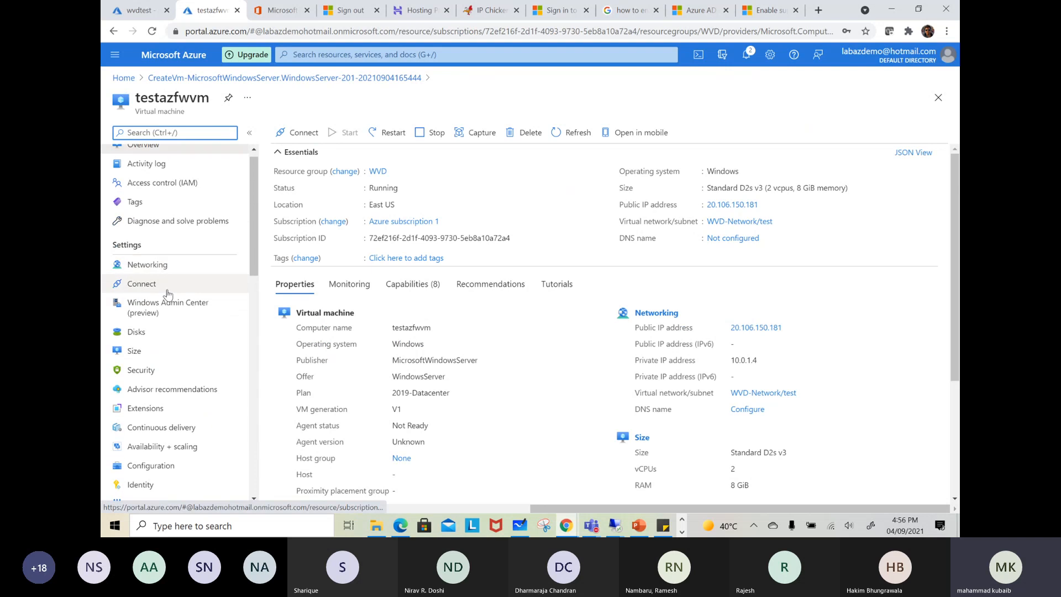
{"action": "left_click", "coordinate": [159, 264]}
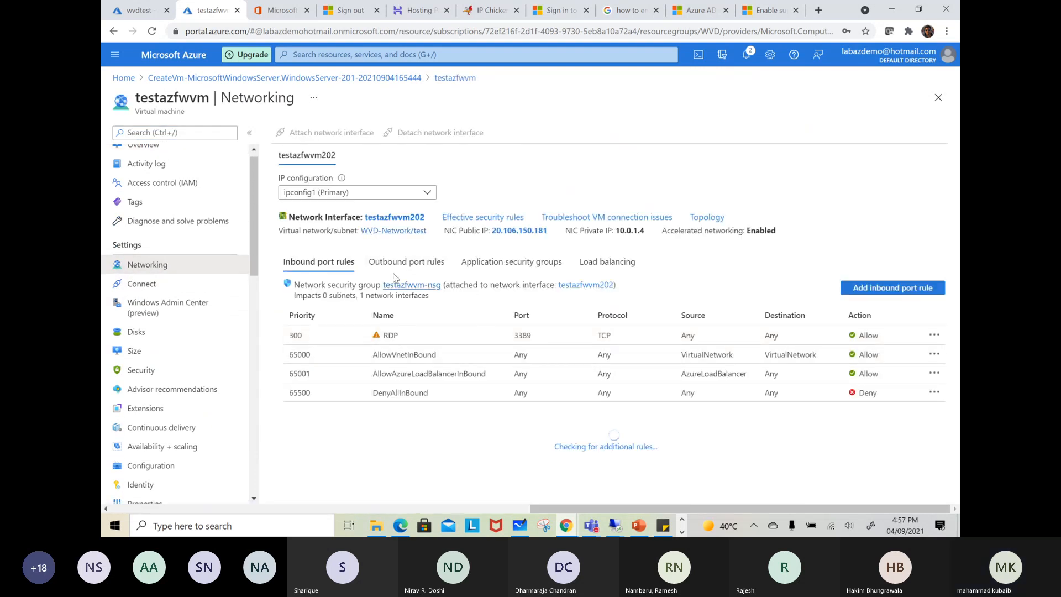
Load the effective routes of the testazfwvm202 network interface
{"action": "left_click", "coordinate": [395, 217]}
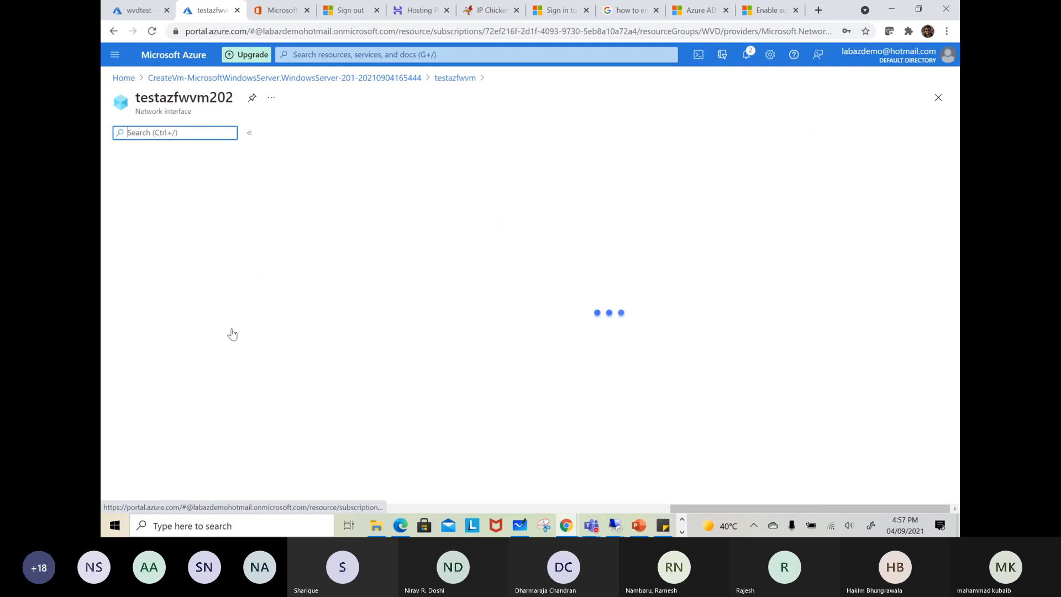
{"action": "scroll", "coordinate": [190, 436], "scroll_direction": "down", "scroll_amount": 1}
{"action": "left_click", "coordinate": [152, 471]}
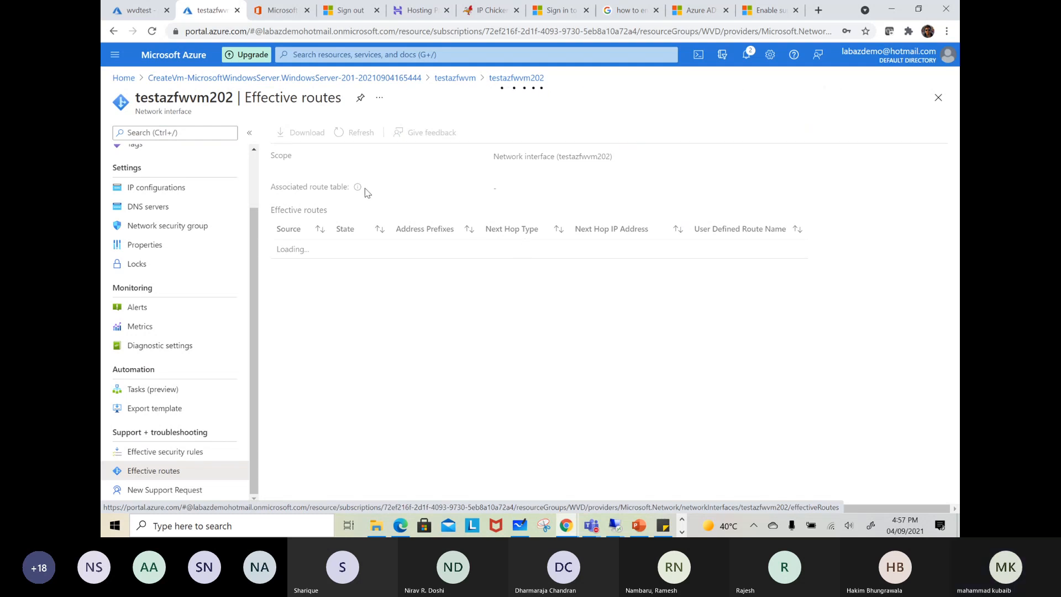
Refer briefly to the whiteboard diagram, and highlight the default 0.0.0.0/0 Internet route among the effective routes
{"action": "left_click", "coordinate": [521, 526]}
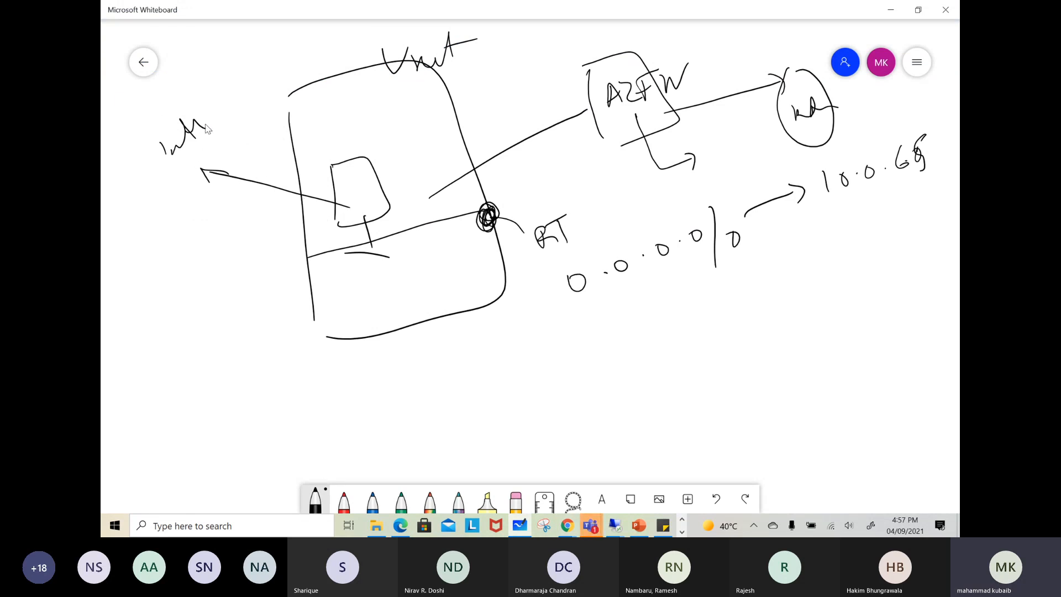
{"action": "left_click", "coordinate": [892, 11]}
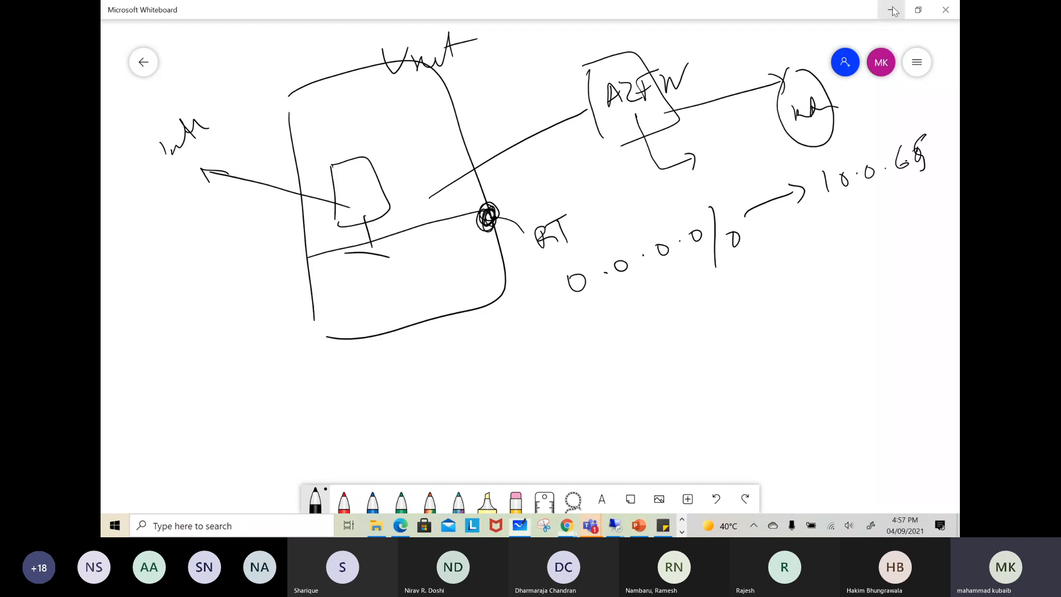
{"action": "left_click_drag", "start_coordinate": [278, 303], "coordinate": [535, 296]}
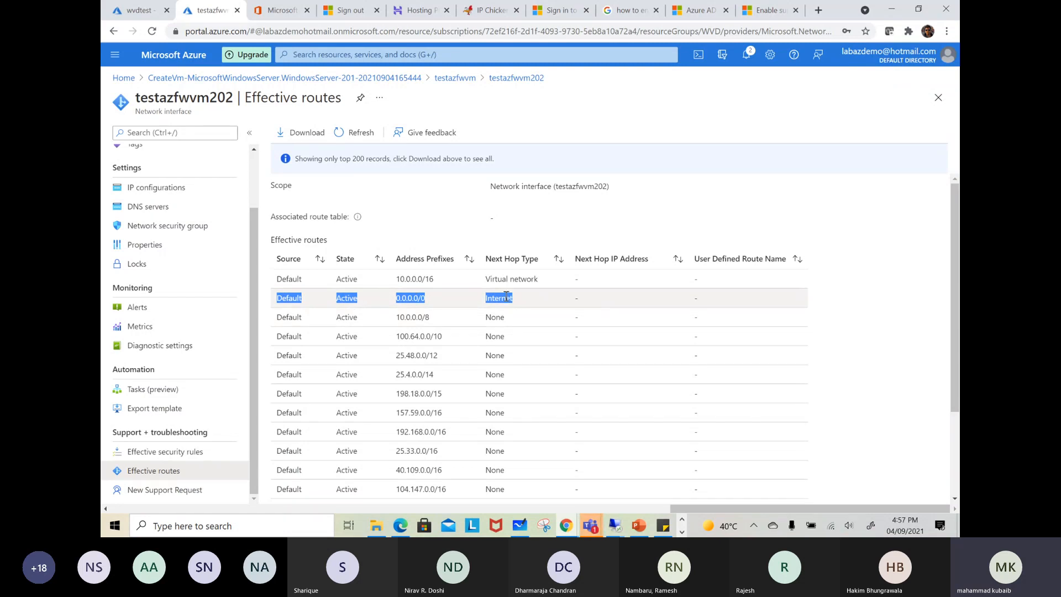
Begin a new wvdtest route named azfw with address prefix 0.0.0.0I0 and next hop type Virtual appliance
{"action": "left_click", "coordinate": [151, 15]}
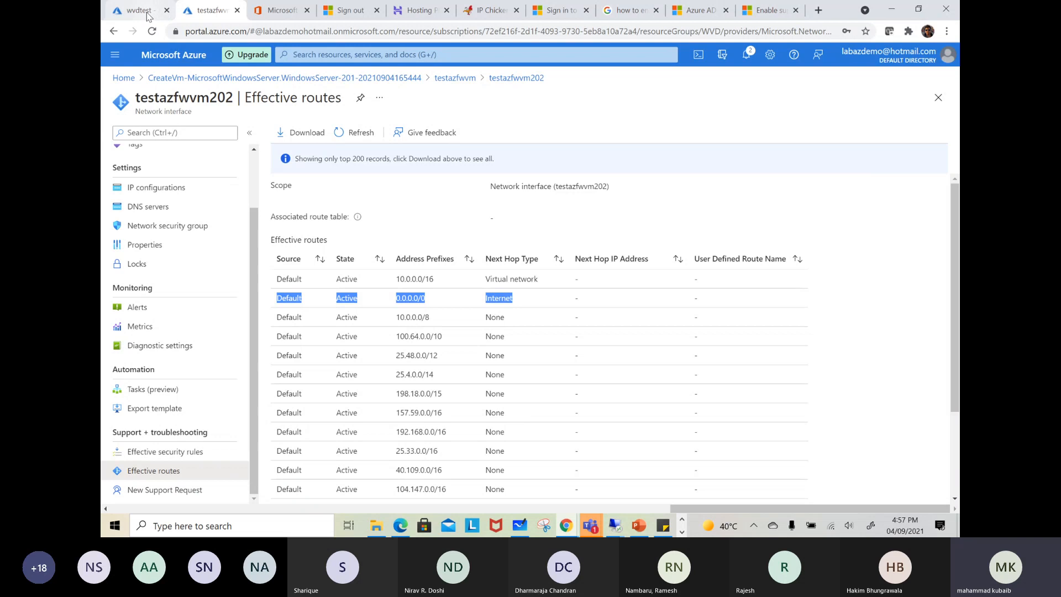
{"action": "left_click", "coordinate": [479, 134]}
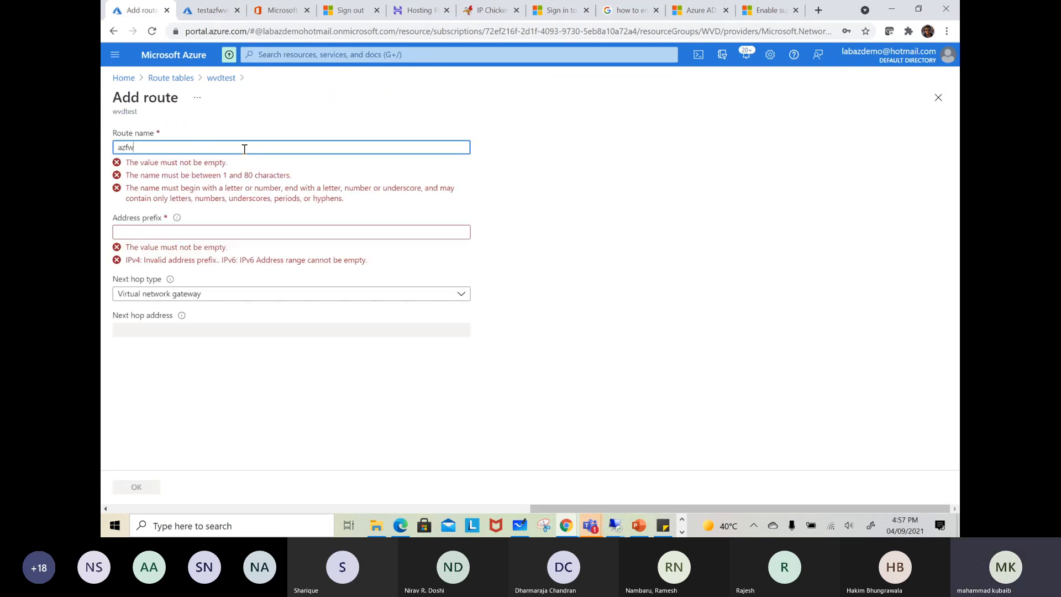
{"action": "left_click", "coordinate": [196, 180]}
{"action": "type", "text": "0"}
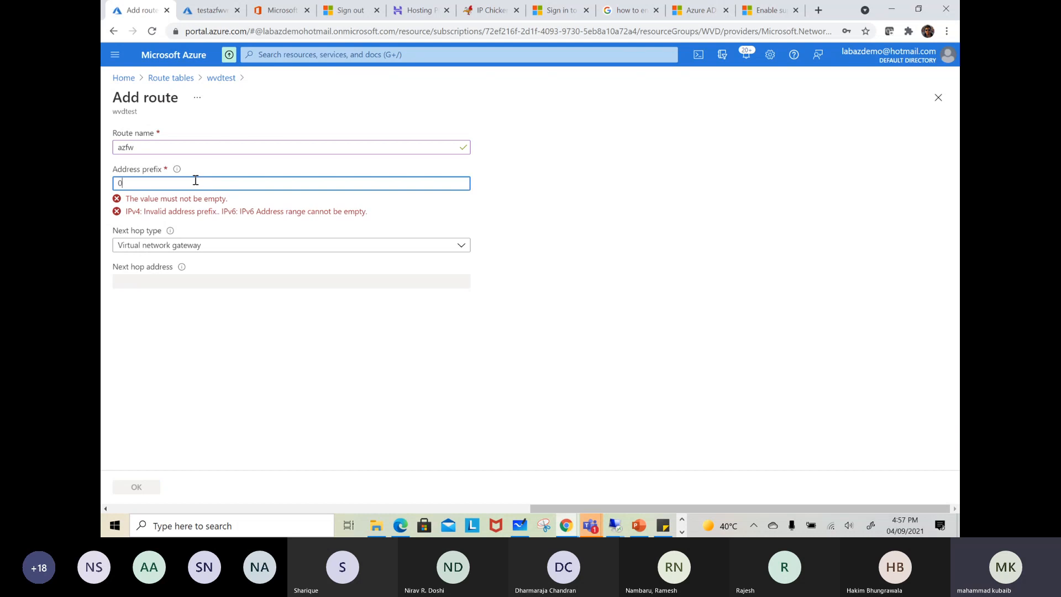
{"action": "type", "text": ".0.0.0"}
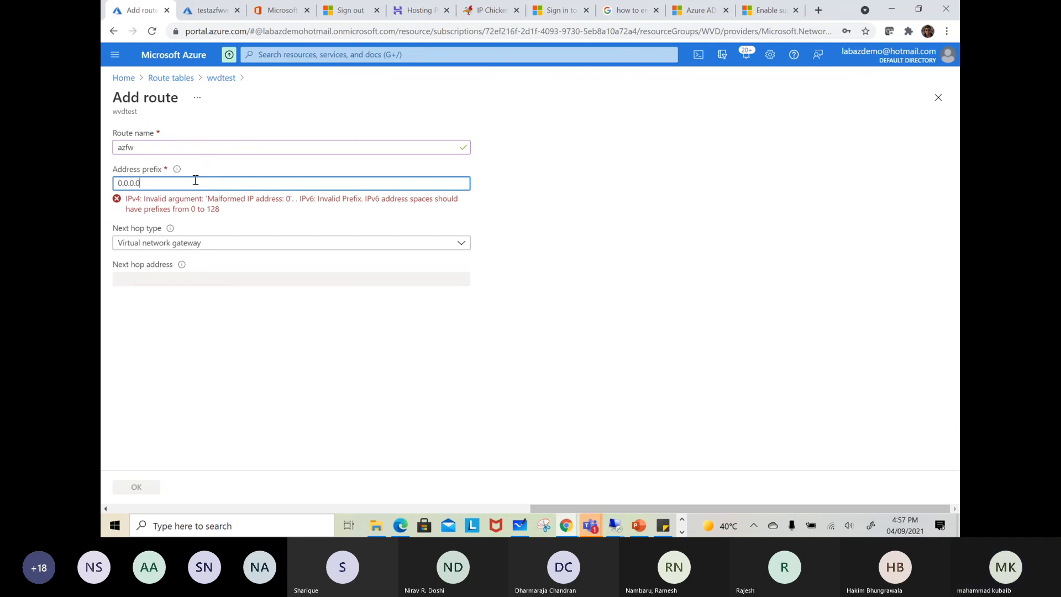
{"action": "type", "text": "/0"}
{"action": "left_click", "coordinate": [215, 242]}
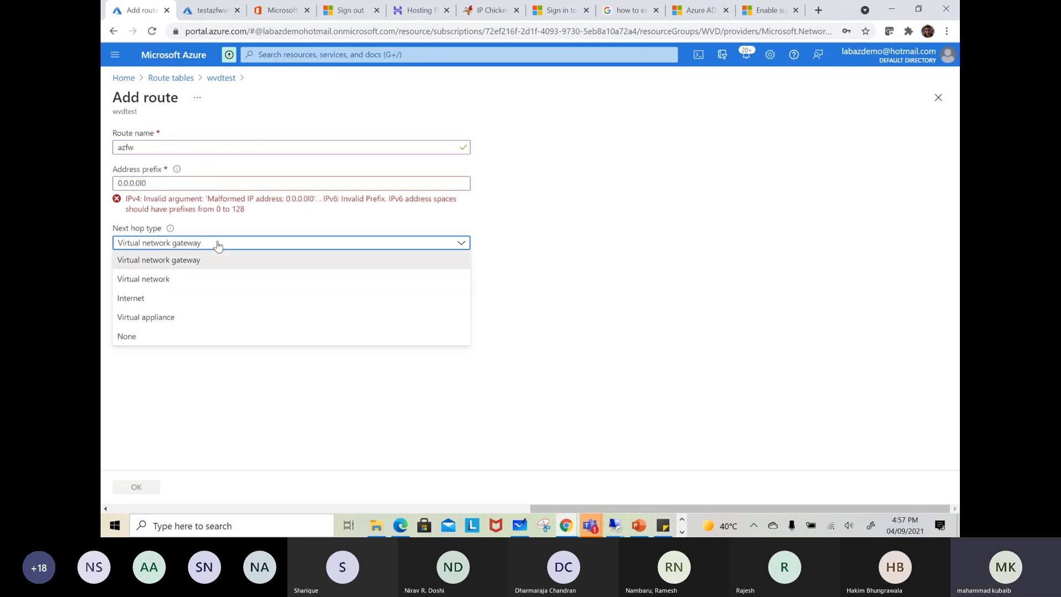
{"action": "left_click", "coordinate": [145, 319]}
{"action": "left_click", "coordinate": [154, 280]}
Copy the AZfirewall private IP 10.0.6.4 from its overview and paste it as the route's next hop address
{"action": "left_click", "coordinate": [193, 13]}
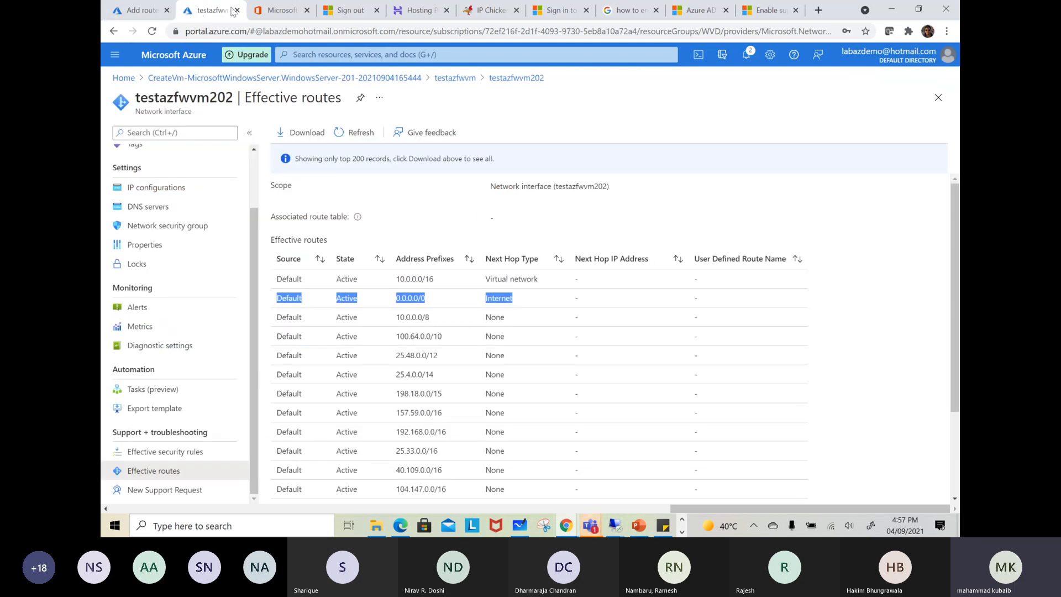
{"action": "left_click", "coordinate": [305, 54]}
{"action": "left_click", "coordinate": [371, 216]}
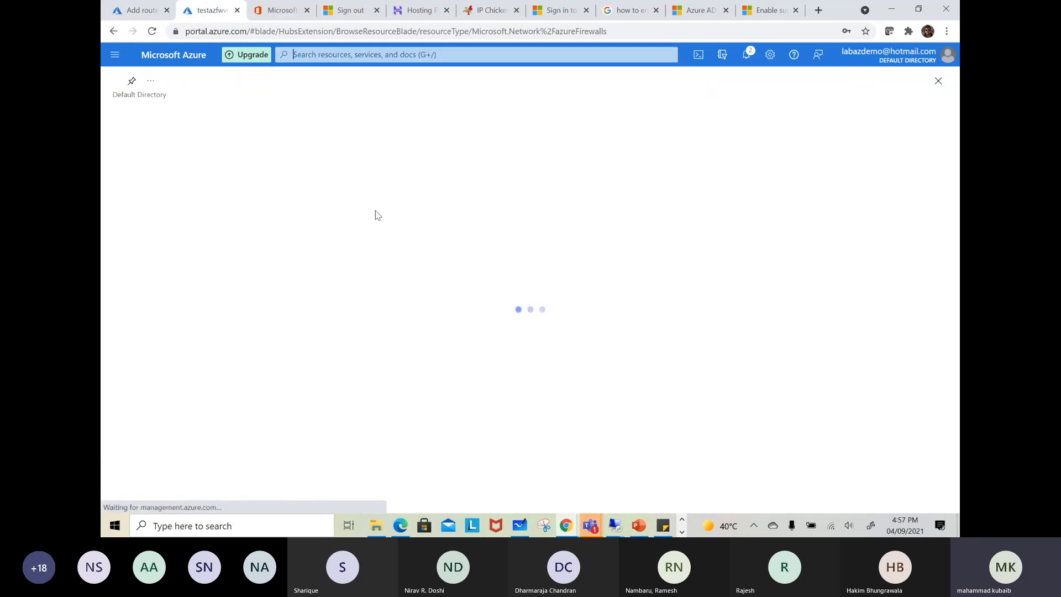
{"action": "left_click", "coordinate": [162, 232]}
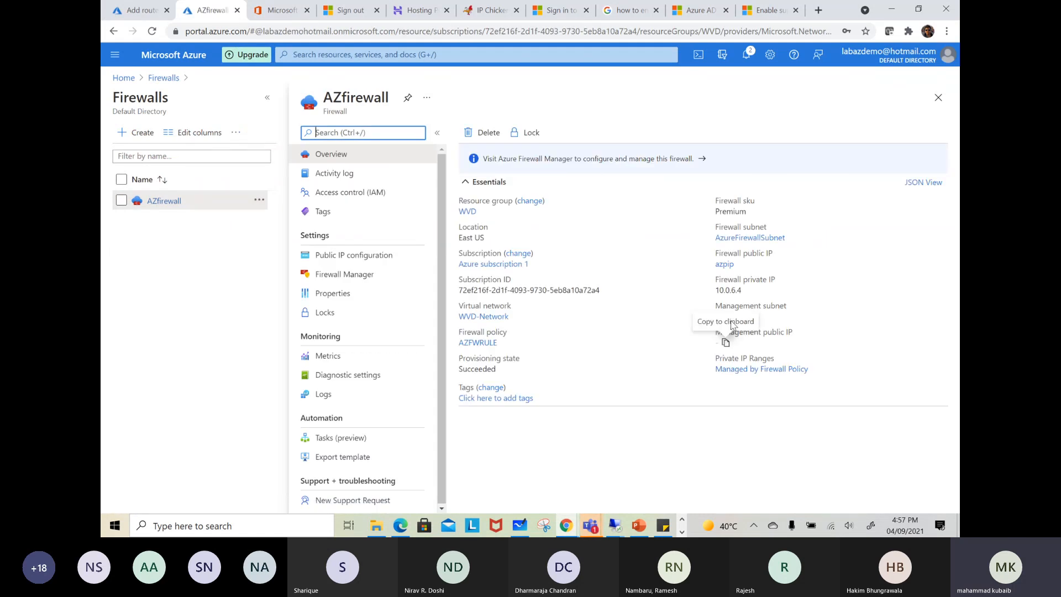
{"action": "left_click", "coordinate": [743, 291]}
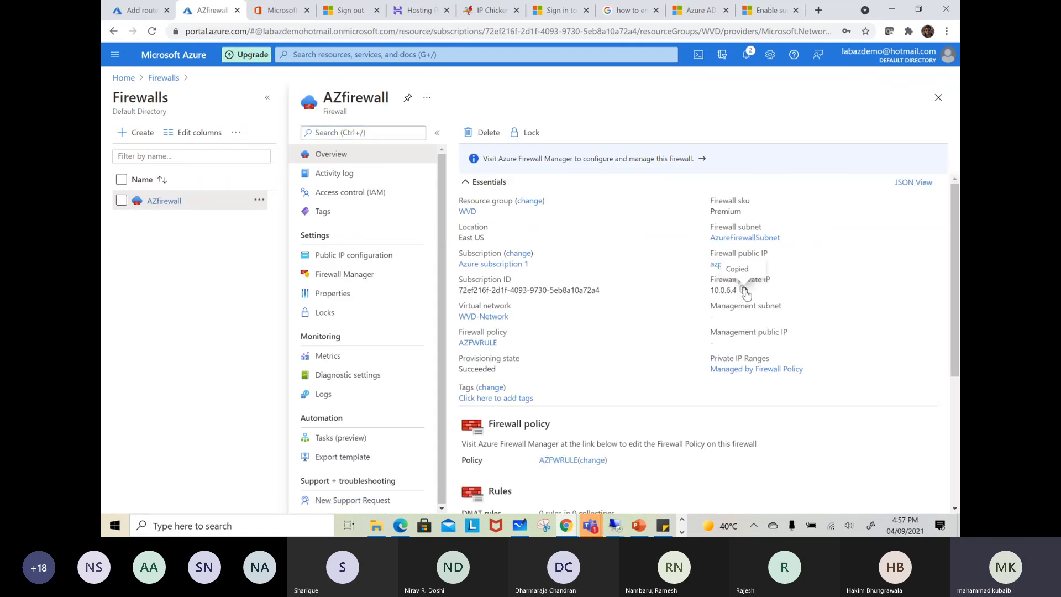
{"action": "left_click", "coordinate": [143, 11]}
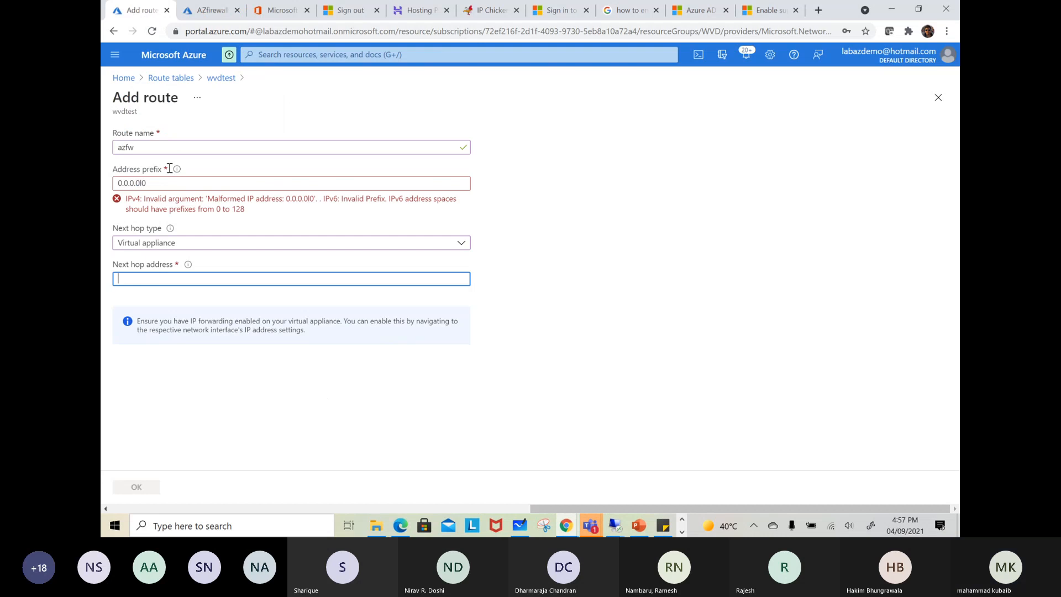
{"action": "key", "text": "ctrl+v"}
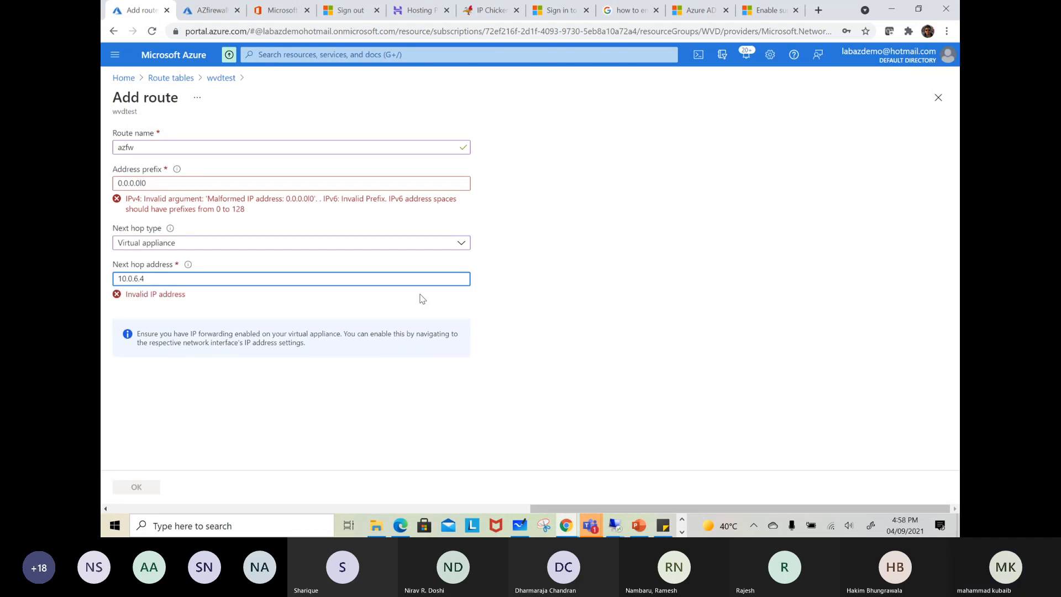
Try the next hop address as 10.0.6.4/32 and correct the address prefix to 0.0.0.0/0
{"action": "left_click", "coordinate": [603, 306]}
{"action": "left_click", "coordinate": [152, 280]}
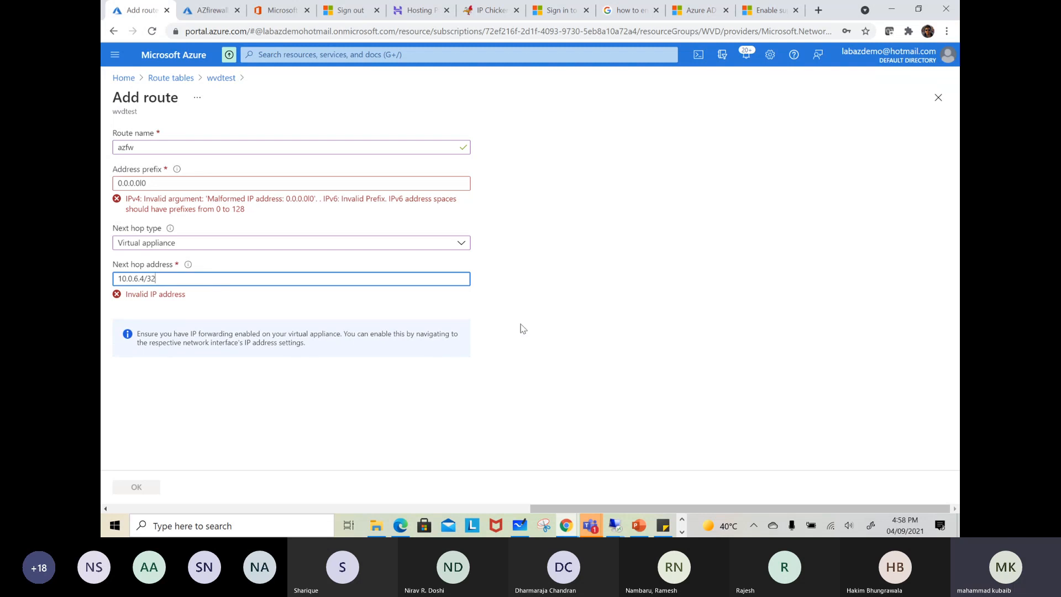
{"action": "left_click", "coordinate": [558, 336]}
{"action": "left_click", "coordinate": [129, 283]}
{"action": "left_click_drag", "start_coordinate": [190, 279], "coordinate": [103, 291]}
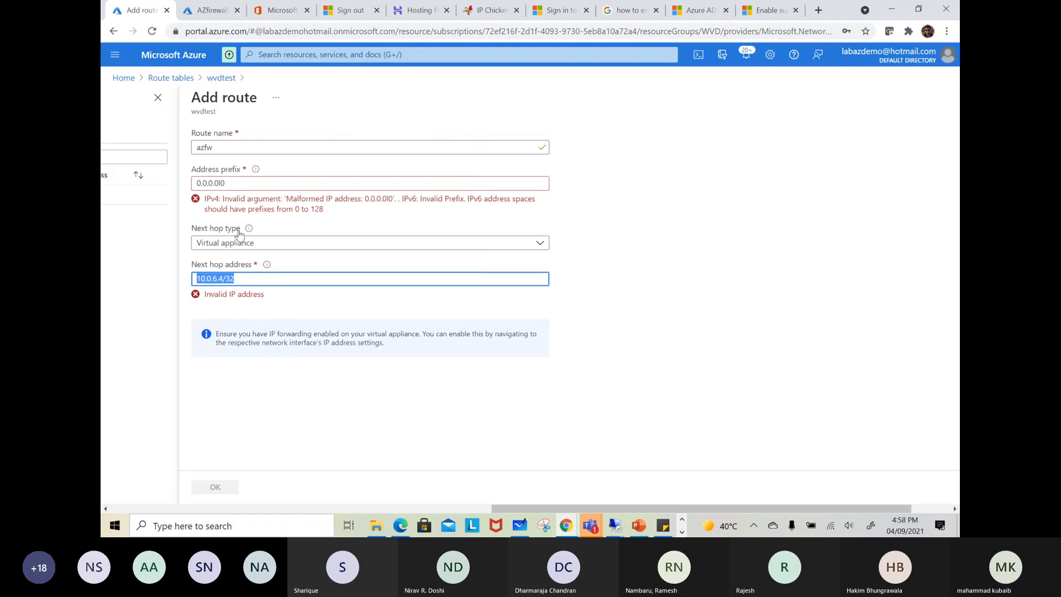
{"action": "left_click", "coordinate": [239, 179]}
{"action": "type", "text": "/0"}
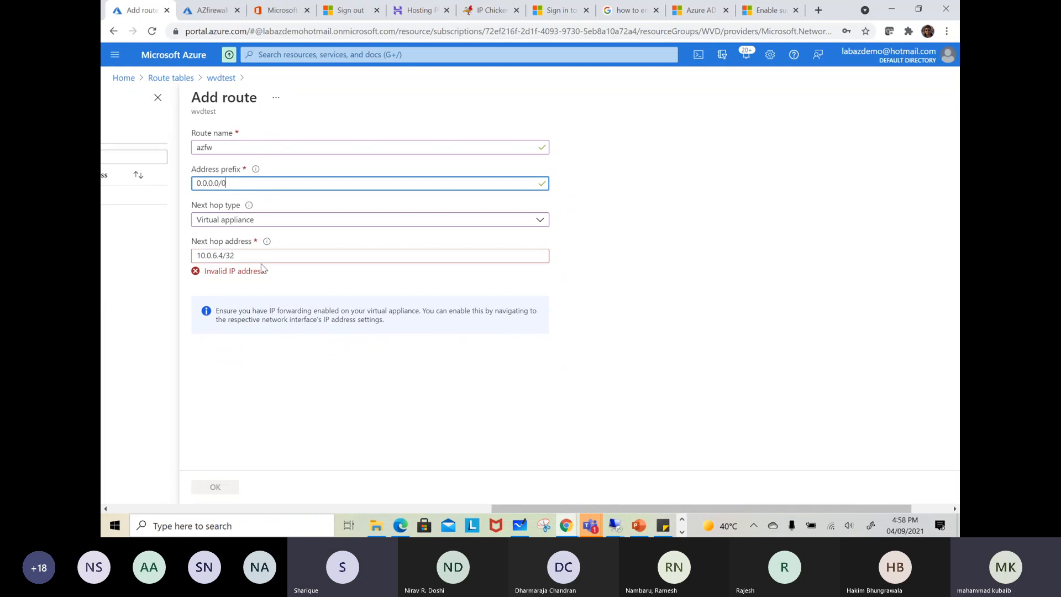
Set the azfw route's next hop address to 10.0.6.4, save the route, and refer briefly to the whiteboard diagram
{"action": "left_click", "coordinate": [260, 257]}
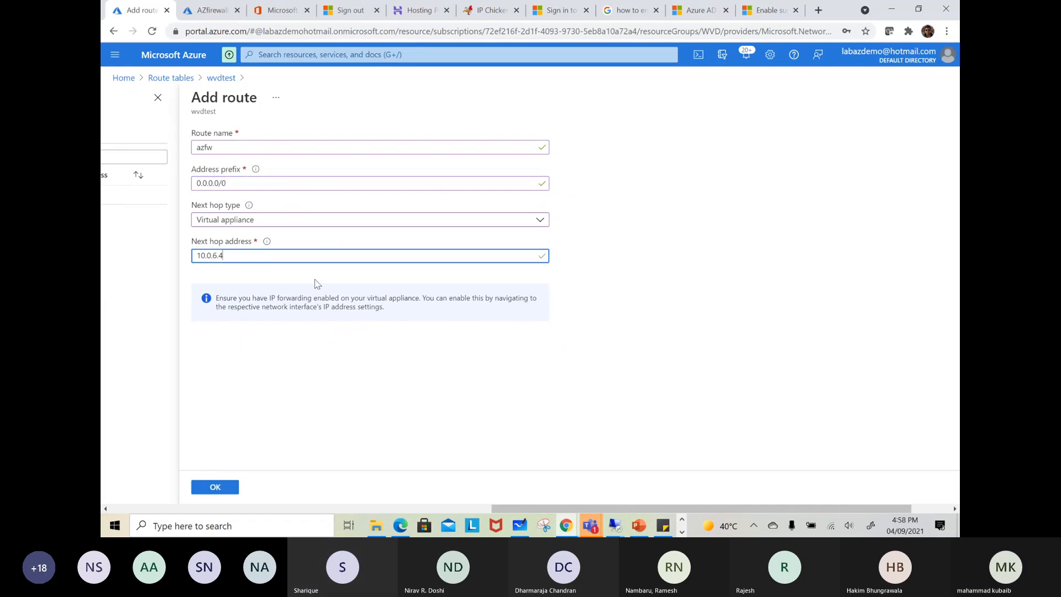
{"action": "left_click", "coordinate": [206, 488]}
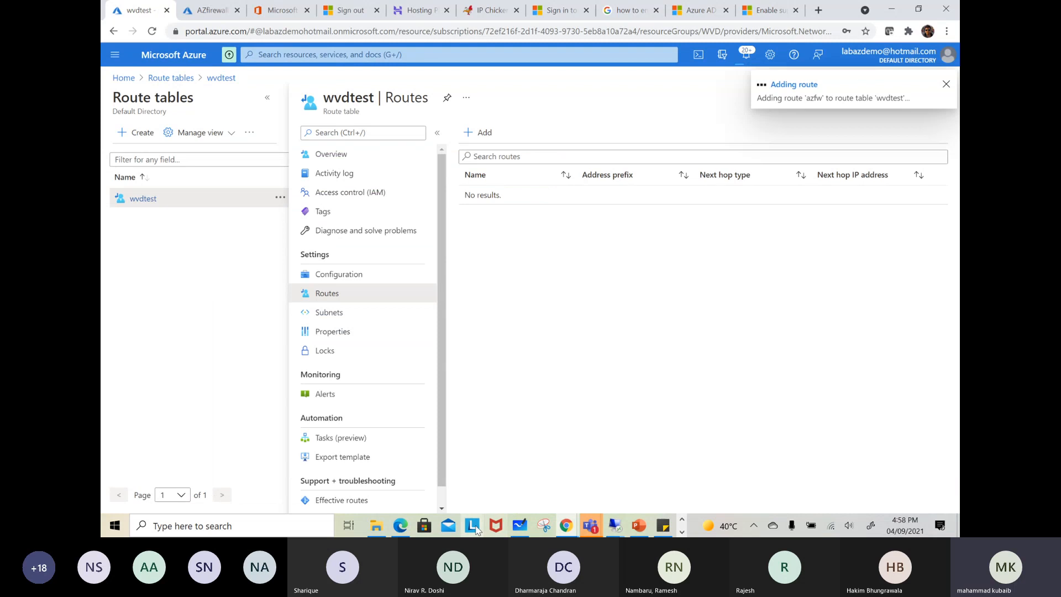
{"action": "left_click", "coordinate": [521, 527]}
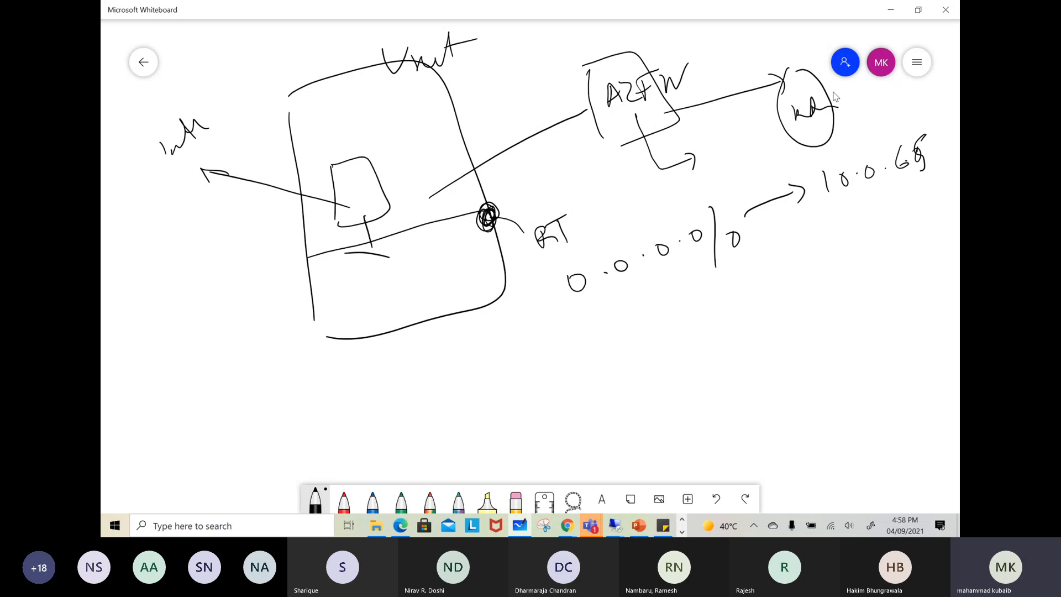
{"action": "left_click", "coordinate": [891, 10]}
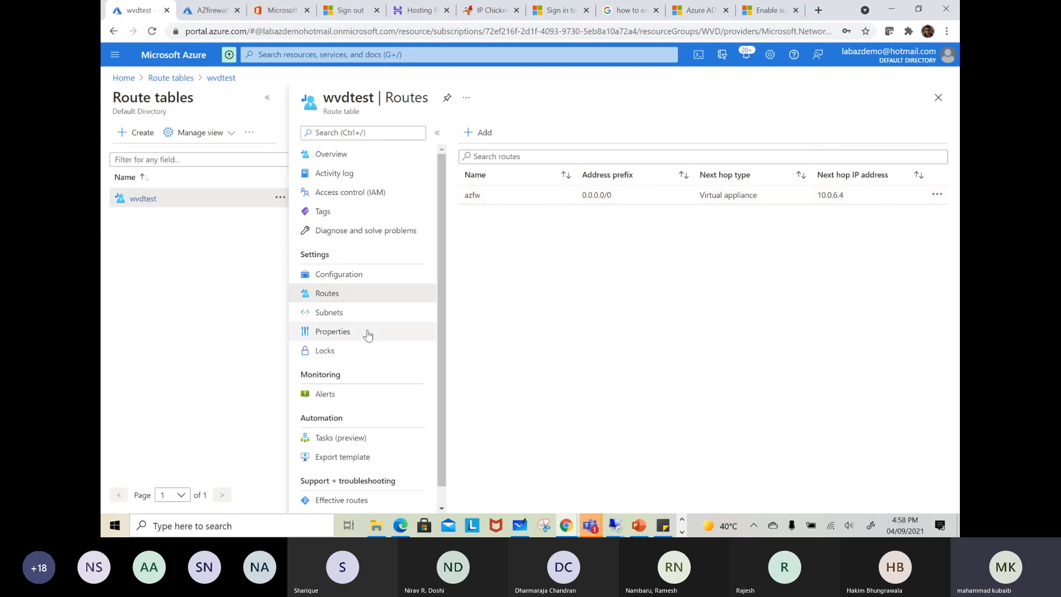
Associate the wvdtest route table with the test subnet of the WVD-Network virtual network
{"action": "left_click", "coordinate": [346, 314]}
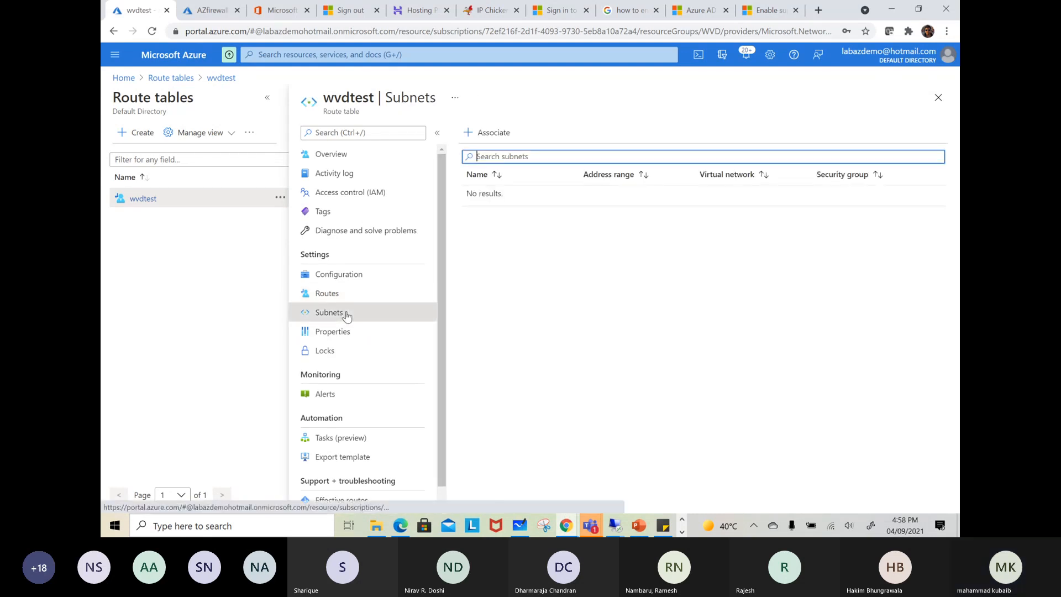
{"action": "left_click", "coordinate": [493, 135]}
{"action": "left_click", "coordinate": [668, 142]}
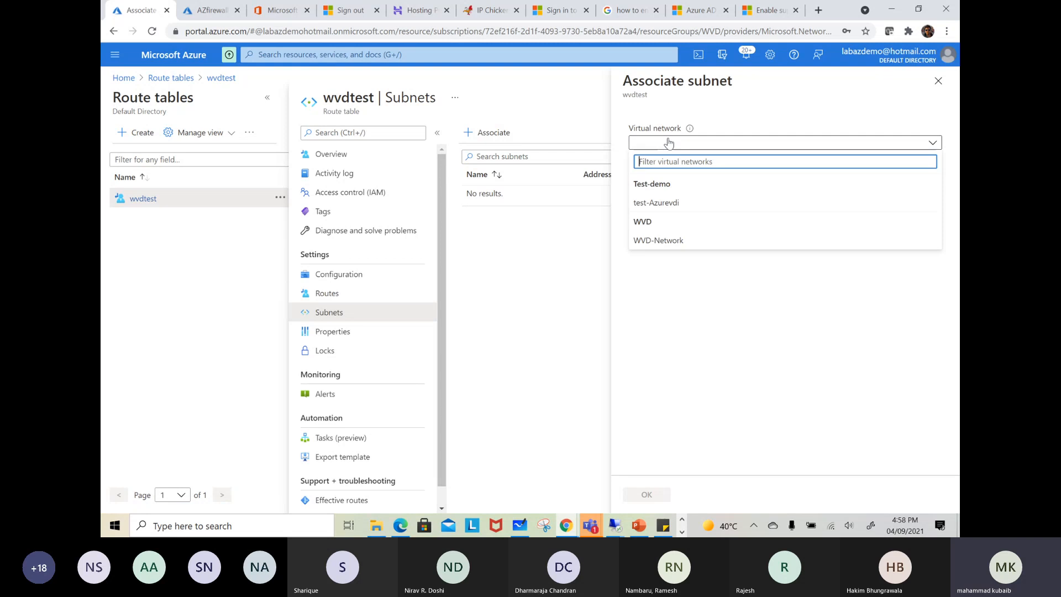
{"action": "left_click", "coordinate": [664, 206]}
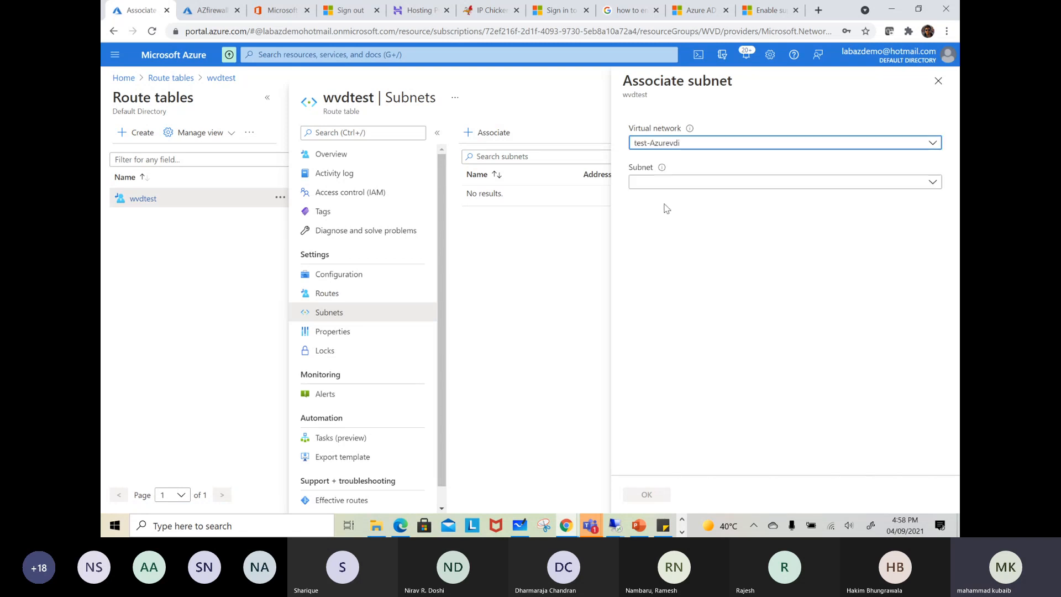
{"action": "left_click", "coordinate": [669, 145]}
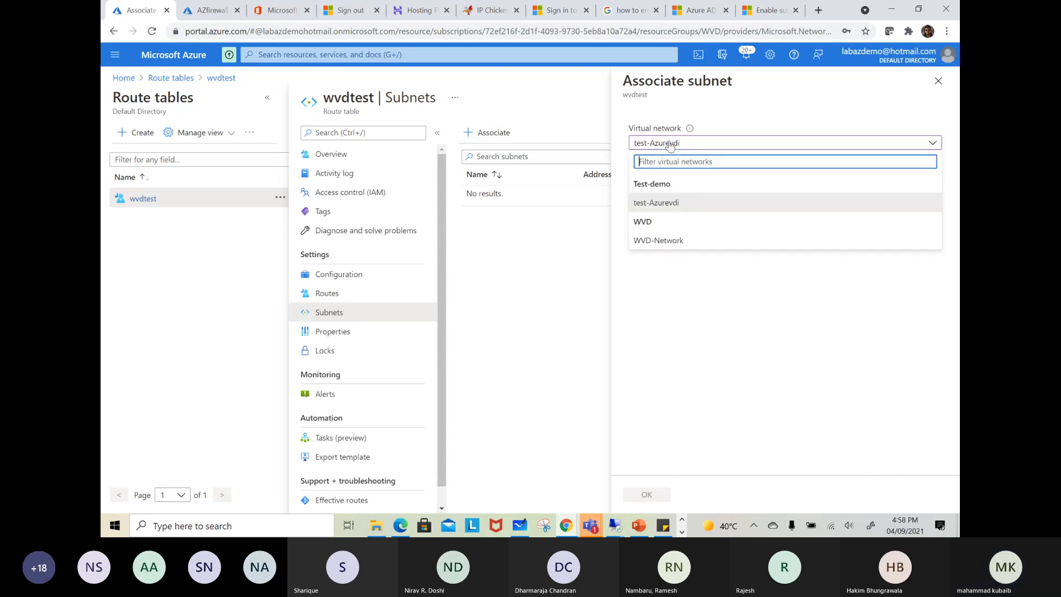
{"action": "left_click", "coordinate": [663, 241]}
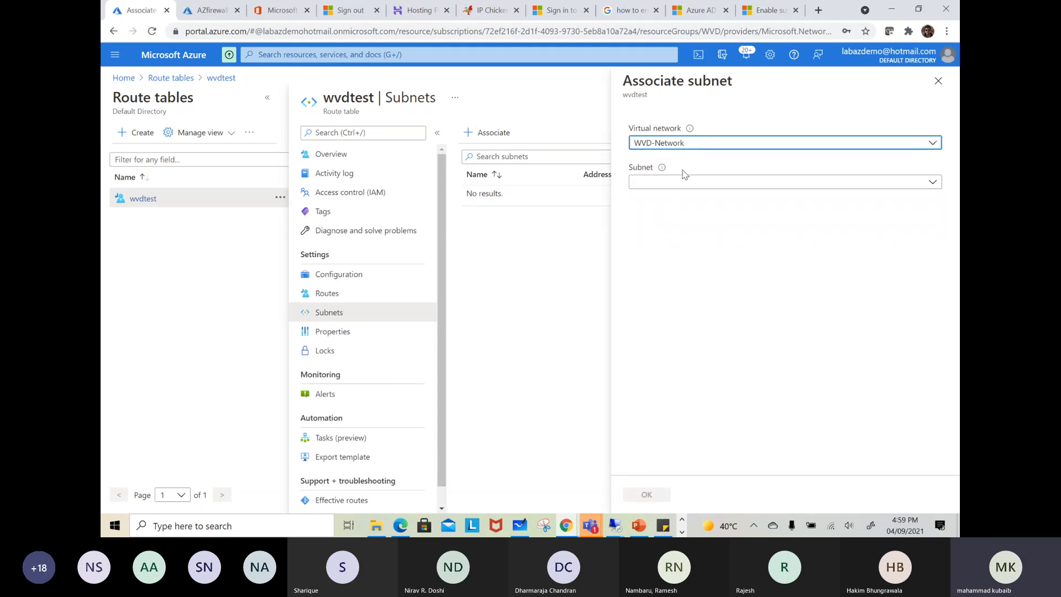
{"action": "left_click", "coordinate": [674, 185]}
{"action": "left_click", "coordinate": [645, 280]}
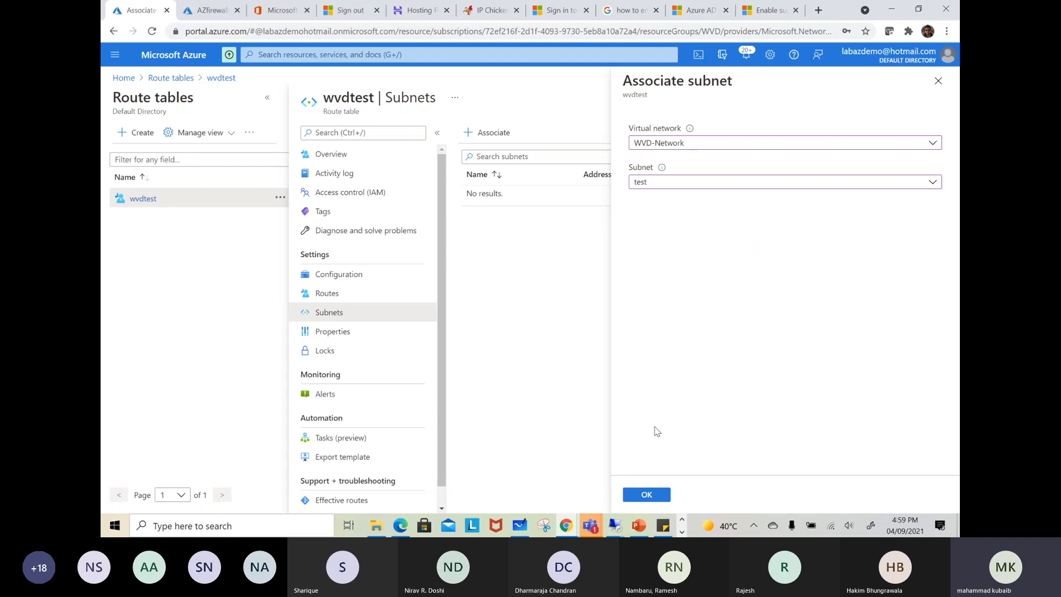
{"action": "left_click", "coordinate": [646, 495]}
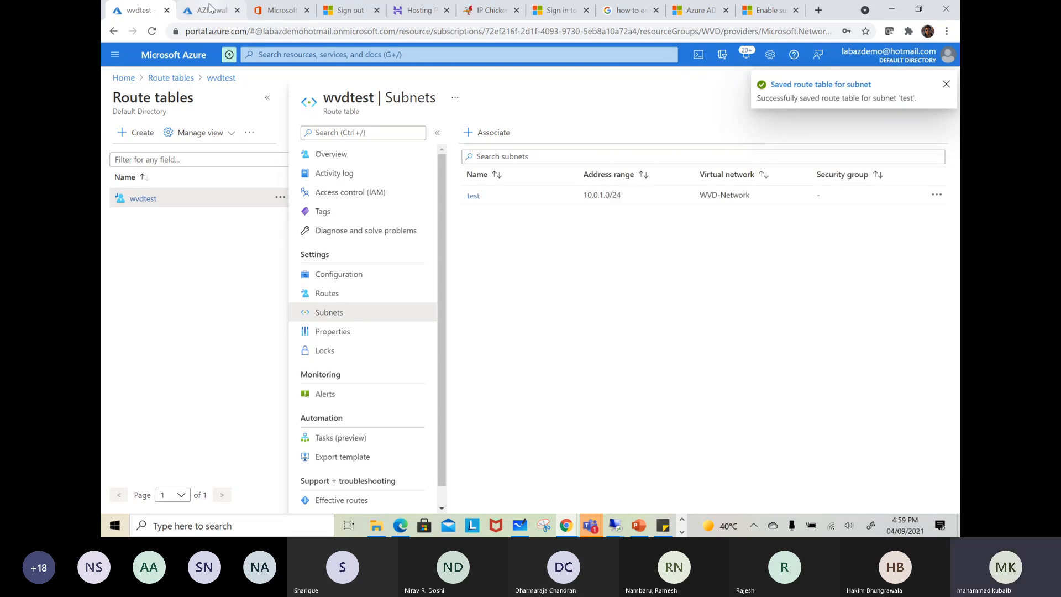
Open the overview of the testazfwvm virtual machine from the virtual machines list
{"action": "left_click", "coordinate": [211, 11]}
{"action": "left_click", "coordinate": [325, 54]}
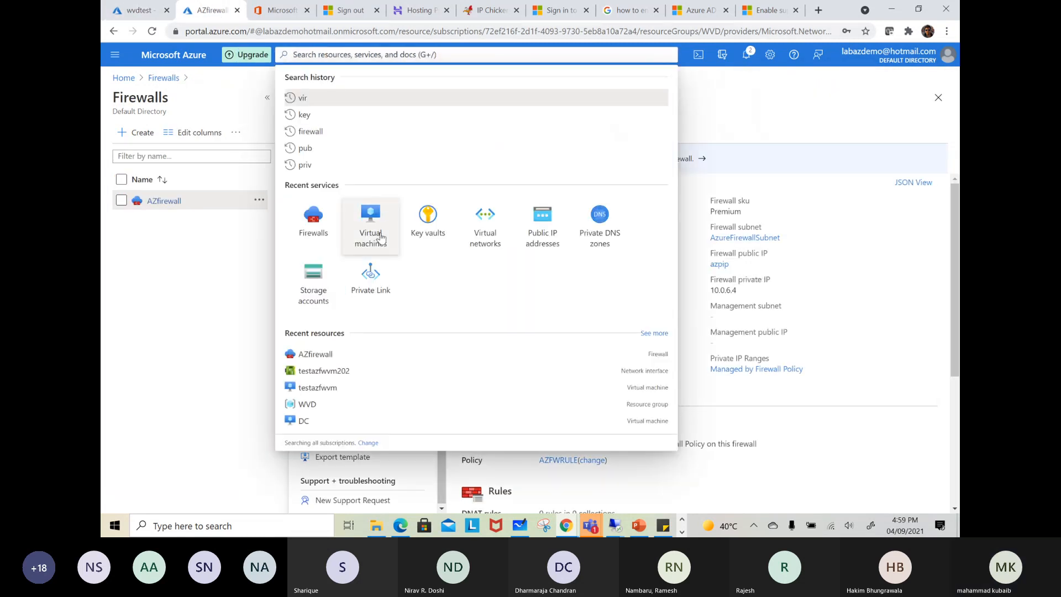
{"action": "left_click", "coordinate": [370, 215]}
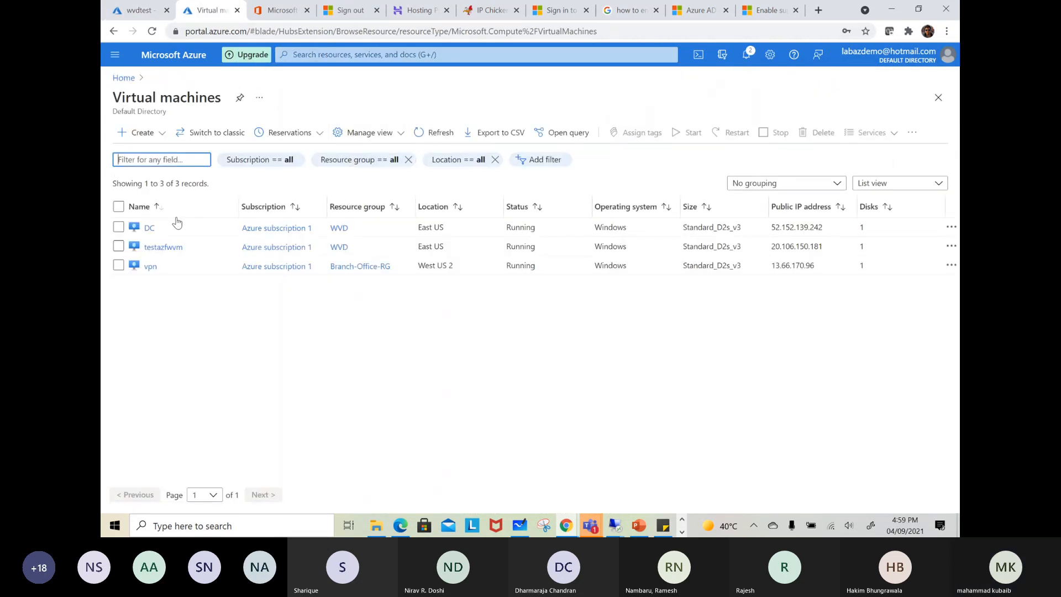
{"action": "left_click", "coordinate": [161, 247]}
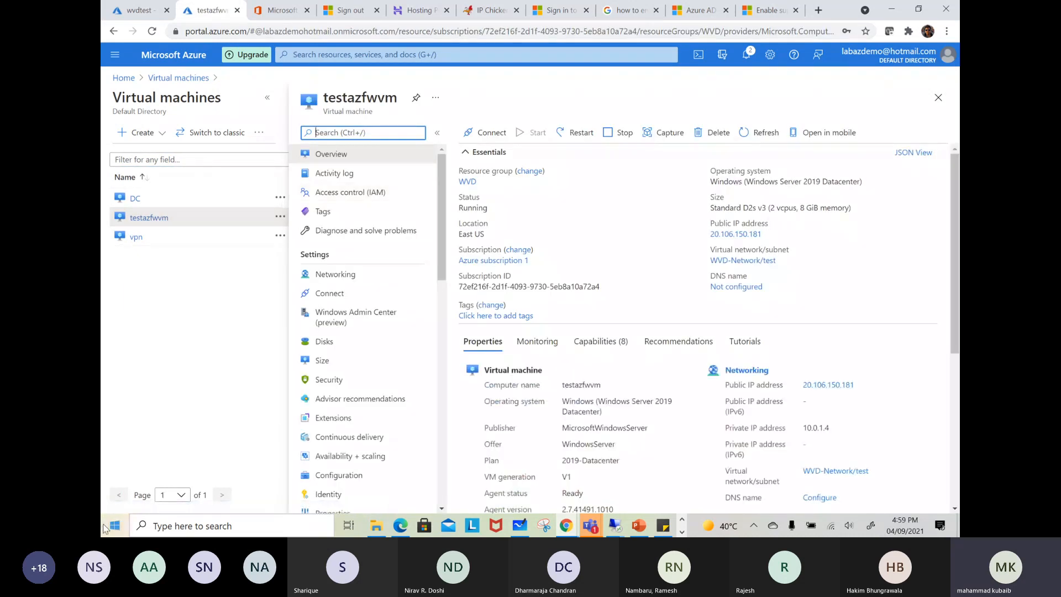
Launch Remote Desktop Connection with mstsc and start connecting to testazfwvm's public IP 20.106.150.181
{"action": "right_click", "coordinate": [115, 525]}
{"action": "left_click", "coordinate": [138, 470]}
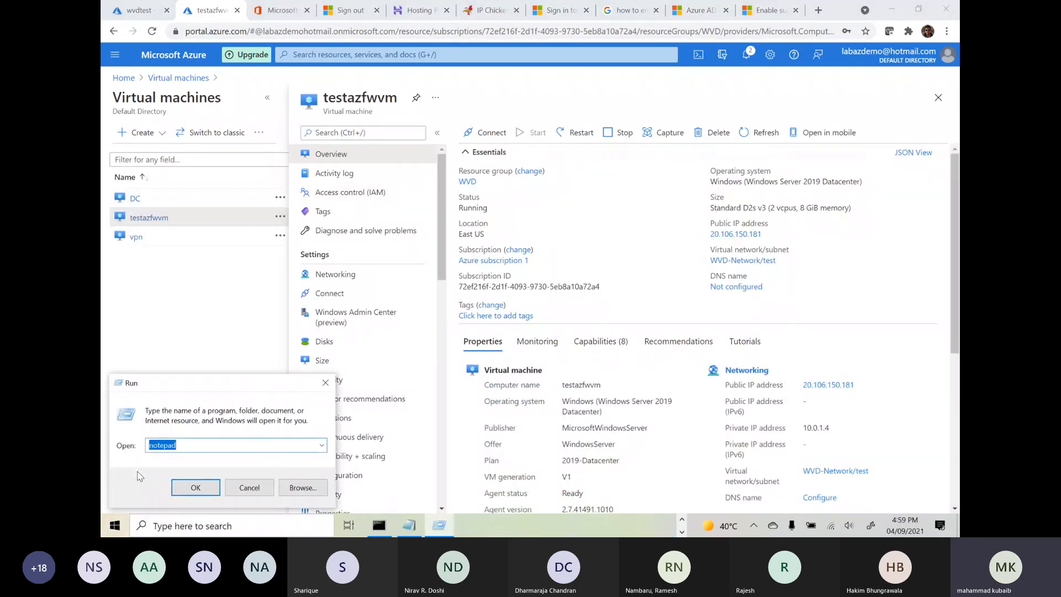
{"action": "type", "text": "mstsc"}
{"action": "key", "text": "Return"}
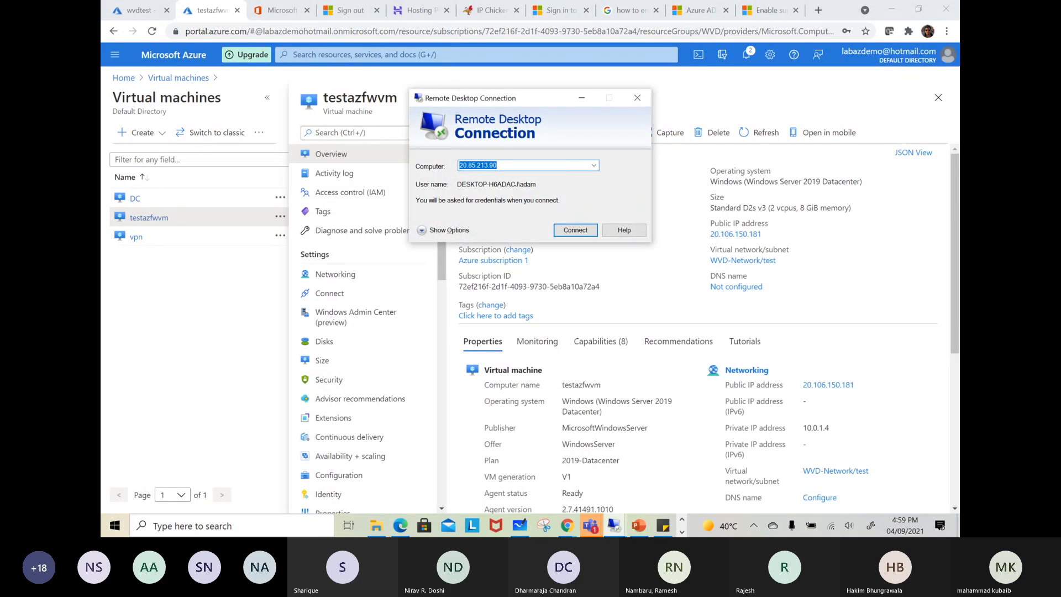
{"action": "type", "text": "20.10"}
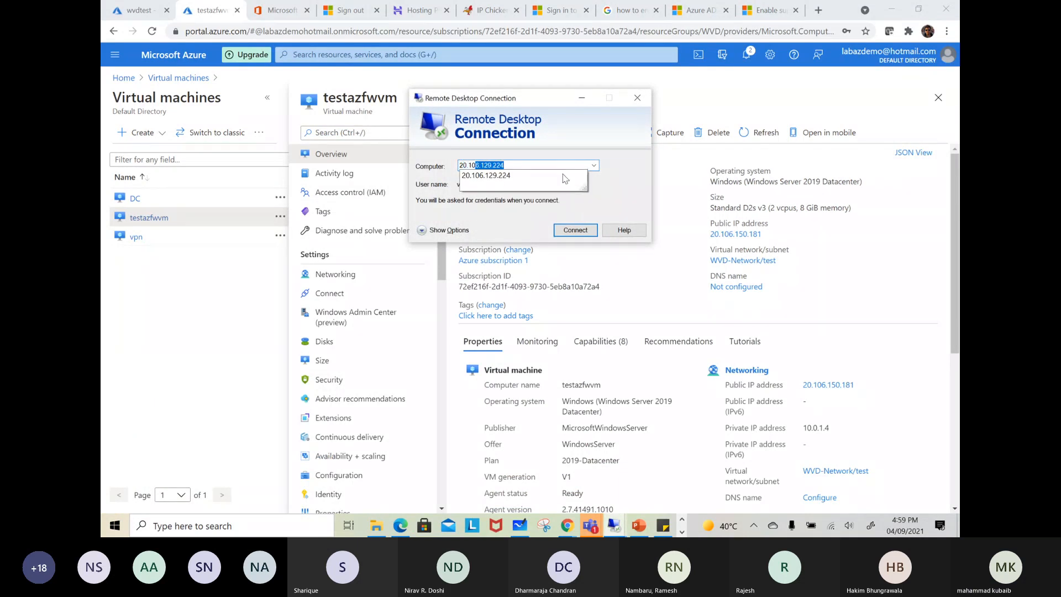
{"action": "type", "text": "6.150.181"}
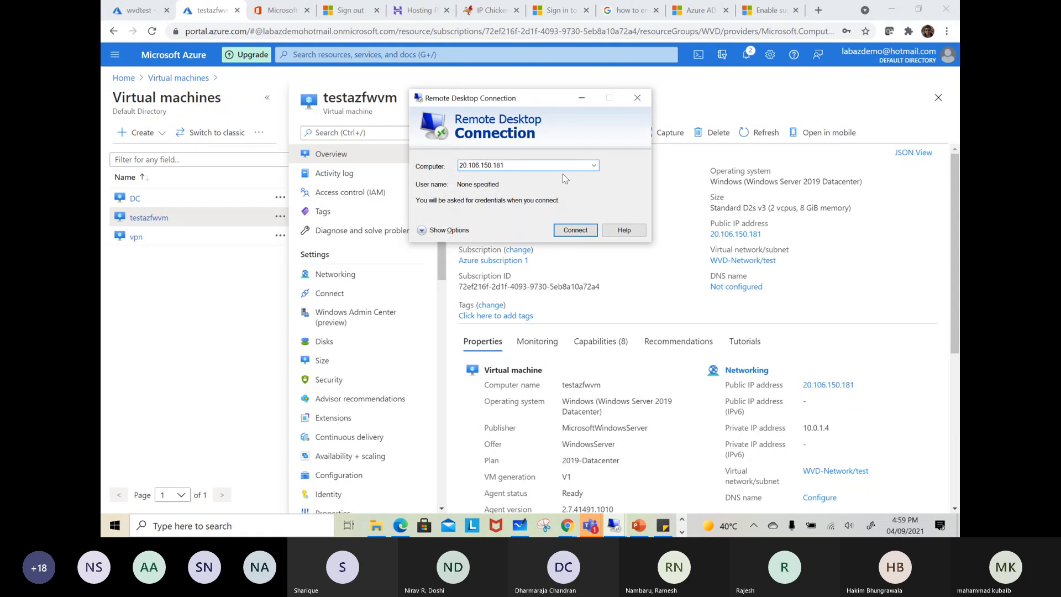
{"action": "key", "text": "Return"}
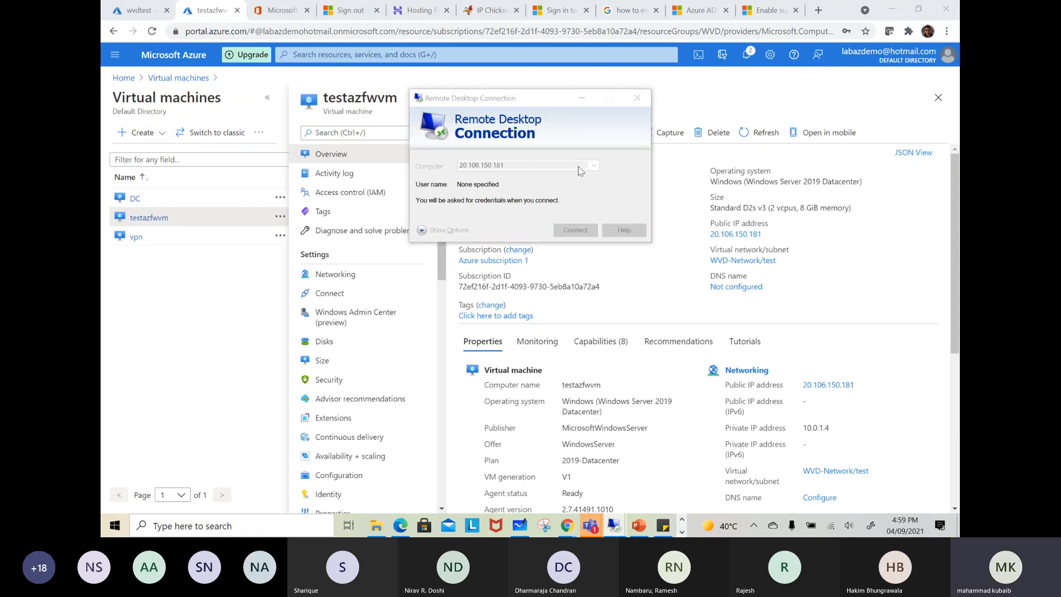
Try to sign in to the remote virtual machine with a different account, entering the local username and password and accepting the connection
{"action": "left_click", "coordinate": [437, 227]}
{"action": "left_click", "coordinate": [489, 301]}
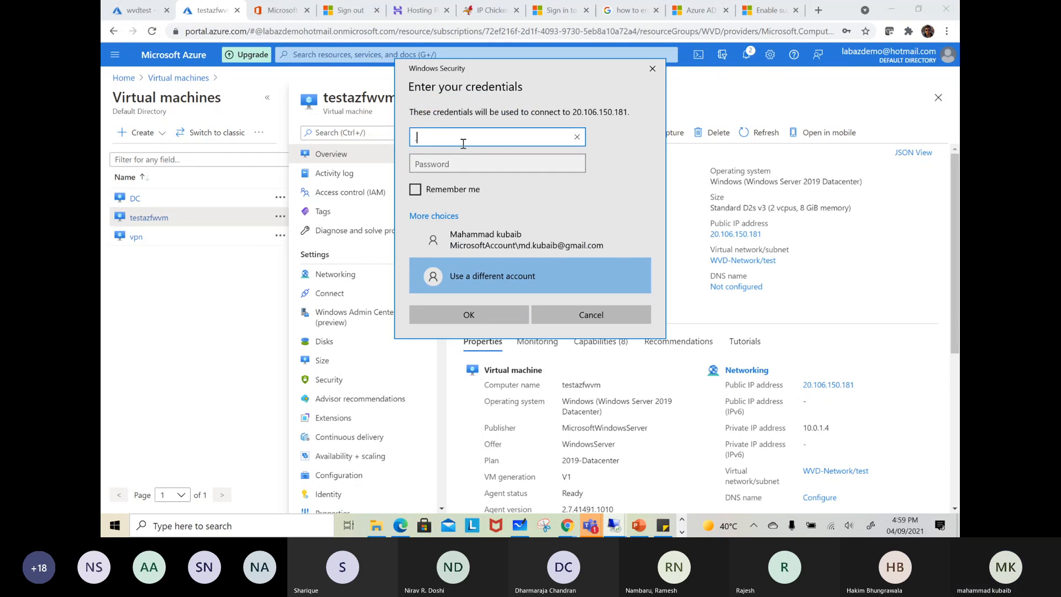
{"action": "key", "text": "Tab"}
{"action": "type", "text": "•••"}
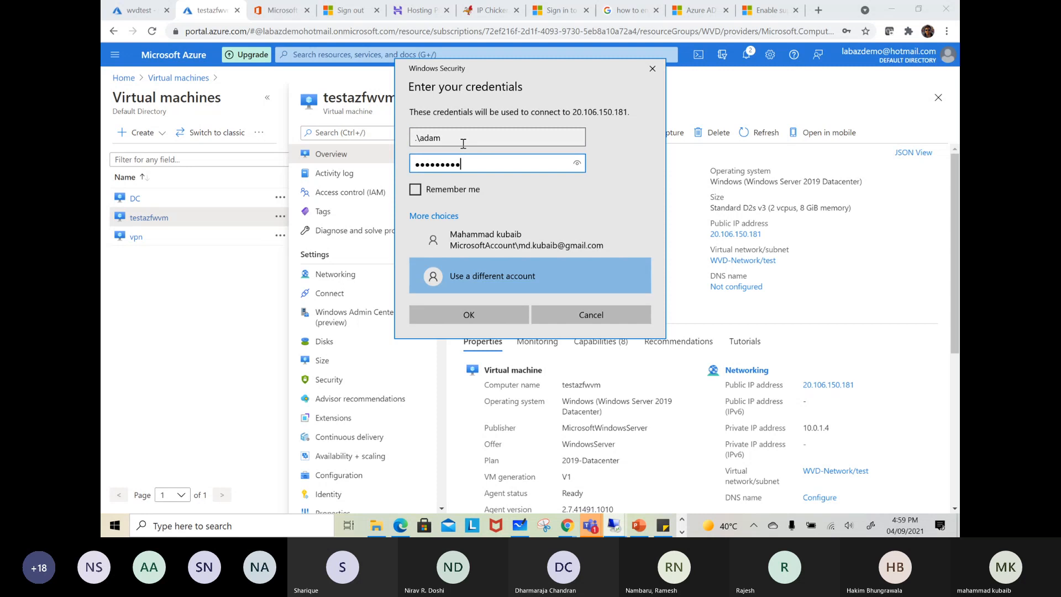
{"action": "type", "text": "••••••••••"}
{"action": "key", "text": "Return"}
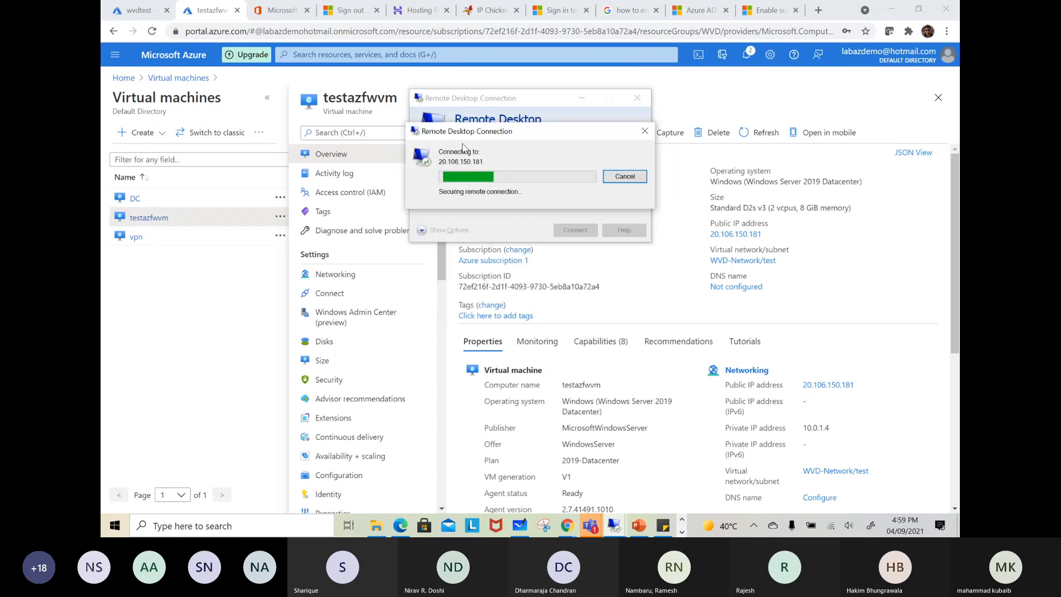
{"action": "left_click", "coordinate": [568, 273]}
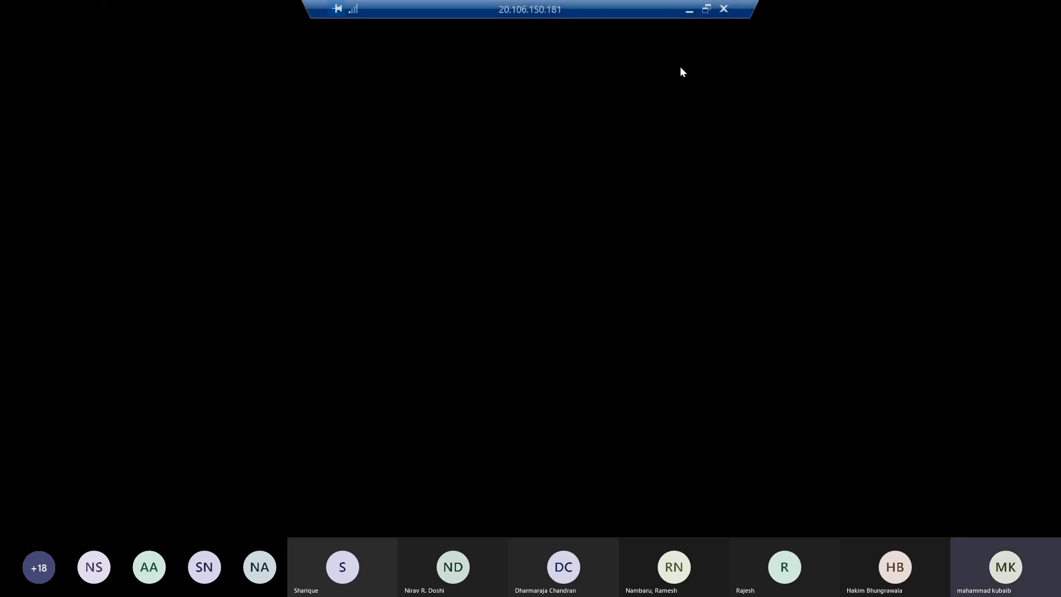
Minimize the remote session, glance at wvdtest's subnet associations, and open the effective routes of testazfwvm's network interface testazfwvm202
{"action": "left_click", "coordinate": [689, 10]}
{"action": "left_click", "coordinate": [145, 11]}
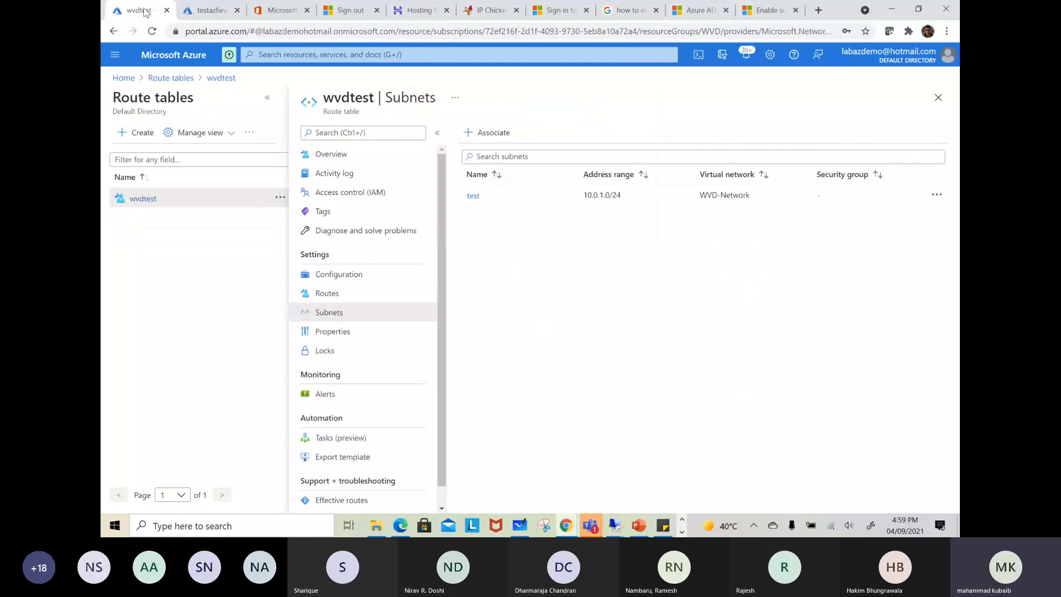
{"action": "left_click", "coordinate": [223, 12]}
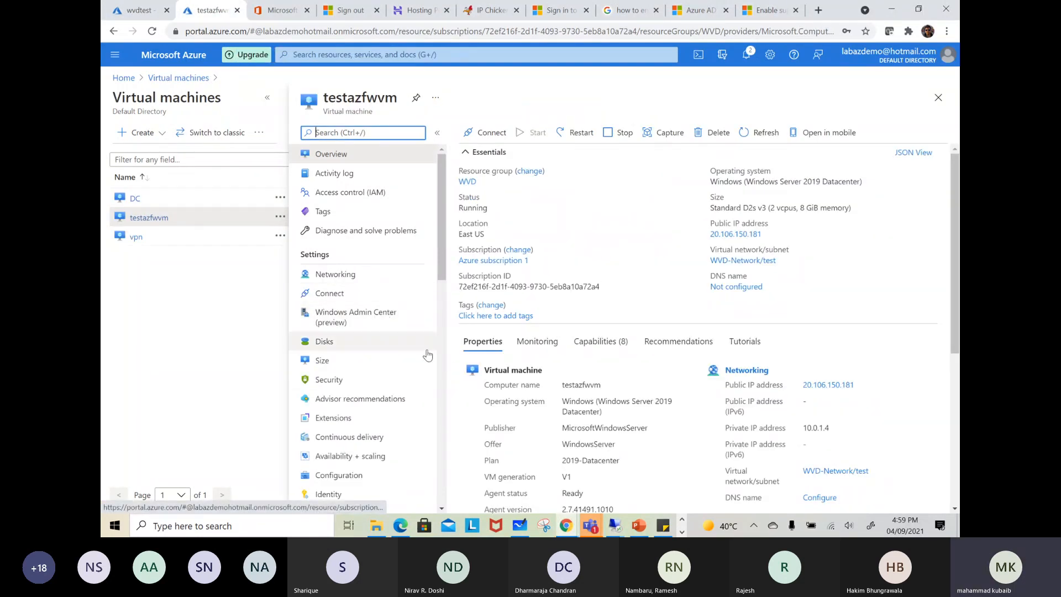
{"action": "scroll", "coordinate": [404, 360], "scroll_direction": "down", "scroll_amount": 10}
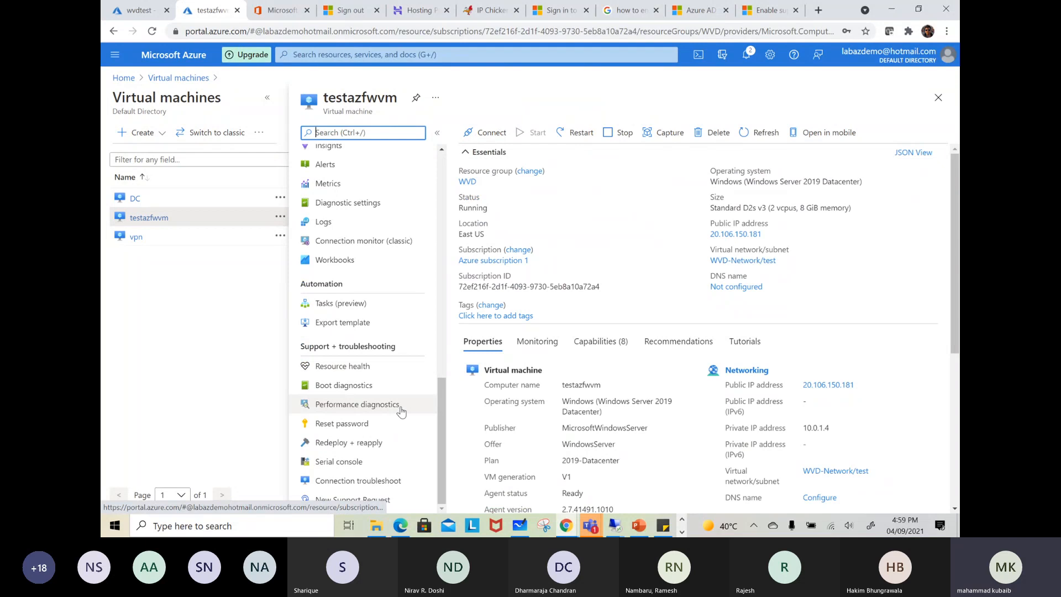
{"action": "scroll", "coordinate": [354, 354], "scroll_direction": "up", "scroll_amount": 2}
{"action": "scroll", "coordinate": [334, 243], "scroll_direction": "up", "scroll_amount": 7}
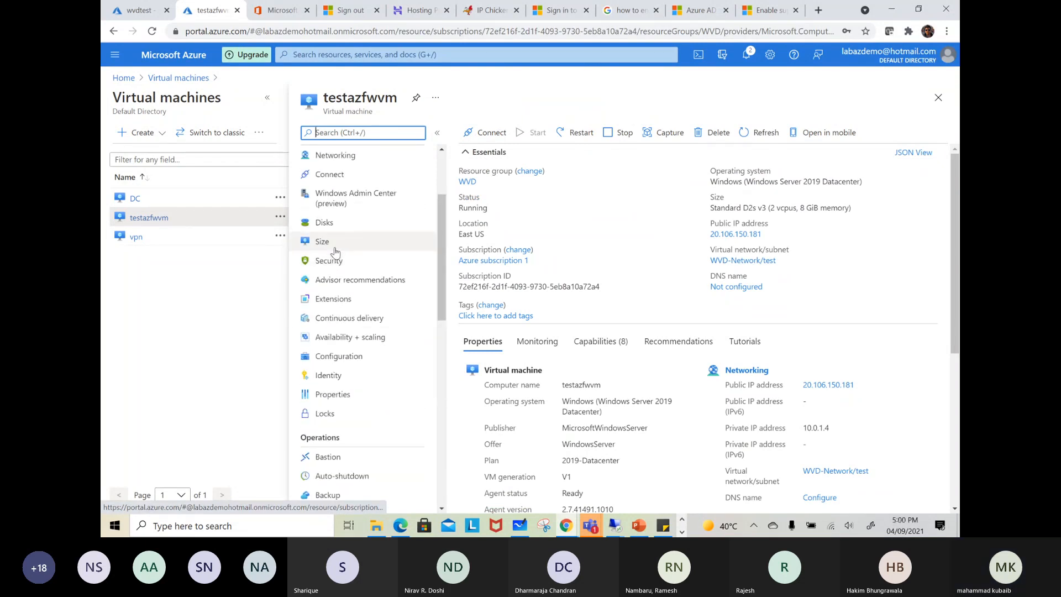
{"action": "left_click", "coordinate": [333, 155]}
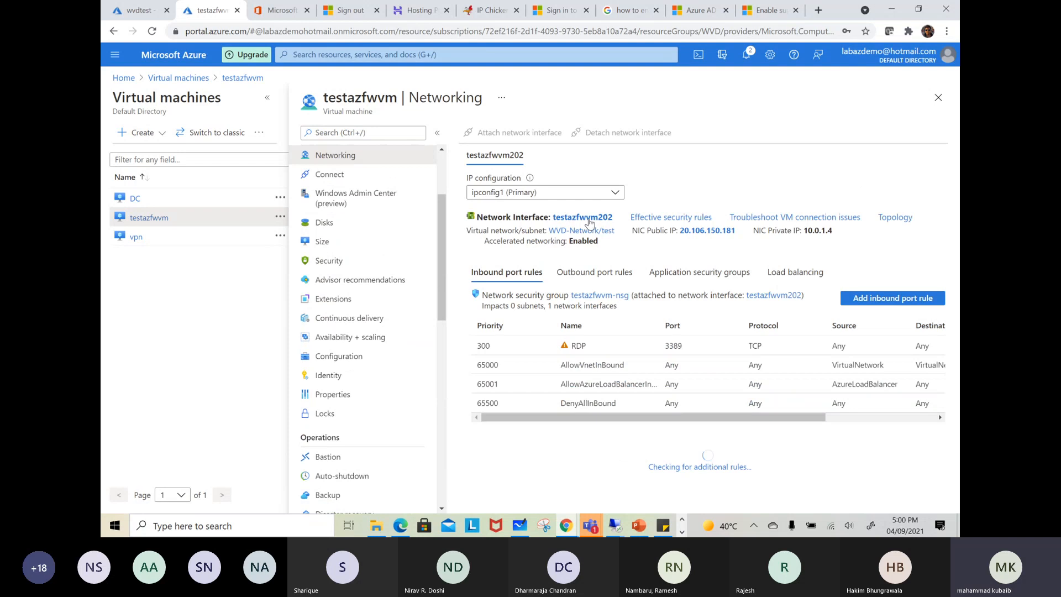
{"action": "left_click", "coordinate": [586, 217]}
{"action": "scroll", "coordinate": [150, 271], "scroll_direction": "down", "scroll_amount": 3}
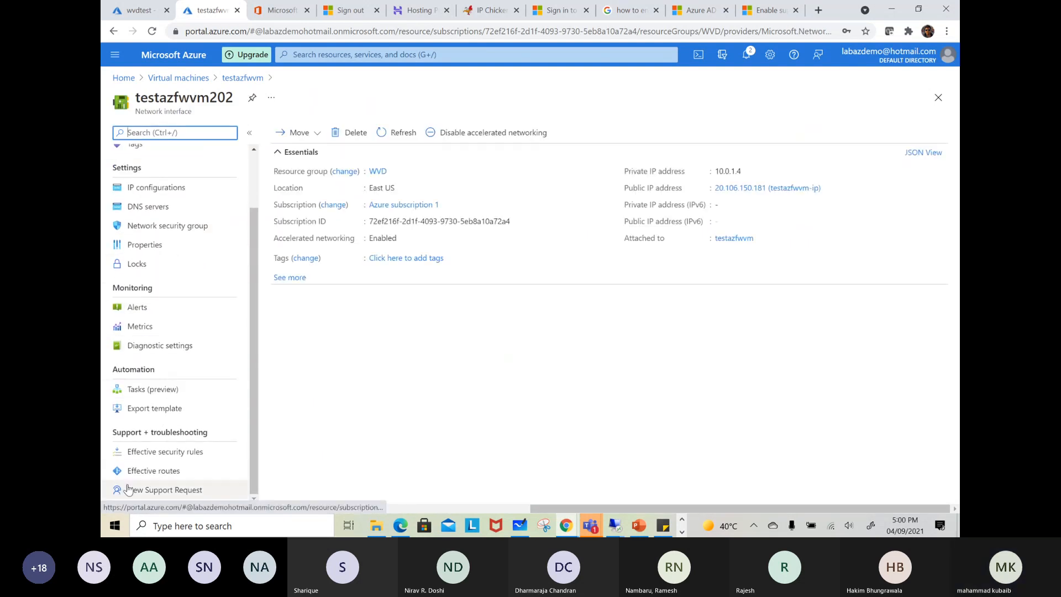
{"action": "left_click", "coordinate": [154, 470]}
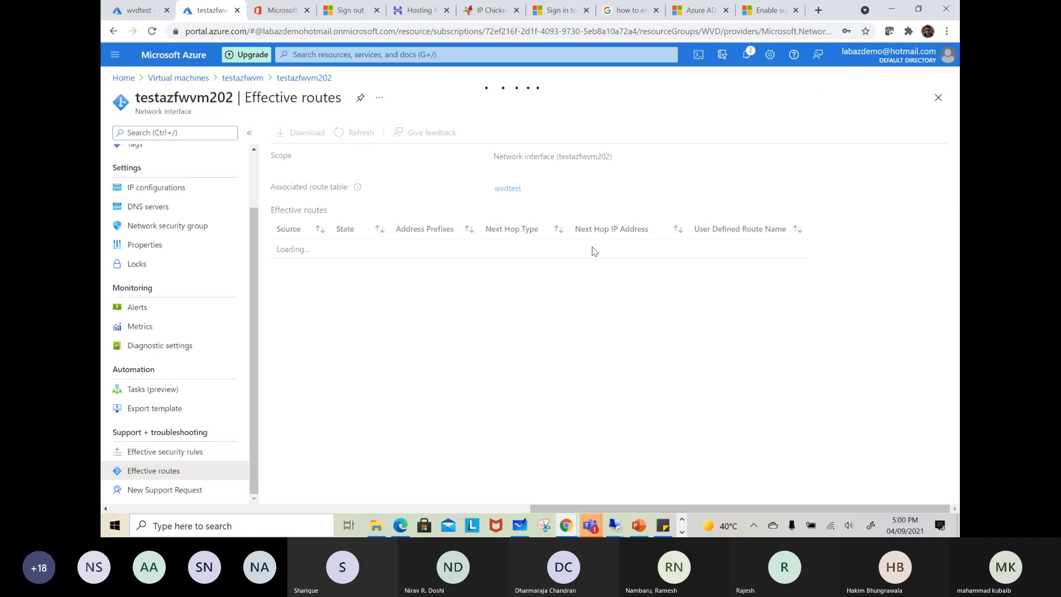
Return to the remote session for 20.106.150.181, check its connection, and close it
{"action": "left_click", "coordinate": [618, 525]}
{"action": "left_click", "coordinate": [741, 469]}
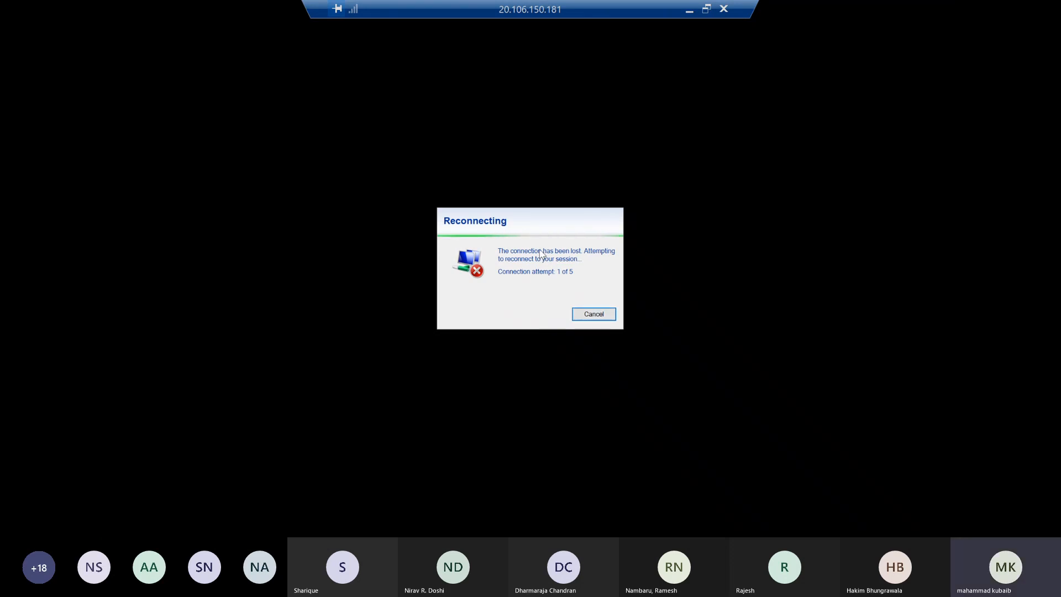
{"action": "left_click", "coordinate": [706, 10]}
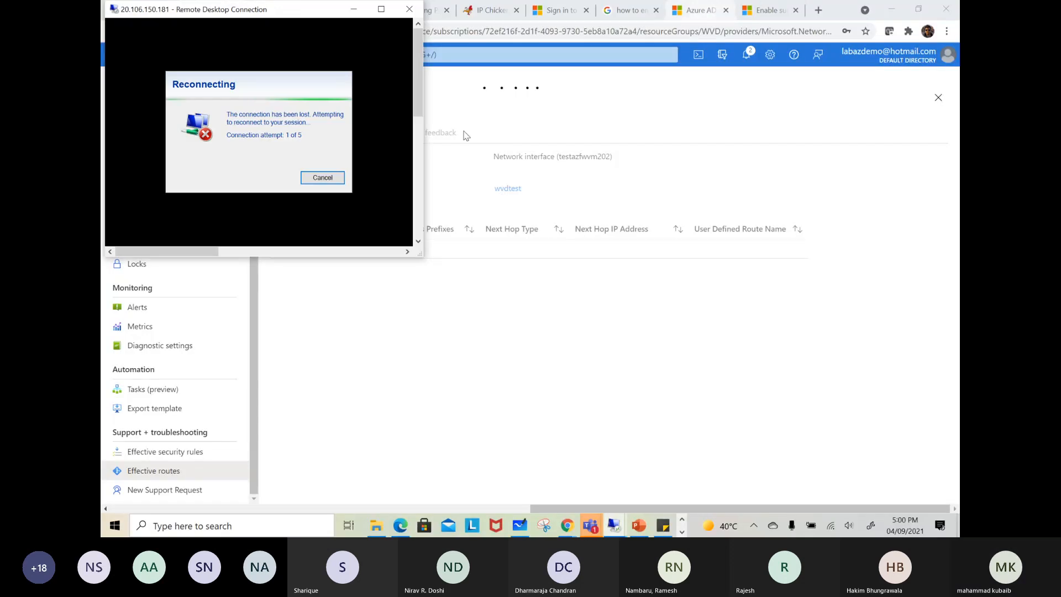
{"action": "left_click", "coordinate": [409, 9]}
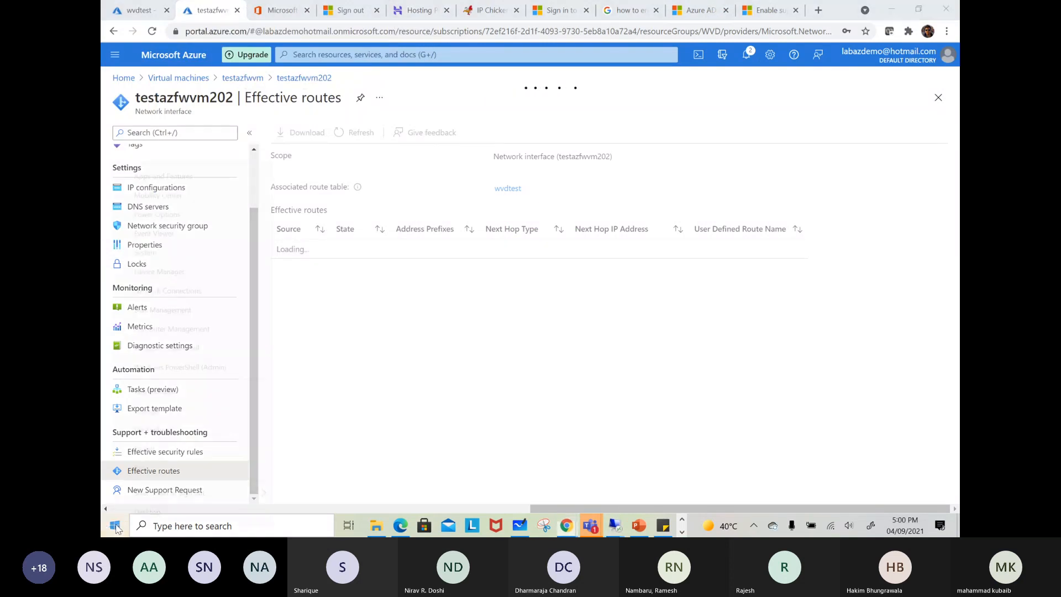
Retry the Remote Desktop connection to testazfwvm at 20.106.150.181, dismiss the result, and close the Remote Desktop client
{"action": "right_click", "coordinate": [115, 526]}
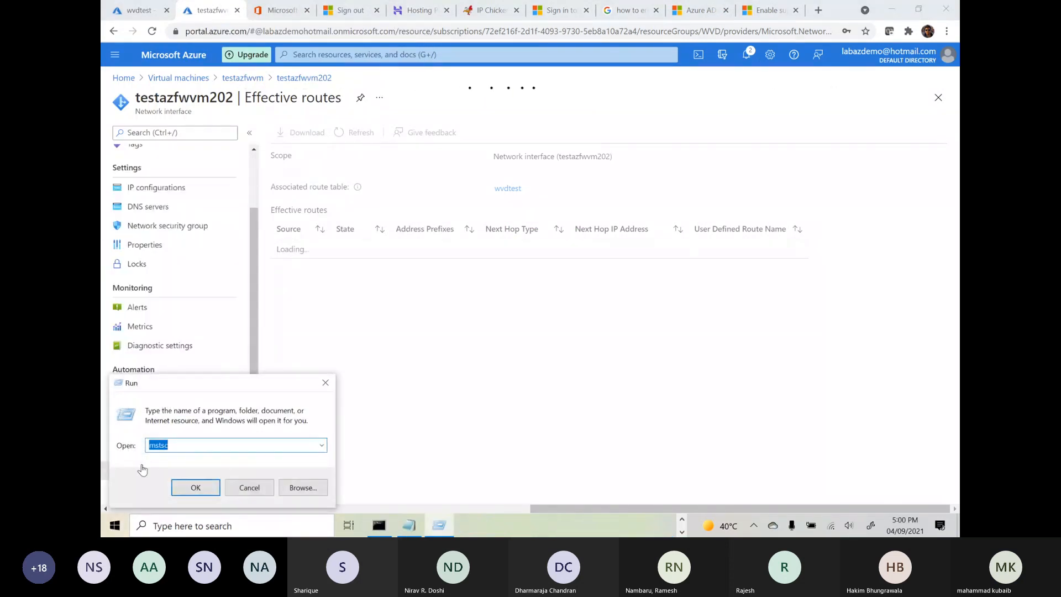
{"action": "key", "text": "Return"}
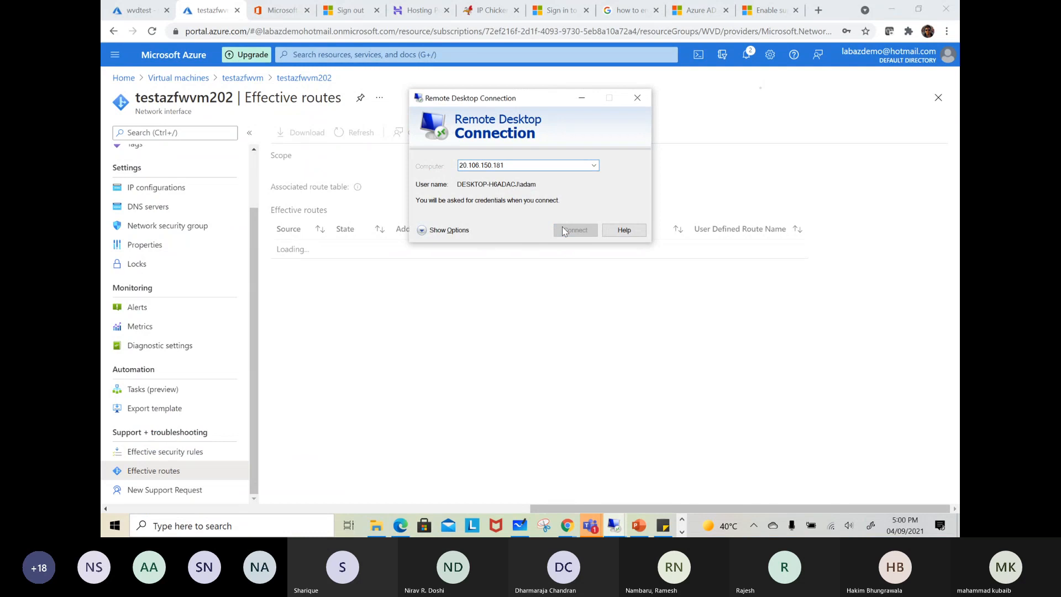
{"action": "left_click", "coordinate": [562, 229]}
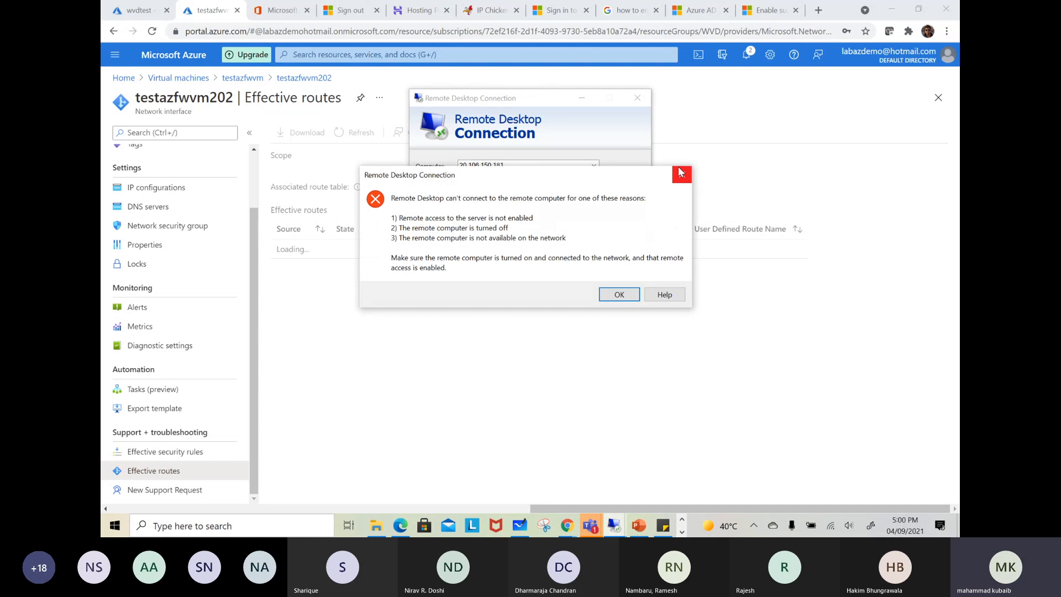
{"action": "left_click", "coordinate": [681, 174]}
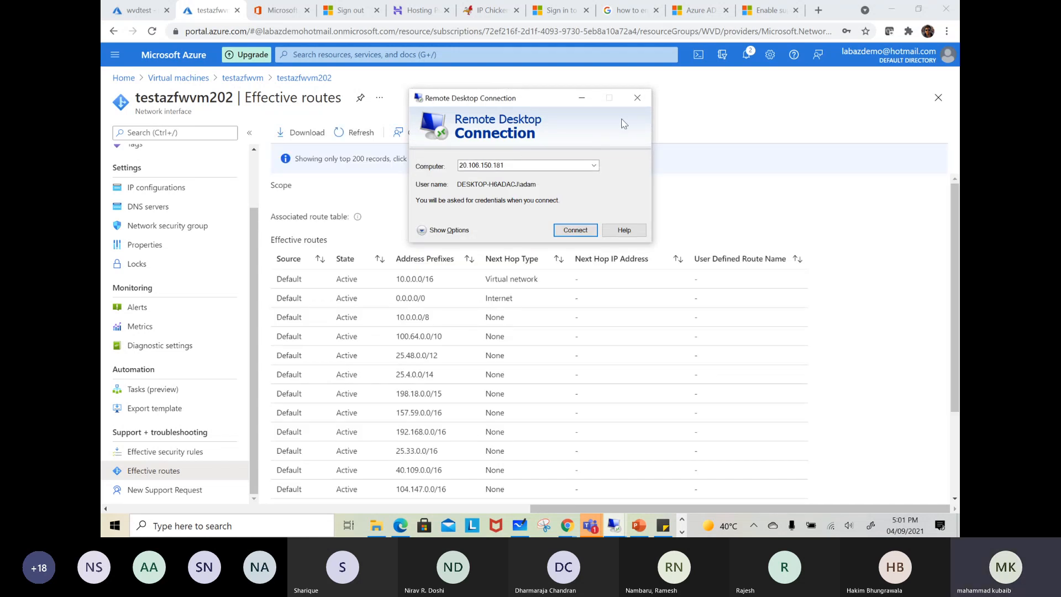
{"action": "left_click", "coordinate": [641, 98]}
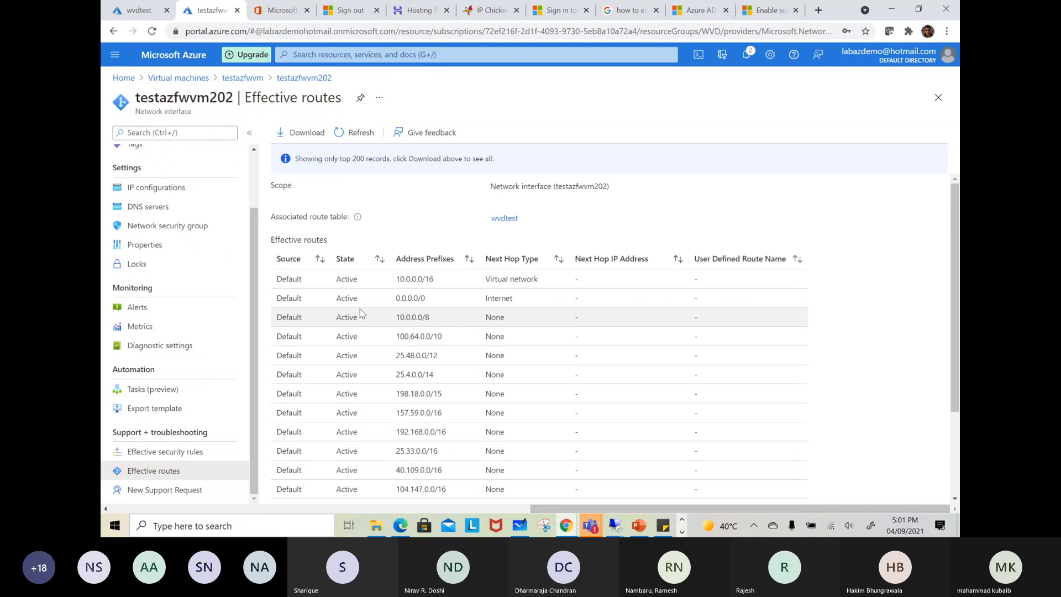
Review testazfwvm202's effective routes, refresh the list, and recheck the wvdtest route table's subnet association meanwhile
{"action": "scroll", "coordinate": [361, 314], "scroll_direction": "down", "scroll_amount": 2}
{"action": "scroll", "coordinate": [360, 313], "scroll_direction": "up", "scroll_amount": 2}
{"action": "scroll", "coordinate": [515, 359], "scroll_direction": "down", "scroll_amount": 2}
{"action": "scroll", "coordinate": [519, 357], "scroll_direction": "up", "scroll_amount": 2}
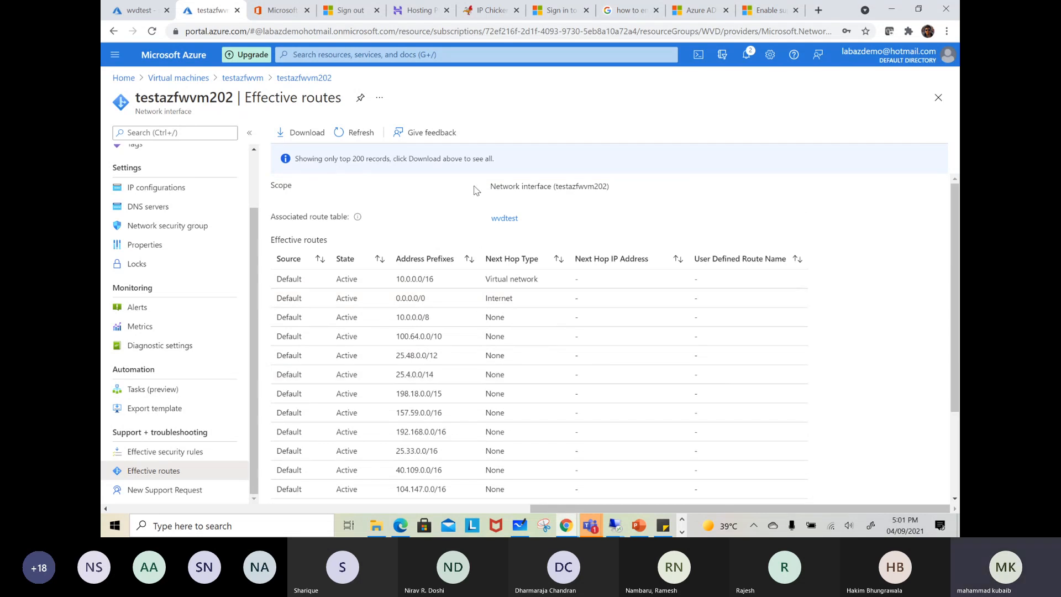
{"action": "left_click", "coordinate": [362, 135]}
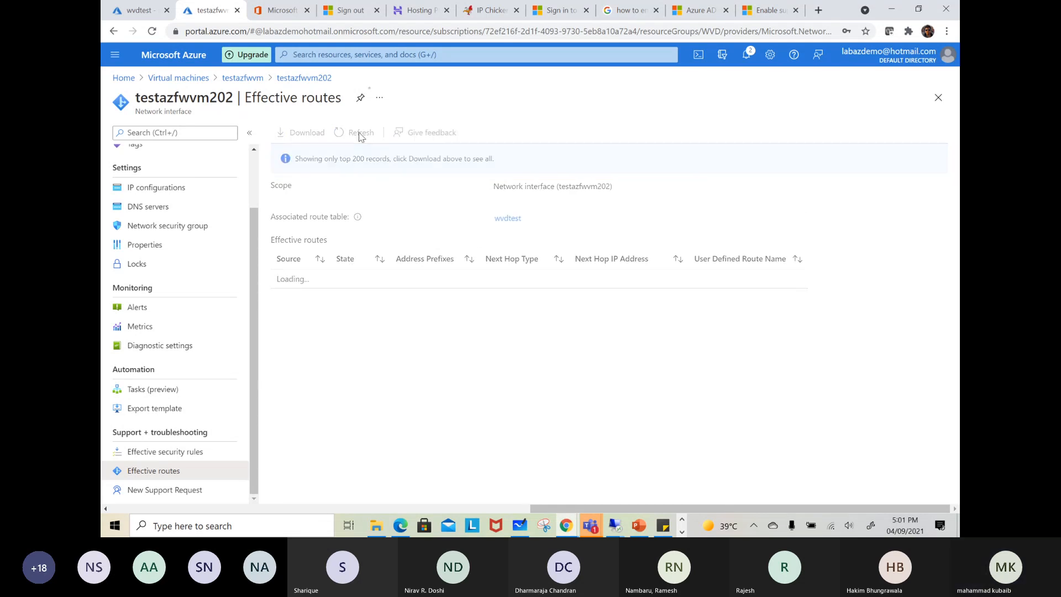
{"action": "left_click", "coordinate": [138, 17]}
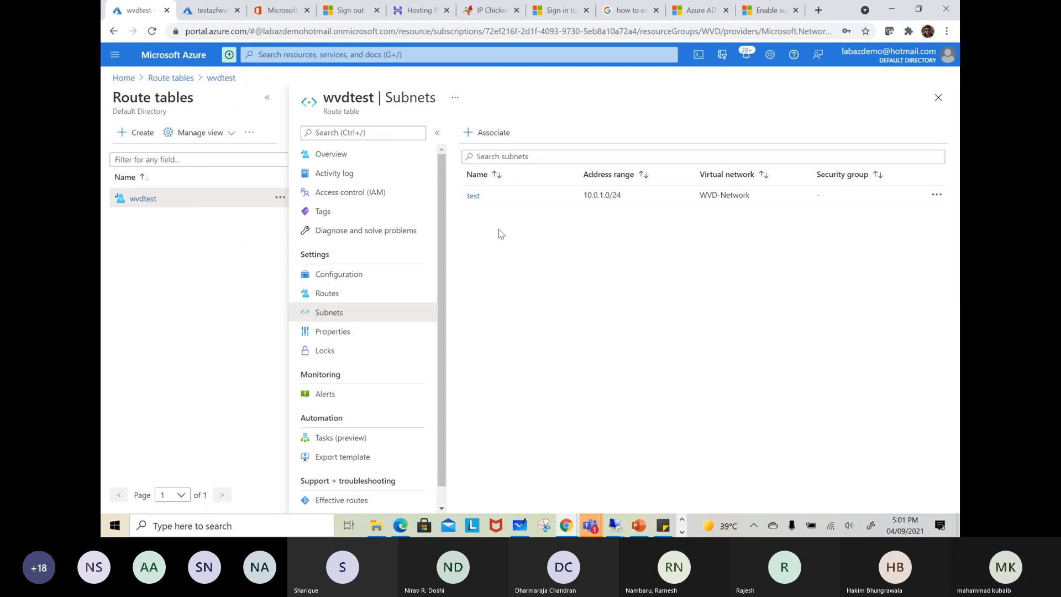
{"action": "left_click", "coordinate": [224, 19]}
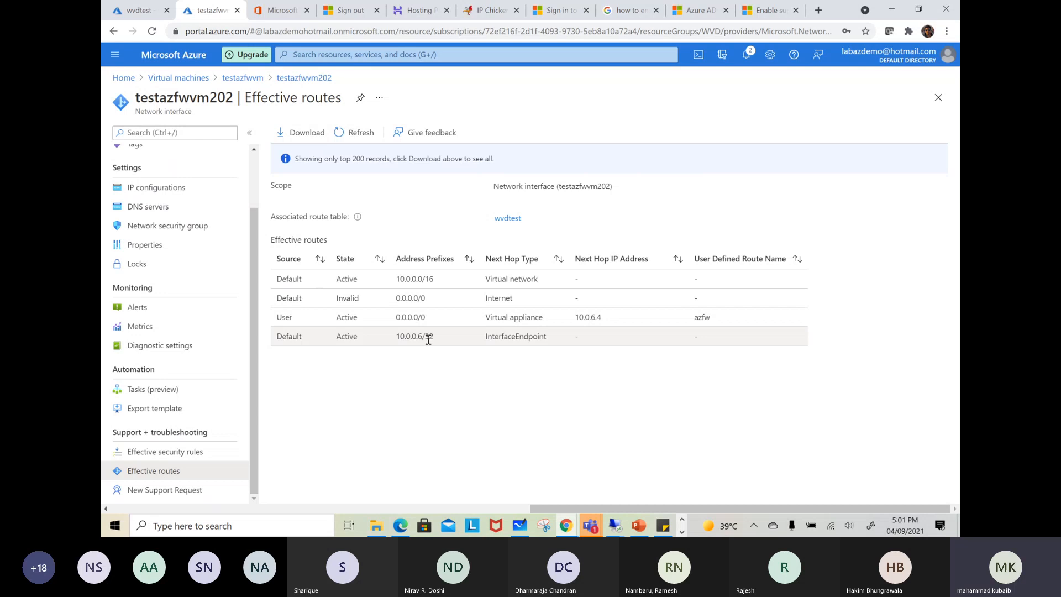
Compare the source and state of the default Internet route with those of the user-defined azfw route for 0.0.0.0/0
{"action": "left_click_drag", "start_coordinate": [529, 307], "coordinate": [278, 298]}
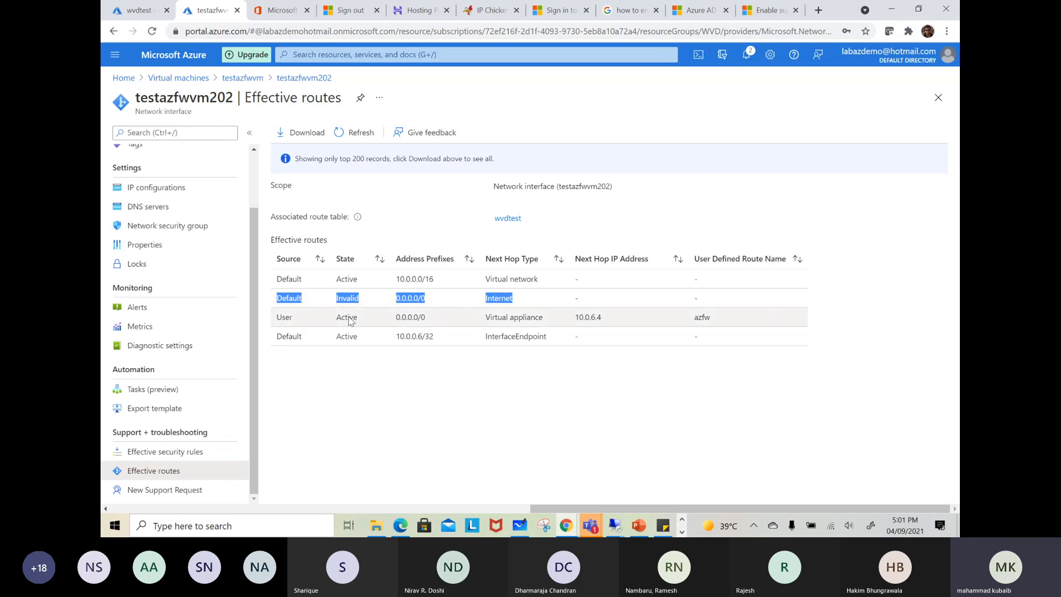
{"action": "left_click_drag", "start_coordinate": [277, 318], "coordinate": [714, 320]}
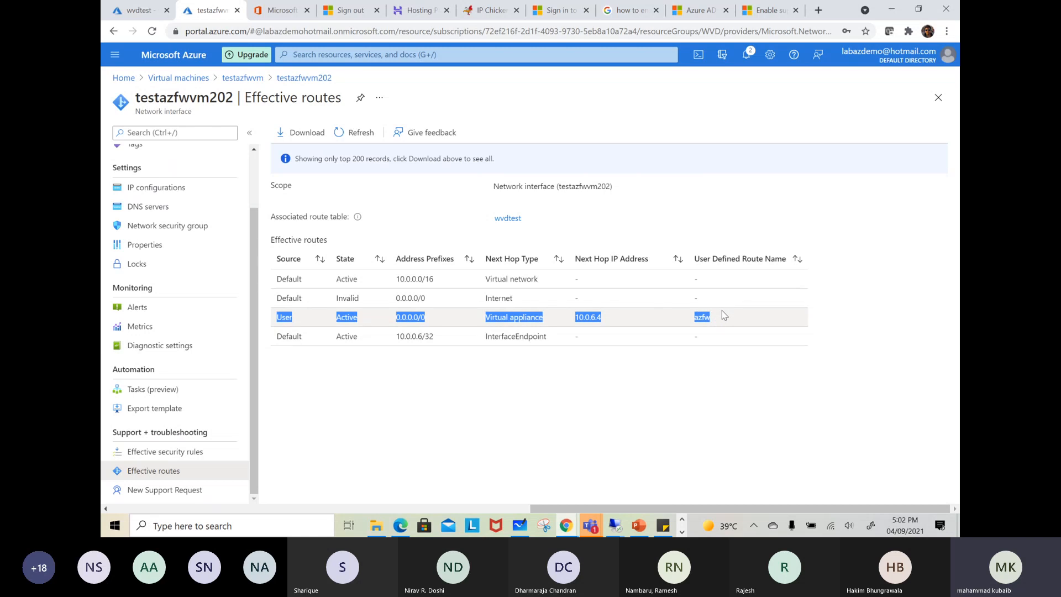
{"action": "left_click", "coordinate": [721, 311]}
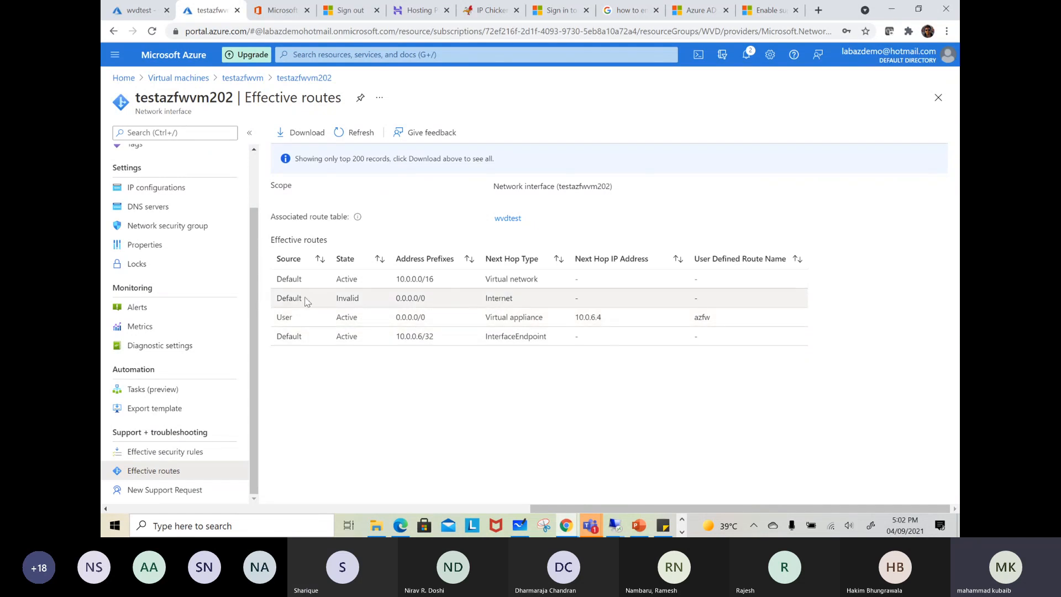
{"action": "left_click_drag", "start_coordinate": [302, 298], "coordinate": [284, 322]}
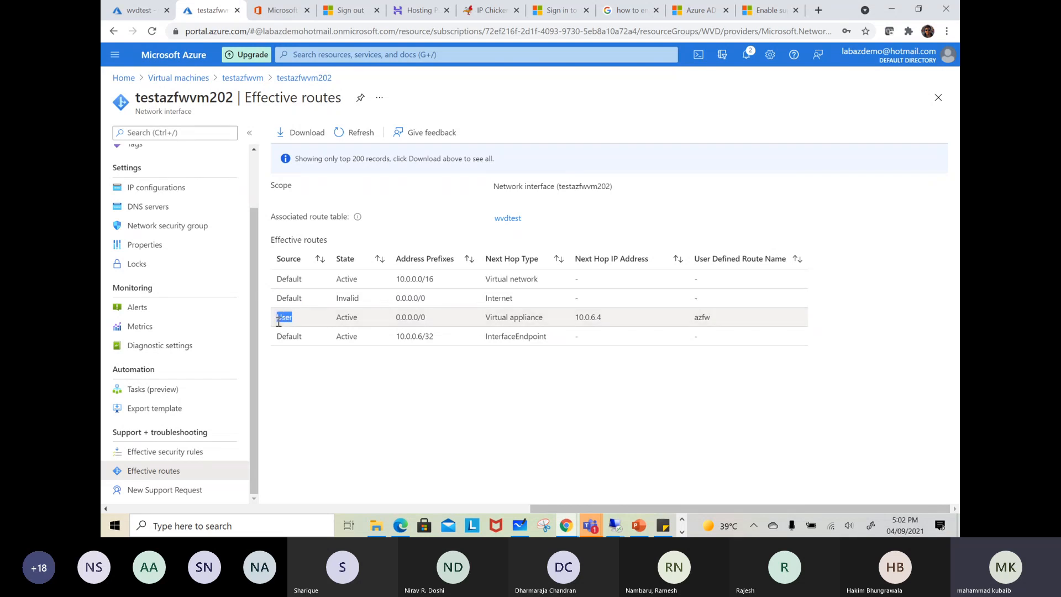
{"action": "left_click_drag", "start_coordinate": [303, 299], "coordinate": [284, 299]}
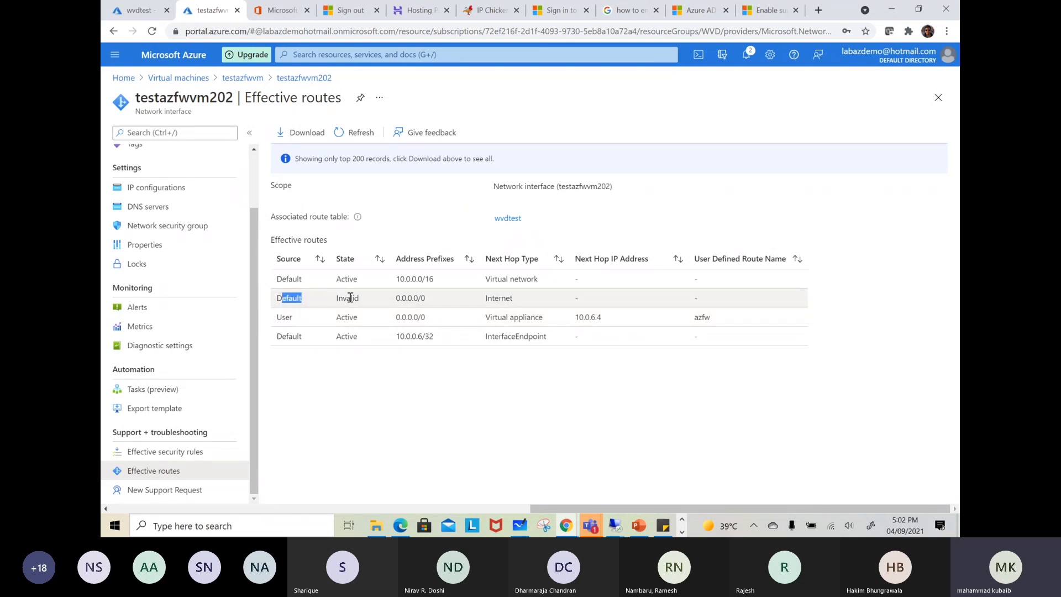
{"action": "left_click_drag", "start_coordinate": [361, 299], "coordinate": [337, 320]}
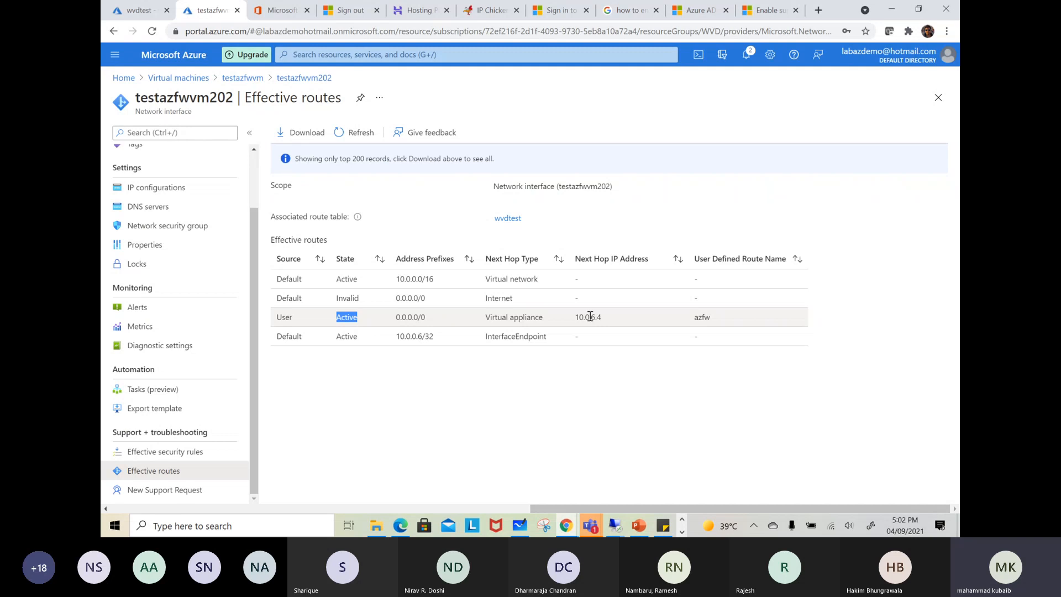
Open the overview of the AZfirewall firewall to check its private IP address against the route's next hop
{"action": "left_click", "coordinate": [135, 13]}
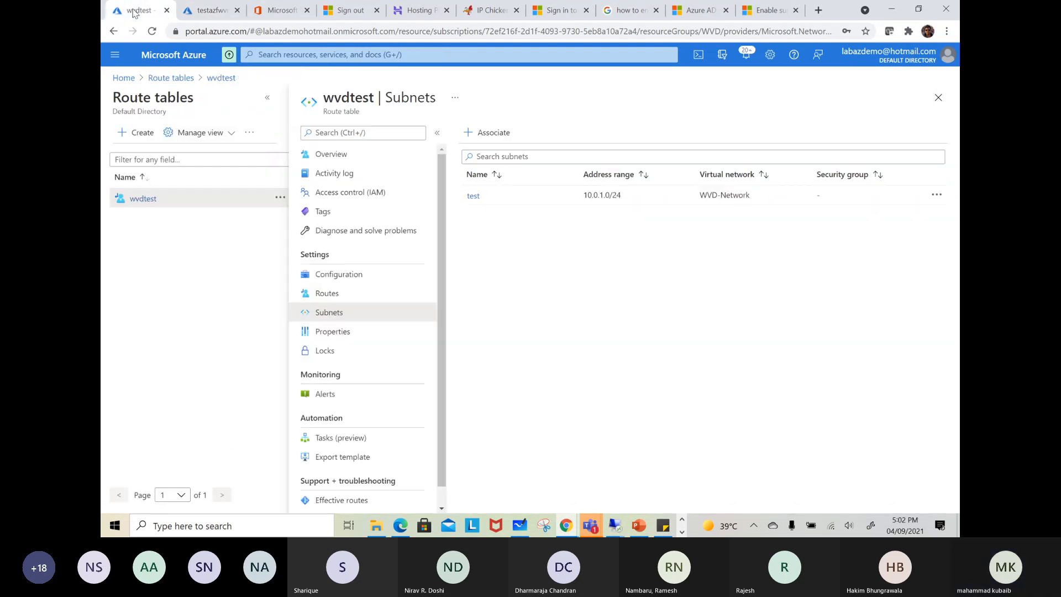
{"action": "left_click", "coordinate": [324, 54]}
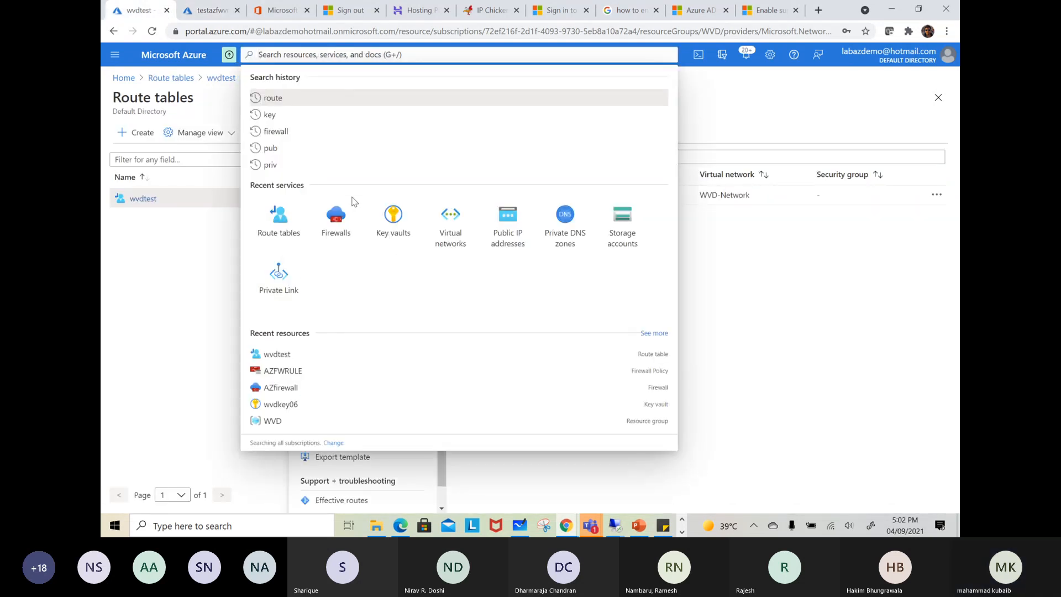
{"action": "left_click", "coordinate": [333, 215]}
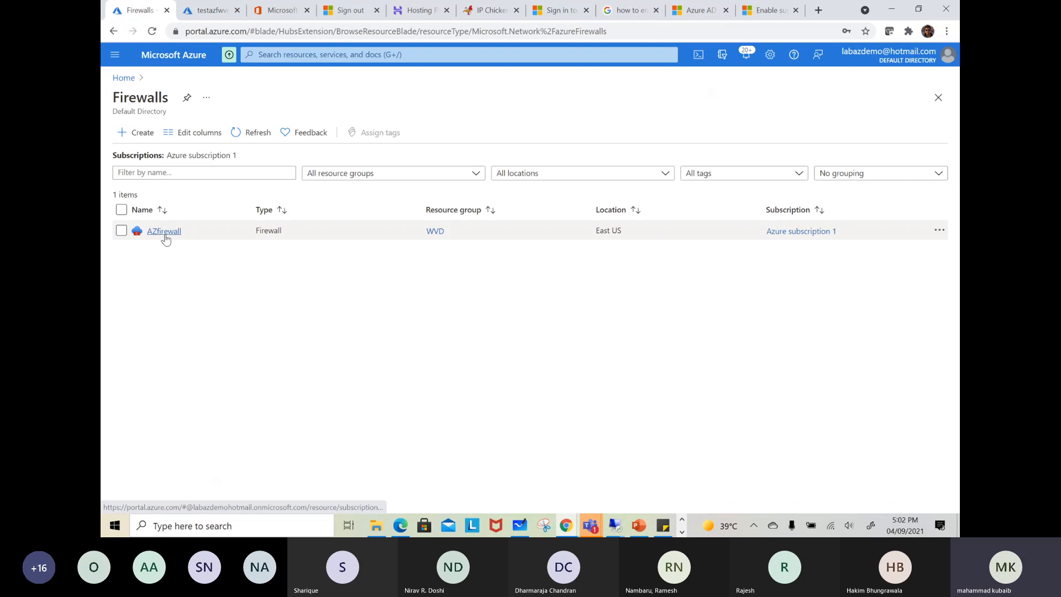
{"action": "left_click", "coordinate": [165, 234]}
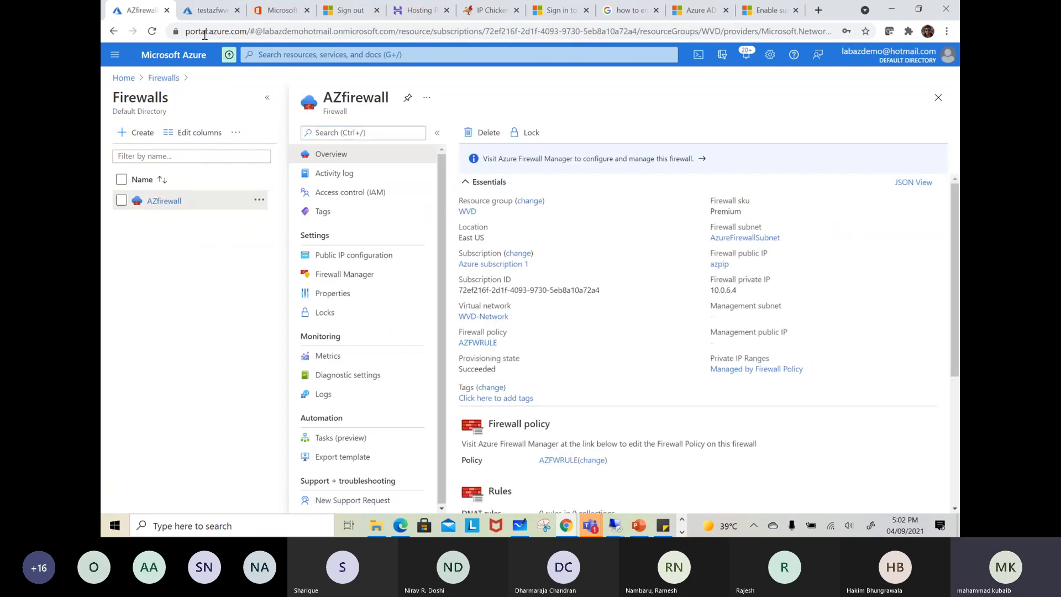
Return to testazfwvm, open its overview, and examine its public and private IP addresses, highlighting the private one
{"action": "left_click", "coordinate": [206, 12]}
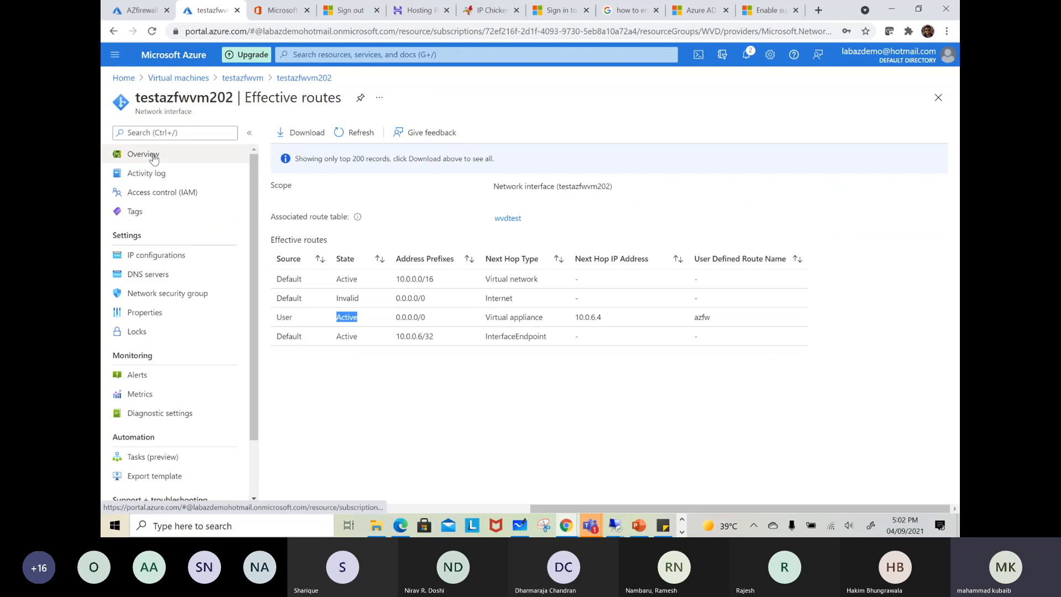
{"action": "left_click", "coordinate": [243, 79]}
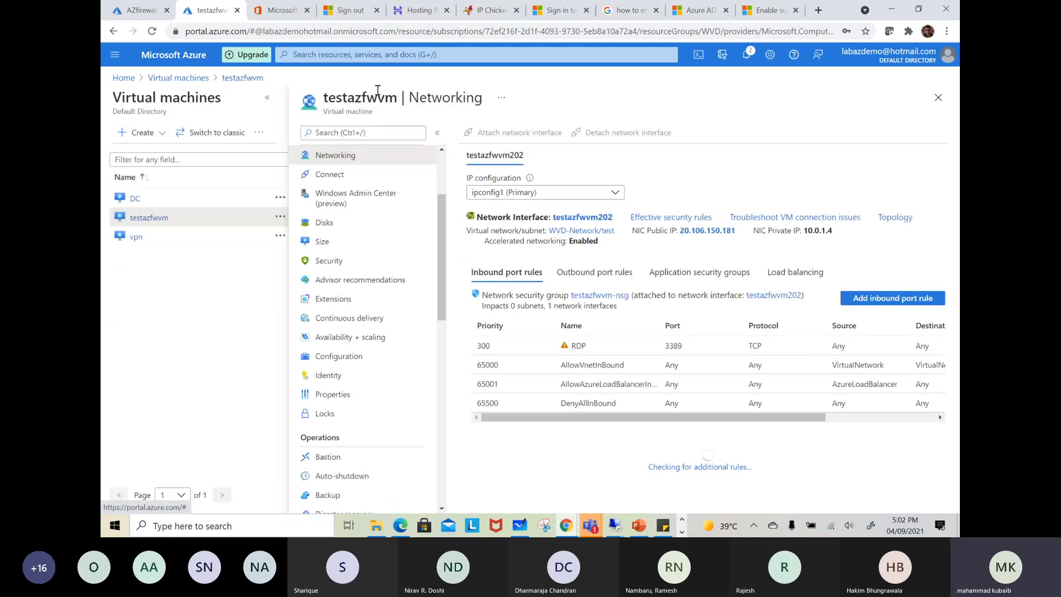
{"action": "left_click", "coordinate": [937, 98]}
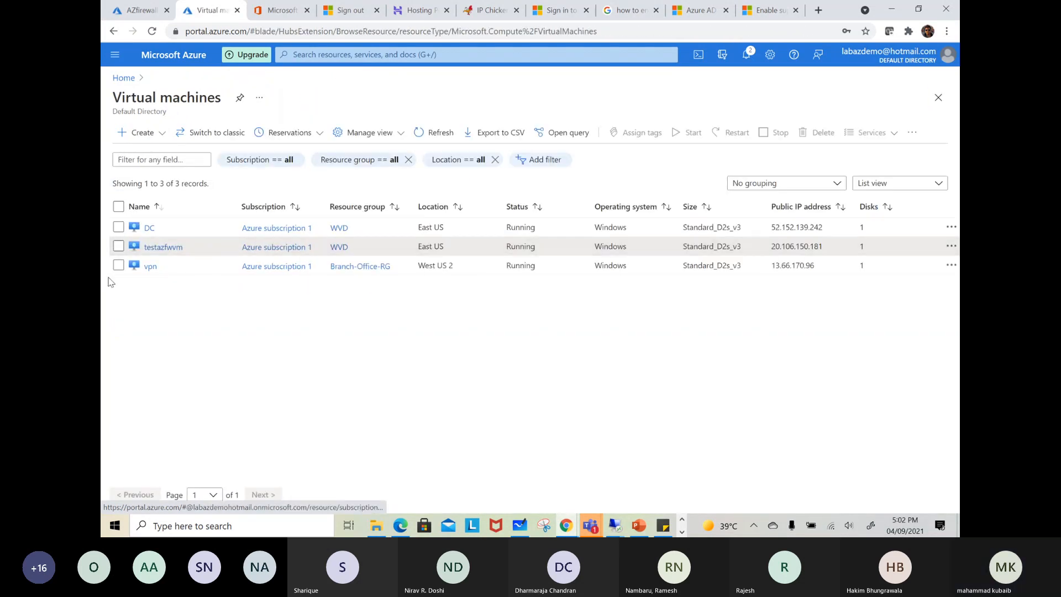
{"action": "left_click", "coordinate": [163, 247]}
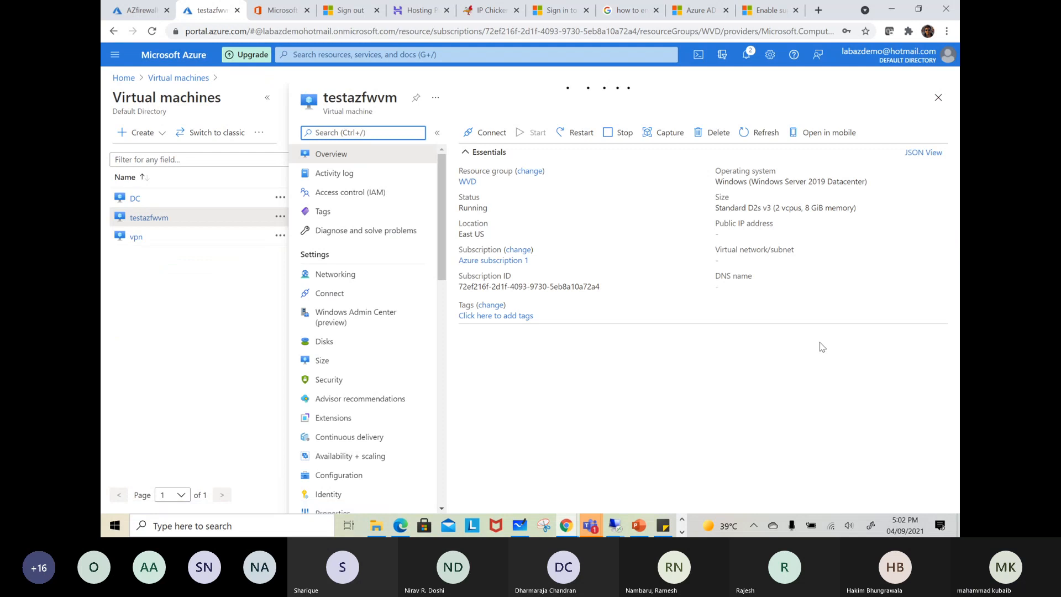
{"action": "scroll", "coordinate": [824, 337], "scroll_direction": "down", "scroll_amount": 4}
{"action": "scroll", "coordinate": [832, 323], "scroll_direction": "up", "scroll_amount": 2}
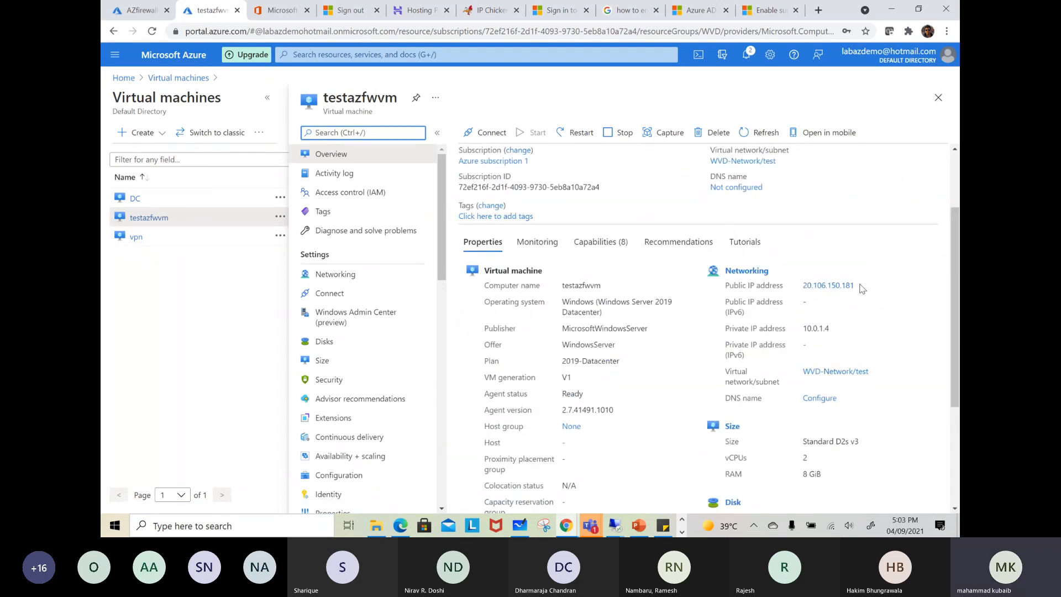
{"action": "left_click", "coordinate": [268, 100]}
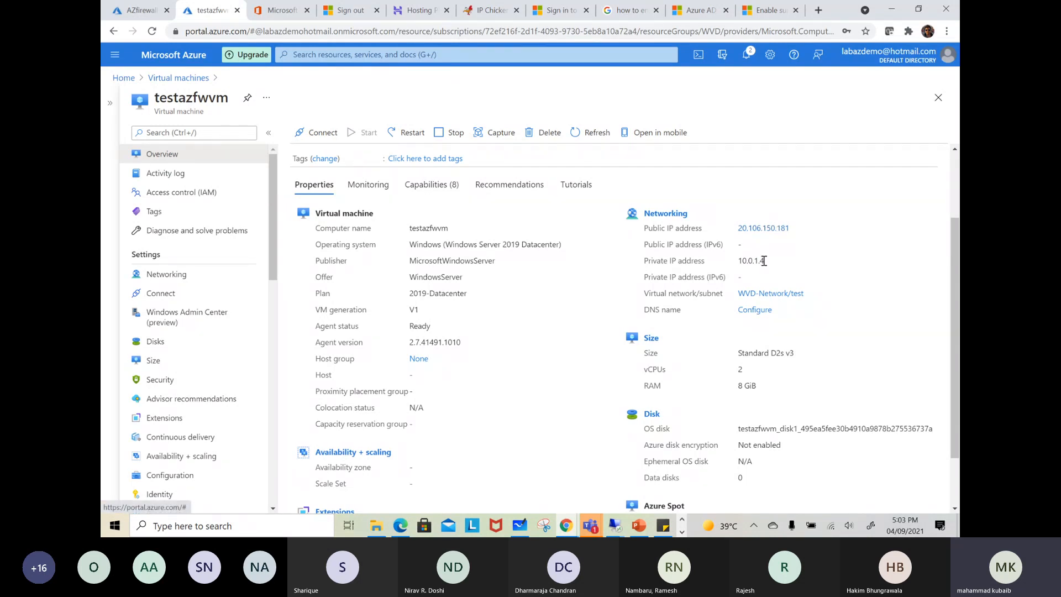
{"action": "left_click_drag", "start_coordinate": [764, 263], "coordinate": [744, 262]}
{"action": "scroll", "coordinate": [409, 247], "scroll_direction": "up", "scroll_amount": 2}
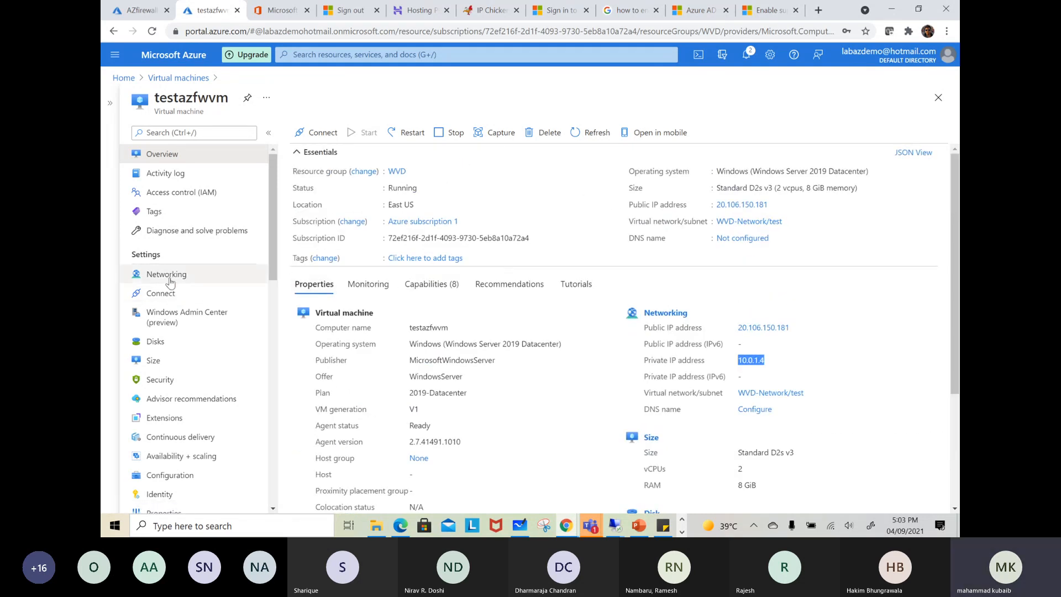
Disassociate the public IP address from ipconfig1 on testazfwvm's network interface testazfwvm202 and save the change
{"action": "left_click", "coordinate": [199, 276]}
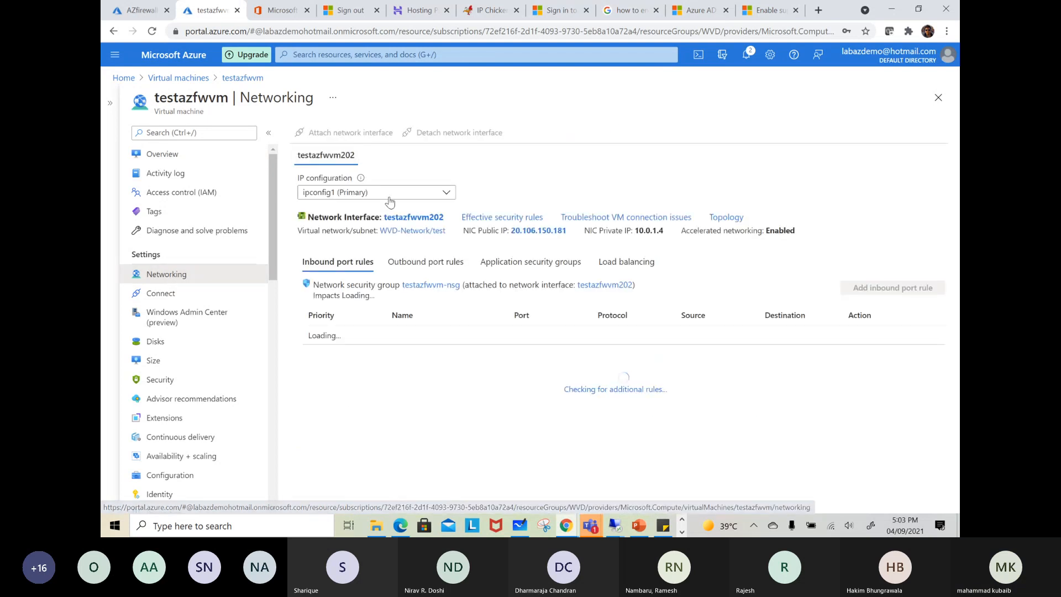
{"action": "left_click", "coordinate": [398, 218]}
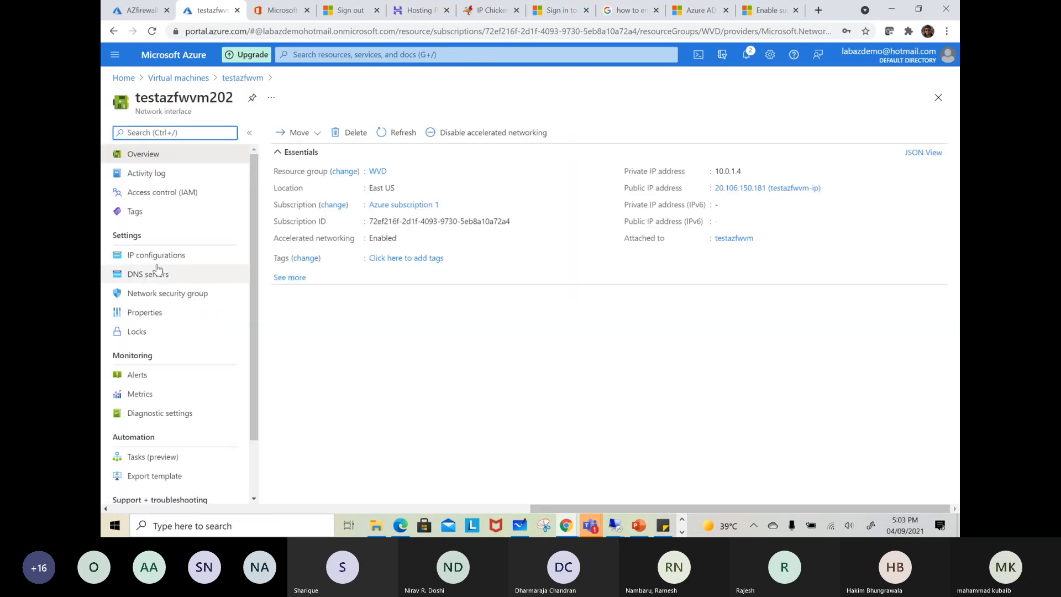
{"action": "left_click", "coordinate": [155, 255]}
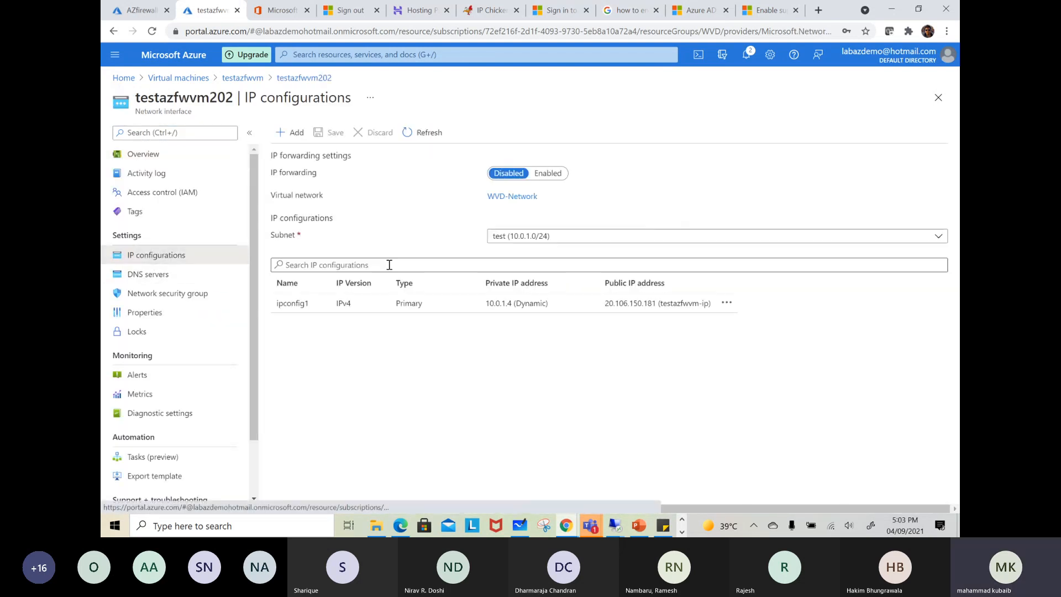
{"action": "left_click", "coordinate": [726, 302]}
{"action": "left_click", "coordinate": [644, 362]}
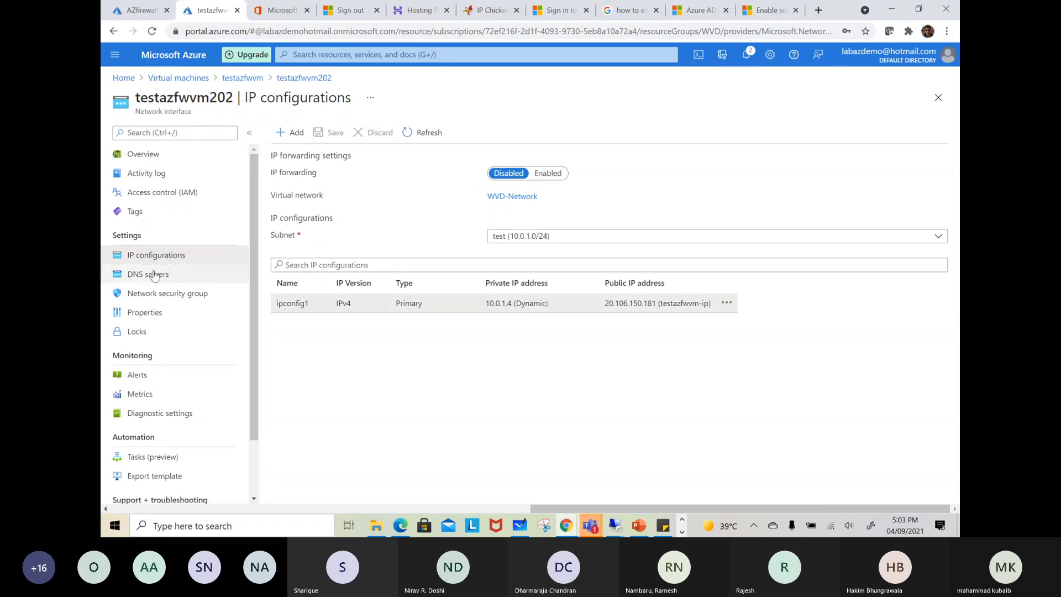
{"action": "left_click", "coordinate": [292, 307]}
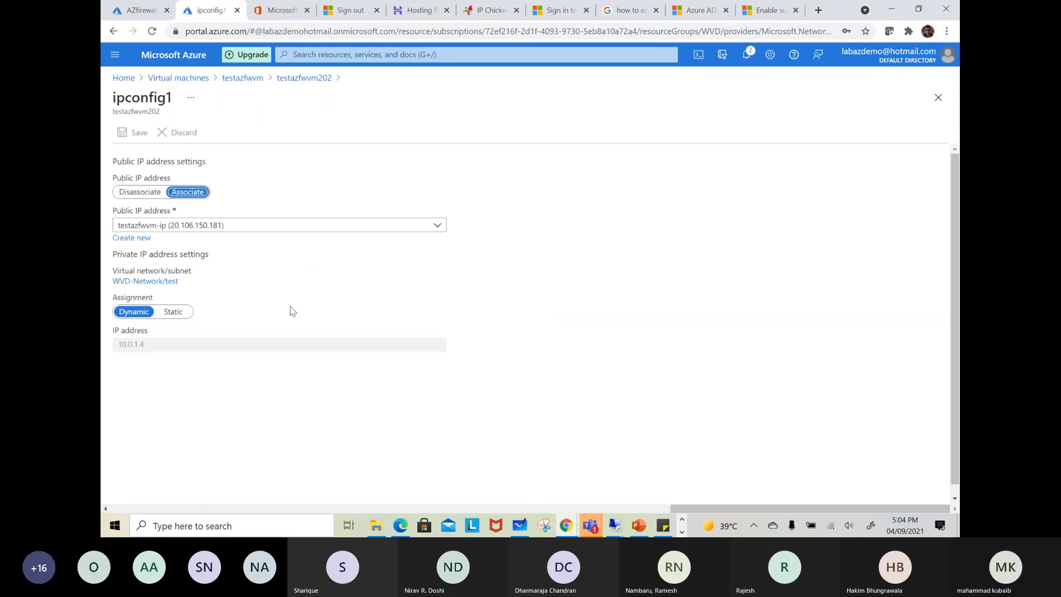
{"action": "left_click", "coordinate": [135, 194]}
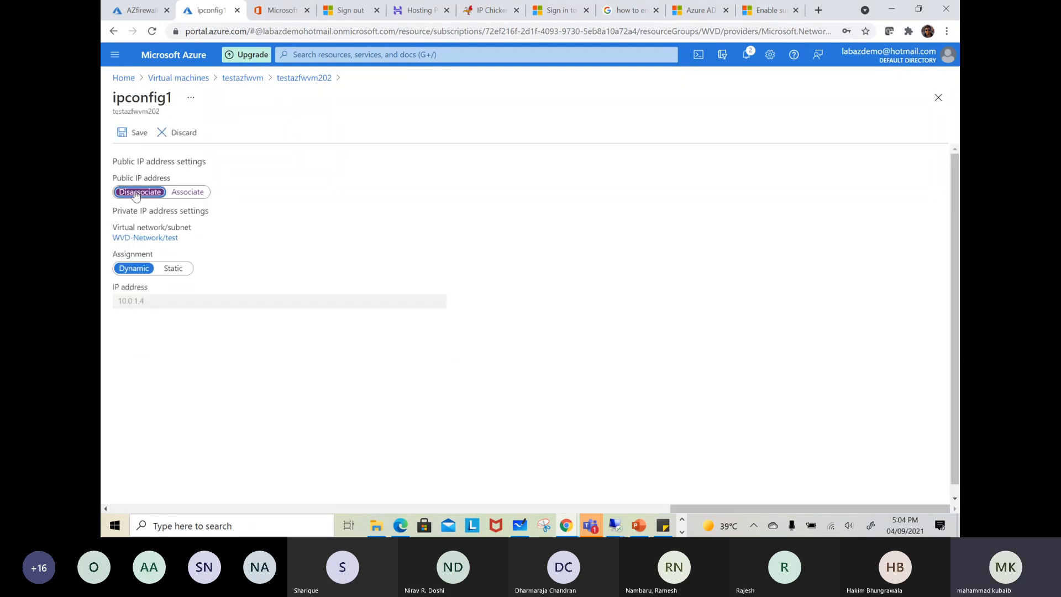
{"action": "left_click", "coordinate": [122, 136]}
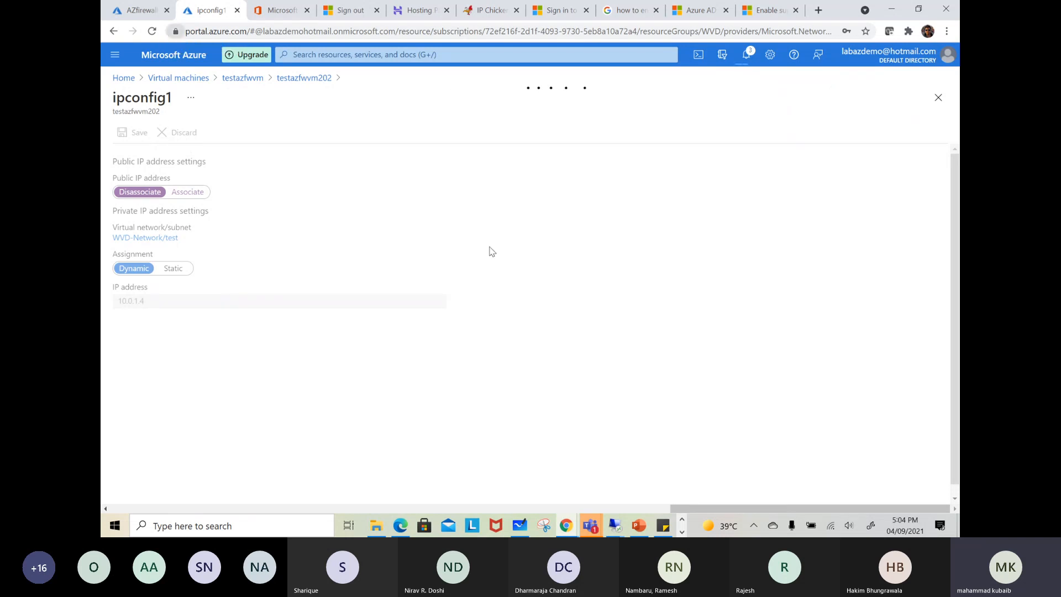
Switch to Microsoft Whiteboard and clear the existing drawing from the canvas
{"action": "left_click", "coordinate": [522, 527]}
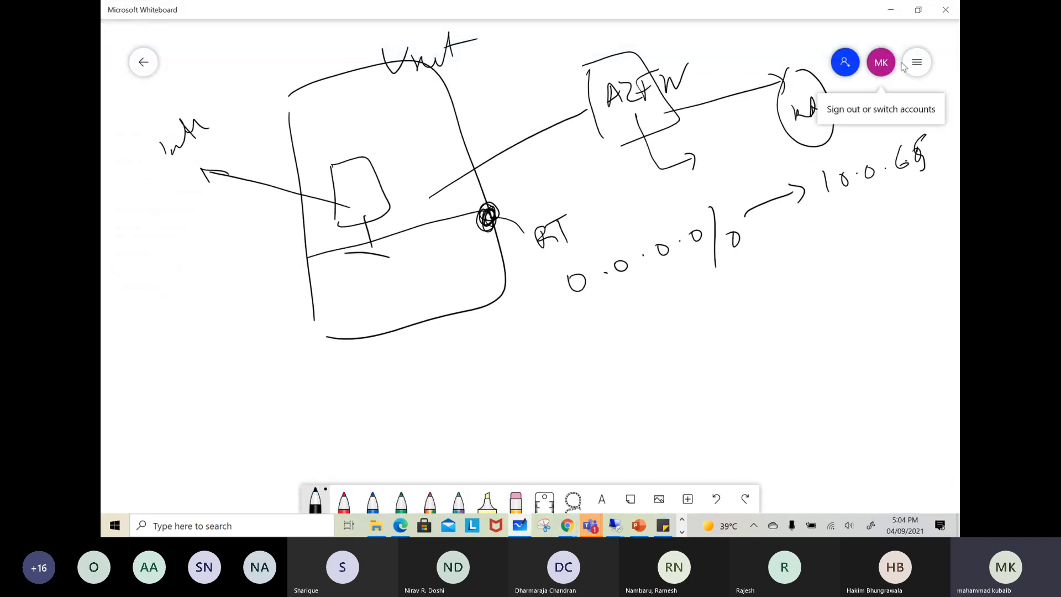
{"action": "left_click", "coordinate": [915, 61]}
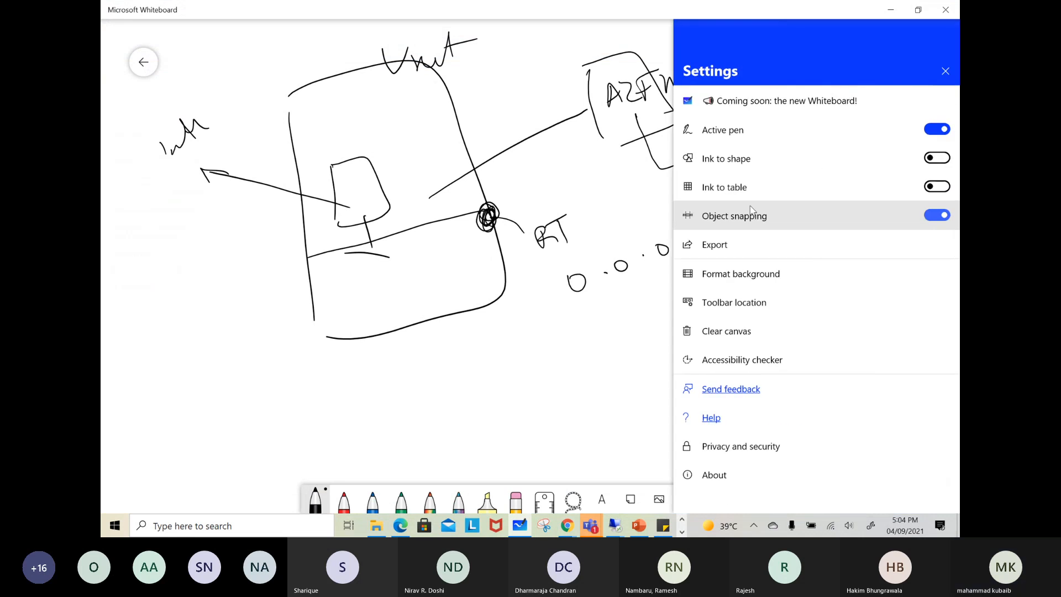
{"action": "left_click", "coordinate": [720, 330]}
Draw a computer standing for the virtual machine and write the private IP 10.1.1.5 beneath it
{"action": "left_click_drag", "start_coordinate": [307, 164], "coordinate": [307, 227]}
{"action": "mouse_move", "coordinate": [310, 180]}
{"action": "left_mouse_down"}
{"action": "mouse_move", "coordinate": [383, 191]}
{"action": "mouse_move", "coordinate": [315, 232]}
{"action": "left_mouse_up"}
{"action": "mouse_move", "coordinate": [339, 221]}
{"action": "left_mouse_down"}
{"action": "mouse_move", "coordinate": [344, 266]}
{"action": "mouse_move", "coordinate": [401, 261]}
{"action": "left_mouse_up"}
{"action": "left_click_drag", "start_coordinate": [305, 316], "coordinate": [307, 340]}
{"action": "left_click_drag", "start_coordinate": [320, 326], "coordinate": [326, 325]}
{"action": "left_click", "coordinate": [411, 306]}
{"action": "left_click_drag", "start_coordinate": [428, 285], "coordinate": [425, 318]}
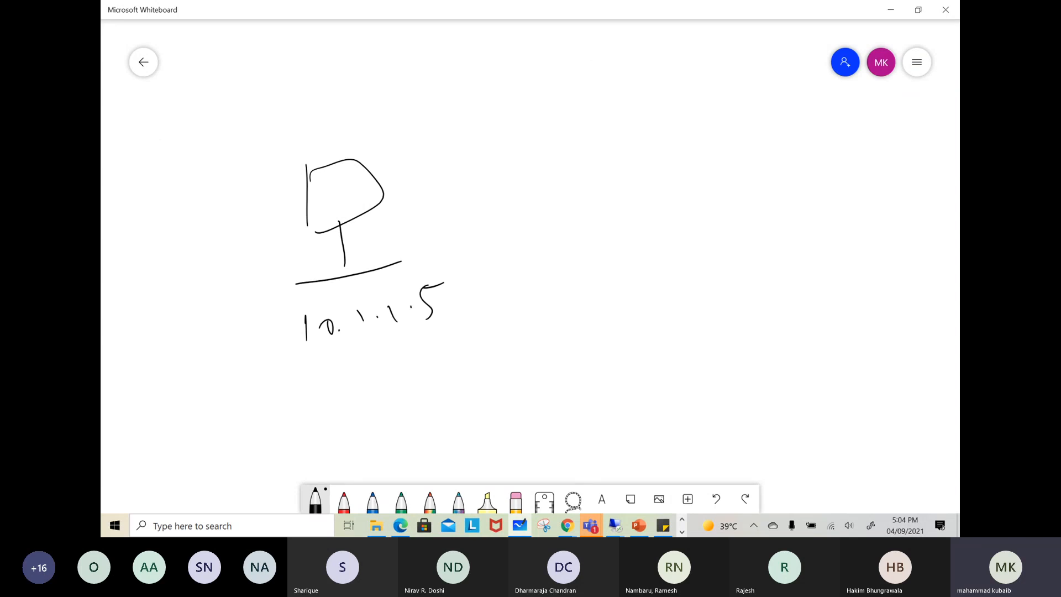
Draw a box labelled AF for Azure Firewall, away from the virtual machine, and scribble an IP address above it
{"action": "left_click_drag", "start_coordinate": [600, 116], "coordinate": [610, 182]}
{"action": "mouse_move", "coordinate": [595, 104]}
{"action": "left_mouse_down"}
{"action": "mouse_move", "coordinate": [604, 102]}
{"action": "mouse_move", "coordinate": [624, 202]}
{"action": "mouse_move", "coordinate": [634, 138]}
{"action": "mouse_move", "coordinate": [647, 159]}
{"action": "left_mouse_up"}
{"action": "left_click_drag", "start_coordinate": [633, 158], "coordinate": [655, 145]}
{"action": "left_click_drag", "start_coordinate": [661, 51], "coordinate": [663, 71]}
{"action": "left_click_drag", "start_coordinate": [666, 55], "coordinate": [684, 72]}
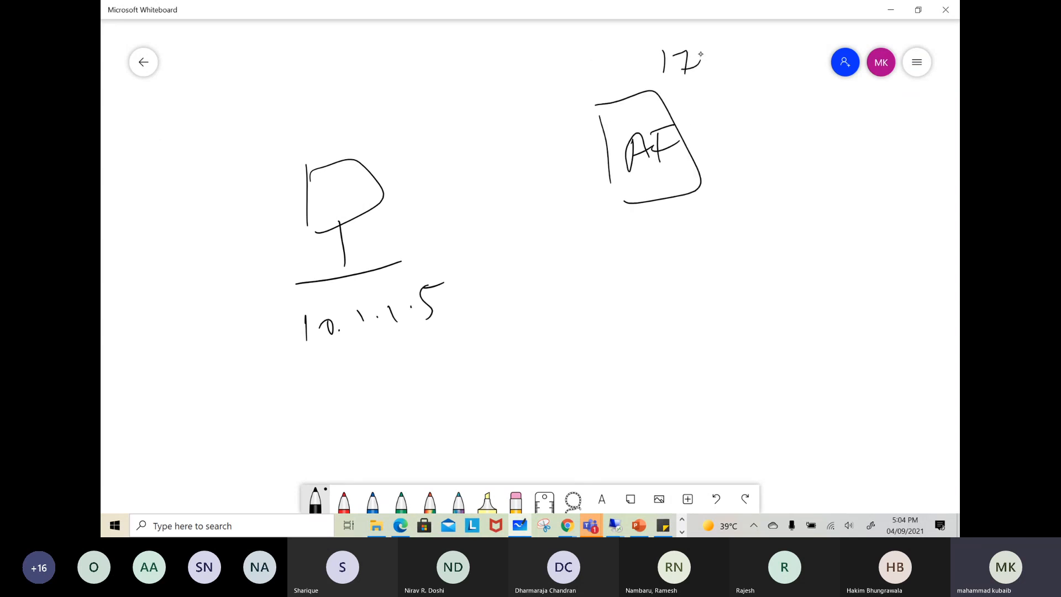
{"action": "left_click_drag", "start_coordinate": [731, 57], "coordinate": [736, 56]}
{"action": "left_click_drag", "start_coordinate": [758, 37], "coordinate": [747, 61]}
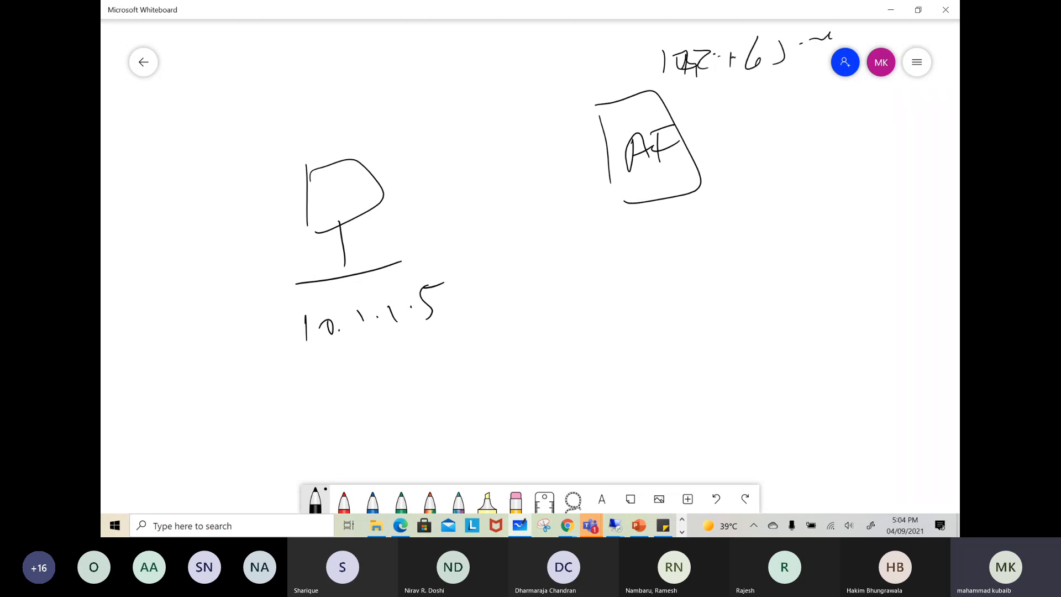
Draw a second computer below the firewall box, circle it, and write a short label beside it
{"action": "left_click_drag", "start_coordinate": [744, 345], "coordinate": [753, 391]}
{"action": "mouse_move", "coordinate": [744, 347]}
{"action": "left_mouse_down"}
{"action": "mouse_move", "coordinate": [794, 351]}
{"action": "mouse_move", "coordinate": [770, 393]}
{"action": "left_mouse_up"}
{"action": "mouse_move", "coordinate": [788, 383]}
{"action": "left_mouse_down"}
{"action": "mouse_move", "coordinate": [810, 404]}
{"action": "mouse_move", "coordinate": [835, 409]}
{"action": "left_mouse_up"}
{"action": "left_click_drag", "start_coordinate": [779, 305], "coordinate": [790, 311]}
{"action": "left_click_drag", "start_coordinate": [711, 341], "coordinate": [851, 338]}
{"action": "left_click_drag", "start_coordinate": [743, 315], "coordinate": [850, 338]}
{"action": "mouse_move", "coordinate": [885, 319]}
{"action": "left_mouse_down"}
{"action": "mouse_move", "coordinate": [895, 337]}
{"action": "mouse_move", "coordinate": [925, 319]}
{"action": "left_mouse_up"}
Scribble a bracketed public IP under 10.1.1.5 and draw an arrow to it from the circled computer
{"action": "left_click_drag", "start_coordinate": [381, 367], "coordinate": [423, 370]}
{"action": "left_click_drag", "start_coordinate": [314, 365], "coordinate": [319, 405]}
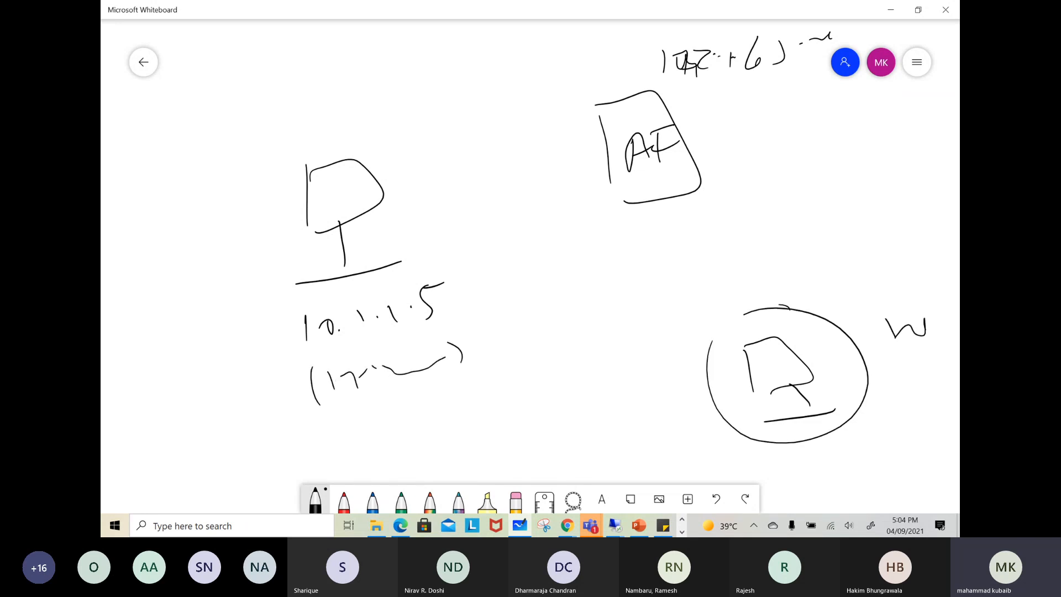
{"action": "left_click_drag", "start_coordinate": [774, 381], "coordinate": [458, 360]}
{"action": "left_click_drag", "start_coordinate": [635, 355], "coordinate": [650, 386]}
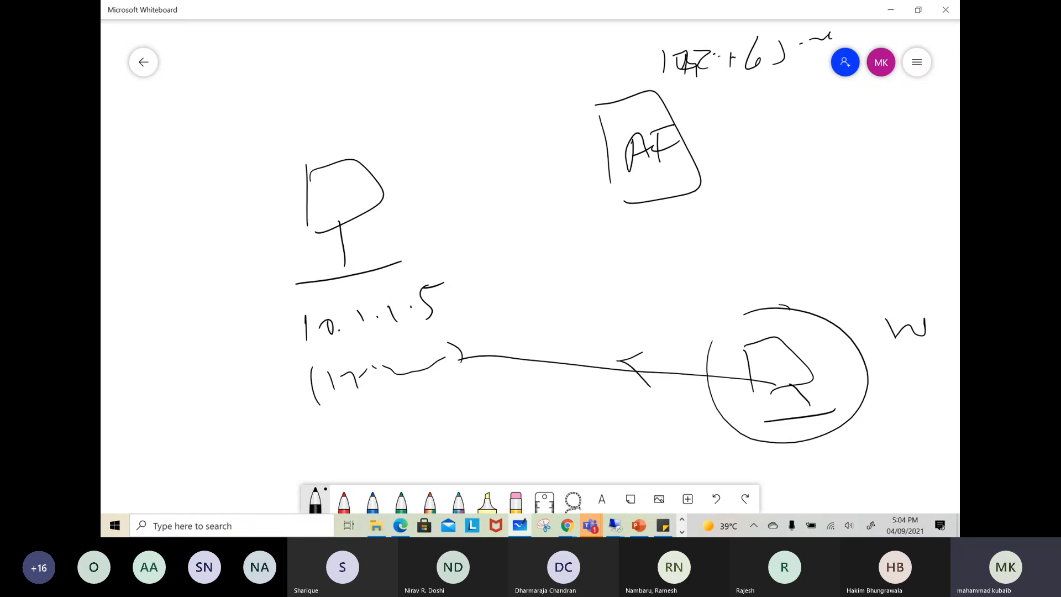
Cross out the virtual machine's bracketed public IP with several strokes
{"action": "left_click_drag", "start_coordinate": [463, 324], "coordinate": [332, 414]}
{"action": "left_click_drag", "start_coordinate": [295, 371], "coordinate": [482, 411]}
{"action": "left_click_drag", "start_coordinate": [316, 394], "coordinate": [489, 368]}
{"action": "mouse_move", "coordinate": [381, 349]}
{"action": "left_mouse_down"}
{"action": "mouse_move", "coordinate": [389, 417]}
{"action": "mouse_move", "coordinate": [405, 395]}
{"action": "left_mouse_up"}
{"action": "left_click_drag", "start_coordinate": [439, 342], "coordinate": [423, 388]}
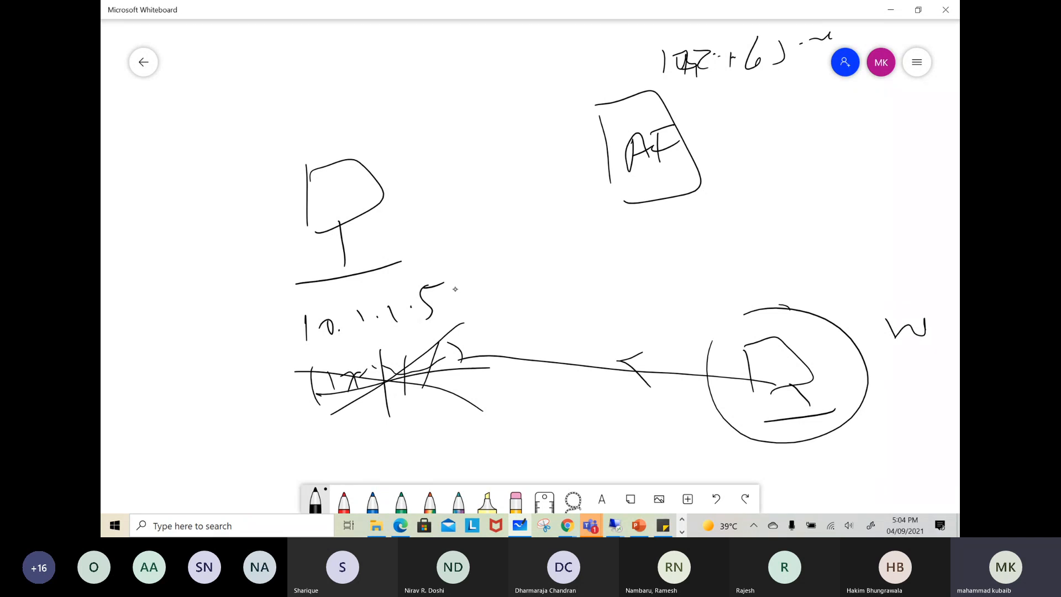
Draw arrows linking the circled computer to the firewall's IP and that IP to 10.1.1.5, and outline the private IP
{"action": "left_click_drag", "start_coordinate": [469, 260], "coordinate": [643, 67]}
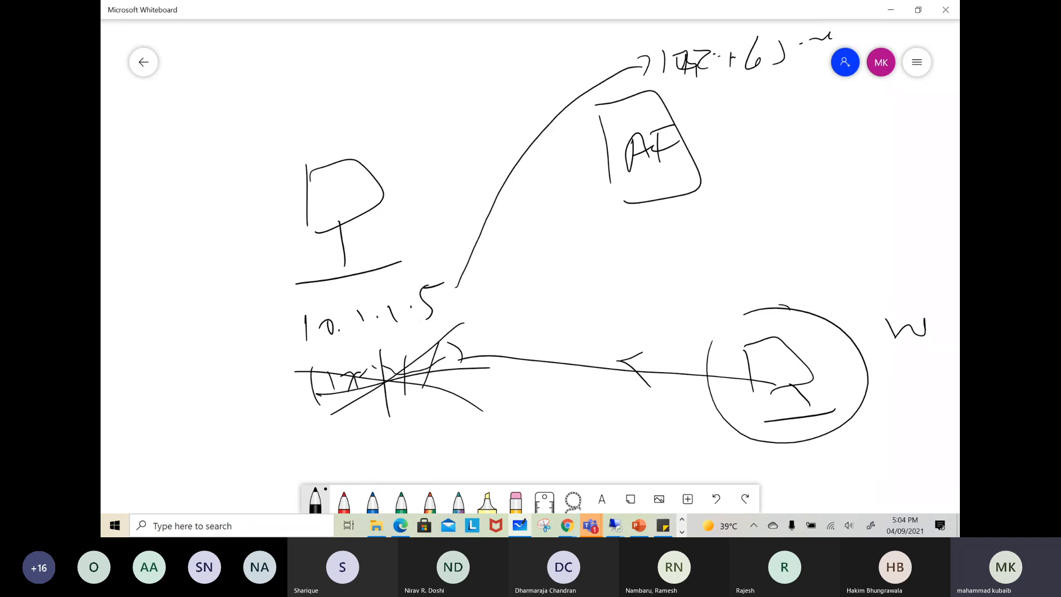
{"action": "left_click_drag", "start_coordinate": [456, 269], "coordinate": [481, 277]}
{"action": "mouse_move", "coordinate": [838, 321]}
{"action": "left_mouse_down"}
{"action": "mouse_move", "coordinate": [841, 336]}
{"action": "mouse_move", "coordinate": [831, 252]}
{"action": "mouse_move", "coordinate": [782, 112]}
{"action": "mouse_move", "coordinate": [804, 130]}
{"action": "left_mouse_up"}
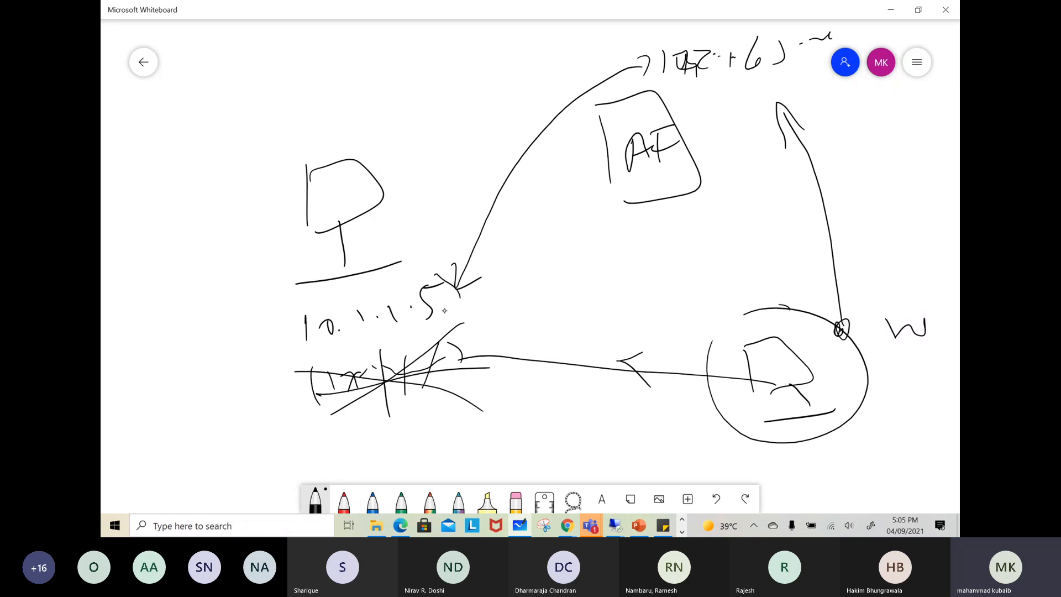
{"action": "mouse_move", "coordinate": [294, 309]}
{"action": "left_mouse_down"}
{"action": "mouse_move", "coordinate": [292, 351]}
{"action": "mouse_move", "coordinate": [476, 307]}
{"action": "mouse_move", "coordinate": [255, 388]}
{"action": "mouse_move", "coordinate": [233, 340]}
{"action": "left_mouse_up"}
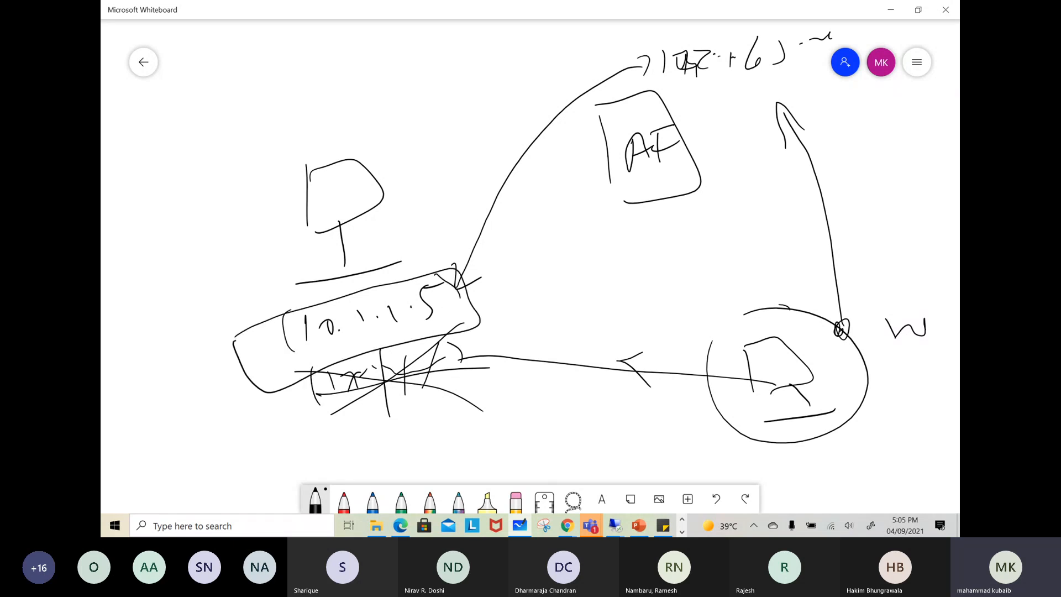
{"action": "left_click_drag", "start_coordinate": [334, 170], "coordinate": [453, 67]}
Return to the Azure portal in the browser and open testazfwvm's overview from the virtual machines list
{"action": "left_click", "coordinate": [615, 525]}
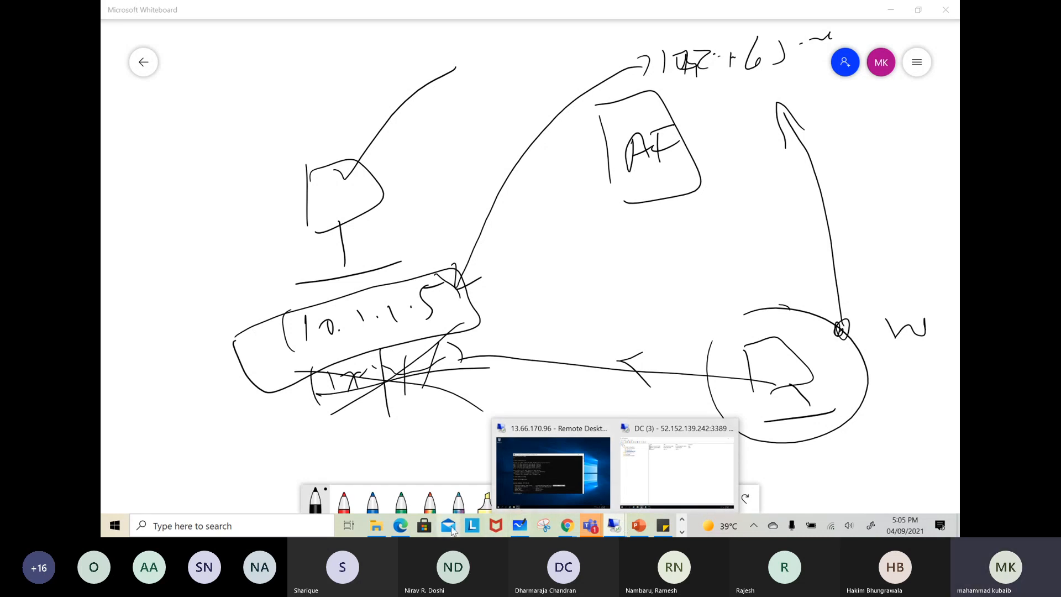
{"action": "mouse_move", "coordinate": [566, 530]}
{"action": "left_click", "coordinate": [497, 467]}
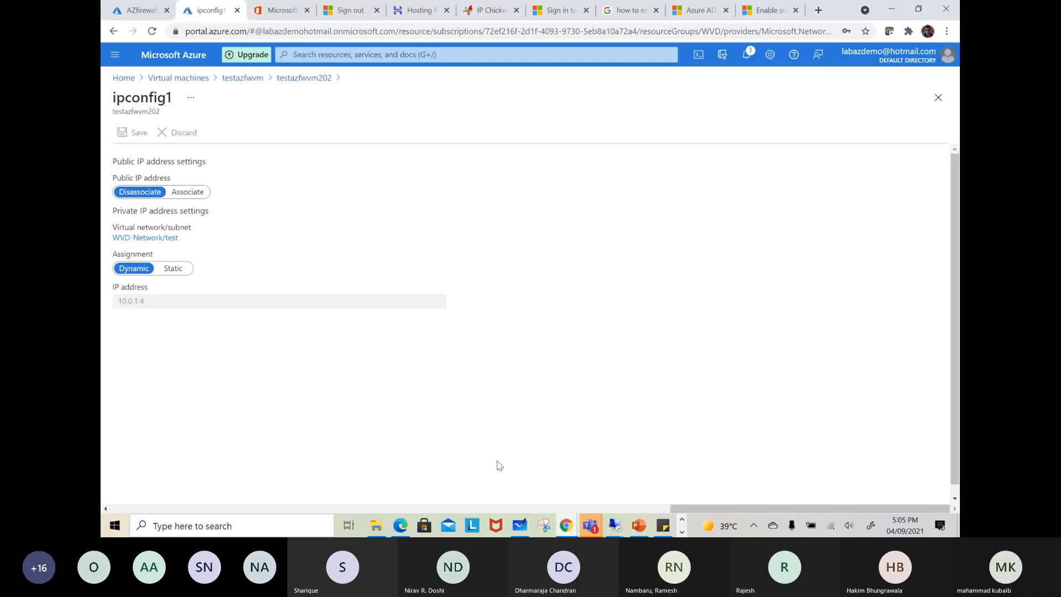
{"action": "scroll", "coordinate": [238, 422], "scroll_direction": "down", "scroll_amount": 1}
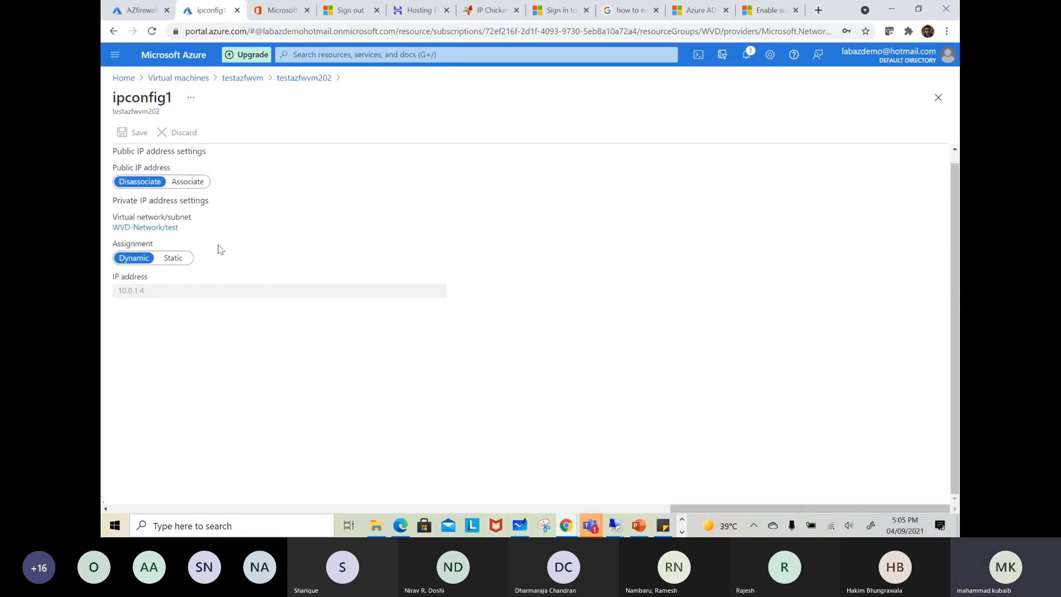
{"action": "left_click", "coordinate": [285, 77]}
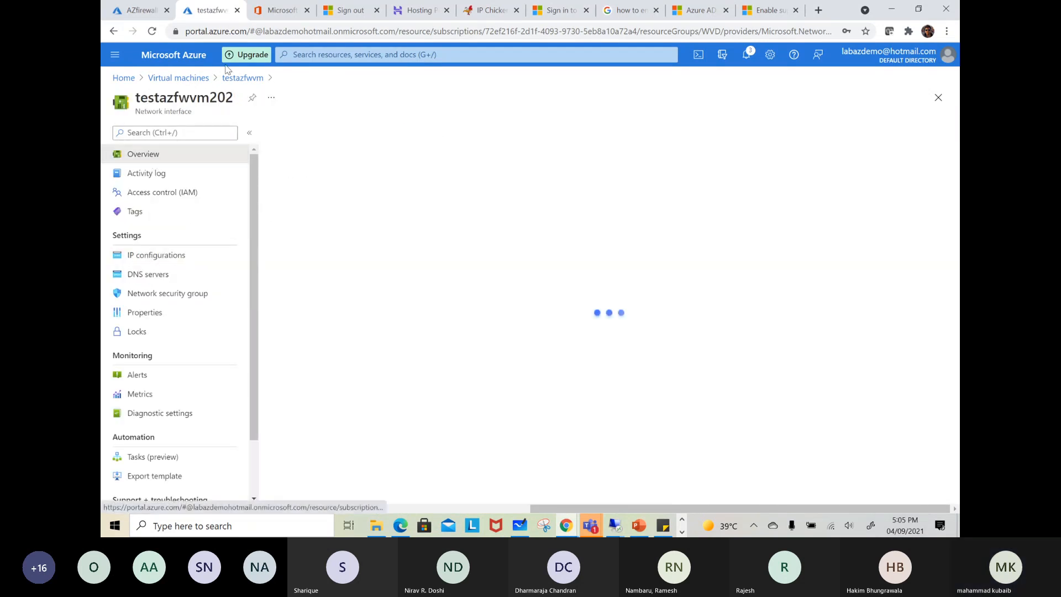
{"action": "left_click", "coordinate": [194, 78]}
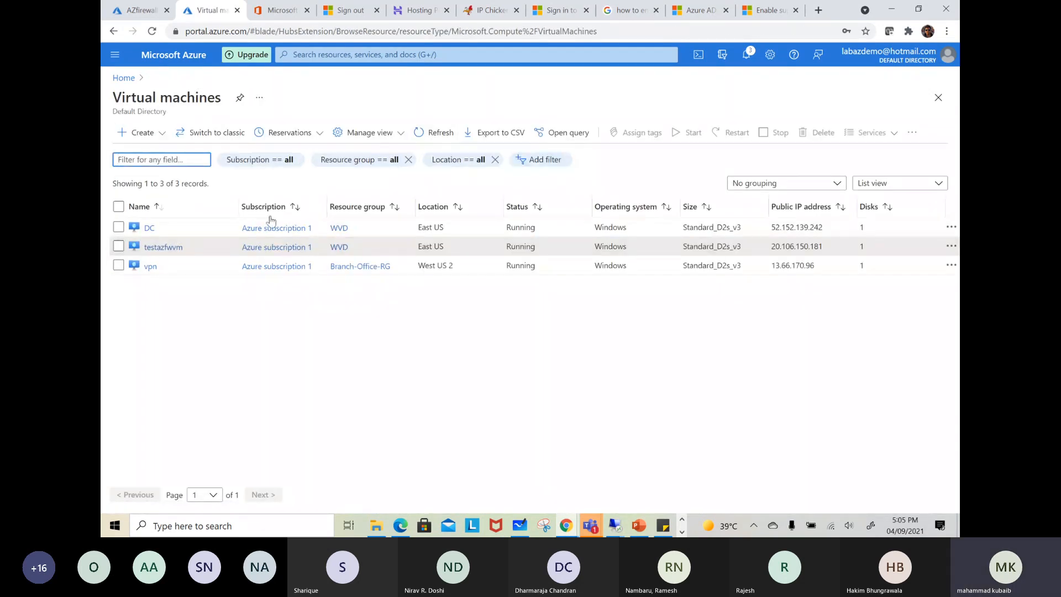
{"action": "left_click", "coordinate": [173, 247]}
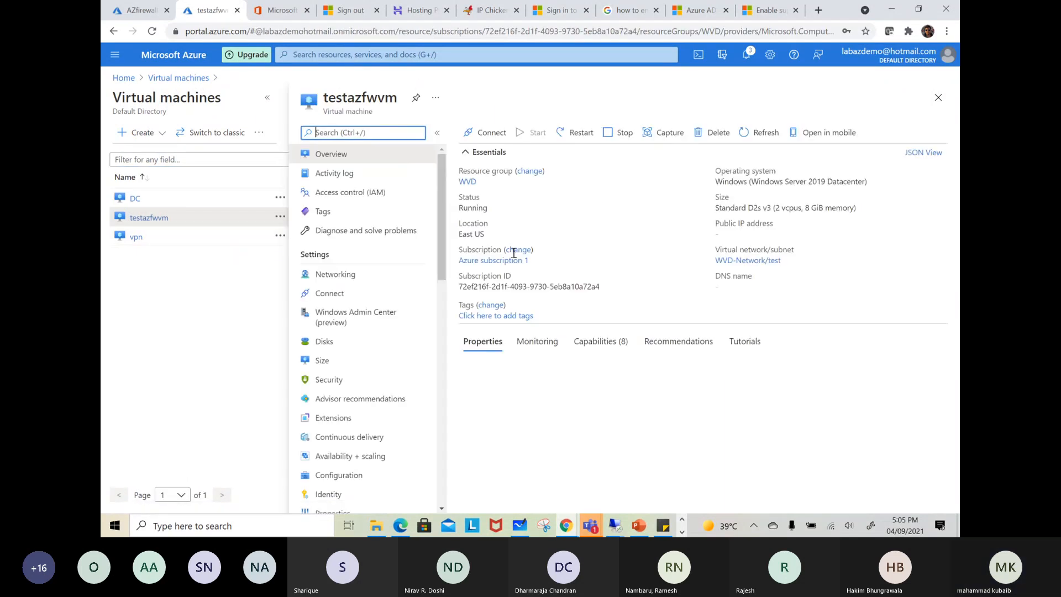
Copy testazfwvm's private IP address and switch to the AZfirewall overview
{"action": "left_click_drag", "start_coordinate": [830, 429], "coordinate": [806, 430]}
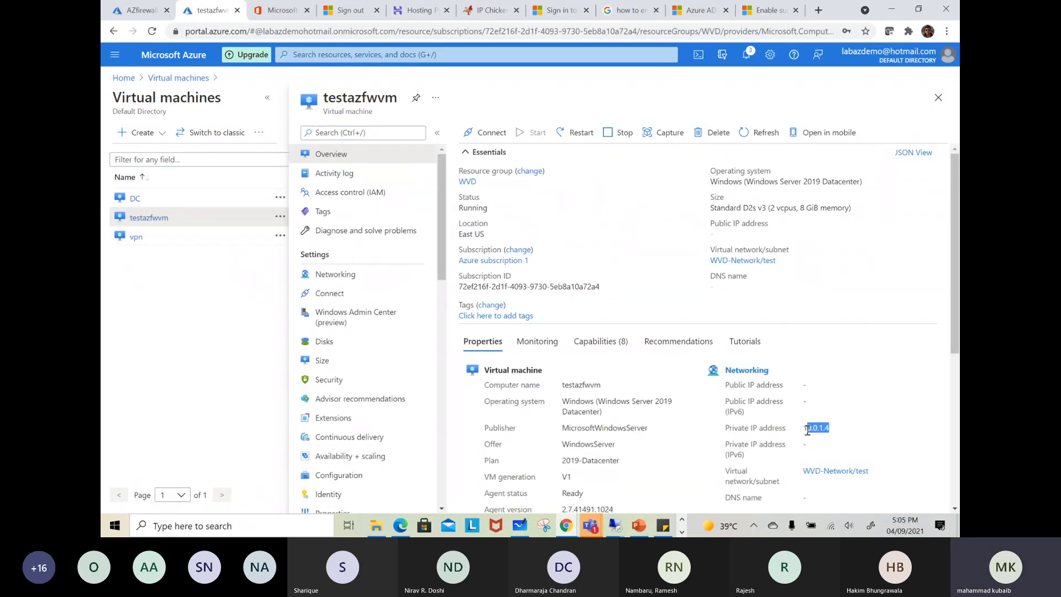
{"action": "right_click", "coordinate": [807, 430]}
{"action": "left_click", "coordinate": [823, 441]}
{"action": "left_click", "coordinate": [133, 17]}
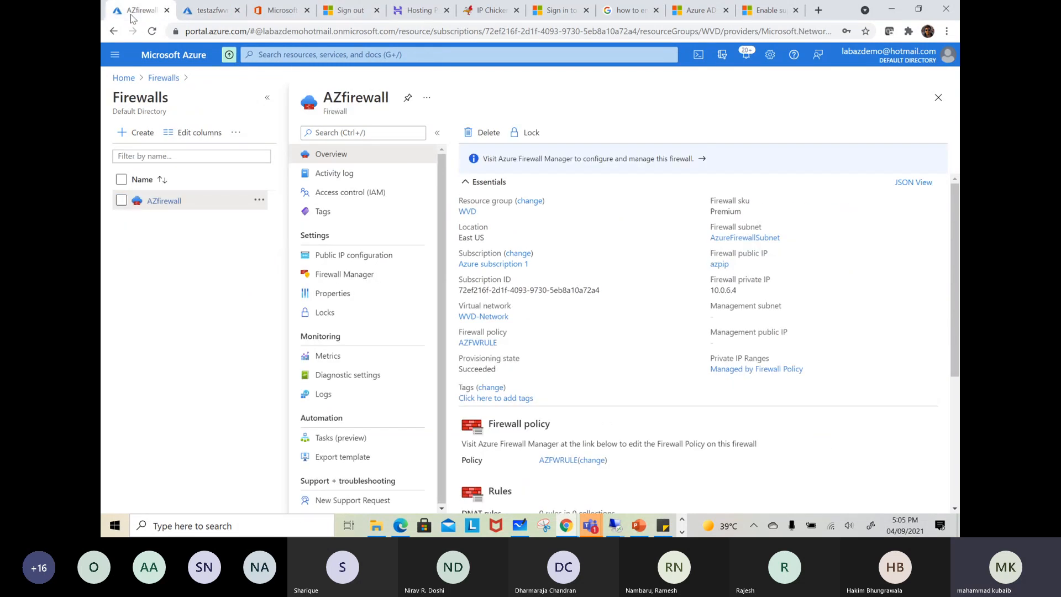
{"action": "scroll", "coordinate": [590, 299], "scroll_direction": "down", "scroll_amount": 3}
{"action": "left_click", "coordinate": [592, 281]}
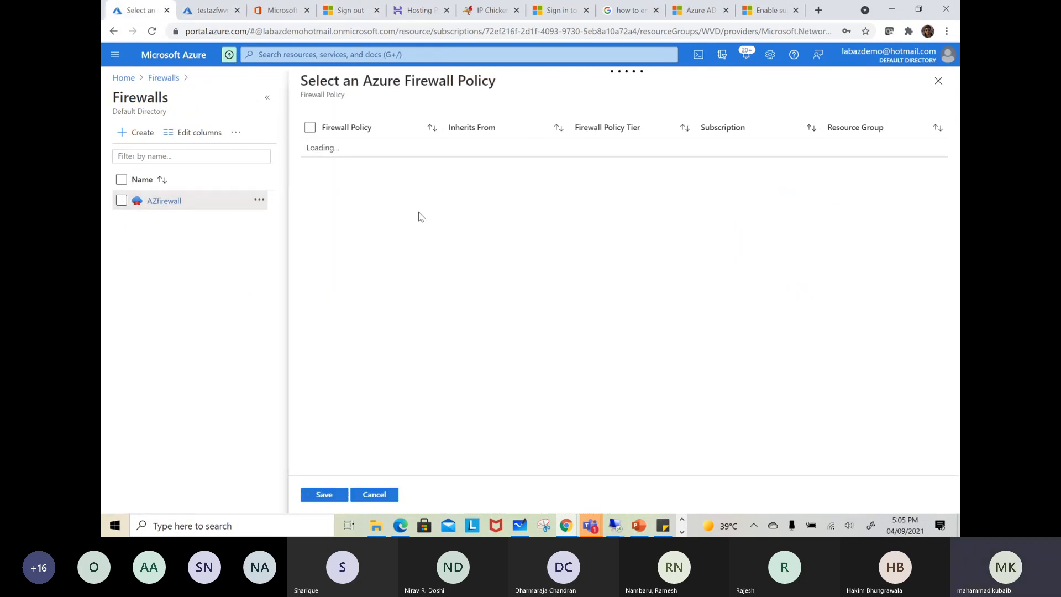
{"action": "left_click", "coordinate": [267, 97]}
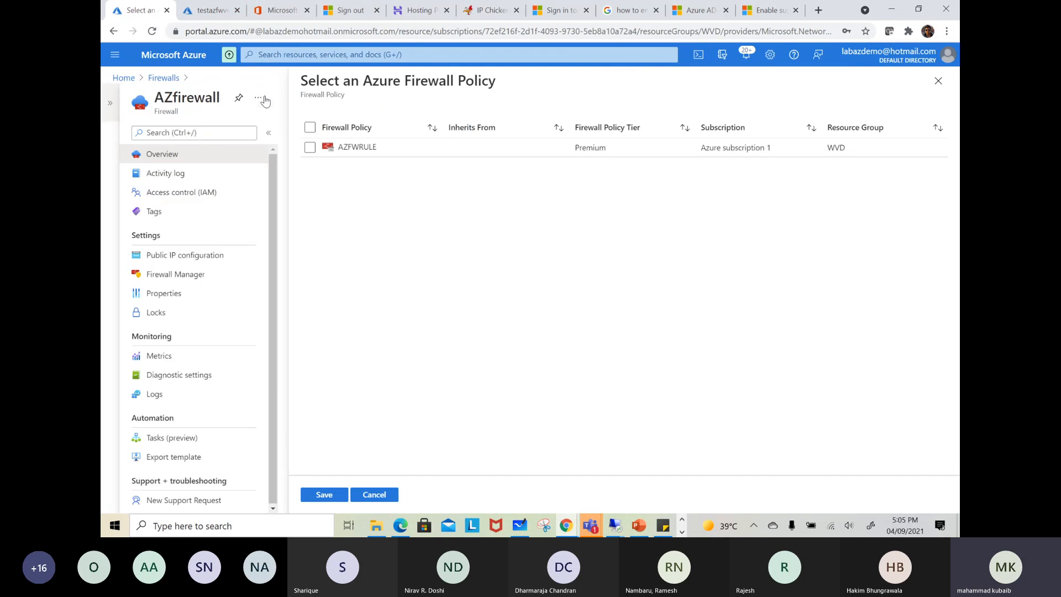
{"action": "left_click", "coordinate": [346, 144]}
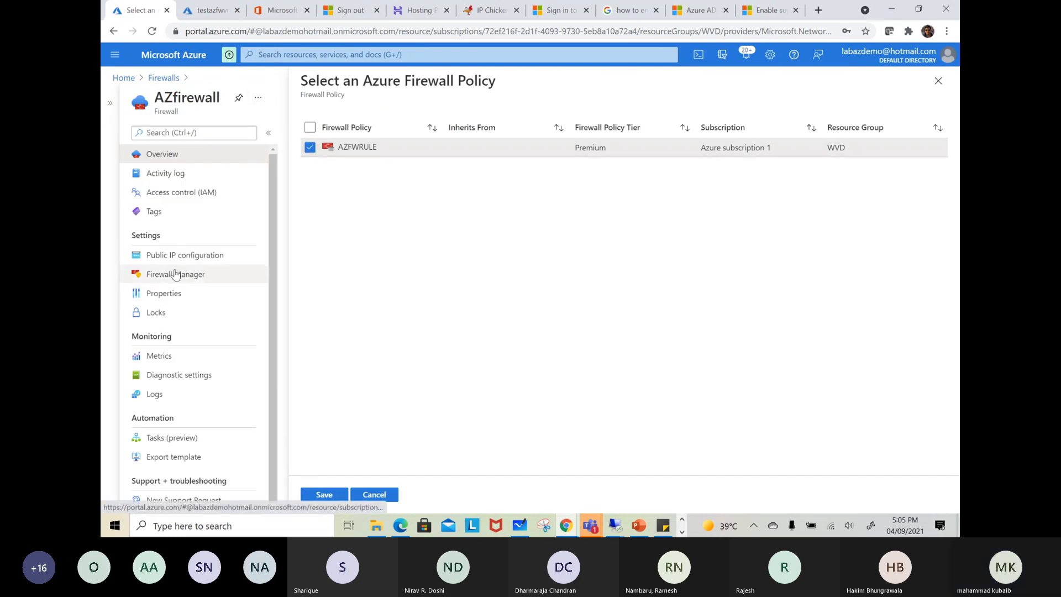
{"action": "left_click", "coordinate": [374, 495]}
{"action": "scroll", "coordinate": [396, 367], "scroll_direction": "up", "scroll_amount": 3}
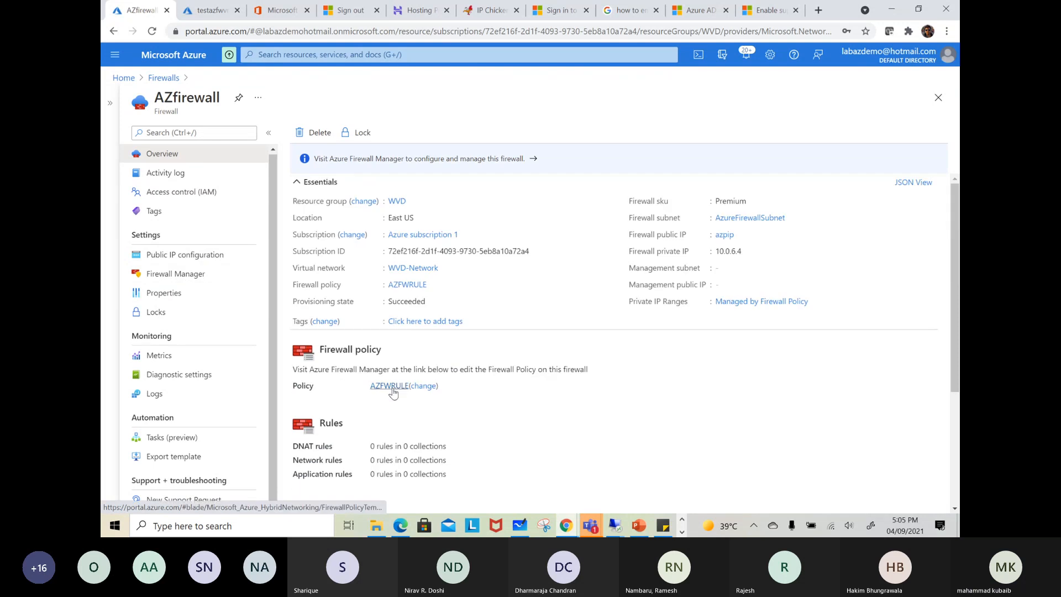
In the AZFWRULE policy's DNAT rules, start a rule collection named rdpallow with priority 100, keeping DefaultDnatRuleCollectionGroup
{"action": "left_click", "coordinate": [389, 386]}
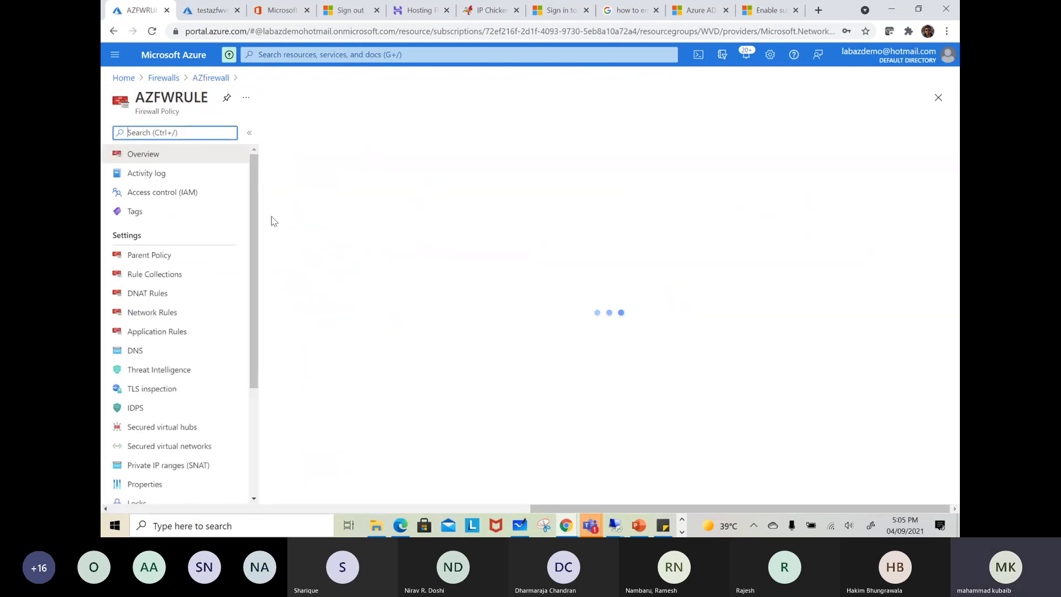
{"action": "left_click", "coordinate": [177, 296]}
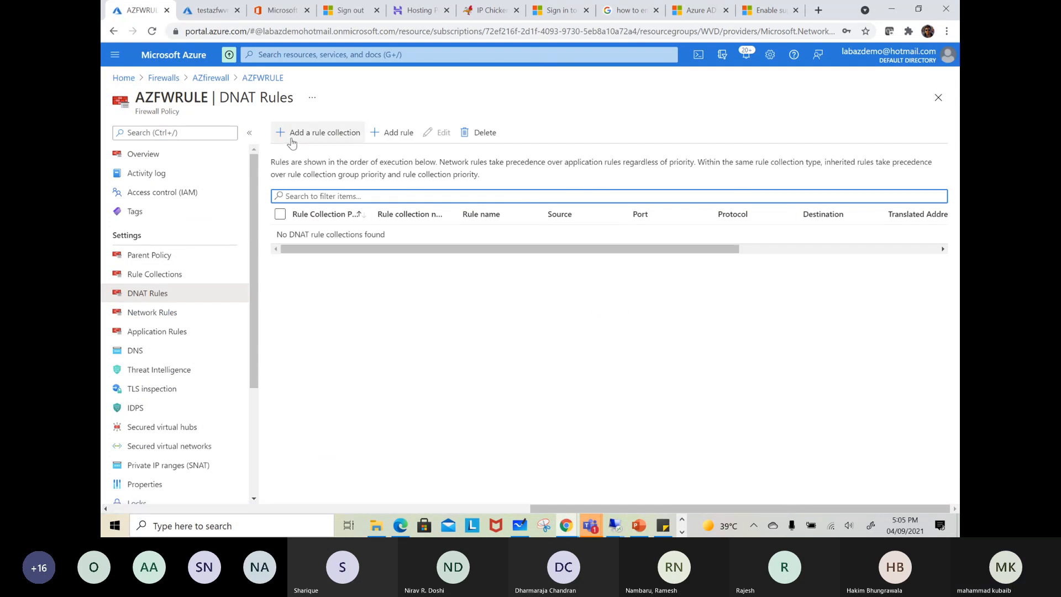
{"action": "left_click", "coordinate": [291, 135]}
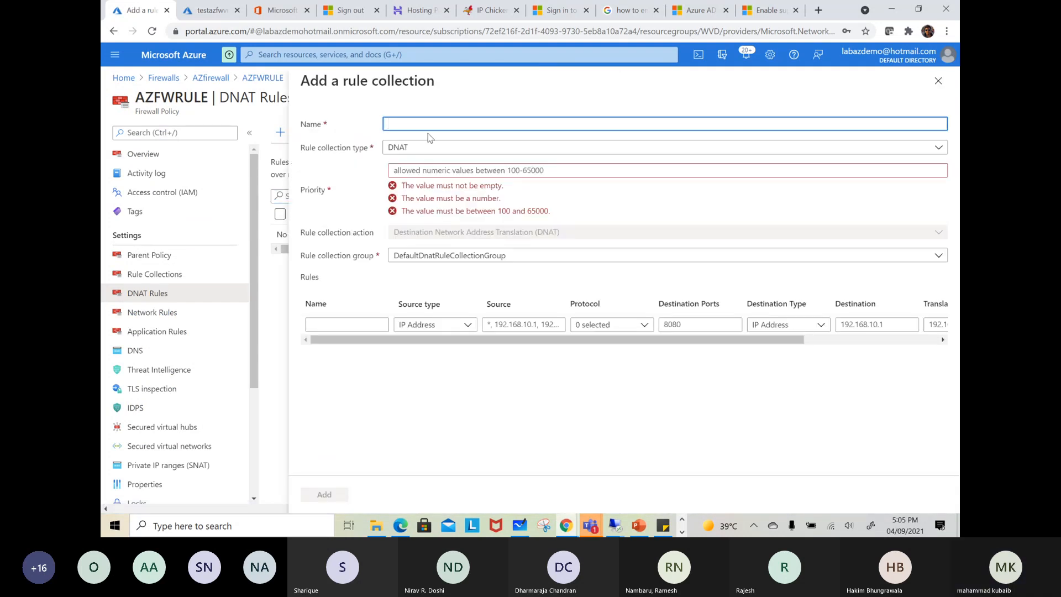
{"action": "type", "text": "rdpallow"}
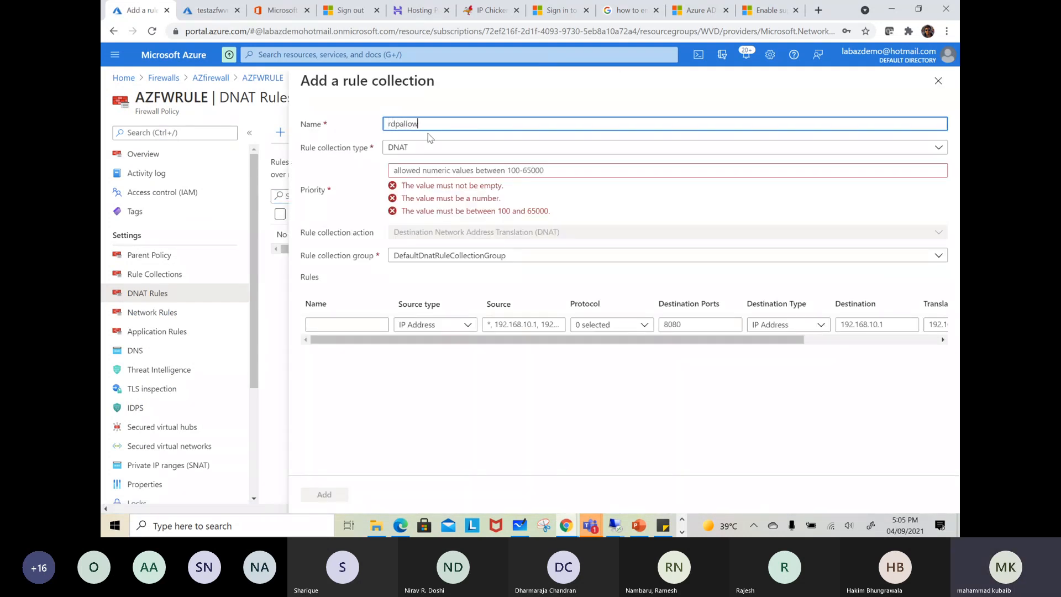
{"action": "left_click", "coordinate": [451, 168]}
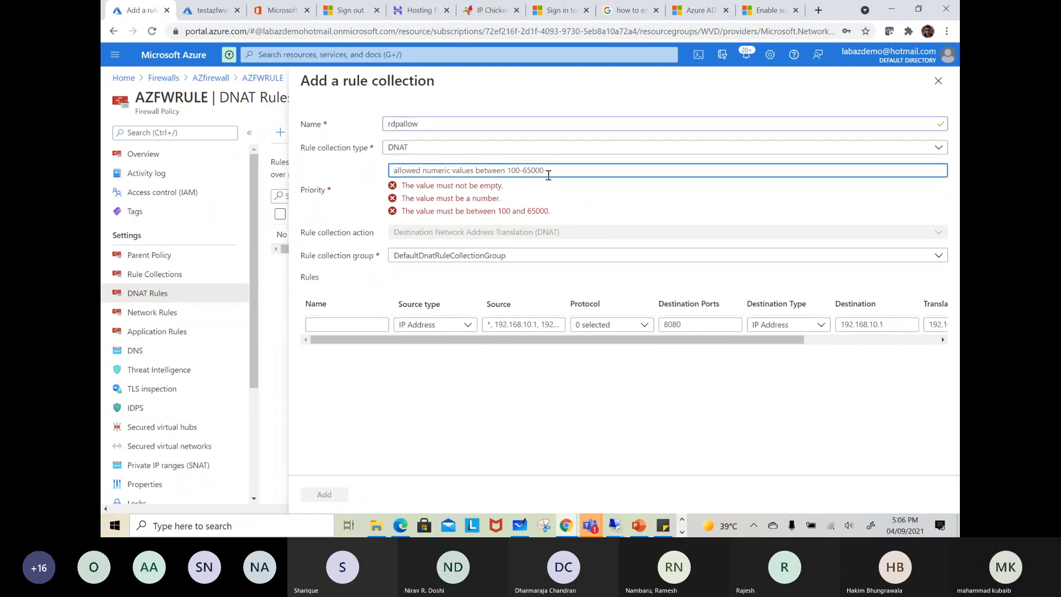
{"action": "type", "text": "100"}
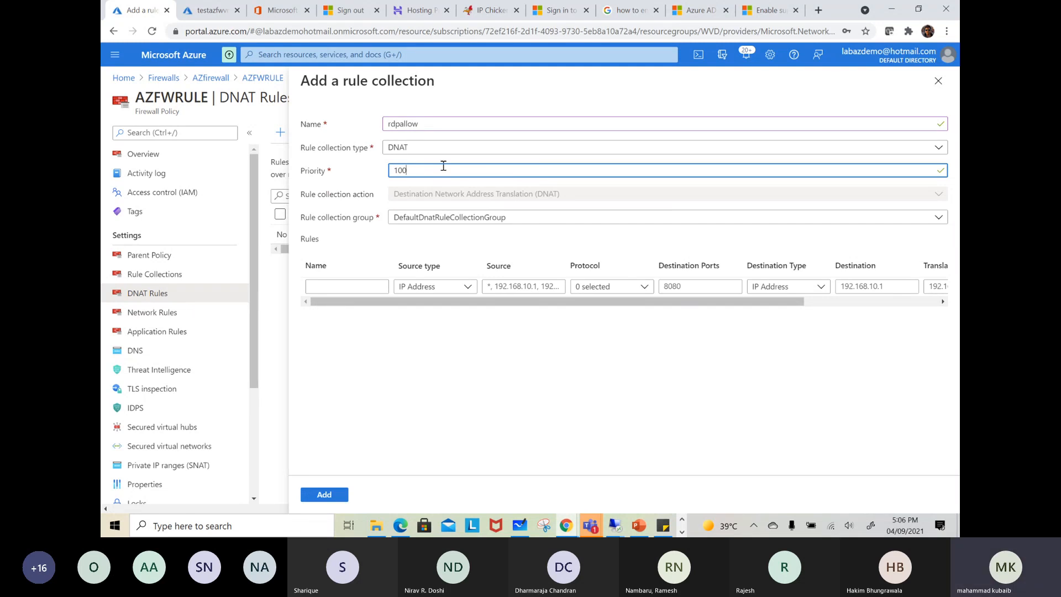
{"action": "left_click", "coordinate": [518, 221]}
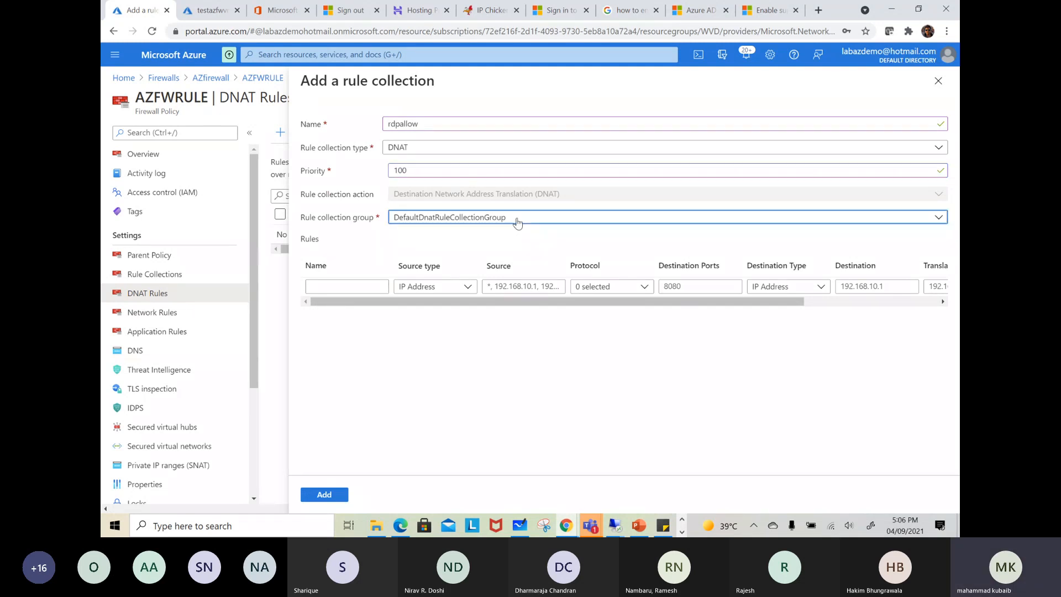
{"action": "left_click", "coordinate": [517, 221]}
{"action": "left_click", "coordinate": [327, 287]}
{"action": "type", "text": "rdp"}
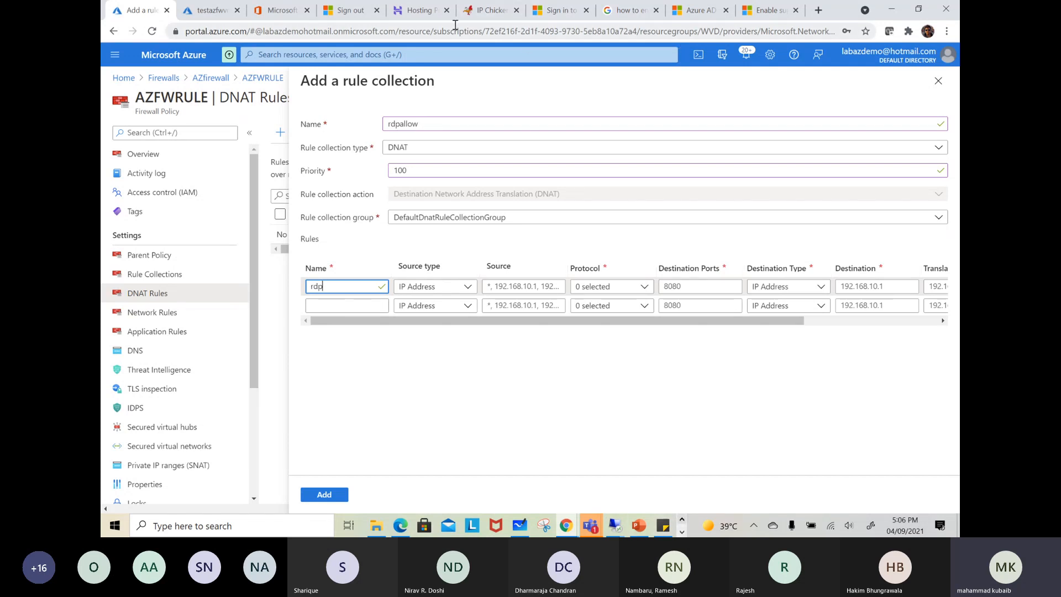
{"action": "left_click", "coordinate": [489, 10]}
{"action": "right_click", "coordinate": [556, 164]}
{"action": "left_click", "coordinate": [589, 171]}
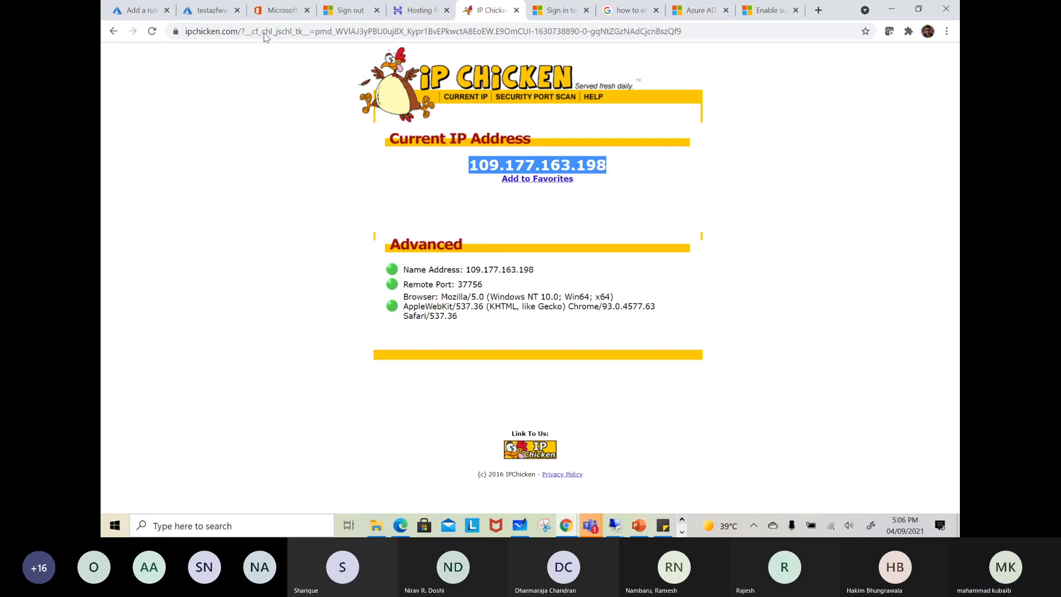
{"action": "left_click", "coordinate": [146, 16]}
{"action": "left_click", "coordinate": [517, 287]}
{"action": "key", "text": "ctrl+v"}
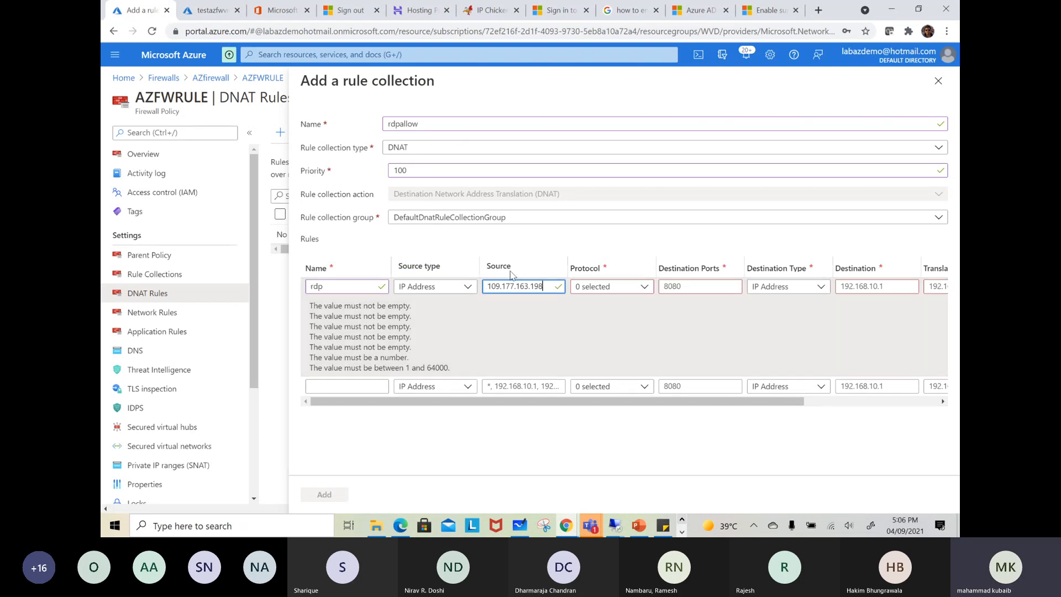
Set the rdp rule's protocol to TCP, its destination port to 3389 and its destination type to IP Address
{"action": "left_click", "coordinate": [645, 287]}
{"action": "left_click", "coordinate": [581, 303]}
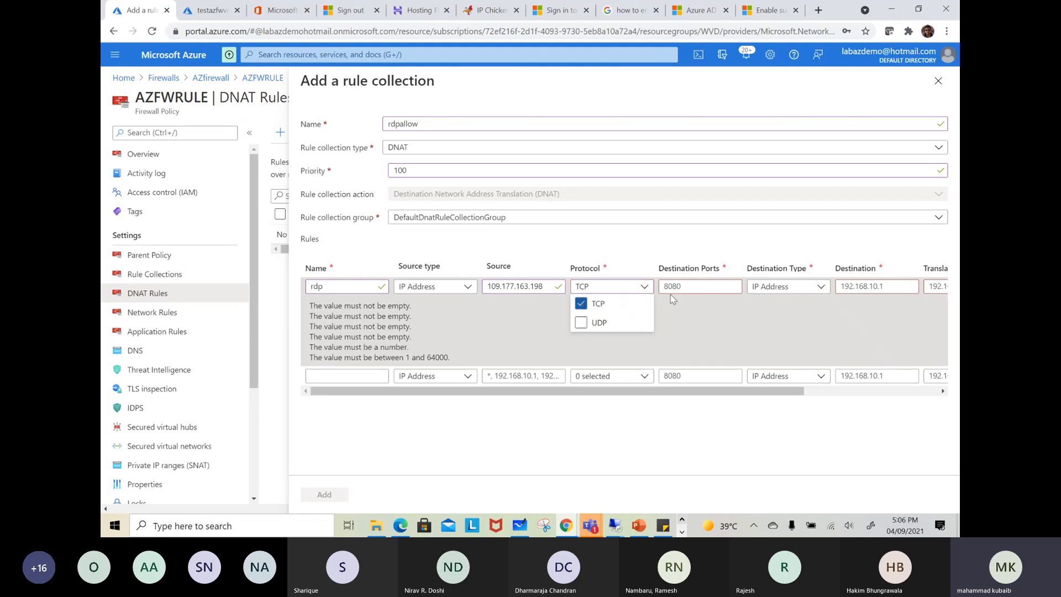
{"action": "left_click", "coordinate": [685, 285]}
{"action": "key", "text": "ctrl+a"}
{"action": "type", "text": "3"}
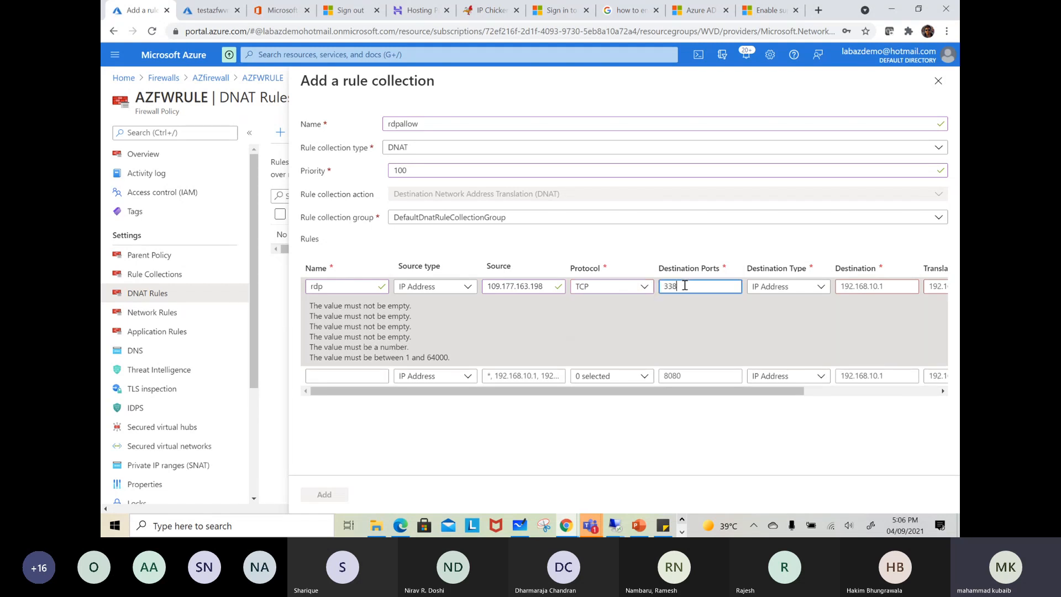
{"action": "left_click", "coordinate": [818, 287]}
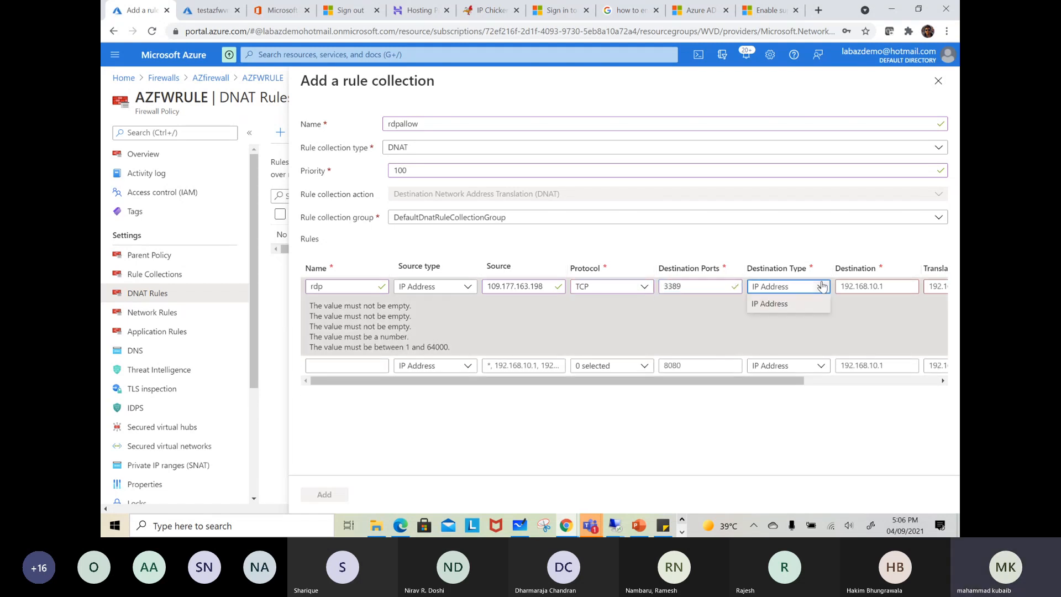
{"action": "left_click", "coordinate": [784, 304]}
{"action": "left_click_drag", "start_coordinate": [788, 380], "coordinate": [894, 381]}
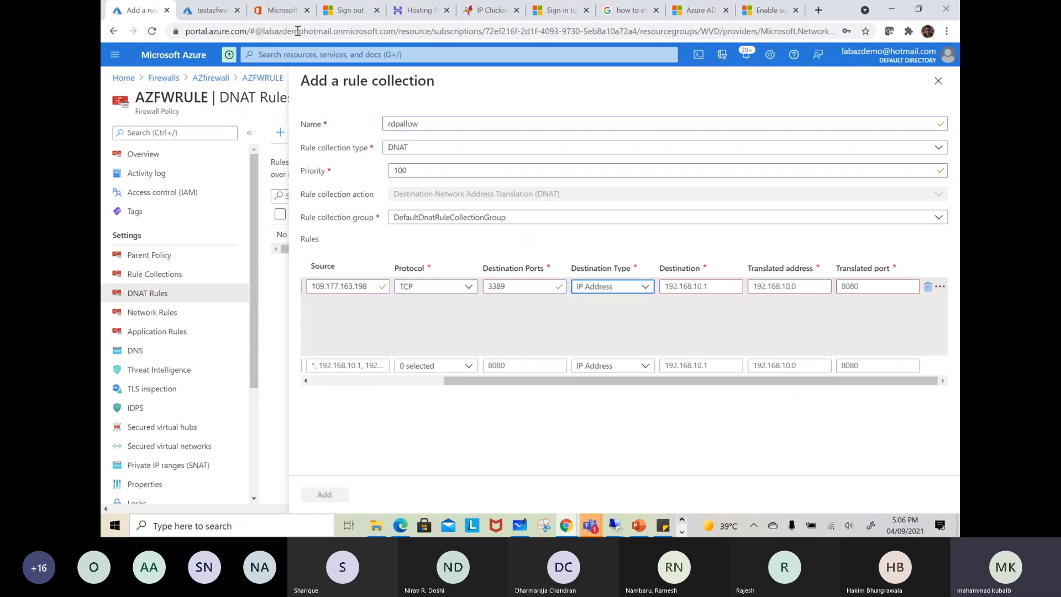
Copy AZfirewall's public IP address from azpip and enter it as the rdp rule's destination, 20.81.58.189
{"action": "left_click", "coordinate": [210, 10]}
{"action": "left_click", "coordinate": [285, 53]}
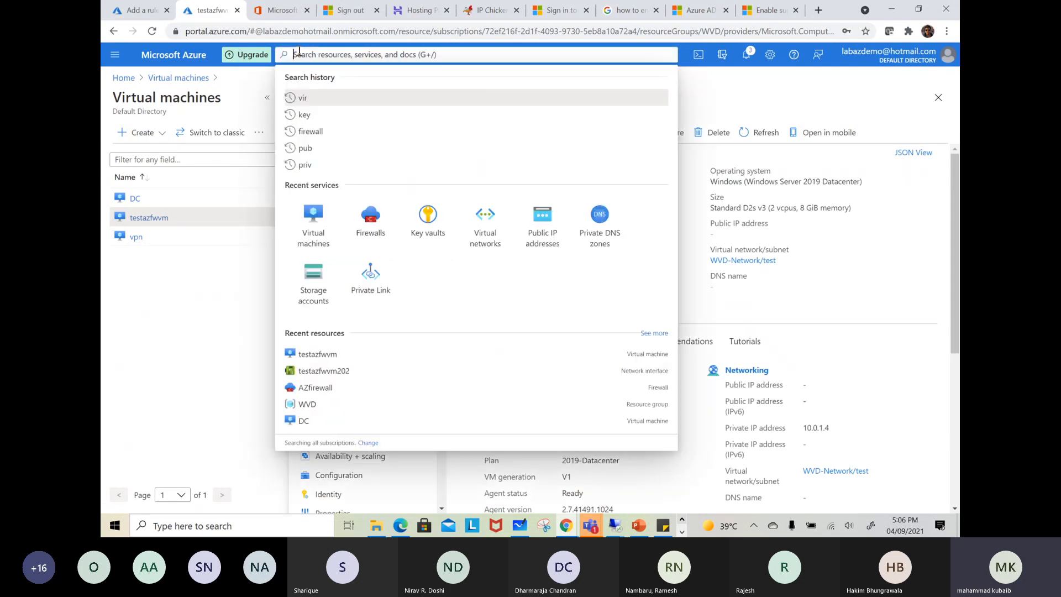
{"action": "left_click", "coordinate": [370, 218]}
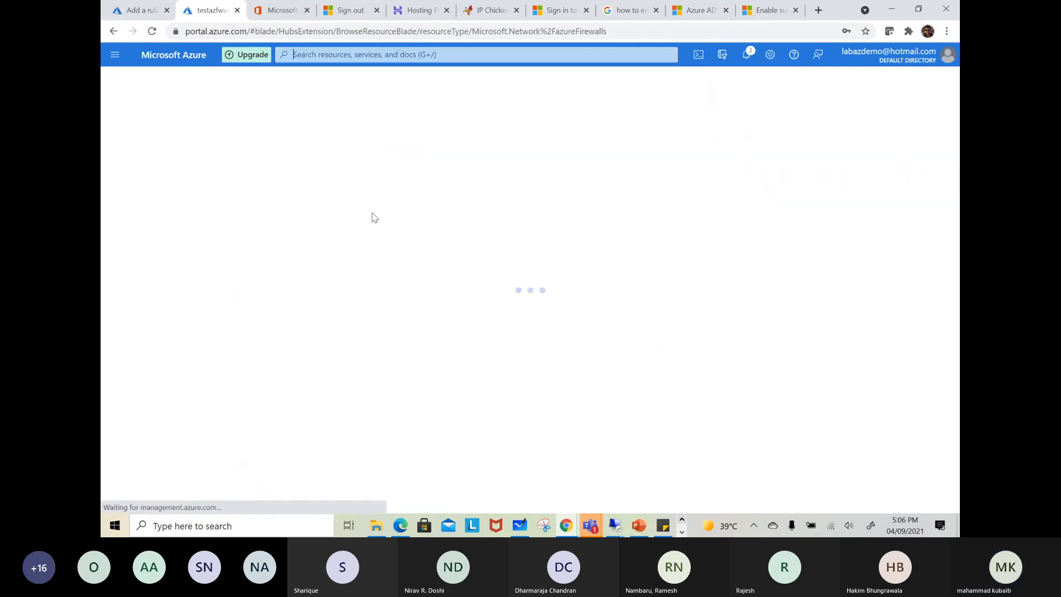
{"action": "left_click", "coordinate": [138, 10]}
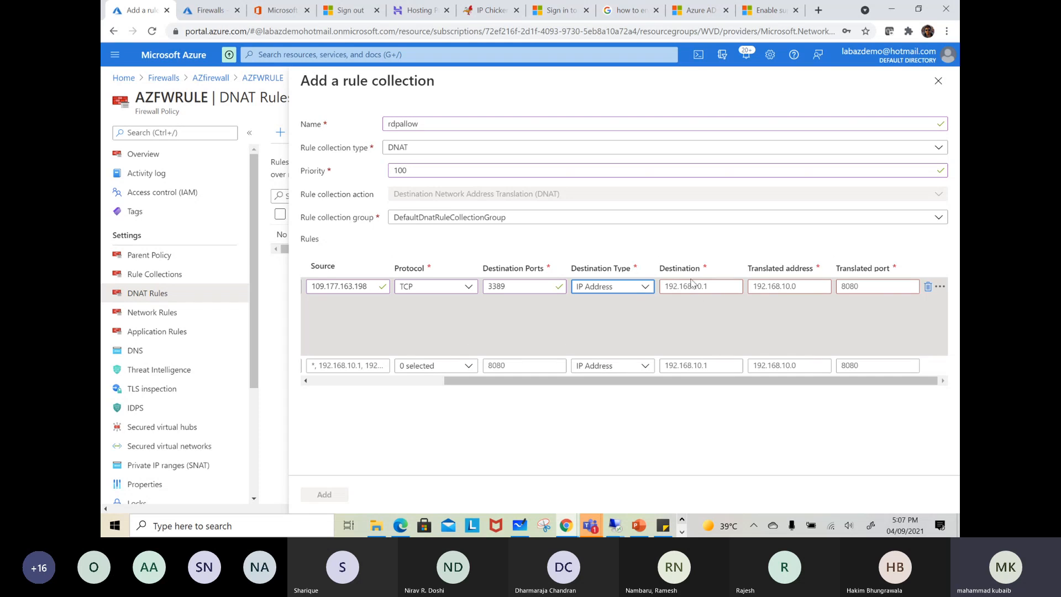
{"action": "left_click", "coordinate": [210, 10]}
{"action": "left_click", "coordinate": [164, 231]}
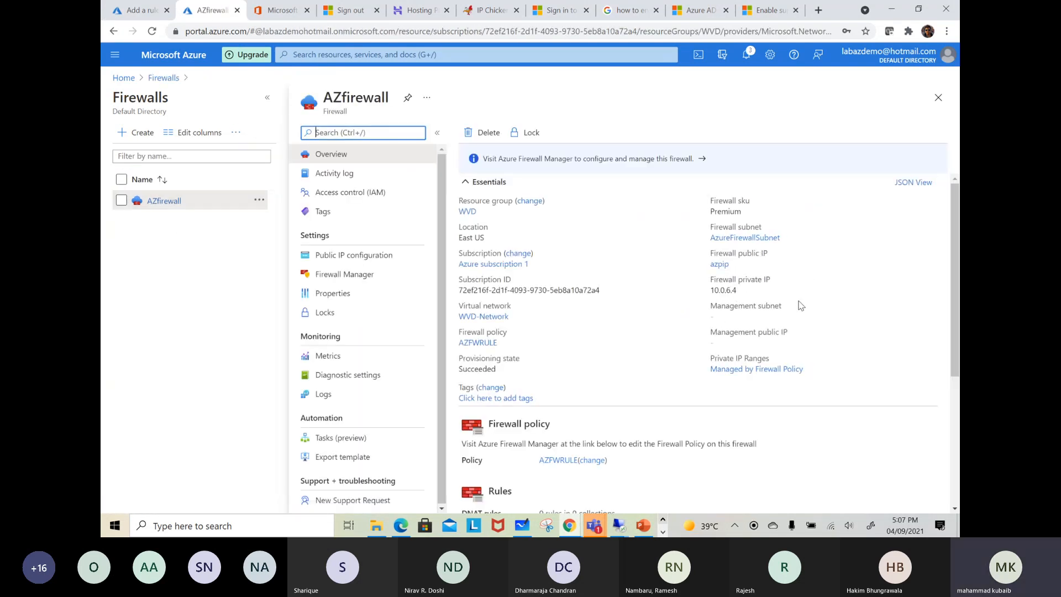
{"action": "left_click", "coordinate": [720, 265]}
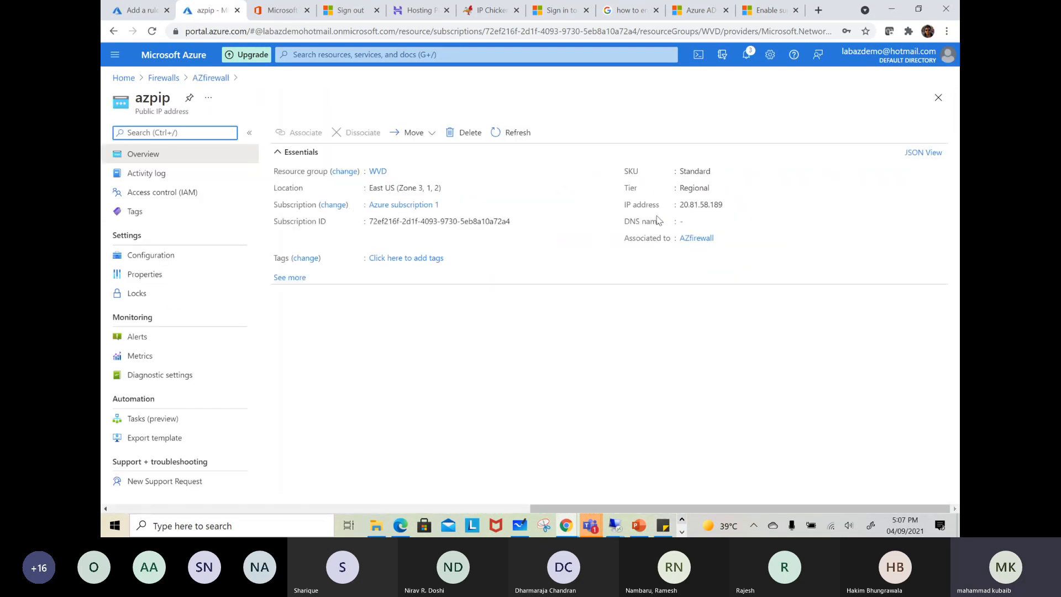
{"action": "left_click", "coordinate": [730, 205]}
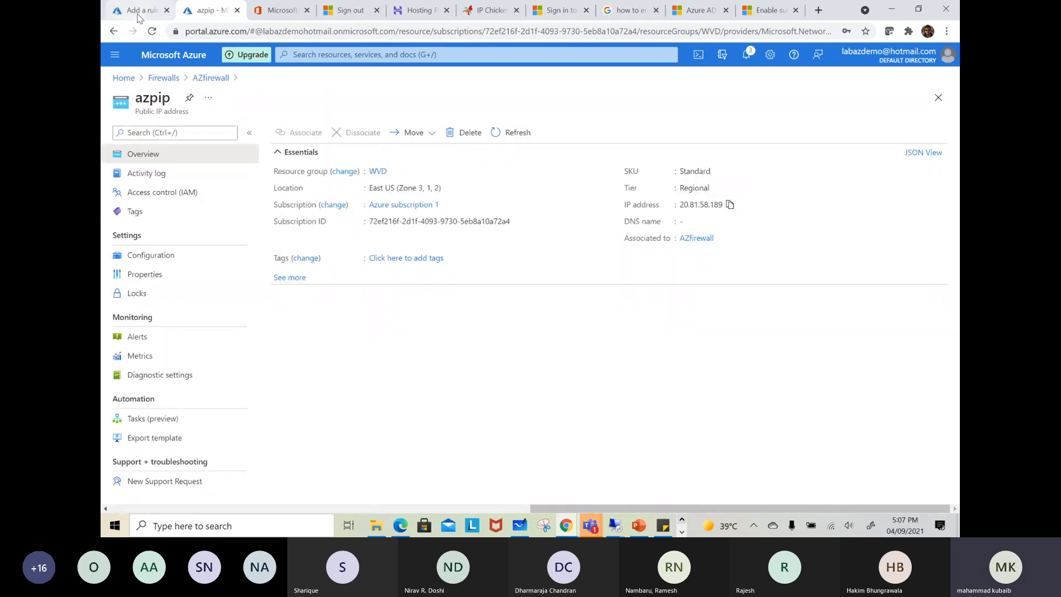
{"action": "left_click", "coordinate": [136, 12]}
{"action": "key", "text": "ctrl+a"}
{"action": "key", "text": "ctrl+v"}
Copy testazfwvm's private IP address from its overview and enter it as the rule's translated address, 10.0.1.4
{"action": "left_click", "coordinate": [768, 285]}
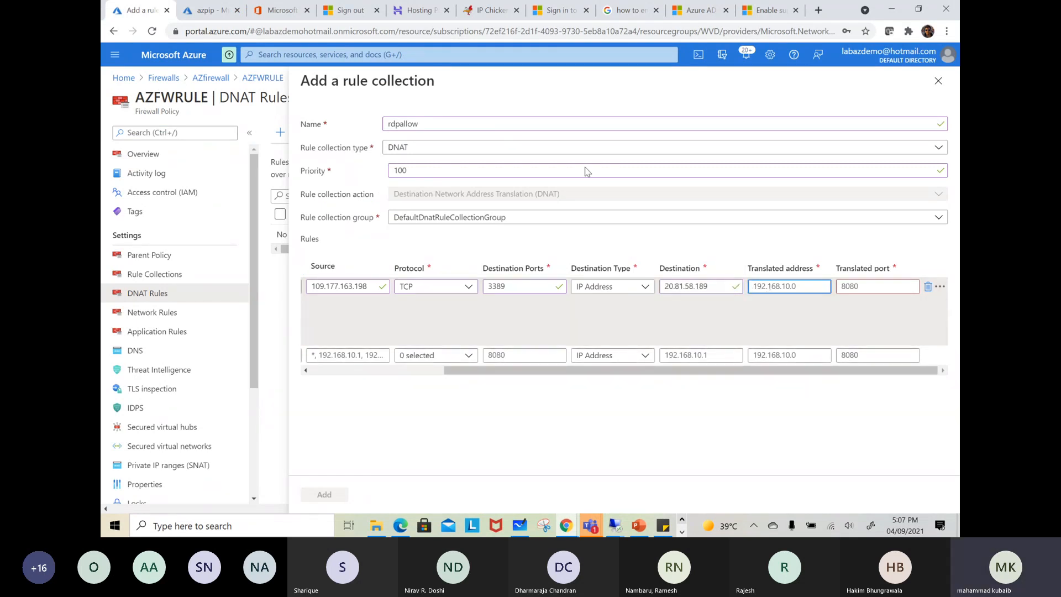
{"action": "left_click", "coordinate": [209, 10]}
{"action": "left_click", "coordinate": [323, 55]}
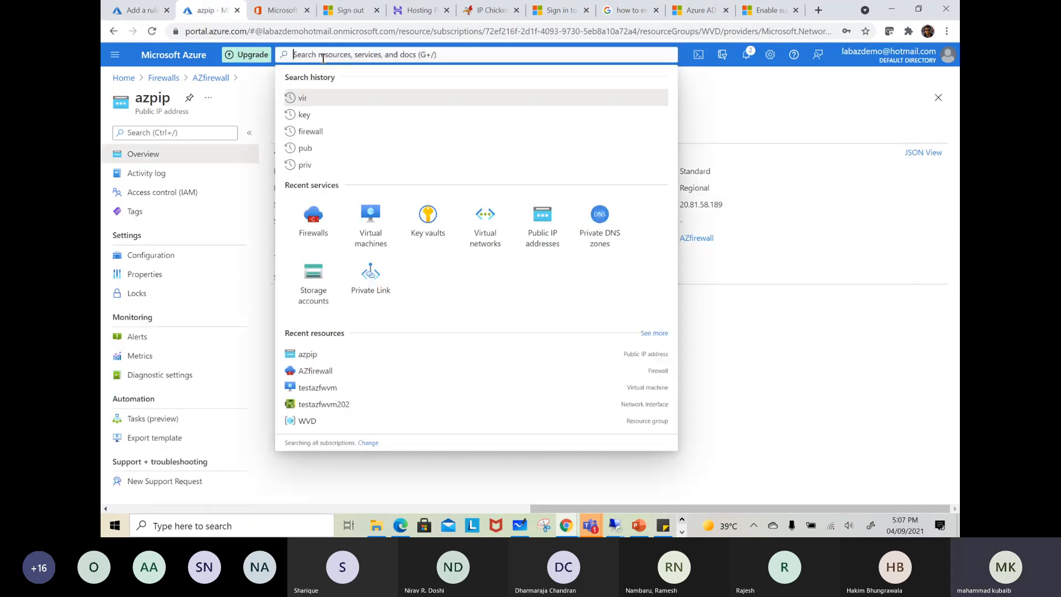
{"action": "left_click", "coordinate": [368, 219]}
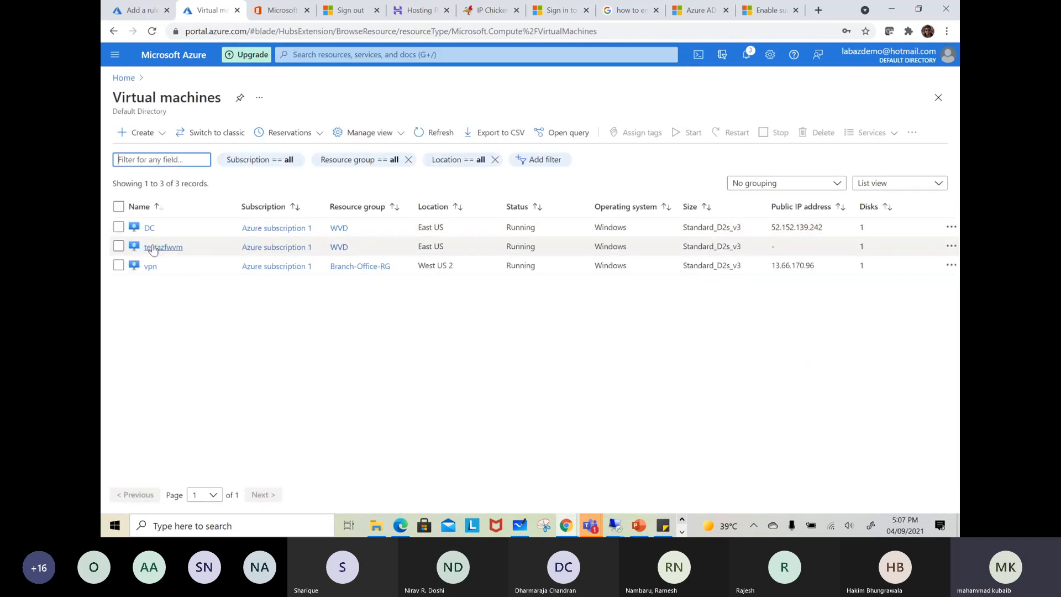
{"action": "left_click", "coordinate": [157, 247]}
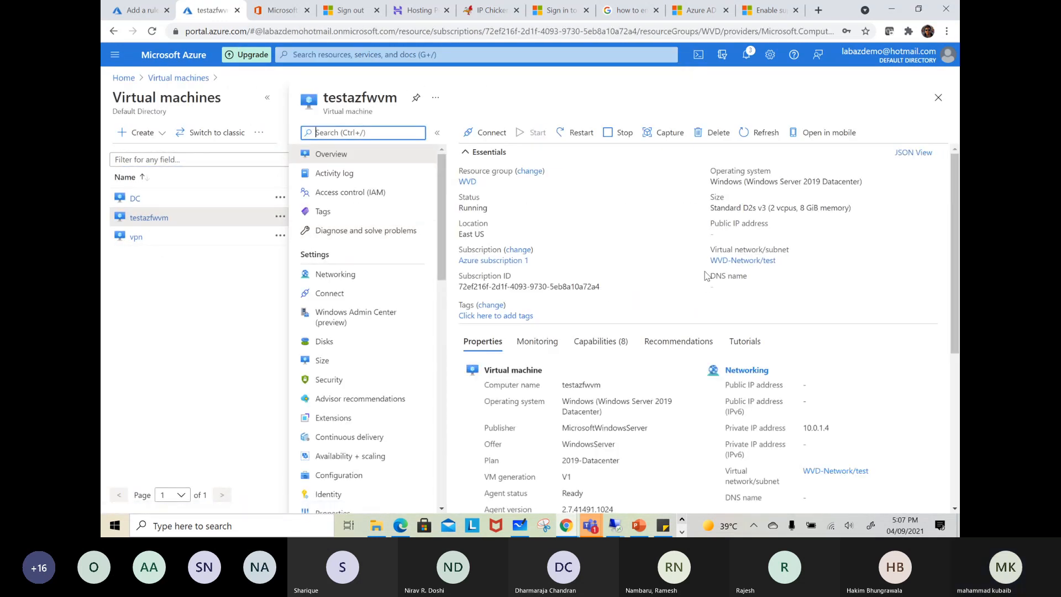
{"action": "left_click_drag", "start_coordinate": [831, 429], "coordinate": [804, 430]}
{"action": "right_click", "coordinate": [804, 430]}
{"action": "left_click", "coordinate": [823, 441]}
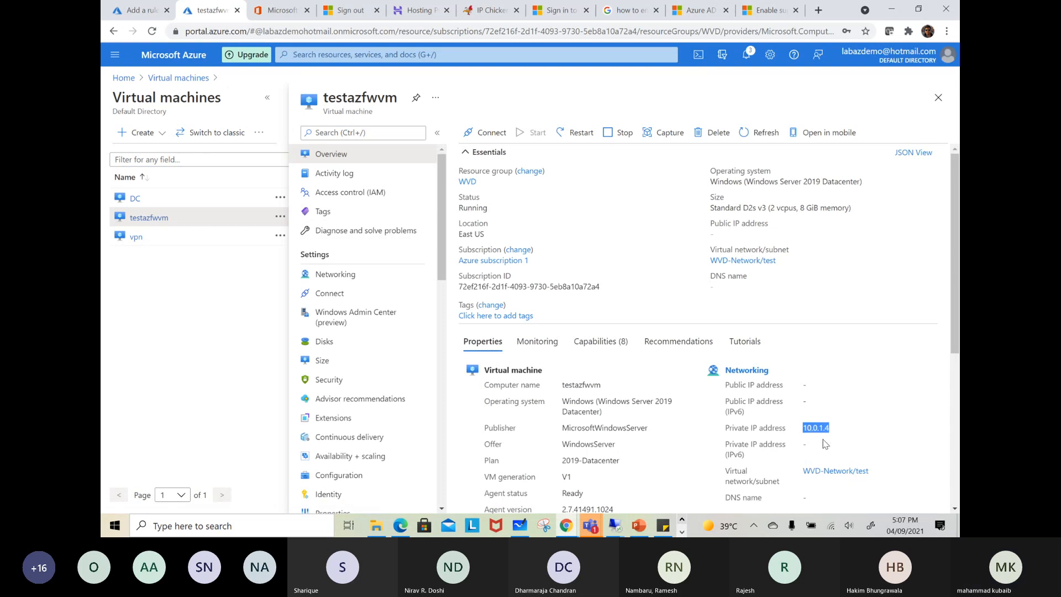
{"action": "left_click", "coordinate": [143, 16]}
{"action": "key", "text": "ctrl+v"}
Set the rule's translated port to 3389 and add the rdpallow rule collection
{"action": "left_click", "coordinate": [878, 286]}
{"action": "type", "text": "3389"}
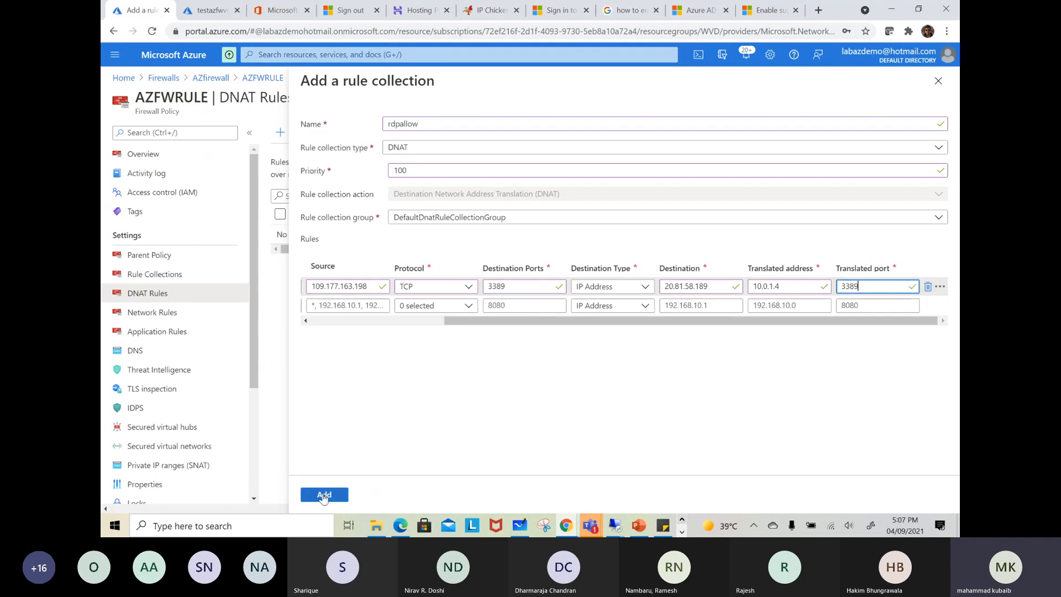
{"action": "left_click", "coordinate": [316, 497]}
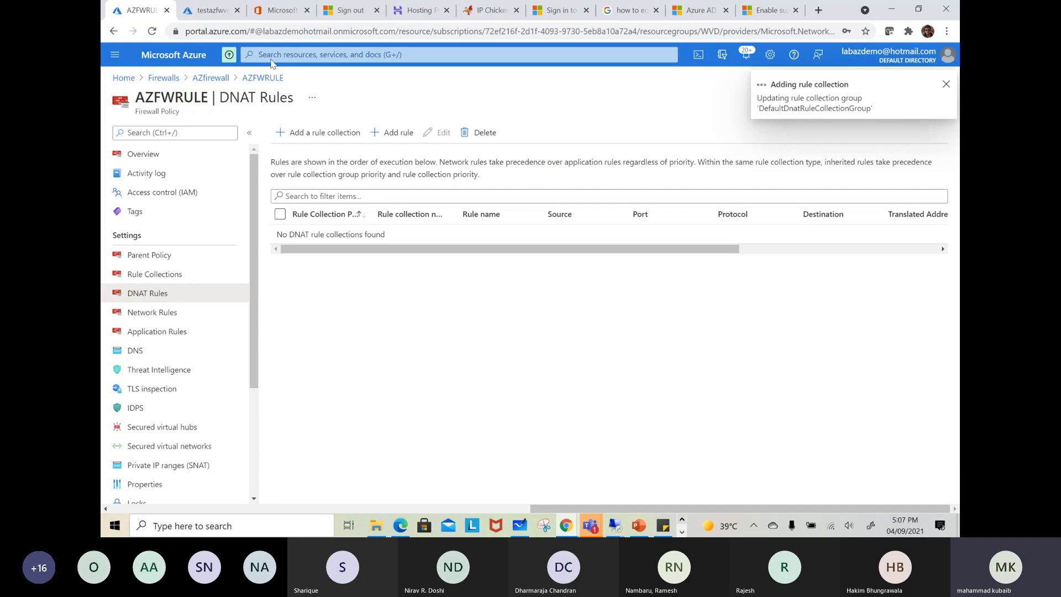
Copy the IP address of AZfirewall's azpip resource and open the notifications on the AZFWRULE DNAT rules page
{"action": "left_click", "coordinate": [218, 11]}
{"action": "left_click", "coordinate": [310, 55]}
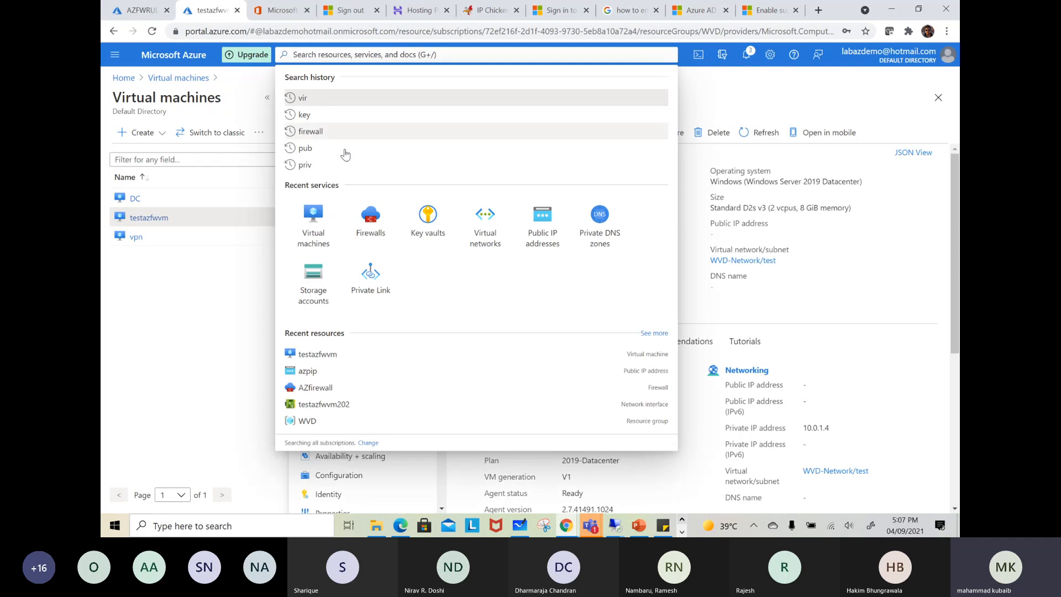
{"action": "left_click", "coordinate": [370, 218]}
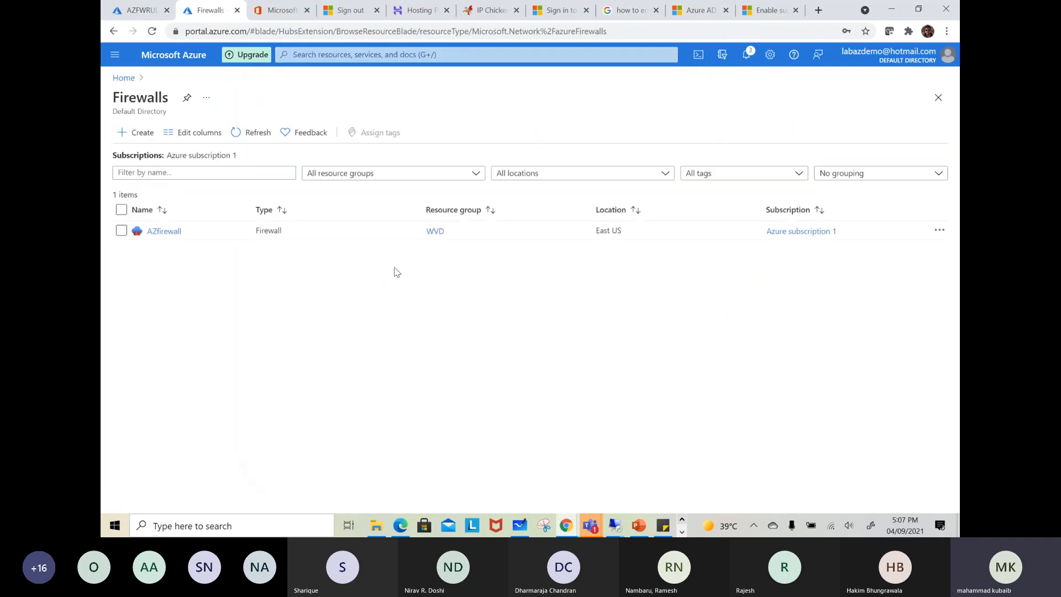
{"action": "left_click", "coordinate": [157, 232]}
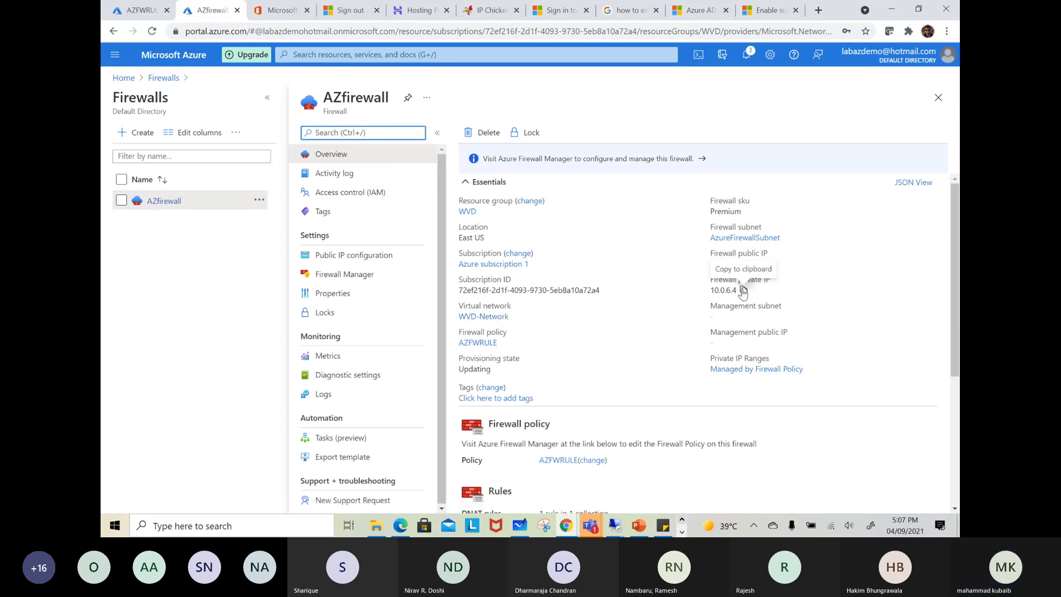
{"action": "left_click", "coordinate": [718, 264]}
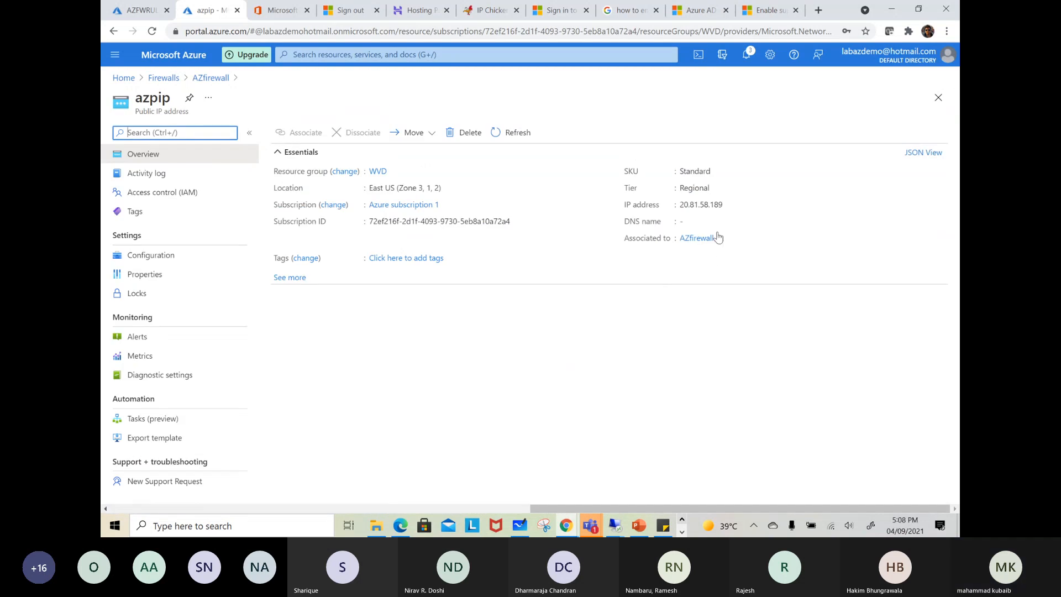
{"action": "left_click", "coordinate": [729, 204]}
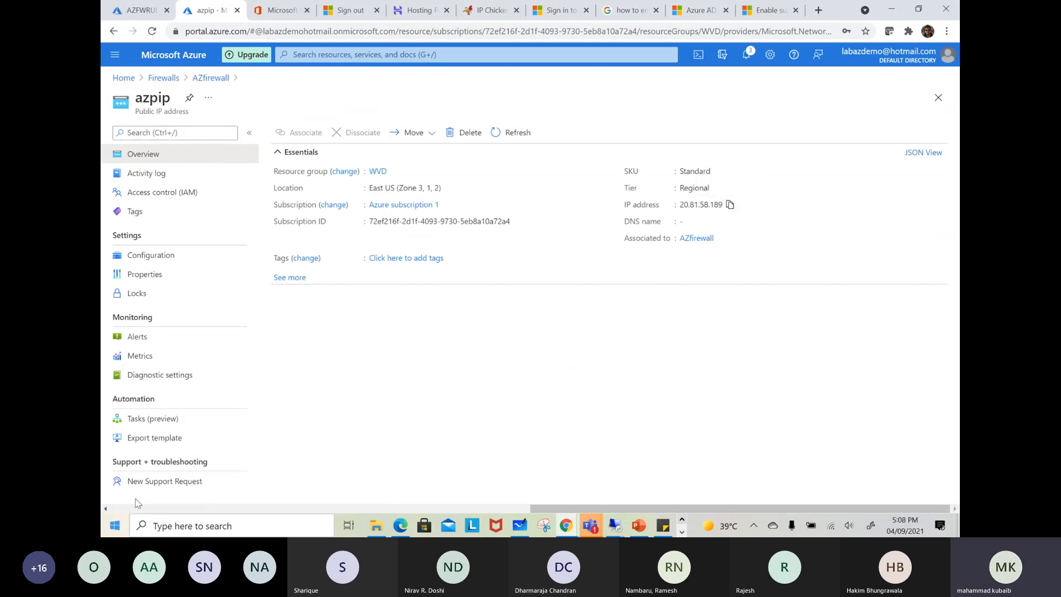
{"action": "left_click", "coordinate": [141, 10]}
{"action": "left_click", "coordinate": [747, 59]}
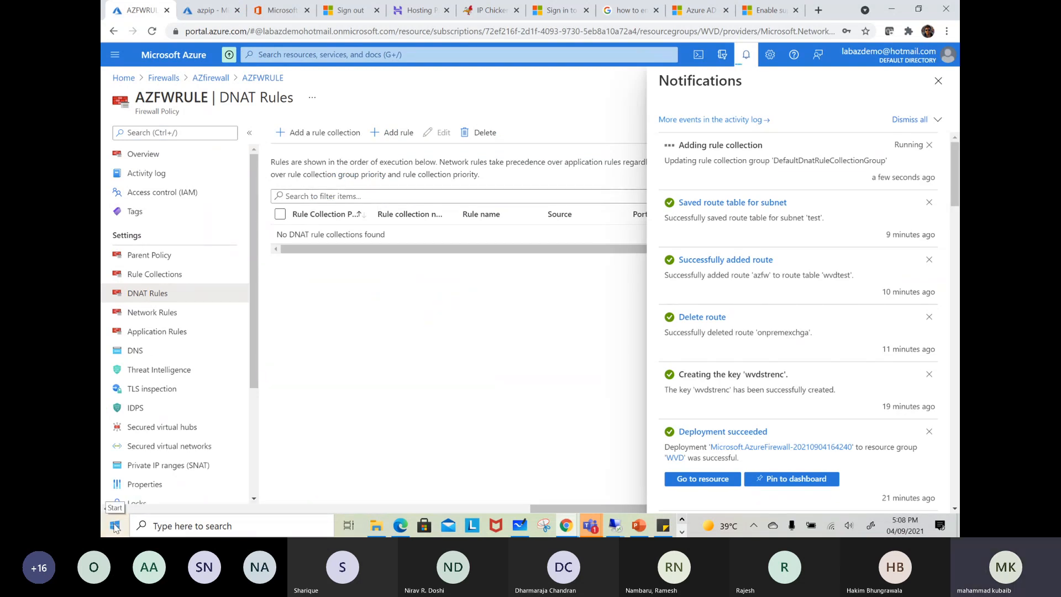
{"action": "right_click", "coordinate": [115, 527]}
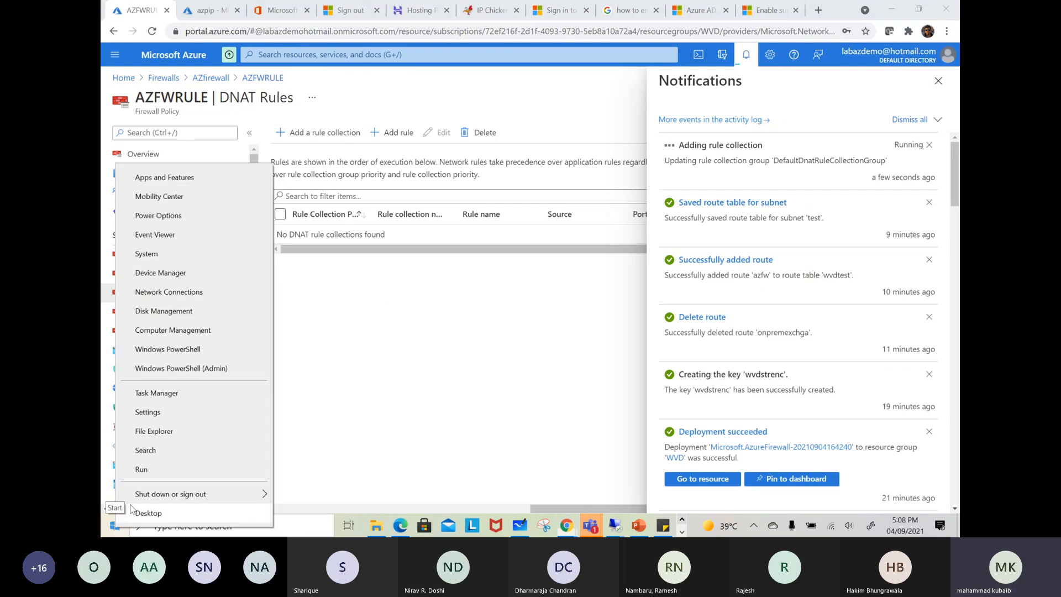
{"action": "left_click", "coordinate": [144, 473]}
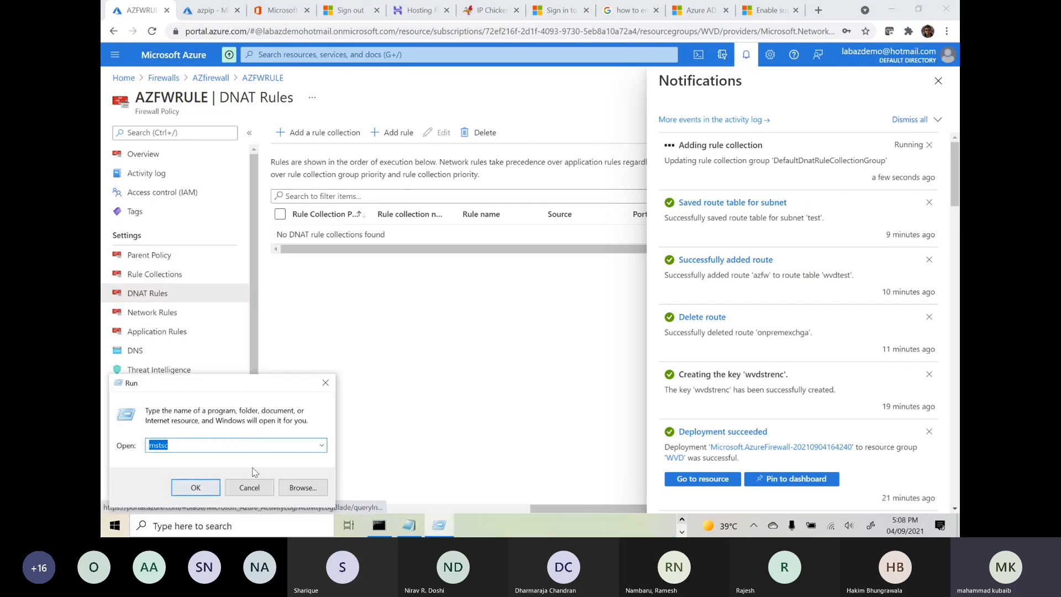
{"action": "type", "text": "notepad"}
{"action": "key", "text": "Return"}
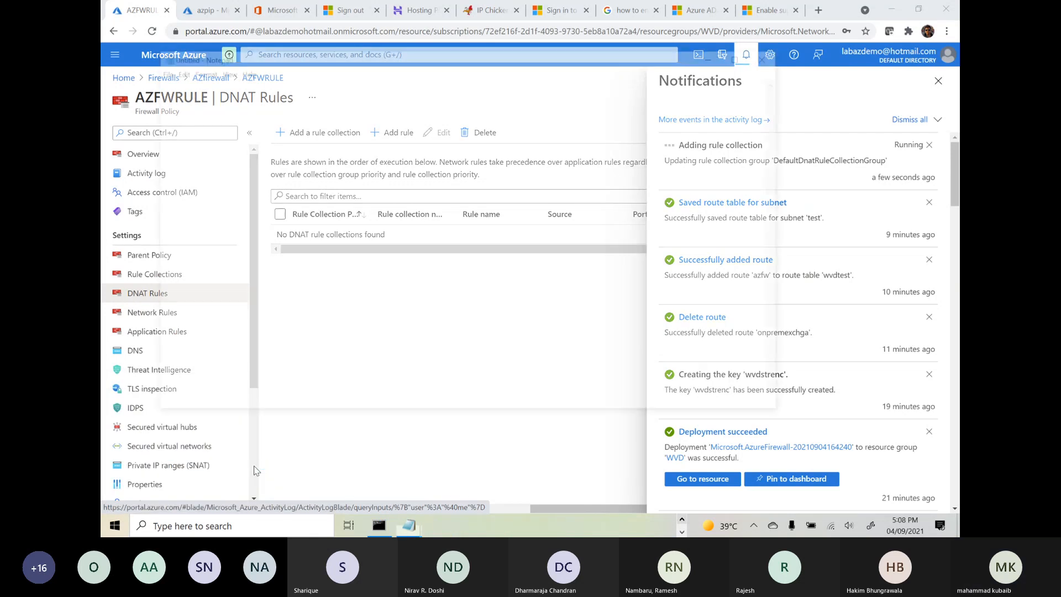
{"action": "right_click", "coordinate": [337, 216]}
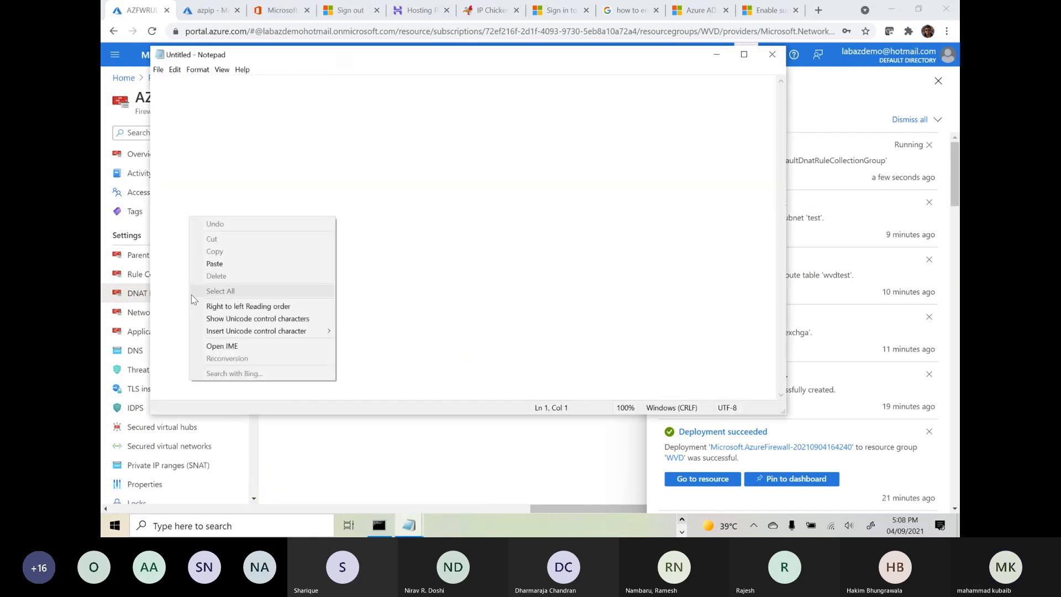
{"action": "left_click", "coordinate": [773, 55]}
{"action": "left_click", "coordinate": [772, 55]}
Launch Remote Desktop Connection with mstsc and set the computer to the firewall's public IP, 20.81.58.189
{"action": "key", "text": "super+x"}
{"action": "left_click", "coordinate": [155, 472]}
{"action": "type", "text": "msst"}
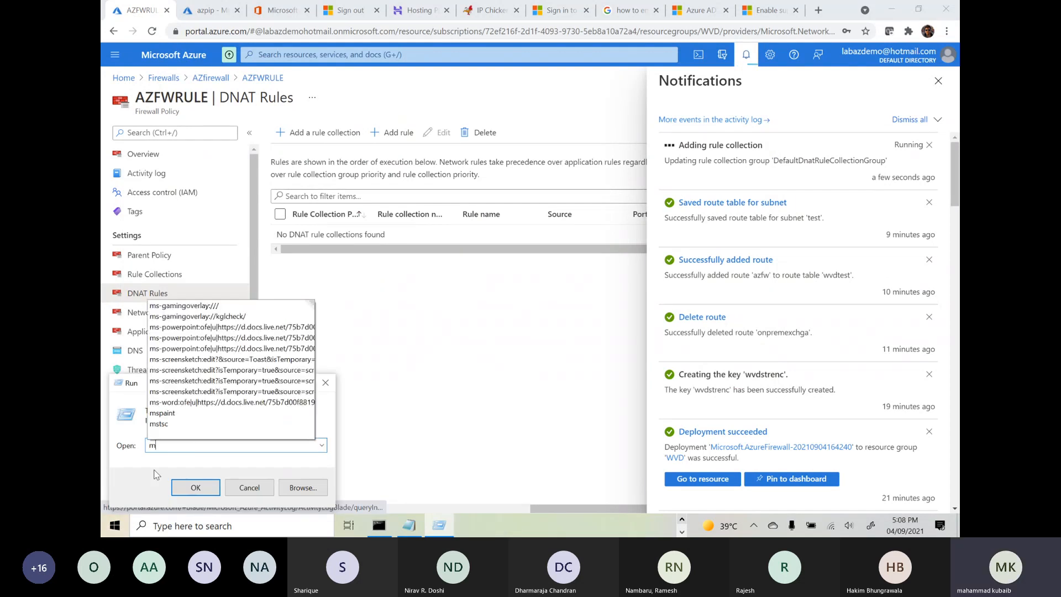
{"action": "key", "text": "BackSpace"}
{"action": "key", "text": "BackSpace"}
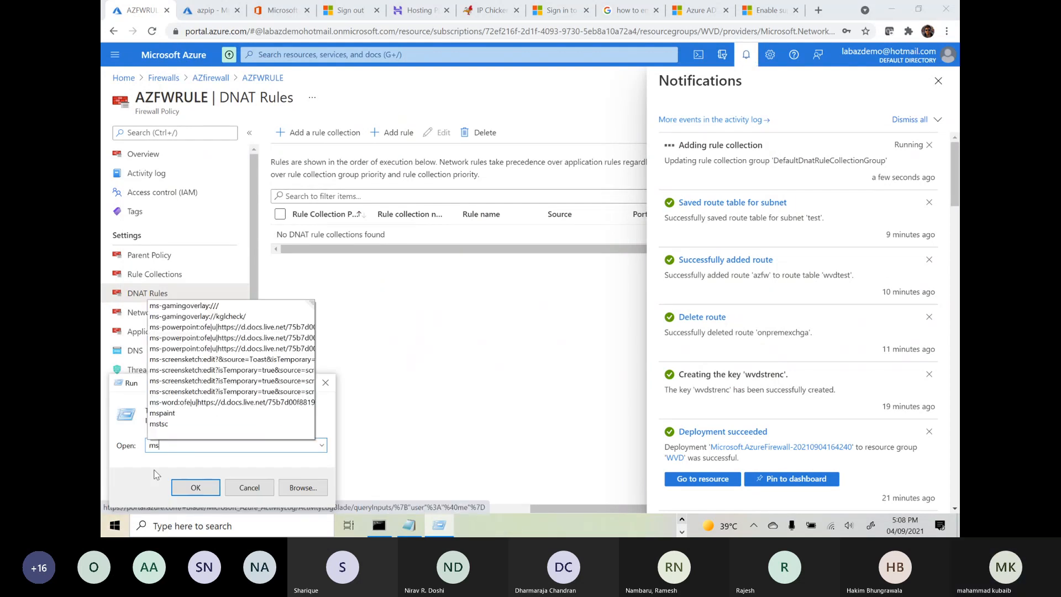
{"action": "type", "text": "tsc"}
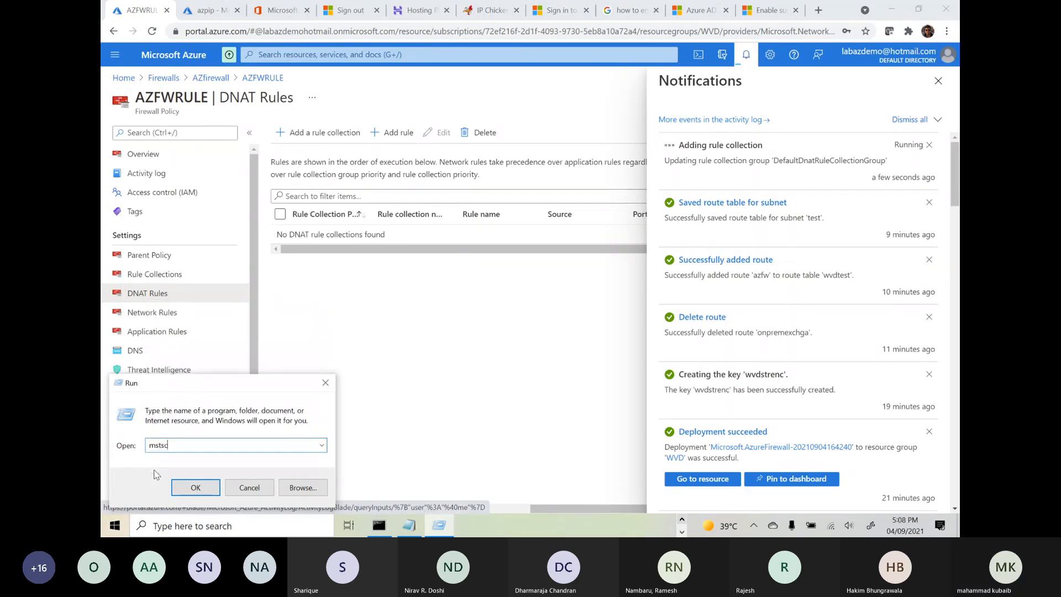
{"action": "key", "text": "Return"}
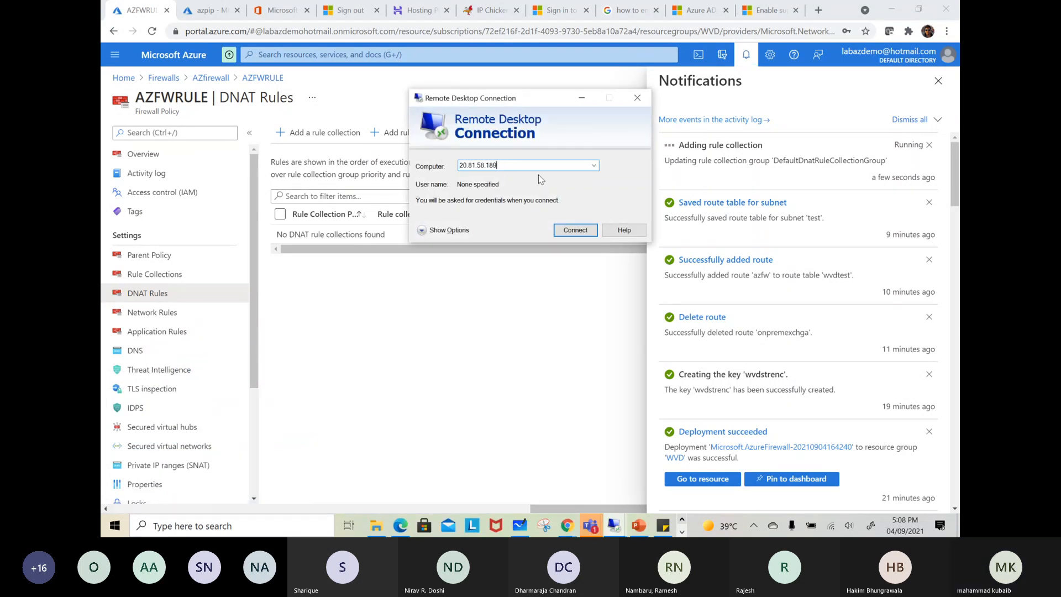
Try to connect to the firewall's public IP, minimize Remote Desktop Connection and close the portal notifications
{"action": "left_click", "coordinate": [564, 231]}
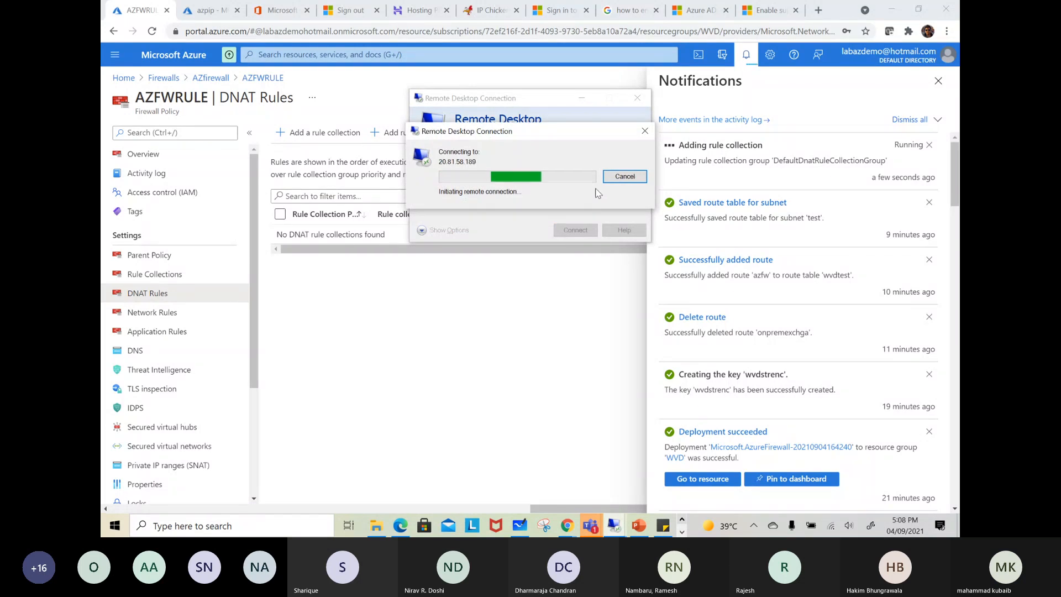
{"action": "left_click", "coordinate": [611, 180]}
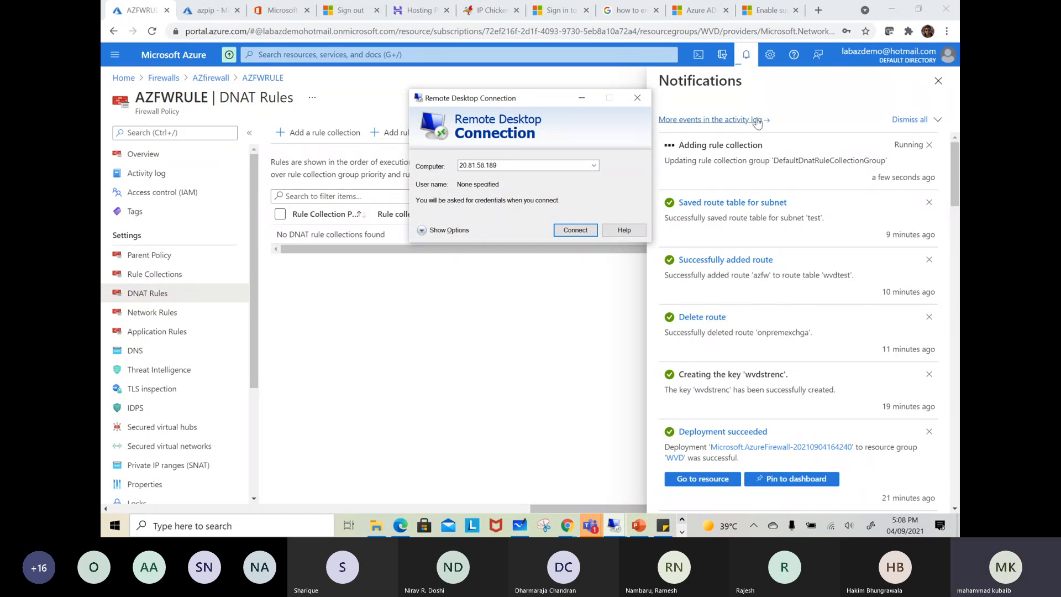
{"action": "left_click", "coordinate": [583, 99]}
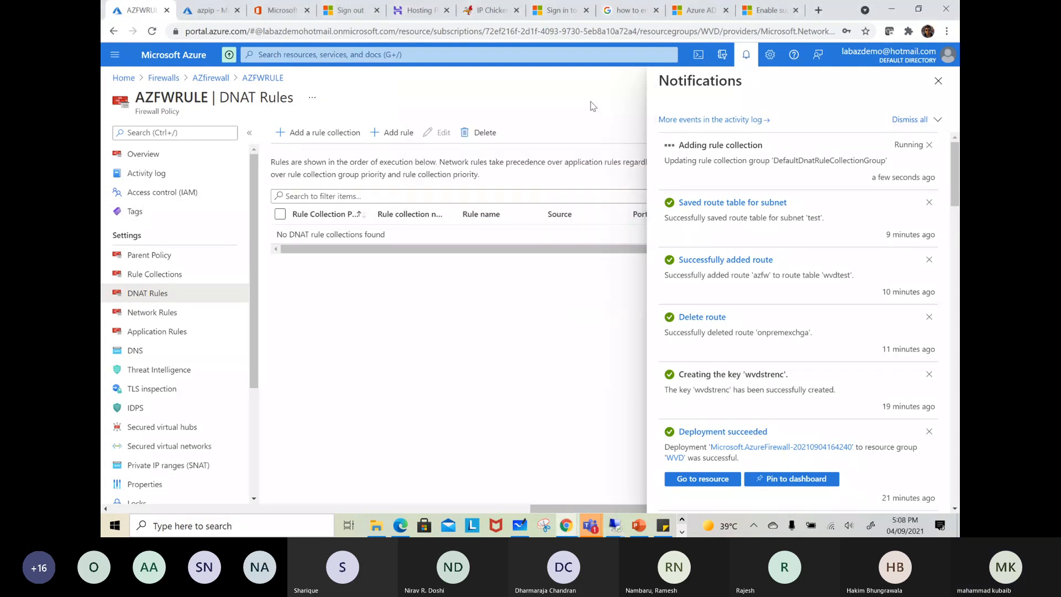
{"action": "left_click", "coordinate": [742, 56]}
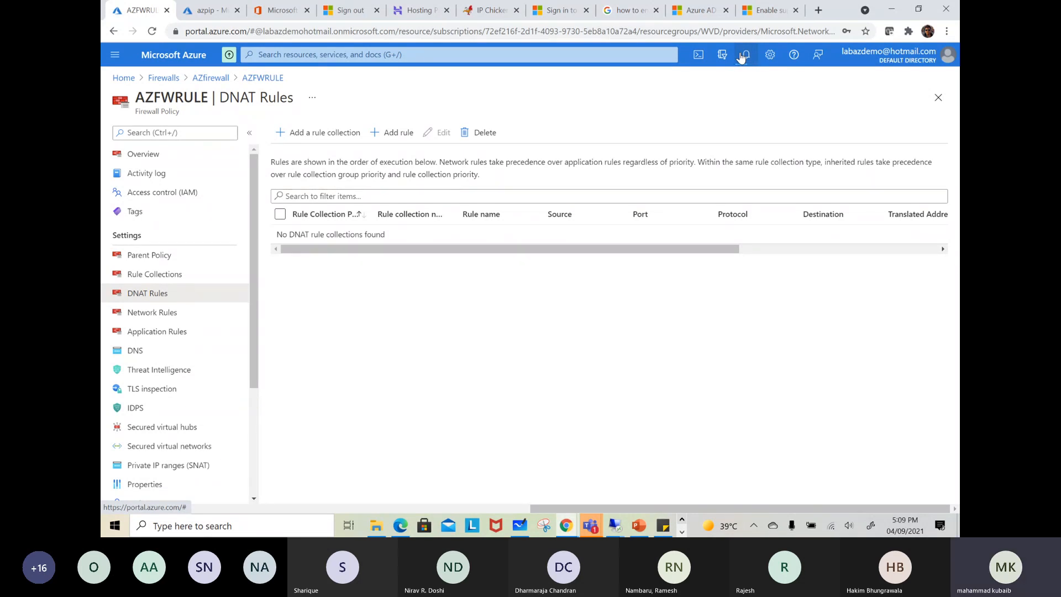
Check the portal notifications for the added rule collection, switch to Microsoft Whiteboard and clear the canvas
{"action": "left_click", "coordinate": [744, 56]}
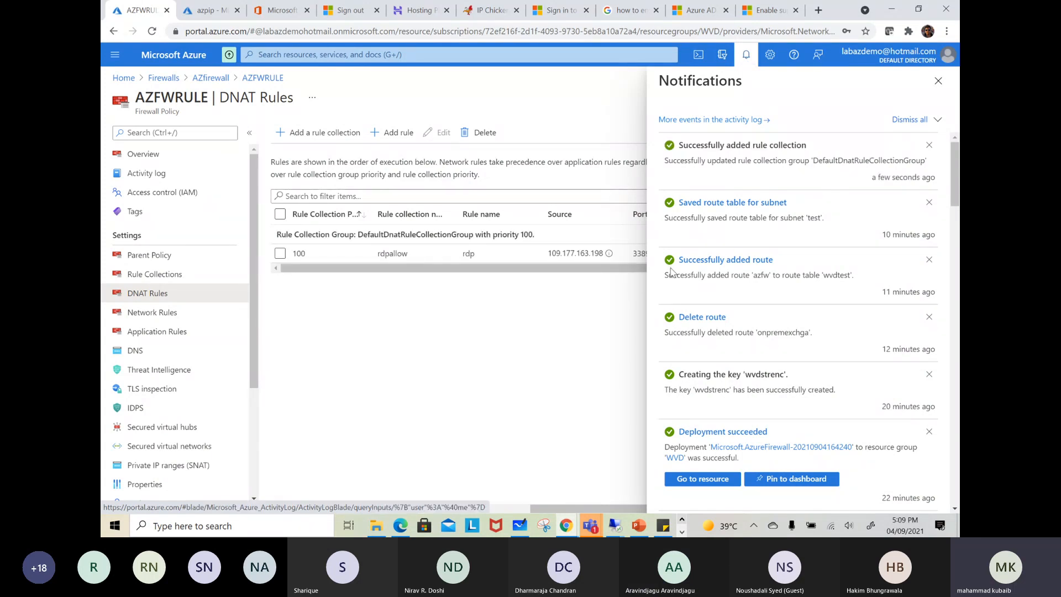
{"action": "left_click", "coordinate": [519, 525]}
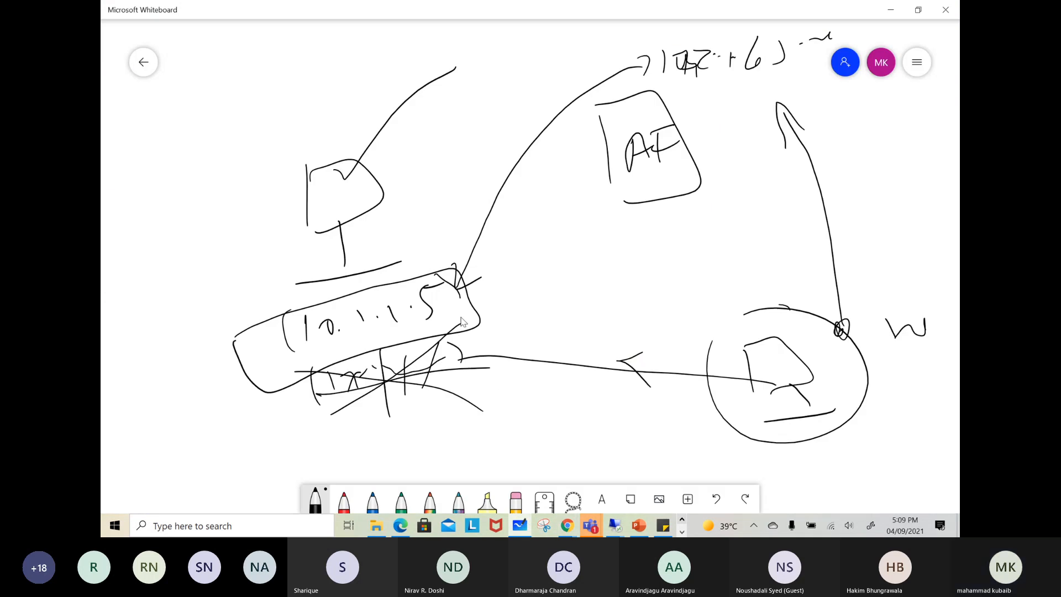
{"action": "left_click", "coordinate": [916, 62]}
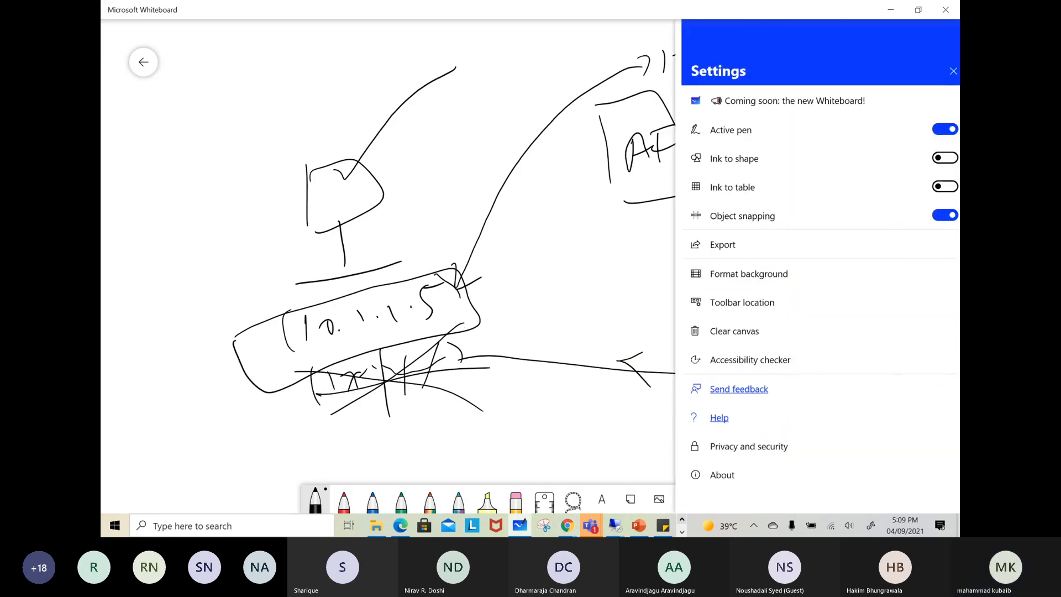
{"action": "left_click", "coordinate": [718, 331]}
Draw a computer inside a large box on the canvas, label the box as a VNet and the computer as 10.1.1.5
{"action": "mouse_move", "coordinate": [260, 177]}
{"action": "left_mouse_down"}
{"action": "mouse_move", "coordinate": [256, 231]}
{"action": "mouse_move", "coordinate": [266, 220]}
{"action": "mouse_move", "coordinate": [280, 243]}
{"action": "left_mouse_up"}
{"action": "left_click_drag", "start_coordinate": [252, 260], "coordinate": [283, 262]}
{"action": "left_click_drag", "start_coordinate": [214, 102], "coordinate": [217, 316]}
{"action": "mouse_move", "coordinate": [207, 100]}
{"action": "left_mouse_down"}
{"action": "mouse_move", "coordinate": [232, 94]}
{"action": "mouse_move", "coordinate": [334, 326]}
{"action": "mouse_move", "coordinate": [220, 325]}
{"action": "left_mouse_up"}
{"action": "left_click_drag", "start_coordinate": [326, 37], "coordinate": [352, 34]}
{"action": "mouse_move", "coordinate": [356, 64]}
{"action": "left_mouse_down"}
{"action": "mouse_move", "coordinate": [357, 50]}
{"action": "mouse_move", "coordinate": [390, 54]}
{"action": "left_mouse_up"}
{"action": "mouse_move", "coordinate": [286, 262]}
{"action": "left_mouse_down"}
{"action": "mouse_move", "coordinate": [304, 257]}
{"action": "mouse_move", "coordinate": [301, 292]}
{"action": "left_mouse_up"}
{"action": "left_click_drag", "start_coordinate": [312, 277], "coordinate": [379, 275]}
{"action": "left_click", "coordinate": [328, 281]}
{"action": "left_click", "coordinate": [356, 270]}
{"action": "left_click", "coordinate": [389, 256]}
{"action": "left_click_drag", "start_coordinate": [405, 238], "coordinate": [401, 273]}
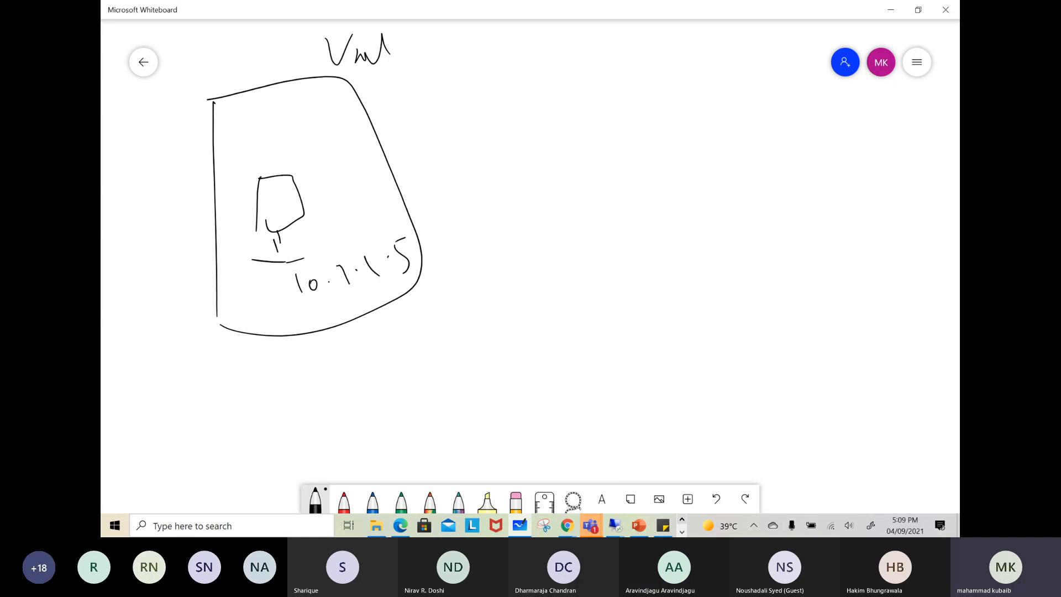
Draw an arrow from the 10.1.1.5 computer to a public address starting with 120 and sketch a stick-figure client at the lower right
{"action": "mouse_move", "coordinate": [286, 305]}
{"action": "left_mouse_down"}
{"action": "mouse_move", "coordinate": [292, 353]}
{"action": "mouse_move", "coordinate": [329, 361]}
{"action": "left_mouse_up"}
{"action": "mouse_move", "coordinate": [320, 351]}
{"action": "left_mouse_down"}
{"action": "mouse_move", "coordinate": [337, 373]}
{"action": "mouse_move", "coordinate": [365, 347]}
{"action": "mouse_move", "coordinate": [387, 361]}
{"action": "left_mouse_up"}
{"action": "left_click_drag", "start_coordinate": [393, 338], "coordinate": [470, 316]}
{"action": "left_click", "coordinate": [414, 333]}
{"action": "left_click_drag", "start_coordinate": [842, 359], "coordinate": [862, 425]}
{"action": "mouse_move", "coordinate": [860, 391]}
{"action": "left_mouse_down"}
{"action": "mouse_move", "coordinate": [843, 423]}
{"action": "mouse_move", "coordinate": [873, 410]}
{"action": "left_mouse_up"}
{"action": "mouse_move", "coordinate": [860, 421]}
{"action": "left_mouse_down"}
{"action": "mouse_move", "coordinate": [857, 434]}
{"action": "mouse_move", "coordinate": [890, 435]}
{"action": "left_mouse_up"}
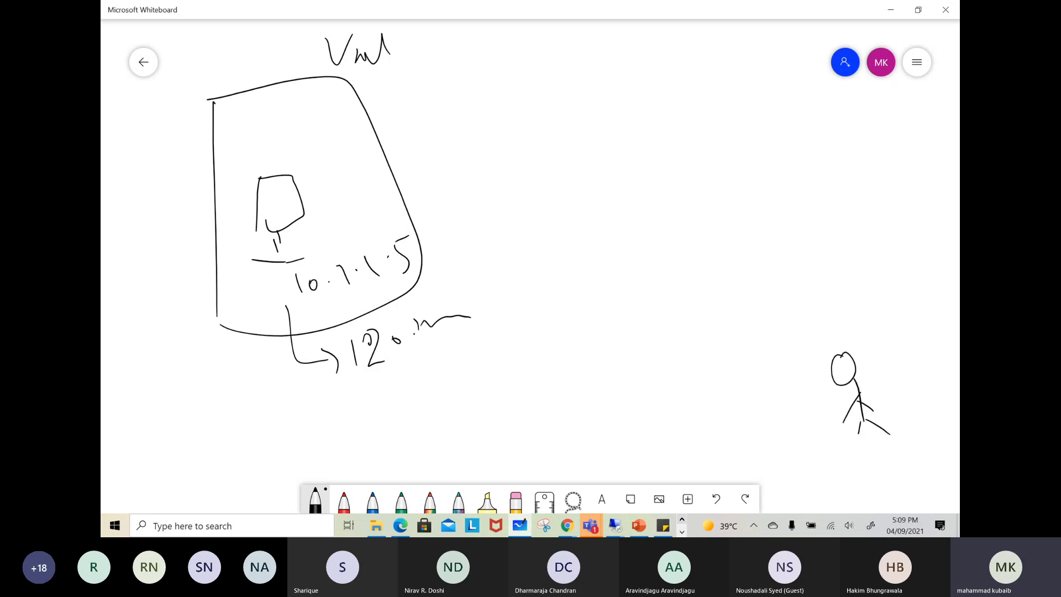
Draw an arrow from the stick figure to the 120 address and cross it out in three places
{"action": "left_click_drag", "start_coordinate": [469, 316], "coordinate": [799, 386]}
{"action": "left_click_drag", "start_coordinate": [673, 333], "coordinate": [666, 358]}
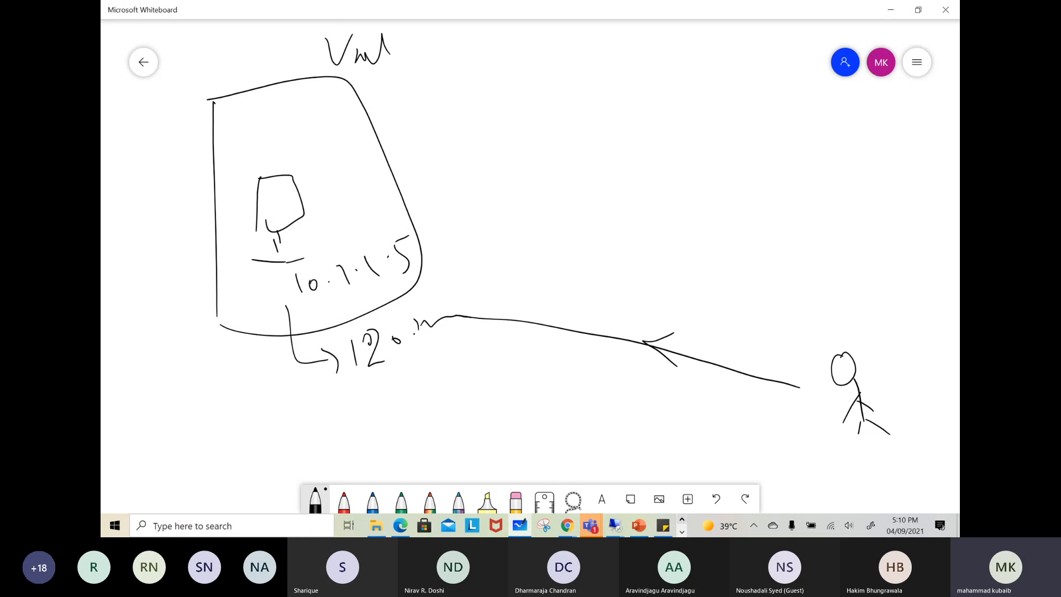
{"action": "mouse_move", "coordinate": [456, 304]}
{"action": "left_mouse_down"}
{"action": "mouse_move", "coordinate": [457, 334]}
{"action": "mouse_move", "coordinate": [466, 315]}
{"action": "left_mouse_up"}
{"action": "left_click_drag", "start_coordinate": [805, 390], "coordinate": [832, 397]}
{"action": "left_click_drag", "start_coordinate": [775, 365], "coordinate": [766, 392]}
{"action": "left_click_drag", "start_coordinate": [766, 381], "coordinate": [791, 381]}
{"action": "mouse_move", "coordinate": [564, 305]}
{"action": "left_mouse_down"}
{"action": "mouse_move", "coordinate": [557, 337]}
{"action": "mouse_move", "coordinate": [575, 322]}
{"action": "left_mouse_up"}
Draw a second box for the firewall beside the VNet, with a circled point on its edge labelled PIP
{"action": "mouse_move", "coordinate": [534, 43]}
{"action": "left_mouse_down"}
{"action": "mouse_move", "coordinate": [546, 212]}
{"action": "mouse_move", "coordinate": [626, 37]}
{"action": "mouse_move", "coordinate": [708, 227]}
{"action": "mouse_move", "coordinate": [541, 194]}
{"action": "left_mouse_up"}
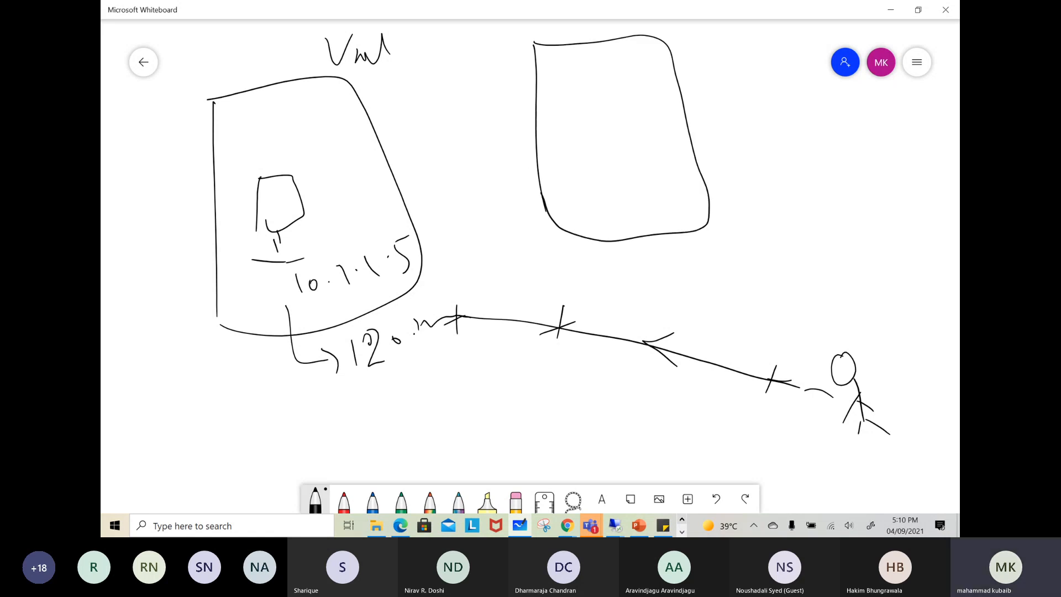
{"action": "mouse_move", "coordinate": [677, 53]}
{"action": "left_mouse_down"}
{"action": "mouse_move", "coordinate": [666, 80]}
{"action": "mouse_move", "coordinate": [694, 61]}
{"action": "mouse_move", "coordinate": [684, 83]}
{"action": "left_mouse_up"}
{"action": "mouse_move", "coordinate": [717, 46]}
{"action": "left_mouse_down"}
{"action": "mouse_move", "coordinate": [718, 76]}
{"action": "mouse_move", "coordinate": [718, 61]}
{"action": "mouse_move", "coordinate": [743, 70]}
{"action": "left_mouse_up"}
{"action": "left_click", "coordinate": [740, 47]}
{"action": "mouse_move", "coordinate": [763, 40]}
{"action": "left_mouse_down"}
{"action": "mouse_move", "coordinate": [760, 71]}
{"action": "mouse_move", "coordinate": [764, 64]}
{"action": "left_mouse_up"}
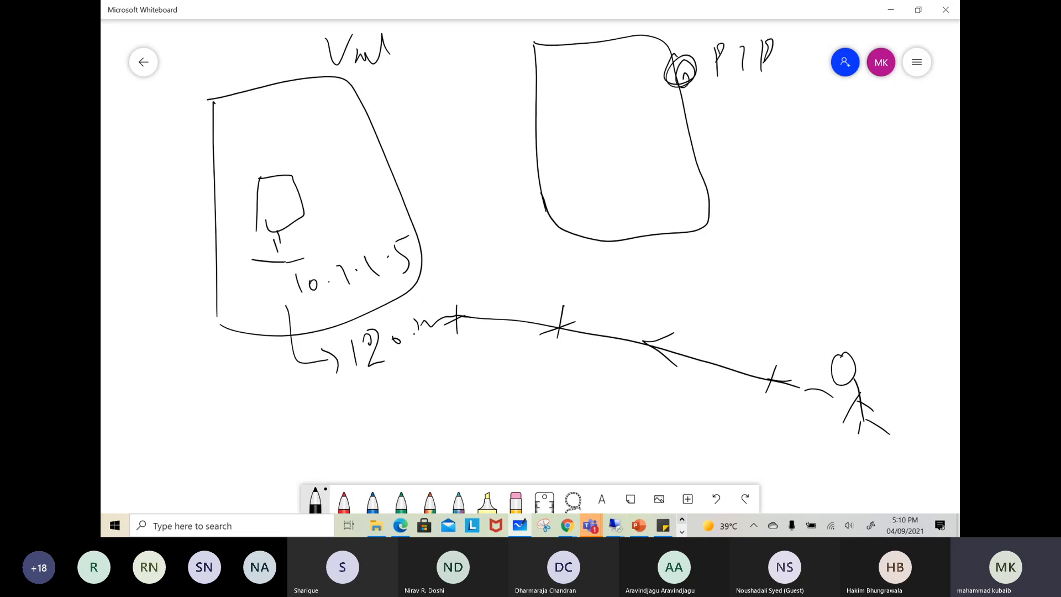
Draw the traffic path with arrows from the stick figure to the PIP and from the PIP to 10.1.1.5
{"action": "left_click_drag", "start_coordinate": [848, 368], "coordinate": [732, 96]}
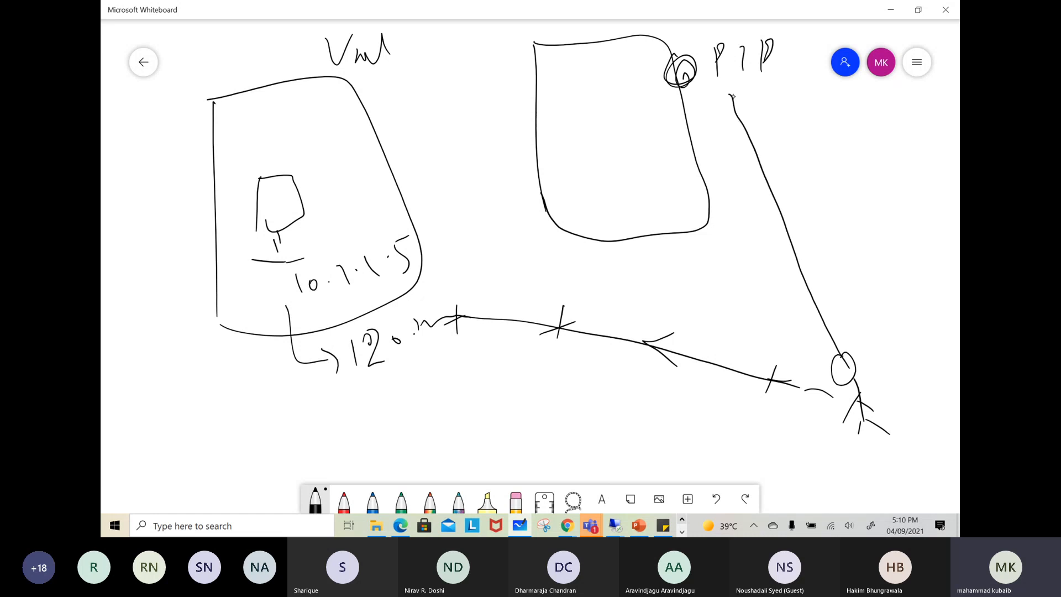
{"action": "left_click_drag", "start_coordinate": [781, 220], "coordinate": [834, 264]}
{"action": "mouse_move", "coordinate": [674, 63]}
{"action": "left_mouse_down"}
{"action": "mouse_move", "coordinate": [640, 67]}
{"action": "mouse_move", "coordinate": [385, 255]}
{"action": "mouse_move", "coordinate": [416, 241]}
{"action": "left_mouse_up"}
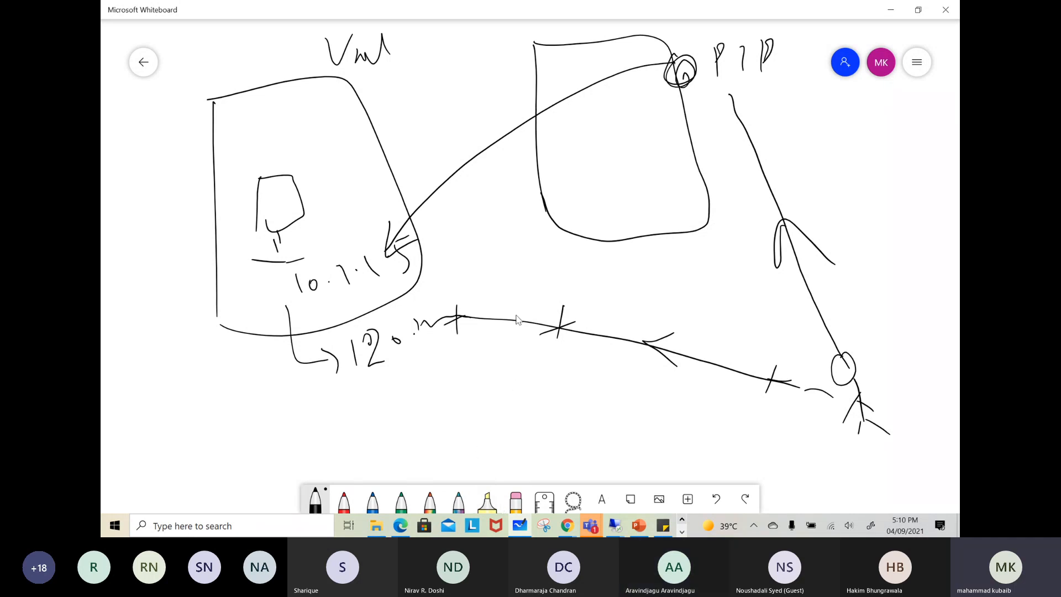
Draw a third box at the lower left, connect it to the PIP box with a line and write network labels on both boxes
{"action": "mouse_move", "coordinate": [226, 446]}
{"action": "left_mouse_down"}
{"action": "mouse_move", "coordinate": [182, 385]}
{"action": "mouse_move", "coordinate": [214, 355]}
{"action": "mouse_move", "coordinate": [238, 448]}
{"action": "left_mouse_up"}
{"action": "mouse_move", "coordinate": [276, 405]}
{"action": "left_mouse_down"}
{"action": "mouse_move", "coordinate": [547, 233]}
{"action": "mouse_move", "coordinate": [559, 242]}
{"action": "left_mouse_up"}
{"action": "mouse_move", "coordinate": [520, 40]}
{"action": "left_mouse_down"}
{"action": "mouse_move", "coordinate": [535, 56]}
{"action": "mouse_move", "coordinate": [573, 32]}
{"action": "left_mouse_up"}
{"action": "left_click_drag", "start_coordinate": [574, 42], "coordinate": [583, 28]}
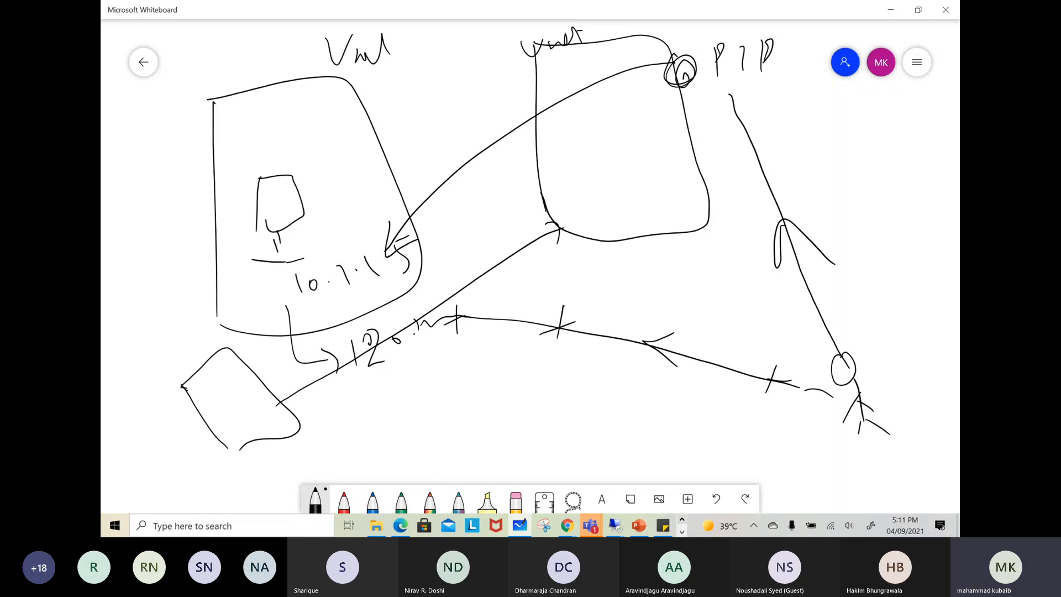
{"action": "mouse_move", "coordinate": [284, 446]}
{"action": "left_mouse_down"}
{"action": "mouse_move", "coordinate": [285, 459]}
{"action": "mouse_move", "coordinate": [318, 438]}
{"action": "left_mouse_up"}
{"action": "left_click_drag", "start_coordinate": [324, 422], "coordinate": [313, 449]}
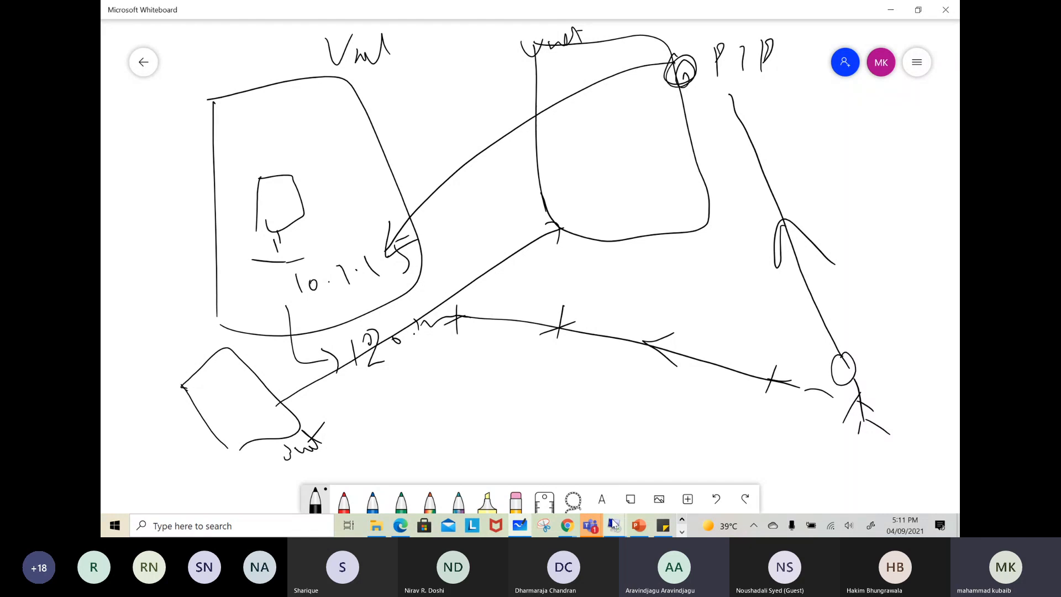
Switch to Remote Desktop Connection and connect to the firewall's public IP, 20.81.58.189
{"action": "mouse_move", "coordinate": [613, 522]}
{"action": "left_click", "coordinate": [718, 470]}
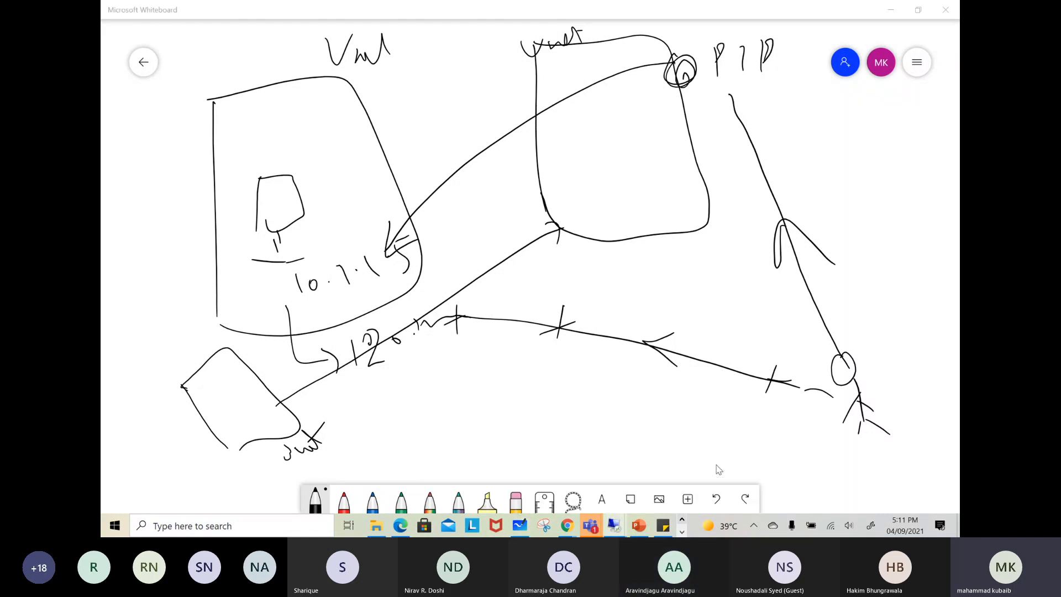
{"action": "left_click", "coordinate": [581, 230]}
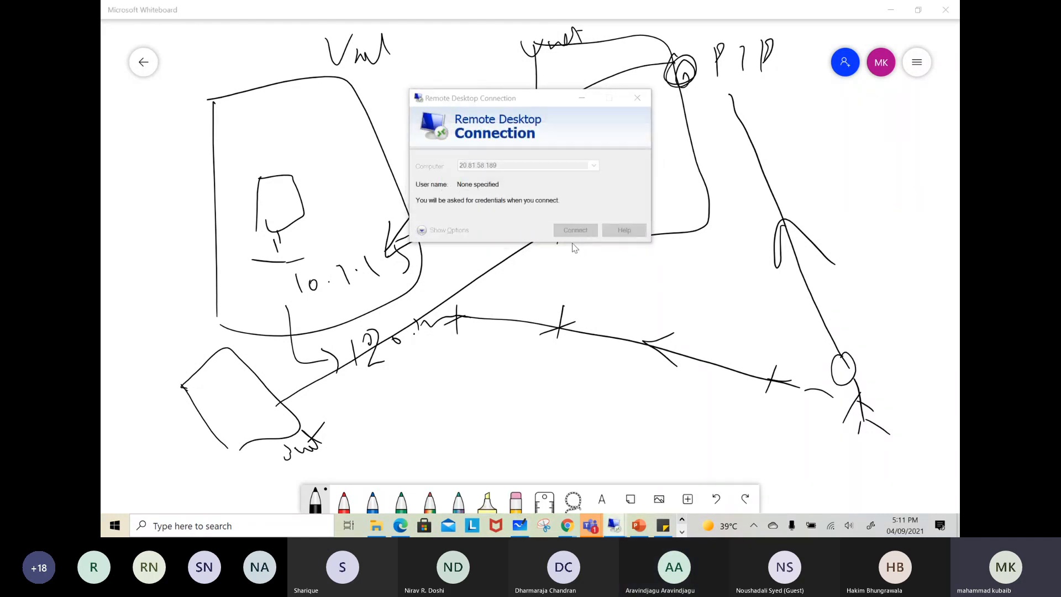
Sign in with a different account by entering the local user name and account password, and accept testazfwvm's certificate despite the errors
{"action": "left_click", "coordinate": [434, 226]}
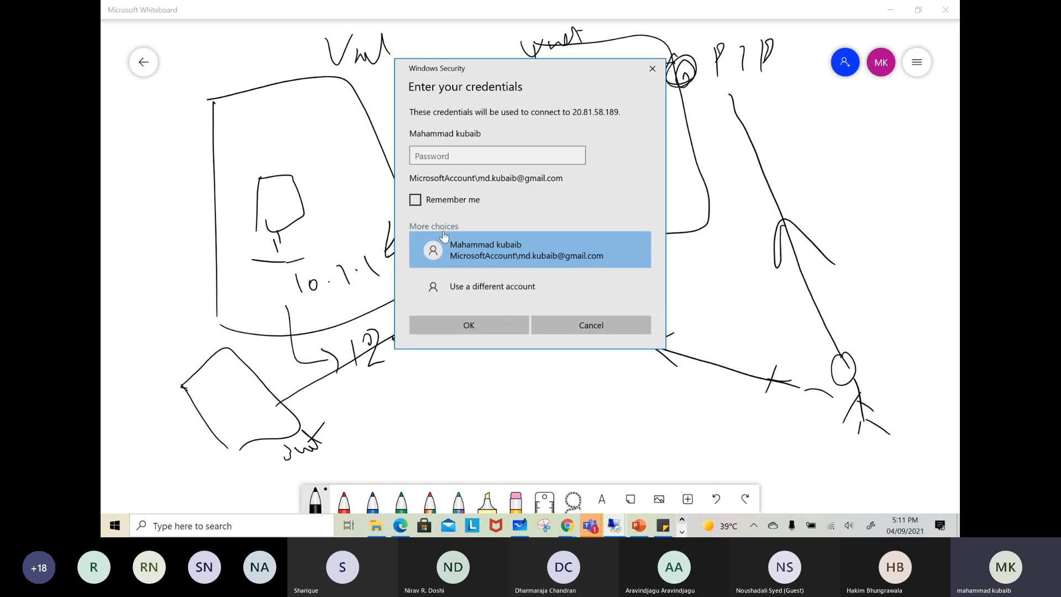
{"action": "left_click", "coordinate": [442, 276]}
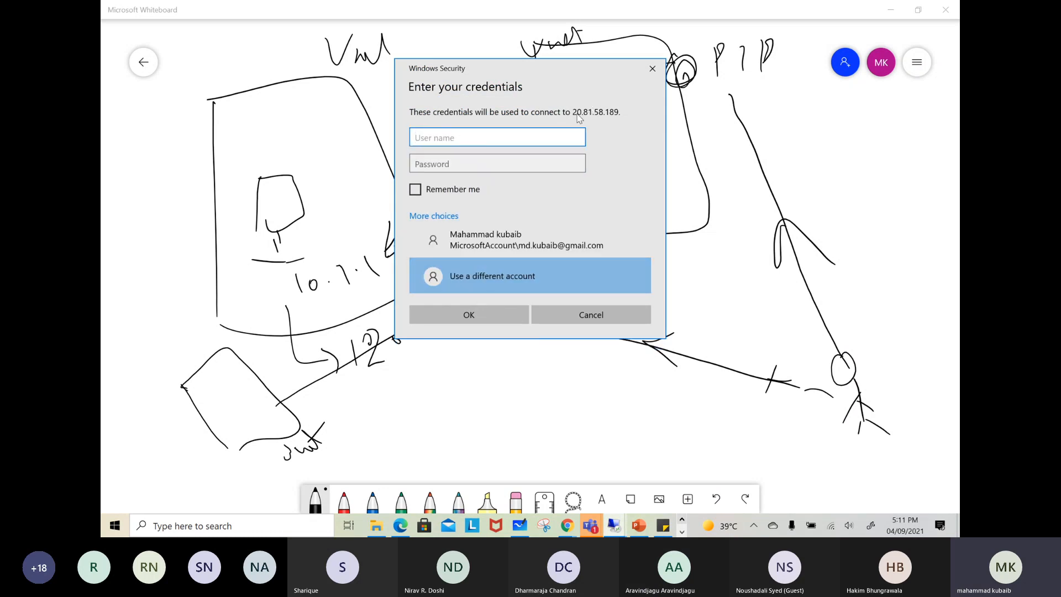
{"action": "type", "text": ".\\adam"}
{"action": "key", "text": "Tab"}
{"action": "type", "text": "•••••••••••••"}
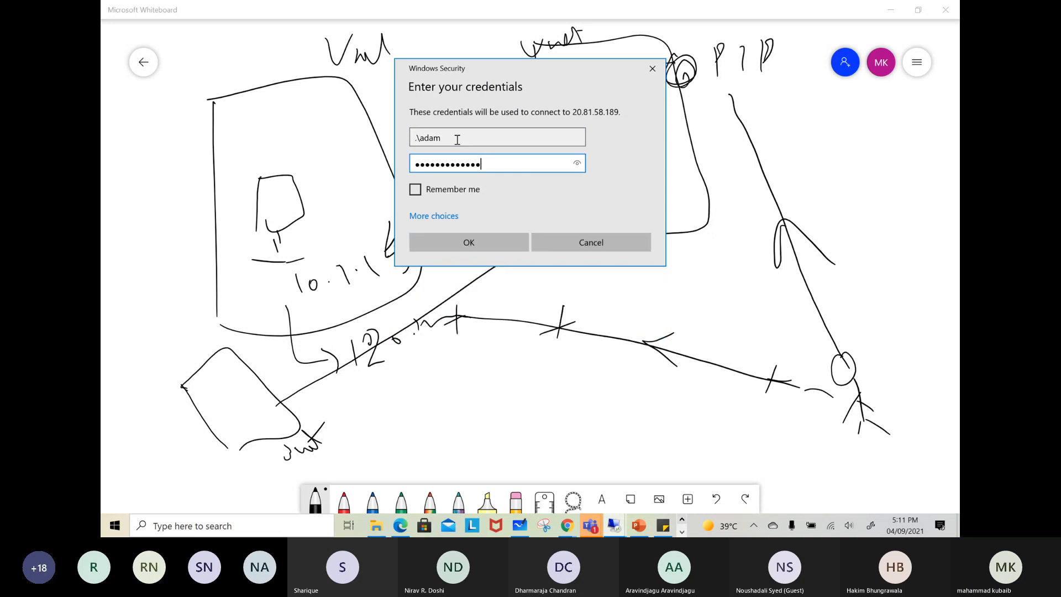
{"action": "key", "text": "Return"}
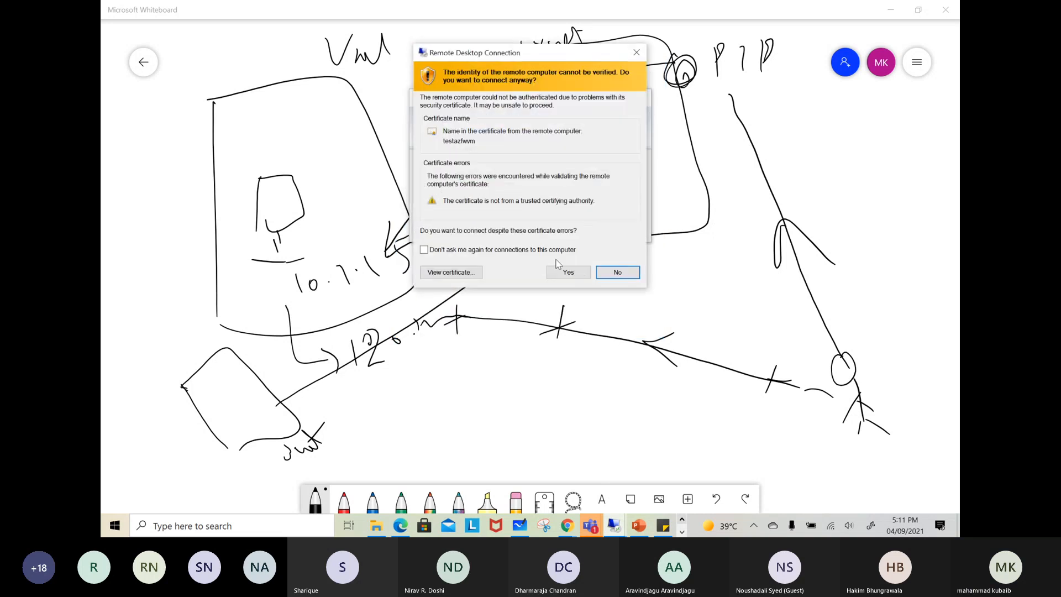
{"action": "left_click", "coordinate": [560, 271]}
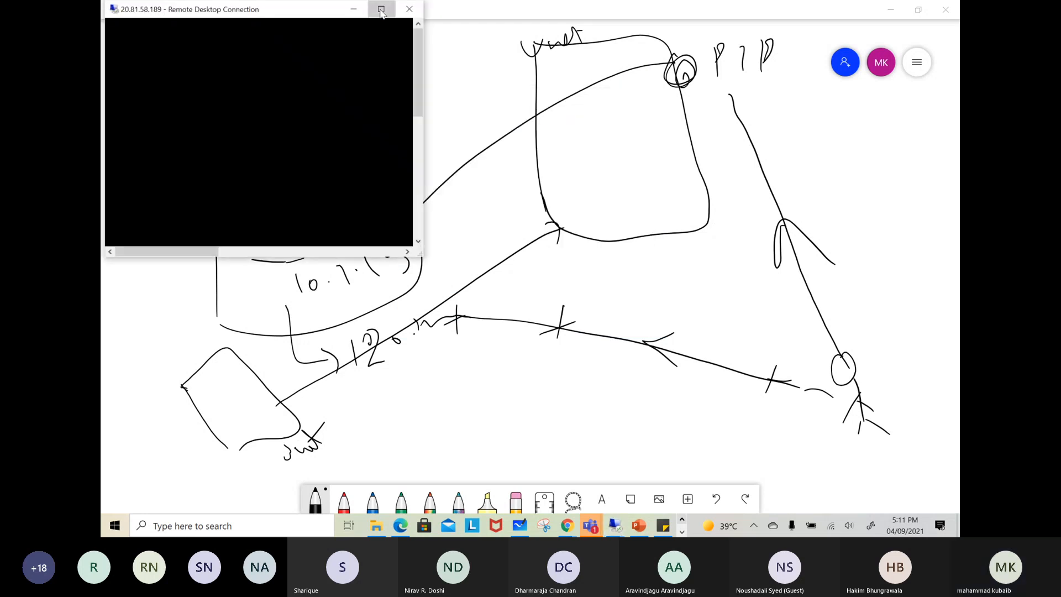
Maximize the remote session to 20.81.58.189 and close Server Manager on its desktop
{"action": "left_click", "coordinate": [381, 10]}
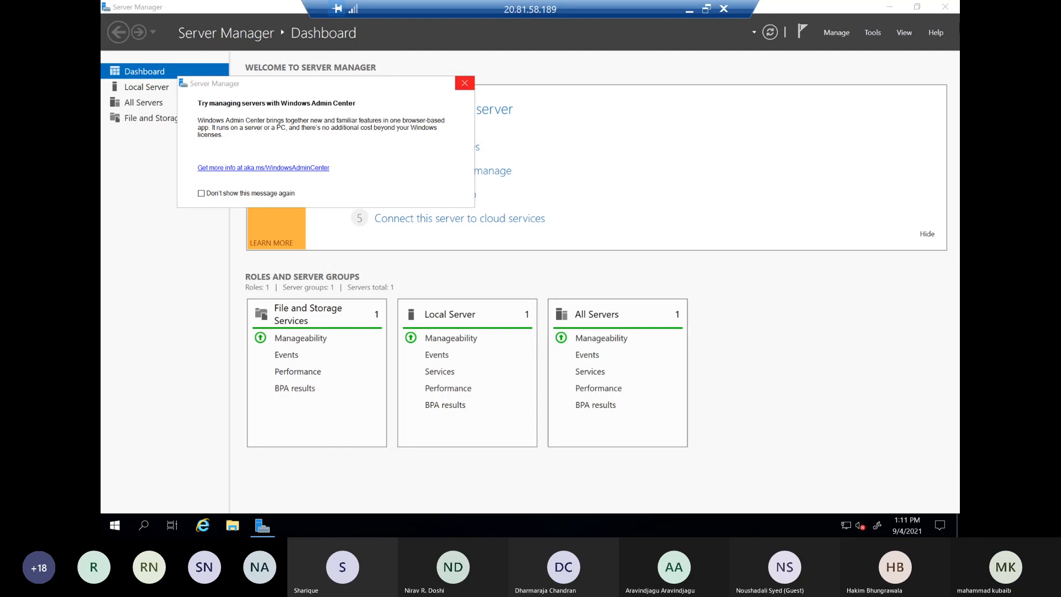
{"action": "left_click", "coordinate": [944, 8]}
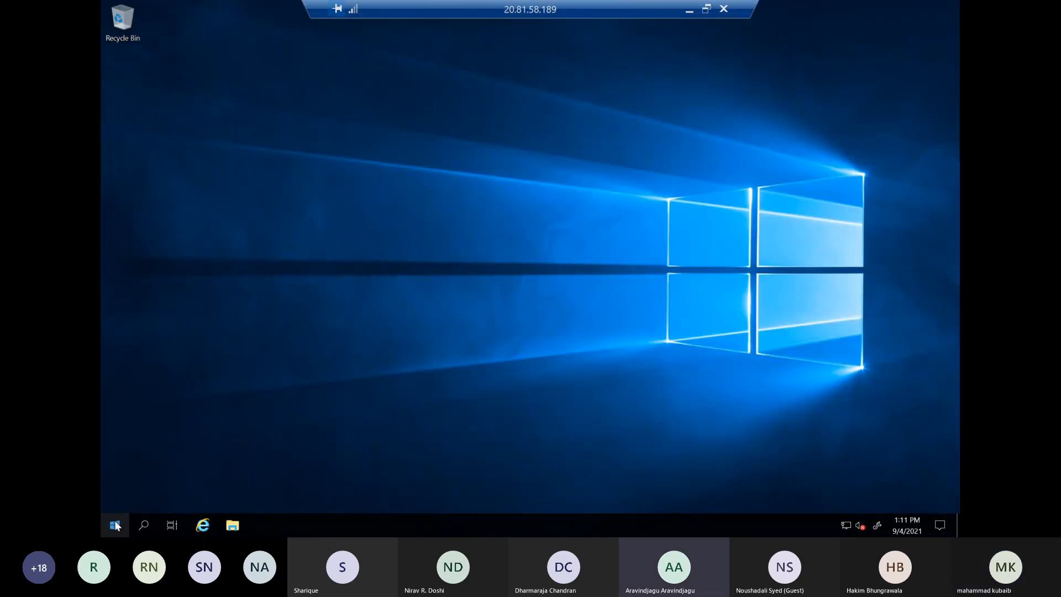
{"action": "right_click", "coordinate": [116, 524]}
{"action": "left_click", "coordinate": [415, 427]}
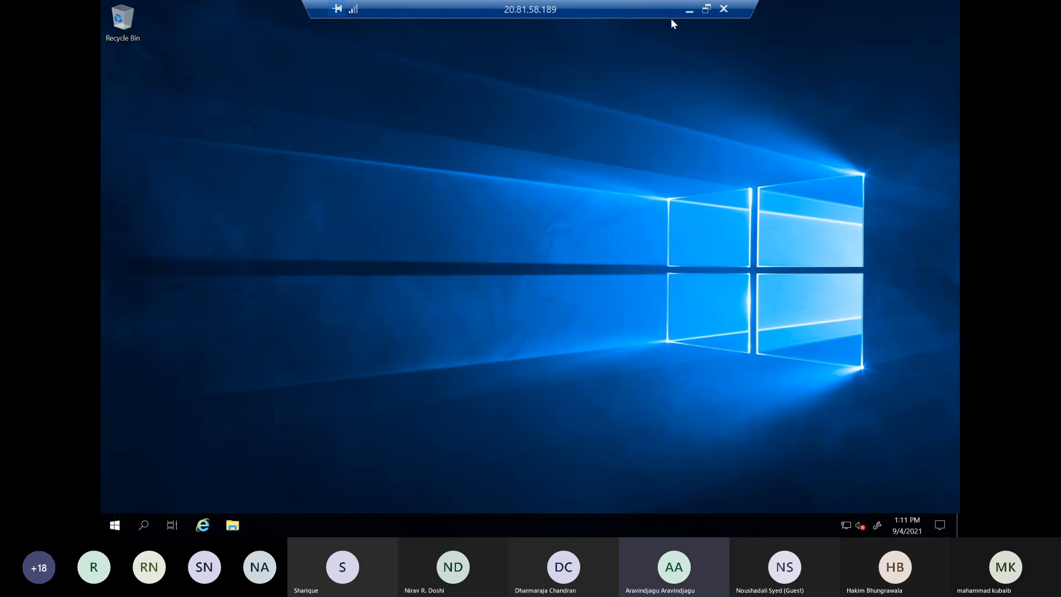
Minimize the remote session and the whiteboard, and close the notifications in the Azure portal
{"action": "left_click", "coordinate": [689, 12]}
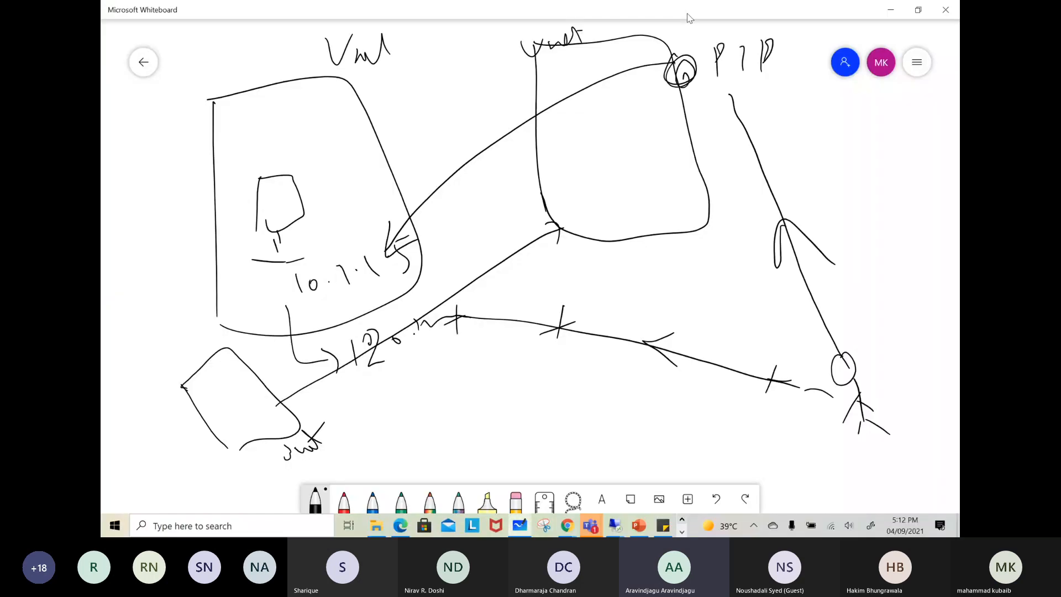
{"action": "left_click", "coordinate": [887, 12]}
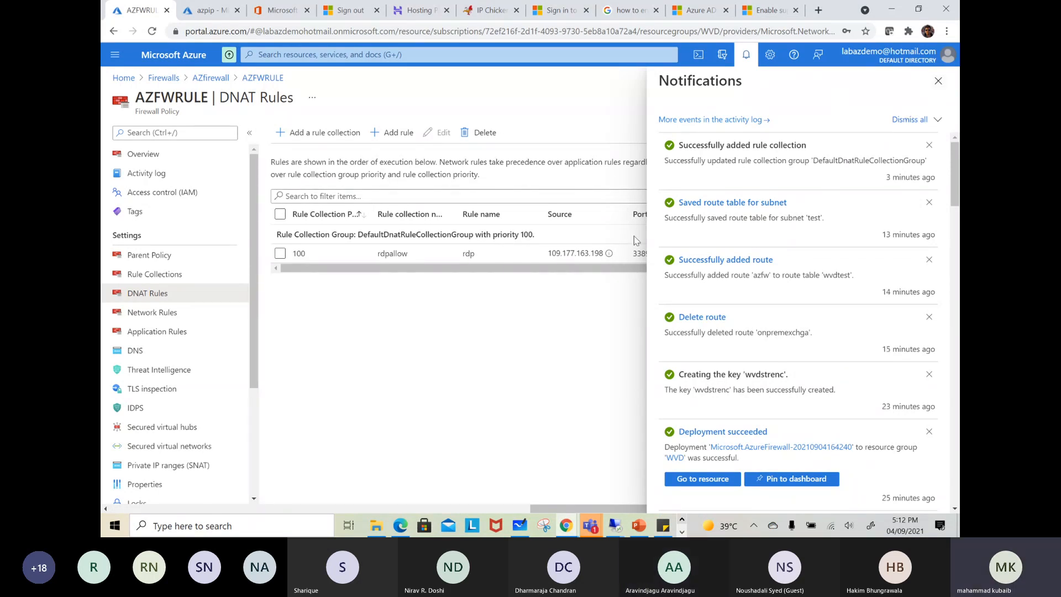
{"action": "left_click", "coordinate": [938, 81]}
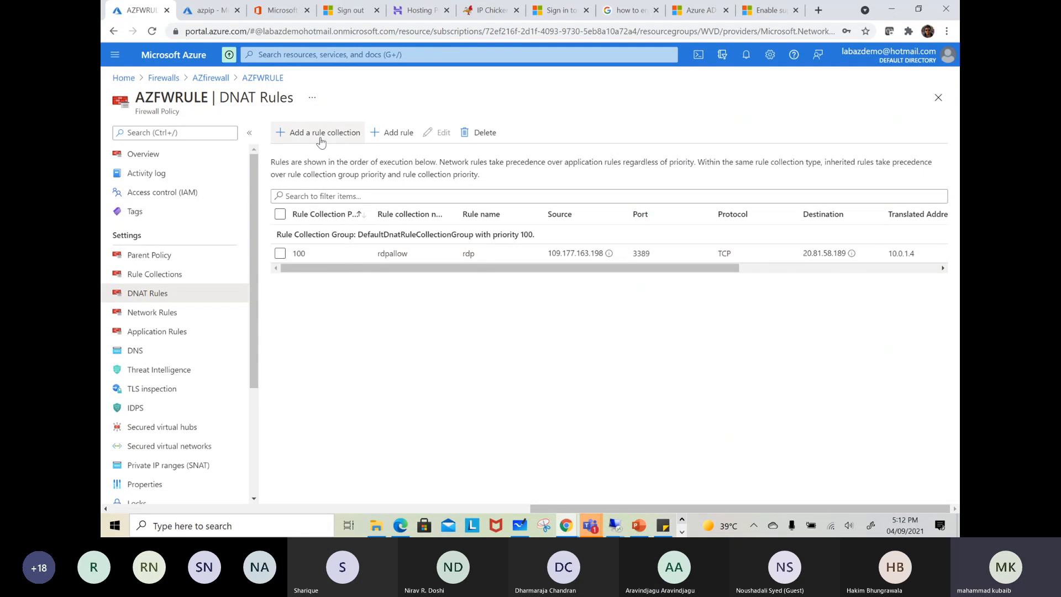
Edit the rdp rule in the rdpallow collection and try 10.0.1.4/24 as its translated address
{"action": "left_click", "coordinate": [372, 257]}
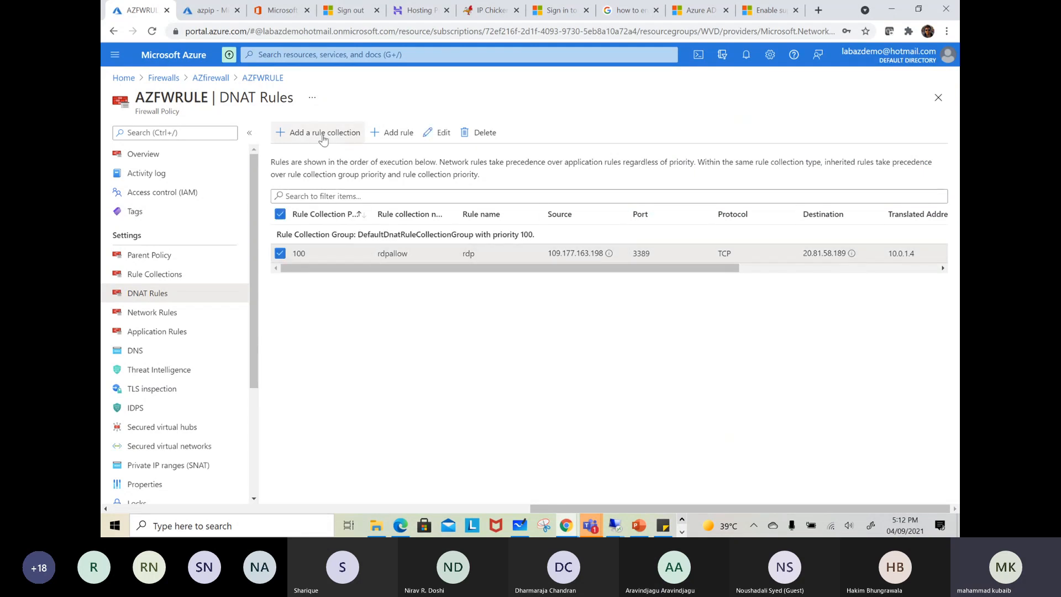
{"action": "left_click", "coordinate": [437, 133]}
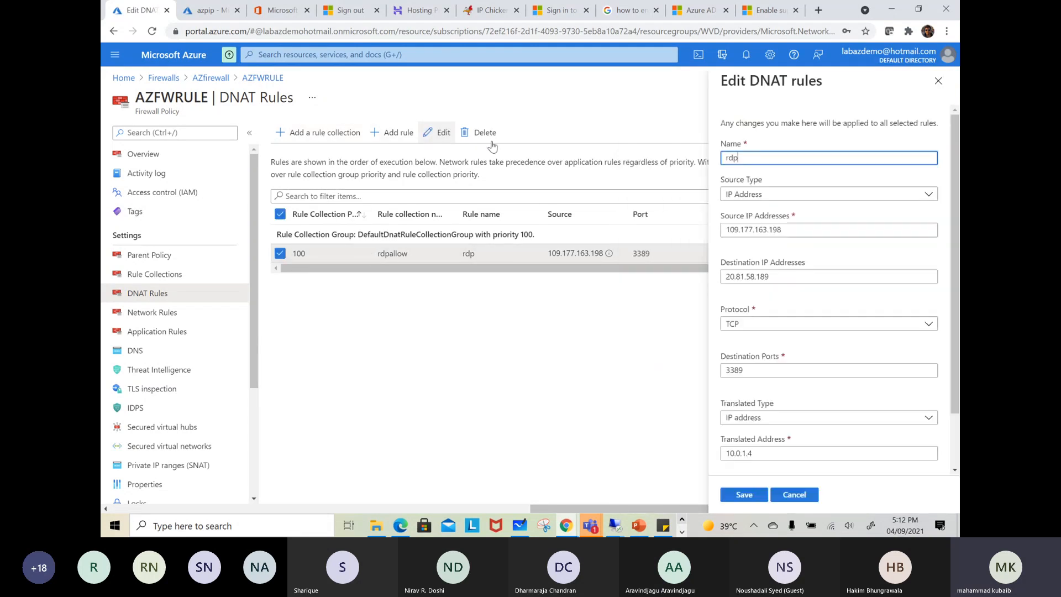
{"action": "left_click", "coordinate": [792, 230]}
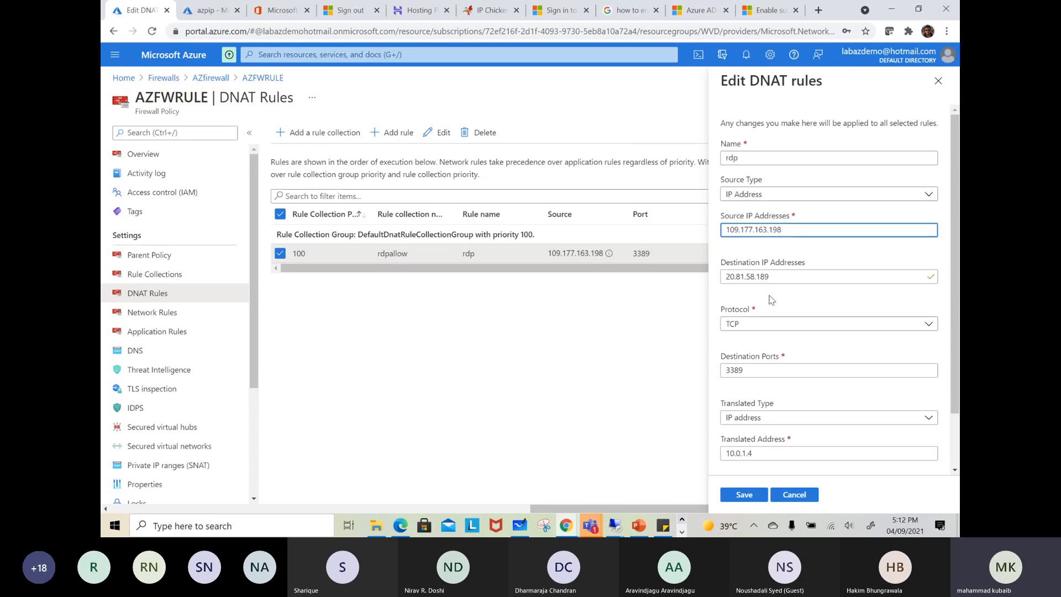
{"action": "scroll", "coordinate": [767, 364], "scroll_direction": "down", "scroll_amount": 1}
{"action": "left_click", "coordinate": [765, 391]}
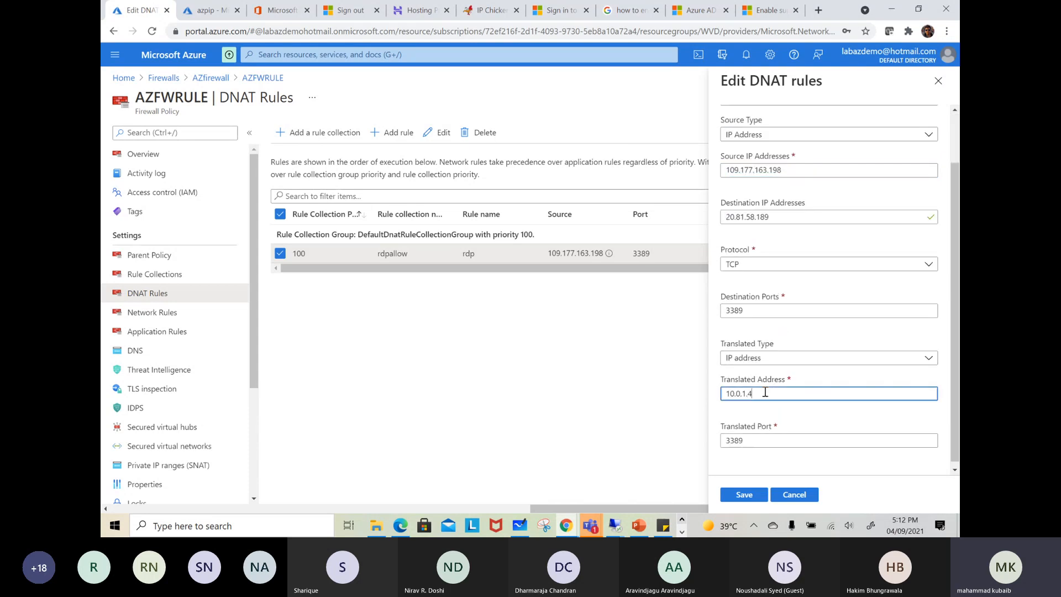
{"action": "type", "text": "/24"}
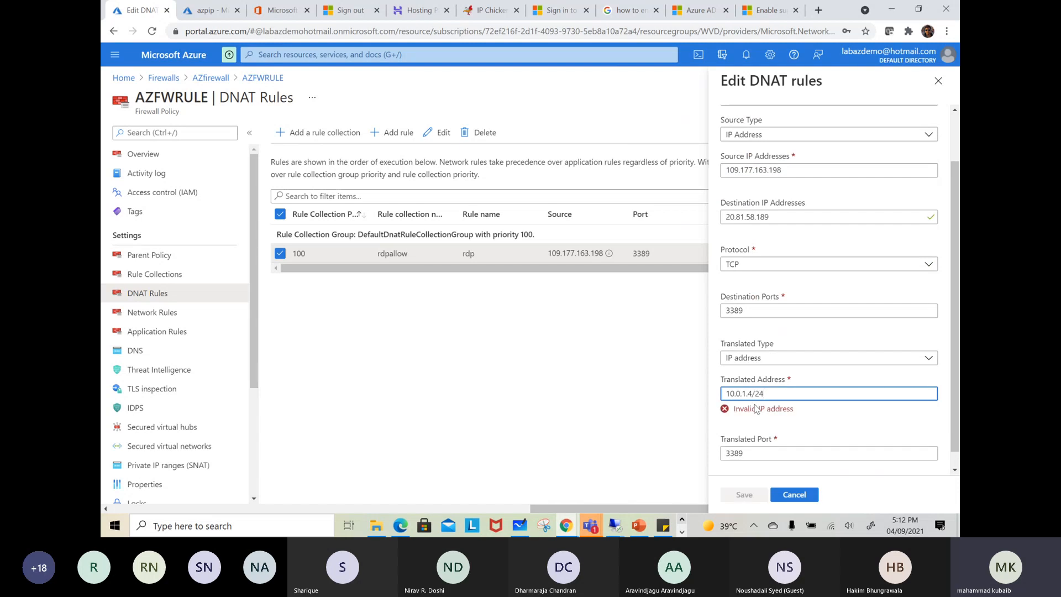
Review the translated type options and discard the unsaved edits to the rdp DNAT rule
{"action": "left_click", "coordinate": [757, 360]}
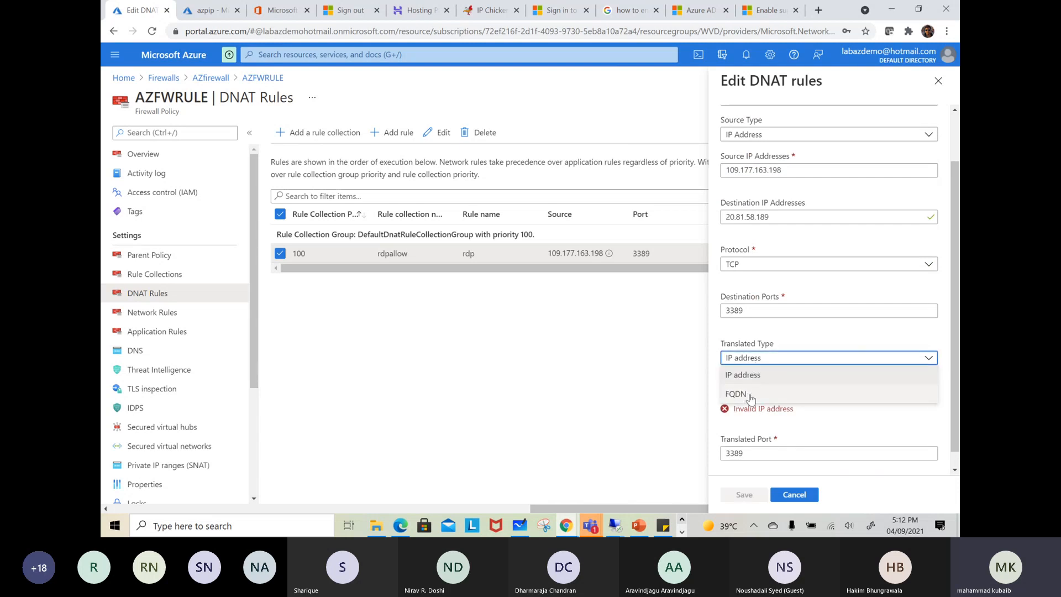
{"action": "left_click", "coordinate": [761, 329]}
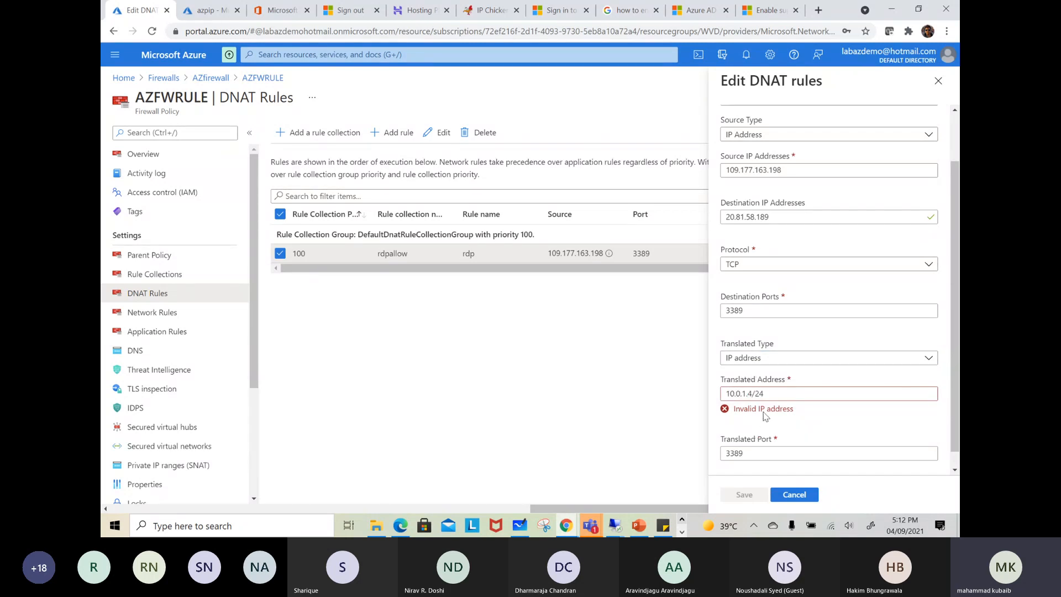
{"action": "scroll", "coordinate": [772, 403], "scroll_direction": "down", "scroll_amount": 2}
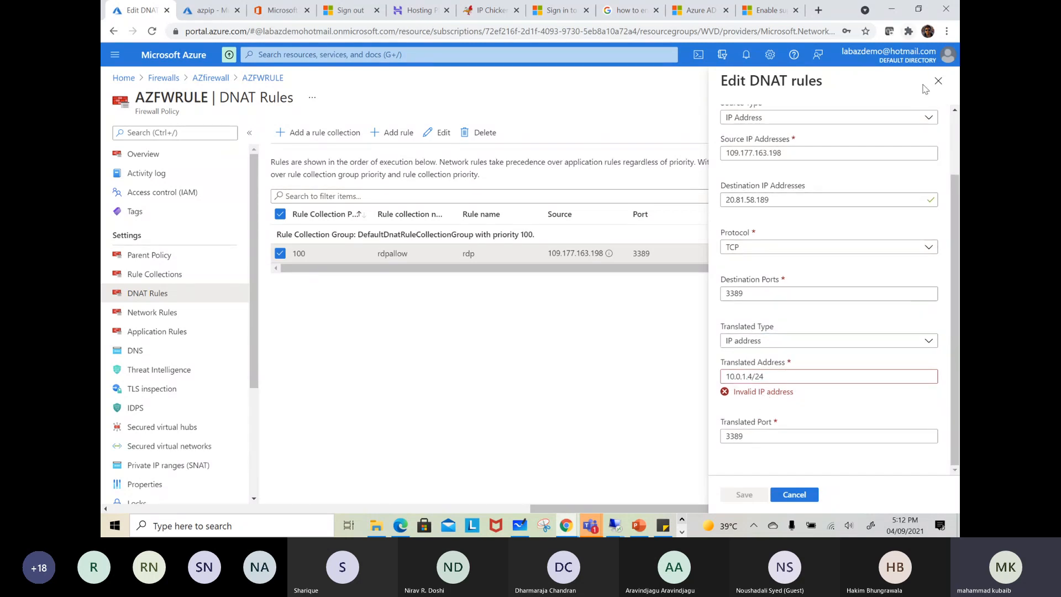
{"action": "left_click", "coordinate": [939, 84]}
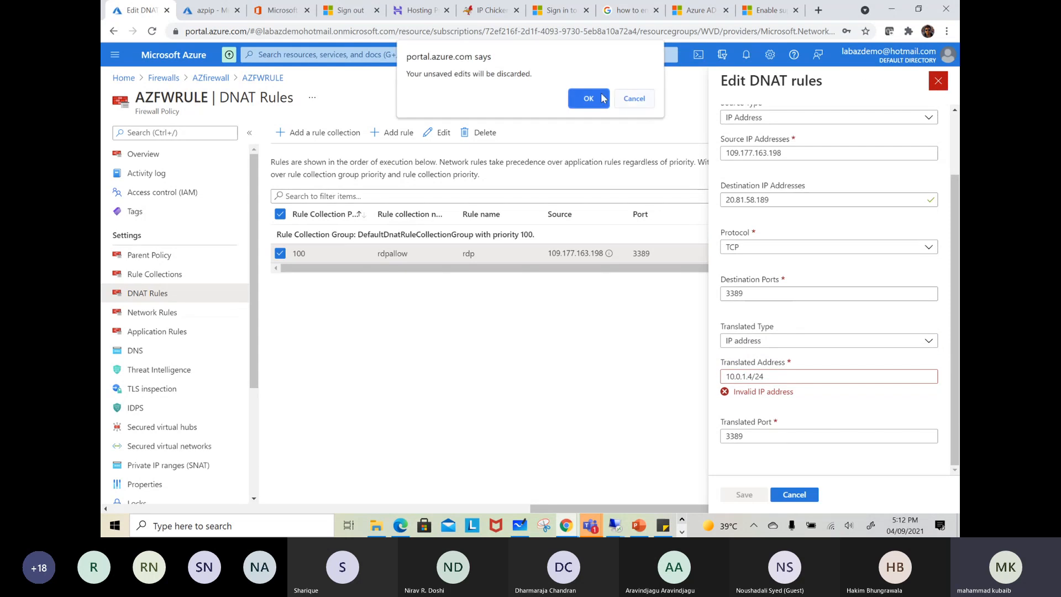
{"action": "left_click", "coordinate": [589, 99]}
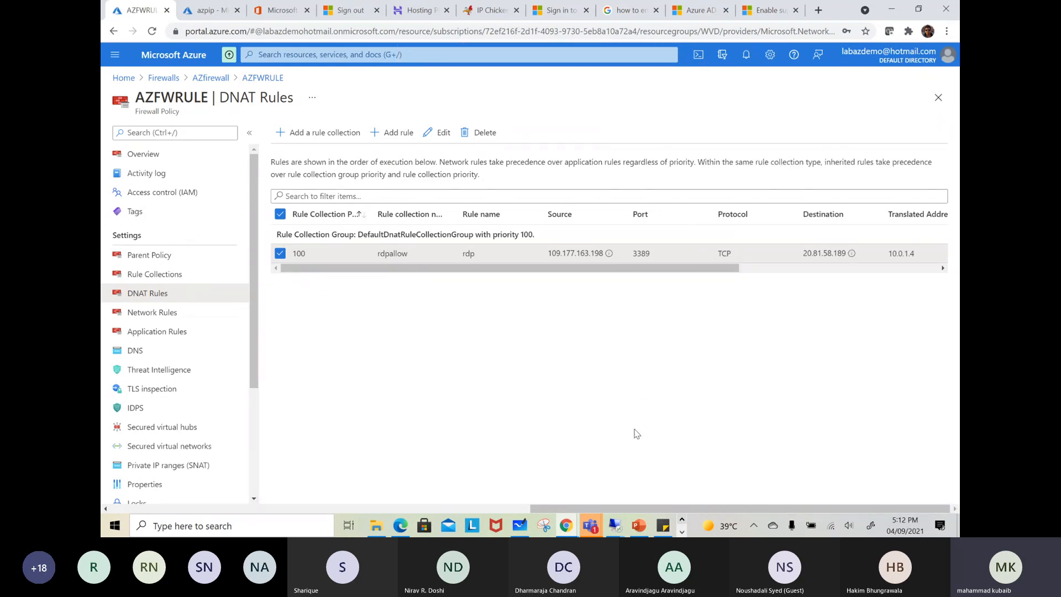
Switch to the remote session at 20.81.58.189 and open a Command Prompt on it with the run command cmd
{"action": "mouse_move", "coordinate": [614, 522]}
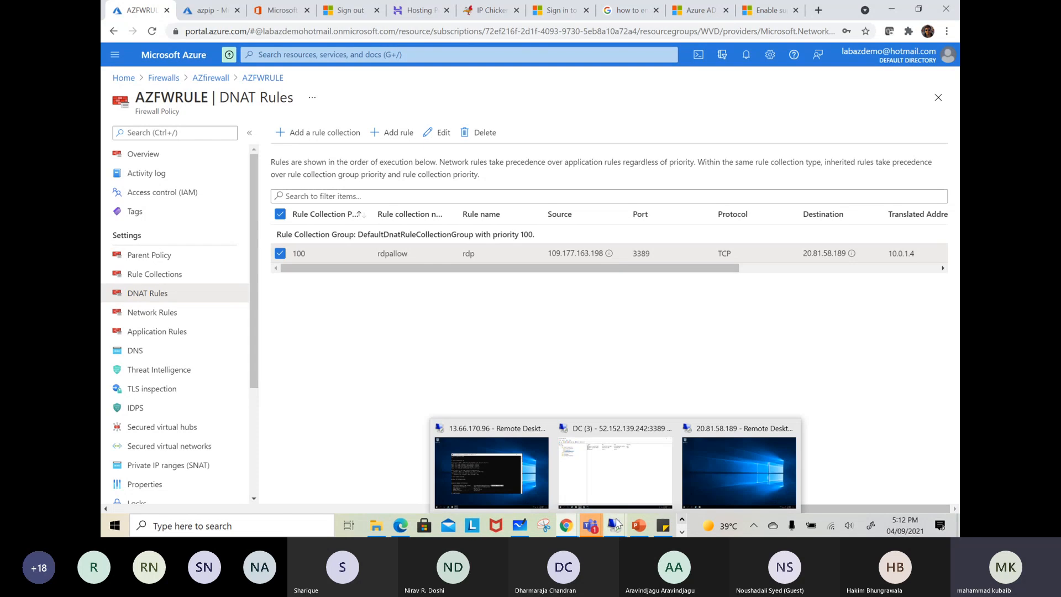
{"action": "left_click", "coordinate": [709, 456]}
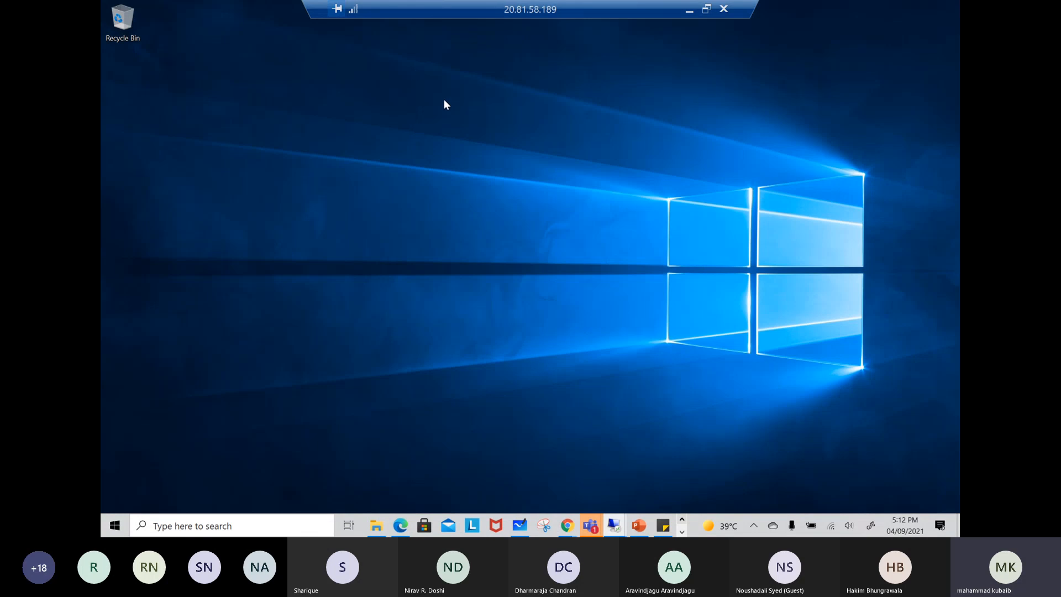
{"action": "left_click", "coordinate": [115, 526]}
{"action": "left_click", "coordinate": [578, 316]}
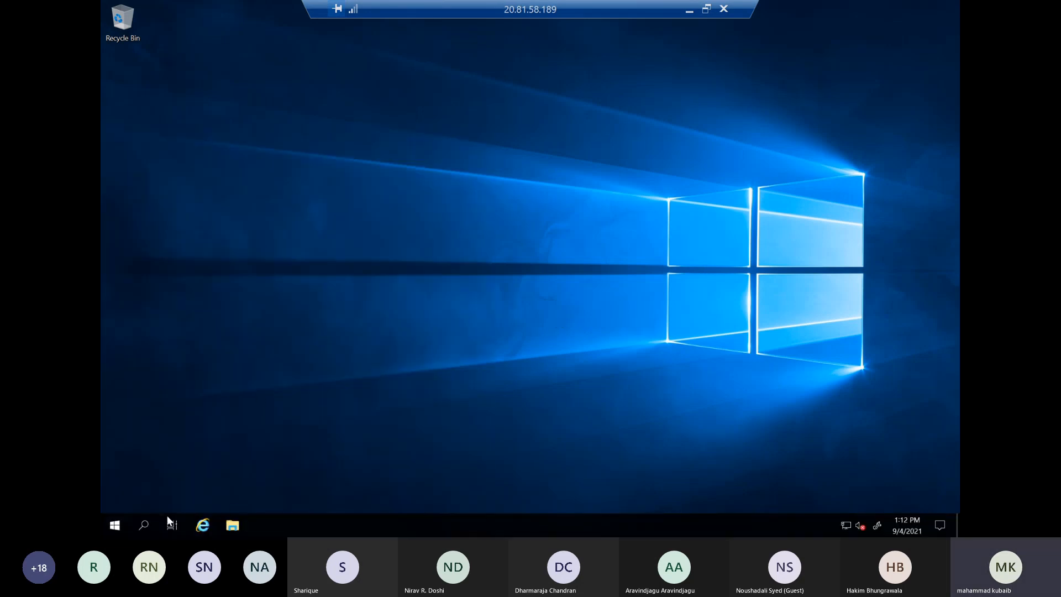
{"action": "right_click", "coordinate": [117, 525]}
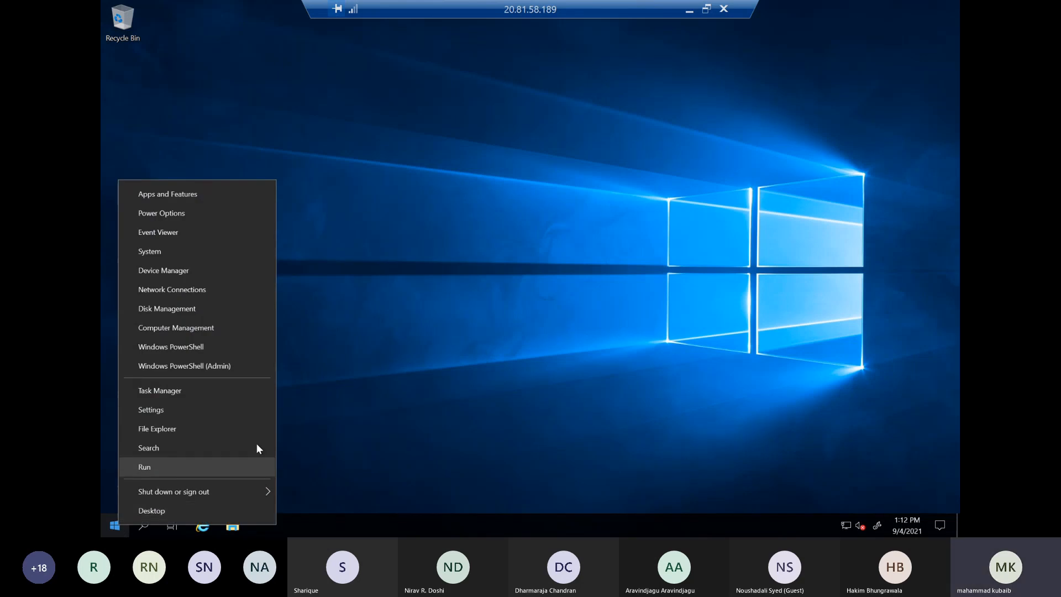
{"action": "left_click", "coordinate": [254, 466]}
{"action": "type", "text": "cmd"}
{"action": "key", "text": "Return"}
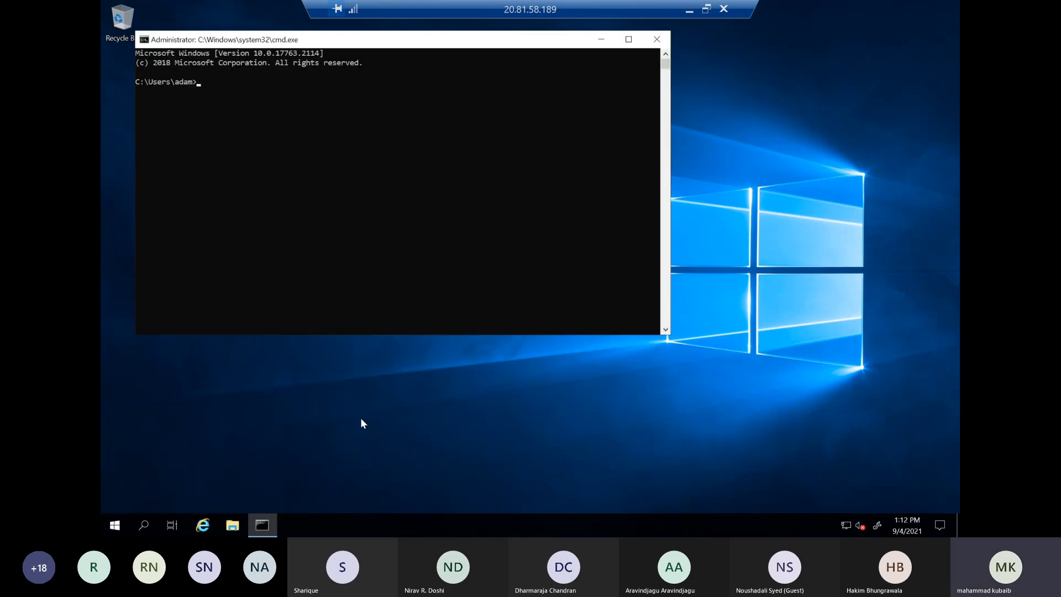
{"action": "type", "text": "tracert www.google.com"}
{"action": "key", "text": "Return"}
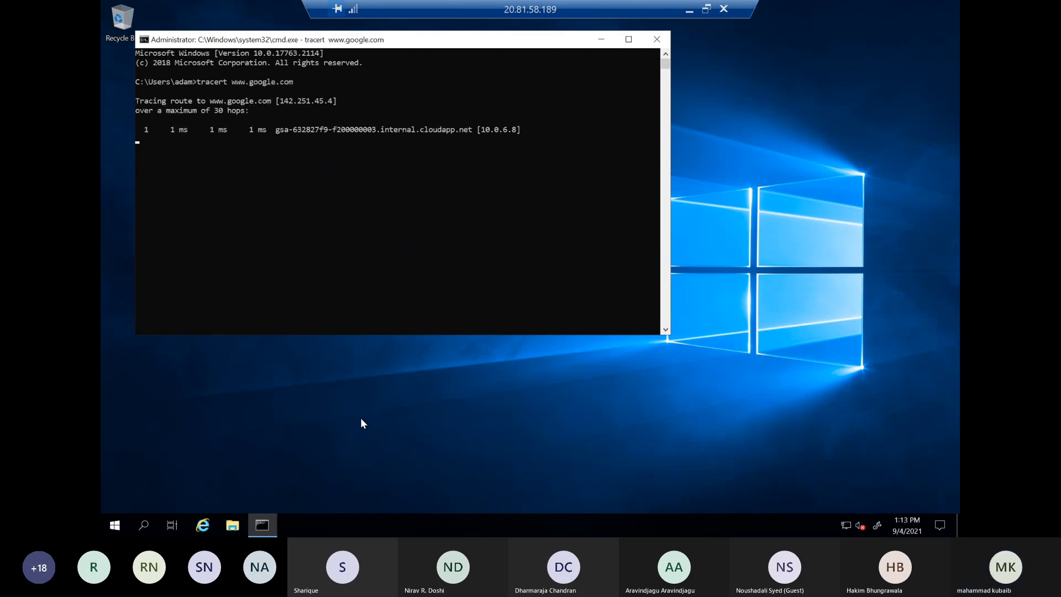
{"action": "left_click_drag", "start_coordinate": [523, 130], "coordinate": [479, 130]}
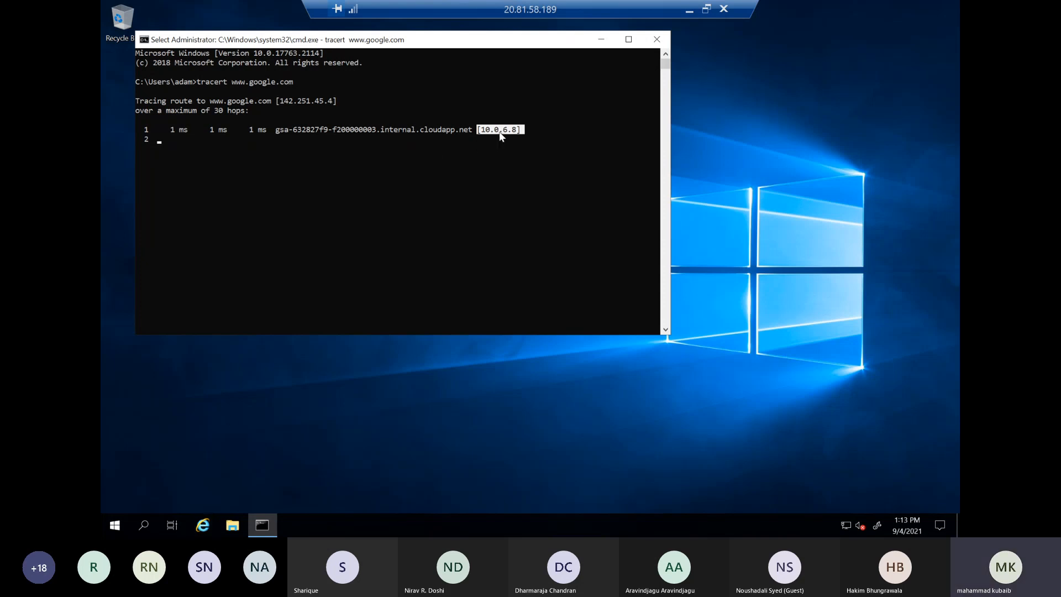
{"action": "left_click", "coordinate": [689, 16]}
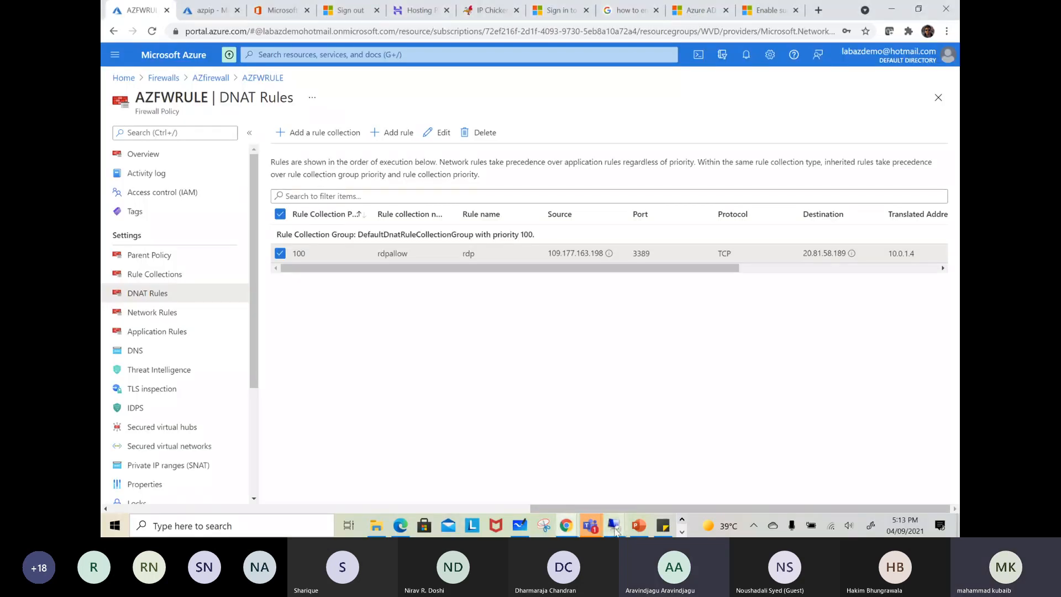
{"action": "mouse_move", "coordinate": [613, 525]}
{"action": "left_click", "coordinate": [494, 455]}
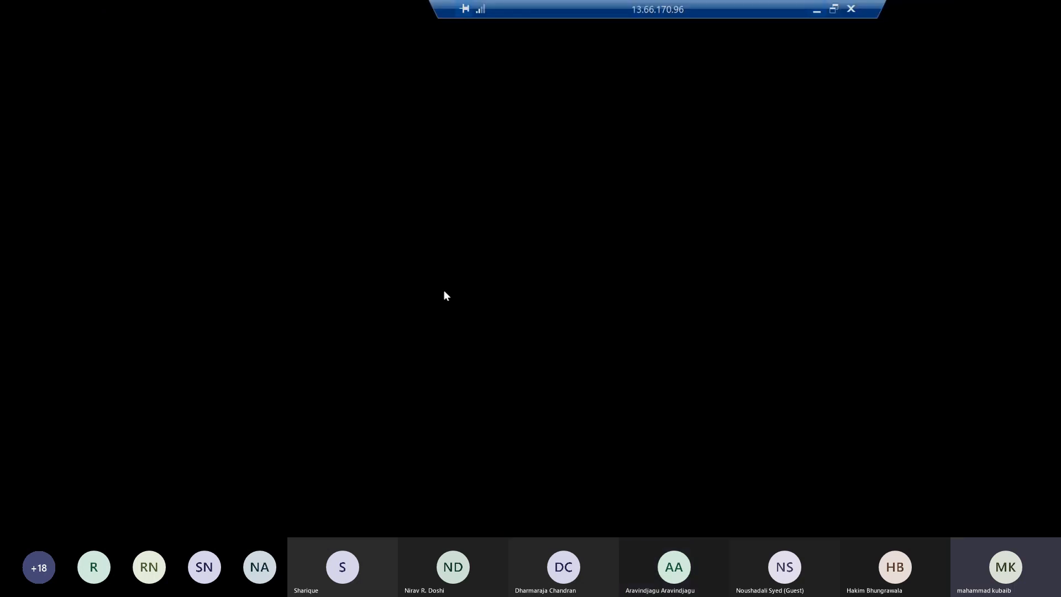
{"action": "scroll", "coordinate": [554, 300], "scroll_direction": "down", "scroll_amount": 2}
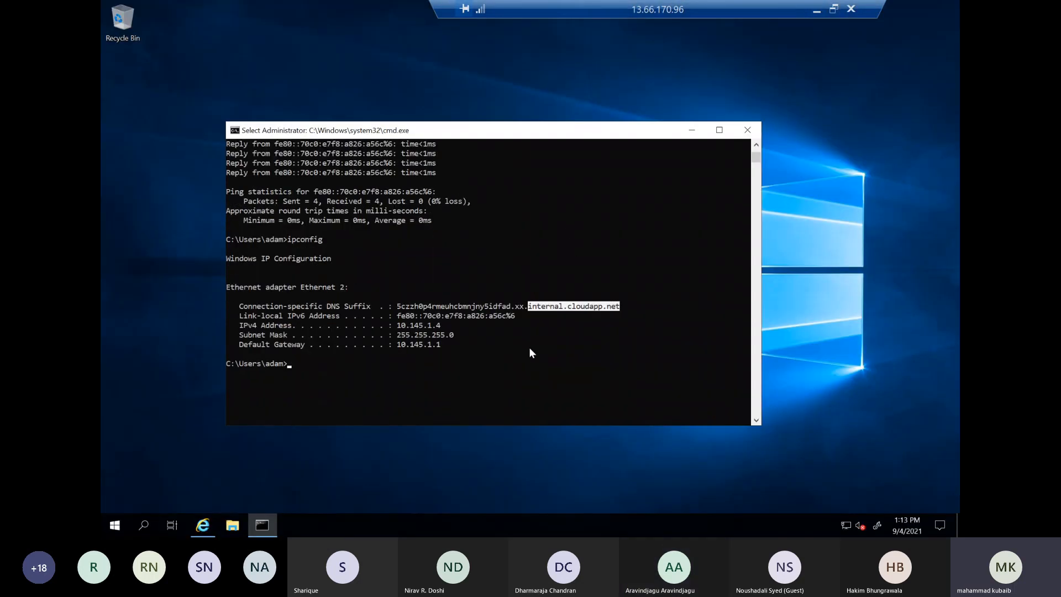
{"action": "left_click", "coordinate": [529, 347]}
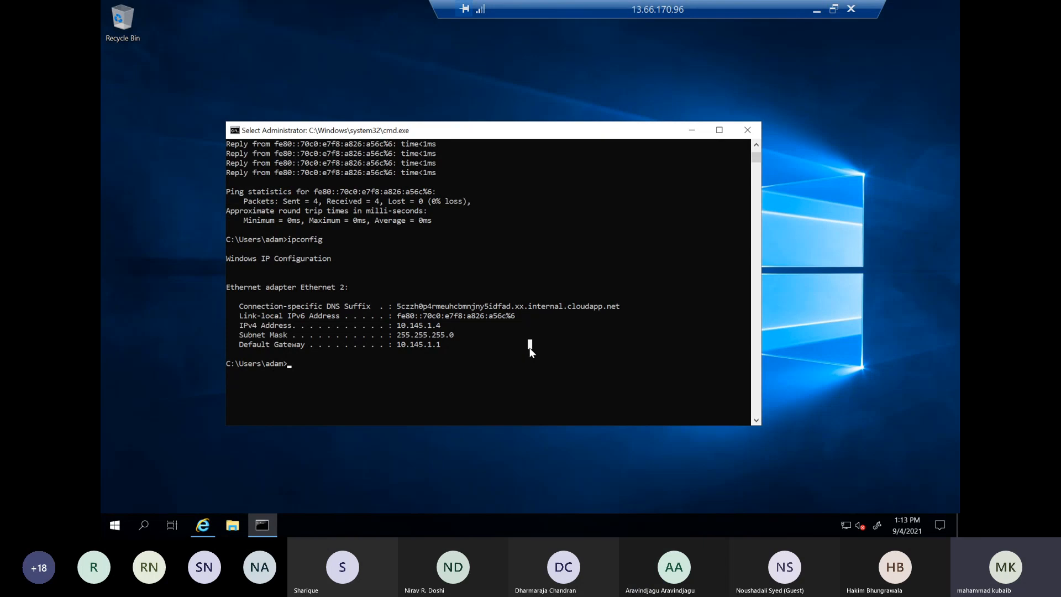
{"action": "type", "text": "tracert ww"}
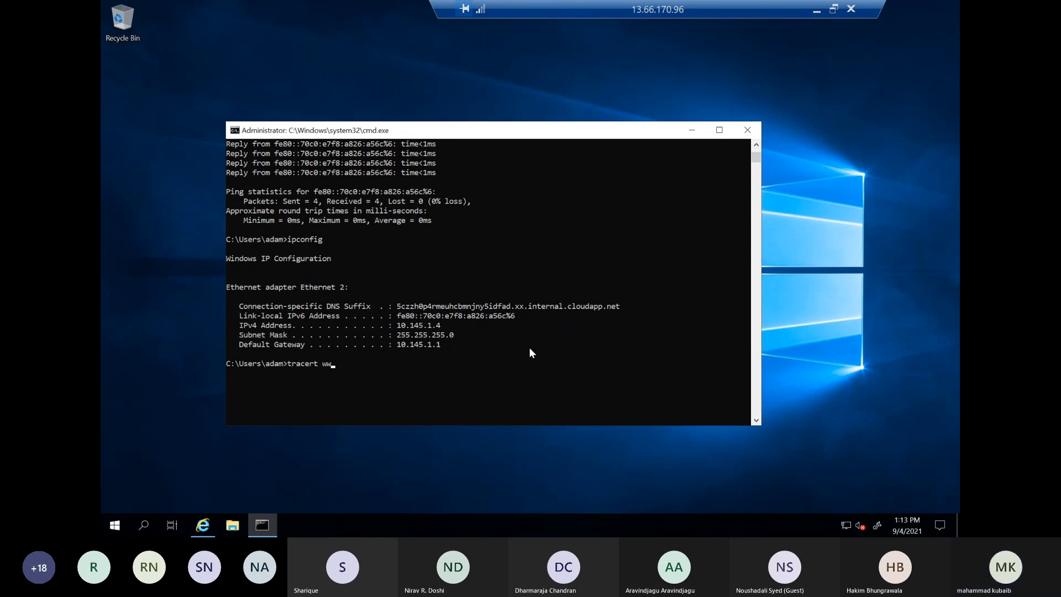
{"action": "type", "text": "w.google.com"}
{"action": "key", "text": "Return"}
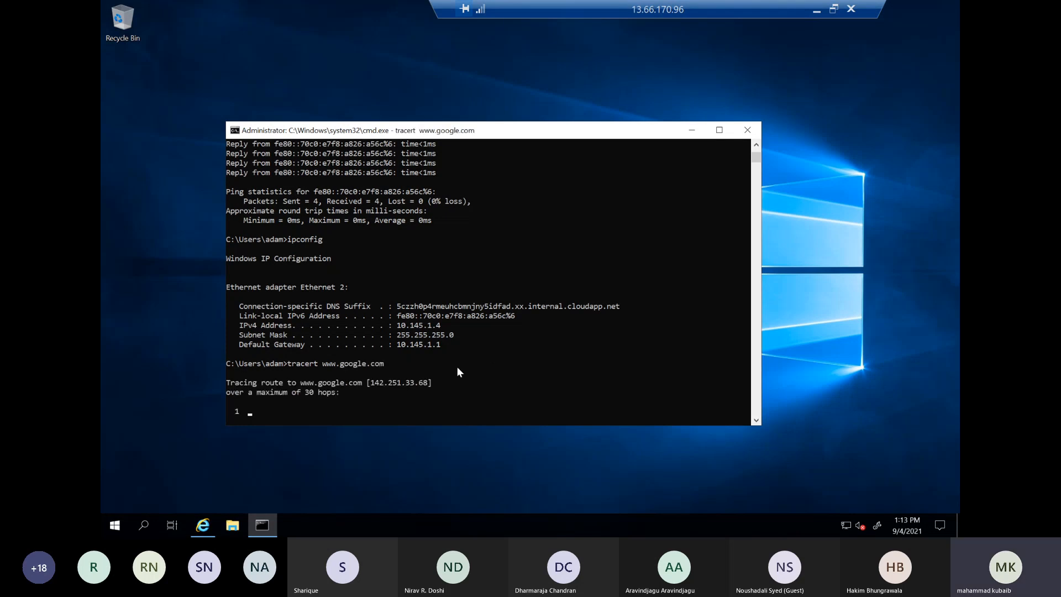
{"action": "left_click_drag", "start_coordinate": [432, 384], "coordinate": [366, 387]}
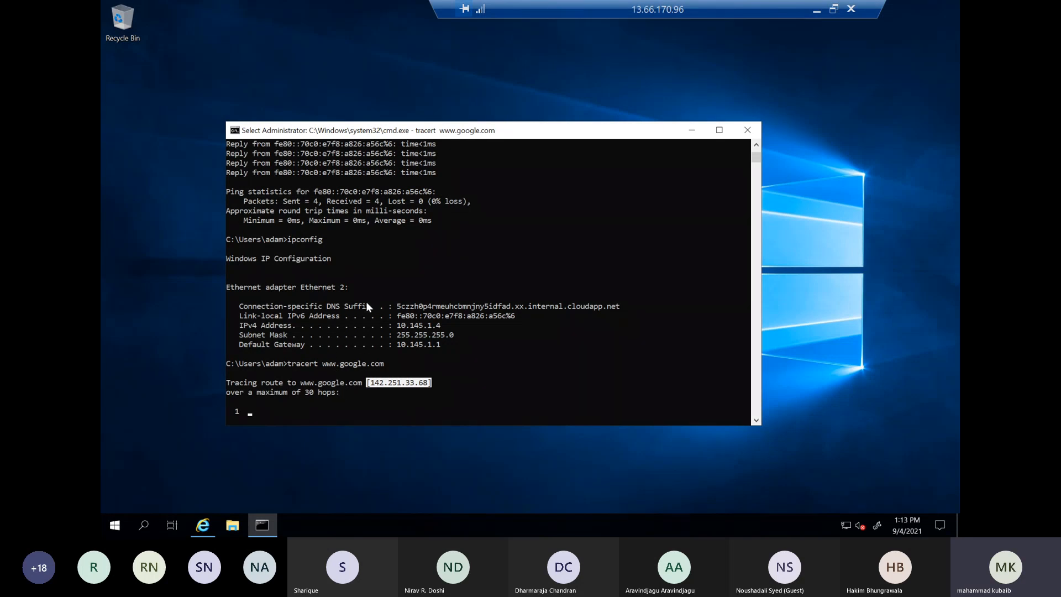
Return to the 20.81.58.189 remote session and open the Local Server properties in Server Manager
{"action": "left_click", "coordinate": [817, 10]}
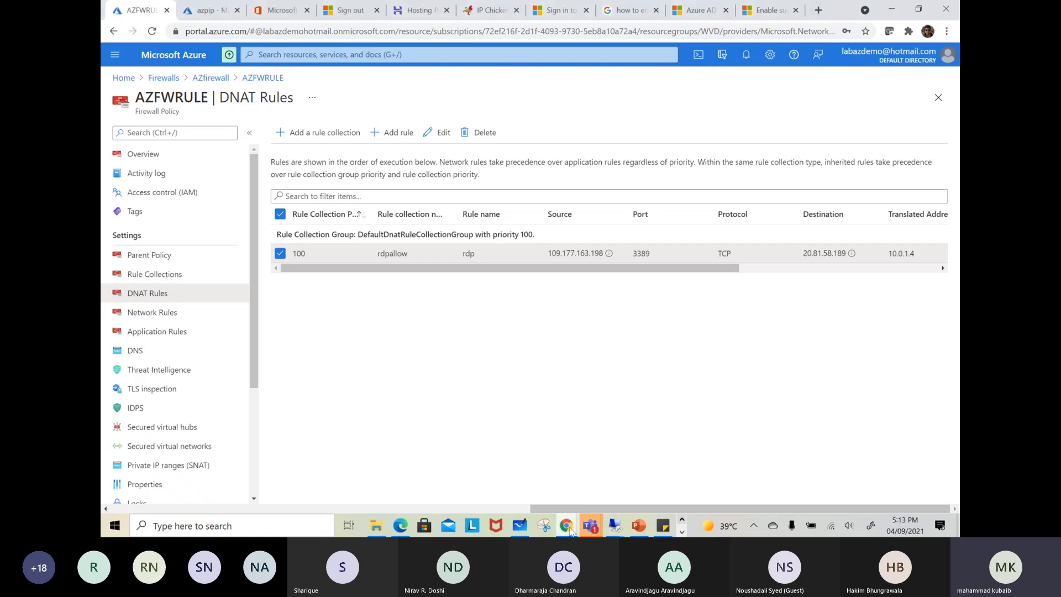
{"action": "mouse_move", "coordinate": [614, 525]}
{"action": "left_click", "coordinate": [741, 463]}
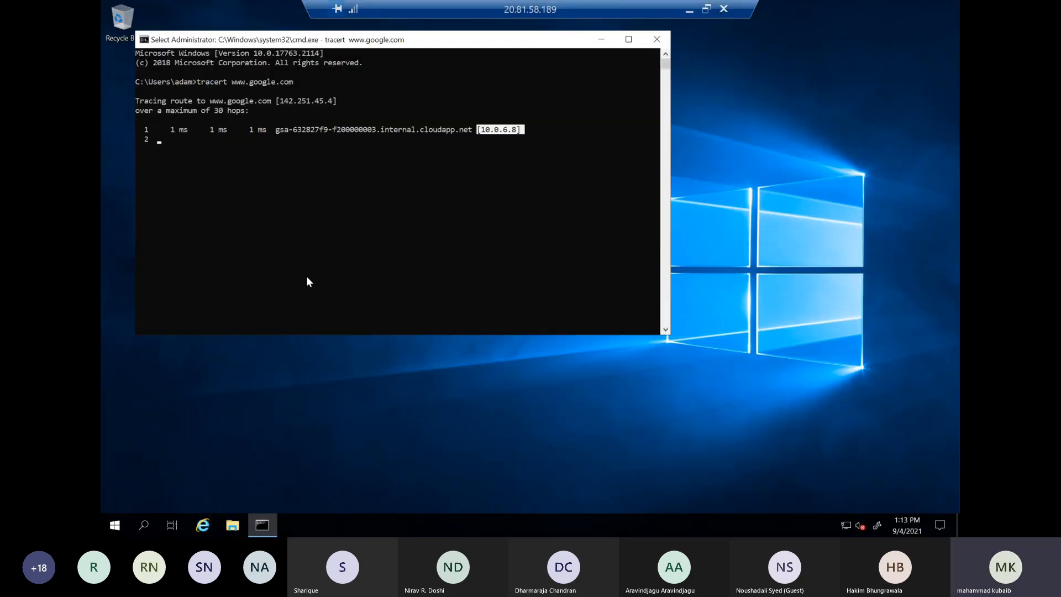
{"action": "left_click", "coordinate": [202, 525]}
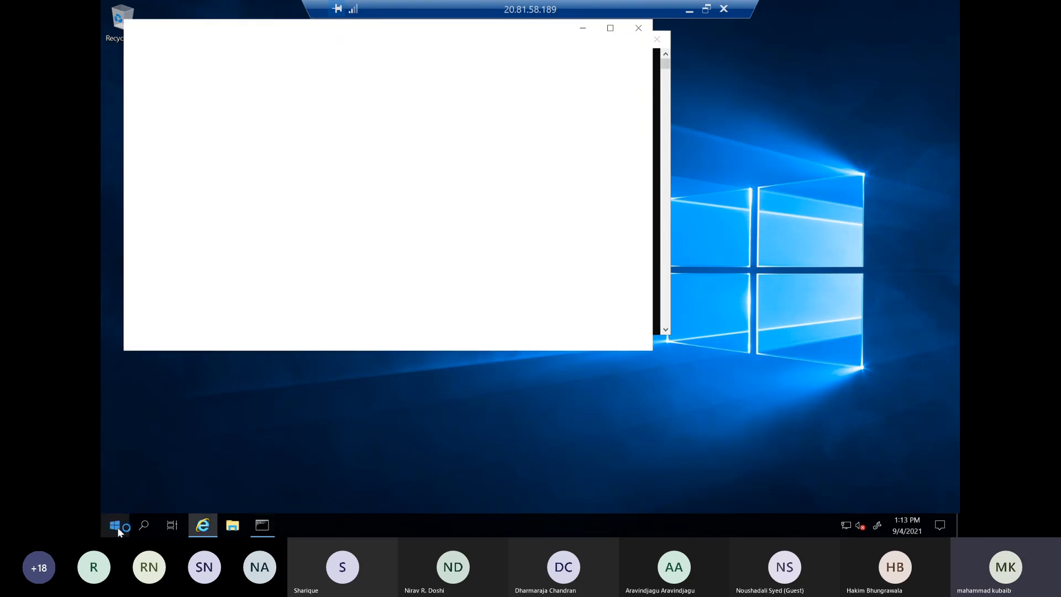
{"action": "left_click", "coordinate": [115, 525]}
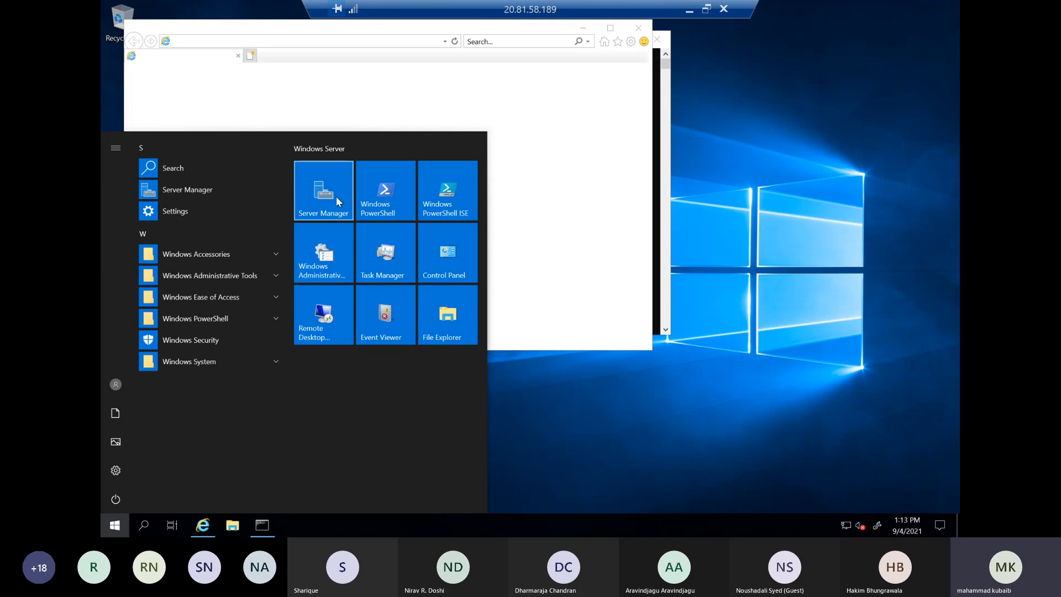
{"action": "left_click", "coordinate": [326, 206]}
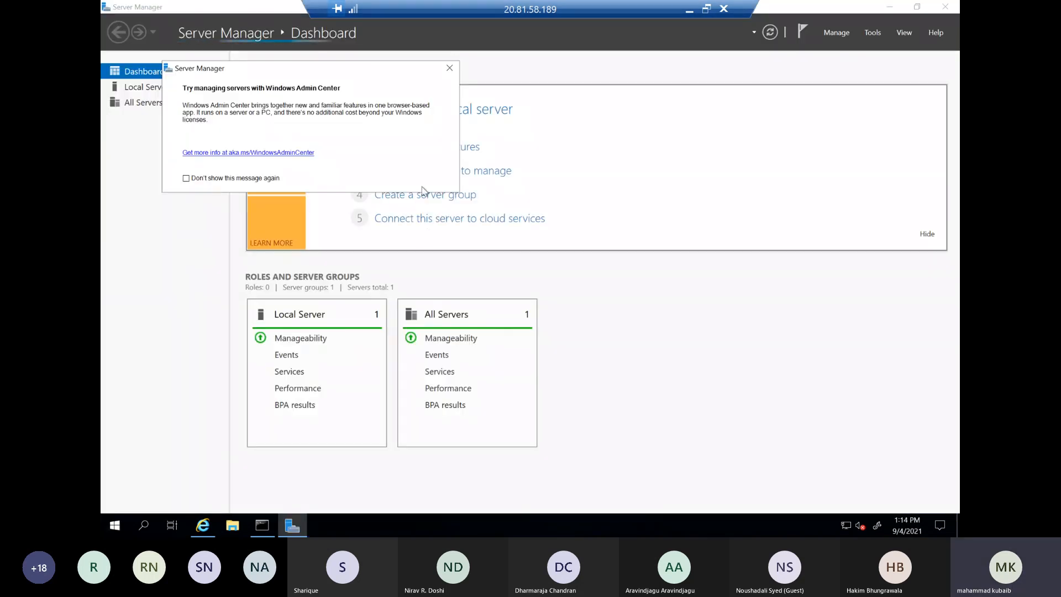
{"action": "left_click", "coordinate": [450, 68]}
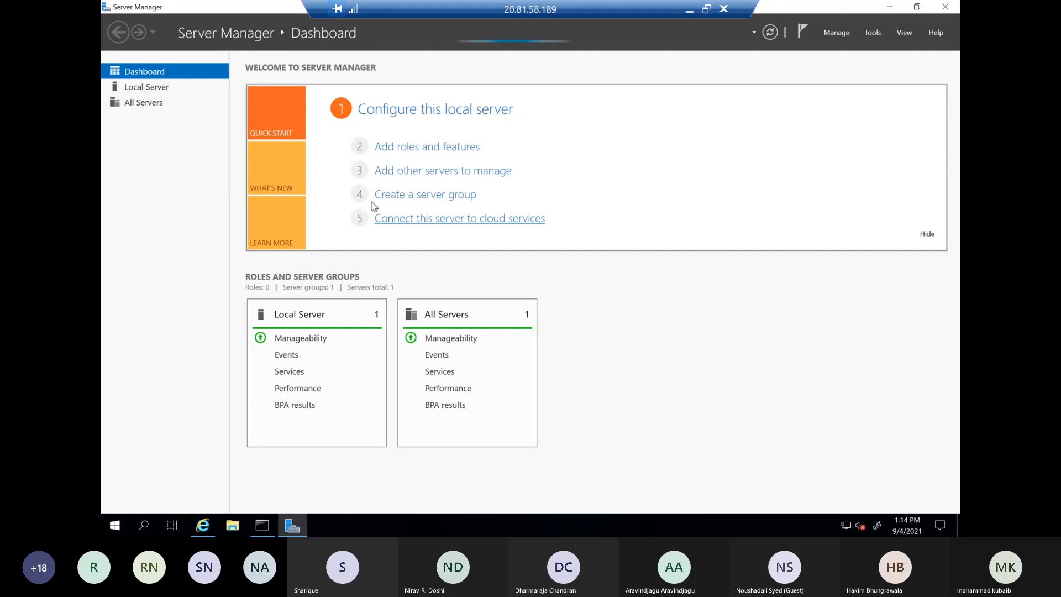
{"action": "left_click", "coordinate": [169, 104]}
{"action": "left_click", "coordinate": [165, 87]}
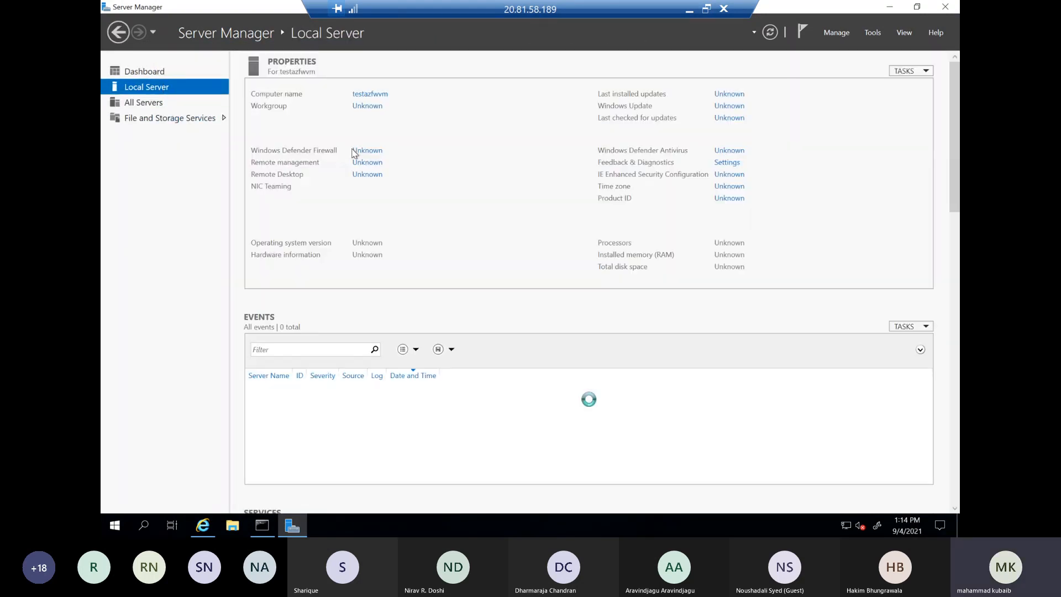
Turn off IE Enhanced Security Configuration for both administrators and users
{"action": "left_click", "coordinate": [719, 175]}
{"action": "left_click", "coordinate": [452, 246]}
{"action": "left_click", "coordinate": [457, 317]}
{"action": "left_click", "coordinate": [576, 376]}
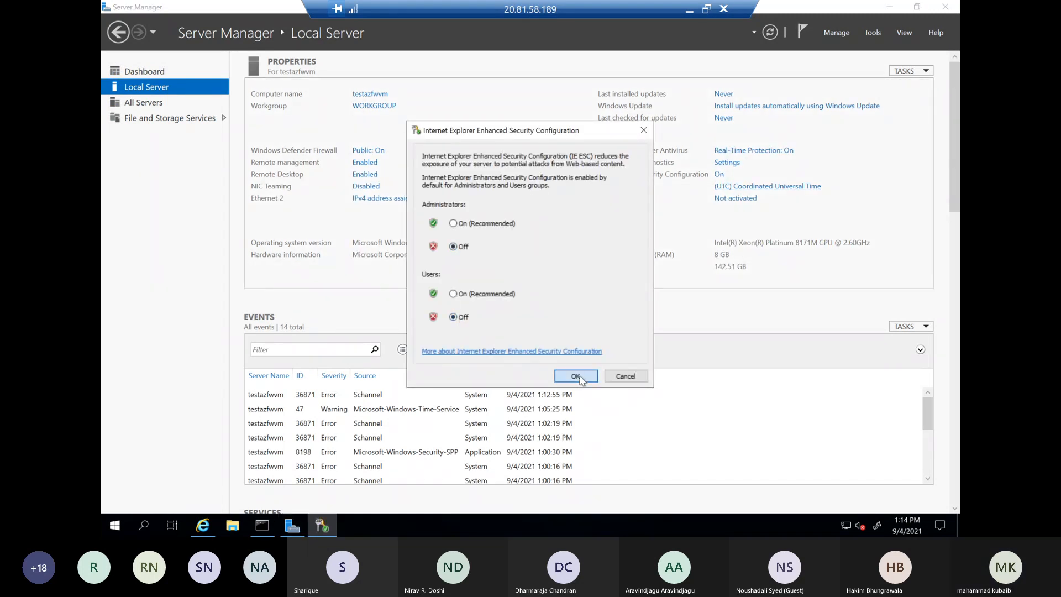
Minimize Server Manager, postpone the Internet Explorer 11 setup, and restart the browser with the command prompt minimized
{"action": "left_click", "coordinate": [889, 6]}
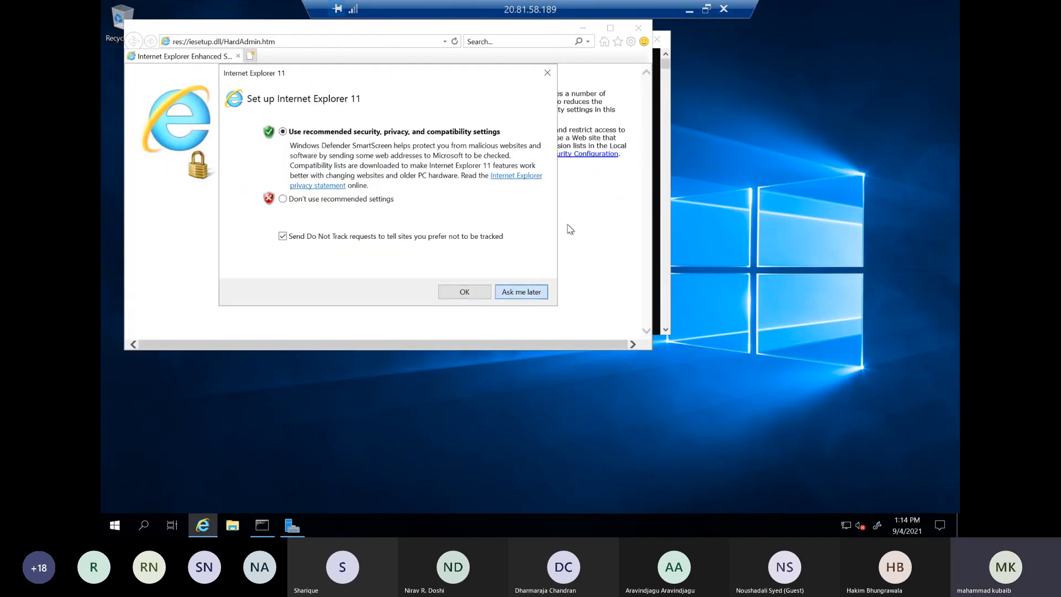
{"action": "left_click", "coordinate": [521, 291]}
{"action": "left_click", "coordinate": [638, 28]}
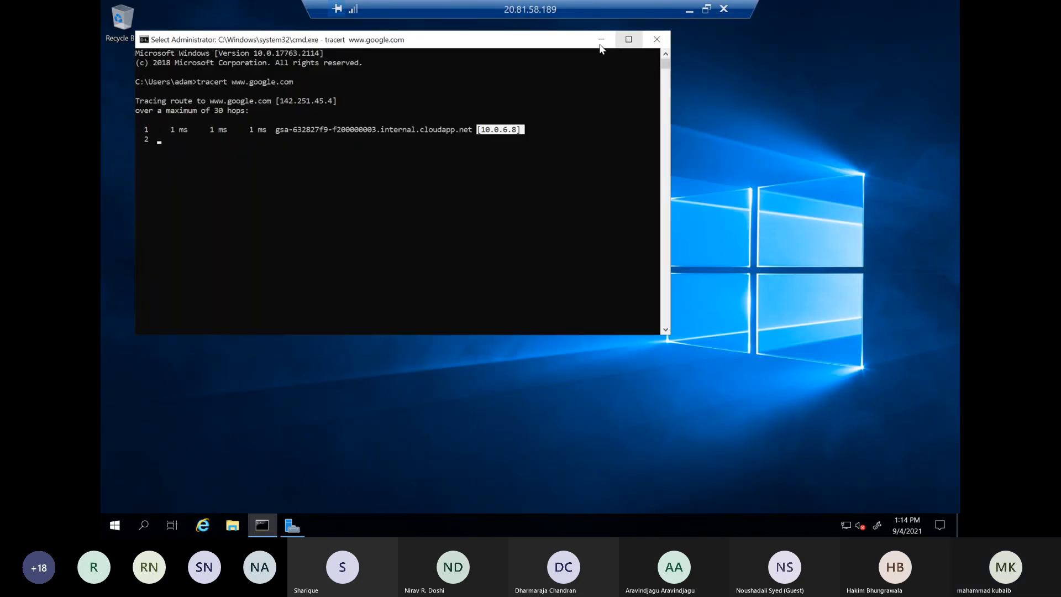
{"action": "left_click", "coordinate": [601, 39]}
{"action": "left_click", "coordinate": [204, 523]}
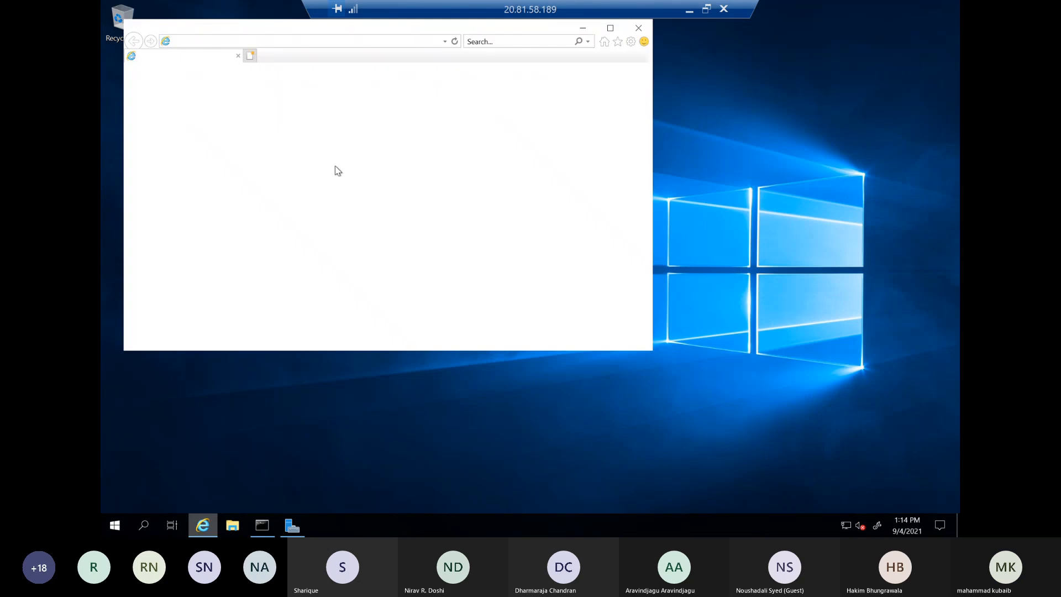
{"action": "left_click", "coordinate": [339, 41]}
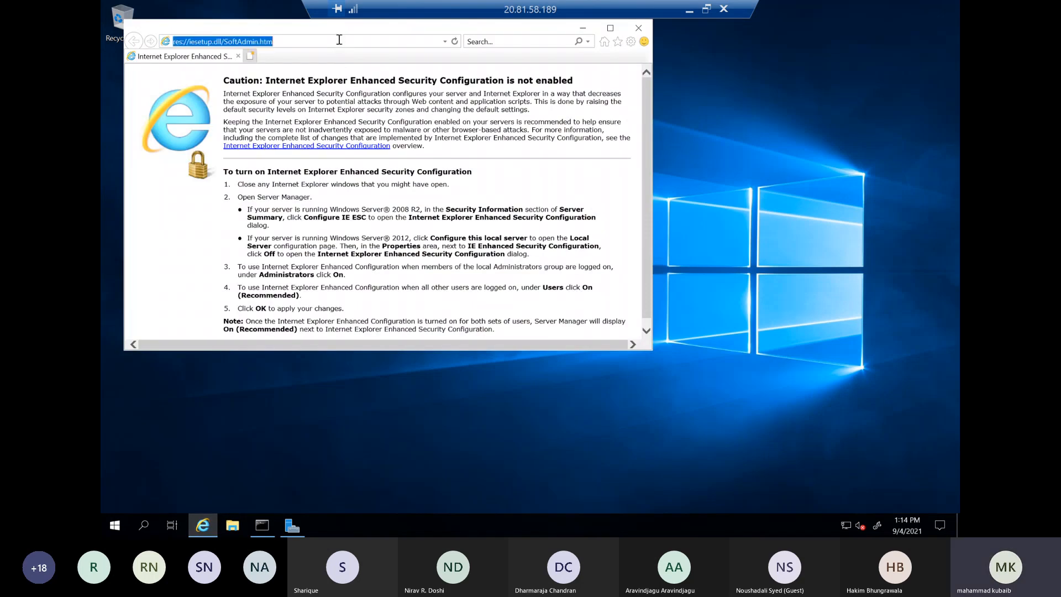
{"action": "type", "text": "https:"}
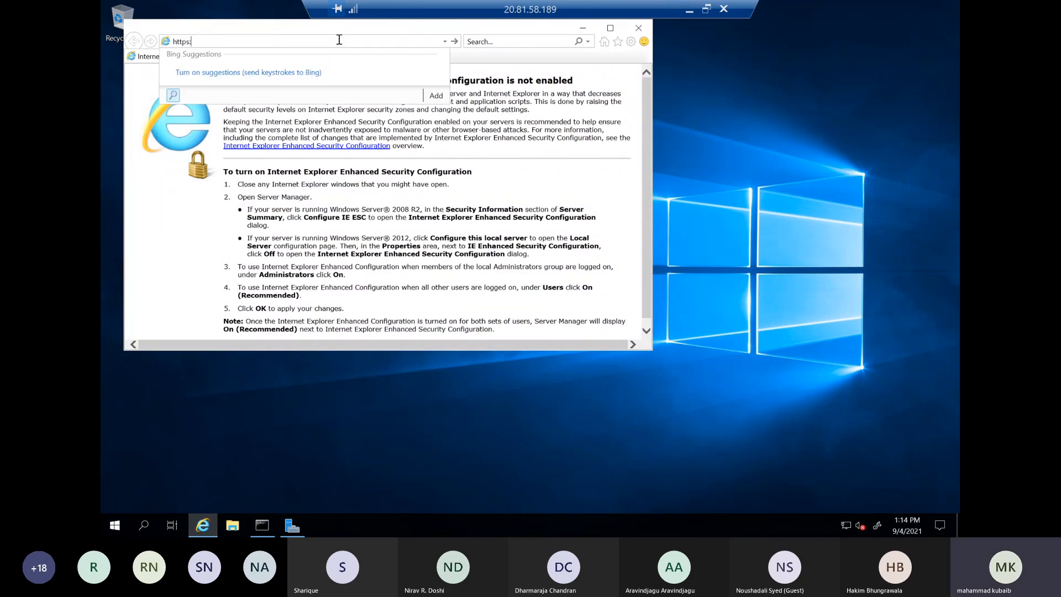
{"action": "type", "text": "//www.google.com"}
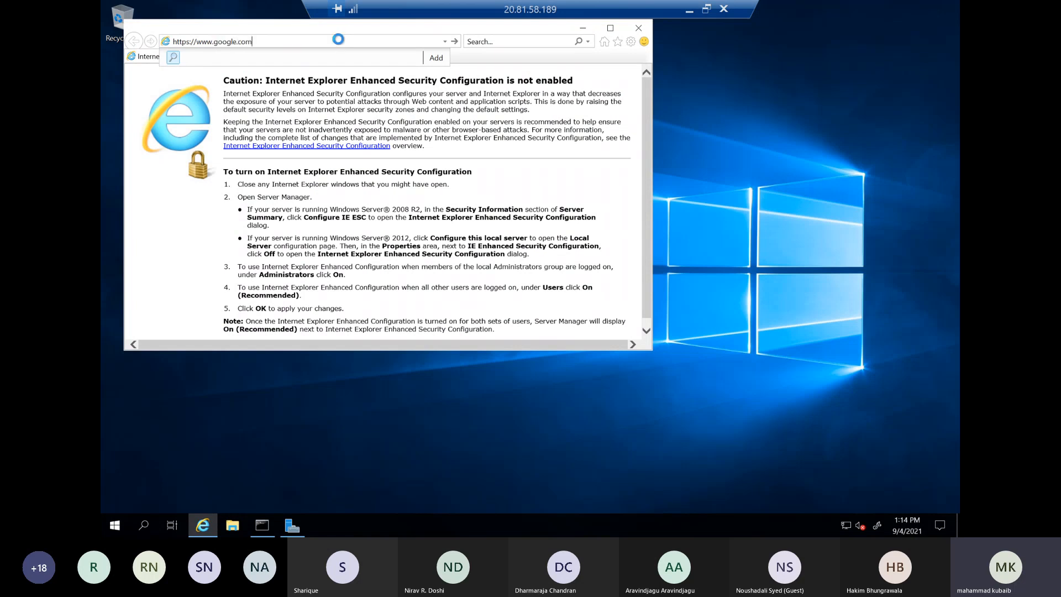
{"action": "key", "text": "Return"}
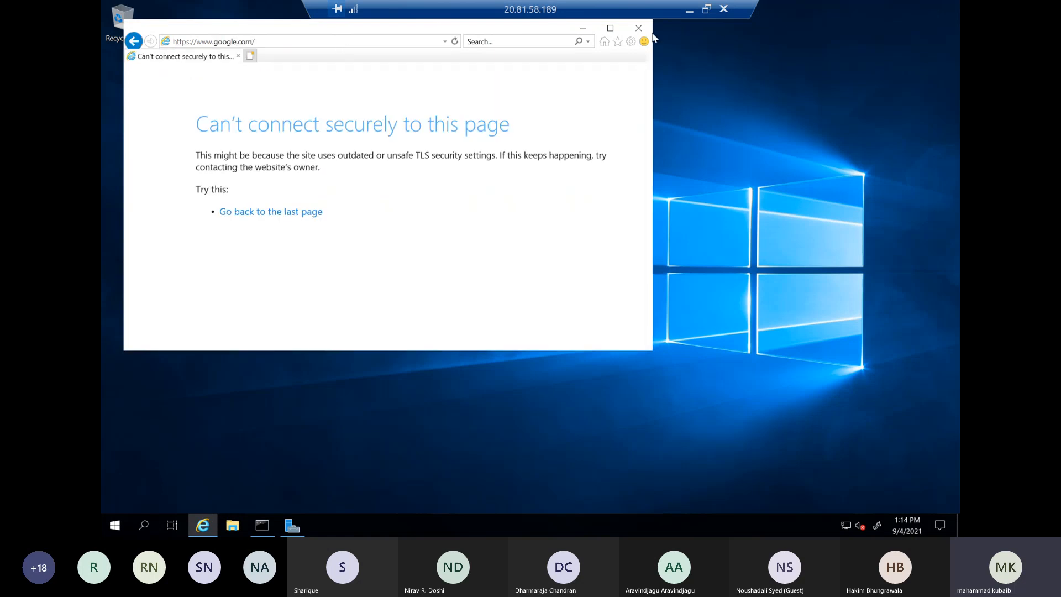
{"action": "left_click", "coordinate": [610, 27]}
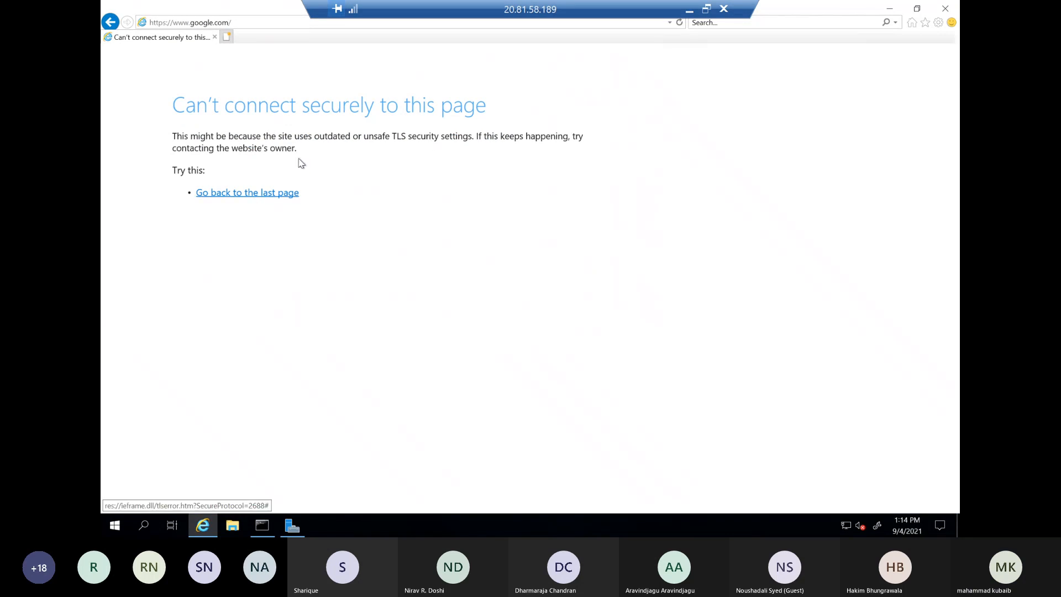
{"action": "left_click", "coordinate": [226, 36]}
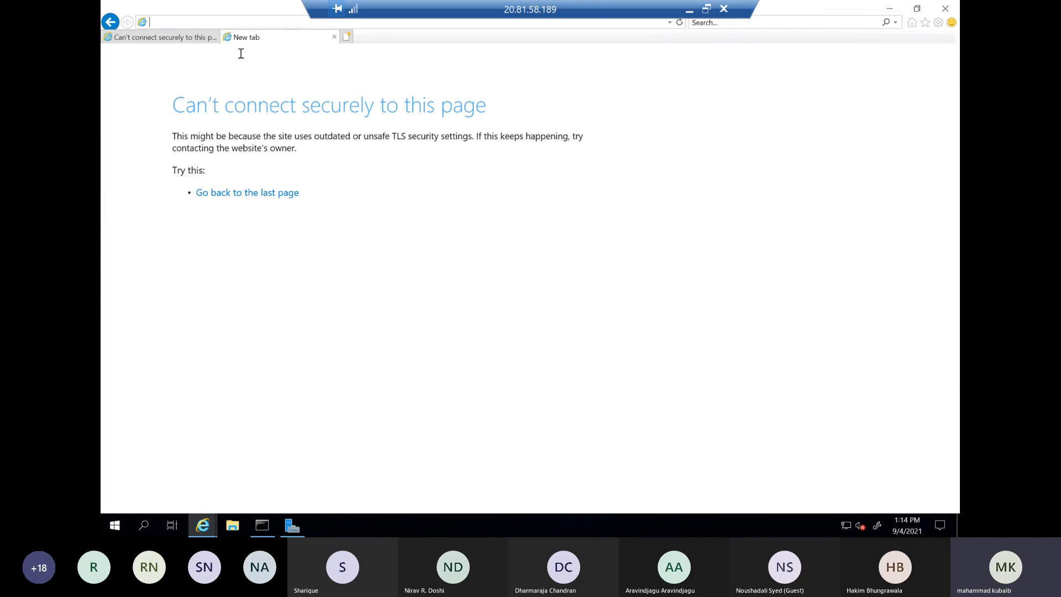
Switch to the Azure portal and start a rule collection named google of type Application under the AZFWRULE application rules
{"action": "left_click", "coordinate": [689, 10]}
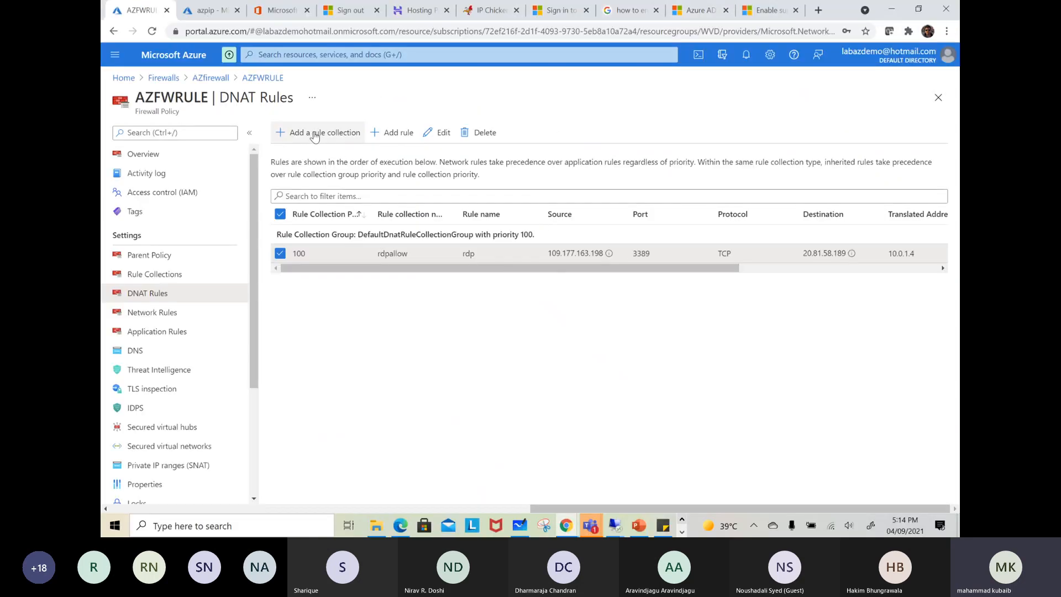
{"action": "left_click", "coordinate": [148, 334]}
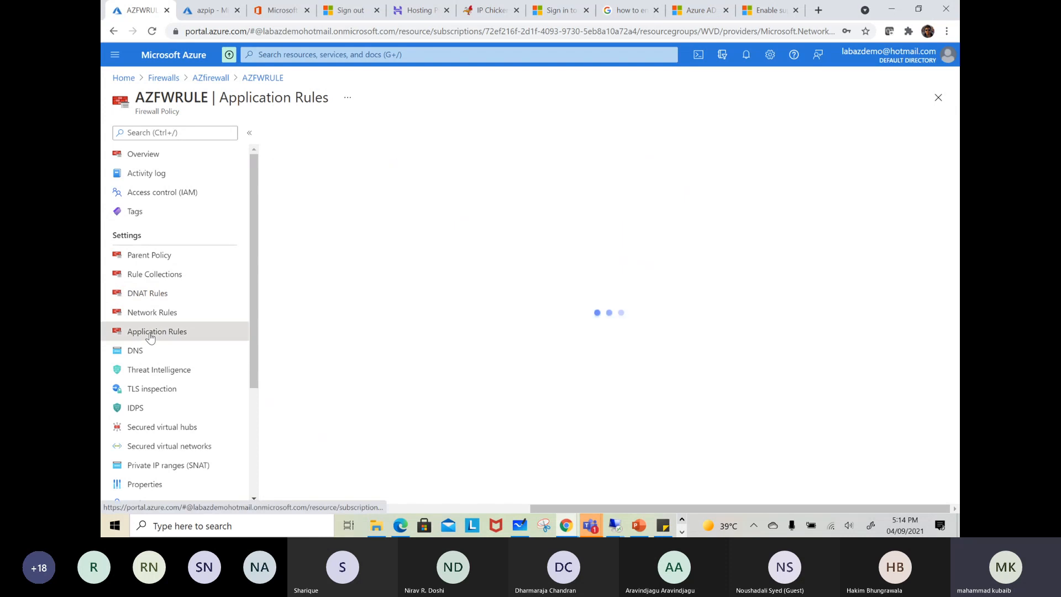
{"action": "left_click", "coordinate": [310, 133]}
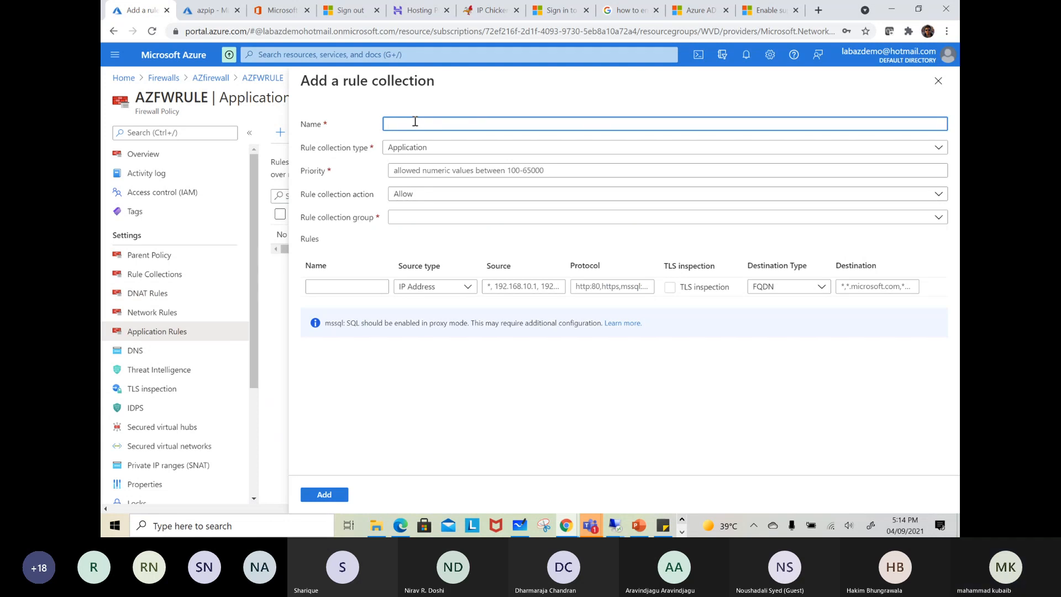
{"action": "type", "text": "google"}
{"action": "left_click", "coordinate": [400, 147]}
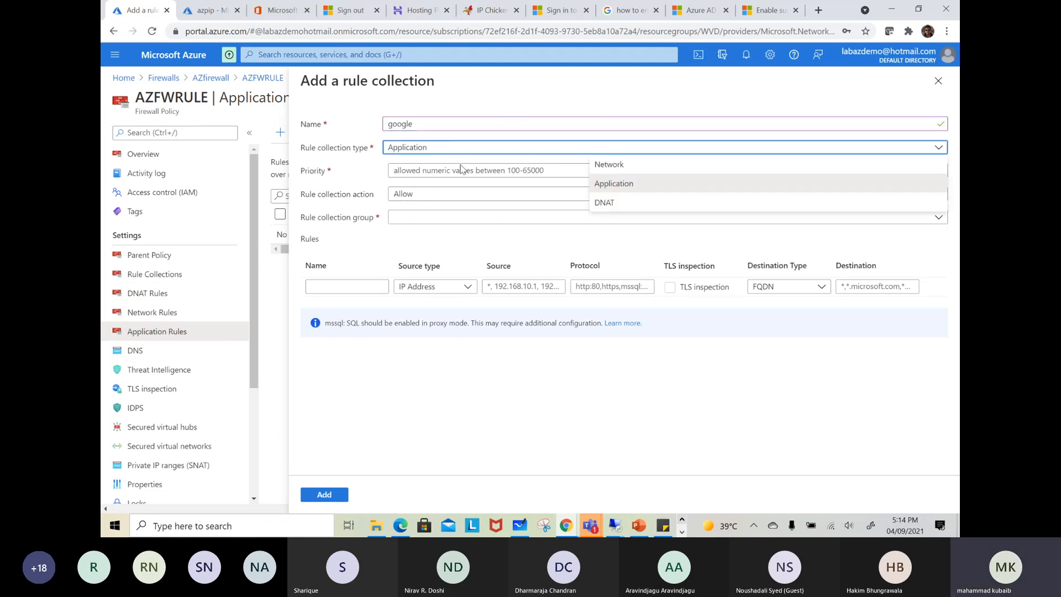
{"action": "left_click", "coordinate": [627, 184]}
Set the google rule collection's priority to 150
{"action": "left_click", "coordinate": [502, 172]}
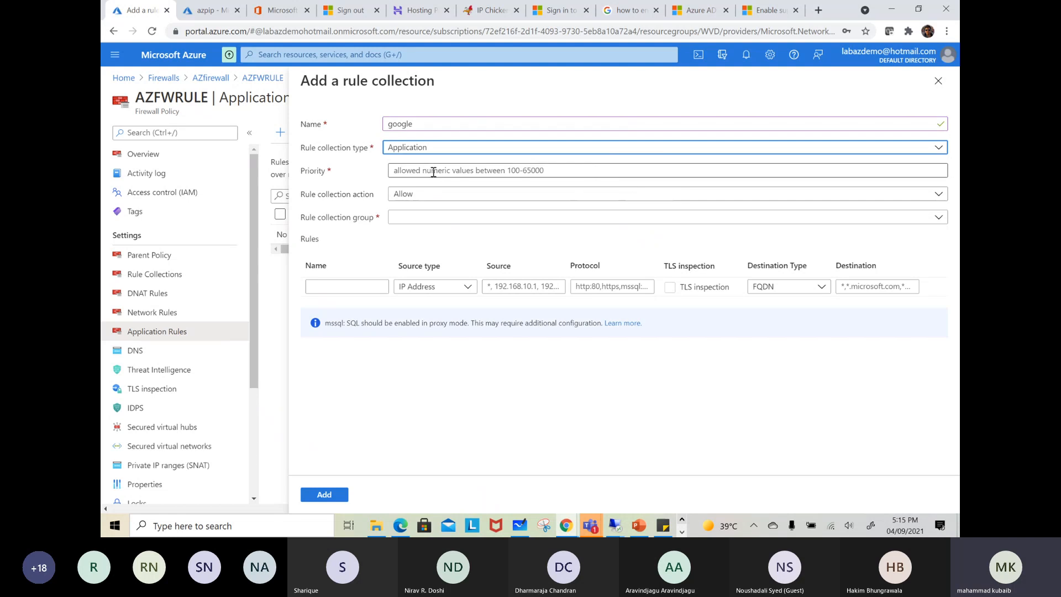
{"action": "type", "text": "99"}
{"action": "key", "text": "BackSpace"}
{"action": "key", "text": "BackSpace"}
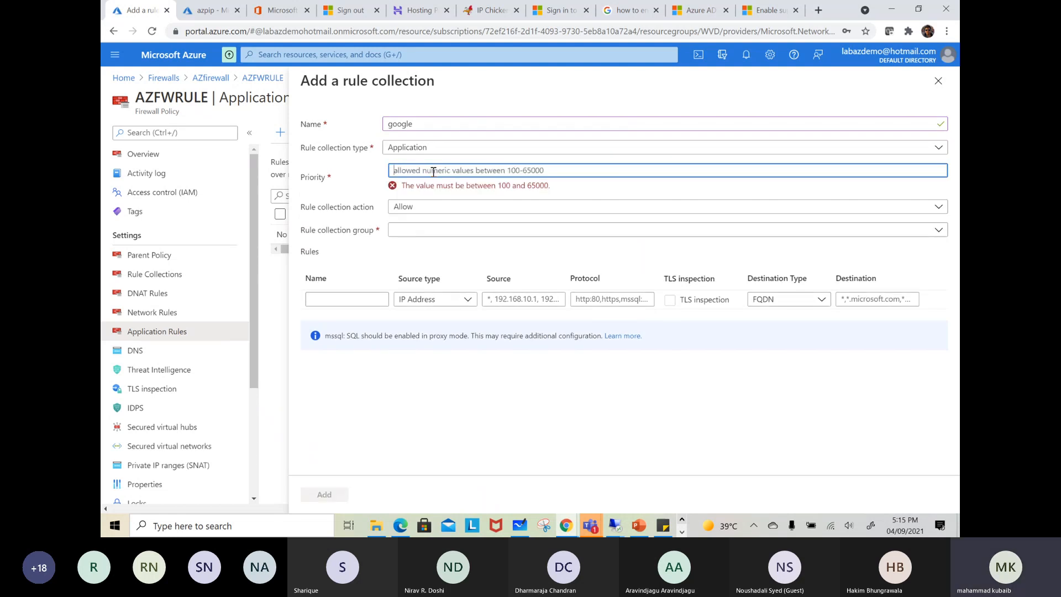
{"action": "type", "text": "15"}
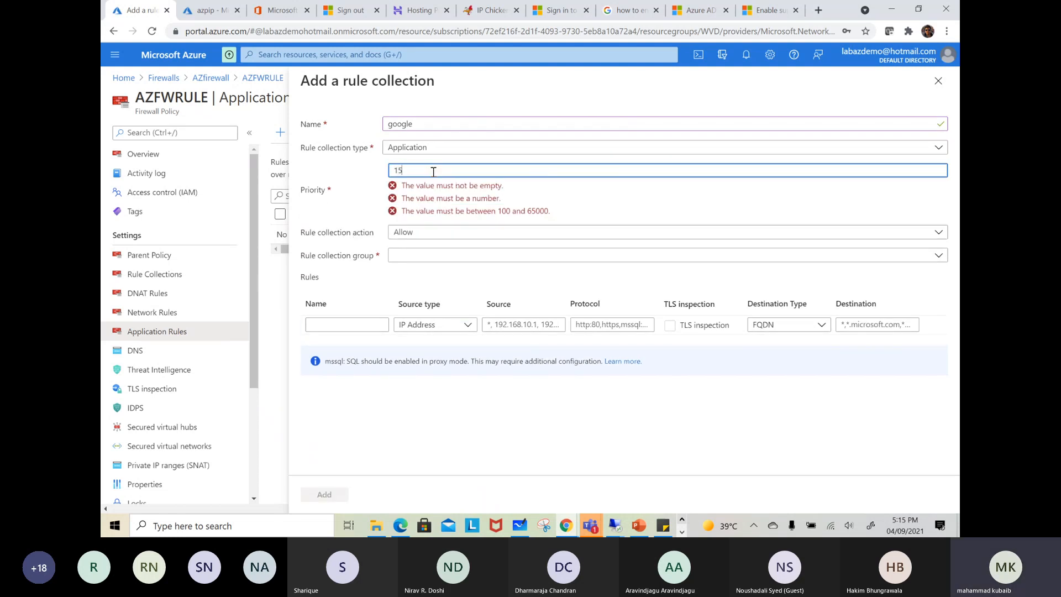
{"action": "type", "text": "0"}
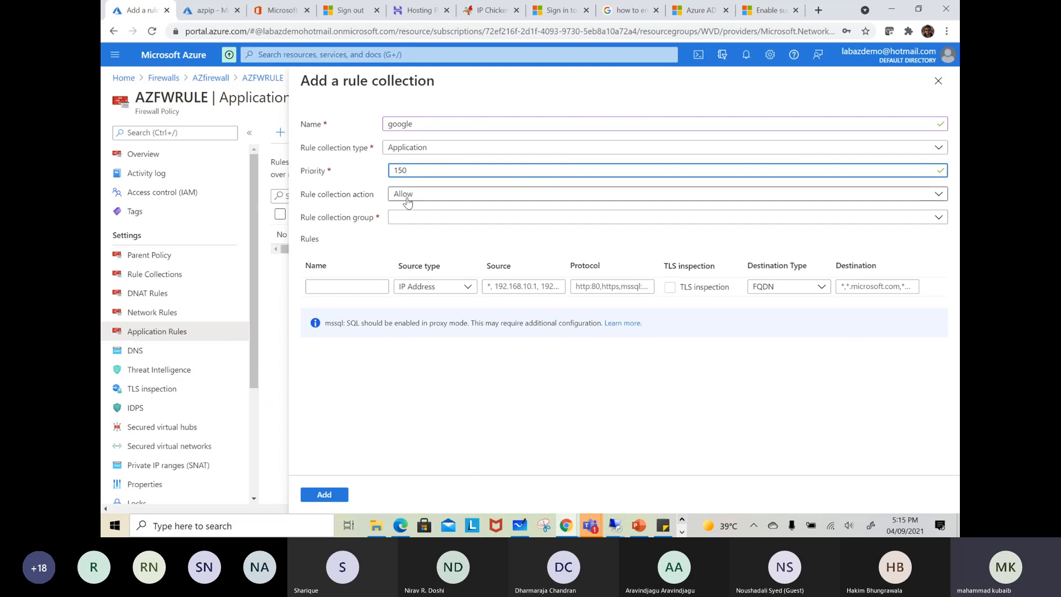
Assign the collection to DefaultApplicationRuleCollectionGroup and name its first rule google
{"action": "left_click", "coordinate": [413, 221]}
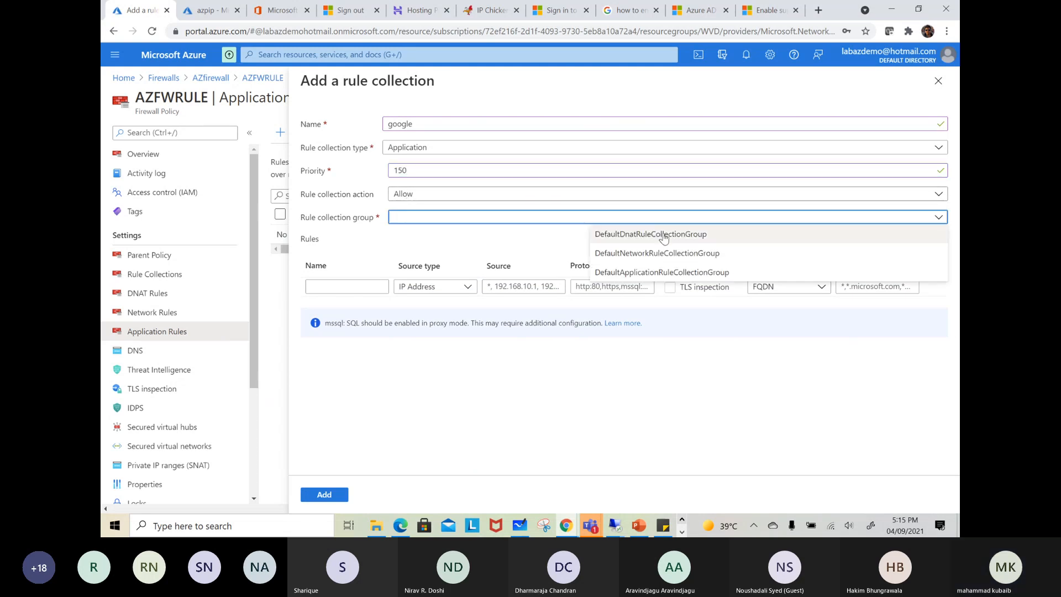
{"action": "left_click", "coordinate": [654, 272]}
{"action": "left_click", "coordinate": [342, 287]}
{"action": "type", "text": "google"}
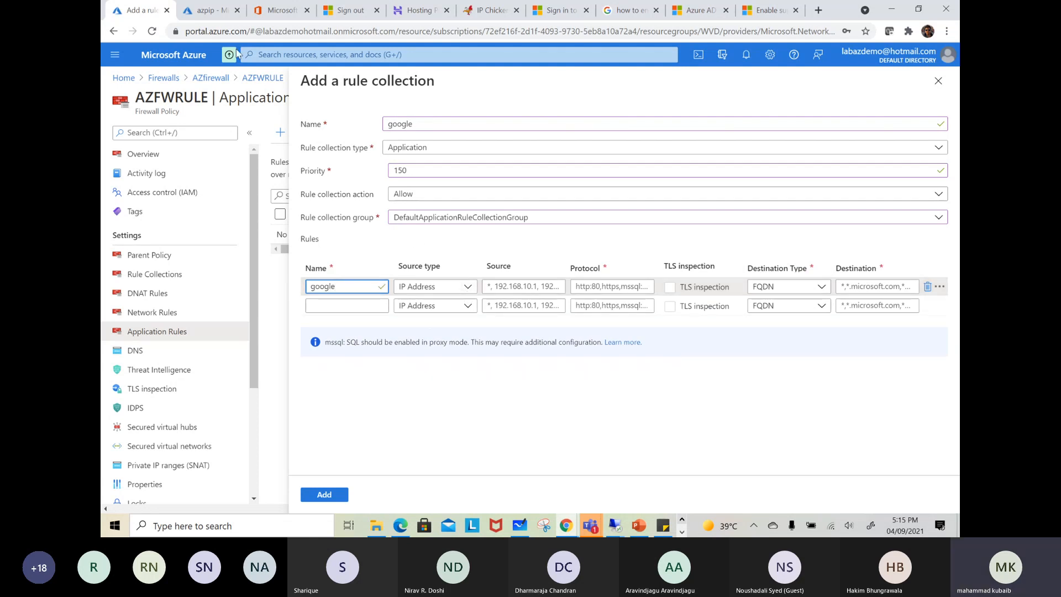
Switch to the azpip portal page and open the subnets of the WVD-Network virtual network
{"action": "left_click", "coordinate": [205, 10]}
{"action": "left_click", "coordinate": [317, 56]}
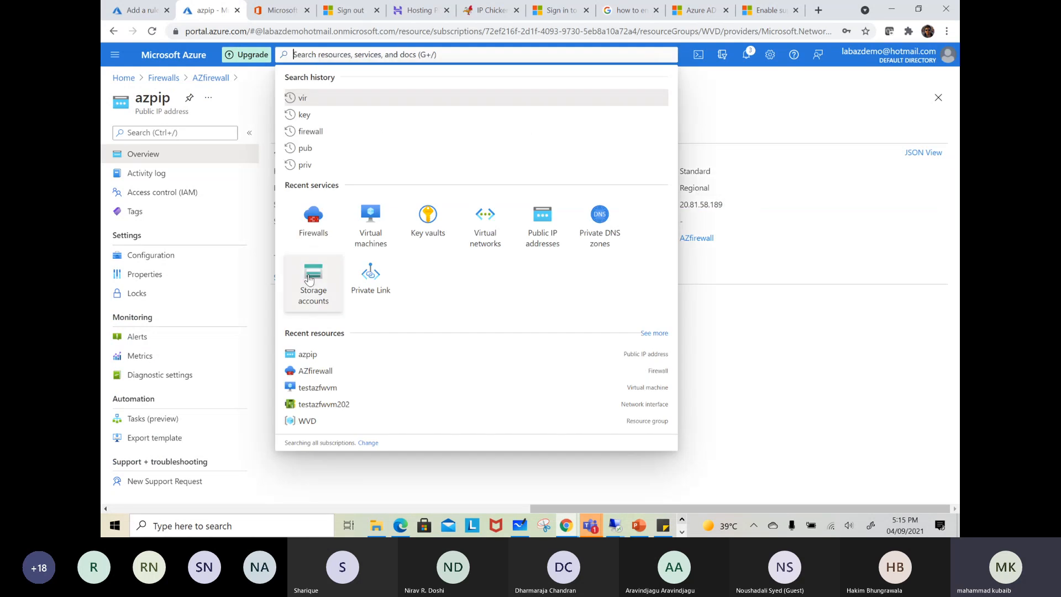
{"action": "left_click", "coordinate": [485, 221]}
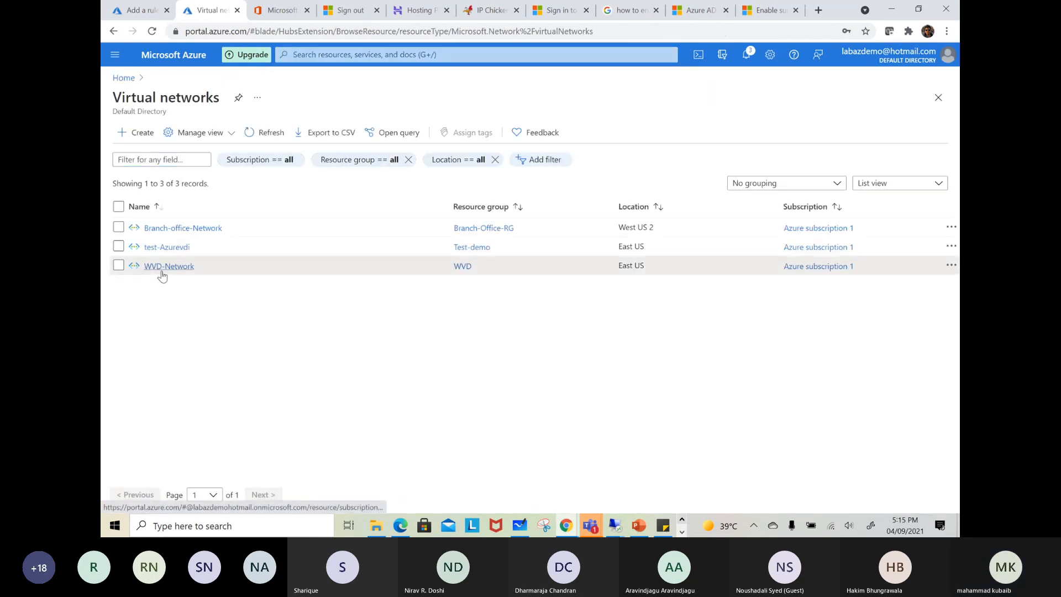
{"action": "left_click", "coordinate": [165, 267]}
{"action": "left_click", "coordinate": [351, 313]}
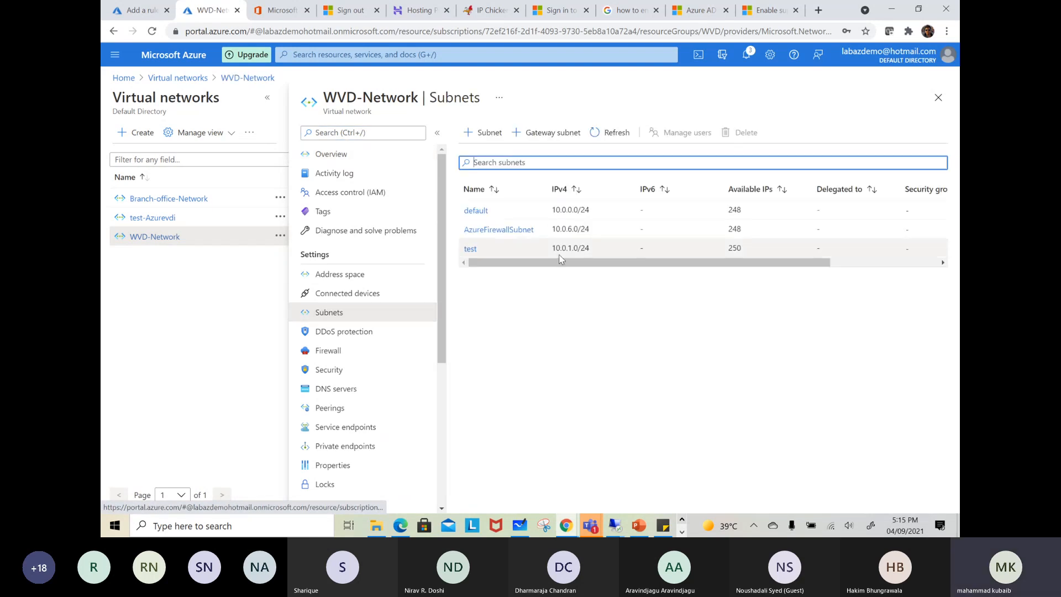
Copy the test subnet's range 10.0.1.0/24 and use it as the google rule's source in the rule collection form
{"action": "left_click_drag", "start_coordinate": [588, 248], "coordinate": [551, 253]}
{"action": "right_click", "coordinate": [561, 250]}
{"action": "left_click", "coordinate": [571, 250]}
{"action": "left_click_drag", "start_coordinate": [587, 247], "coordinate": [551, 249]}
{"action": "key", "text": "ctrl+c"}
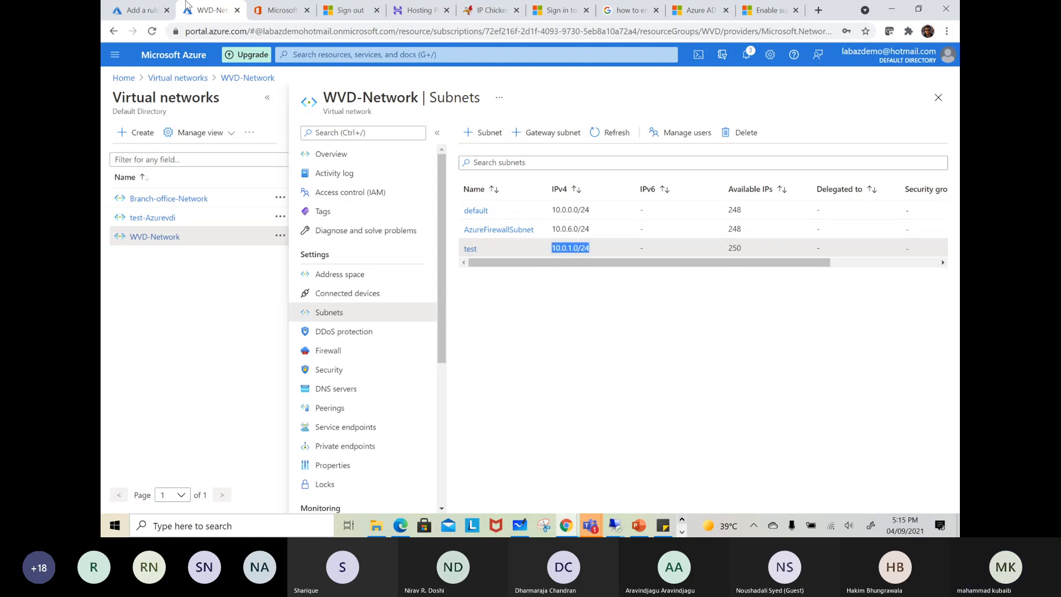
{"action": "left_click", "coordinate": [147, 14]}
{"action": "left_click", "coordinate": [513, 286]}
{"action": "key", "text": "ctrl+v"}
Try 80,443 as the google rule's protocol
{"action": "left_click", "coordinate": [598, 287]}
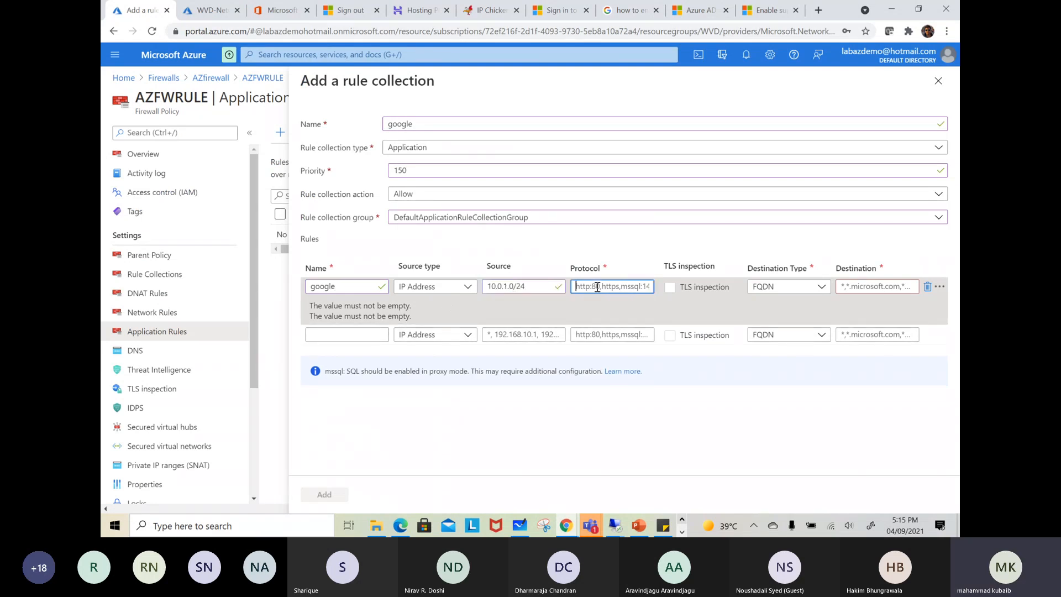
{"action": "type", "text": "80,443"}
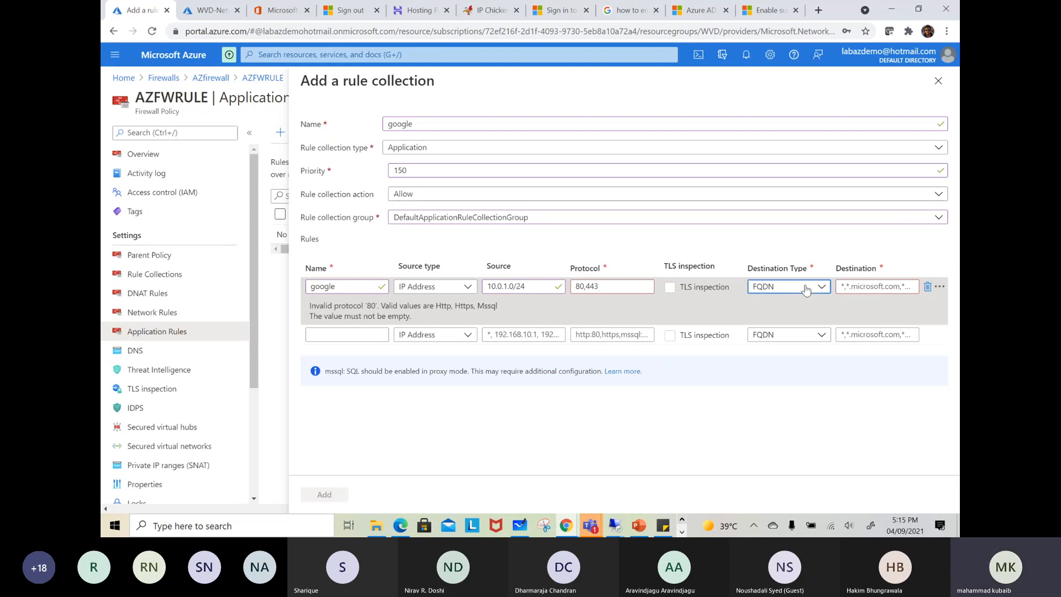
{"action": "left_click", "coordinate": [806, 288]}
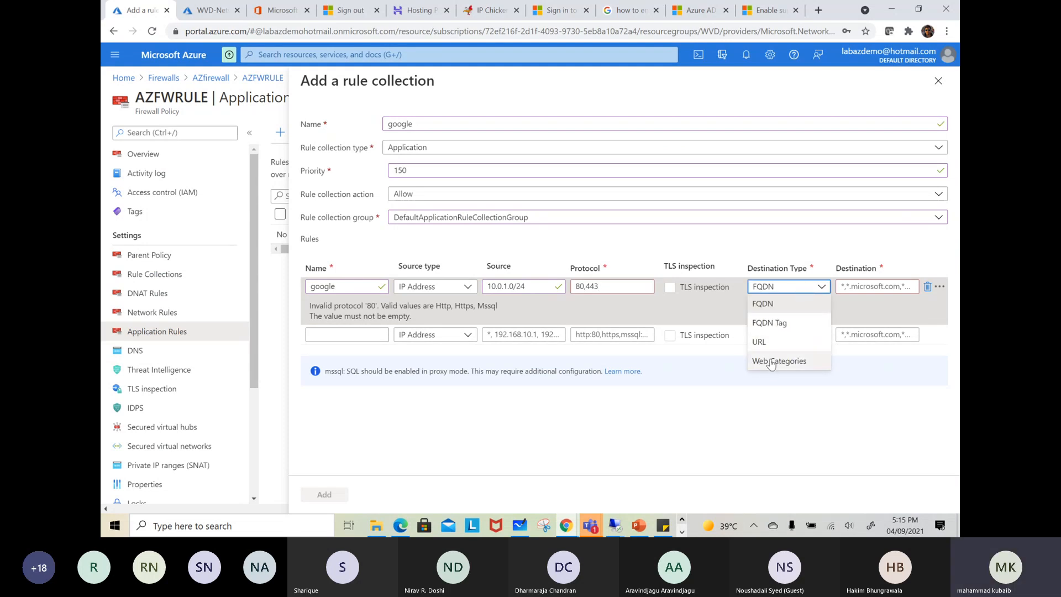
{"action": "left_click", "coordinate": [857, 289]}
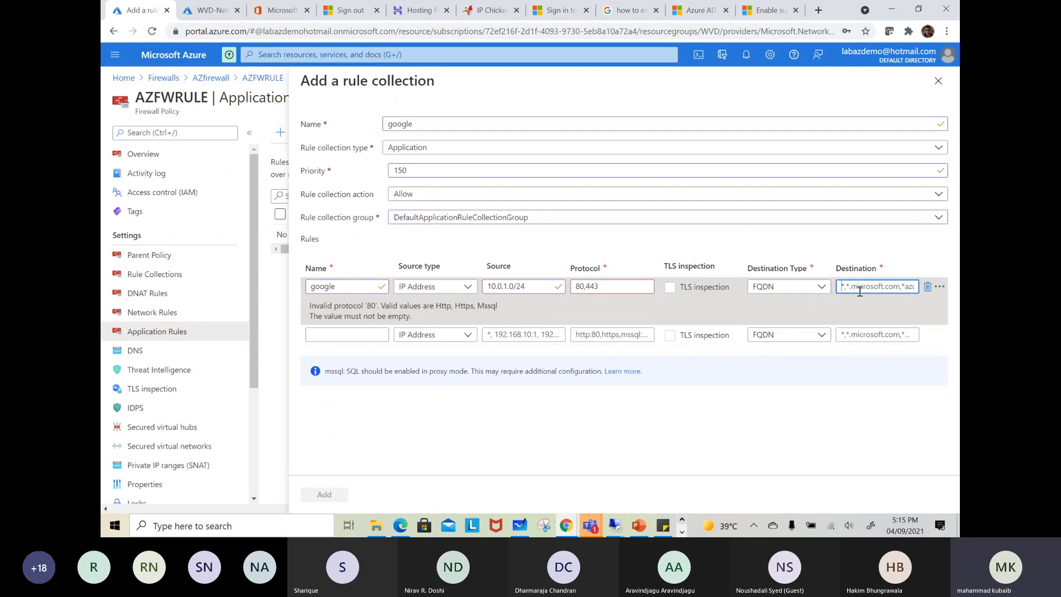
{"action": "type", "text": "www"}
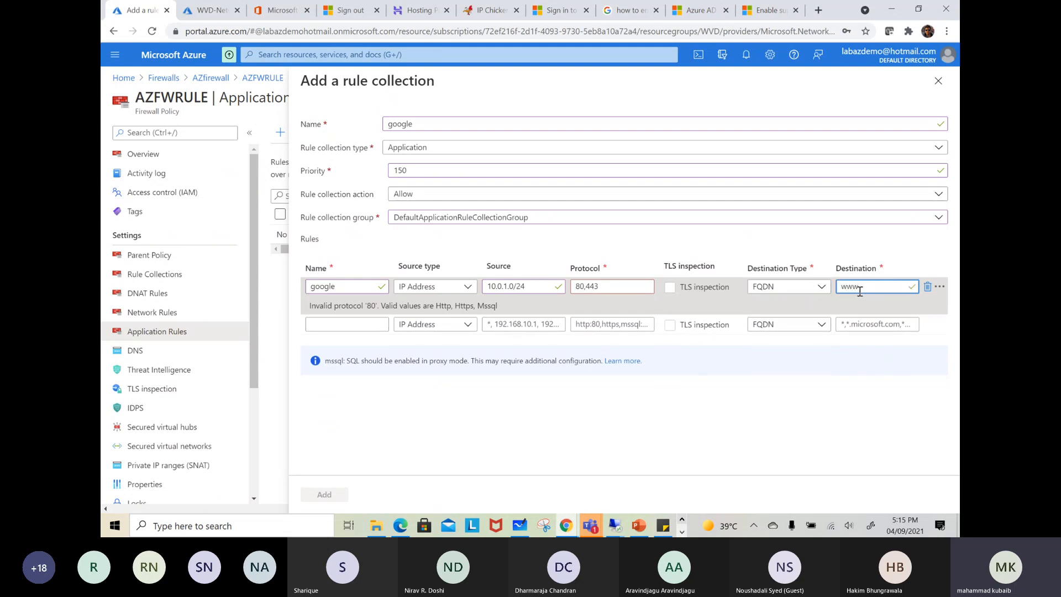
{"action": "type", "text": ".google.com"}
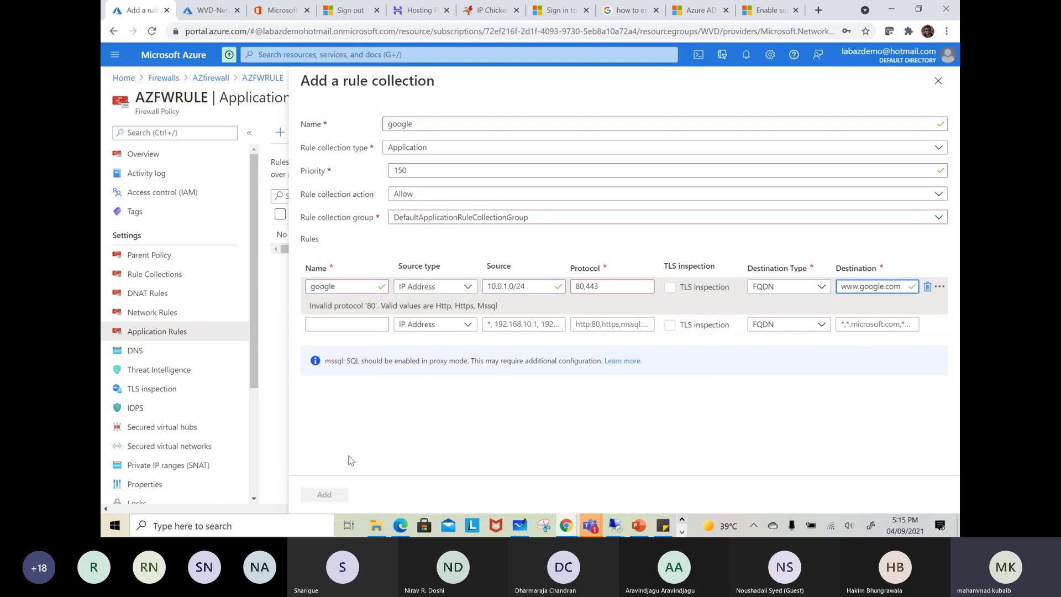
{"action": "left_click", "coordinate": [457, 433]}
Clear the google rule's source and re-enter it as 10.0.1./24
{"action": "left_click", "coordinate": [488, 286]}
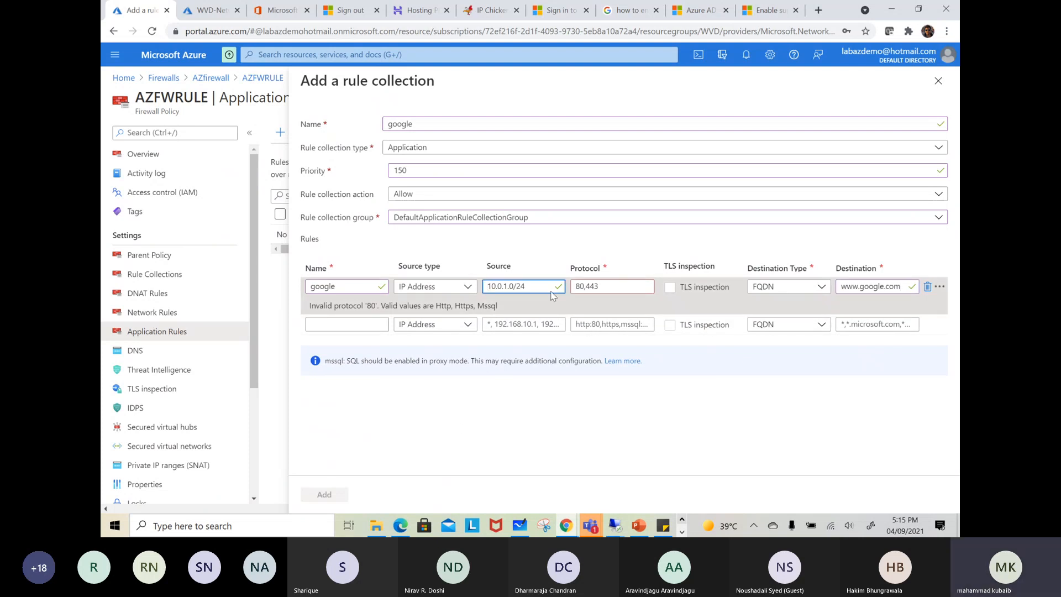
{"action": "left_click", "coordinate": [449, 467]}
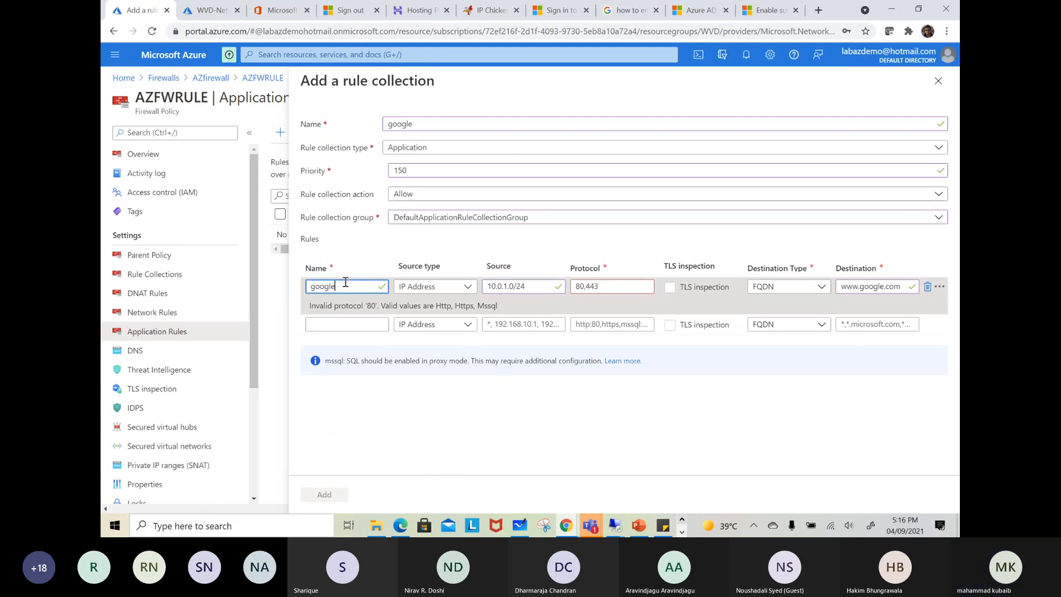
{"action": "left_click", "coordinate": [436, 286]}
{"action": "left_click", "coordinate": [436, 287]}
{"action": "left_click", "coordinate": [538, 284]}
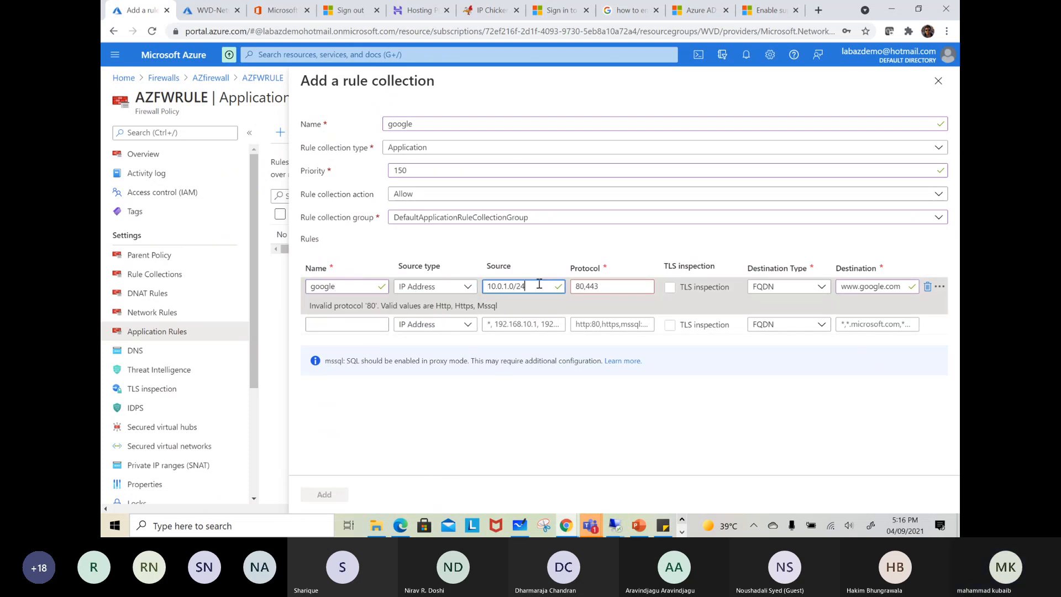
{"action": "key", "text": "BackSpace"}
{"action": "key", "text": "BackSpace"}
{"action": "key", "text": "BackSpace"}
{"action": "key", "text": "BackSpace"}
{"action": "key", "text": "BackSpace"}
{"action": "key", "text": "BackSpace"}
{"action": "key", "text": "BackSpace"}
{"action": "key", "text": "BackSpace"}
{"action": "key", "text": "BackSpace"}
{"action": "key", "text": "BackSpace"}
{"action": "type", "text": "10.0"}
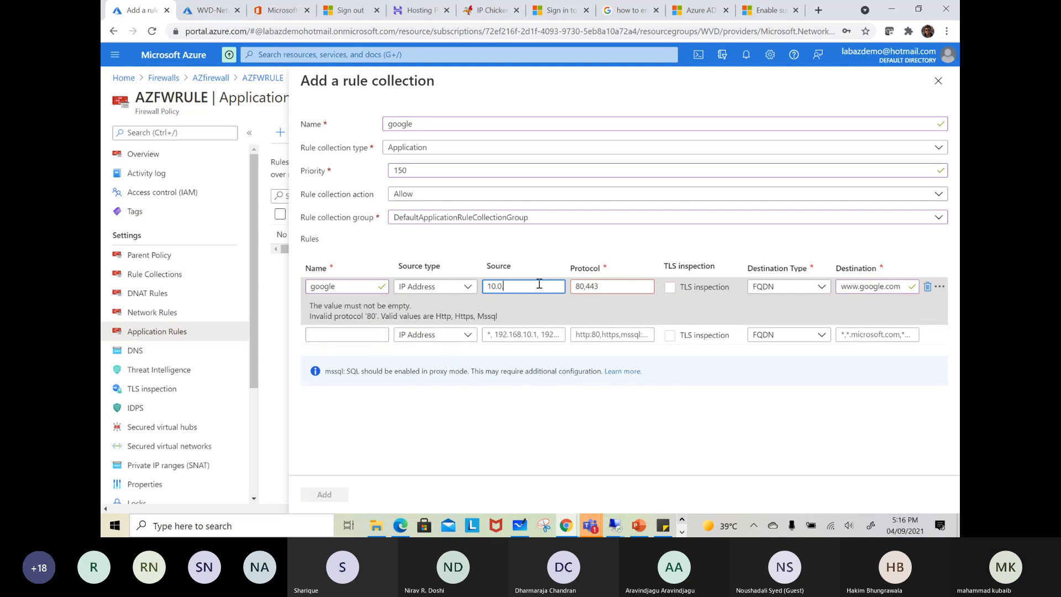
{"action": "type", "text": ".1./24"}
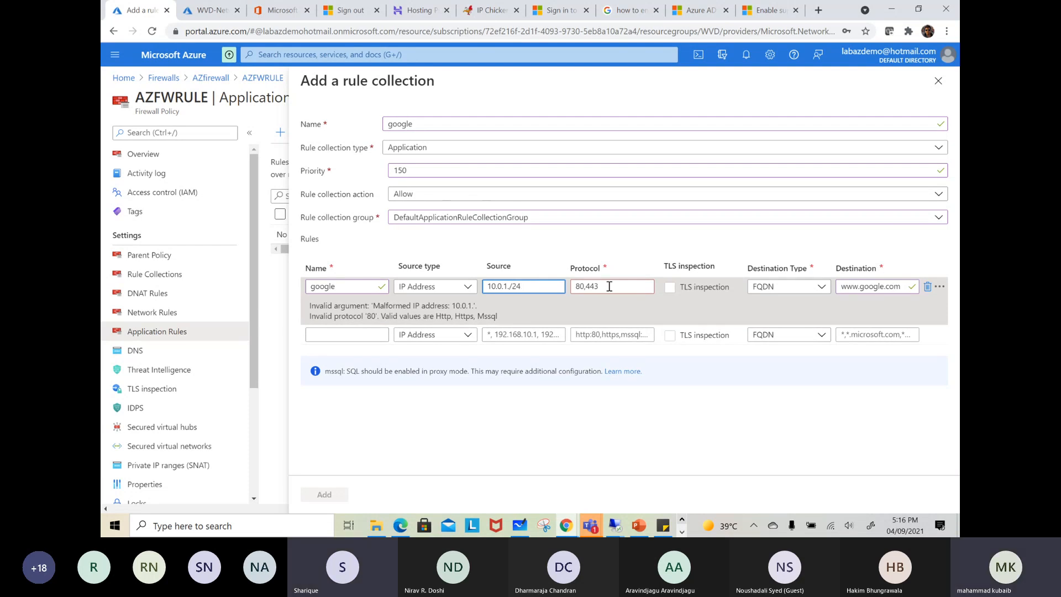
Replace the google rule's protocol with http,https
{"action": "left_click_drag", "start_coordinate": [599, 286], "coordinate": [573, 285]}
{"action": "type", "text": "htt"}
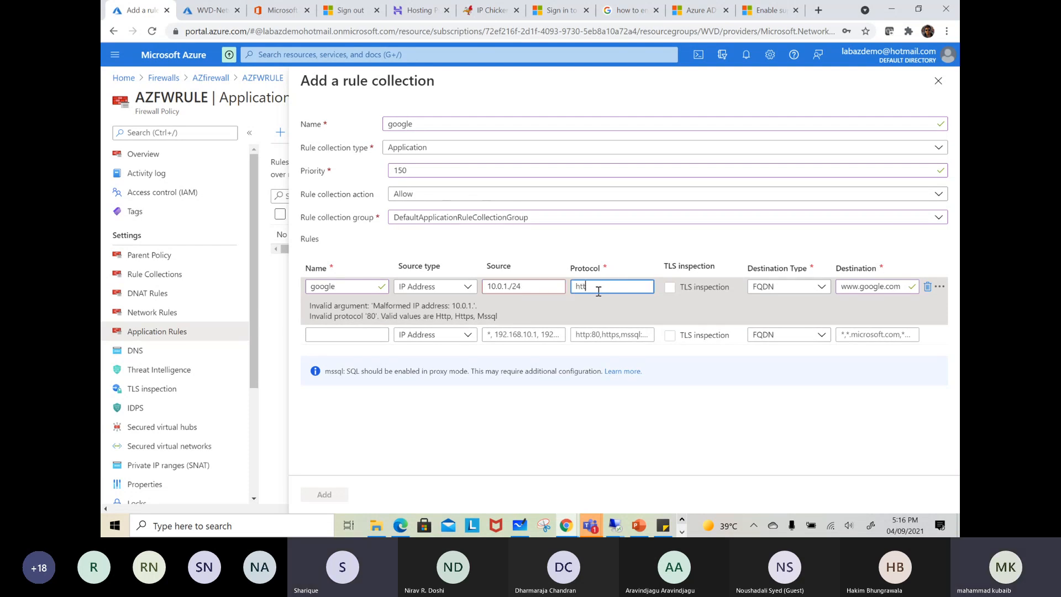
{"action": "type", "text": "p"}
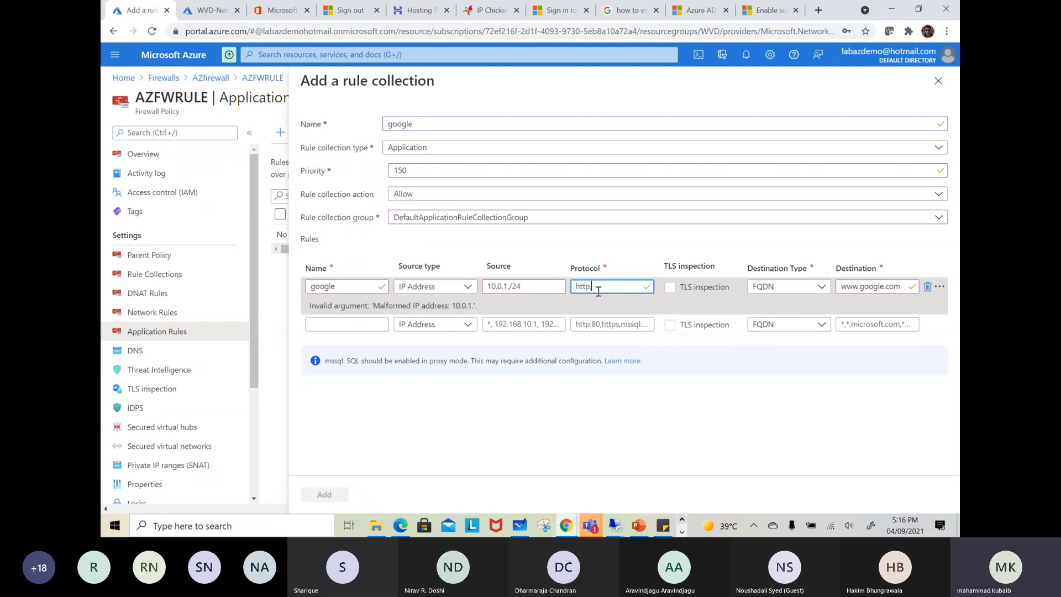
{"action": "type", "text": ",https"}
{"action": "left_click", "coordinate": [695, 417]}
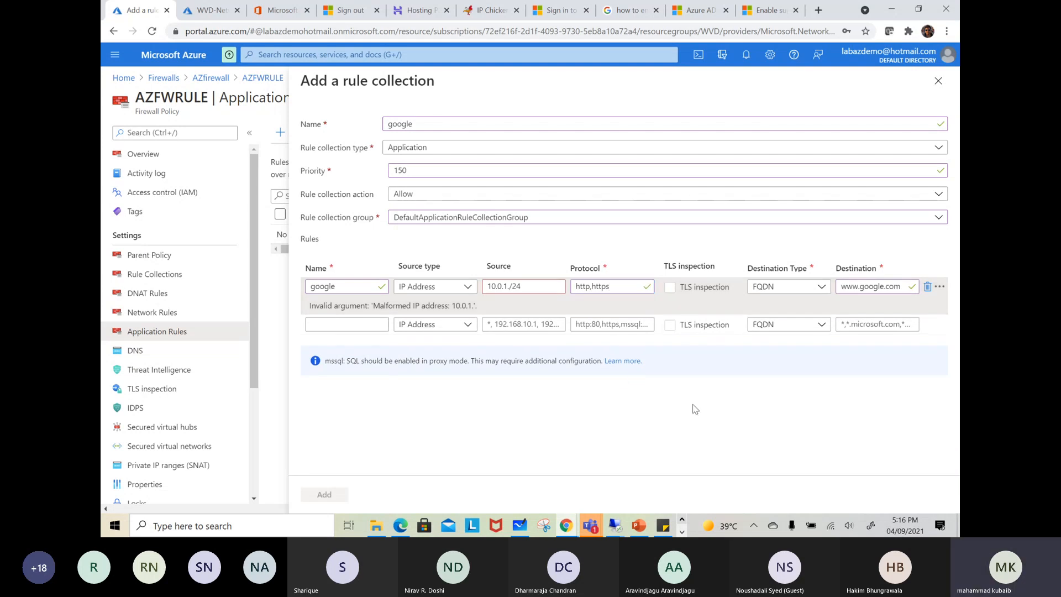
Correct the google rule's source to 10.0.1.0/24
{"action": "left_click", "coordinate": [506, 285]}
{"action": "type", "text": "0"}
{"action": "left_click", "coordinate": [602, 424]}
Check the source against the test subnet's range in WVD-Network and add the google rule collection
{"action": "left_click", "coordinate": [210, 11]}
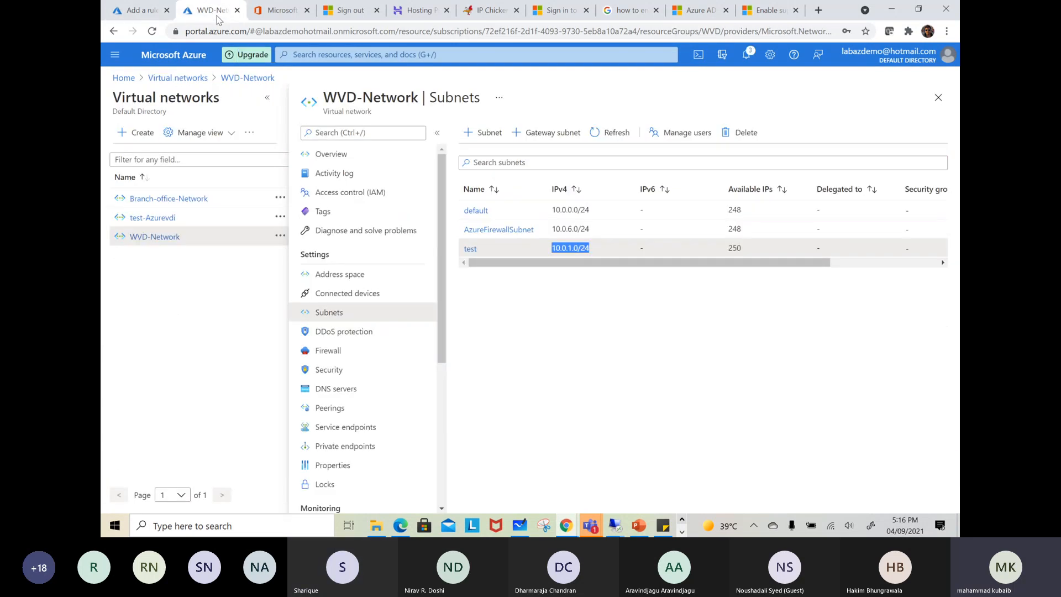
{"action": "left_click", "coordinate": [150, 15]}
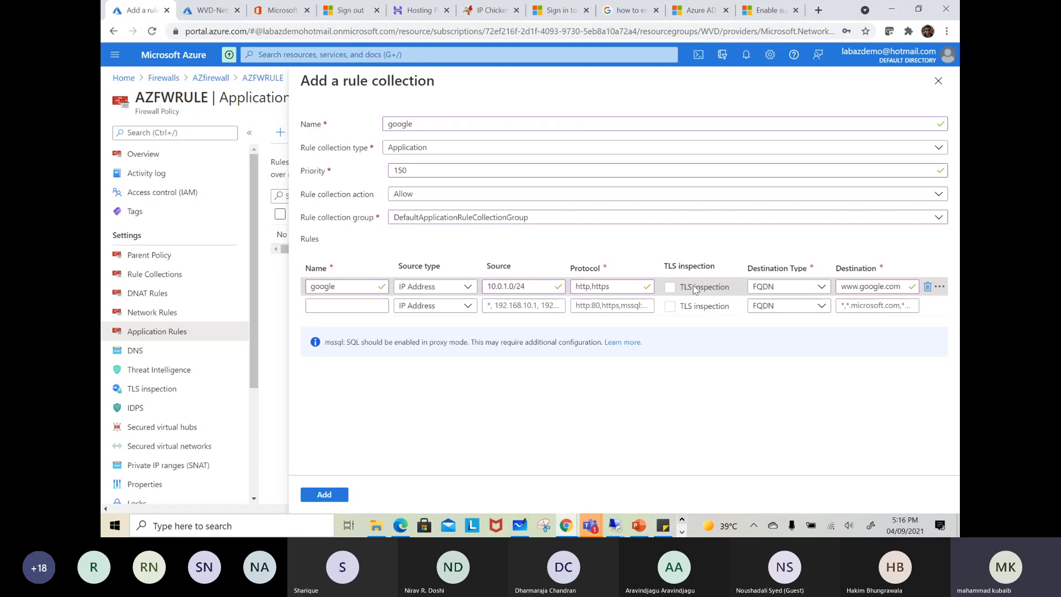
{"action": "left_click", "coordinate": [324, 495]}
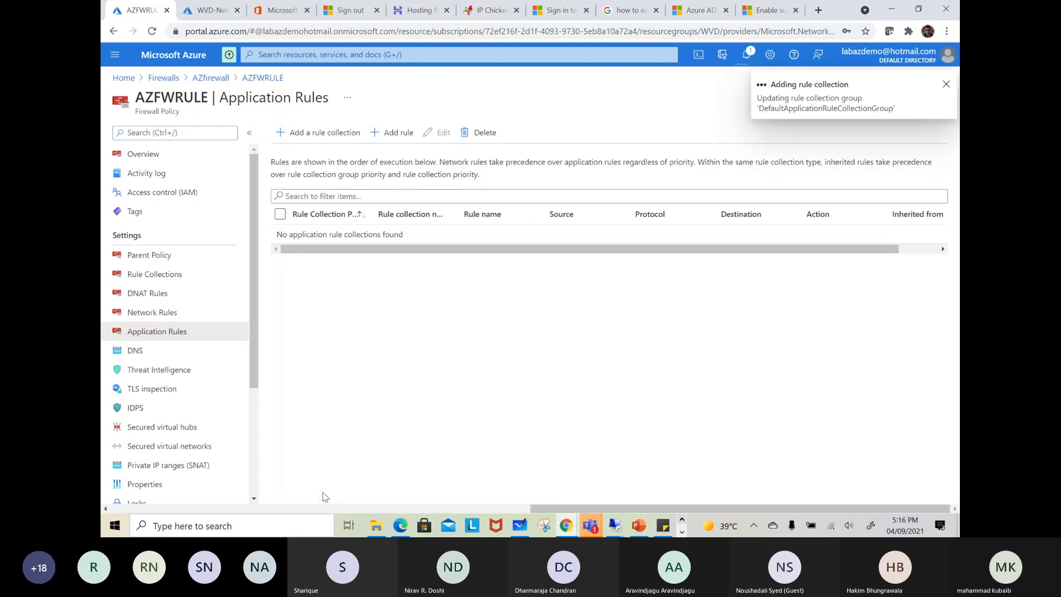
Start another application rule collection in AZFWRULE and name it social-media
{"action": "left_click", "coordinate": [295, 135]}
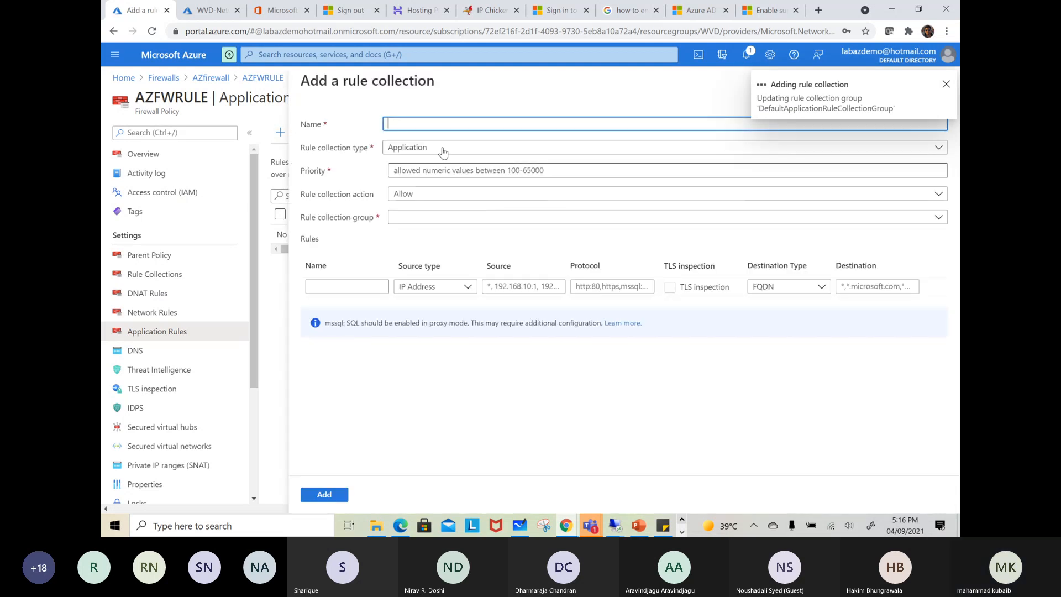
{"action": "type", "text": "social m"}
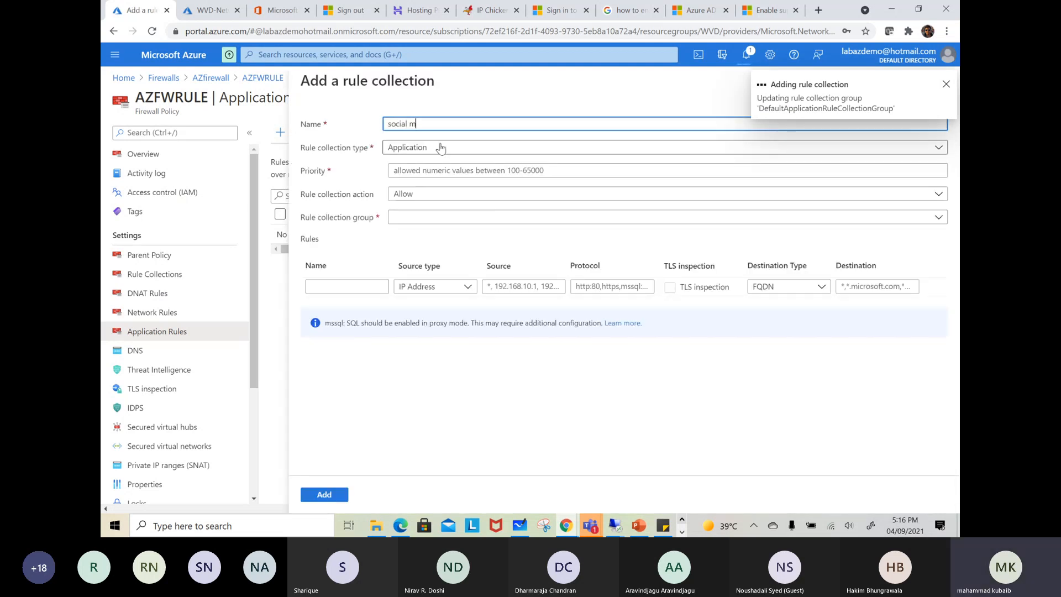
{"action": "type", "text": "edia"}
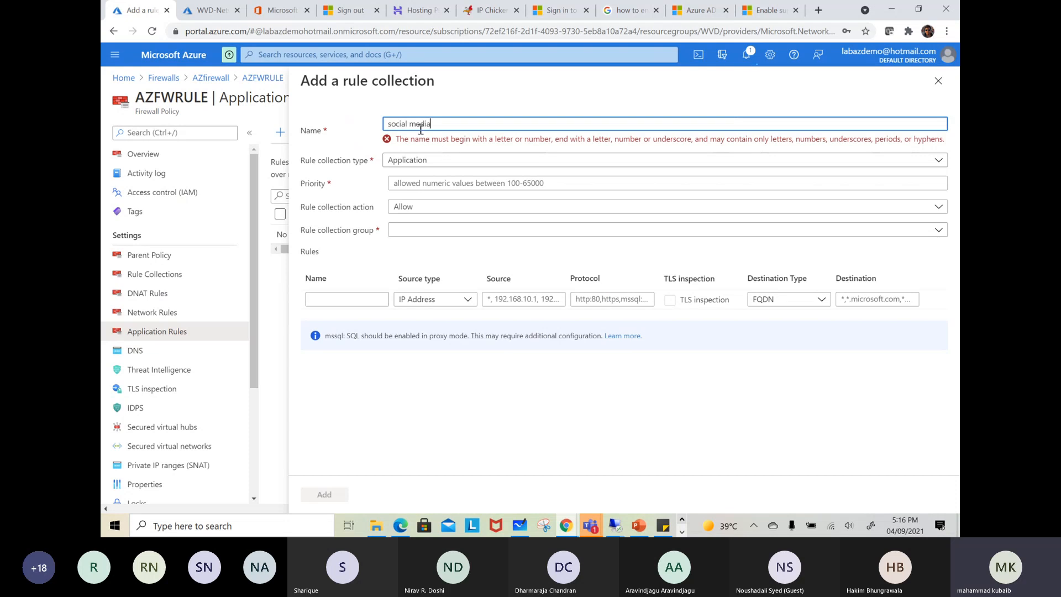
{"action": "left_click", "coordinate": [409, 124]}
{"action": "key", "text": "BackSpace"}
{"action": "type", "text": "-"}
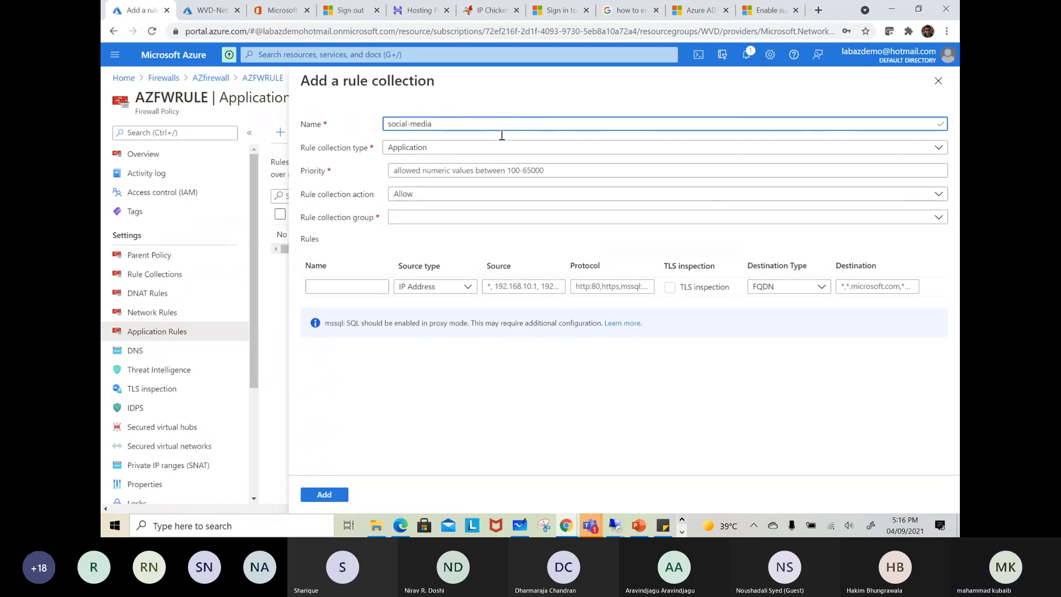
Set the social-media collection's priority to 200 and its group to DefaultApplicationRuleCollectionGroup
{"action": "left_click", "coordinate": [412, 173]}
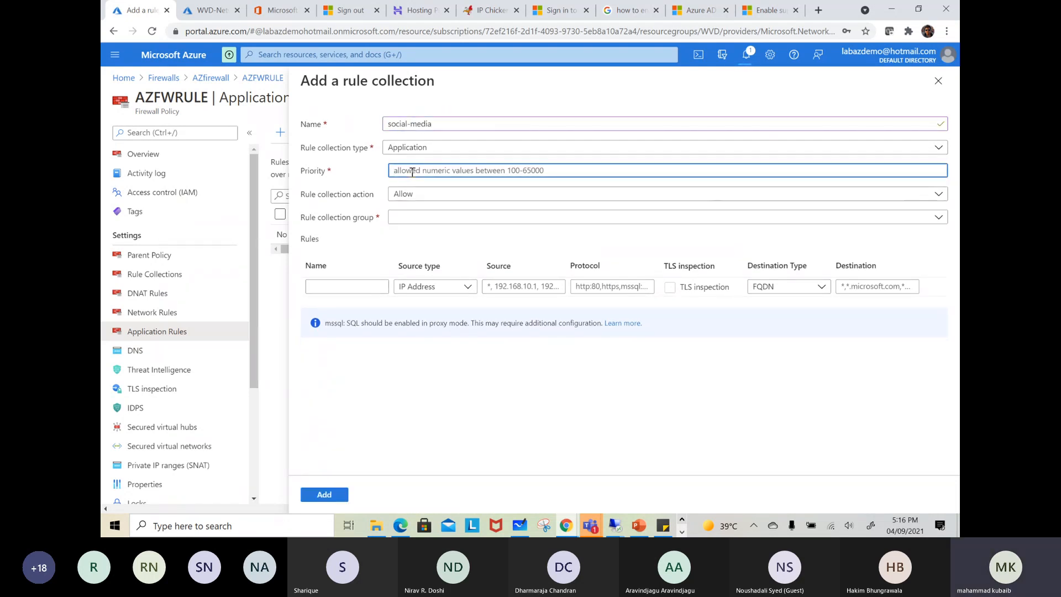
{"action": "type", "text": "200"}
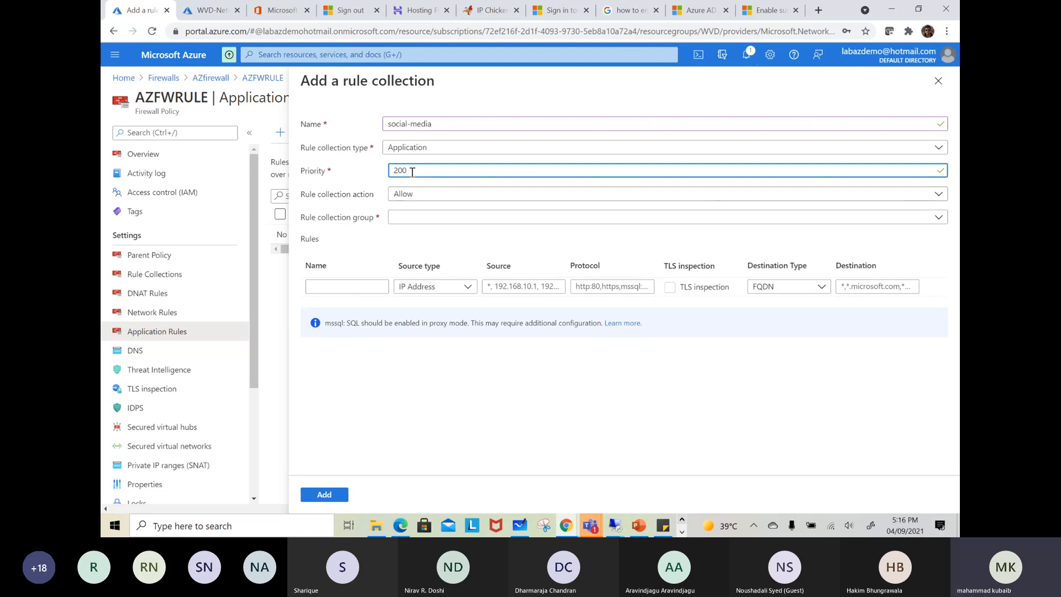
{"action": "left_click", "coordinate": [410, 221]}
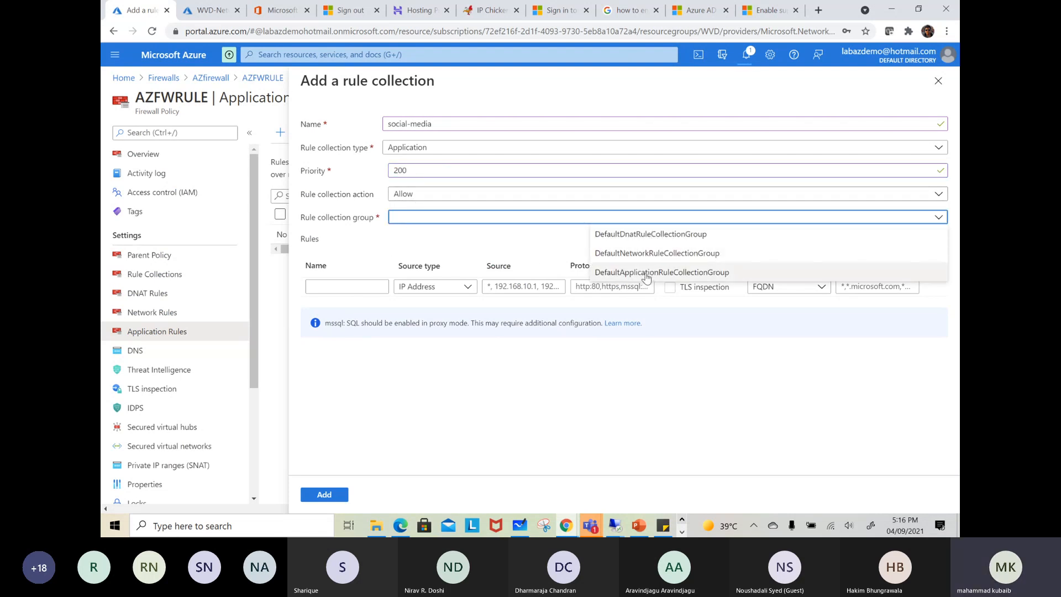
{"action": "left_click", "coordinate": [646, 274]}
Fill in the collection's first rule with source 10.0.1.0/24, name socail and protocol https
{"action": "left_click", "coordinate": [540, 287]}
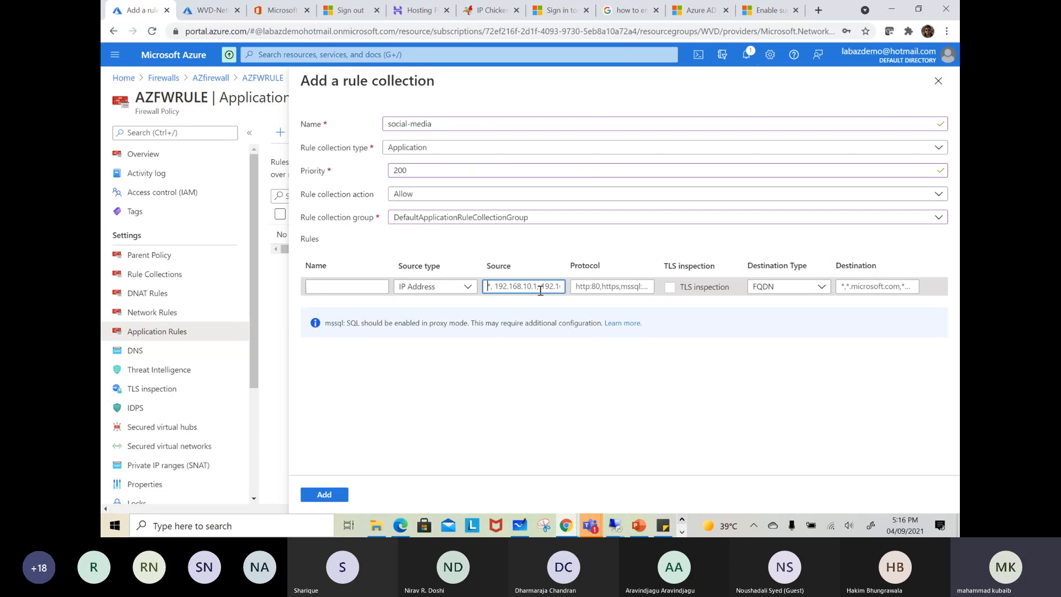
{"action": "type", "text": "10.0.1.0/24"}
{"action": "left_click", "coordinate": [348, 287]}
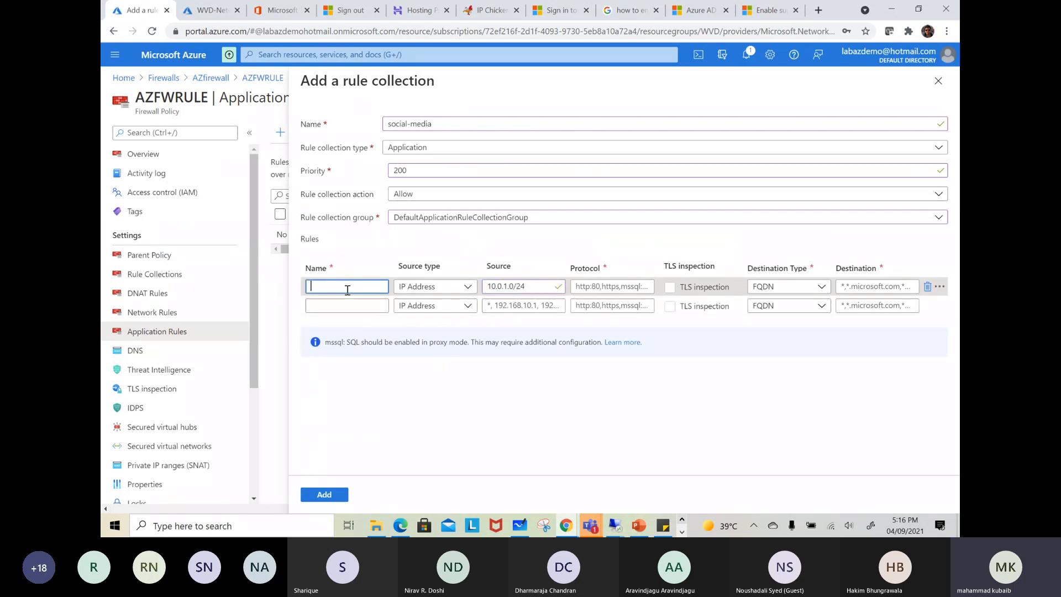
{"action": "type", "text": "socail"}
{"action": "left_click", "coordinate": [616, 285]}
{"action": "type", "text": "https"}
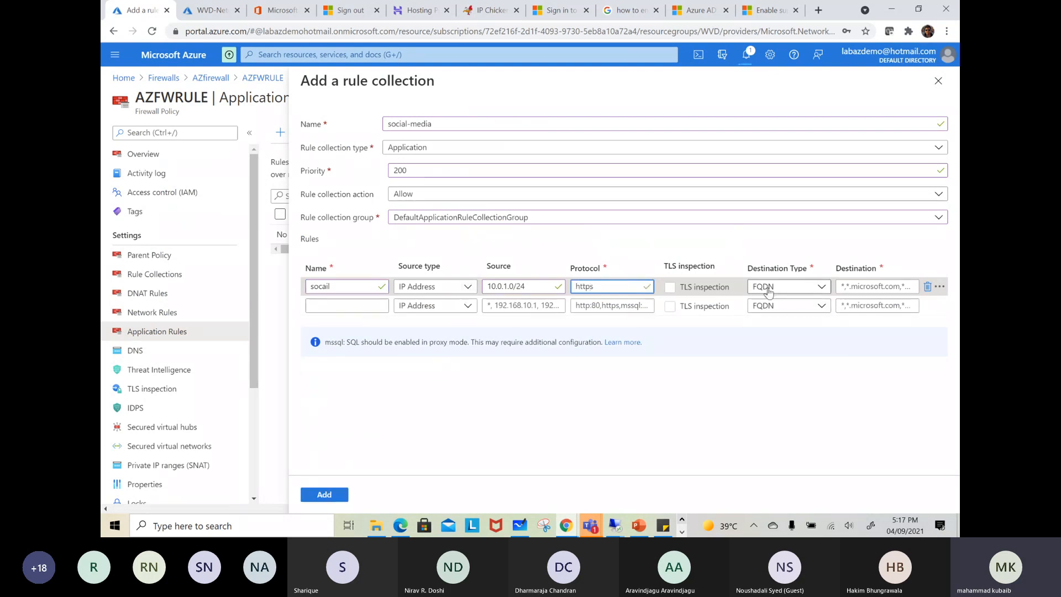
Set the socail rule's destination type to Web Categories and choose Social networking as its destination, filtering the categories by soc
{"action": "left_click", "coordinate": [795, 287]}
{"action": "left_click", "coordinate": [780, 361]}
{"action": "left_click", "coordinate": [891, 292]}
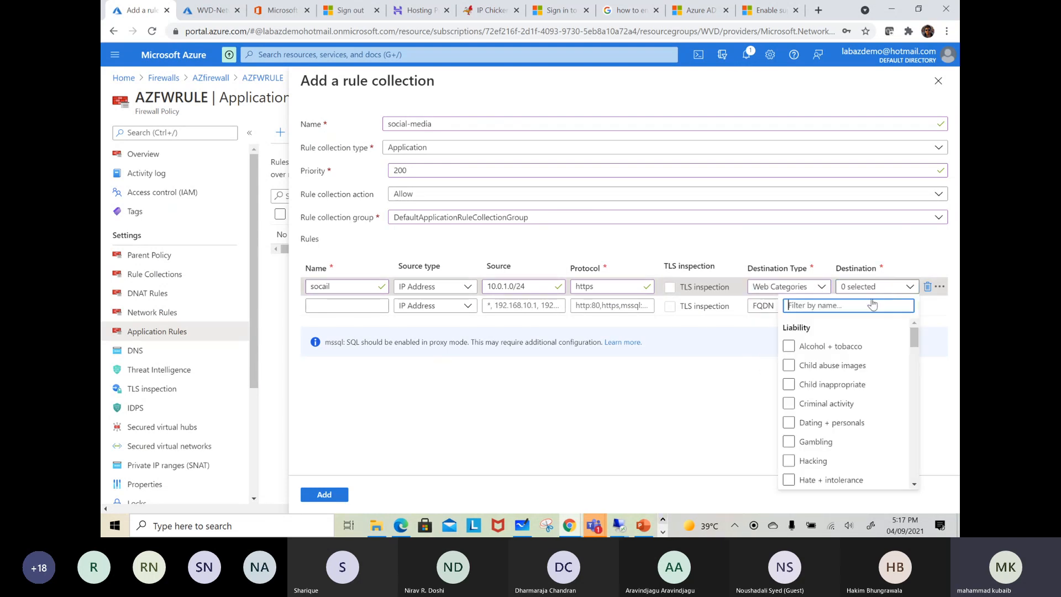
{"action": "scroll", "coordinate": [817, 415], "scroll_direction": "down", "scroll_amount": 2}
{"action": "scroll", "coordinate": [821, 422], "scroll_direction": "up", "scroll_amount": 2}
{"action": "scroll", "coordinate": [834, 409], "scroll_direction": "down", "scroll_amount": 3}
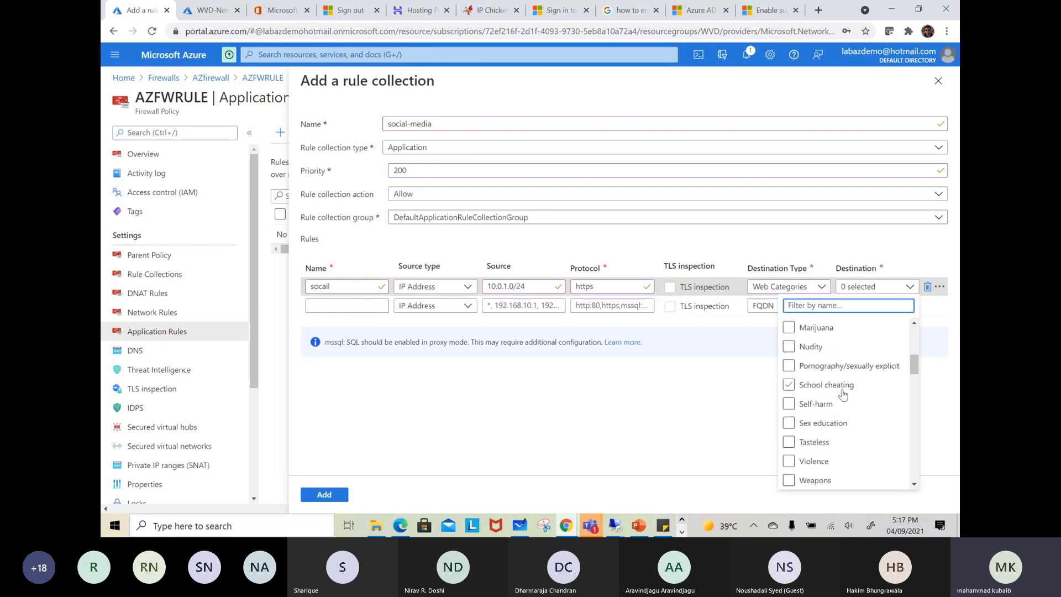
{"action": "type", "text": "s"}
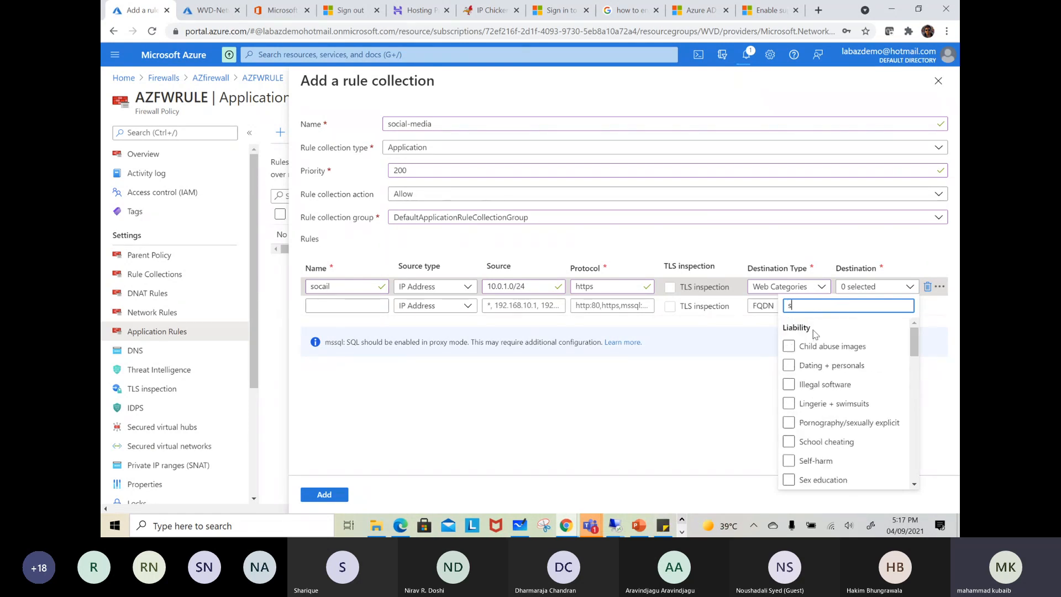
{"action": "type", "text": "oc"}
{"action": "left_click", "coordinate": [788, 346]}
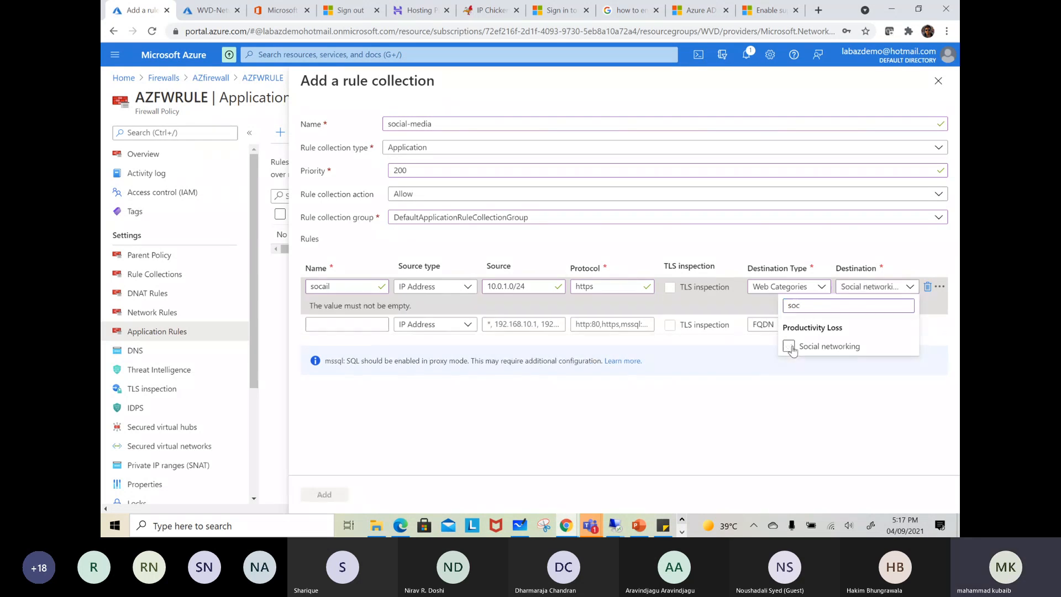
Try to add the social-media rule collection to AZFWRULE and check its deployment in the notifications
{"action": "left_click", "coordinate": [833, 372]}
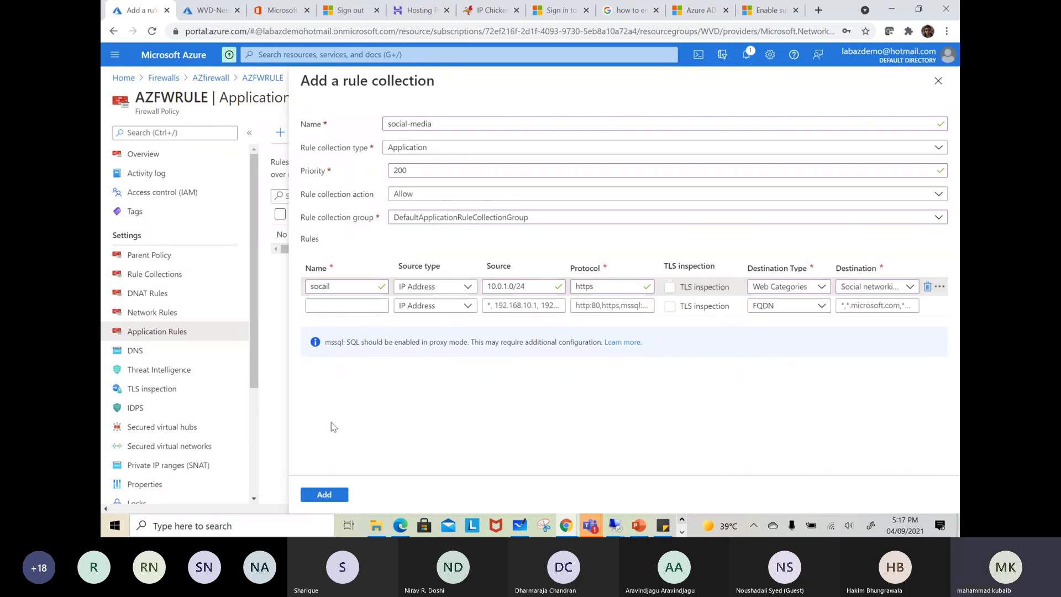
{"action": "left_click", "coordinate": [329, 496]}
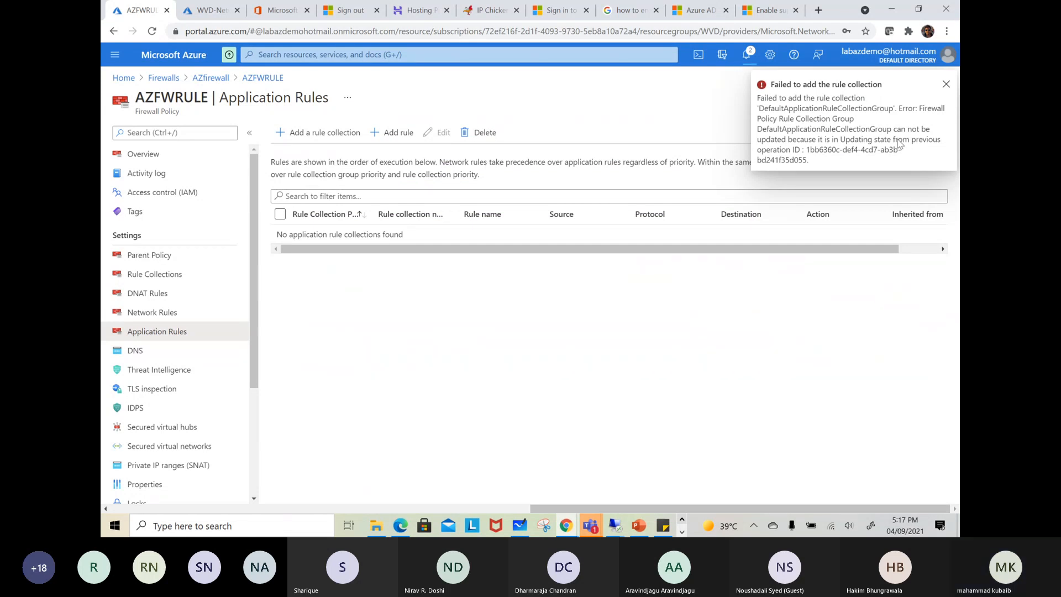
{"action": "left_click", "coordinate": [945, 86]}
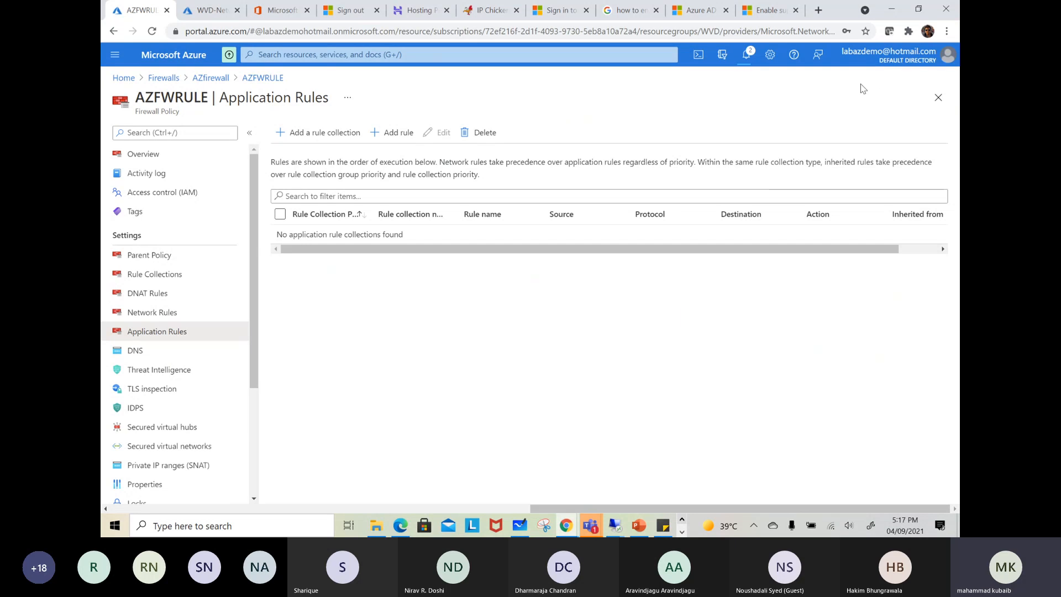
{"action": "left_click", "coordinate": [747, 56]}
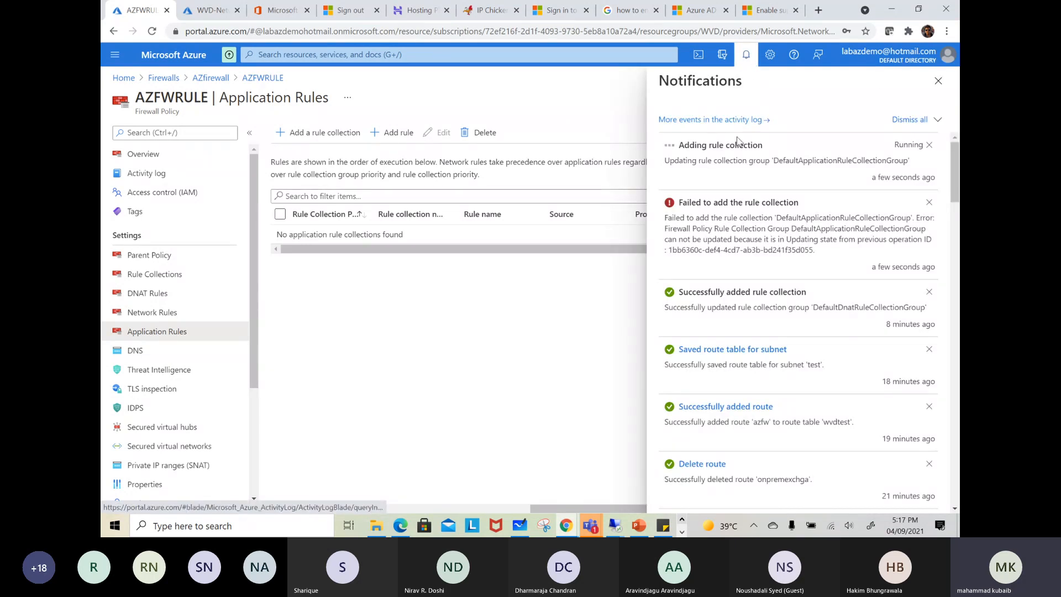
Switch to the remote desktop session 20.81.58.189 and reload the Google page in Internet Explorer
{"action": "left_click", "coordinate": [615, 525]}
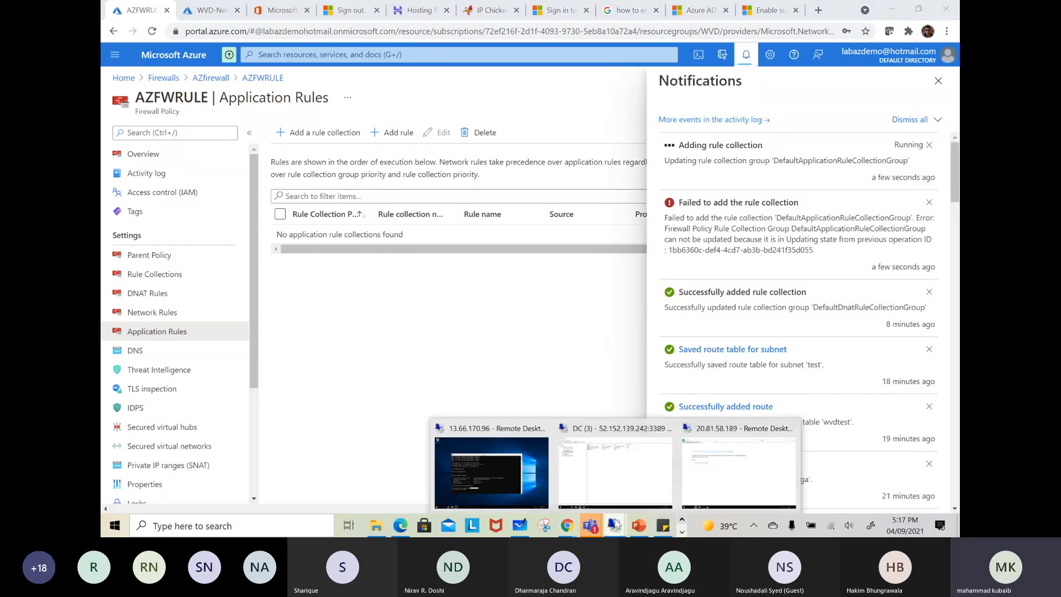
{"action": "left_click", "coordinate": [734, 469]}
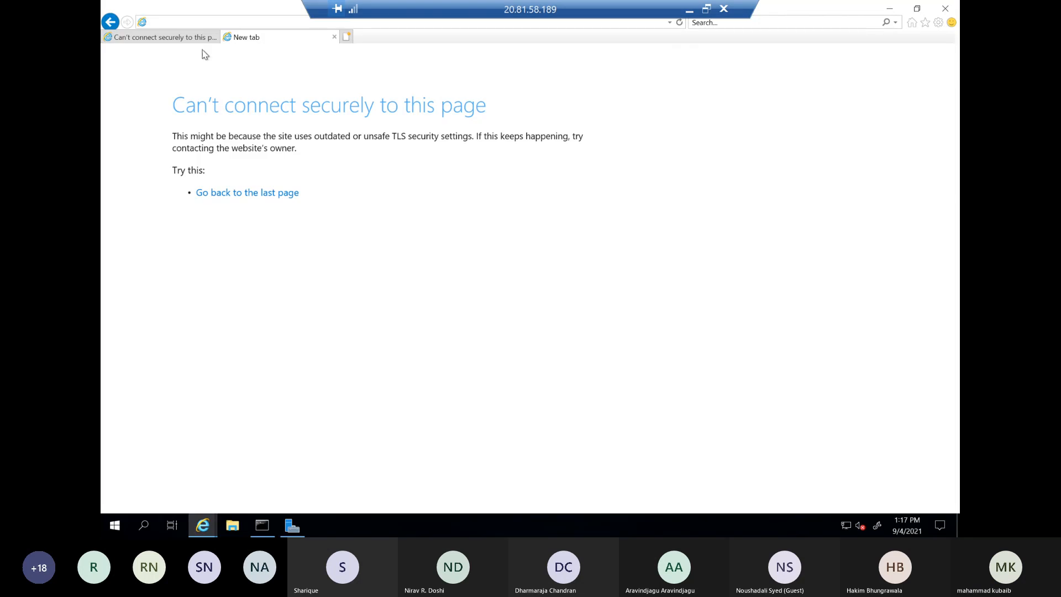
{"action": "left_click", "coordinate": [189, 39]}
{"action": "left_click", "coordinate": [679, 23]}
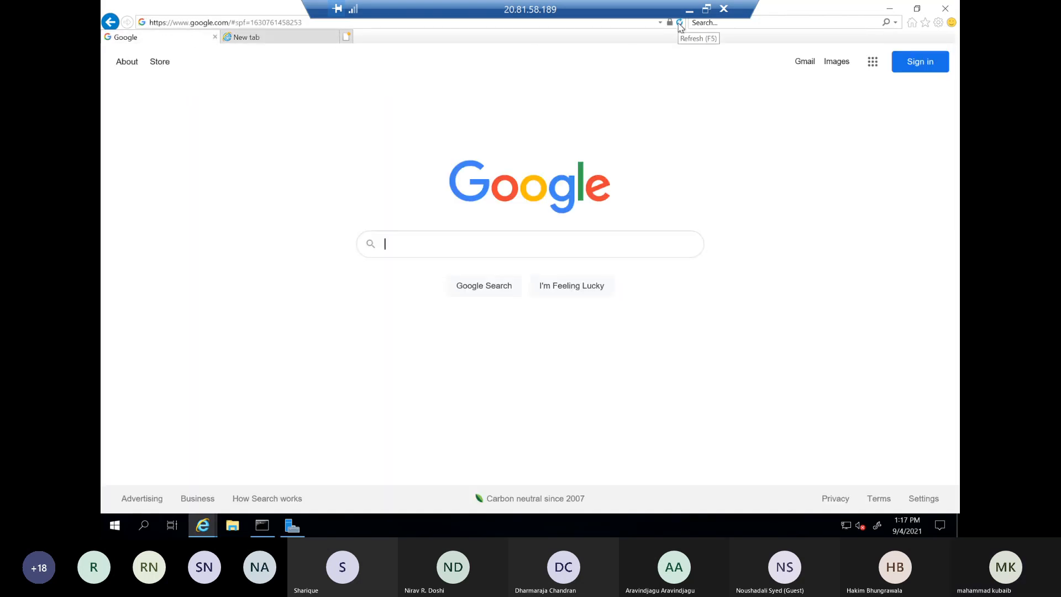
Browse to bbc.com in the second browser tab and examine the firewall's response text
{"action": "left_click", "coordinate": [264, 45]}
{"action": "type", "text": "bbc.com"}
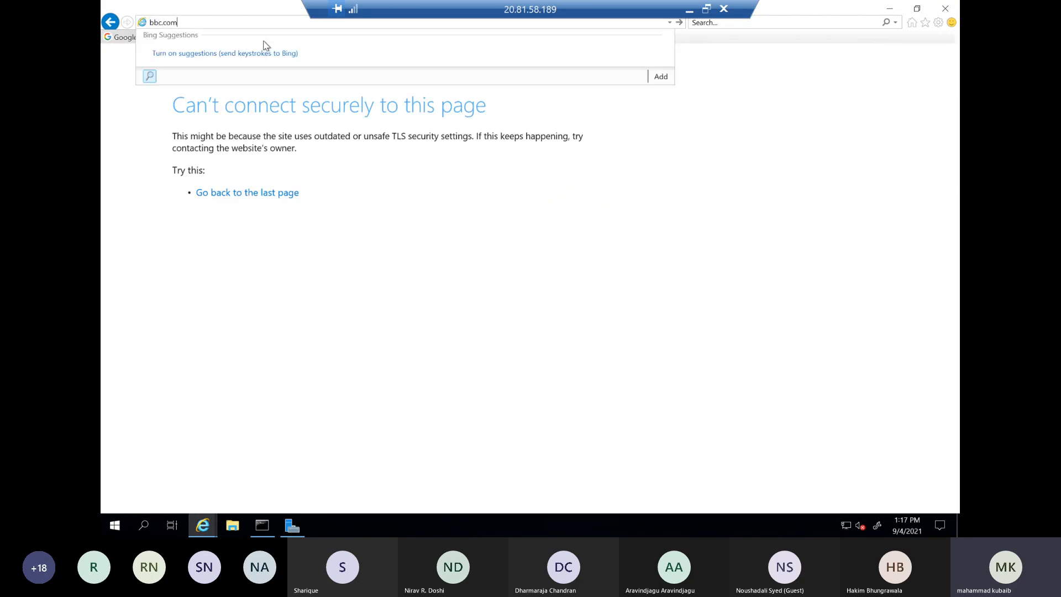
{"action": "key", "text": "Return"}
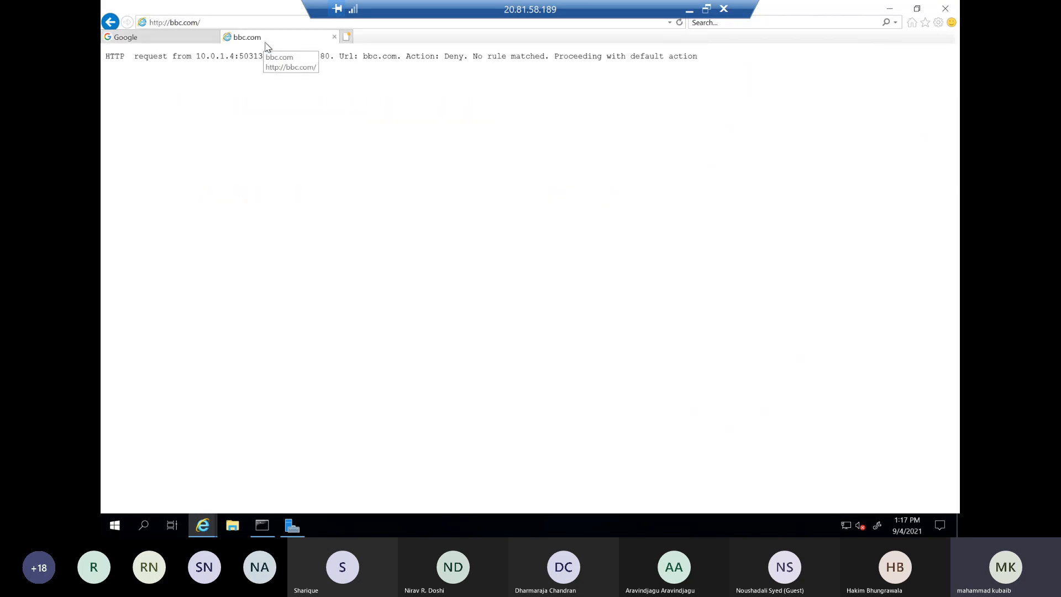
{"action": "left_click_drag", "start_coordinate": [707, 59], "coordinate": [121, 66]}
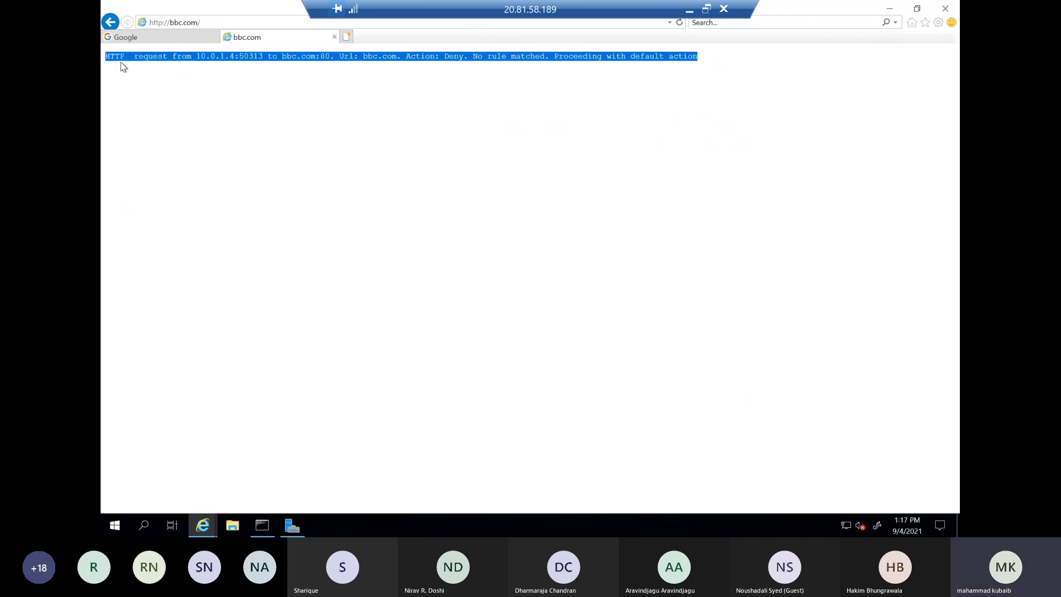
{"action": "left_click", "coordinate": [268, 57]}
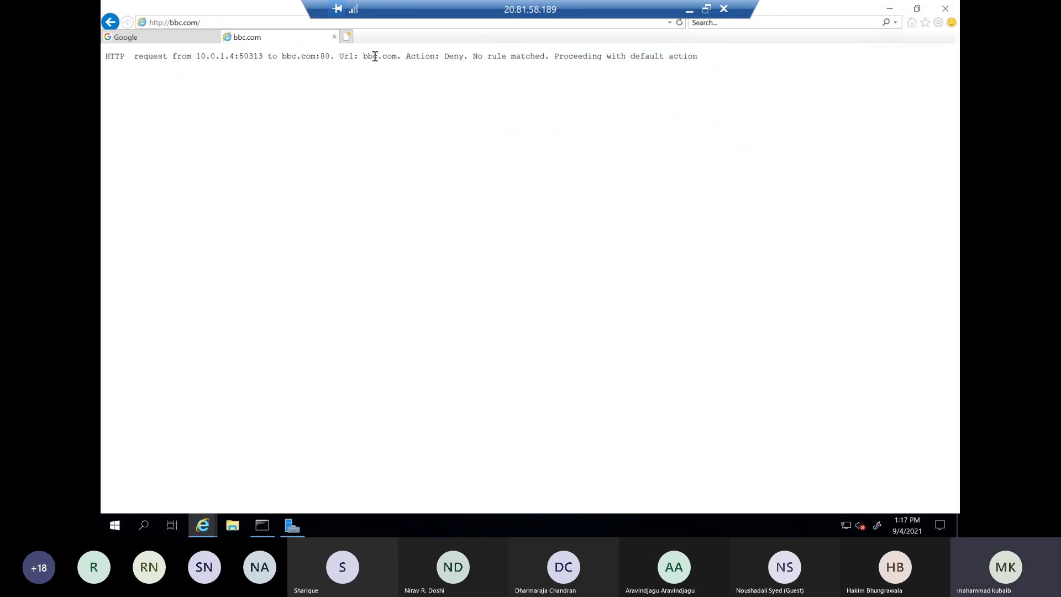
Search Google for bbc, try opening the BBC homepage result, and go back to the search results
{"action": "left_click", "coordinate": [150, 37]}
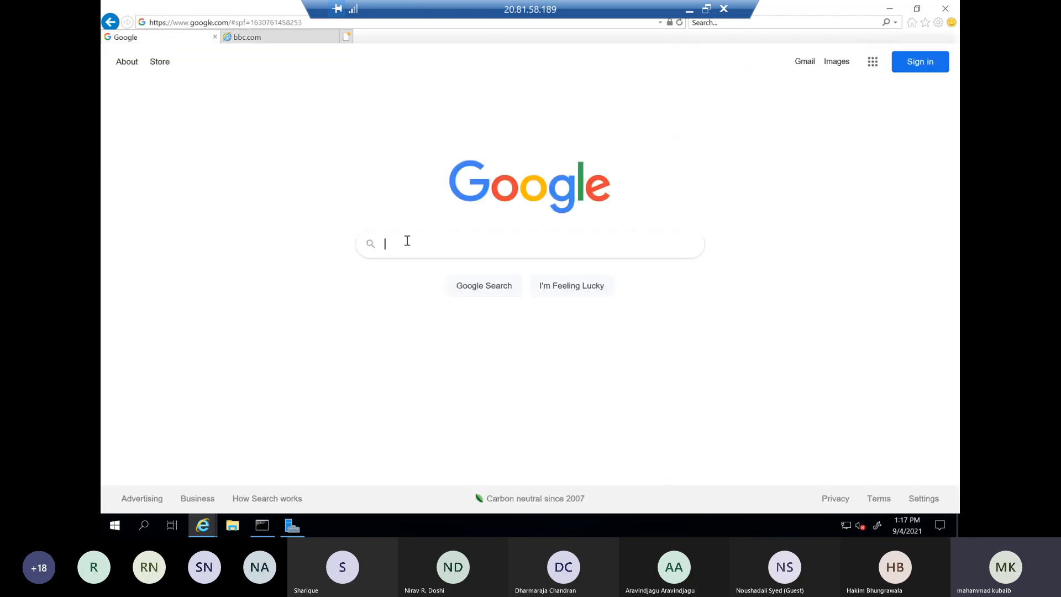
{"action": "type", "text": "bbc"}
{"action": "key", "text": "Return"}
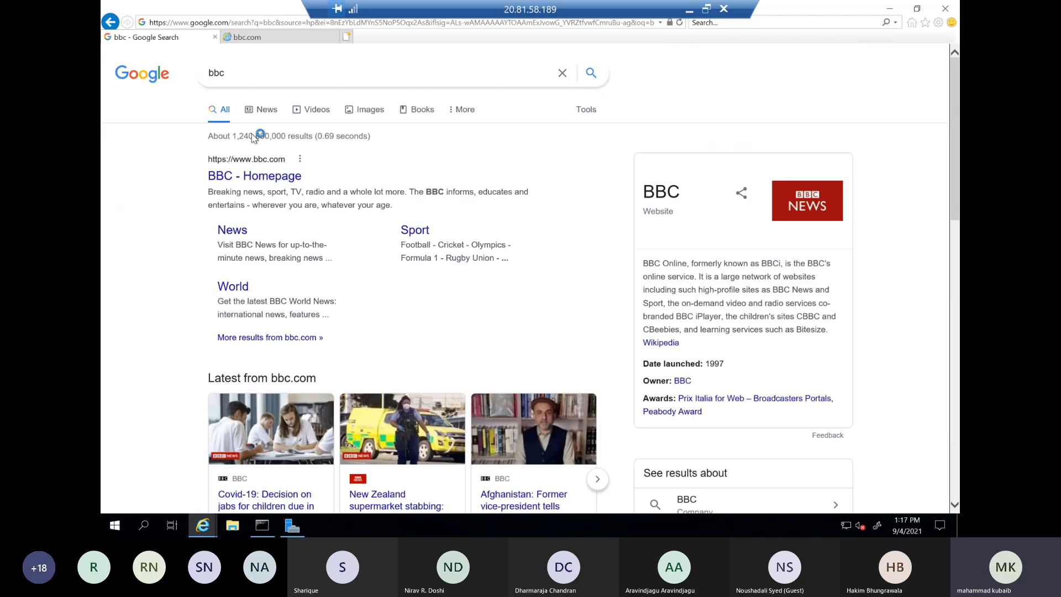
{"action": "left_click", "coordinate": [229, 176]}
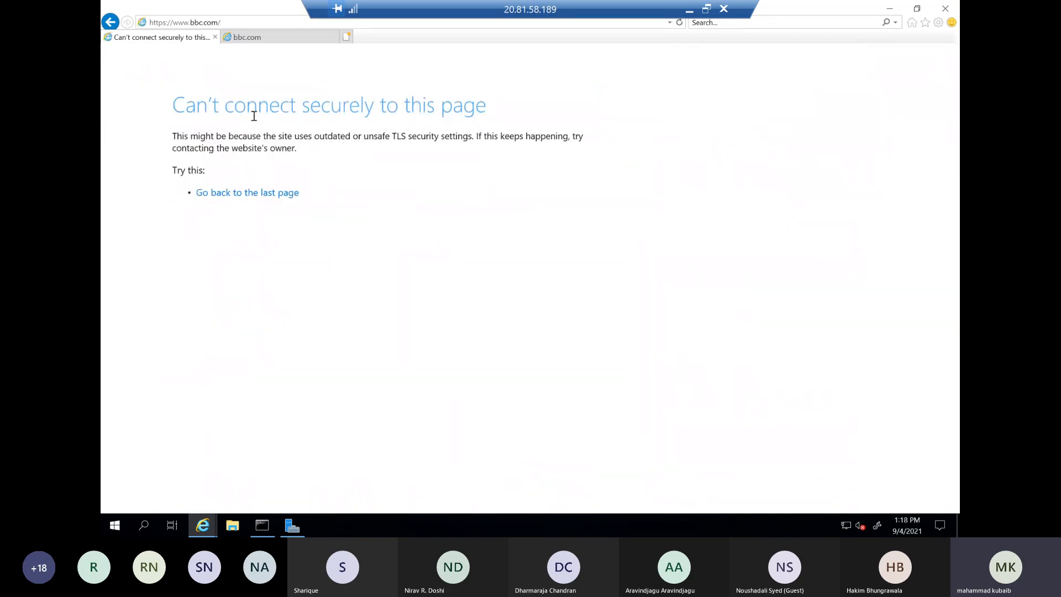
{"action": "left_click", "coordinate": [109, 23]}
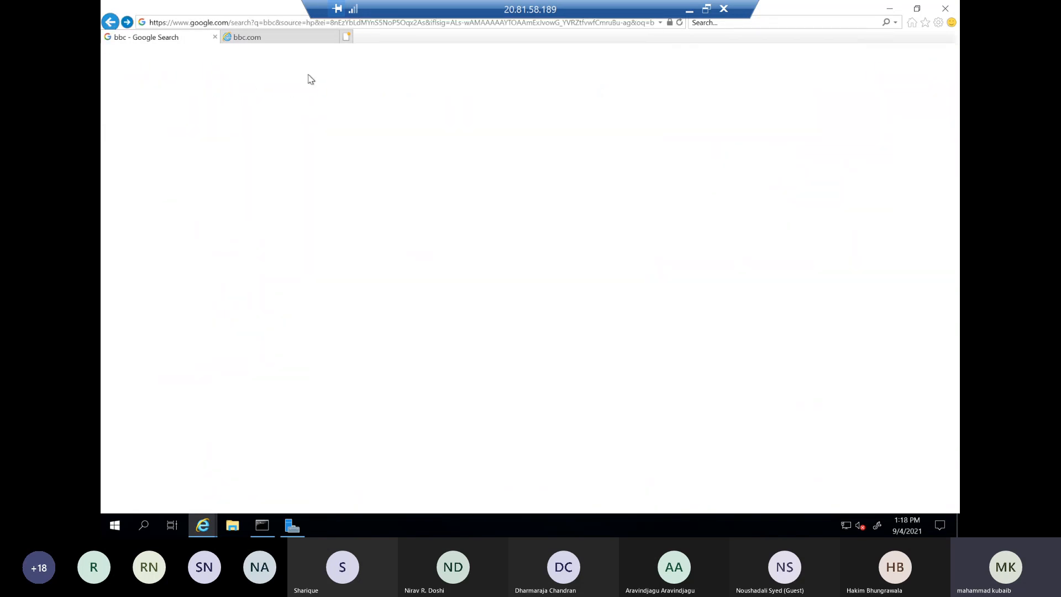
{"action": "left_click", "coordinate": [345, 36]}
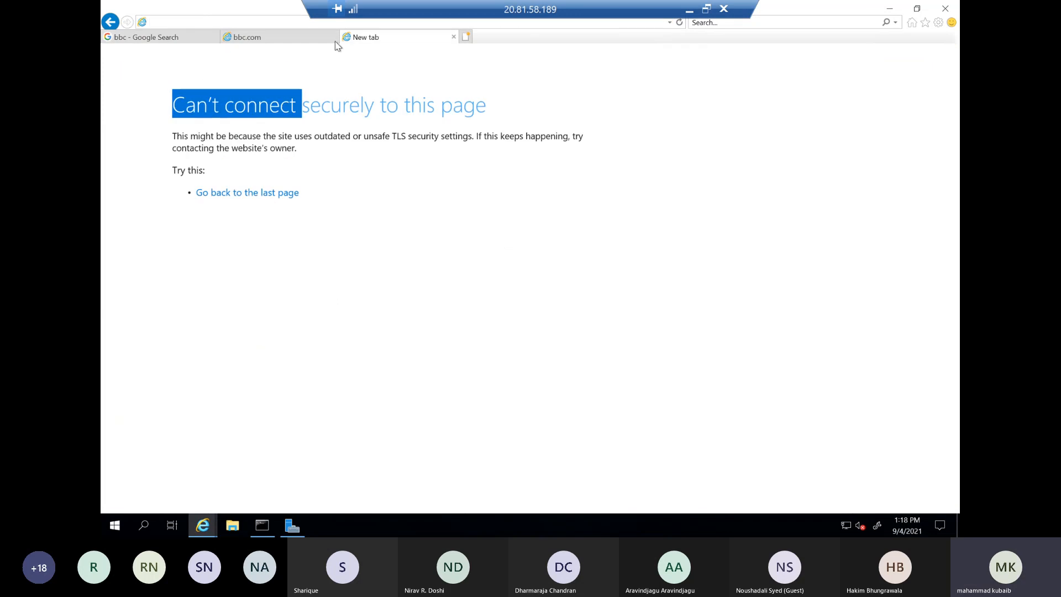
{"action": "left_click", "coordinate": [466, 37]}
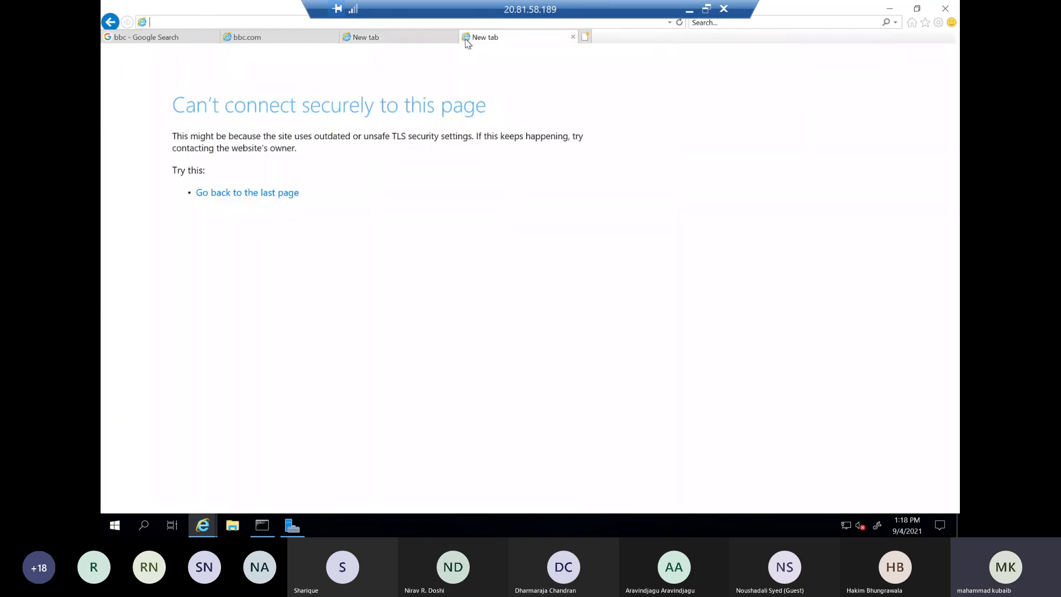
Return to the AZFWRULE application rules in the Azure portal and close the notifications
{"action": "left_click", "coordinate": [689, 10]}
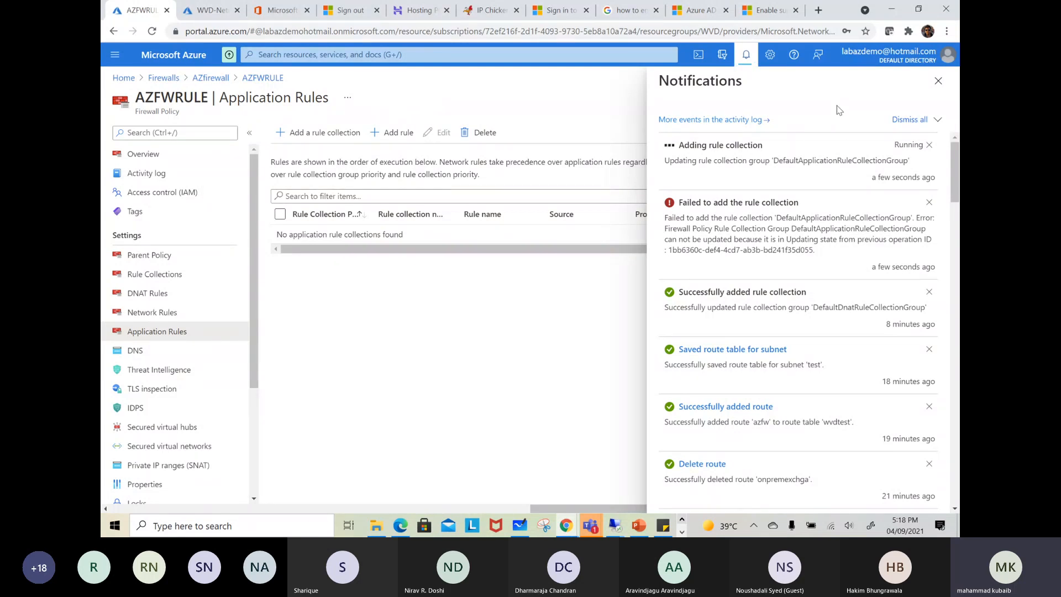
{"action": "left_click", "coordinate": [938, 80]}
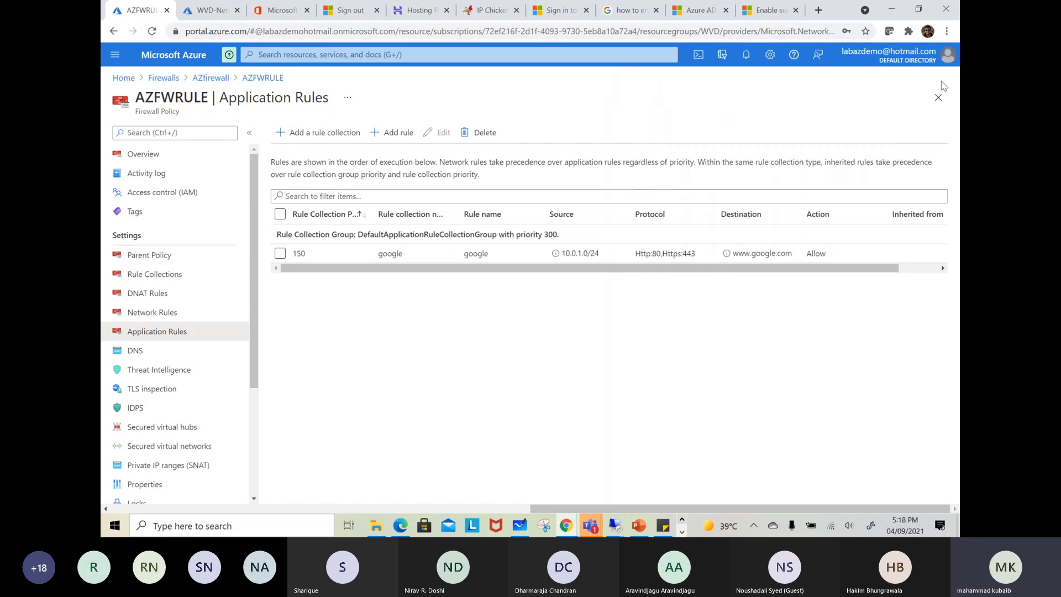
{"action": "left_click", "coordinate": [304, 134]}
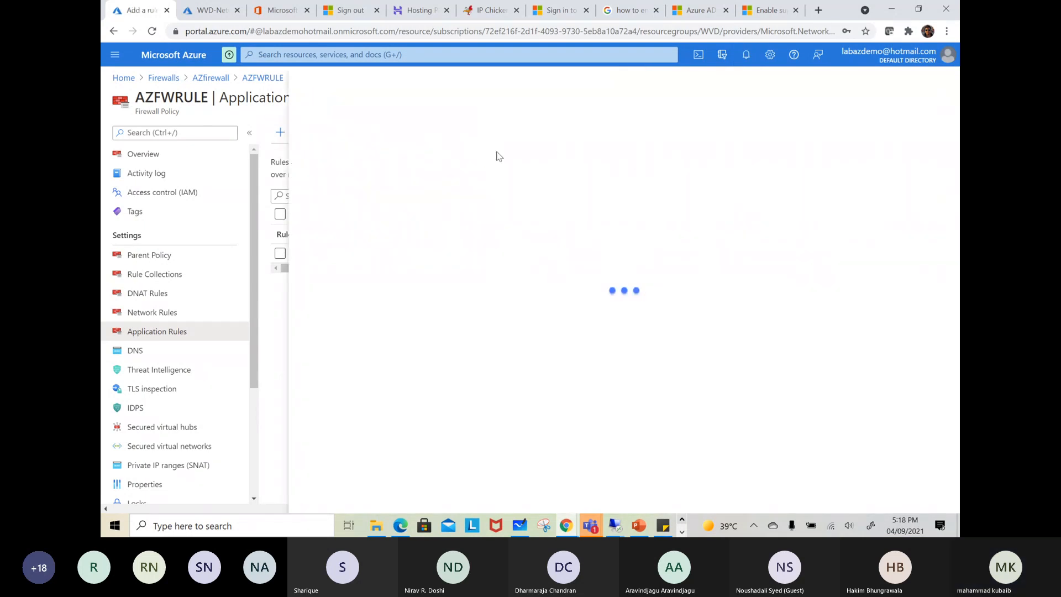
{"action": "left_click", "coordinate": [938, 81]}
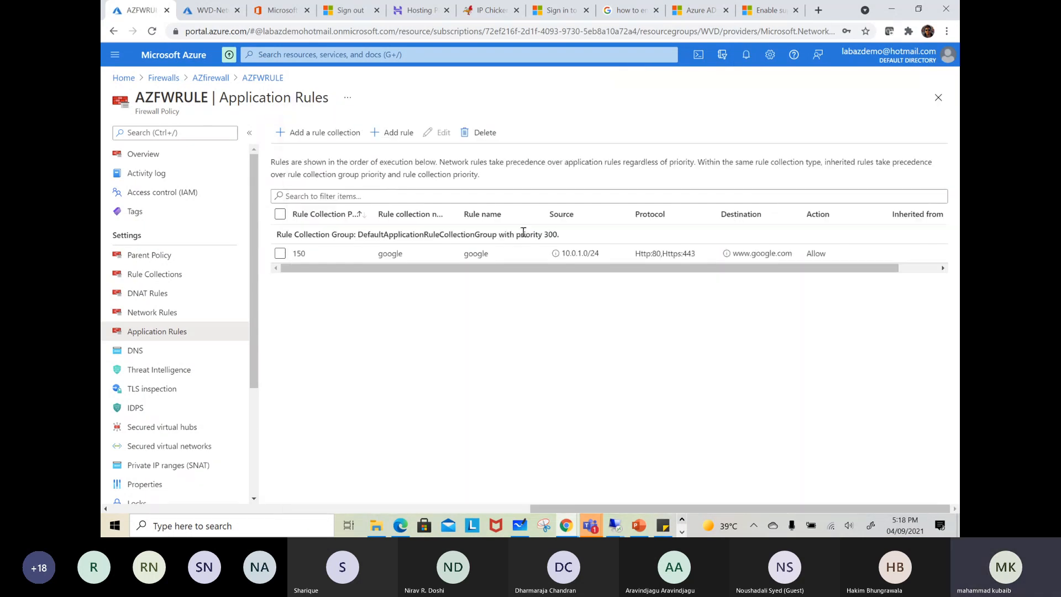
Inspect the google application rule's settings in its edit form and leave without saving
{"action": "left_click", "coordinate": [280, 253]}
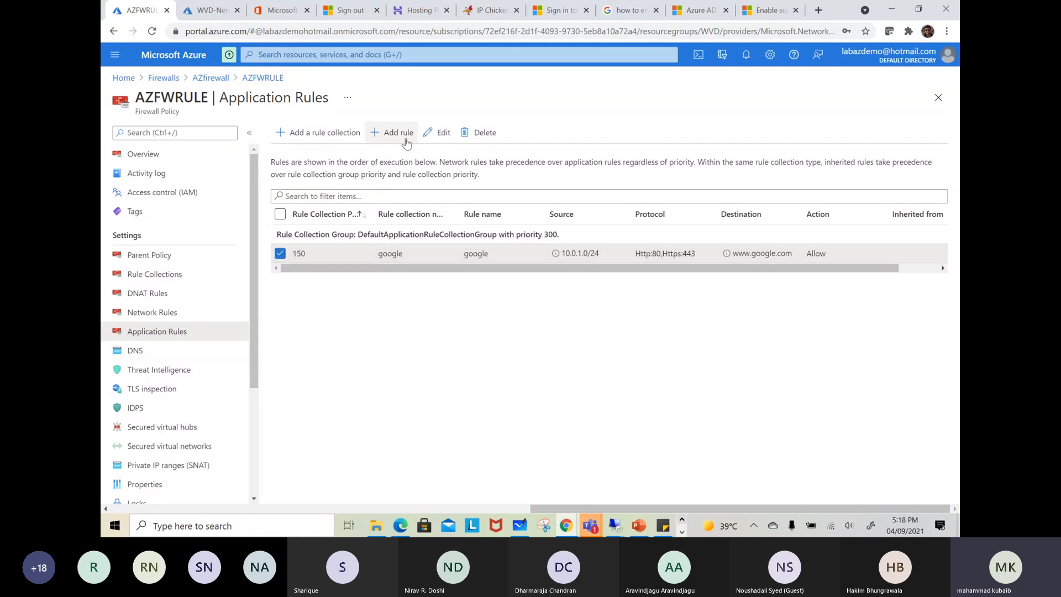
{"action": "left_click", "coordinate": [438, 133]}
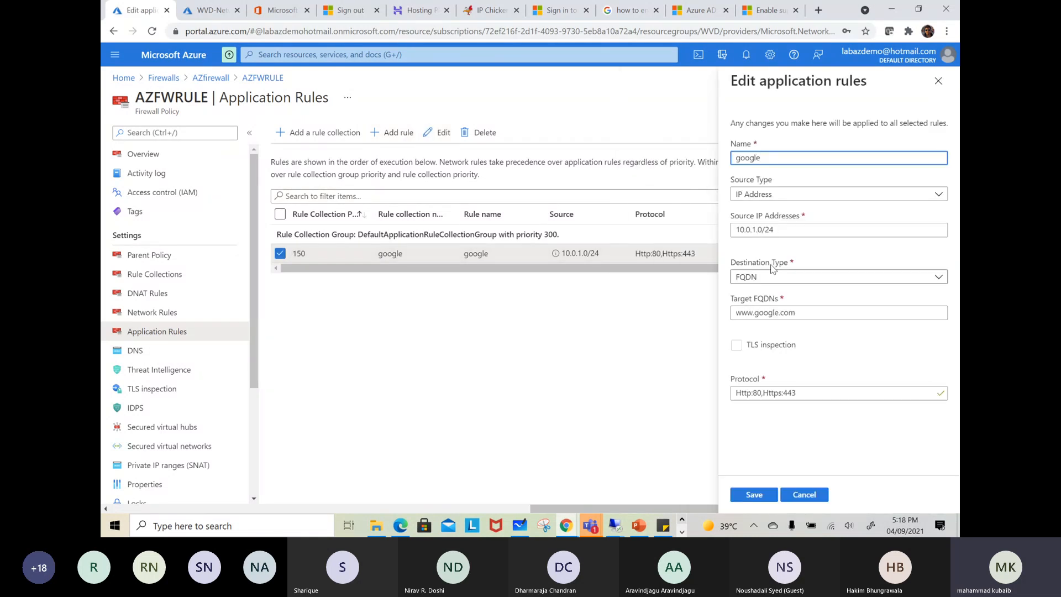
{"action": "left_click", "coordinate": [805, 495]}
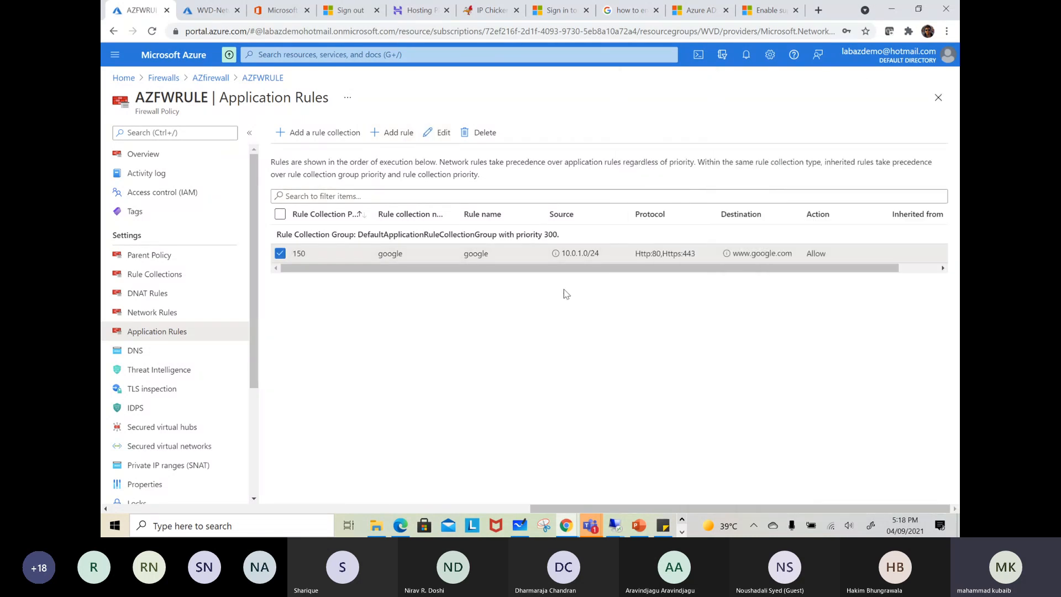
Start a new rule collection in AZFWRULE named socail-media with the collection type Application
{"action": "left_click", "coordinate": [295, 133]}
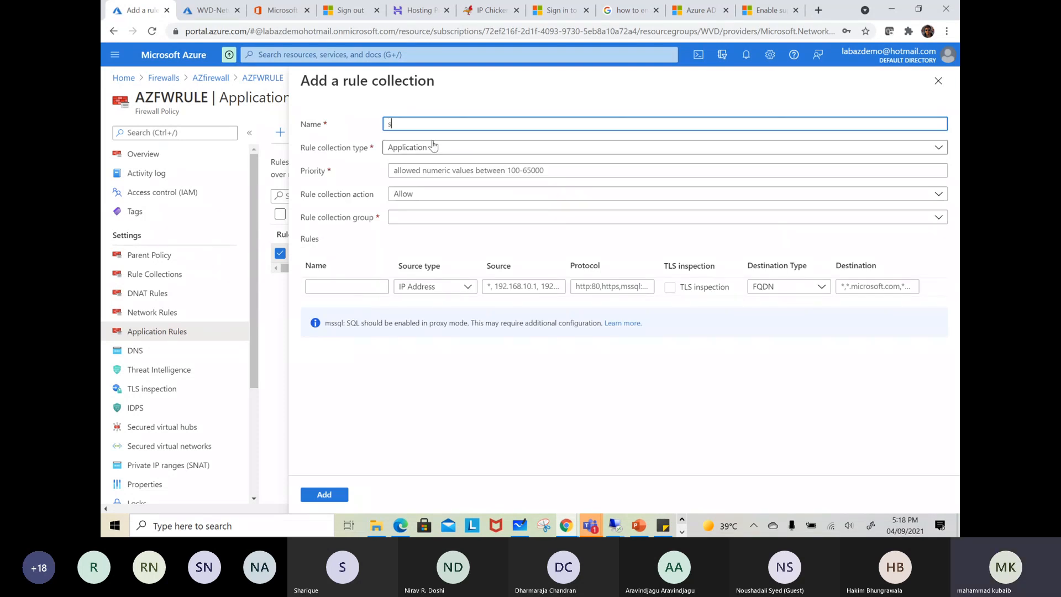
{"action": "type", "text": "socail-media"}
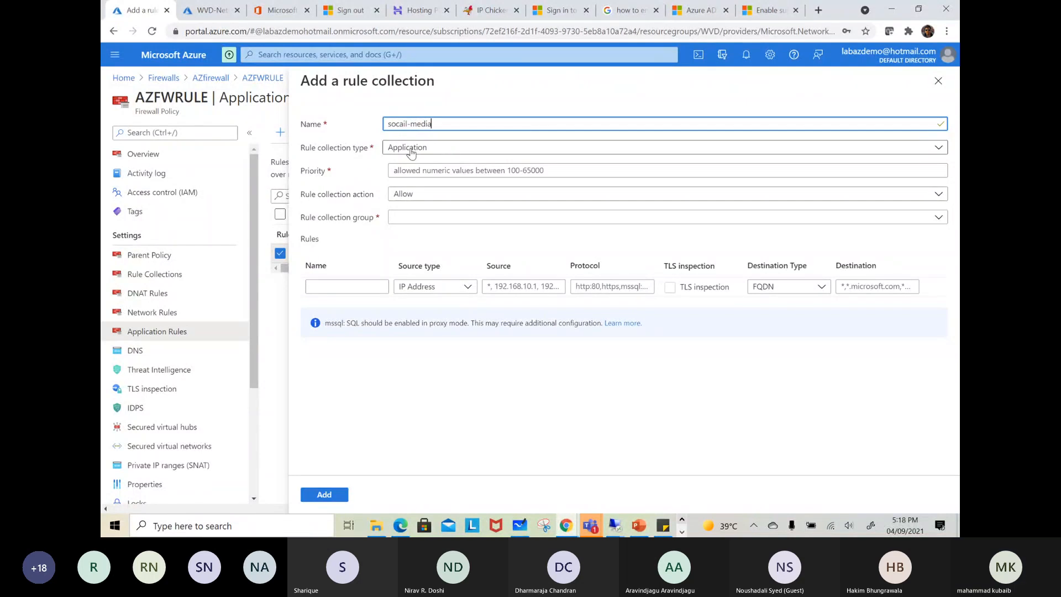
{"action": "left_click", "coordinate": [412, 148]}
{"action": "left_click", "coordinate": [607, 187]}
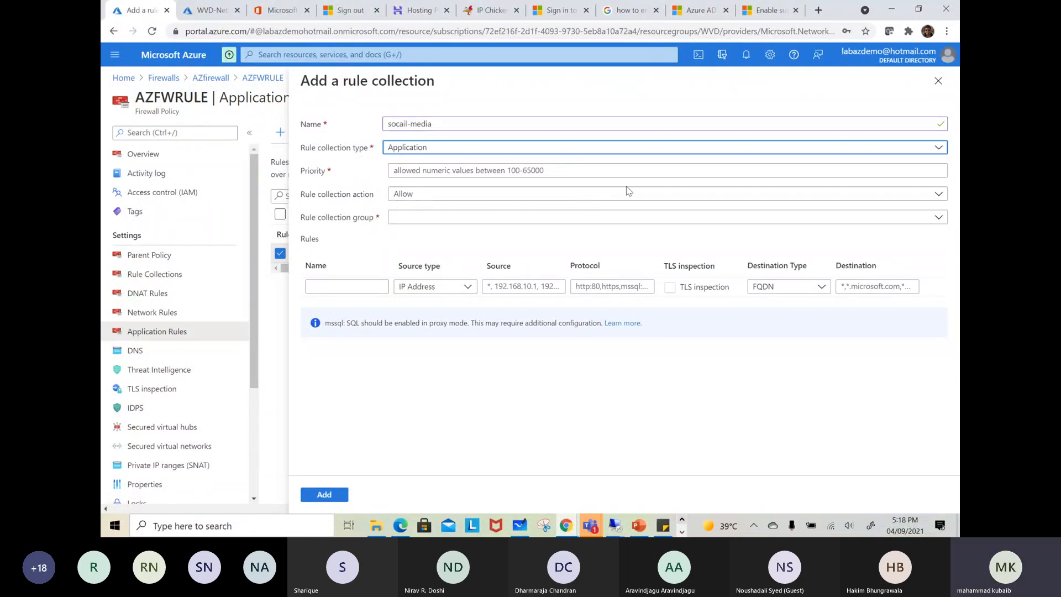
Set the socail-media collection's priority to 150 and its group to DefaultApplicationRuleCollectionGroup
{"action": "left_click", "coordinate": [416, 172]}
{"action": "type", "text": "15"}
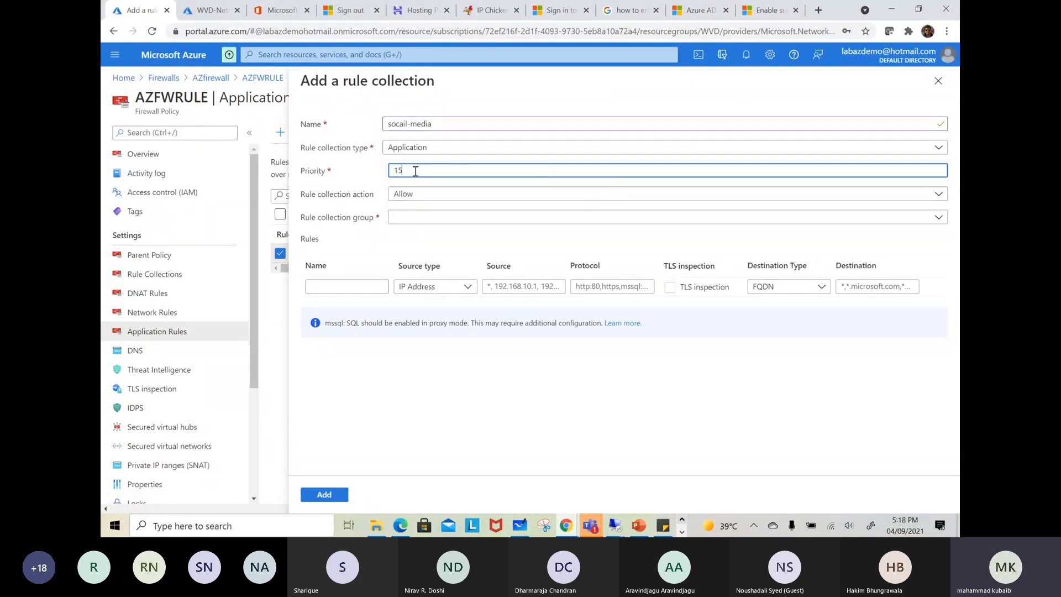
{"action": "type", "text": "0"}
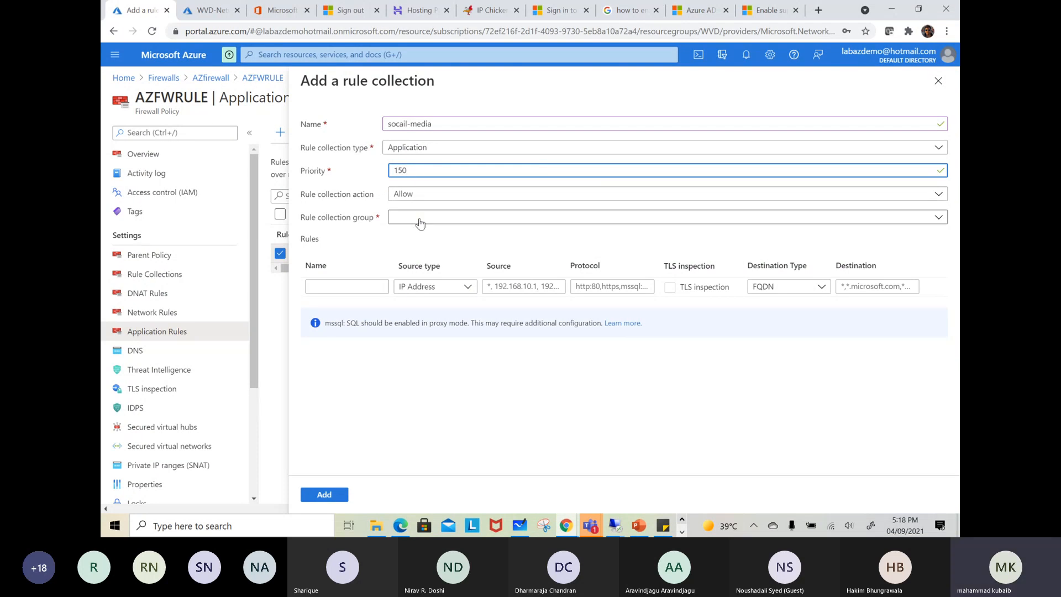
{"action": "left_click", "coordinate": [420, 219]}
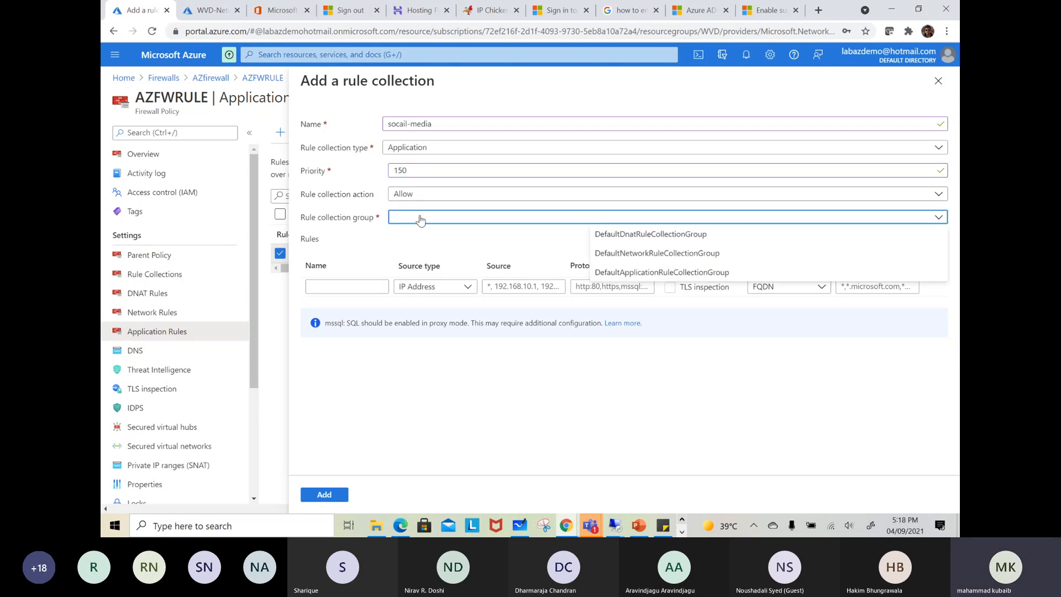
{"action": "left_click", "coordinate": [661, 272]}
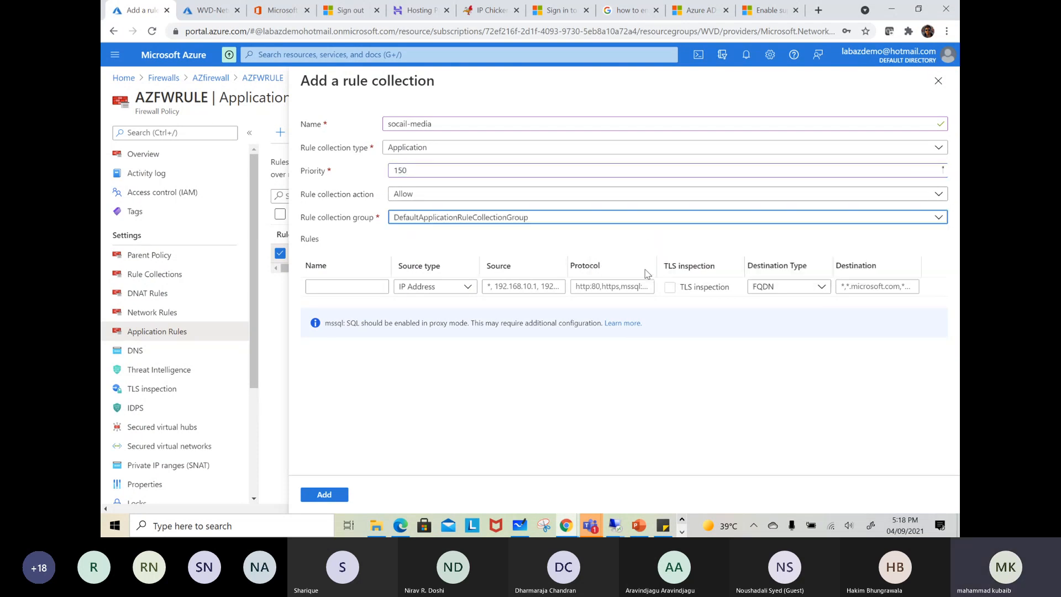
Fill in the socail-media collection's first rule with source 10.0.1.0/24, name socail and protocol https
{"action": "left_click", "coordinate": [506, 299]}
{"action": "type", "text": "10.0.1.0/24"}
{"action": "left_click", "coordinate": [335, 302]}
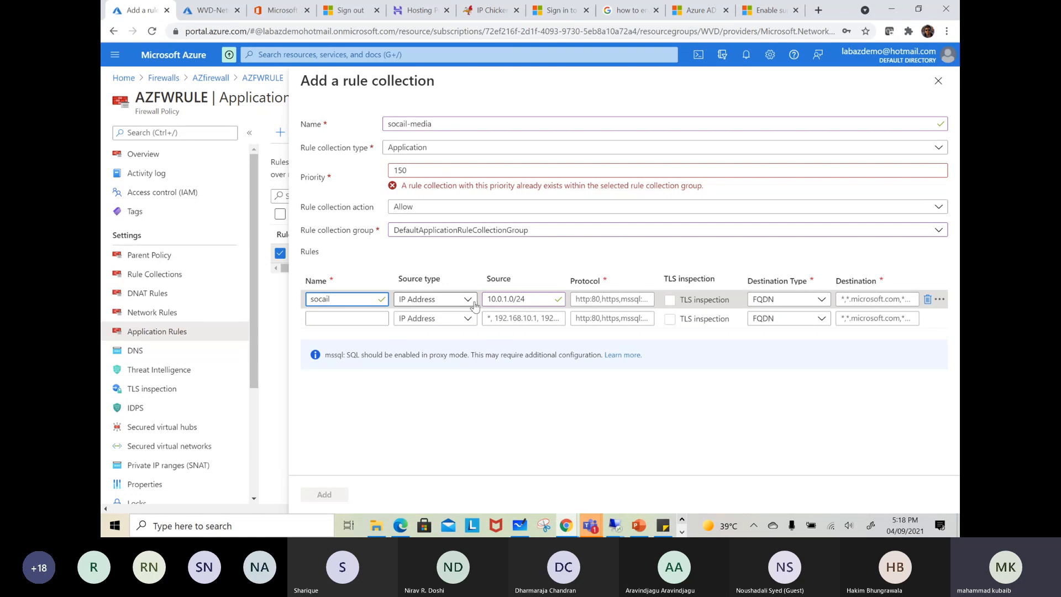
{"action": "left_click", "coordinate": [611, 304]}
{"action": "type", "text": "https"}
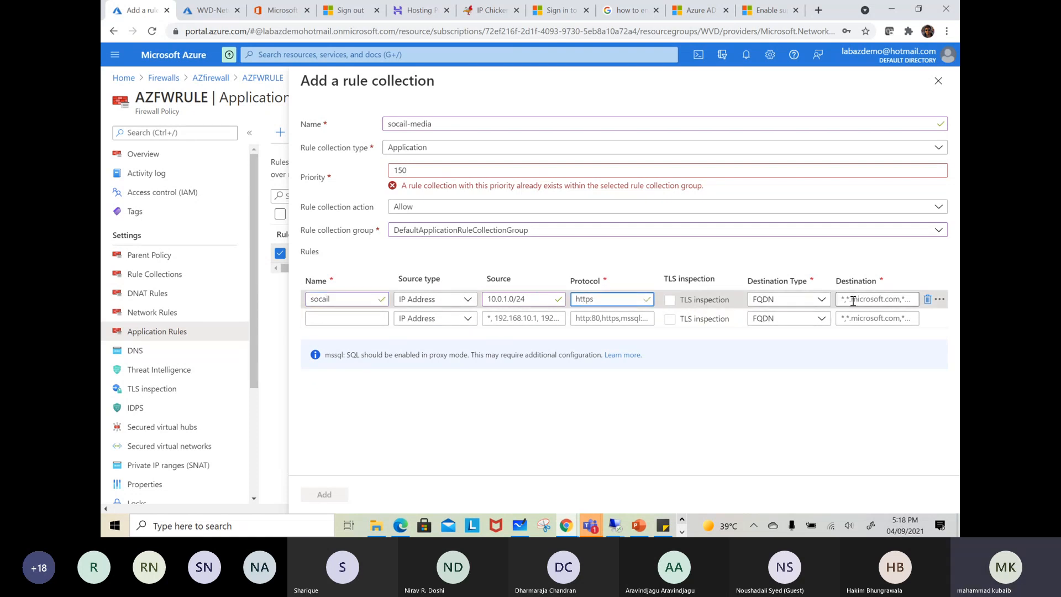
Try FQDN Tag as the socail rule's destination type and look through its available destination tags
{"action": "left_click", "coordinate": [822, 301]}
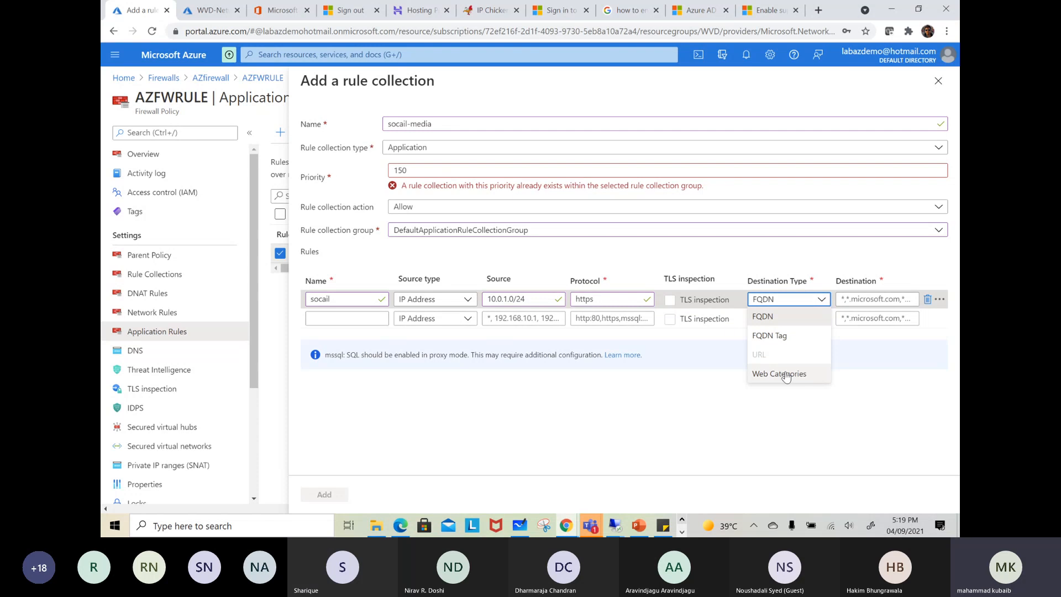
{"action": "left_click", "coordinate": [776, 337]}
{"action": "left_click", "coordinate": [875, 299]}
{"action": "left_click", "coordinate": [834, 431]}
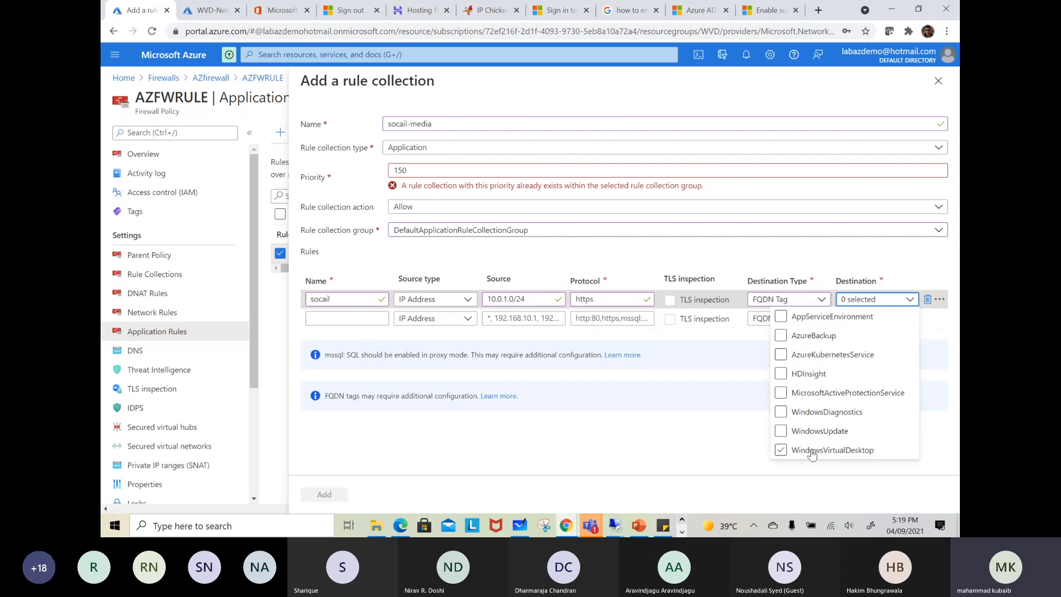
{"action": "left_click", "coordinate": [729, 427]}
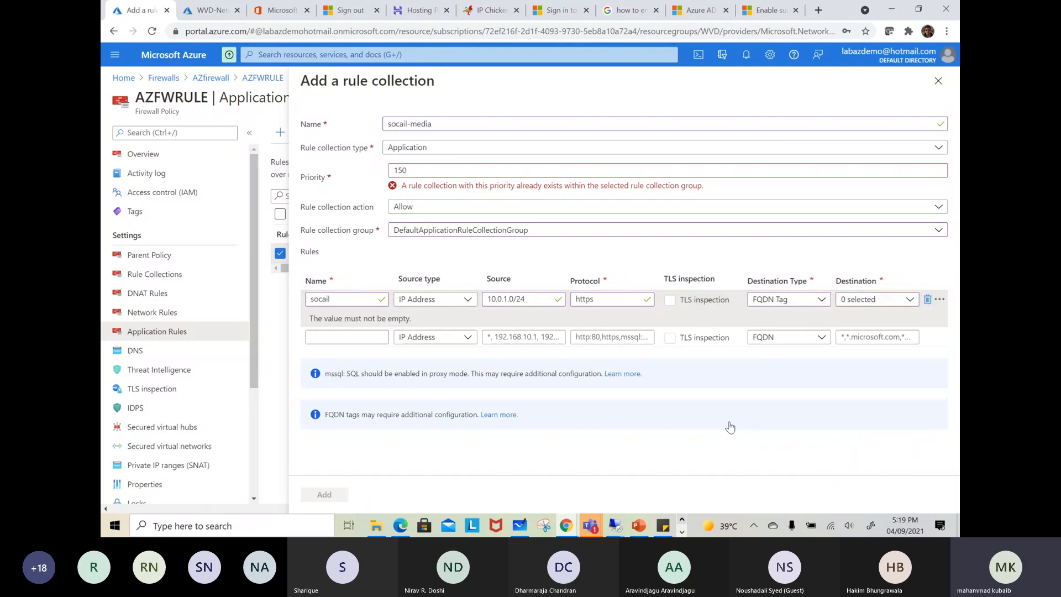
{"action": "left_click", "coordinate": [852, 301]}
Set the socail rule's destination type to Web Categories and its destination to Social networking
{"action": "left_click", "coordinate": [803, 303]}
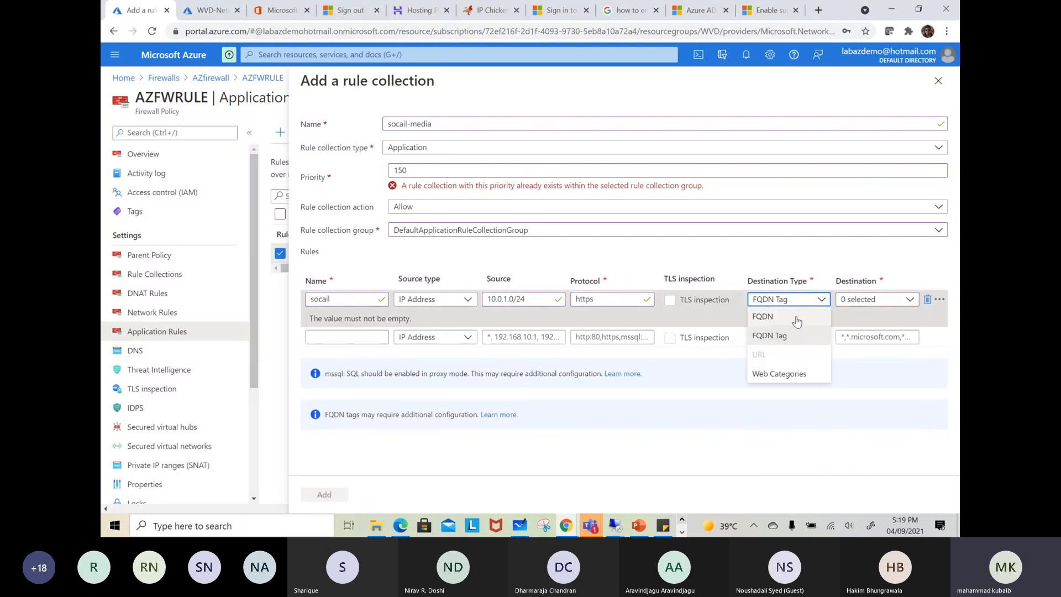
{"action": "left_click", "coordinate": [785, 372]}
{"action": "left_click", "coordinate": [867, 299]}
{"action": "type", "text": "soci"}
{"action": "left_click", "coordinate": [812, 259]}
{"action": "left_click", "coordinate": [784, 426]}
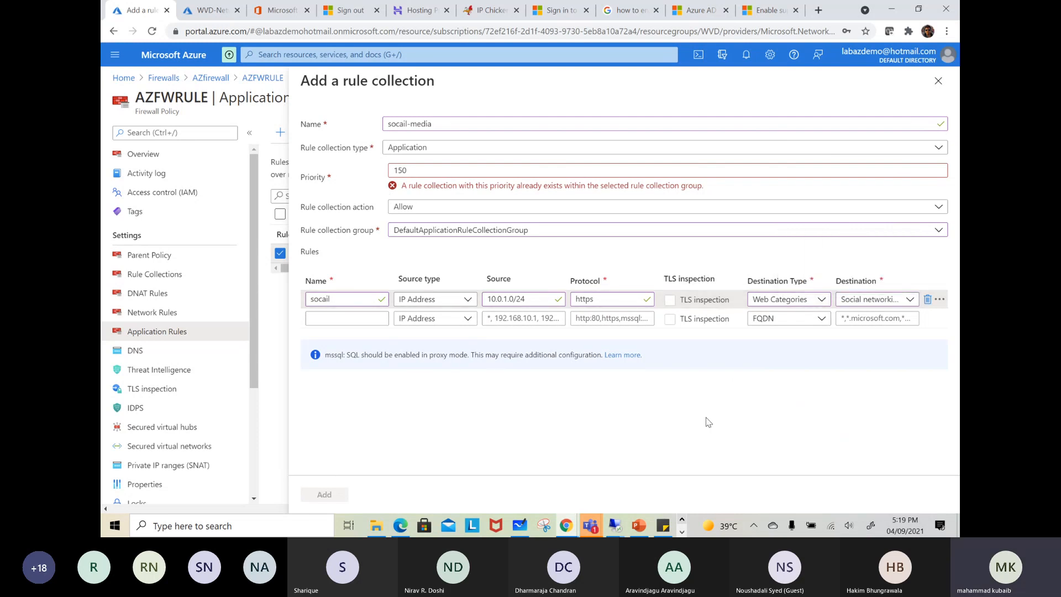
Set the socail-media collection's priority to 200 and add the collection to the firewall policy
{"action": "left_click", "coordinate": [542, 299]}
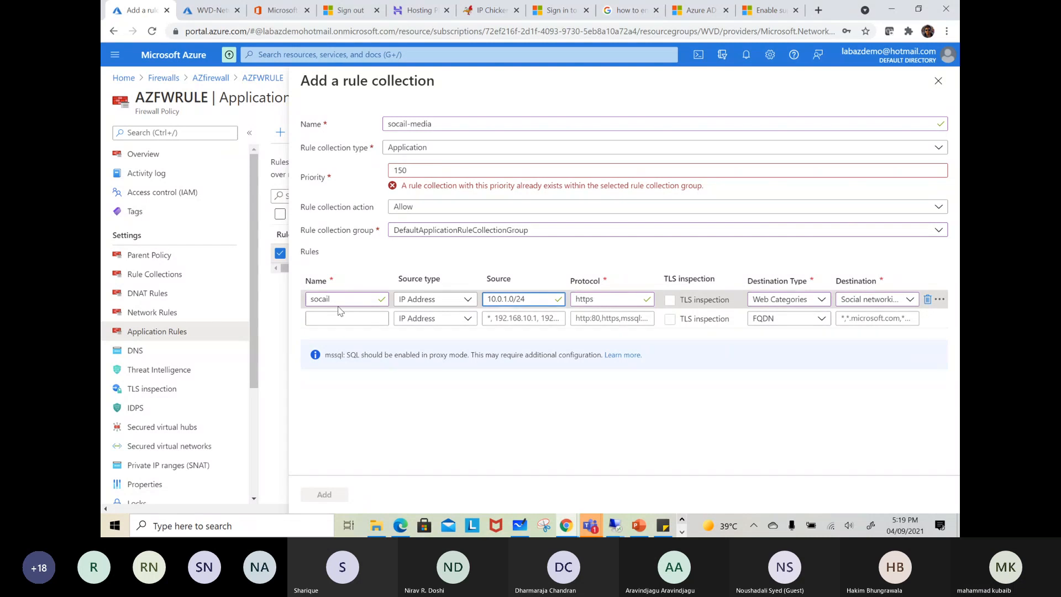
{"action": "left_click", "coordinate": [417, 171]}
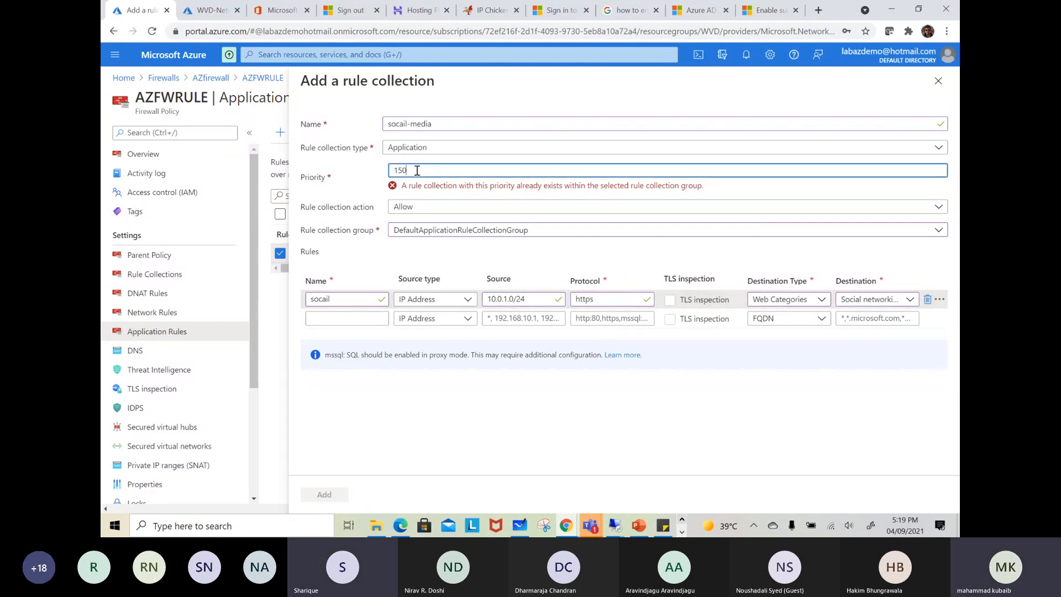
{"action": "type", "text": "200"}
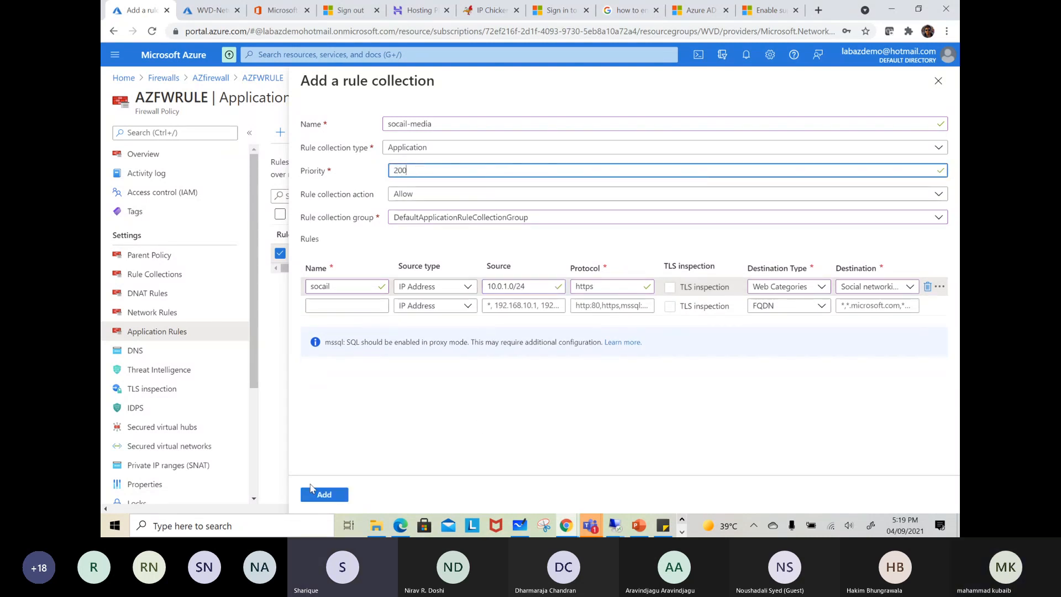
{"action": "left_click", "coordinate": [315, 496]}
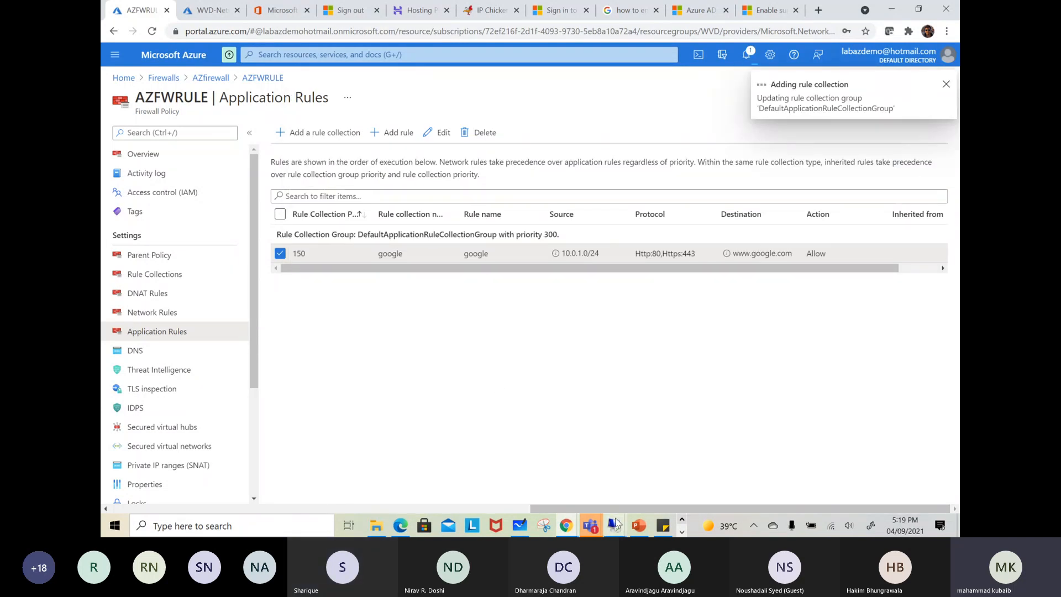
Check the bbc Google Search tab in the VM's remote session and the rule collection's progress in the portal notifications
{"action": "mouse_move", "coordinate": [617, 523]}
{"action": "left_click", "coordinate": [718, 475]}
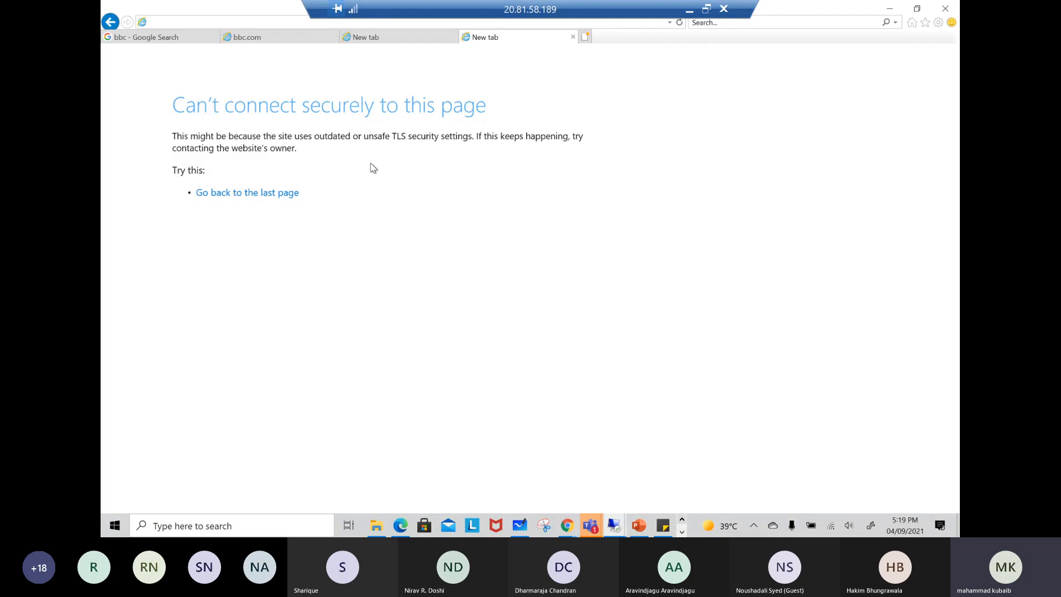
{"action": "left_click", "coordinate": [160, 37]}
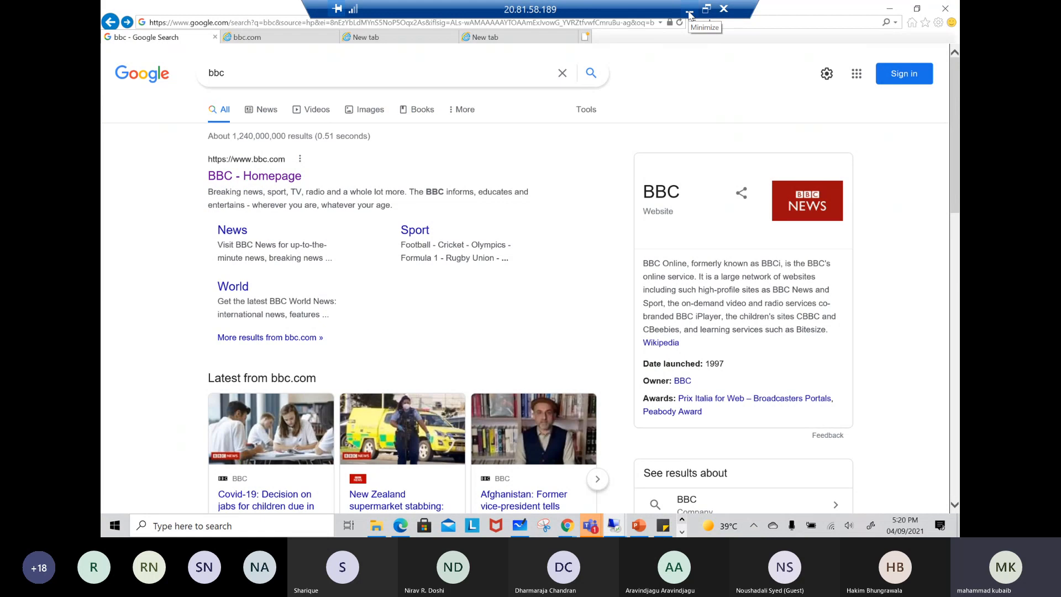
{"action": "left_click", "coordinate": [689, 10]}
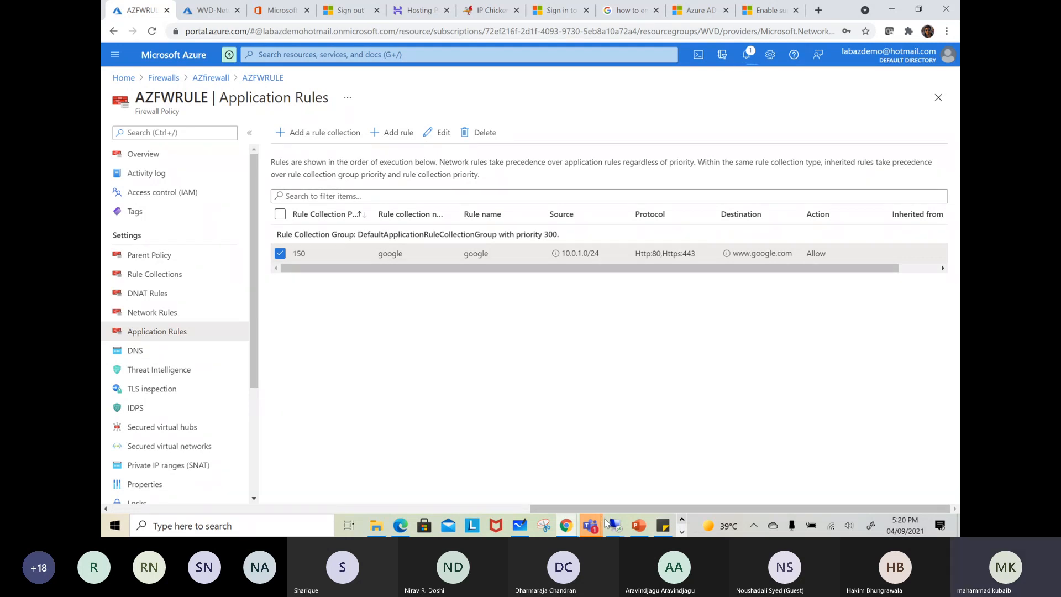
{"action": "left_click", "coordinate": [750, 52]}
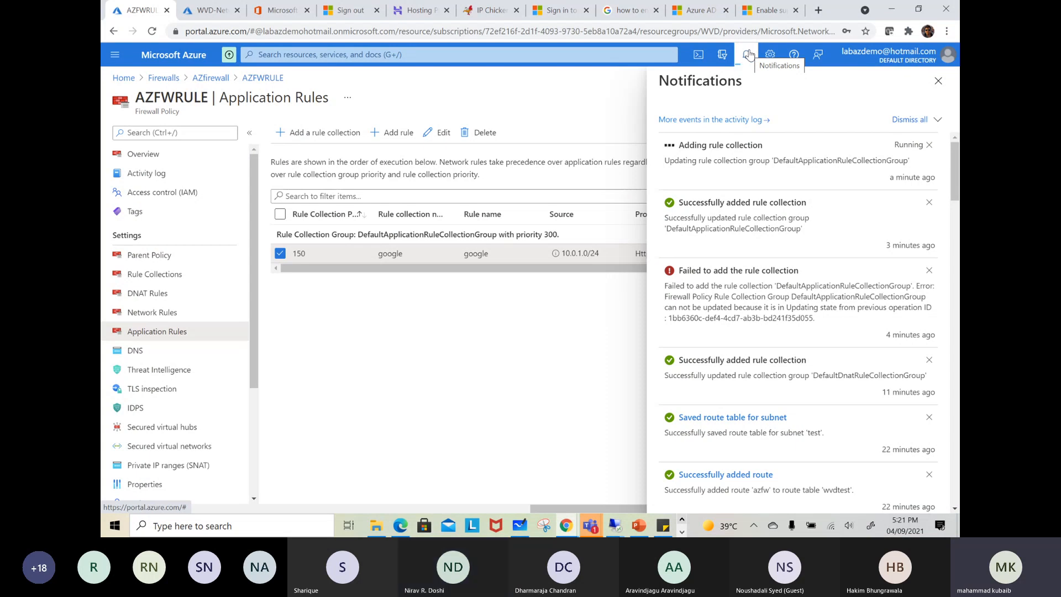
Switch to Microsoft Whiteboard and clear the old drawing from the canvas
{"action": "left_click", "coordinate": [519, 525]}
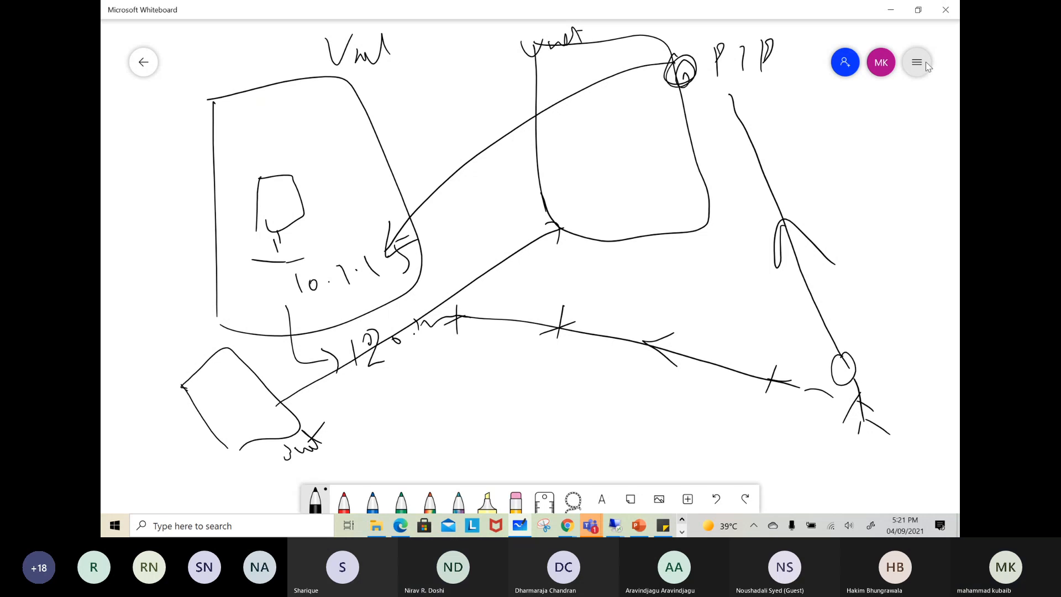
{"action": "left_click", "coordinate": [926, 62]}
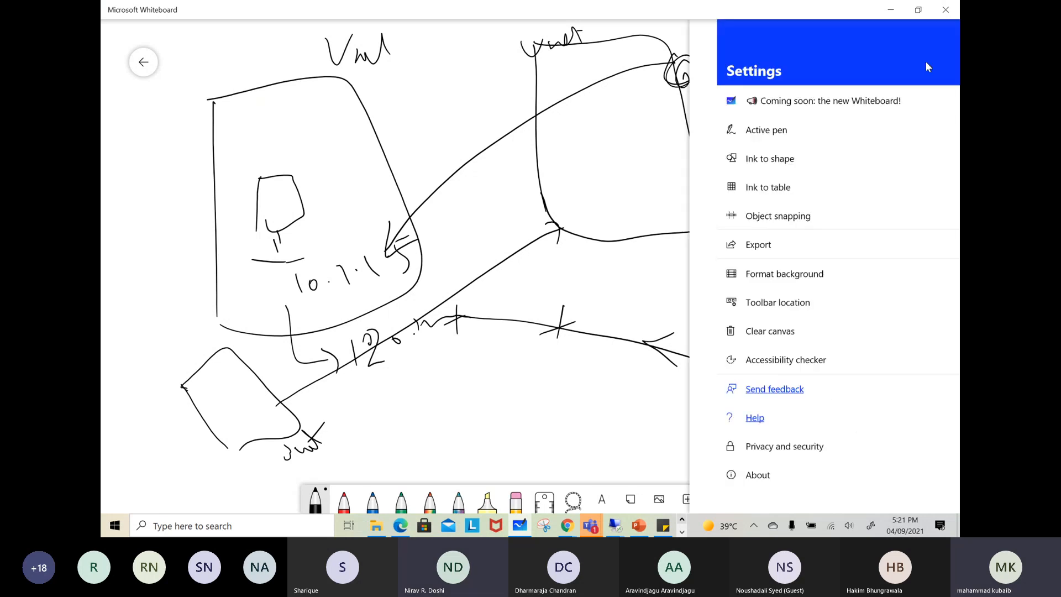
{"action": "left_click", "coordinate": [736, 332]}
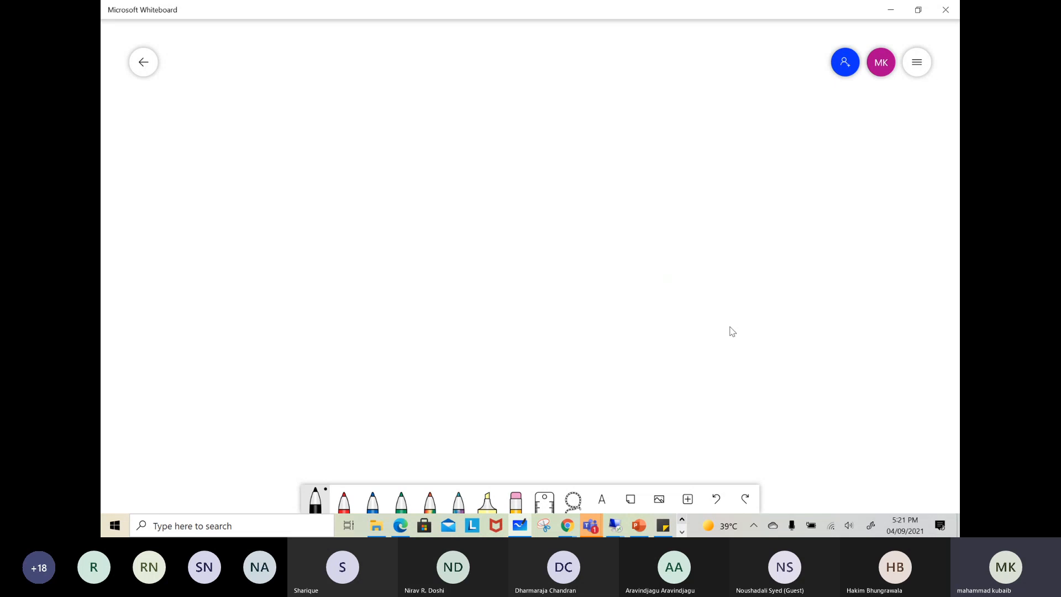
Return to the Azure portal in Chrome and view the subnets of WVD-Network
{"action": "left_click", "coordinate": [566, 524]}
{"action": "left_click", "coordinate": [502, 484]}
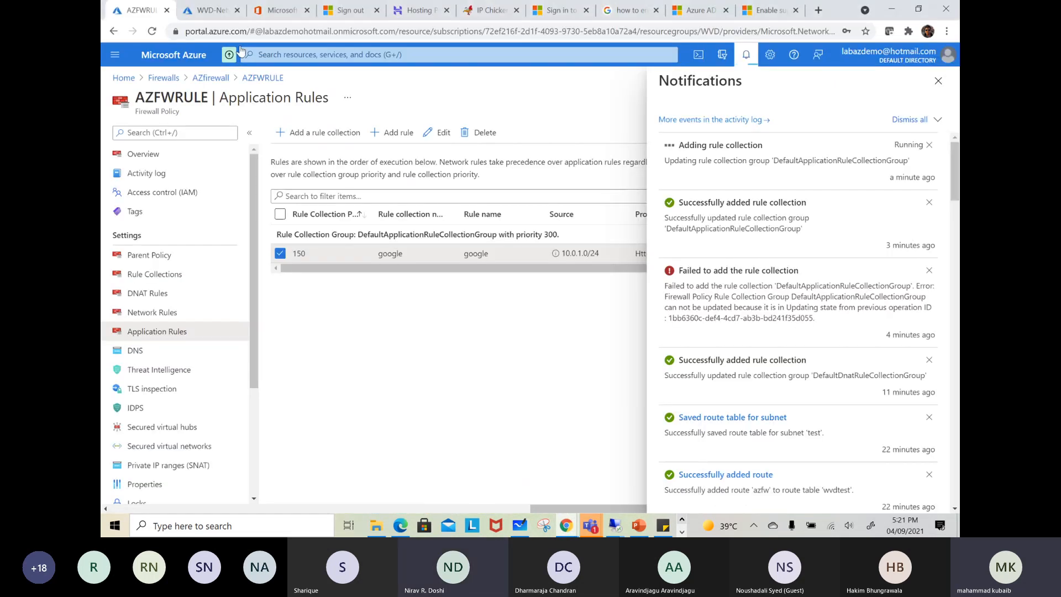
{"action": "left_click", "coordinate": [223, 12]}
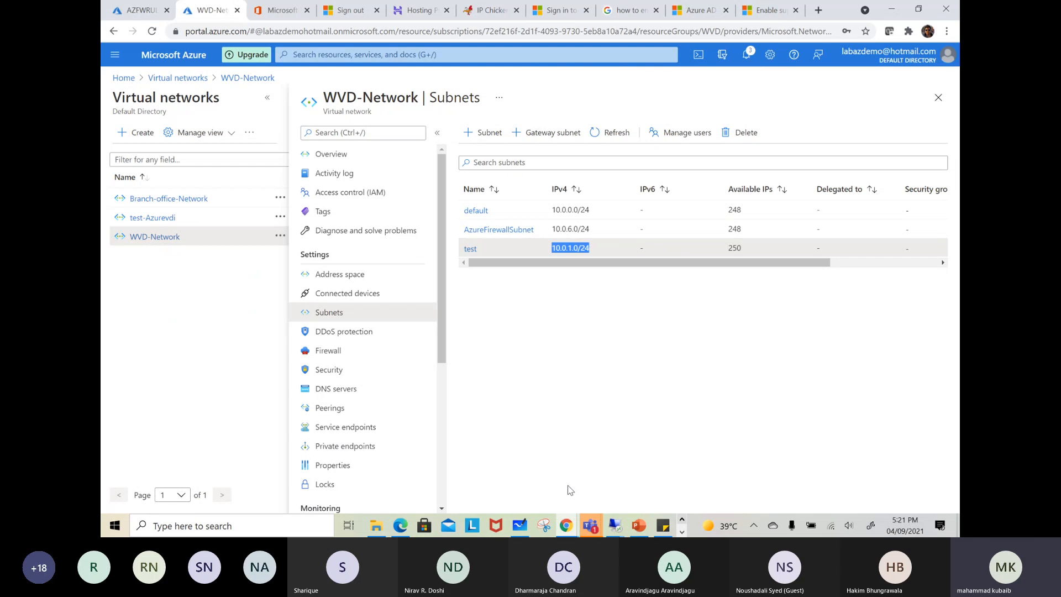
On the blank whiteboard, draw a horizontal line labelled Onp with a computer labelled PC below it
{"action": "left_click", "coordinate": [520, 525]}
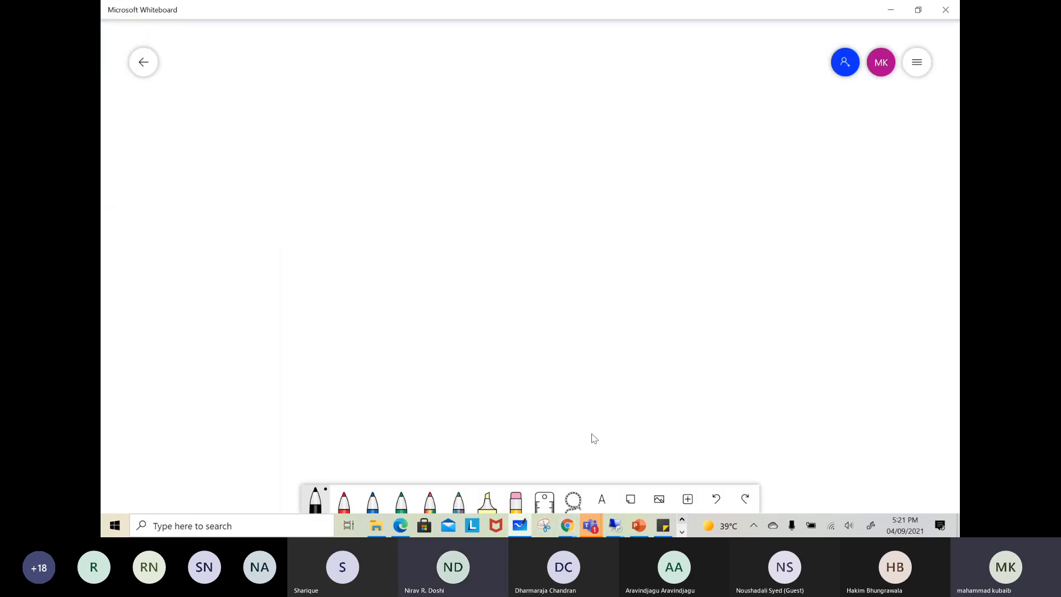
{"action": "mouse_move", "coordinate": [216, 229]}
{"action": "left_mouse_down"}
{"action": "mouse_move", "coordinate": [452, 212]}
{"action": "mouse_move", "coordinate": [829, 221]}
{"action": "mouse_move", "coordinate": [760, 252]}
{"action": "mouse_move", "coordinate": [830, 249]}
{"action": "left_mouse_up"}
{"action": "mouse_move", "coordinate": [837, 236]}
{"action": "left_mouse_down"}
{"action": "mouse_move", "coordinate": [839, 276]}
{"action": "mouse_move", "coordinate": [857, 257]}
{"action": "left_mouse_up"}
{"action": "mouse_move", "coordinate": [637, 301]}
{"action": "left_mouse_down"}
{"action": "mouse_move", "coordinate": [638, 360]}
{"action": "mouse_move", "coordinate": [707, 345]}
{"action": "mouse_move", "coordinate": [650, 361]}
{"action": "mouse_move", "coordinate": [674, 385]}
{"action": "left_mouse_up"}
{"action": "mouse_move", "coordinate": [639, 397]}
{"action": "left_mouse_down"}
{"action": "mouse_move", "coordinate": [720, 376]}
{"action": "mouse_move", "coordinate": [752, 389]}
{"action": "mouse_move", "coordinate": [756, 362]}
{"action": "left_mouse_up"}
{"action": "left_click_drag", "start_coordinate": [784, 362], "coordinate": [793, 393]}
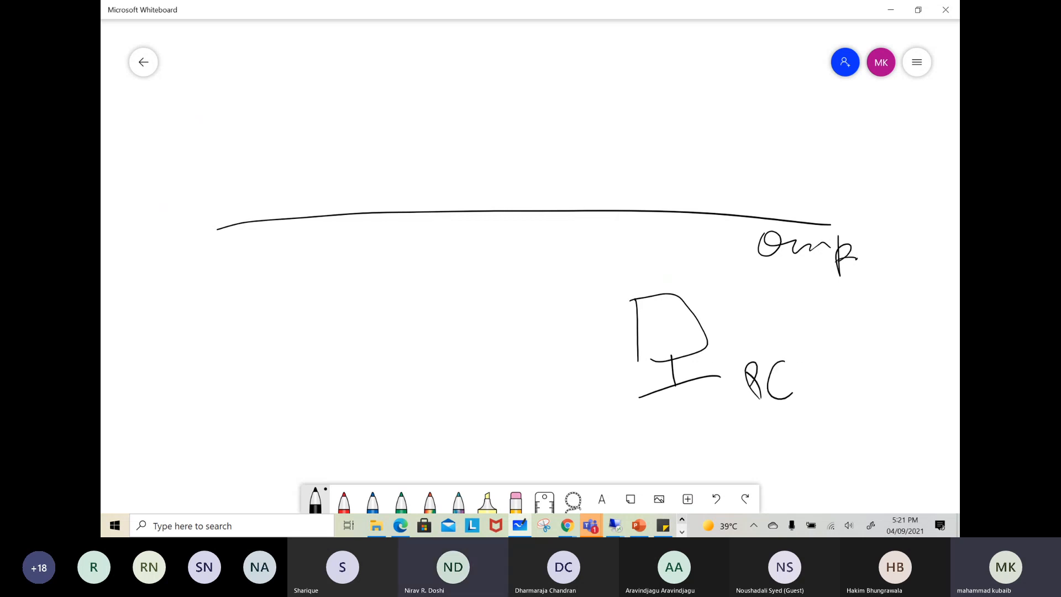
Above the dividing line, draw a machine outline and a large firewall shape labelled FW
{"action": "mouse_move", "coordinate": [260, 87]}
{"action": "left_mouse_down"}
{"action": "mouse_move", "coordinate": [269, 132]}
{"action": "mouse_move", "coordinate": [329, 125]}
{"action": "mouse_move", "coordinate": [277, 130]}
{"action": "left_mouse_up"}
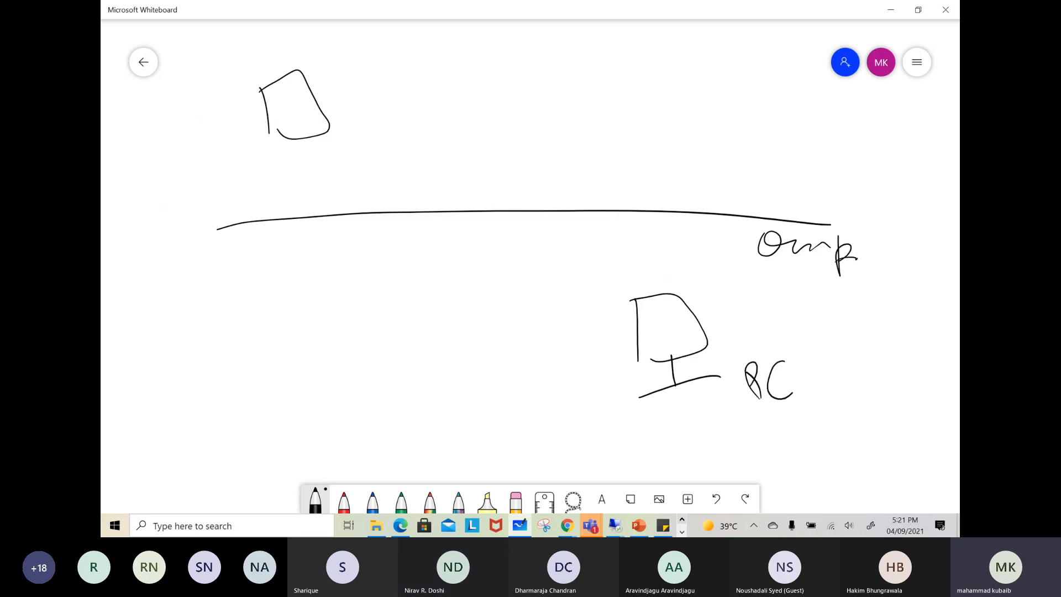
{"action": "mouse_move", "coordinate": [516, 42]}
{"action": "left_mouse_down"}
{"action": "mouse_move", "coordinate": [547, 149]}
{"action": "mouse_move", "coordinate": [514, 45]}
{"action": "left_mouse_up"}
{"action": "mouse_move", "coordinate": [510, 110]}
{"action": "left_mouse_down"}
{"action": "mouse_move", "coordinate": [531, 73]}
{"action": "mouse_move", "coordinate": [534, 94]}
{"action": "left_mouse_up"}
{"action": "mouse_move", "coordinate": [539, 82]}
{"action": "left_mouse_down"}
{"action": "mouse_move", "coordinate": [544, 103]}
{"action": "mouse_move", "coordinate": [567, 82]}
{"action": "left_mouse_up"}
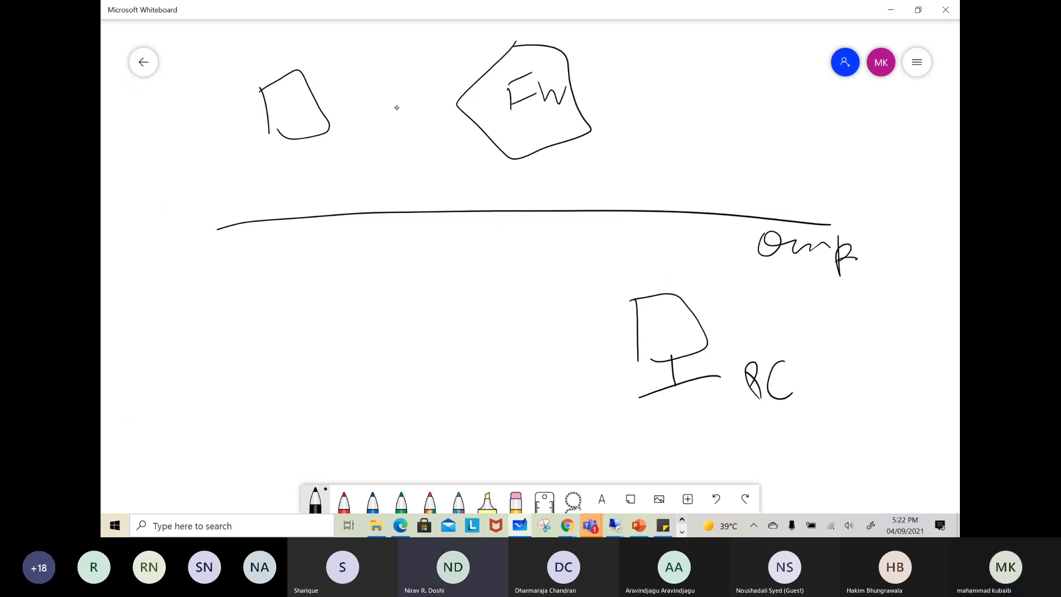
Draw a gateway box linked to the PC, add the cloud machine's stand, and trace their traffic path through the gateway
{"action": "left_click_drag", "start_coordinate": [372, 79], "coordinate": [379, 120]}
{"action": "mouse_move", "coordinate": [373, 78]}
{"action": "left_mouse_down"}
{"action": "mouse_move", "coordinate": [384, 73]}
{"action": "mouse_move", "coordinate": [383, 123]}
{"action": "mouse_move", "coordinate": [410, 121]}
{"action": "mouse_move", "coordinate": [641, 260]}
{"action": "mouse_move", "coordinate": [667, 291]}
{"action": "mouse_move", "coordinate": [666, 280]}
{"action": "left_mouse_up"}
{"action": "mouse_move", "coordinate": [268, 131]}
{"action": "left_mouse_down"}
{"action": "mouse_move", "coordinate": [288, 142]}
{"action": "mouse_move", "coordinate": [299, 177]}
{"action": "mouse_move", "coordinate": [334, 181]}
{"action": "left_mouse_up"}
{"action": "mouse_move", "coordinate": [218, 190]}
{"action": "left_mouse_down"}
{"action": "mouse_move", "coordinate": [254, 152]}
{"action": "mouse_move", "coordinate": [359, 103]}
{"action": "mouse_move", "coordinate": [611, 253]}
{"action": "mouse_move", "coordinate": [683, 360]}
{"action": "mouse_move", "coordinate": [697, 410]}
{"action": "mouse_move", "coordinate": [706, 401]}
{"action": "left_mouse_up"}
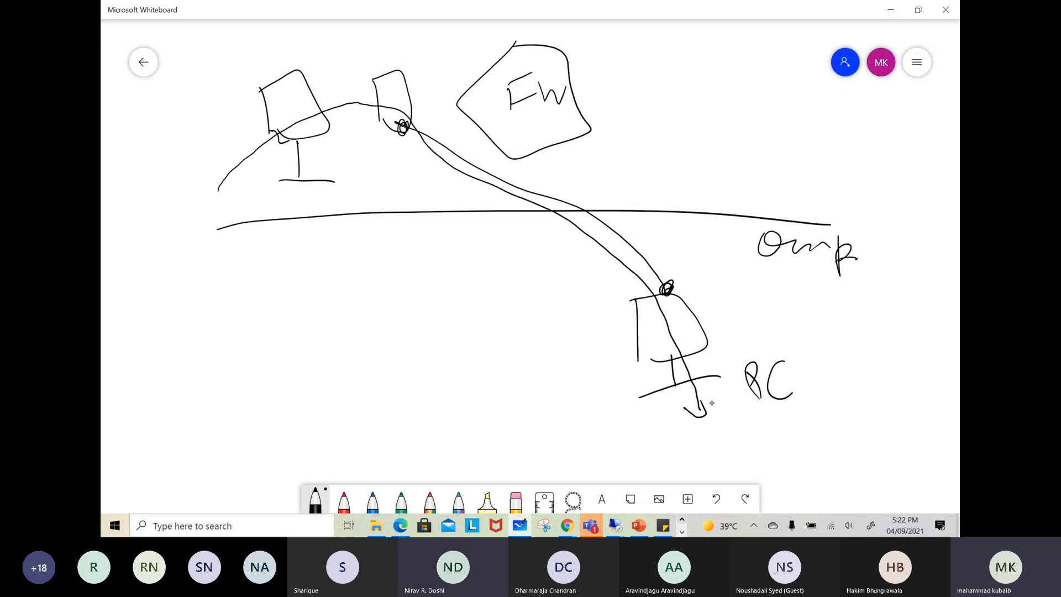
Draw a double-headed arrow between the on-prem PC and the cloud machine
{"action": "mouse_move", "coordinate": [621, 379]}
{"action": "left_mouse_down"}
{"action": "mouse_move", "coordinate": [506, 229]}
{"action": "mouse_move", "coordinate": [348, 165]}
{"action": "mouse_move", "coordinate": [316, 165]}
{"action": "left_mouse_up"}
{"action": "mouse_move", "coordinate": [344, 162]}
{"action": "left_mouse_down"}
{"action": "mouse_move", "coordinate": [356, 166]}
{"action": "mouse_move", "coordinate": [335, 166]}
{"action": "left_mouse_up"}
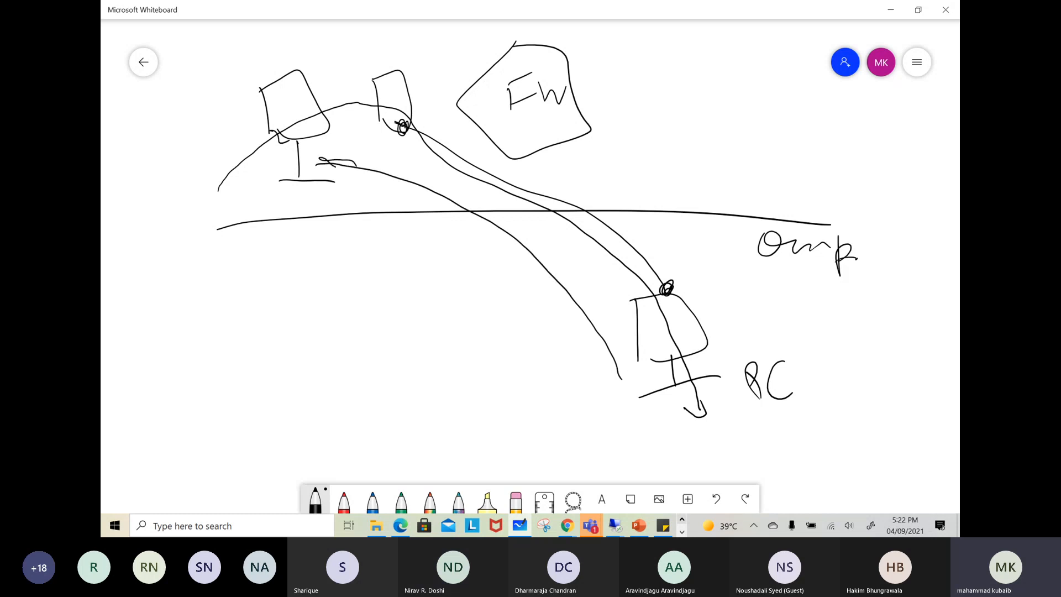
{"action": "left_click_drag", "start_coordinate": [624, 382], "coordinate": [599, 349]}
Draw the traffic arrows from the on-prem PC to the firewall and from the firewall to the cloud machine
{"action": "mouse_move", "coordinate": [725, 317]}
{"action": "left_mouse_down"}
{"action": "mouse_move", "coordinate": [624, 136]}
{"action": "mouse_move", "coordinate": [574, 94]}
{"action": "left_mouse_up"}
{"action": "left_click_drag", "start_coordinate": [641, 182], "coordinate": [674, 175]}
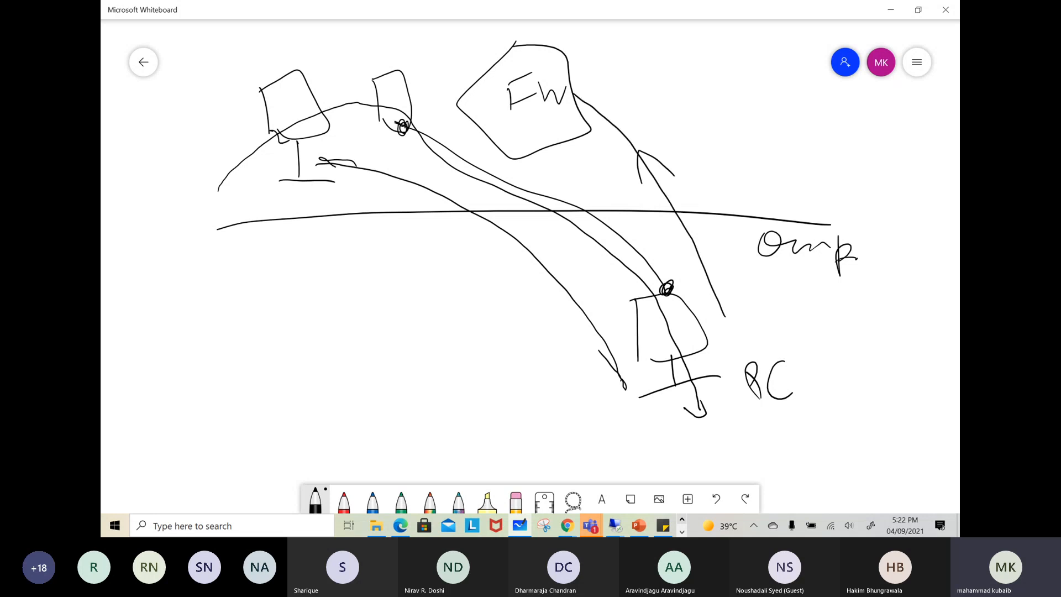
{"action": "mouse_move", "coordinate": [494, 69]}
{"action": "left_mouse_down"}
{"action": "mouse_move", "coordinate": [323, 40]}
{"action": "mouse_move", "coordinate": [290, 61]}
{"action": "mouse_move", "coordinate": [303, 70]}
{"action": "left_mouse_up"}
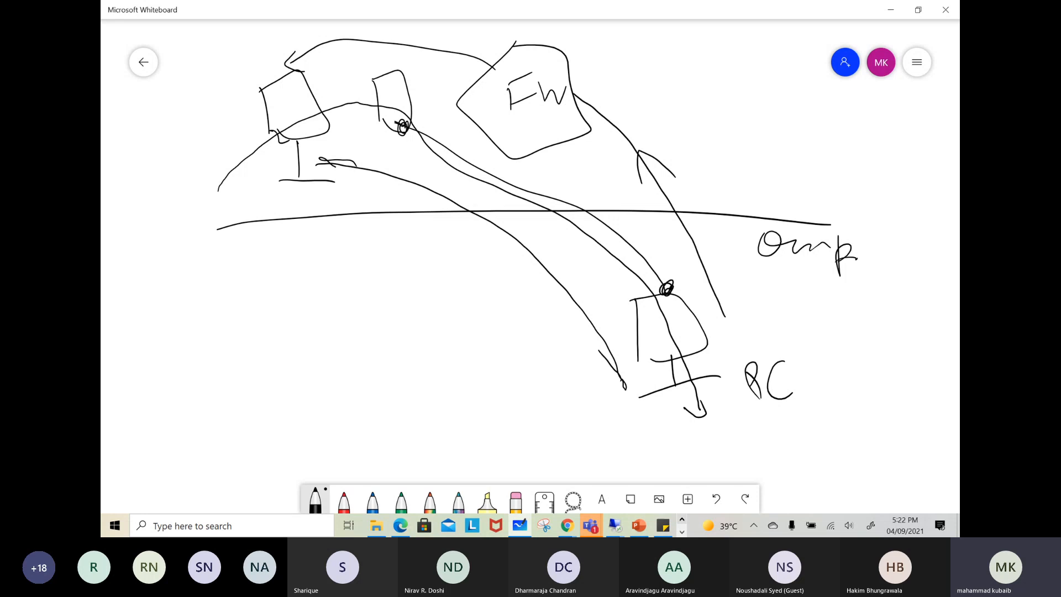
{"action": "left_click_drag", "start_coordinate": [576, 88], "coordinate": [568, 101]}
{"action": "mouse_move", "coordinate": [489, 67]}
{"action": "left_mouse_down"}
{"action": "mouse_move", "coordinate": [409, 49]}
{"action": "mouse_move", "coordinate": [286, 54]}
{"action": "left_mouse_up"}
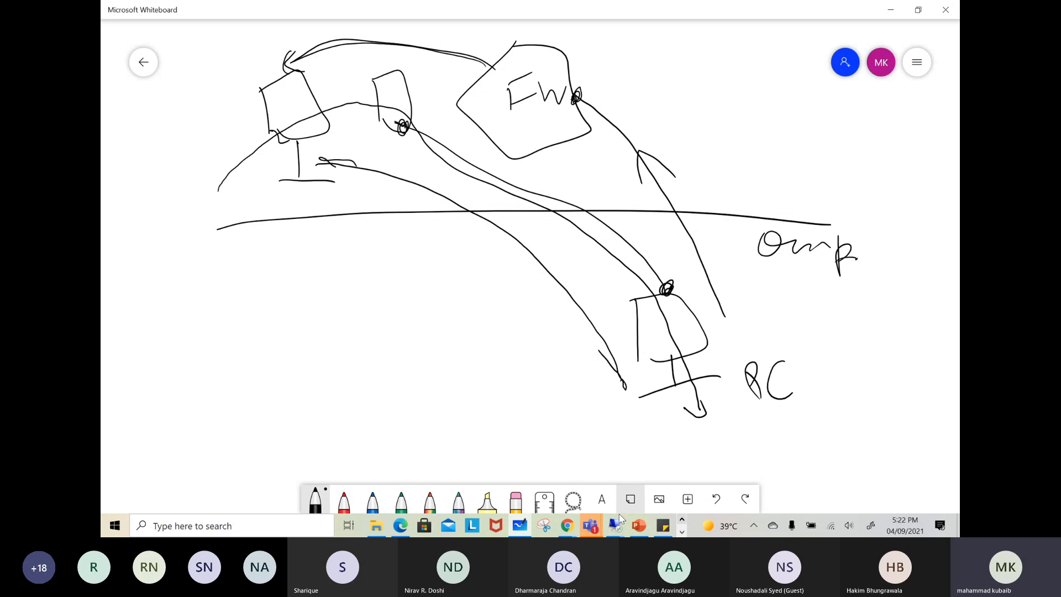
Emphasize both tunnel endpoints, at the on-prem PC and at the gateway box, with scribbled marks
{"action": "mouse_move", "coordinate": [577, 531]}
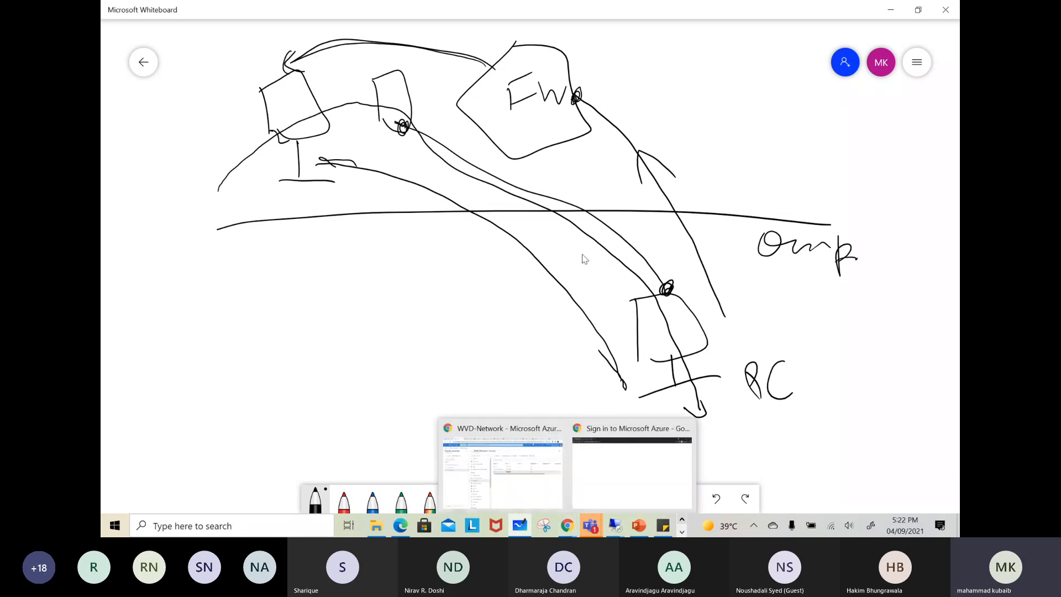
{"action": "left_click_drag", "start_coordinate": [670, 276], "coordinate": [655, 288]}
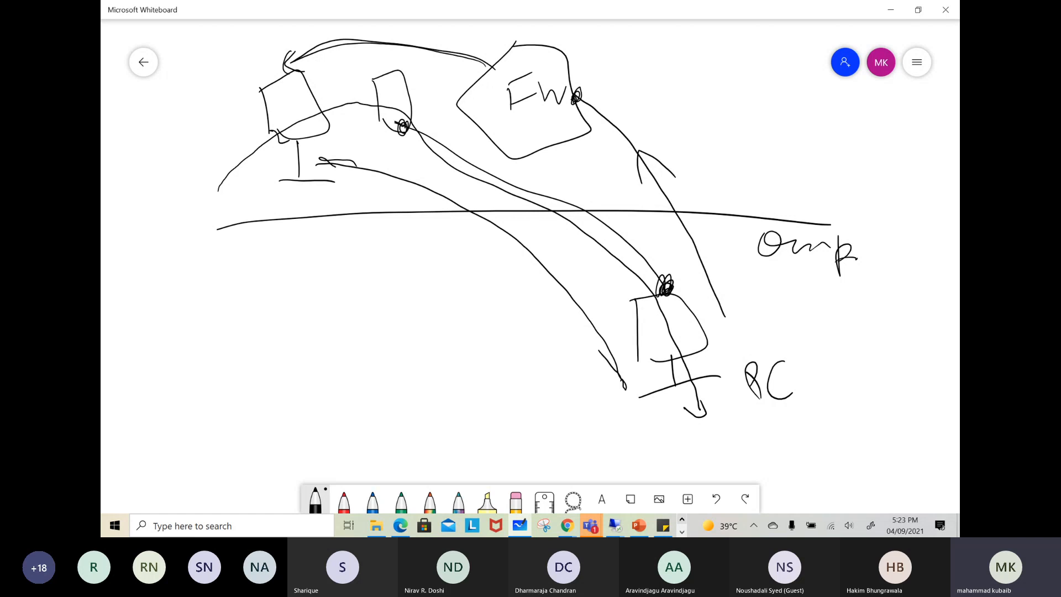
{"action": "left_click_drag", "start_coordinate": [402, 125], "coordinate": [398, 129]}
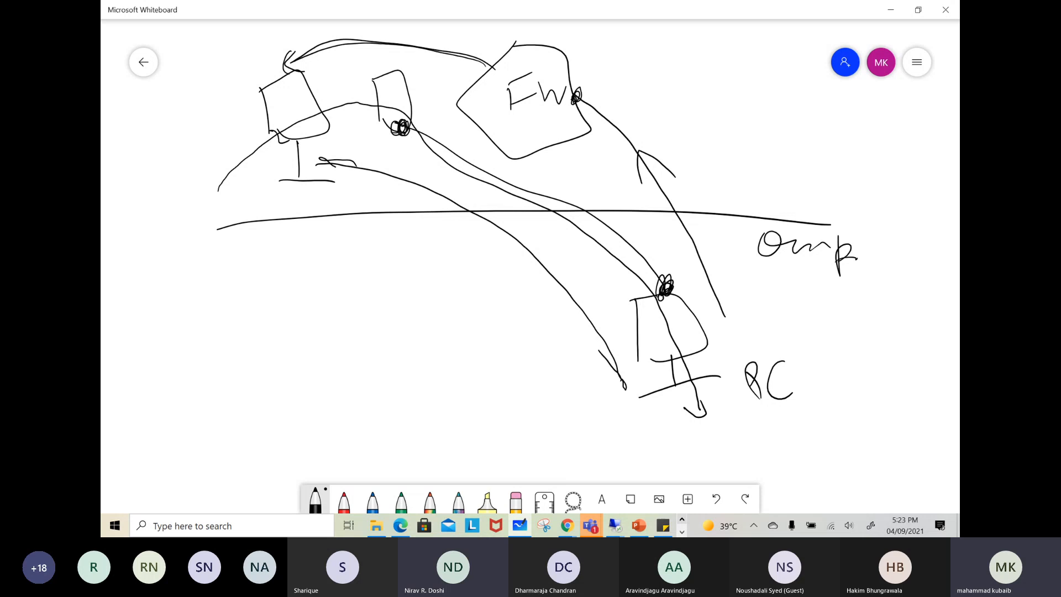
Annotate the gateway with an arrow to VPN GW, a branch to RT beneath it, and a second unlabelled branch arrow
{"action": "mouse_move", "coordinate": [404, 127]}
{"action": "left_mouse_down"}
{"action": "mouse_move", "coordinate": [416, 131]}
{"action": "mouse_move", "coordinate": [400, 257]}
{"action": "mouse_move", "coordinate": [368, 289]}
{"action": "mouse_move", "coordinate": [386, 282]}
{"action": "left_mouse_up"}
{"action": "mouse_move", "coordinate": [393, 290]}
{"action": "left_mouse_down"}
{"action": "mouse_move", "coordinate": [399, 307]}
{"action": "mouse_move", "coordinate": [399, 288]}
{"action": "mouse_move", "coordinate": [420, 273]}
{"action": "left_mouse_up"}
{"action": "mouse_move", "coordinate": [438, 271]}
{"action": "left_mouse_down"}
{"action": "mouse_move", "coordinate": [433, 290]}
{"action": "mouse_move", "coordinate": [448, 279]}
{"action": "left_mouse_up"}
{"action": "mouse_move", "coordinate": [444, 271]}
{"action": "left_mouse_down"}
{"action": "mouse_move", "coordinate": [456, 285]}
{"action": "mouse_move", "coordinate": [464, 270]}
{"action": "left_mouse_up"}
{"action": "left_click_drag", "start_coordinate": [405, 314], "coordinate": [442, 347]}
{"action": "left_click_drag", "start_coordinate": [430, 319], "coordinate": [460, 336]}
{"action": "mouse_move", "coordinate": [469, 306]}
{"action": "left_mouse_down"}
{"action": "mouse_move", "coordinate": [473, 322]}
{"action": "mouse_move", "coordinate": [476, 297]}
{"action": "left_mouse_up"}
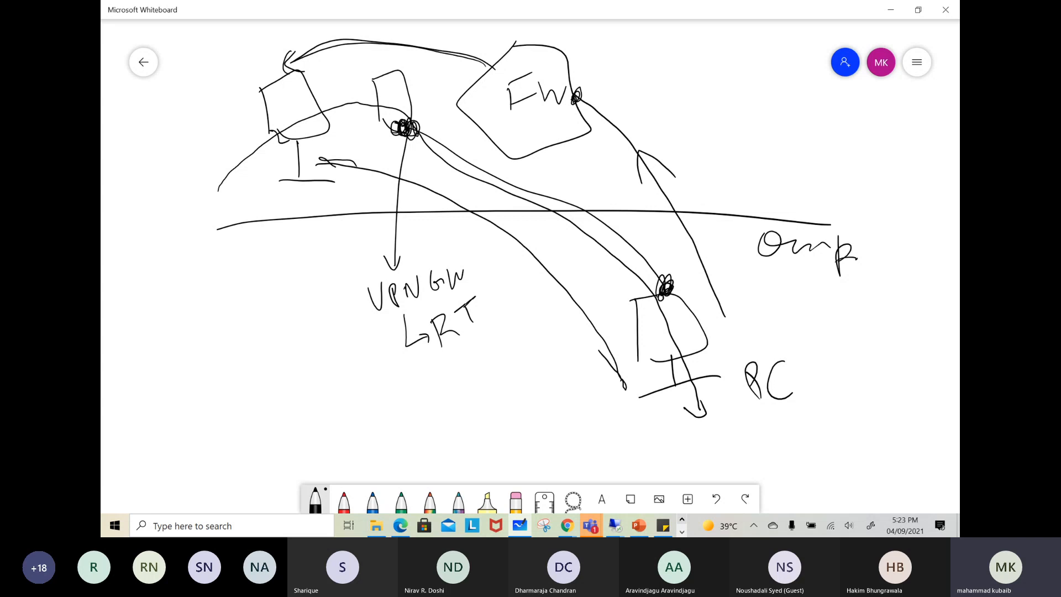
{"action": "mouse_move", "coordinate": [408, 362]}
{"action": "left_mouse_down"}
{"action": "mouse_move", "coordinate": [426, 381]}
{"action": "mouse_move", "coordinate": [450, 366]}
{"action": "left_mouse_up"}
Mark a firewall interface and draw the route from the PC through the VPN gateway and firewall to the cloud machine
{"action": "mouse_move", "coordinate": [568, 50]}
{"action": "left_mouse_down"}
{"action": "mouse_move", "coordinate": [563, 64]}
{"action": "mouse_move", "coordinate": [571, 55]}
{"action": "left_mouse_up"}
{"action": "mouse_move", "coordinate": [675, 359]}
{"action": "left_mouse_down"}
{"action": "mouse_move", "coordinate": [578, 250]}
{"action": "mouse_move", "coordinate": [473, 181]}
{"action": "left_mouse_up"}
{"action": "mouse_move", "coordinate": [413, 128]}
{"action": "left_mouse_down"}
{"action": "mouse_move", "coordinate": [438, 172]}
{"action": "mouse_move", "coordinate": [463, 152]}
{"action": "mouse_move", "coordinate": [442, 174]}
{"action": "left_mouse_up"}
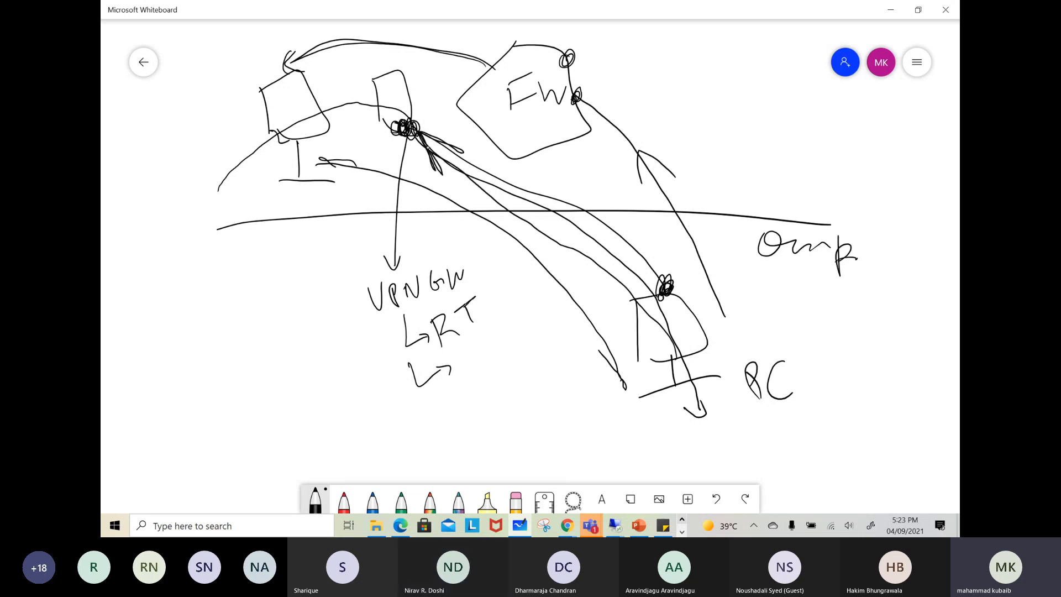
{"action": "left_click_drag", "start_coordinate": [411, 121], "coordinate": [462, 98]}
{"action": "left_click_drag", "start_coordinate": [445, 99], "coordinate": [461, 110]}
{"action": "mouse_move", "coordinate": [568, 56]}
{"action": "left_mouse_down"}
{"action": "mouse_move", "coordinate": [459, 49]}
{"action": "mouse_move", "coordinate": [292, 65]}
{"action": "left_mouse_up"}
{"action": "left_click_drag", "start_coordinate": [298, 69], "coordinate": [318, 71]}
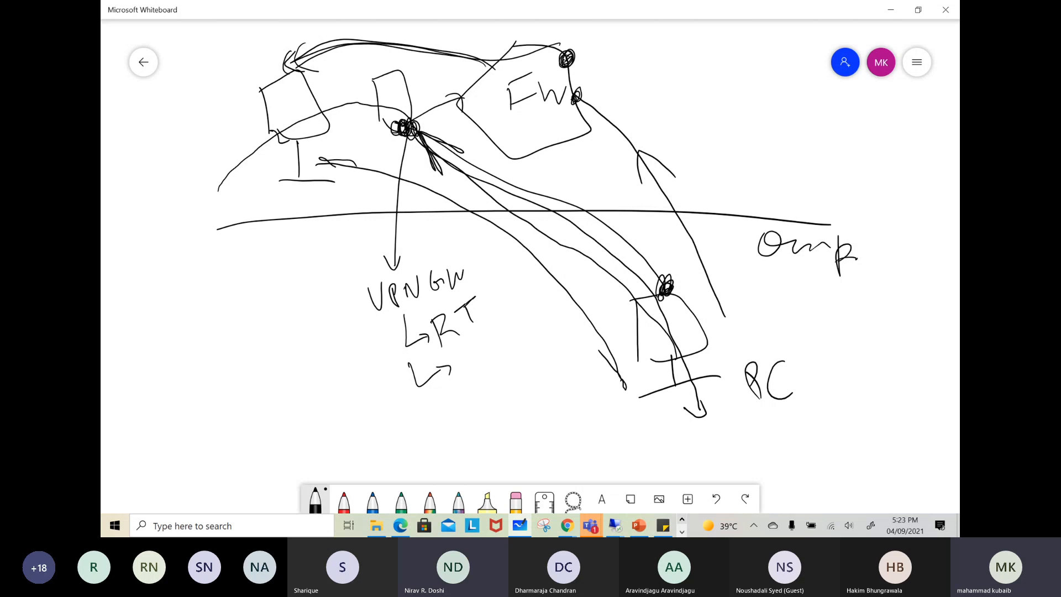
Add further connection lines from the on-prem PC to the VPN gateway and to the firewall
{"action": "mouse_move", "coordinate": [636, 300]}
{"action": "left_mouse_down"}
{"action": "mouse_move", "coordinate": [446, 134]}
{"action": "mouse_move", "coordinate": [438, 176]}
{"action": "mouse_move", "coordinate": [456, 163]}
{"action": "left_mouse_up"}
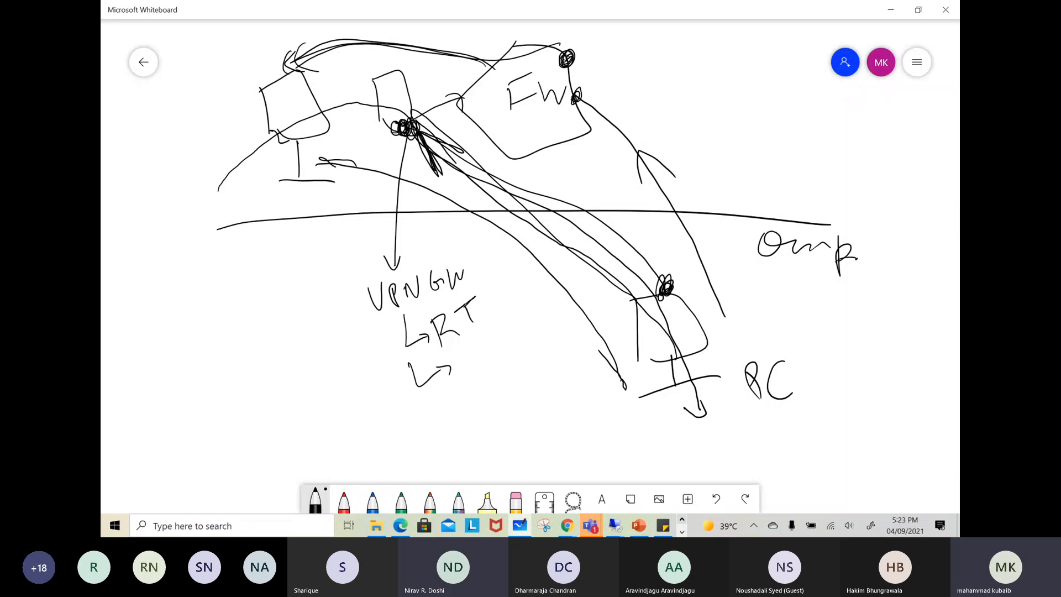
{"action": "mouse_move", "coordinate": [693, 325]}
{"action": "left_mouse_down"}
{"action": "mouse_move", "coordinate": [614, 82]}
{"action": "mouse_move", "coordinate": [578, 74]}
{"action": "left_mouse_up"}
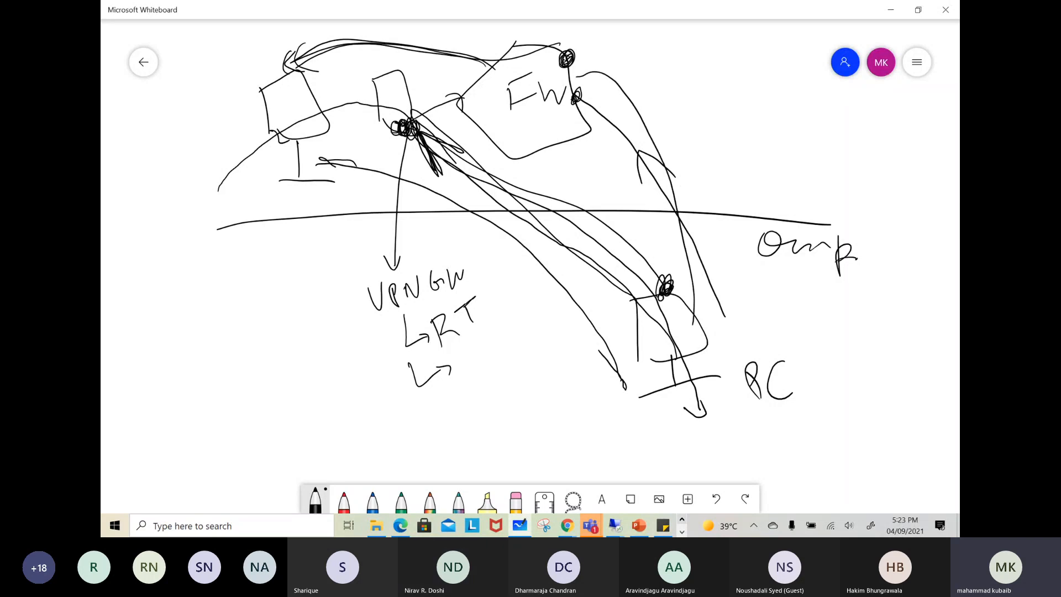
Draw further connection lines across the diagram between the cloud machine, the firewall interface and the on-prem PC
{"action": "left_click_drag", "start_coordinate": [577, 64], "coordinate": [572, 86]}
{"action": "mouse_move", "coordinate": [277, 83]}
{"action": "left_mouse_down"}
{"action": "mouse_move", "coordinate": [291, 69]}
{"action": "mouse_move", "coordinate": [502, 44]}
{"action": "left_mouse_up"}
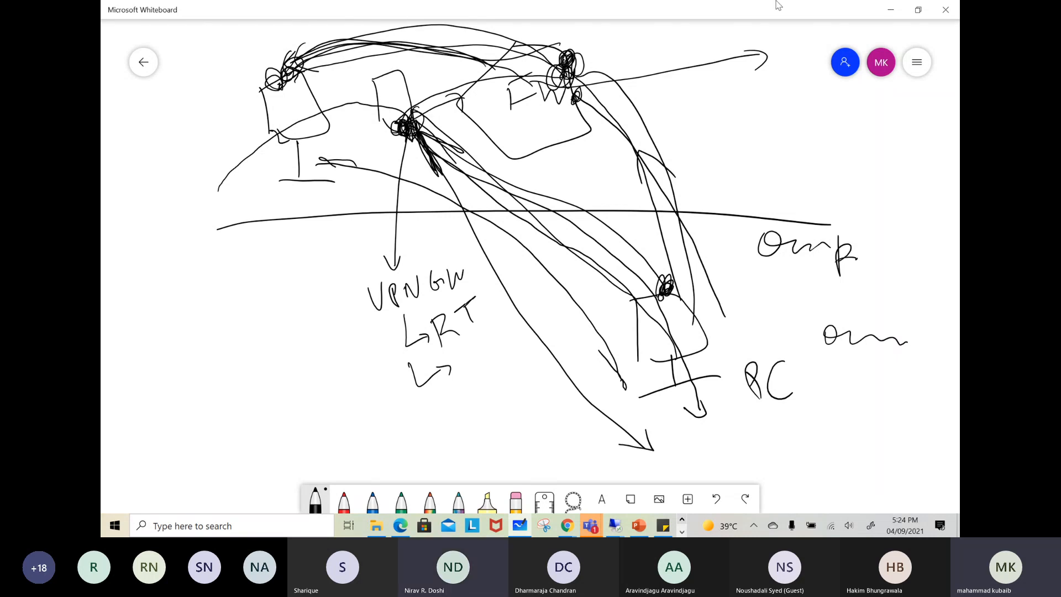
Clear the whiteboard canvas and switch back to the Azure portal to open its notifications
{"action": "left_click", "coordinate": [918, 62]}
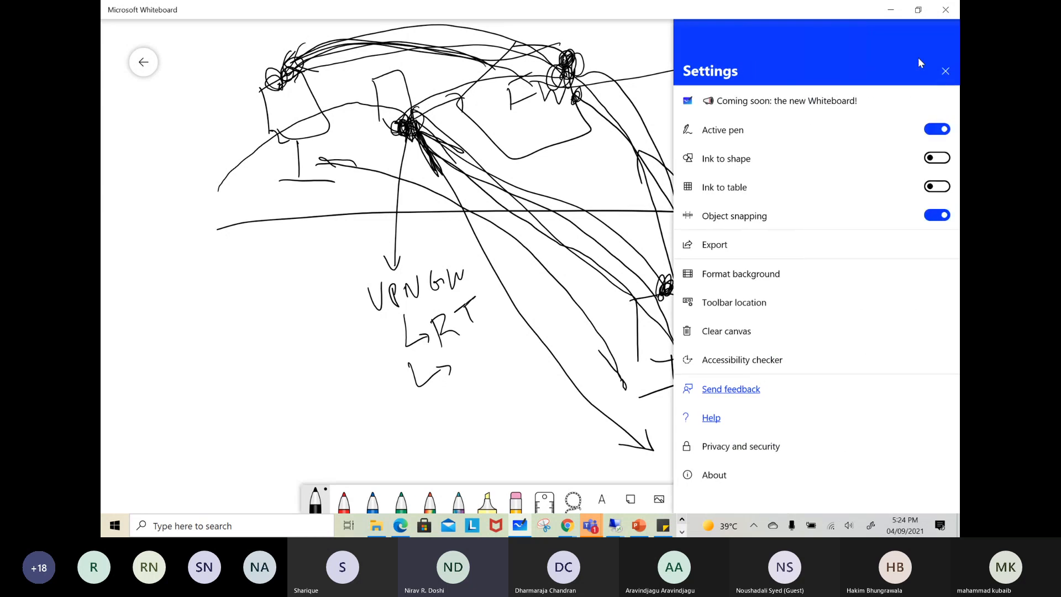
{"action": "left_click", "coordinate": [756, 330]}
{"action": "left_click", "coordinate": [891, 11]}
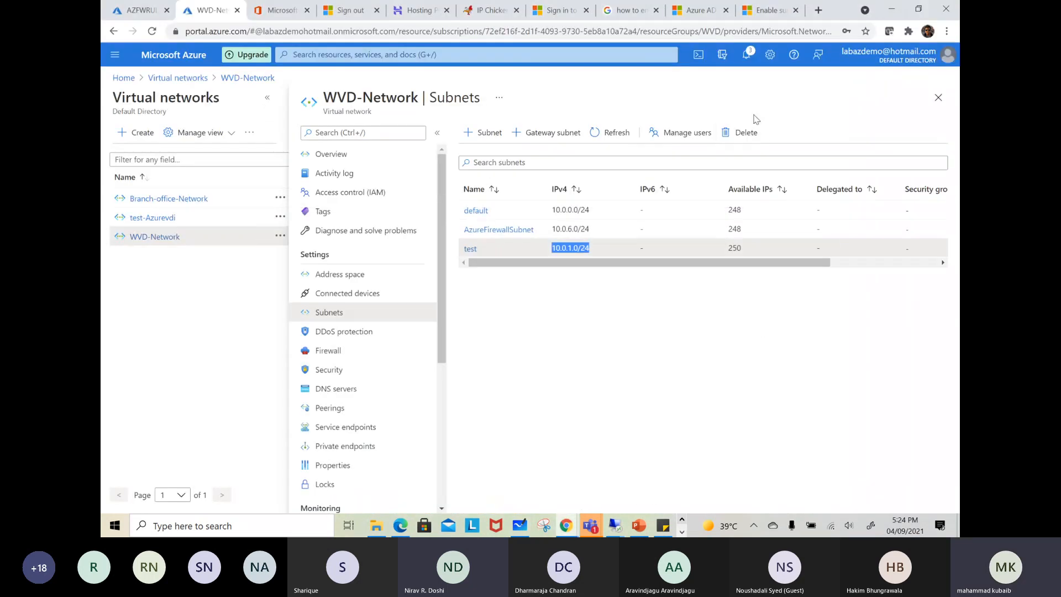
{"action": "left_click", "coordinate": [743, 57]}
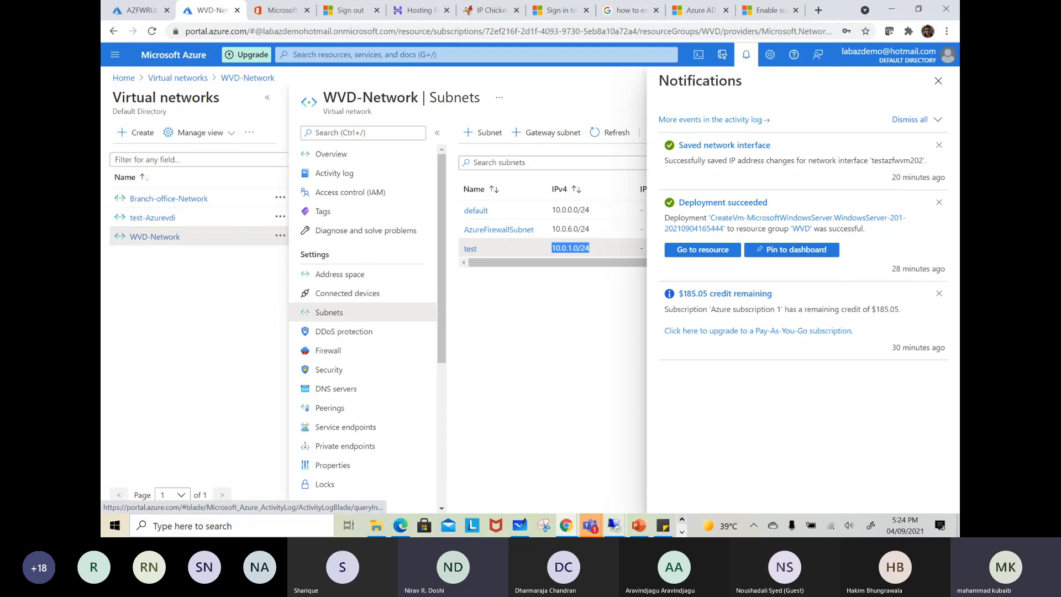
In the remote desktop session, search Google for facebook and open the Facebook site
{"action": "mouse_move", "coordinate": [615, 526]}
{"action": "left_click", "coordinate": [717, 467]}
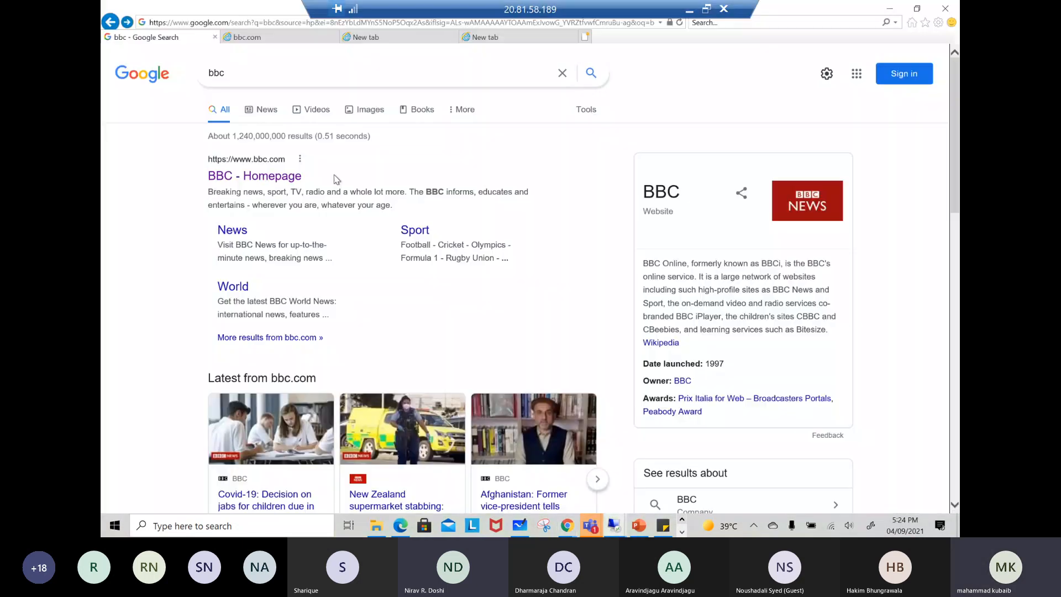
{"action": "double_click", "coordinate": [216, 75]}
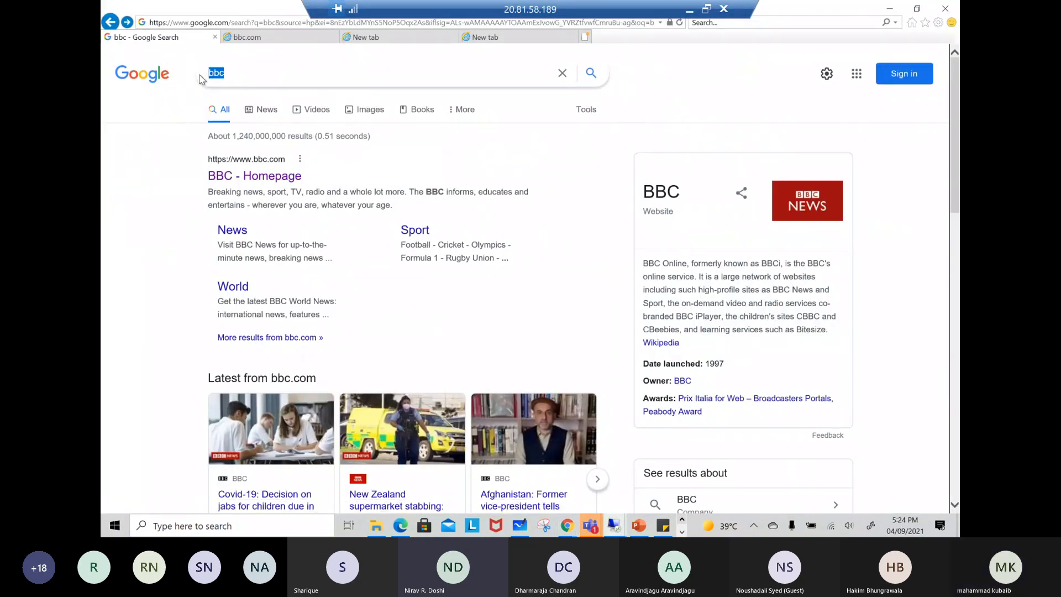
{"action": "type", "text": "facebioo"}
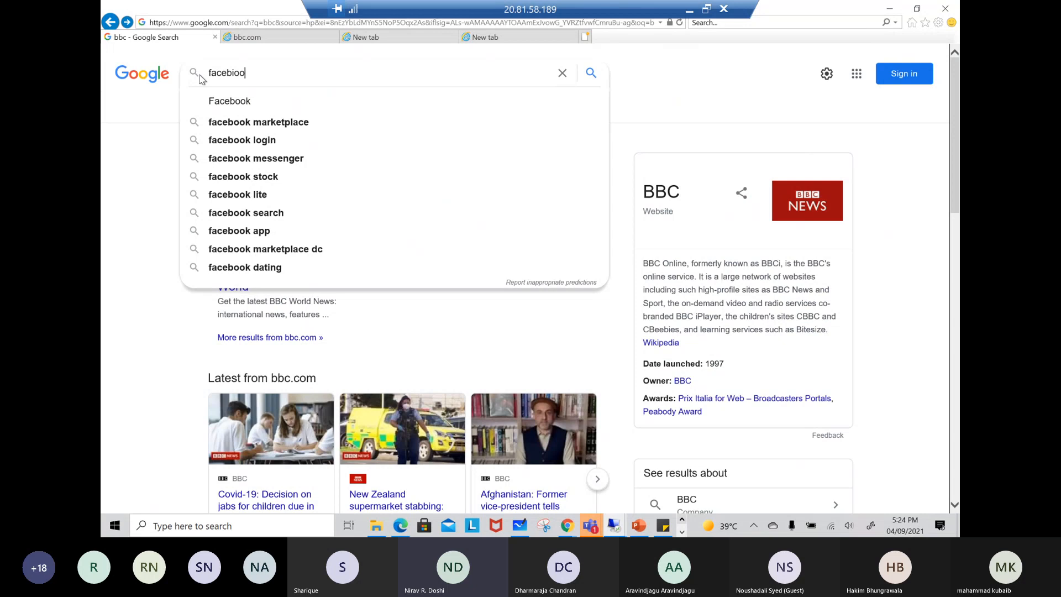
{"action": "key", "text": "BackSpace"}
{"action": "key", "text": "BackSpace"}
{"action": "key", "text": "BackSpace"}
{"action": "type", "text": "ook"}
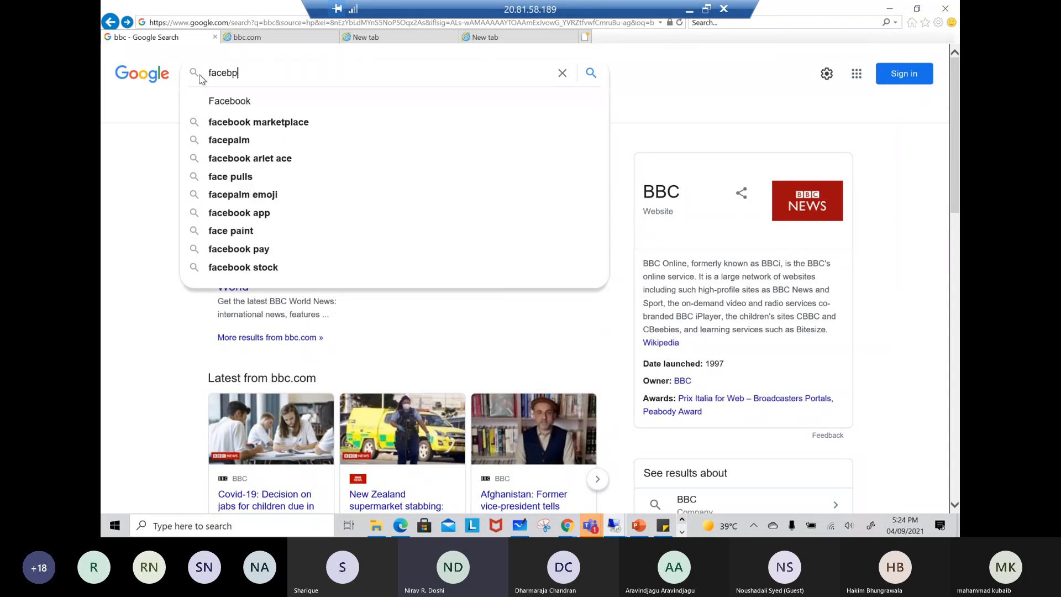
{"action": "key", "text": "Return"}
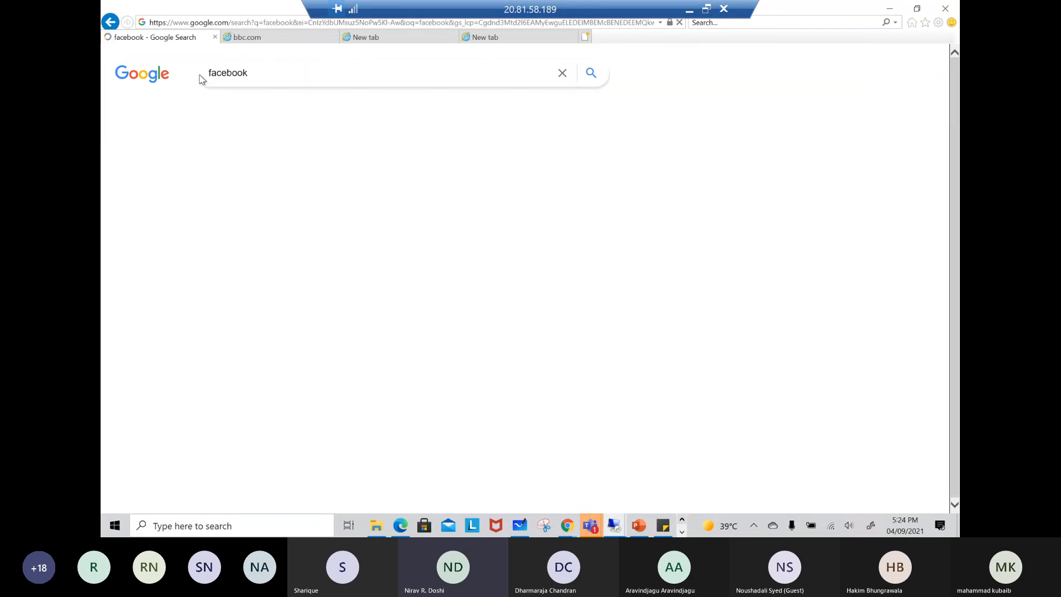
{"action": "left_click", "coordinate": [227, 176]}
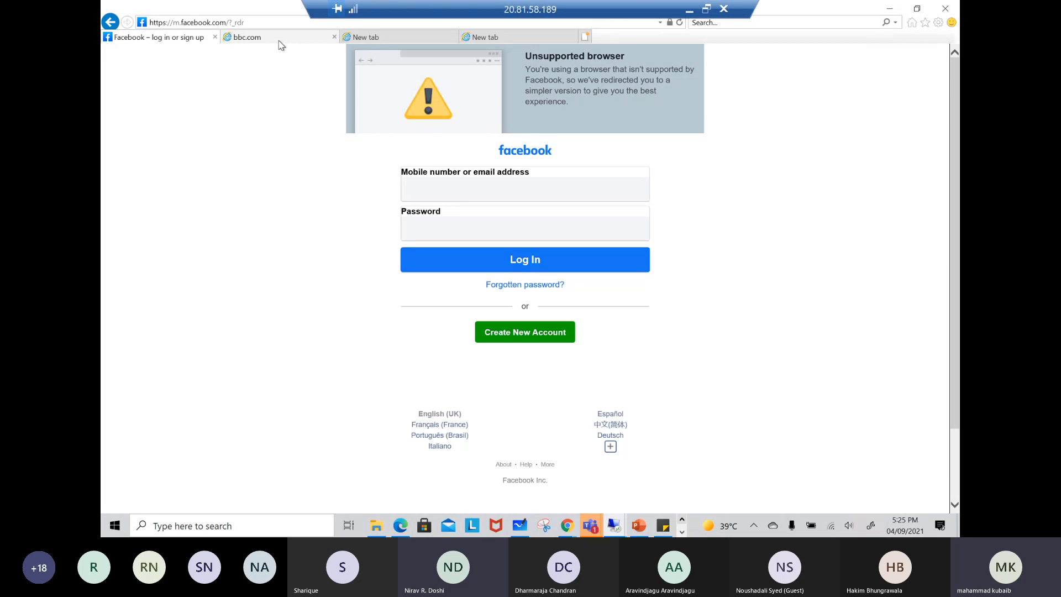
Compare the bbc.com and Facebook pages in the remote browser, and return to the Azure portal
{"action": "left_click", "coordinate": [259, 39]}
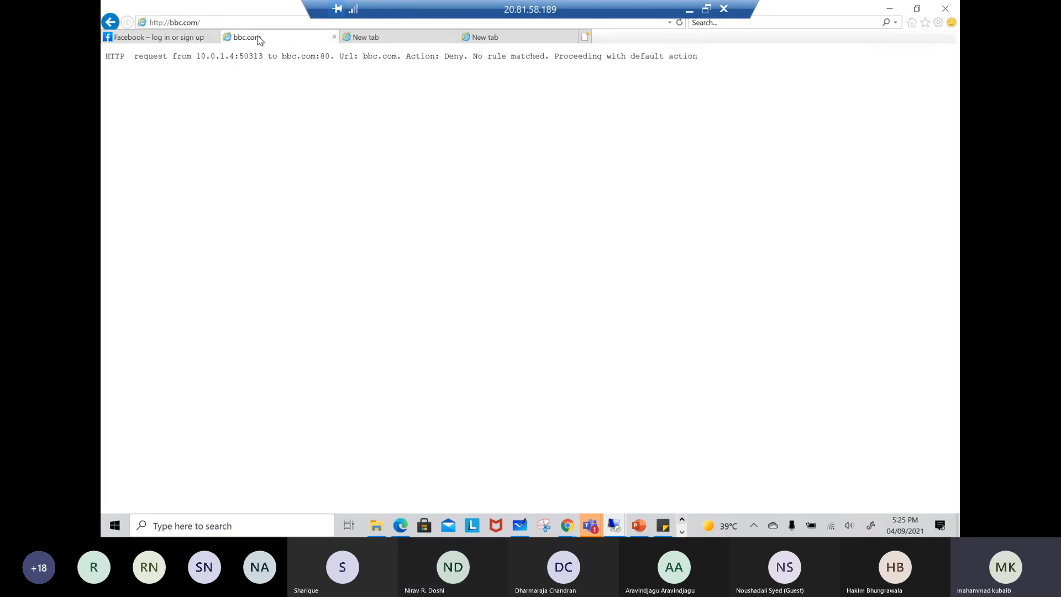
{"action": "left_click", "coordinate": [200, 38]}
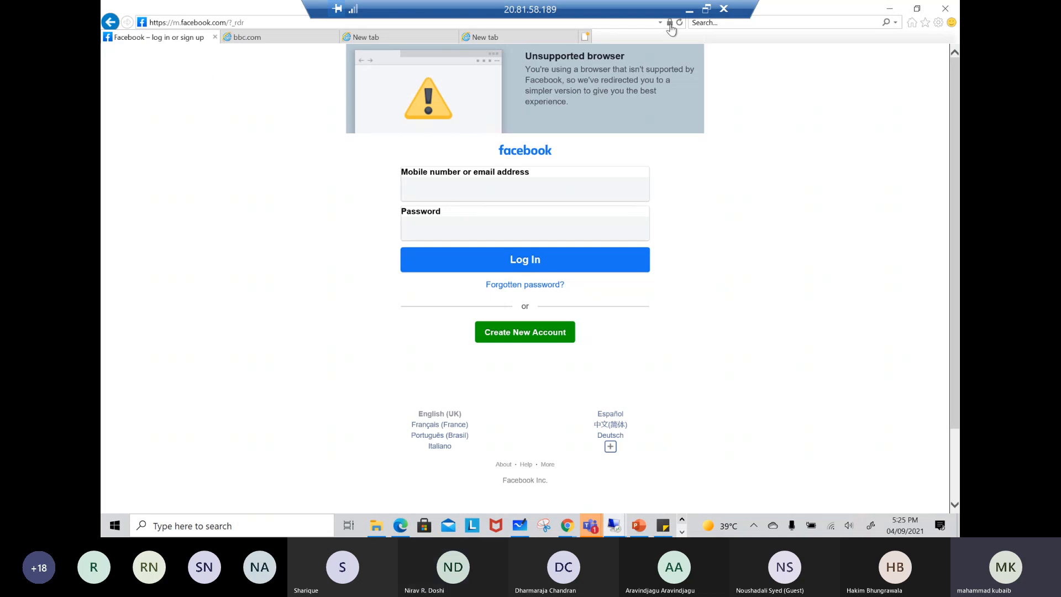
{"action": "left_click", "coordinate": [689, 9]}
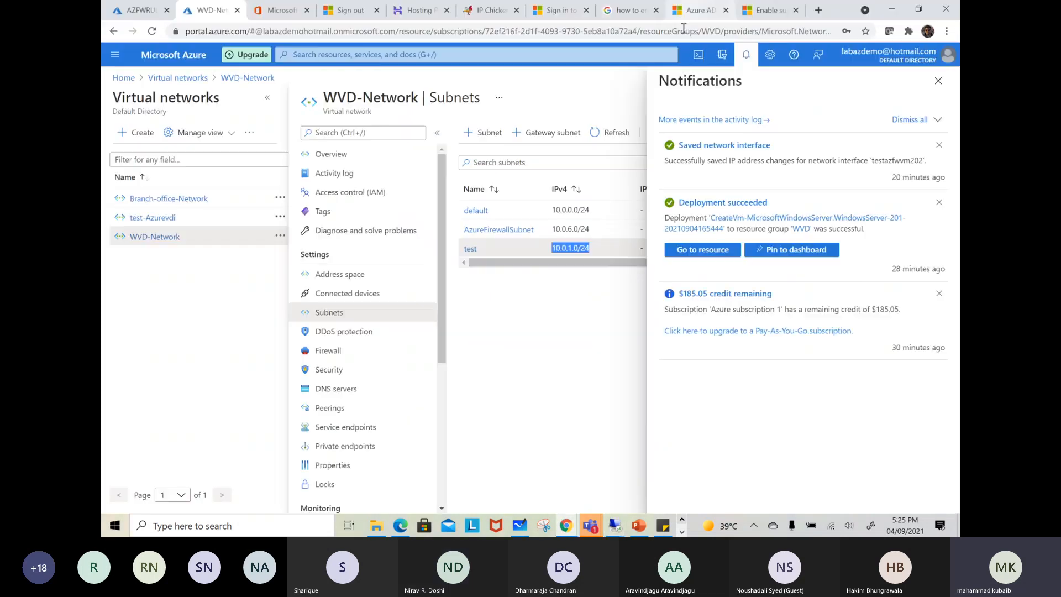
Review the AZFWRULE policy's application and network rules and inspect the blank network rule collection form without adding one
{"action": "left_click", "coordinate": [939, 81]}
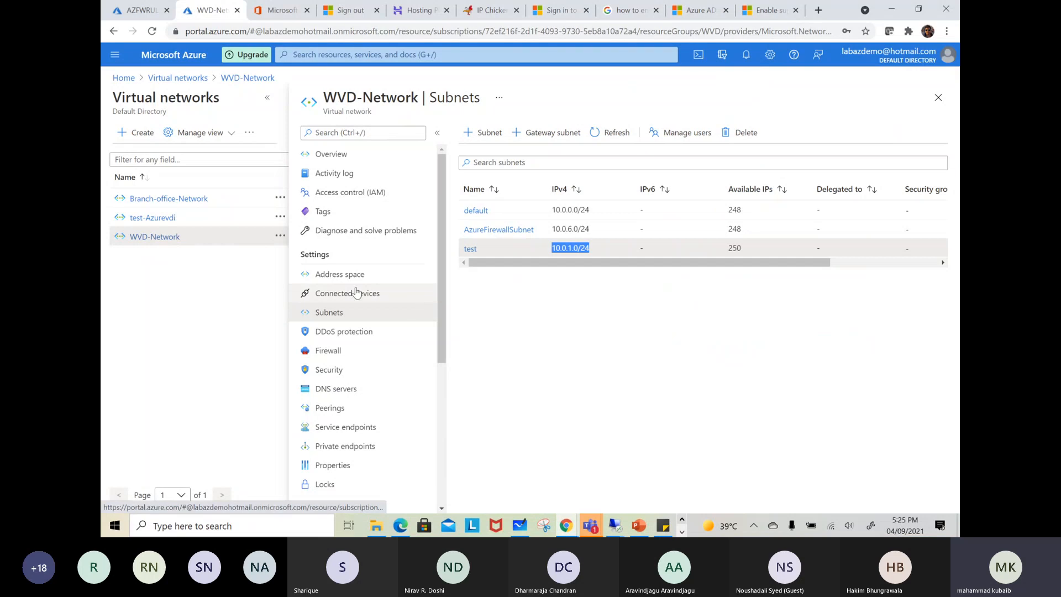
{"action": "left_click", "coordinate": [143, 14]}
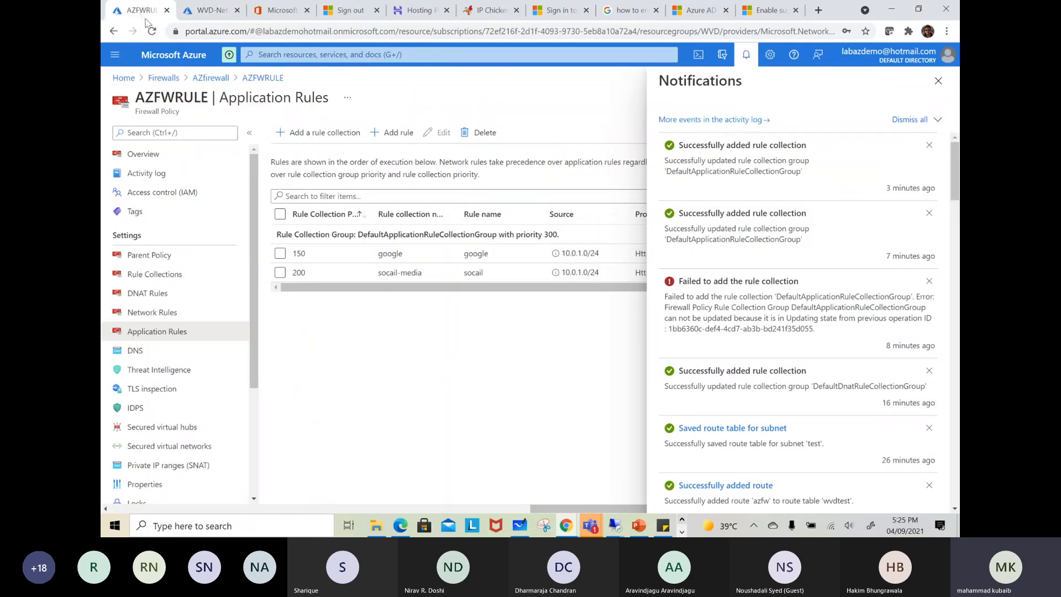
{"action": "left_click", "coordinate": [938, 83]}
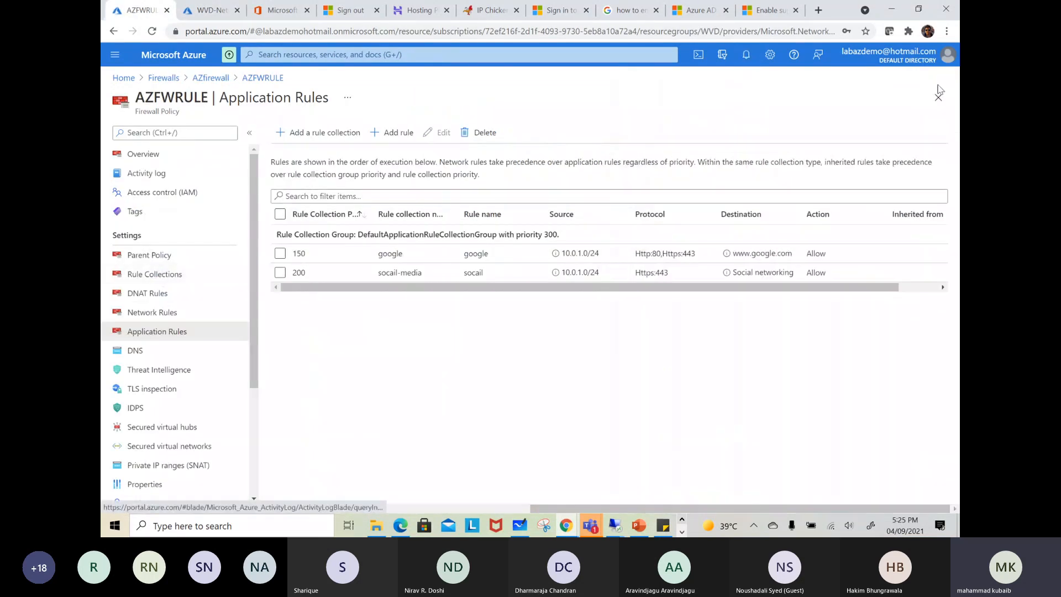
{"action": "left_click", "coordinate": [160, 313]}
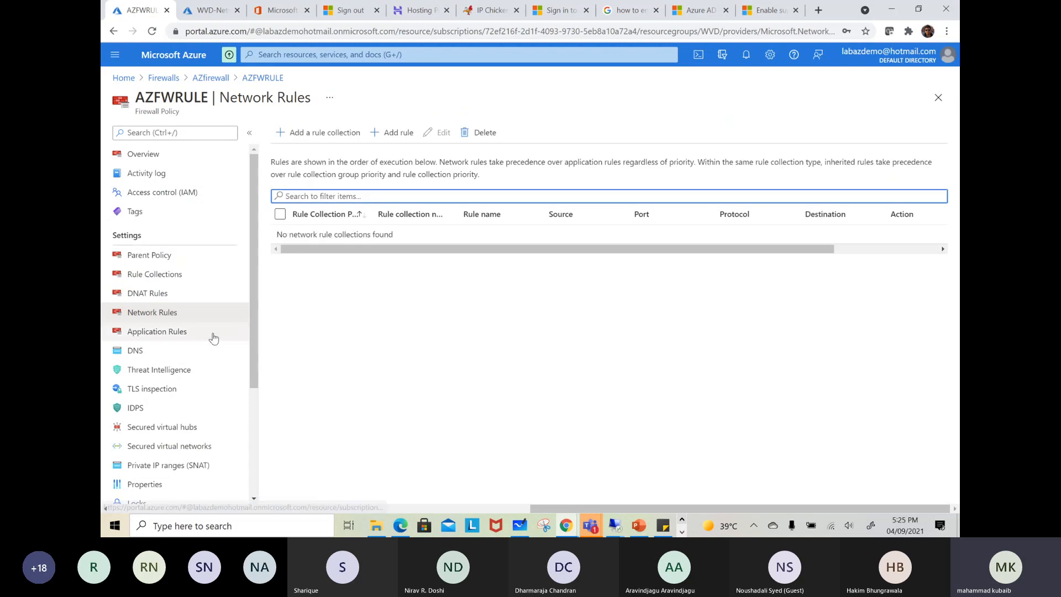
{"action": "left_click", "coordinate": [297, 134]}
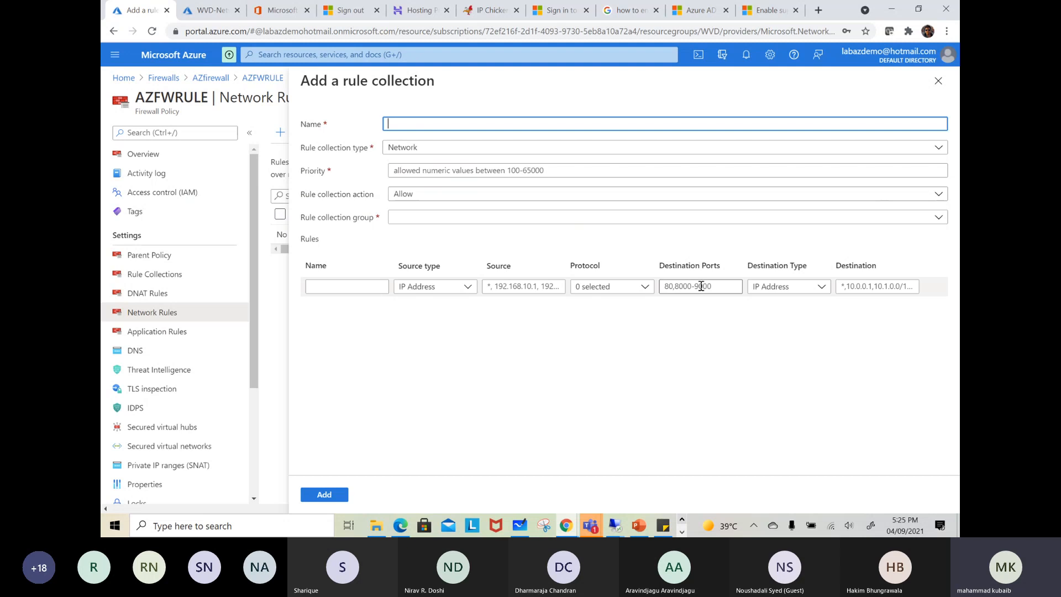
{"action": "left_click", "coordinate": [939, 82]}
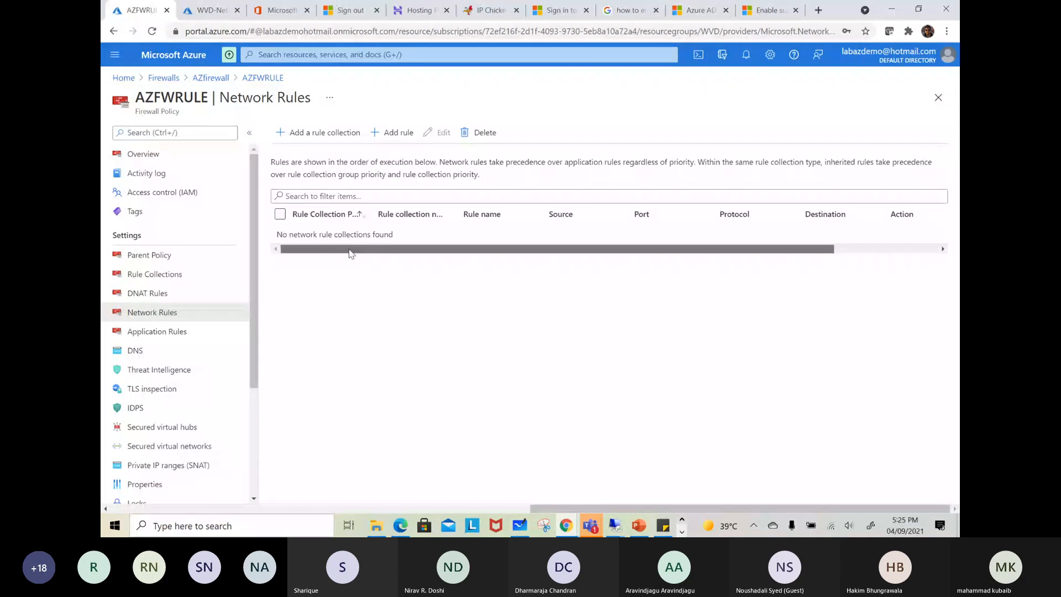
Open the AzureFirewallSubnet settings in the WVD-Network virtual network
{"action": "key", "text": "g+slash"}
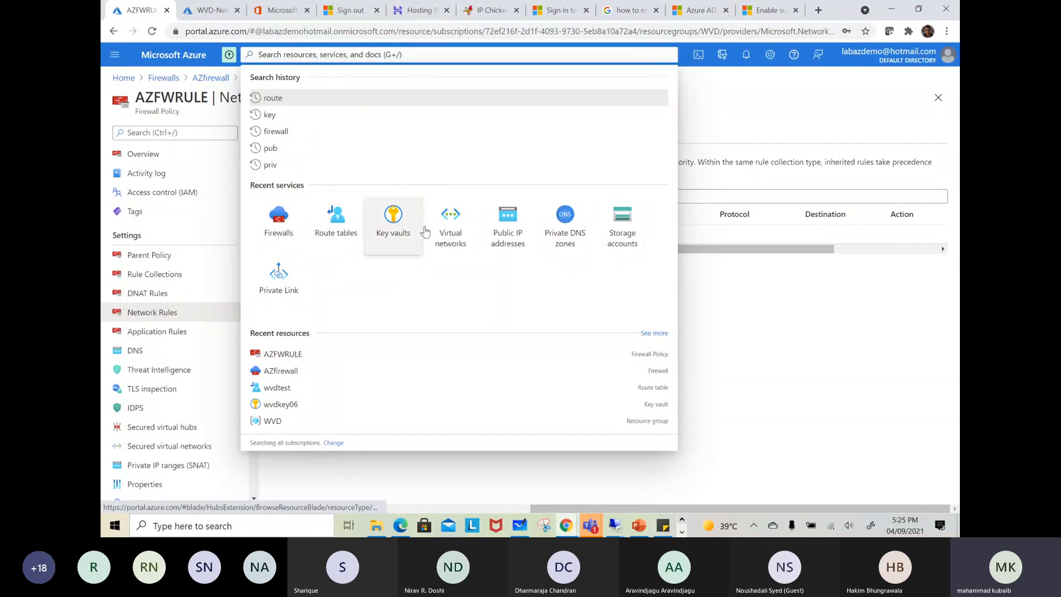
{"action": "left_click", "coordinate": [465, 229]}
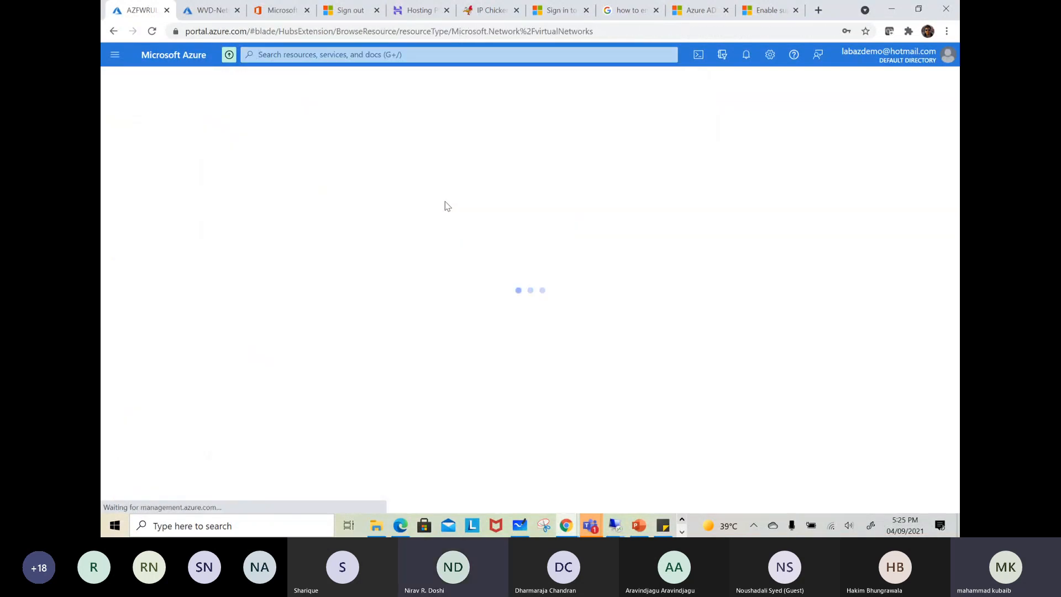
{"action": "left_click", "coordinate": [166, 268]}
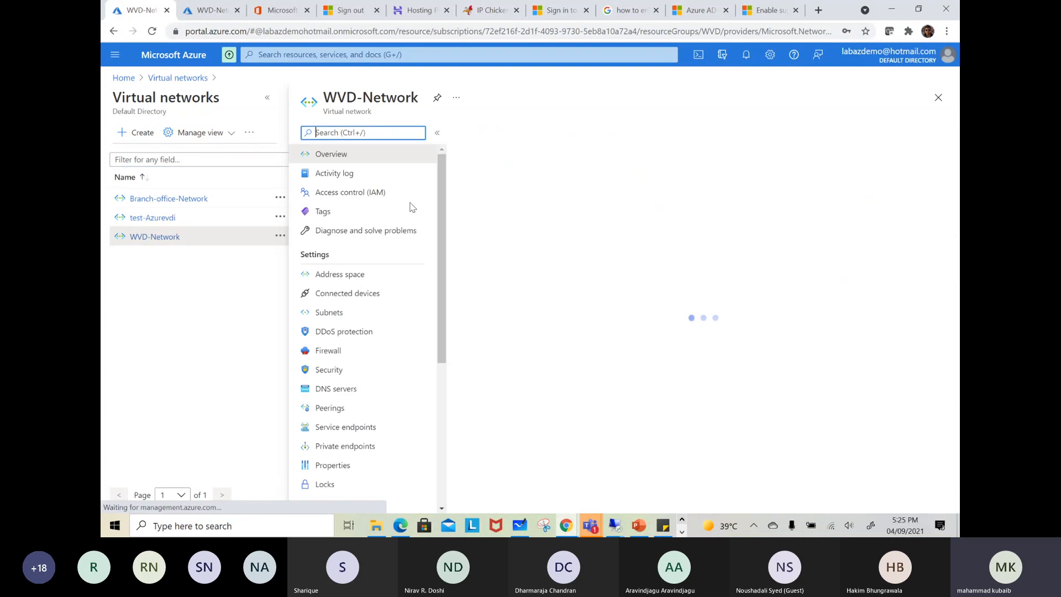
{"action": "left_click", "coordinate": [339, 311]}
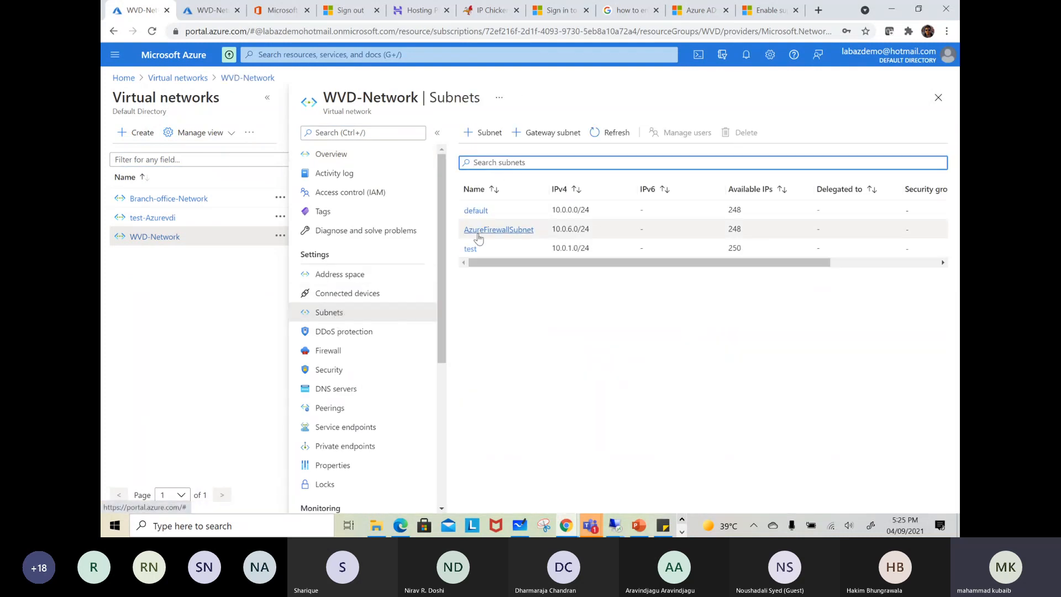
{"action": "left_click", "coordinate": [521, 231]}
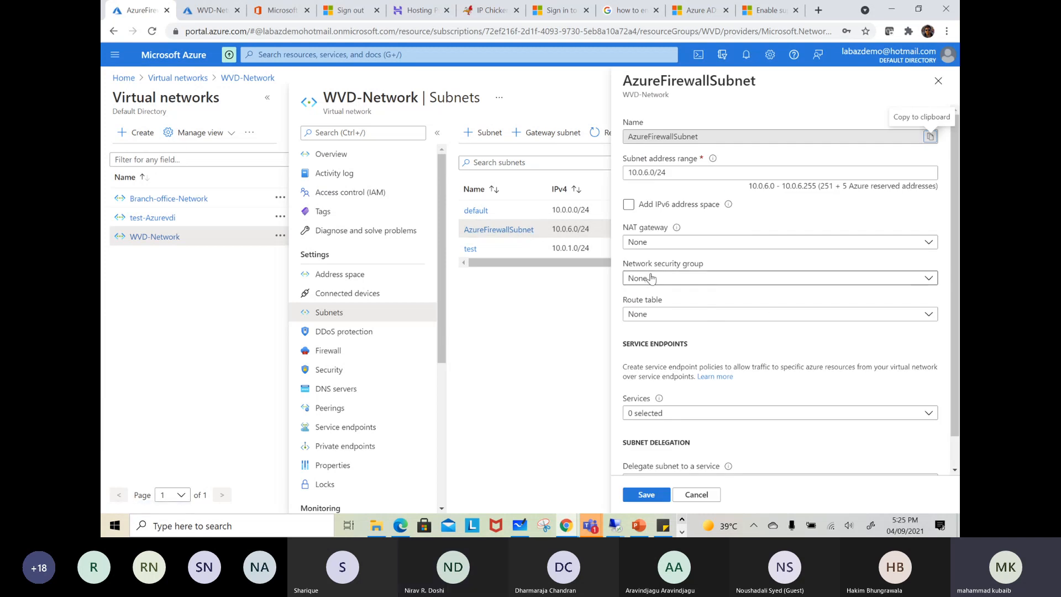
Examine the route table choices for AzureFirewallSubnet and close its settings without saving
{"action": "left_click", "coordinate": [649, 315]}
{"action": "left_click", "coordinate": [649, 315]}
{"action": "left_click", "coordinate": [649, 315]}
{"action": "left_click", "coordinate": [650, 329]}
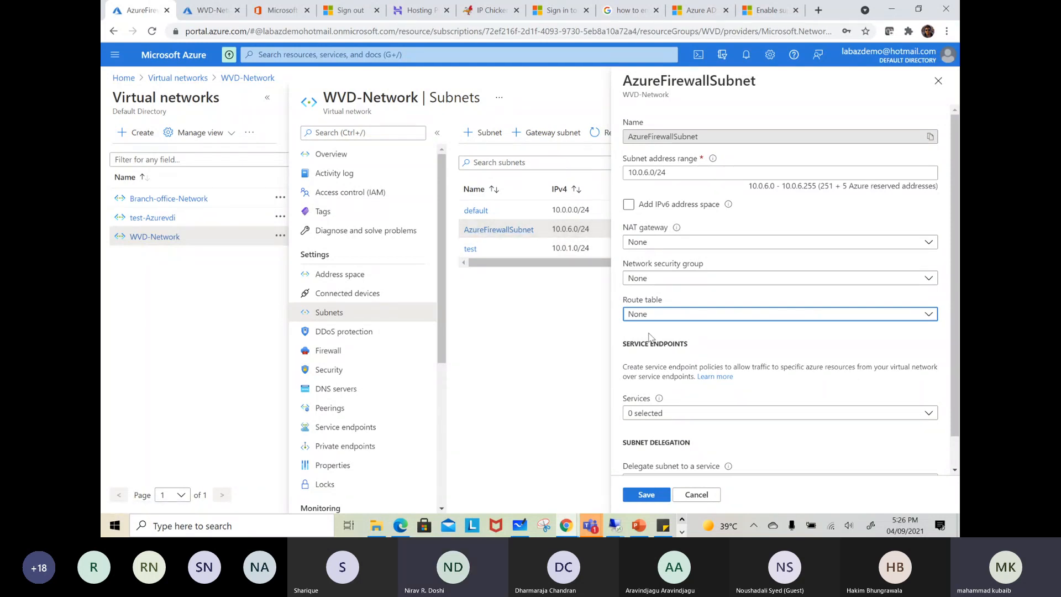
{"action": "left_click", "coordinate": [649, 314]}
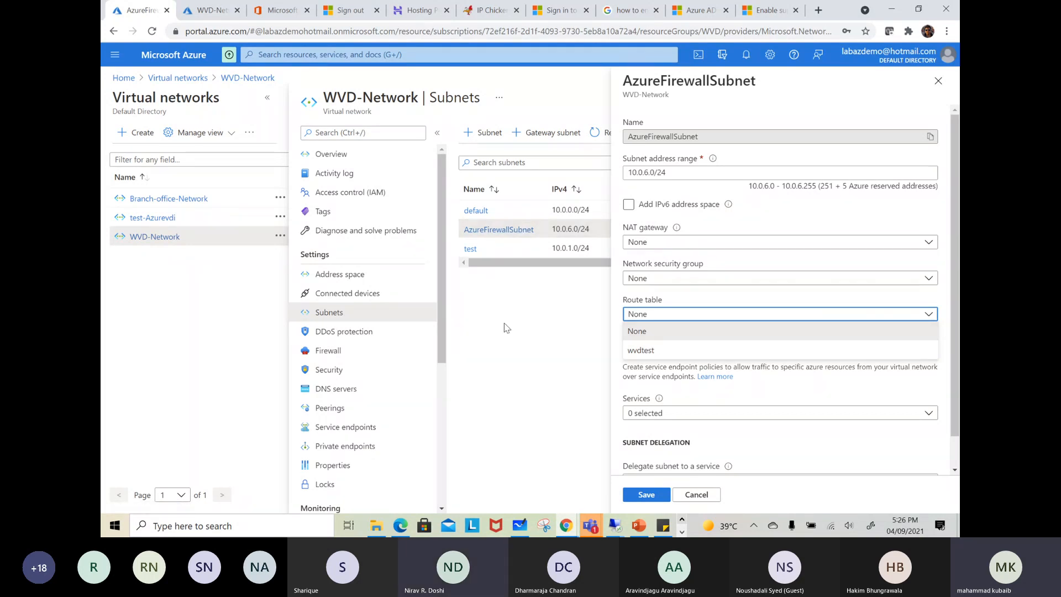
{"action": "mouse_move", "coordinate": [682, 229]}
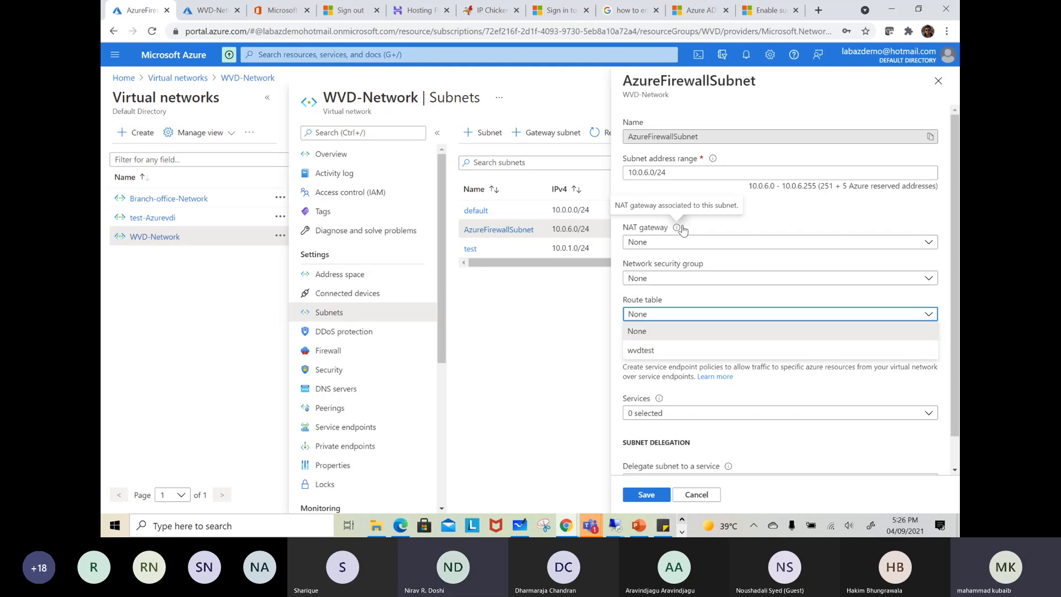
{"action": "left_click", "coordinate": [938, 80]}
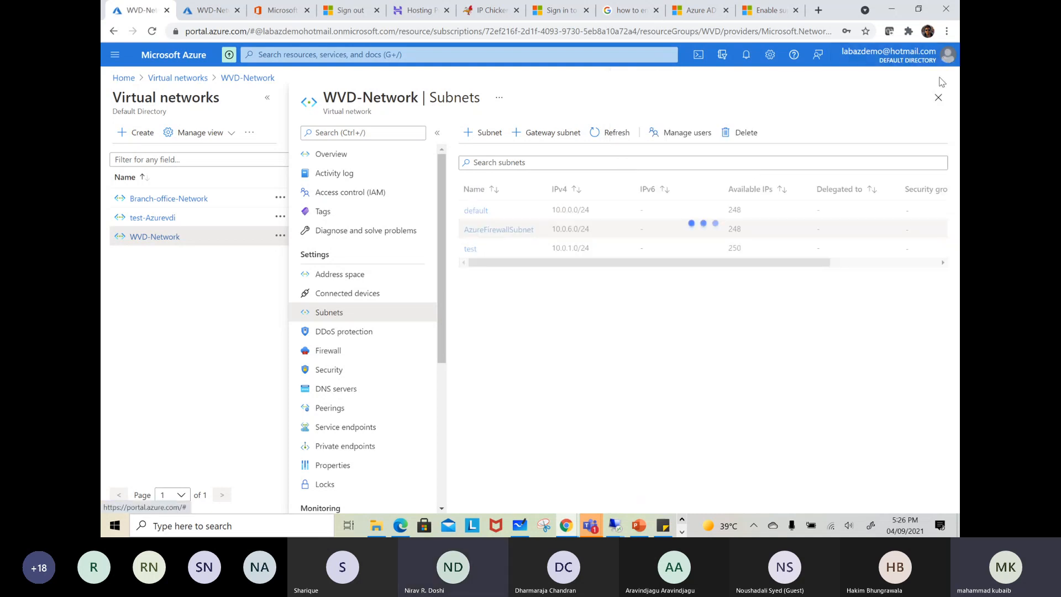
Switch to Microsoft Whiteboard and draw a large box labelled Vnet containing two small boxes numbered 1 and 2
{"action": "left_click", "coordinate": [132, 79]}
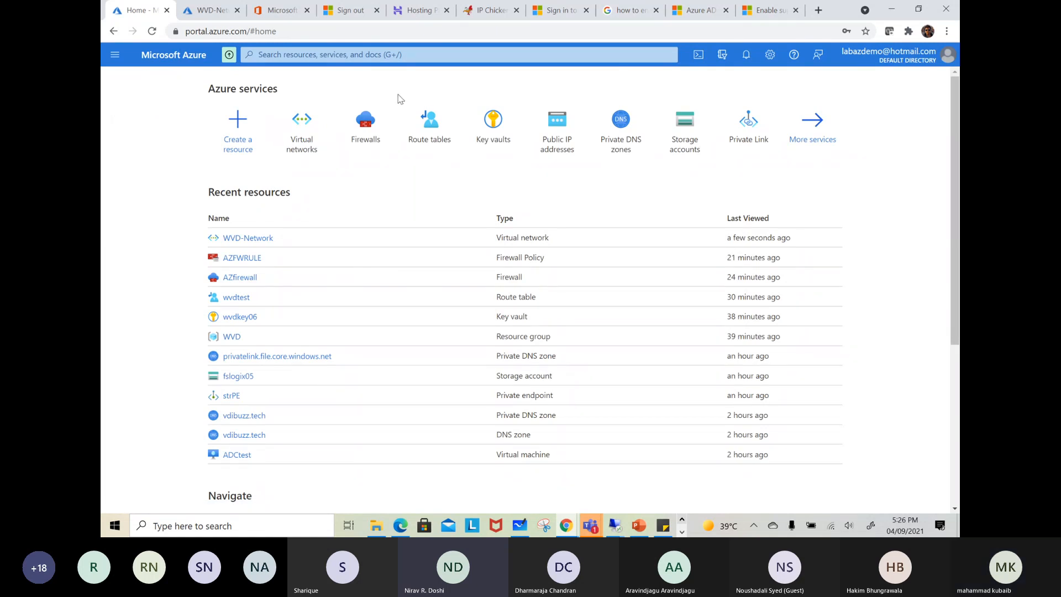
{"action": "left_click", "coordinate": [519, 525]}
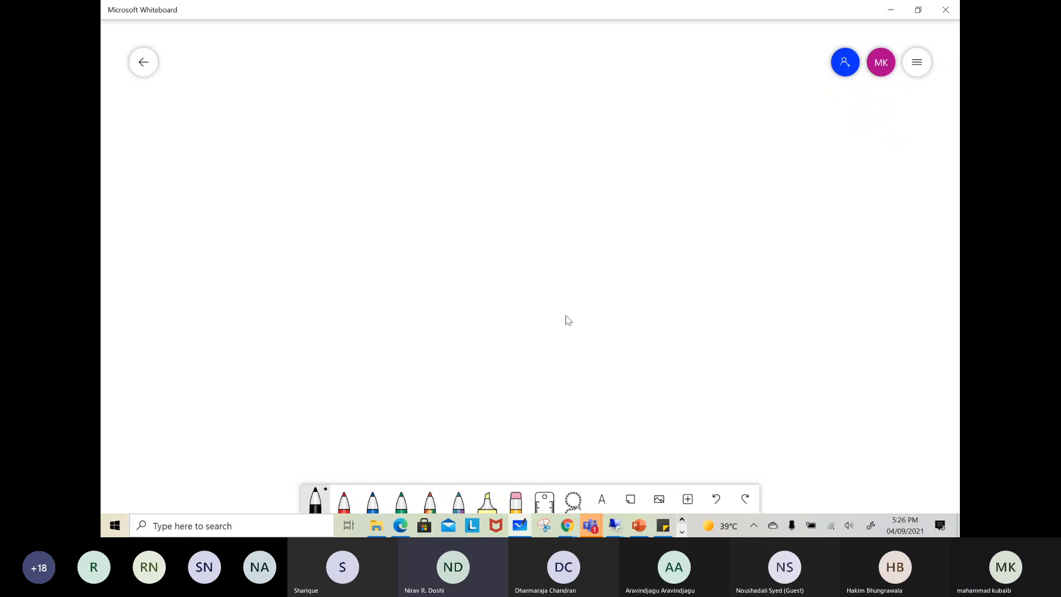
{"action": "left_click_drag", "start_coordinate": [488, 83], "coordinate": [492, 224]}
{"action": "mouse_move", "coordinate": [489, 80]}
{"action": "left_mouse_down"}
{"action": "mouse_move", "coordinate": [641, 205]}
{"action": "mouse_move", "coordinate": [509, 268]}
{"action": "mouse_move", "coordinate": [492, 221]}
{"action": "left_mouse_up"}
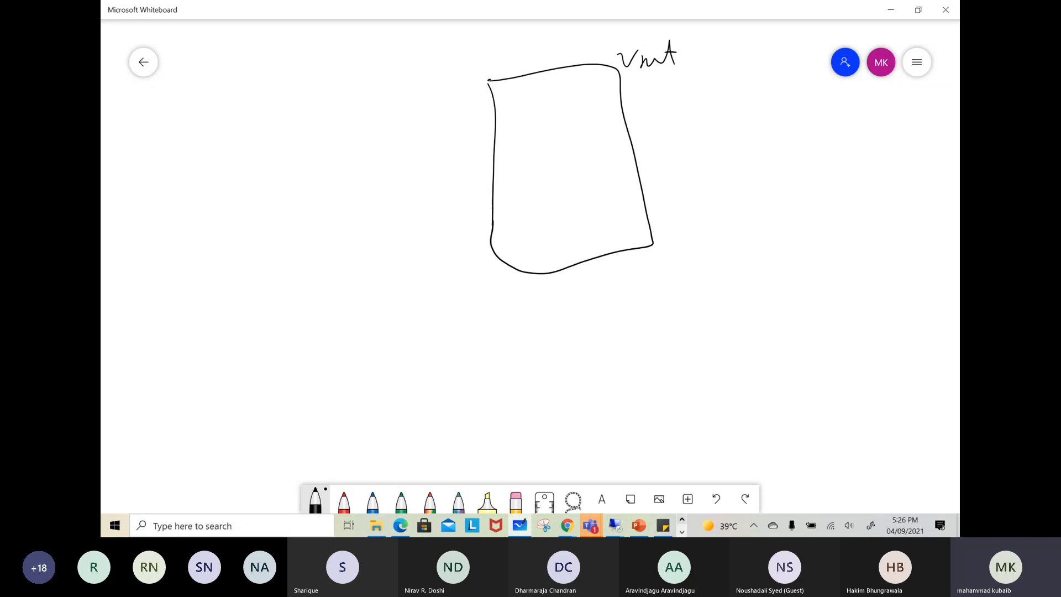
{"action": "left_click_drag", "start_coordinate": [556, 107], "coordinate": [565, 142]}
{"action": "left_click_drag", "start_coordinate": [573, 192], "coordinate": [579, 225]}
{"action": "mouse_move", "coordinate": [572, 191]}
{"action": "left_mouse_down"}
{"action": "mouse_move", "coordinate": [599, 182]}
{"action": "mouse_move", "coordinate": [585, 235]}
{"action": "mouse_move", "coordinate": [609, 220]}
{"action": "left_mouse_up"}
Draw a second, rounded virtual network beside the Vnet box, with a computer inside and a VN1 label above it
{"action": "left_click_drag", "start_coordinate": [283, 213], "coordinate": [286, 257]}
{"action": "mouse_move", "coordinate": [281, 211]}
{"action": "left_mouse_down"}
{"action": "mouse_move", "coordinate": [298, 208]}
{"action": "mouse_move", "coordinate": [288, 266]}
{"action": "mouse_move", "coordinate": [316, 290]}
{"action": "mouse_move", "coordinate": [345, 294]}
{"action": "left_mouse_up"}
{"action": "mouse_move", "coordinate": [369, 95]}
{"action": "left_mouse_down"}
{"action": "mouse_move", "coordinate": [380, 187]}
{"action": "mouse_move", "coordinate": [234, 331]}
{"action": "mouse_move", "coordinate": [352, 102]}
{"action": "mouse_move", "coordinate": [302, 76]}
{"action": "left_mouse_up"}
{"action": "left_click_drag", "start_coordinate": [319, 88], "coordinate": [338, 67]}
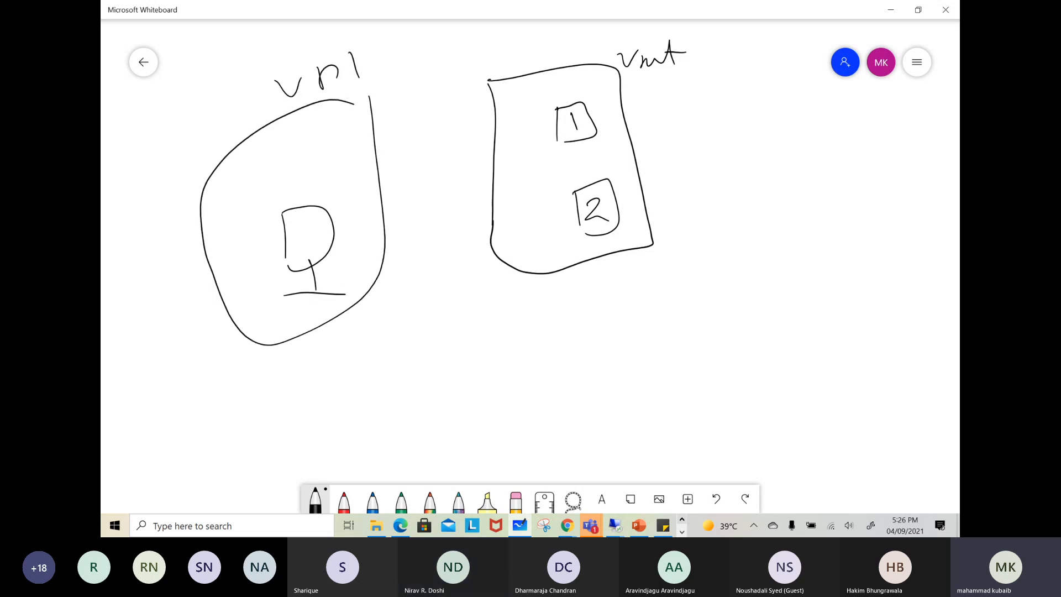
Draw a dividing line below the Vnet box with an on-prem box beneath it, and mark its gateway endpoint with a scribbled dot
{"action": "left_click_drag", "start_coordinate": [570, 333], "coordinate": [899, 308]}
{"action": "left_click_drag", "start_coordinate": [721, 346], "coordinate": [738, 410]}
{"action": "mouse_move", "coordinate": [712, 350]}
{"action": "left_mouse_down"}
{"action": "mouse_move", "coordinate": [734, 343]}
{"action": "mouse_move", "coordinate": [785, 409]}
{"action": "mouse_move", "coordinate": [742, 402]}
{"action": "left_mouse_up"}
{"action": "mouse_move", "coordinate": [759, 329]}
{"action": "left_mouse_down"}
{"action": "mouse_move", "coordinate": [764, 338]}
{"action": "mouse_move", "coordinate": [774, 327]}
{"action": "left_mouse_up"}
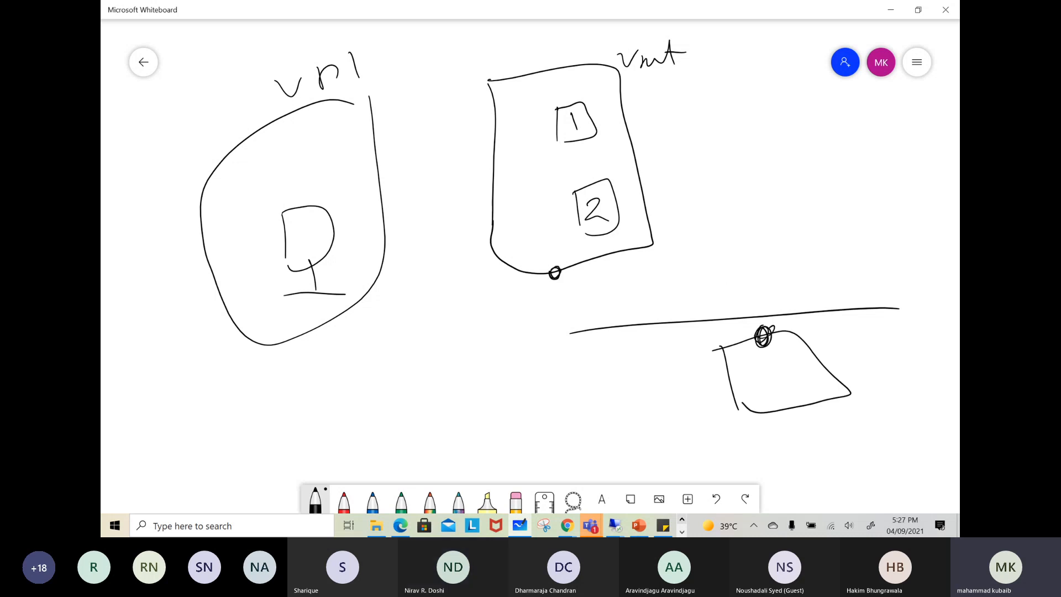
Label the Vnet box HUB and emphasize the gateway endpoint on its lower edge with scribbled marks
{"action": "mouse_move", "coordinate": [533, 38]}
{"action": "left_mouse_down"}
{"action": "mouse_move", "coordinate": [554, 33]}
{"action": "mouse_move", "coordinate": [564, 47]}
{"action": "left_mouse_up"}
{"action": "left_click_drag", "start_coordinate": [562, 28], "coordinate": [577, 47]}
{"action": "left_click_drag", "start_coordinate": [548, 260], "coordinate": [540, 278]}
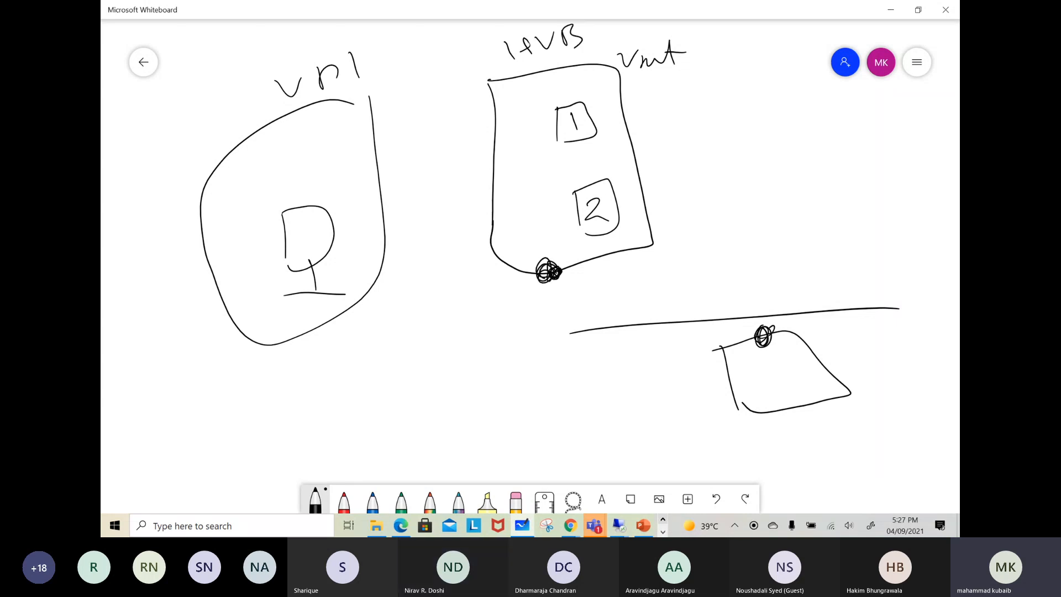
Connect the on-prem endpoint to the hub's gateway with a line, and link the hub and VN1 with a two-way arrow
{"action": "left_click_drag", "start_coordinate": [761, 336], "coordinate": [558, 274]}
{"action": "left_click_drag", "start_coordinate": [381, 232], "coordinate": [496, 195]}
{"action": "left_click_drag", "start_coordinate": [396, 219], "coordinate": [397, 239]}
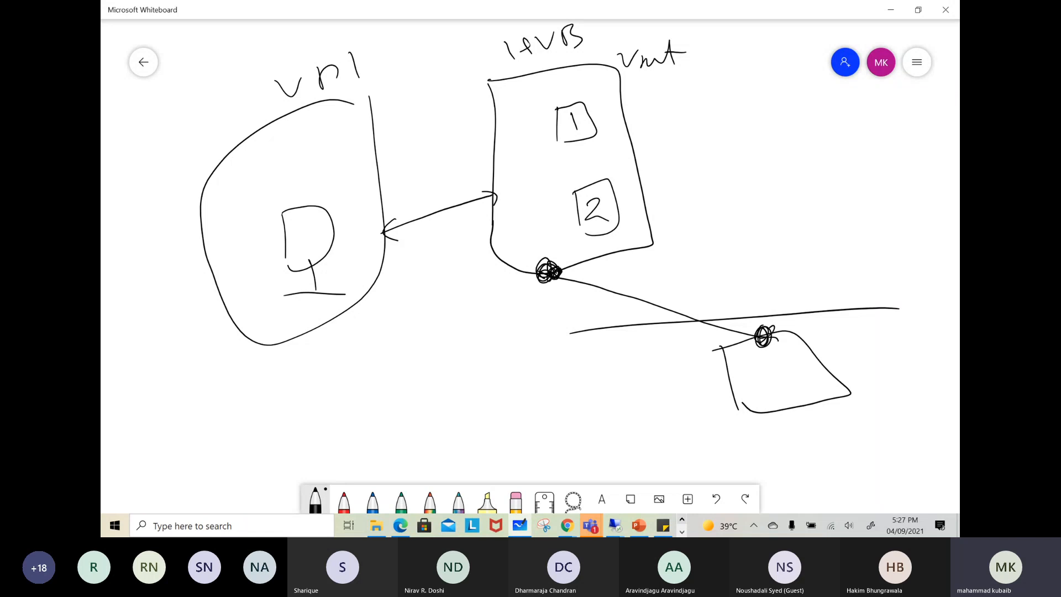
Draw an arrow from the VN1 computer to hub box 2, labelling box 2 Int F and box 1 DMZ
{"action": "mouse_move", "coordinate": [319, 238]}
{"action": "left_mouse_down"}
{"action": "mouse_move", "coordinate": [353, 205]}
{"action": "mouse_move", "coordinate": [545, 173]}
{"action": "mouse_move", "coordinate": [577, 193]}
{"action": "mouse_move", "coordinate": [653, 206]}
{"action": "left_mouse_up"}
{"action": "mouse_move", "coordinate": [658, 181]}
{"action": "left_mouse_down"}
{"action": "mouse_move", "coordinate": [660, 203]}
{"action": "mouse_move", "coordinate": [667, 190]}
{"action": "left_mouse_up"}
{"action": "mouse_move", "coordinate": [686, 186]}
{"action": "left_mouse_down"}
{"action": "mouse_move", "coordinate": [684, 203]}
{"action": "mouse_move", "coordinate": [695, 180]}
{"action": "left_mouse_up"}
{"action": "left_click_drag", "start_coordinate": [682, 195], "coordinate": [691, 192]}
{"action": "mouse_move", "coordinate": [616, 105]}
{"action": "left_mouse_down"}
{"action": "mouse_move", "coordinate": [615, 128]}
{"action": "mouse_move", "coordinate": [666, 113]}
{"action": "left_mouse_up"}
{"action": "left_click_drag", "start_coordinate": [674, 99], "coordinate": [690, 116]}
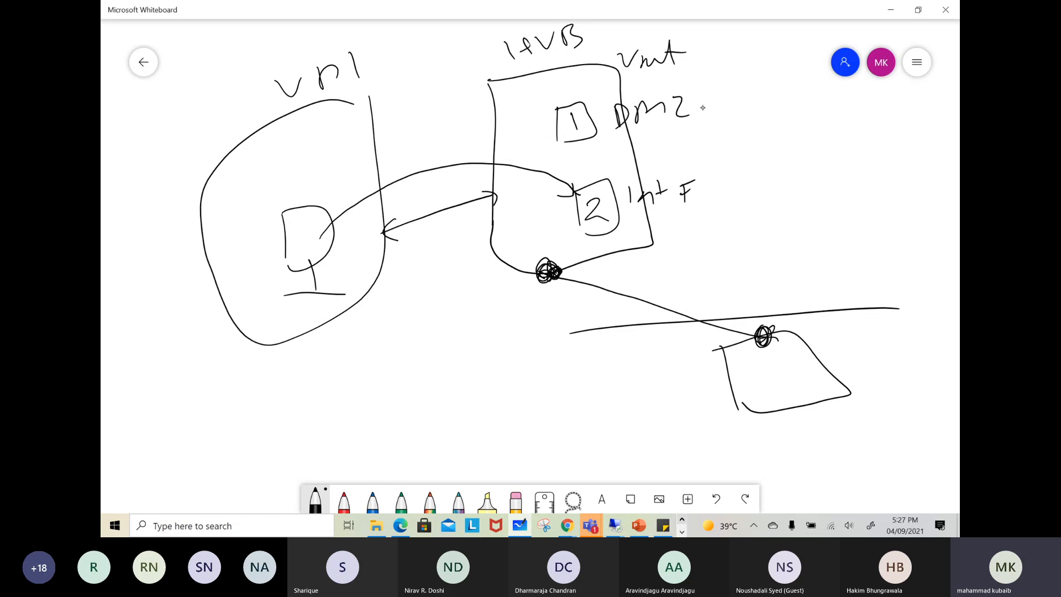
Trace the traffic path from the VN1 computer through box 2 and the hub gateway to on-prem, and its return path
{"action": "mouse_move", "coordinate": [333, 227]}
{"action": "left_mouse_down"}
{"action": "mouse_move", "coordinate": [456, 166]}
{"action": "mouse_move", "coordinate": [590, 194]}
{"action": "mouse_move", "coordinate": [580, 209]}
{"action": "left_mouse_up"}
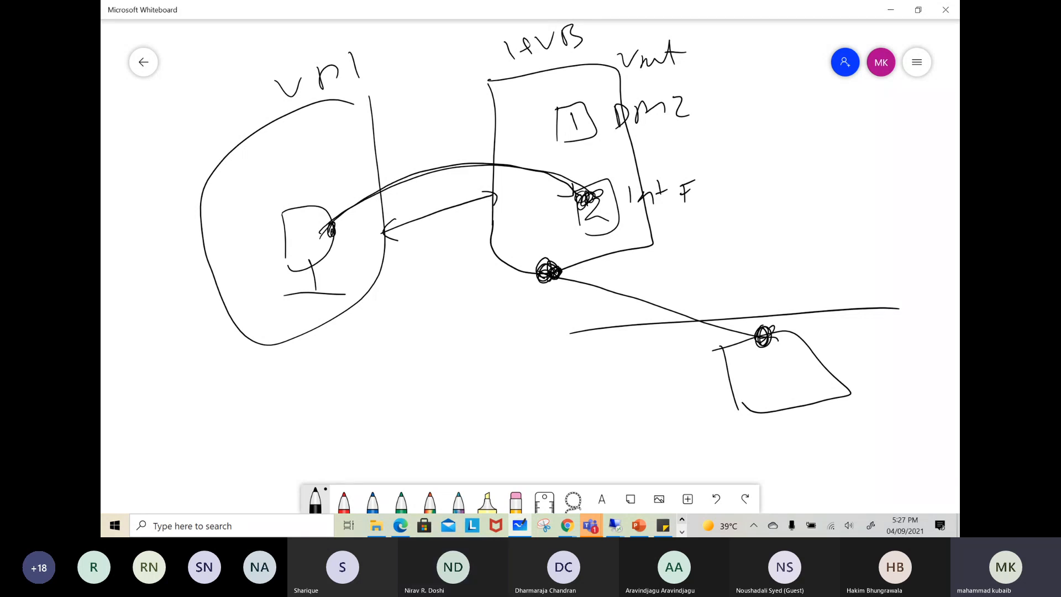
{"action": "mouse_move", "coordinate": [580, 196]}
{"action": "left_mouse_down"}
{"action": "mouse_move", "coordinate": [615, 283]}
{"action": "mouse_move", "coordinate": [779, 335]}
{"action": "mouse_move", "coordinate": [730, 344]}
{"action": "mouse_move", "coordinate": [777, 335]}
{"action": "mouse_move", "coordinate": [762, 318]}
{"action": "mouse_move", "coordinate": [753, 342]}
{"action": "left_mouse_up"}
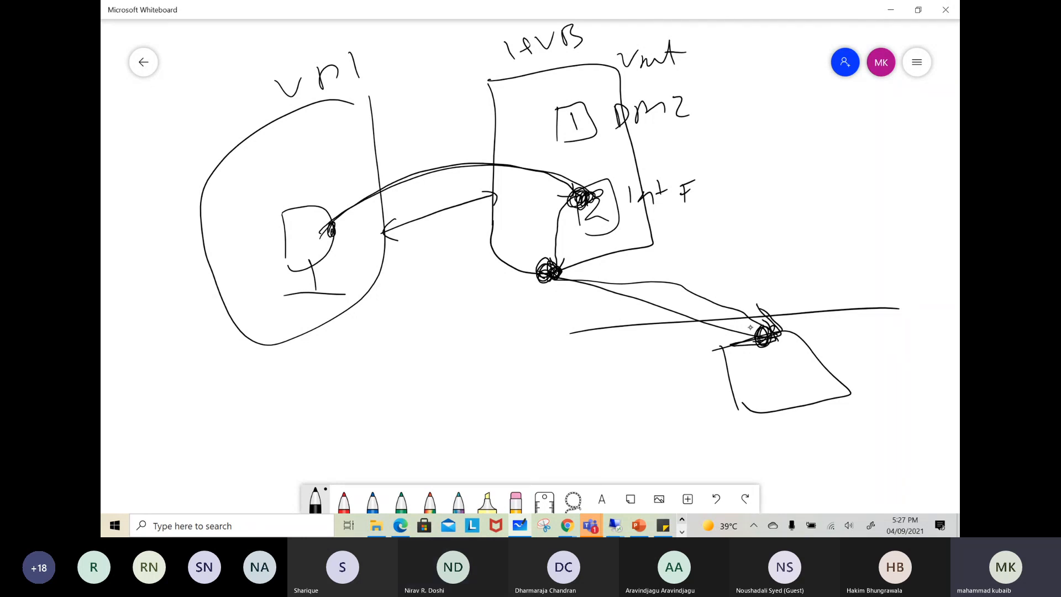
{"action": "mouse_move", "coordinate": [735, 363]}
{"action": "left_mouse_down"}
{"action": "mouse_move", "coordinate": [680, 364]}
{"action": "mouse_move", "coordinate": [547, 289]}
{"action": "mouse_move", "coordinate": [564, 304]}
{"action": "left_mouse_up"}
{"action": "mouse_move", "coordinate": [538, 269]}
{"action": "left_mouse_down"}
{"action": "mouse_move", "coordinate": [555, 198]}
{"action": "mouse_move", "coordinate": [449, 183]}
{"action": "mouse_move", "coordinate": [336, 227]}
{"action": "mouse_move", "coordinate": [353, 228]}
{"action": "left_mouse_up"}
Label the on-prem box On and draw an internet ellipse with a squiggle inside beyond the hub's DMZ label
{"action": "mouse_move", "coordinate": [691, 401]}
{"action": "left_mouse_down"}
{"action": "mouse_move", "coordinate": [697, 411]}
{"action": "mouse_move", "coordinate": [739, 411]}
{"action": "left_mouse_up"}
{"action": "mouse_move", "coordinate": [811, 107]}
{"action": "left_mouse_down"}
{"action": "mouse_move", "coordinate": [856, 103]}
{"action": "mouse_move", "coordinate": [822, 101]}
{"action": "left_mouse_up"}
{"action": "left_click_drag", "start_coordinate": [845, 139], "coordinate": [898, 153]}
Draw and label the path from the VN1 computer through the DMZ box to the internet ellipse, and outline the whole diagram
{"action": "mouse_move", "coordinate": [318, 211]}
{"action": "left_mouse_down"}
{"action": "mouse_move", "coordinate": [317, 200]}
{"action": "mouse_move", "coordinate": [450, 121]}
{"action": "mouse_move", "coordinate": [583, 121]}
{"action": "mouse_move", "coordinate": [573, 122]}
{"action": "mouse_move", "coordinate": [609, 102]}
{"action": "mouse_move", "coordinate": [815, 101]}
{"action": "mouse_move", "coordinate": [801, 110]}
{"action": "left_mouse_up"}
{"action": "left_click_drag", "start_coordinate": [735, 76], "coordinate": [768, 72]}
{"action": "left_click_drag", "start_coordinate": [756, 68], "coordinate": [778, 62]}
{"action": "mouse_move", "coordinate": [175, 87]}
{"action": "left_mouse_down"}
{"action": "mouse_move", "coordinate": [182, 334]}
{"action": "mouse_move", "coordinate": [842, 404]}
{"action": "mouse_move", "coordinate": [922, 105]}
{"action": "mouse_move", "coordinate": [334, 73]}
{"action": "mouse_move", "coordinate": [182, 108]}
{"action": "left_mouse_up"}
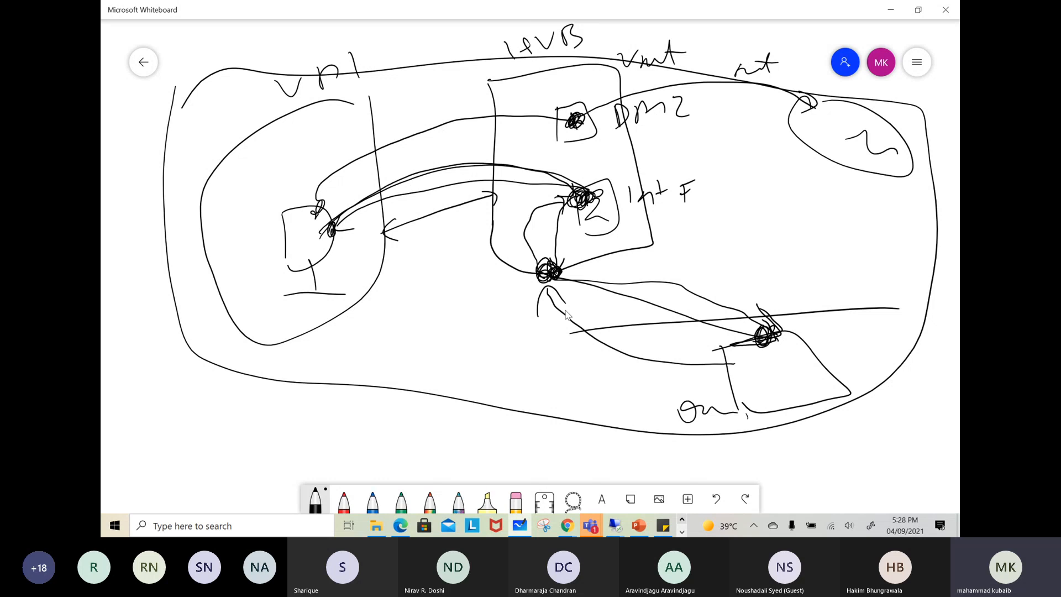
Switch to the Microsoft Teams meeting window for the Building Blocks of AVD session, maximize it, and leave the meeting
{"action": "mouse_move", "coordinate": [591, 528]}
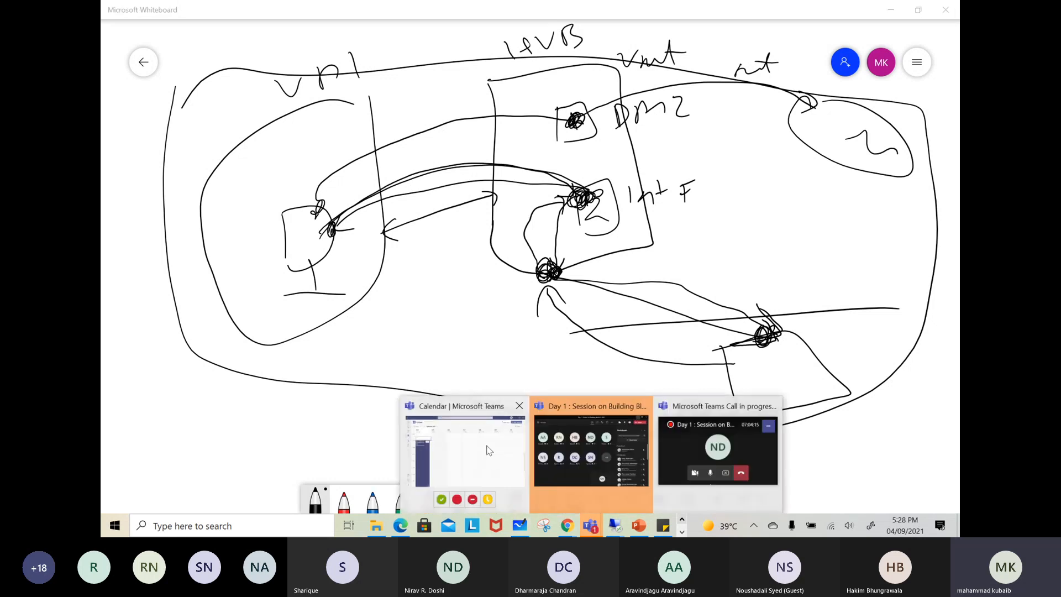
{"action": "left_click", "coordinate": [590, 450]}
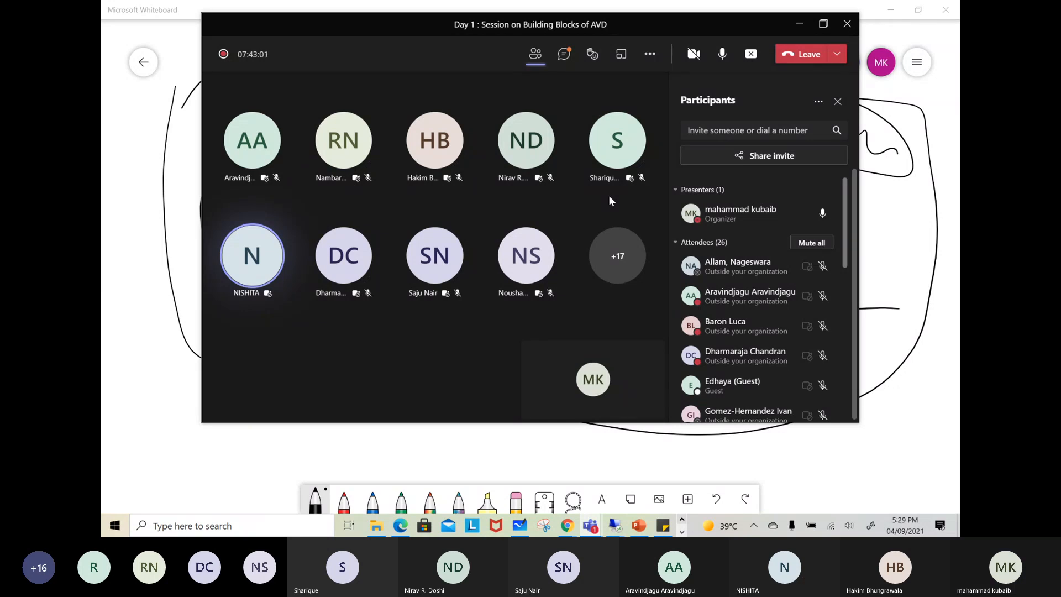
{"action": "left_click", "coordinate": [824, 25]}
{"action": "left_click", "coordinate": [827, 26]}
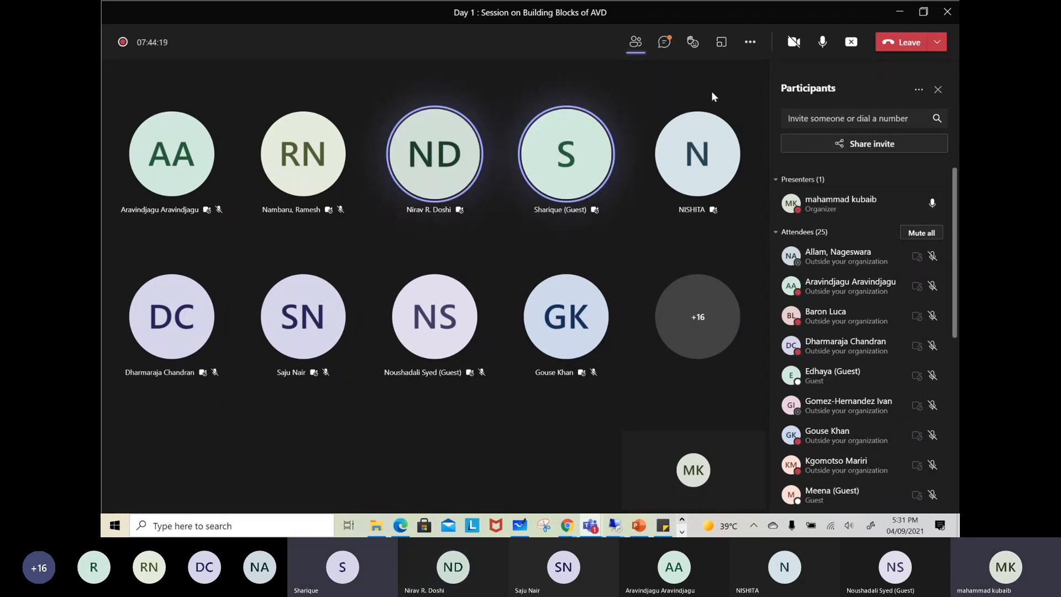
{"action": "left_click", "coordinate": [905, 43]}
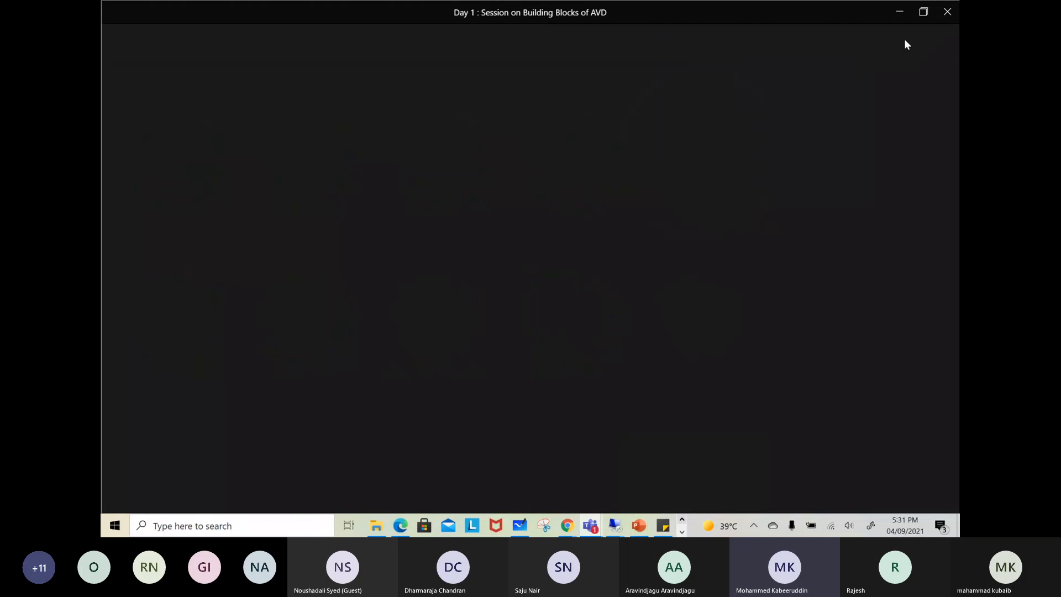